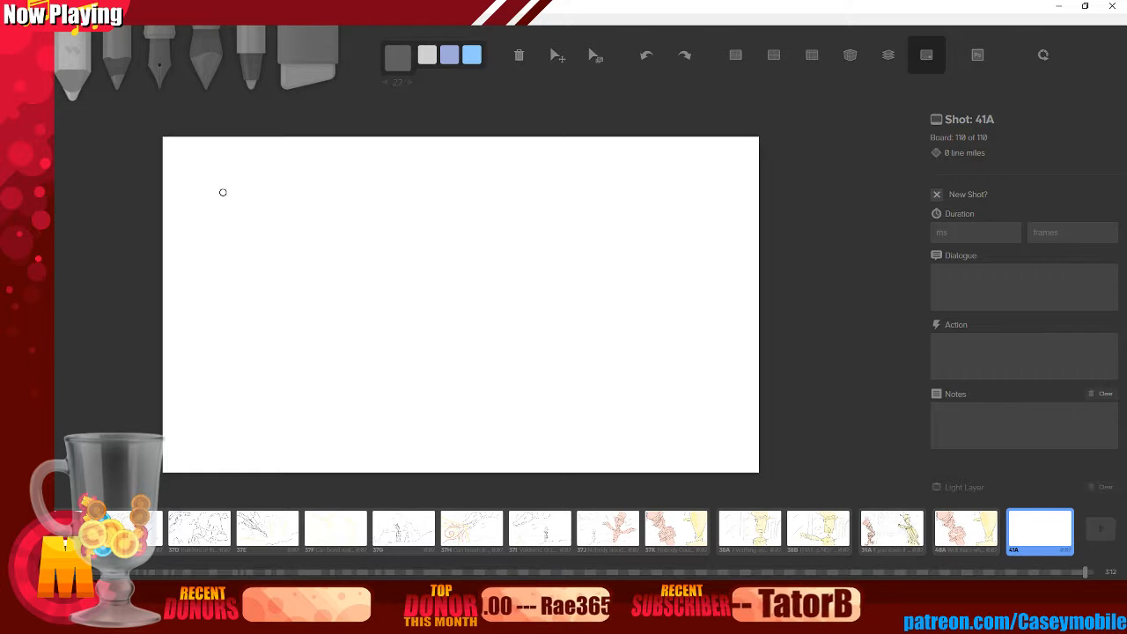
- Switch to Adobe Audition, play the tea scene session briefly from about 2:03.8, and return to Storyboarder
key(alt+Tab)
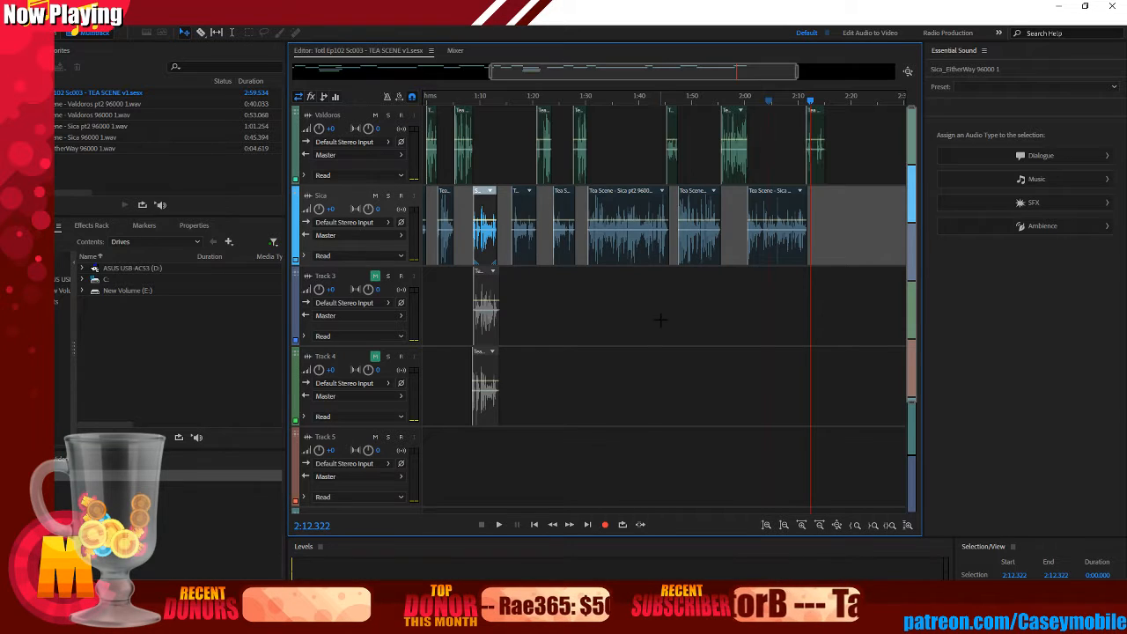
click(766, 101)
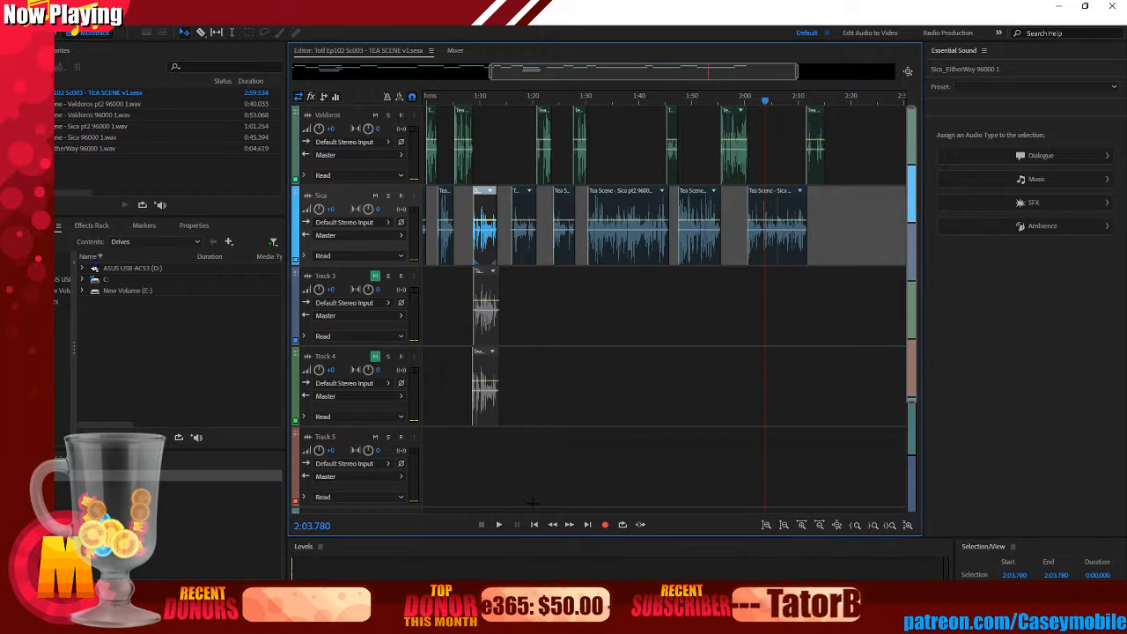
click(499, 525)
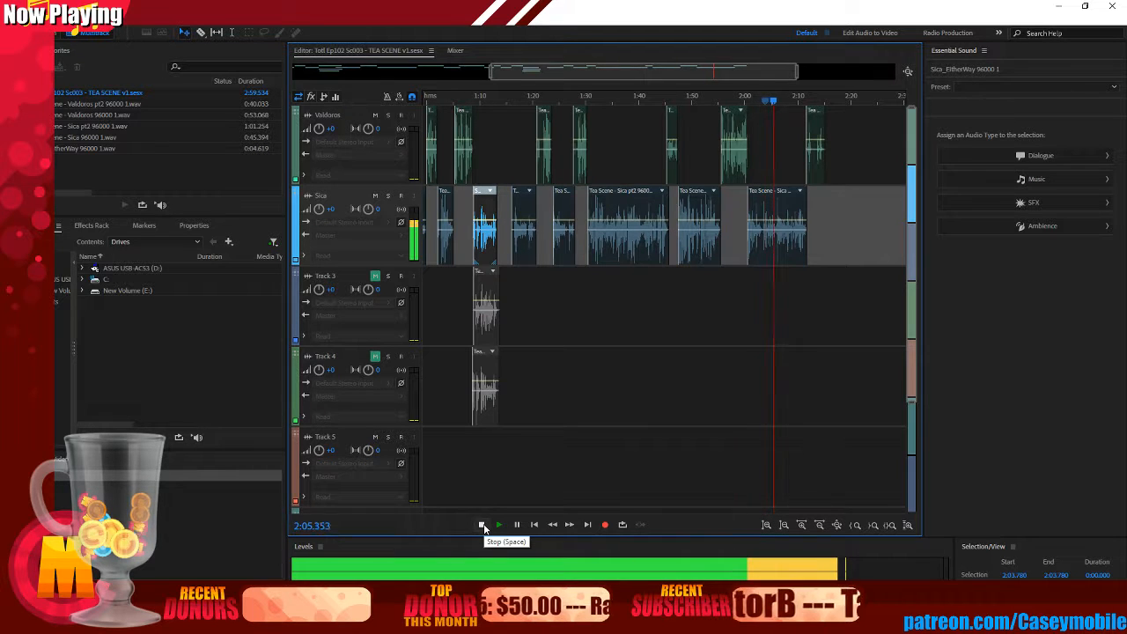
click(482, 525)
click(532, 621)
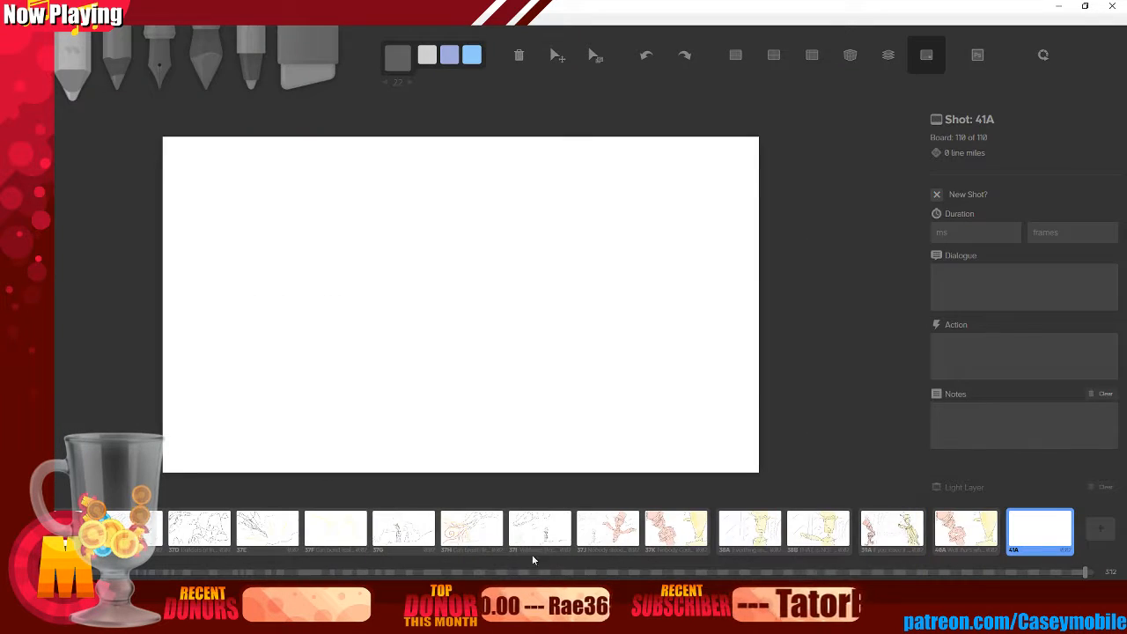
- Enter "Capturing the things gets expensive," as the dialogue of shot 41A
click(967, 531)
click(1046, 531)
click(998, 280)
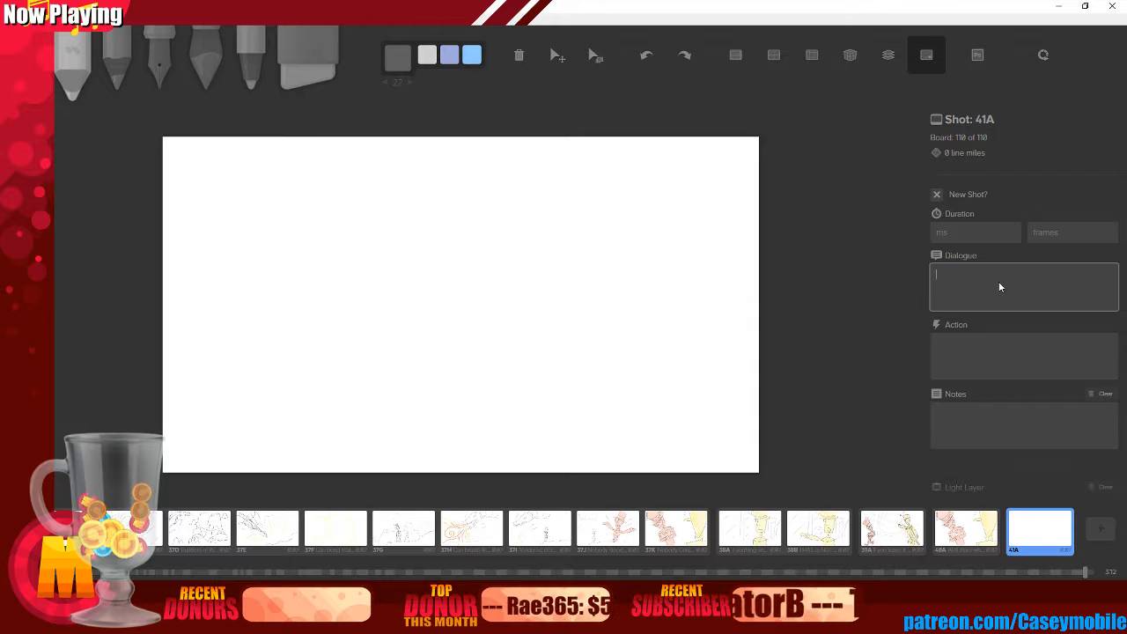
text(Captaring hte)
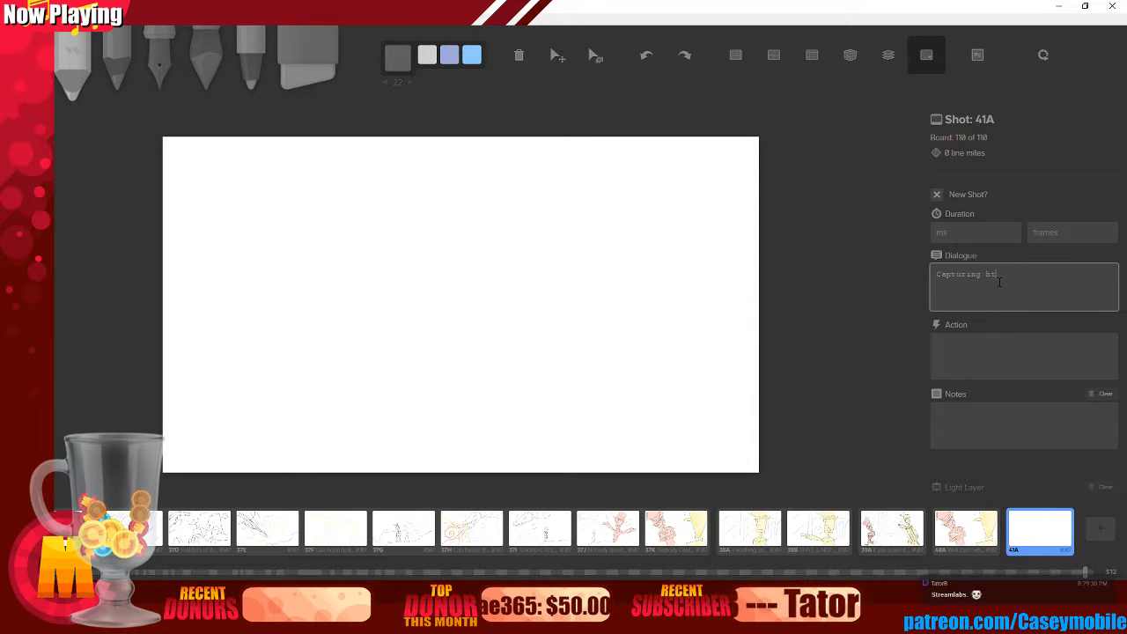
key(BackSpace)
key(BackSpace)
key(BackSpace)
key(BackSpace)
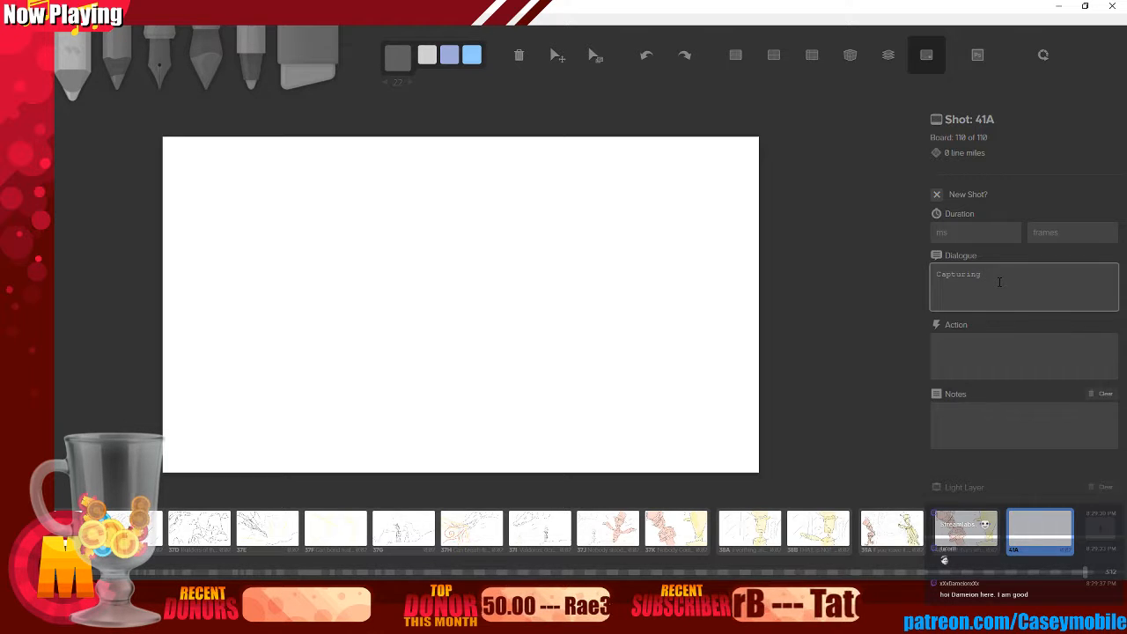
text(he things ge)
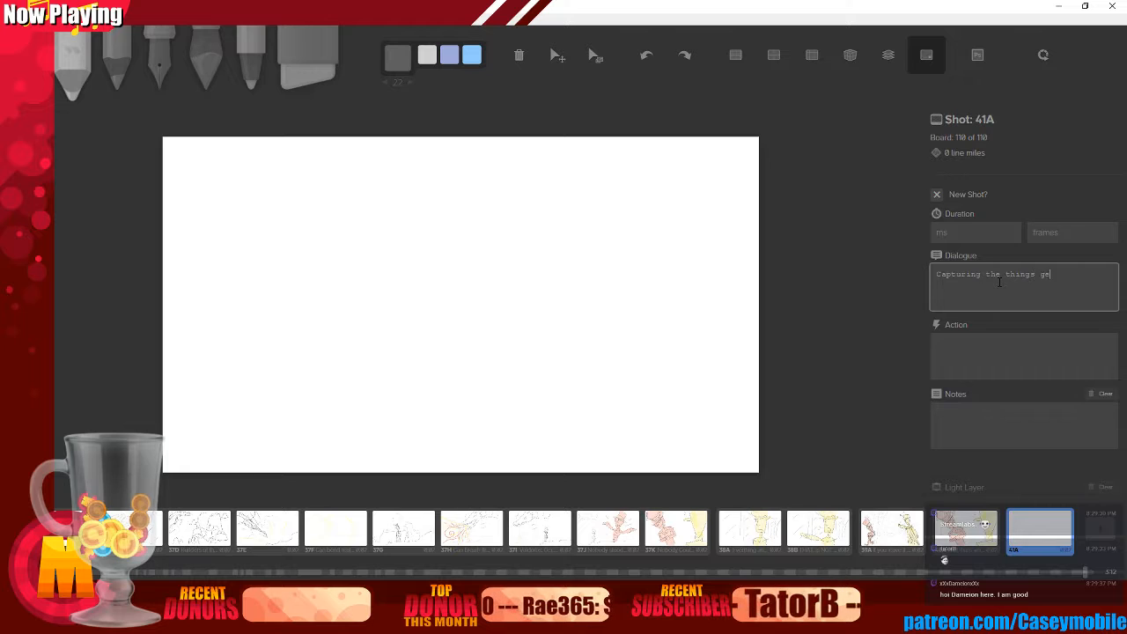
text(t's expe)
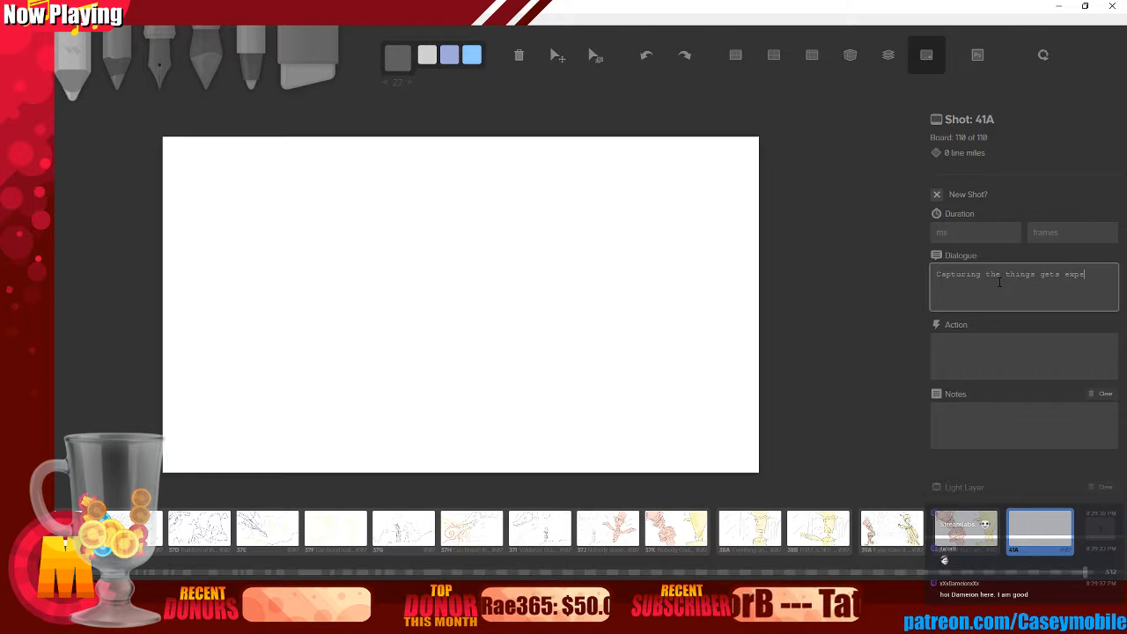
text(nsive,)
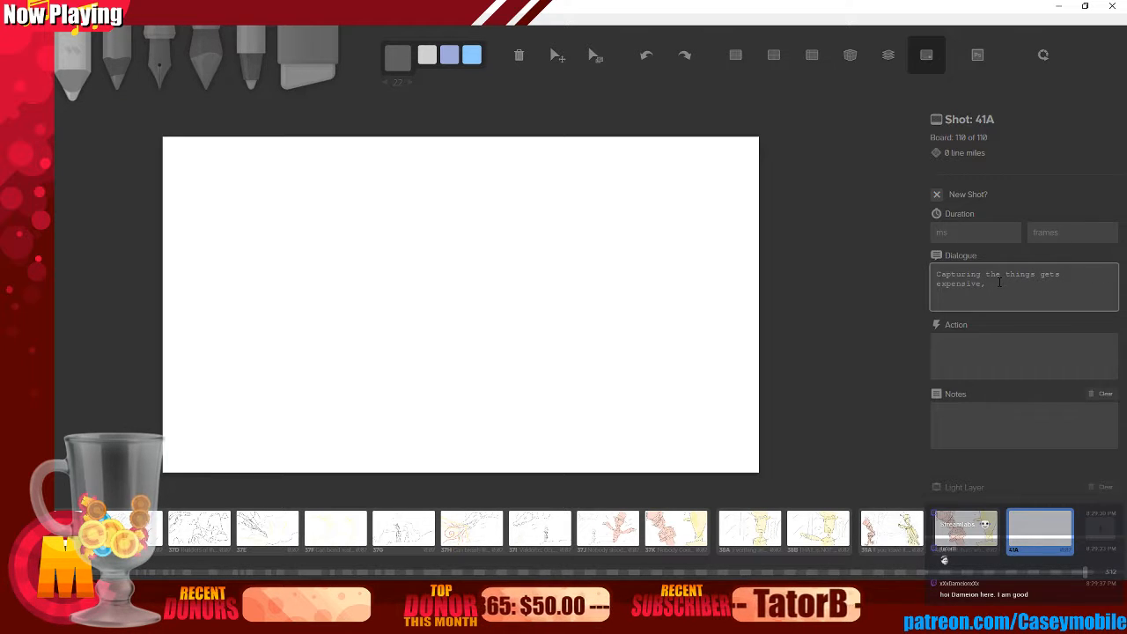
click(952, 547)
click(1040, 534)
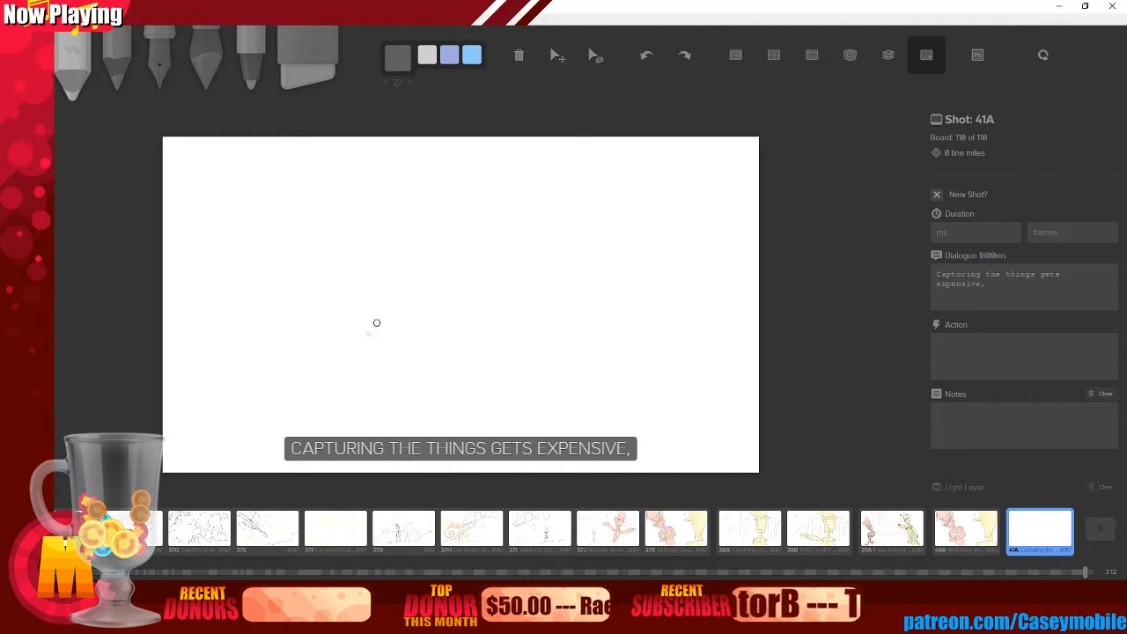
mouse_move(368, 333)
mouse_down()
mouse_move(480, 340)
mouse_move(429, 273)
mouse_move(454, 294)
mouse_up()
key(ctrl+z)
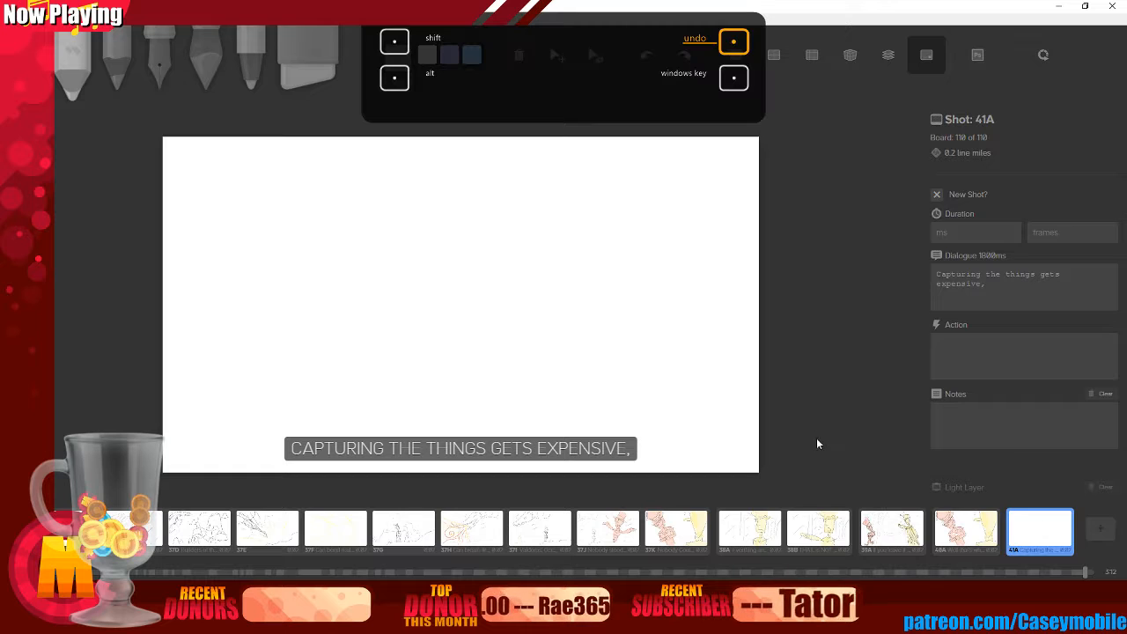
key(3)
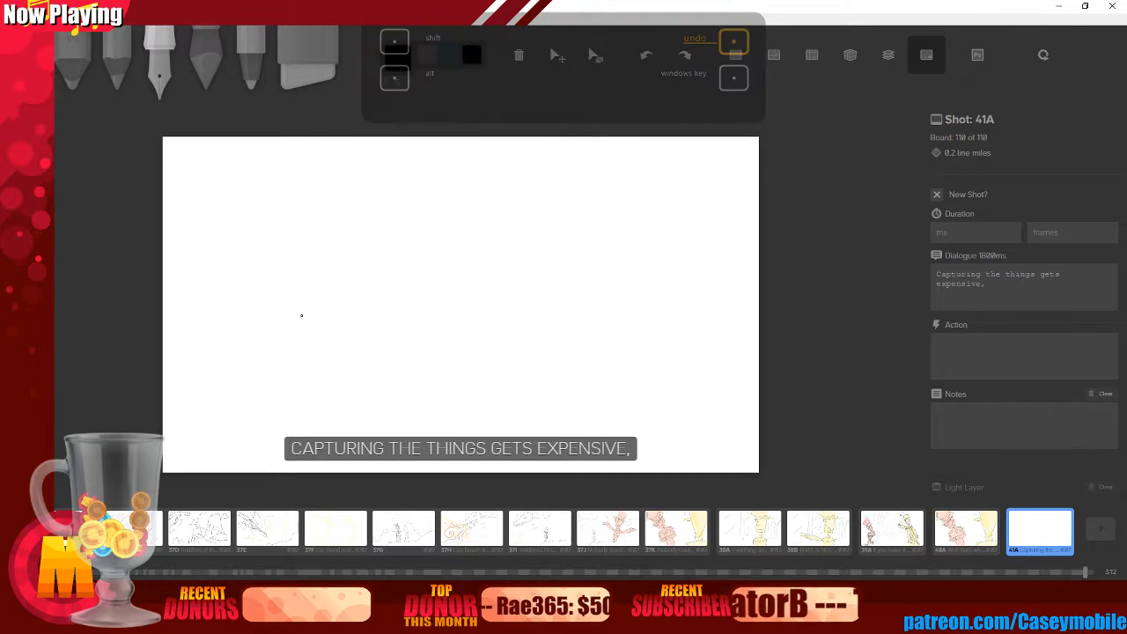
mouse_move(301, 314)
mouse_down()
mouse_move(454, 312)
mouse_move(455, 199)
mouse_move(385, 270)
mouse_move(405, 249)
mouse_up()
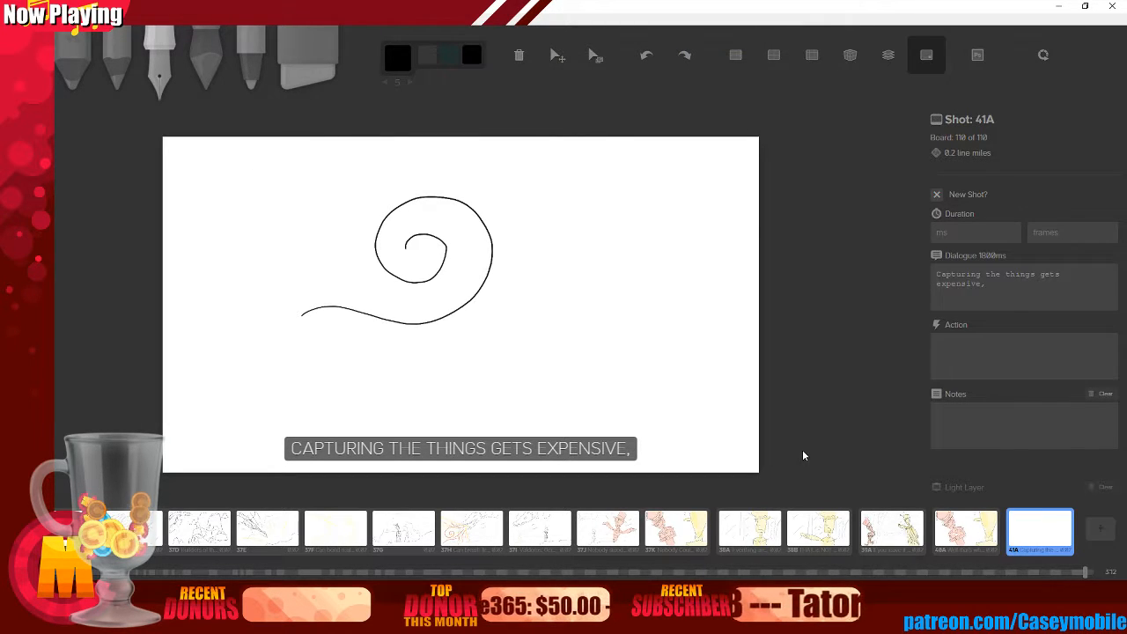
key(ctrl+z)
key(2)
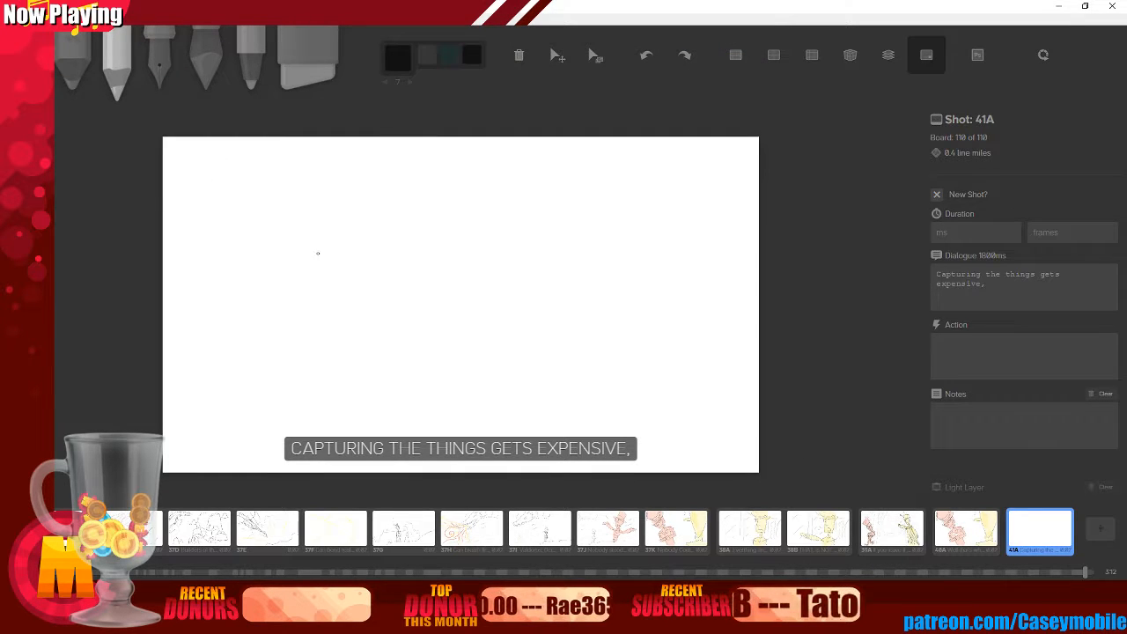
mouse_move(313, 254)
mouse_down()
mouse_move(382, 230)
mouse_move(482, 262)
mouse_move(425, 216)
mouse_move(457, 227)
mouse_up()
key(ctrl+z)
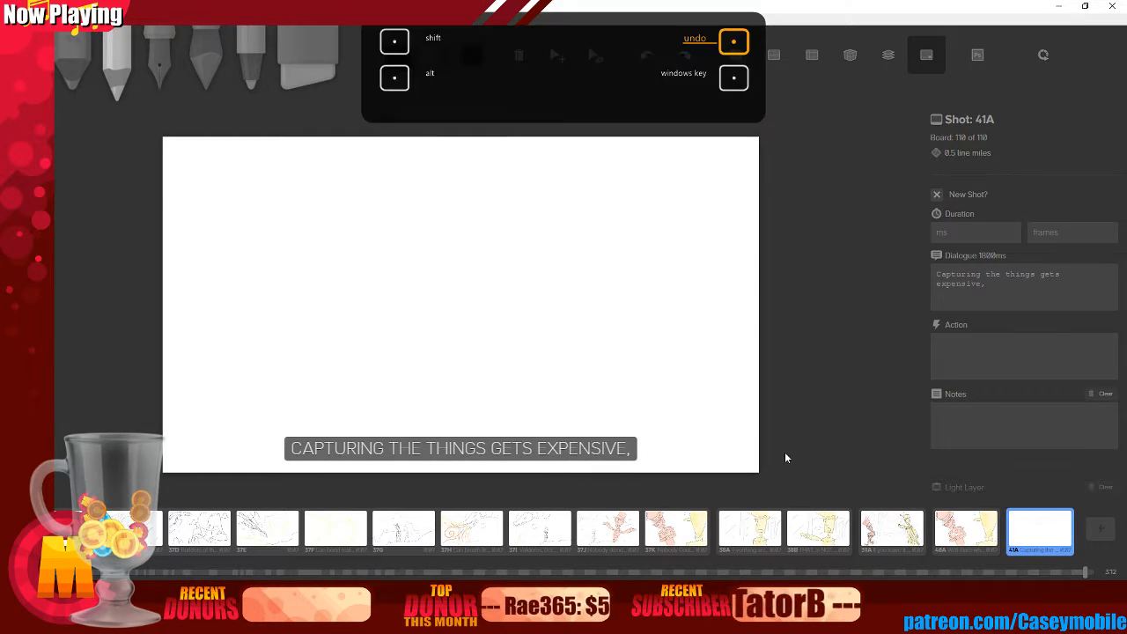
key(1)
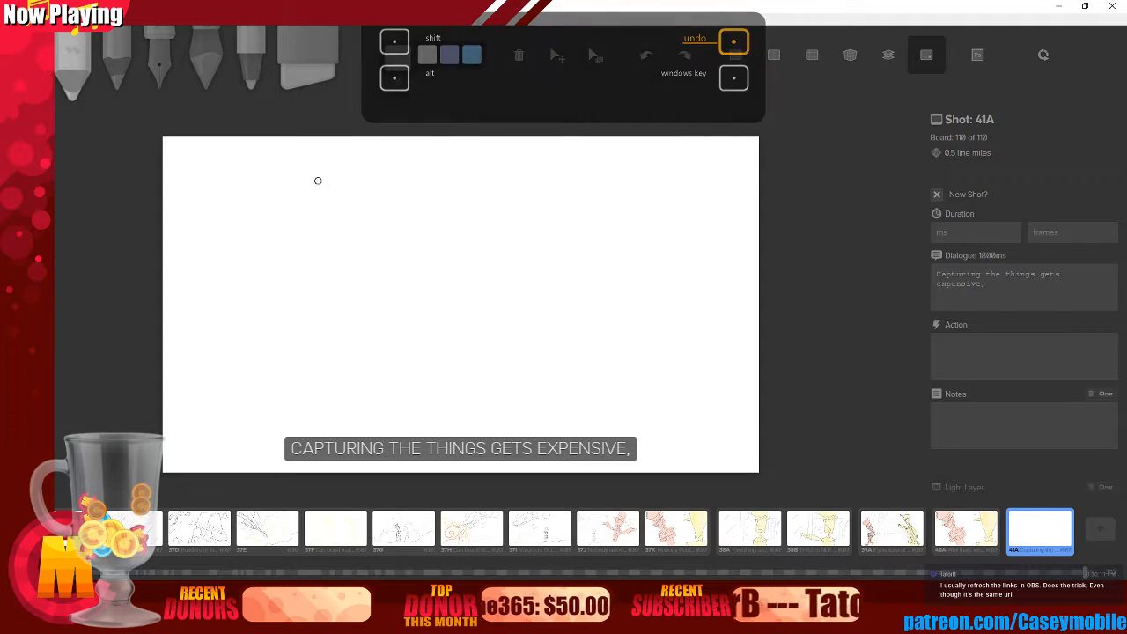
mouse_move(320, 181)
mouse_down()
mouse_move(325, 231)
mouse_move(296, 367)
mouse_up()
key(ctrl+z)
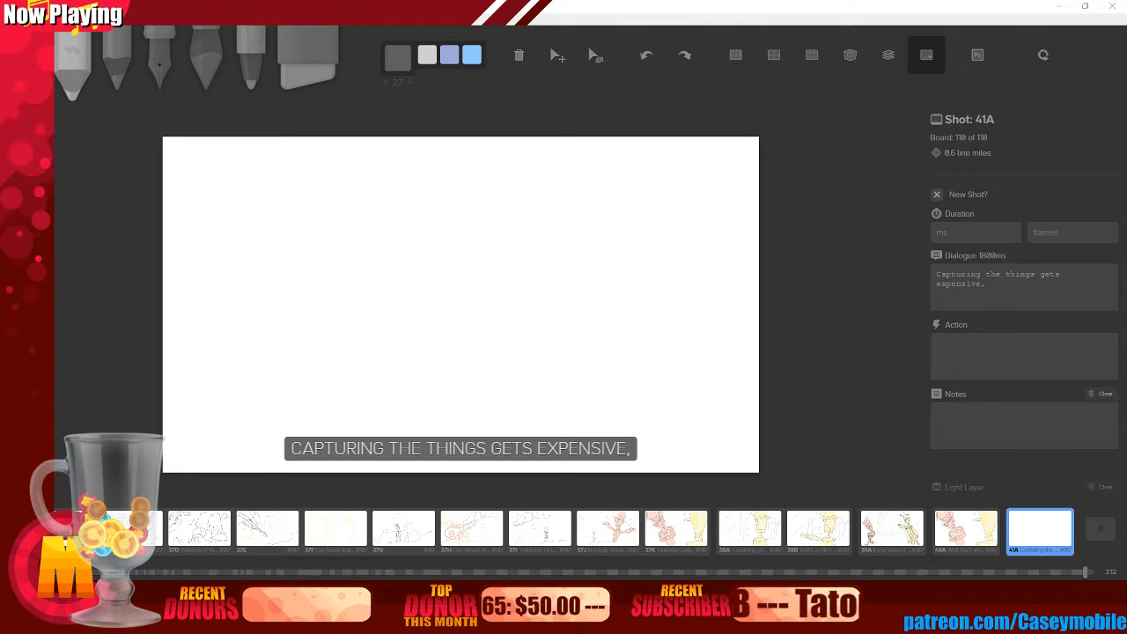
mouse_move(54, 74)
mouse_down()
mouse_move(558, 56)
mouse_move(54, 58)
mouse_up()
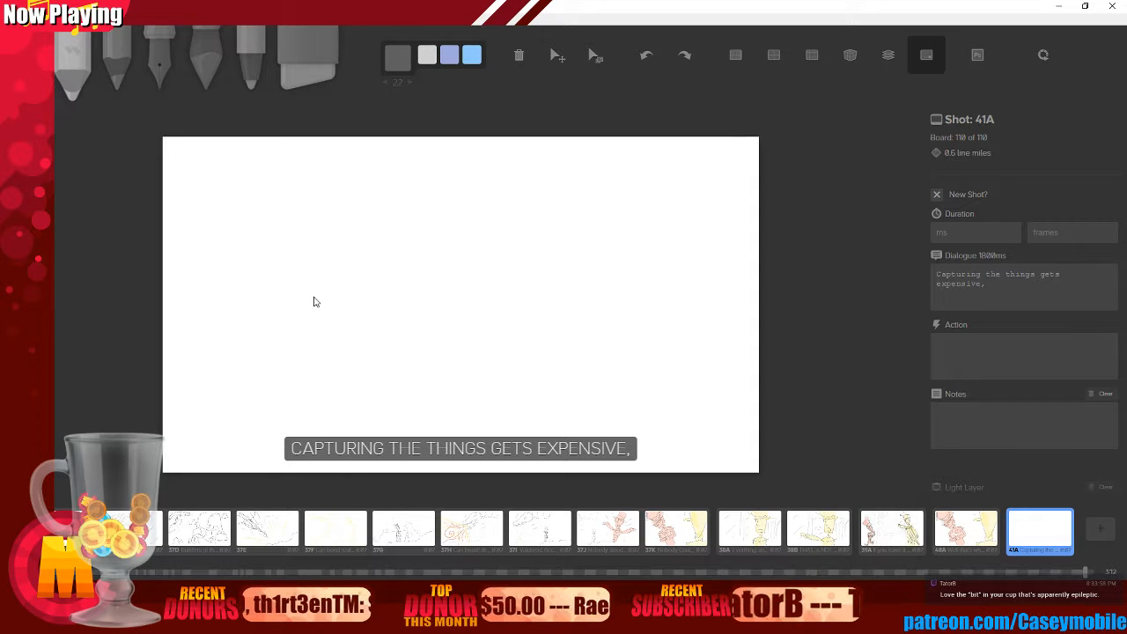
drag(362, 151, 291, 428)
key(ctrl+z)
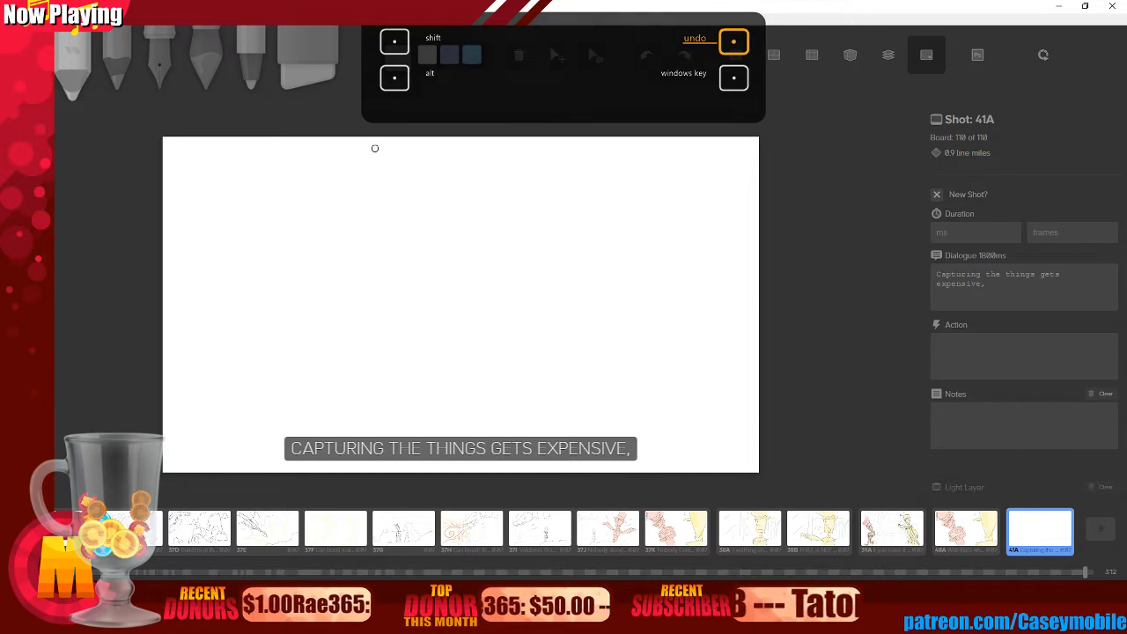
drag(344, 220, 357, 323)
key(ctrl+z)
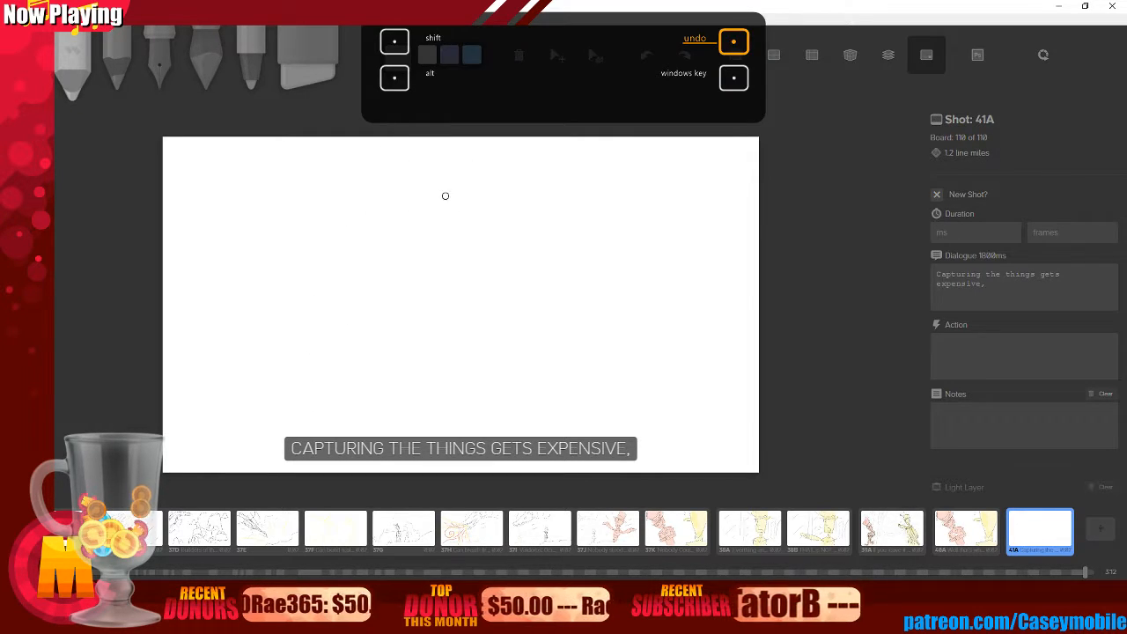
- Sketch a long light-grey slanted line through the frame's left third and a short stroke in its upper-right corner, and show the thirds grid
drag(381, 141, 290, 469)
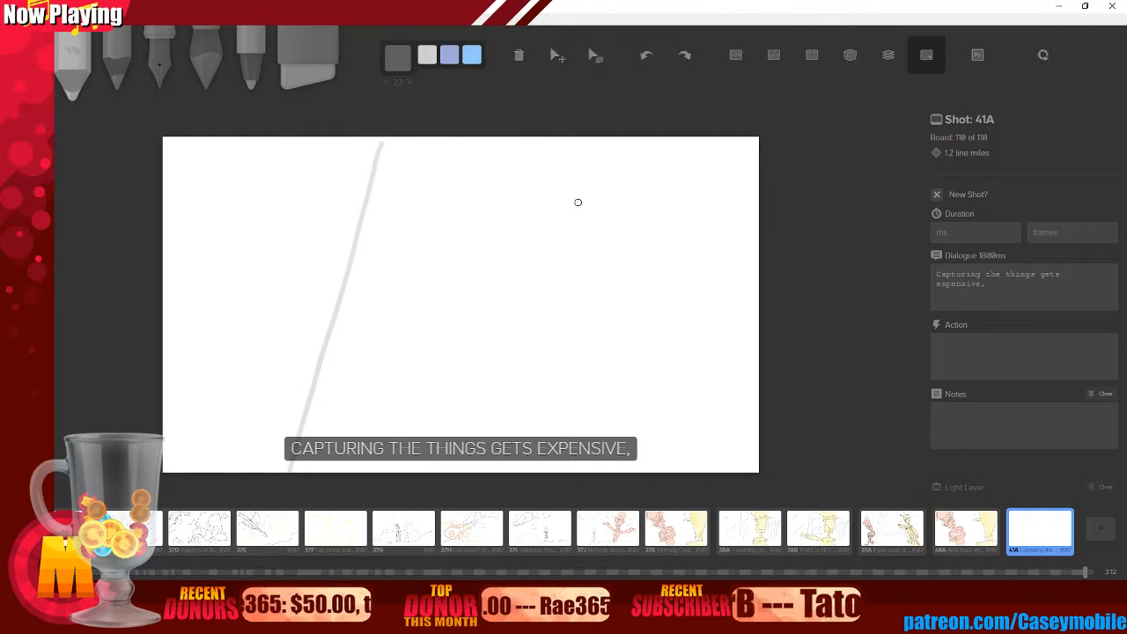
drag(746, 138, 756, 163)
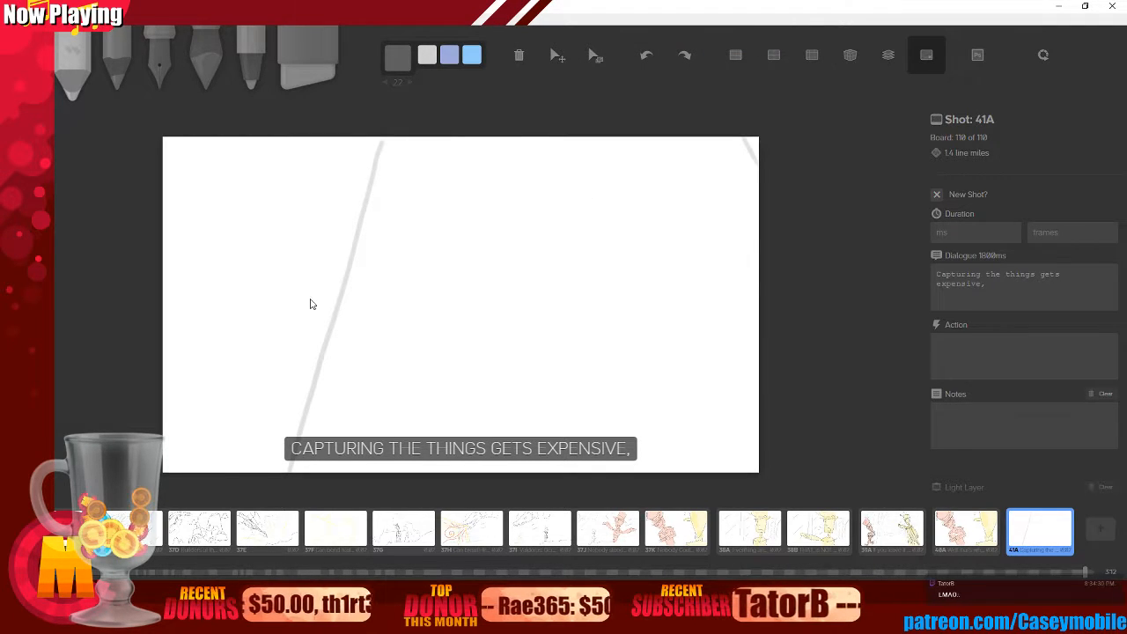
click(812, 54)
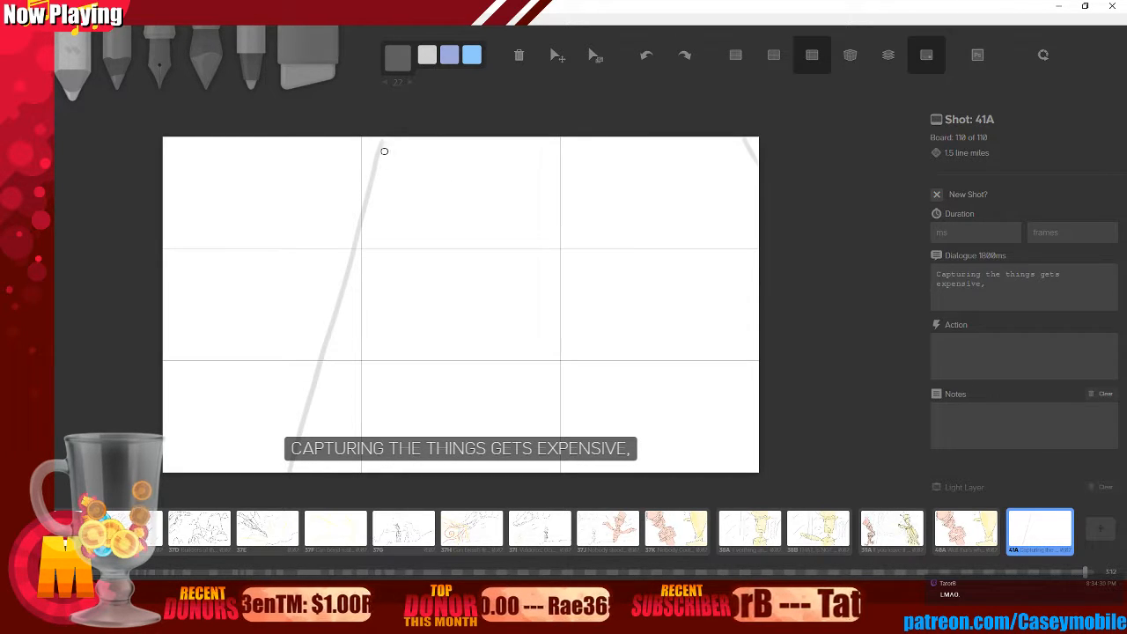
mouse_move(377, 192)
mouse_down()
mouse_move(389, 220)
mouse_move(599, 369)
mouse_up()
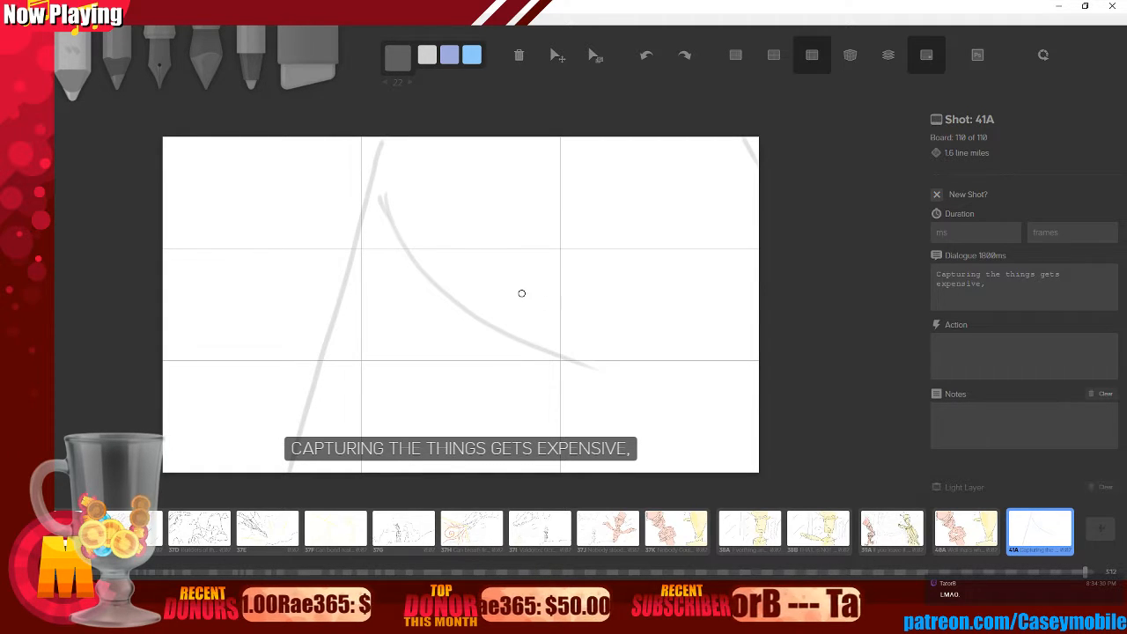
key(ctrl+z)
key(ctrl+z)
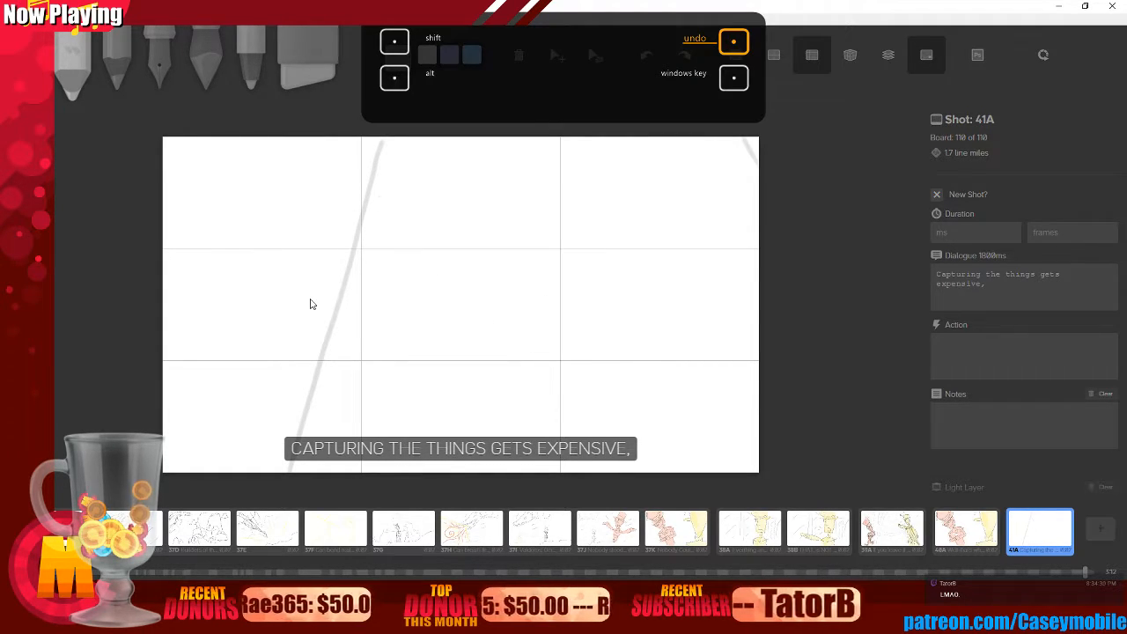
- Sketch a diagonal edge left of the long slanted line and rough in curled ornament strokes between the two lines
drag(177, 332, 339, 144)
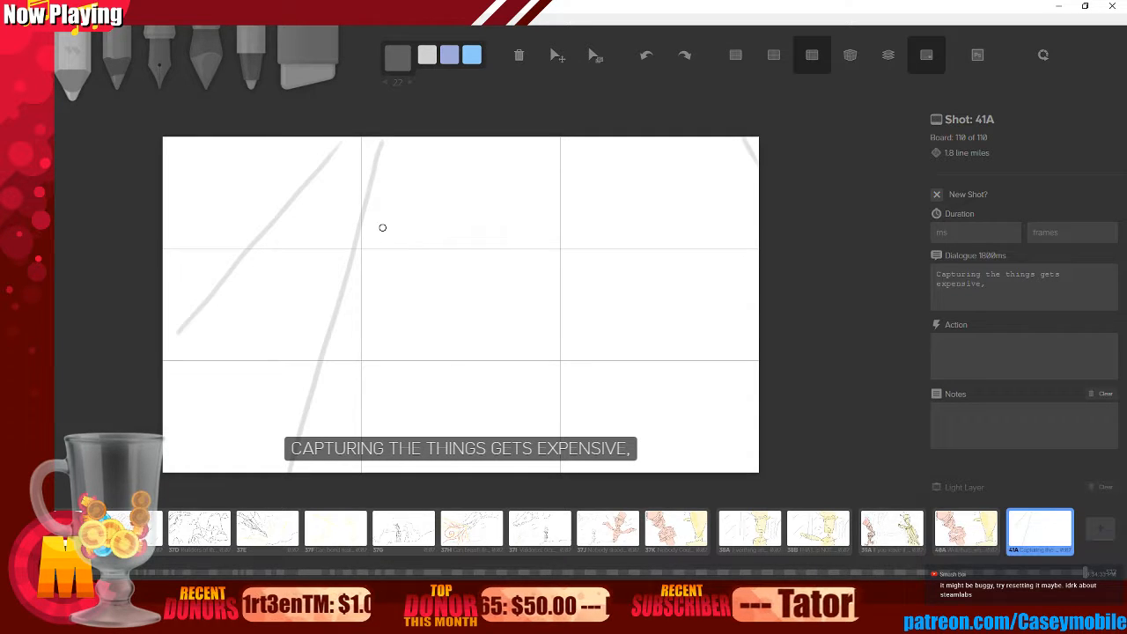
drag(181, 350, 259, 239)
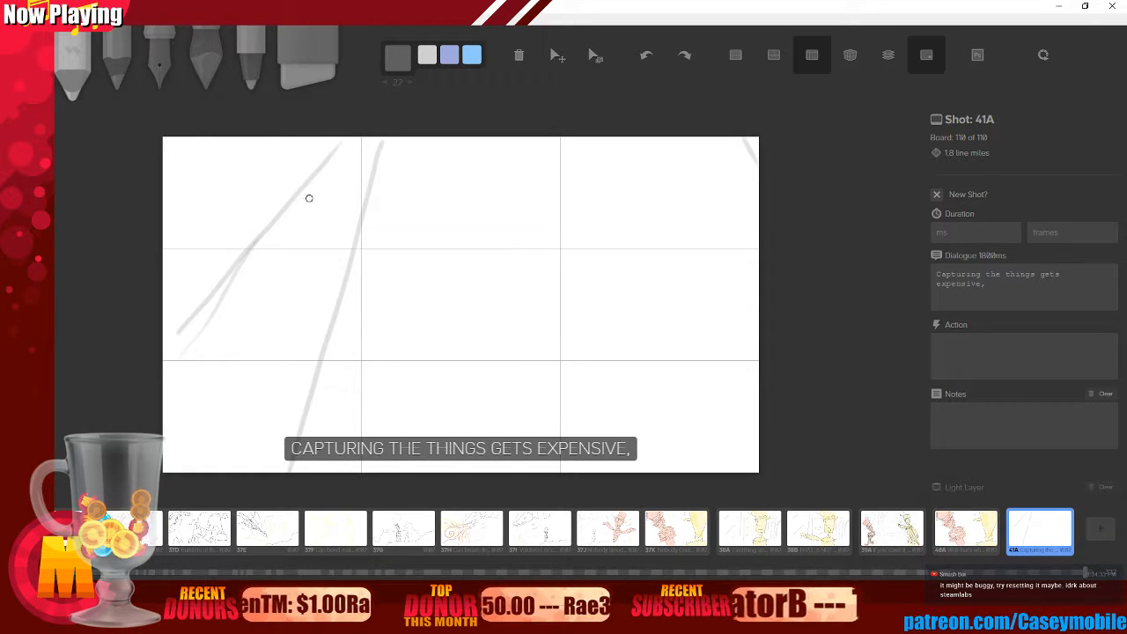
key(ctrl+z)
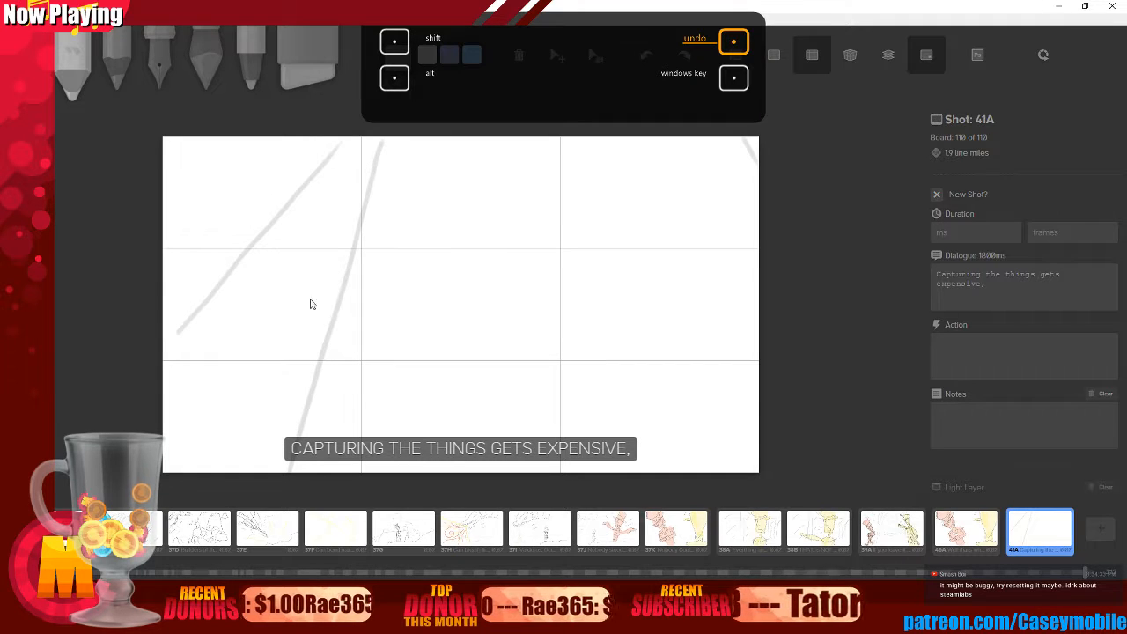
drag(231, 307, 293, 227)
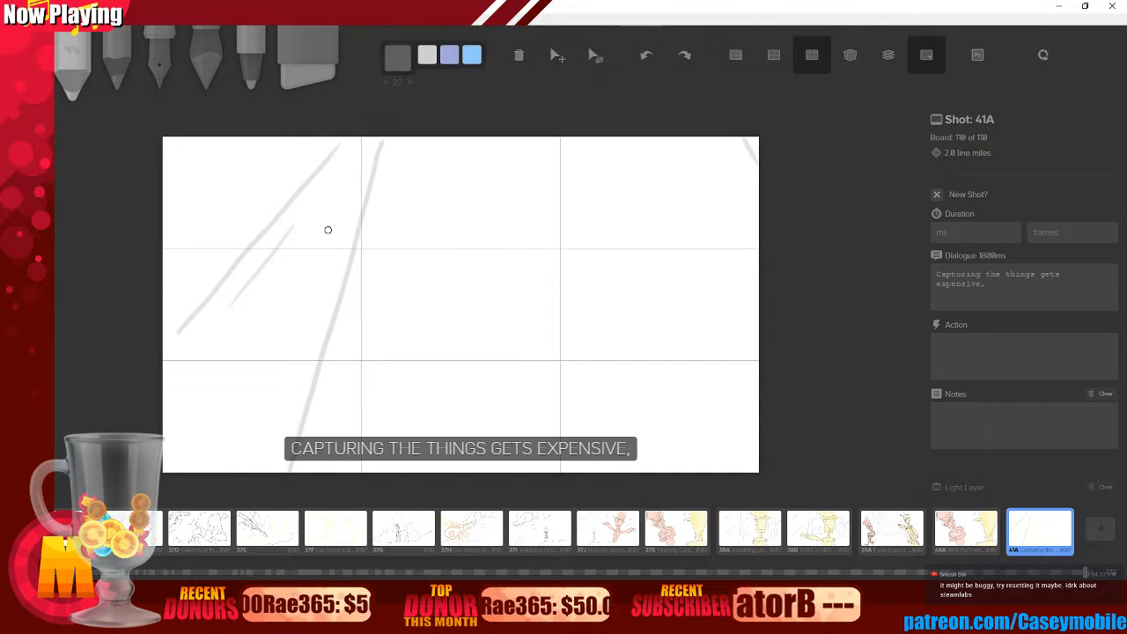
mouse_move(204, 391)
mouse_down()
mouse_move(262, 359)
mouse_move(245, 308)
mouse_move(274, 311)
mouse_move(348, 162)
mouse_up()
- Sketch light parallel diagonal strokes rising to the right across the frame, from its upper-left corner to its lower right
drag(178, 188, 280, 145)
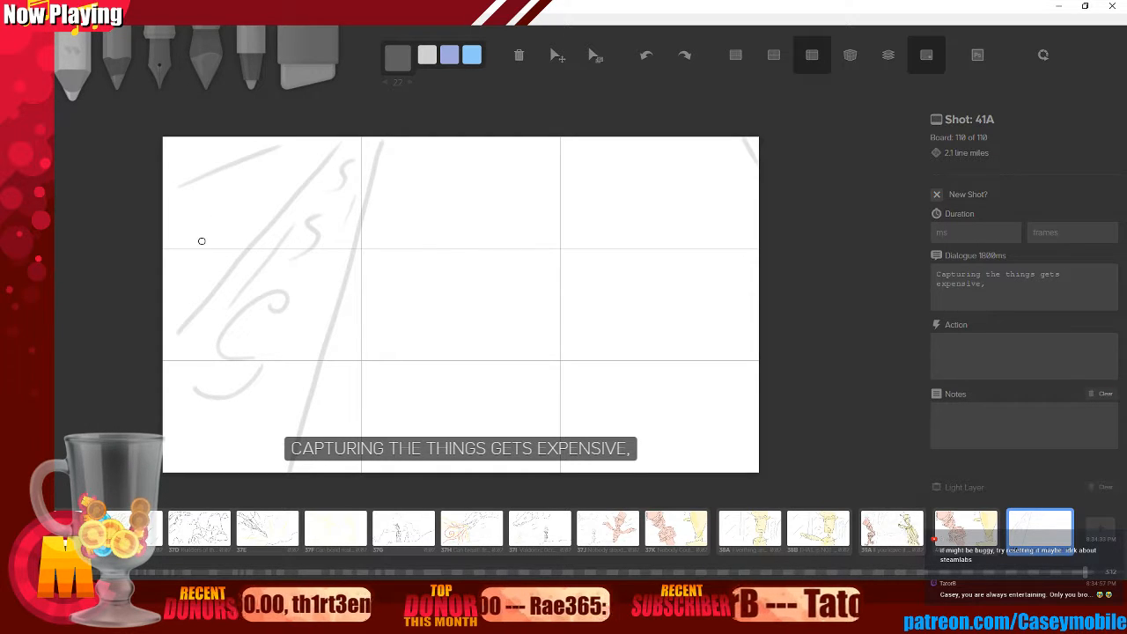
drag(202, 239, 220, 235)
drag(383, 199, 493, 149)
drag(396, 352, 590, 251)
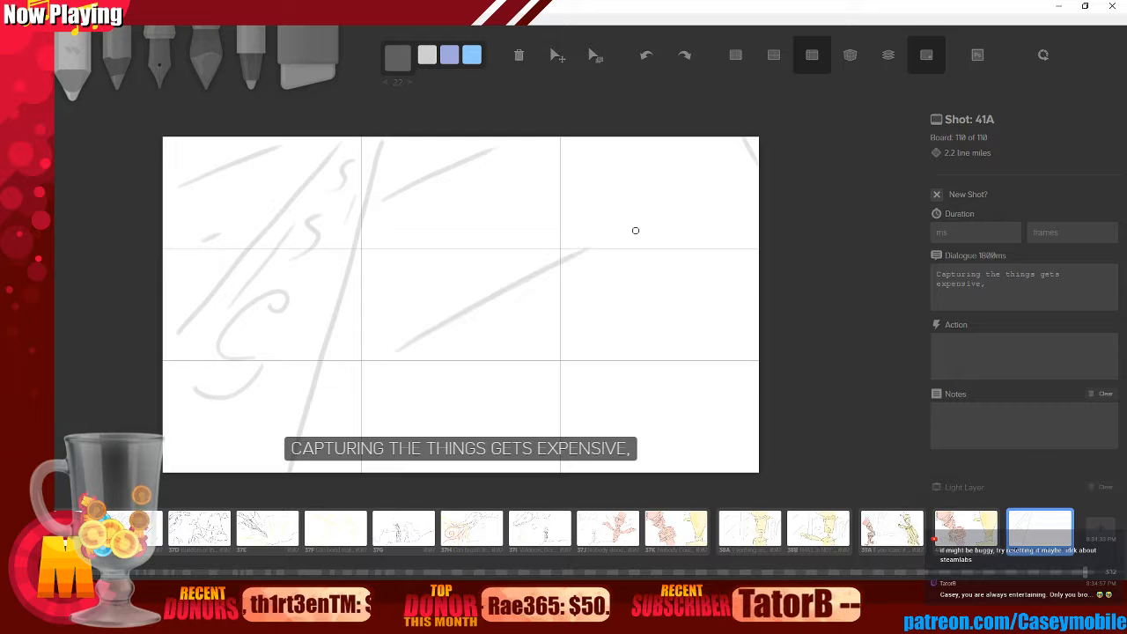
drag(624, 411, 700, 363)
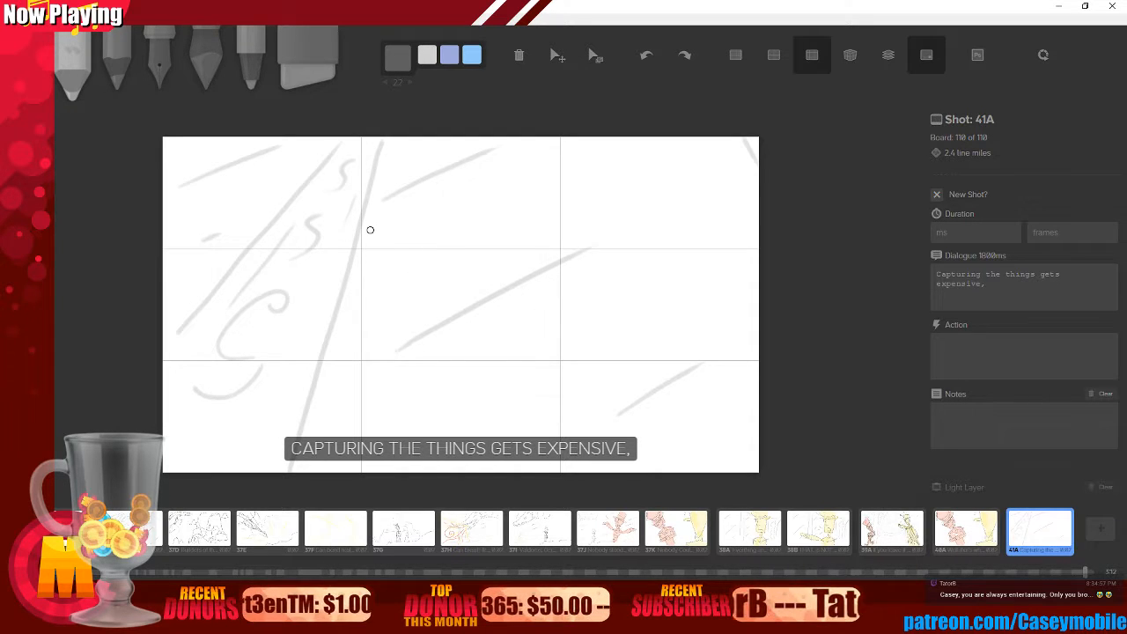
mouse_move(369, 231)
mouse_down()
mouse_move(371, 276)
mouse_move(578, 373)
mouse_move(639, 364)
mouse_move(585, 376)
mouse_move(711, 322)
mouse_up()
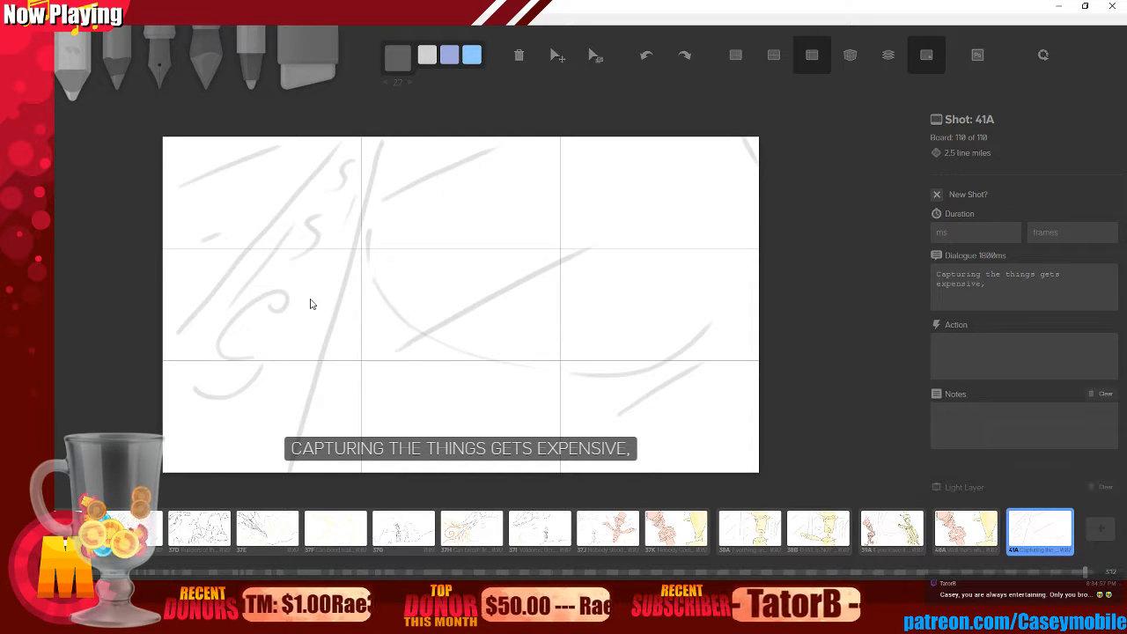
key(ctrl+z)
key(ctrl+z)
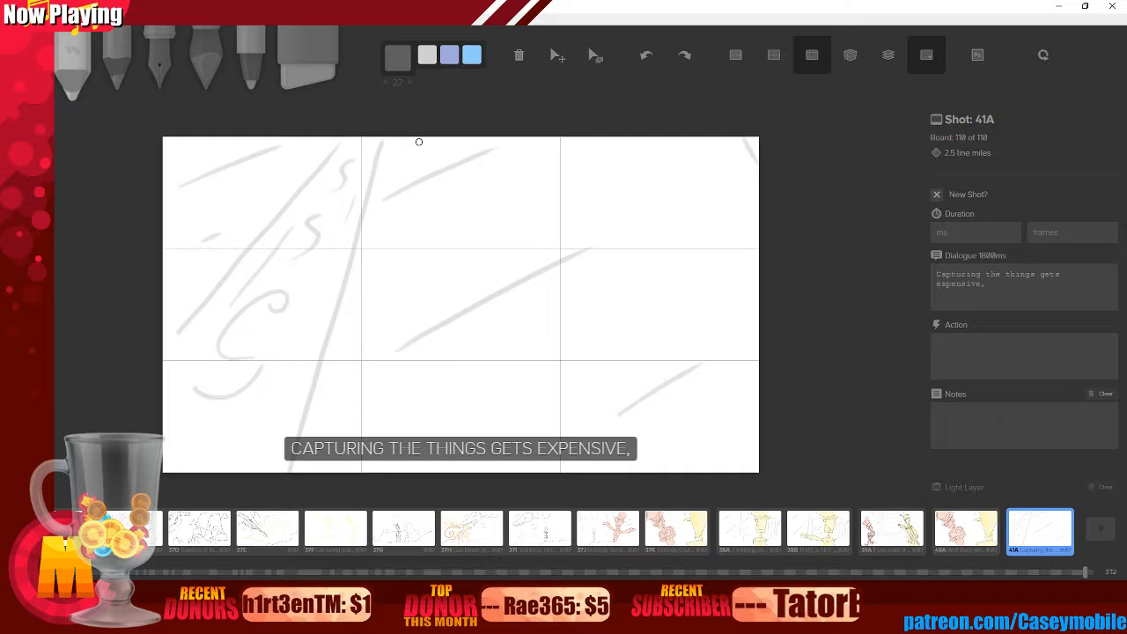
mouse_move(417, 138)
mouse_down()
mouse_move(370, 255)
mouse_move(525, 377)
mouse_move(602, 377)
mouse_up()
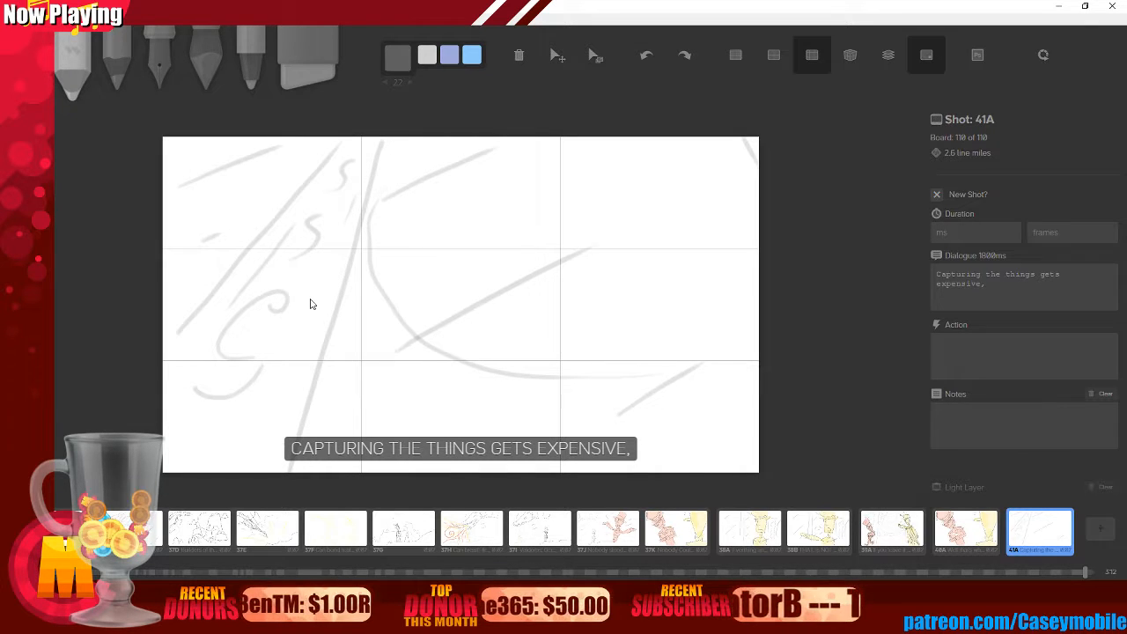
key(ctrl+z)
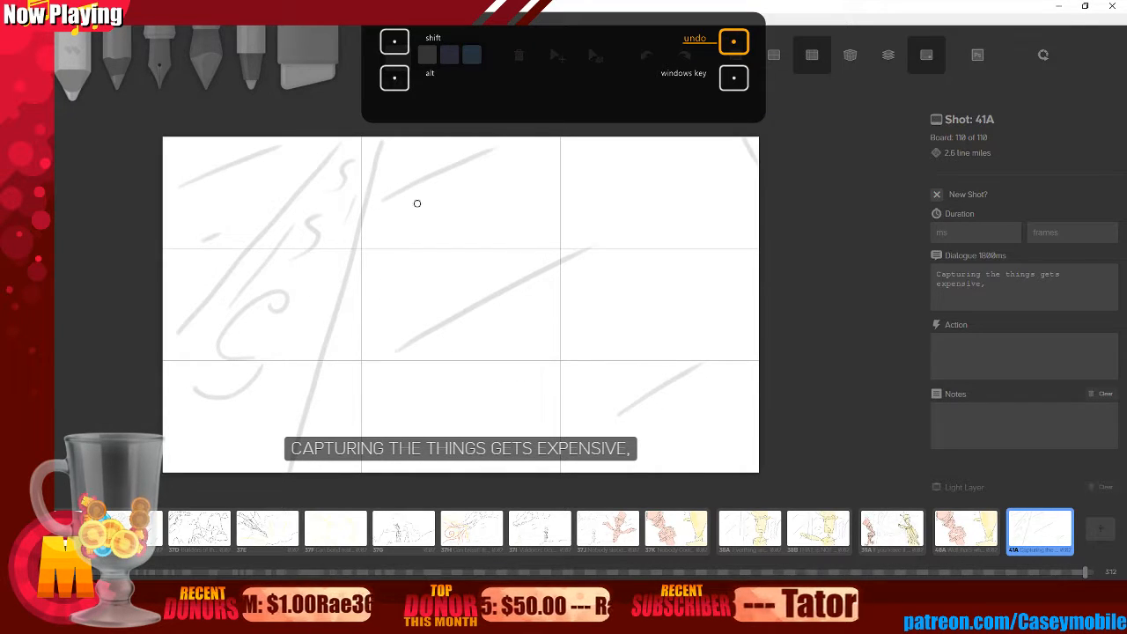
mouse_move(415, 143)
mouse_down()
mouse_move(375, 234)
mouse_move(558, 396)
mouse_move(717, 368)
mouse_up()
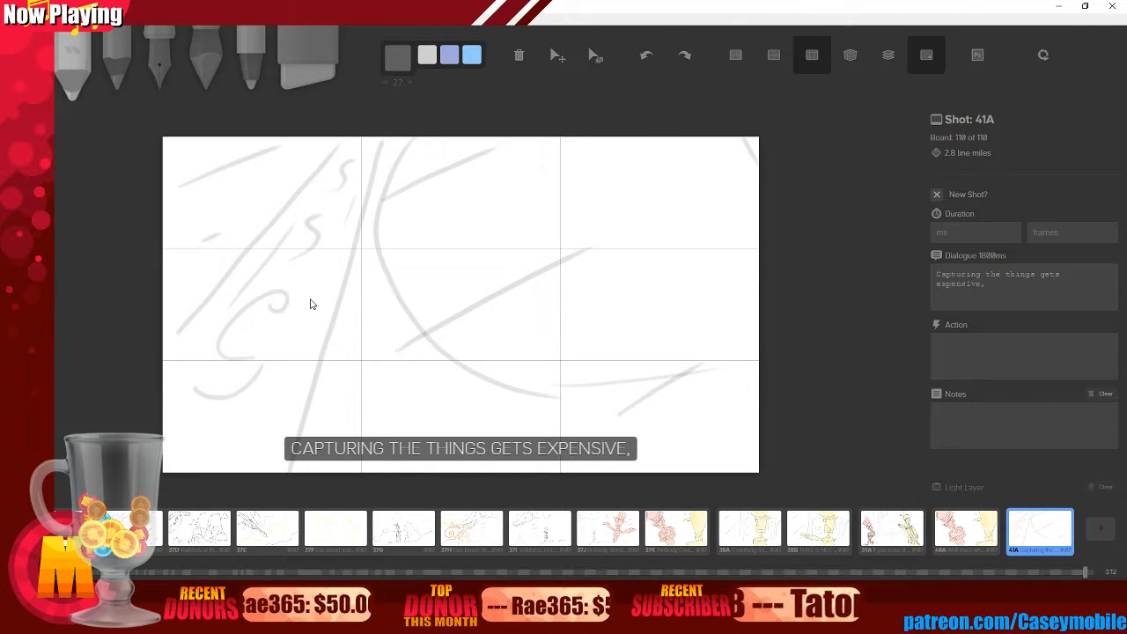
key(ctrl+z)
key(ctrl+z)
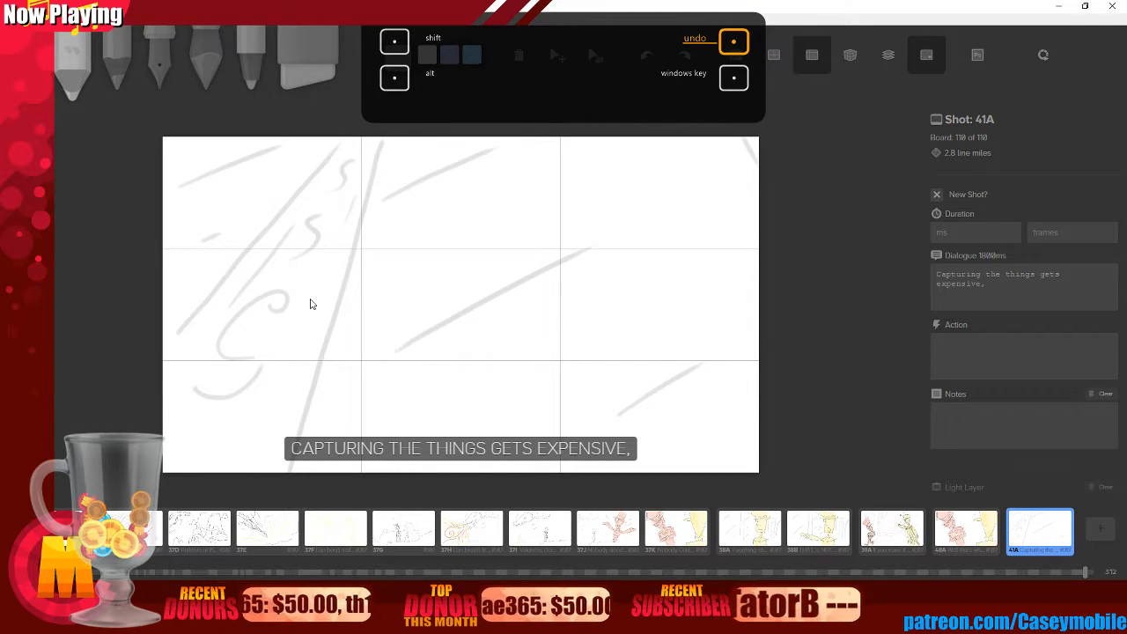
- Lighten the sketching grey and draw a faint curve from the upper part of the long slanted line down to the frame's lower middle
click(397, 58)
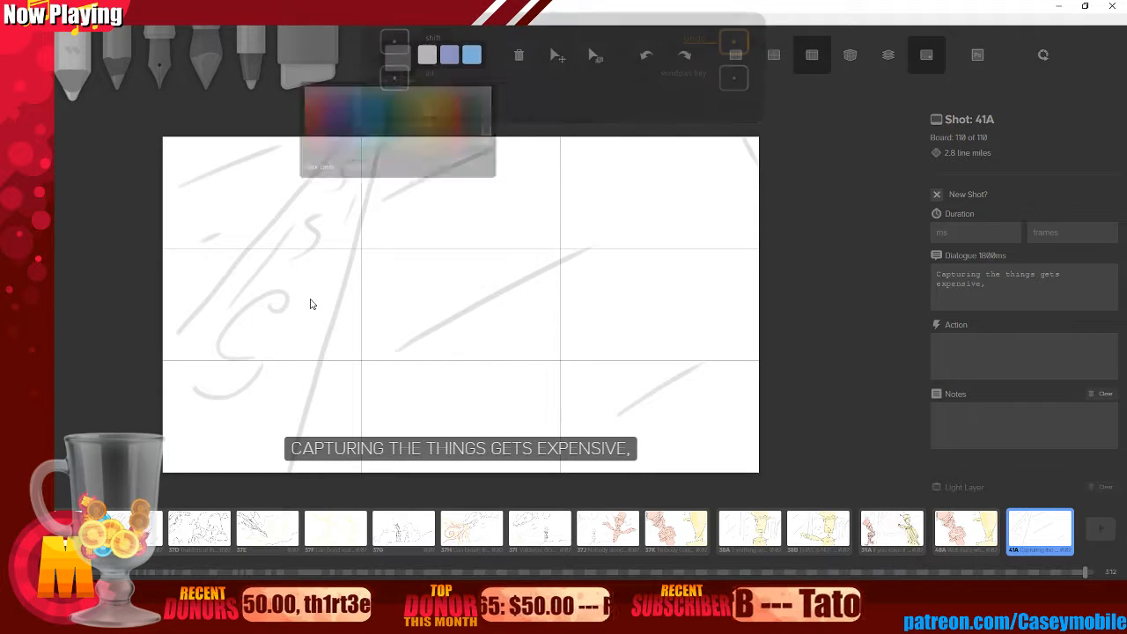
click(504, 116)
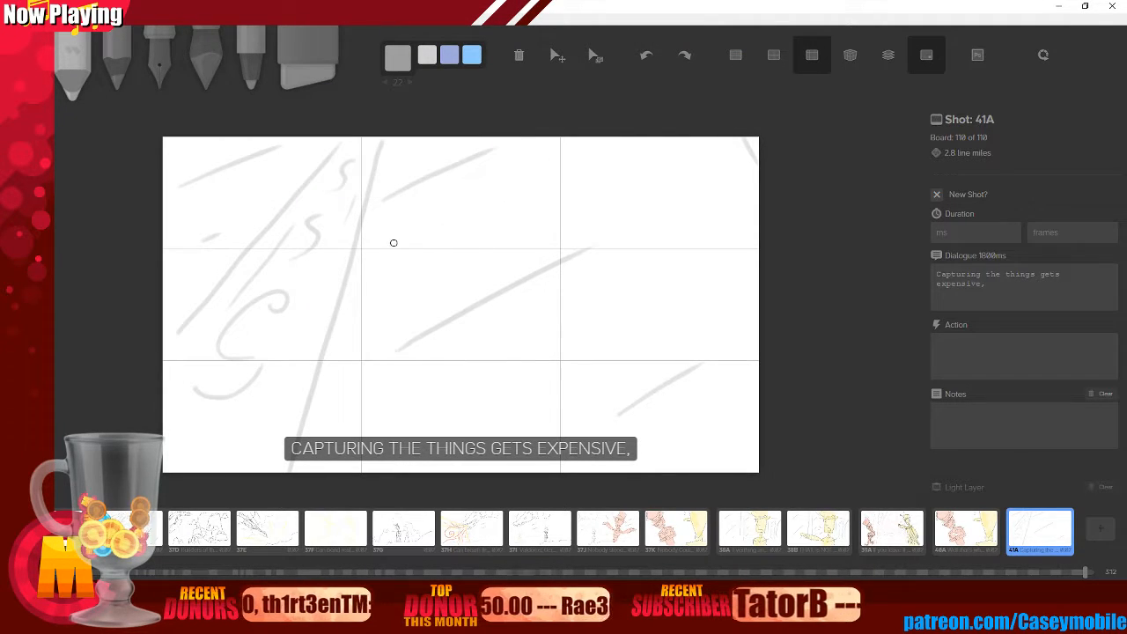
mouse_move(436, 145)
mouse_down()
mouse_move(397, 181)
mouse_move(511, 394)
mouse_move(560, 407)
mouse_up()
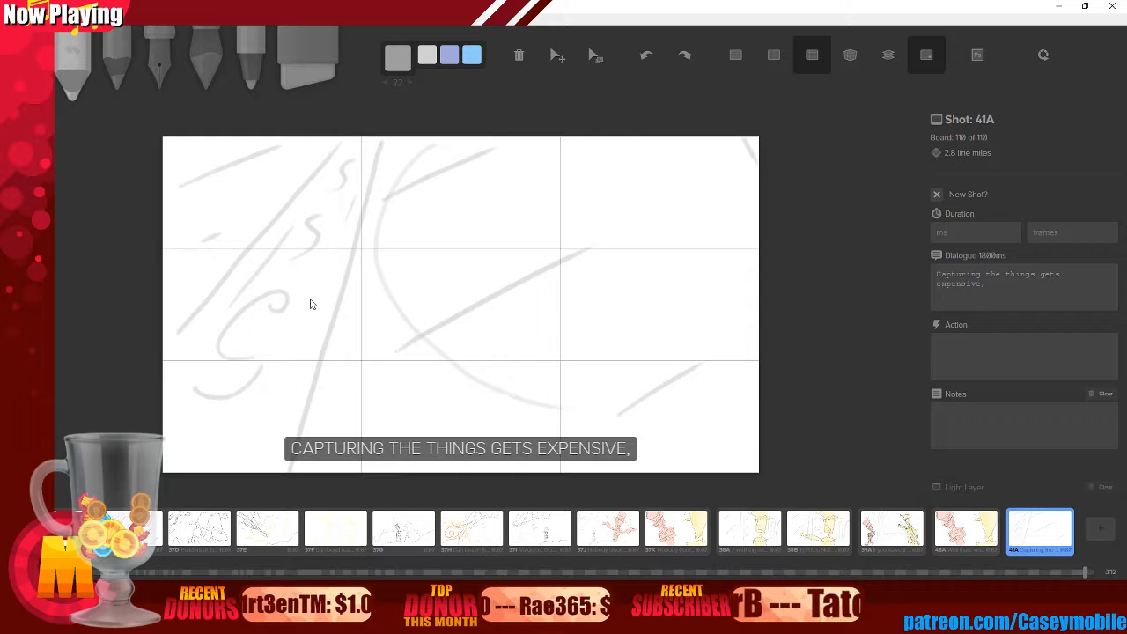
key(ctrl+z)
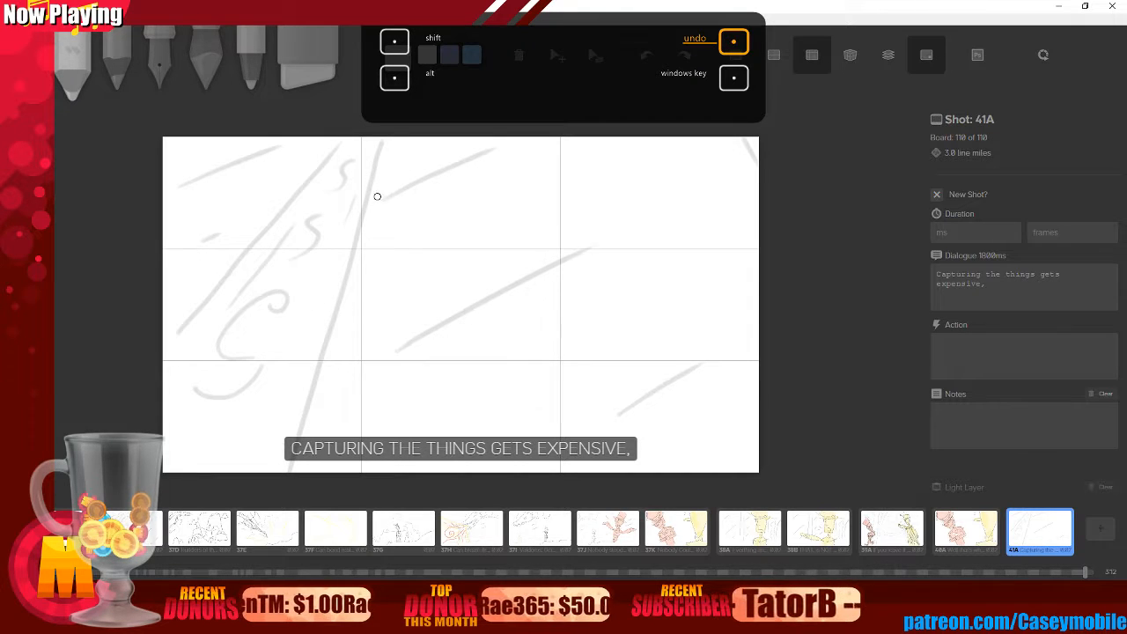
mouse_move(368, 207)
mouse_down()
mouse_move(375, 247)
mouse_move(450, 345)
mouse_move(591, 418)
mouse_move(594, 402)
mouse_move(756, 396)
mouse_up()
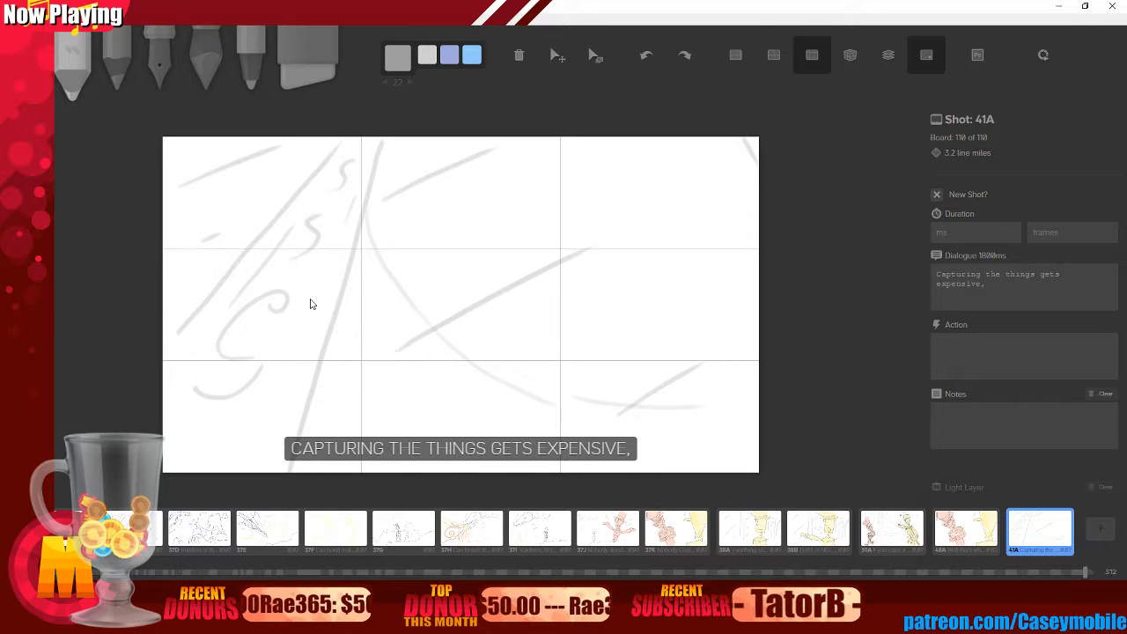
key(ctrl+z)
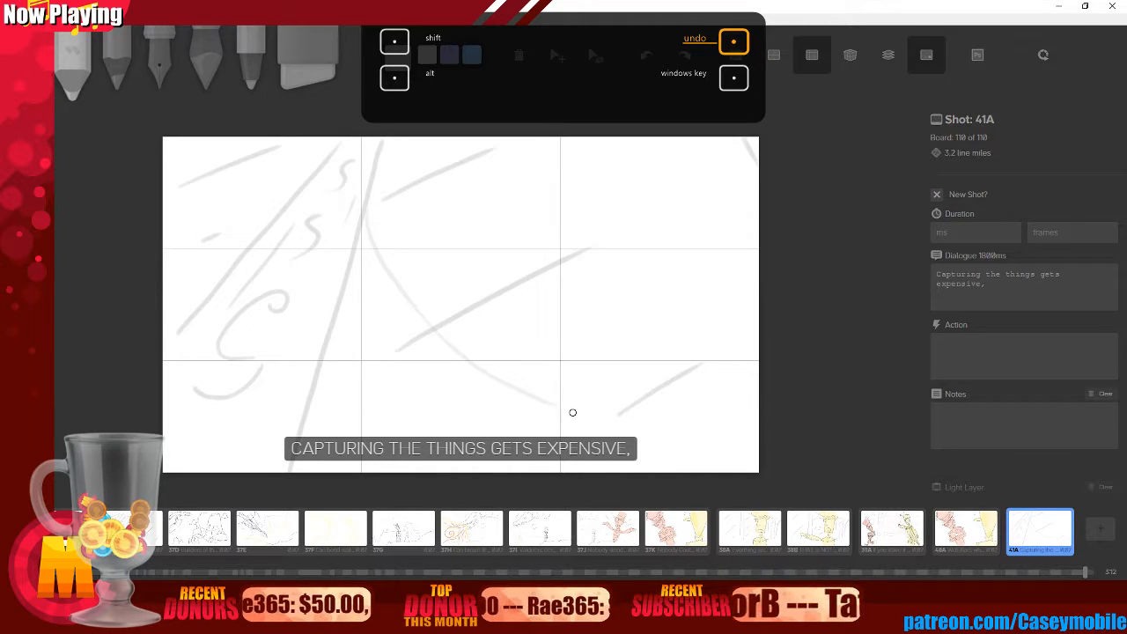
- Extend the faint curve toward the frame's lower right, and sketch a large oval above it and a small spiral in the upper-right corner
drag(565, 412, 674, 446)
key(ctrl+z)
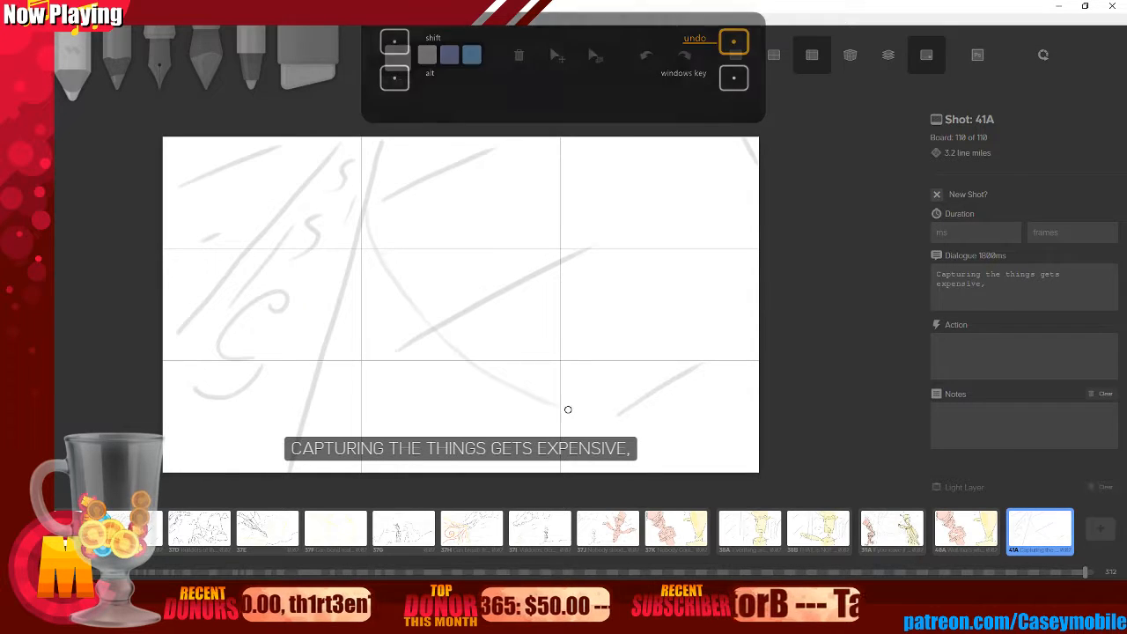
drag(567, 407, 730, 436)
mouse_move(415, 211)
mouse_down()
mouse_move(485, 193)
mouse_move(436, 212)
mouse_up()
drag(725, 193, 714, 162)
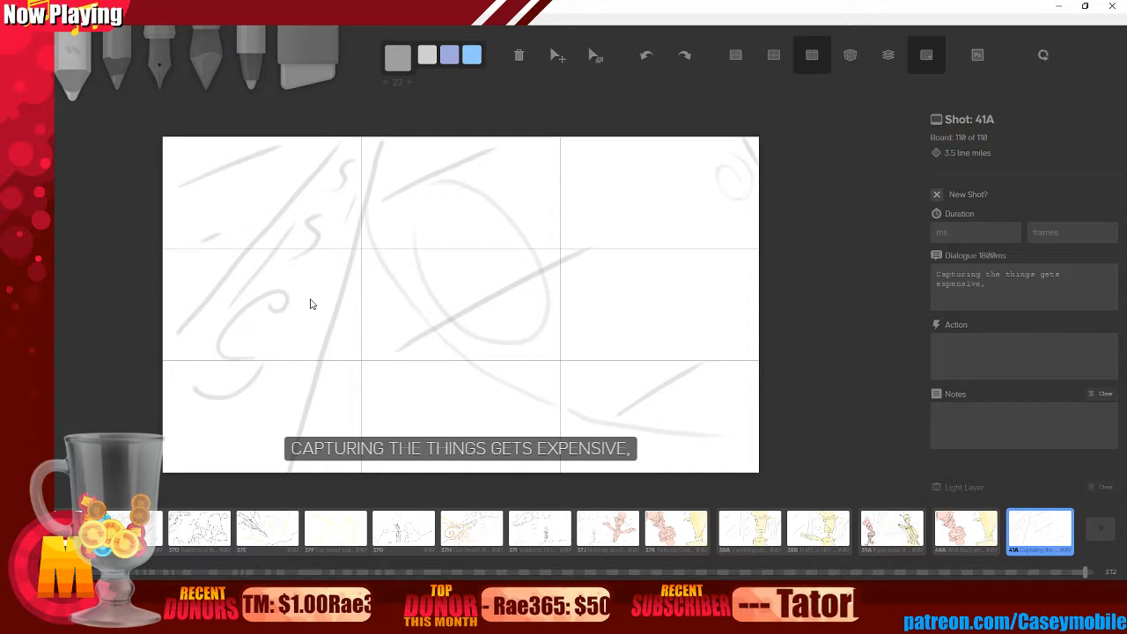
- Use the brush in pale orange to rough in scalloped strokes descending diagonally from the frame's upper middle to its lower right
key(4)
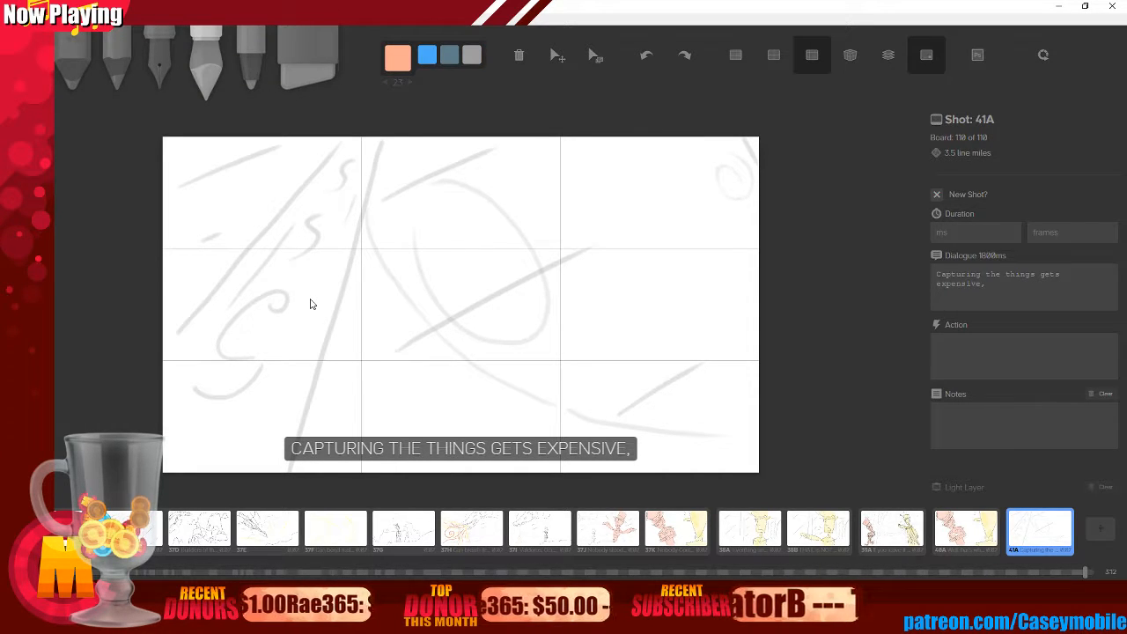
mouse_move(476, 157)
mouse_down()
mouse_move(477, 245)
mouse_move(496, 264)
mouse_move(568, 257)
mouse_move(589, 282)
mouse_move(591, 314)
mouse_move(730, 360)
mouse_up()
drag(594, 325, 636, 351)
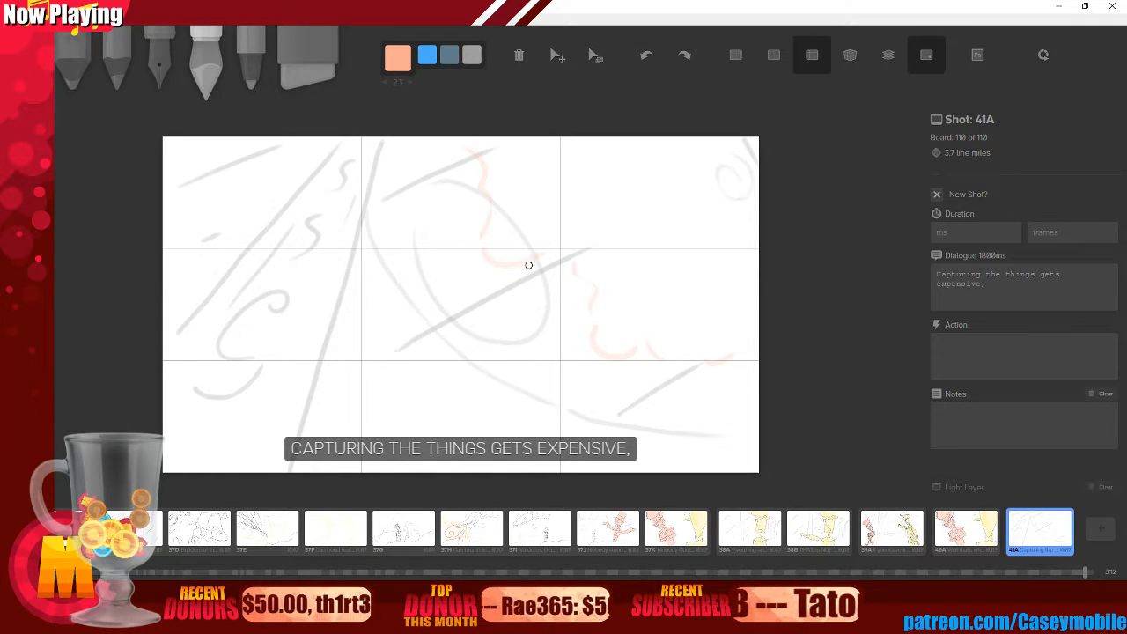
drag(529, 266, 571, 279)
mouse_move(438, 147)
mouse_down()
mouse_move(423, 167)
mouse_move(449, 201)
mouse_up()
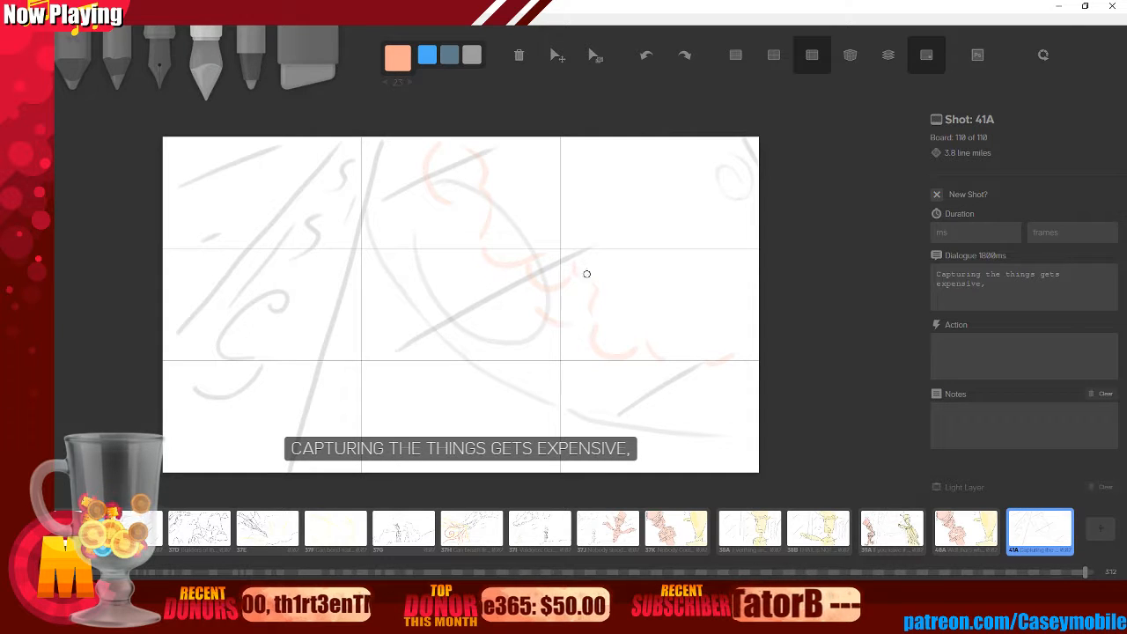
click(398, 58)
click(468, 104)
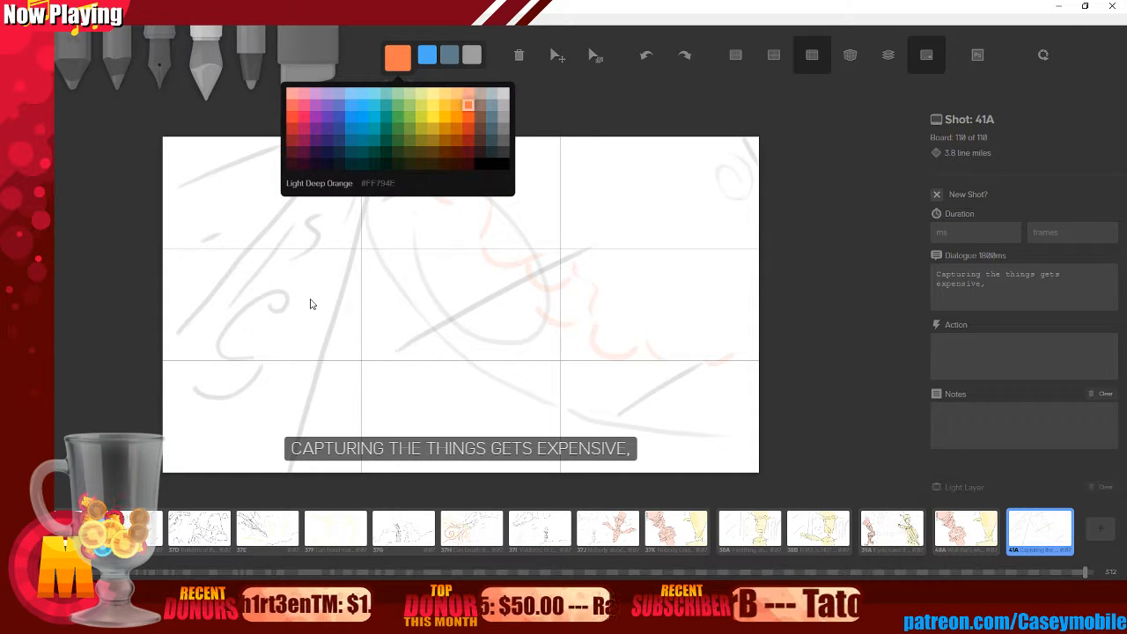
mouse_move(543, 146)
mouse_down()
mouse_move(528, 156)
mouse_move(528, 180)
mouse_up()
mouse_move(554, 208)
mouse_down()
mouse_move(633, 291)
mouse_move(687, 320)
mouse_up()
key(ctrl+z)
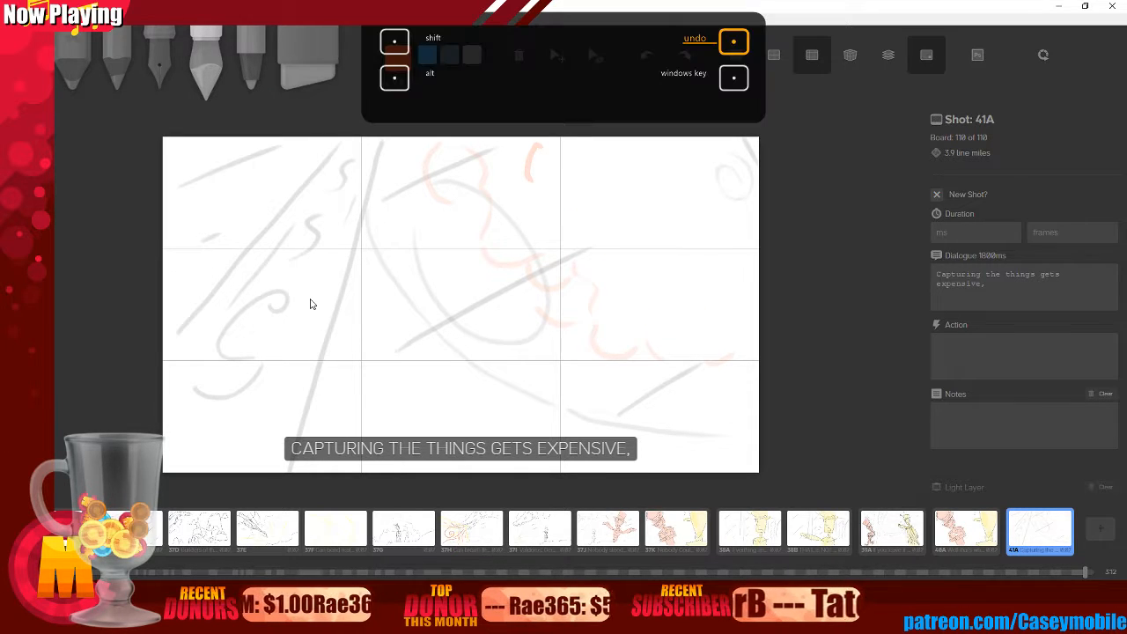
key(ctrl+z)
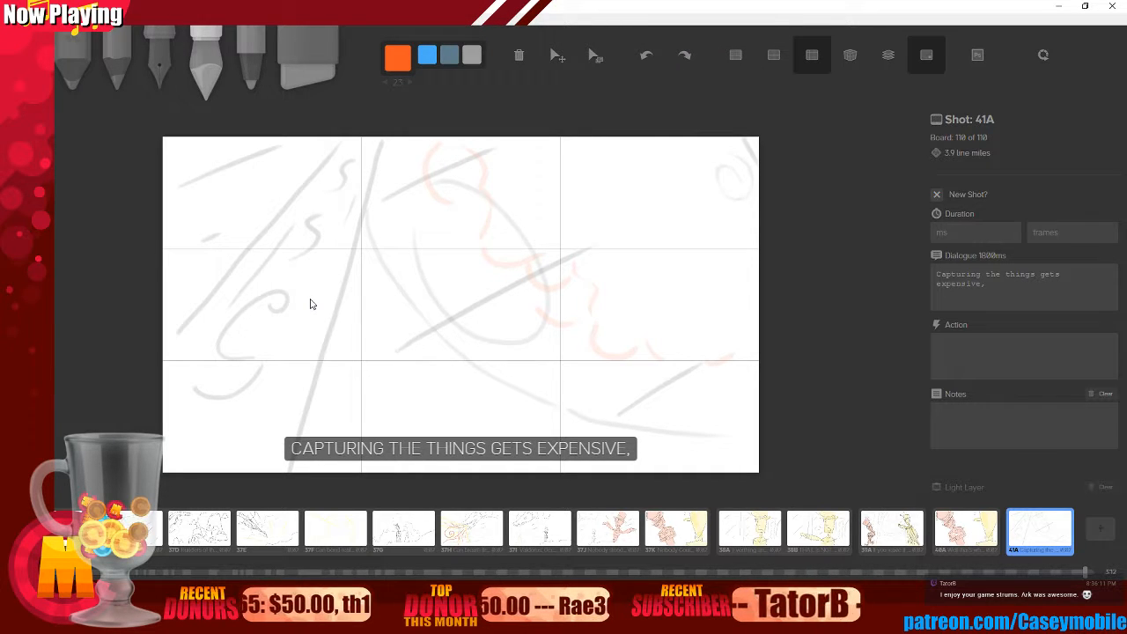
- Set the brush colour to Amber and add a scalloped diagonal row above the pale orange one, plus short accent strokes along the orange row
key(c)
click(444, 116)
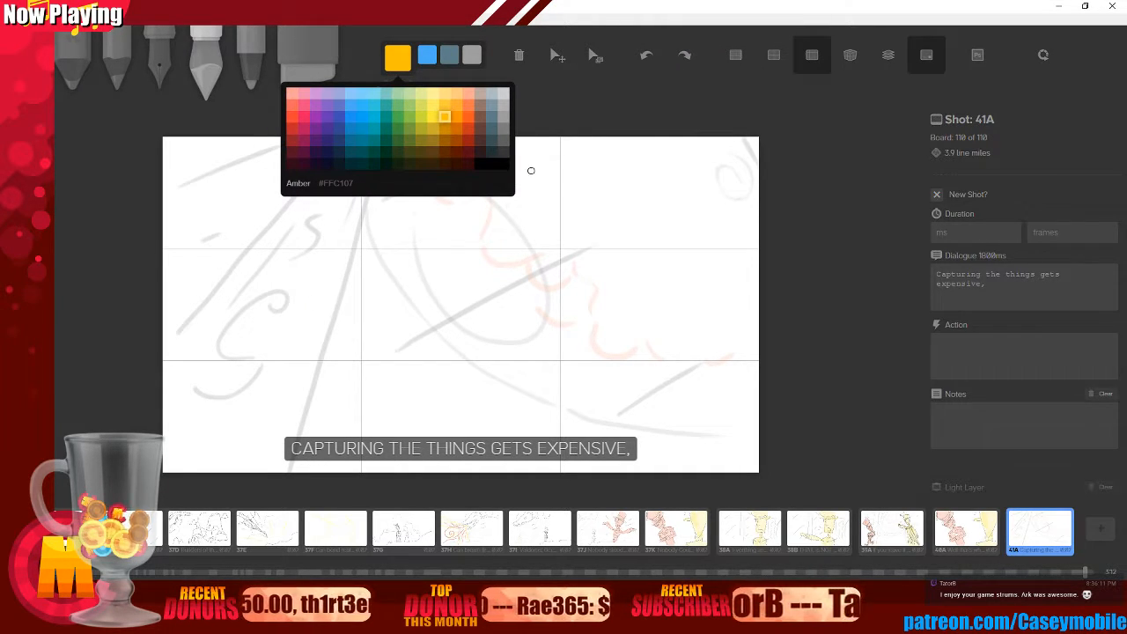
mouse_move(524, 146)
mouse_down()
mouse_move(509, 219)
mouse_move(577, 234)
mouse_move(611, 294)
mouse_move(674, 335)
mouse_move(741, 331)
mouse_up()
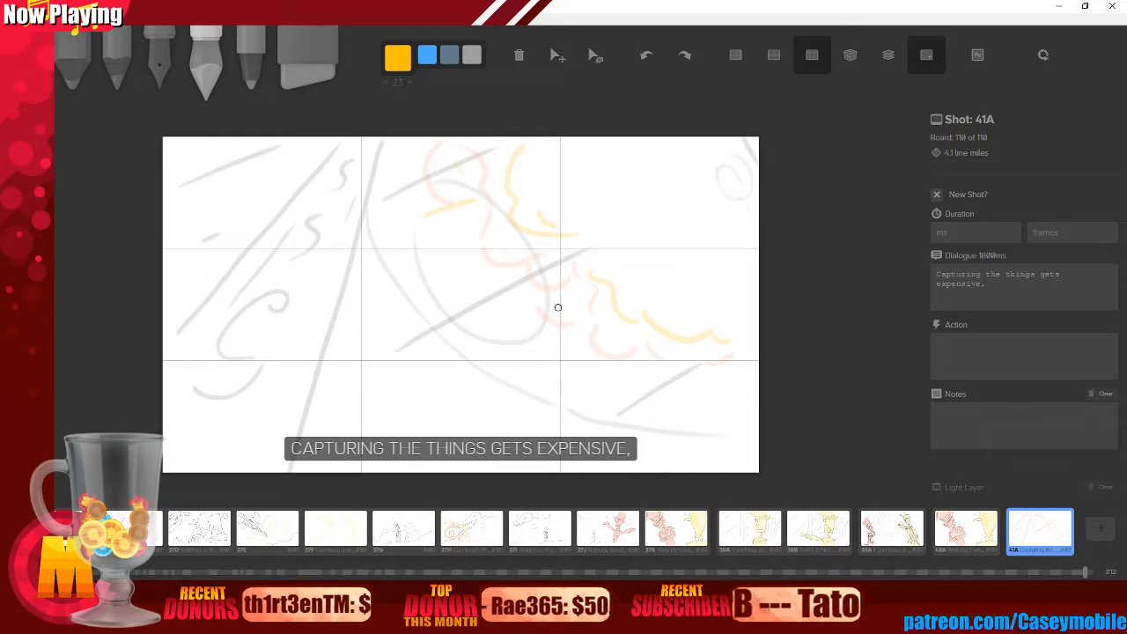
drag(566, 317, 544, 357)
drag(721, 407, 722, 382)
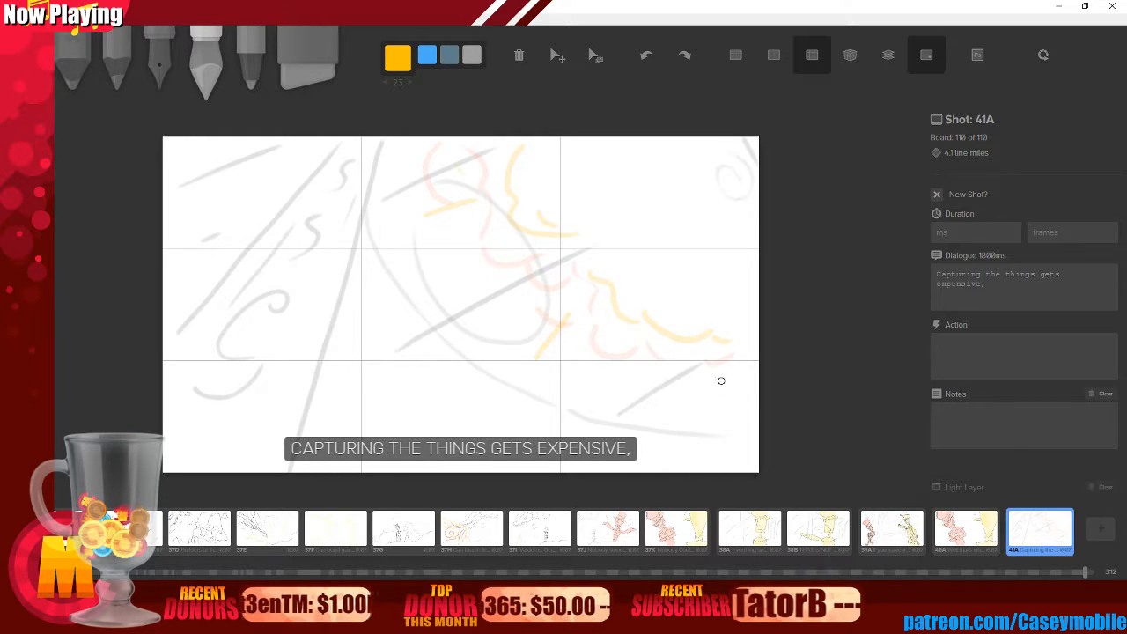
drag(476, 260, 530, 255)
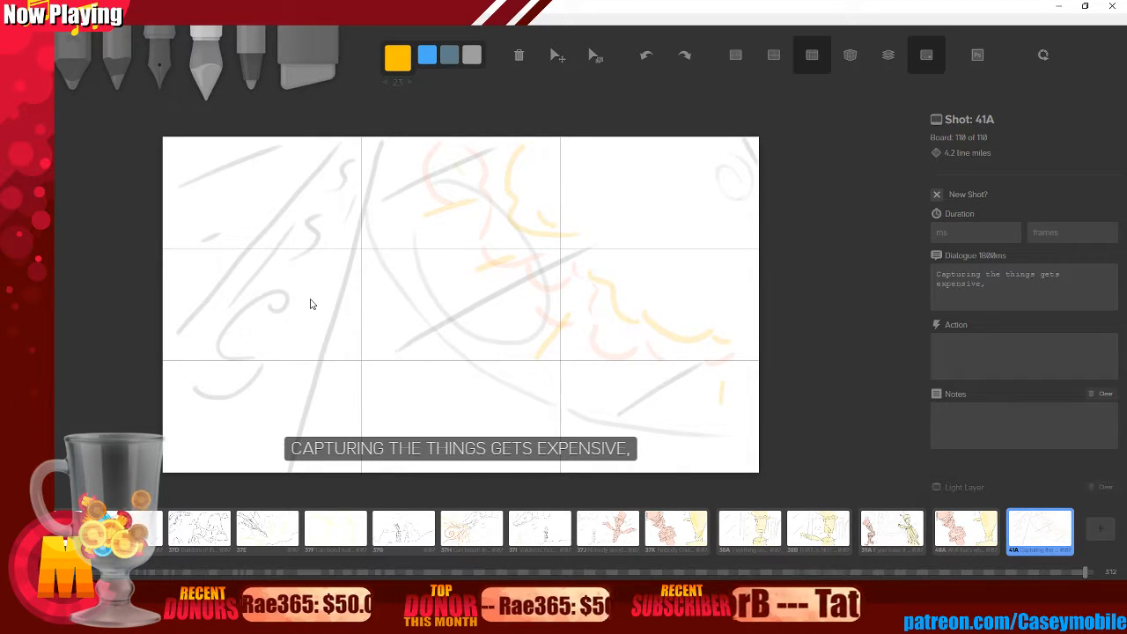
- Set the brush colour to Faint Amber and fill in fainter scalloped strokes above and beside the amber row
click(398, 59)
click(444, 93)
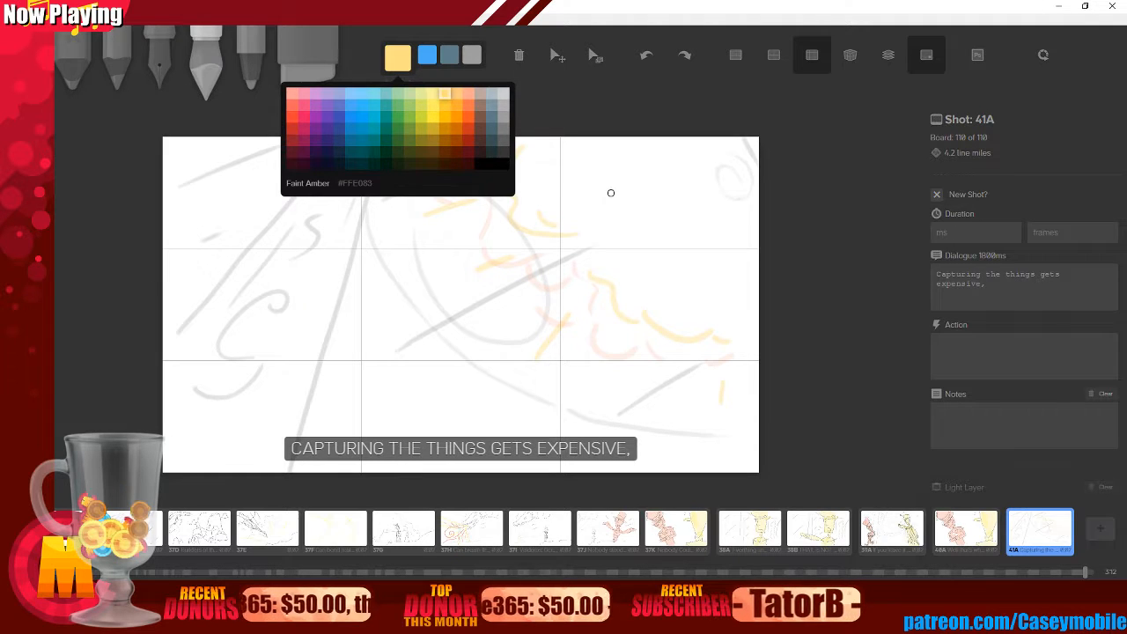
mouse_move(573, 153)
mouse_down()
mouse_move(628, 232)
mouse_move(658, 230)
mouse_move(662, 264)
mouse_move(686, 283)
mouse_up()
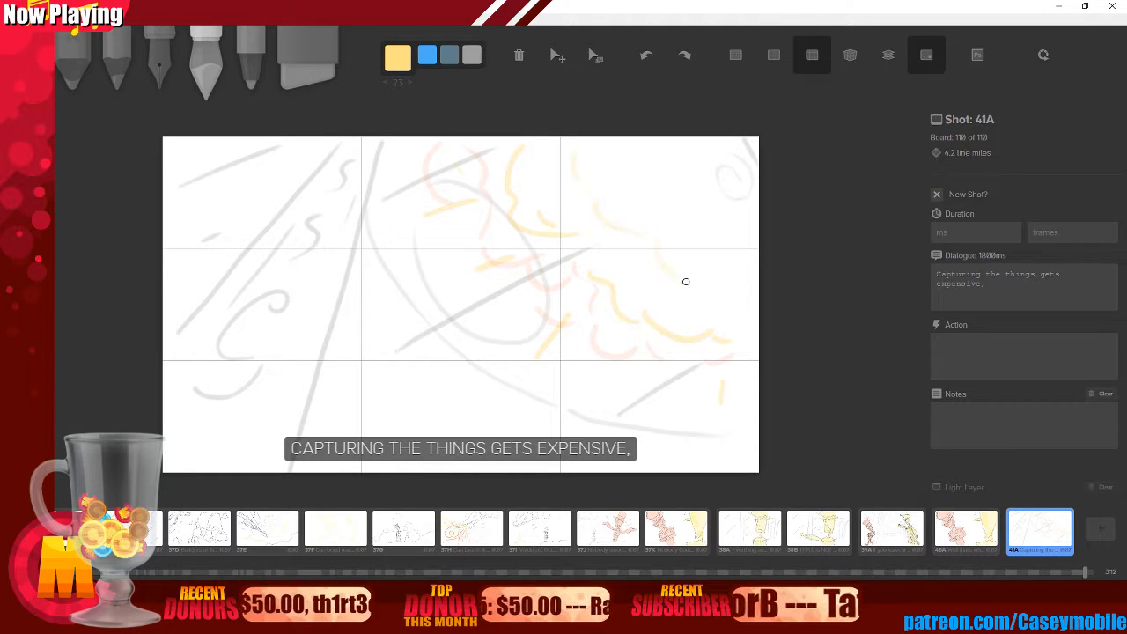
drag(603, 252, 666, 282)
drag(545, 157, 538, 178)
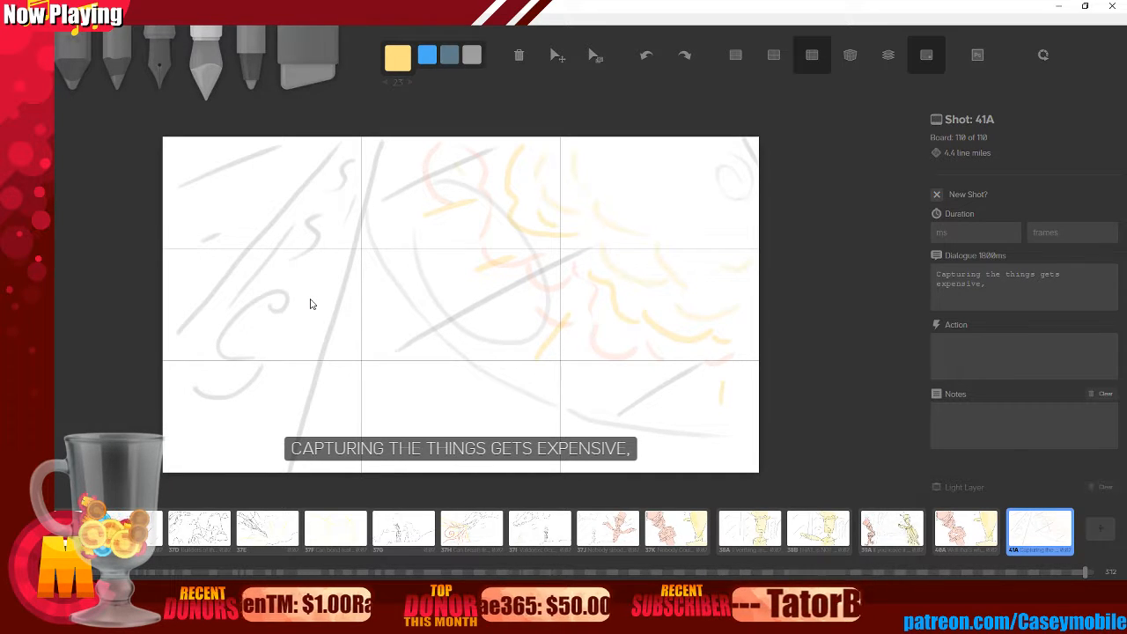
- Switch to the pen and set its colour to light grey
key(3)
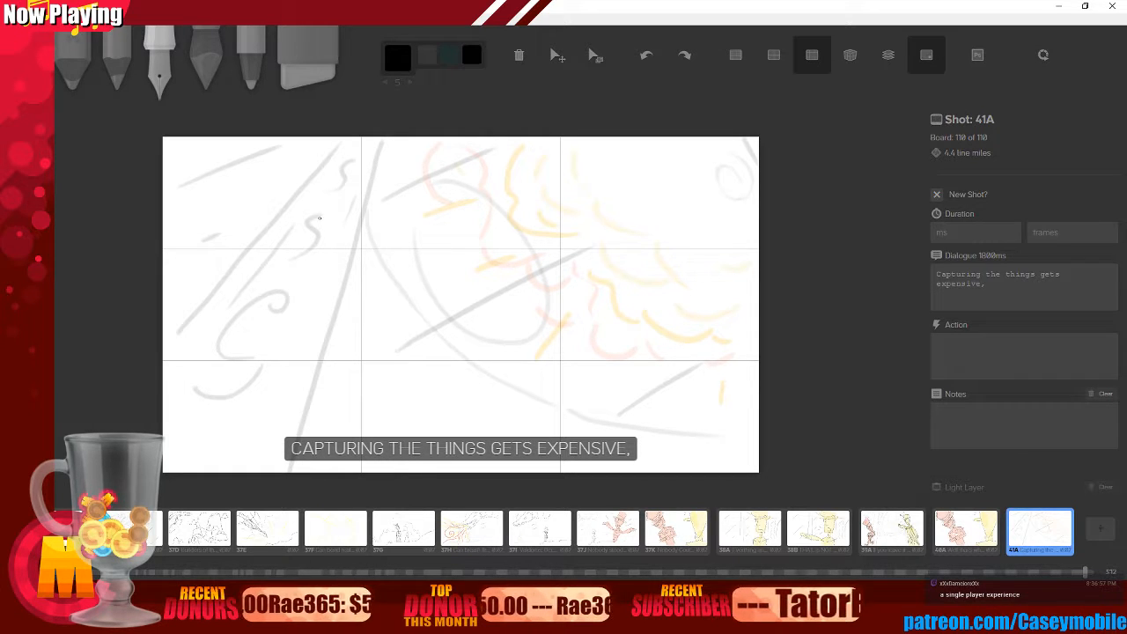
click(397, 58)
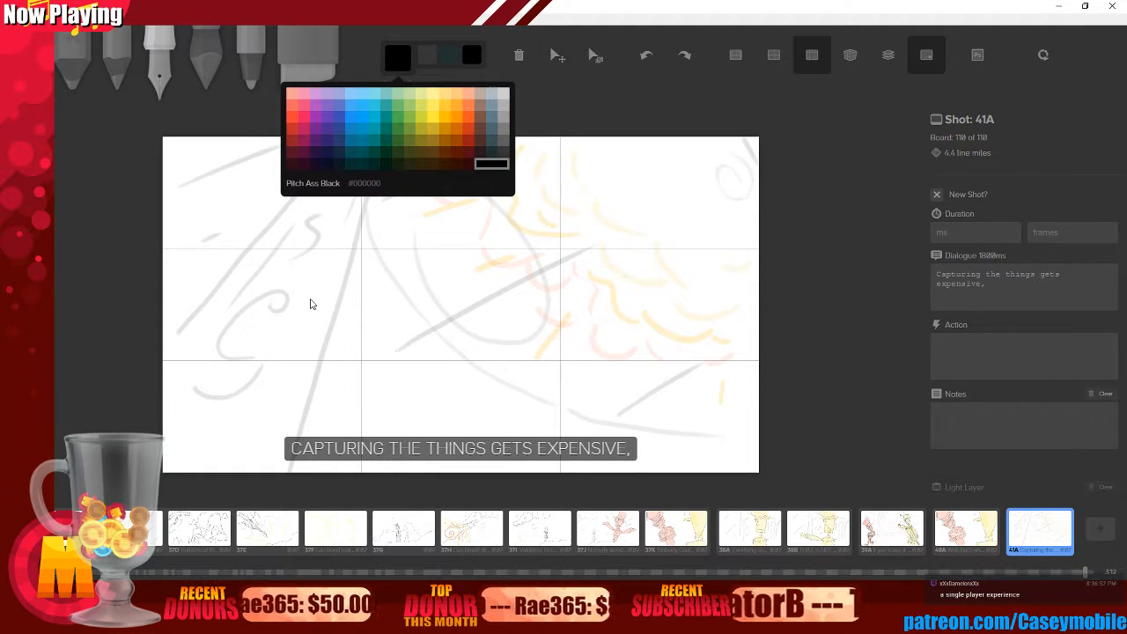
click(503, 128)
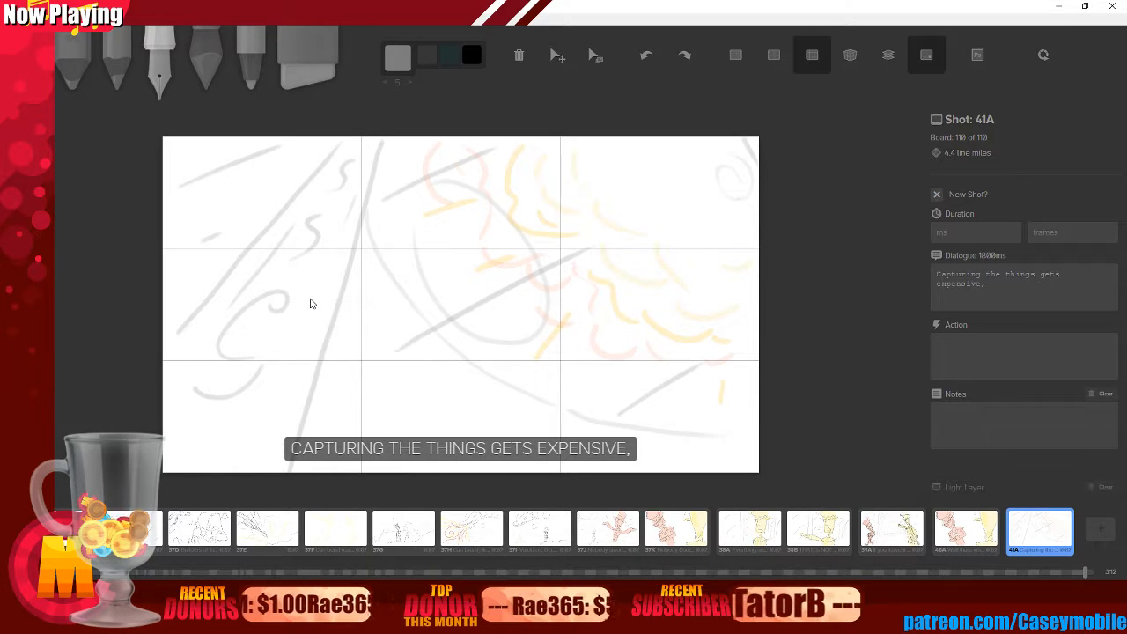
mouse_move(282, 200)
mouse_down()
mouse_move(275, 211)
mouse_move(352, 201)
mouse_move(295, 182)
mouse_up()
key(ctrl+z)
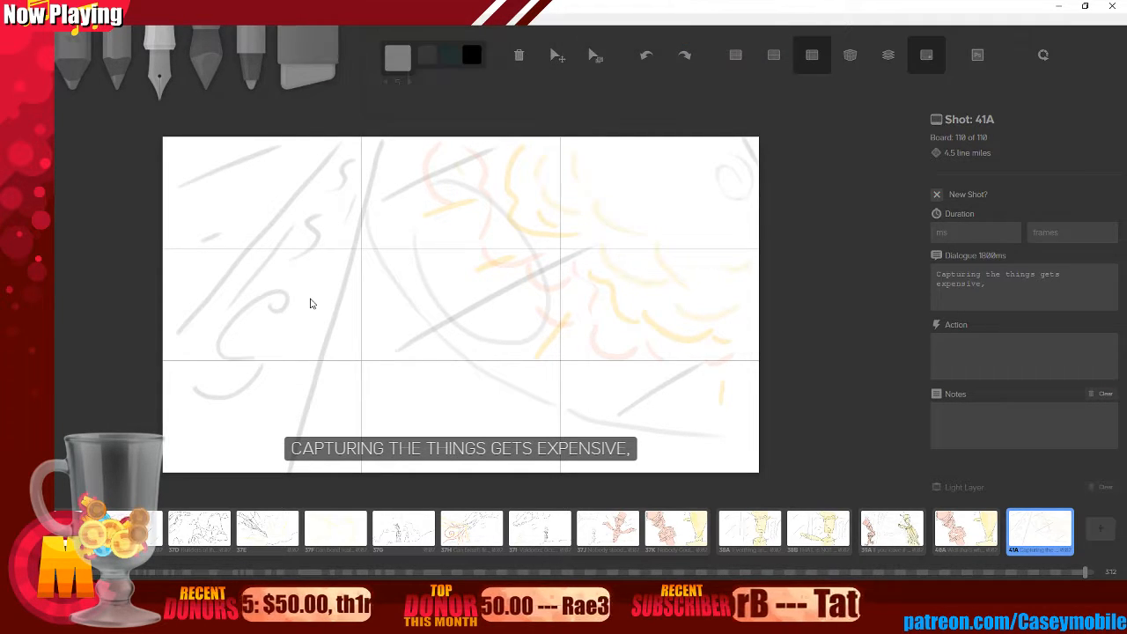
key(c)
click(503, 105)
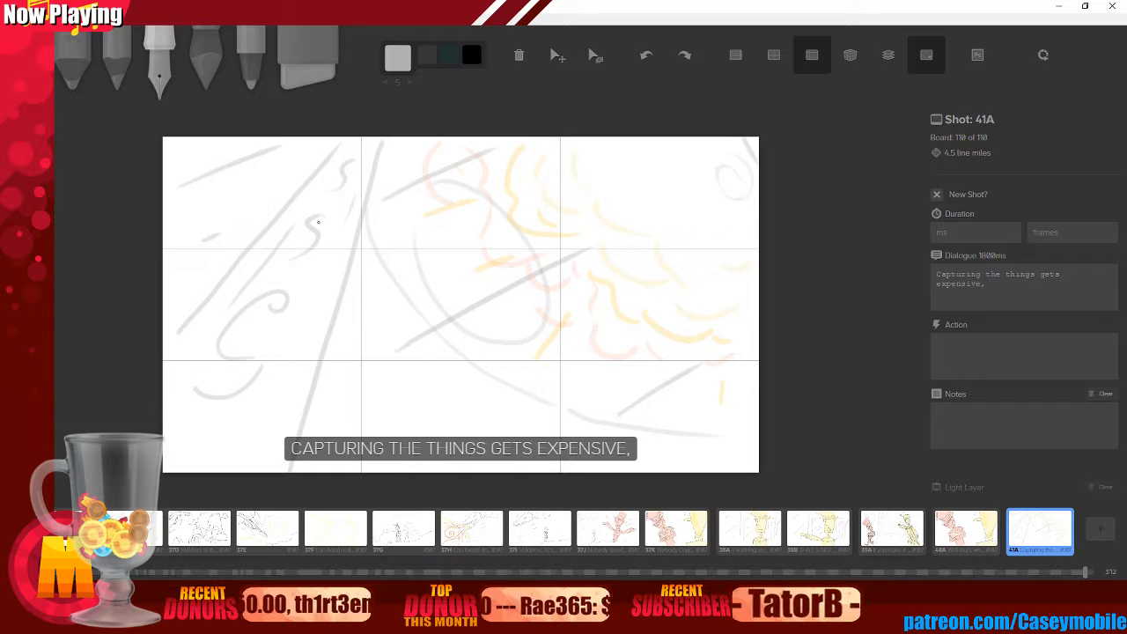
mouse_move(338, 202)
mouse_down()
mouse_move(387, 208)
mouse_move(331, 204)
mouse_up()
drag(248, 311, 316, 324)
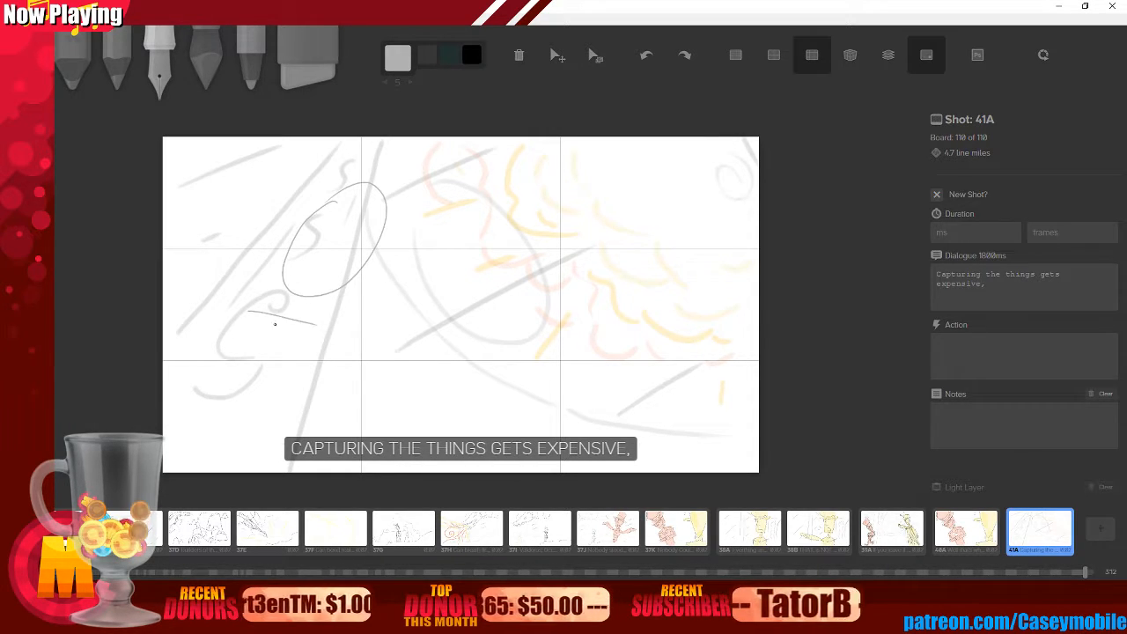
key(ctrl+z)
key(ctrl+z)
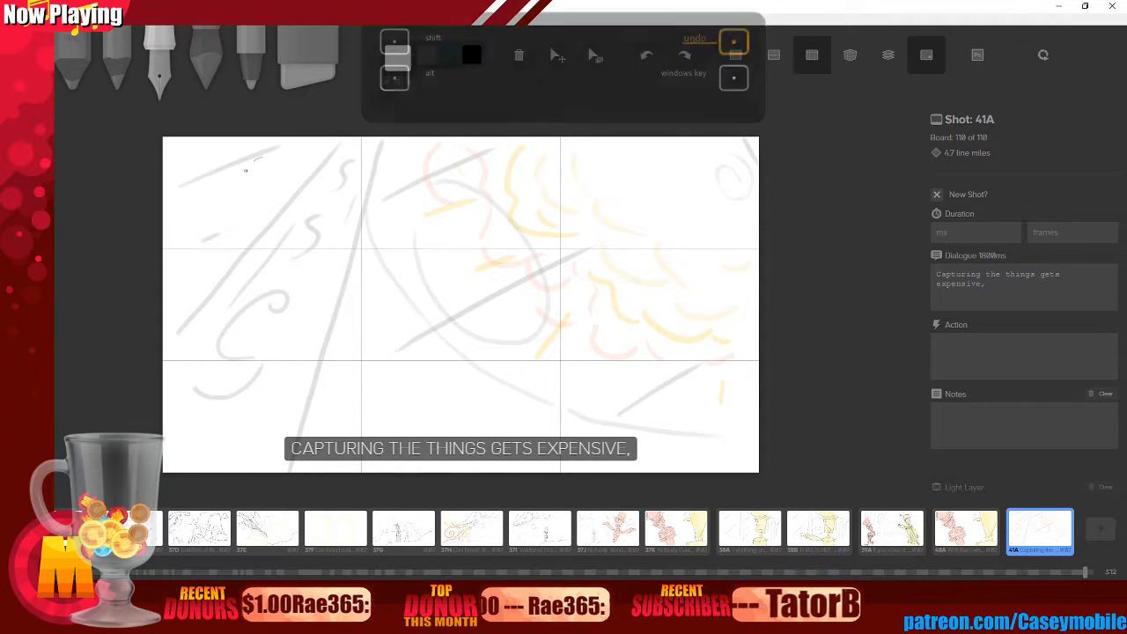
drag(264, 157, 244, 197)
key(ctrl+z)
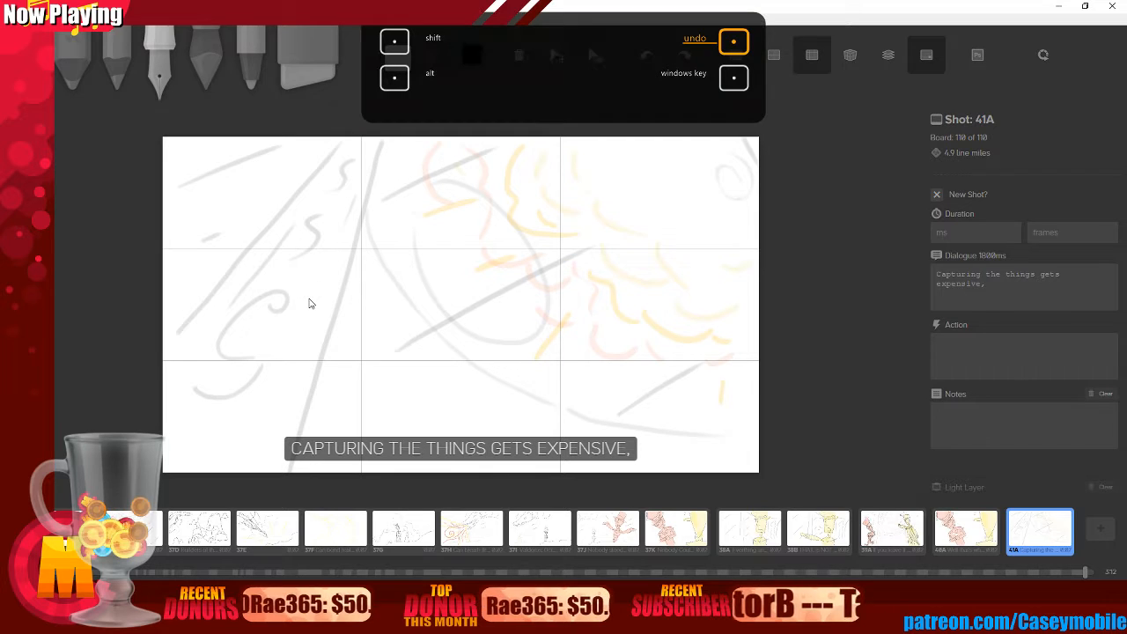
mouse_move(247, 175)
mouse_down()
mouse_move(222, 249)
mouse_move(281, 285)
mouse_move(251, 161)
mouse_up()
key(ctrl+z)
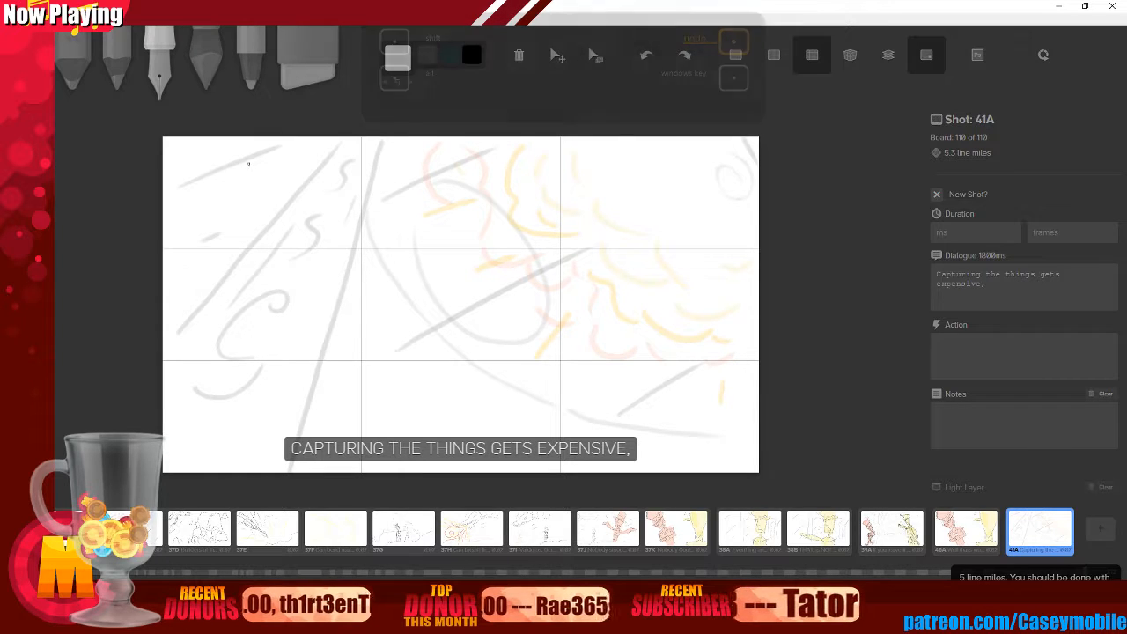
mouse_move(248, 163)
mouse_down()
mouse_move(220, 217)
mouse_move(276, 271)
mouse_move(241, 170)
mouse_up()
key(ctrl+z)
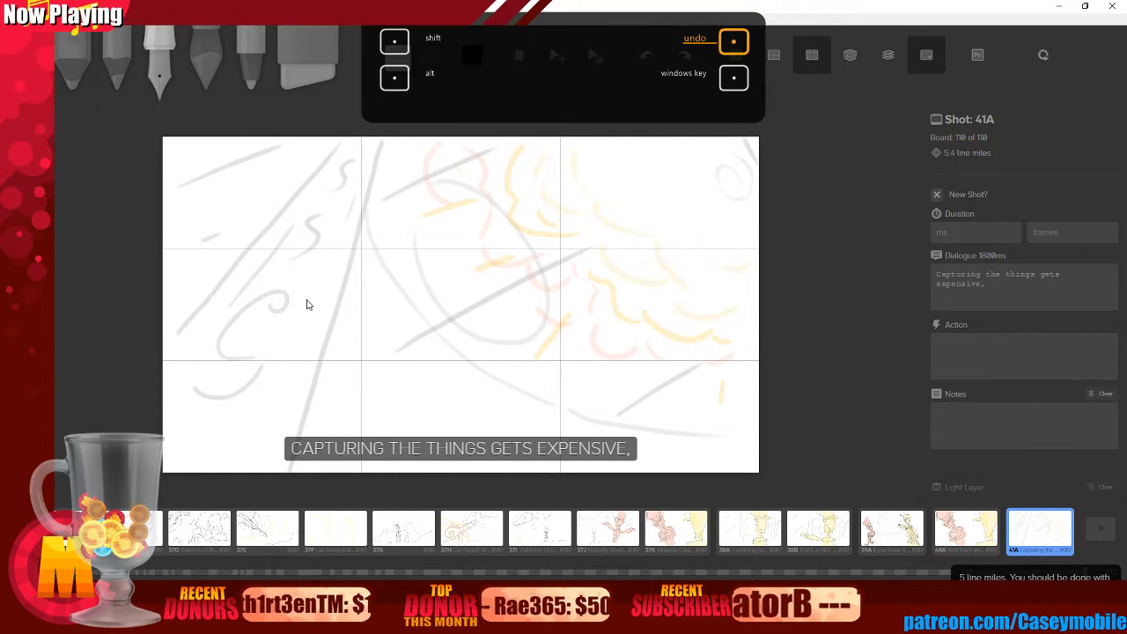
- Rough in a light grey figure in the frame's left third with an oval head, curved spine, shoulder line and tapering torso
mouse_move(237, 163)
mouse_down()
mouse_move(219, 223)
mouse_move(300, 264)
mouse_move(305, 167)
mouse_move(236, 165)
mouse_move(266, 250)
mouse_move(291, 174)
mouse_move(301, 297)
mouse_up()
key(ctrl+z)
key(ctrl+z)
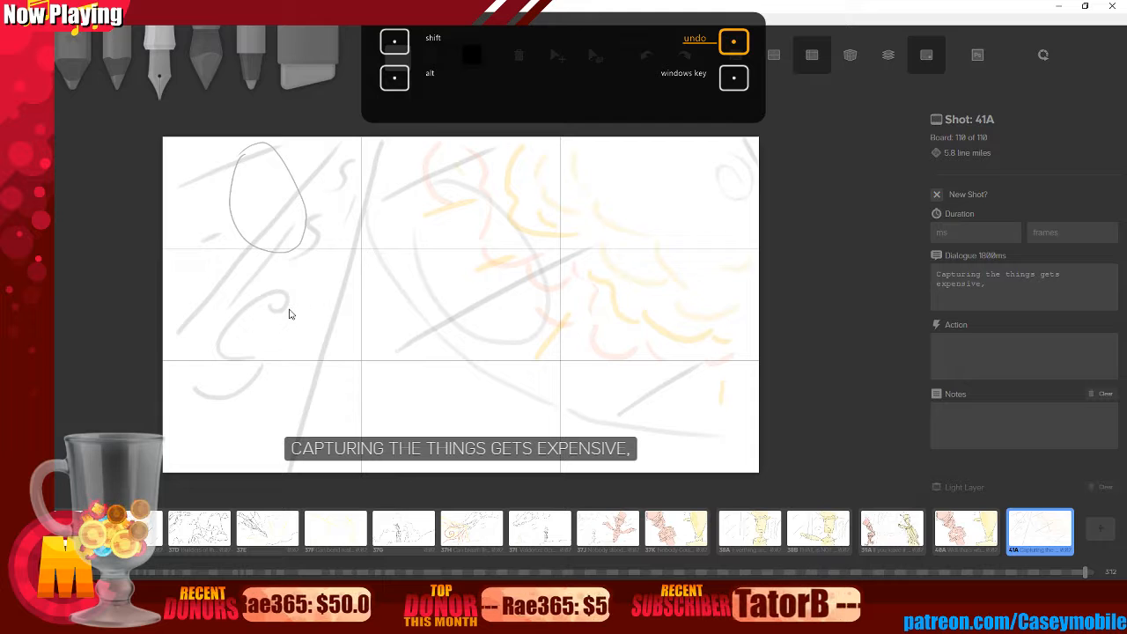
drag(284, 251, 239, 451)
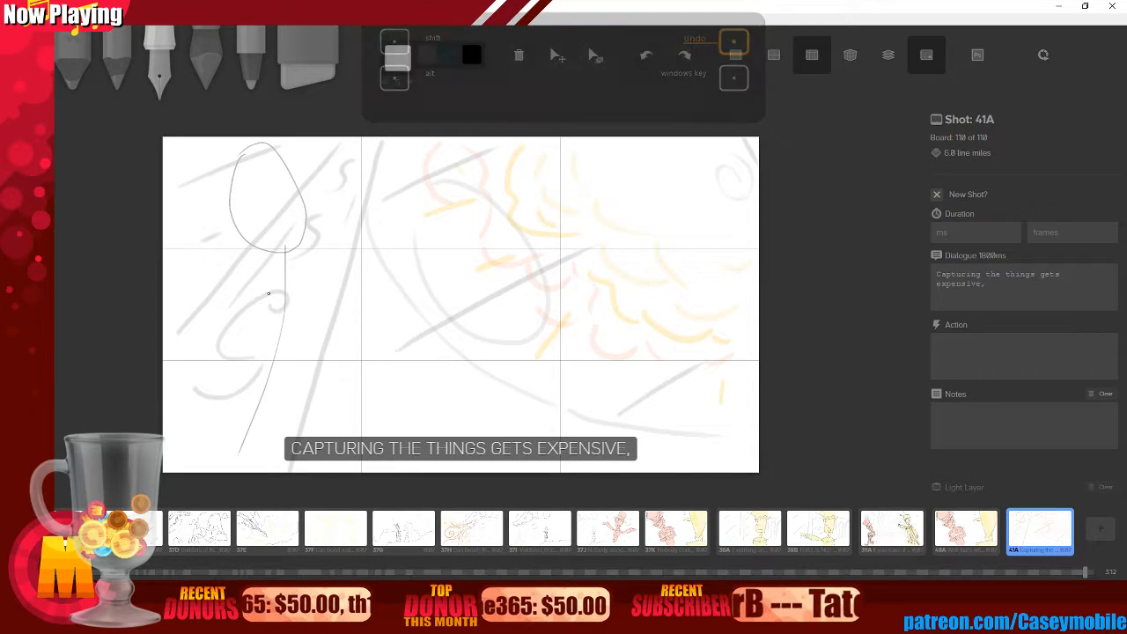
mouse_move(257, 287)
mouse_down()
mouse_move(321, 278)
mouse_move(243, 294)
mouse_move(254, 289)
mouse_move(268, 400)
mouse_up()
drag(319, 282, 269, 387)
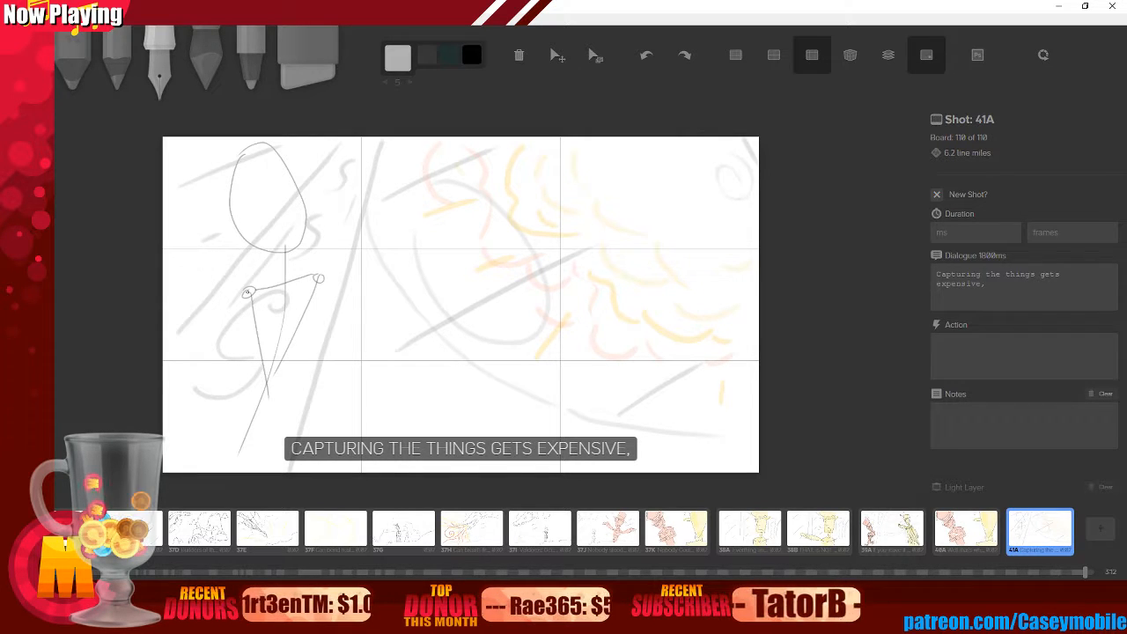
- Add bent arms, face guidelines on the head, and a hip line with short upper-leg strokes to the light grey figure
mouse_move(249, 292)
mouse_down()
mouse_move(205, 343)
mouse_move(273, 328)
mouse_up()
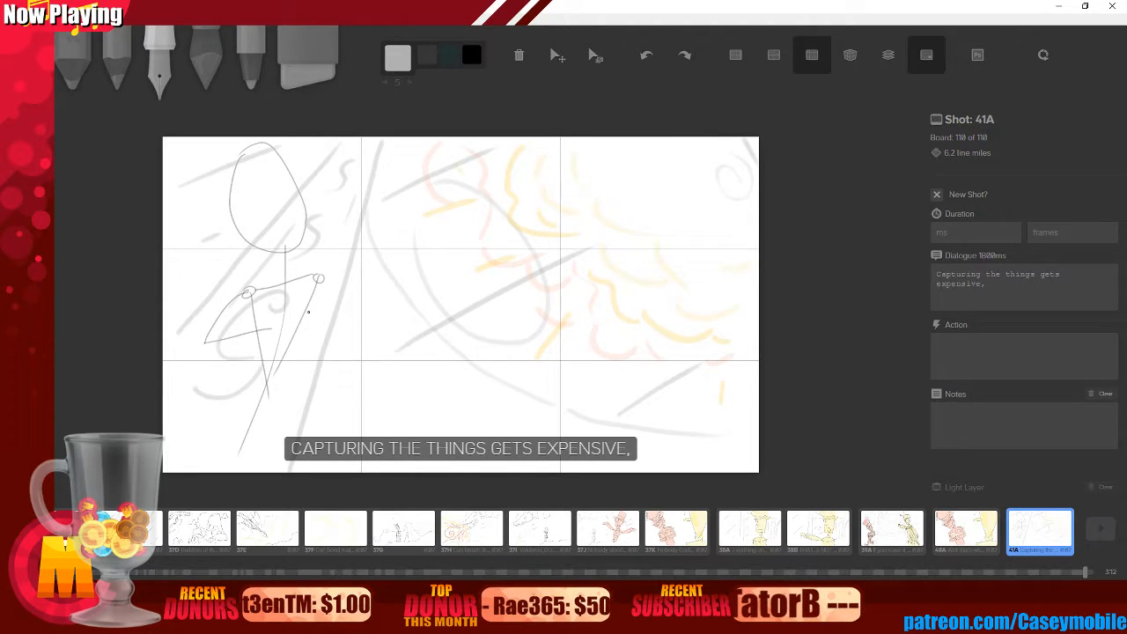
drag(318, 280, 269, 329)
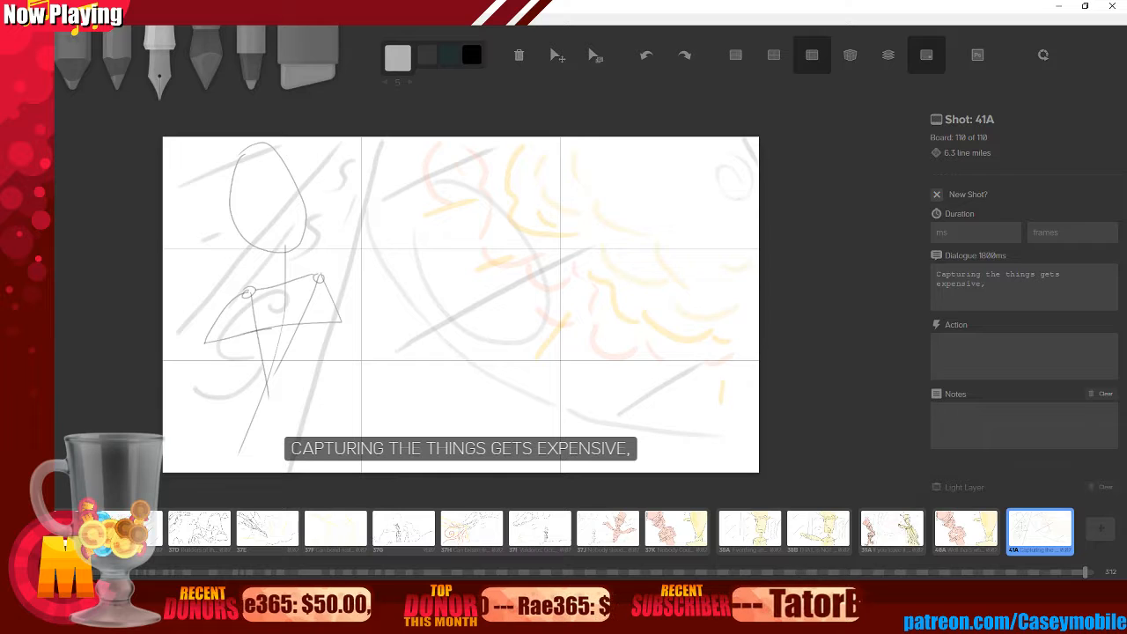
mouse_move(238, 198)
mouse_down()
mouse_move(276, 180)
mouse_move(287, 226)
mouse_up()
mouse_move(220, 434)
mouse_down()
mouse_move(282, 426)
mouse_move(201, 462)
mouse_up()
drag(283, 430, 247, 465)
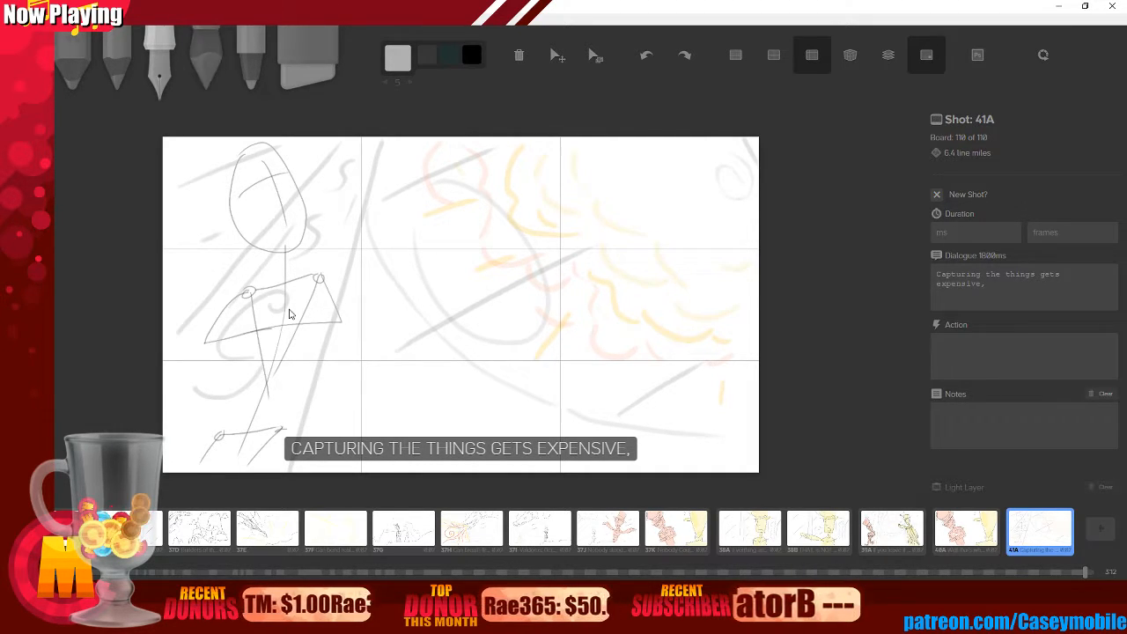
- Set the pen colour to Pitch Ass Black
click(398, 58)
click(492, 164)
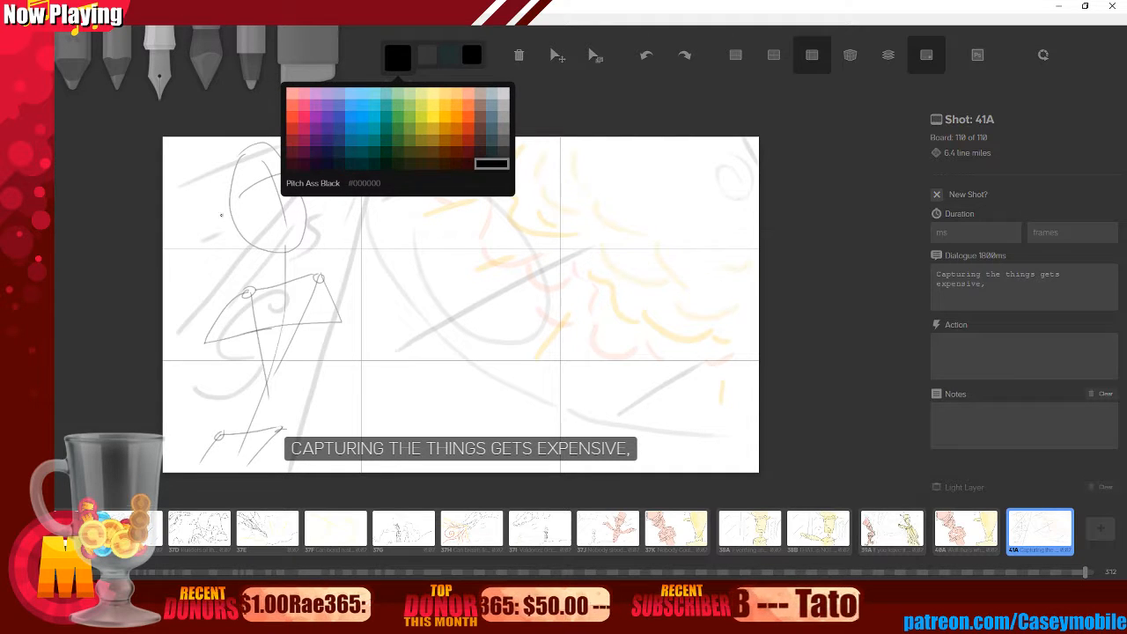
drag(182, 192, 333, 155)
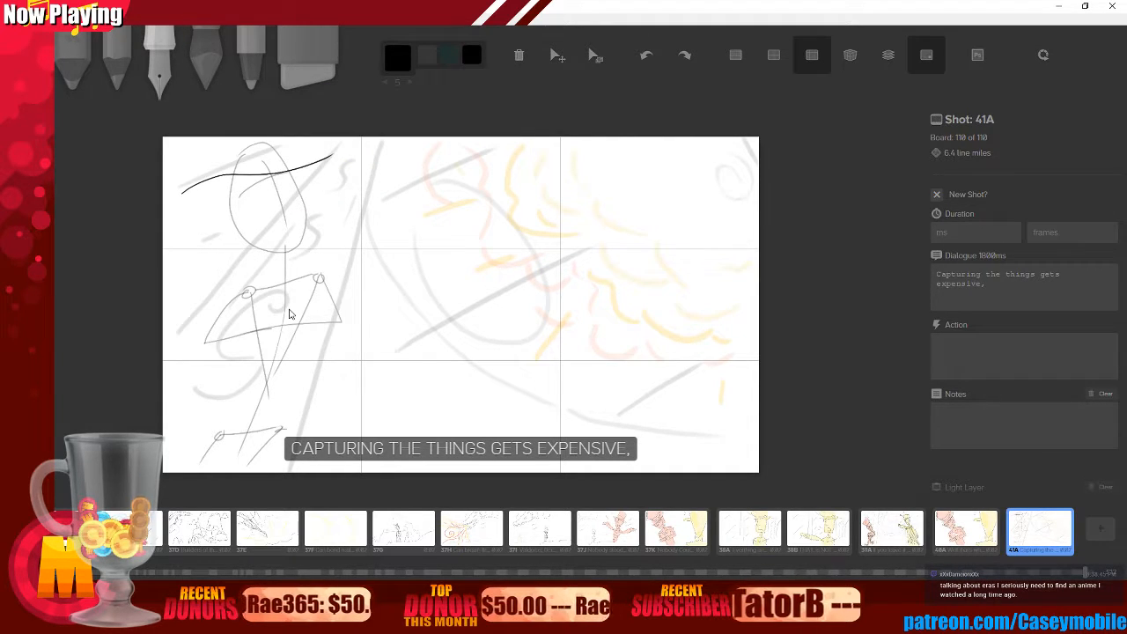
key(ctrl+z)
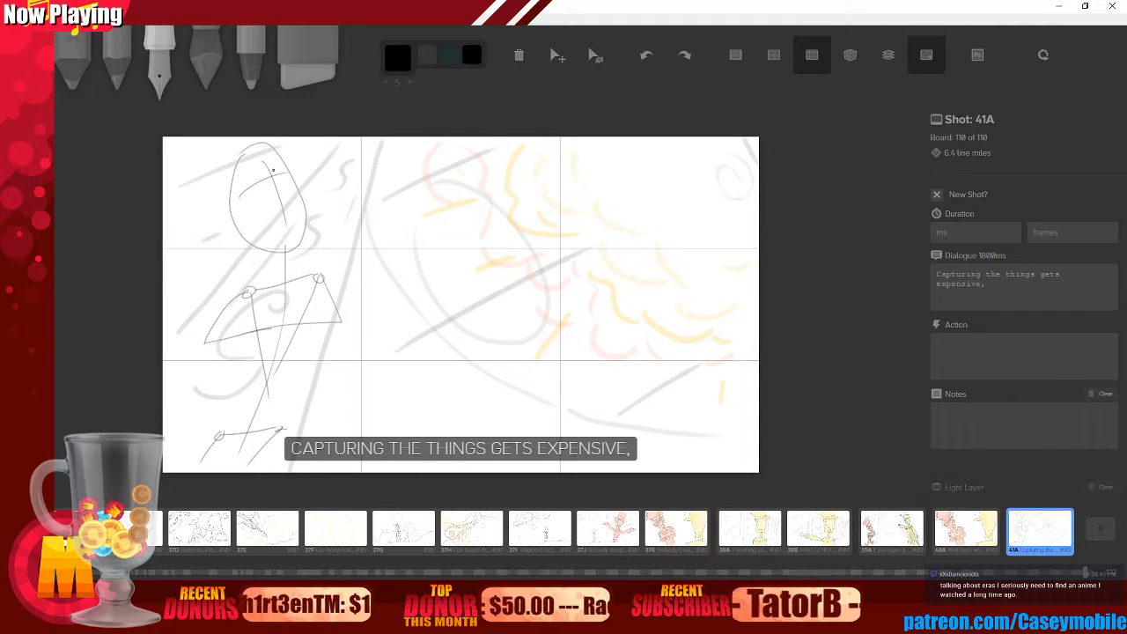
drag(273, 171, 284, 184)
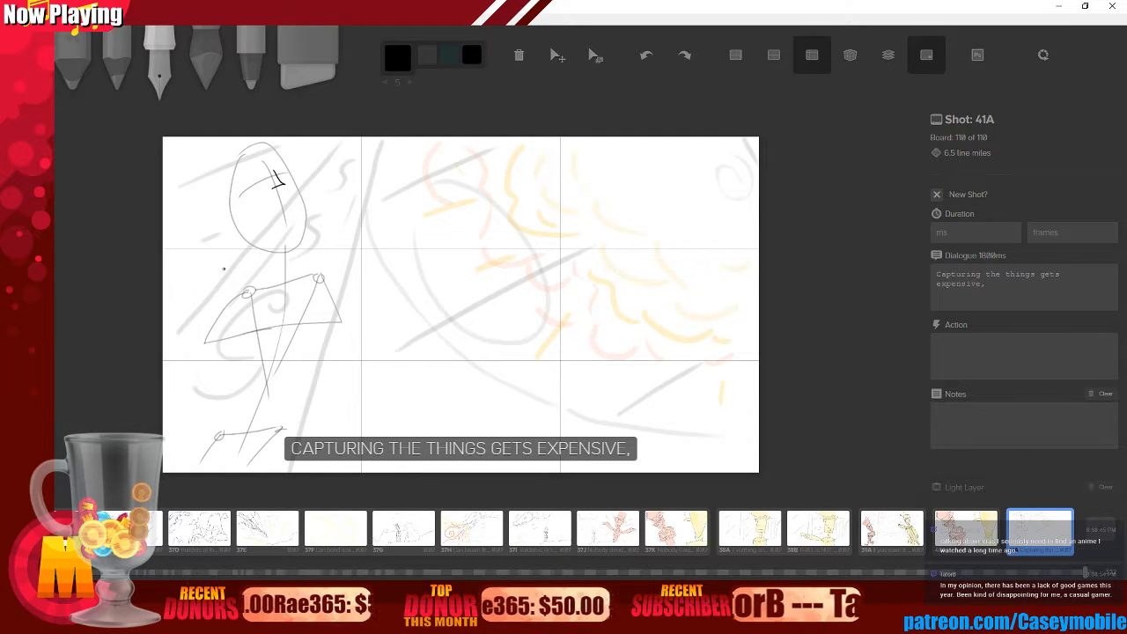
drag(241, 182, 256, 165)
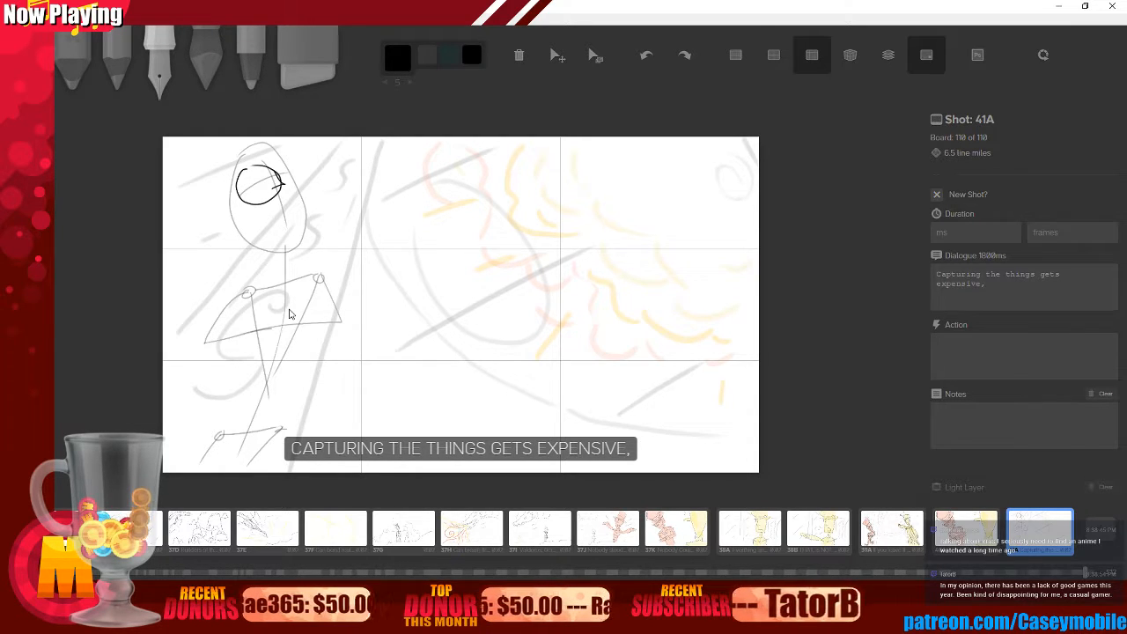
key(ctrl+z)
key(ctrl+z)
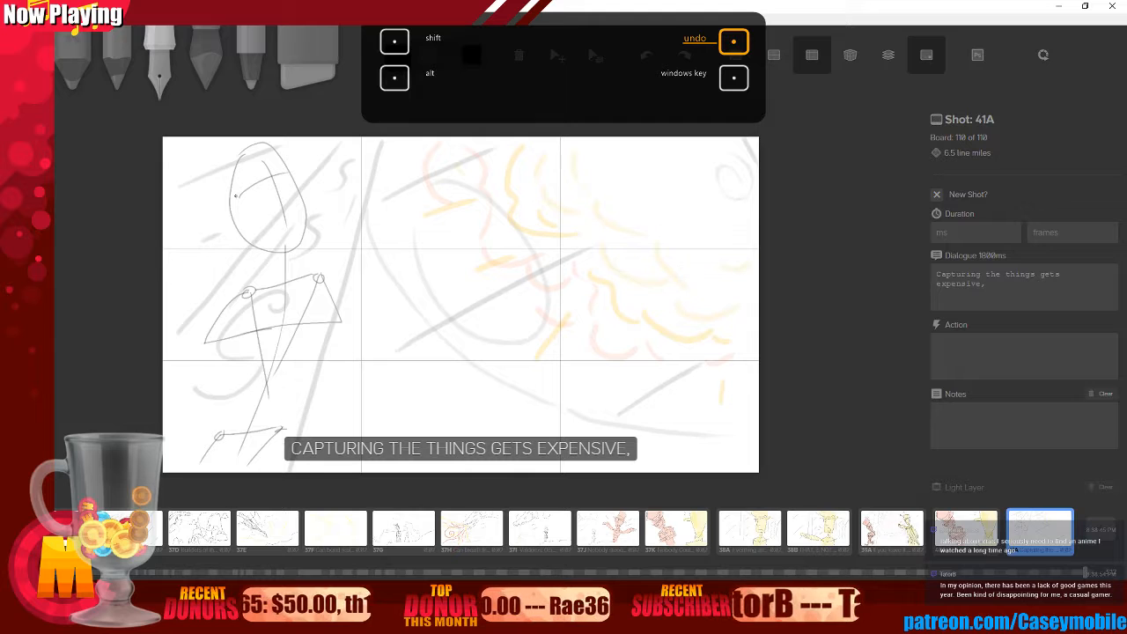
mouse_move(240, 176)
mouse_down()
mouse_move(268, 188)
mouse_move(278, 256)
mouse_up()
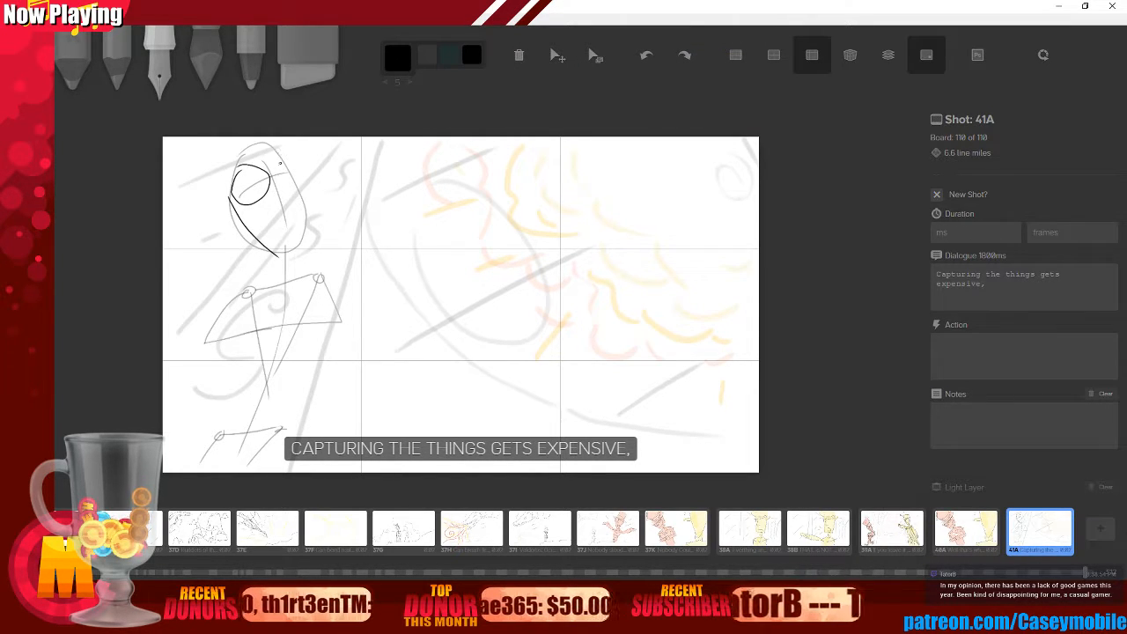
drag(271, 171, 276, 187)
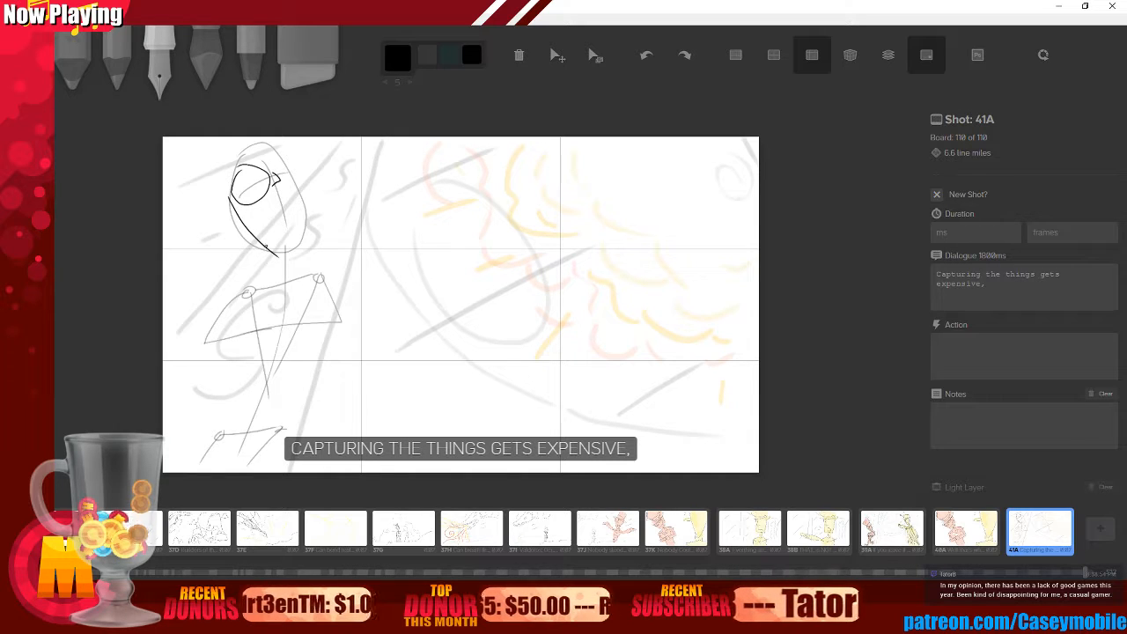
drag(287, 255, 295, 203)
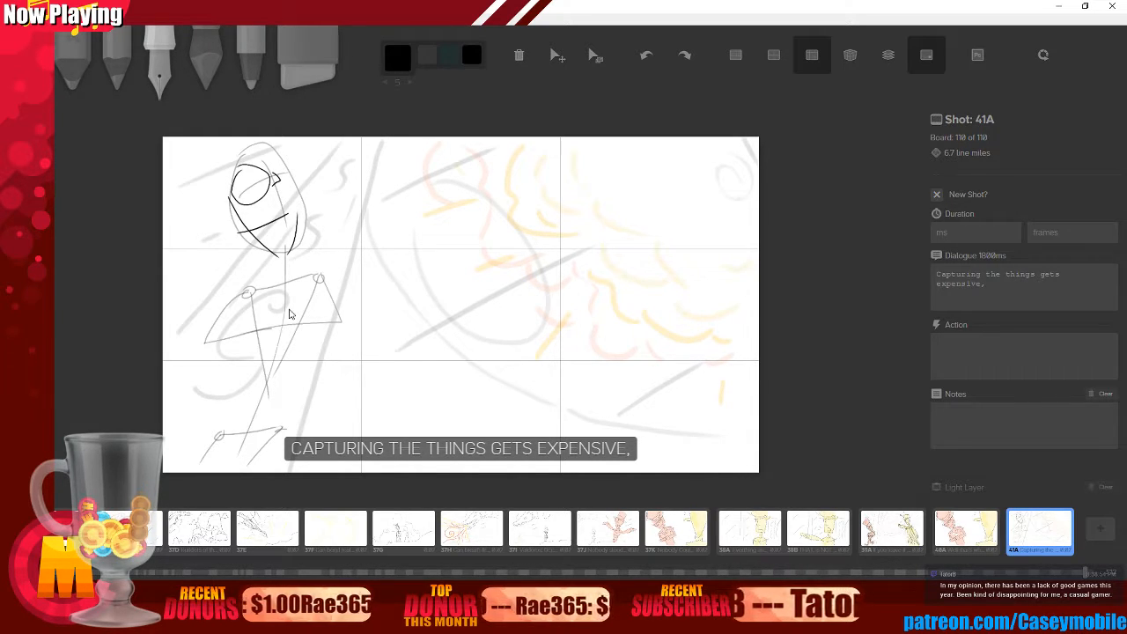
key(ctrl+z)
key(ctrl+z)
key(ctrl+z)
key(ctrl+z)
key(ctrl+z)
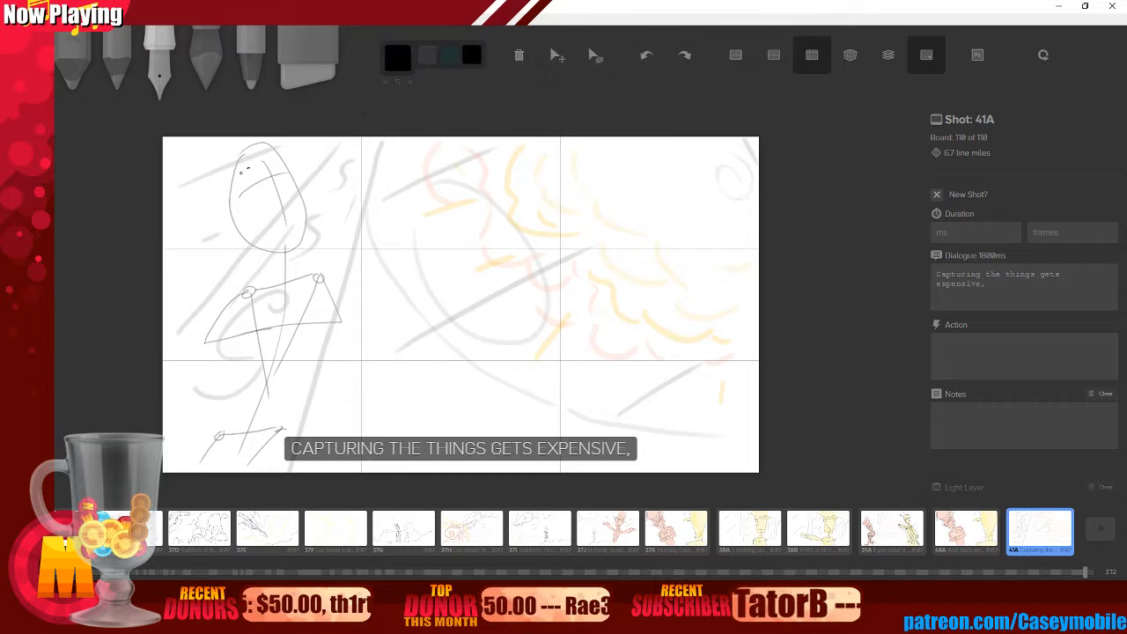
- Draw a round black eye lens on the head with a small pointed nose beside it
mouse_move(247, 167)
mouse_down()
mouse_move(263, 200)
mouse_move(236, 170)
mouse_move(276, 188)
mouse_move(274, 224)
mouse_up()
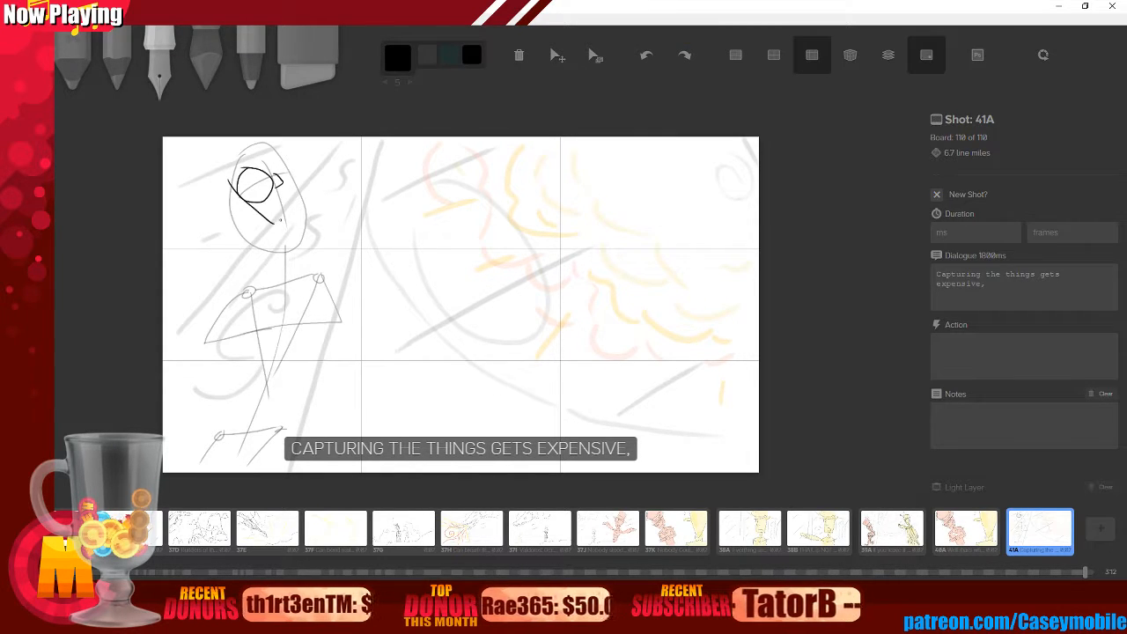
key(ctrl+z)
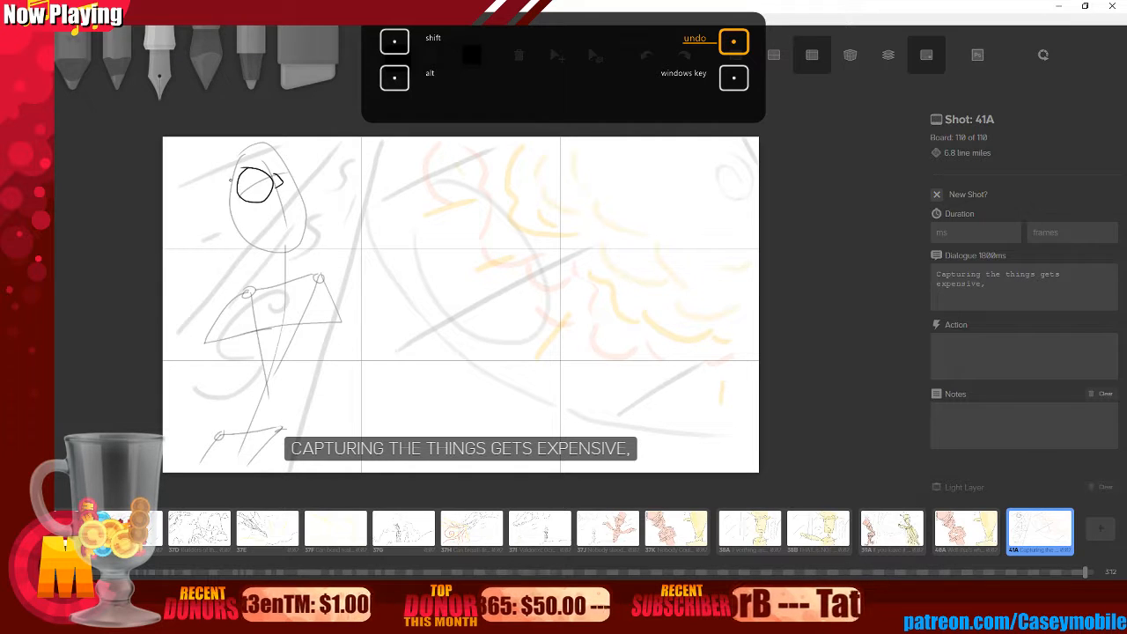
drag(219, 195, 240, 186)
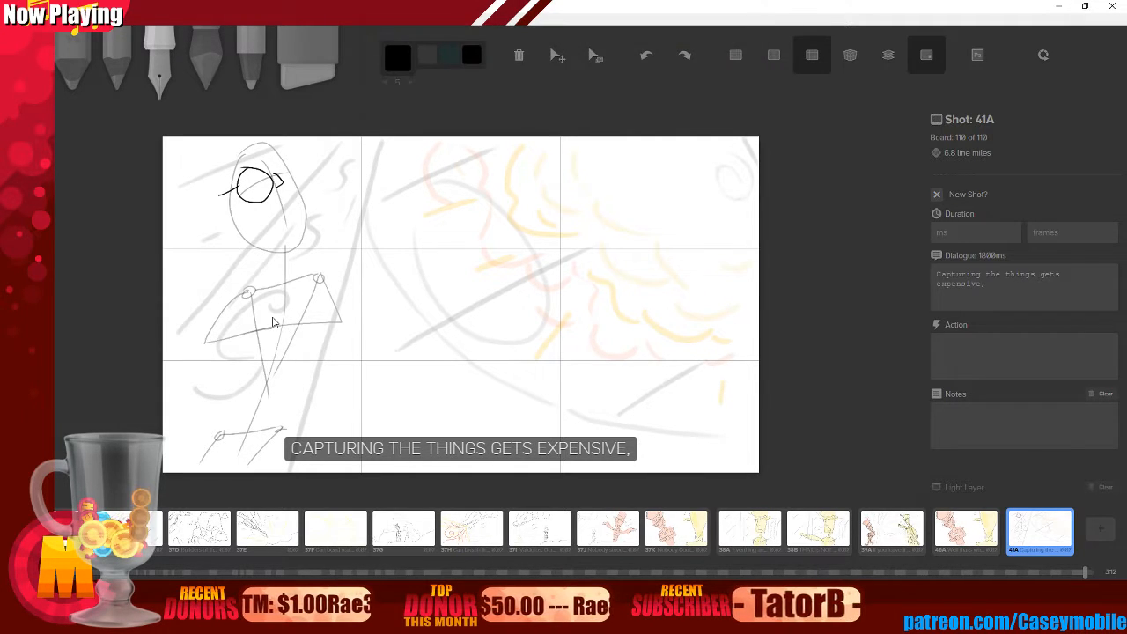
key(ctrl+z)
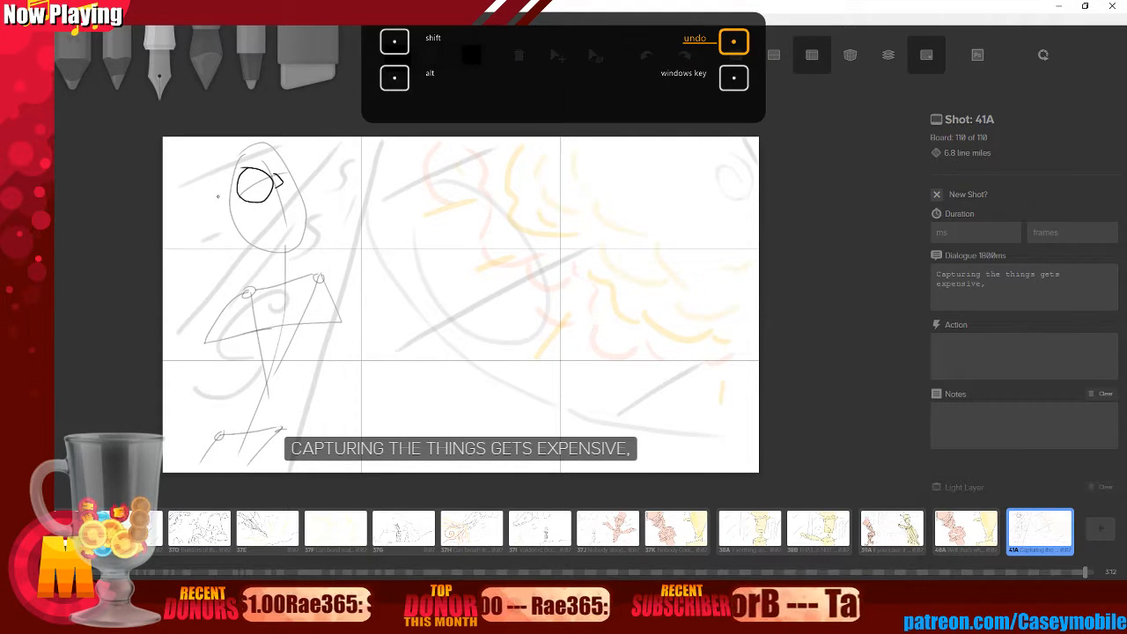
mouse_move(218, 195)
mouse_down()
mouse_move(232, 184)
mouse_move(230, 200)
mouse_up()
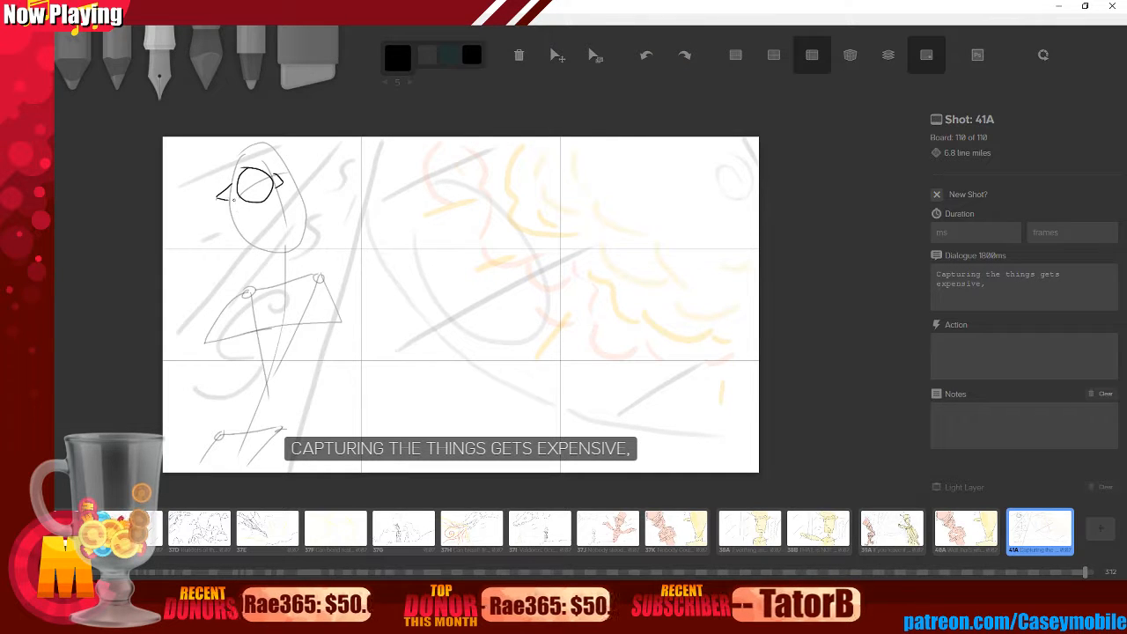
key(ctrl+z)
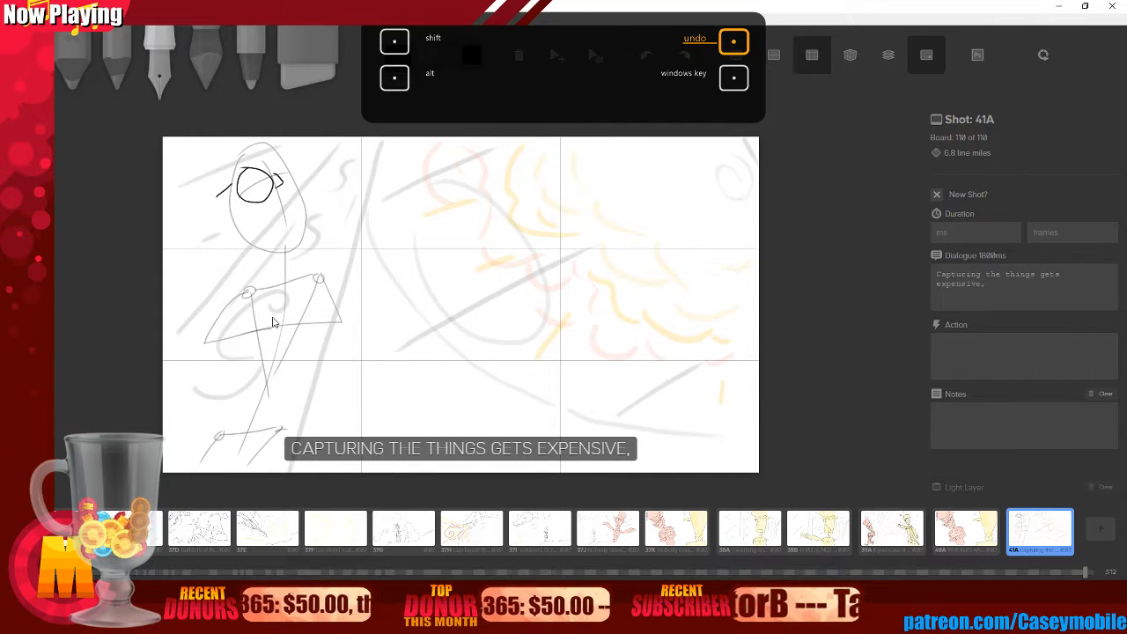
key(ctrl+z)
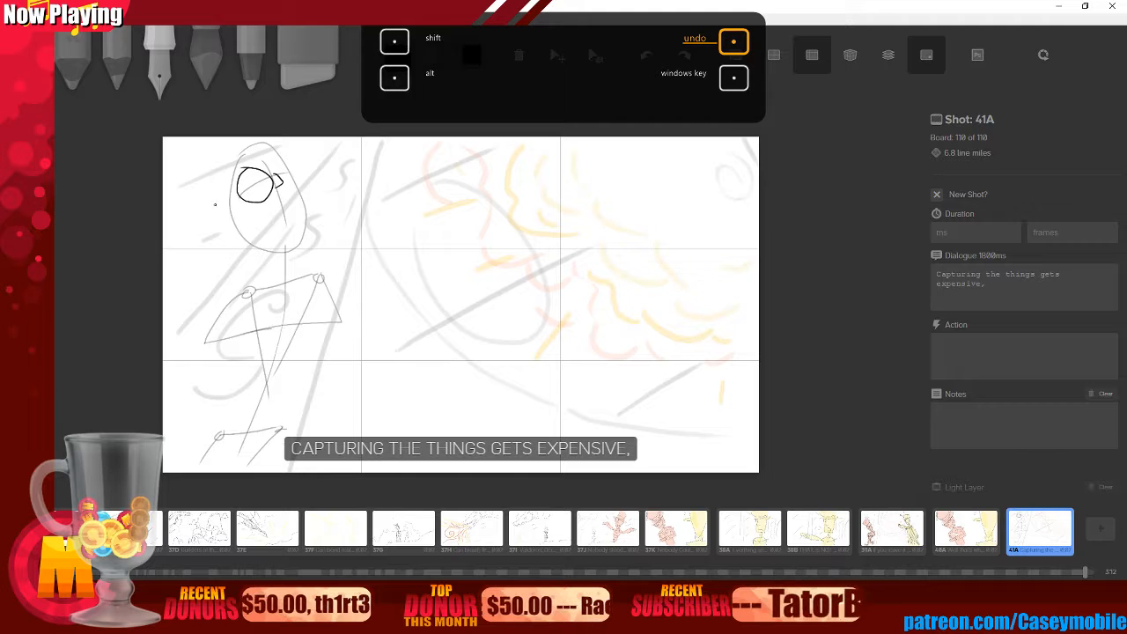
mouse_move(214, 193)
mouse_down()
mouse_move(236, 183)
mouse_move(292, 253)
mouse_up()
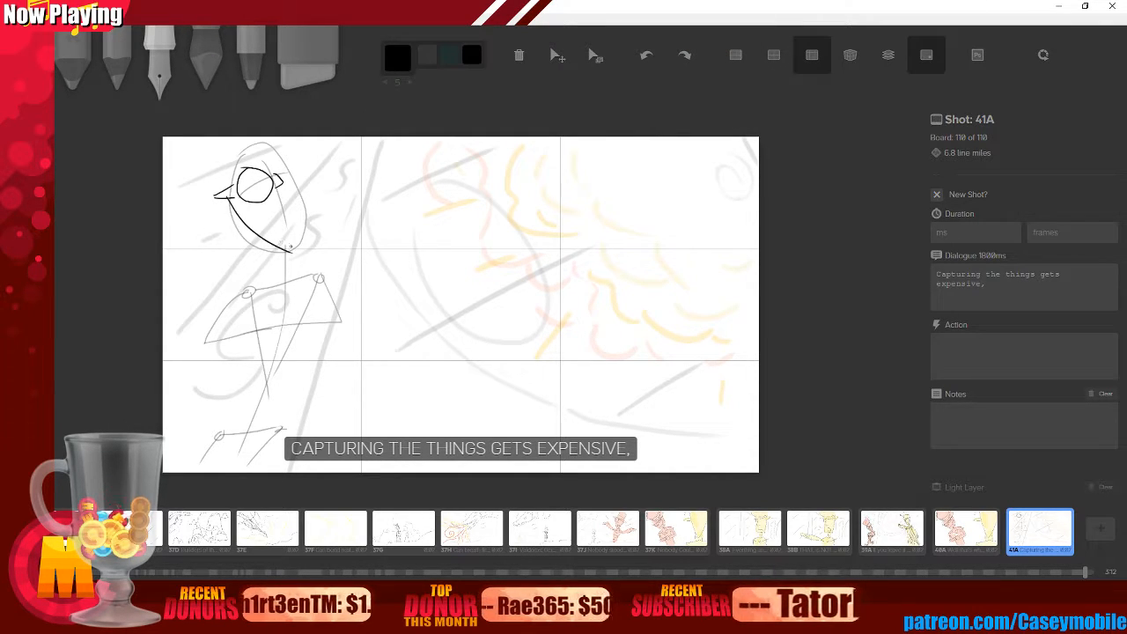
key(ctrl+z)
key(ctrl+z)
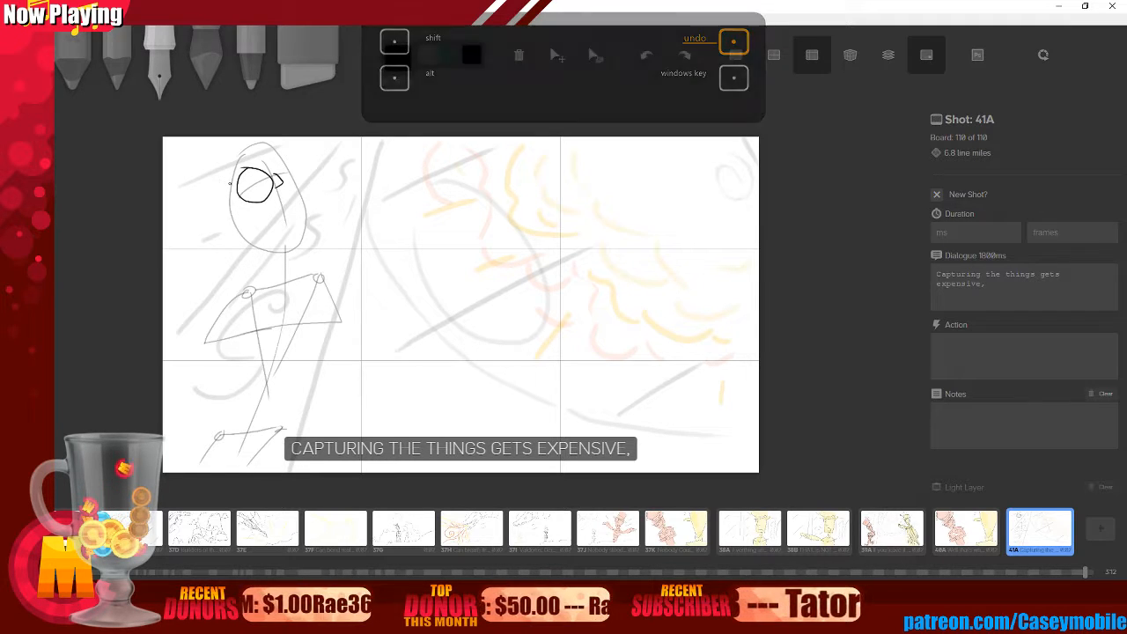
- Draw the small curved ear, the angular jaw and far side of the face, and a slanted hat brim across the forehead
mouse_move(225, 181)
mouse_down()
mouse_move(231, 202)
mouse_move(272, 236)
mouse_up()
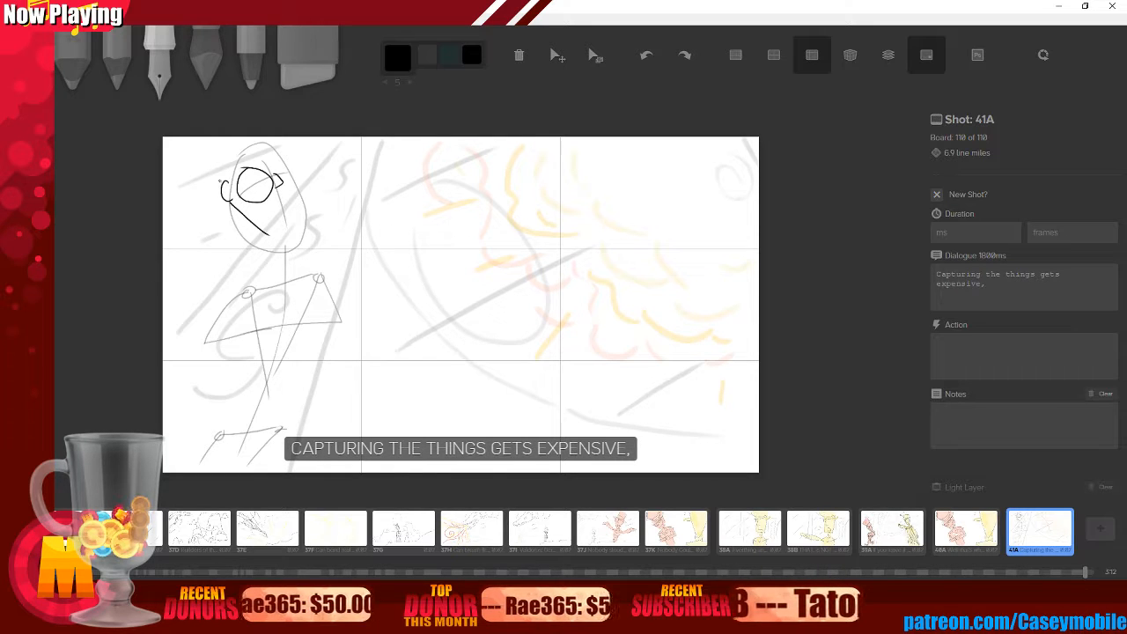
drag(204, 195, 297, 155)
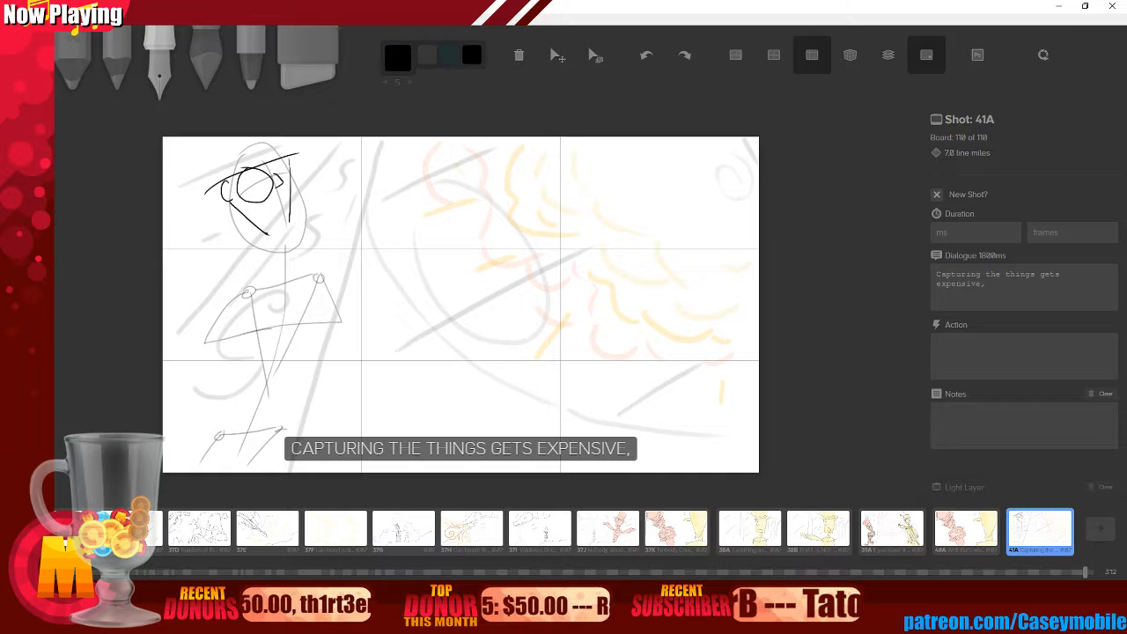
drag(267, 235, 285, 245)
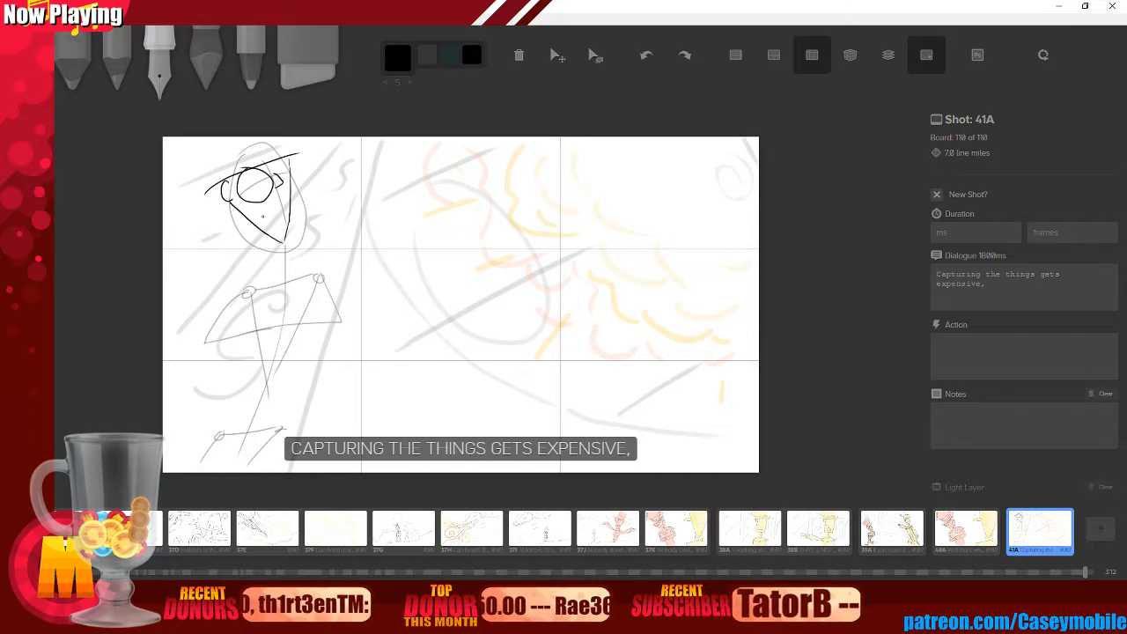
drag(247, 209, 284, 223)
drag(259, 173, 301, 157)
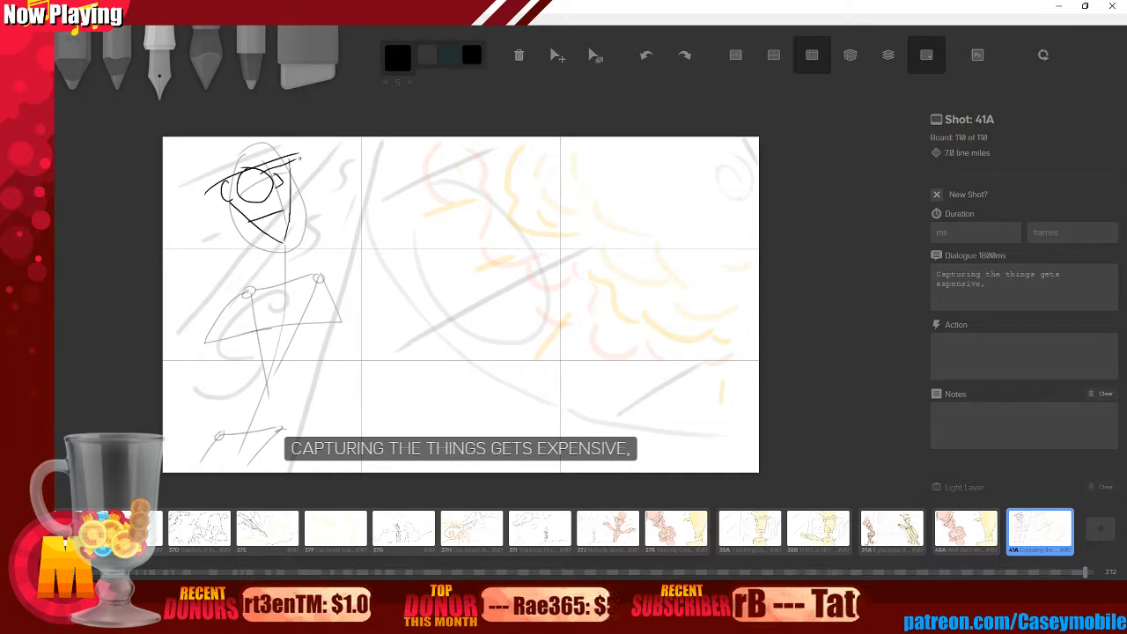
key(ctrl+z)
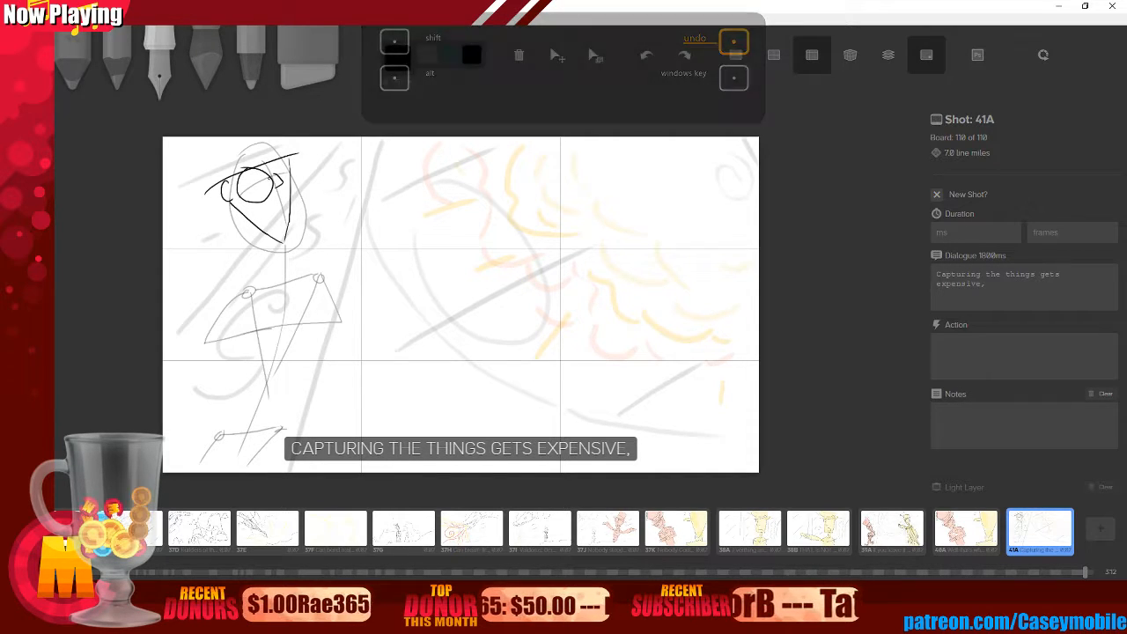
- Add a curved smile, a second brim line with short strokes beneath it, and the hat's crown sides and band
drag(273, 175, 301, 162)
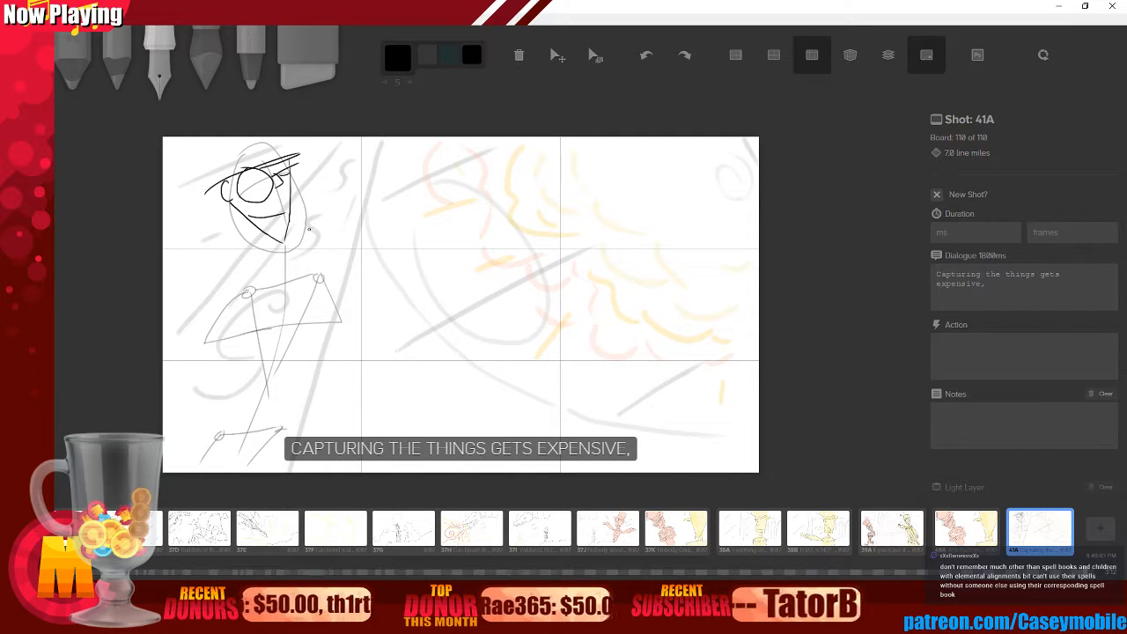
drag(202, 144, 220, 173)
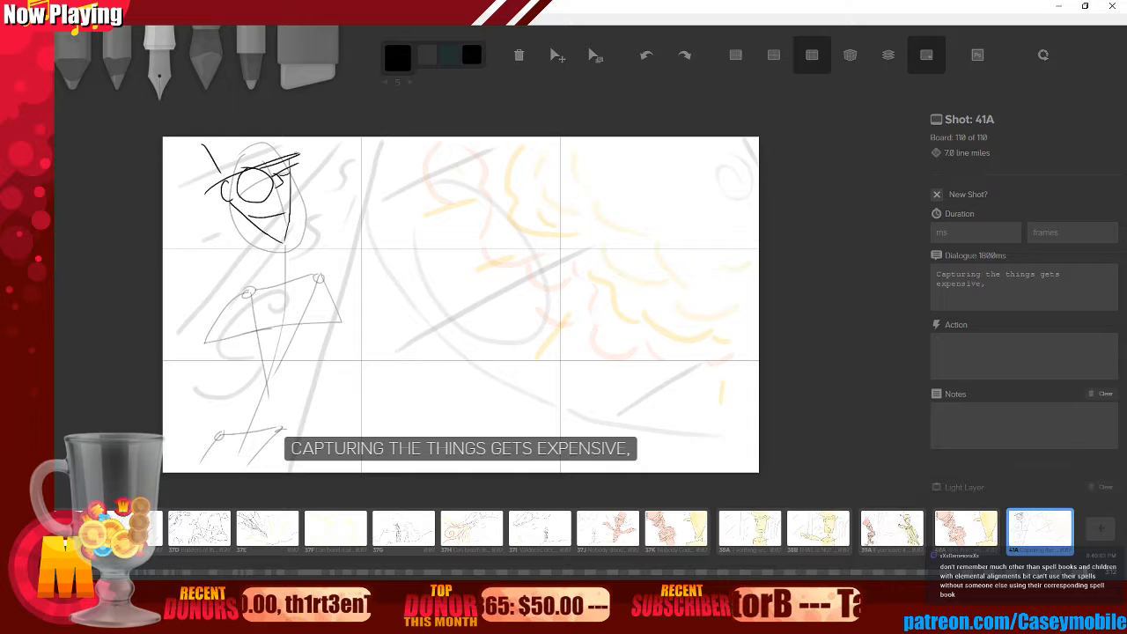
mouse_move(278, 138)
mouse_down()
mouse_move(282, 155)
mouse_move(280, 139)
mouse_up()
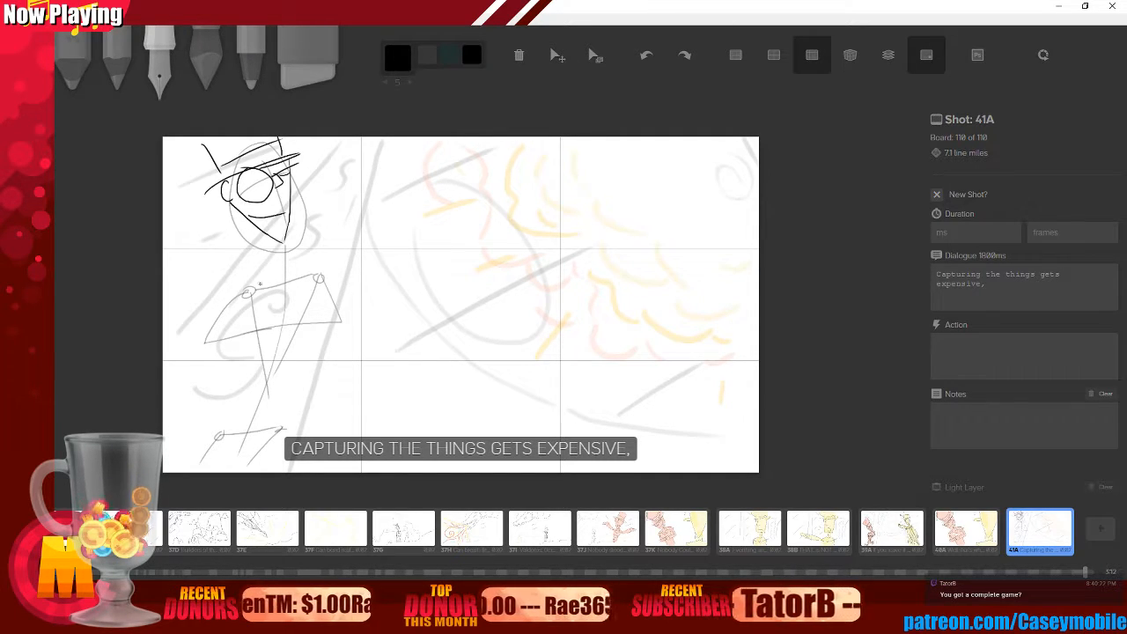
drag(266, 234, 277, 260)
mouse_move(226, 294)
mouse_down()
mouse_move(279, 267)
mouse_move(328, 272)
mouse_move(276, 277)
mouse_move(270, 294)
mouse_move(324, 275)
mouse_up()
key(ctrl+z)
key(ctrl+z)
key(ctrl+z)
key(ctrl+z)
key(ctrl+z)
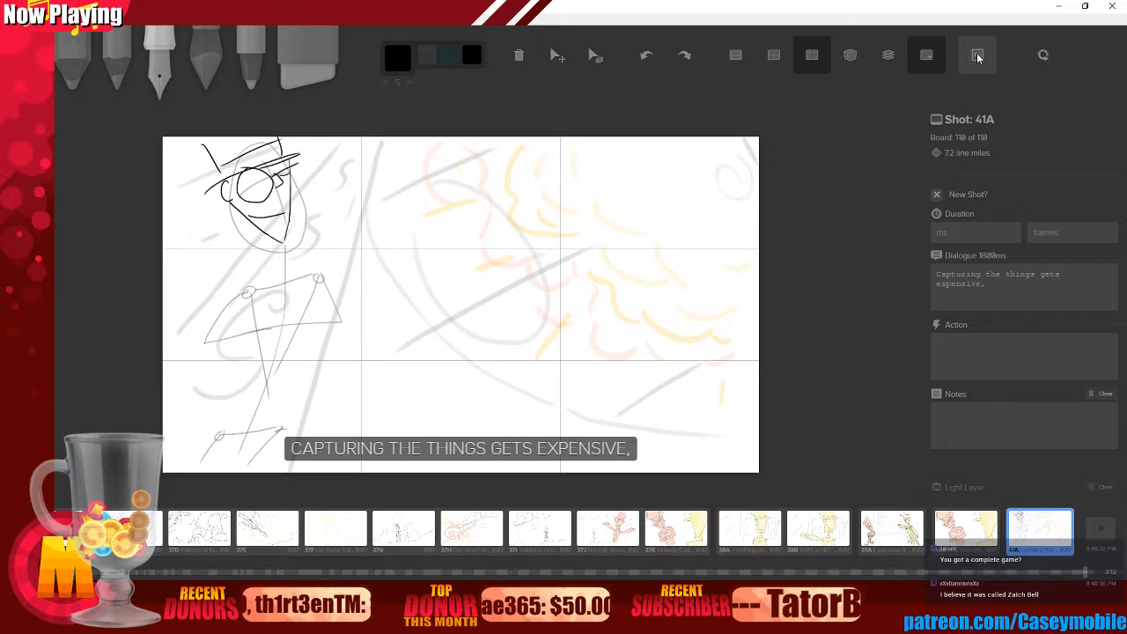
- Undo the inked head and hat strokes, including a retried eye lens, back to the grey construction sketch
key(ctrl+z)
key(ctrl+z)
key(ctrl+z)
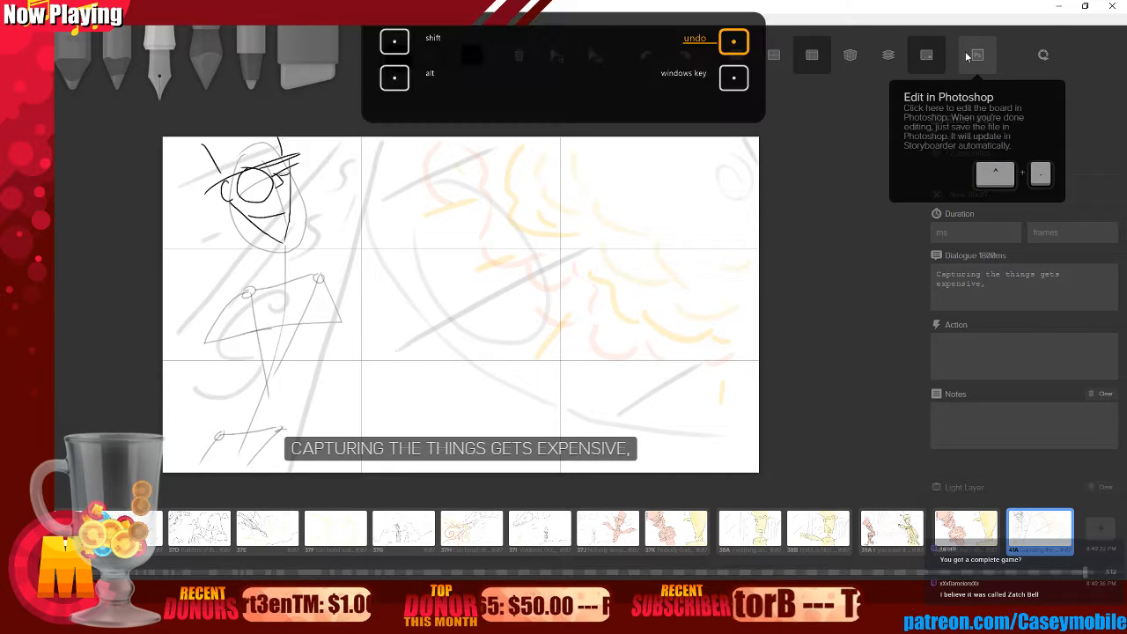
key(ctrl+z)
key(ctrl+z)
key(ctrl+z)
key(ctrl+z)
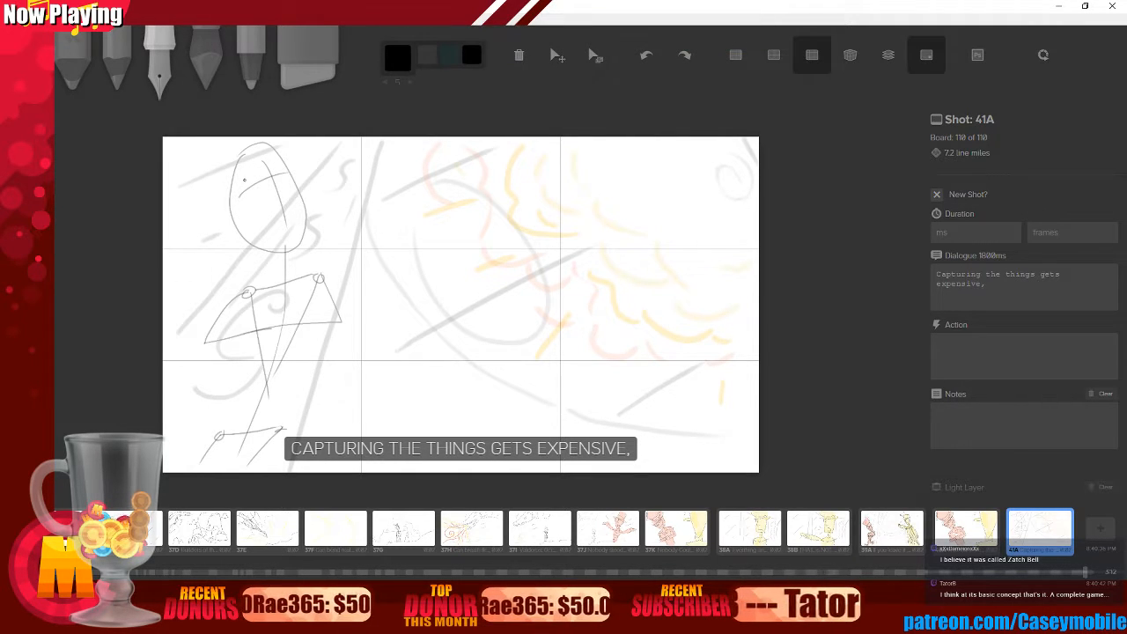
drag(247, 178, 257, 178)
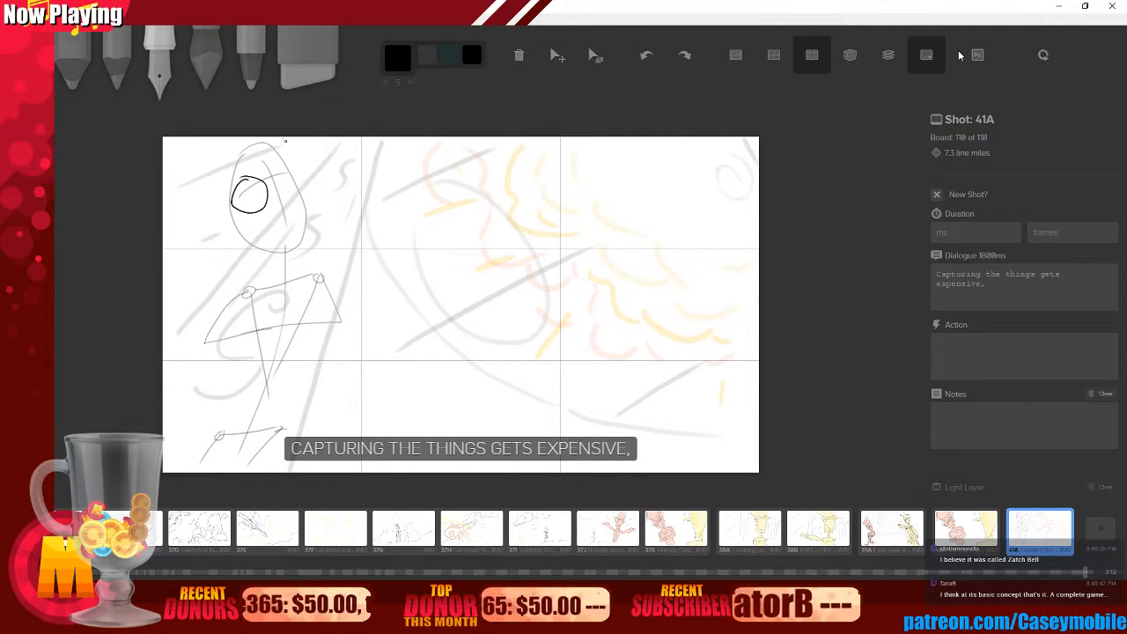
key(ctrl+z)
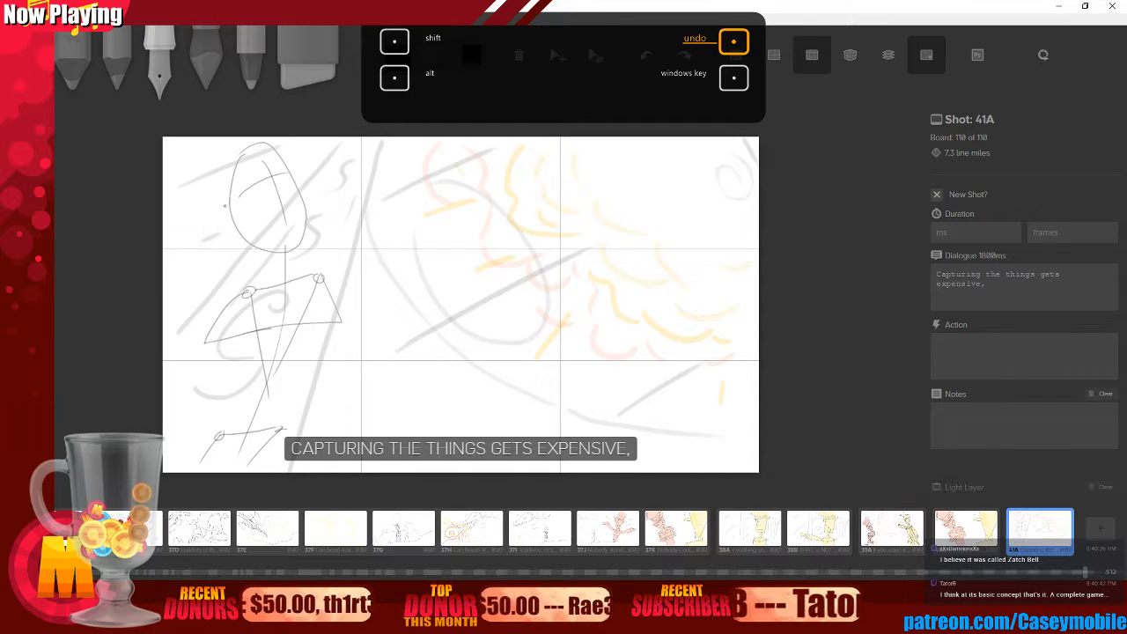
- Ink an angular V-shaped jaw, a round eye lens with a pointed nose and narrowed far eye, and a slight smile
drag(217, 177, 303, 159)
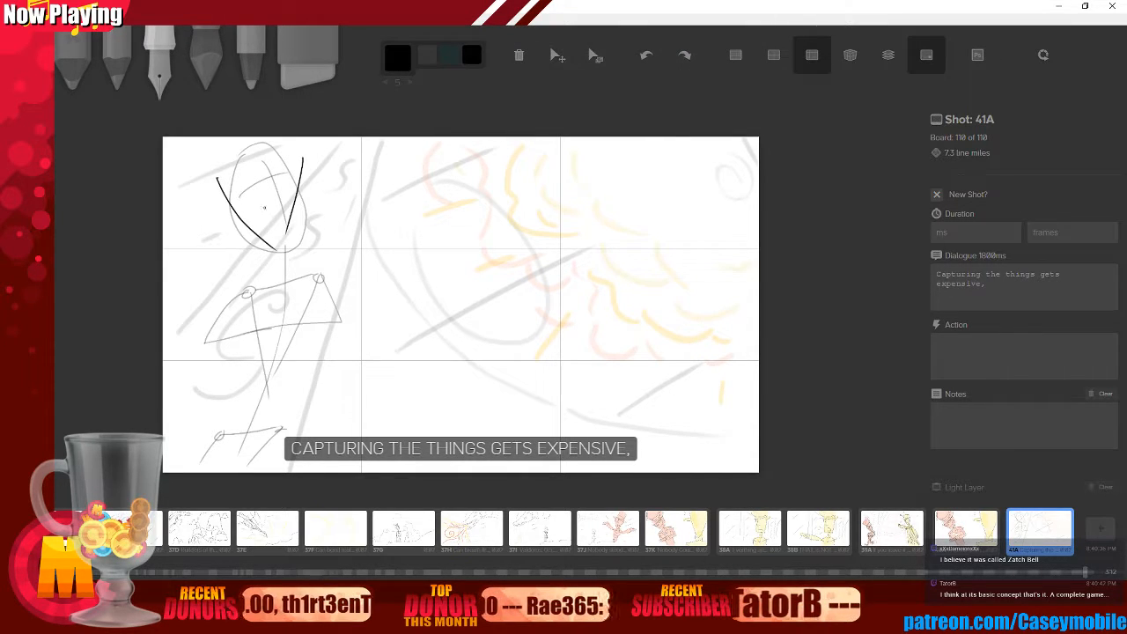
mouse_move(236, 167)
mouse_down()
mouse_move(271, 191)
mouse_move(302, 163)
mouse_move(294, 172)
mouse_up()
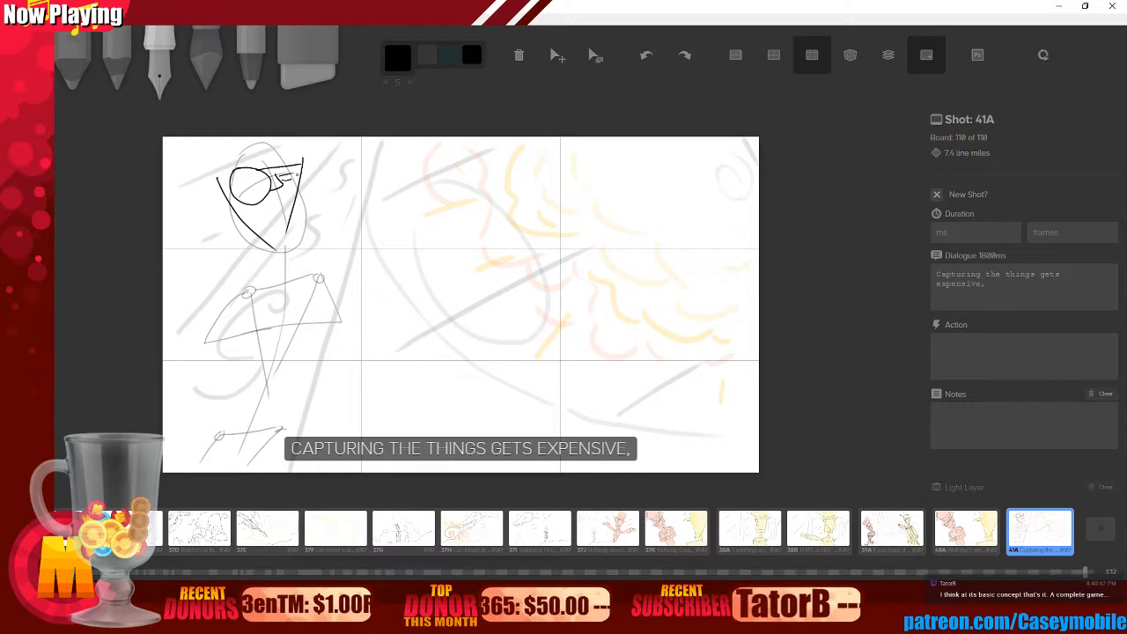
drag(240, 216, 282, 219)
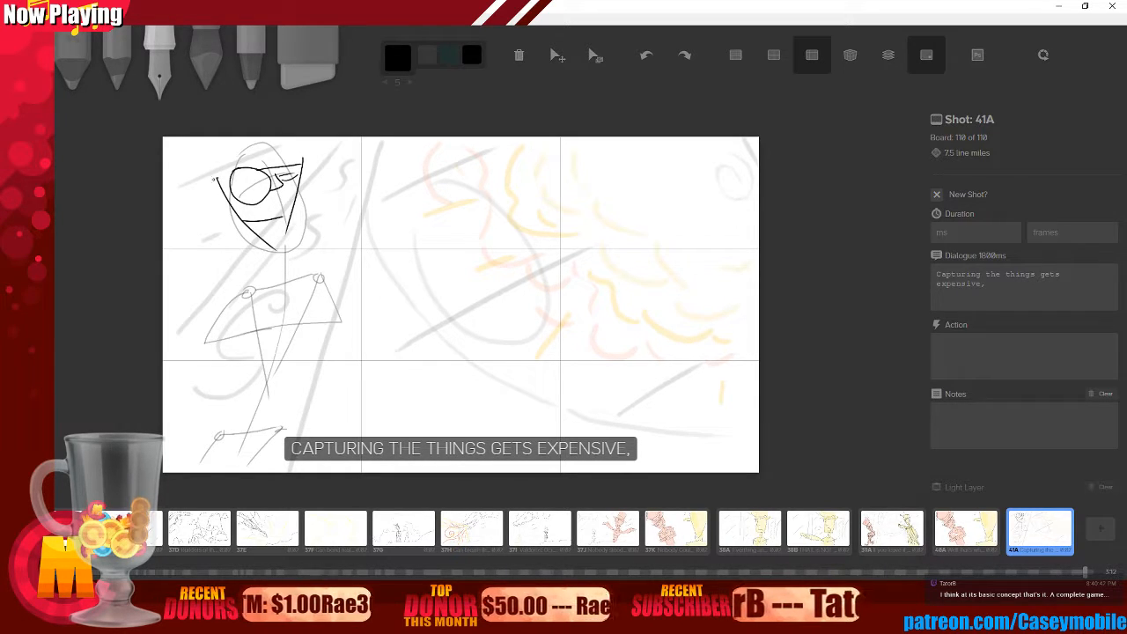
- Draw a slanted hat brim curving up at its far end, plus the near crown side, band line and a small ear stroke
drag(193, 175, 304, 163)
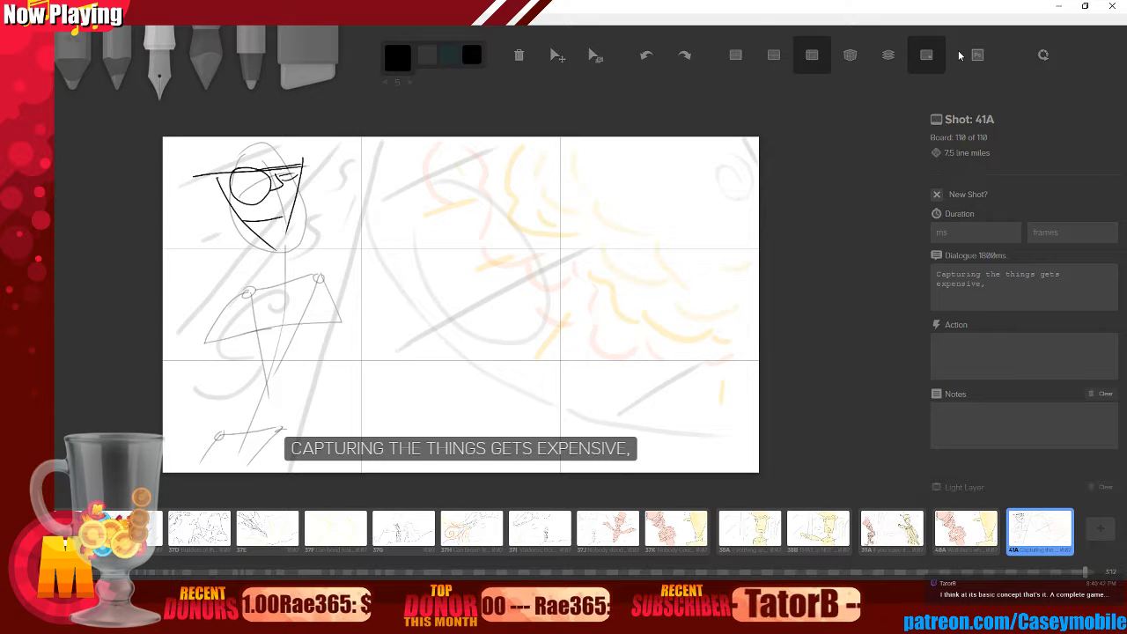
key(ctrl+z)
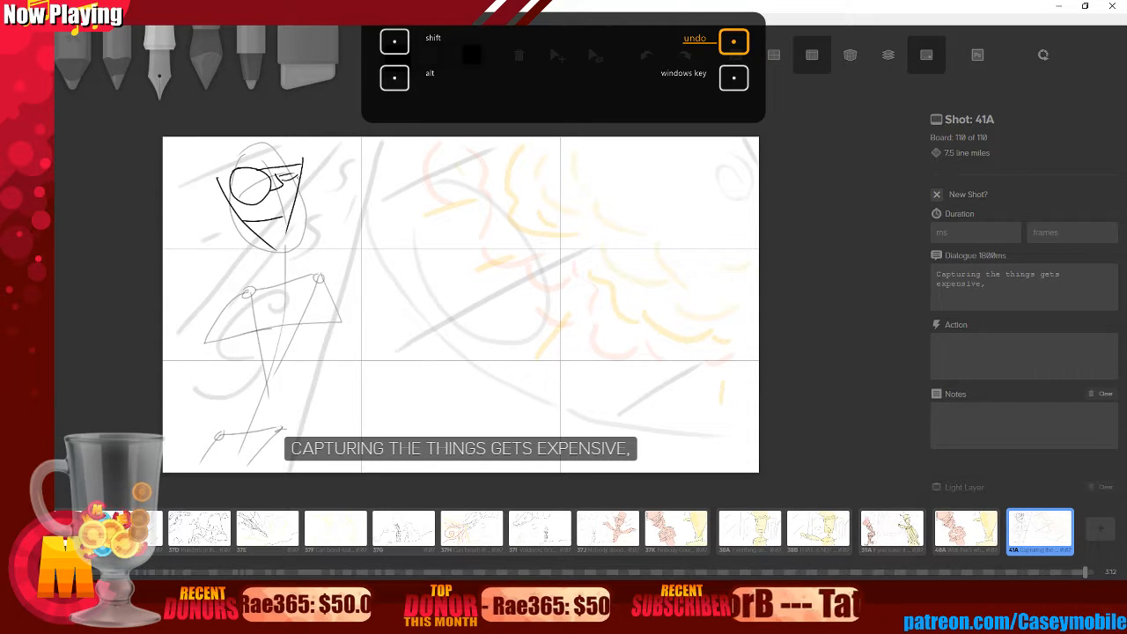
drag(201, 184, 409, 137)
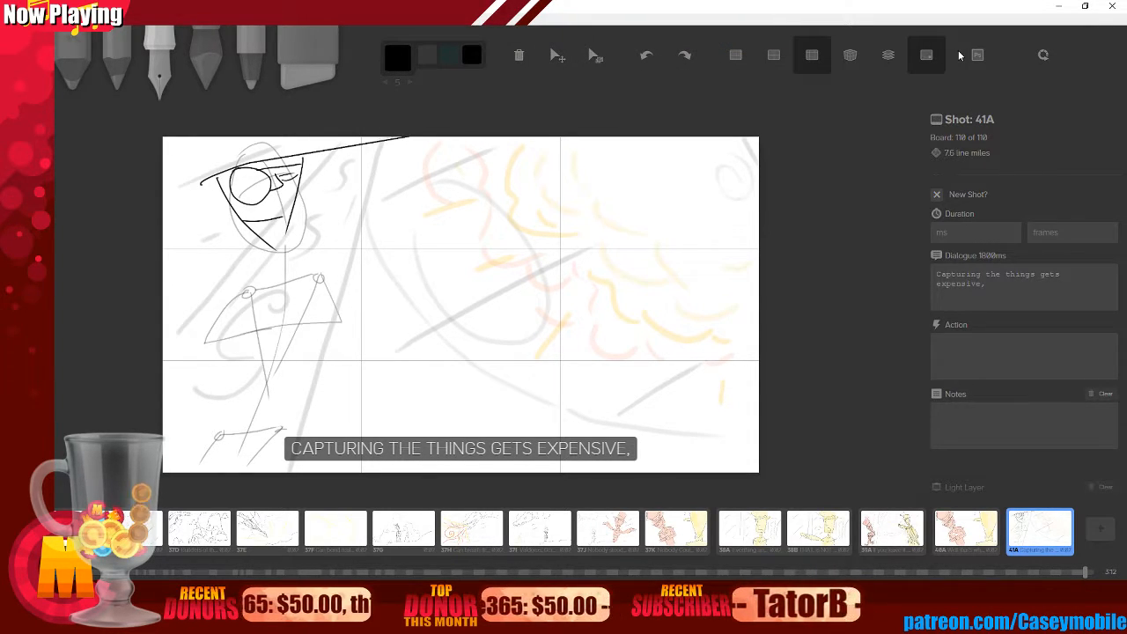
key(ctrl+z)
drag(198, 185, 388, 137)
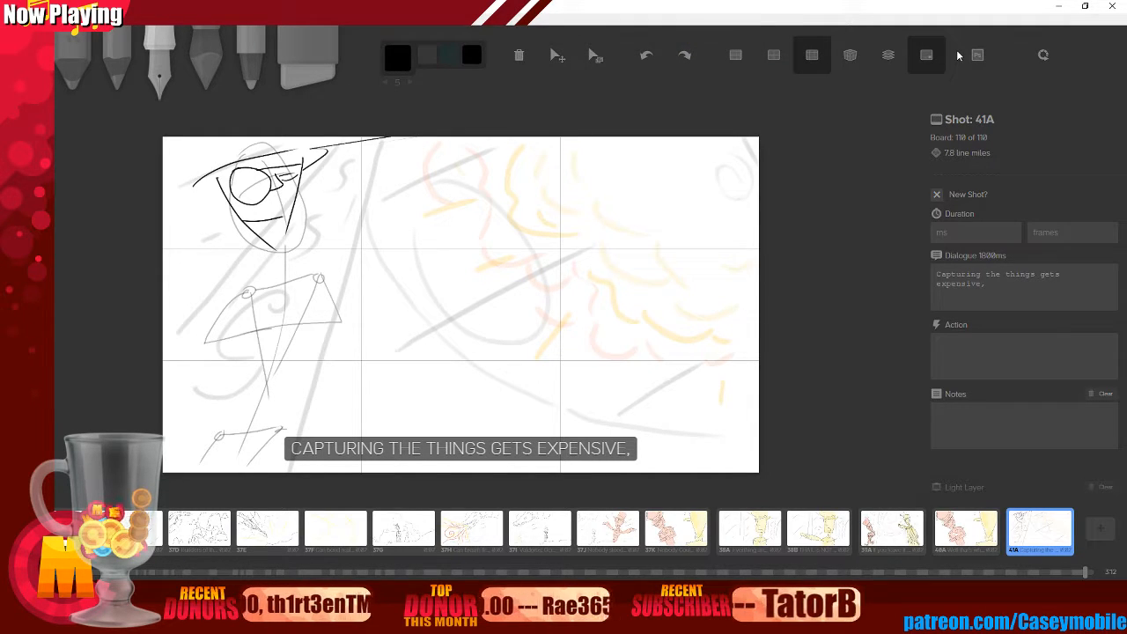
key(ctrl+z)
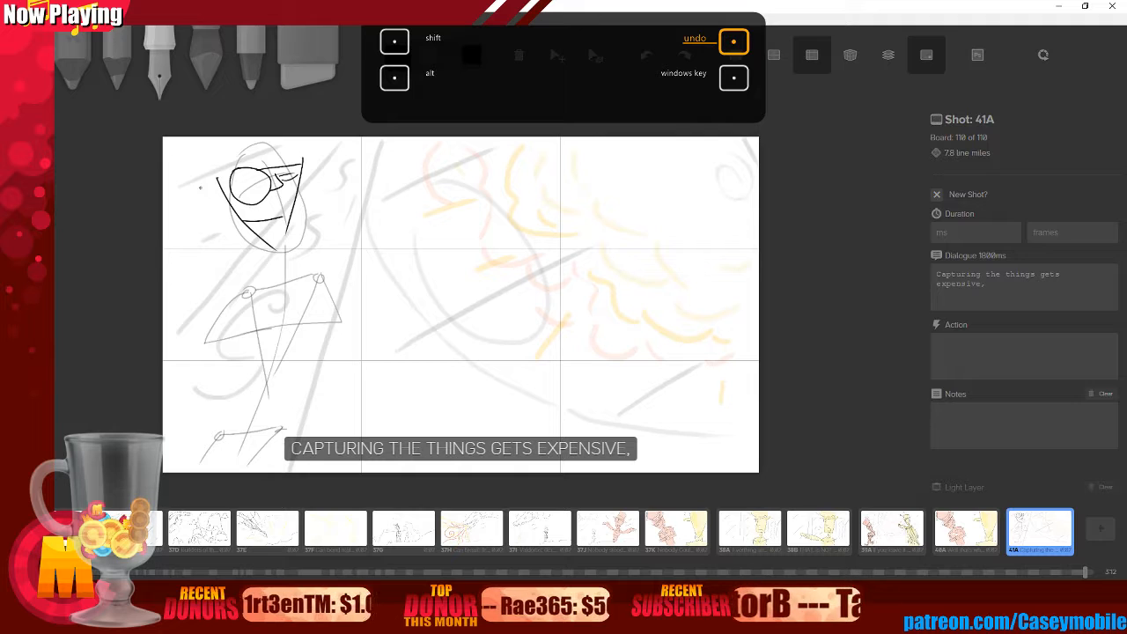
drag(196, 190, 332, 141)
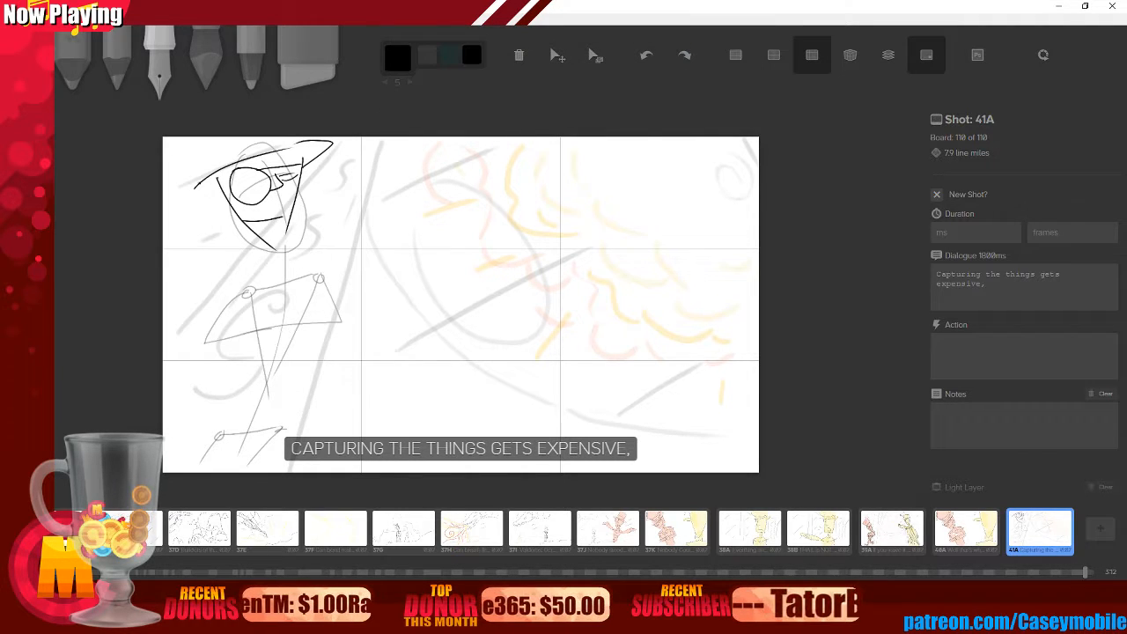
mouse_move(187, 139)
mouse_down()
mouse_move(211, 176)
mouse_move(248, 144)
mouse_up()
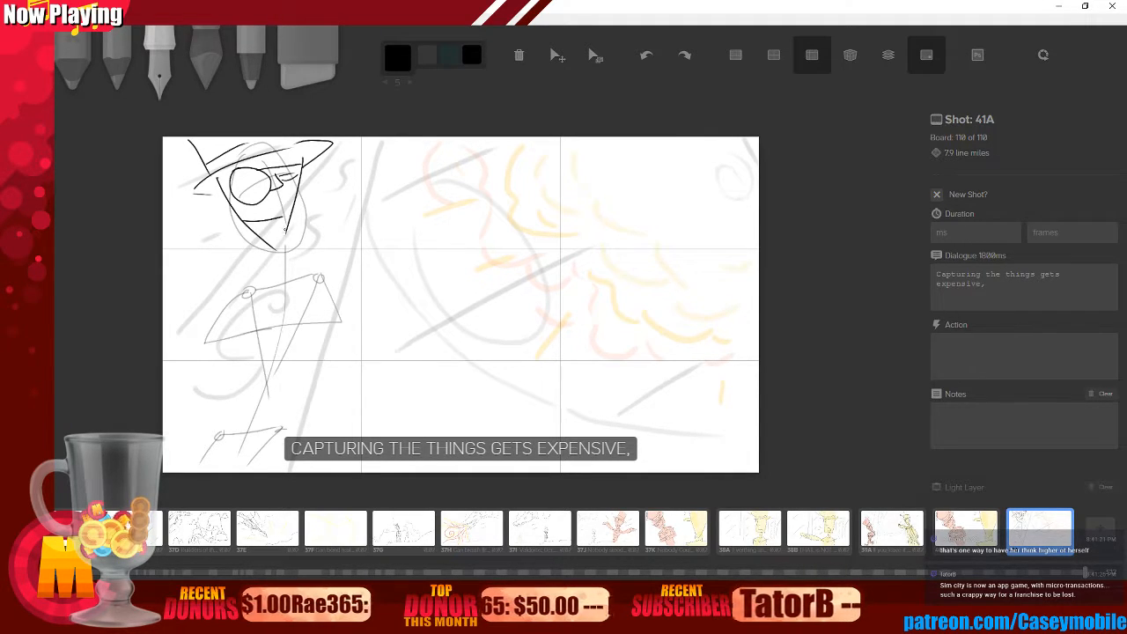
- Retry the neck lines beneath the chin, ending with two short vertical strokes
drag(286, 231, 283, 270)
key(ctrl+z)
key(ctrl+z)
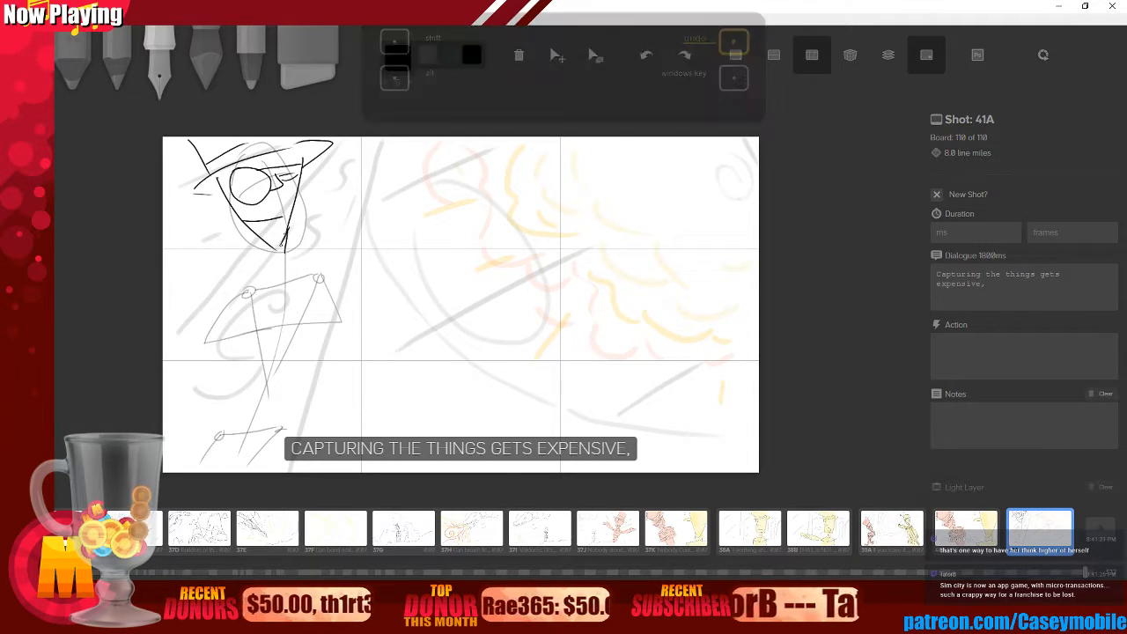
drag(289, 228, 283, 272)
key(ctrl+z)
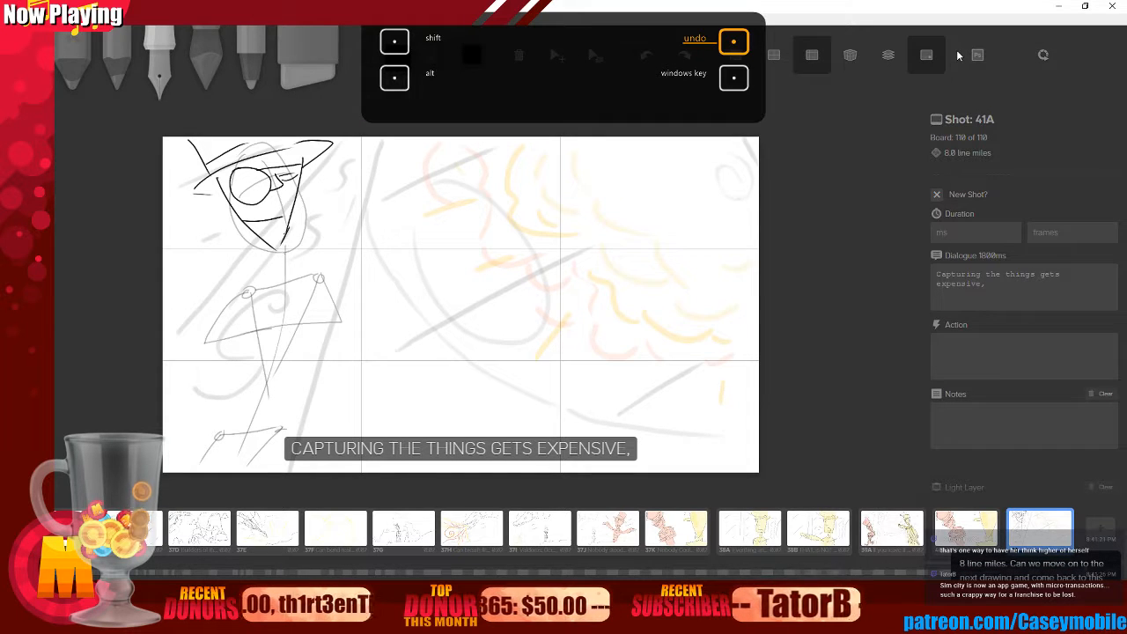
mouse_move(289, 236)
mouse_down()
mouse_move(282, 273)
mouse_move(279, 264)
mouse_up()
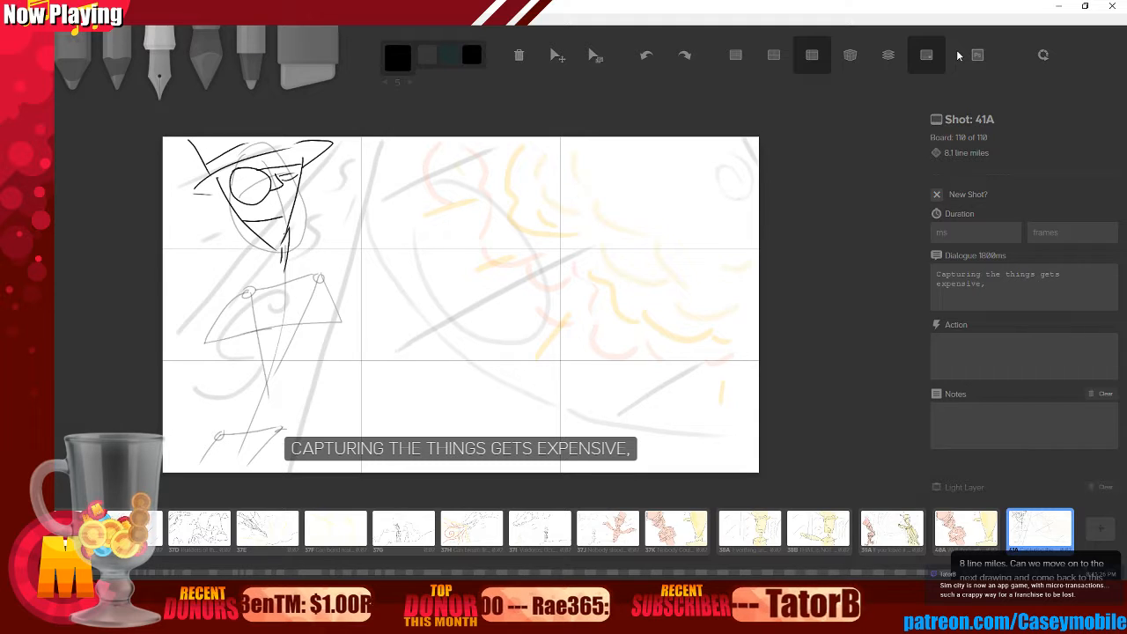
key(ctrl+z)
key(ctrl+z)
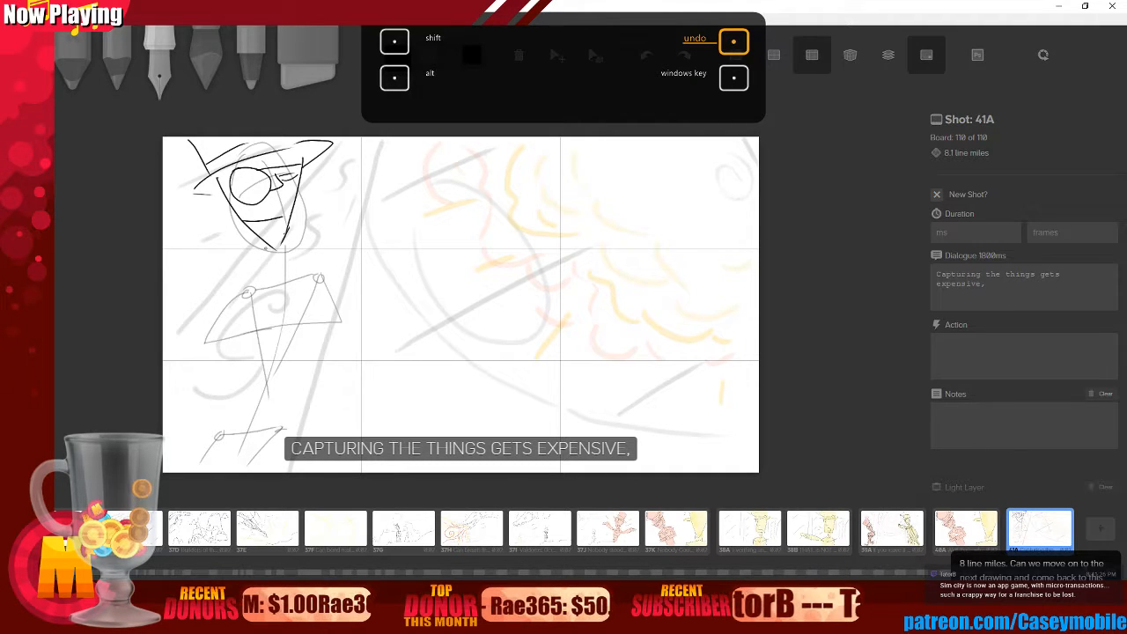
drag(269, 246, 278, 268)
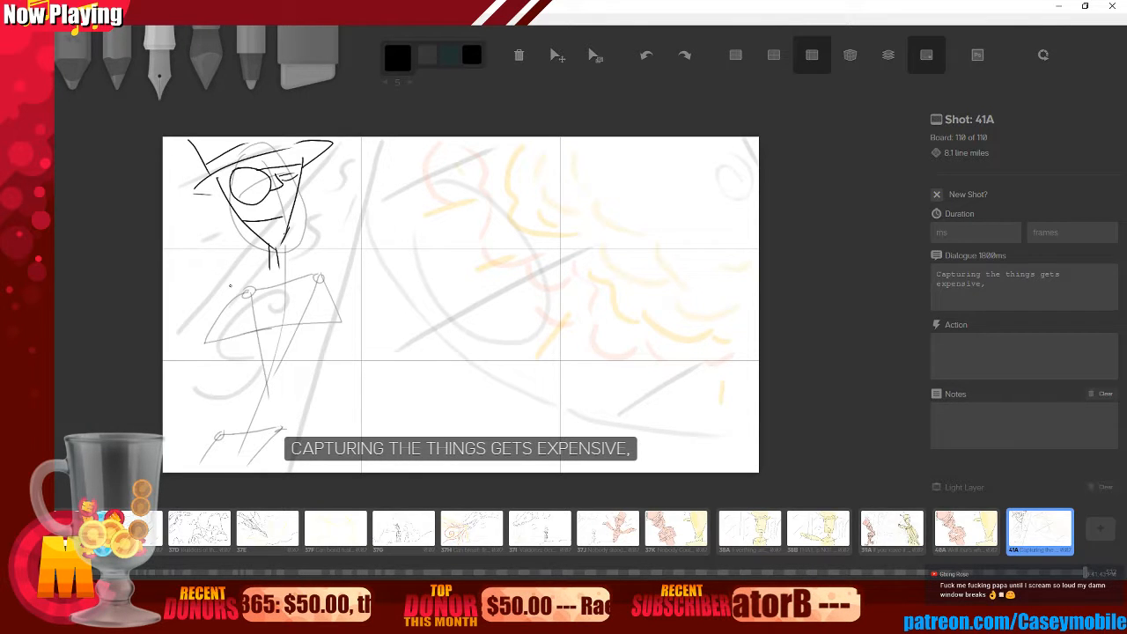
- Try to ink a curved line over the figure's near shoulder below the neck
drag(230, 286, 283, 282)
key(ctrl+z)
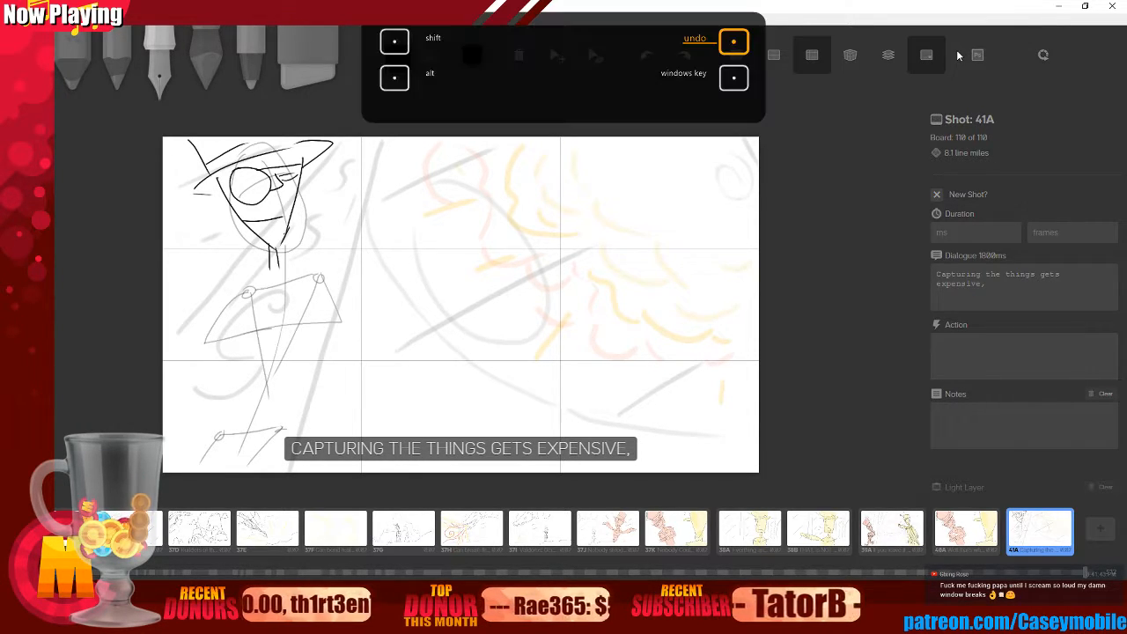
drag(228, 296, 283, 280)
key(ctrl+z)
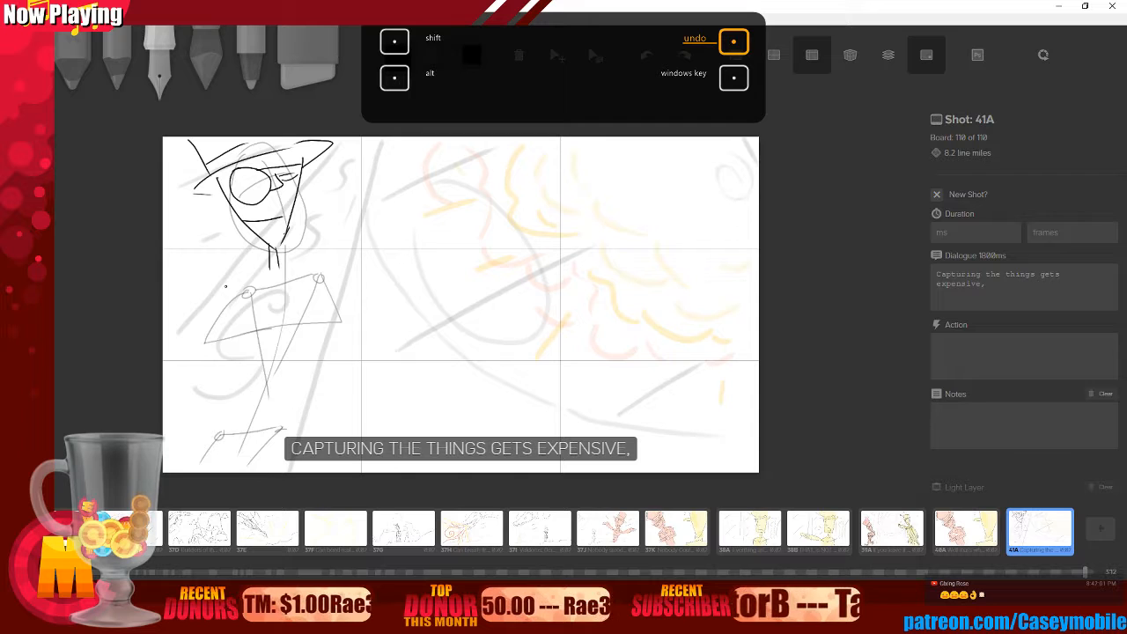
drag(219, 297, 272, 281)
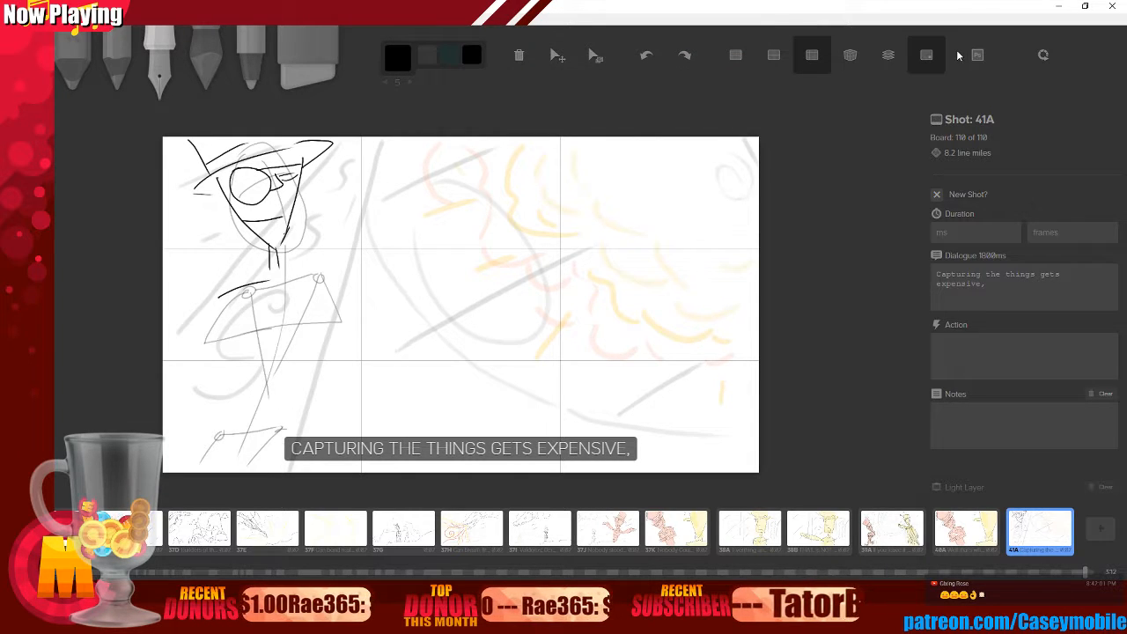
key(ctrl+z)
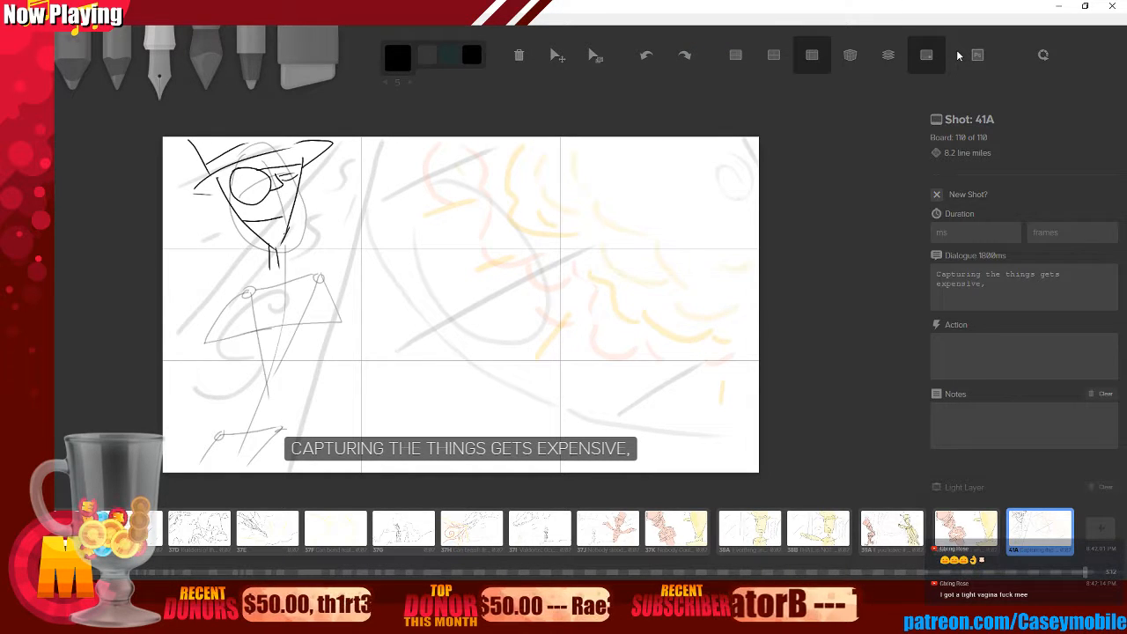
- Undo the inked neck, hat and face strokes back to the bare construction sketch
key(ctrl+z)
key(ctrl+z)
key(ctrl+z)
key(ctrl+z)
key(ctrl+z)
key(ctrl+z)
key(ctrl+z)
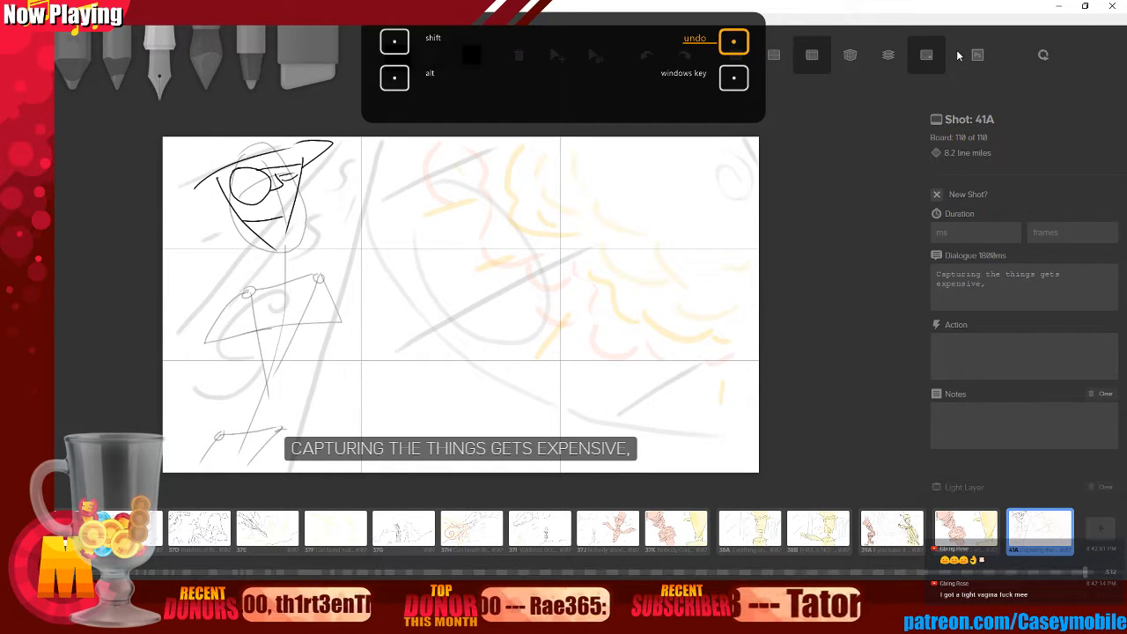
key(ctrl+z)
key(ctrl+z)
key(ctrl+z)
key(ctrl+z)
key(ctrl+z)
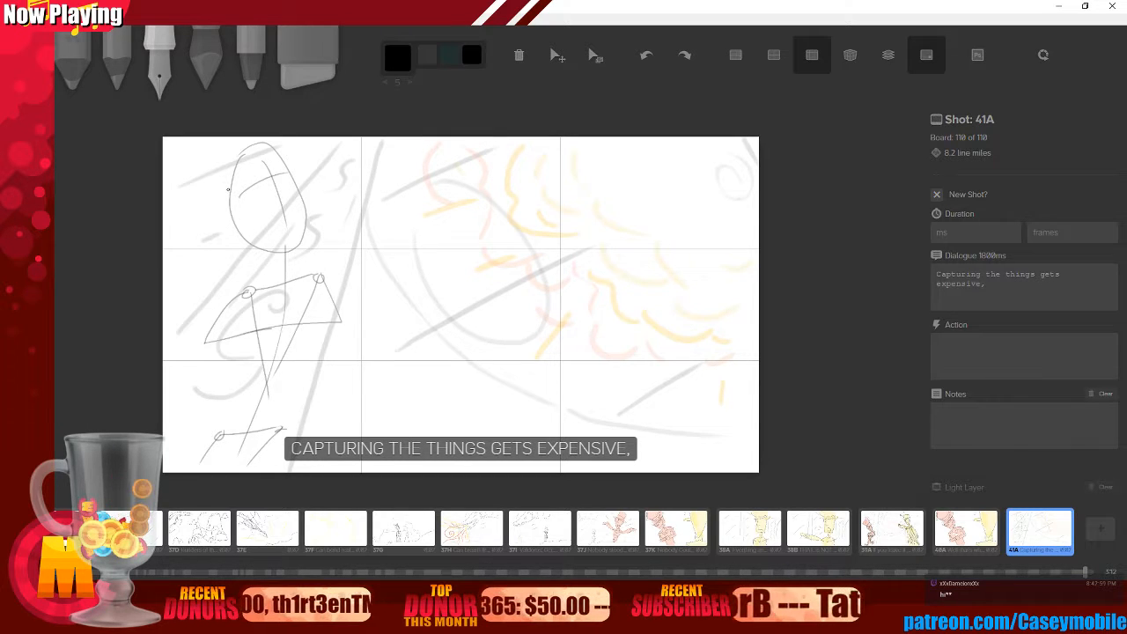
- Ink a wider angular jaw, the neck, a round lens with brow lines, a pointed nose, a smile and the far eye
drag(228, 189, 284, 260)
drag(320, 179, 274, 280)
drag(279, 253, 283, 283)
mouse_move(248, 174)
mouse_down()
mouse_move(286, 203)
mouse_move(275, 173)
mouse_move(321, 180)
mouse_up()
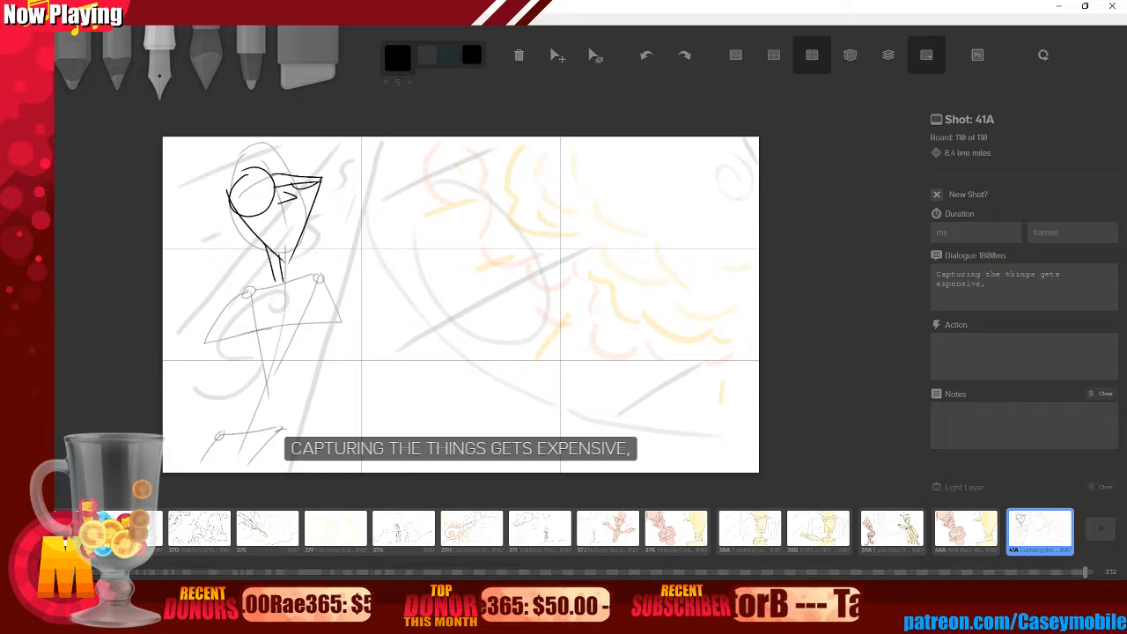
key(ctrl+z)
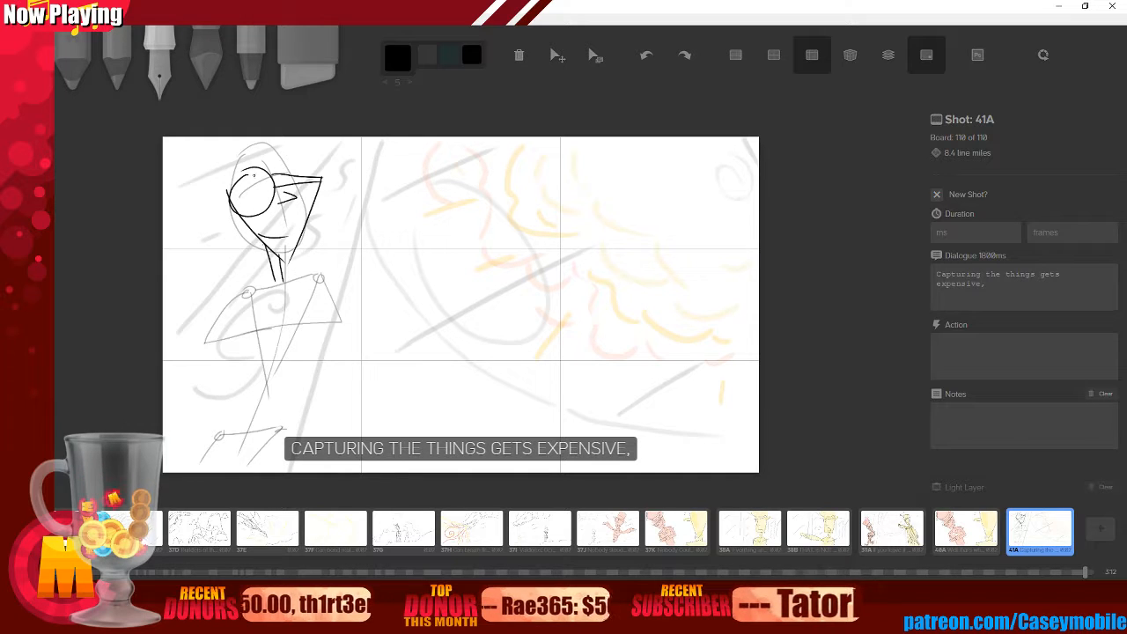
drag(287, 193, 319, 185)
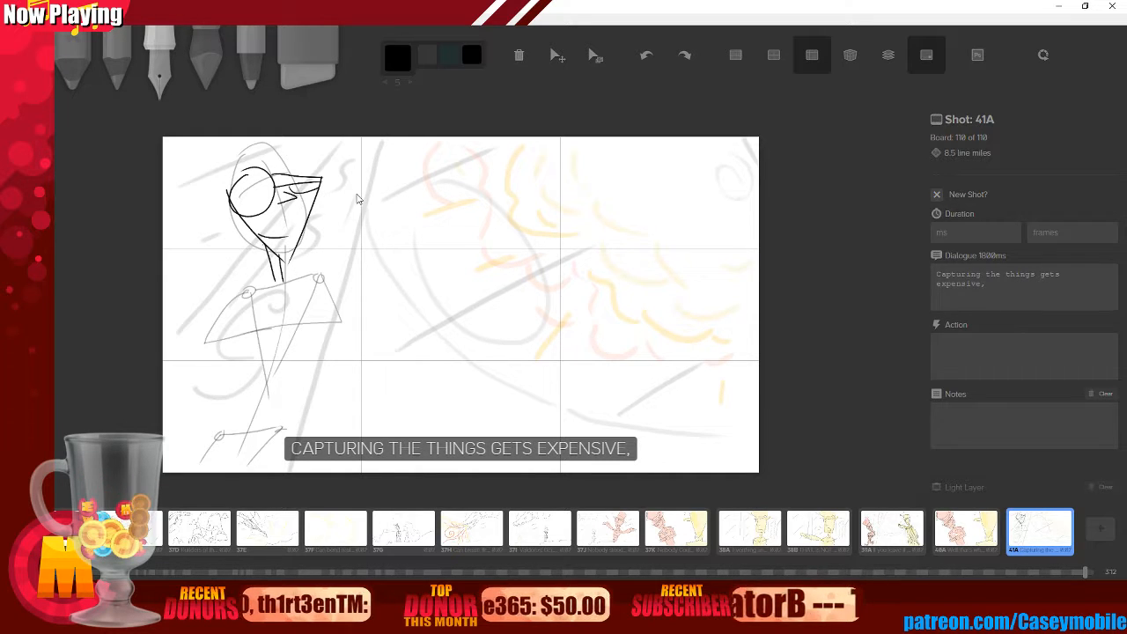
- Add the ear, a slanted hat brim, the crown's two sides and band line, and short strokes inside the round lens
mouse_move(228, 188)
mouse_down()
mouse_move(236, 212)
mouse_move(300, 174)
mouse_move(331, 170)
mouse_up()
drag(209, 139, 219, 185)
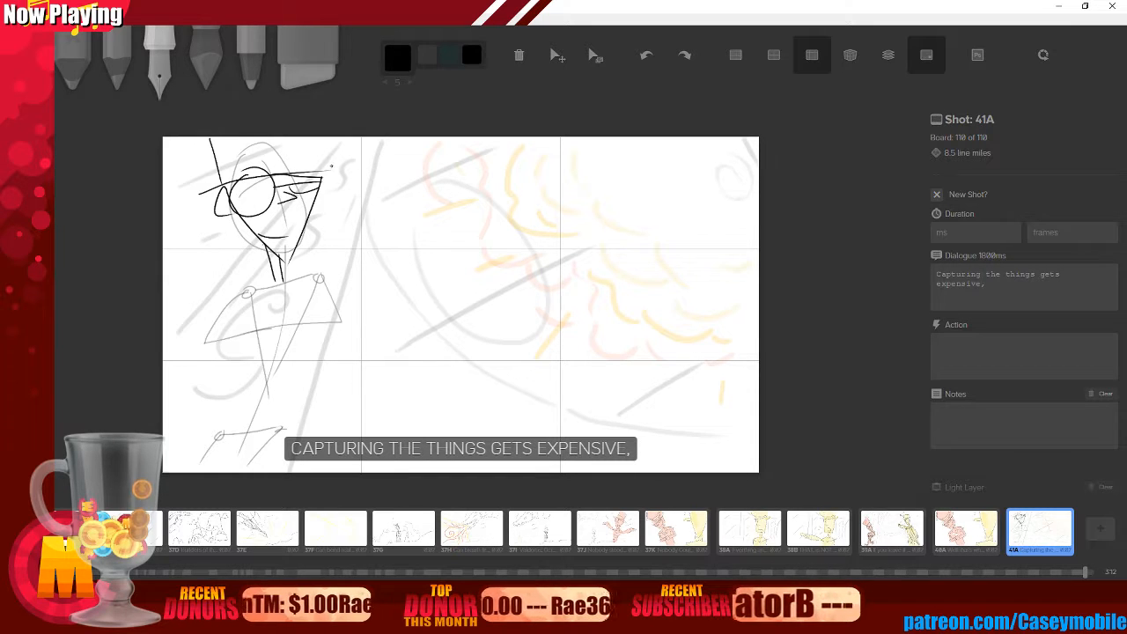
drag(324, 137, 320, 173)
drag(227, 165, 320, 147)
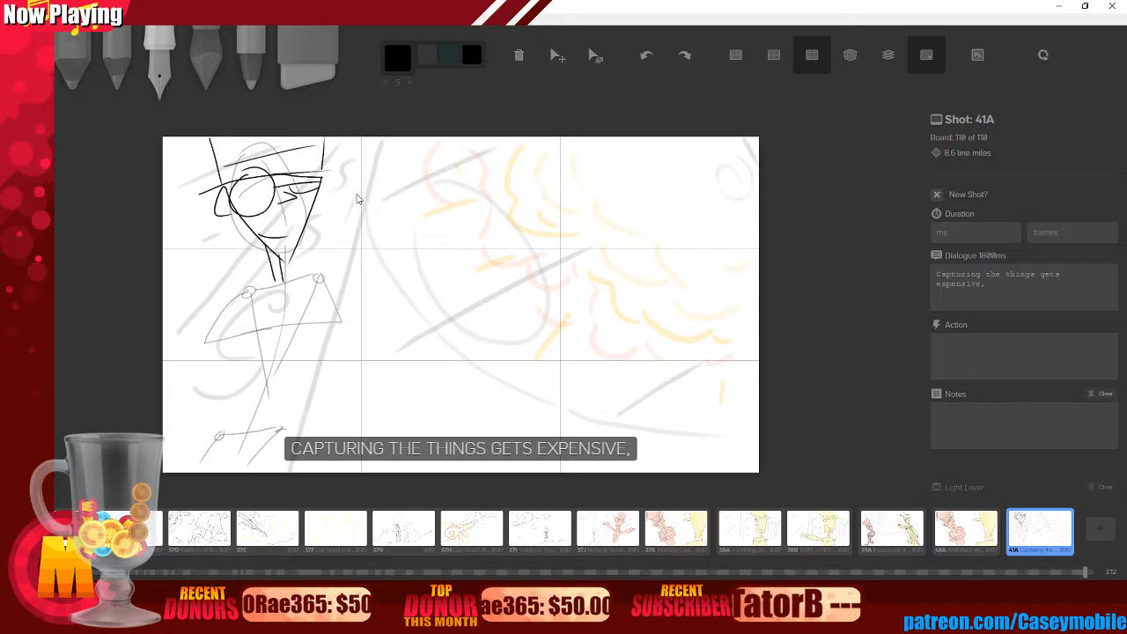
mouse_move(235, 200)
mouse_down()
mouse_move(251, 189)
mouse_move(264, 202)
mouse_up()
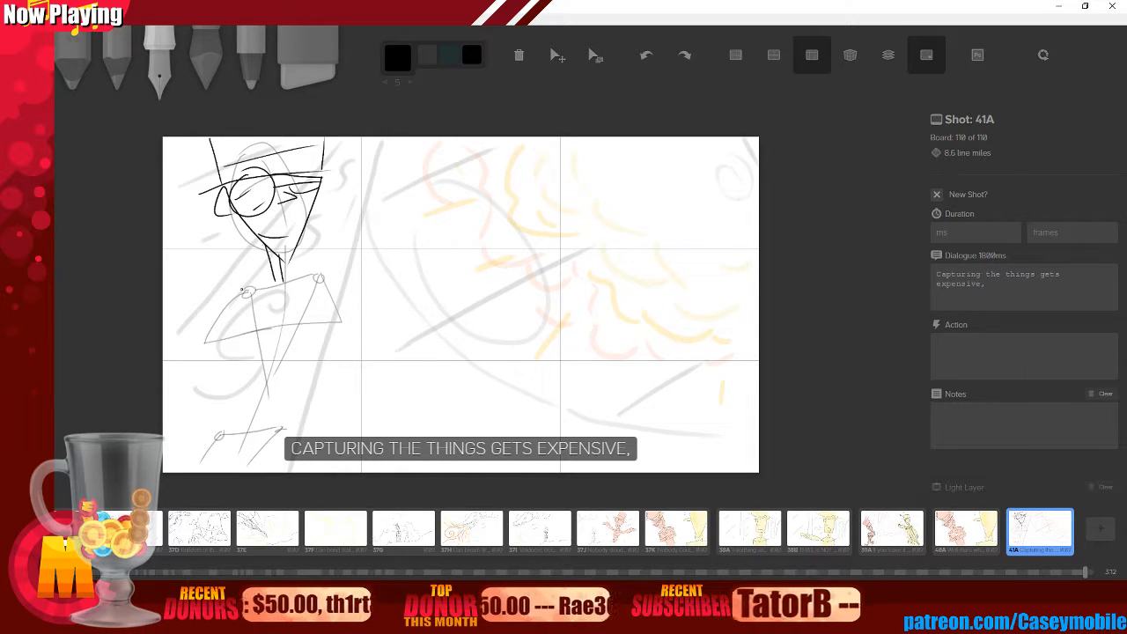
- Ink the flared shoulder line below the neck, both tapering sides of the upper torso, and a V-shaped neckline
mouse_move(232, 297)
mouse_down()
mouse_move(290, 277)
mouse_move(329, 278)
mouse_move(254, 293)
mouse_move(344, 283)
mouse_up()
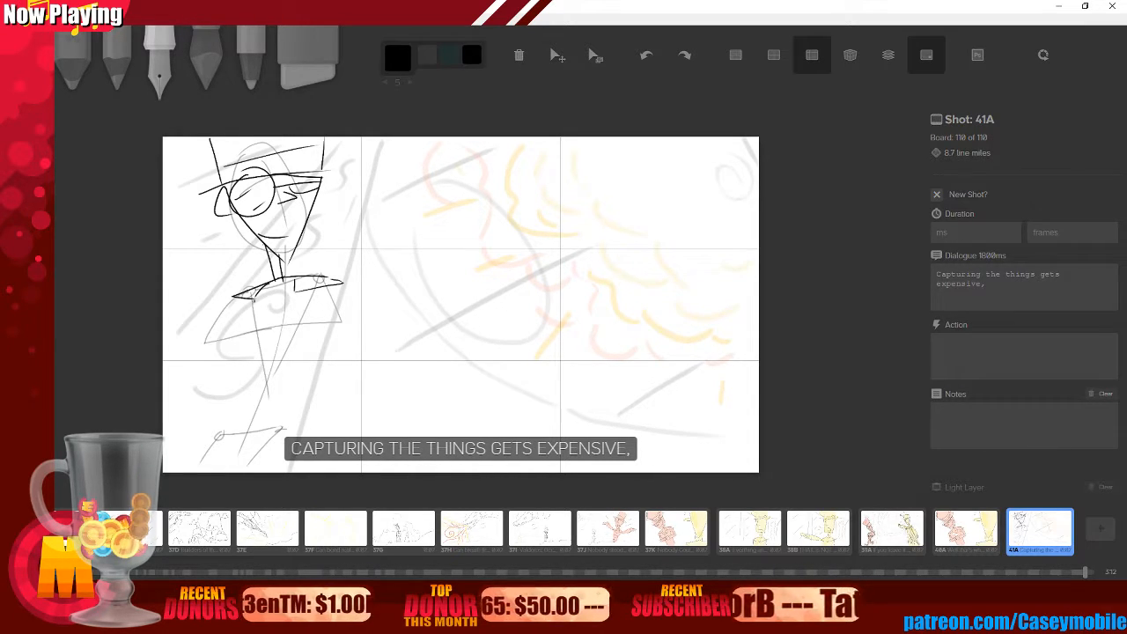
drag(243, 298, 253, 340)
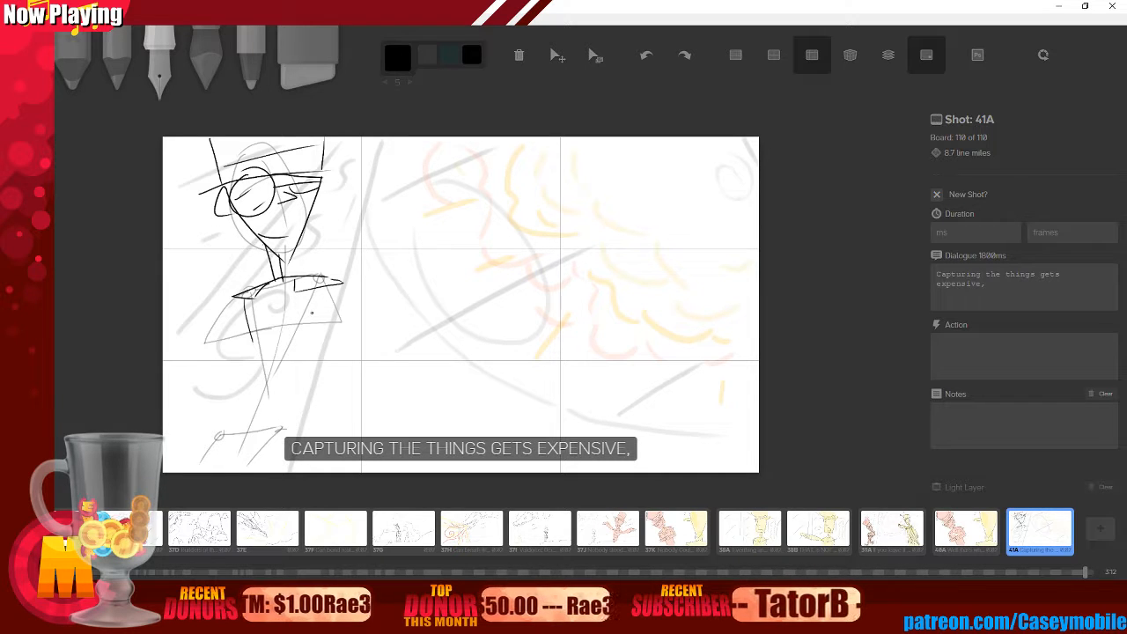
drag(316, 295, 303, 333)
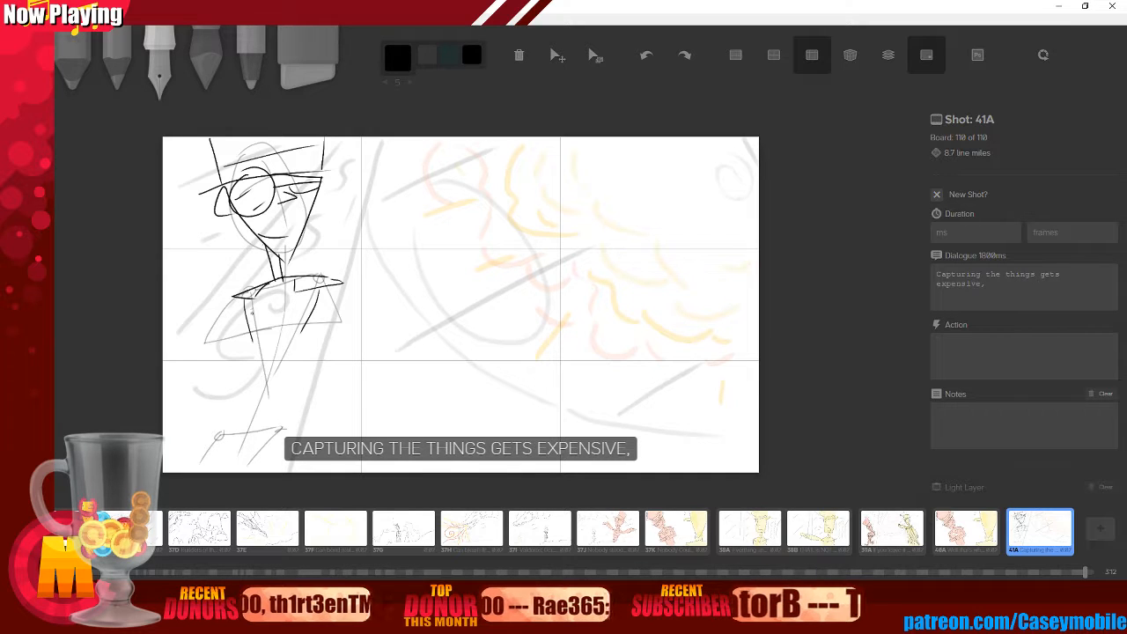
drag(303, 294, 273, 325)
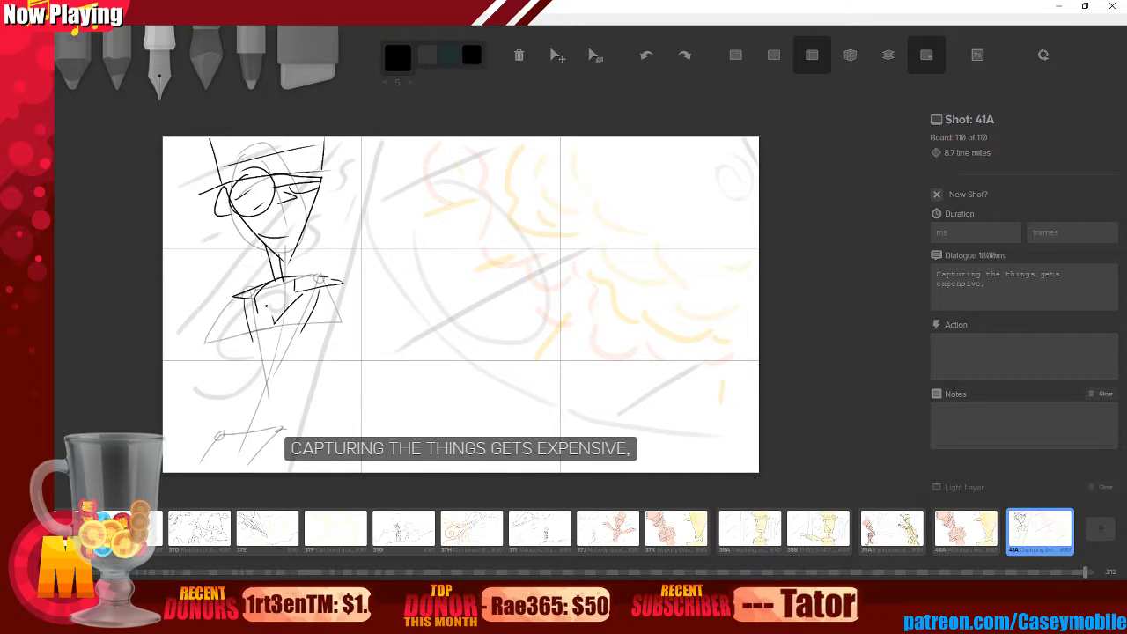
- Hatch the collar and neckline dark, and ink the waist line and both sides of the torso below it
mouse_move(302, 286)
mouse_down()
mouse_move(264, 301)
mouse_move(275, 312)
mouse_up()
mouse_move(282, 298)
mouse_down()
mouse_move(273, 312)
mouse_move(277, 286)
mouse_move(292, 285)
mouse_move(276, 319)
mouse_up()
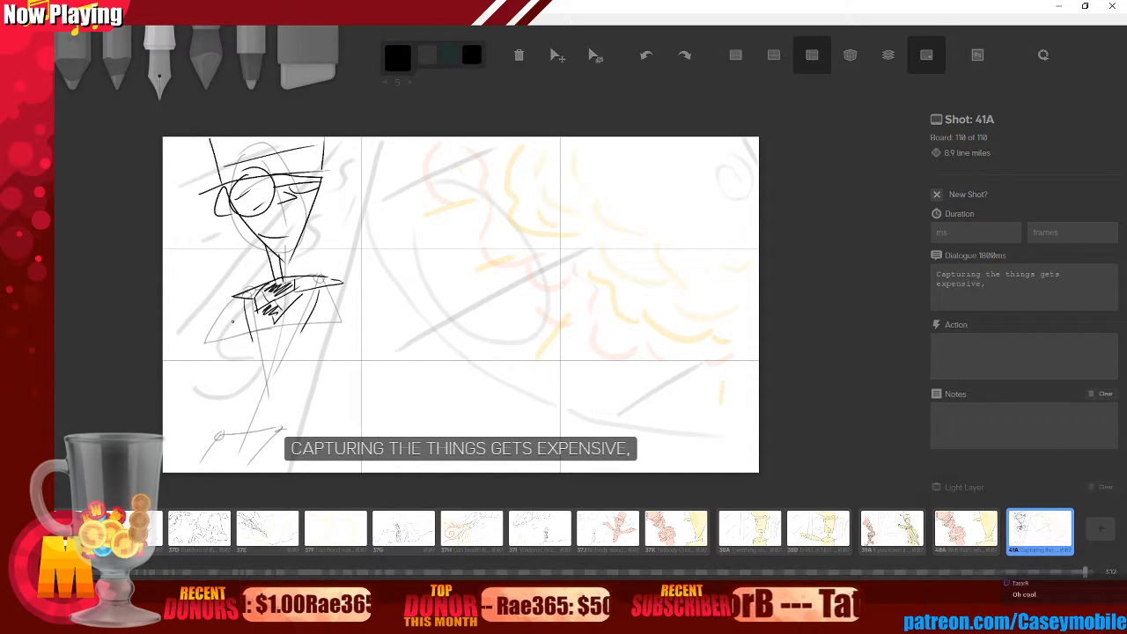
drag(240, 300, 222, 348)
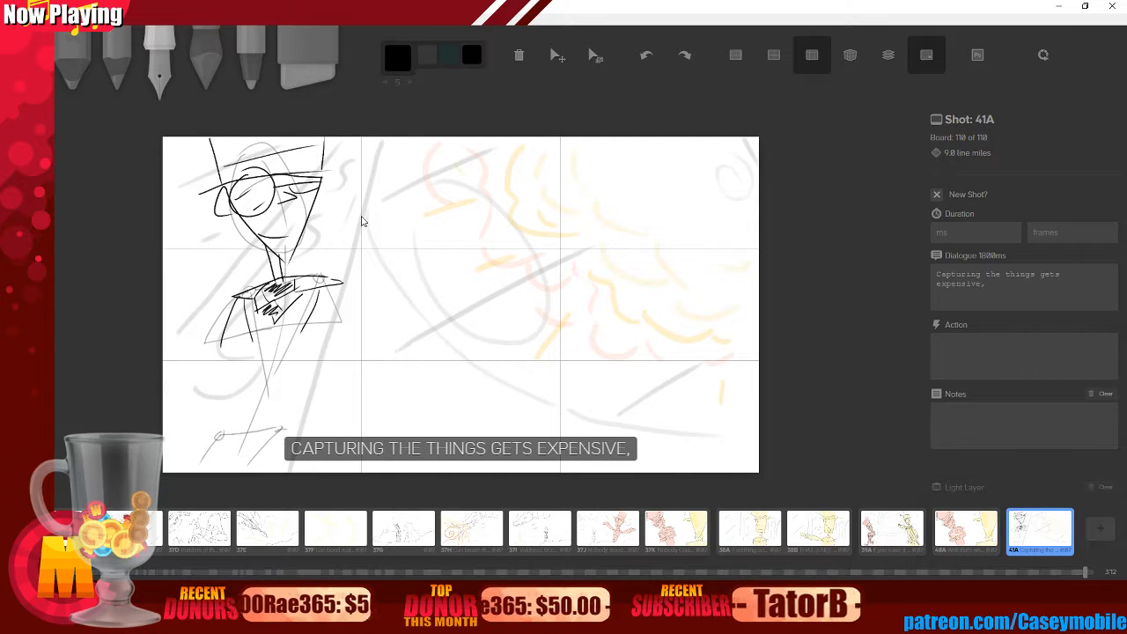
key(ctrl+z)
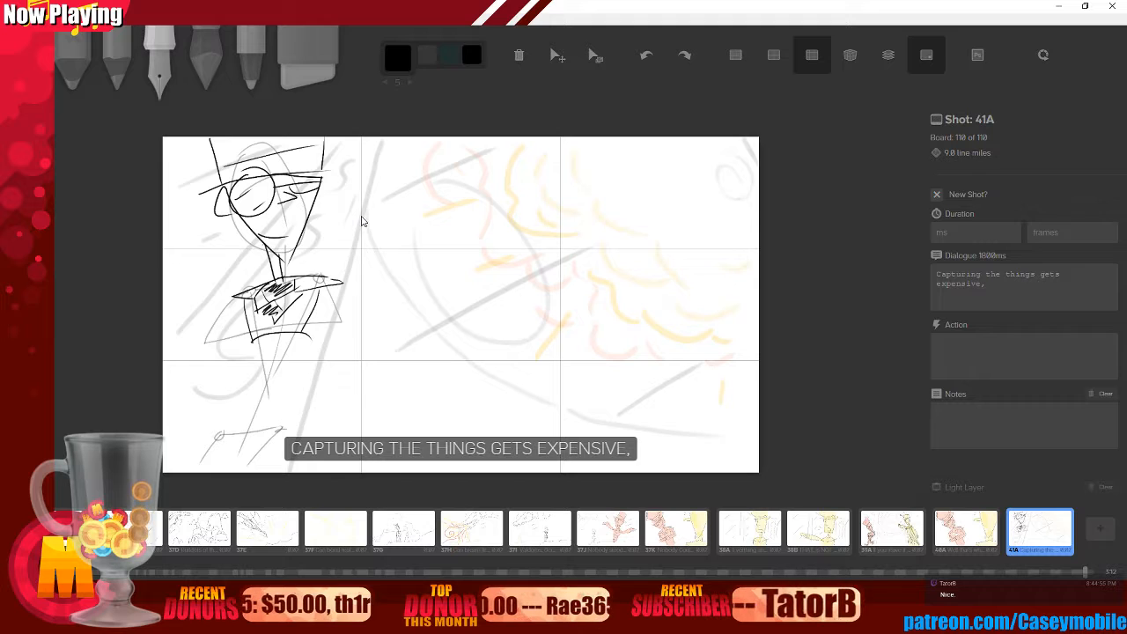
key(ctrl+z)
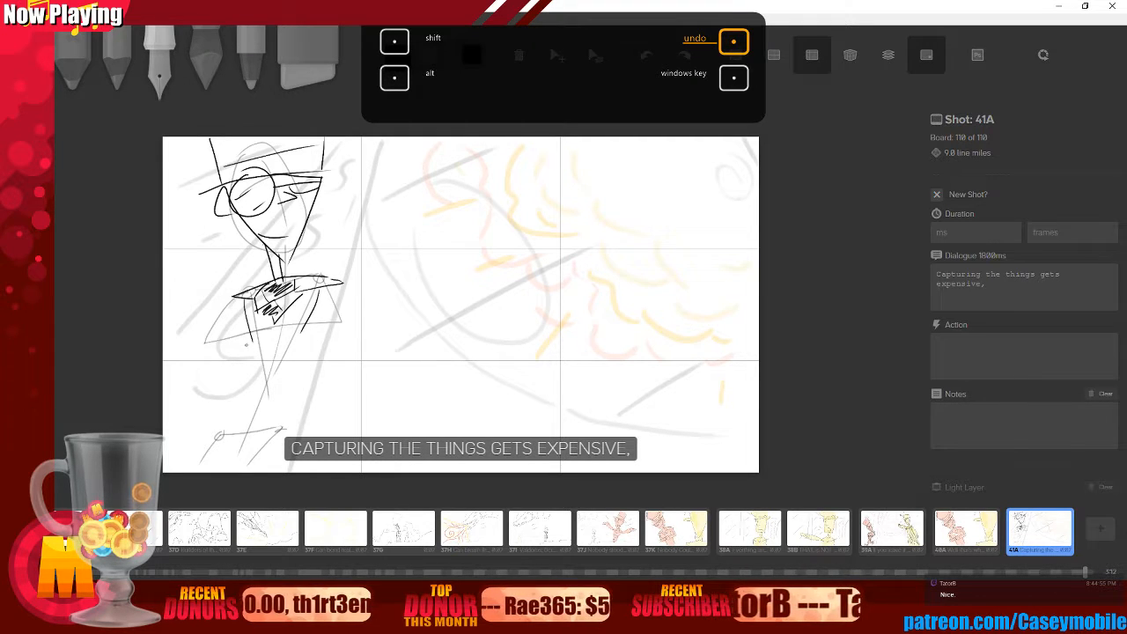
mouse_move(246, 344)
mouse_down()
mouse_move(304, 333)
mouse_move(237, 386)
mouse_up()
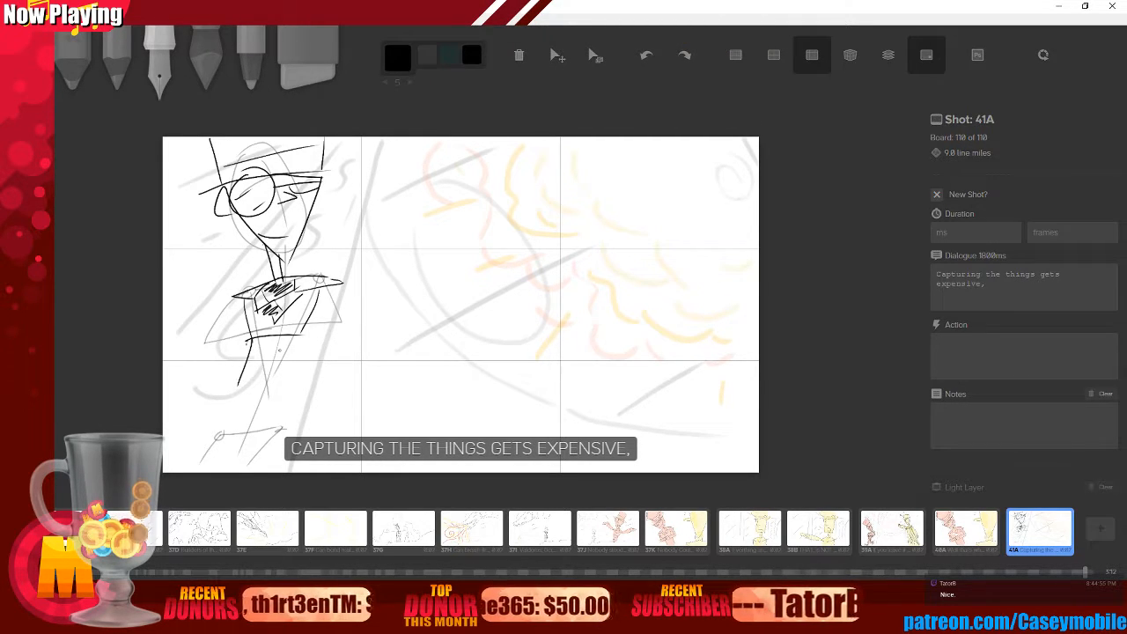
drag(300, 334, 284, 381)
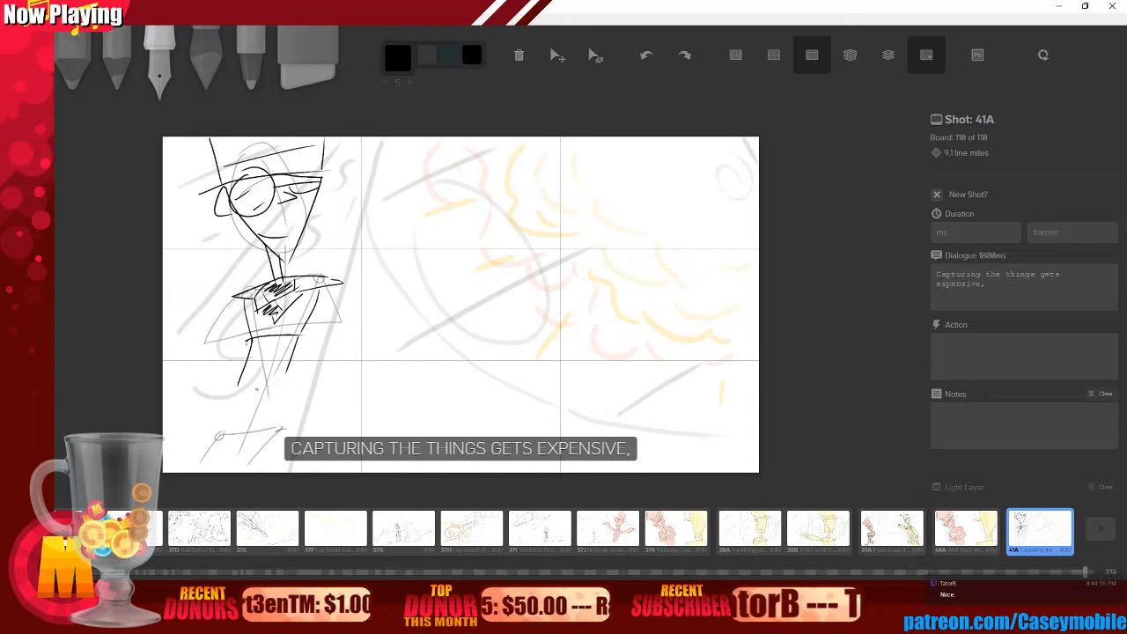
drag(331, 287, 344, 336)
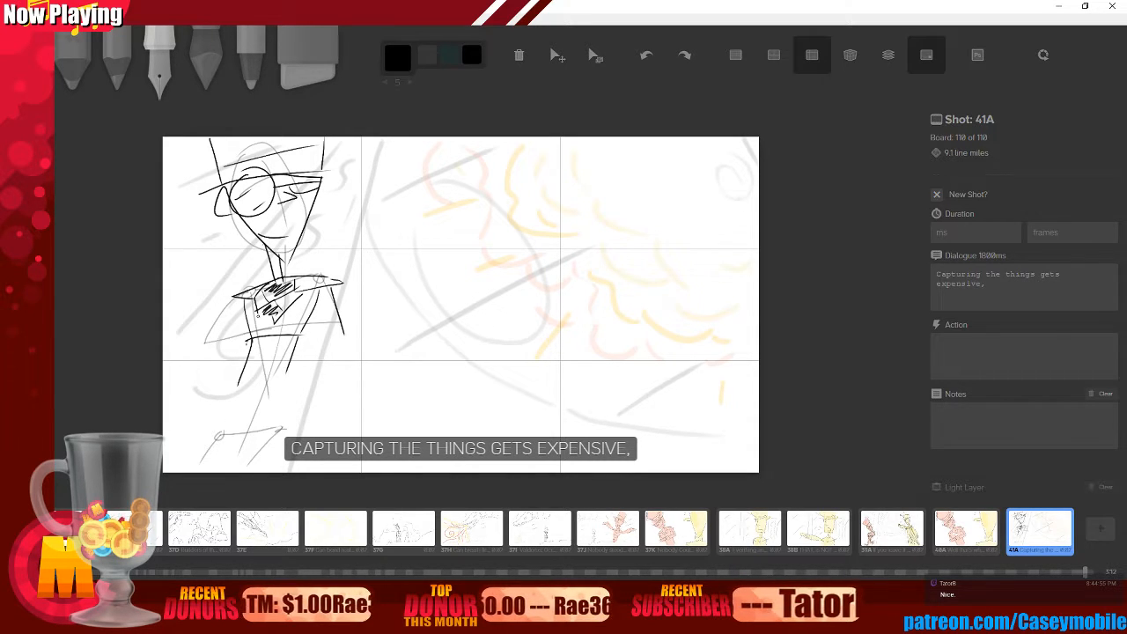
key(ctrl+z)
key(ctrl+z)
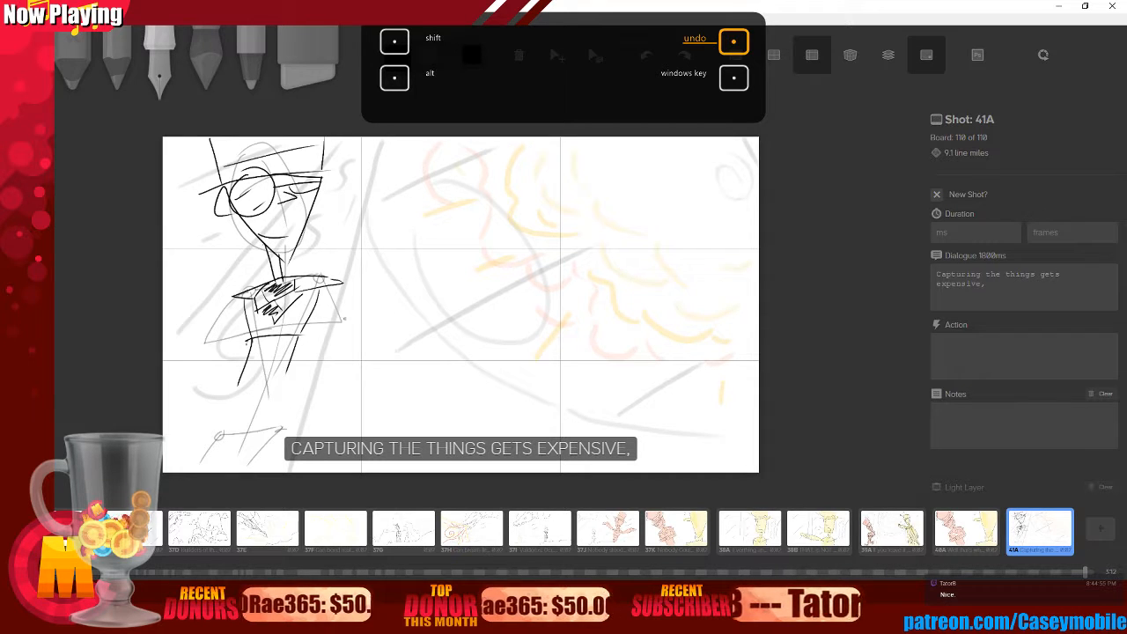
mouse_move(332, 287)
mouse_down()
mouse_move(377, 322)
mouse_move(399, 309)
mouse_move(360, 325)
mouse_move(406, 308)
mouse_up()
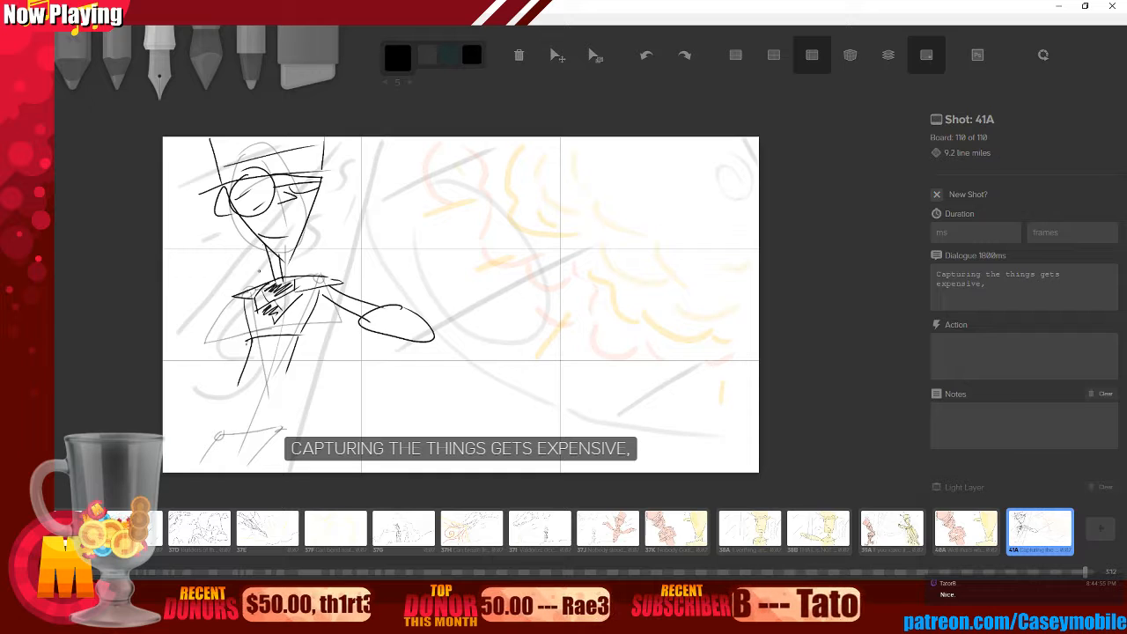
key(ctrl+z)
key(ctrl+z)
key(ctrl+z)
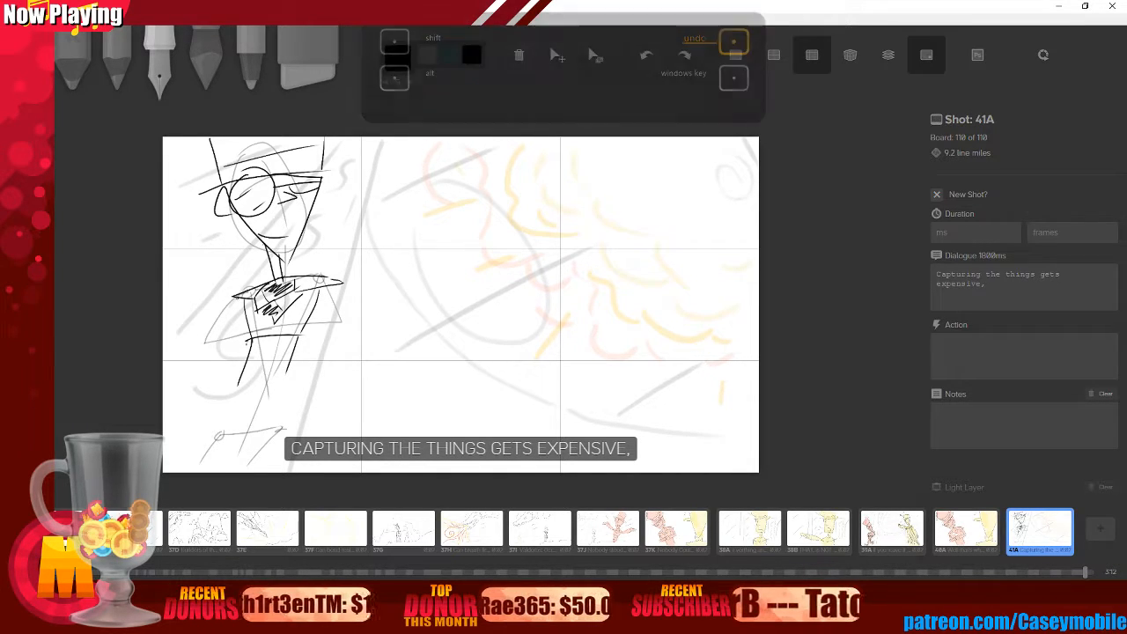
drag(237, 299, 218, 338)
mouse_move(214, 344)
mouse_down()
mouse_move(236, 304)
mouse_move(225, 332)
mouse_up()
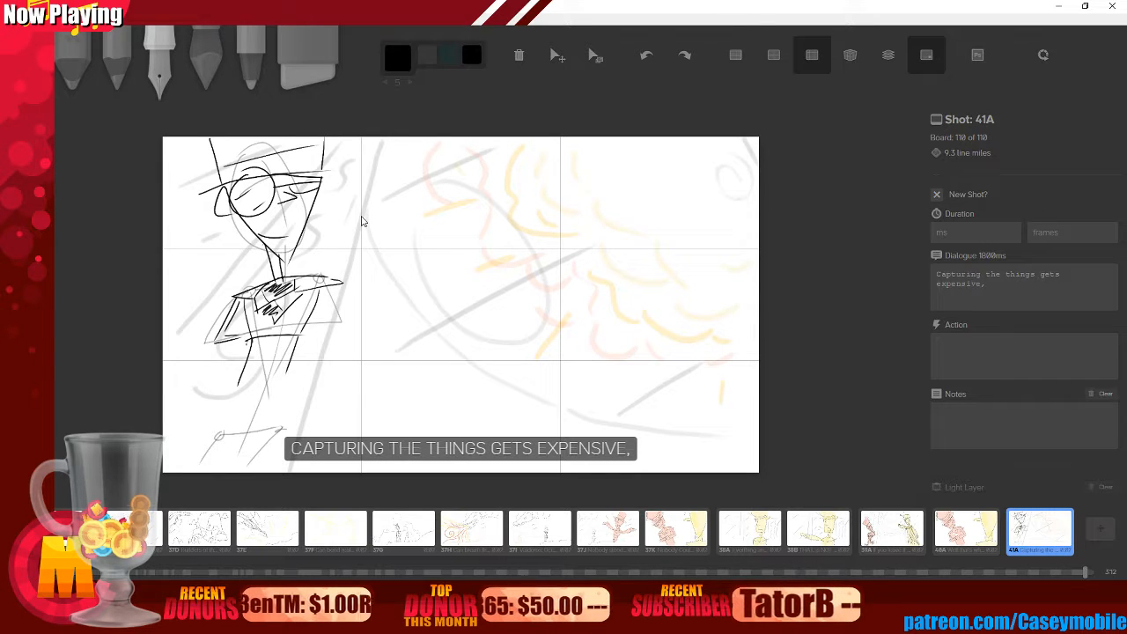
key(ctrl+z)
key(ctrl+z)
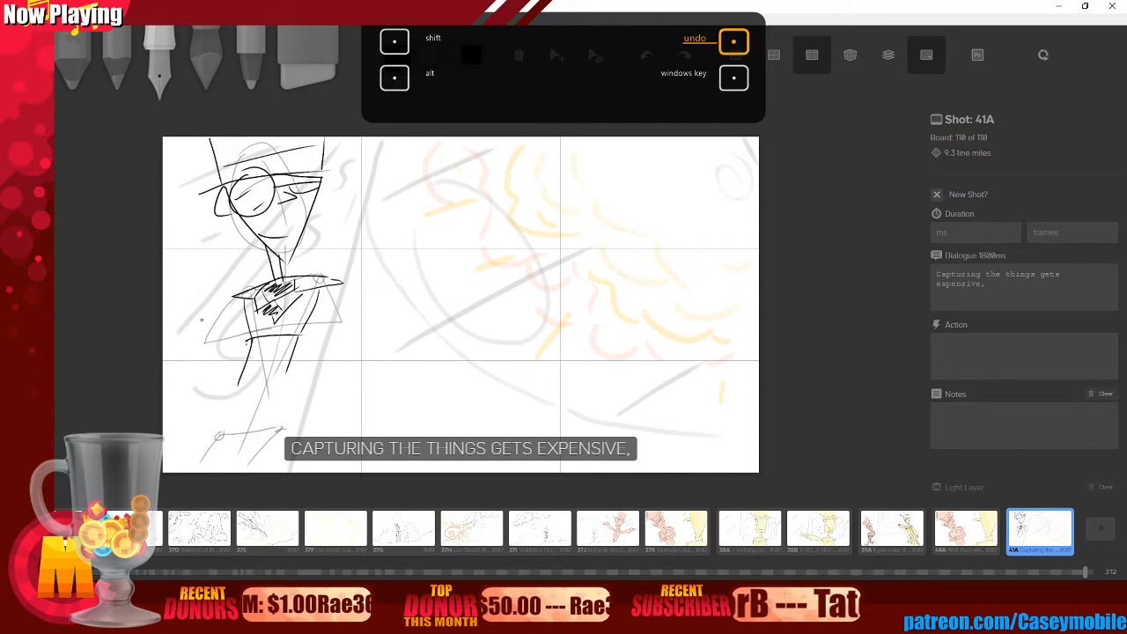
- Ink the bent arm at the frame-edge side of the torso and extend the hat brim line past the far side of the face
mouse_move(236, 297)
mouse_down()
mouse_move(207, 353)
mouse_move(241, 350)
mouse_up()
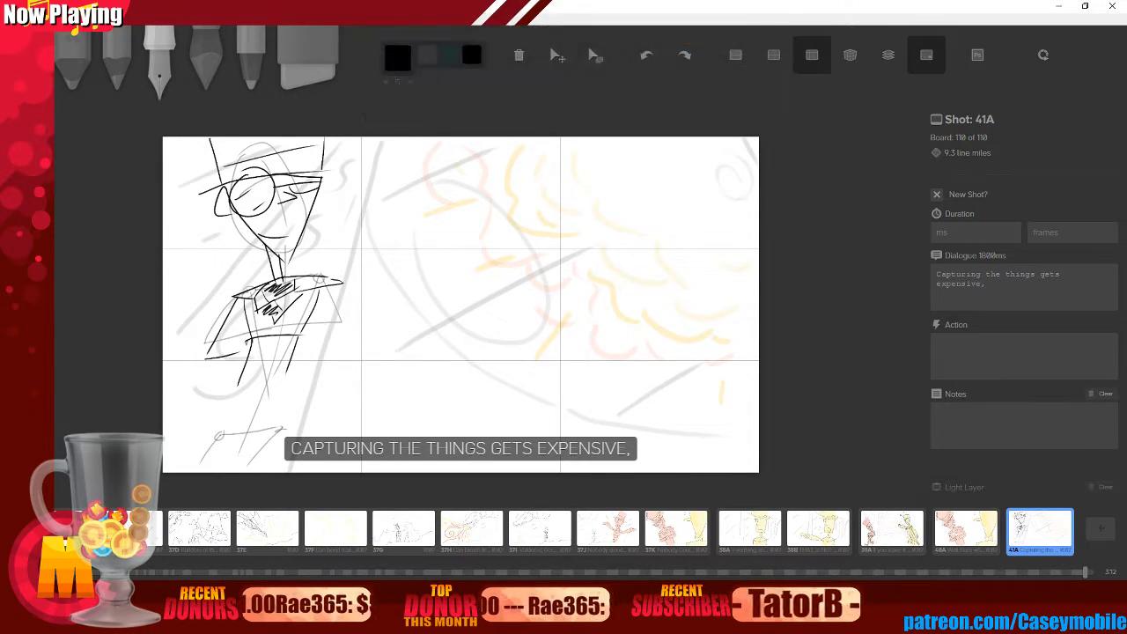
mouse_move(246, 307)
mouse_down()
mouse_move(227, 351)
mouse_move(252, 342)
mouse_up()
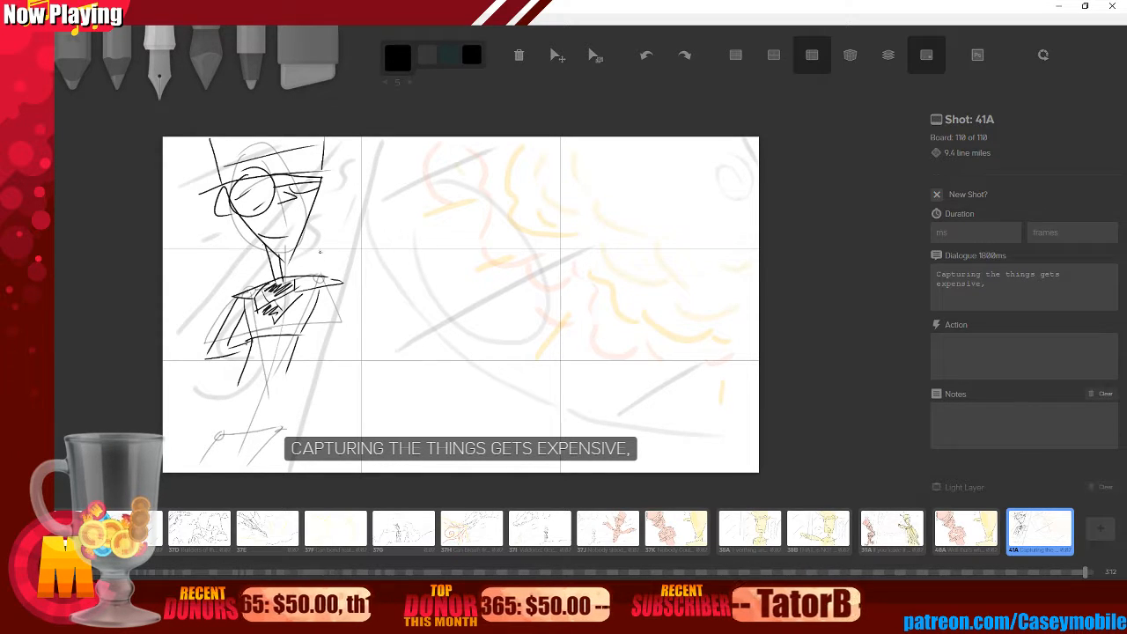
drag(303, 183, 357, 172)
mouse_move(327, 285)
mouse_down()
mouse_move(373, 325)
mouse_move(356, 323)
mouse_move(370, 322)
mouse_move(357, 341)
mouse_up()
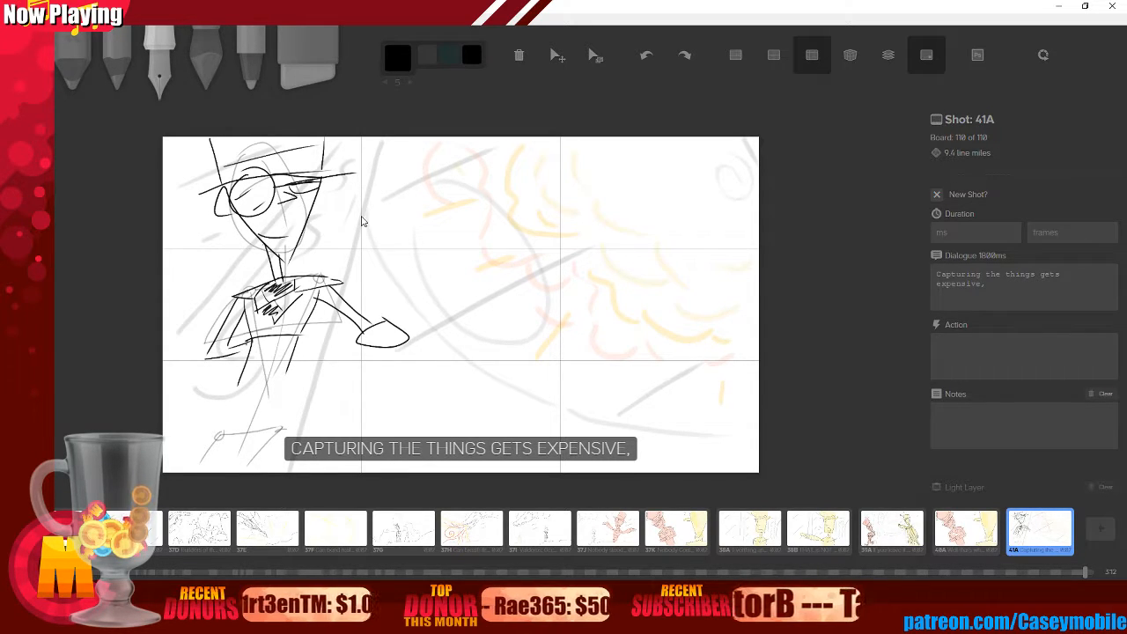
key(ctrl+z)
key(ctrl+z)
key(ctrl+z)
key(ctrl+z)
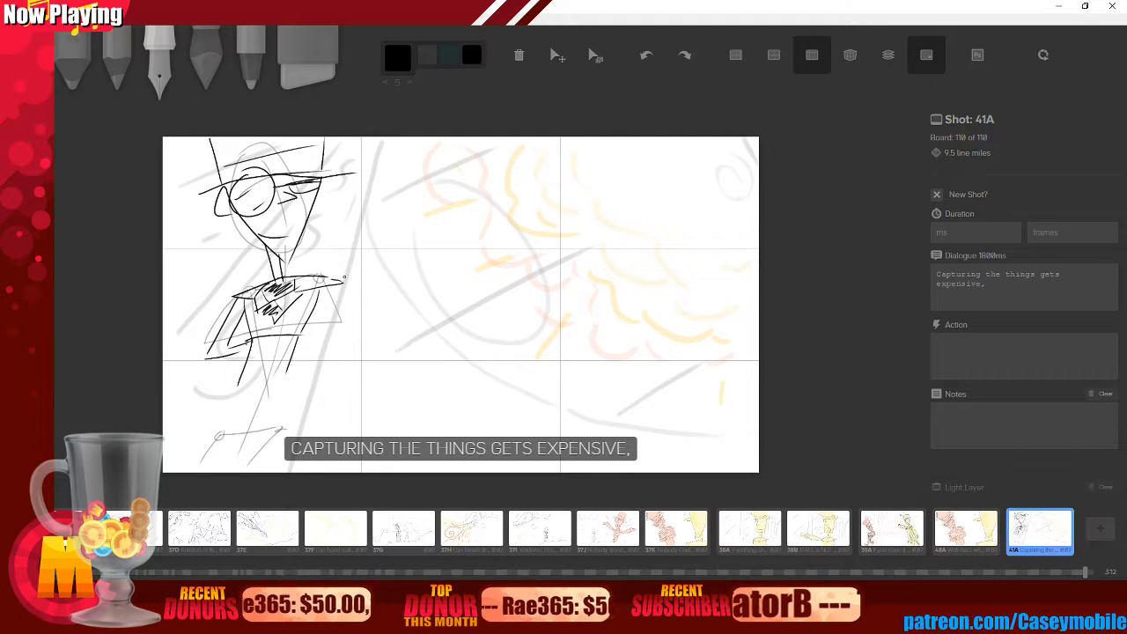
- Ink the far arm bent at the elbow beside the torso, with an outer and an inner sleeve line
mouse_move(328, 285)
mouse_down()
mouse_move(348, 335)
mouse_move(341, 324)
mouse_up()
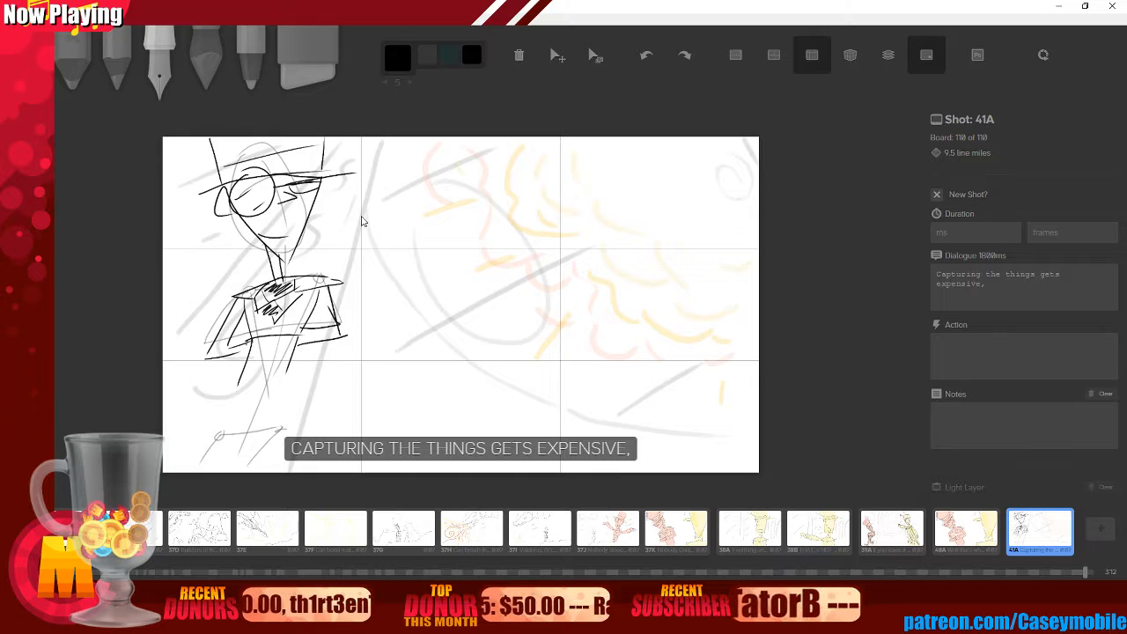
key(ctrl+z)
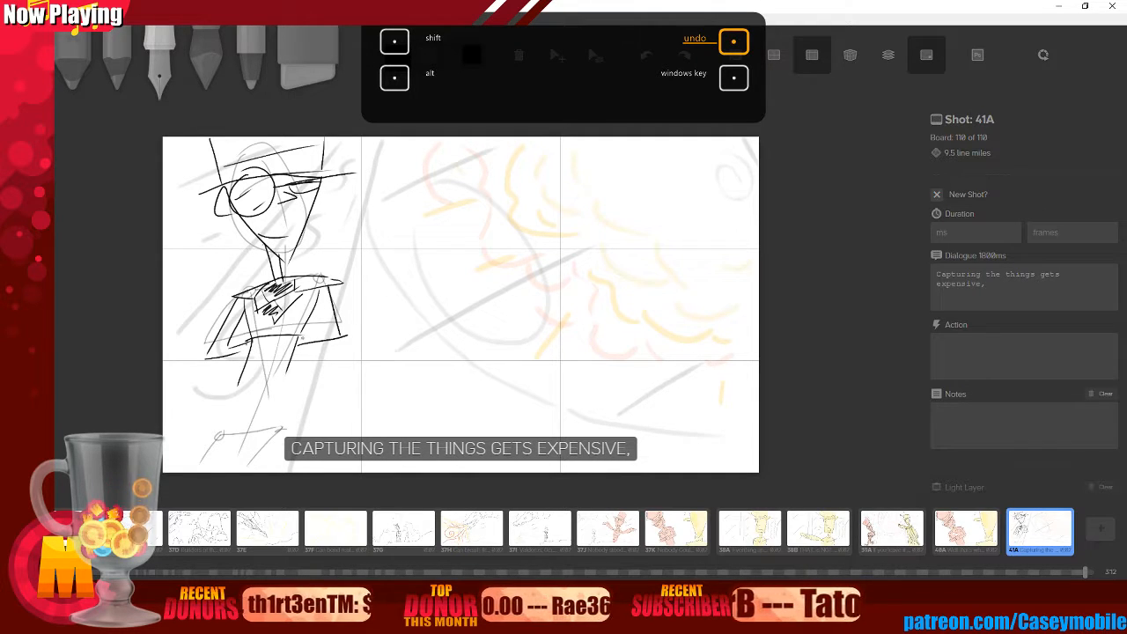
drag(326, 278, 299, 335)
key(ctrl+z)
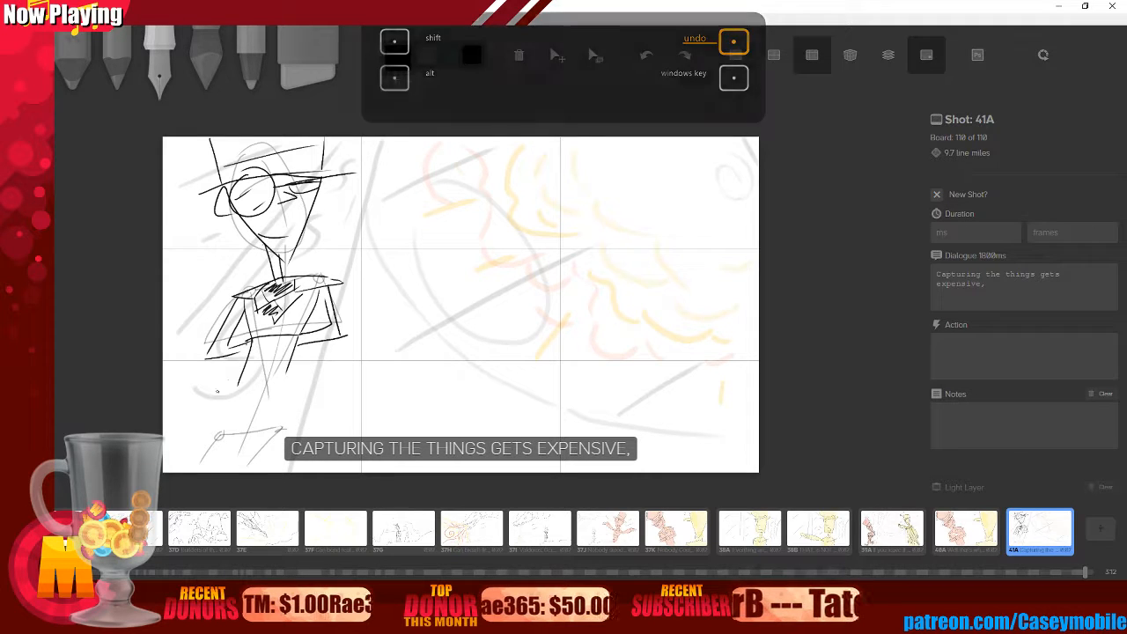
- Ink the hem line below the torso, an oval just above it, and a diagonal line across the lower torso
mouse_move(212, 424)
mouse_down()
mouse_move(288, 405)
mouse_move(279, 424)
mouse_up()
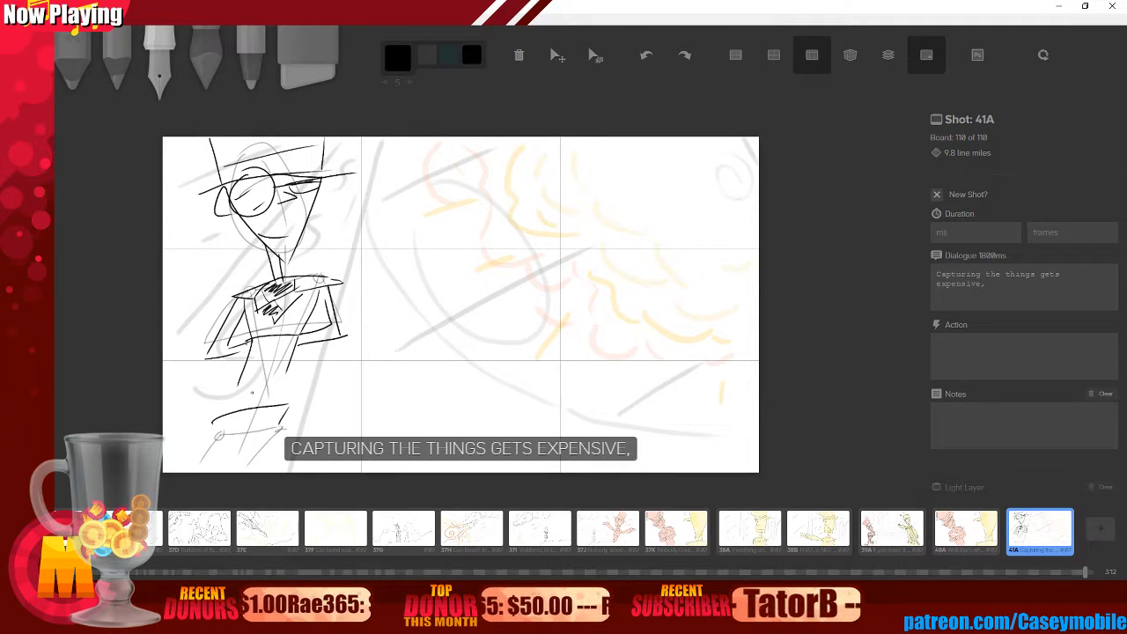
mouse_move(256, 388)
mouse_down()
mouse_move(228, 404)
mouse_move(289, 342)
mouse_move(288, 365)
mouse_up()
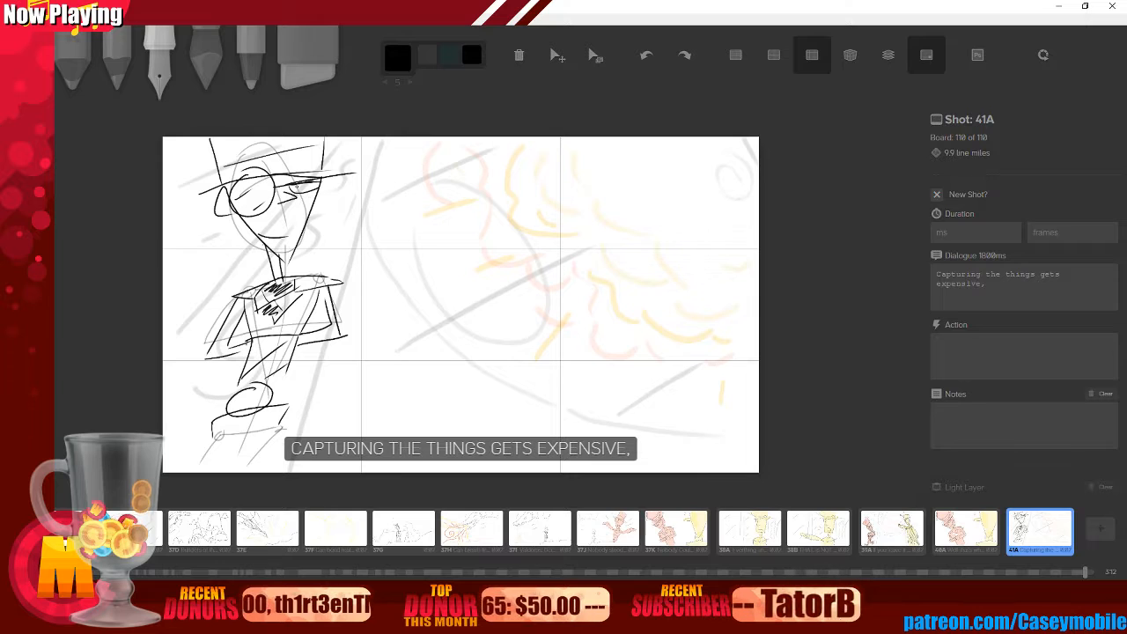
key(ctrl+z)
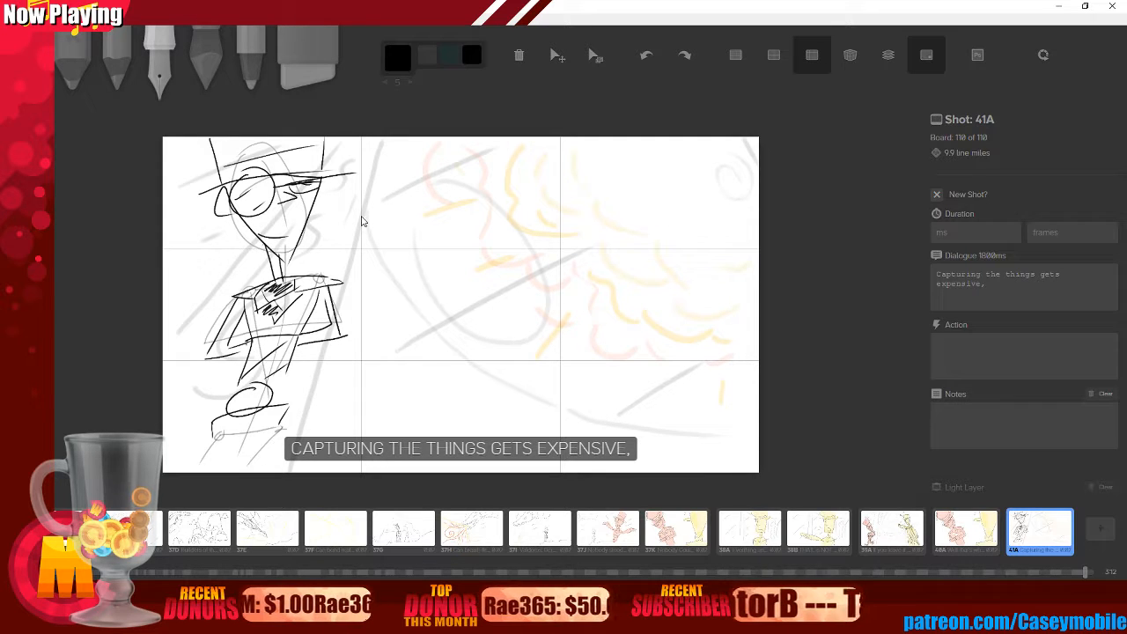
- Switch to the brush in orange, enlarge it, and paint a translucent fill over the figure's hat, face, neck, torso, arms and legs
click(213, 77)
click(398, 57)
click(471, 120)
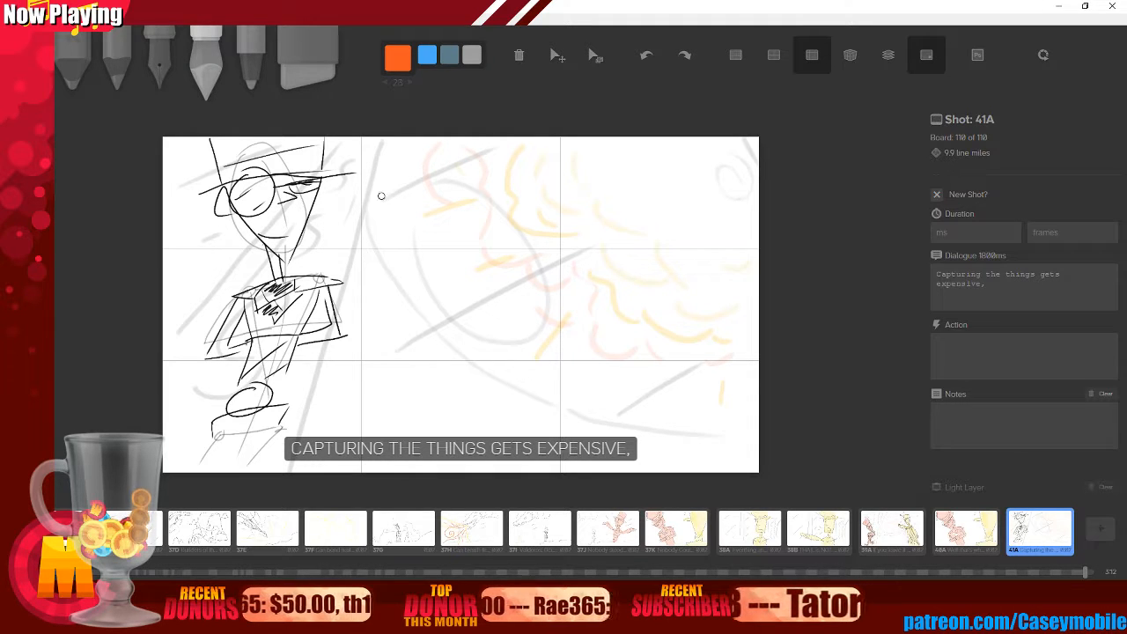
key(bracketright)
key(bracketright)
key(bracketright)
key(bracketright)
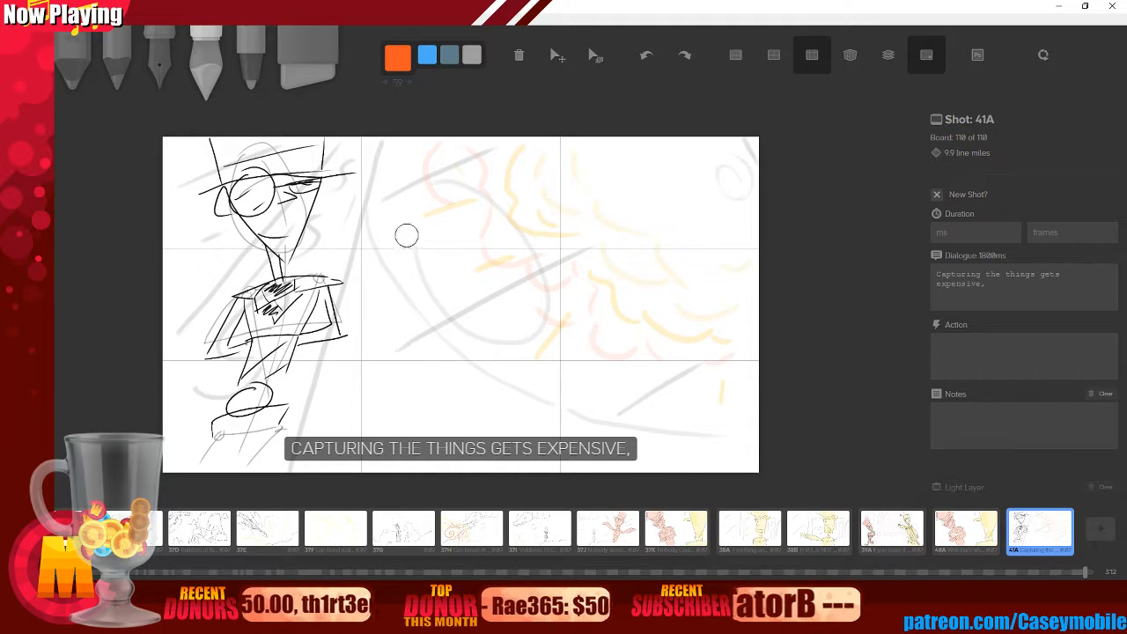
mouse_move(231, 163)
mouse_down()
mouse_move(276, 239)
mouse_move(250, 150)
mouse_move(281, 227)
mouse_move(251, 157)
mouse_move(290, 143)
mouse_move(262, 195)
mouse_move(251, 143)
mouse_move(264, 189)
mouse_move(236, 140)
mouse_move(267, 155)
mouse_move(281, 226)
mouse_move(297, 216)
mouse_move(315, 165)
mouse_move(311, 138)
mouse_move(287, 224)
mouse_move(238, 194)
mouse_move(278, 231)
mouse_move(280, 271)
mouse_move(266, 304)
mouse_move(241, 300)
mouse_move(307, 282)
mouse_move(333, 313)
mouse_move(330, 329)
mouse_move(255, 339)
mouse_move(322, 332)
mouse_move(217, 347)
mouse_move(270, 310)
mouse_move(285, 333)
mouse_move(300, 291)
mouse_move(304, 306)
mouse_move(242, 387)
mouse_up()
mouse_move(278, 344)
mouse_down()
mouse_move(262, 402)
mouse_move(284, 332)
mouse_move(264, 398)
mouse_move(232, 430)
mouse_move(239, 412)
mouse_move(256, 411)
mouse_move(216, 426)
mouse_move(263, 399)
mouse_move(280, 337)
mouse_move(264, 406)
mouse_move(273, 385)
mouse_move(273, 416)
mouse_move(207, 466)
mouse_move(256, 422)
mouse_move(280, 372)
mouse_move(269, 433)
mouse_up()
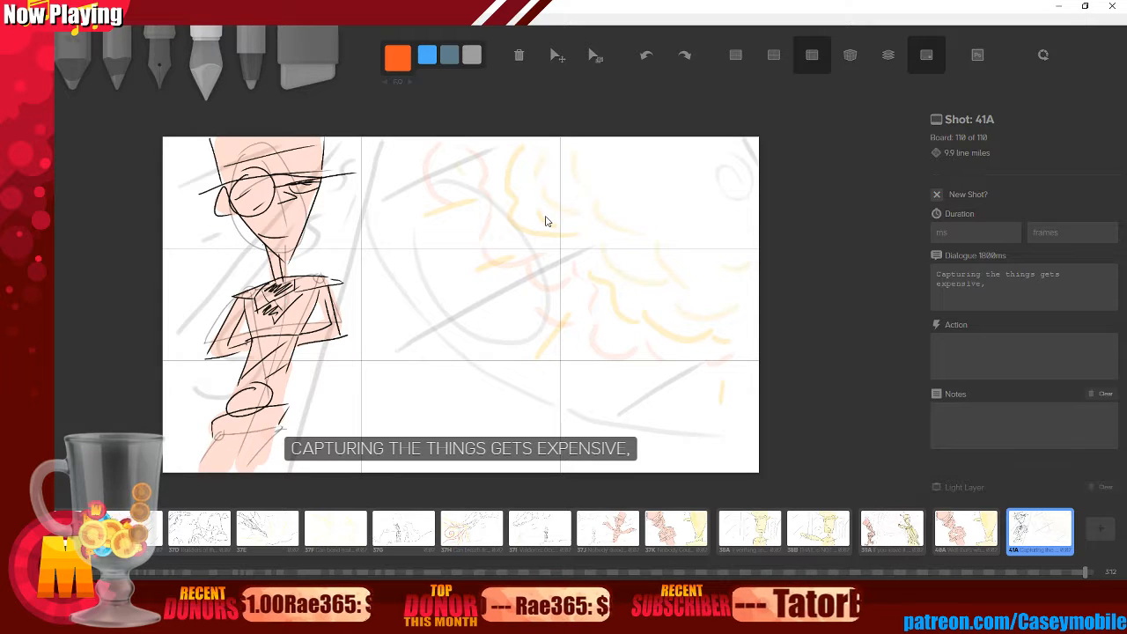
- Ink the large sweeping curve beside the figure in black broken arcs over the sketch, adding two short parallel arcs inside it
drag(541, 166, 428, 143)
key(ctrl+z)
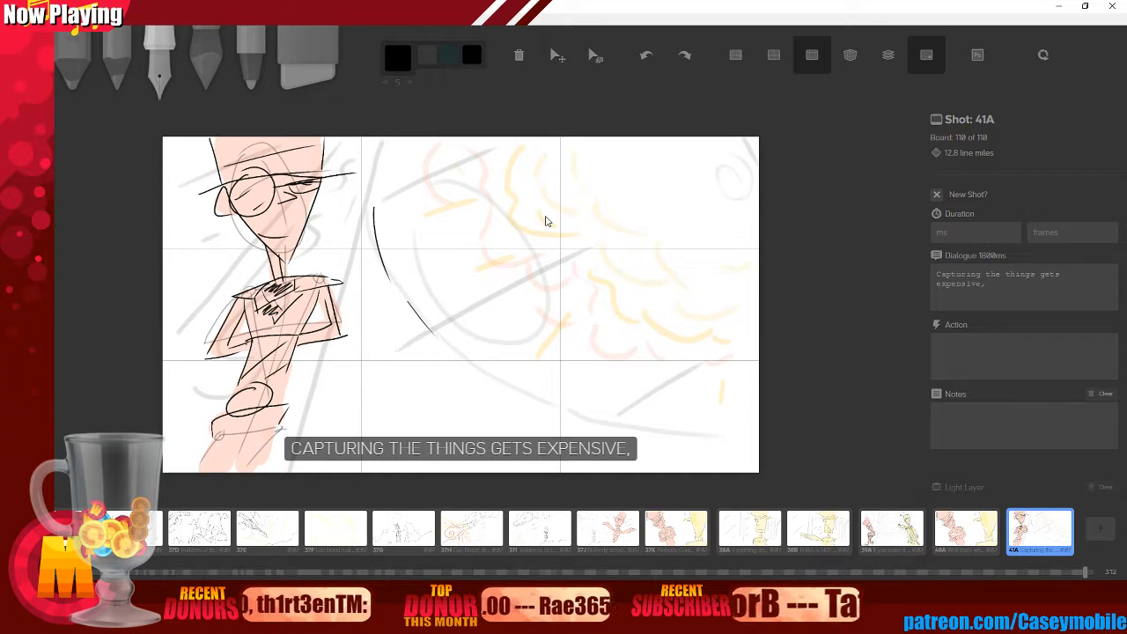
key(ctrl+z)
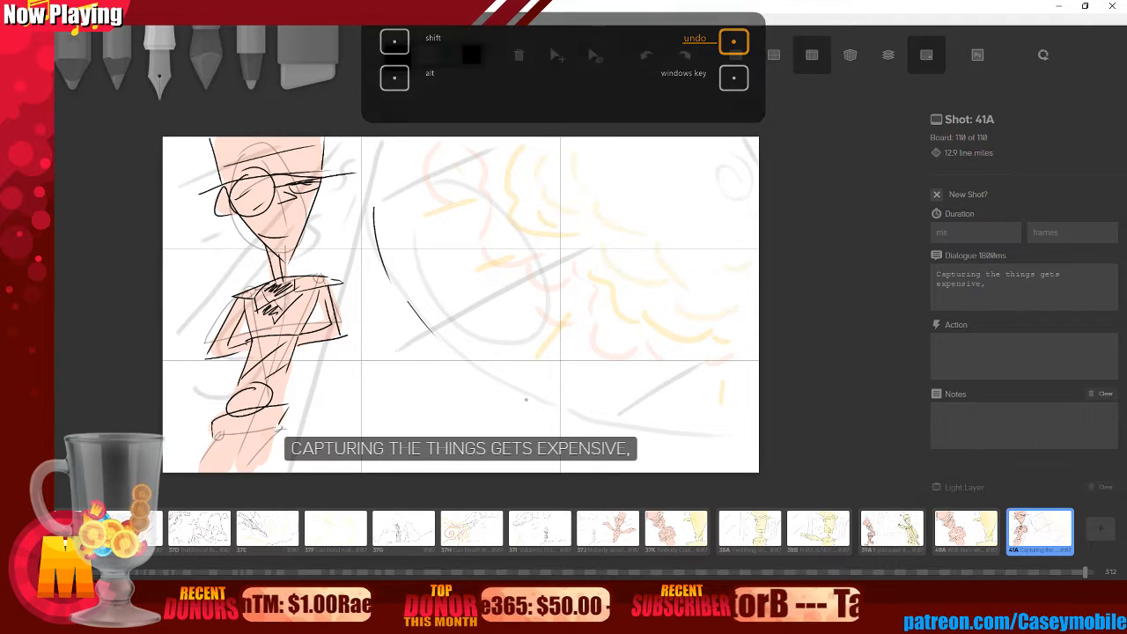
key(ctrl+shift+z)
key(ctrl+z)
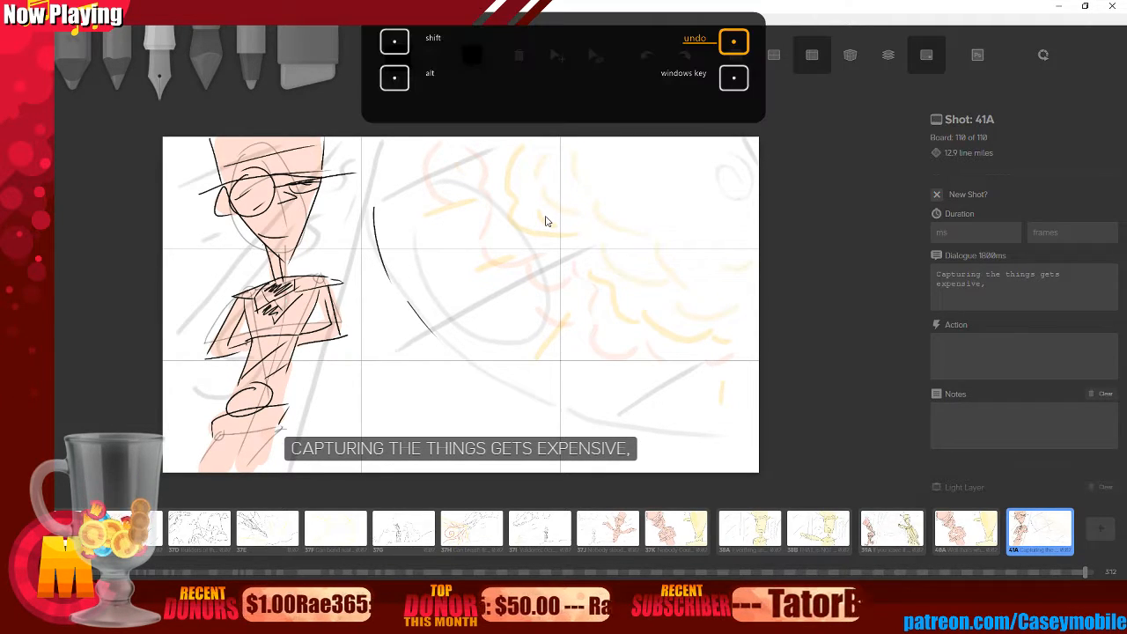
key(ctrl+shift+z)
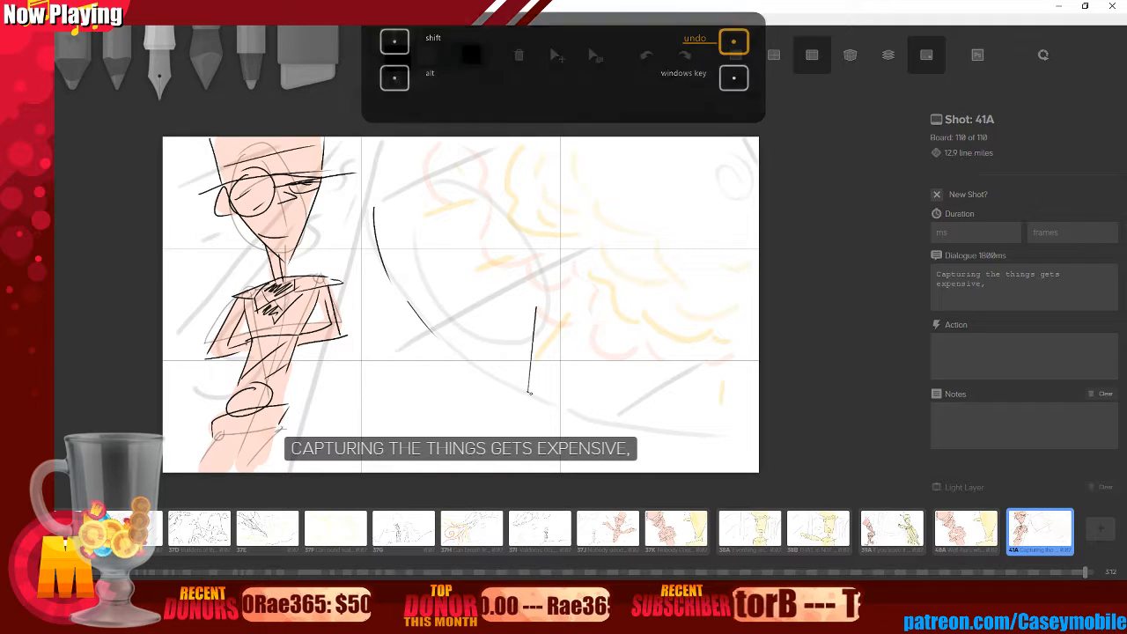
key(ctrl+z)
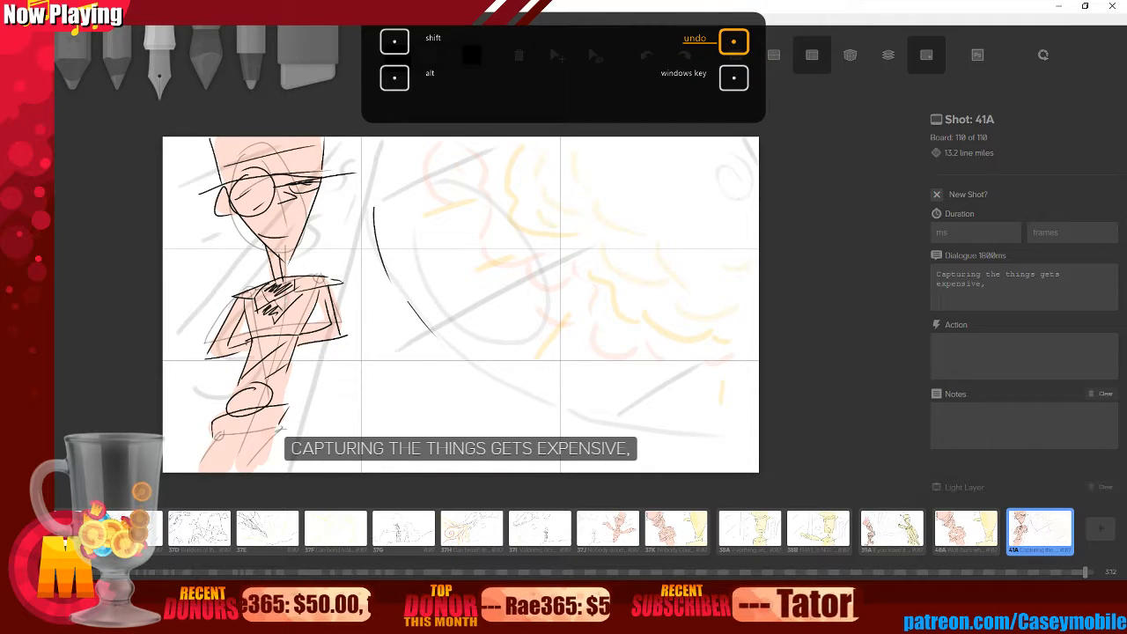
key(ctrl+shift+z)
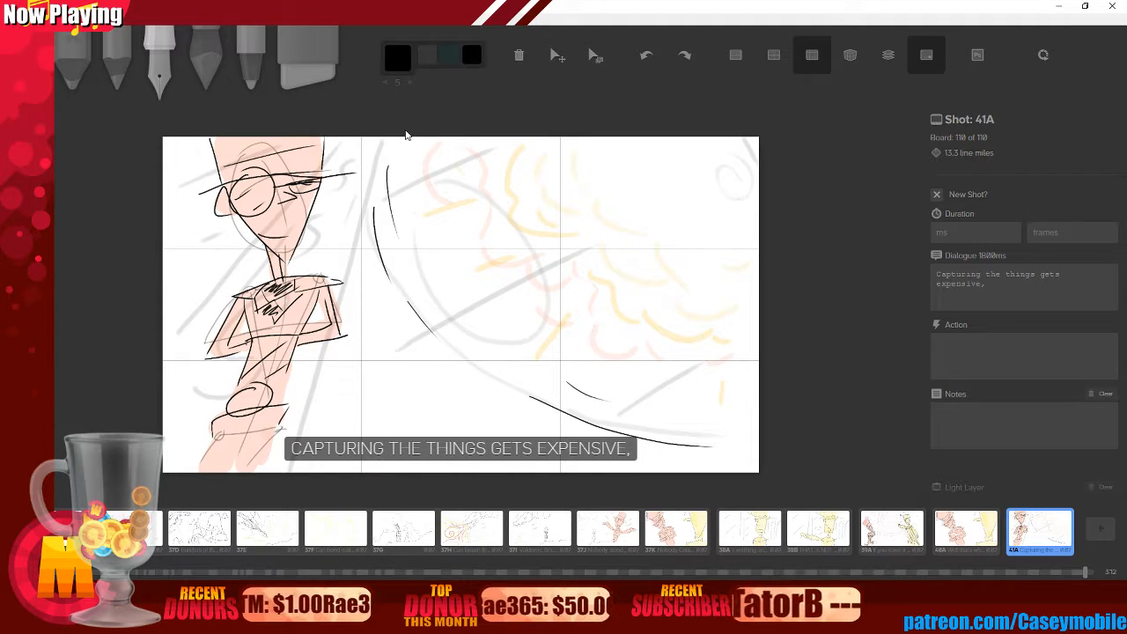
drag(372, 150, 381, 231)
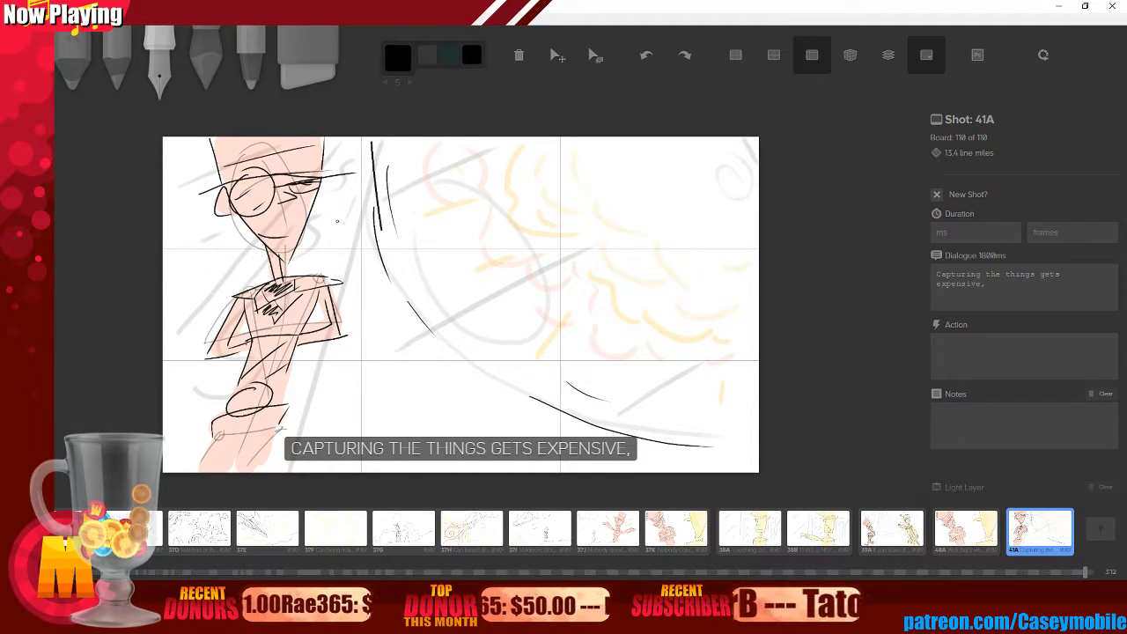
key(ctrl+z)
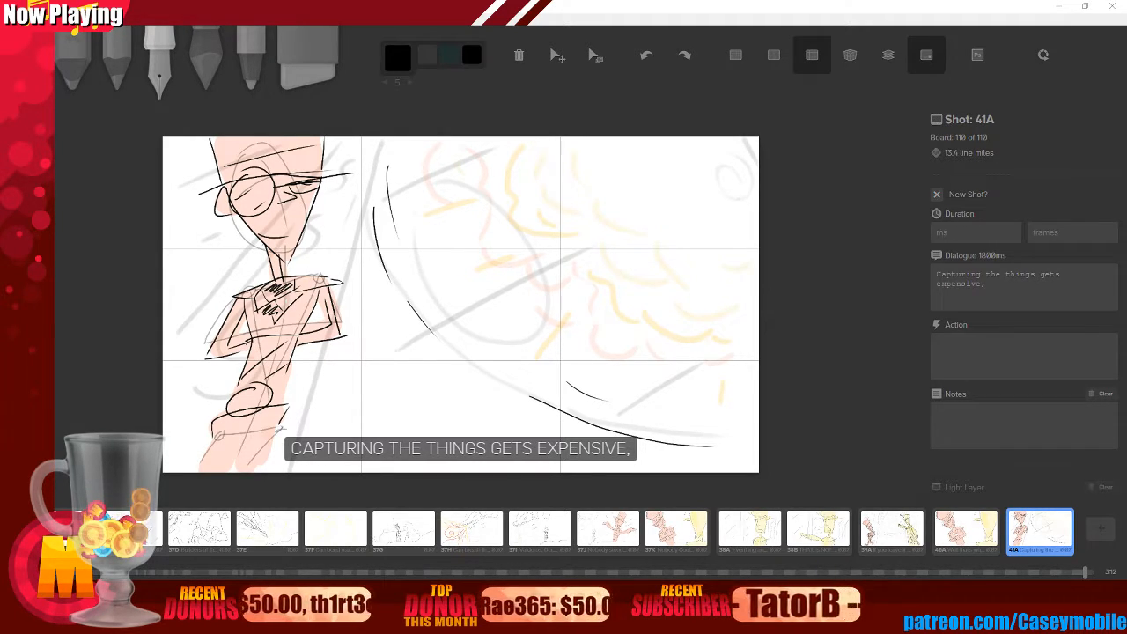
- Look at the preceding board, shot 40A, for reference and return to shot 41A
click(986, 544)
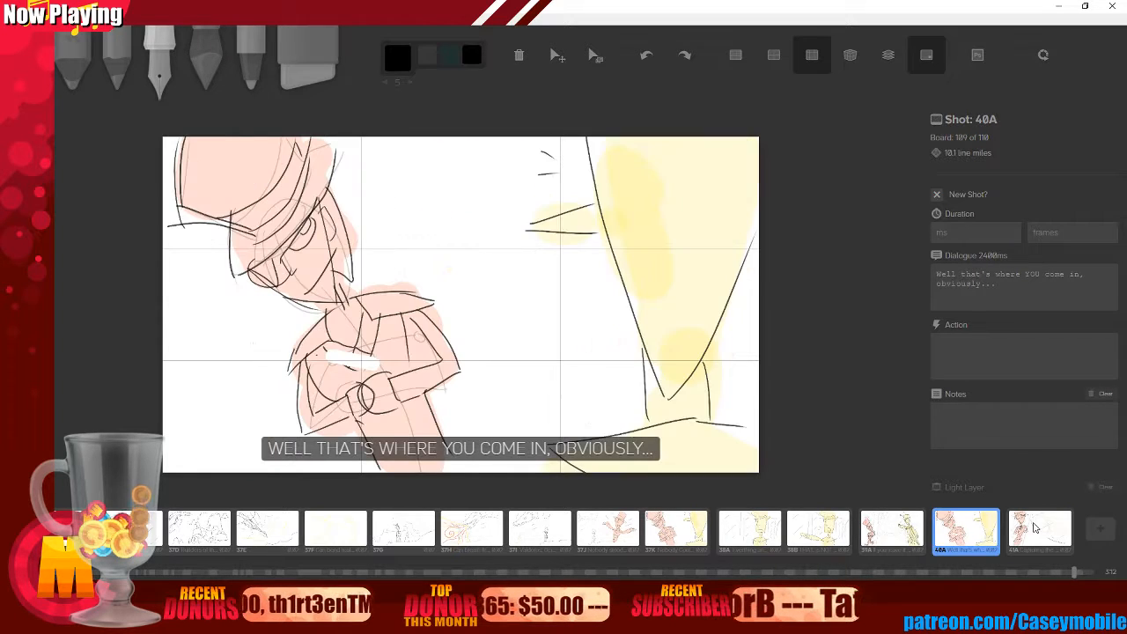
click(1039, 529)
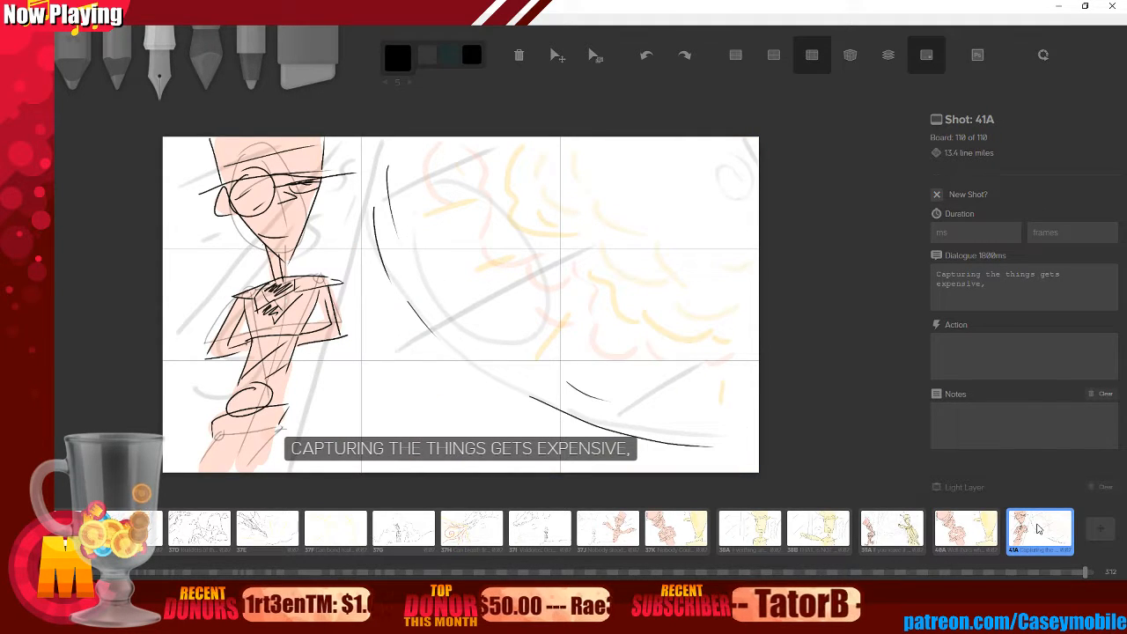
right_click(1039, 528)
click(851, 377)
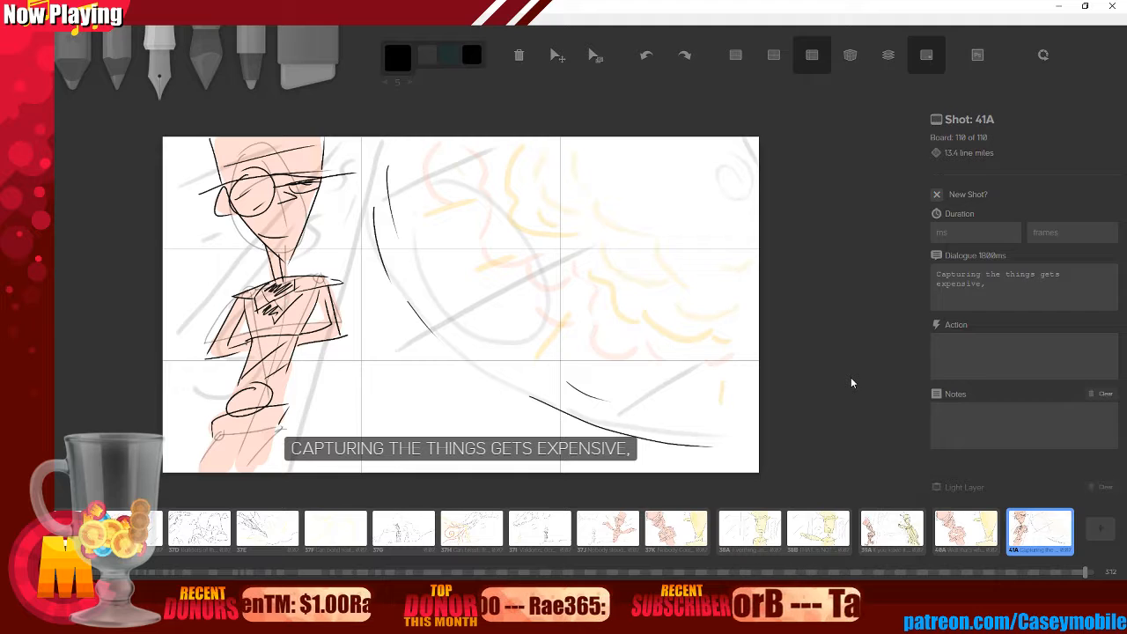
click(1107, 544)
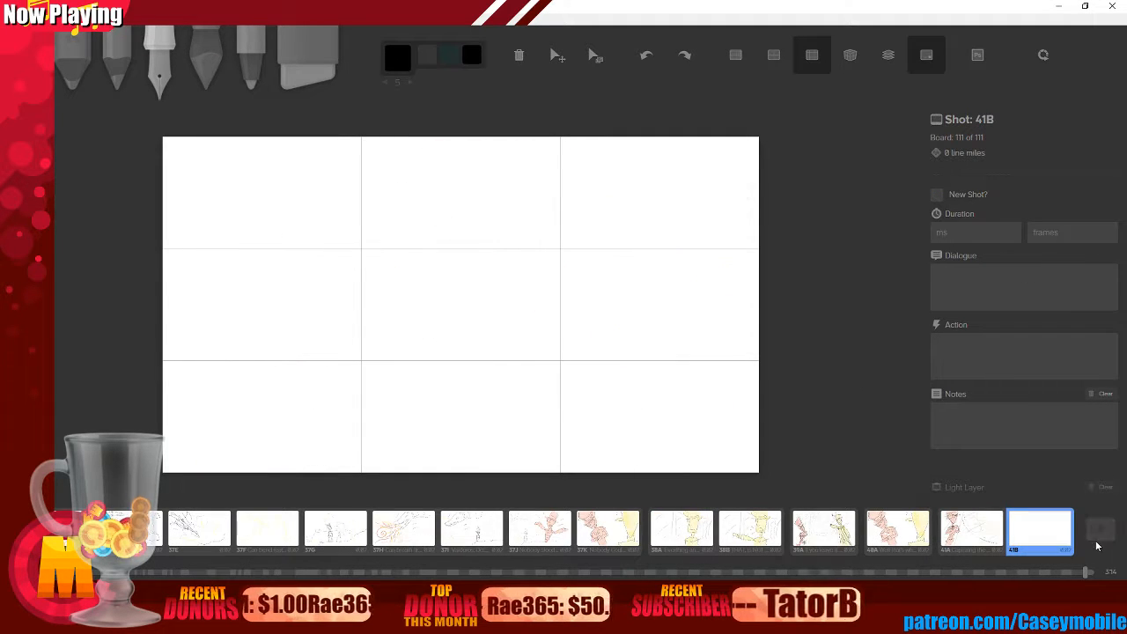
key(Delete)
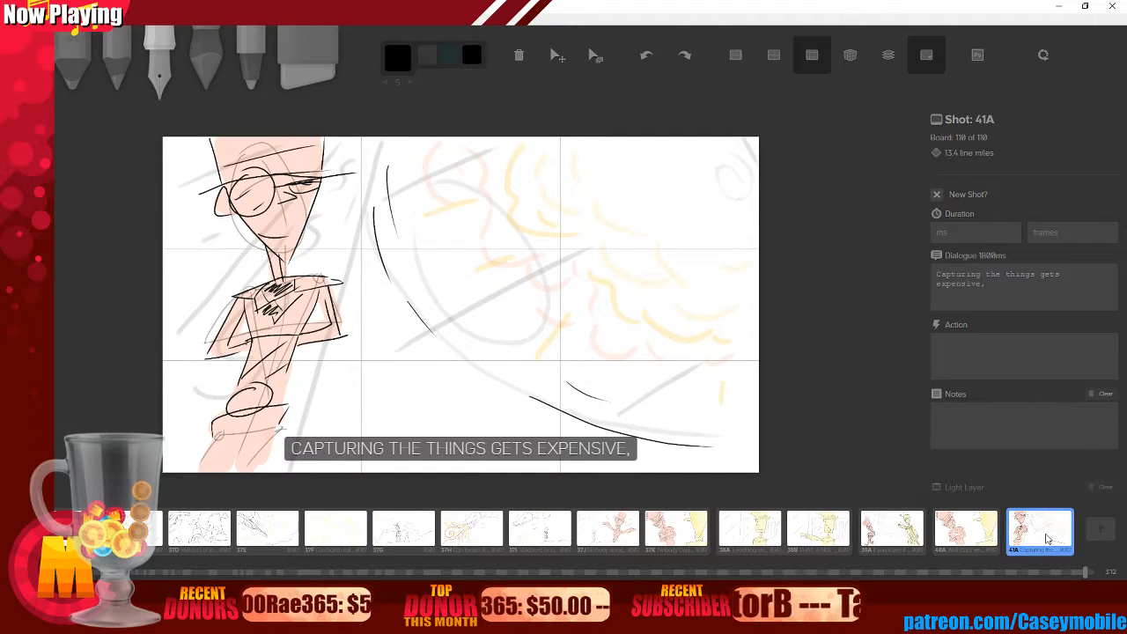
key(d)
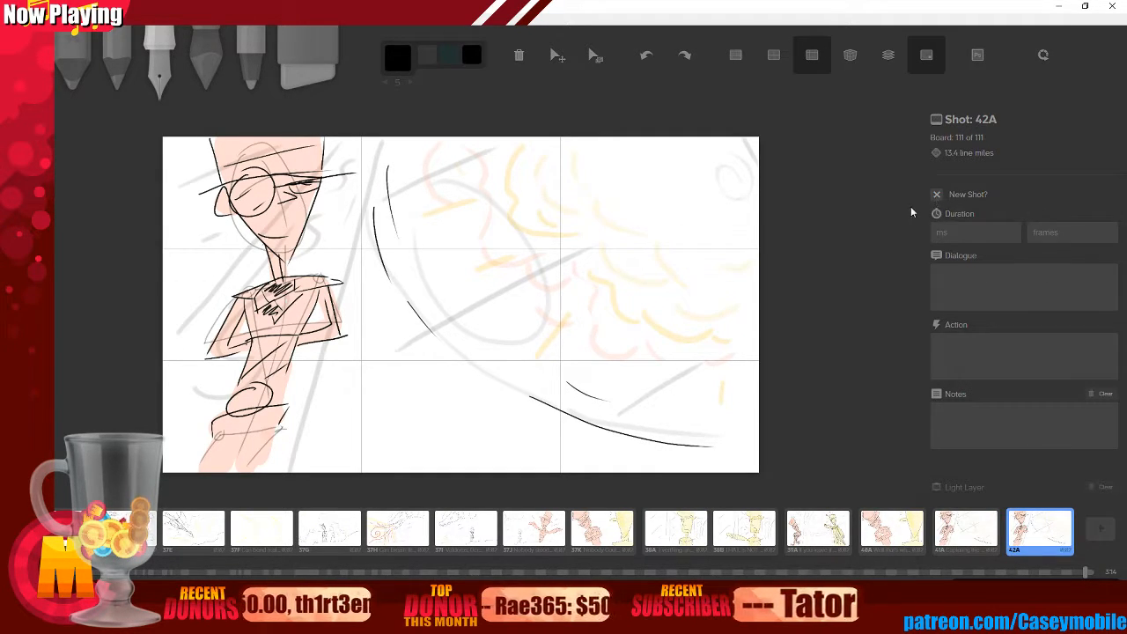
click(936, 193)
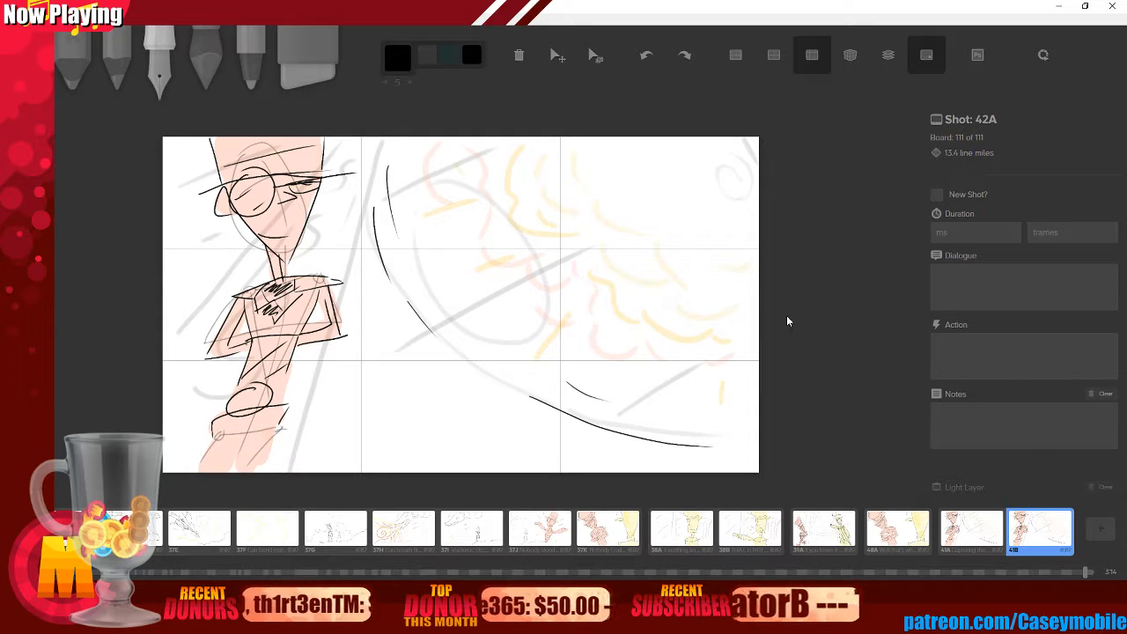
key(BackSpace)
key(BackSpace)
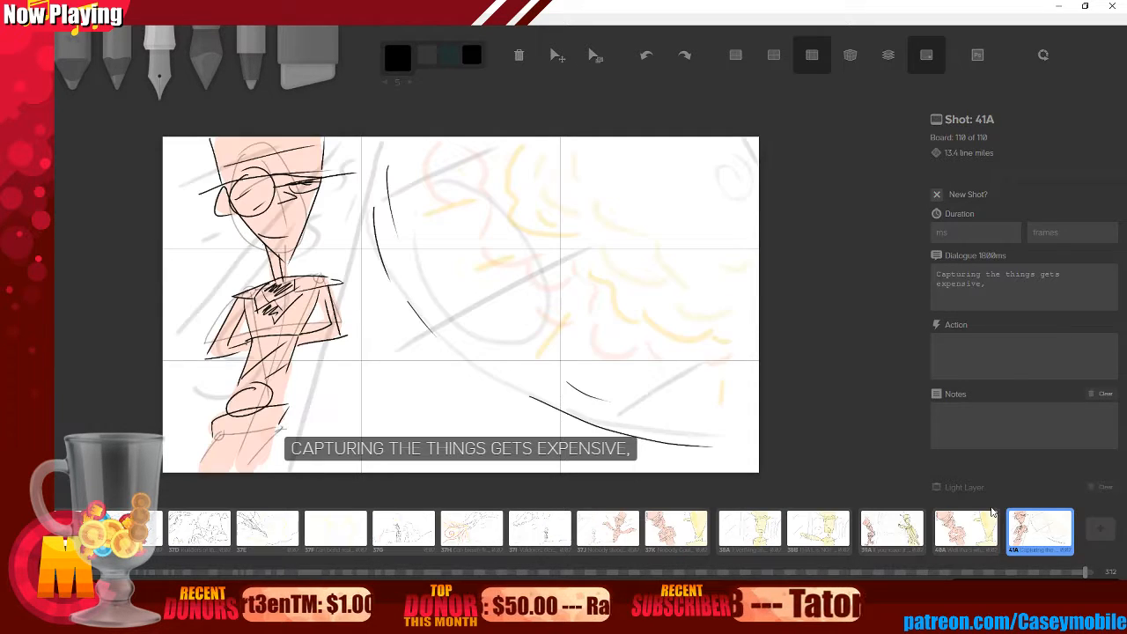
- Switch to Adobe Audition, play the next stretch of the tea scene dialogue, stop playback and return to the storyboard
click(333, 591)
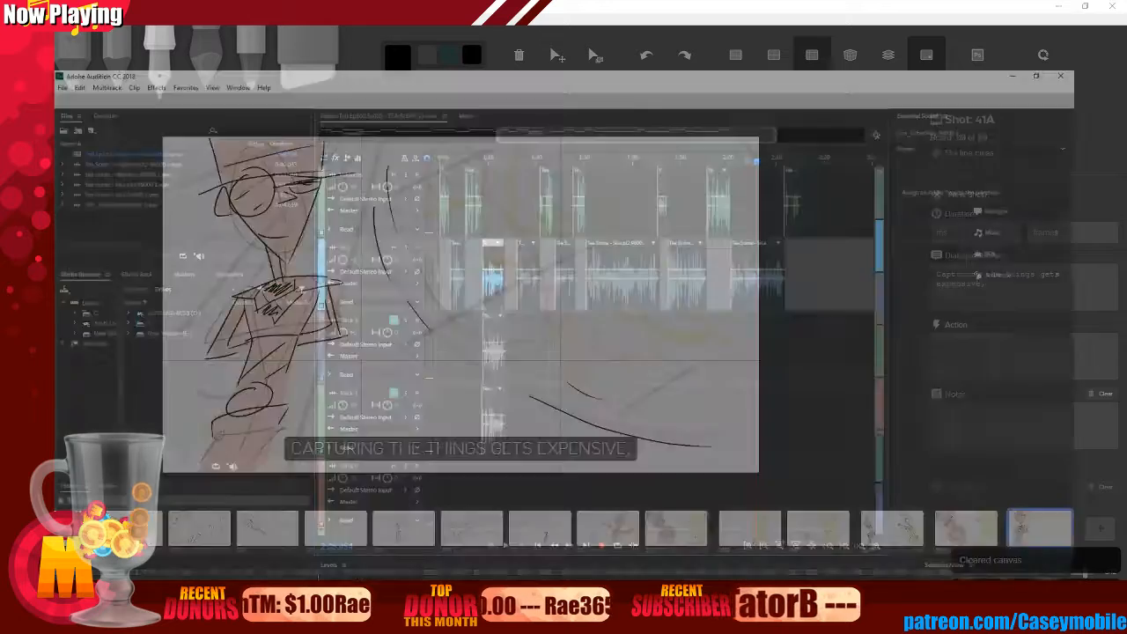
click(498, 525)
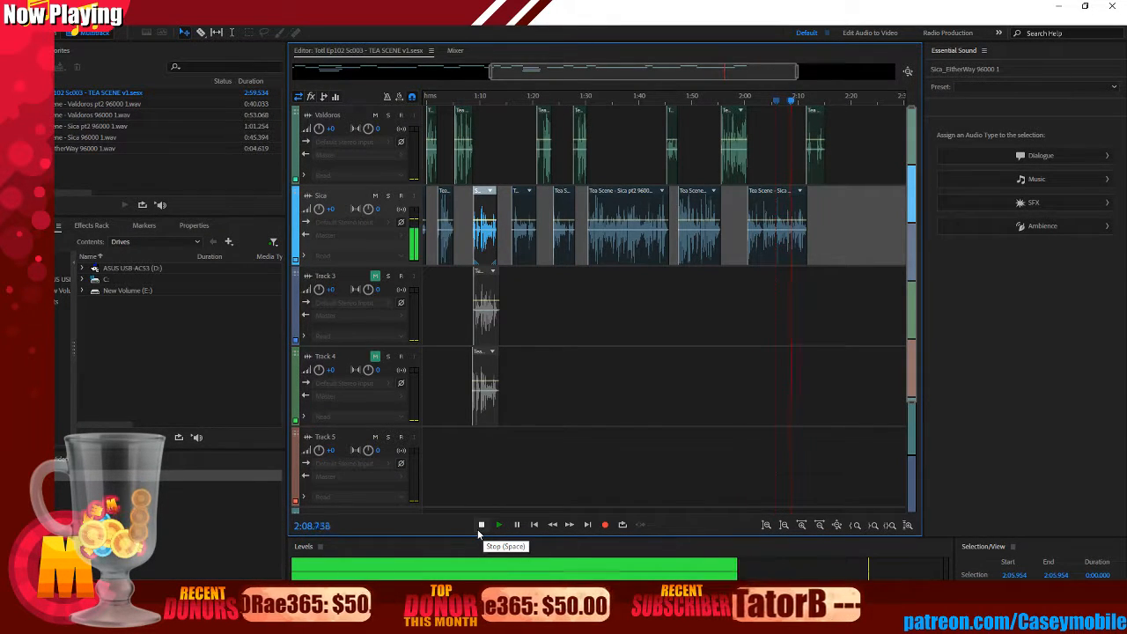
click(480, 528)
click(1059, 7)
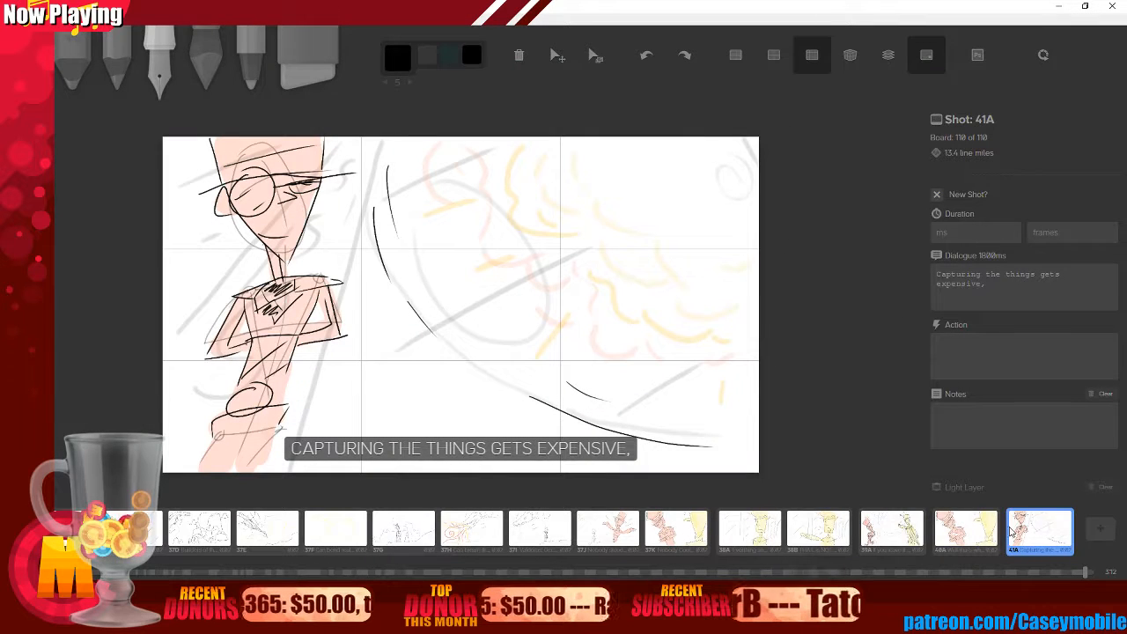
- Extend the dialogue of shot 41A with "I'm sure with your draconic knowledge-"
click(1048, 293)
text(I')
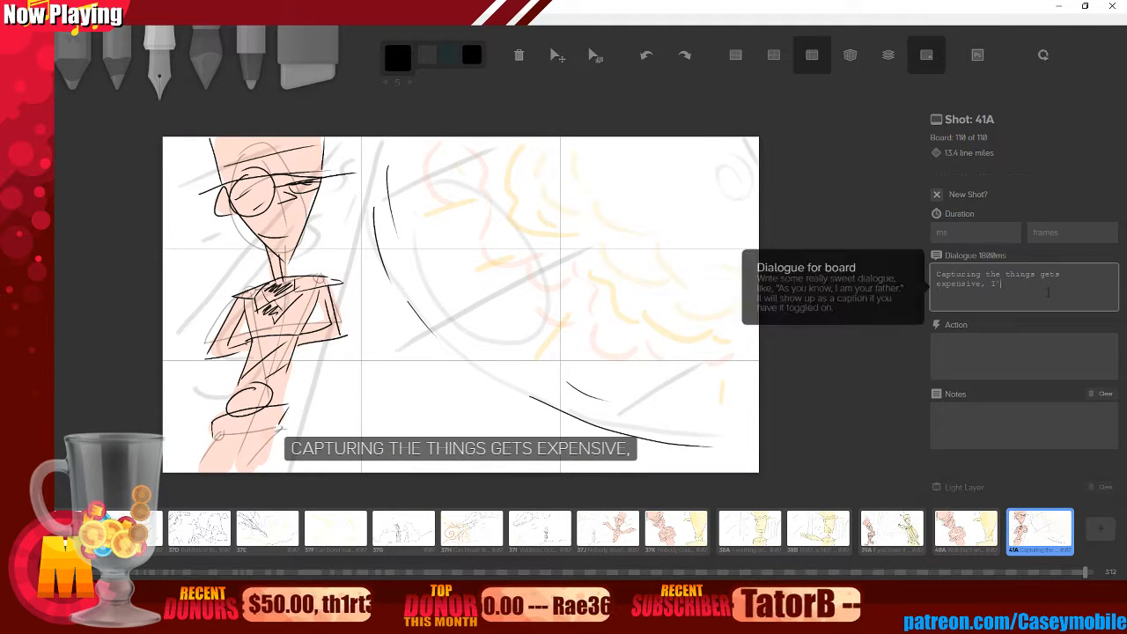
text(m sure with your drac)
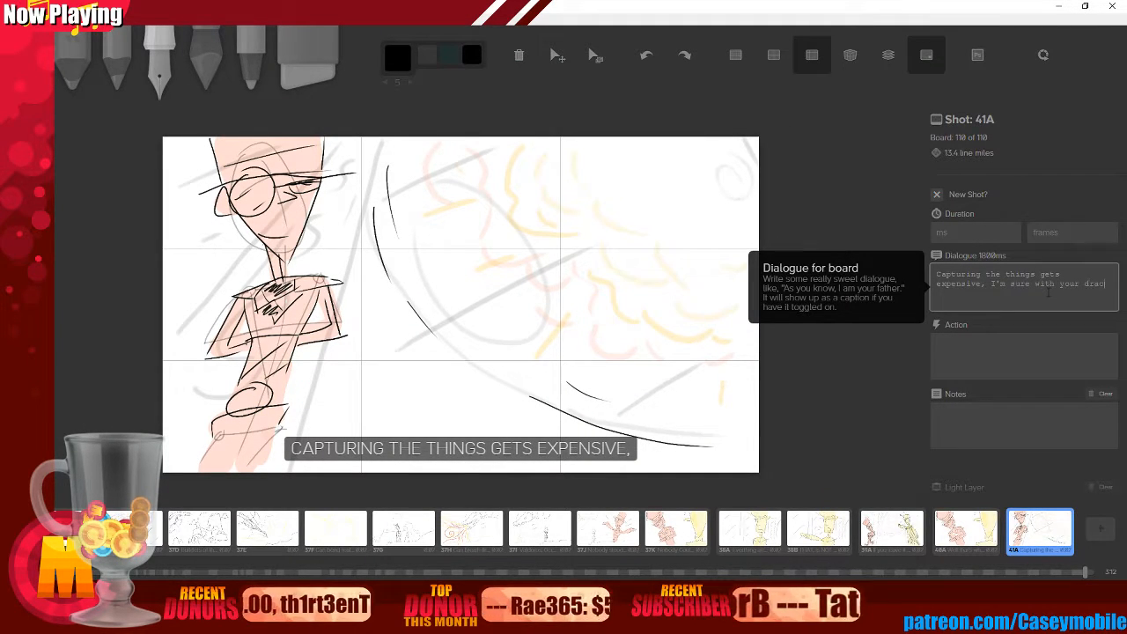
text(onic knowledge)
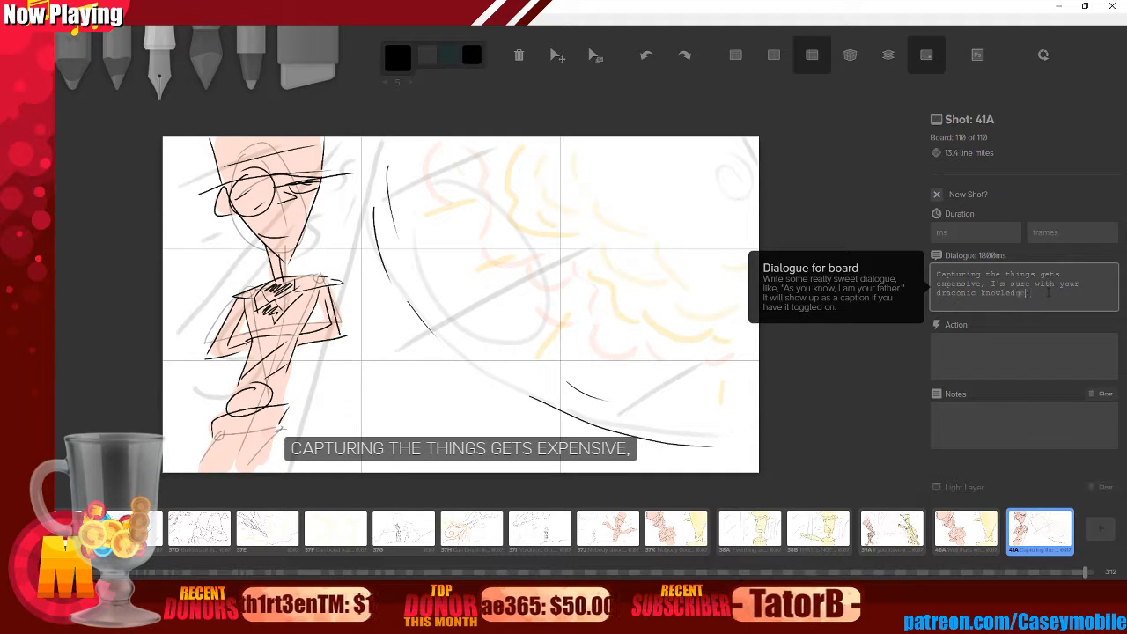
key(BackSpace)
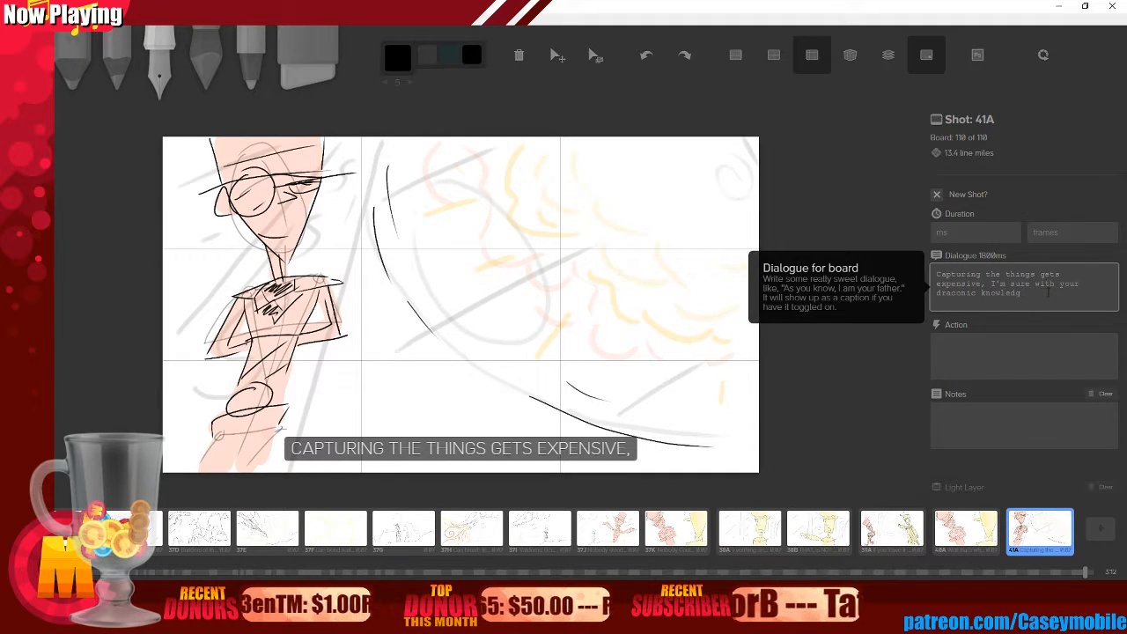
text(e-)
click(887, 435)
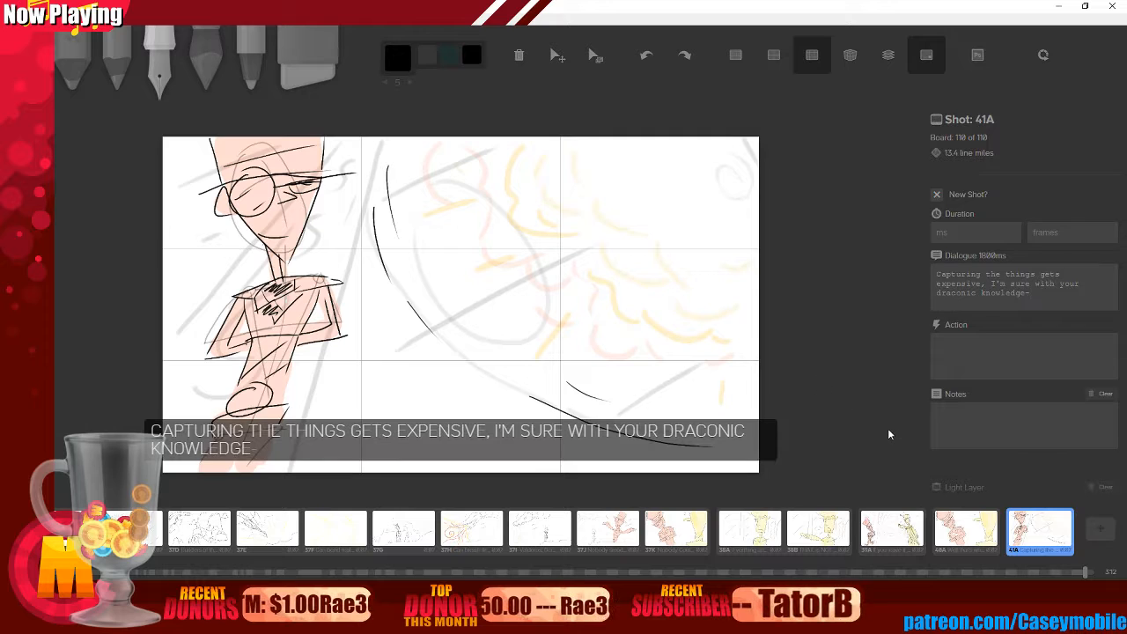
- Add a blank board marked as a new shot after 41A, and duplicate shot 38A, moving the copy to the storyboard's end
click(1100, 530)
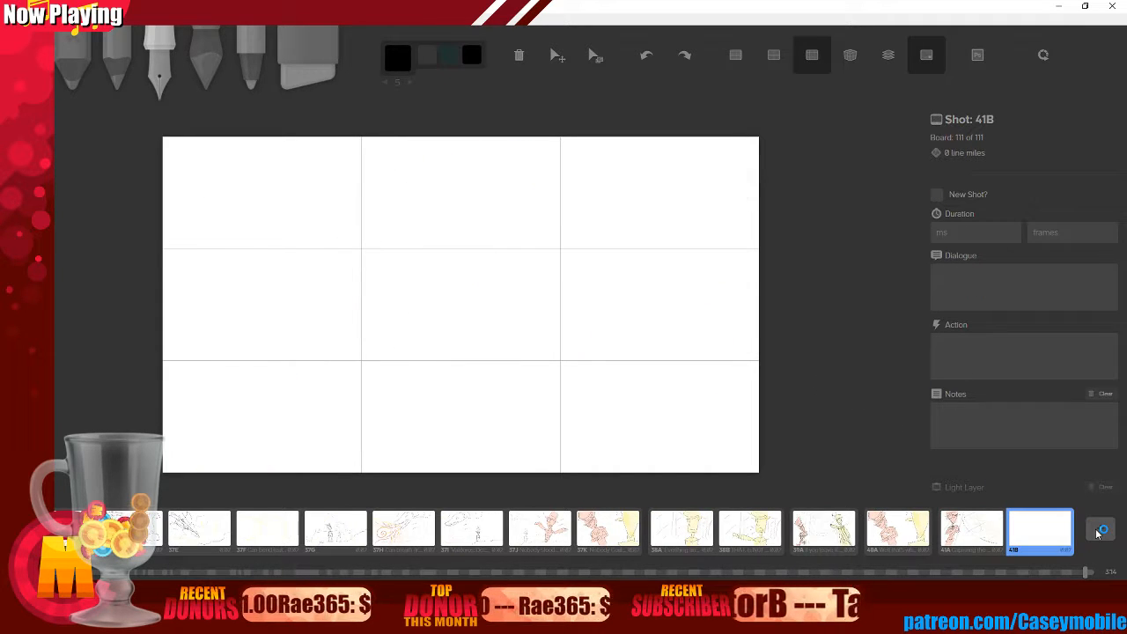
click(936, 194)
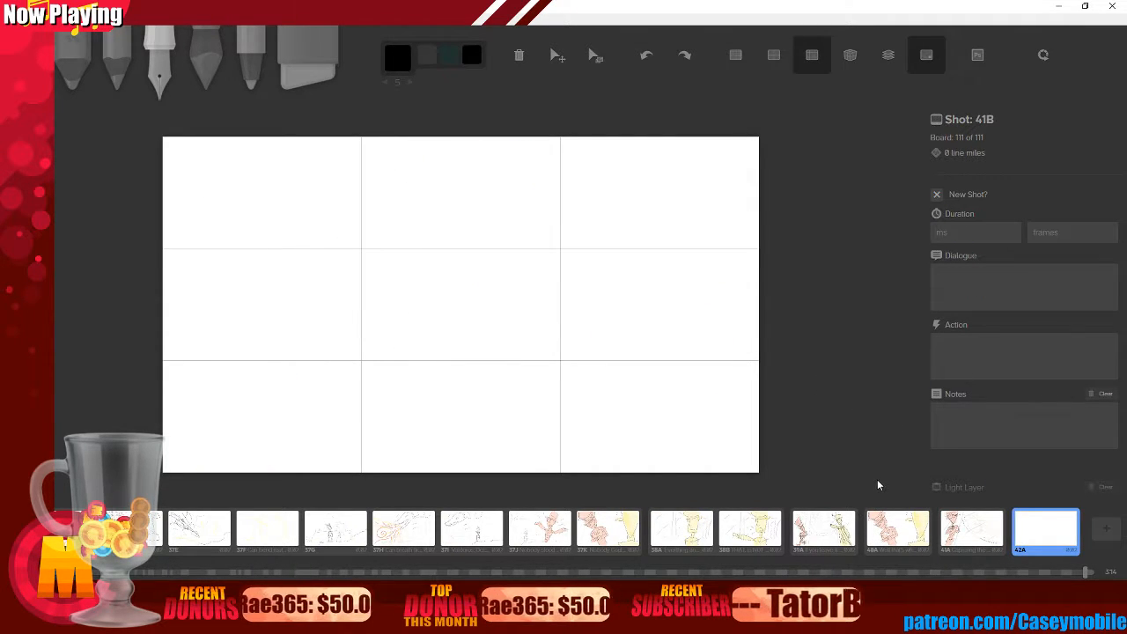
click(710, 533)
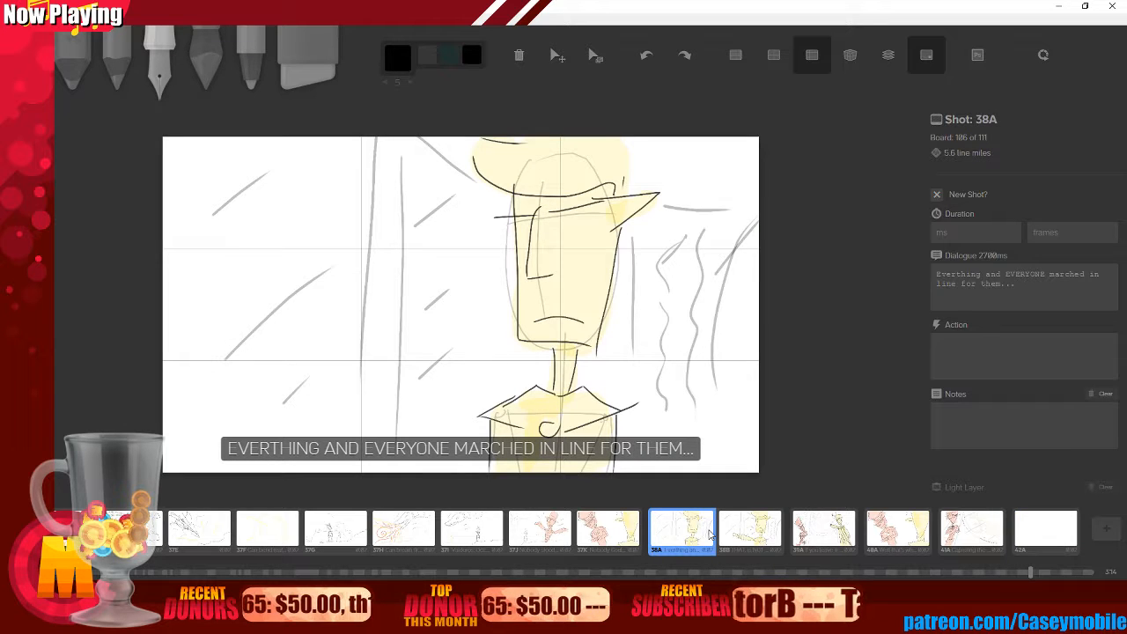
mouse_move(710, 534)
click(669, 378)
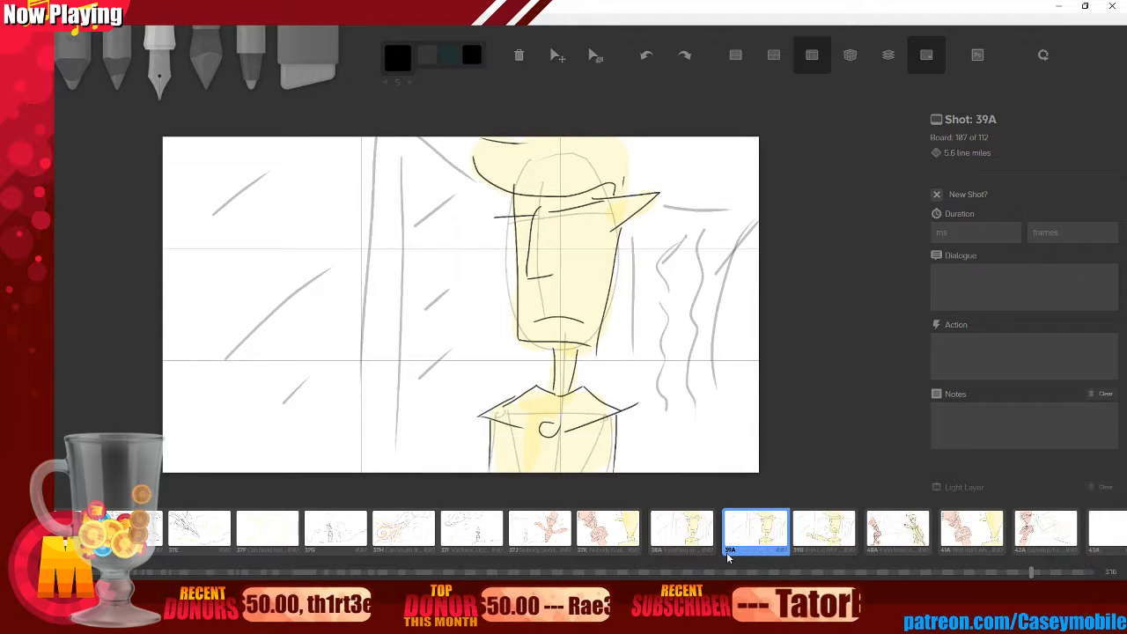
key(alt+Right)
key(alt+Right)
key(alt+Right)
key(alt+Right)
key(alt+Right)
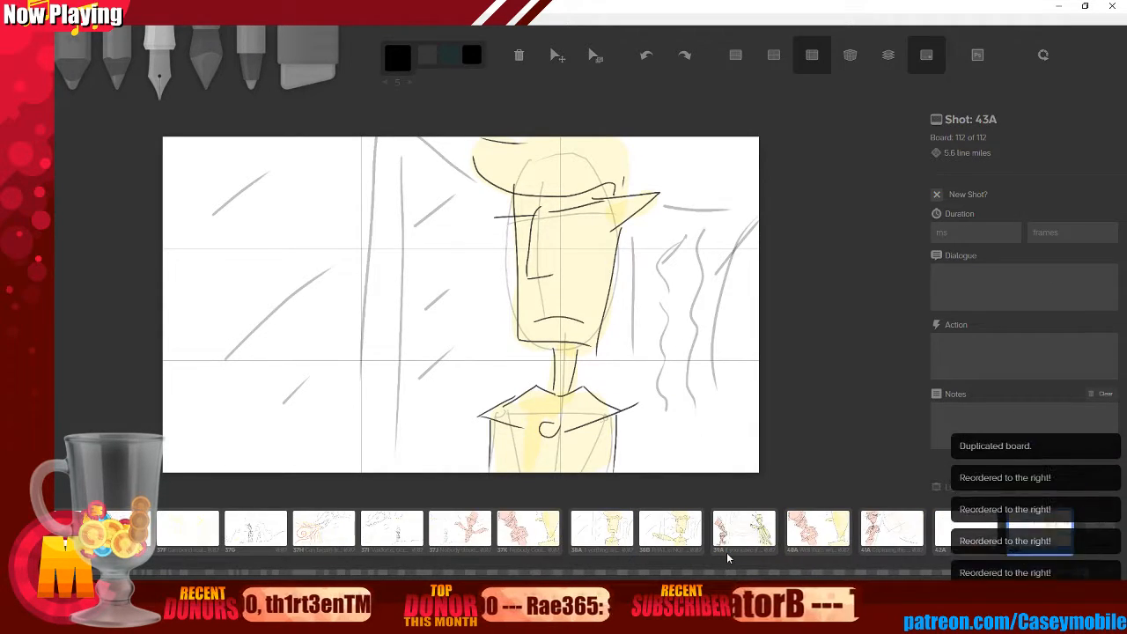
- Enter the dialogue "-You could help us poor, little humans?" for the duplicated close-up at the end of the storyboard
click(963, 267)
text(-Yo)
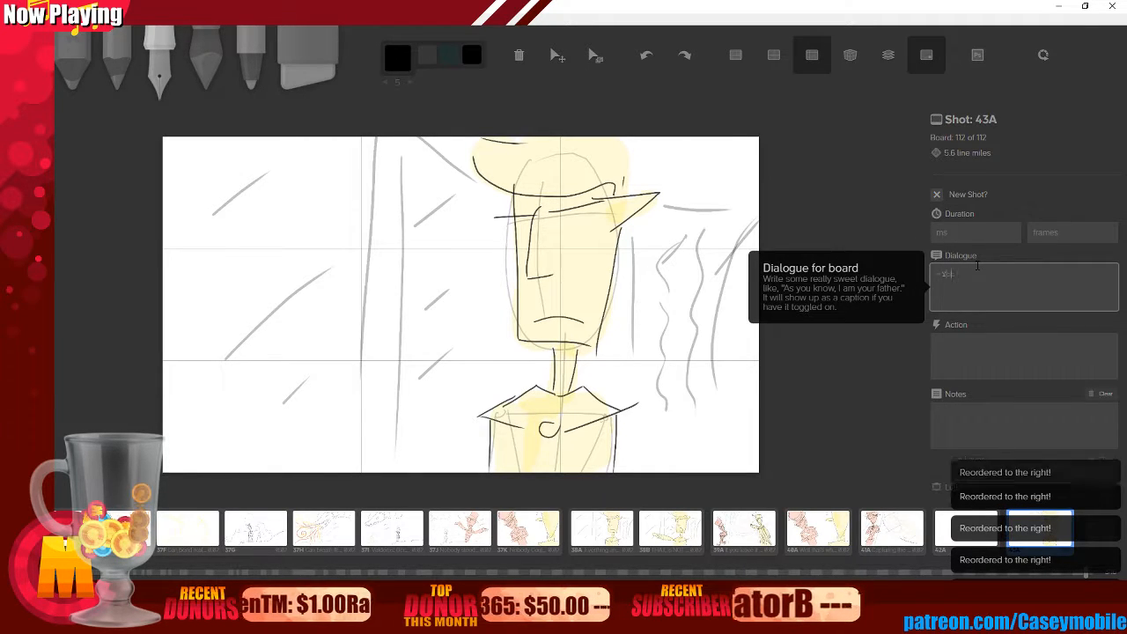
text(u could help us po)
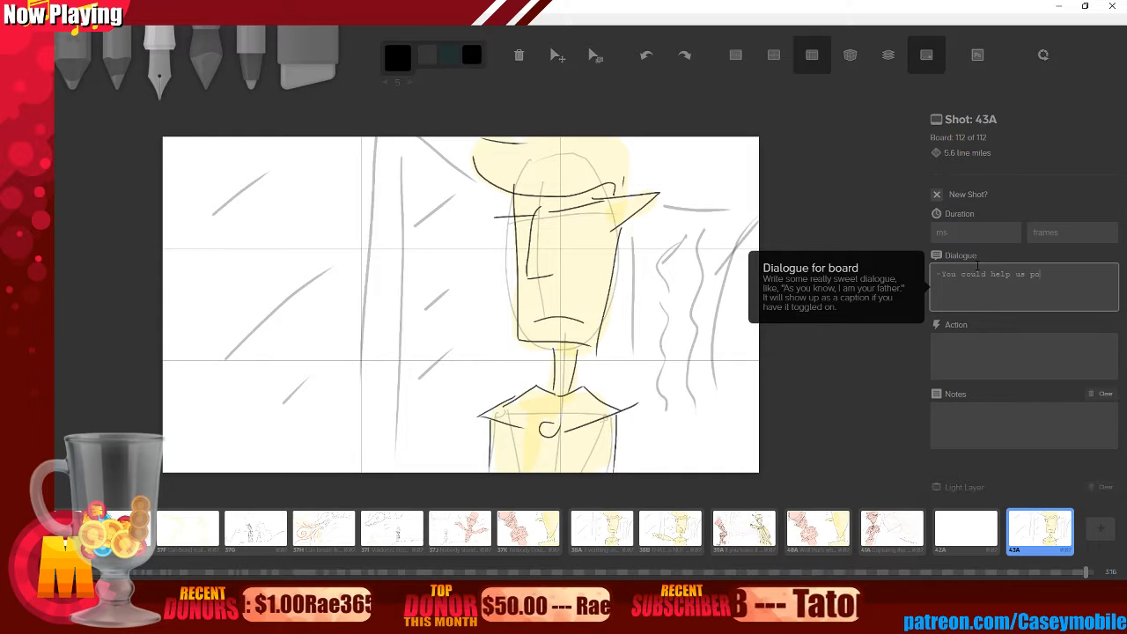
text(or, little hum)
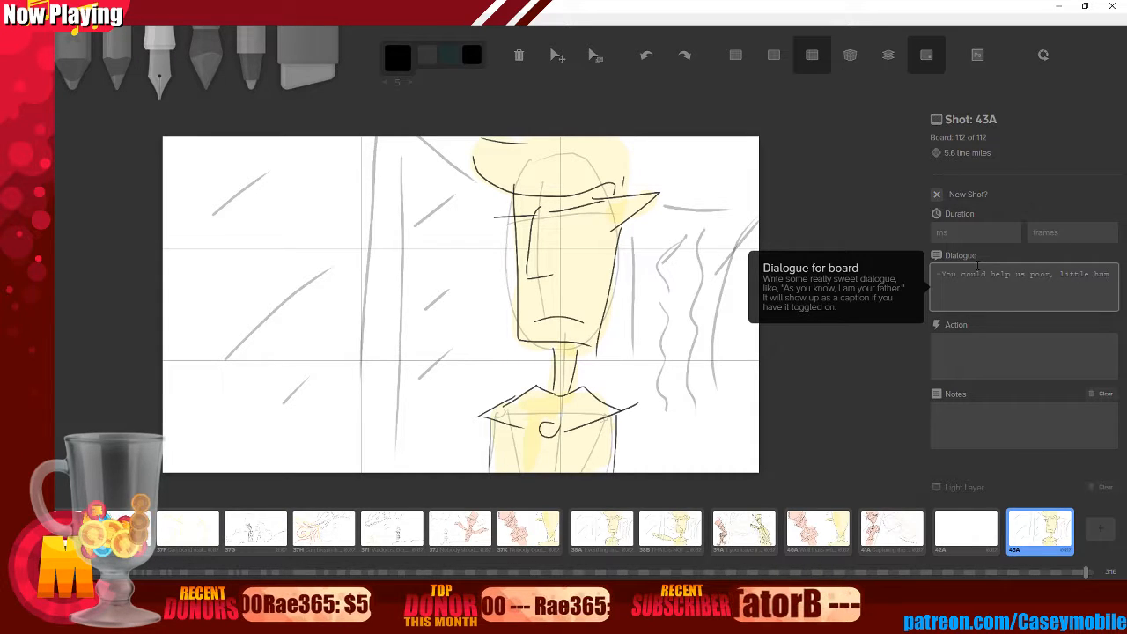
text(ans?)
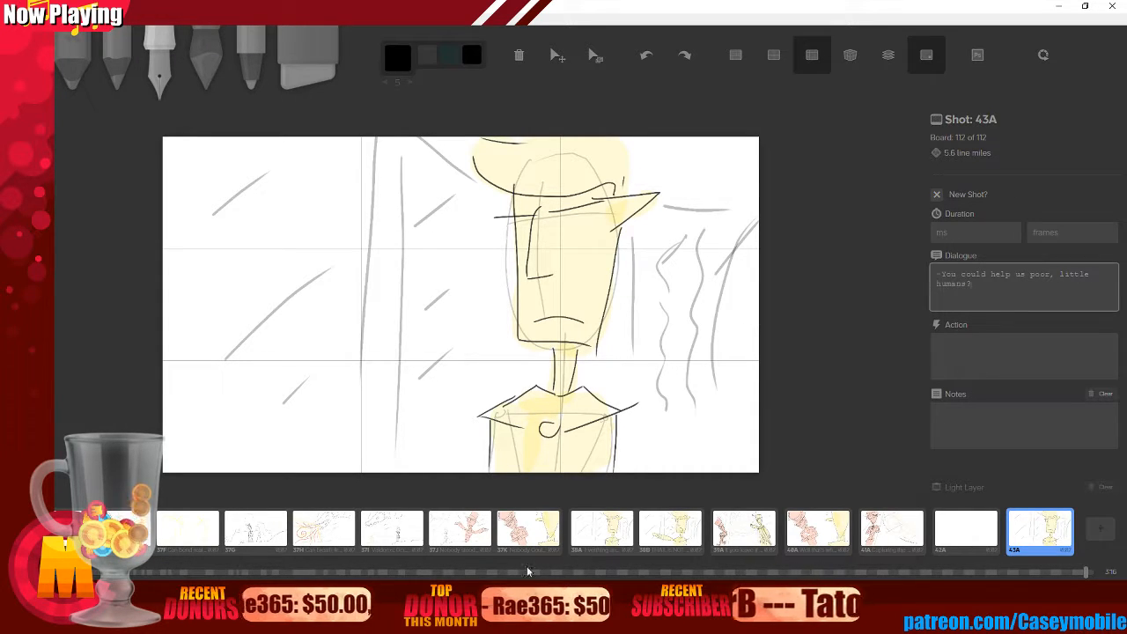
- Delete the blank board 42A and select the duplicated close-up that follows it
click(974, 531)
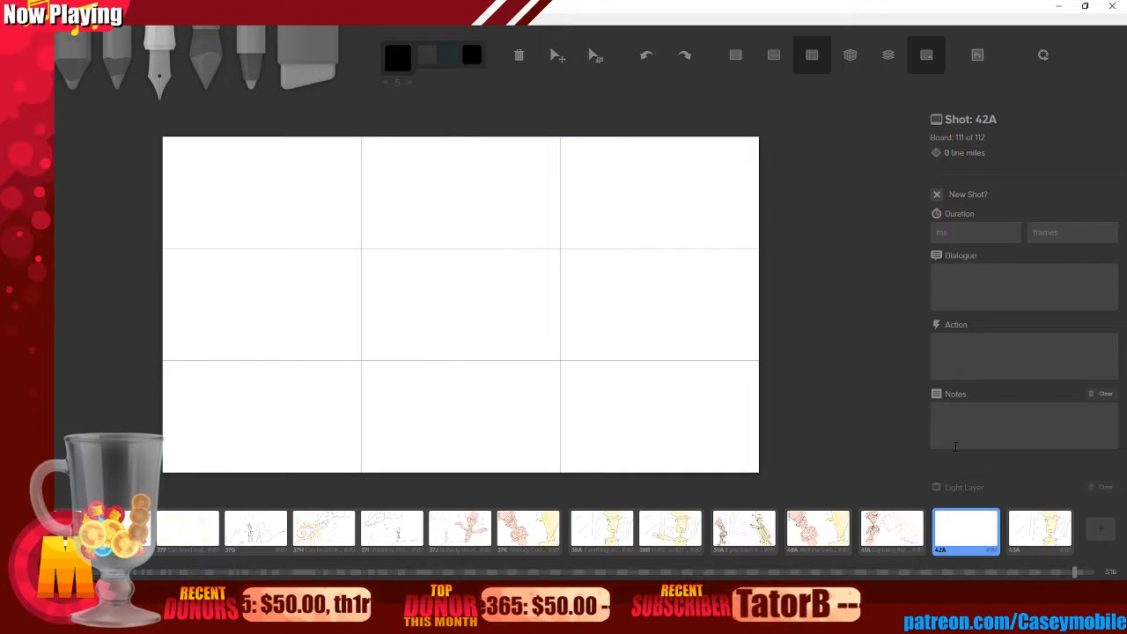
key(ctrl+BackSpace)
click(1035, 526)
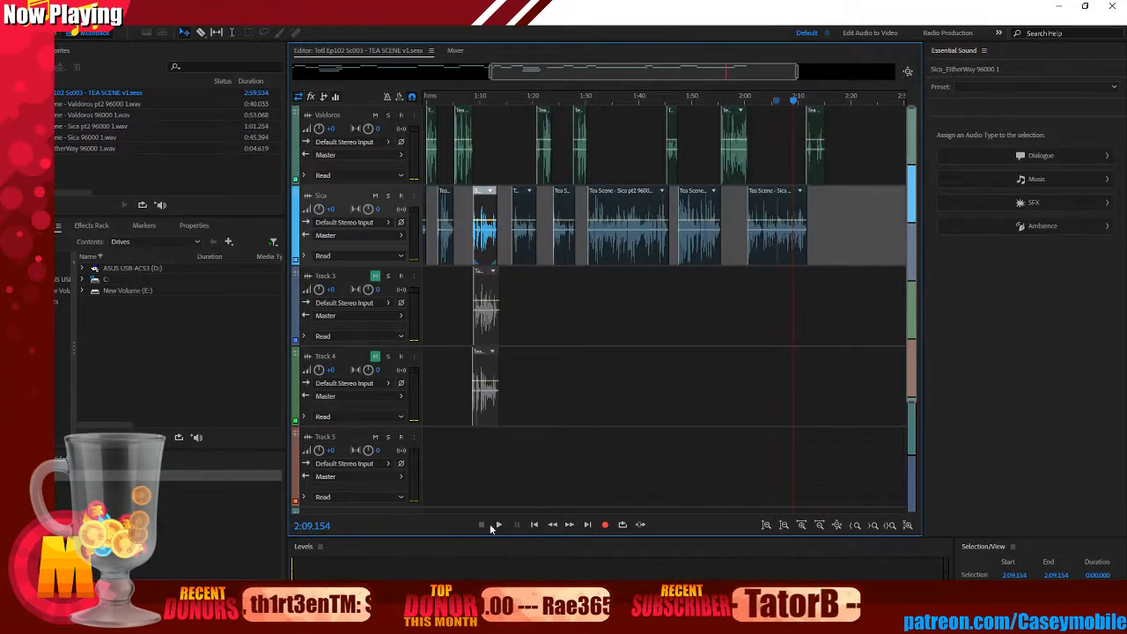
- Play the next part of the tea scene recording to check the line's wording, and stop playback
click(498, 525)
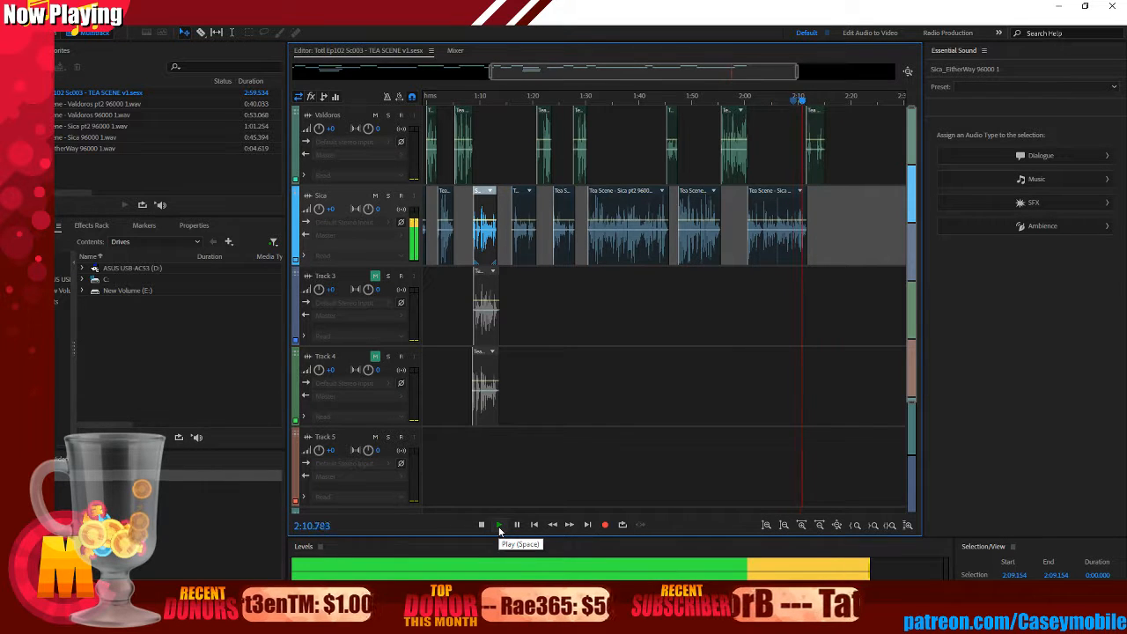
click(499, 529)
click(483, 526)
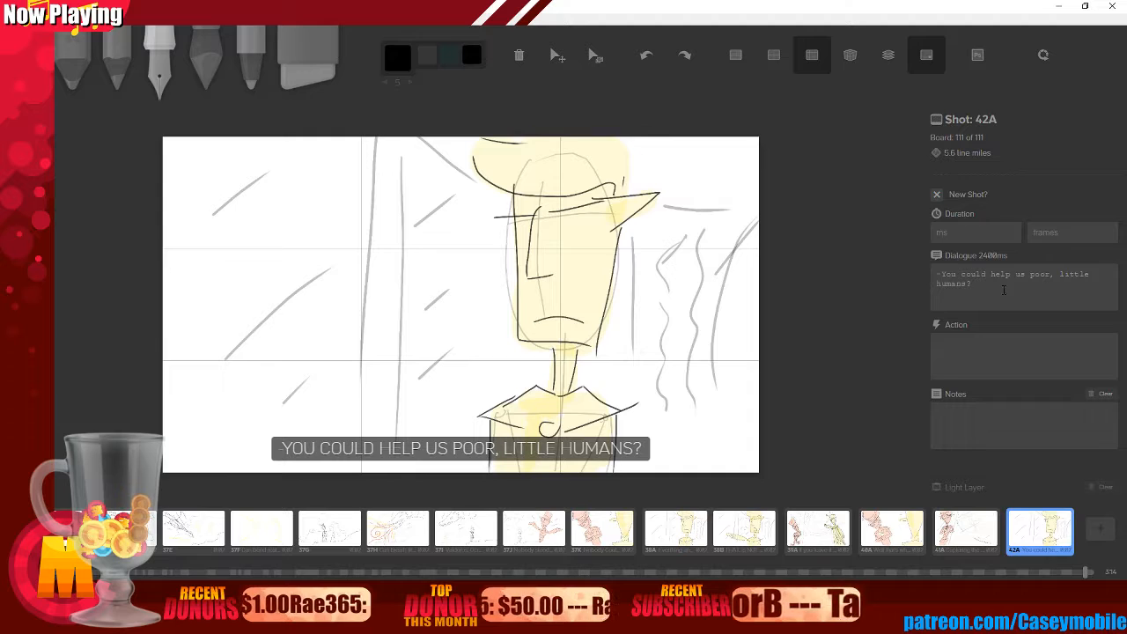
- Remove the word "little" and its comma so that shot 42A's dialogue reads "-You could help us poor humans?"
drag(1056, 275, 1088, 277)
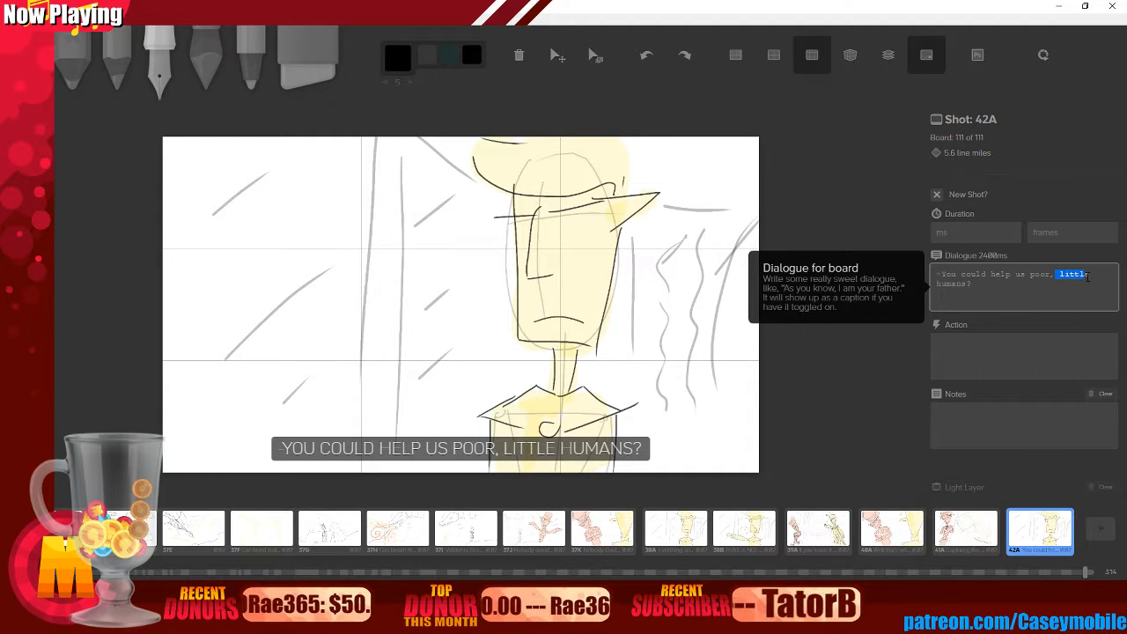
key(BackSpace)
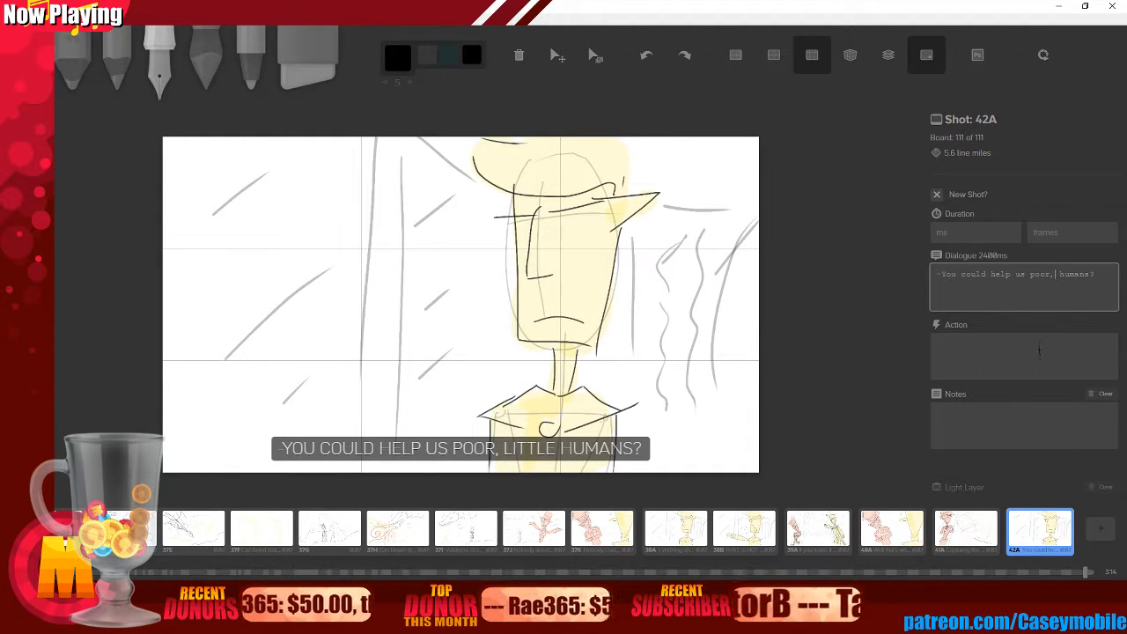
key(BackSpace)
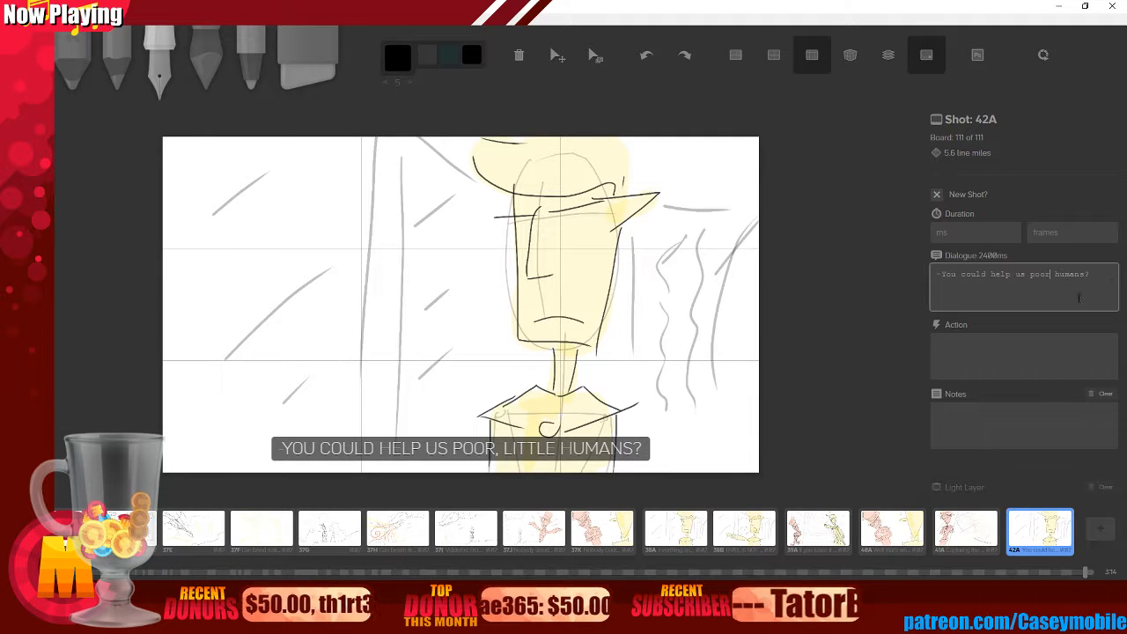
click(867, 394)
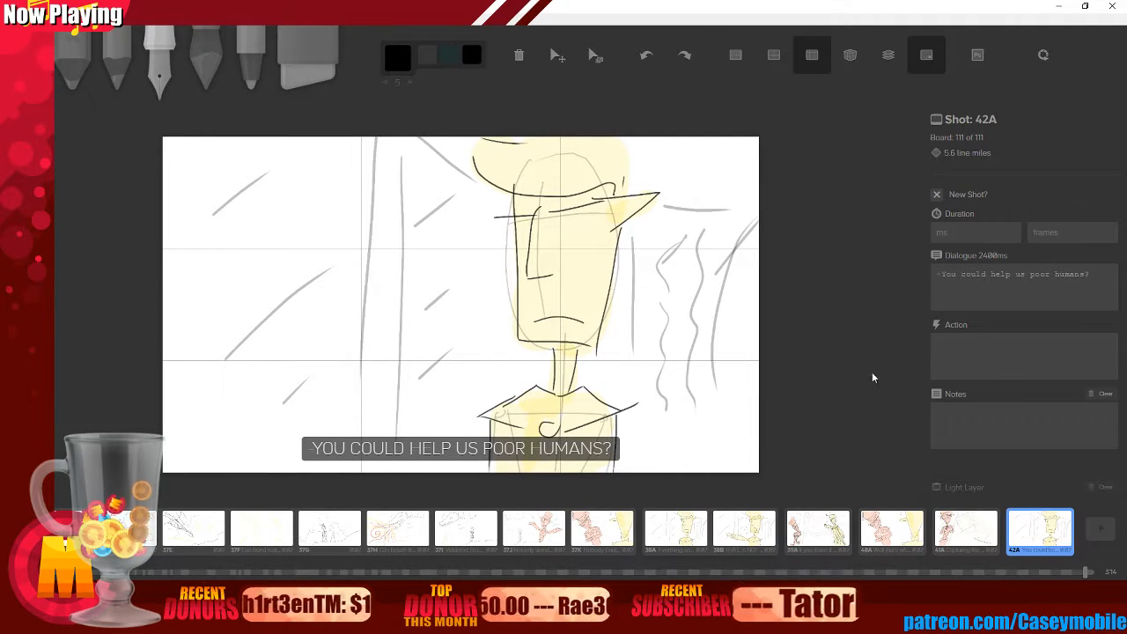
- Look at shot 38B for reference, and duplicate shot 42A at the end of the storyboard
click(728, 529)
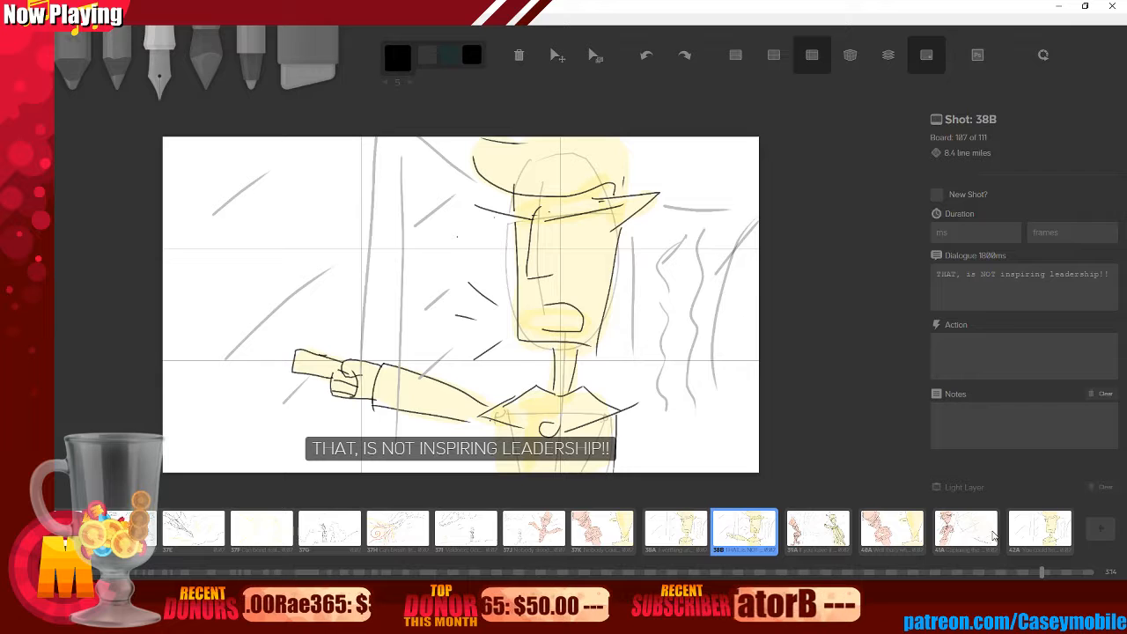
click(1039, 533)
click(1101, 532)
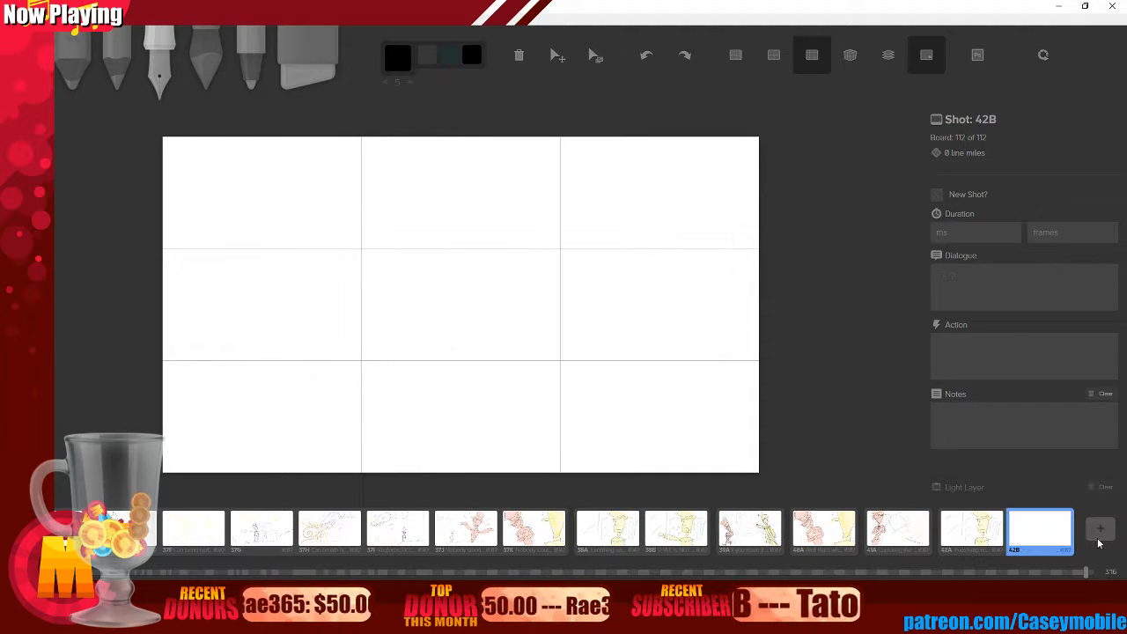
key(ctrl+z)
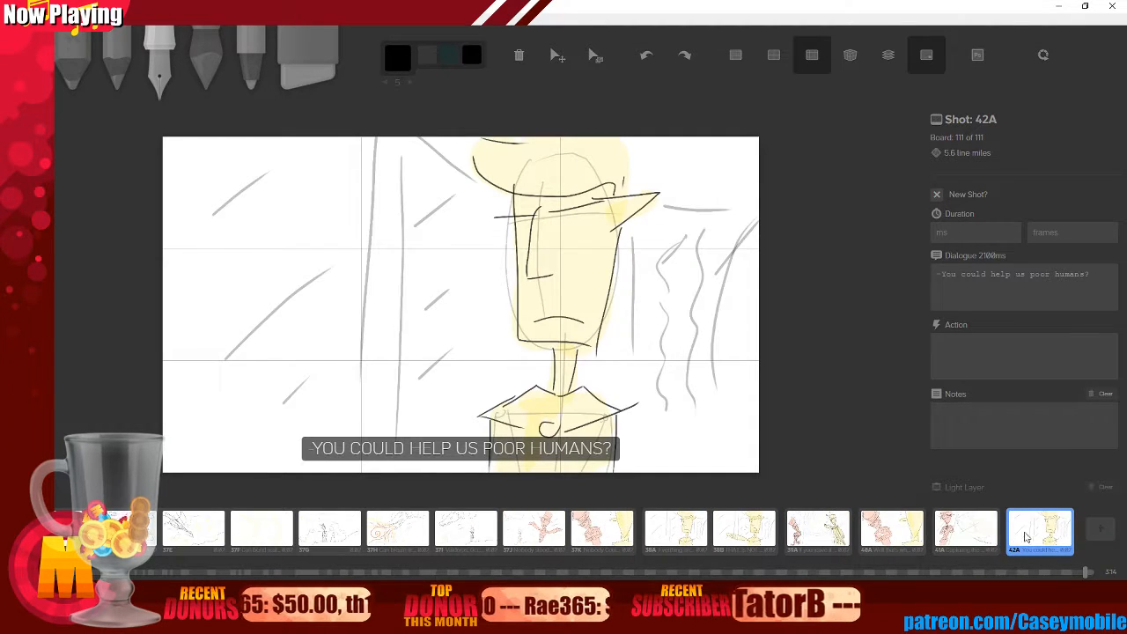
key(ctrl+d)
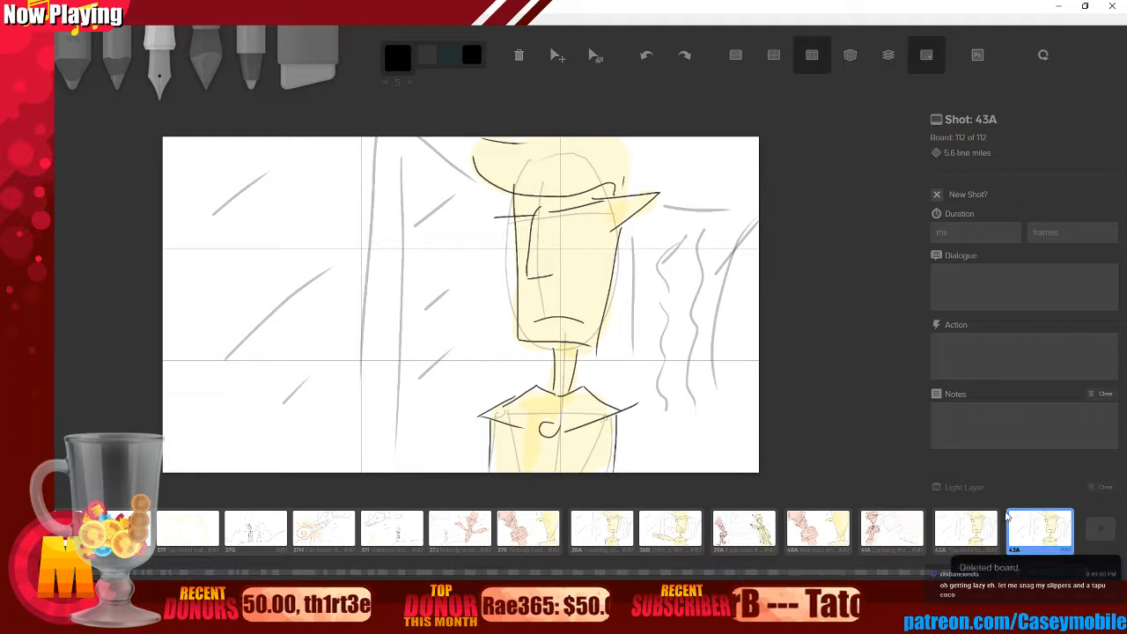
- Turn off the new-shot setting for the duplicated board, and erase the figure's eyebrows, right eye detail and mouth
click(939, 196)
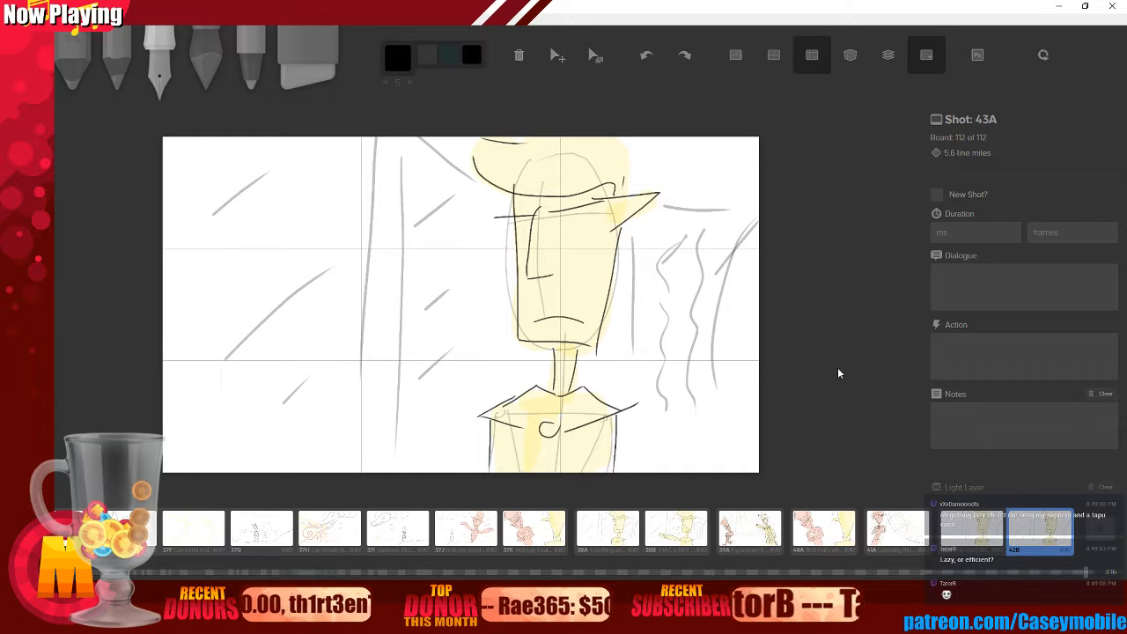
key(7)
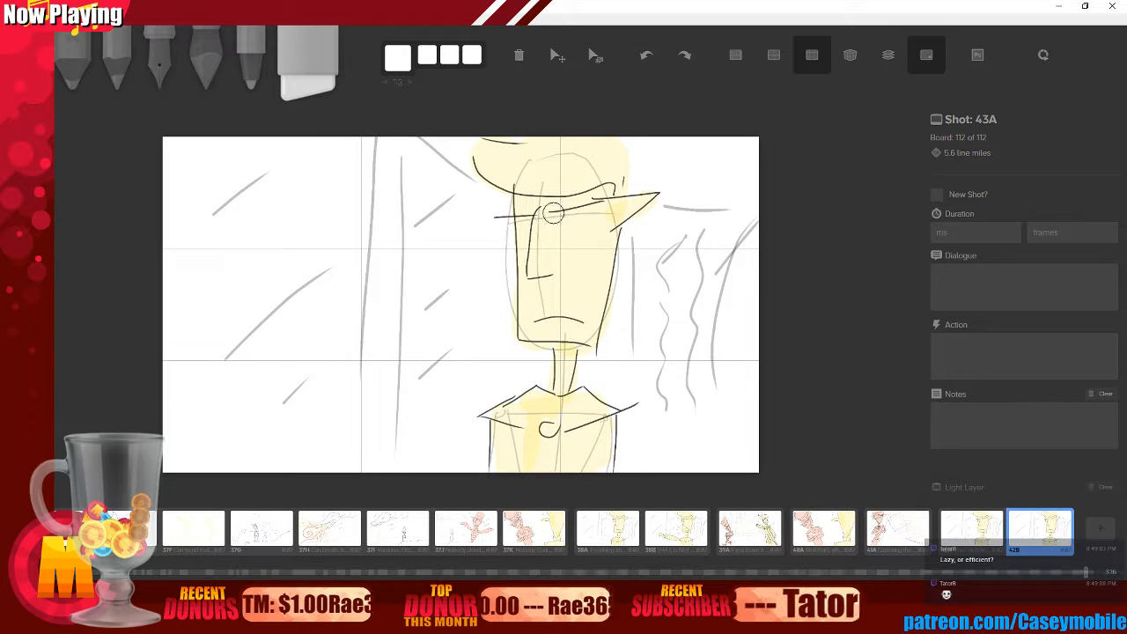
mouse_move(546, 210)
mouse_down()
mouse_move(620, 199)
mouse_move(612, 225)
mouse_move(599, 212)
mouse_up()
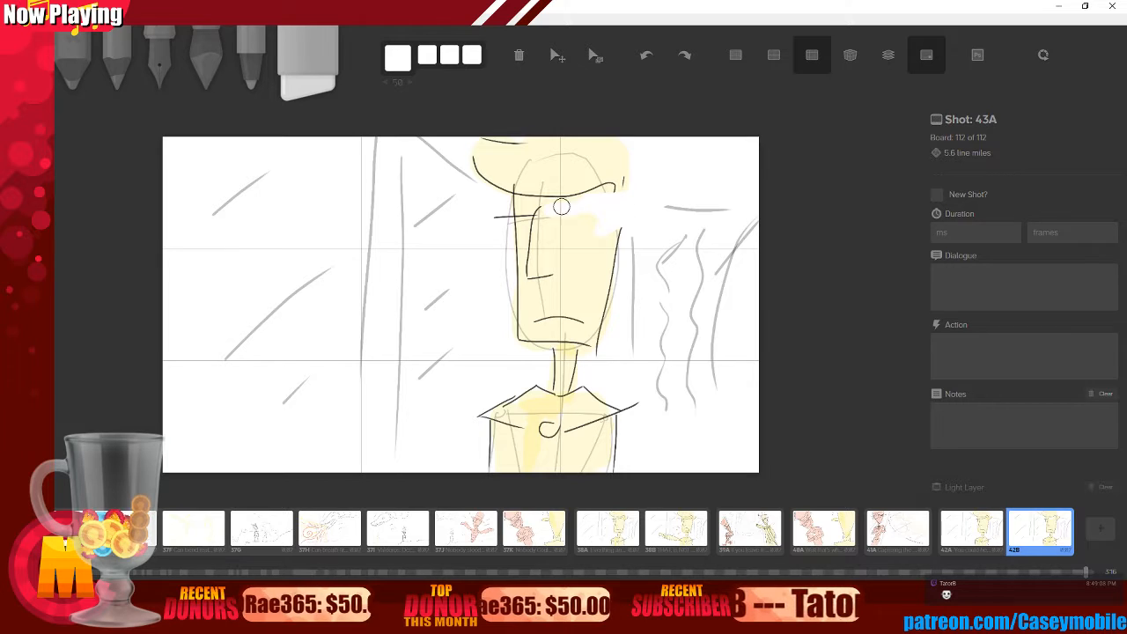
mouse_move(485, 217)
mouse_down()
mouse_move(519, 215)
mouse_move(501, 217)
mouse_up()
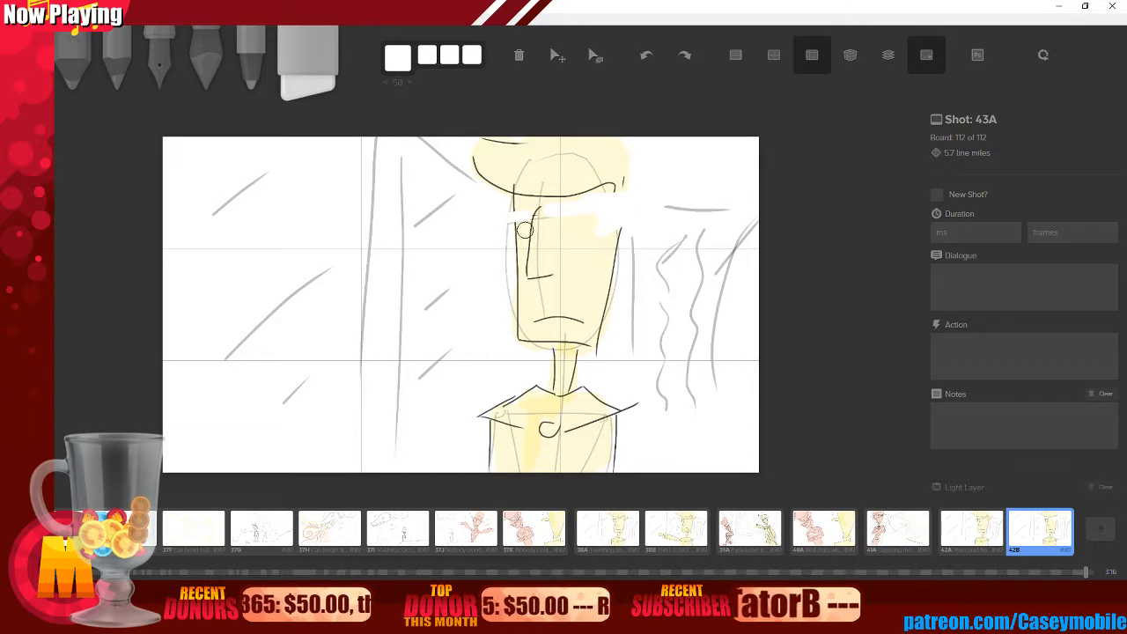
drag(543, 318, 590, 324)
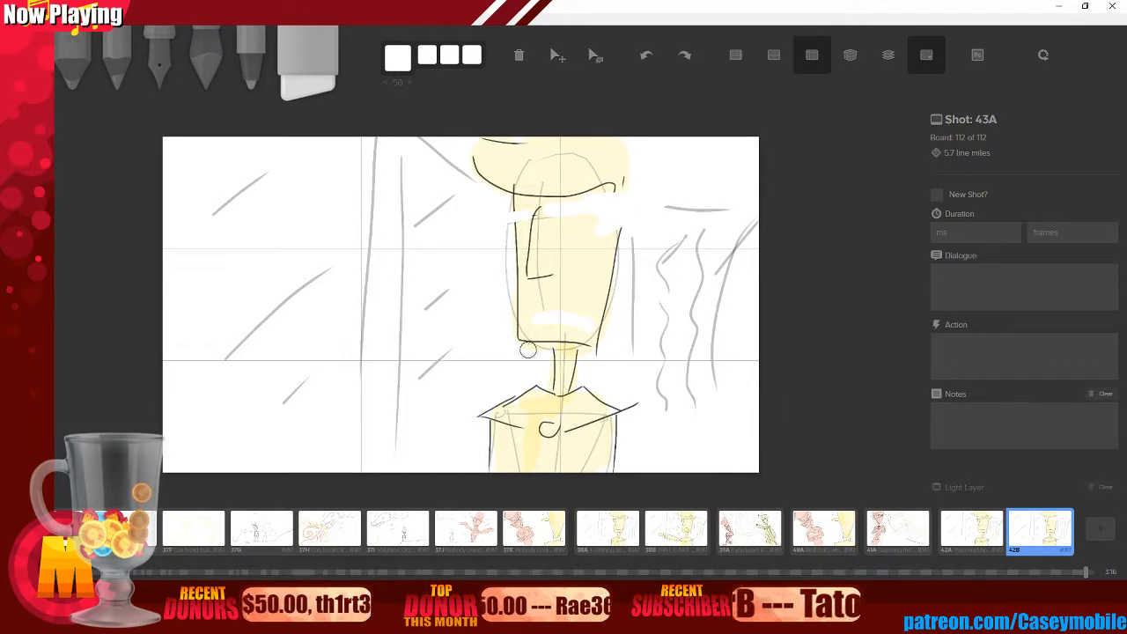
- Ink a slanted frown and flat, drooping eyelids on the figure, and add short motion ticks above both shoulders
key(3)
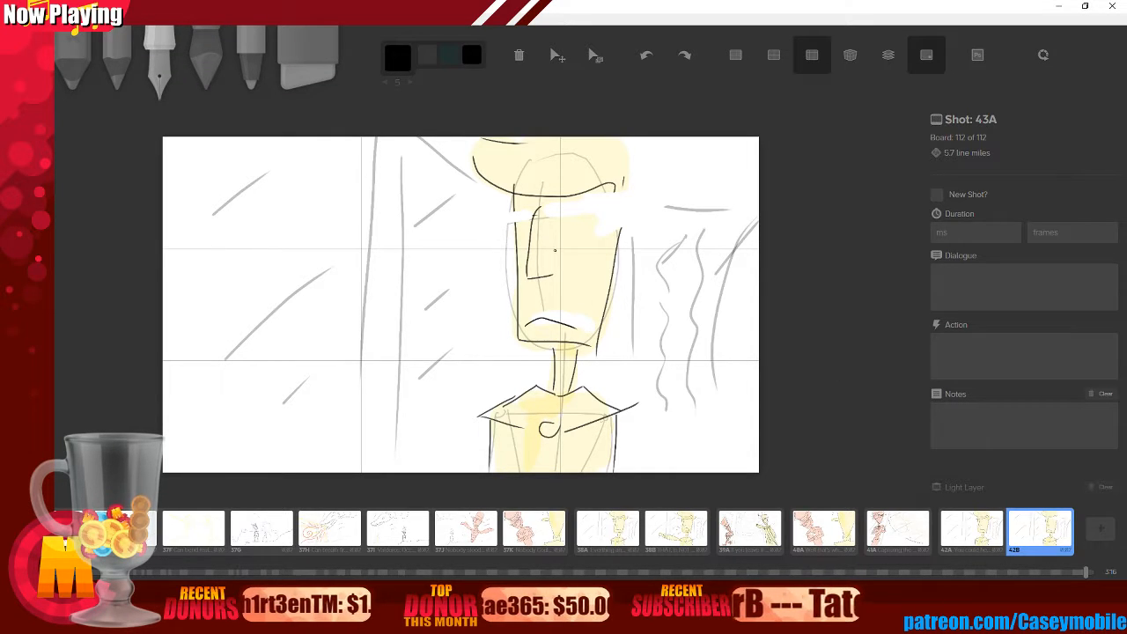
drag(558, 210, 657, 218)
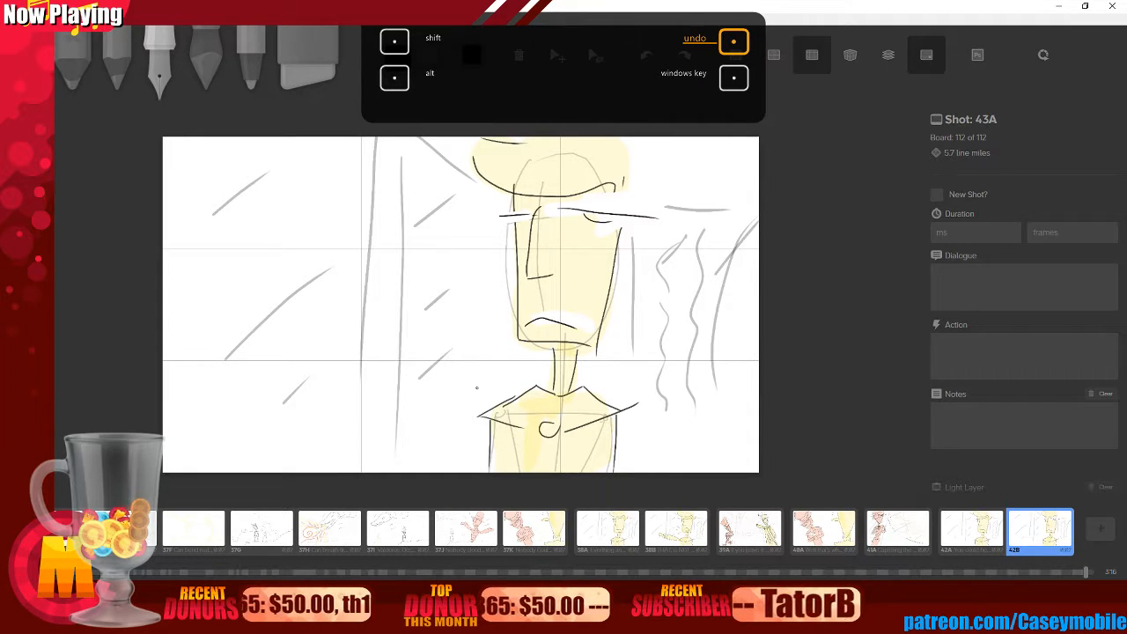
drag(471, 404, 660, 379)
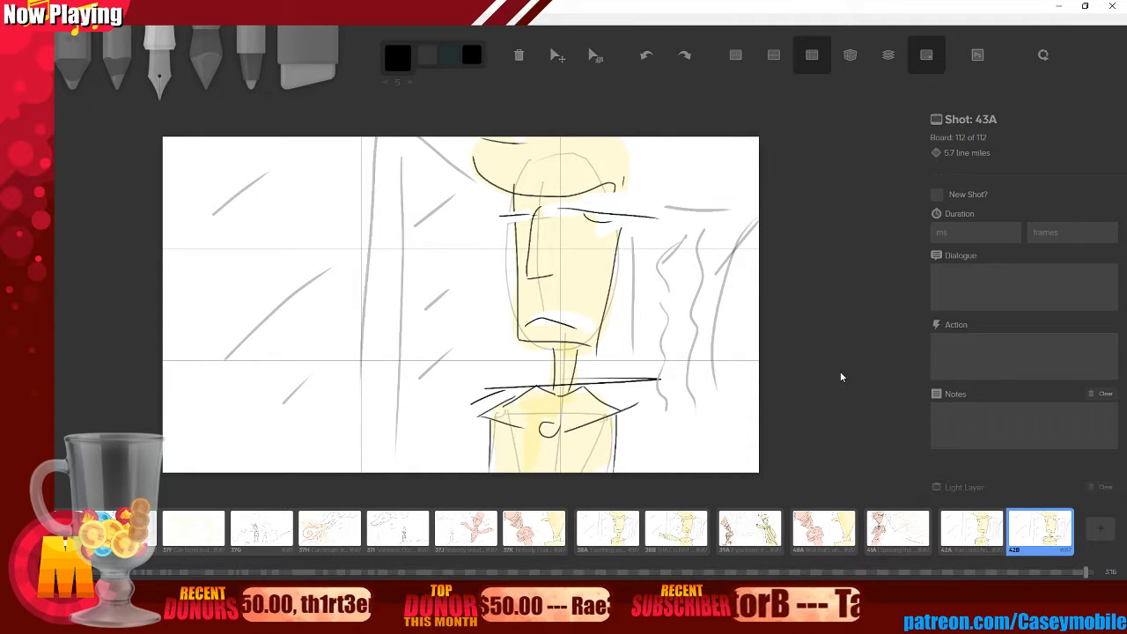
key(ctrl+z)
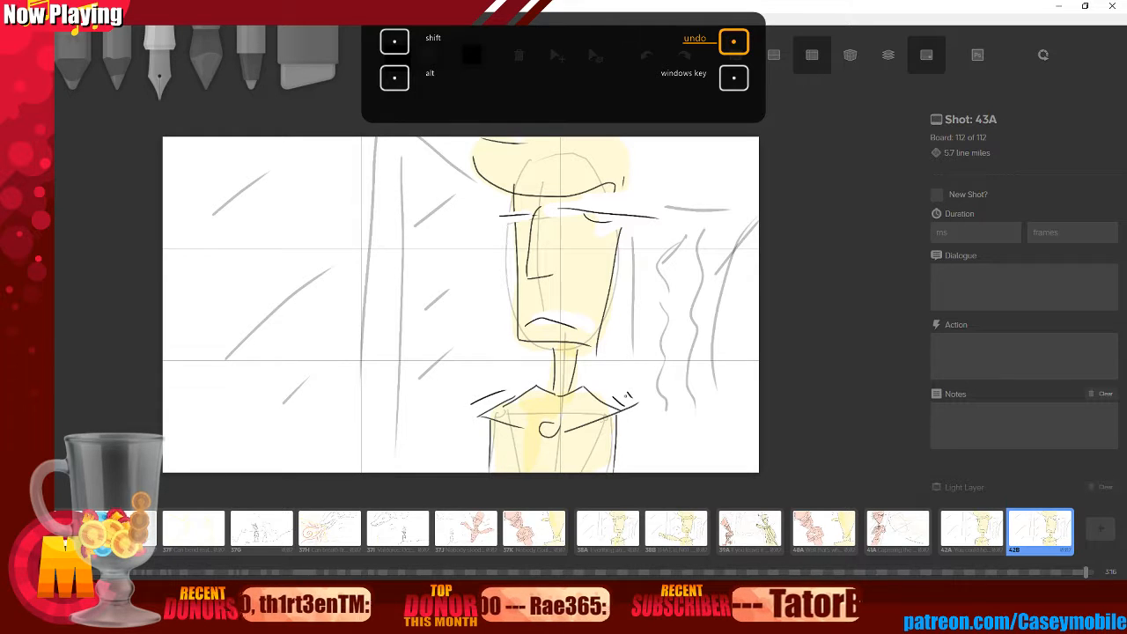
drag(627, 393, 633, 399)
drag(458, 396, 479, 385)
- Set the brush colour to Yellow and repaint the erased areas around the figure's eyes and mouth
key(4)
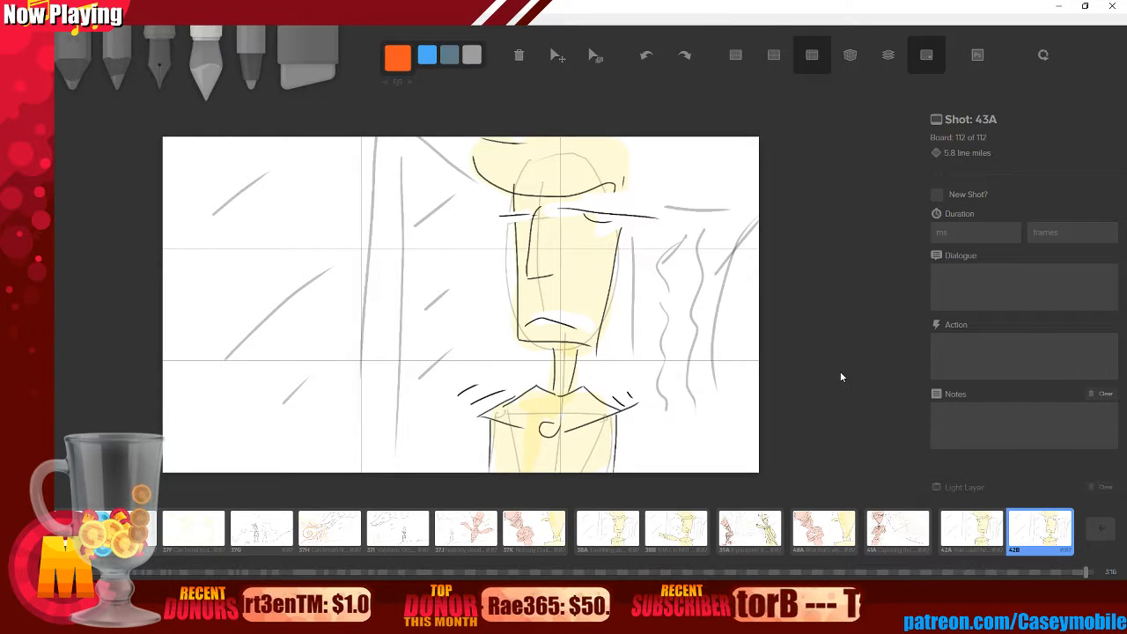
key(Left)
key(Left)
key(Left)
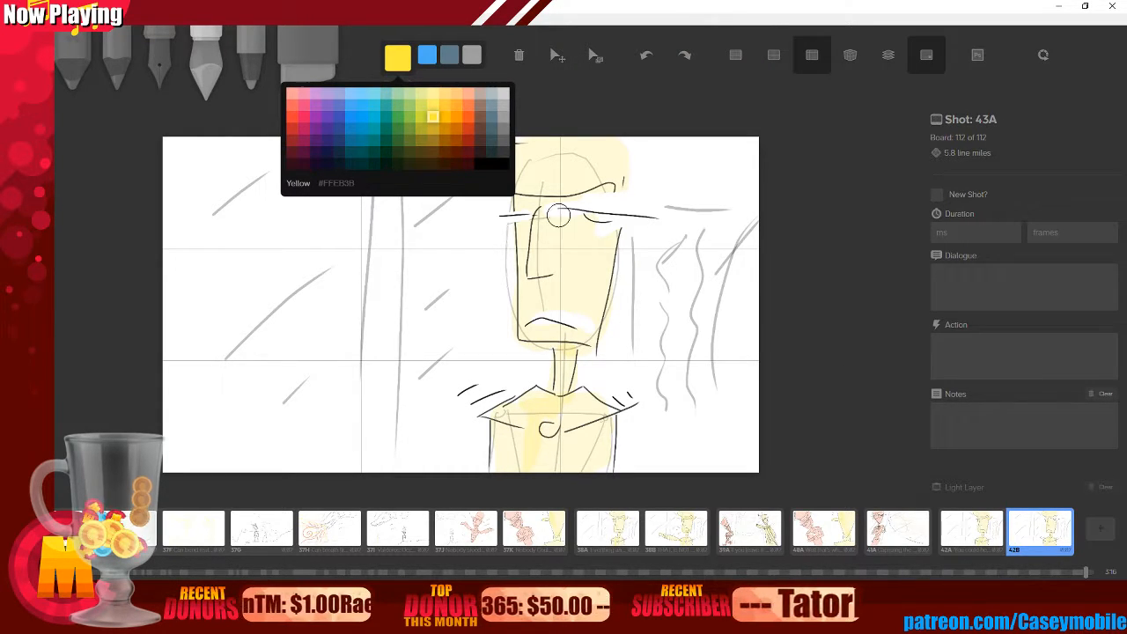
key(Return)
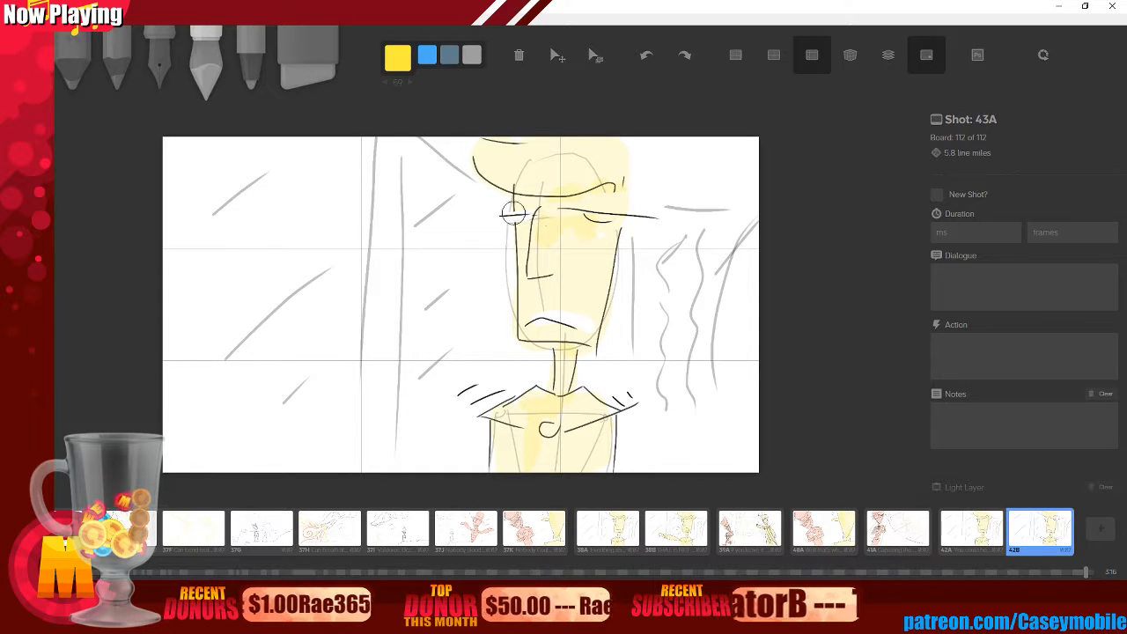
drag(513, 213, 538, 236)
mouse_move(536, 330)
mouse_down()
mouse_move(583, 327)
mouse_move(541, 316)
mouse_up()
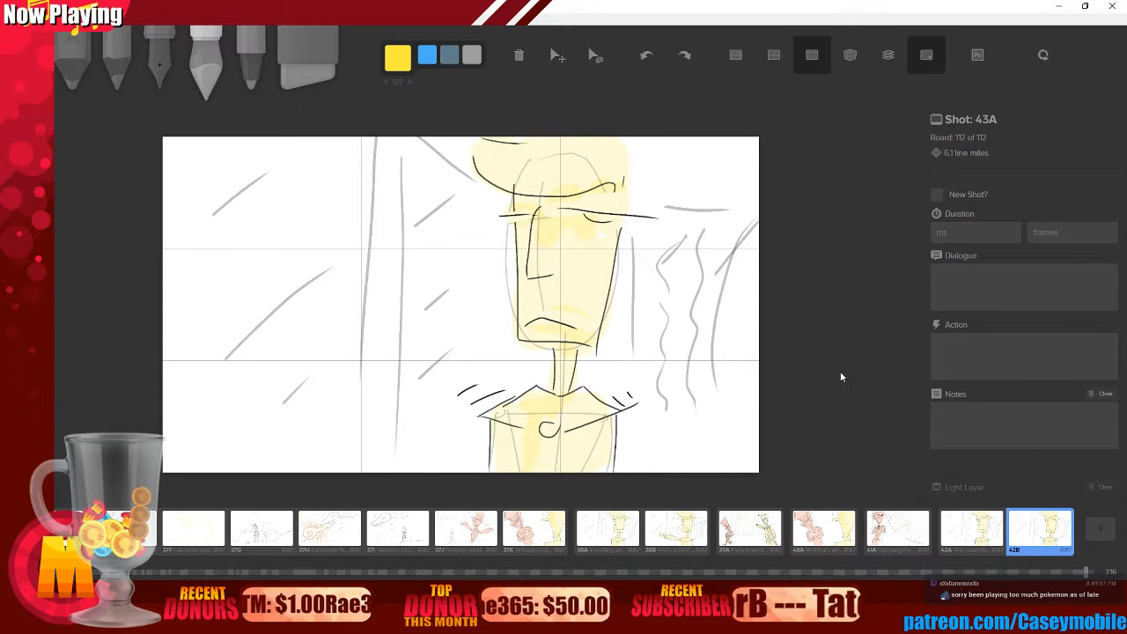
- Enter "Well... not to brag..." as shot 42B's dialogue, save the storyboard, and dismiss the Adobe feedback survey
click(976, 278)
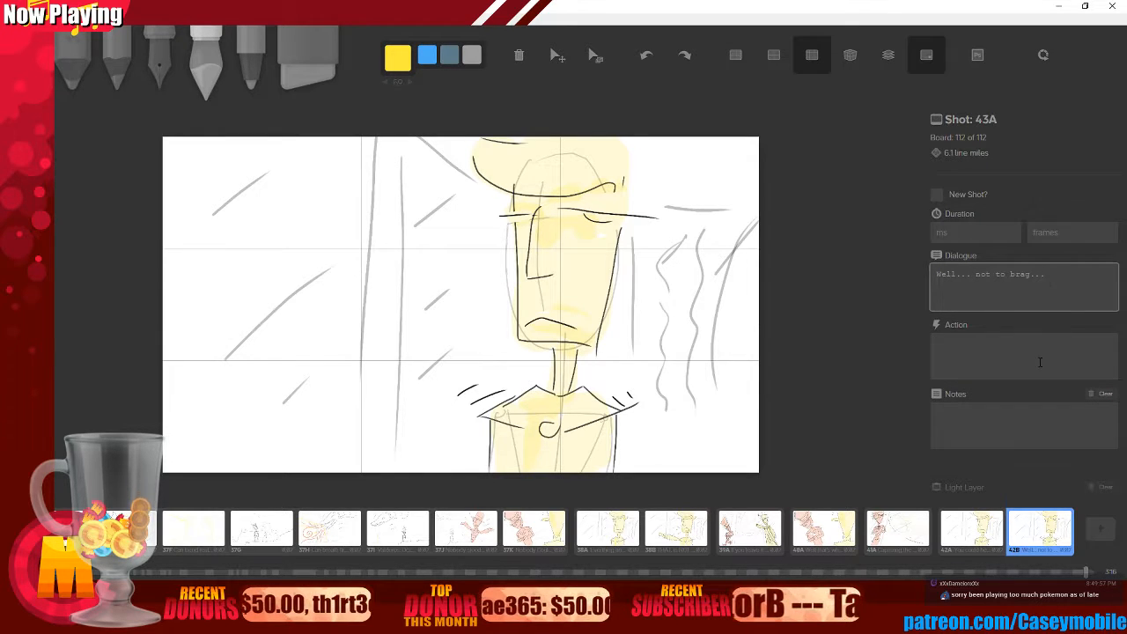
click(976, 537)
click(1031, 533)
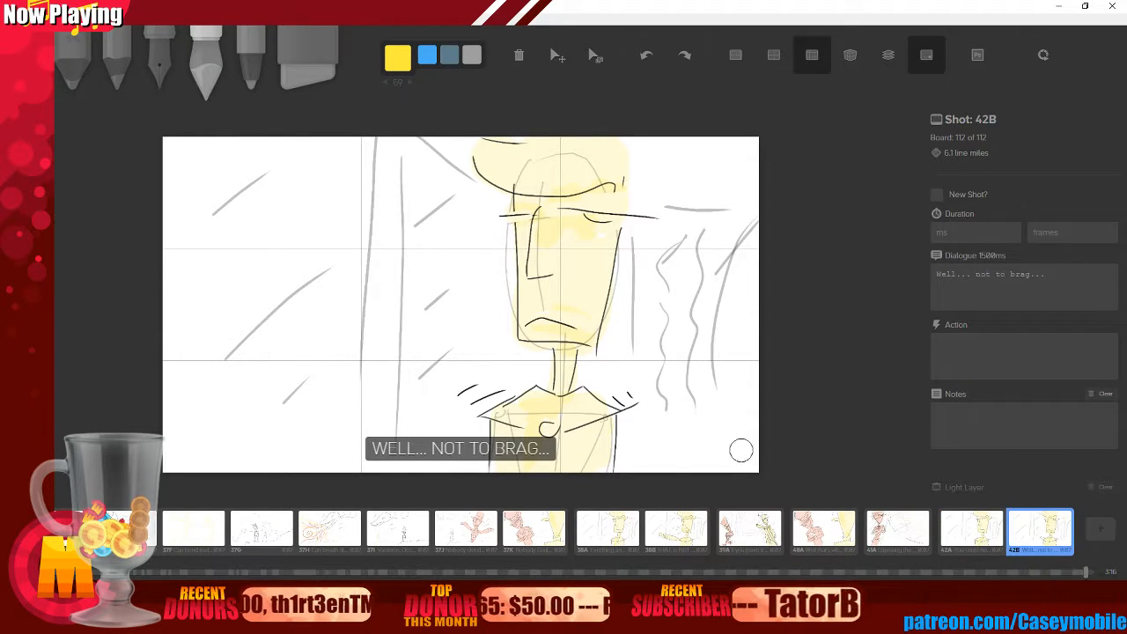
click(20, 18)
click(57, 52)
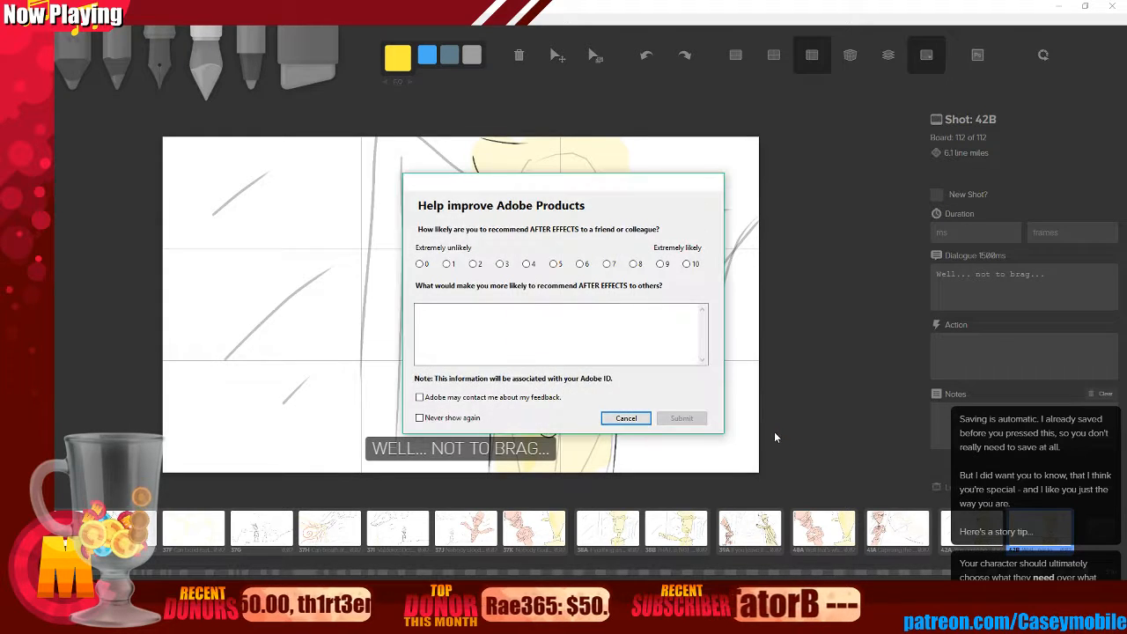
click(626, 419)
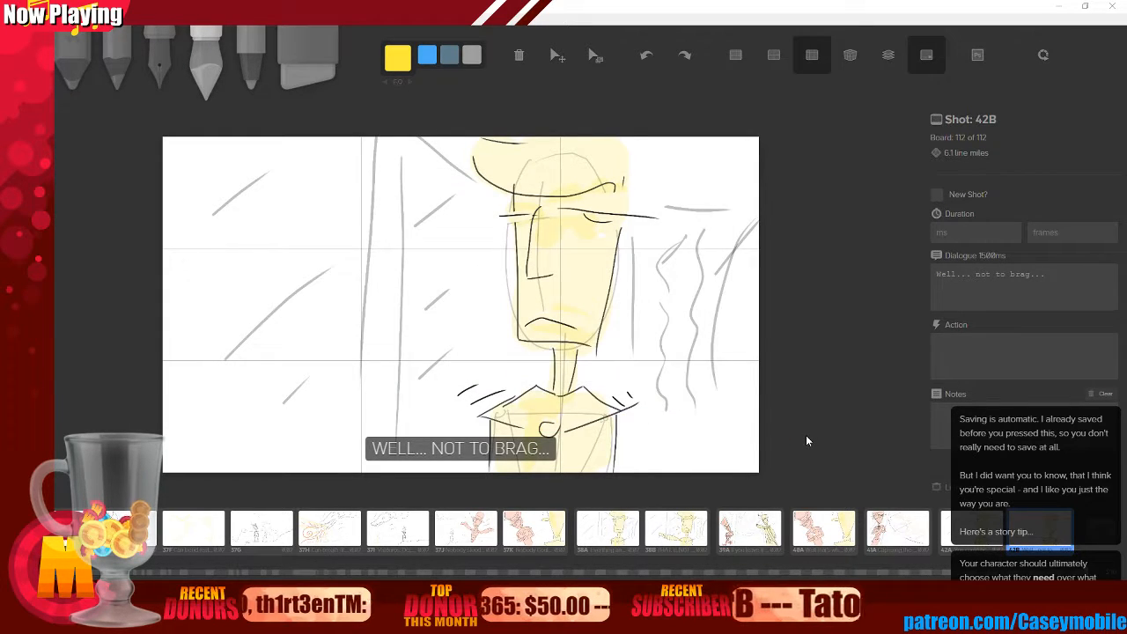
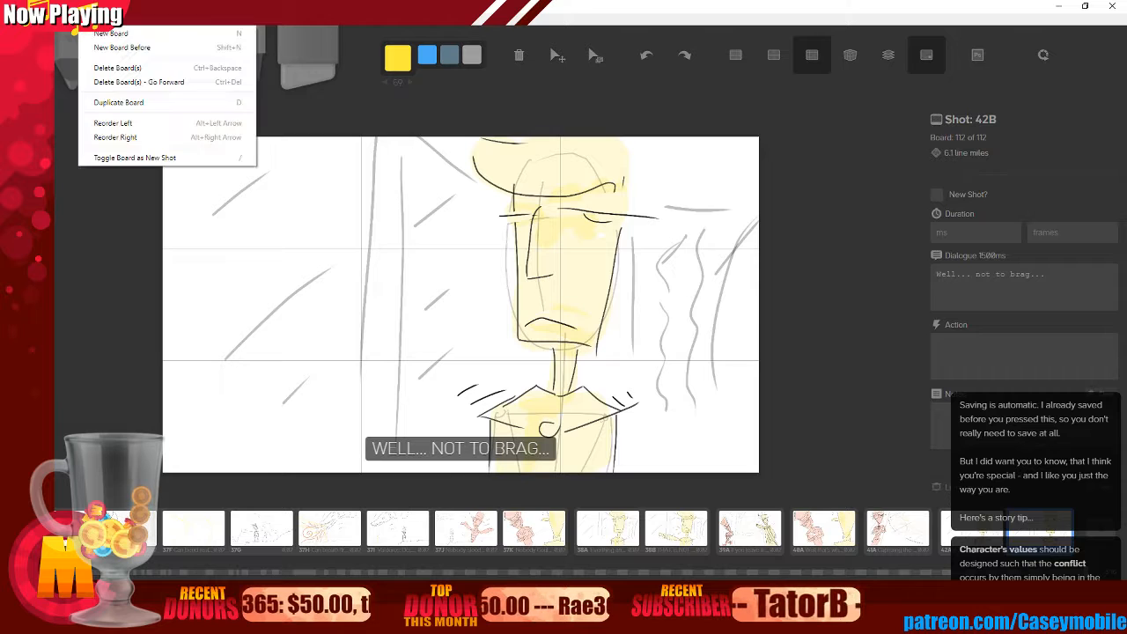
mouse_move(123, 28)
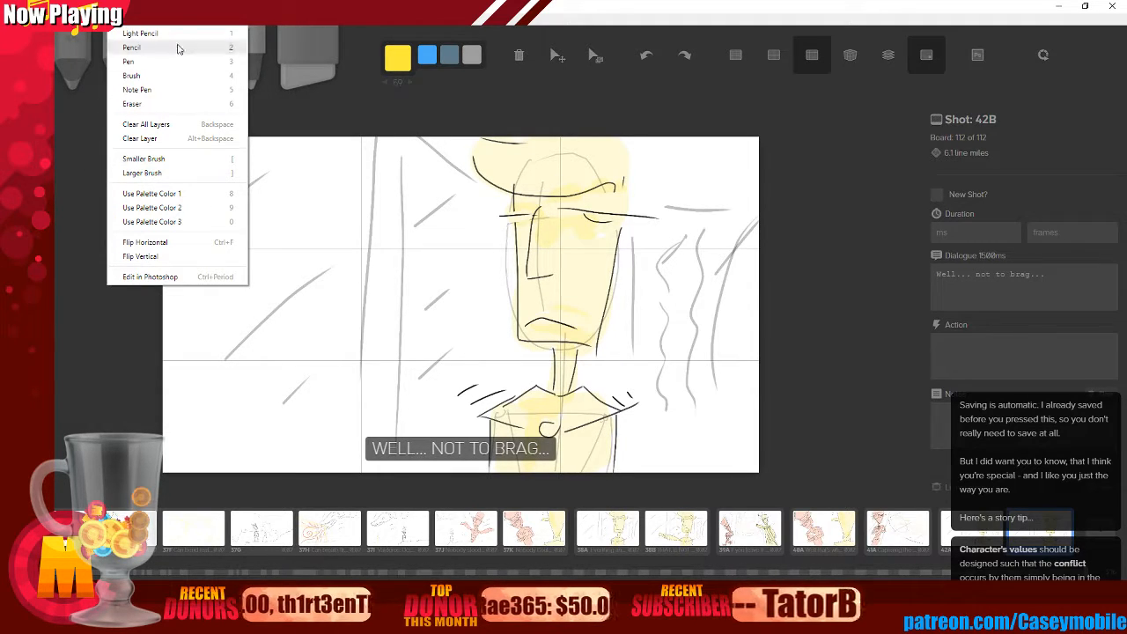
mouse_move(185, 25)
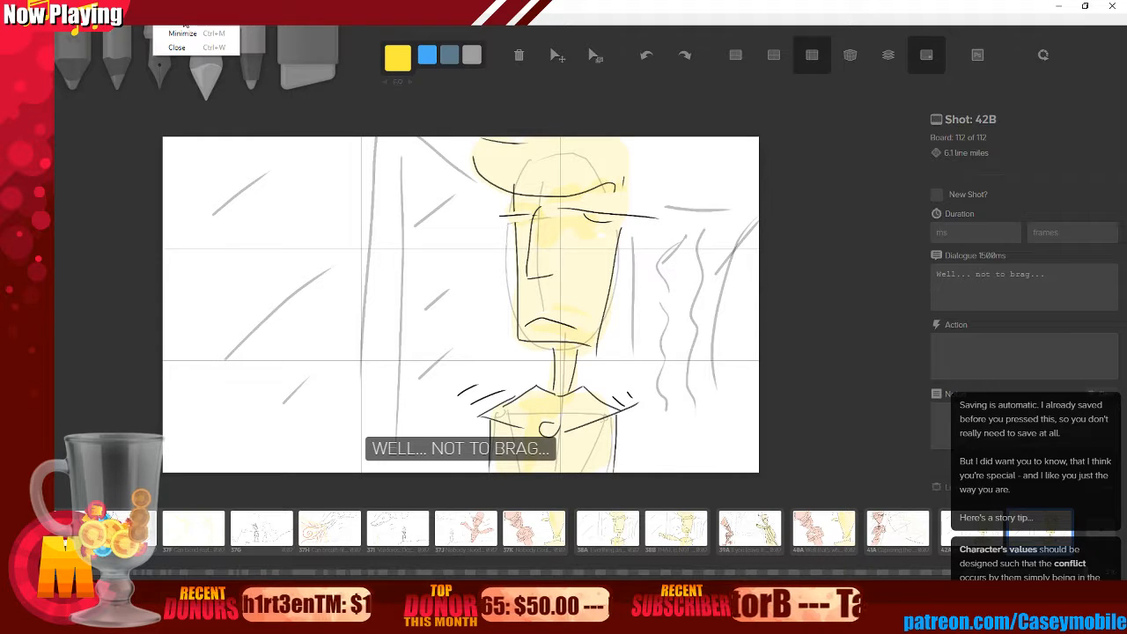
click(896, 4)
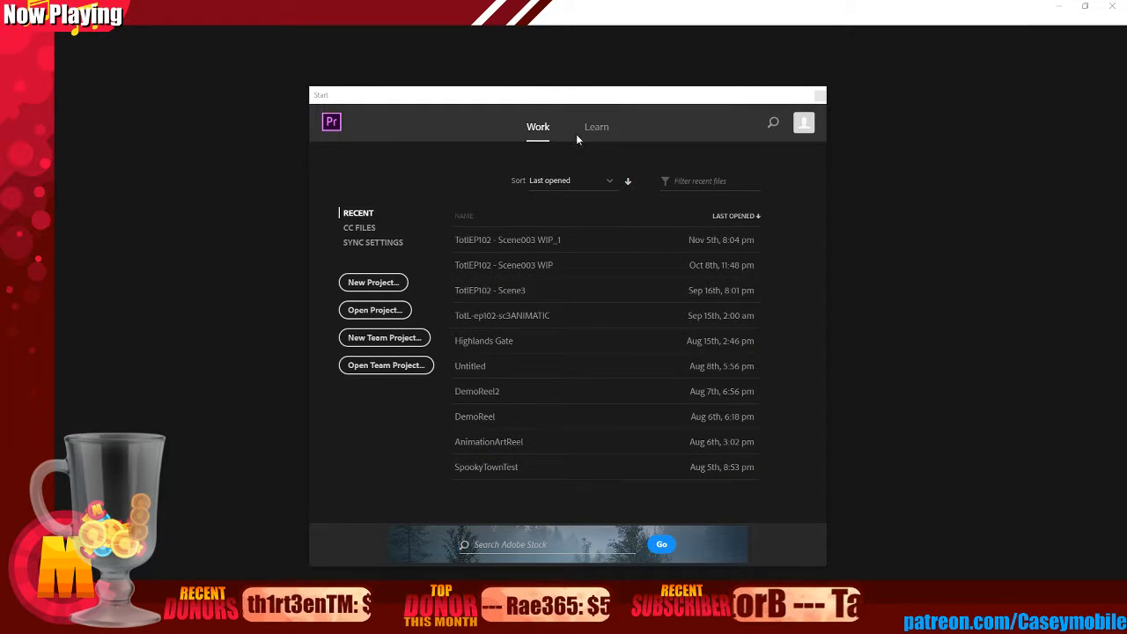
- In Premiere Pro, open the TotlEP102 - Scene003 WIP_1 project, look through the sequence's second half, and dismiss the low-memory warning
click(524, 252)
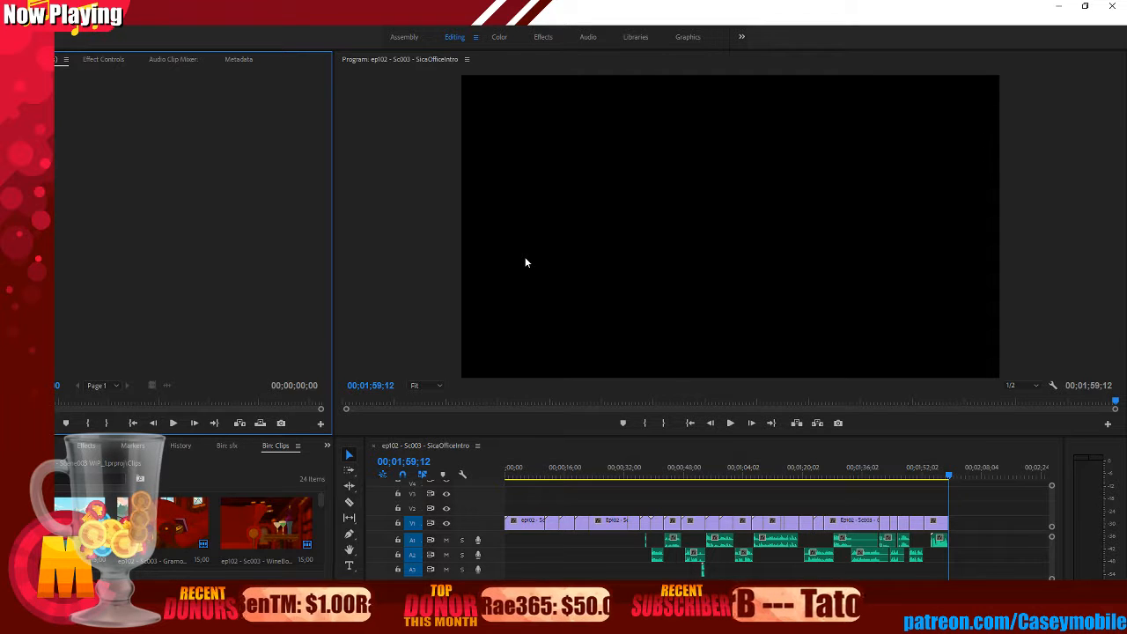
click(819, 477)
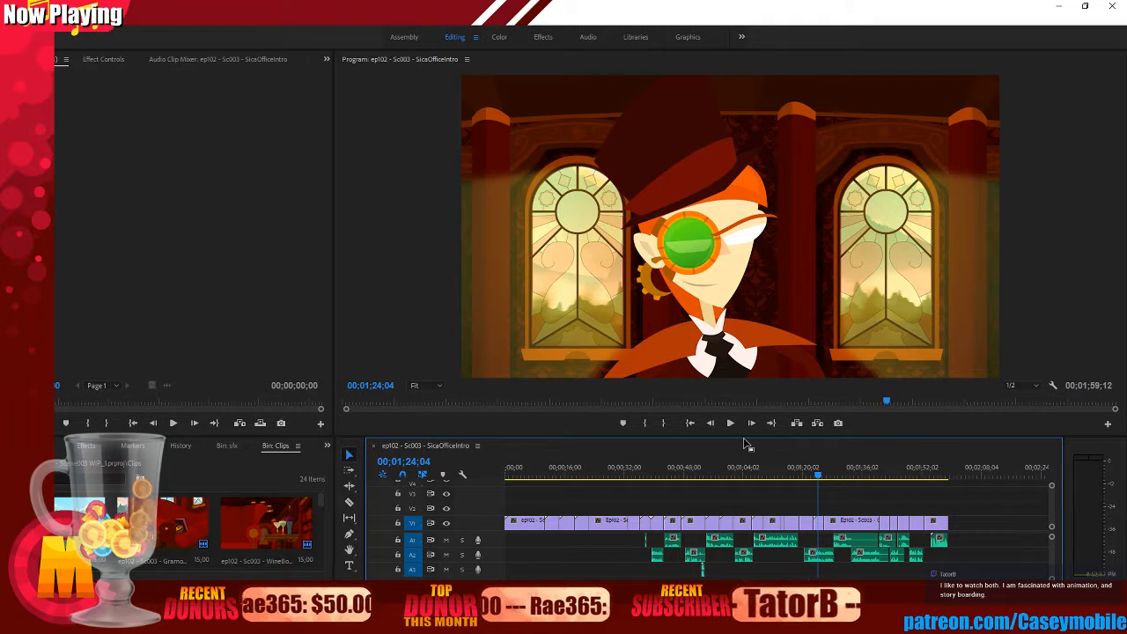
click(885, 476)
drag(885, 477, 922, 476)
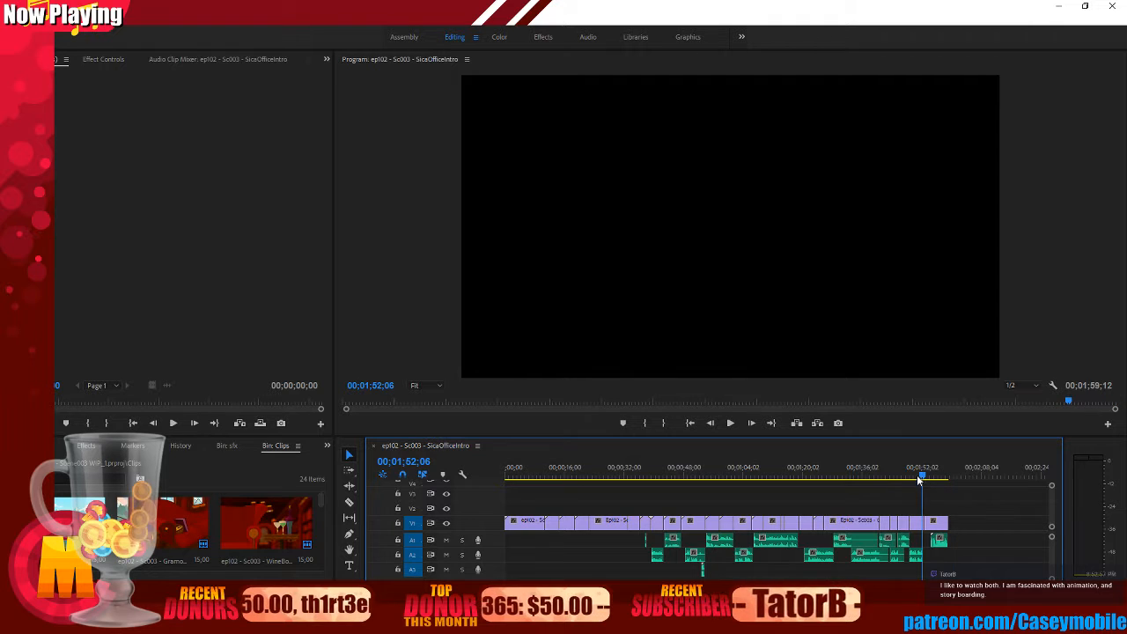
click(893, 476)
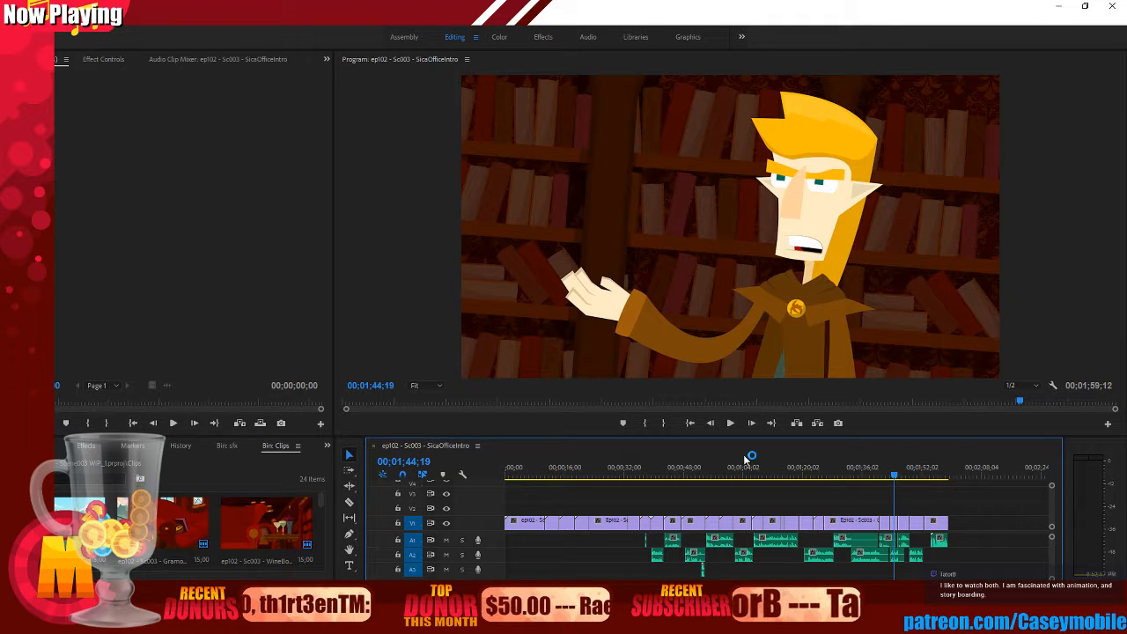
drag(914, 479, 955, 483)
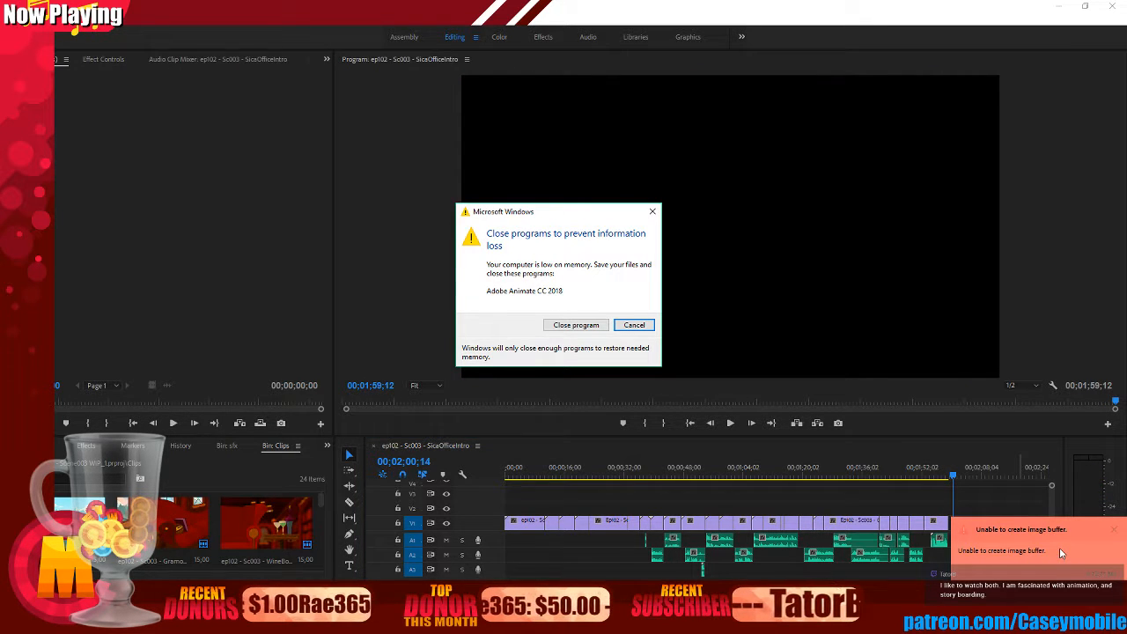
click(641, 326)
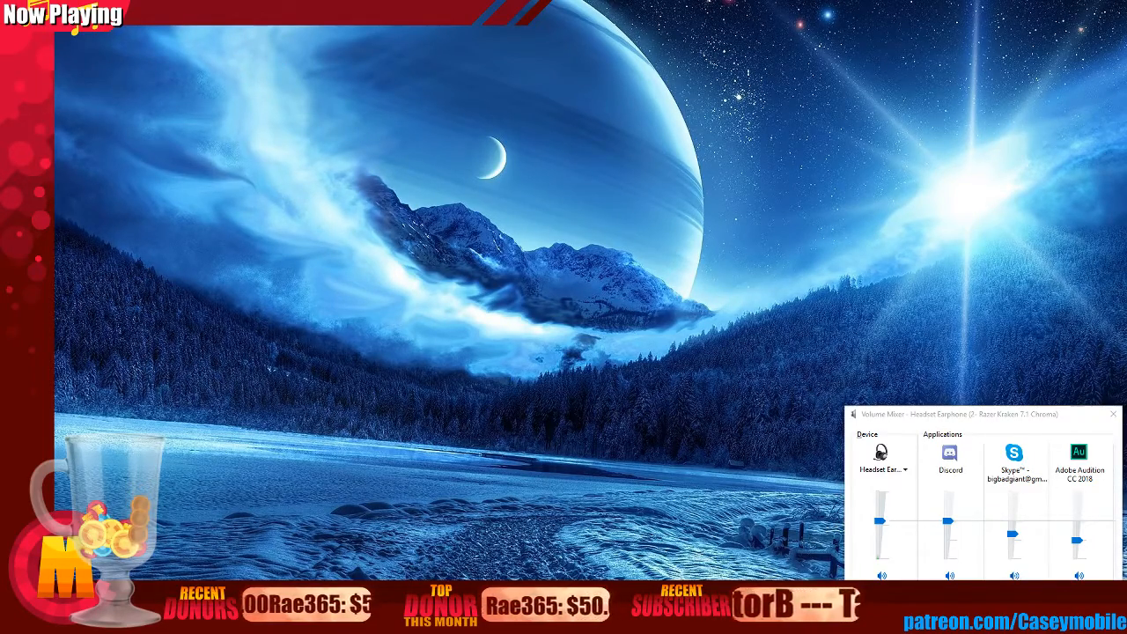
- Try to free memory by closing background programs from the desktop, and switch back to Premiere Pro
mouse_move(843, 572)
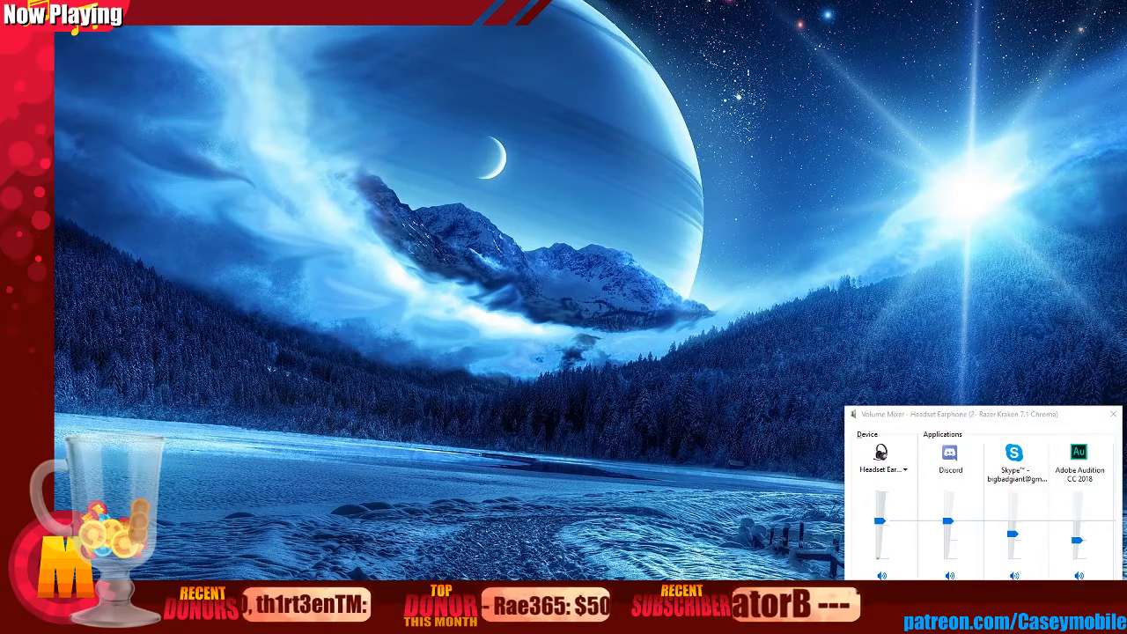
click(1047, 623)
right_click(1082, 575)
click(1064, 567)
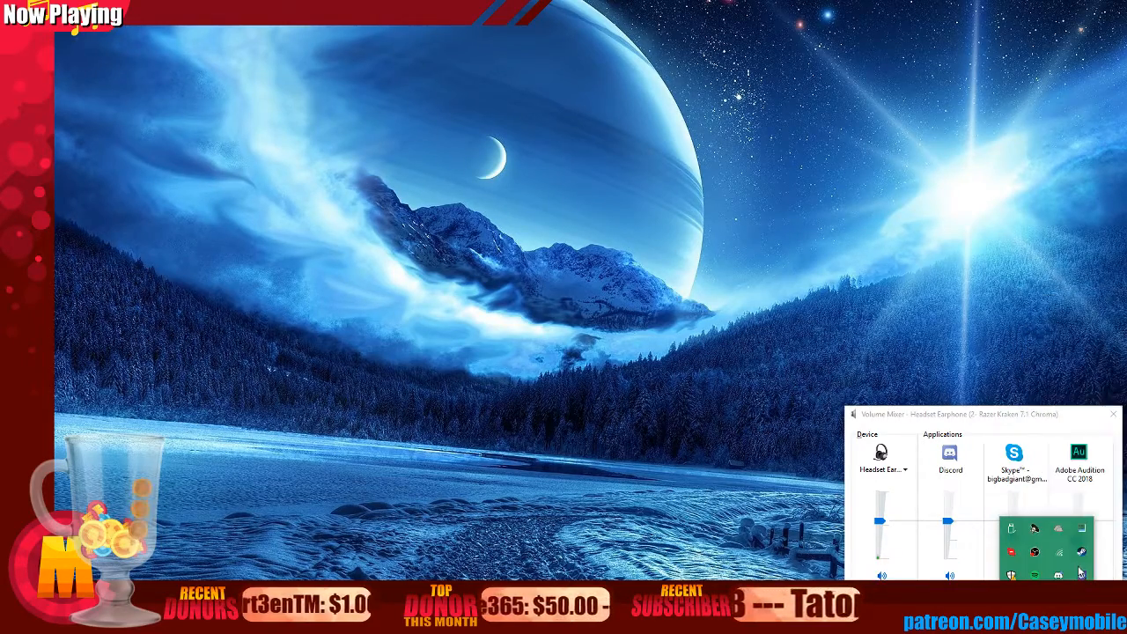
click(588, 413)
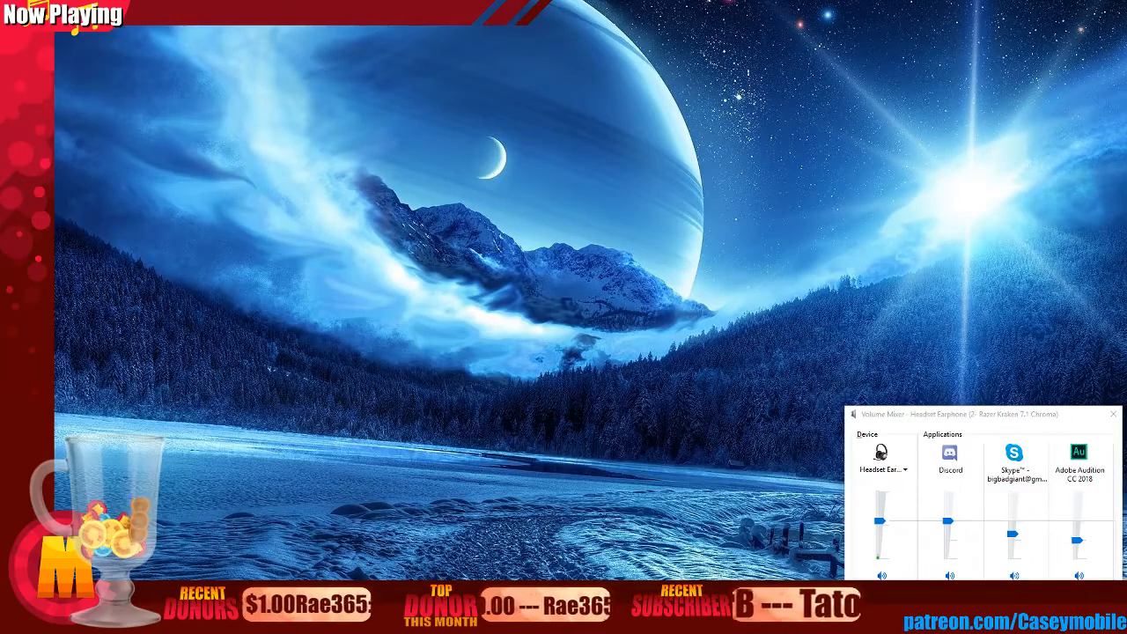
right_click(821, 621)
click(821, 600)
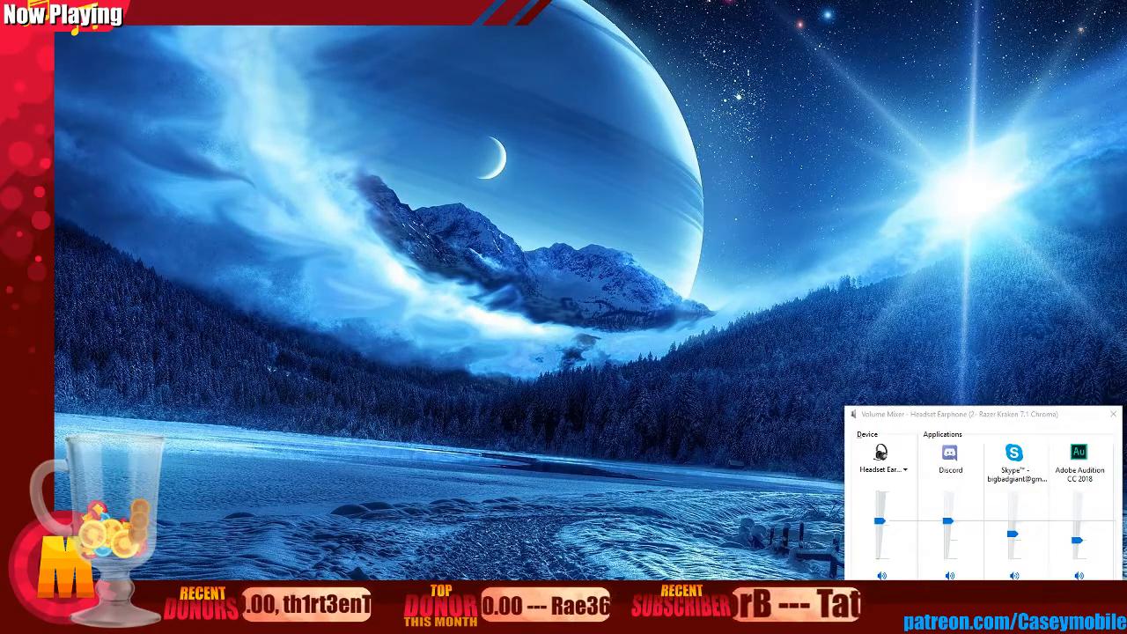
click(836, 621)
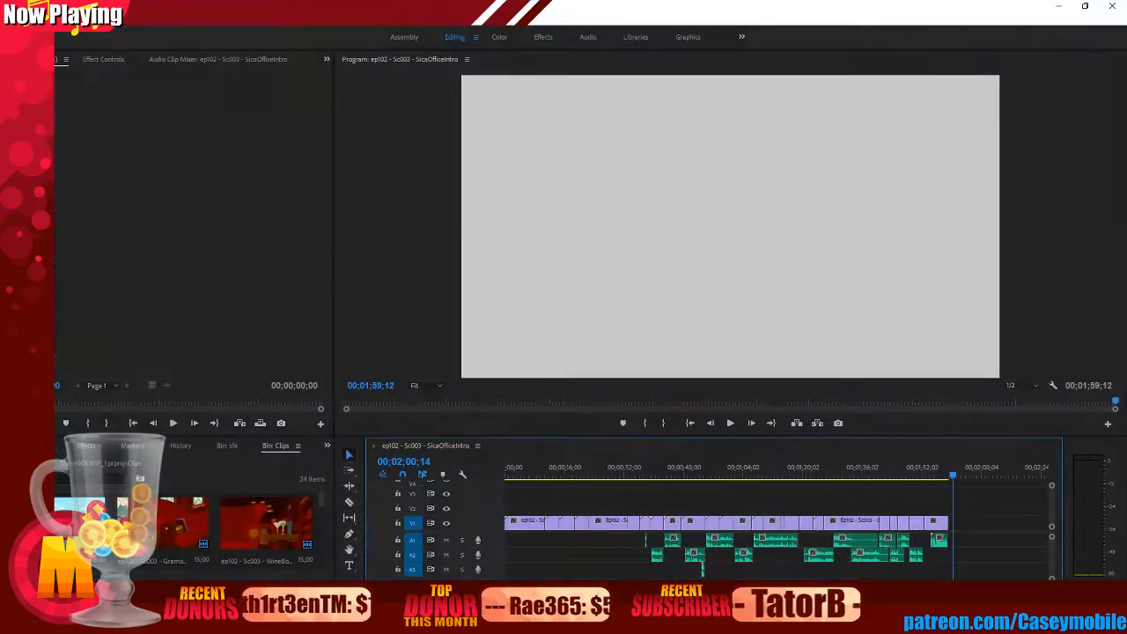
- Close the Premiere Pro project without saving its changes and force the unresponsive program to close
click(881, 478)
drag(881, 480, 944, 479)
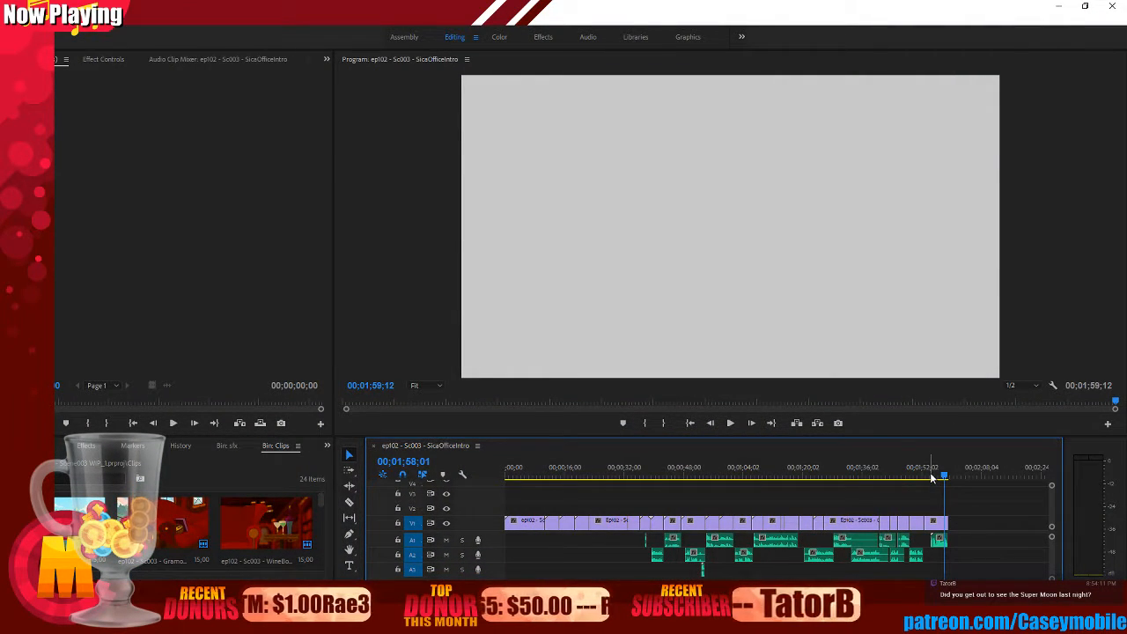
click(214, 271)
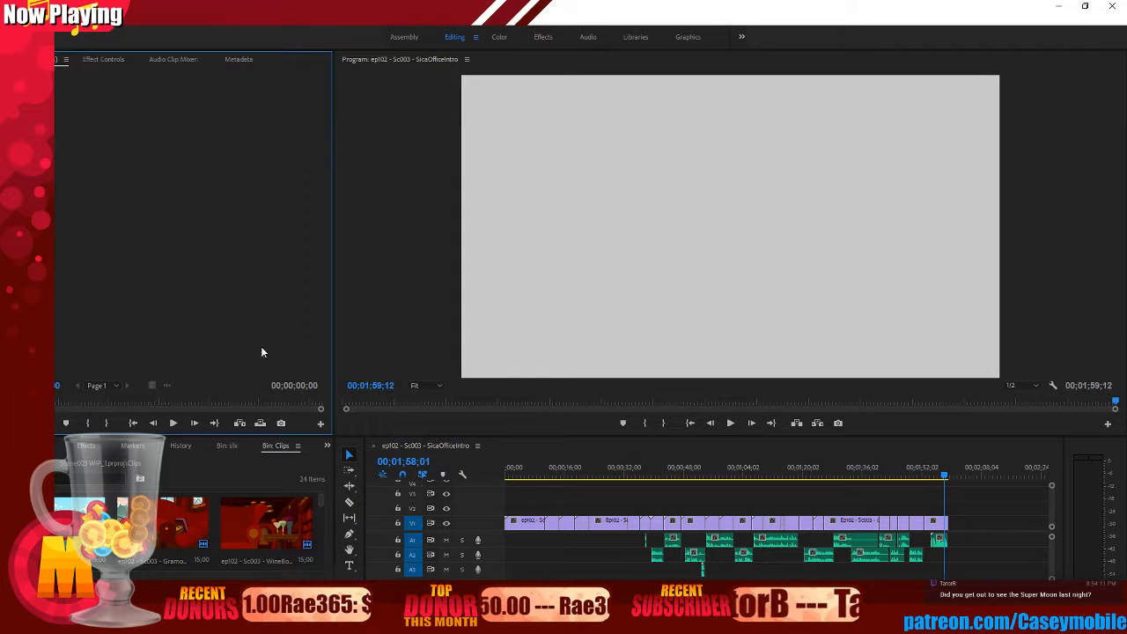
drag(532, 474, 474, 470)
click(1112, 7)
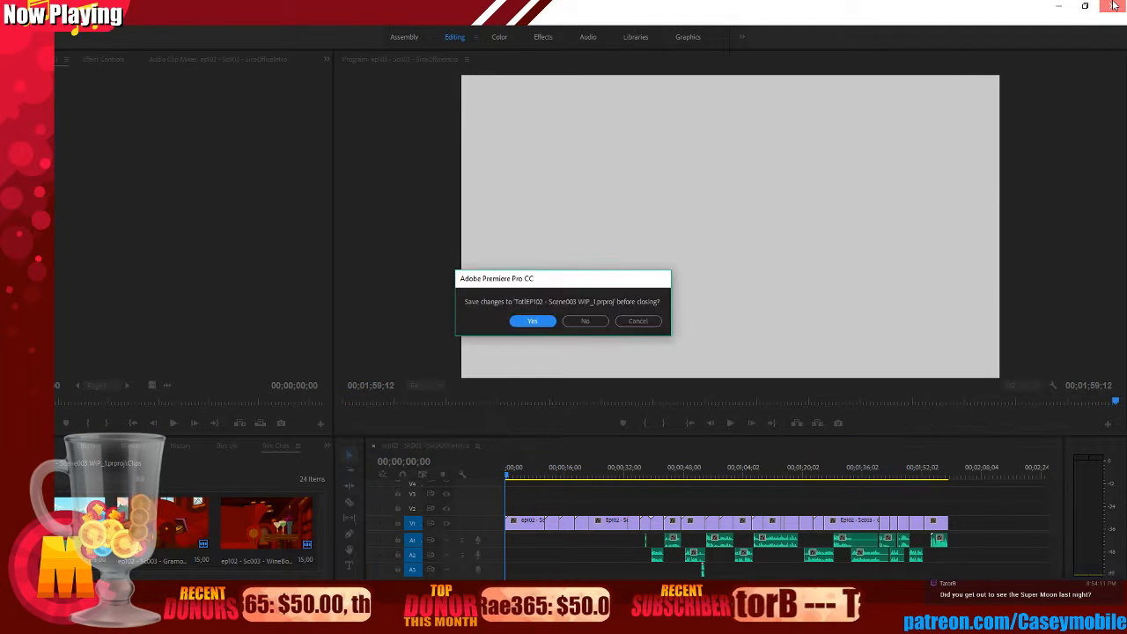
click(588, 321)
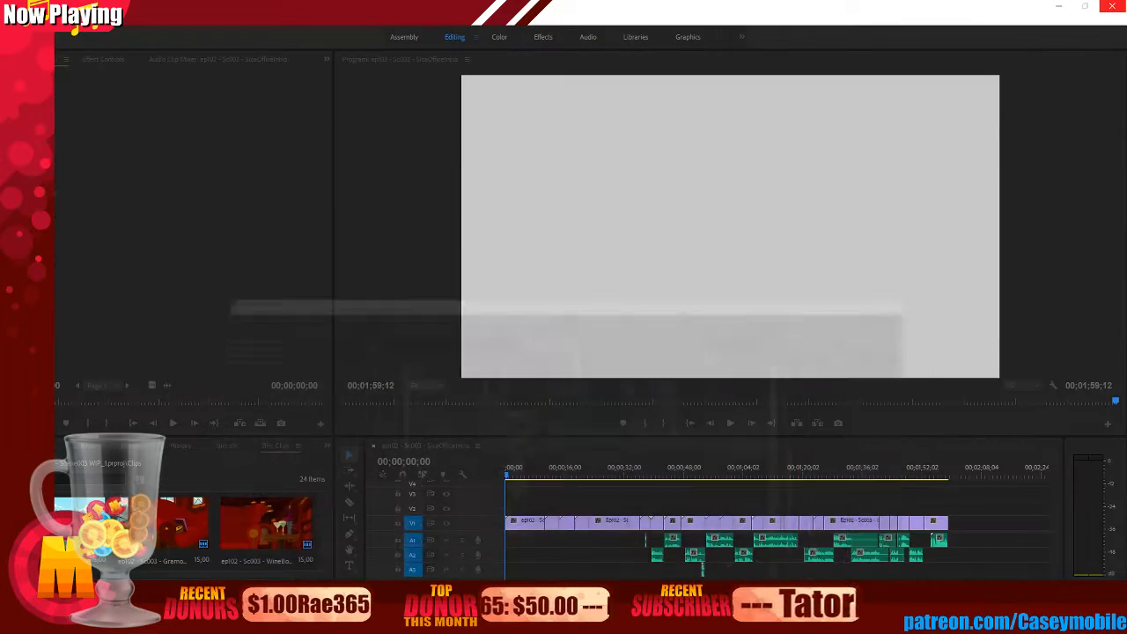
click(510, 622)
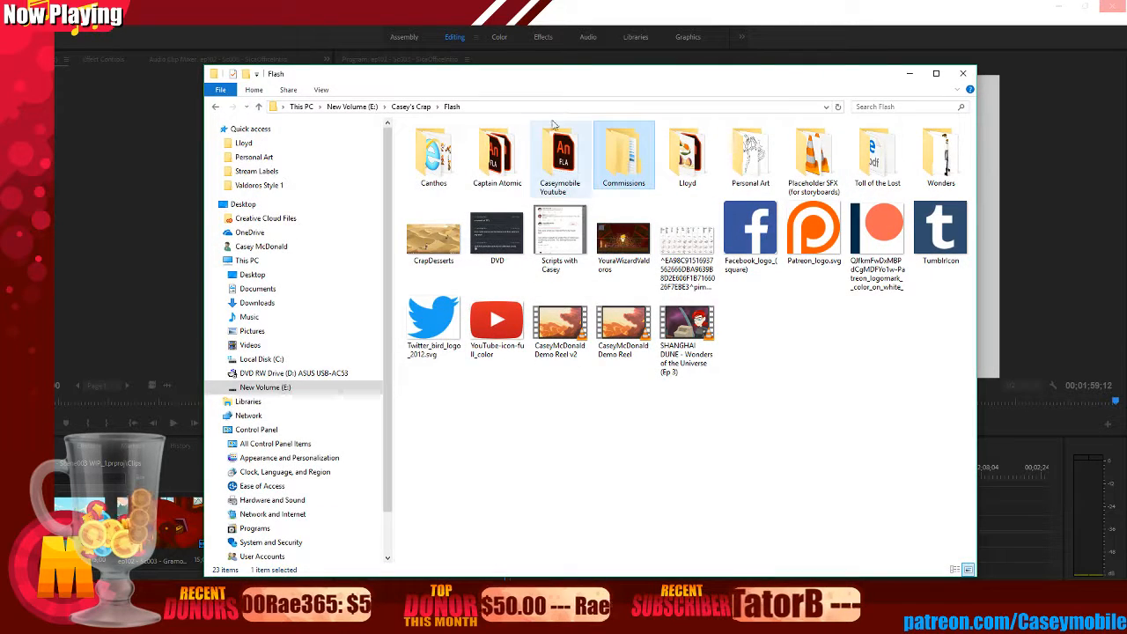
drag(542, 82, 0, 119)
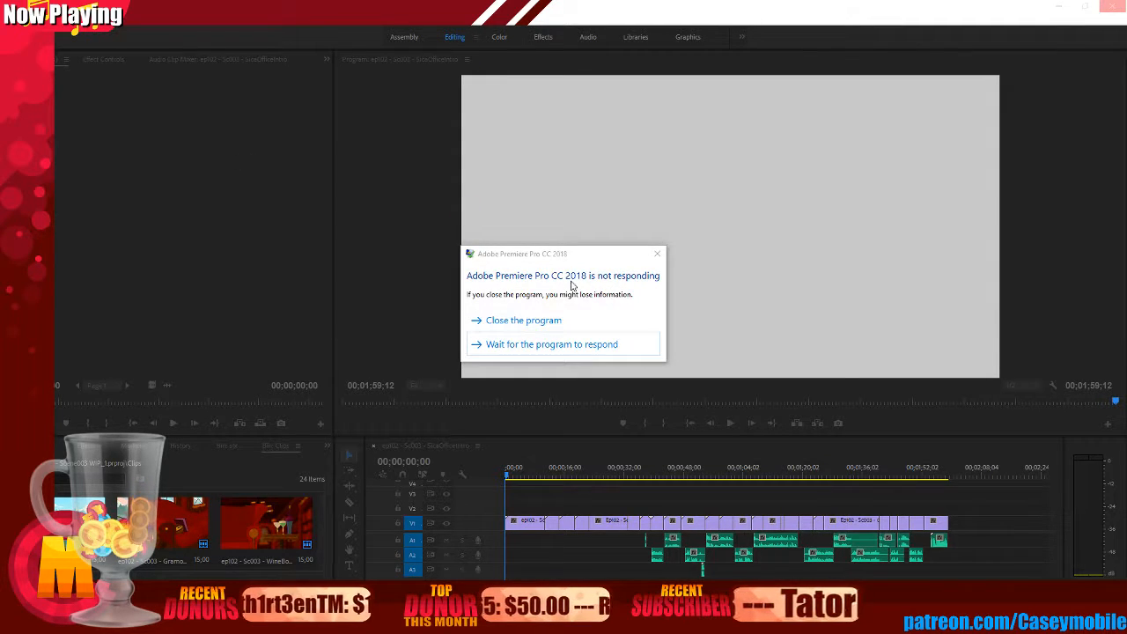
click(576, 326)
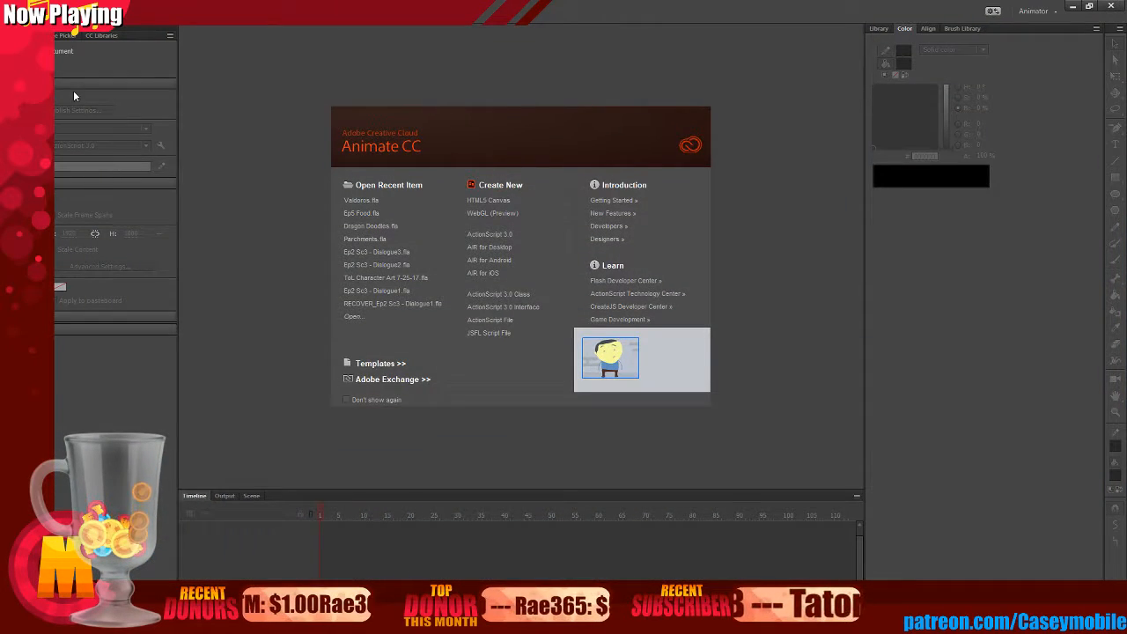
- In Animate, create a new ActionScript 3.0 document and save it as Ep2 Sc1 p1.fla
click(34, 11)
click(71, 29)
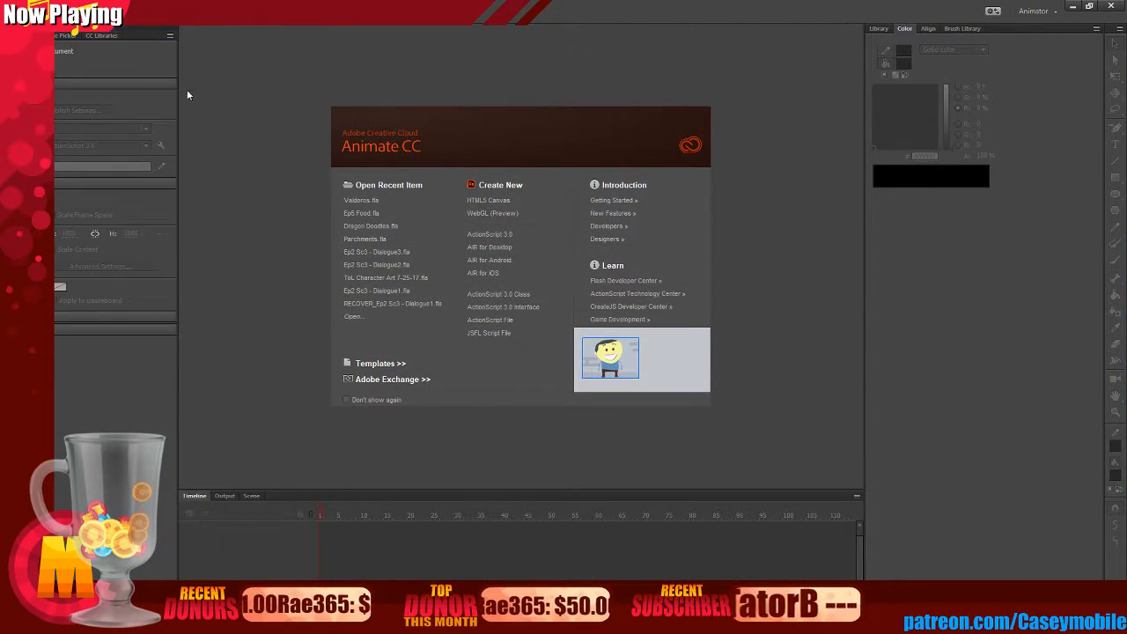
click(806, 330)
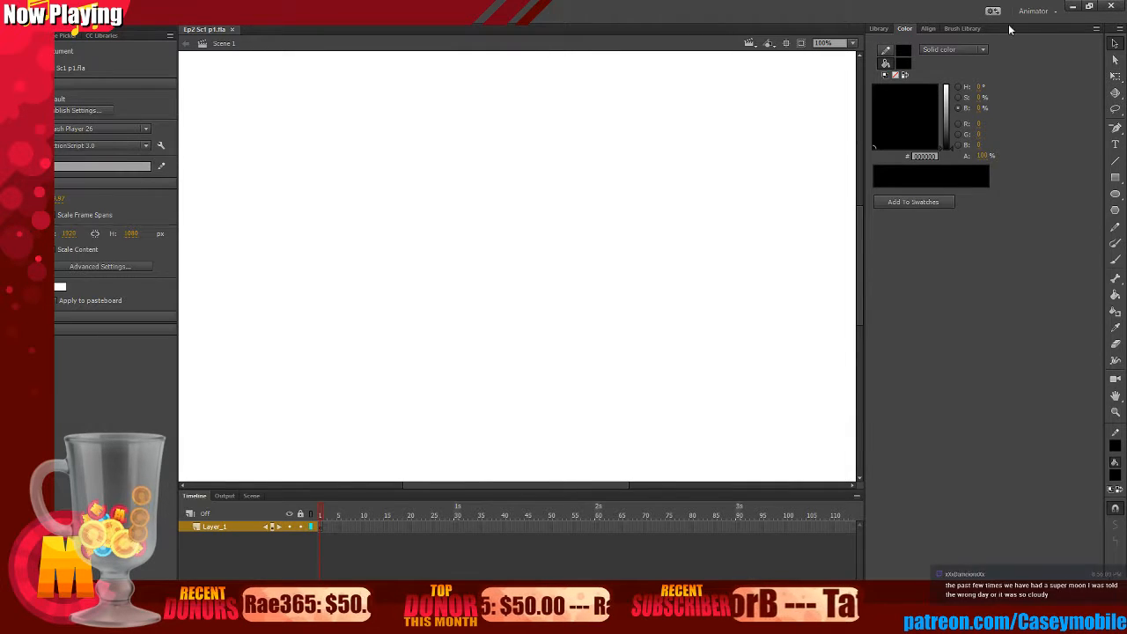
- Add the five TotL Ep102 SCENE 001 mixdown MP3s (Eternius, Kaskara, Louis, Sica, Valdoros) to the document's library and fit the stage in view
click(874, 30)
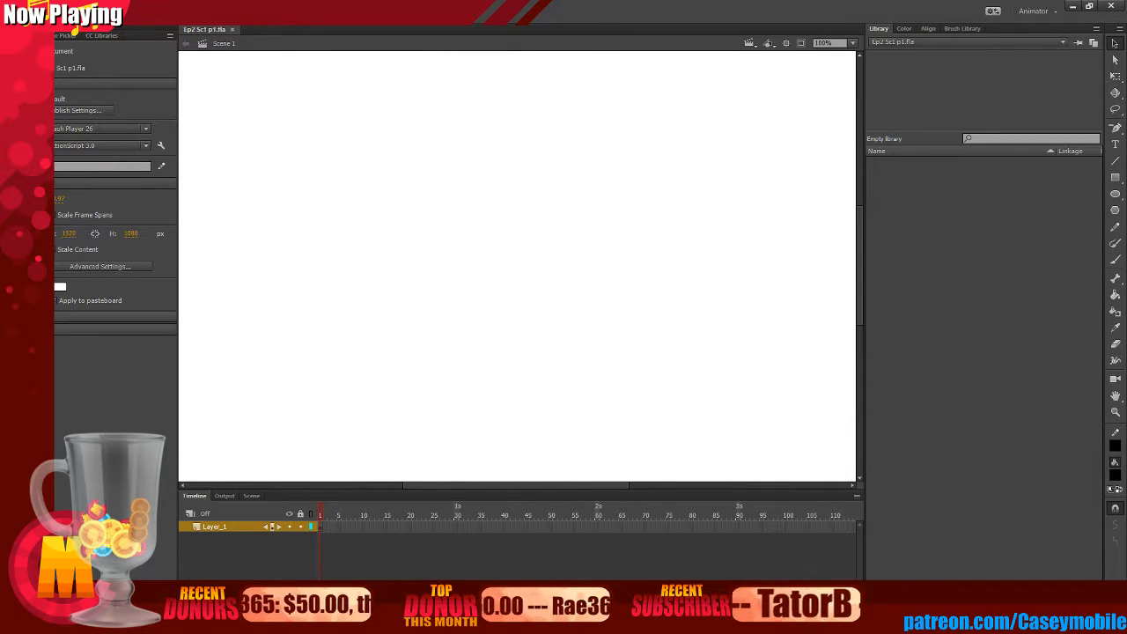
drag(736, 280, 928, 278)
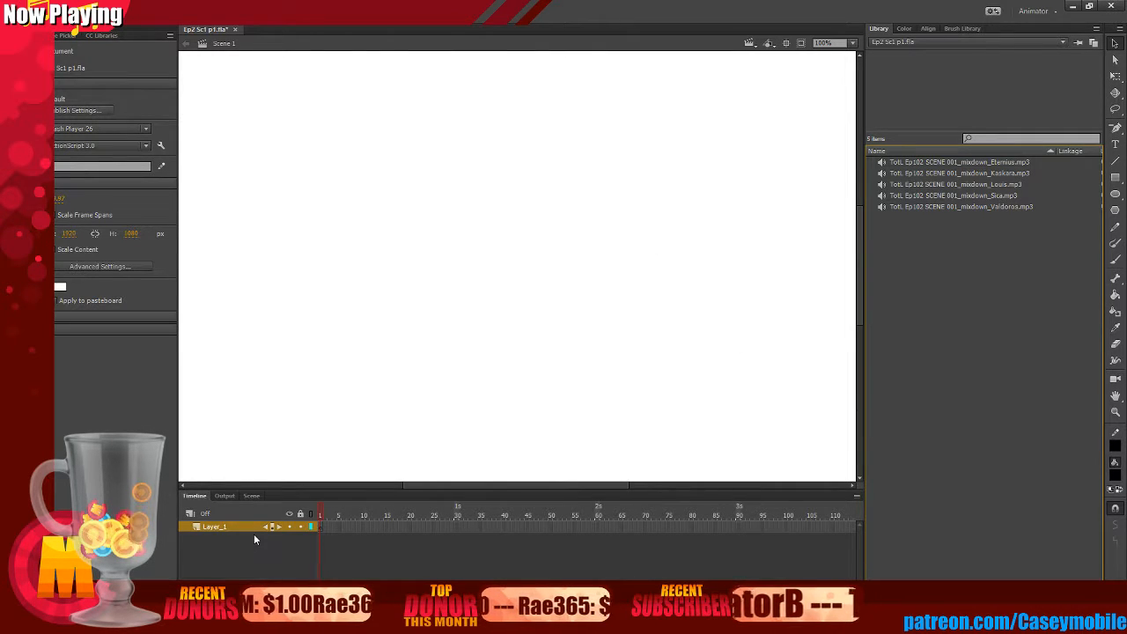
click(74, 11)
click(95, 55)
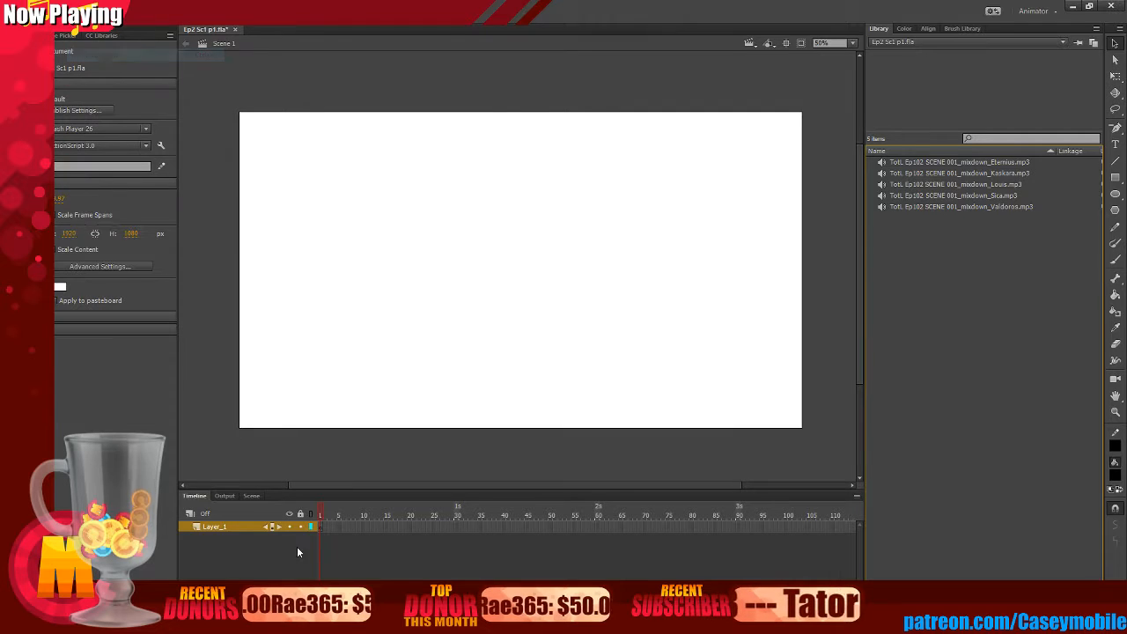
- Open ToL Character Art 7-25-17.fla, fit its stage in view, and collapse the Characters folder in its library
click(33, 11)
click(79, 38)
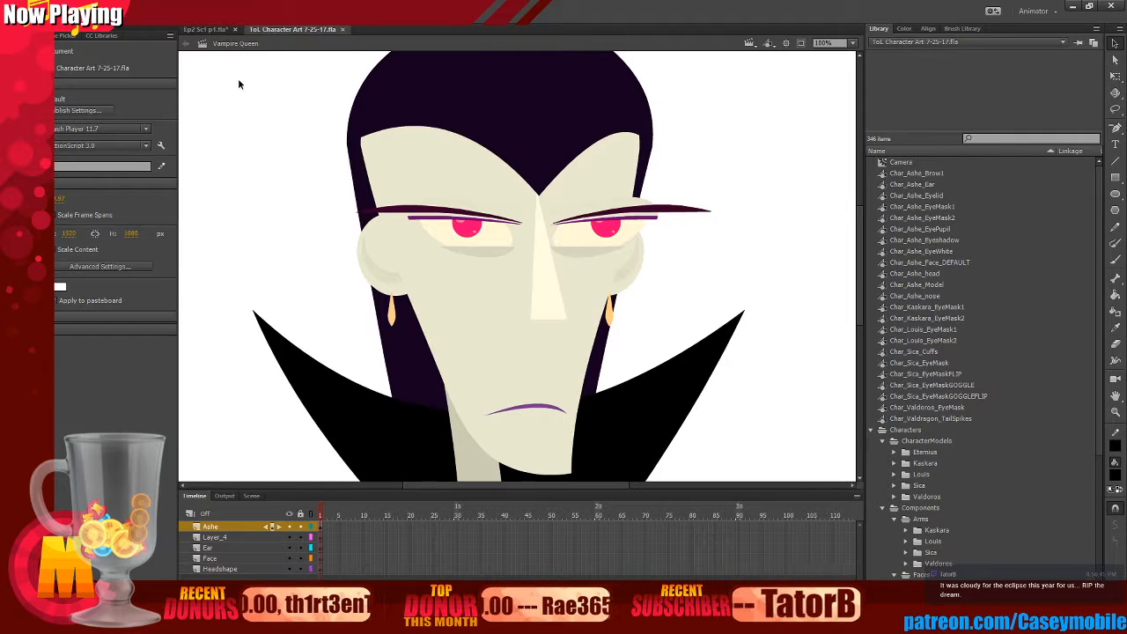
click(78, 11)
click(88, 54)
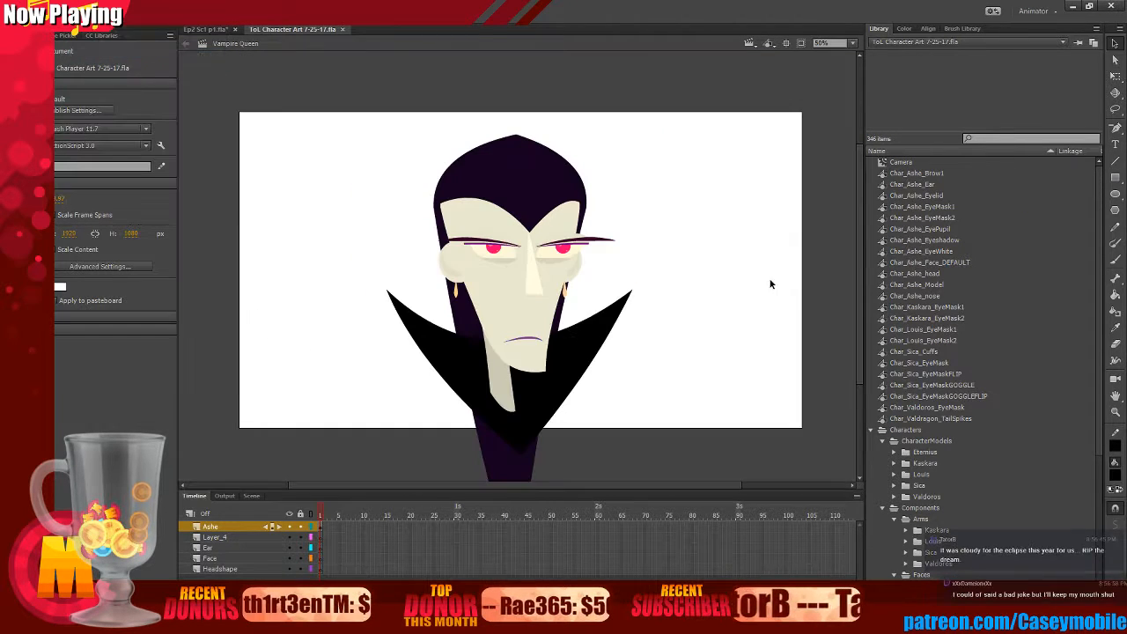
click(871, 430)
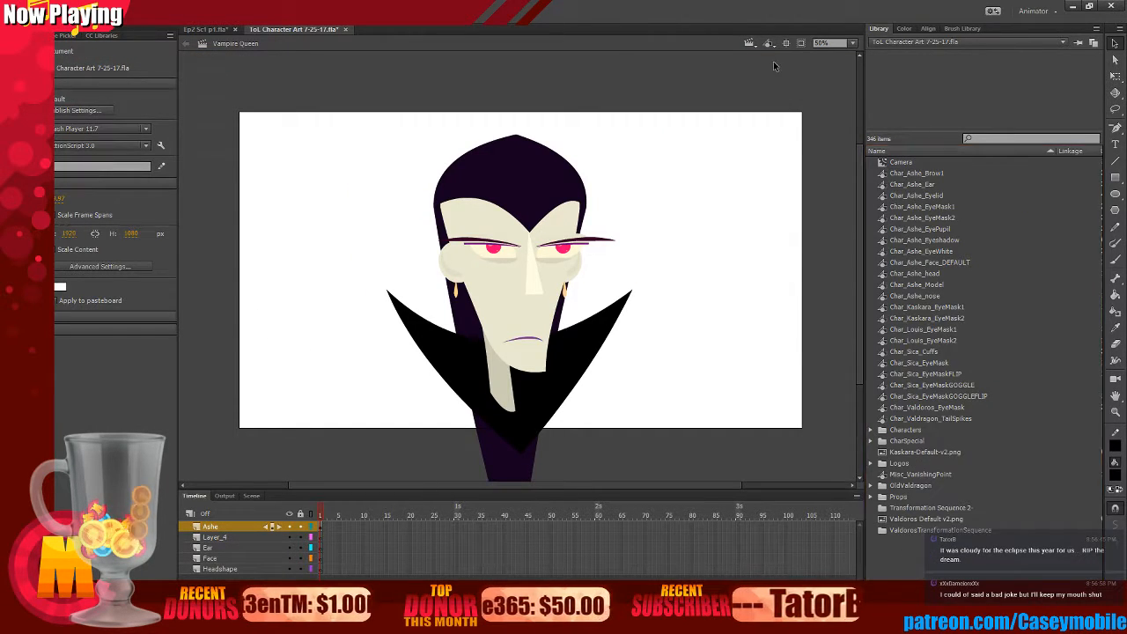
- Copy Layer 1 and Layer 2 from the Camera / Vanishing Point scene of the character art file
click(748, 43)
click(806, 170)
click(748, 43)
click(771, 186)
click(748, 43)
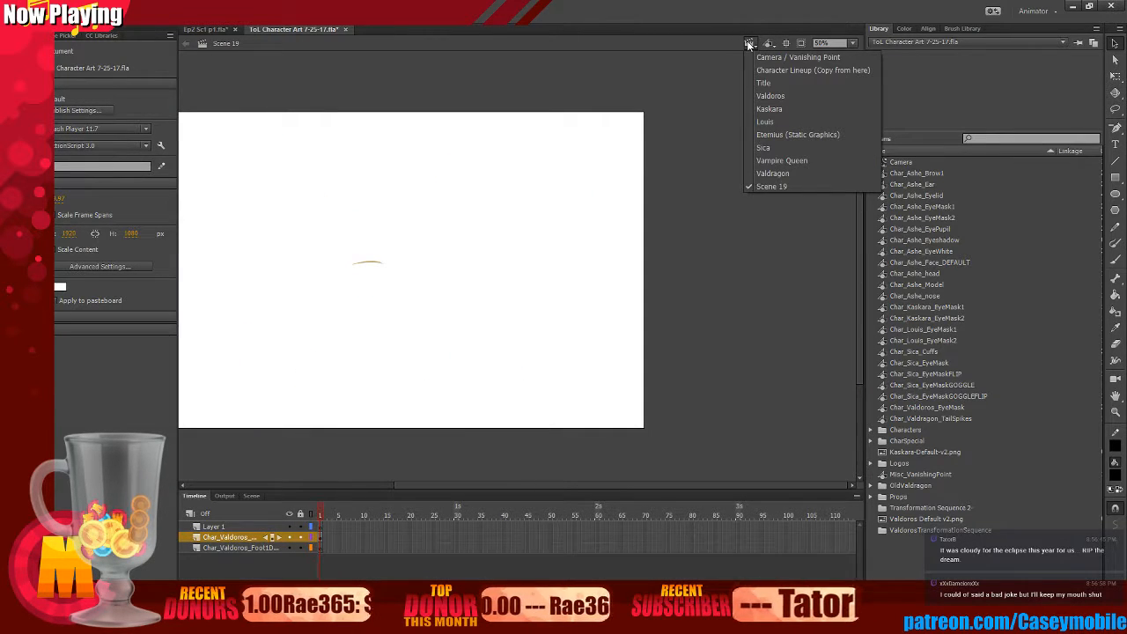
click(759, 57)
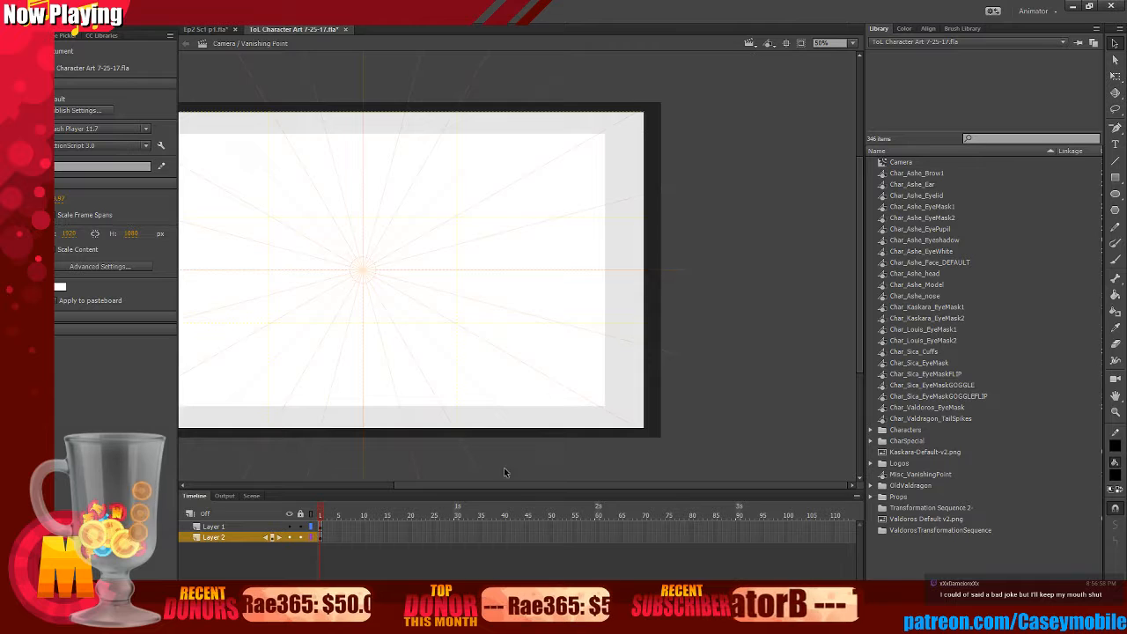
drag(493, 486, 424, 487)
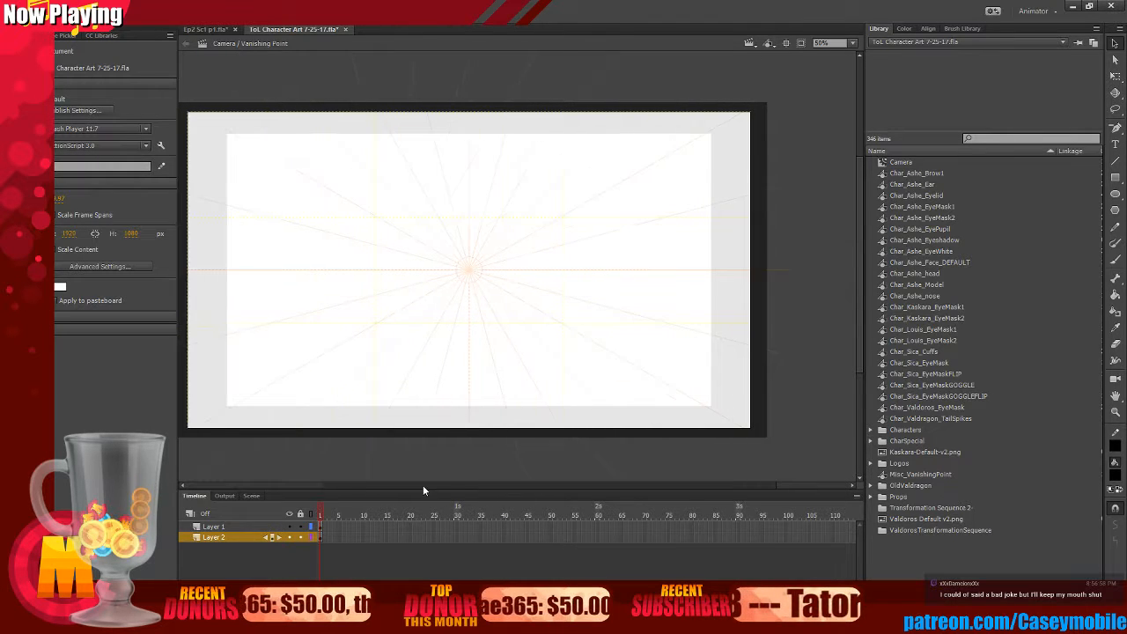
drag(336, 460, 537, 206)
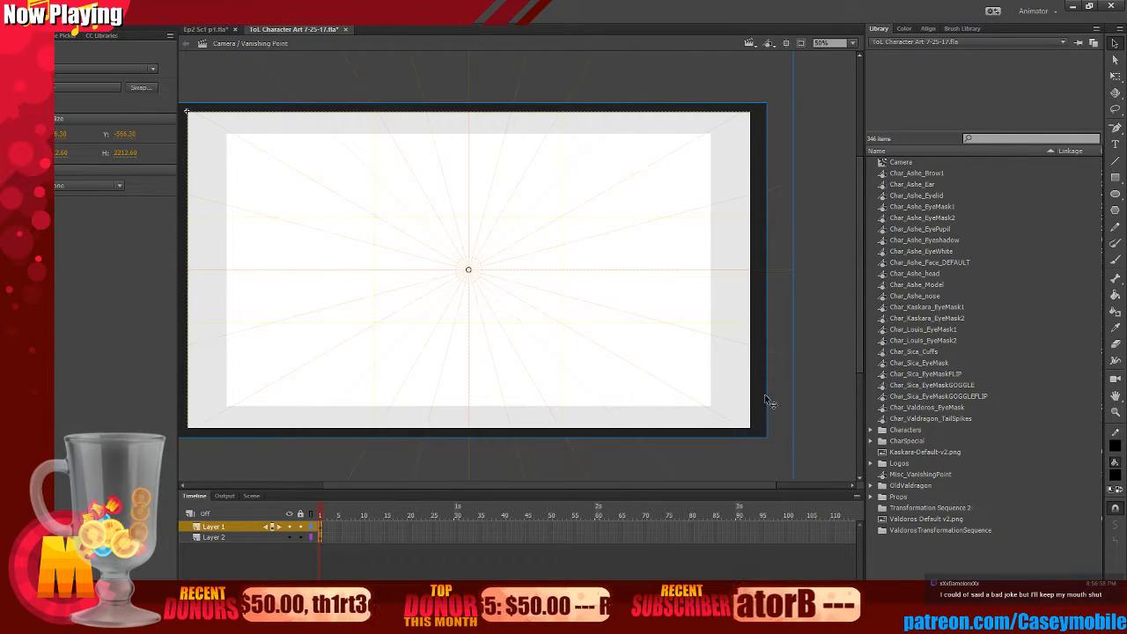
click(240, 539)
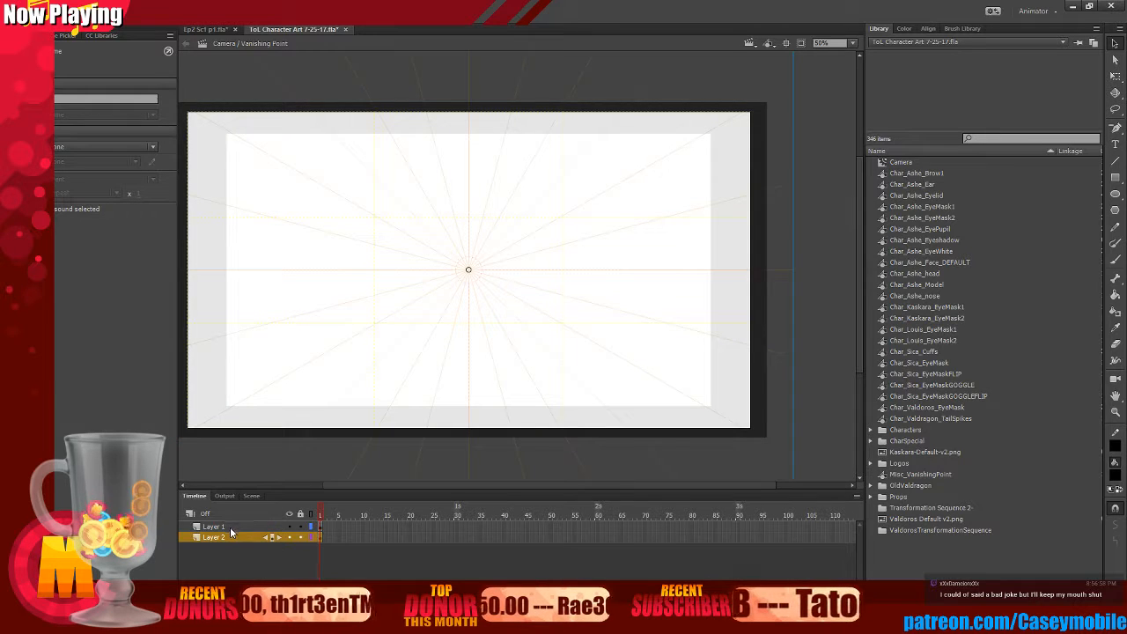
right_click(230, 526)
click(291, 331)
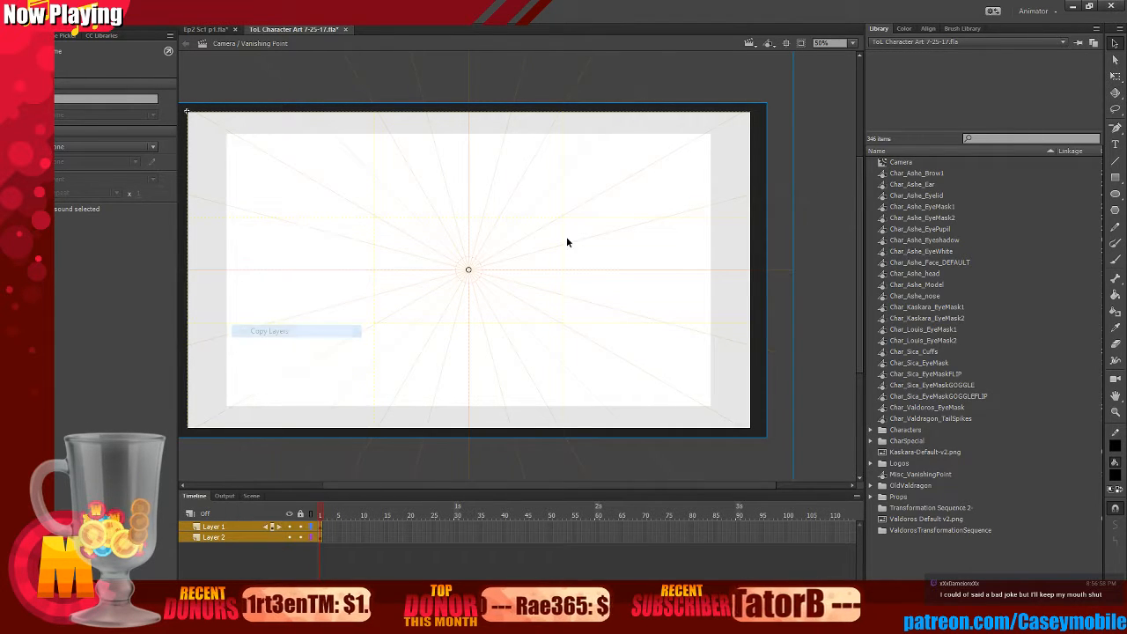
click(831, 190)
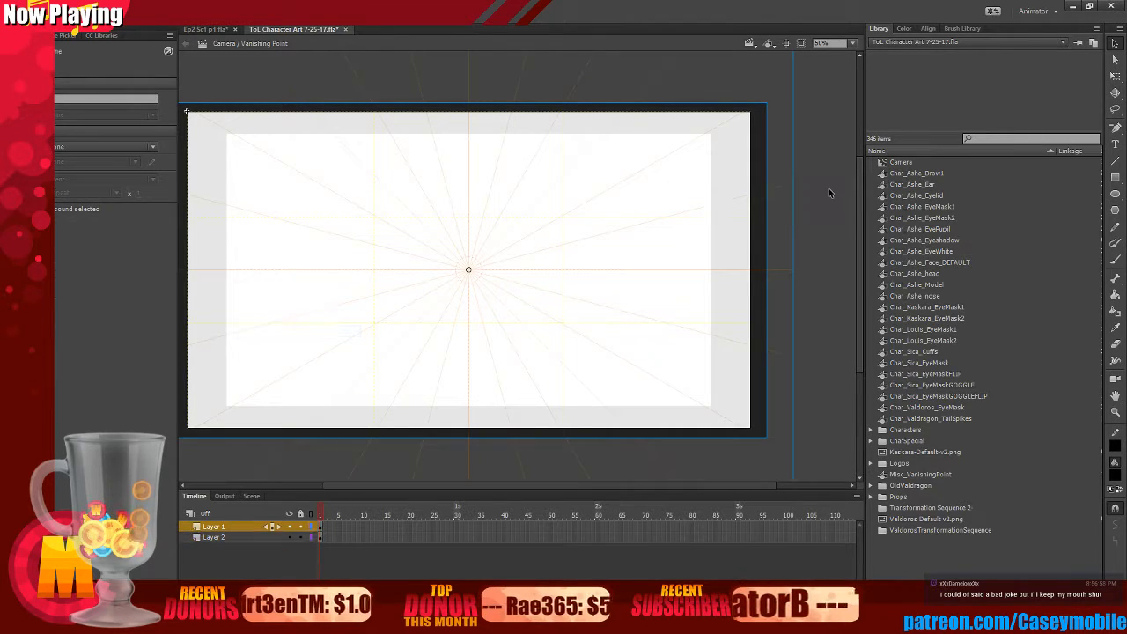
- Paste the copied camera and vanishing point layers above Layer_1 in Scene 1 of Ep2 Sc1 p1.fla
click(747, 43)
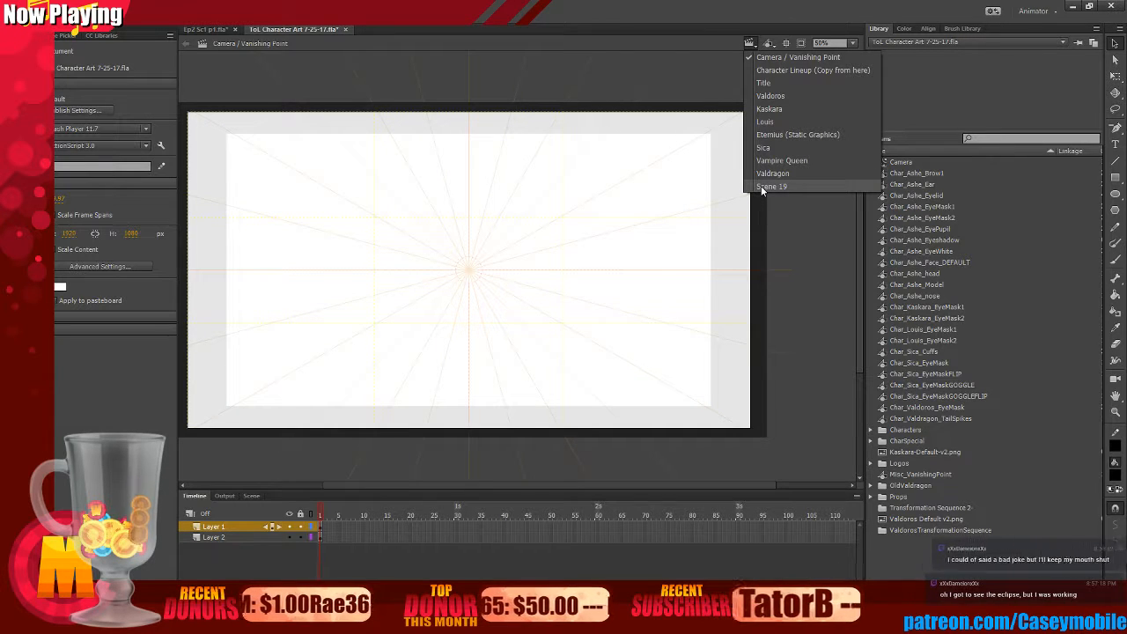
click(705, 80)
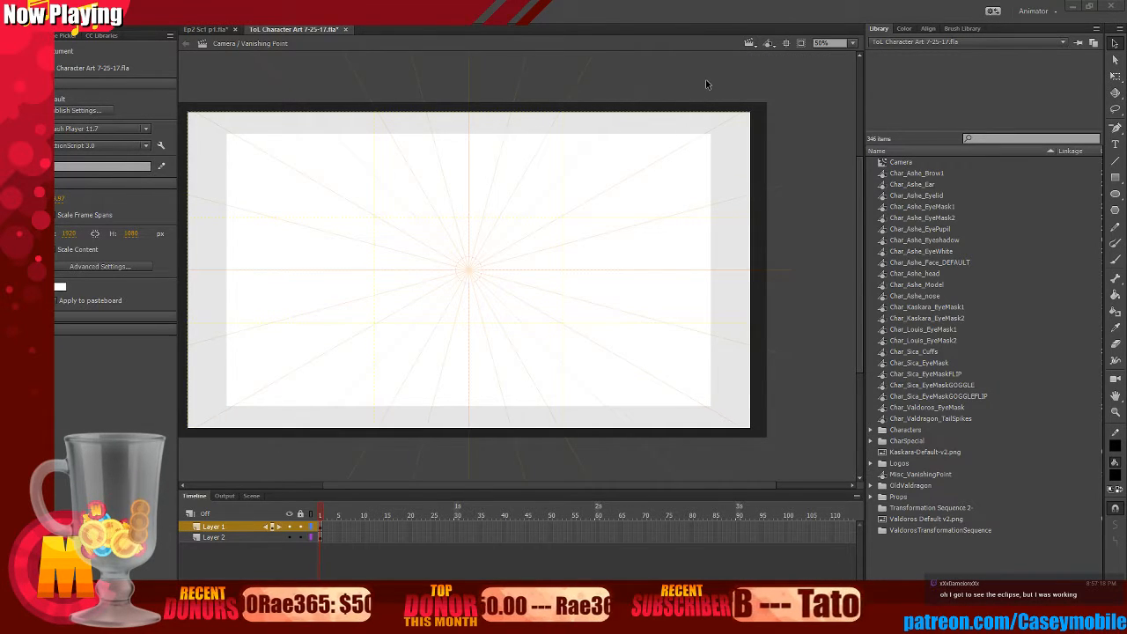
click(217, 28)
right_click(229, 526)
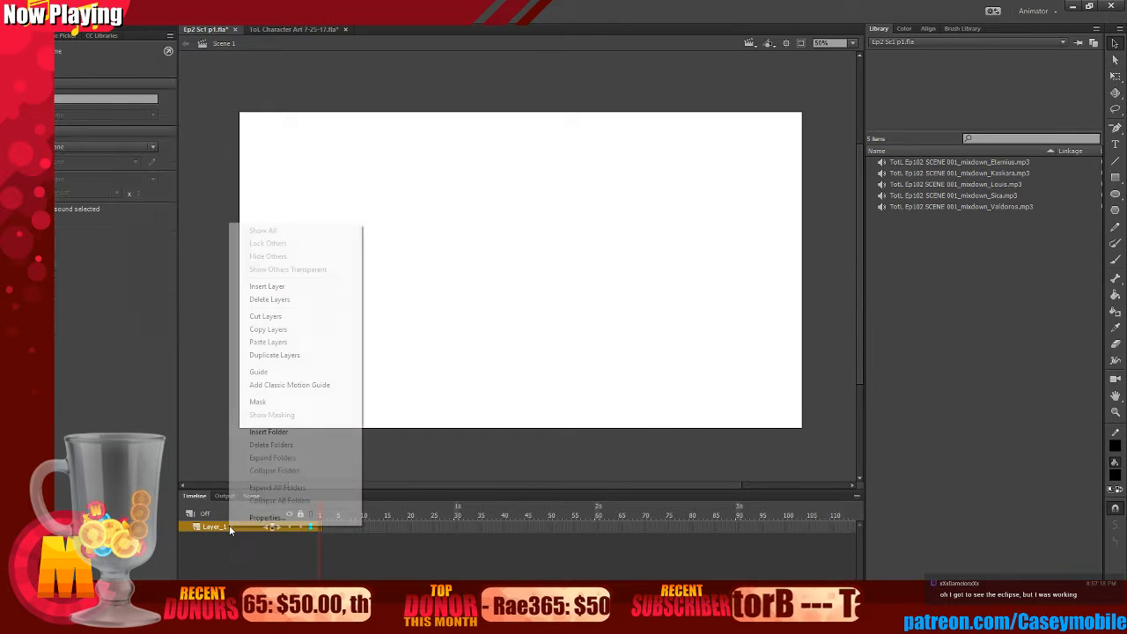
click(311, 342)
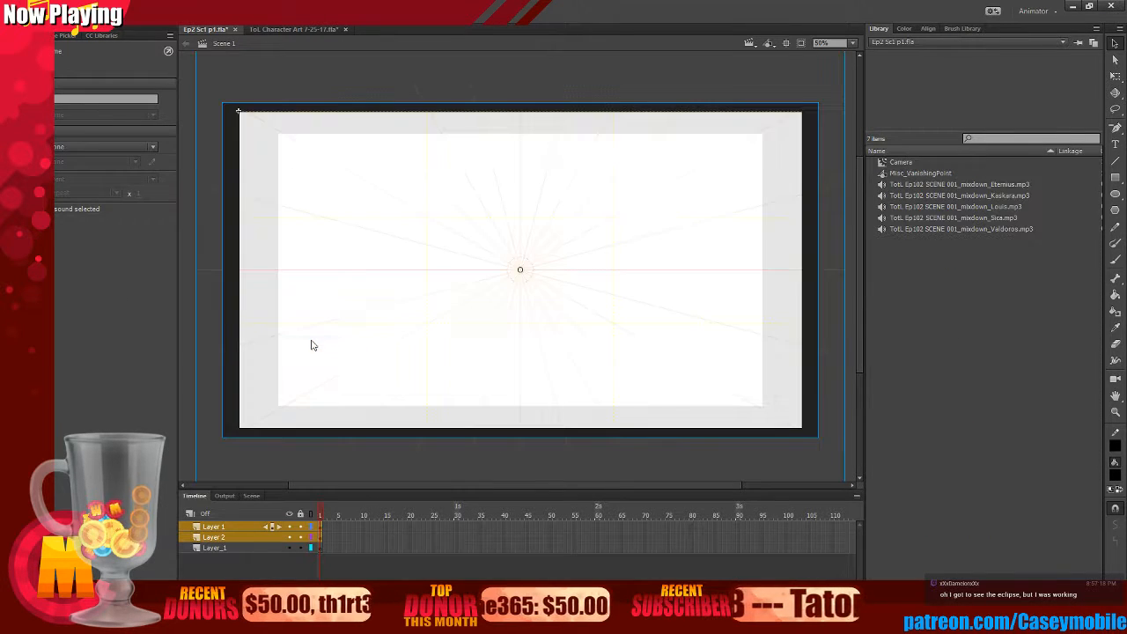
click(203, 377)
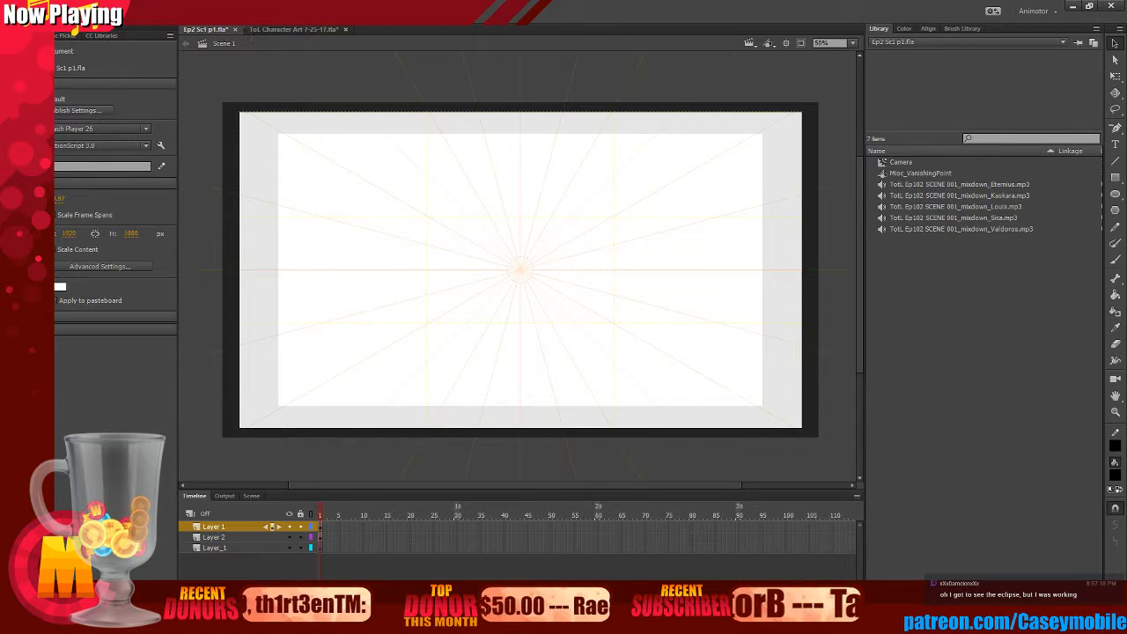
- Go to the character art file's Character Lineup (Copy from here) scene and check which layers hold the characters and the eyeball
click(294, 29)
click(749, 42)
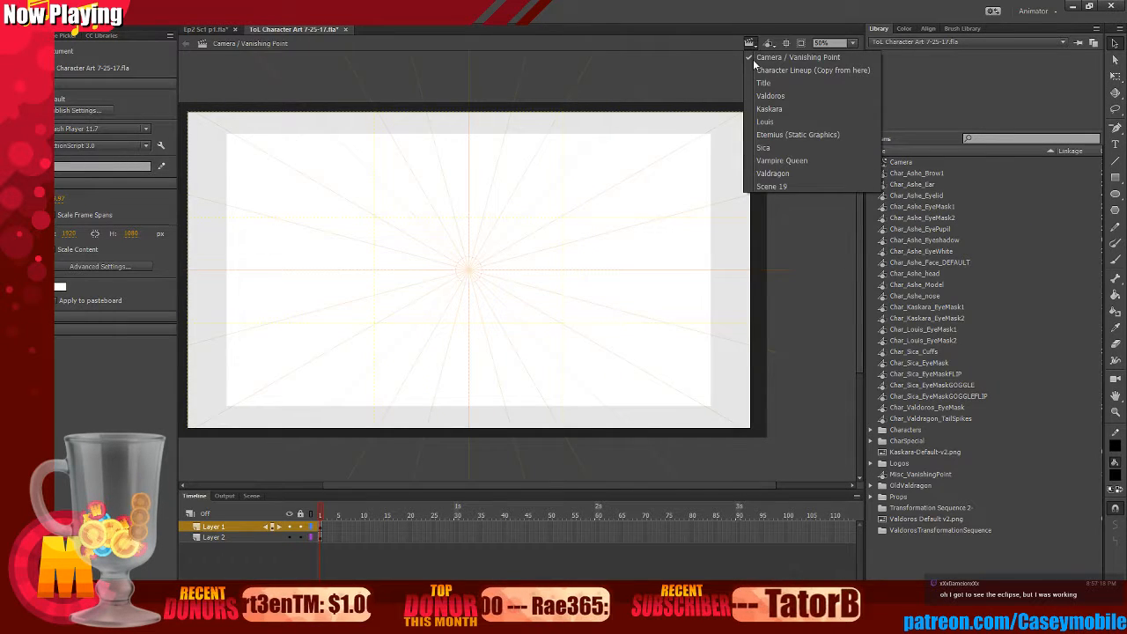
click(754, 69)
drag(251, 85, 511, 245)
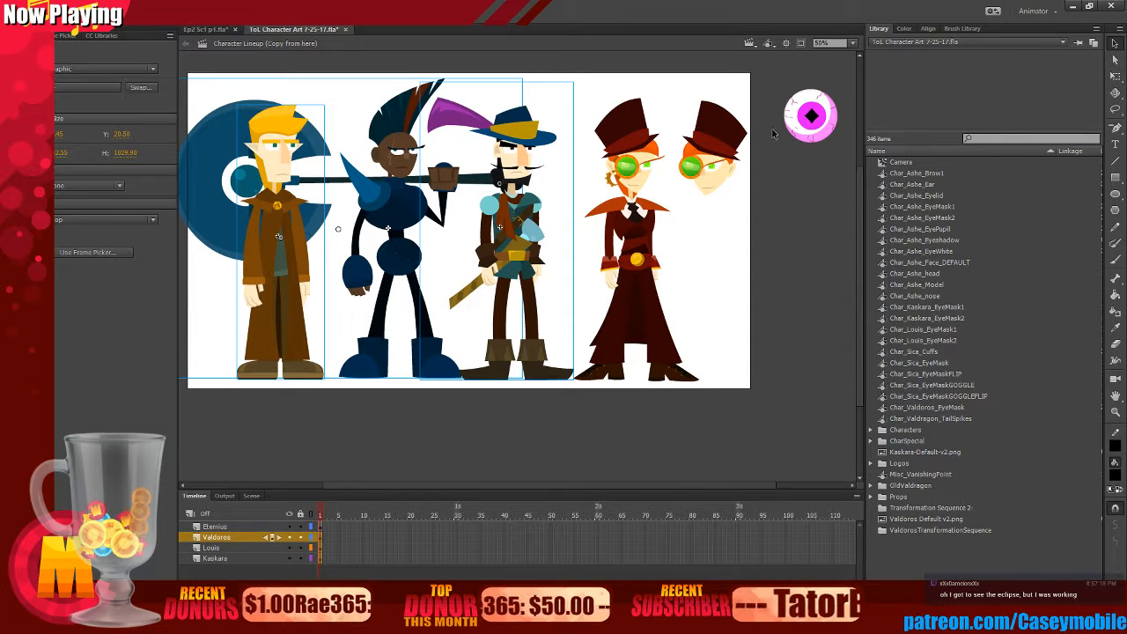
click(815, 121)
drag(349, 84, 291, 211)
right_click(803, 118)
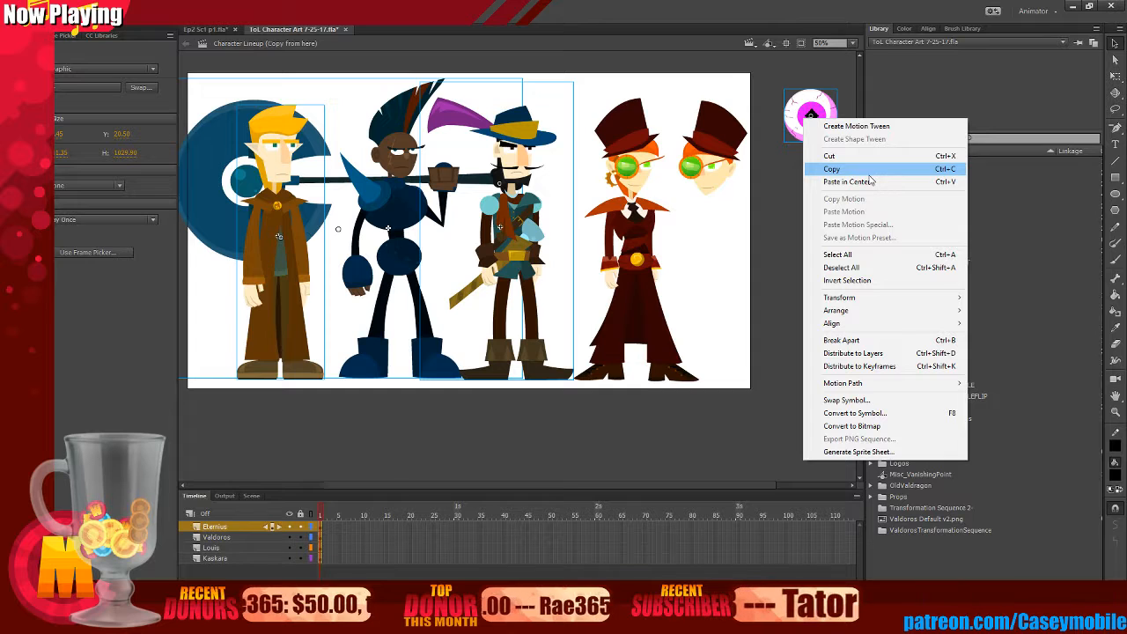
click(867, 181)
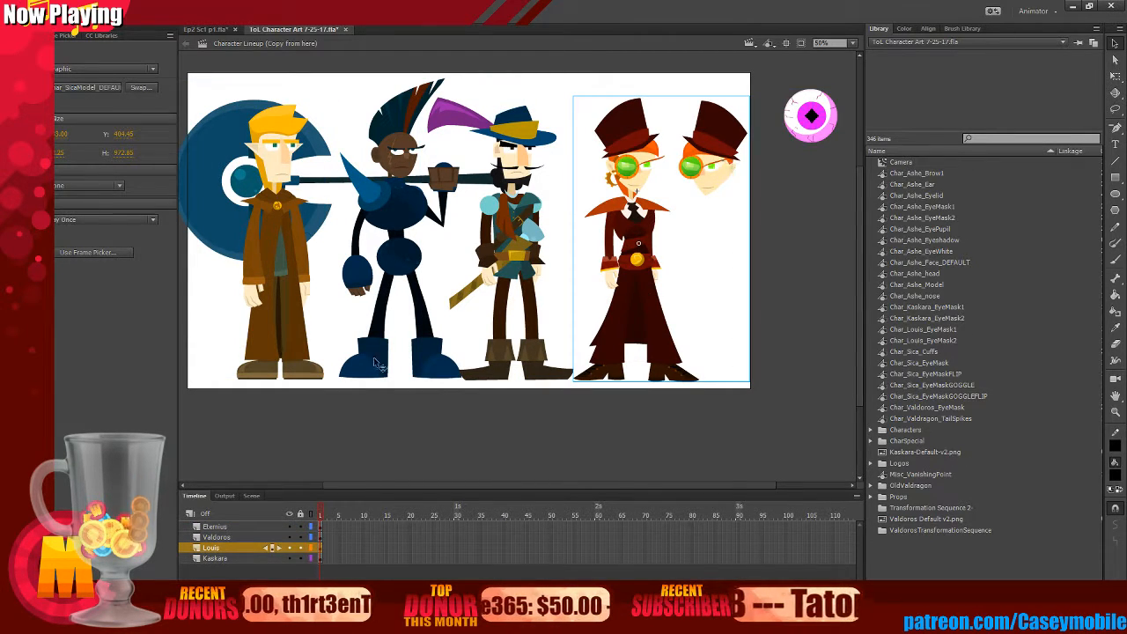
- Move the top-hatted character from the Louis layer onto a new layer named "Sica", and place that layer below Kaskara
key(Delete)
right_click(242, 549)
click(273, 309)
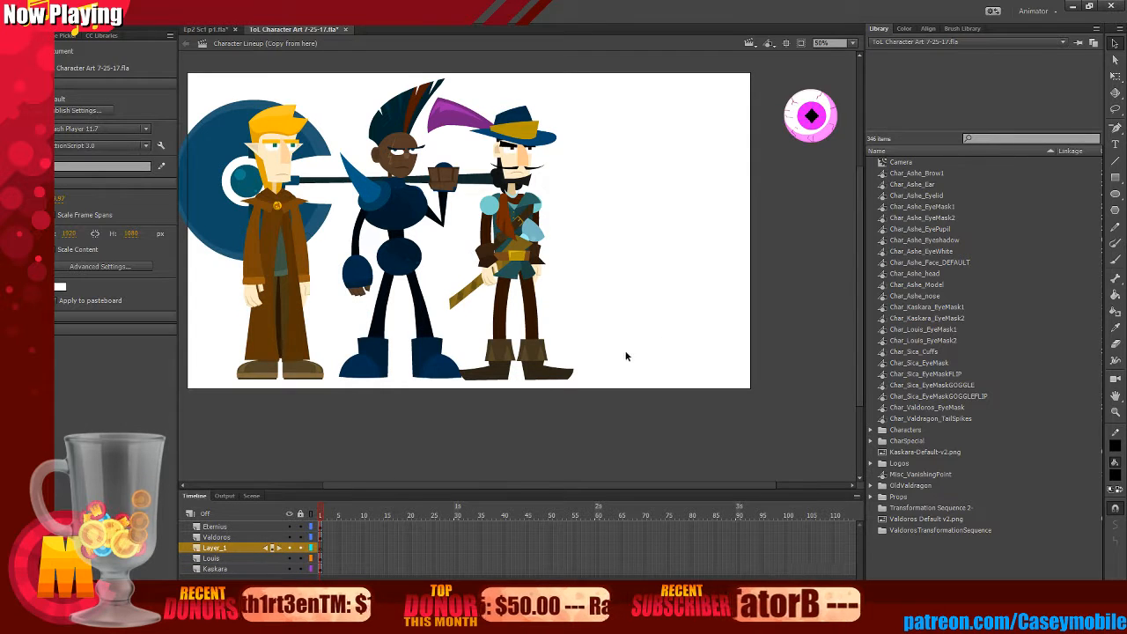
key(ctrl+shift+v)
double_click(231, 548)
text(Sica)
key(Return)
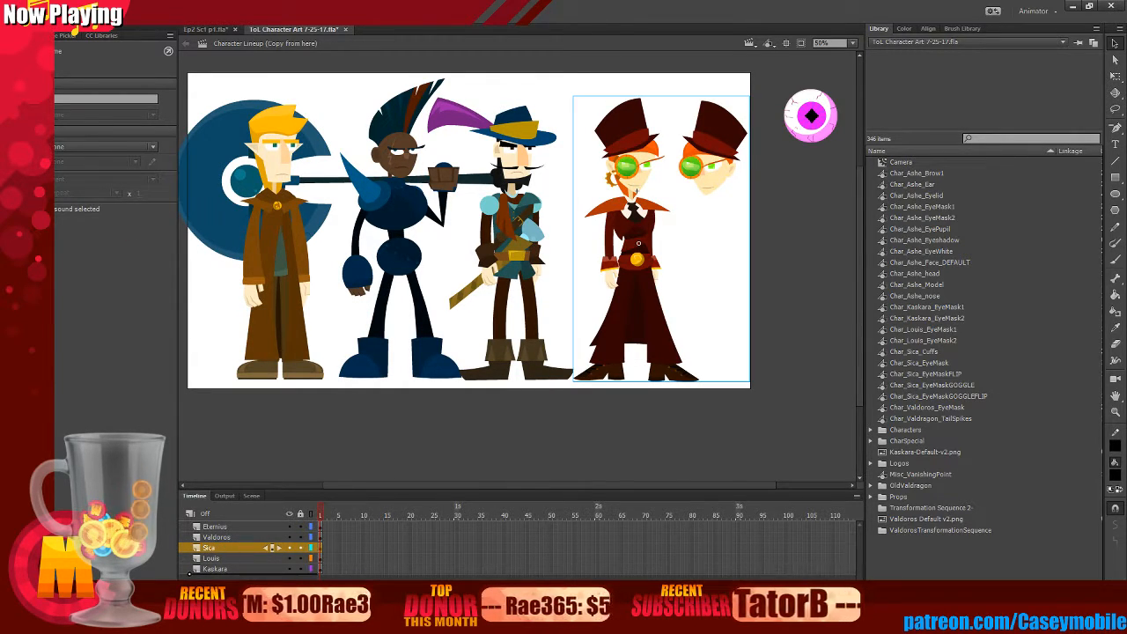
drag(229, 548, 227, 573)
- Copy the Eternius, Valdoros, Louis and Kaskara layers from the Character Lineup scene of the character art file
click(228, 560)
shift+click(233, 530)
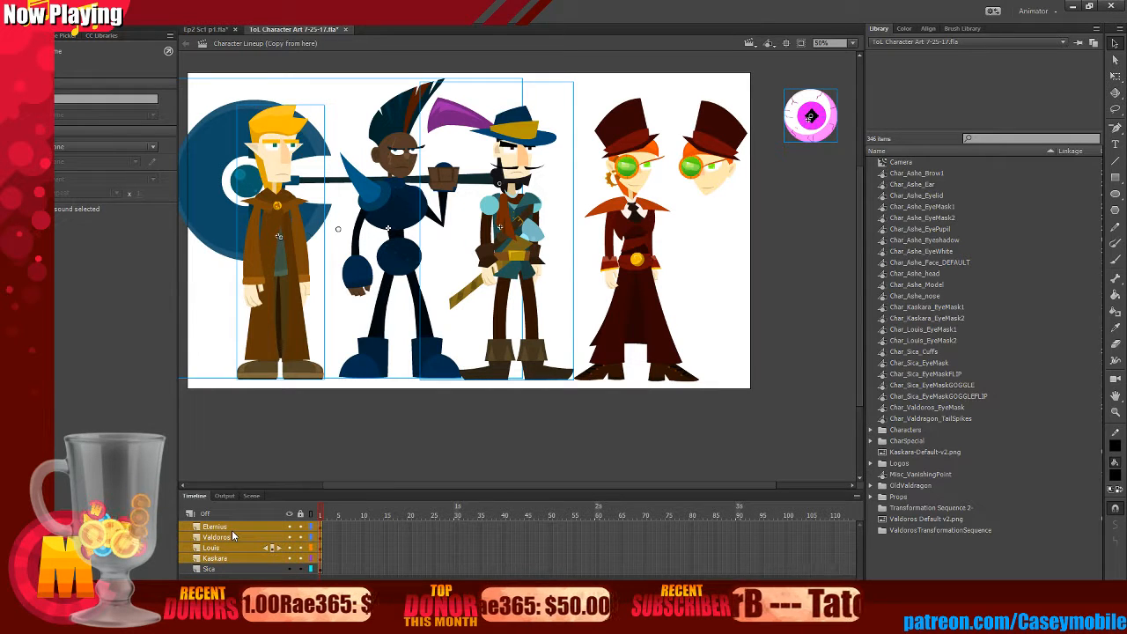
right_click(233, 534)
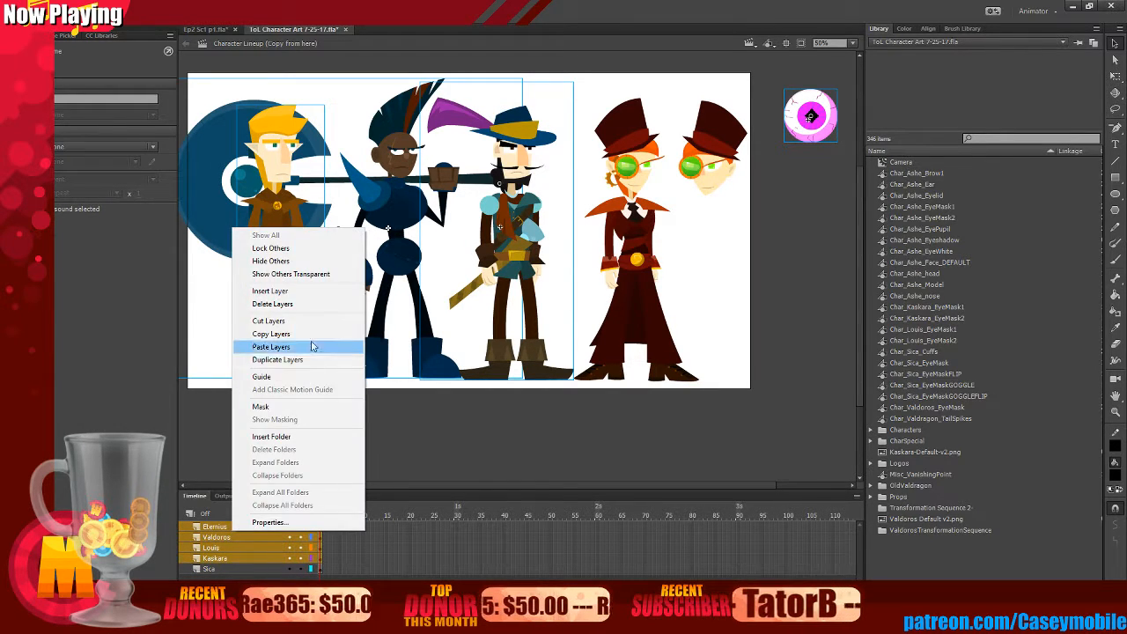
click(271, 334)
click(749, 42)
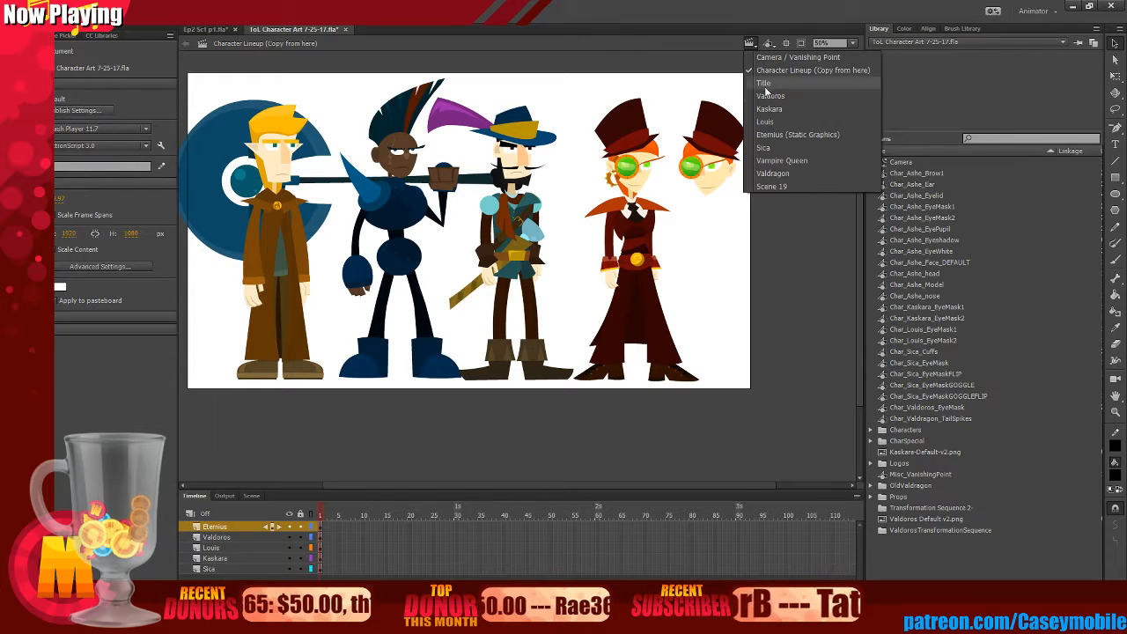
- Go to Ep2 Sc1 p1.fla, insert a new layer above Layer 1 and paste the copied character layers above it
click(217, 31)
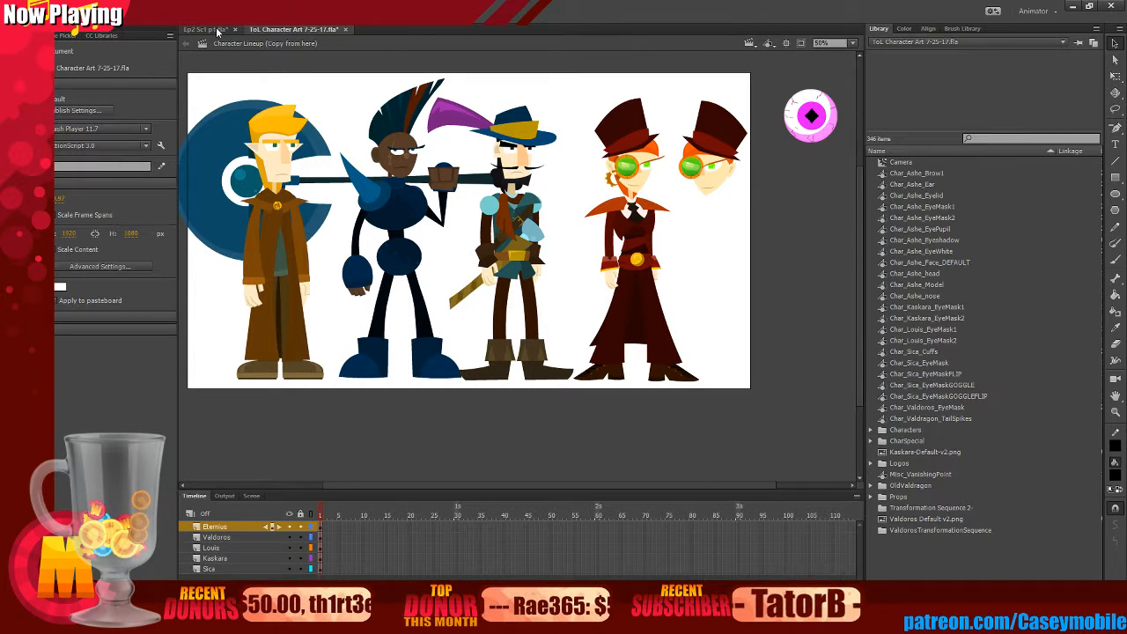
click(218, 31)
right_click(227, 525)
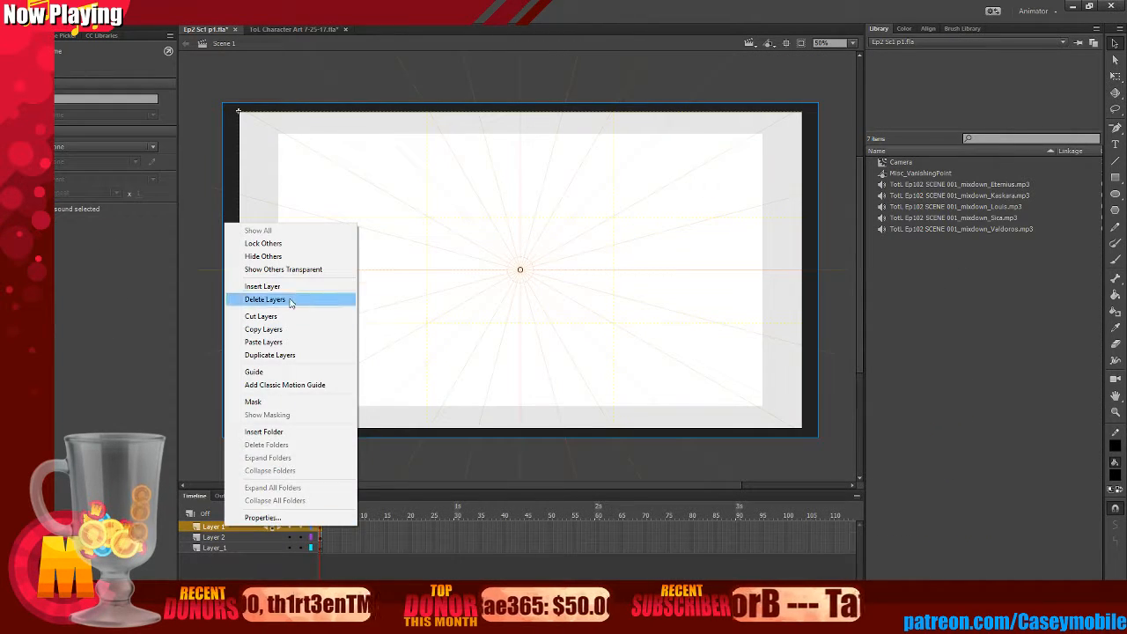
click(262, 287)
right_click(241, 525)
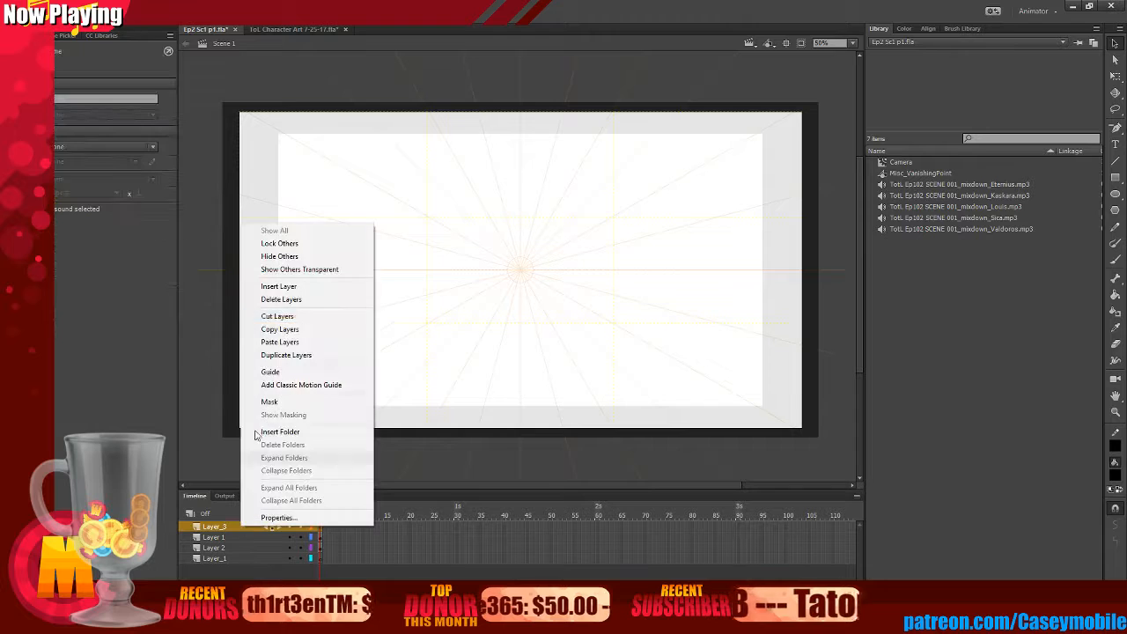
click(305, 342)
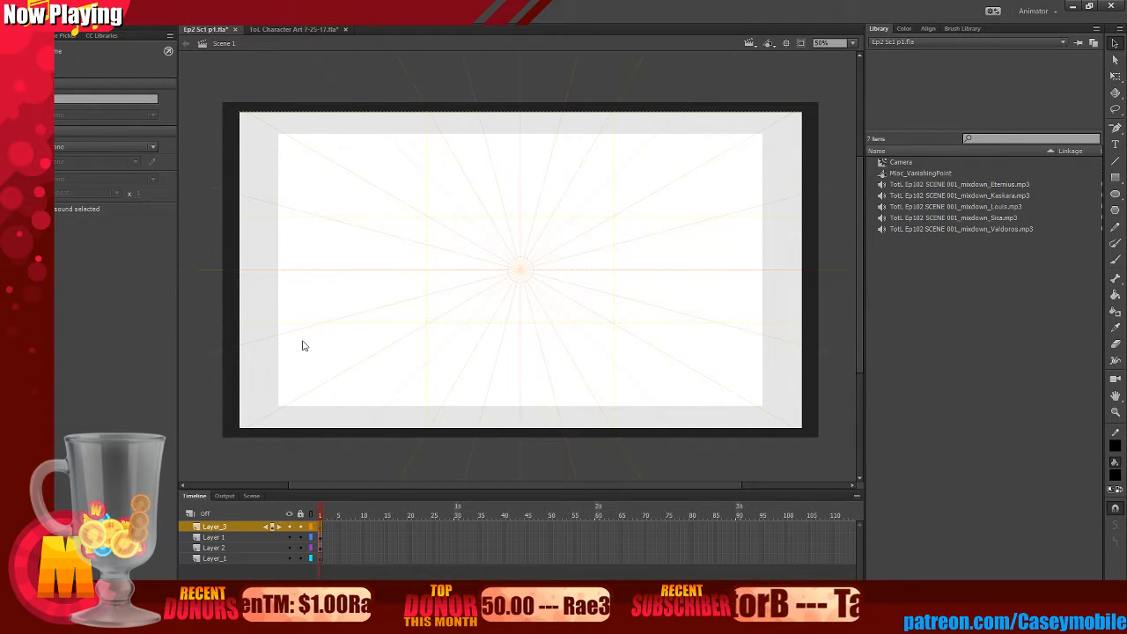
- Move the pink eyeball from outside the stage onto it, beside the character in the feathered hat, and deselect it
click(811, 240)
drag(841, 160, 665, 156)
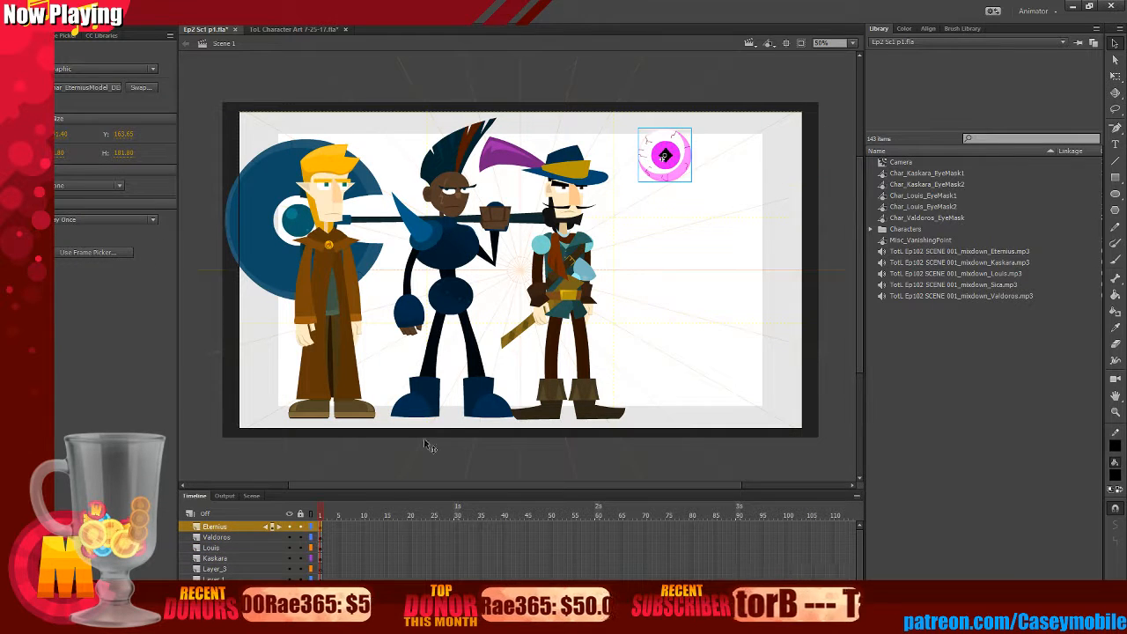
click(254, 458)
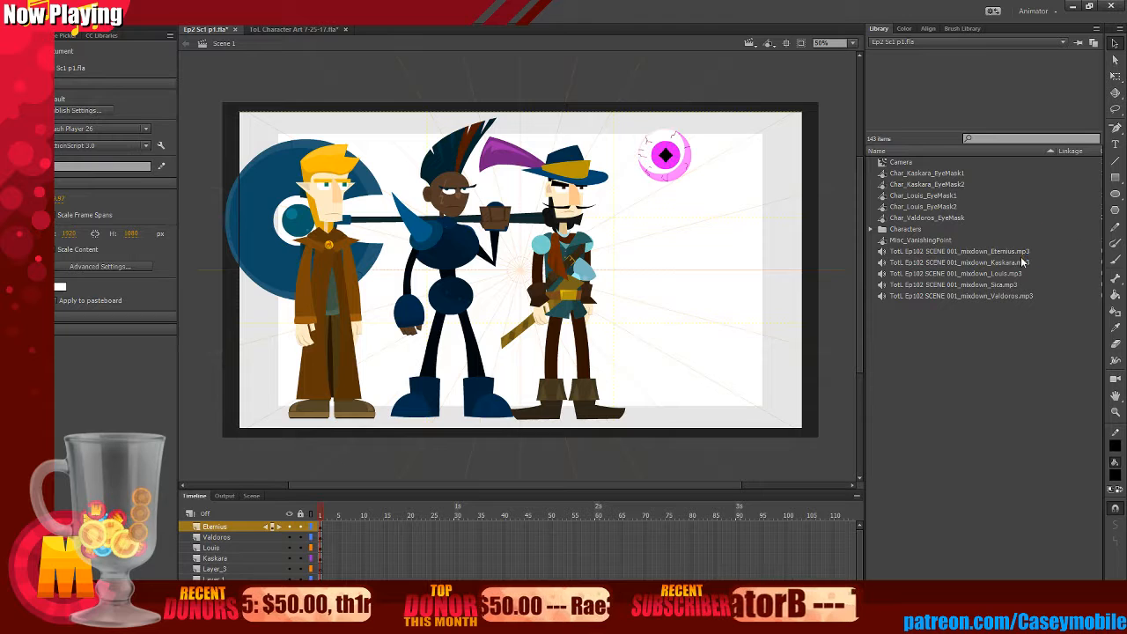
- Check the loose eye mask symbols in the Ep2 Sc1 p1.fla library and the loose character symbols in the character art library
click(959, 189)
click(959, 186)
click(954, 177)
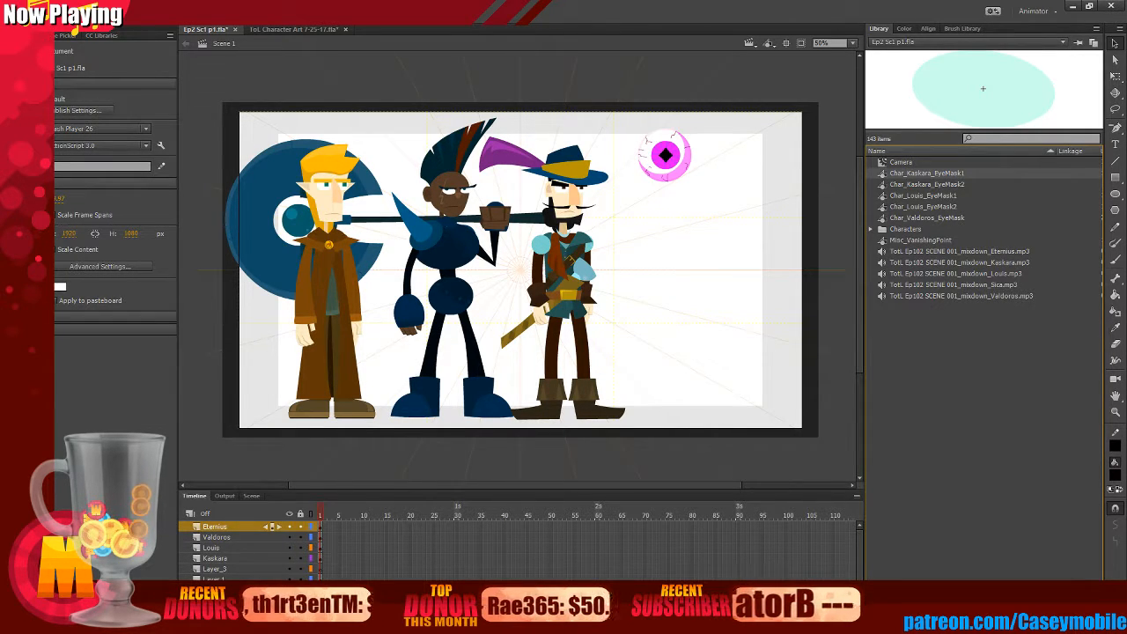
click(295, 29)
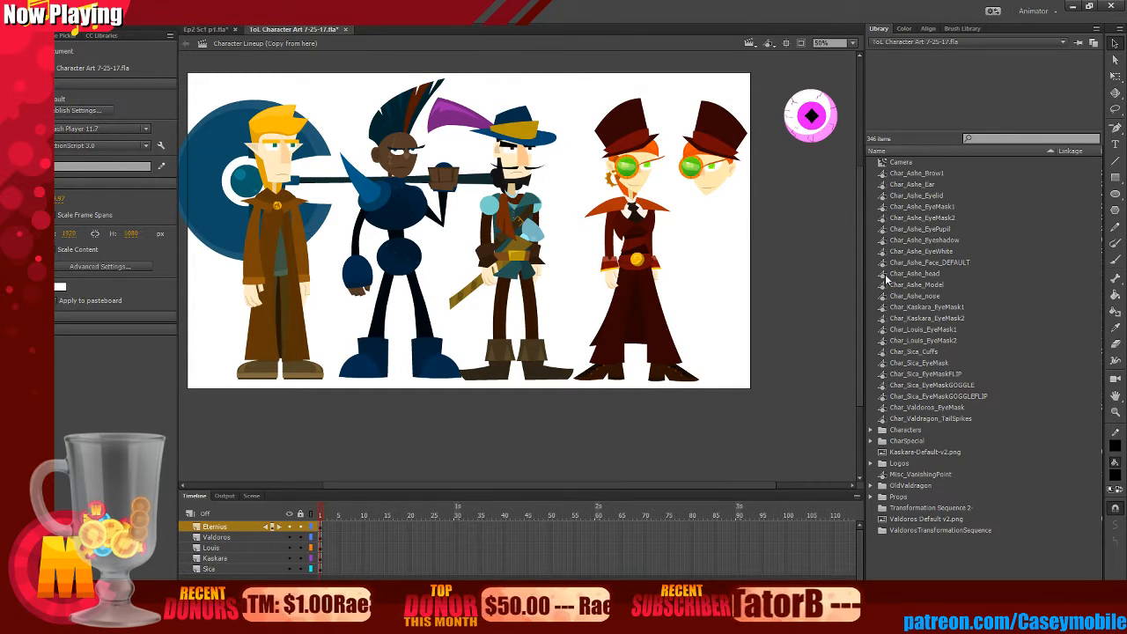
click(917, 364)
click(912, 354)
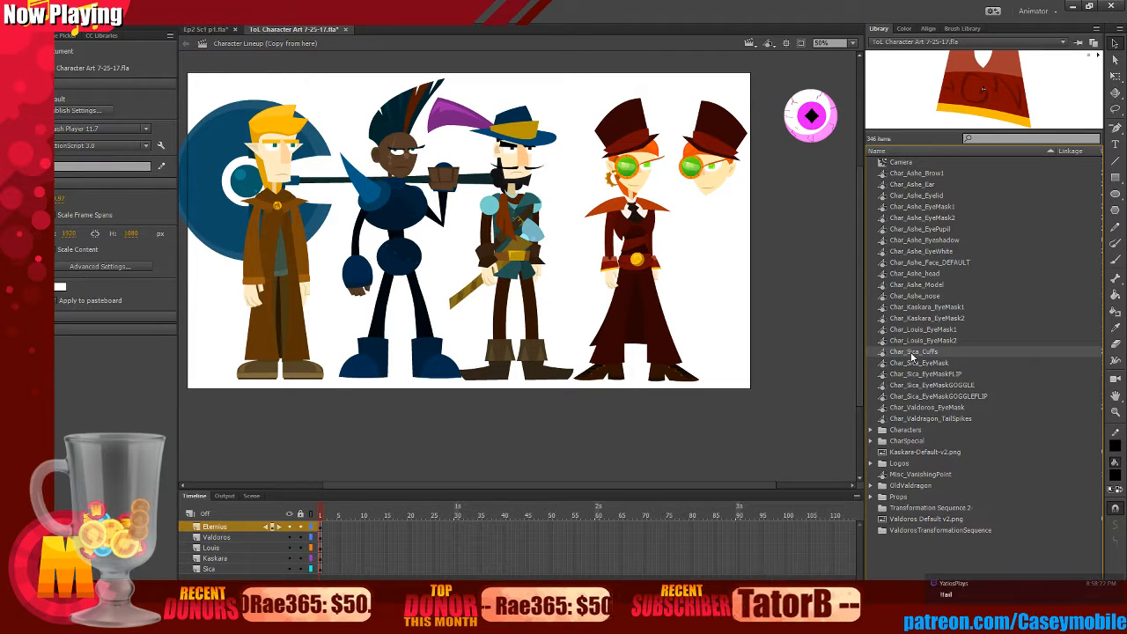
- In the character art library, move all Kaskara, Louis, Sica and Valdoros eye mask symbols into the Components folder within Characters
click(906, 331)
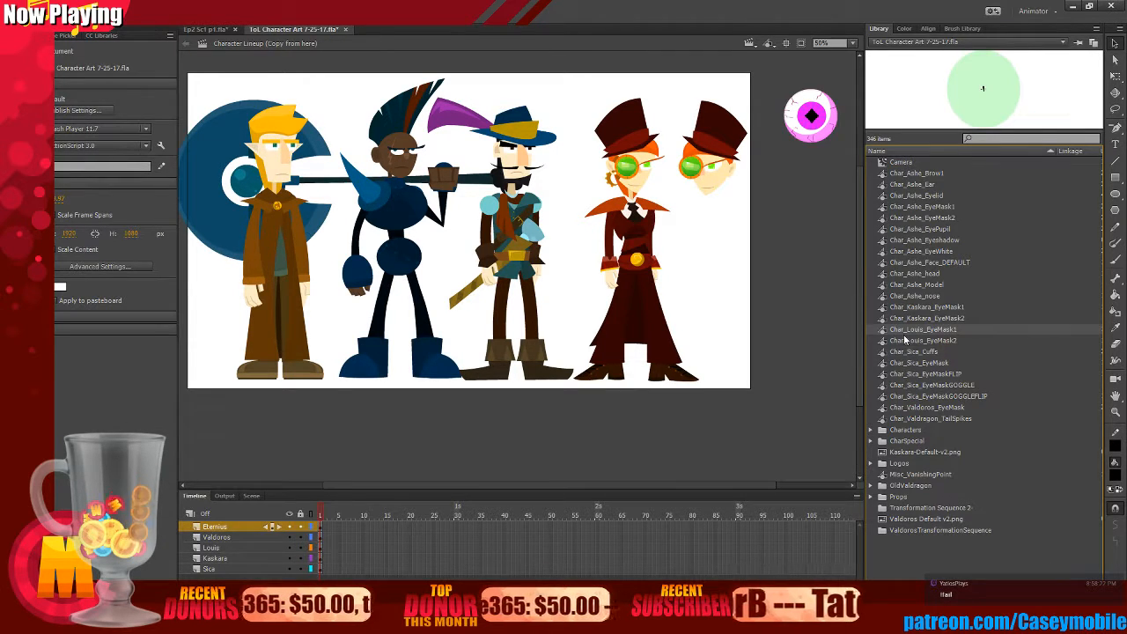
ctrl+click(906, 343)
click(909, 309)
ctrl+click(910, 319)
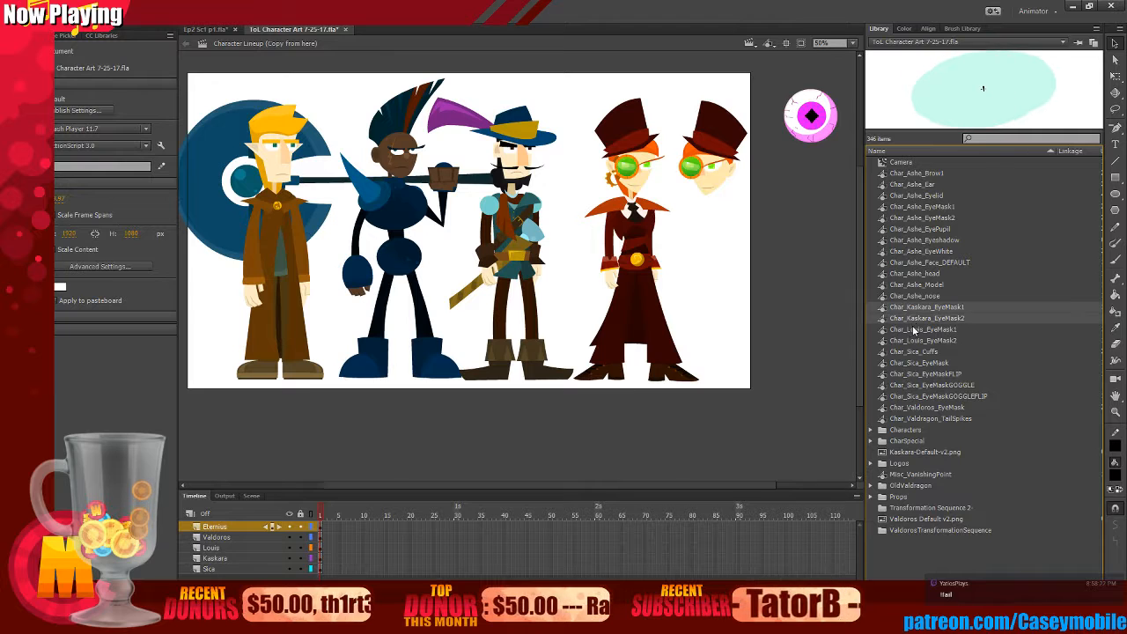
ctrl+click(914, 331)
ctrl+click(914, 341)
ctrl+click(912, 363)
ctrl+click(911, 374)
ctrl+click(910, 388)
ctrl+click(909, 389)
ctrl+click(912, 387)
ctrl+click(914, 397)
ctrl+click(916, 408)
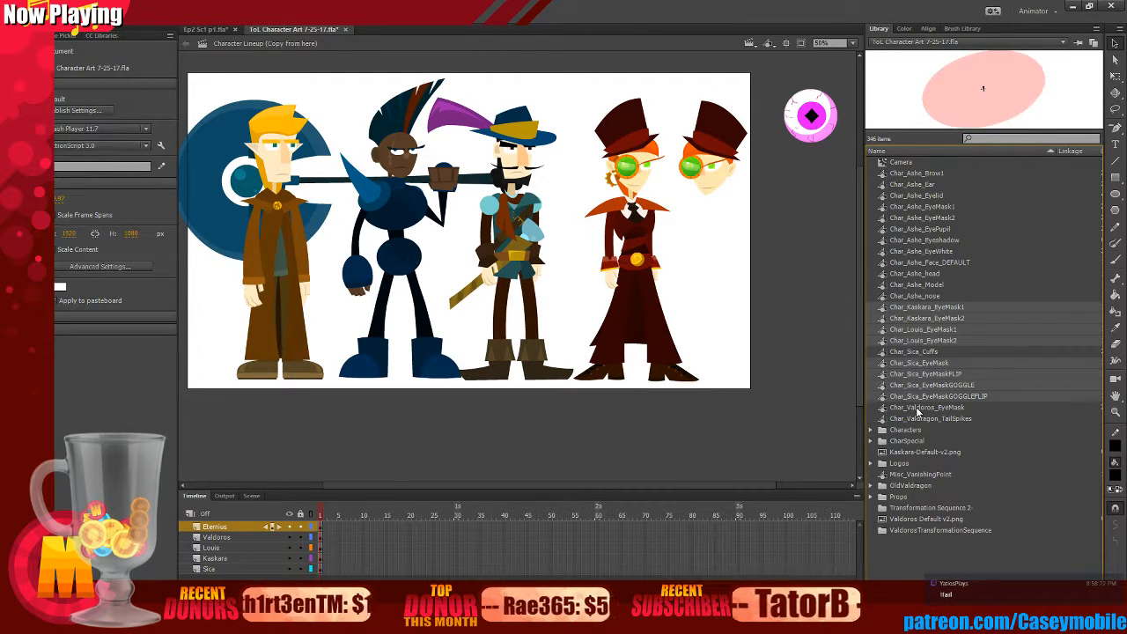
ctrl+click(921, 419)
ctrl+click(912, 420)
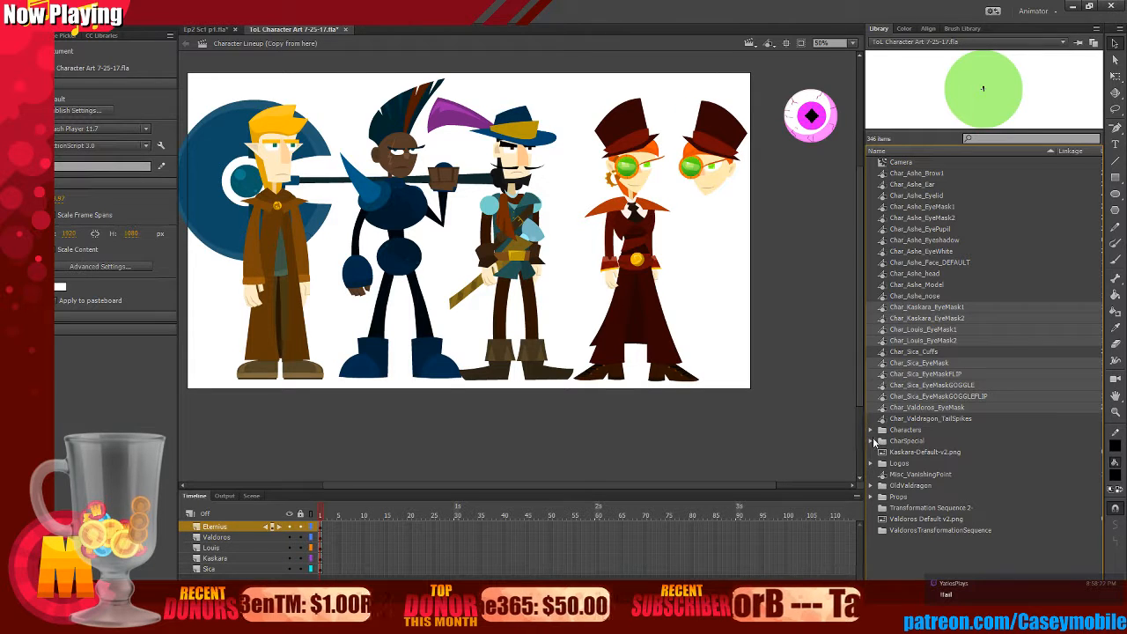
click(871, 430)
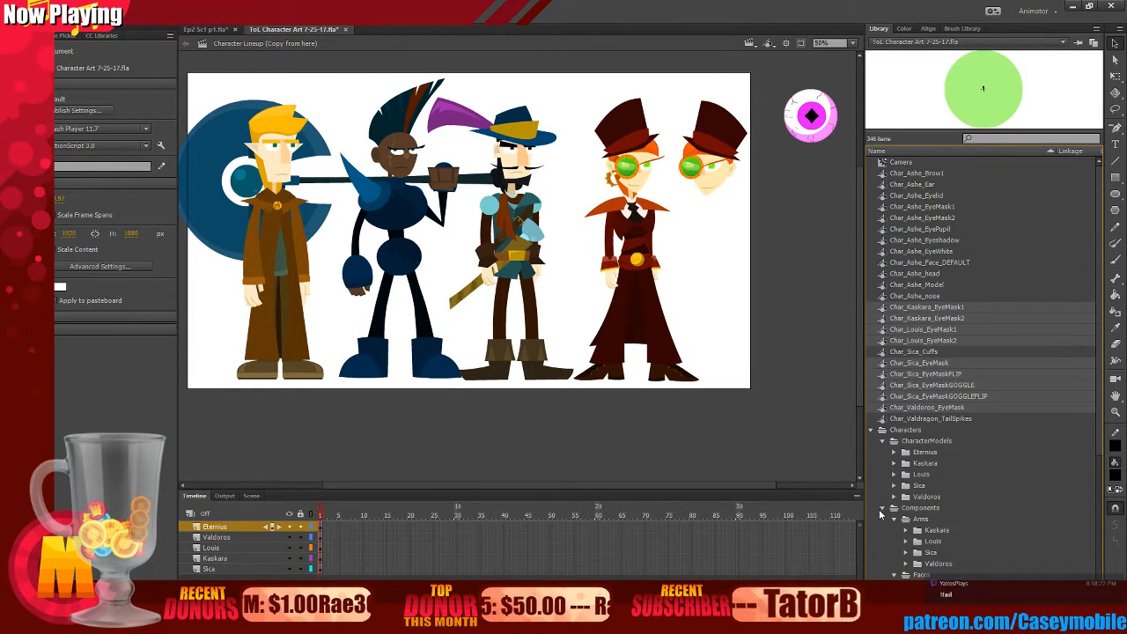
drag(912, 323, 946, 520)
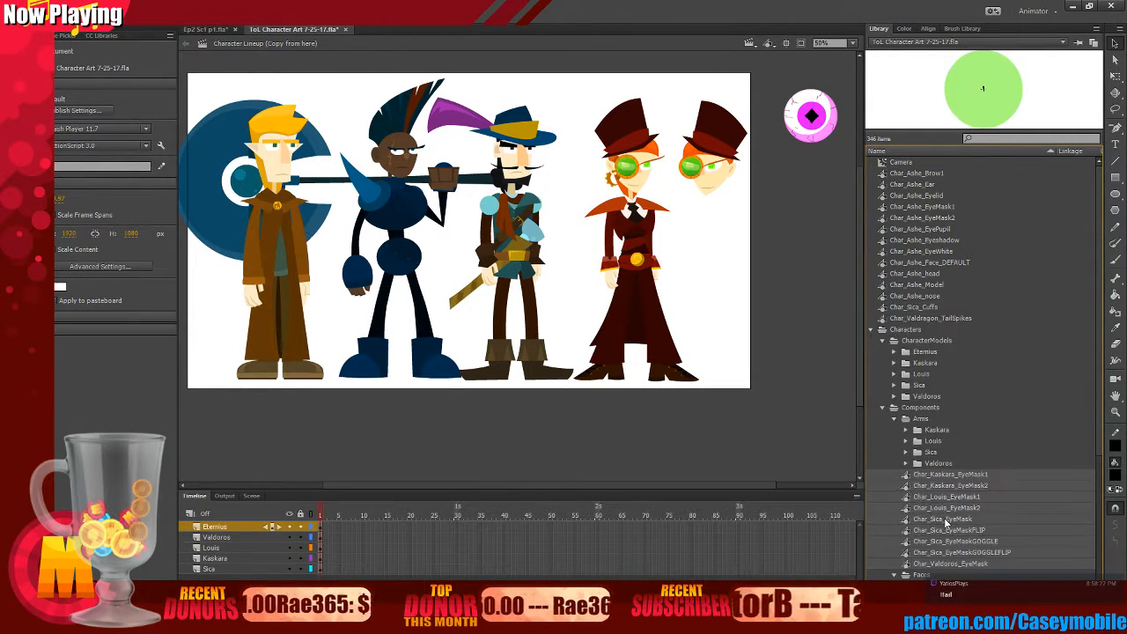
- Move the nine eye mask symbols from Components into its ModelComponents subfolder, then expand that folder to check its contents and collapse it
scroll(889, 421, down, 3)
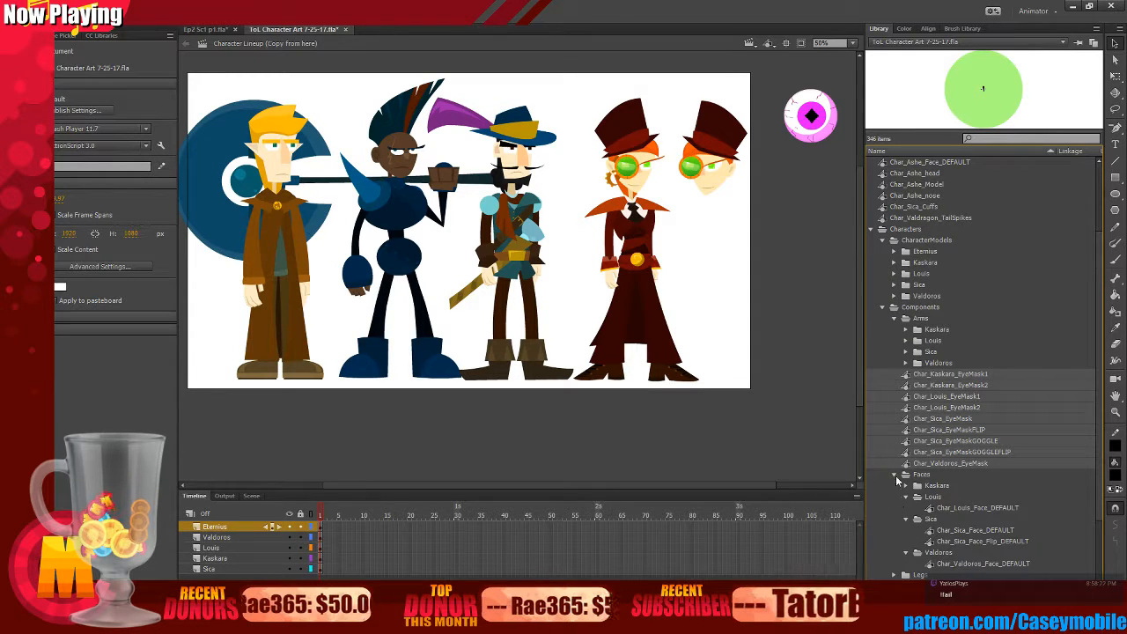
click(895, 475)
click(939, 364)
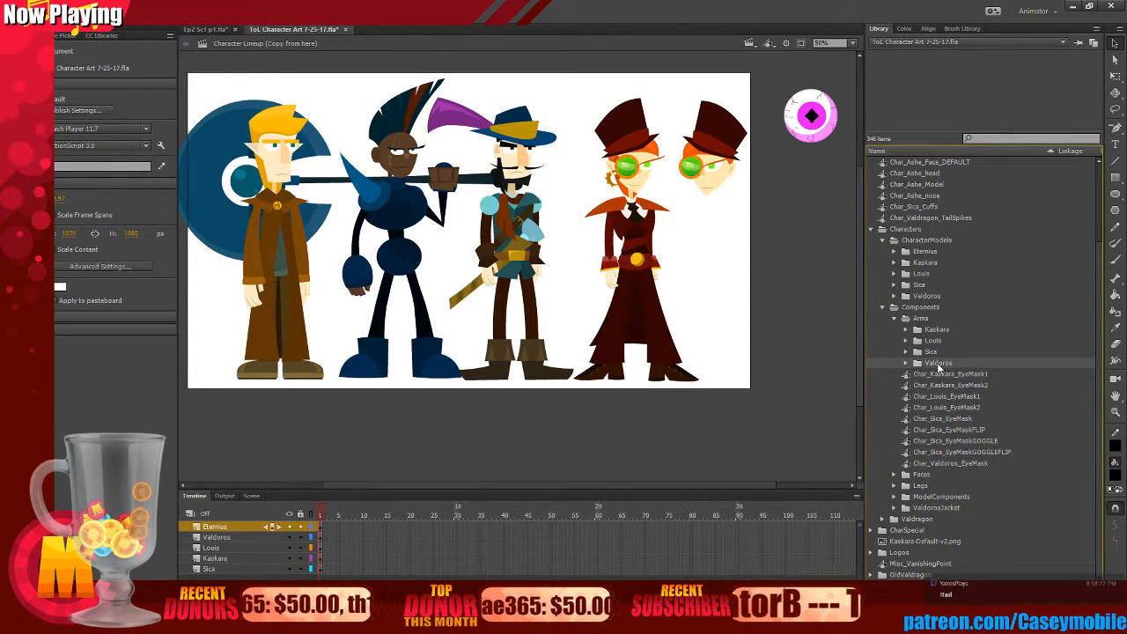
click(938, 373)
shift+click(942, 464)
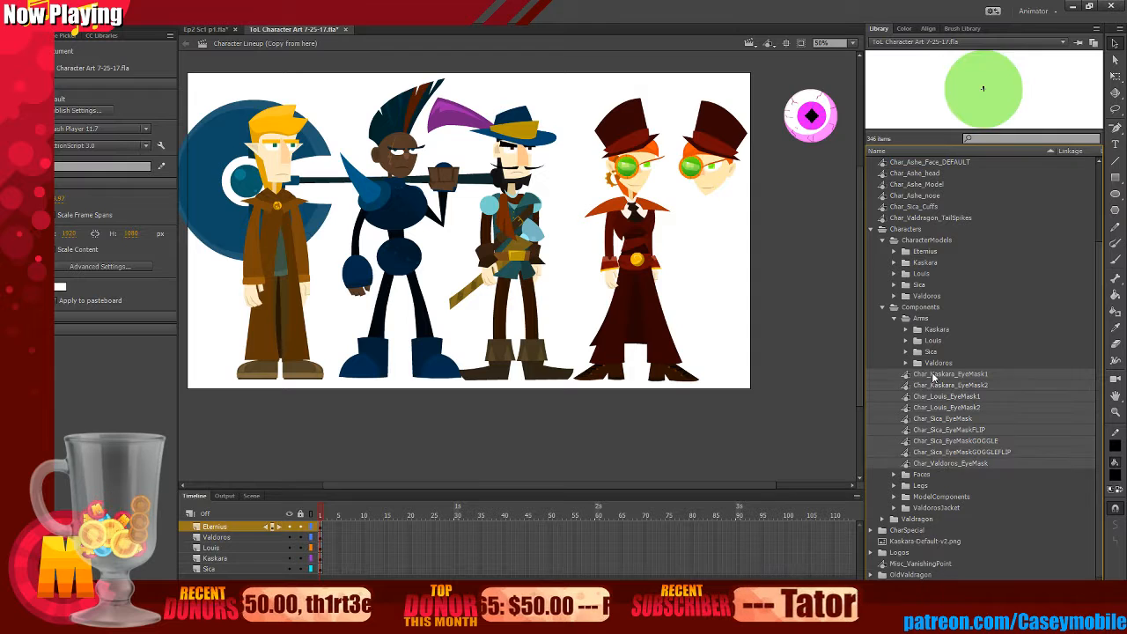
drag(940, 426, 918, 496)
click(894, 476)
scroll(967, 473, down, 4)
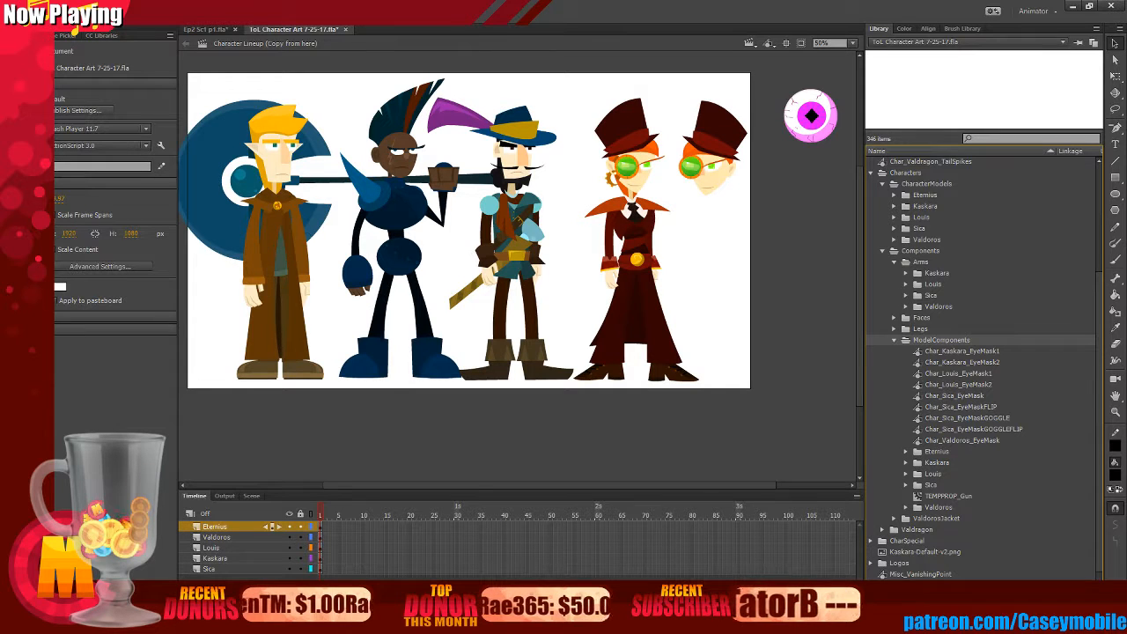
click(897, 340)
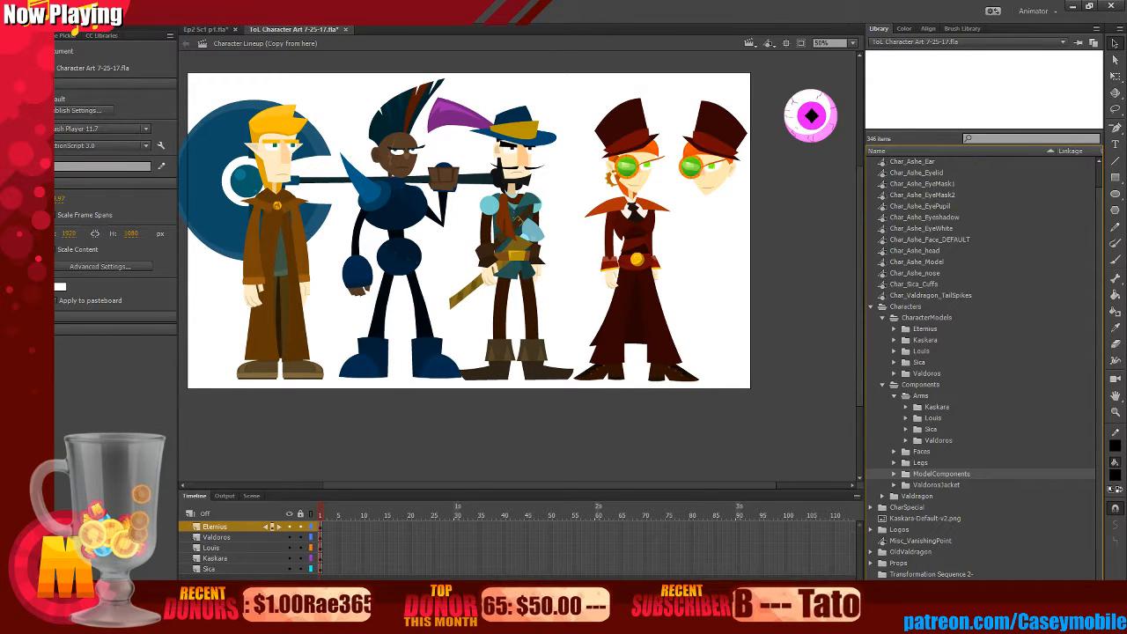
- Return to Ep2 Sc1 p1.fla and move its five Kaskara, Louis and Valdoros eye mask symbols into the library's Characters folder
click(214, 32)
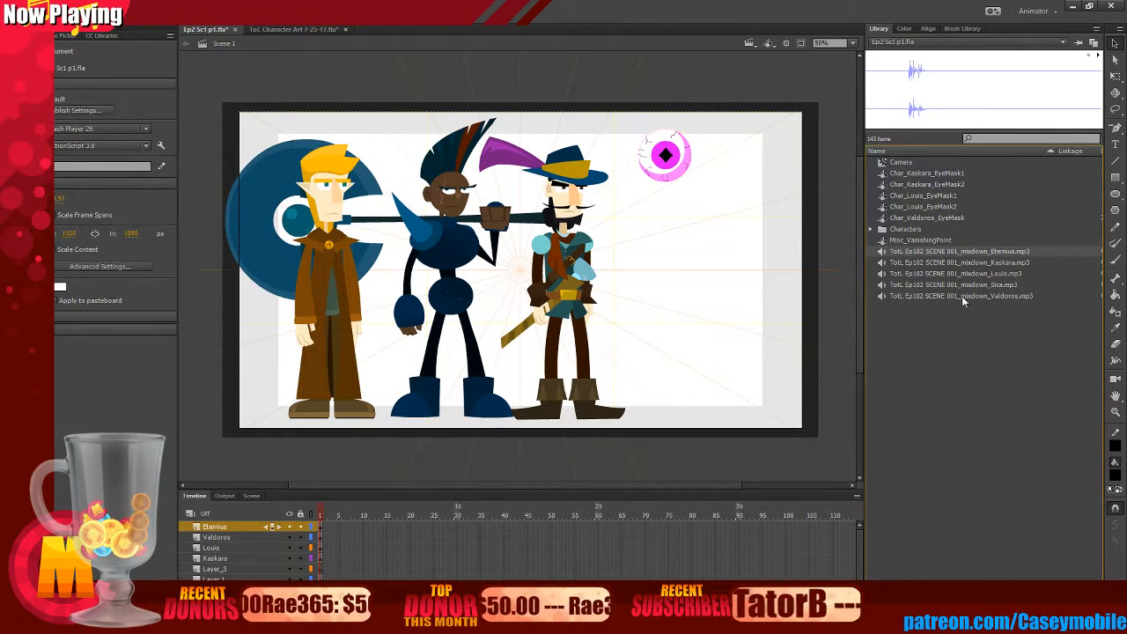
click(925, 219)
click(925, 207)
click(925, 197)
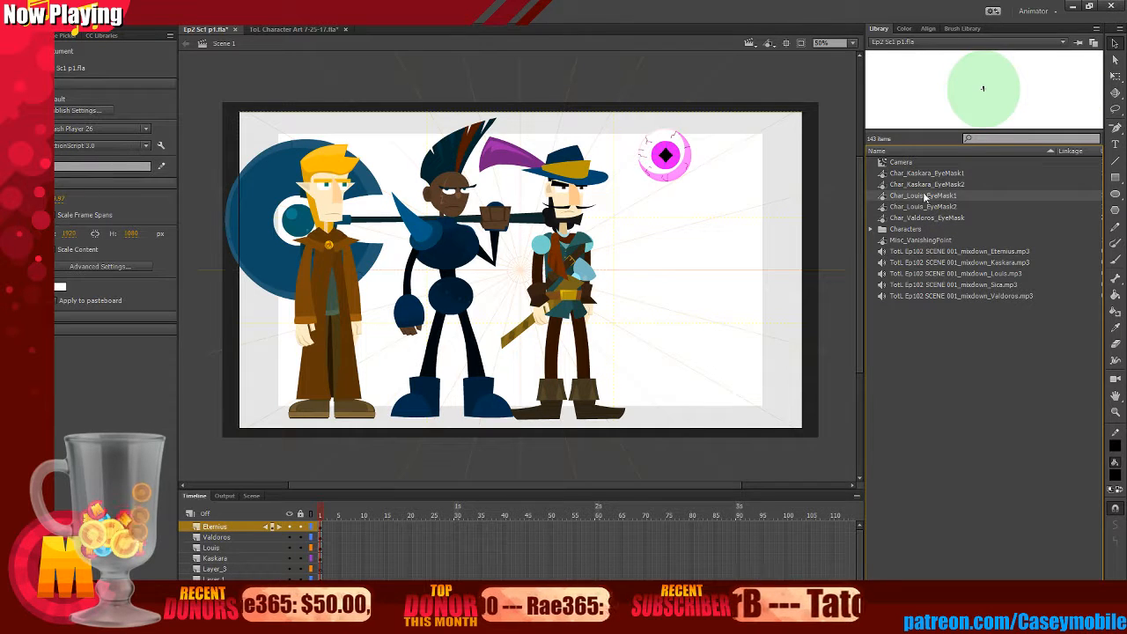
click(923, 186)
click(923, 174)
shift+click(913, 219)
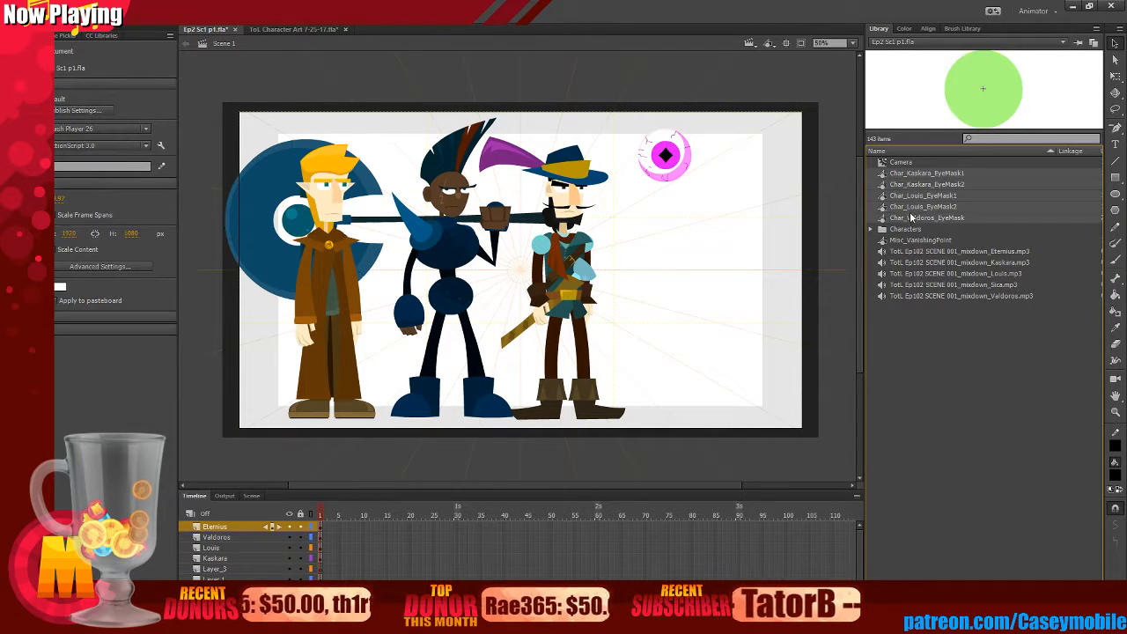
drag(910, 179, 898, 230)
- Move the five eye mask symbols from the Characters folder into its Components subfolder and expand that subfolder
click(870, 174)
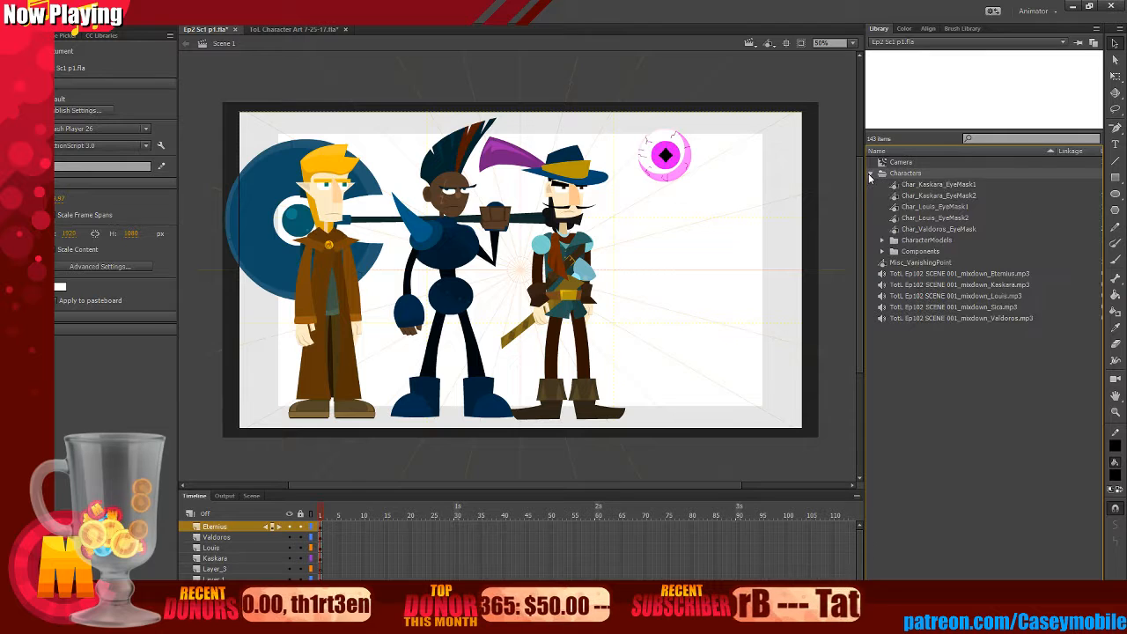
click(911, 185)
shift+click(922, 228)
drag(922, 239, 896, 251)
click(885, 195)
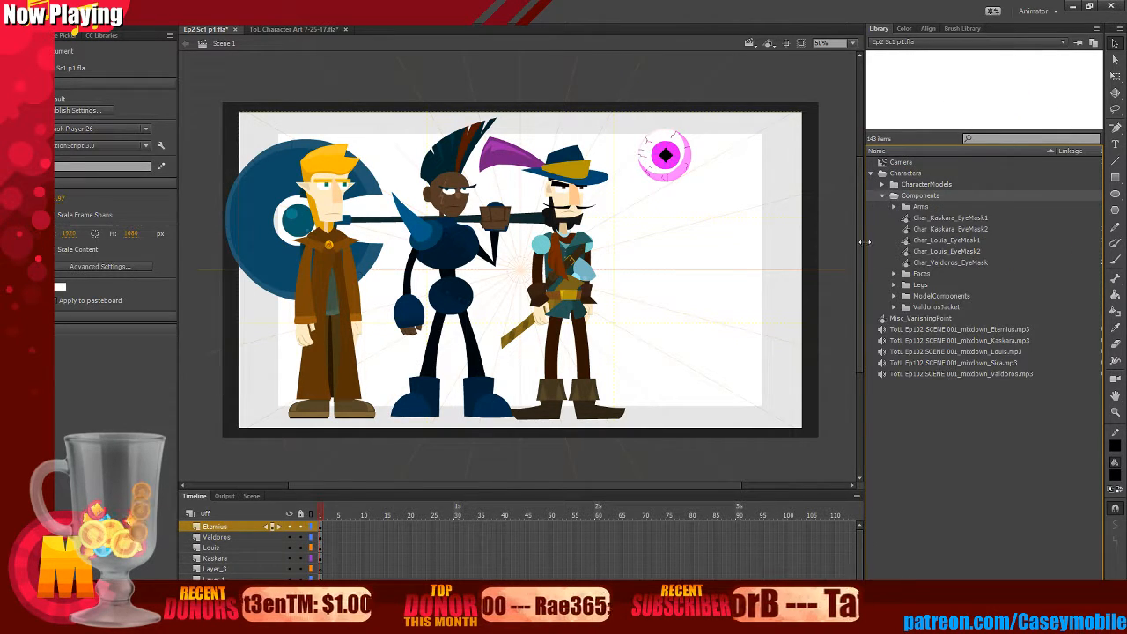
- Create a library folder named "EyeMasks" and place it inside the Components folder
click(921, 219)
shift+click(933, 263)
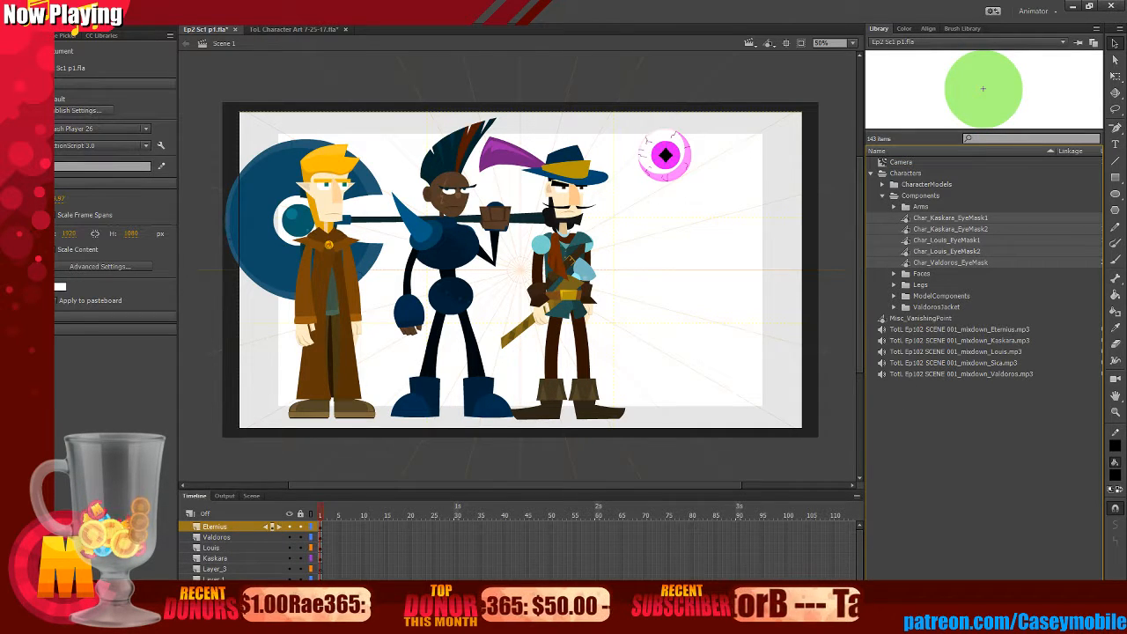
click(902, 560)
text(EyeMasks)
key(Return)
drag(916, 320, 943, 275)
- Move the five eye mask symbols into the EyeMasks folder and collapse the Characters folder
click(942, 216)
shift+click(958, 263)
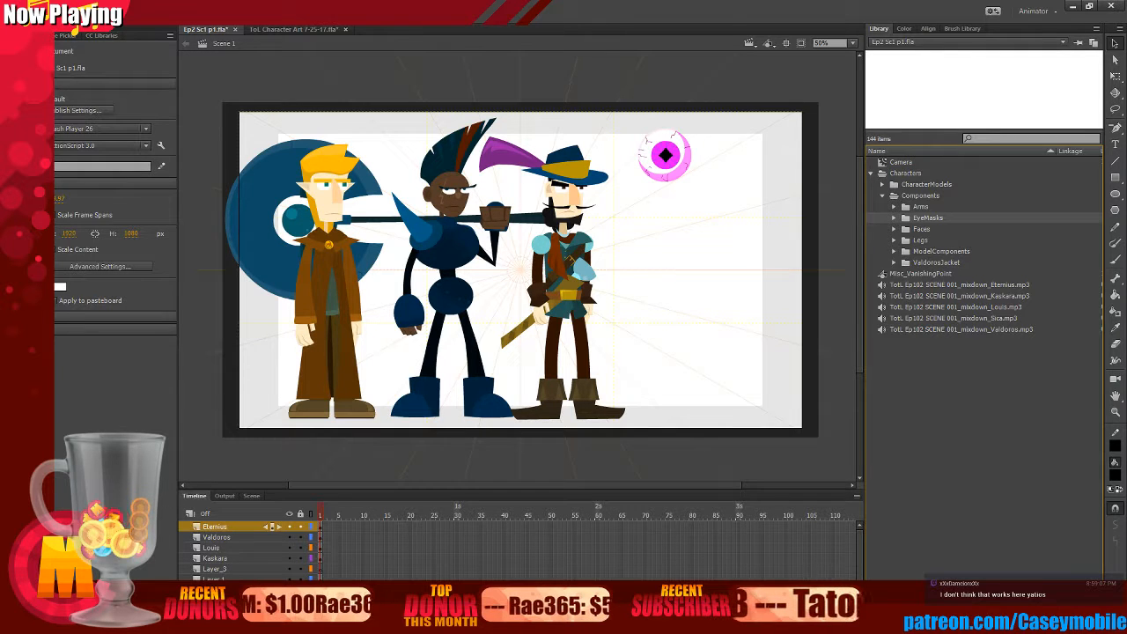
click(999, 388)
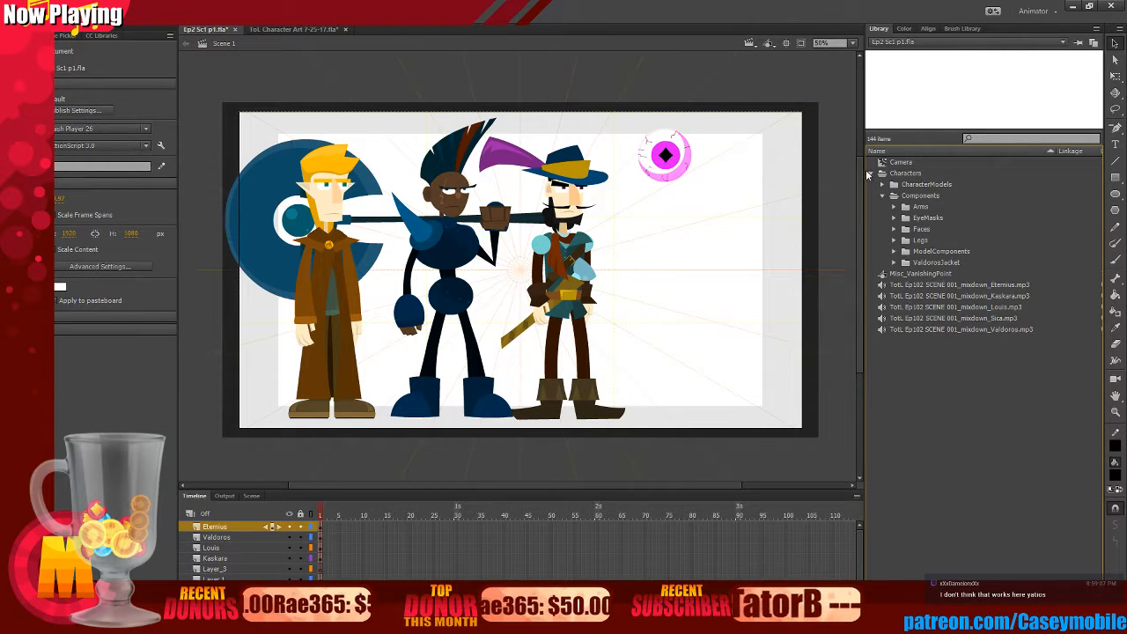
click(871, 173)
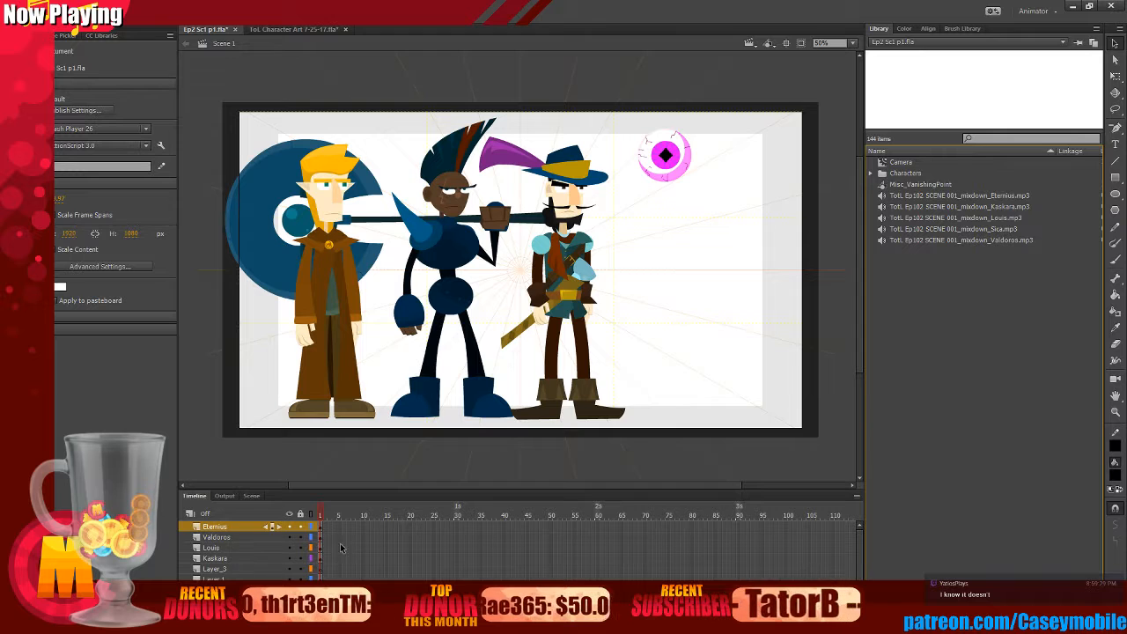
- Delete the empty layer Layer_3 located below Kaskara
click(220, 559)
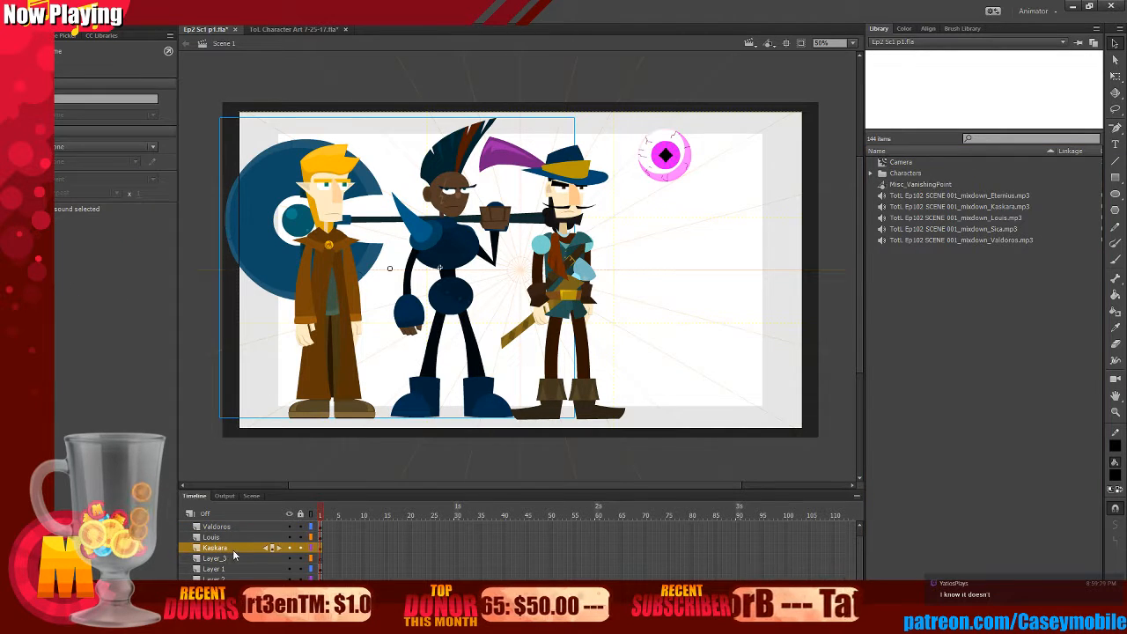
click(235, 559)
click(220, 606)
- Rename the two layers below Kaskara, Layer 1 and Layer 2, as Camera and VanishingPoint
double_click(226, 569)
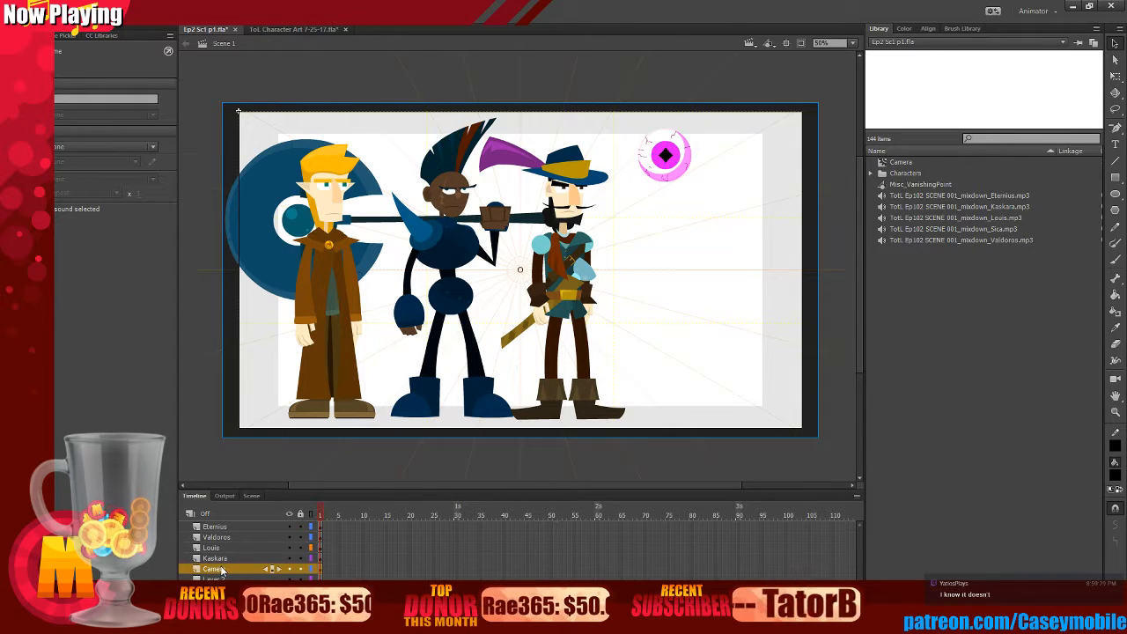
double_click(231, 578)
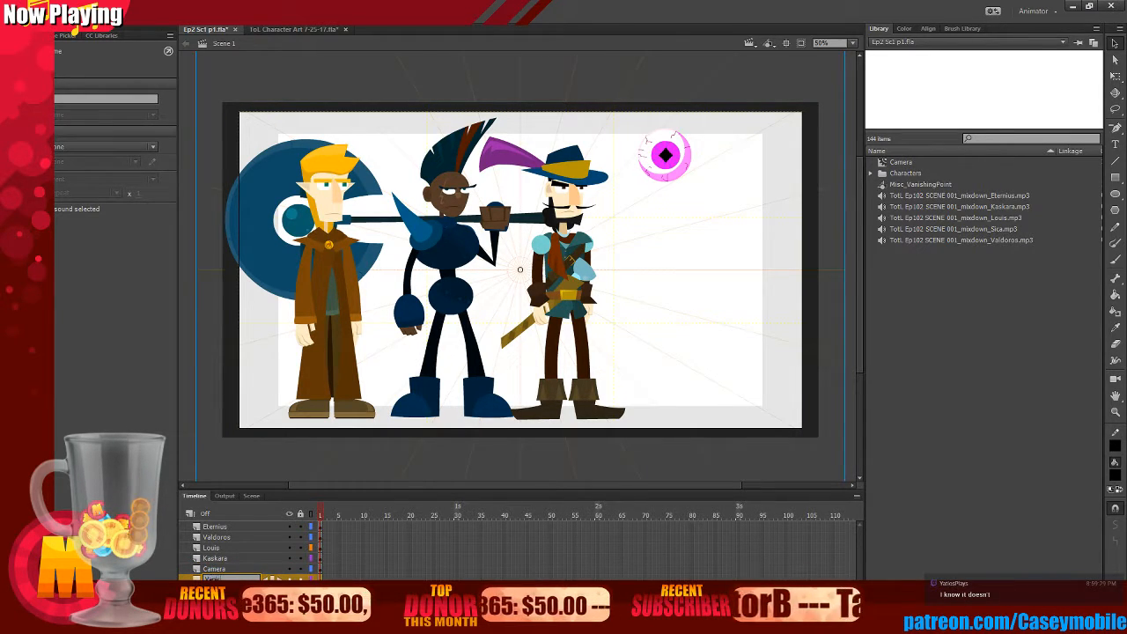
key(Escape)
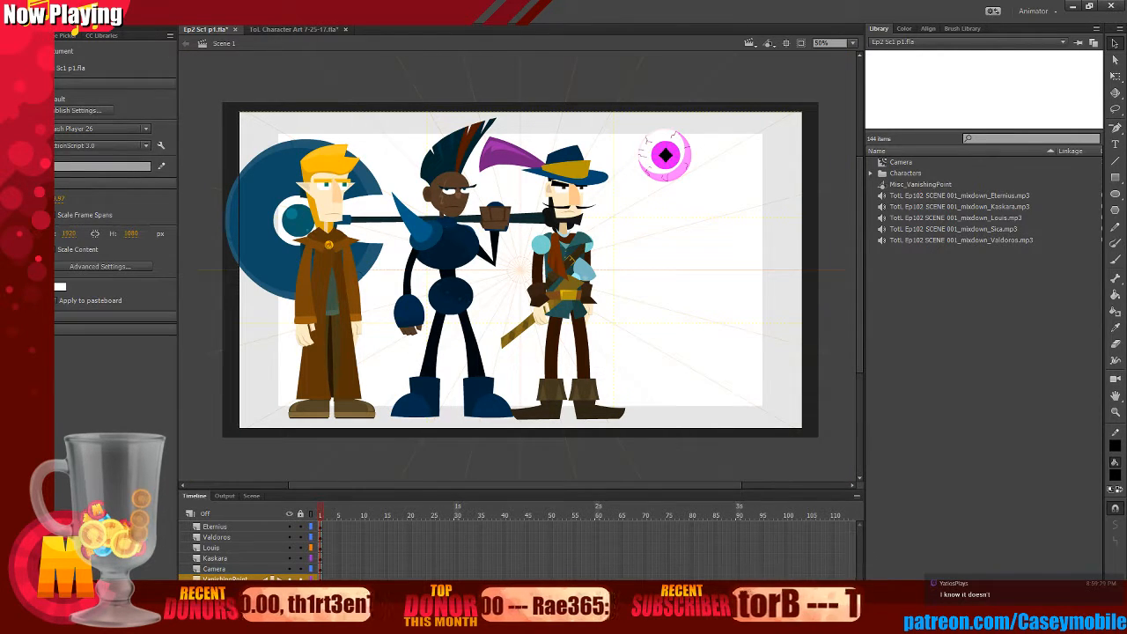
- Add a second, empty scene to the document and check its timeline and stage
click(251, 497)
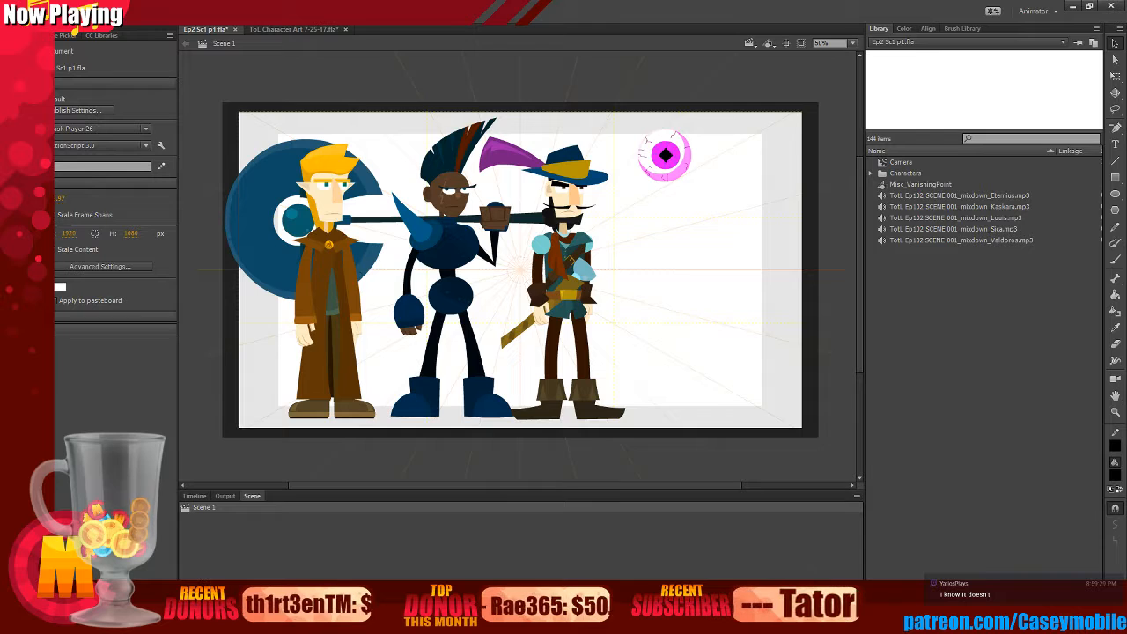
click(187, 604)
click(196, 497)
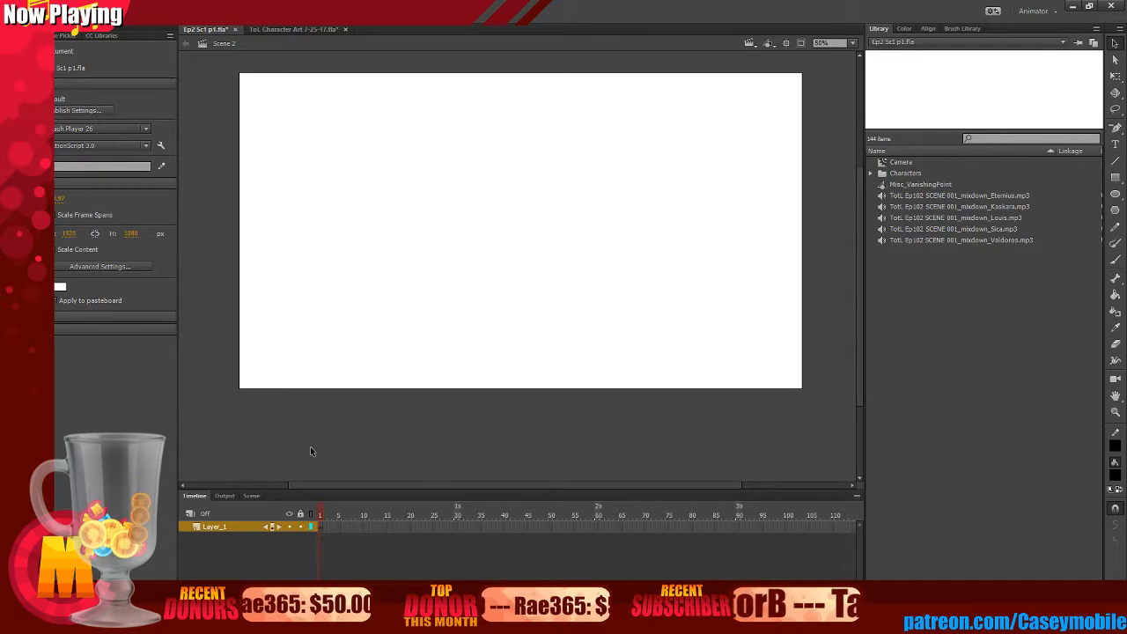
click(251, 496)
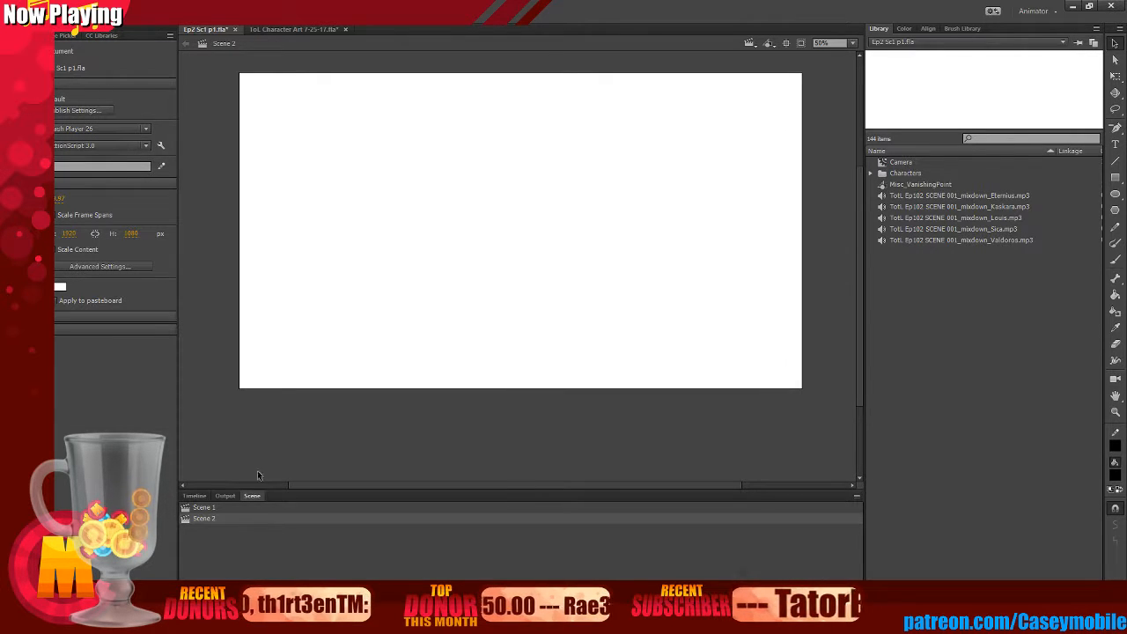
drag(857, 278, 850, 253)
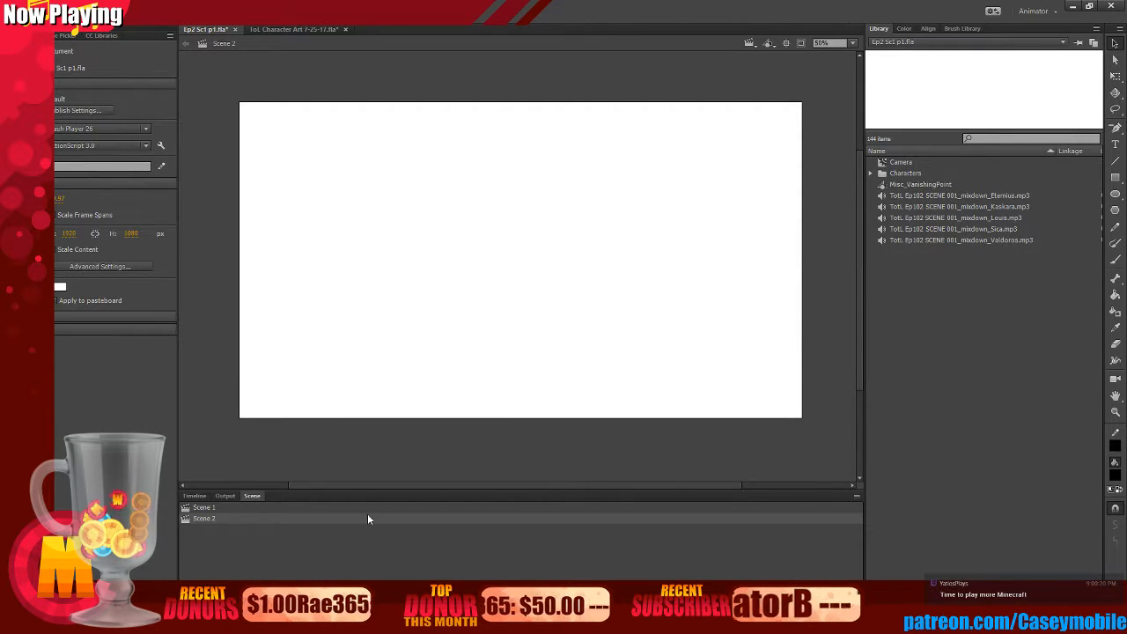
- Compare the two scenes and move Scene 1 below Scene 2 in the scene order
click(214, 508)
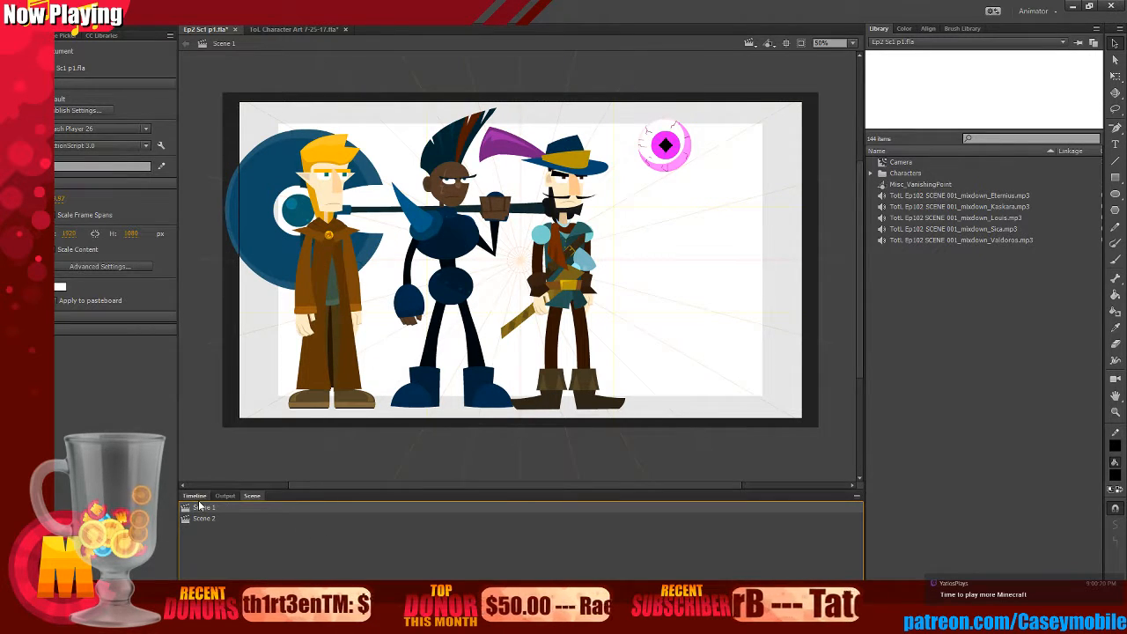
click(221, 518)
click(220, 509)
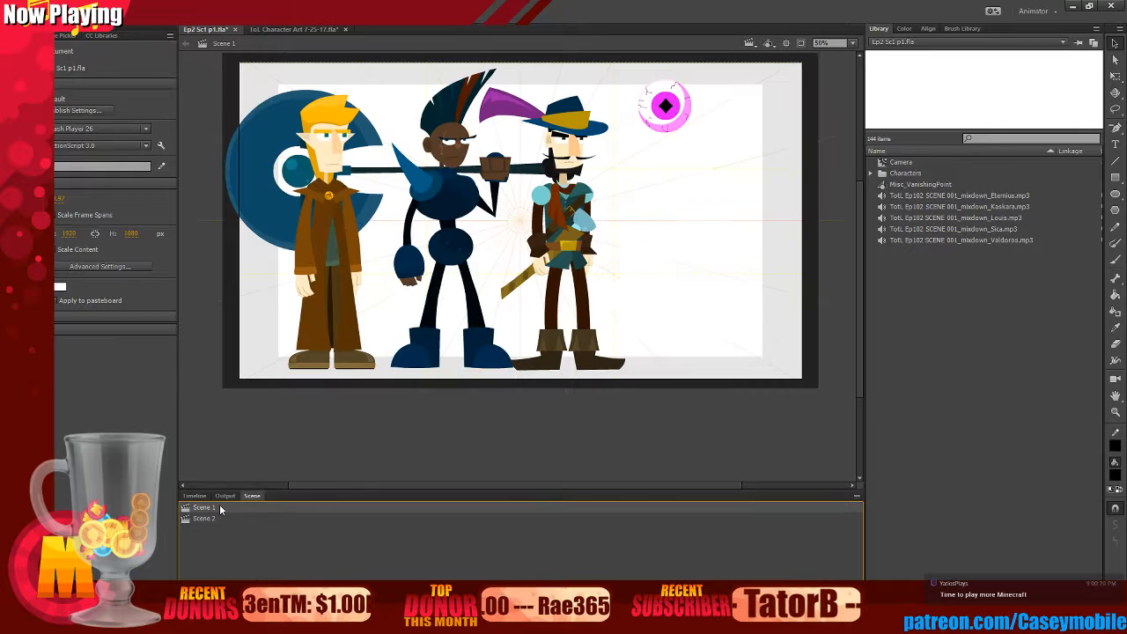
drag(220, 509, 211, 520)
- Rename Scene 1 as CopyScene and check its layers in the timeline
double_click(210, 518)
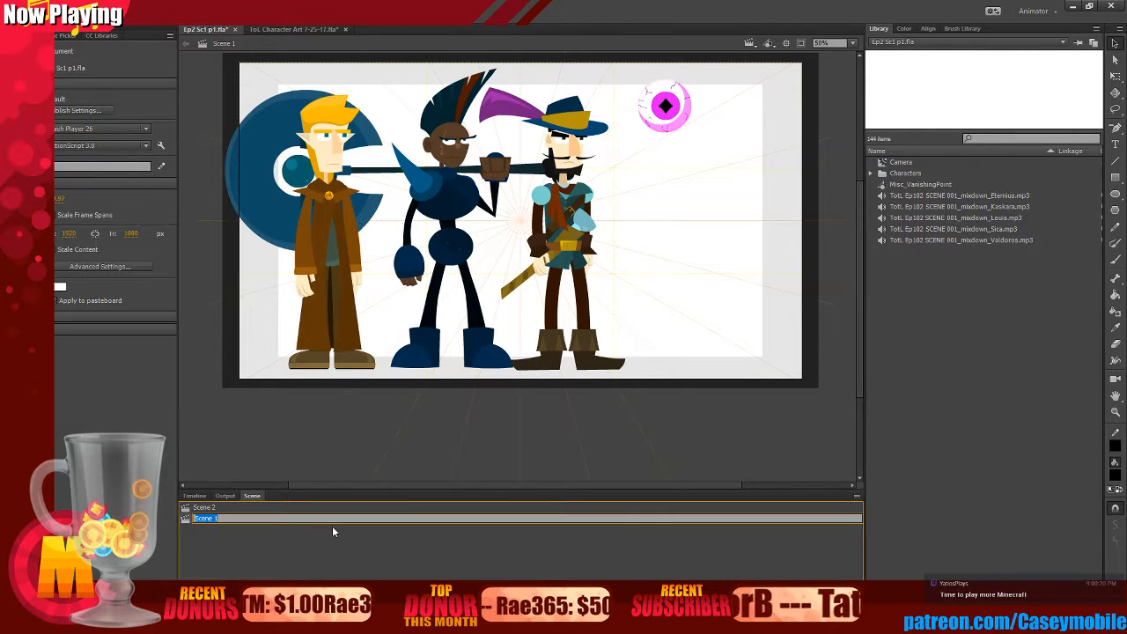
text(CopyScene)
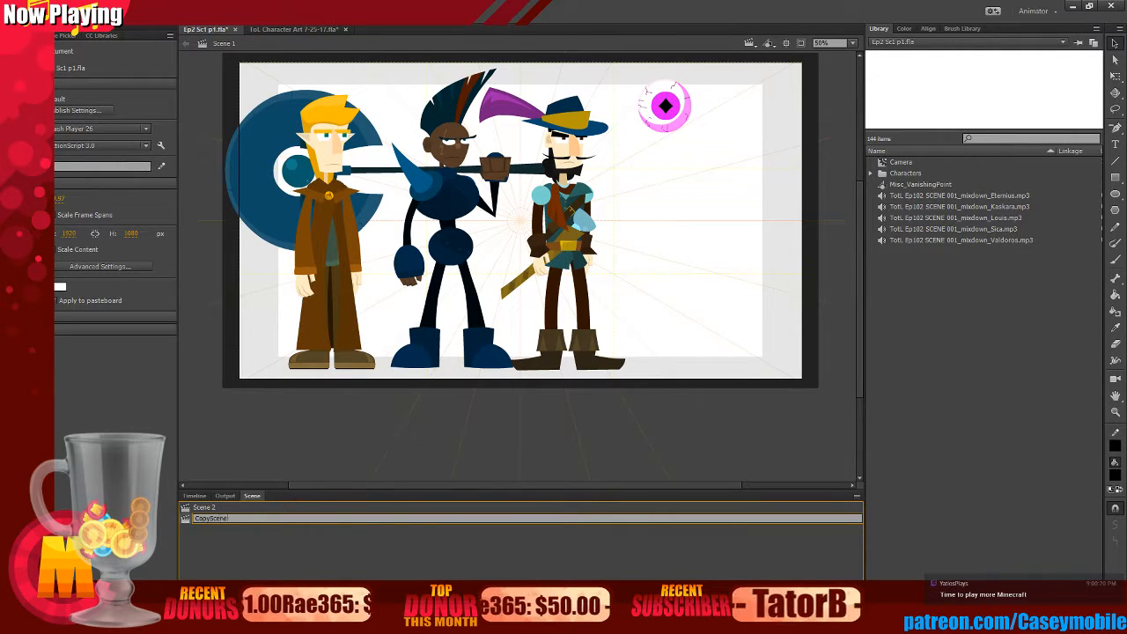
key(Return)
click(195, 496)
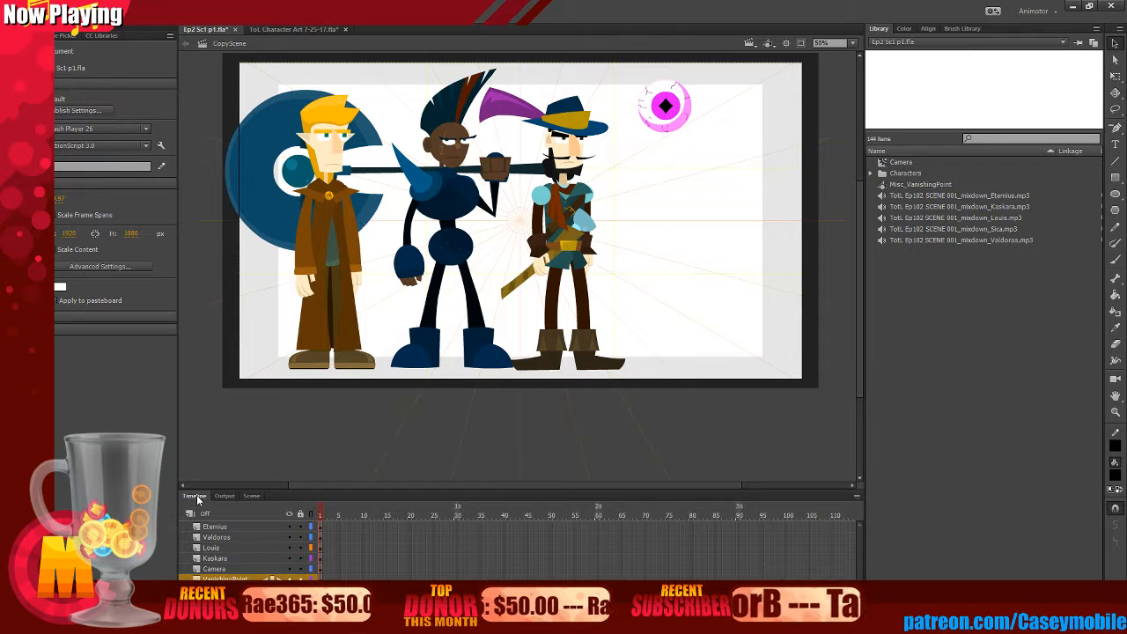
click(252, 495)
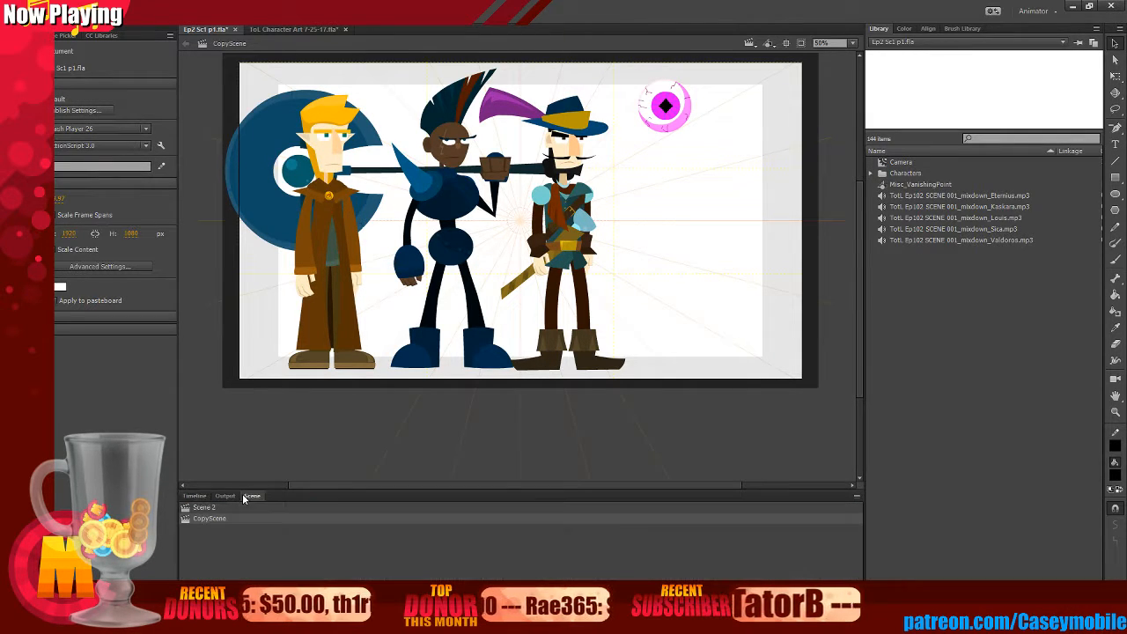
- Copy the Camera layer from the CopyScene scene and paste it into Scene 2
click(195, 497)
click(220, 570)
right_click(224, 572)
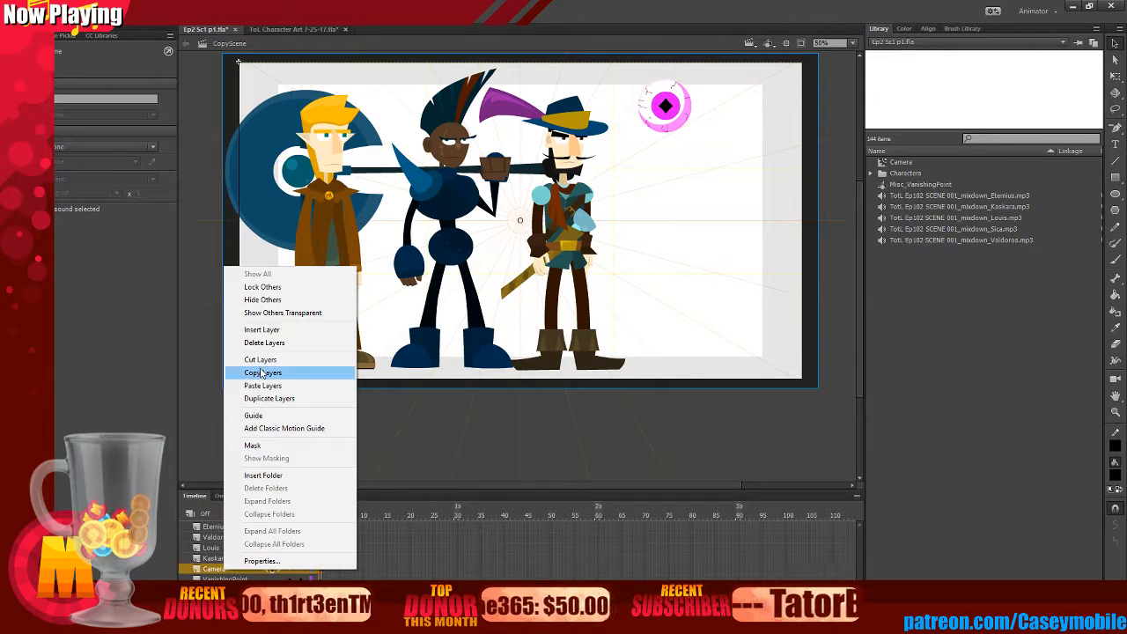
click(291, 371)
click(252, 496)
click(205, 508)
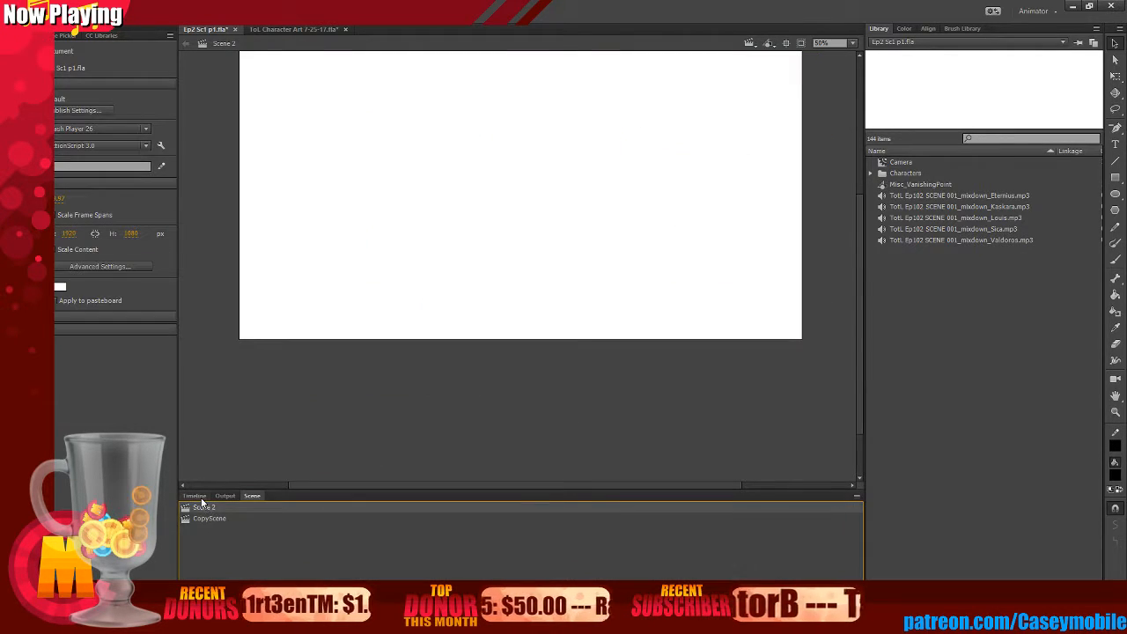
click(195, 495)
right_click(220, 528)
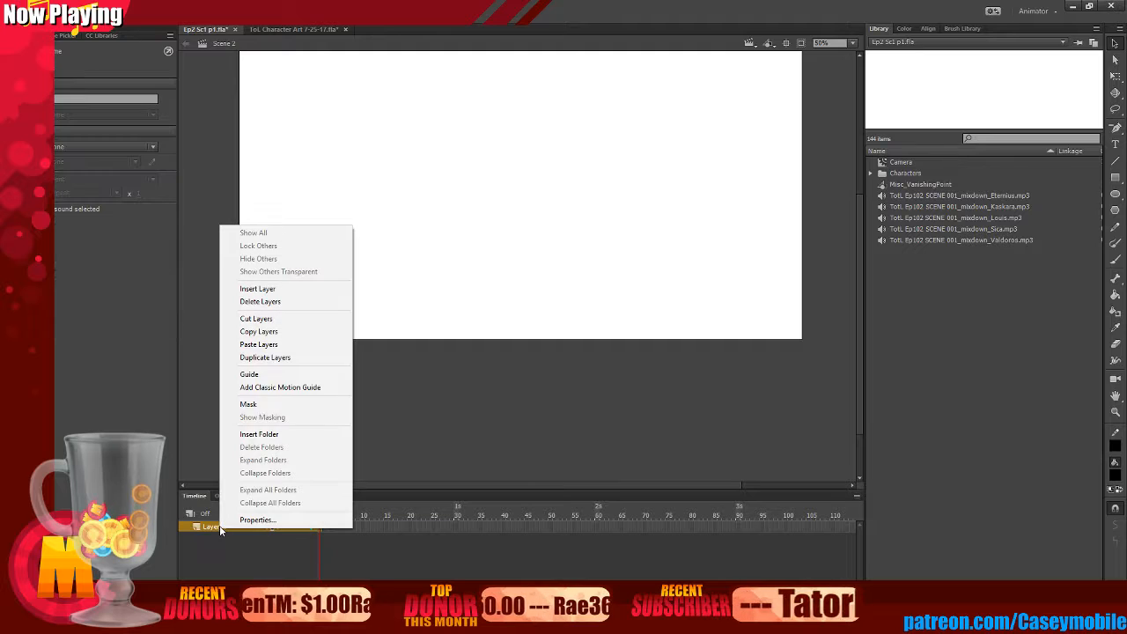
click(264, 343)
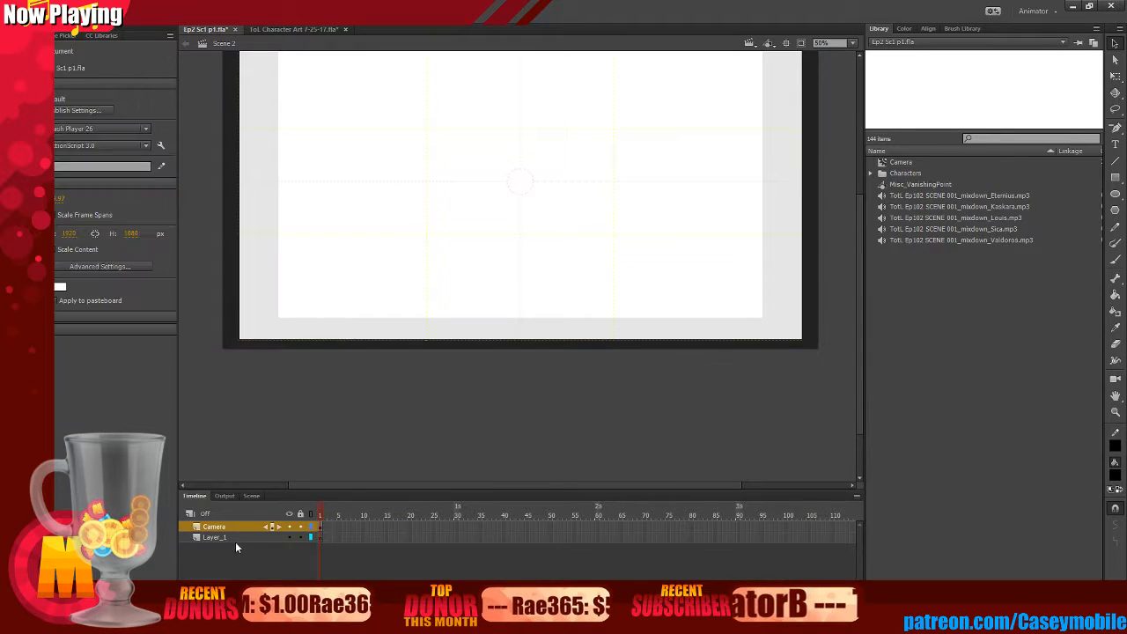
- Add a classic motion guide to the Camera layer, moving the camera graphic in place onto it and deleting the emptied Camera layer
right_click(216, 528)
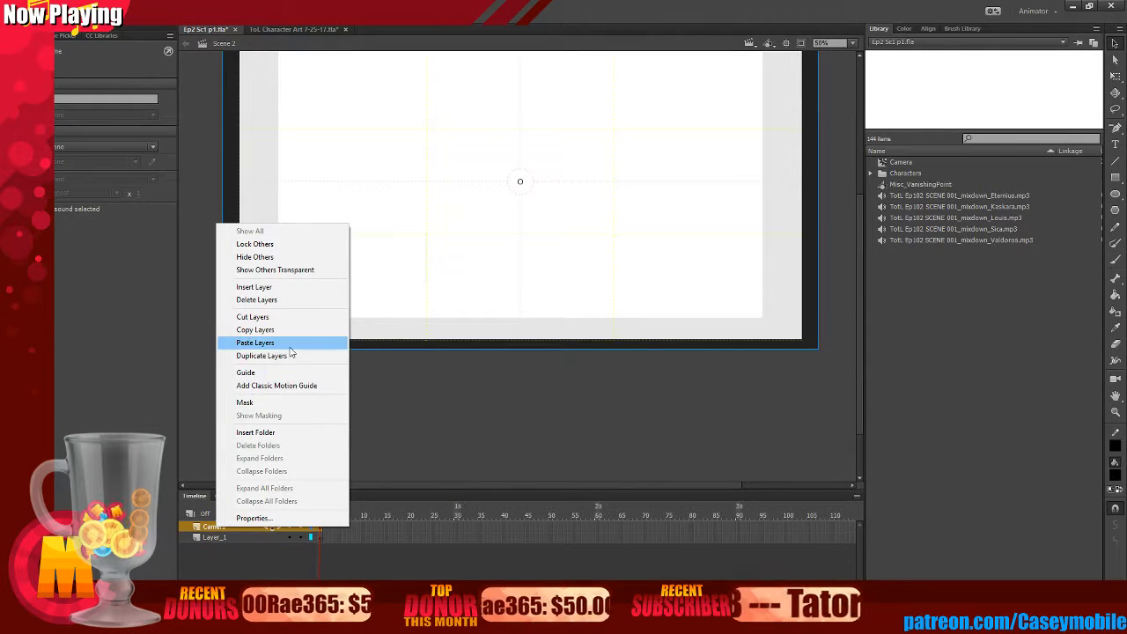
click(276, 385)
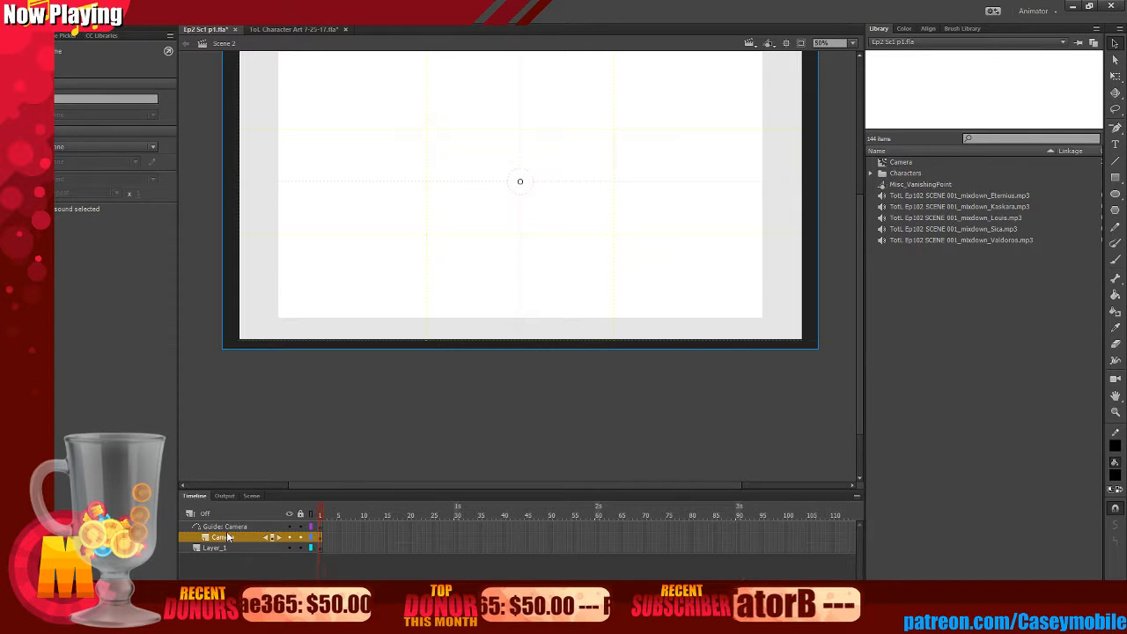
key(ctrl+x)
click(233, 528)
key(ctrl+shift+v)
click(231, 540)
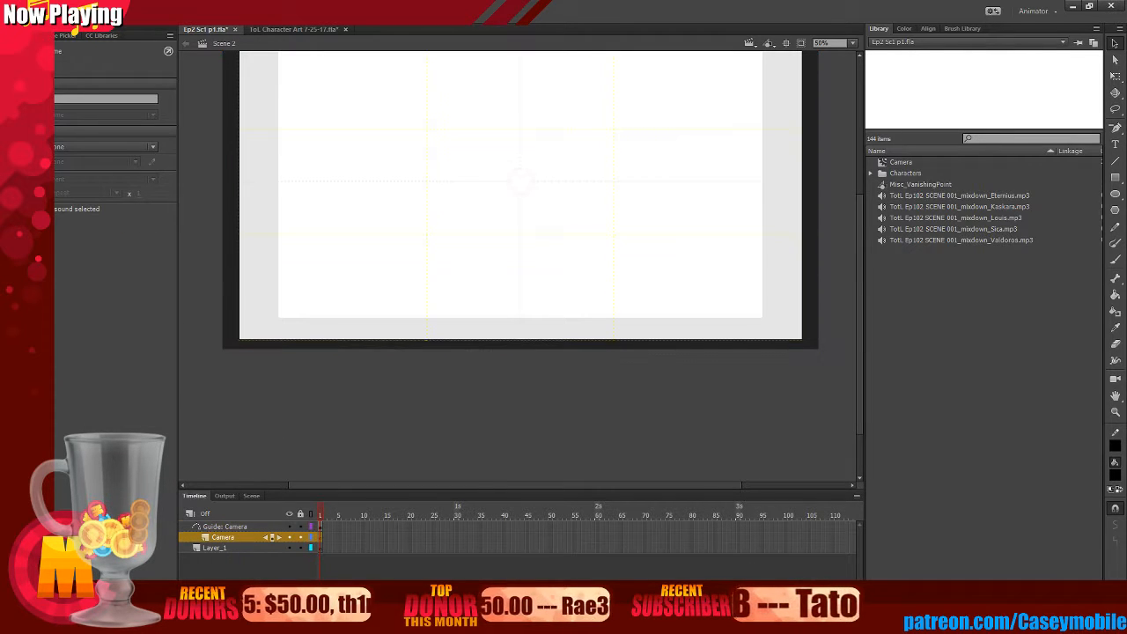
click(213, 602)
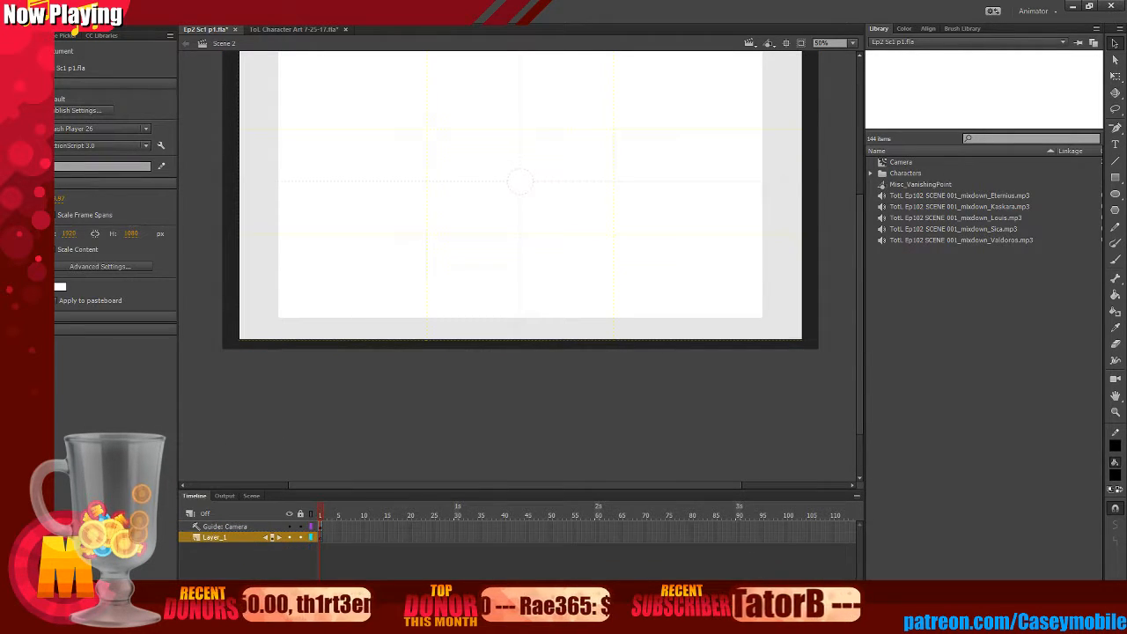
click(223, 529)
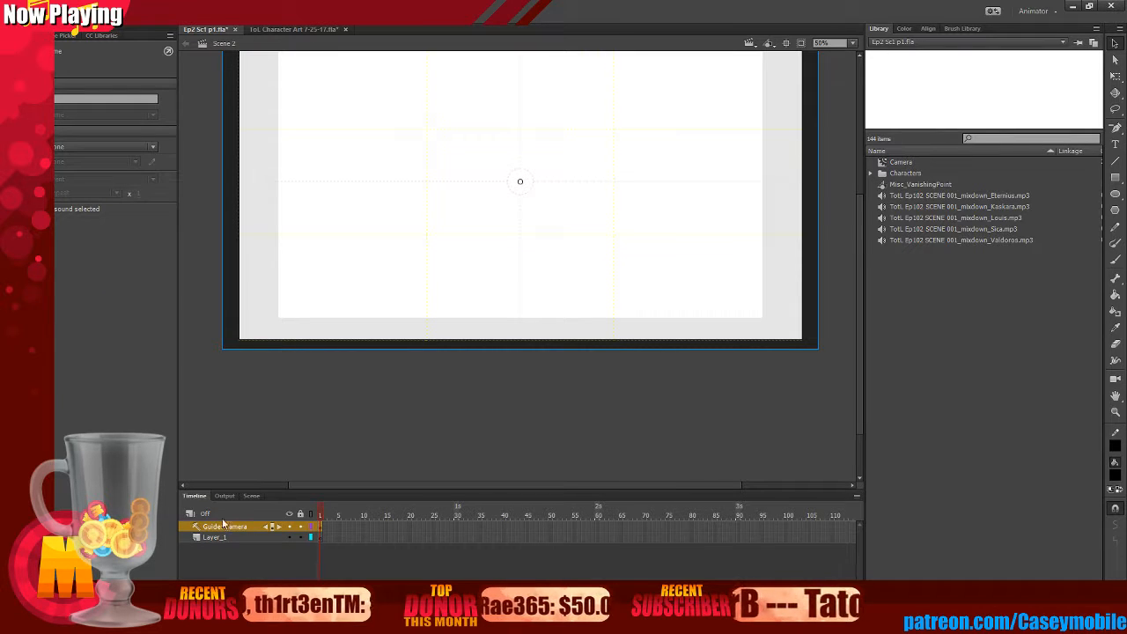
- Try to rename Scene 2 as CopyScene
click(251, 496)
double_click(218, 511)
text(CopyScene)
key(Return)
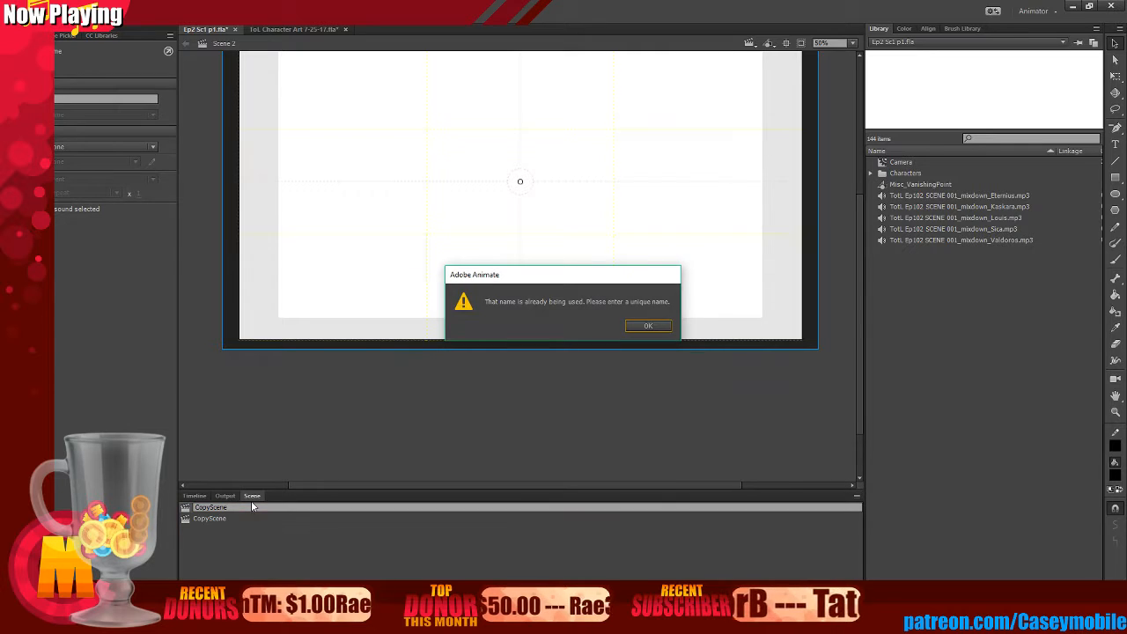
click(651, 325)
- Rename the existing CopyScene scene as Lineup and rename Scene 2 as CopyScene
click(230, 520)
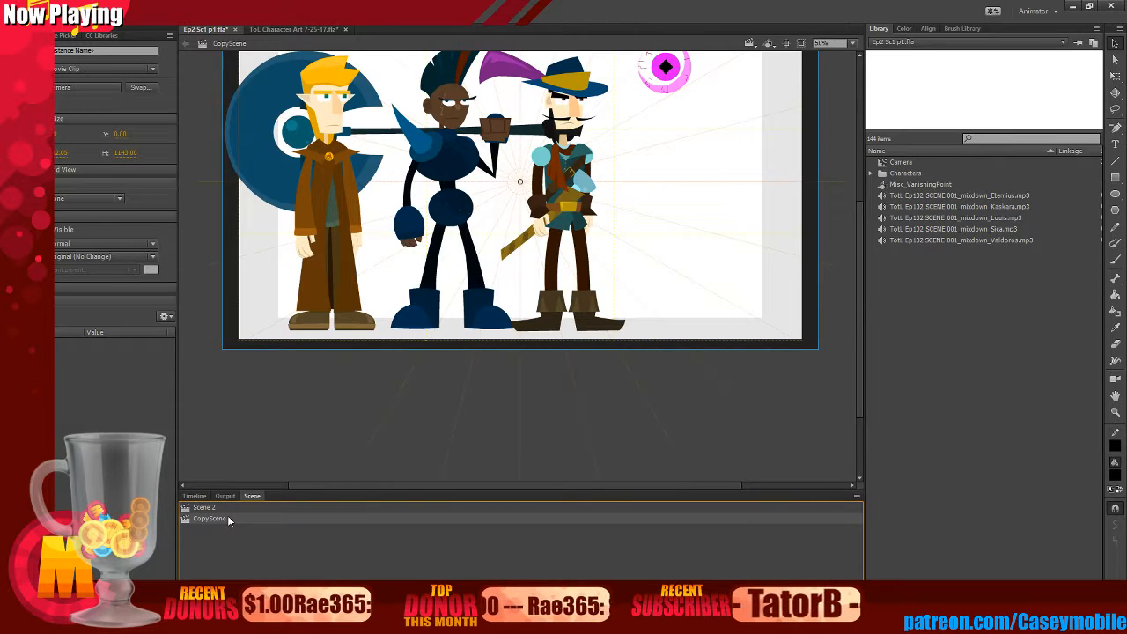
double_click(230, 520)
text(Lineup)
key(Return)
double_click(216, 507)
text(Cop)
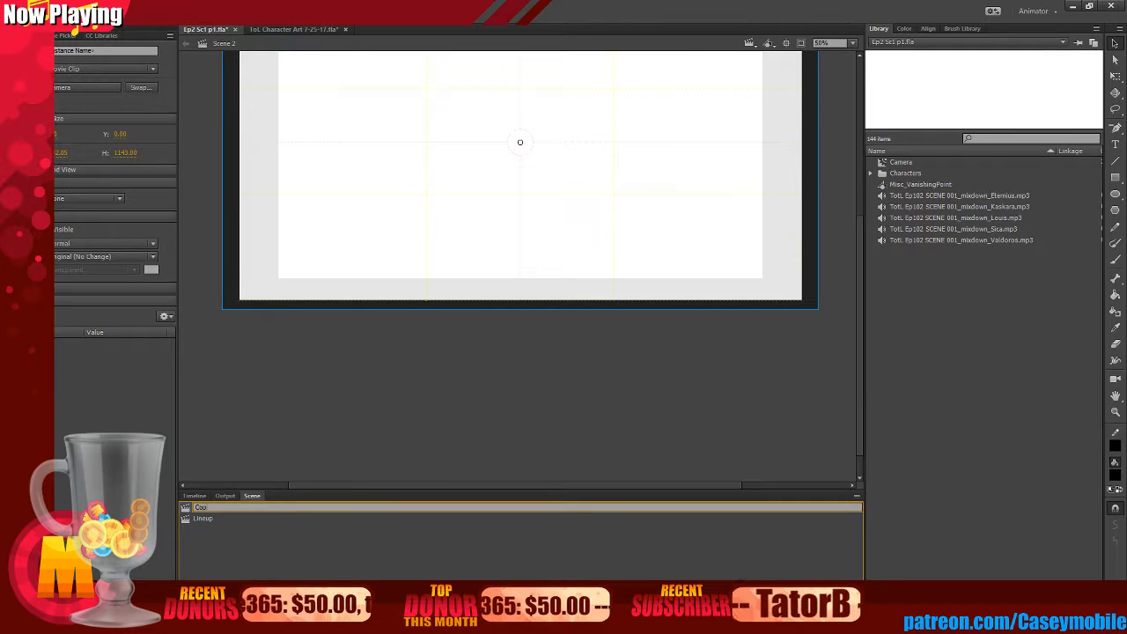
text(yScene)
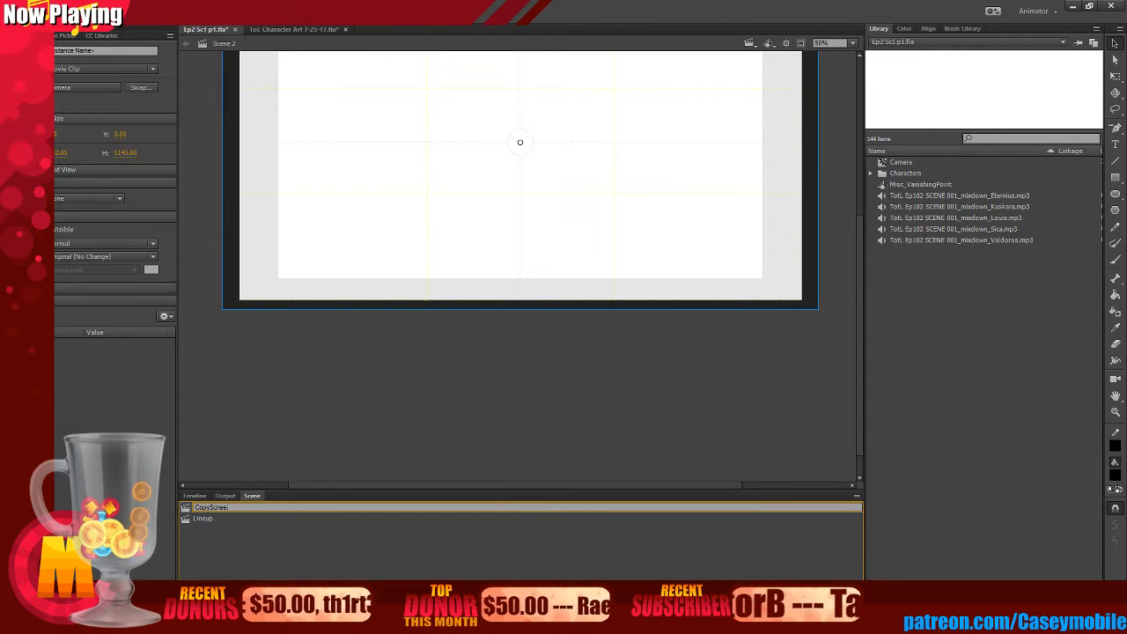
key(Return)
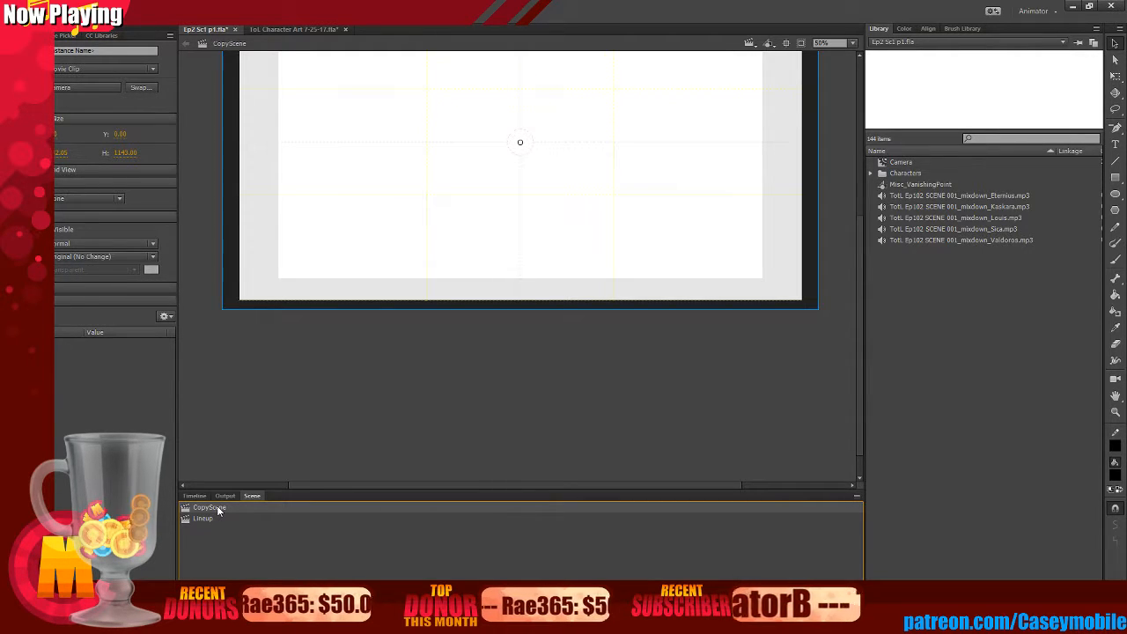
- Return to the timeline of CopyScene and save the Ep2 Sc1 p1.fla document
click(204, 487)
drag(213, 483, 326, 480)
click(856, 235)
click(190, 494)
click(212, 468)
click(33, 12)
click(68, 124)
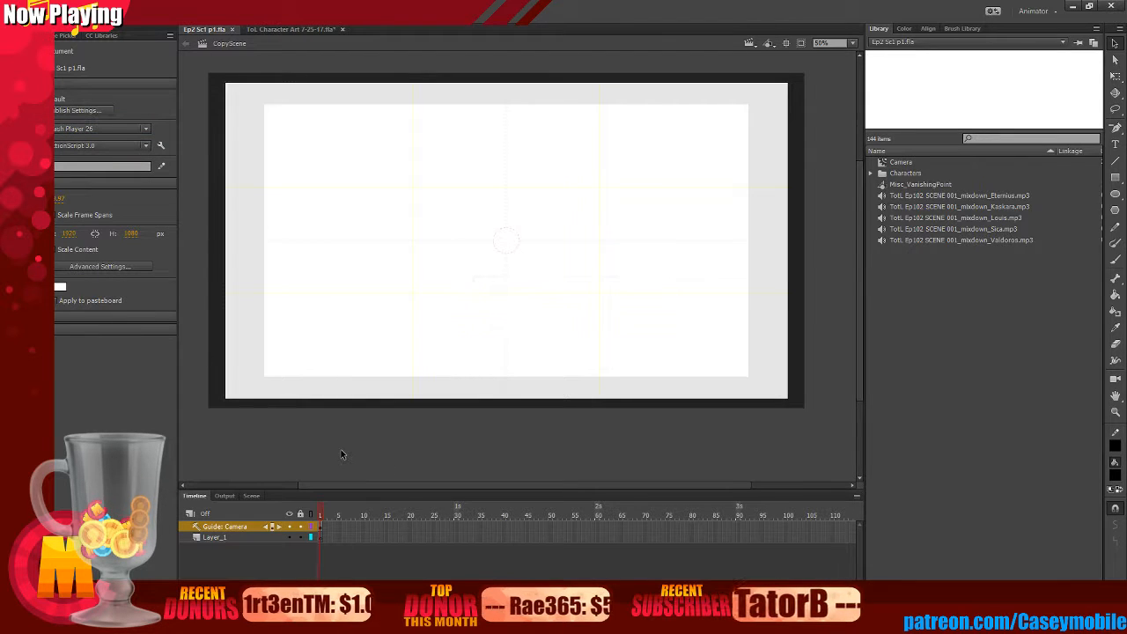
click(398, 622)
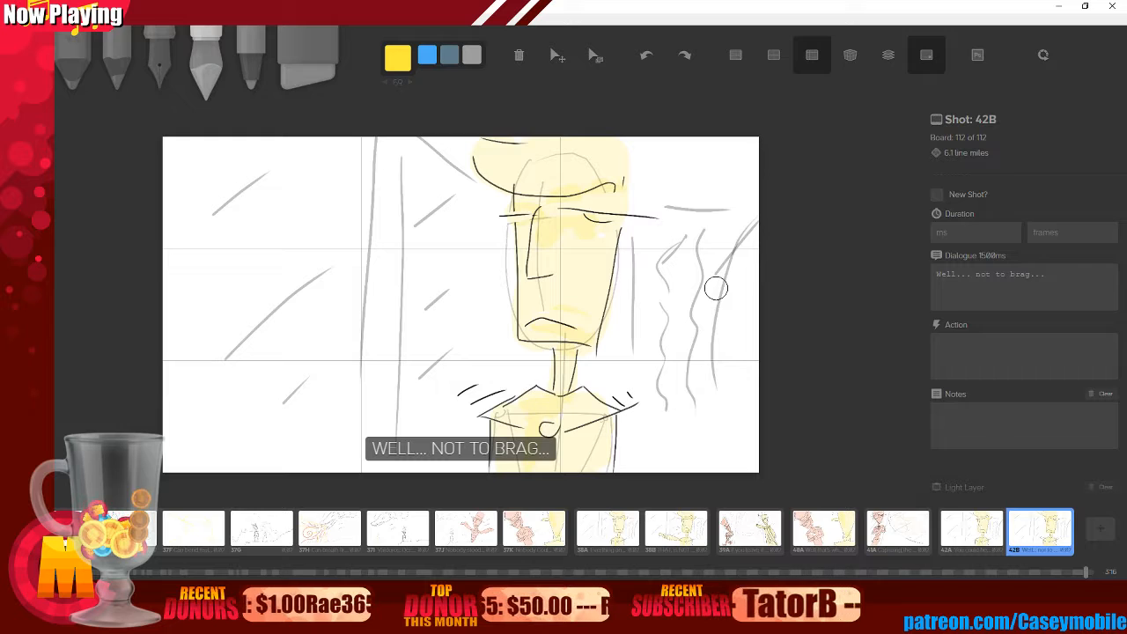
click(644, 622)
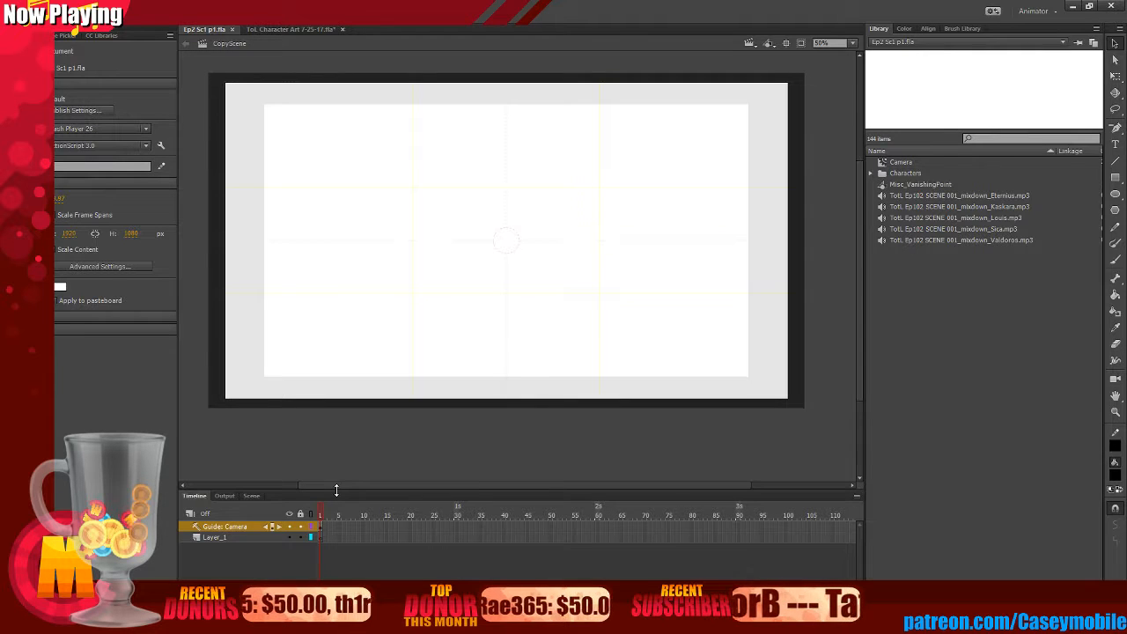
click(33, 11)
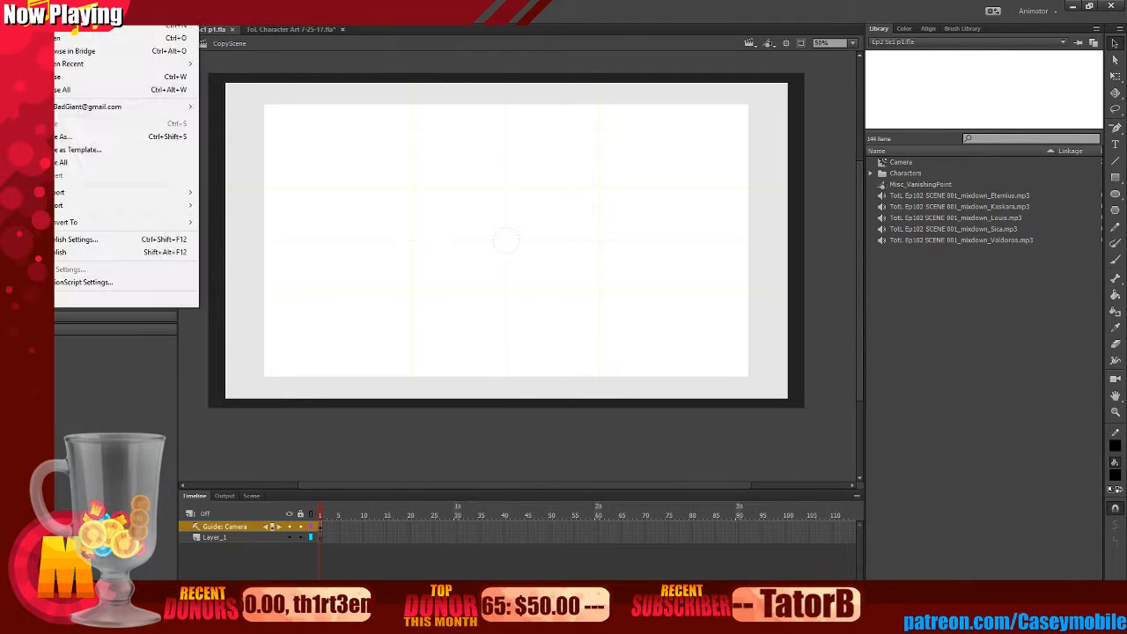
click(972, 276)
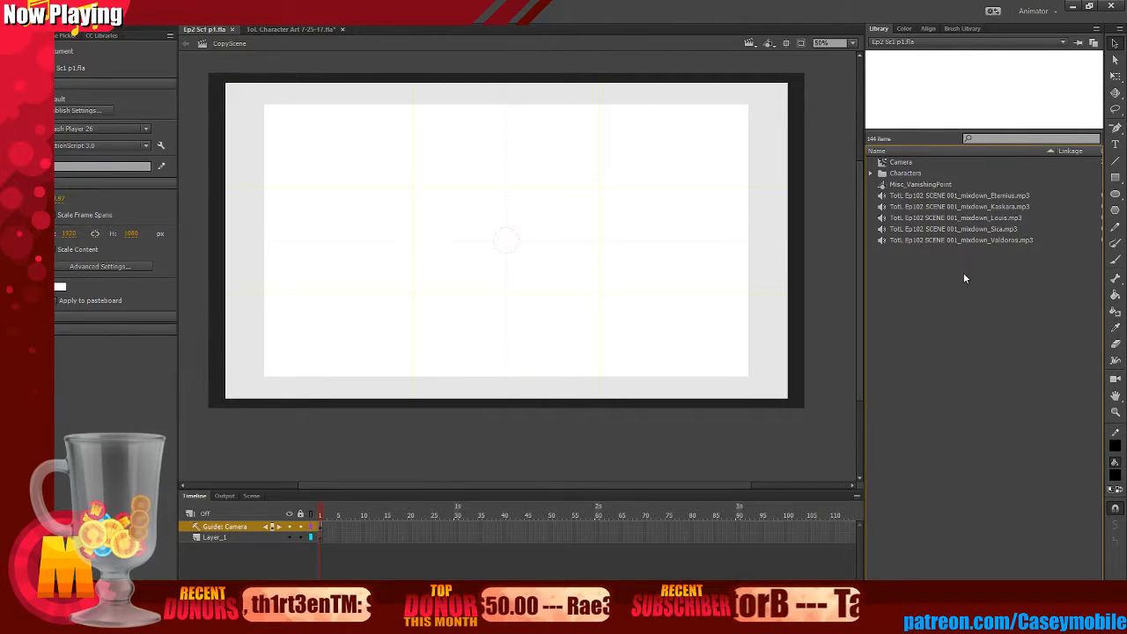
- Switch to Storyboarder, open a different scene's storyboard from the Ep102 folder and maximize its window
mouse_move(562, 623)
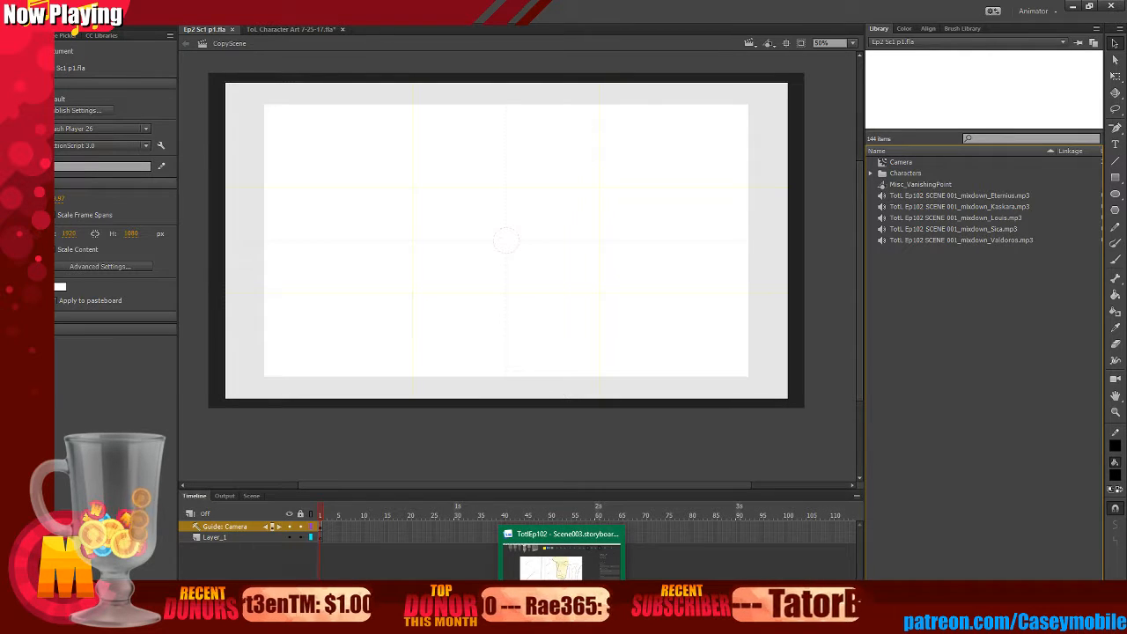
click(562, 555)
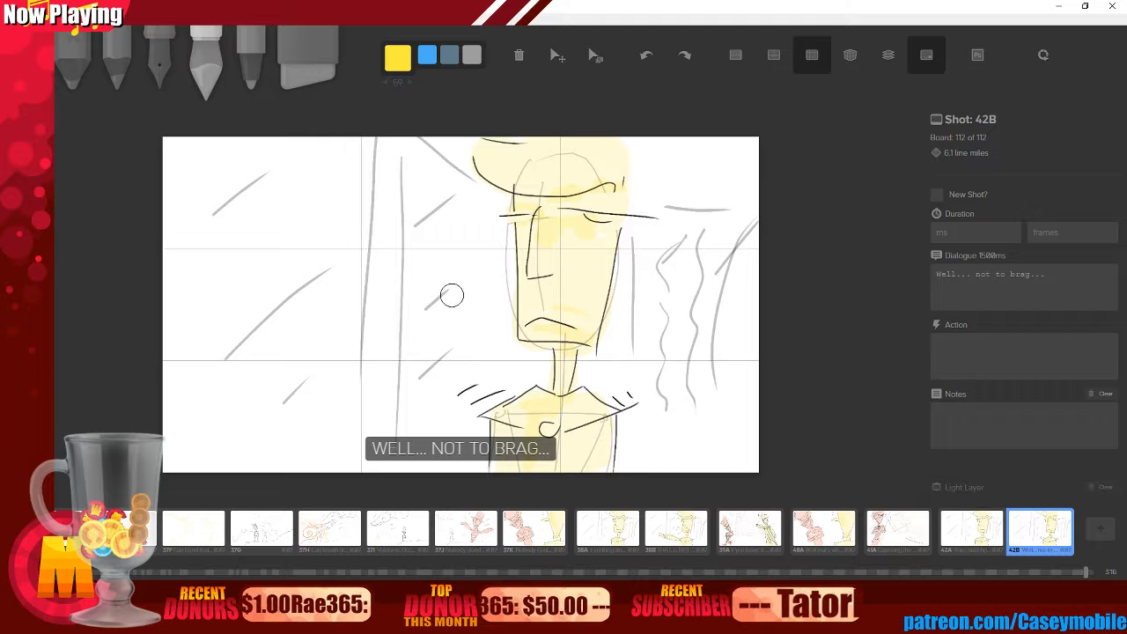
click(13, 18)
click(32, 33)
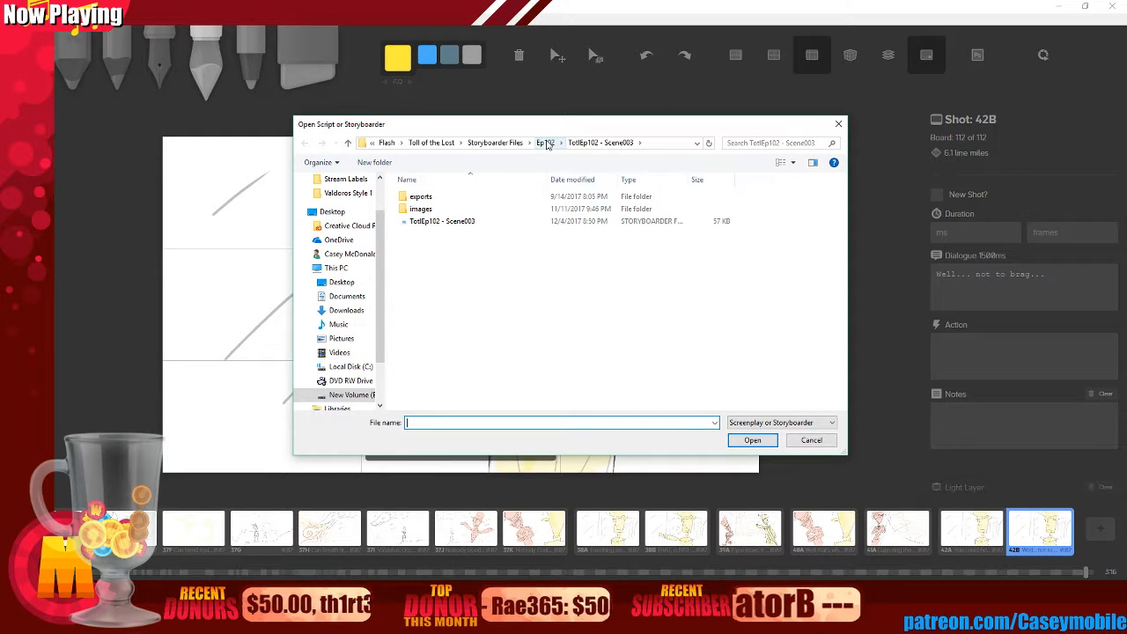
click(546, 143)
double_click(444, 208)
click(446, 210)
click(772, 441)
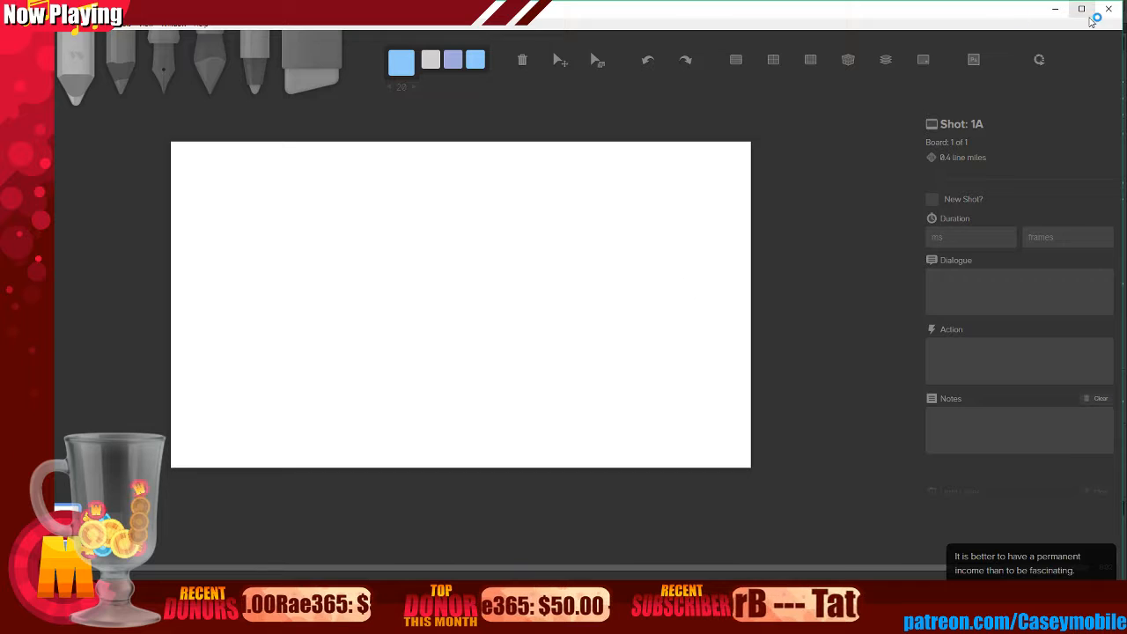
click(1086, 15)
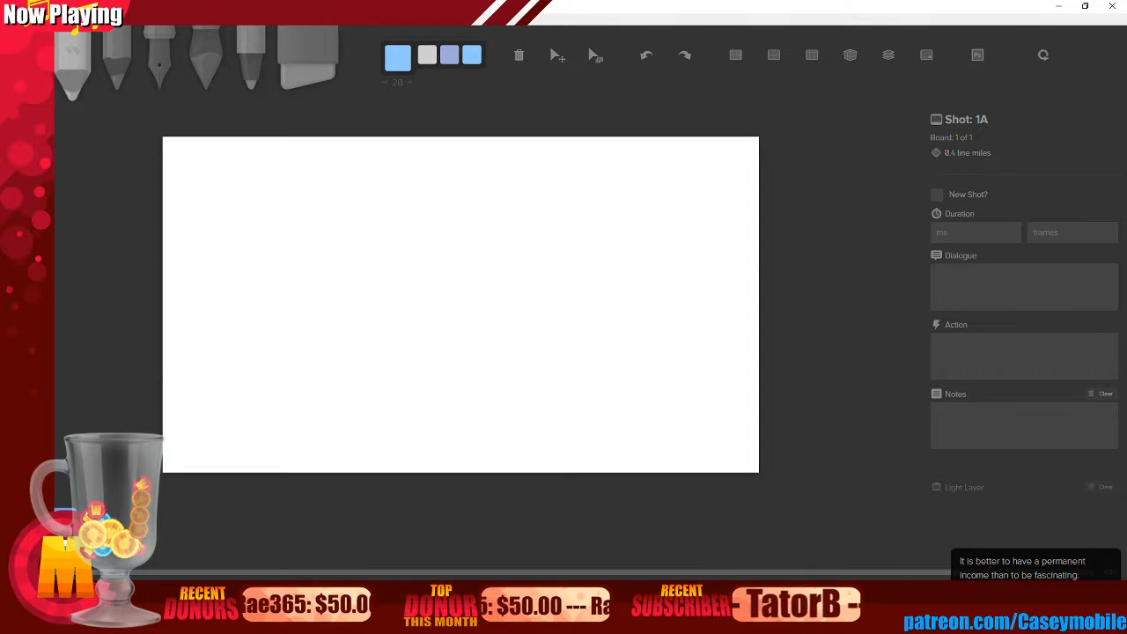
- Switch to Adobe Audition and close the open TEA SCENE v1 session
click(475, 620)
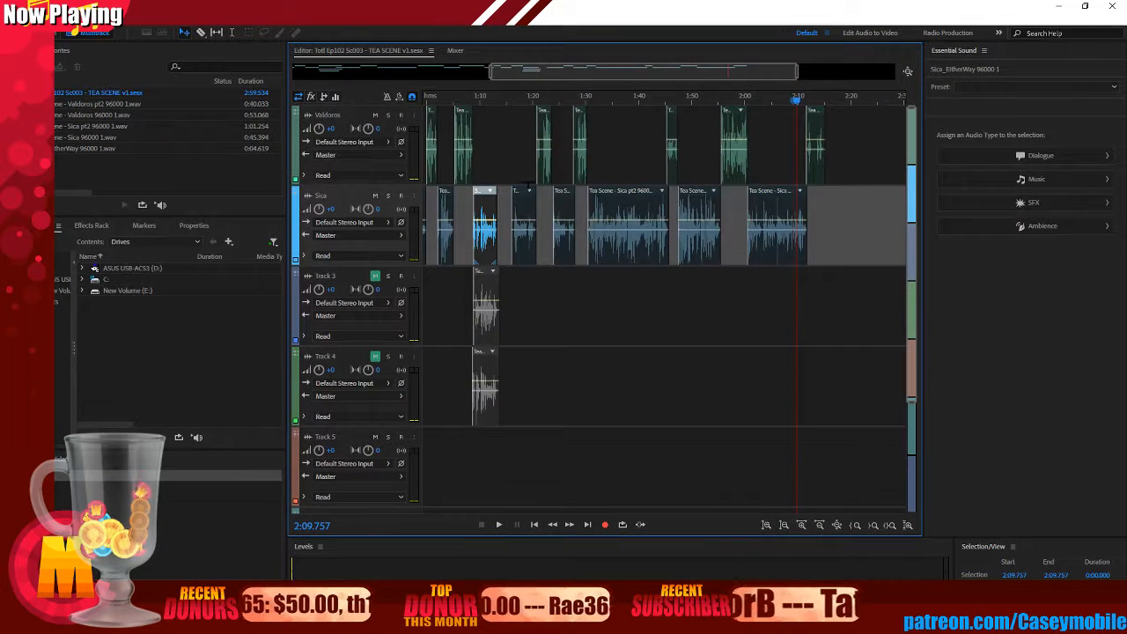
click(12, 17)
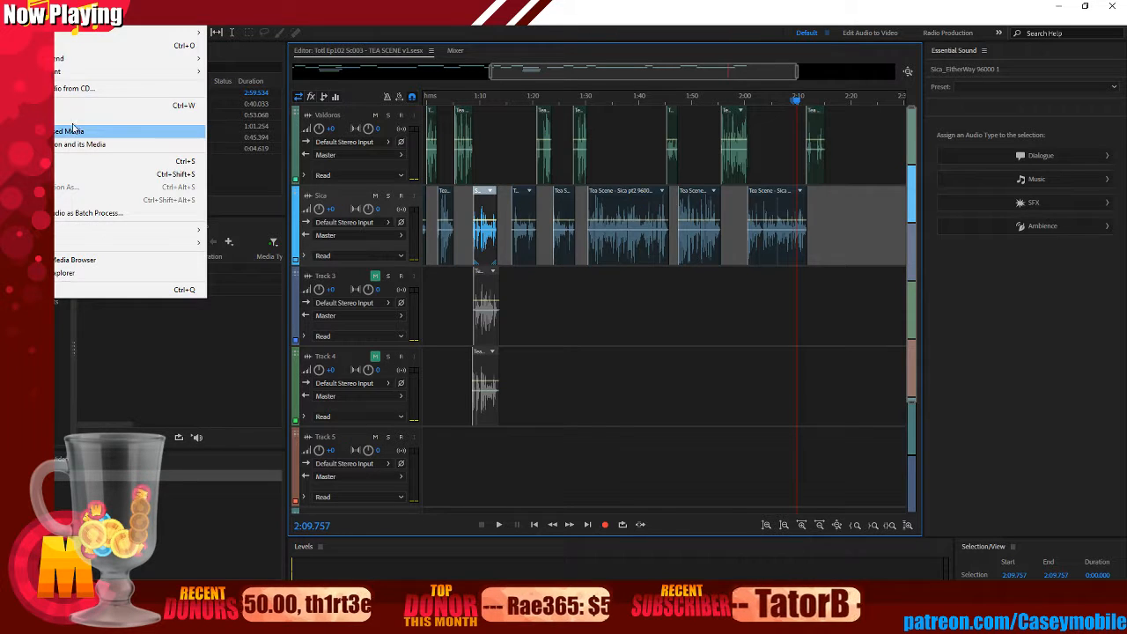
click(73, 120)
- Open the TotL Ep102 SCENE 001 audio session from its folder under Audacity and set the playhead to the start
click(12, 18)
click(51, 46)
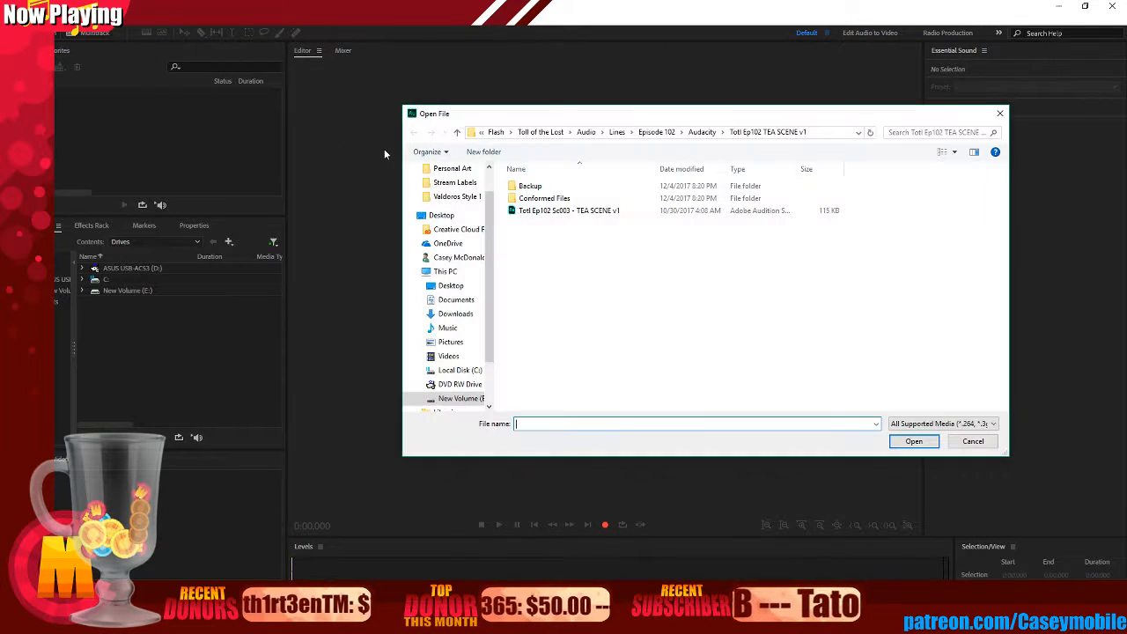
click(702, 132)
double_click(607, 186)
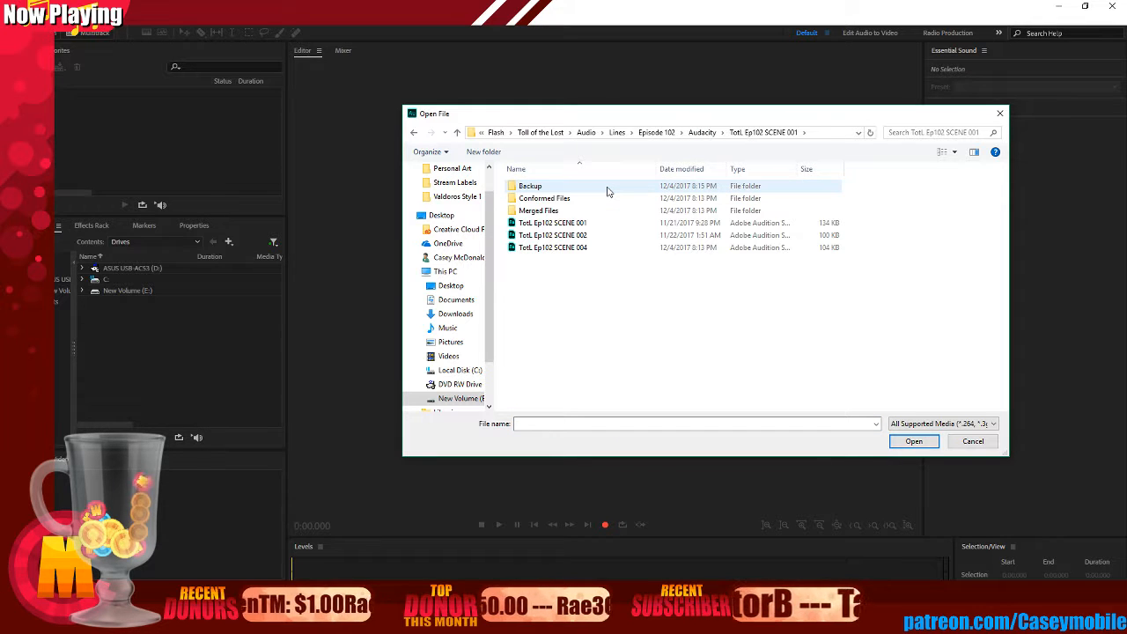
click(607, 223)
click(913, 441)
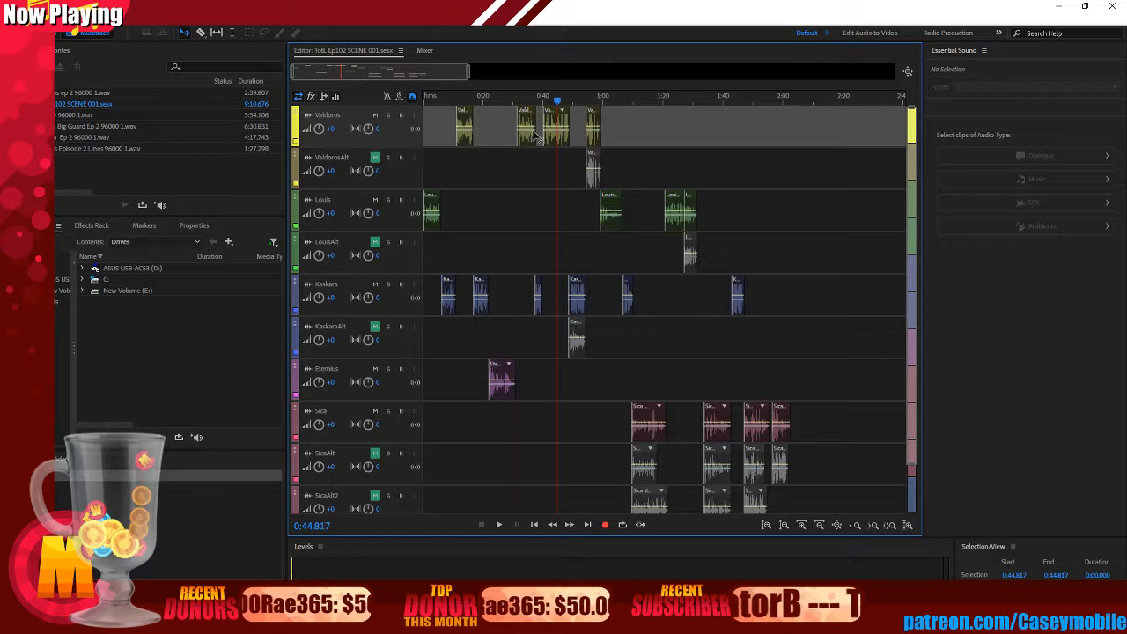
key(Home)
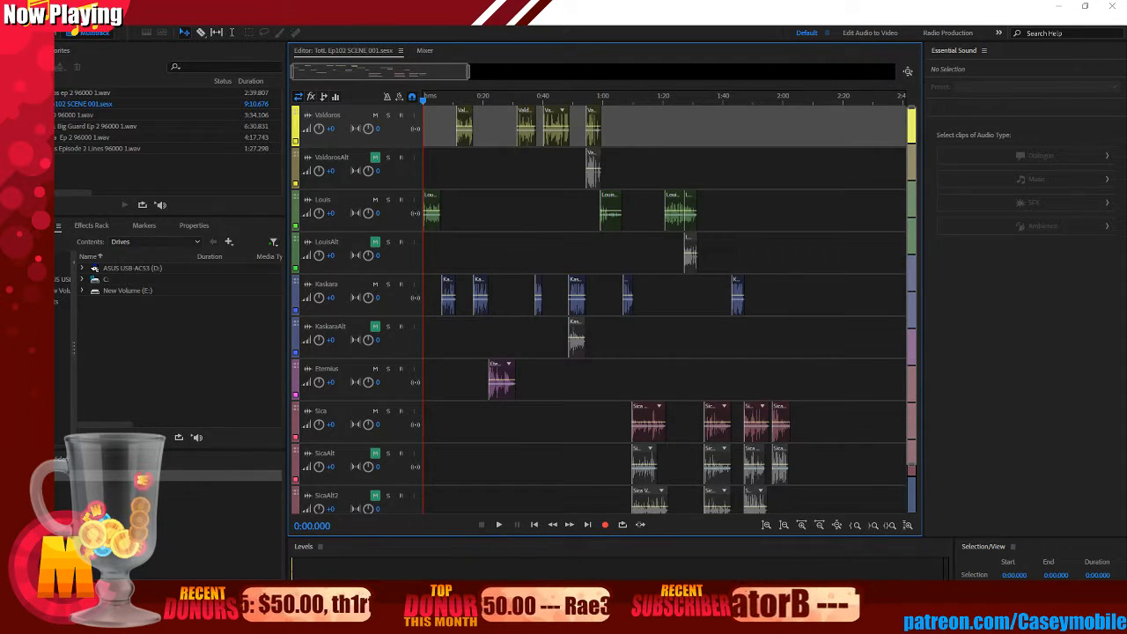
- Switch back to Storyboarder, show the thirds grid on the board and choose the black ink pen
click(445, 622)
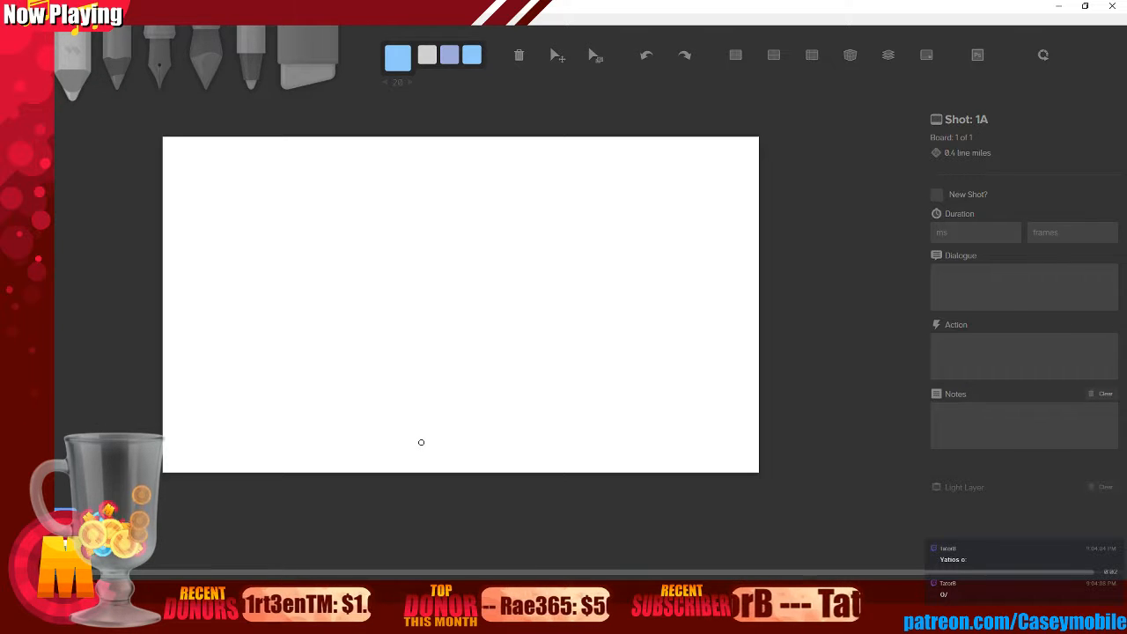
click(812, 54)
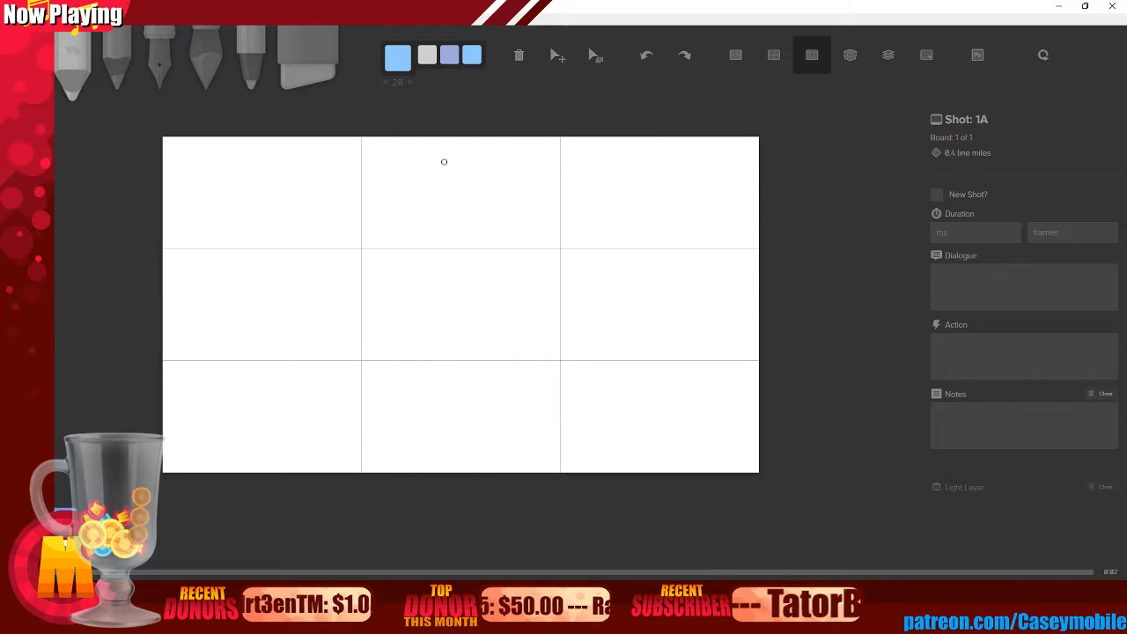
click(157, 72)
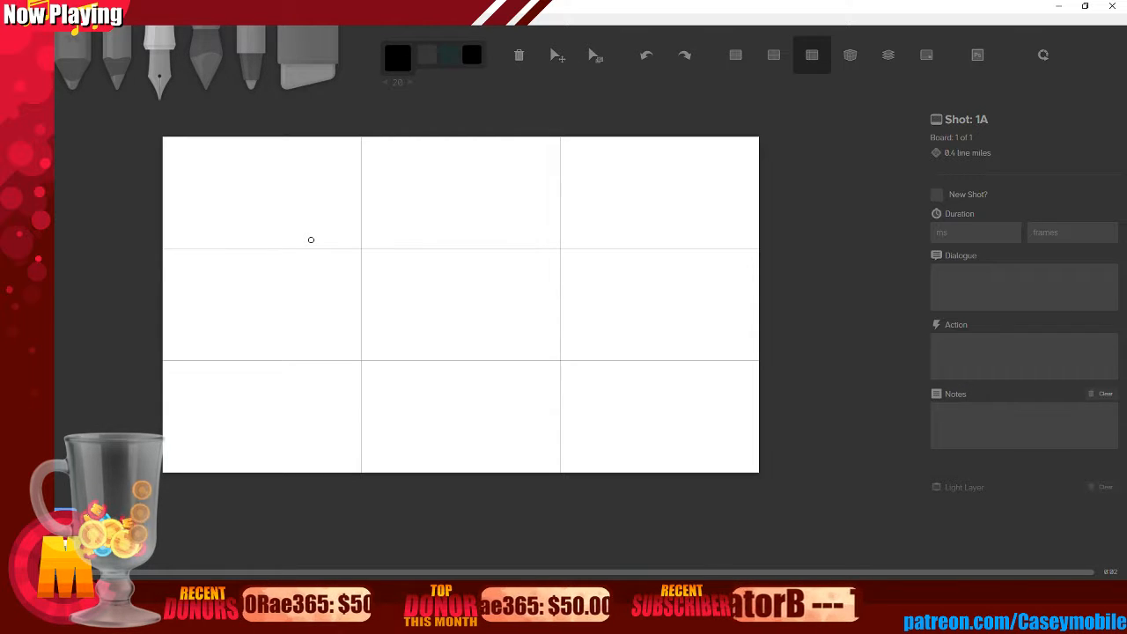
mouse_move(204, 311)
mouse_down()
mouse_move(230, 299)
mouse_move(288, 315)
mouse_move(257, 263)
mouse_move(282, 282)
mouse_up()
key(ctrl+z)
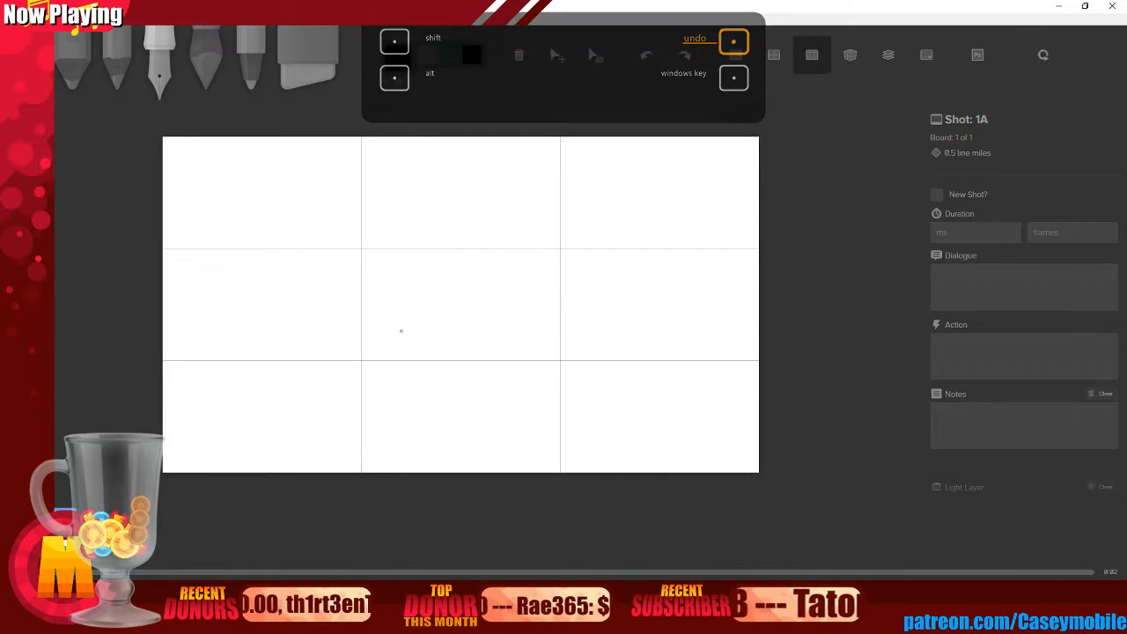
drag(188, 328, 217, 307)
key(ctrl+z)
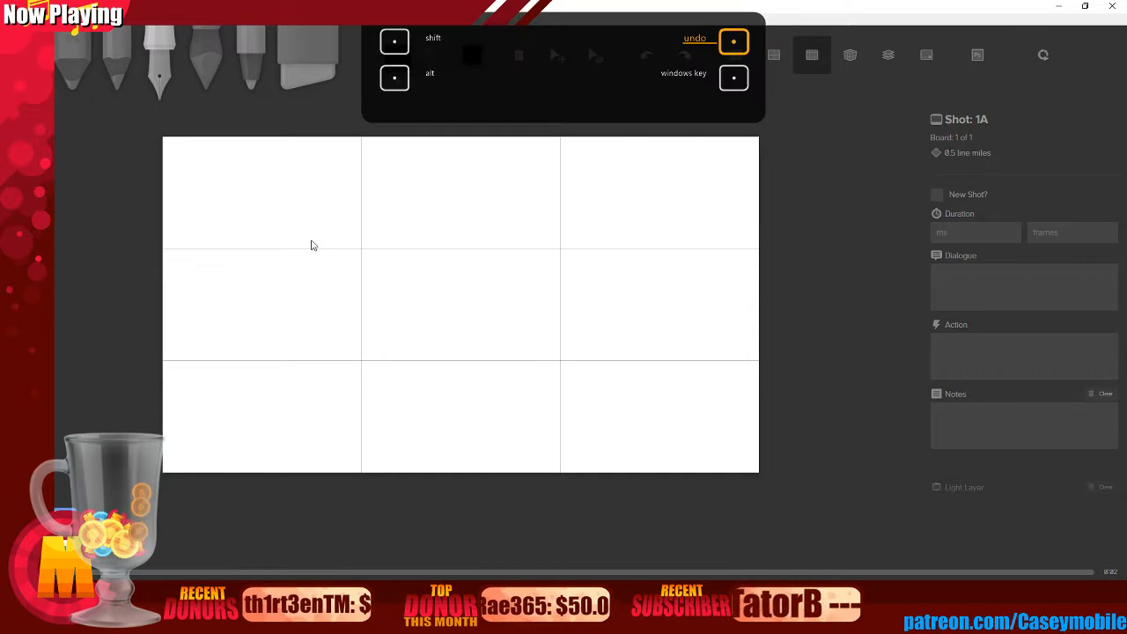
mouse_move(224, 190)
mouse_down()
mouse_move(325, 303)
mouse_move(480, 237)
mouse_move(464, 288)
mouse_up()
key(ctrl+z)
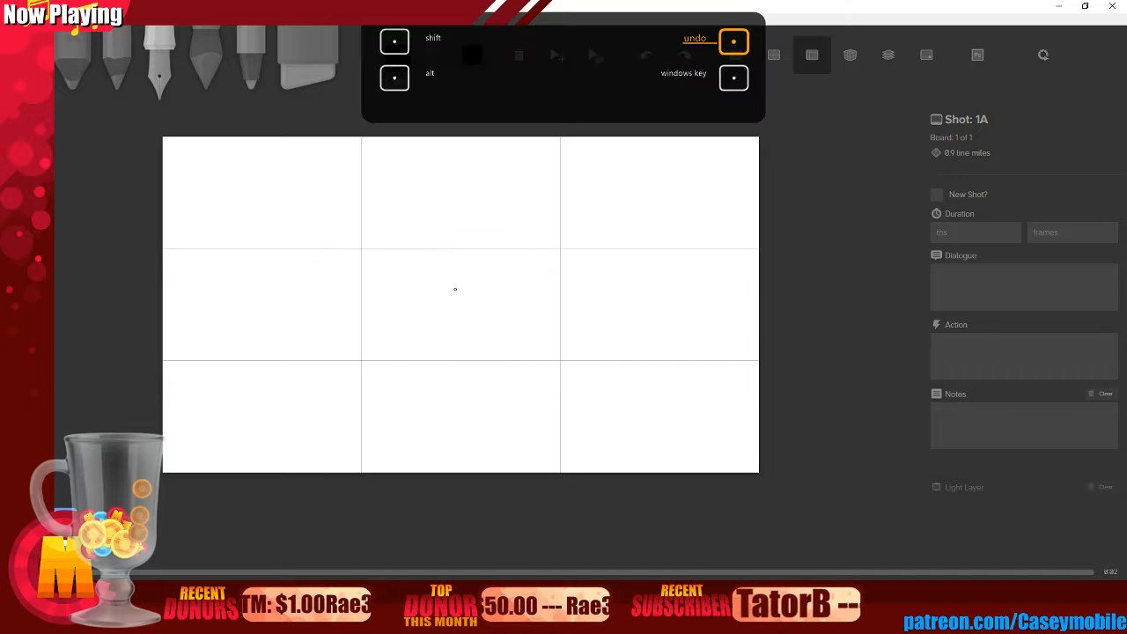
mouse_move(270, 332)
mouse_down()
mouse_move(300, 324)
mouse_move(338, 276)
mouse_move(286, 296)
mouse_move(314, 289)
mouse_up()
key(ctrl+z)
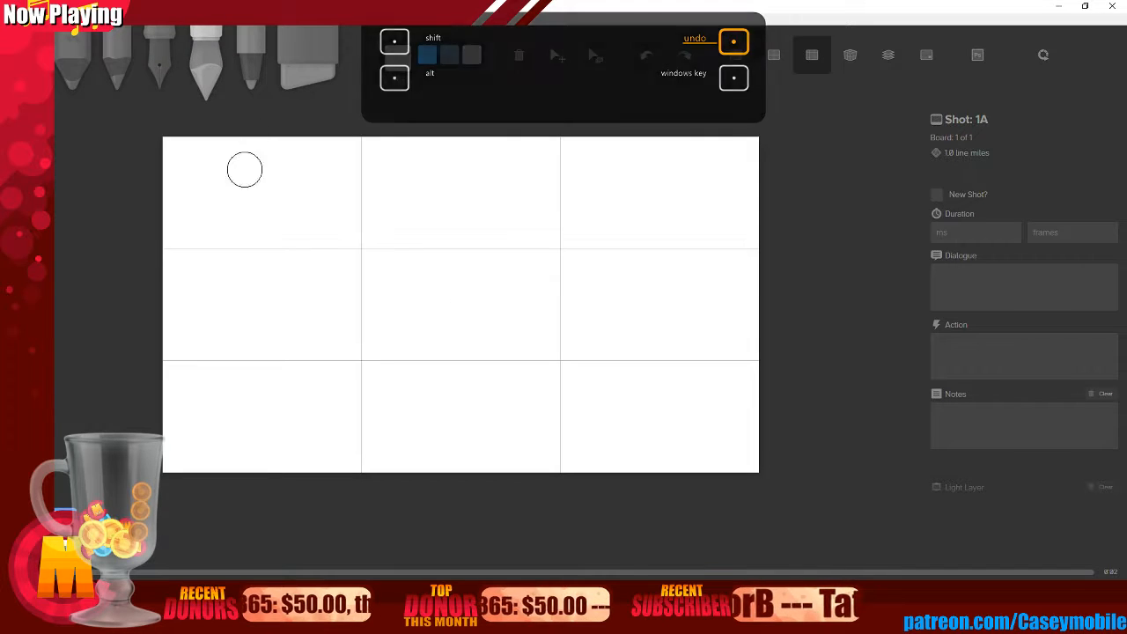
mouse_move(219, 191)
mouse_down()
mouse_move(249, 204)
mouse_move(292, 258)
mouse_move(328, 221)
mouse_move(299, 218)
mouse_up()
key(ctrl+z)
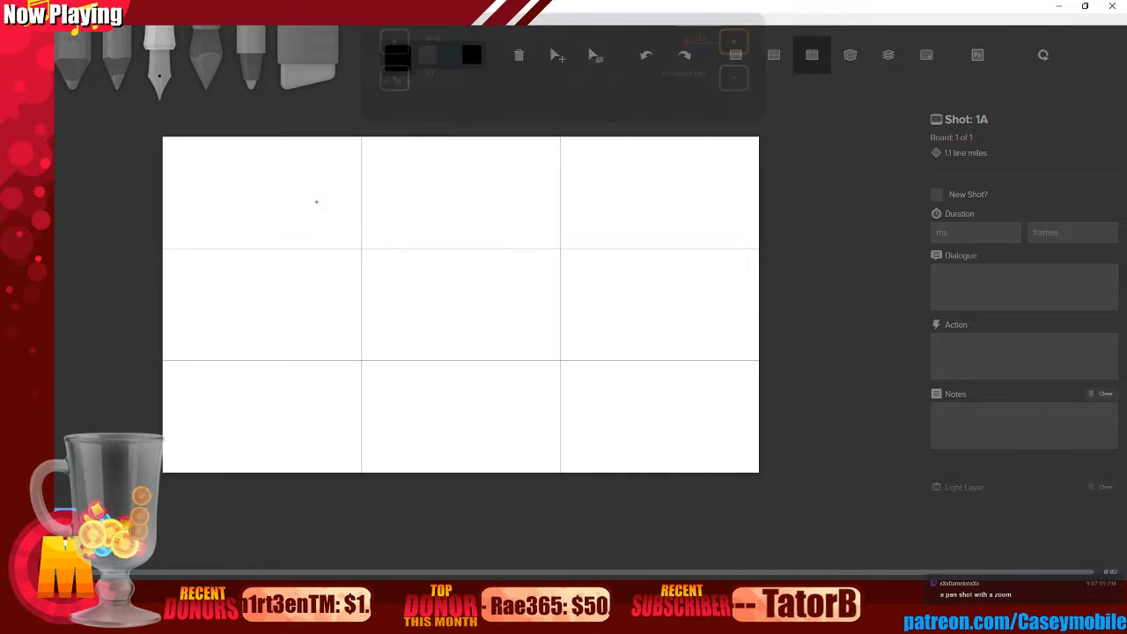
mouse_move(251, 265)
mouse_down()
mouse_move(319, 280)
mouse_move(348, 211)
mouse_move(291, 245)
mouse_move(324, 240)
mouse_up()
key(ctrl+z)
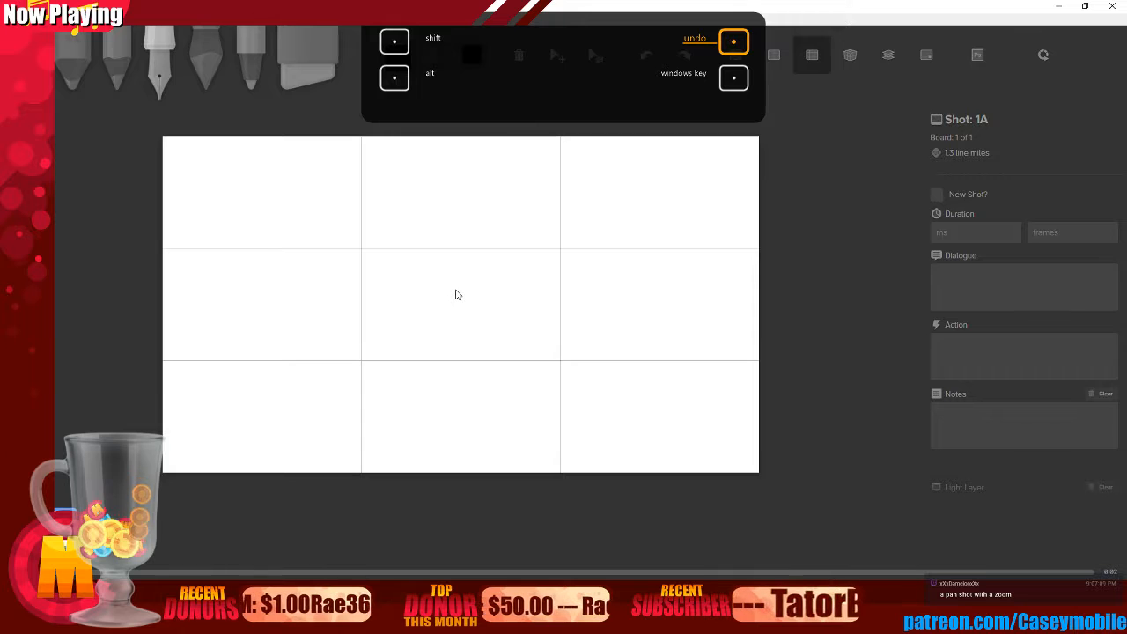
- Sketch a mountain range in black ink across the full width of the board, along the upper thirds line
mouse_move(164, 275)
mouse_down()
mouse_move(188, 243)
mouse_move(279, 199)
mouse_move(315, 238)
mouse_move(394, 277)
mouse_up()
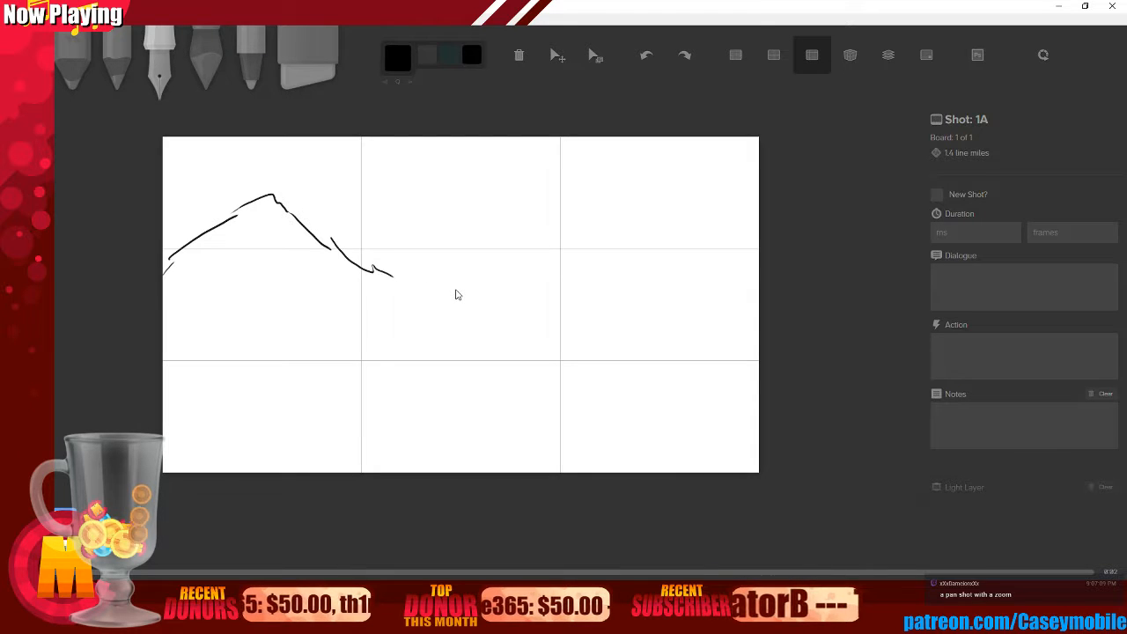
key(ctrl+z)
mouse_move(330, 239)
mouse_down()
mouse_move(377, 267)
mouse_move(419, 225)
mouse_move(460, 212)
mouse_move(538, 255)
mouse_up()
mouse_move(313, 236)
mouse_down()
mouse_move(357, 209)
mouse_move(398, 235)
mouse_up()
mouse_move(519, 239)
mouse_down()
mouse_move(590, 244)
mouse_move(578, 247)
mouse_move(624, 218)
mouse_move(756, 251)
mouse_up()
drag(679, 239, 757, 198)
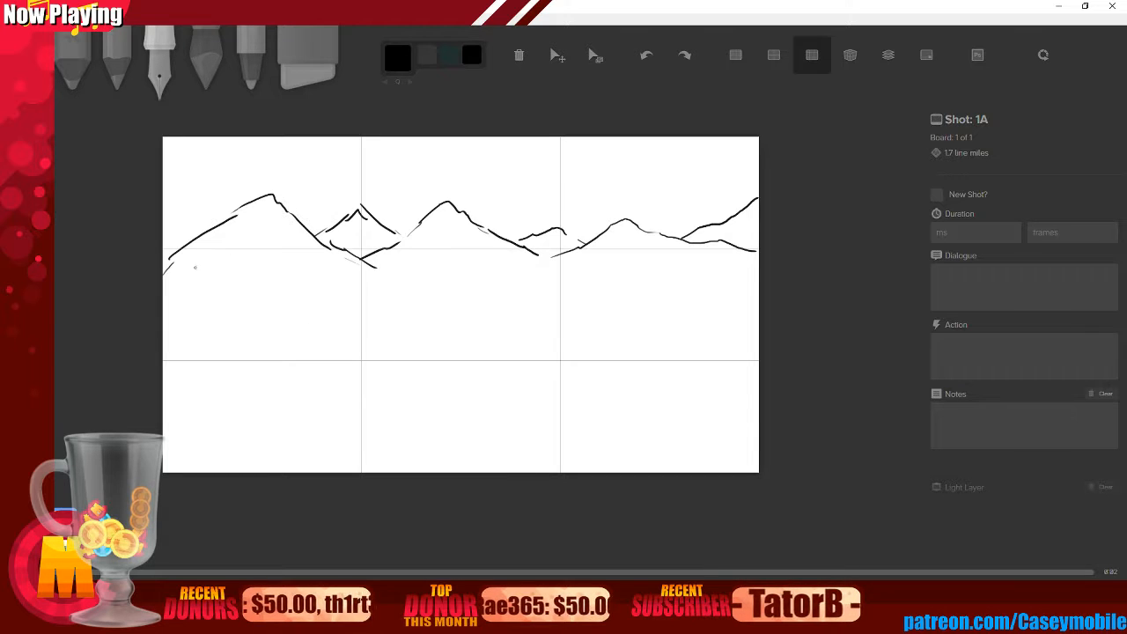
- Draw a broken horizontal ground line under the left half of the mountain range
drag(166, 260, 397, 260)
drag(262, 259, 280, 257)
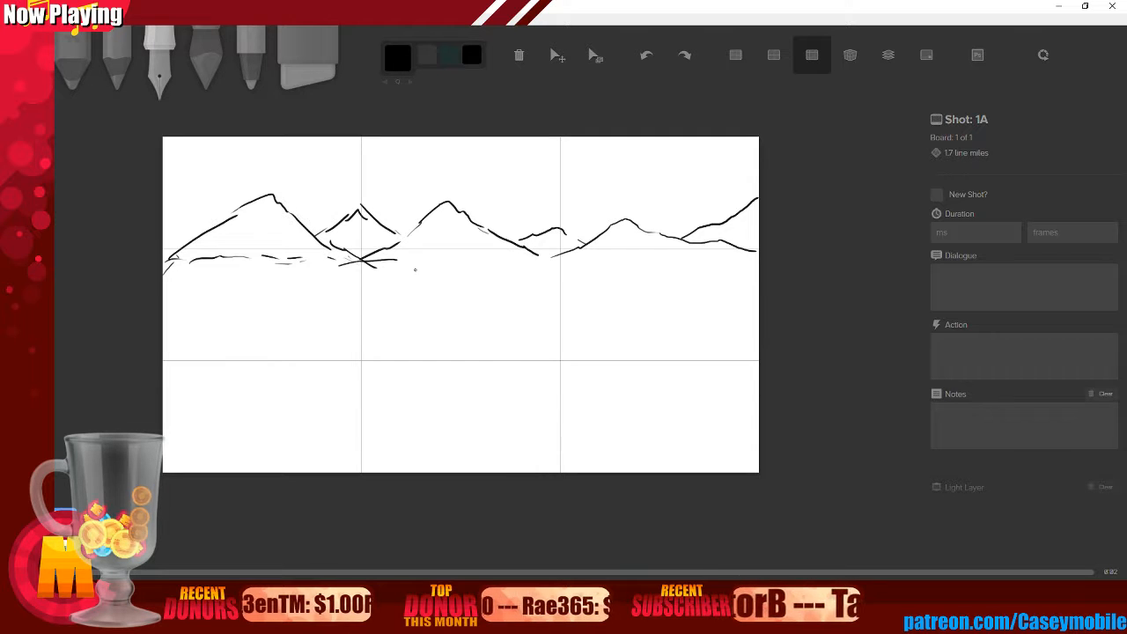
drag(398, 263, 430, 262)
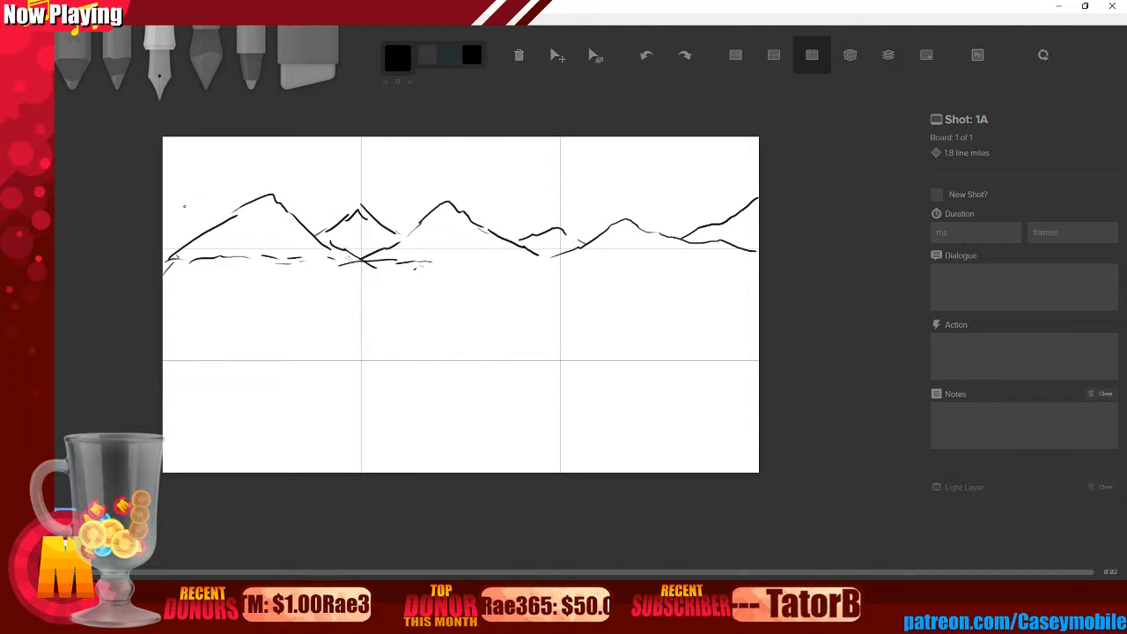
- Draw flat-based clouds above the mountains, in the upper left, upper middle and upper right of the board
drag(194, 190, 297, 187)
mouse_move(196, 173)
mouse_down()
mouse_move(192, 180)
mouse_move(236, 156)
mouse_move(249, 167)
mouse_up()
mouse_move(265, 172)
mouse_down()
mouse_move(312, 172)
mouse_move(303, 186)
mouse_move(408, 169)
mouse_move(360, 152)
mouse_move(411, 161)
mouse_up()
mouse_move(618, 188)
mouse_down()
mouse_move(754, 183)
mouse_move(621, 171)
mouse_move(724, 163)
mouse_move(724, 181)
mouse_move(730, 148)
mouse_move(741, 169)
mouse_up()
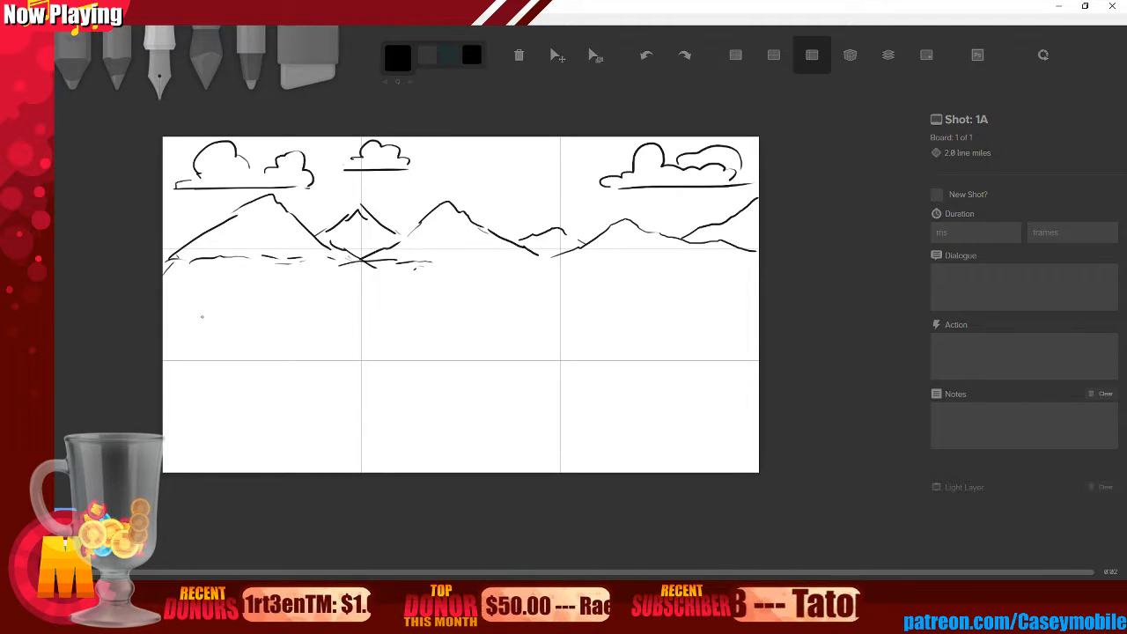
- Sketch one foreground hill below the mountains on each side and try a downward arrow between them
mouse_move(234, 318)
mouse_down()
mouse_move(275, 284)
mouse_move(344, 325)
mouse_up()
drag(196, 313, 243, 310)
drag(247, 324, 370, 322)
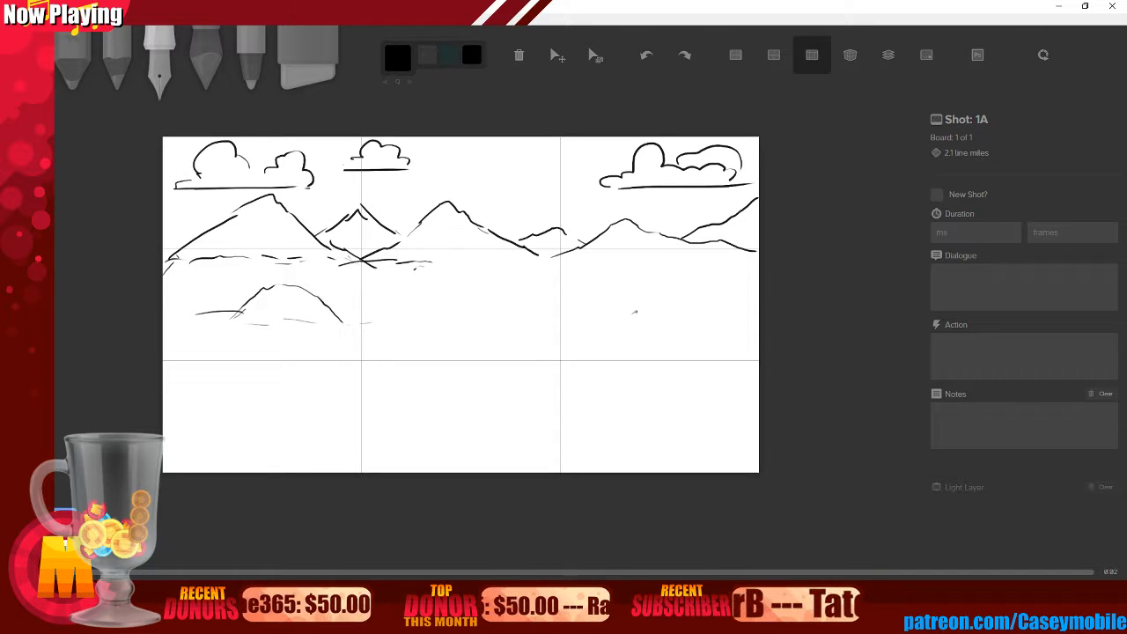
mouse_move(634, 312)
mouse_down()
mouse_move(689, 270)
mouse_move(735, 312)
mouse_up()
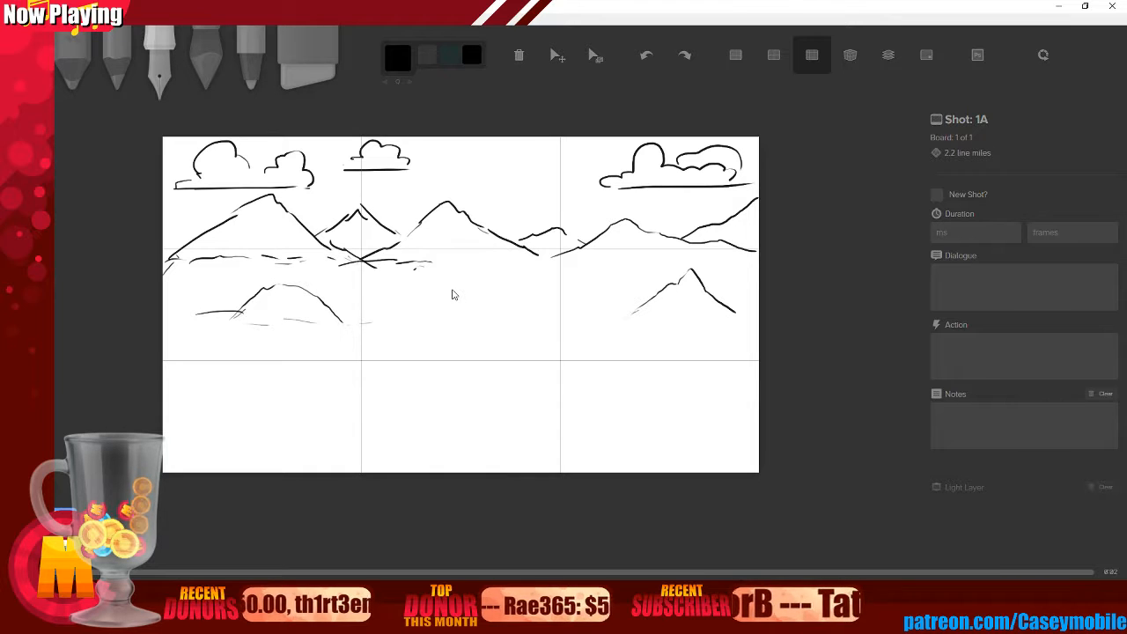
mouse_move(422, 291)
mouse_down()
mouse_move(427, 388)
mouse_move(444, 384)
mouse_up()
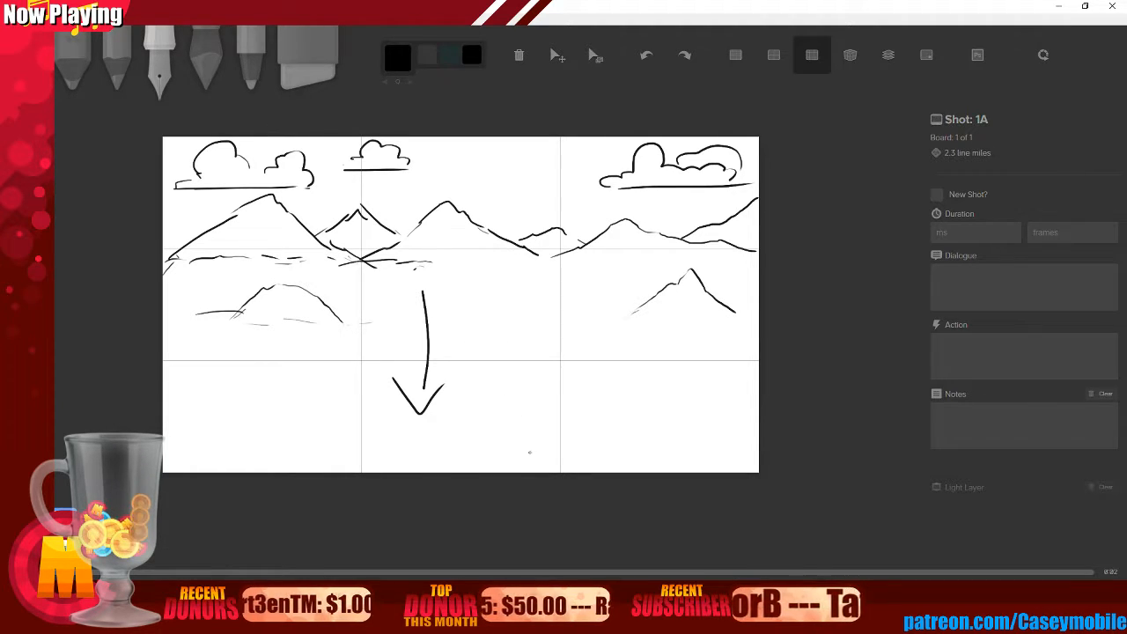
key(ctrl+z)
key(ctrl+z)
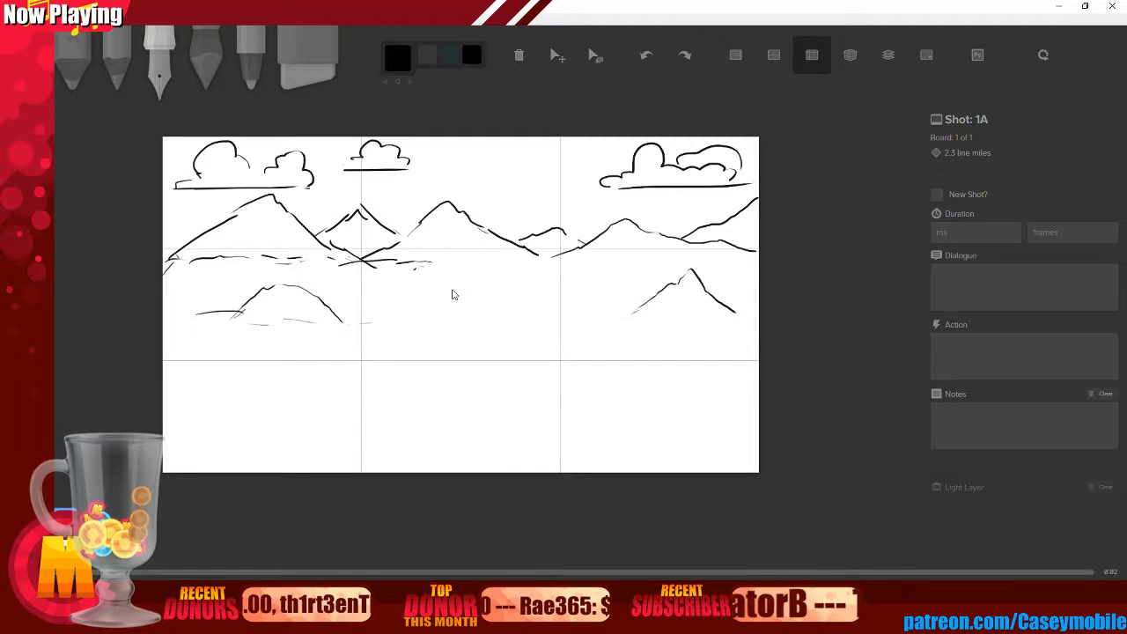
- Undo the landscape strokes and clear the rest of the drawing from the board
key(ctrl+z)
key(ctrl+z)
key(ctrl+z)
key(ctrl+z)
key(ctrl+z)
key(ctrl+z)
key(ctrl+z)
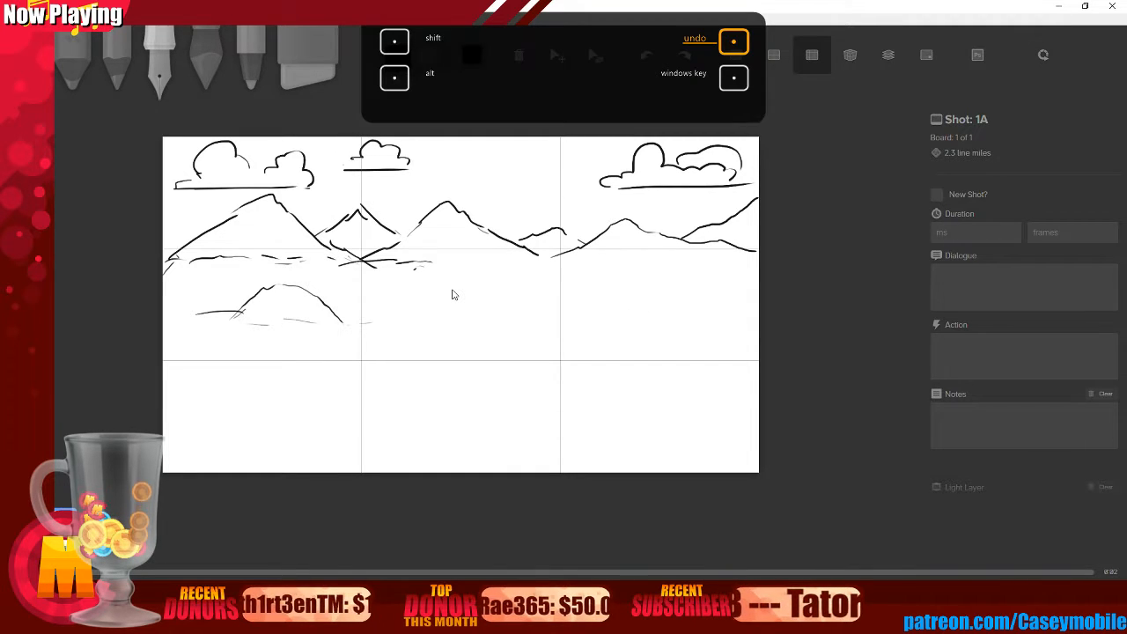
key(ctrl+z)
key(ctrl+z)
key(ctrl+z)
key(ctrl+z)
key(ctrl+z)
key(ctrl+z)
key(ctrl+z)
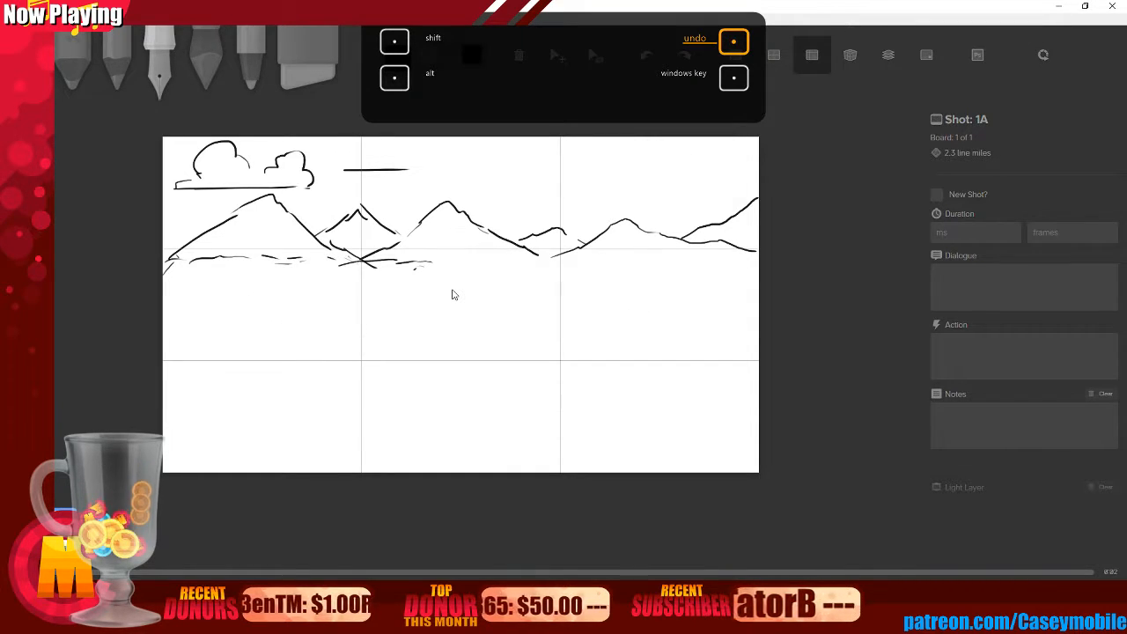
key(ctrl+z)
key(ctrl+z)
key(ctrl+z)
key(ctrl+z)
key(ctrl+z)
key(ctrl+z)
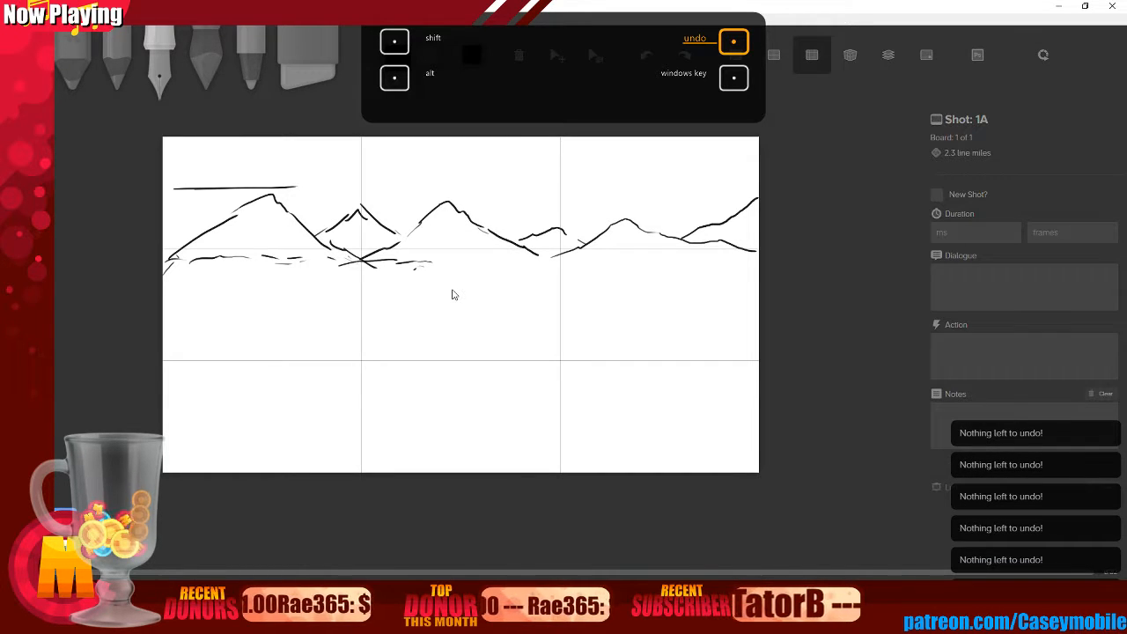
key(BackSpace)
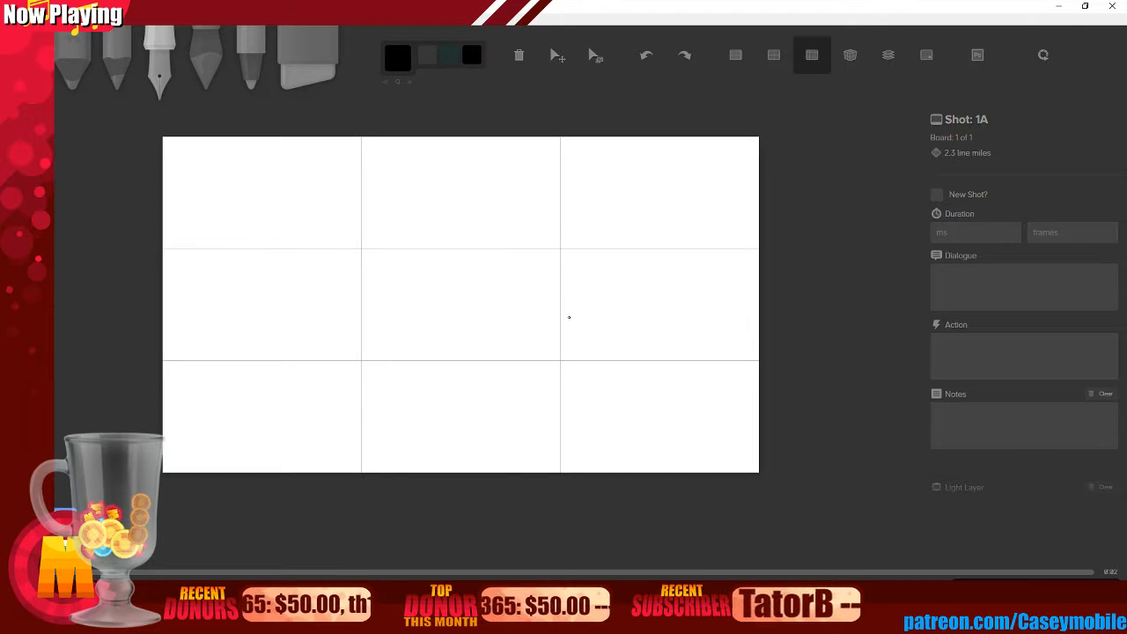
mouse_move(467, 346)
mouse_down()
mouse_move(542, 319)
mouse_move(578, 247)
mouse_move(516, 292)
mouse_move(588, 277)
mouse_move(526, 286)
mouse_move(580, 275)
mouse_move(557, 287)
mouse_up()
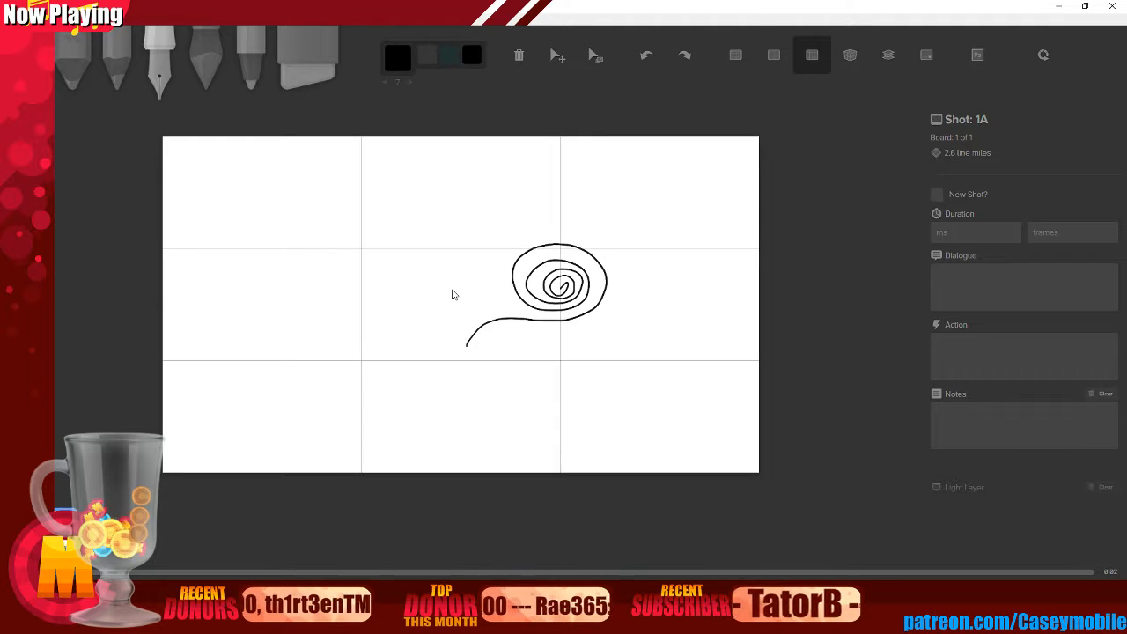
key(ctrl+z)
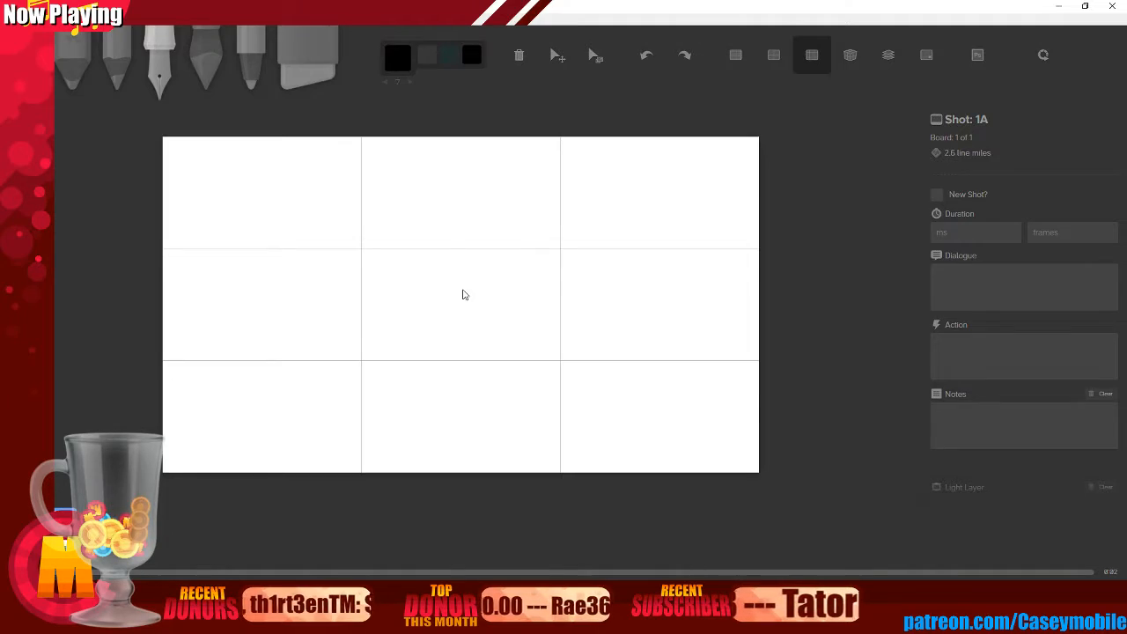
key(super+Tab)
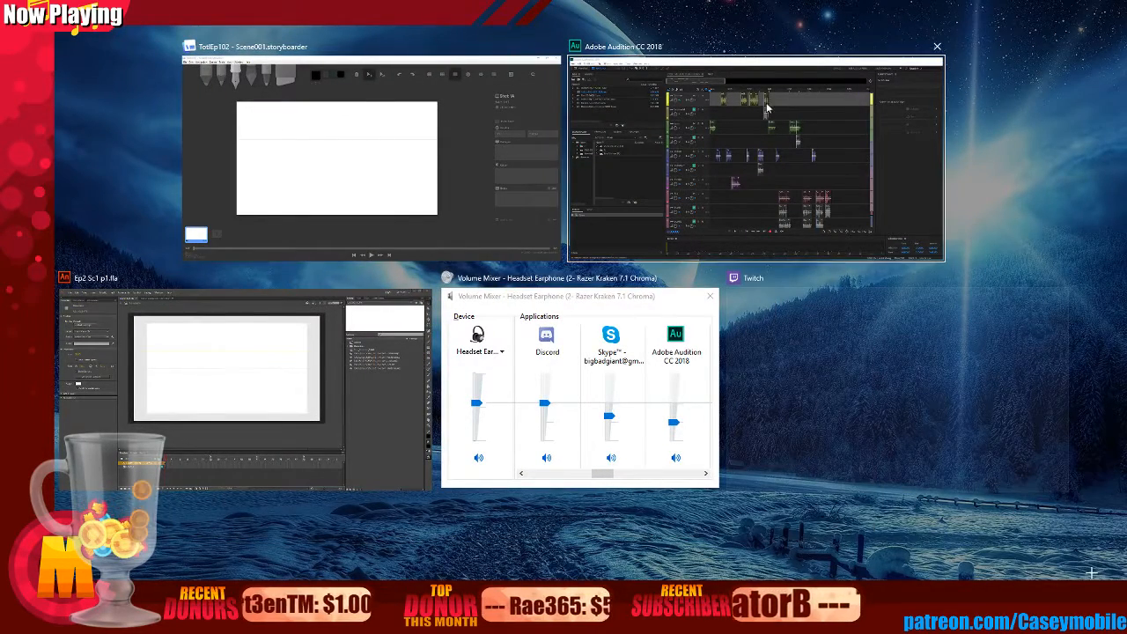
click(340, 146)
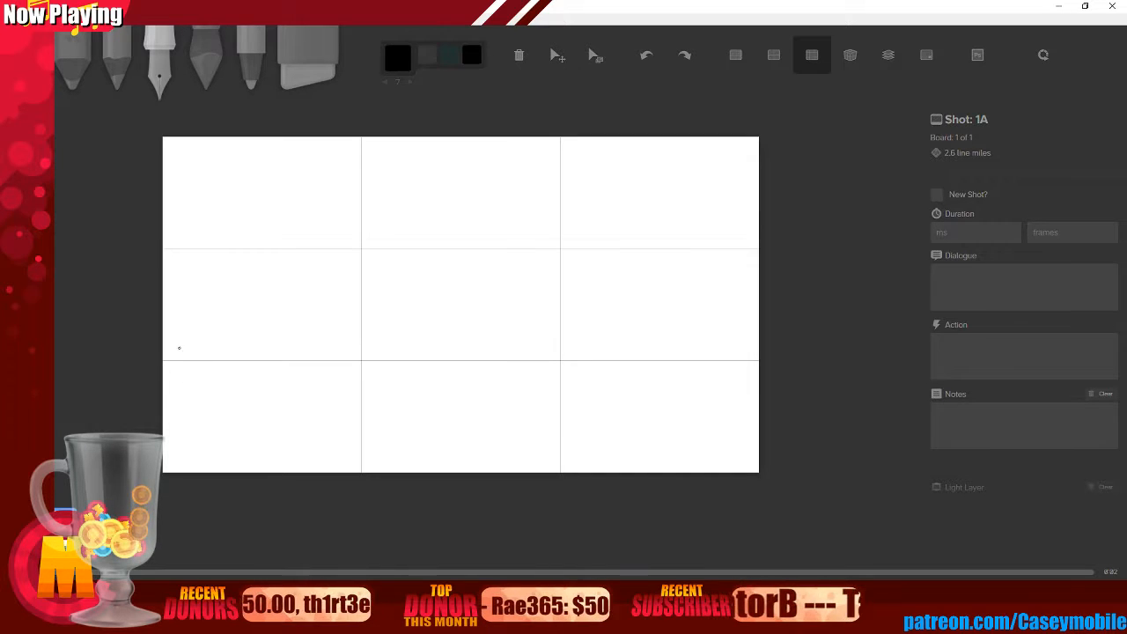
- Sketch long, irregular diagonal outlines across the board in black ink, with a closed rounded shape near the centre
mouse_move(174, 249)
mouse_down()
mouse_move(390, 164)
mouse_move(328, 213)
mouse_move(376, 201)
mouse_move(489, 147)
mouse_up()
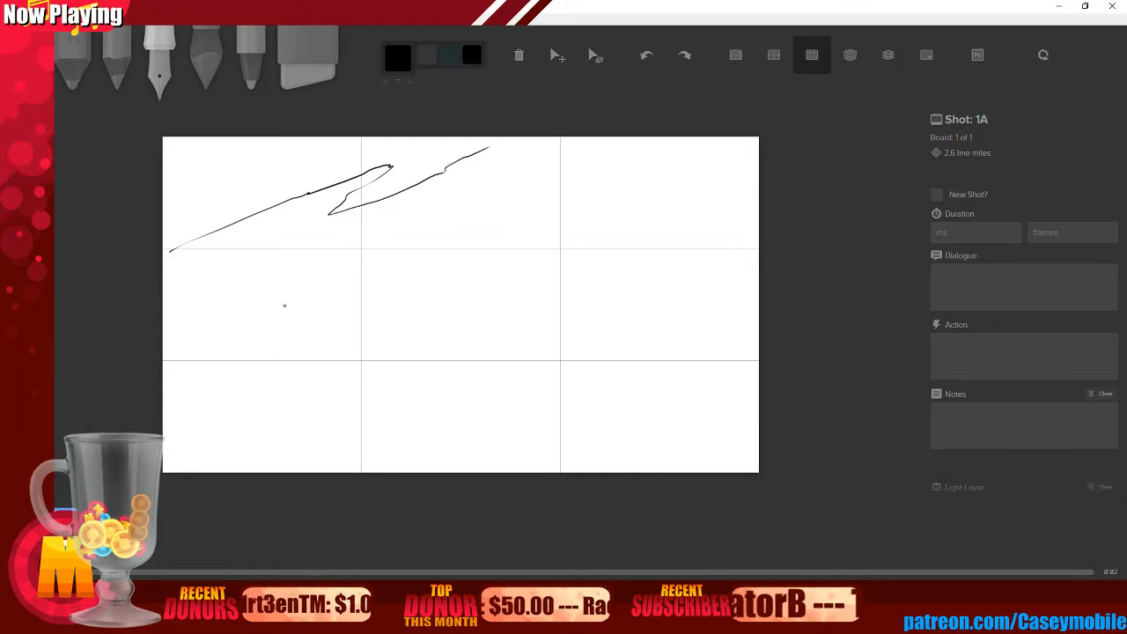
mouse_move(471, 235)
mouse_down()
mouse_move(420, 267)
mouse_move(410, 287)
mouse_move(443, 299)
mouse_move(572, 264)
mouse_move(511, 224)
mouse_move(469, 224)
mouse_up()
mouse_move(539, 396)
mouse_down()
mouse_move(713, 293)
mouse_move(700, 259)
mouse_move(757, 214)
mouse_up()
mouse_move(705, 139)
mouse_down()
mouse_move(640, 172)
mouse_move(600, 212)
mouse_move(655, 202)
mouse_up()
mouse_move(181, 388)
mouse_down()
mouse_move(274, 349)
mouse_move(280, 370)
mouse_move(210, 416)
mouse_move(220, 438)
mouse_up()
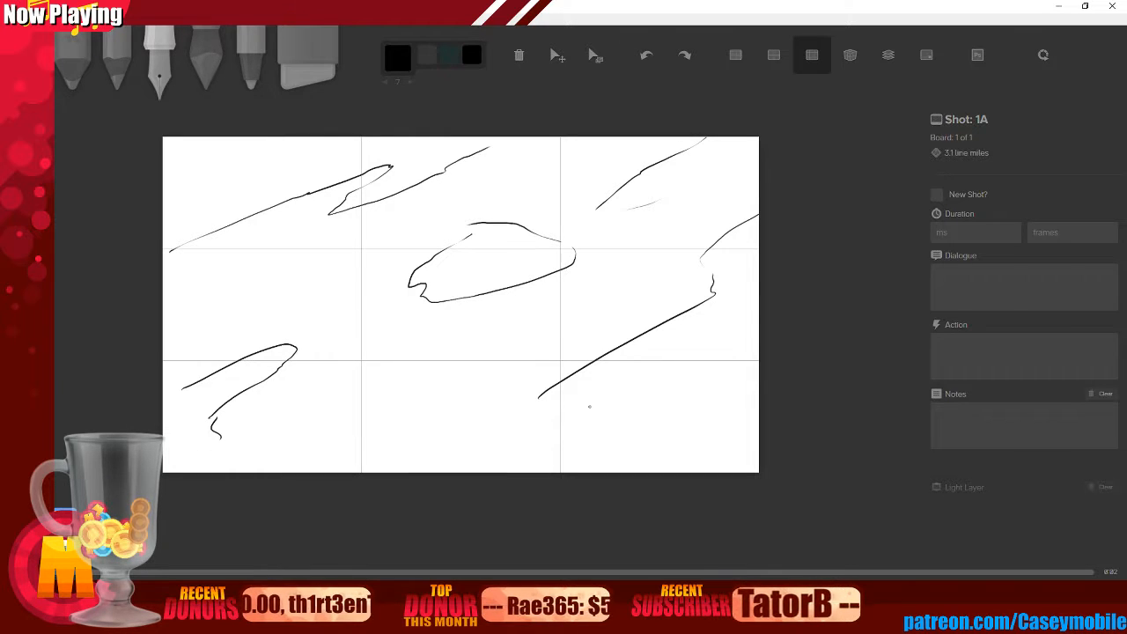
mouse_move(525, 385)
mouse_down()
mouse_move(434, 394)
mouse_move(361, 457)
mouse_move(446, 432)
mouse_move(490, 402)
mouse_move(507, 409)
mouse_move(509, 426)
mouse_move(451, 471)
mouse_up()
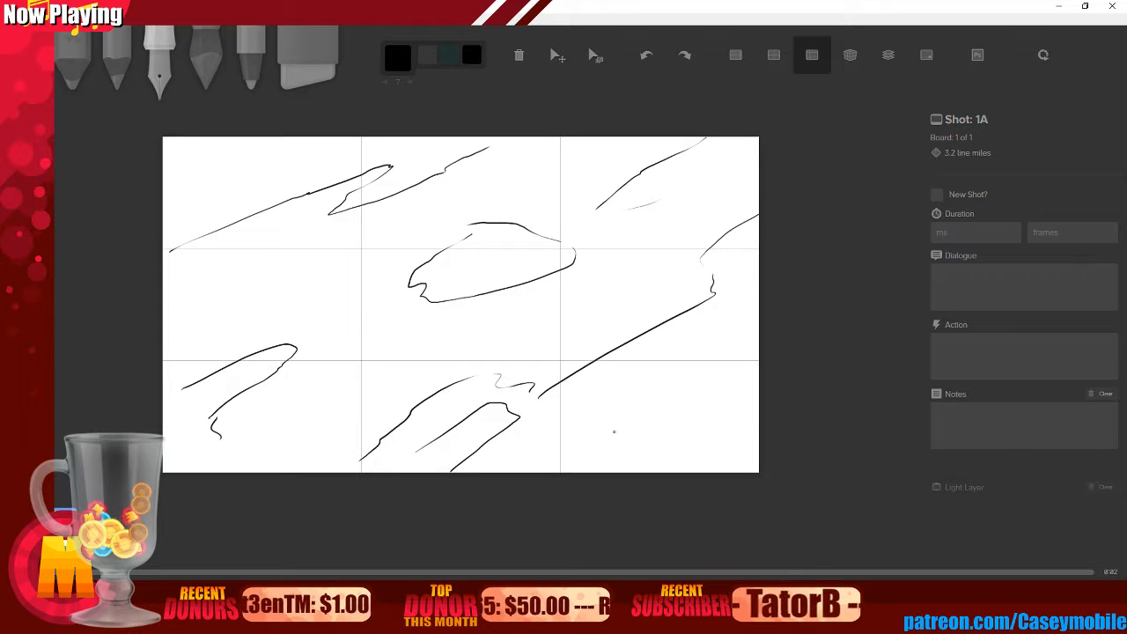
- Add small detail marks in the lower-right third of the board
mouse_move(603, 450)
mouse_down()
mouse_move(614, 464)
mouse_move(631, 451)
mouse_up()
mouse_move(625, 441)
mouse_down()
mouse_move(665, 438)
mouse_move(665, 403)
mouse_up()
drag(710, 369, 726, 359)
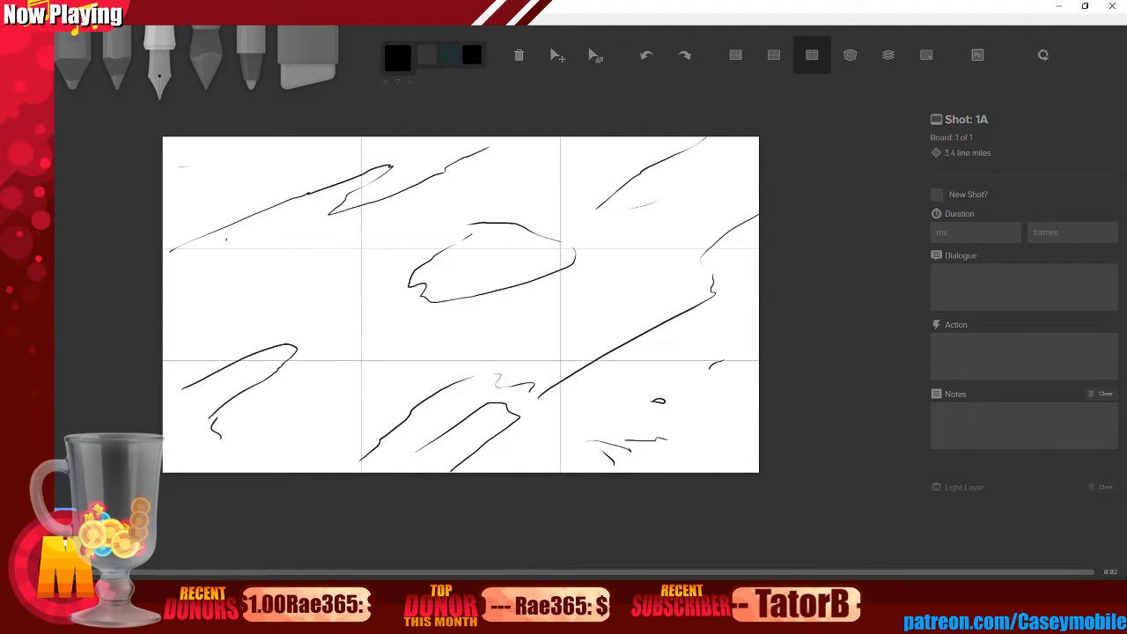
- Add short accent strokes around the central rounded shape and beneath the upper-left outline
mouse_move(400, 279)
mouse_down()
mouse_move(394, 291)
mouse_move(443, 323)
mouse_move(473, 324)
mouse_up()
drag(463, 314, 488, 312)
key(ctrl+z)
key(ctrl+z)
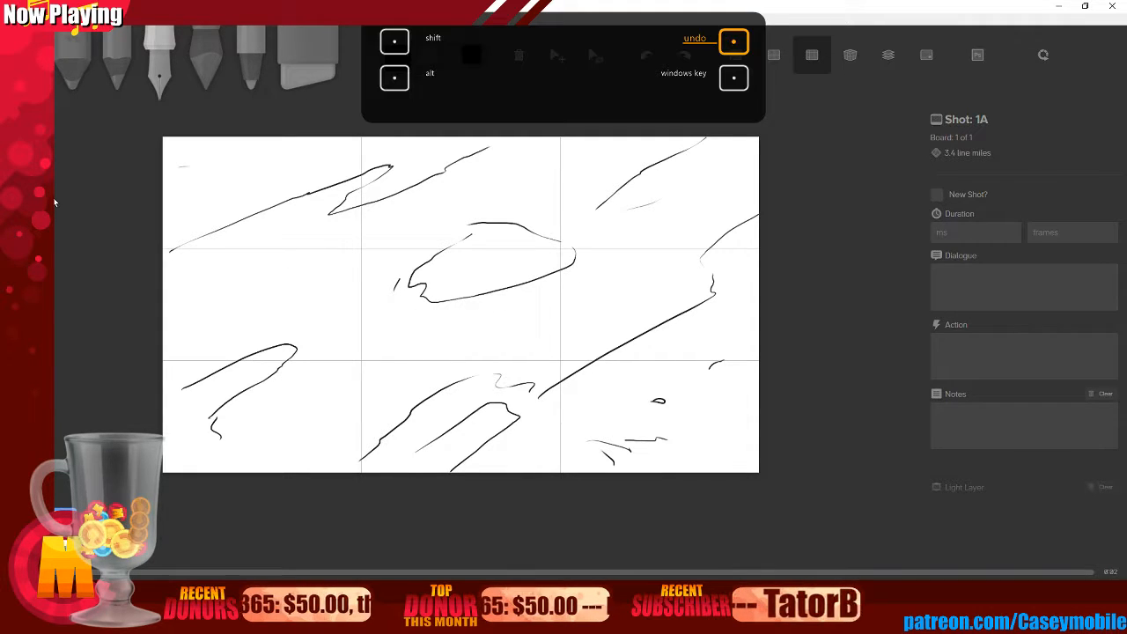
drag(412, 303, 476, 317)
mouse_move(579, 272)
mouse_down()
mouse_move(590, 264)
mouse_move(570, 273)
mouse_up()
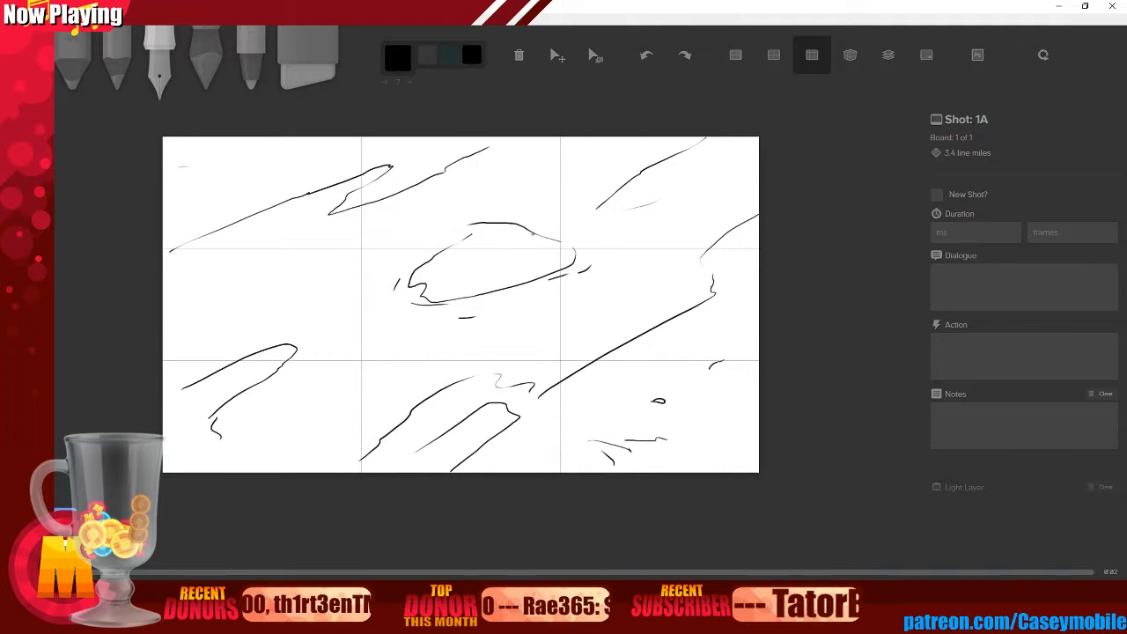
drag(344, 224, 369, 217)
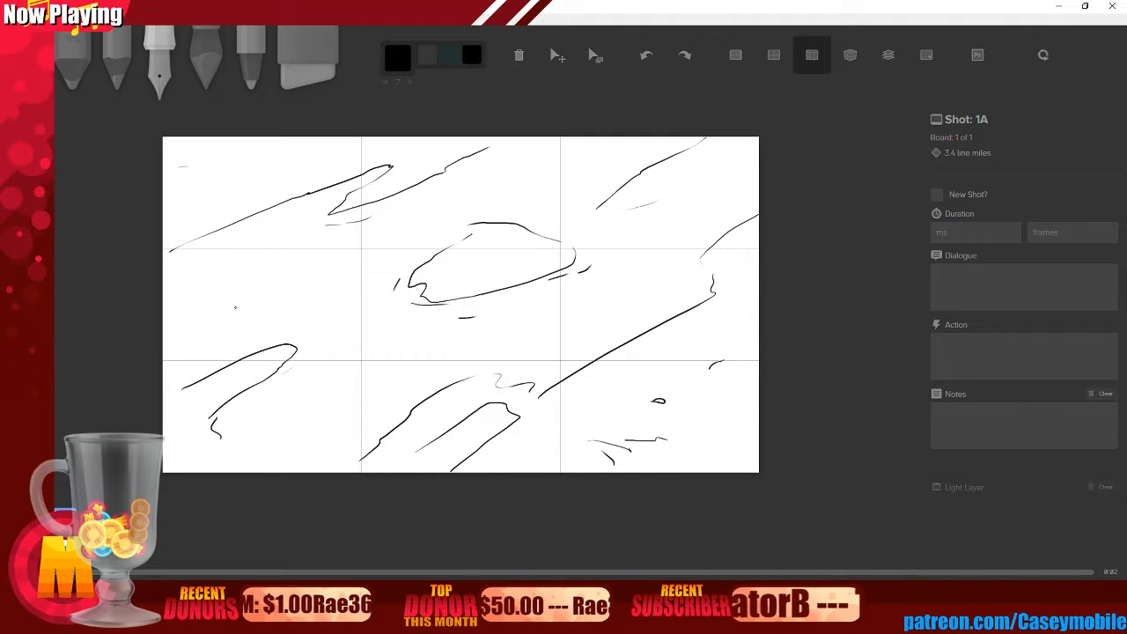
drag(297, 217, 316, 324)
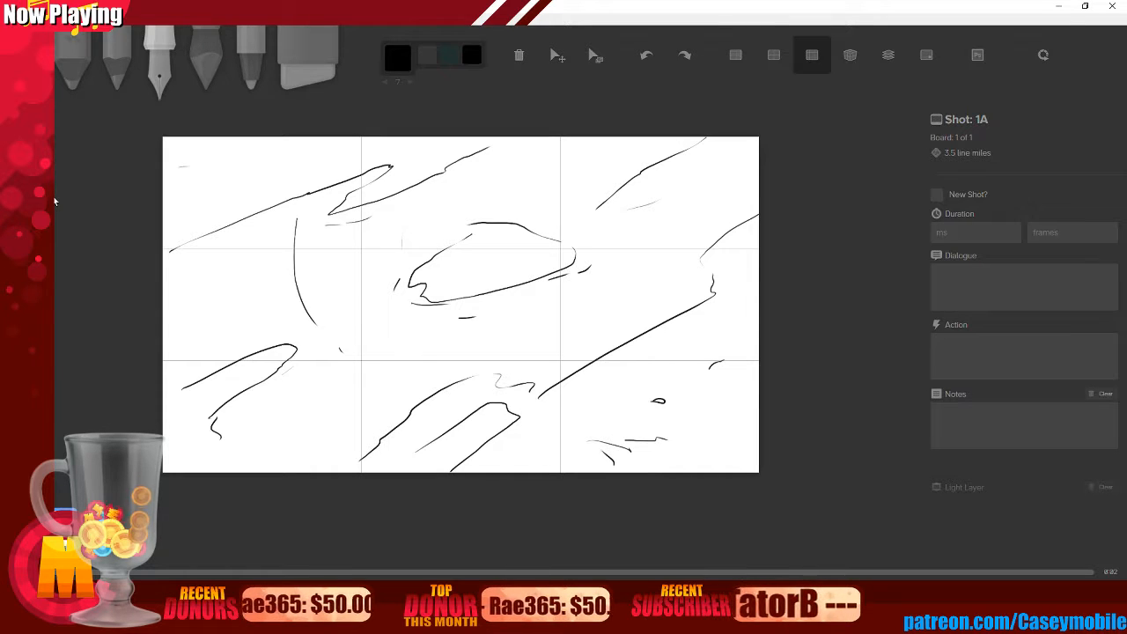
key(ctrl+z)
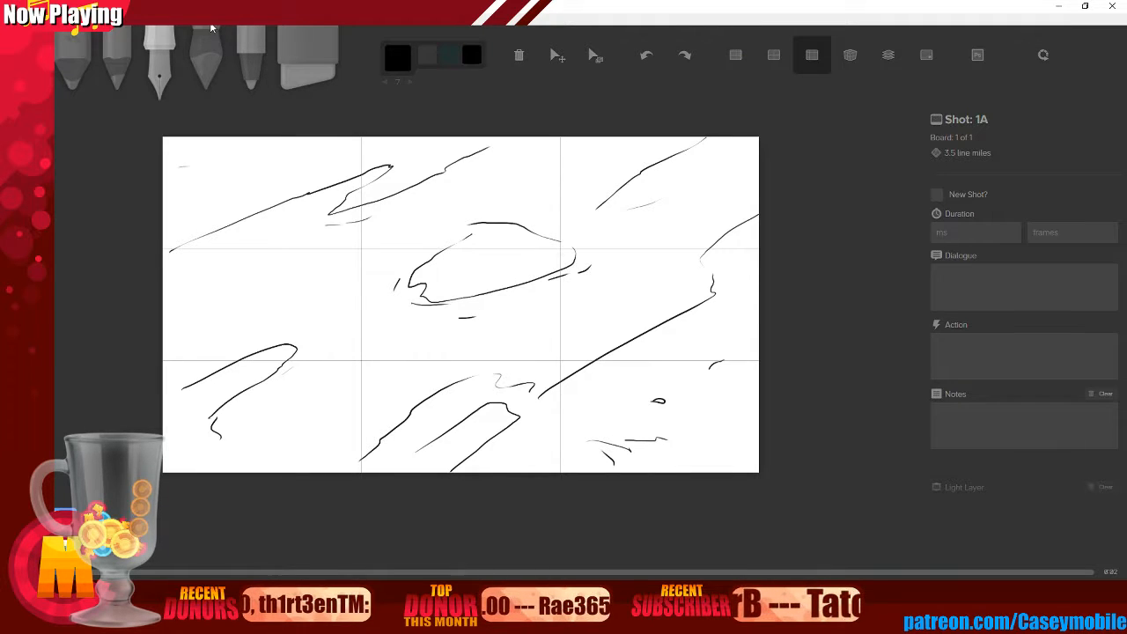
- Change the ink pen's colour to Shaded Grey
click(398, 58)
click(503, 129)
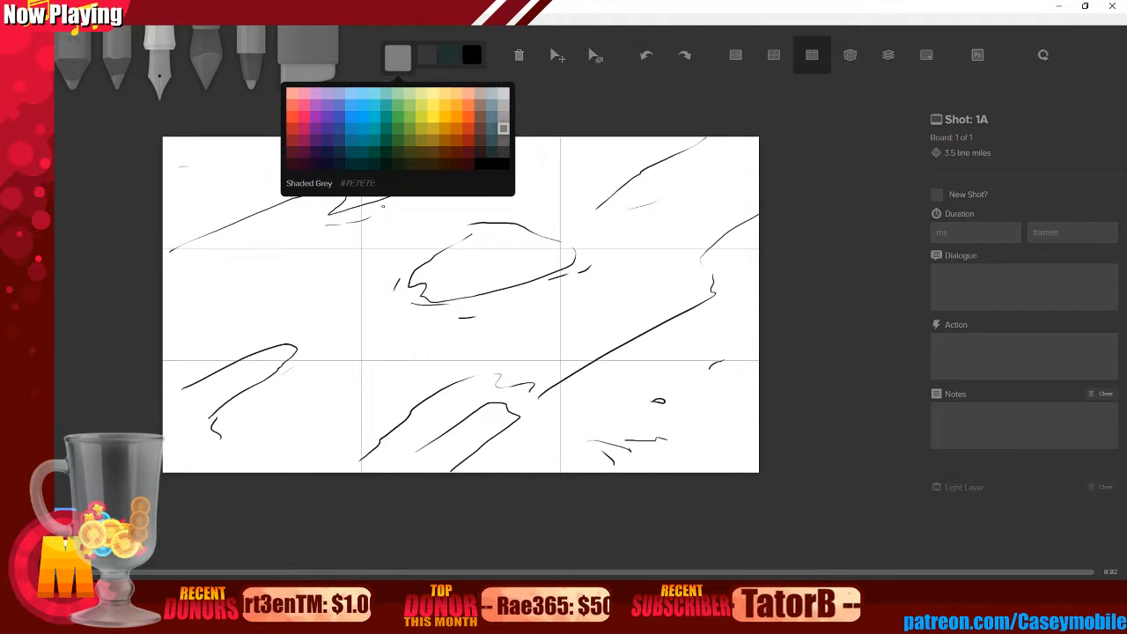
mouse_move(286, 227)
mouse_down()
mouse_move(289, 285)
mouse_move(324, 363)
mouse_move(322, 409)
mouse_up()
drag(314, 303, 358, 352)
drag(530, 161, 533, 218)
key(ctrl+z)
key(ctrl+z)
key(ctrl+z)
key(ctrl+z)
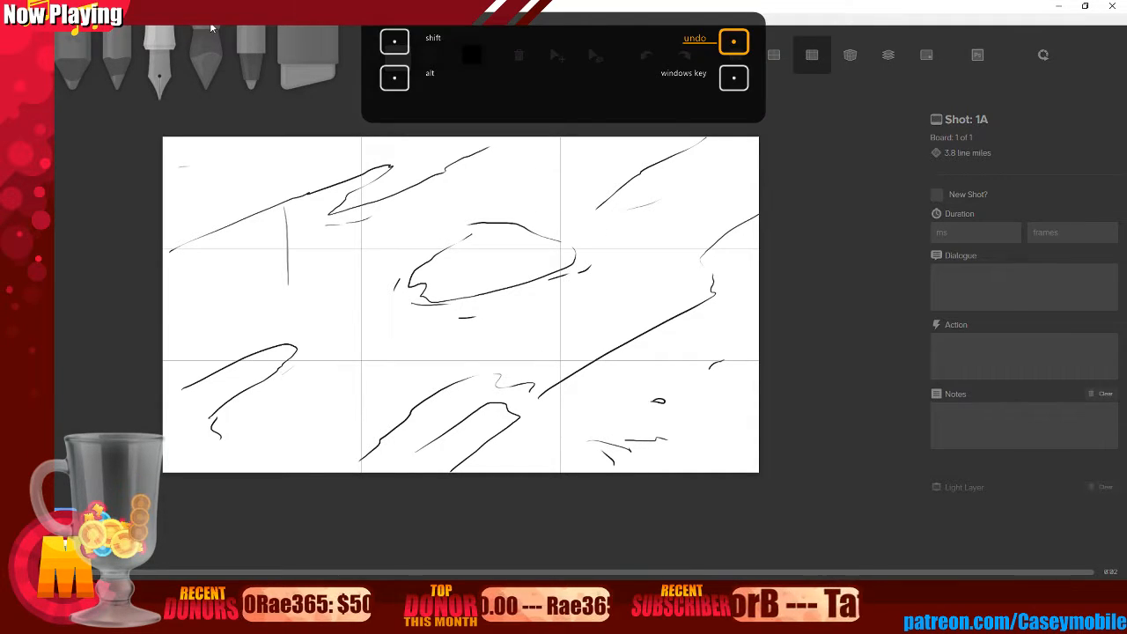
- Draw thin grey vertical squiggles between the diagonal outlines and add a few small marks in the upper-left corner
mouse_move(296, 209)
mouse_down()
mouse_move(282, 218)
mouse_move(299, 326)
mouse_up()
drag(424, 195, 425, 227)
drag(315, 375, 310, 413)
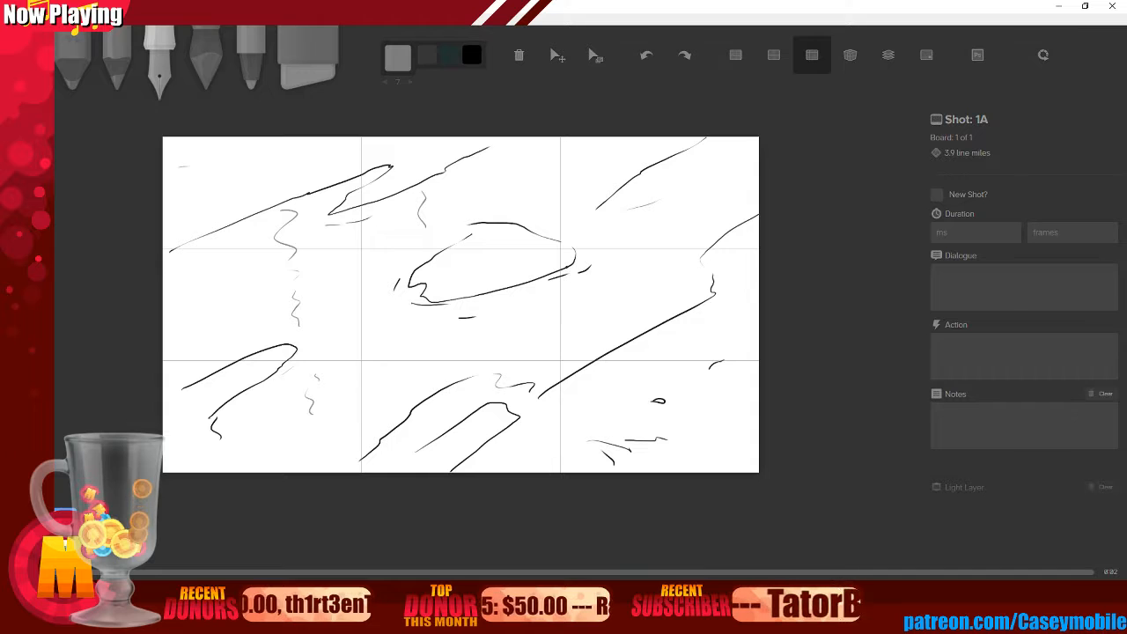
drag(562, 153, 560, 172)
drag(346, 327, 364, 364)
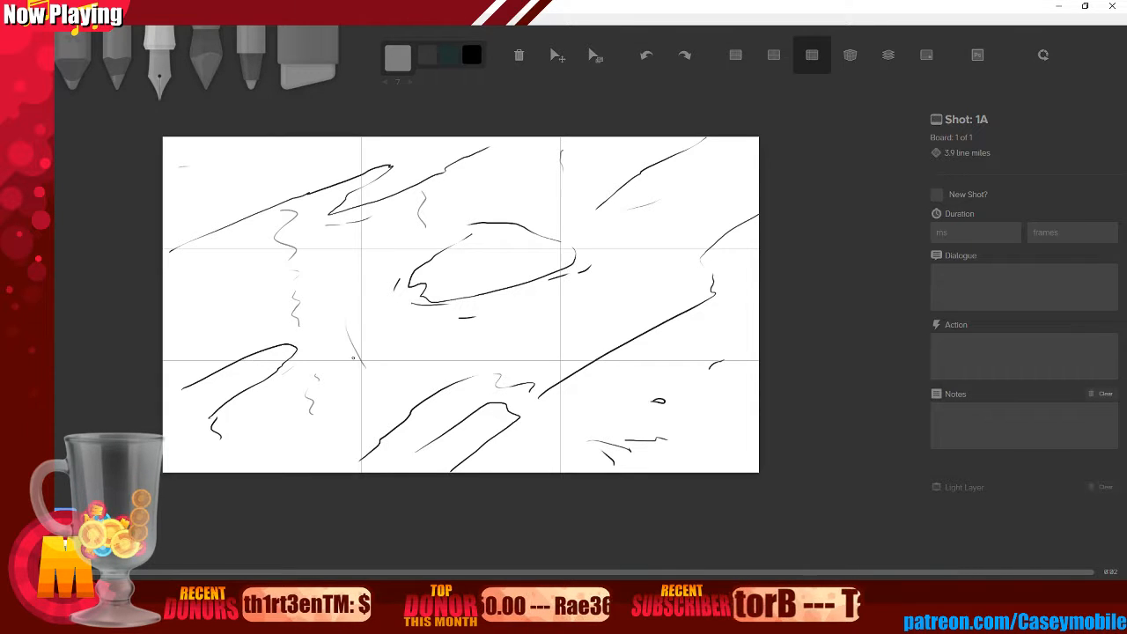
drag(185, 195, 260, 178)
drag(276, 176, 281, 178)
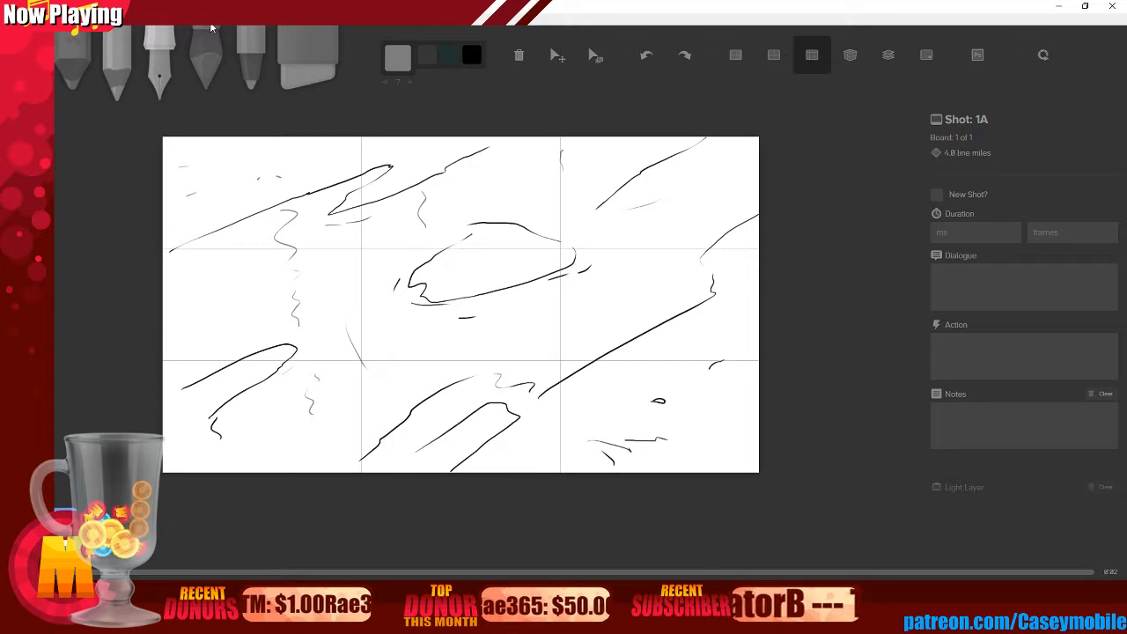
click(398, 58)
click(498, 170)
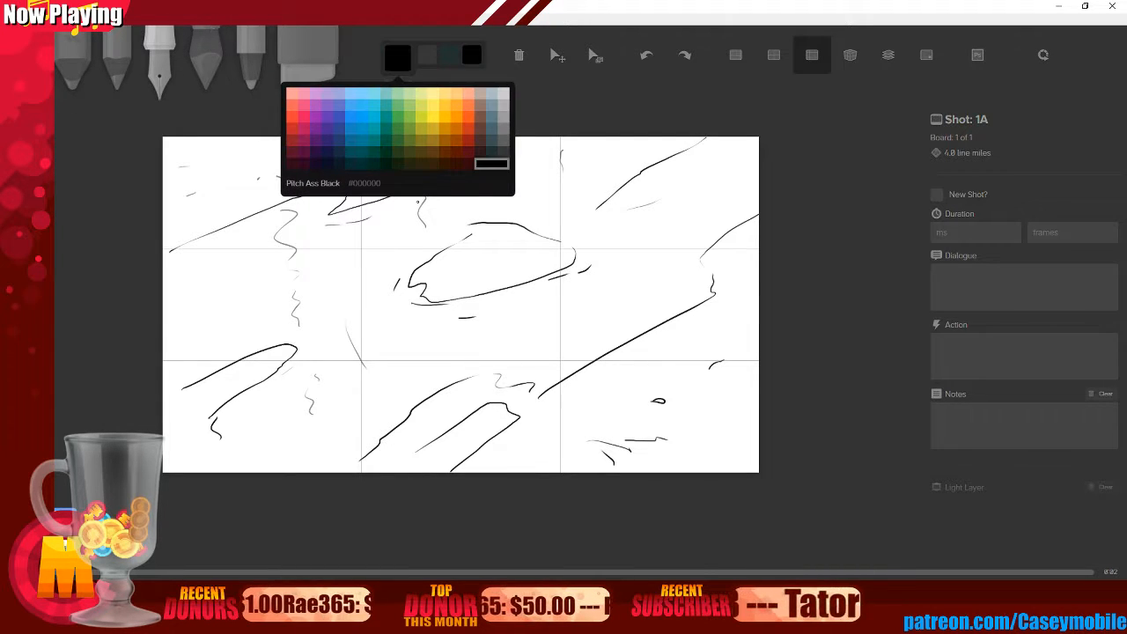
mouse_move(189, 141)
mouse_down()
mouse_move(295, 368)
mouse_move(164, 396)
mouse_up()
drag(347, 280, 487, 228)
mouse_move(502, 189)
mouse_down()
mouse_move(583, 176)
mouse_move(520, 245)
mouse_up()
key(ctrl+z)
key(ctrl+z)
key(ctrl+z)
key(ctrl+z)
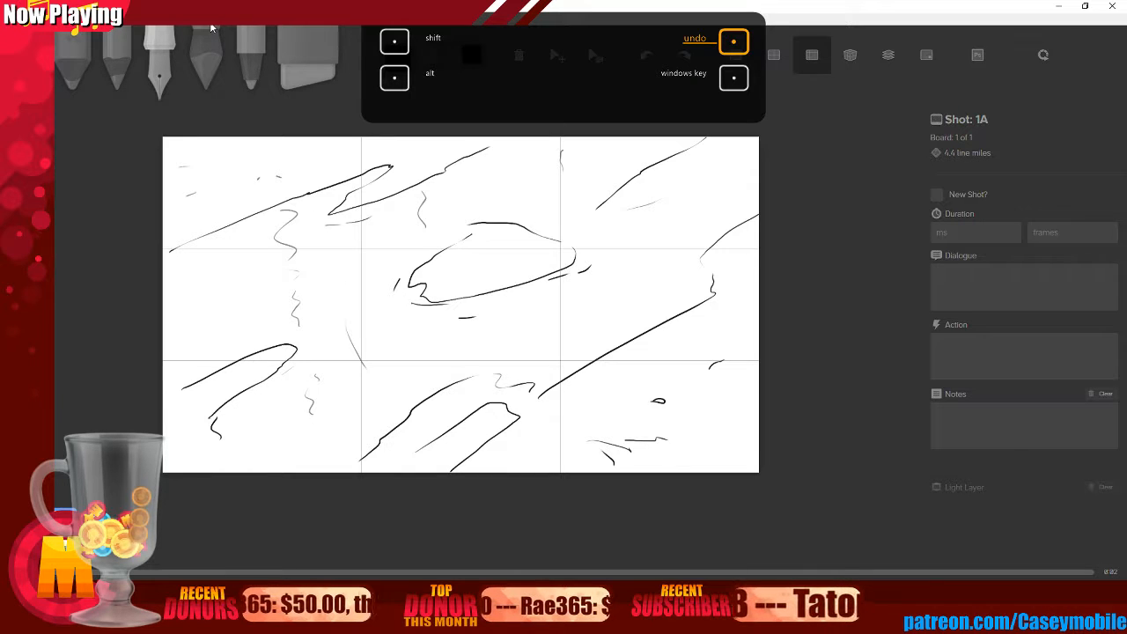
mouse_move(621, 185)
mouse_down()
mouse_move(593, 339)
mouse_move(615, 201)
mouse_move(644, 192)
mouse_up()
key(ctrl+z)
key(ctrl+z)
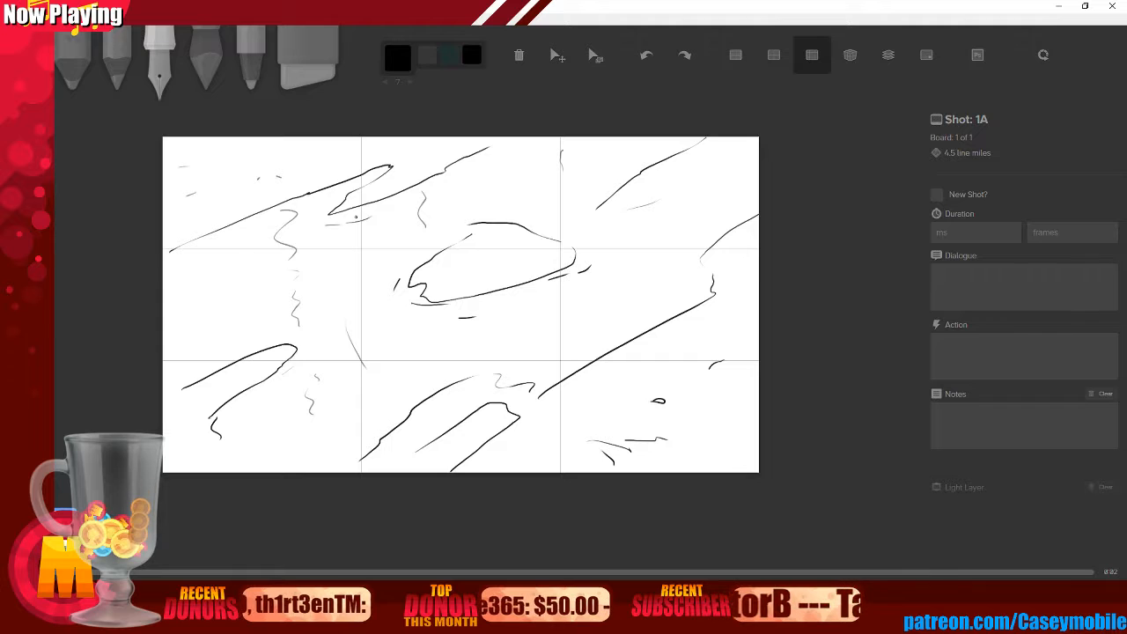
drag(380, 225, 373, 265)
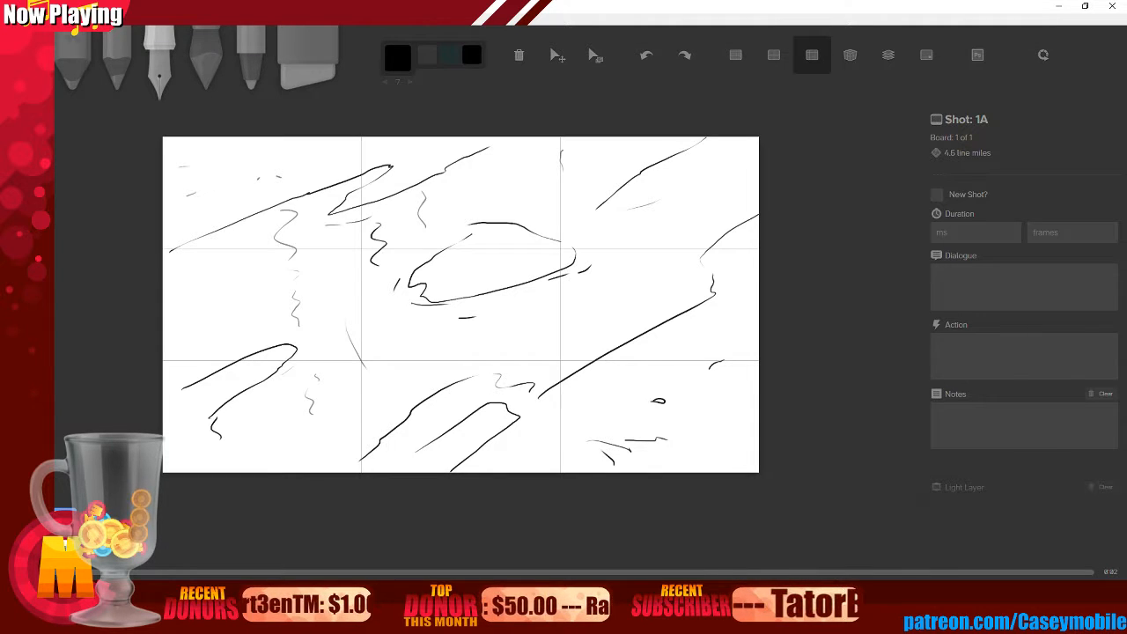
key(ctrl+z)
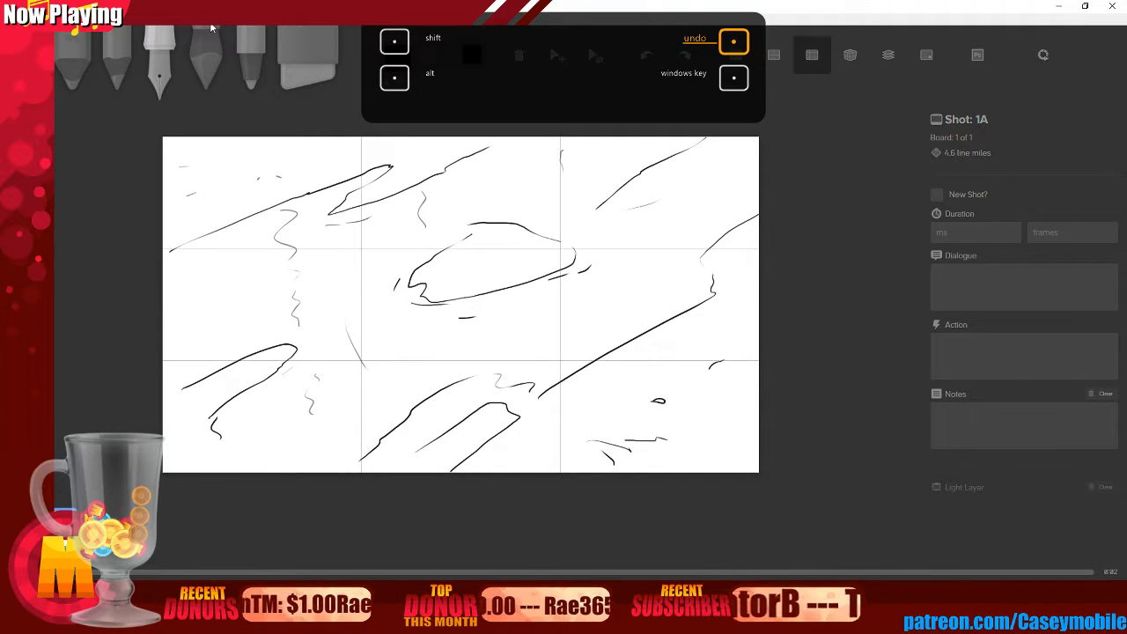
- Set the ink pen's colour to Grey and add thin squiggles beneath the upper-left outline and around the central rounded shape
click(397, 57)
click(501, 94)
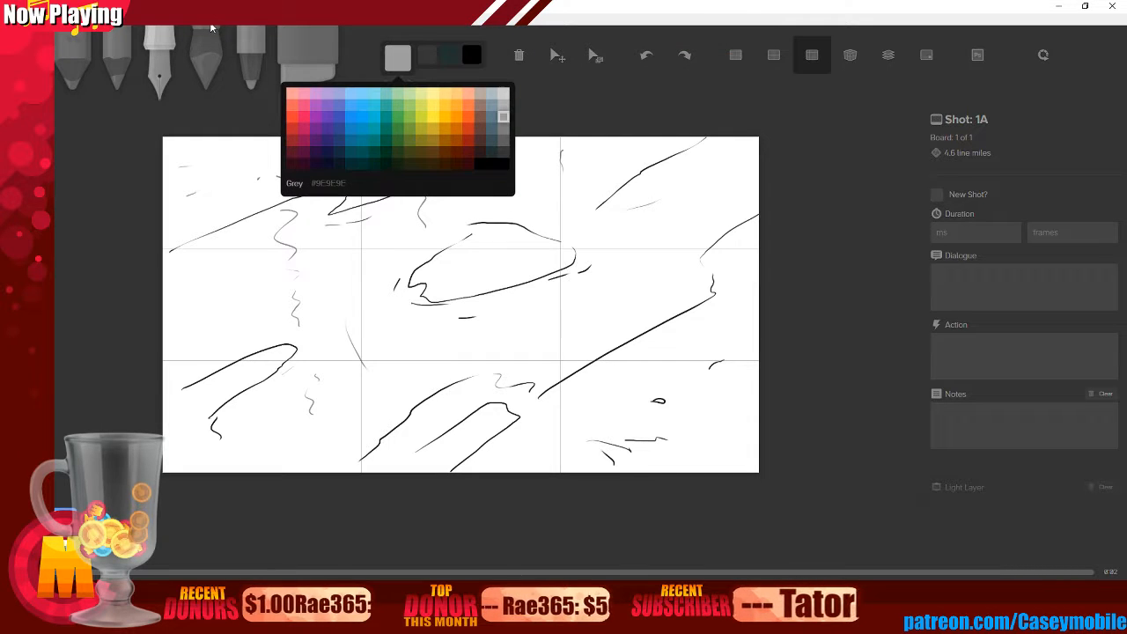
mouse_move(202, 247)
mouse_down()
mouse_move(193, 273)
mouse_move(215, 324)
mouse_up()
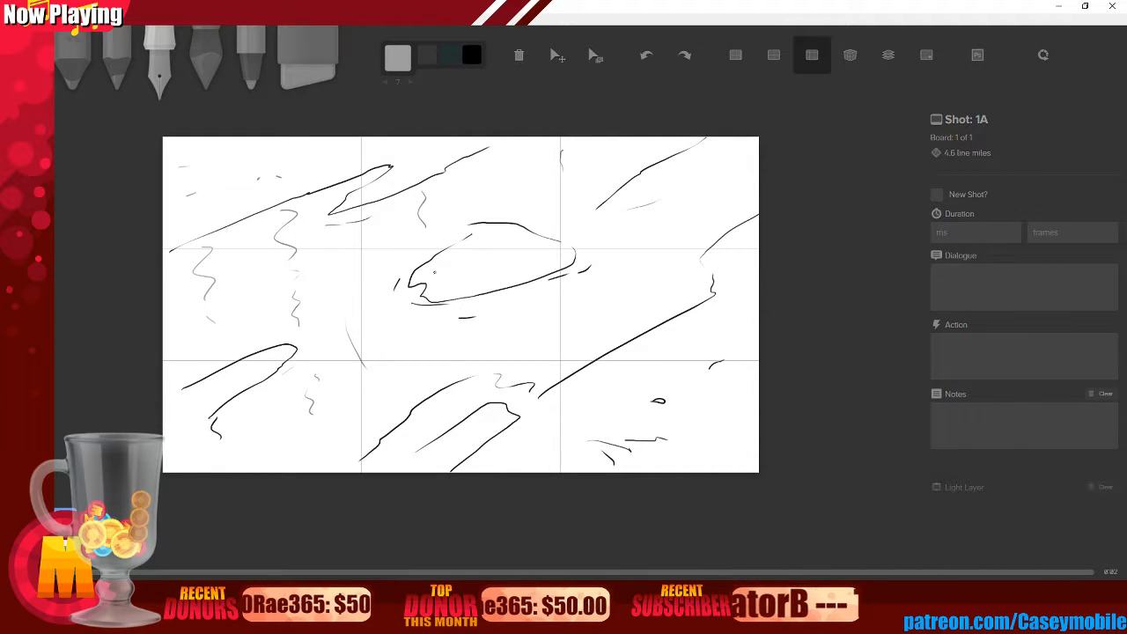
drag(496, 160, 512, 159)
drag(513, 200, 519, 185)
drag(593, 280, 596, 305)
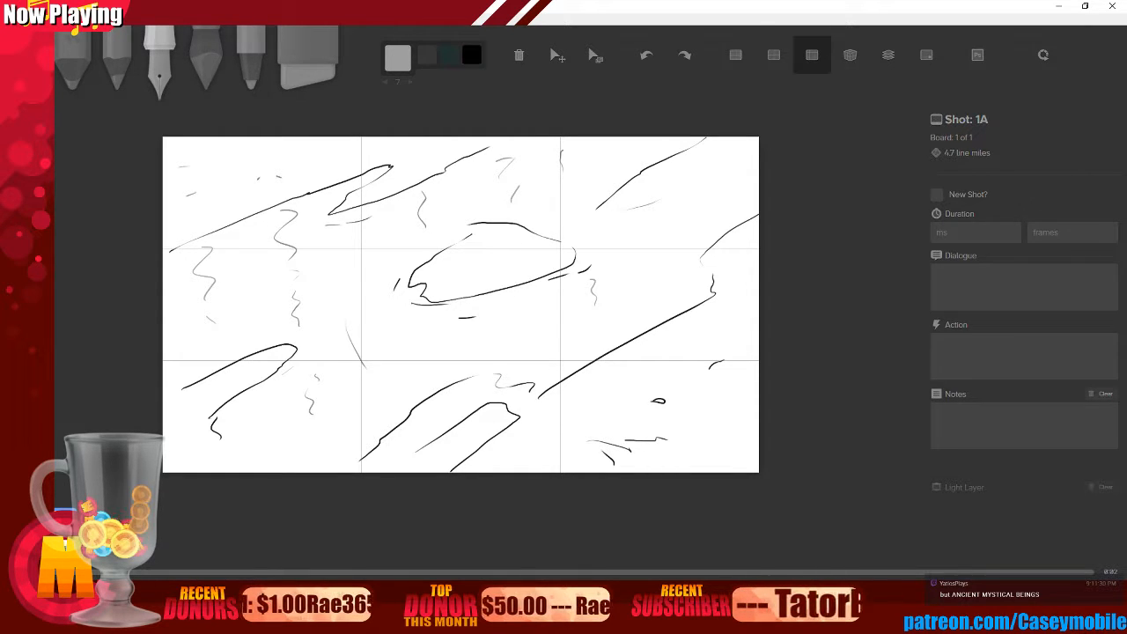
- Undo every stroke on the Shot 1A board until it is blank
key(ctrl+z)
key(ctrl+z)
key(ctrl+z)
key(ctrl+z)
key(ctrl+z)
key(ctrl+z)
key(ctrl+z)
key(ctrl+z)
key(ctrl+z)
key(ctrl+z)
key(ctrl+z)
key(ctrl+z)
key(ctrl+z)
key(ctrl+z)
key(ctrl+z)
key(ctrl+z)
key(ctrl+z)
key(ctrl+z)
key(ctrl+z)
key(ctrl+z)
key(ctrl+z)
key(ctrl+z)
key(ctrl+z)
key(ctrl+z)
key(ctrl+z)
key(ctrl+z)
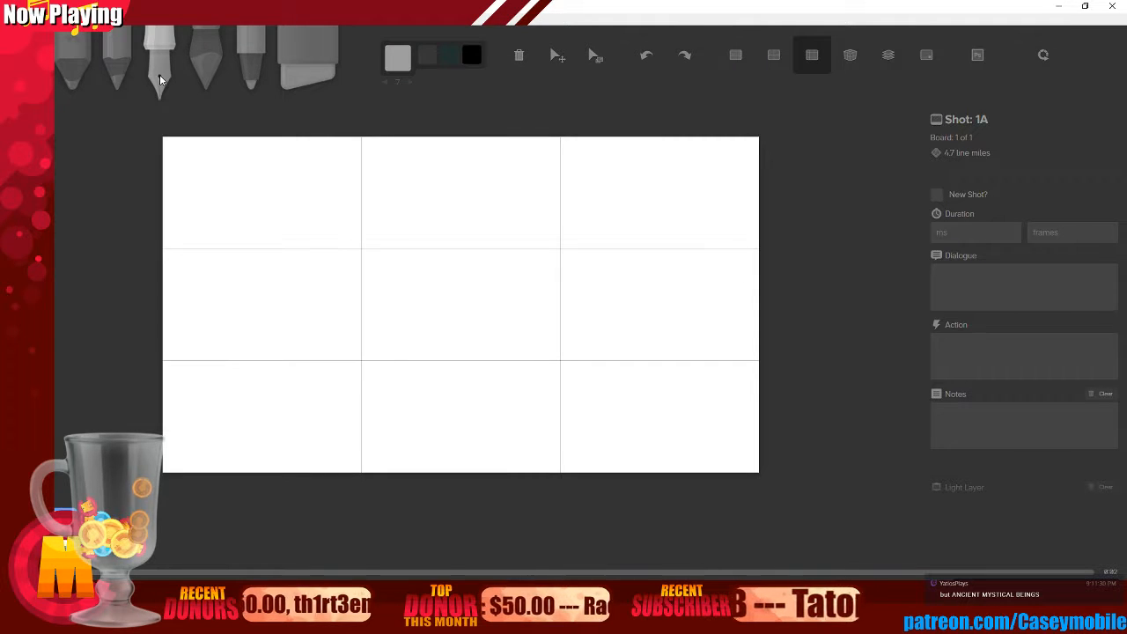
- Change the ink pen's colour to Pitch Ass Black
click(397, 58)
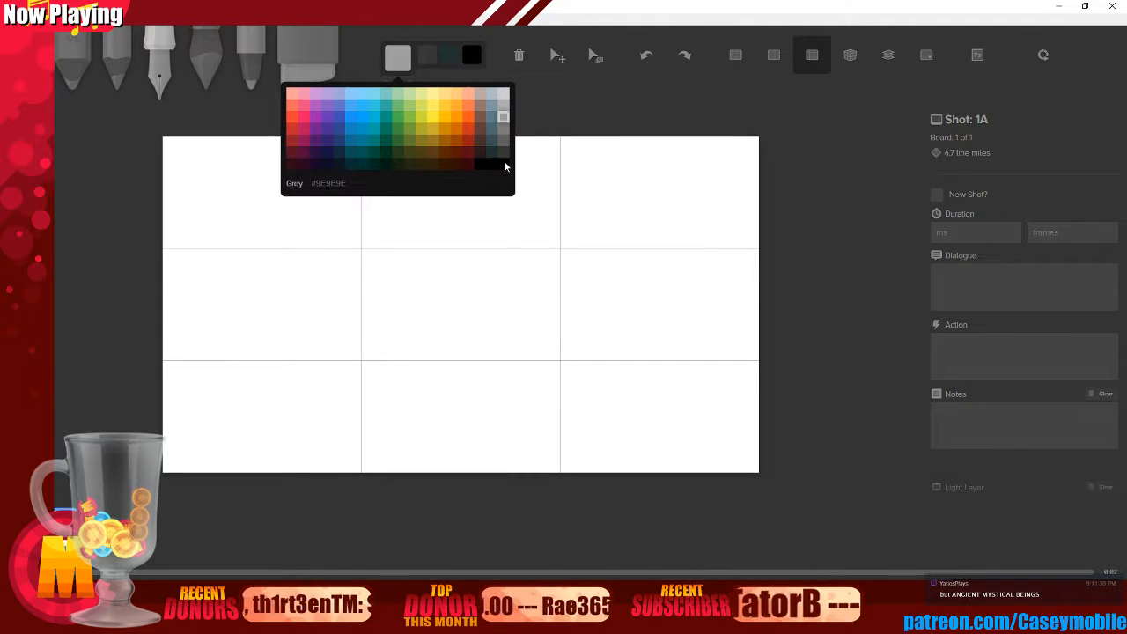
click(505, 164)
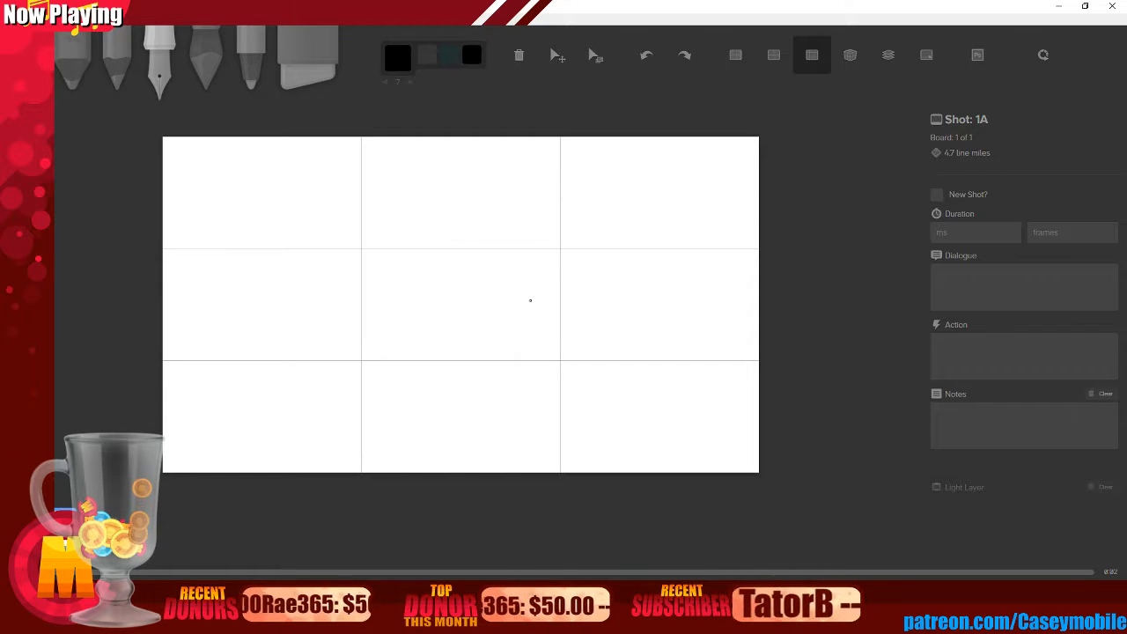
- Sketch a jagged vertical cliff edge along the right third line, with three hatched ledges jutting out to the left
mouse_move(592, 139)
mouse_down()
mouse_move(547, 190)
mouse_move(577, 231)
mouse_move(557, 296)
mouse_move(578, 292)
mouse_move(591, 333)
mouse_move(554, 407)
mouse_move(520, 418)
mouse_move(567, 428)
mouse_move(561, 455)
mouse_up()
mouse_move(602, 279)
mouse_down()
mouse_move(454, 349)
mouse_move(600, 317)
mouse_up()
mouse_move(594, 230)
mouse_down()
mouse_move(554, 238)
mouse_move(496, 256)
mouse_up()
drag(521, 252, 569, 243)
mouse_move(569, 377)
mouse_down()
mouse_move(495, 402)
mouse_move(429, 402)
mouse_move(531, 400)
mouse_up()
mouse_move(521, 326)
mouse_down()
mouse_move(487, 367)
mouse_move(504, 353)
mouse_up()
drag(542, 321, 551, 340)
drag(562, 317, 582, 303)
drag(544, 249, 501, 273)
drag(560, 241, 543, 257)
mouse_move(480, 396)
mouse_down()
mouse_move(456, 419)
mouse_move(467, 423)
mouse_up()
drag(524, 392, 502, 411)
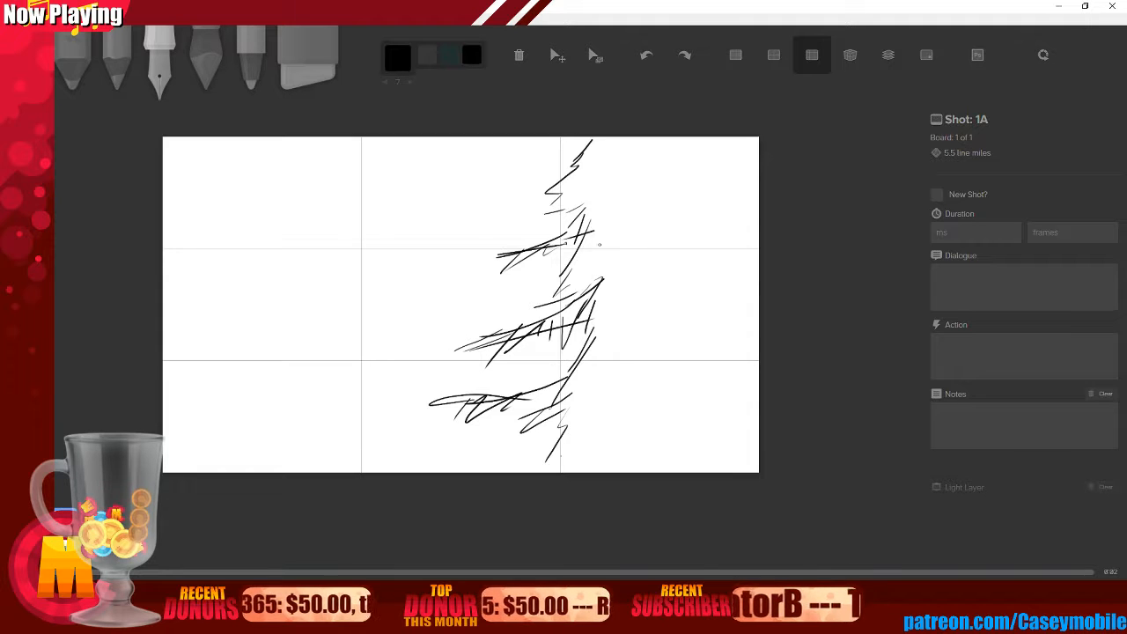
- Add a stroke at the cliff's top edge, extend the upper ledge, and undo the last stray ledge strokes
drag(594, 139, 530, 156)
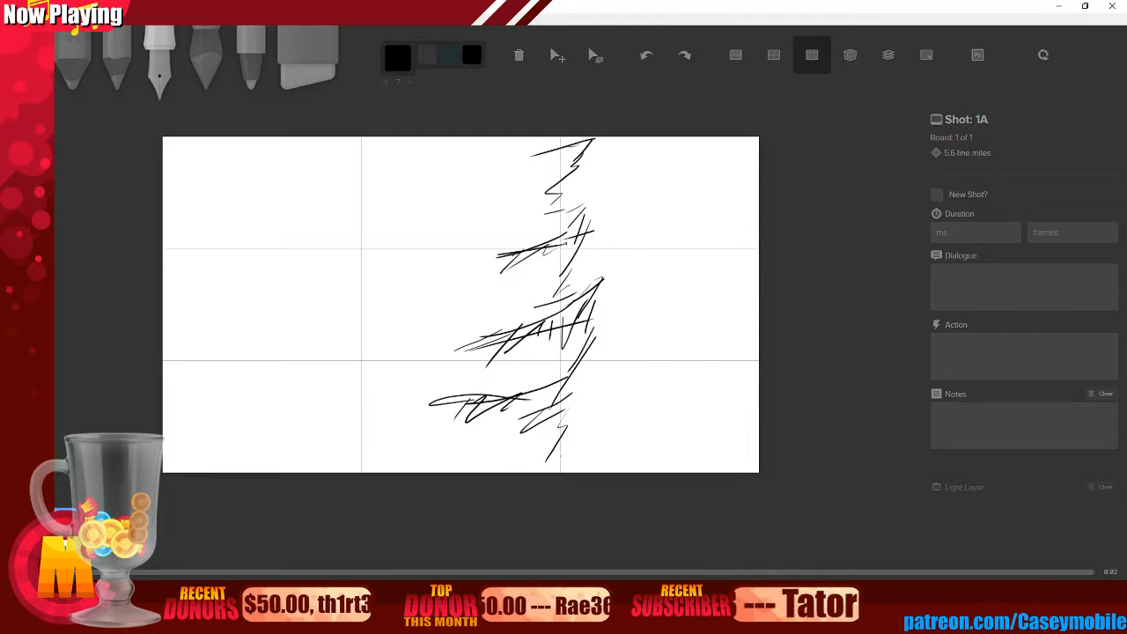
drag(539, 250, 477, 261)
drag(595, 225, 554, 241)
drag(553, 239, 528, 250)
mouse_move(502, 334)
mouse_down()
mouse_move(456, 351)
mouse_move(479, 343)
mouse_move(472, 366)
mouse_up()
drag(464, 344, 472, 382)
key(ctrl+z)
key(ctrl+z)
key(ctrl+z)
key(ctrl+z)
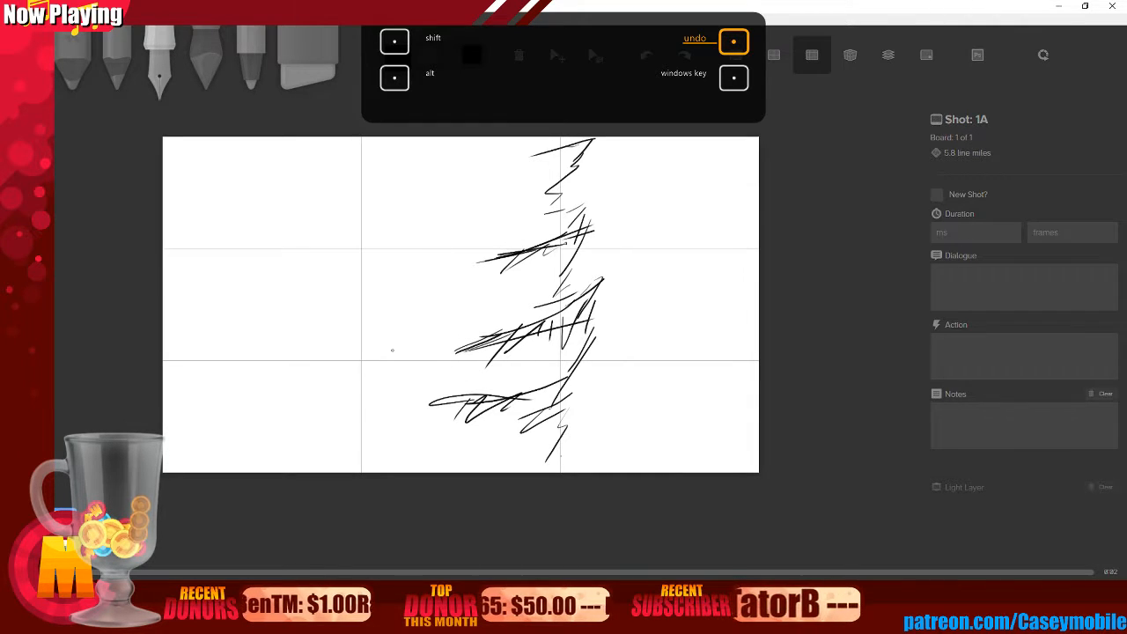
- Draw small circles on the three ledges and two long diagonal strokes beside the cliff's upper part
mouse_move(491, 340)
mouse_down()
mouse_move(488, 353)
mouse_move(502, 355)
mouse_up()
mouse_move(527, 244)
mouse_down()
mouse_move(534, 266)
mouse_move(538, 250)
mouse_up()
mouse_move(467, 407)
mouse_down()
mouse_move(463, 425)
mouse_move(514, 416)
mouse_up()
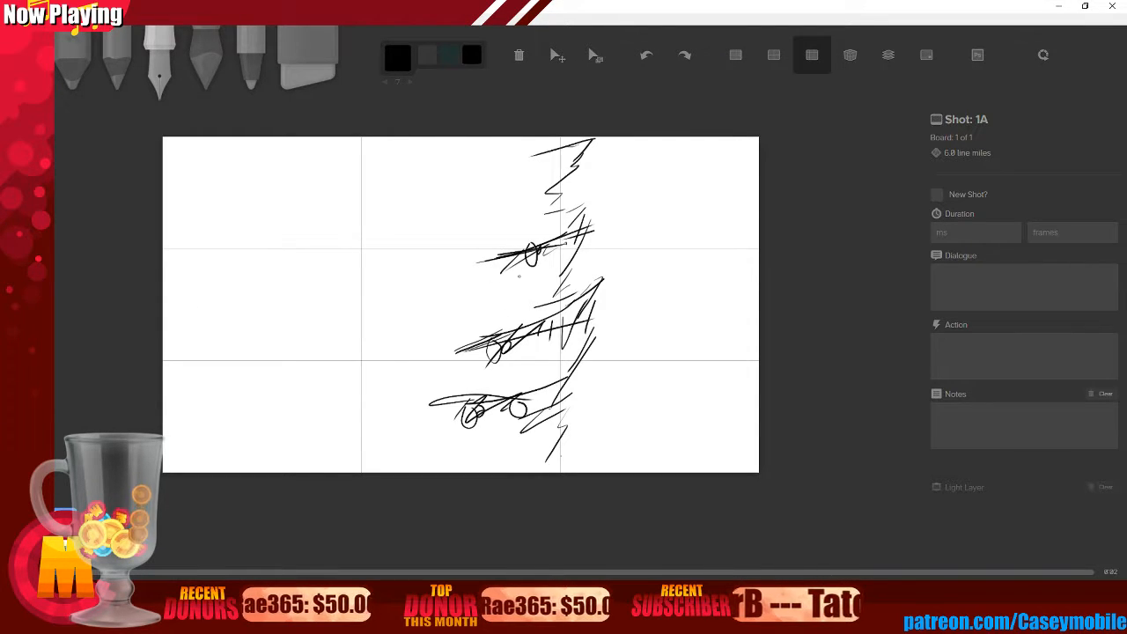
drag(622, 174, 570, 222)
drag(611, 141, 579, 208)
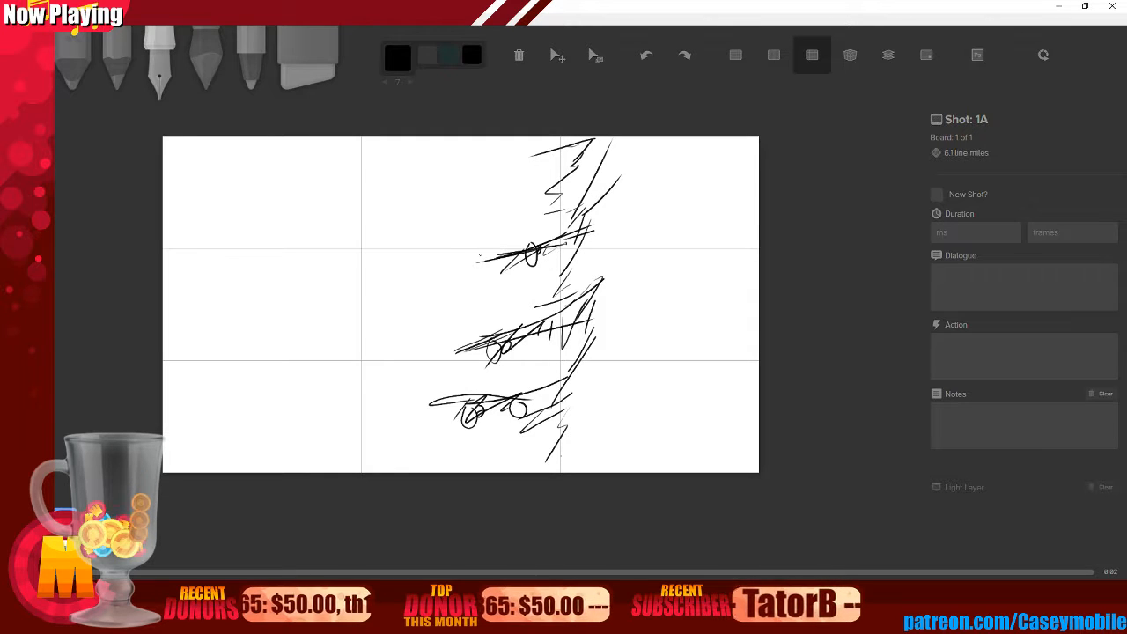
- Try a dashed arc from the board's left side down to a small circle on the middle ledge
mouse_move(189, 254)
mouse_down()
mouse_move(272, 225)
mouse_move(354, 226)
mouse_move(401, 257)
mouse_move(435, 317)
mouse_move(473, 342)
mouse_up()
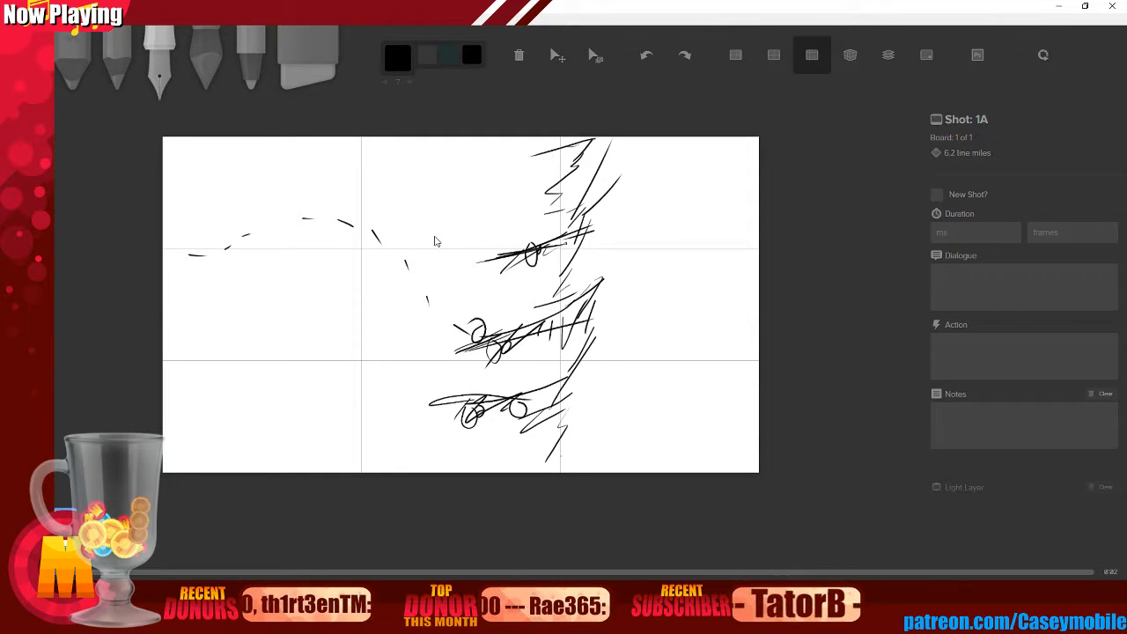
key(ctrl+z)
key(ctrl+z)
key(ctrl+z)
key(ctrl+z)
key(ctrl+z)
key(ctrl+z)
key(ctrl+z)
key(ctrl+z)
key(ctrl+z)
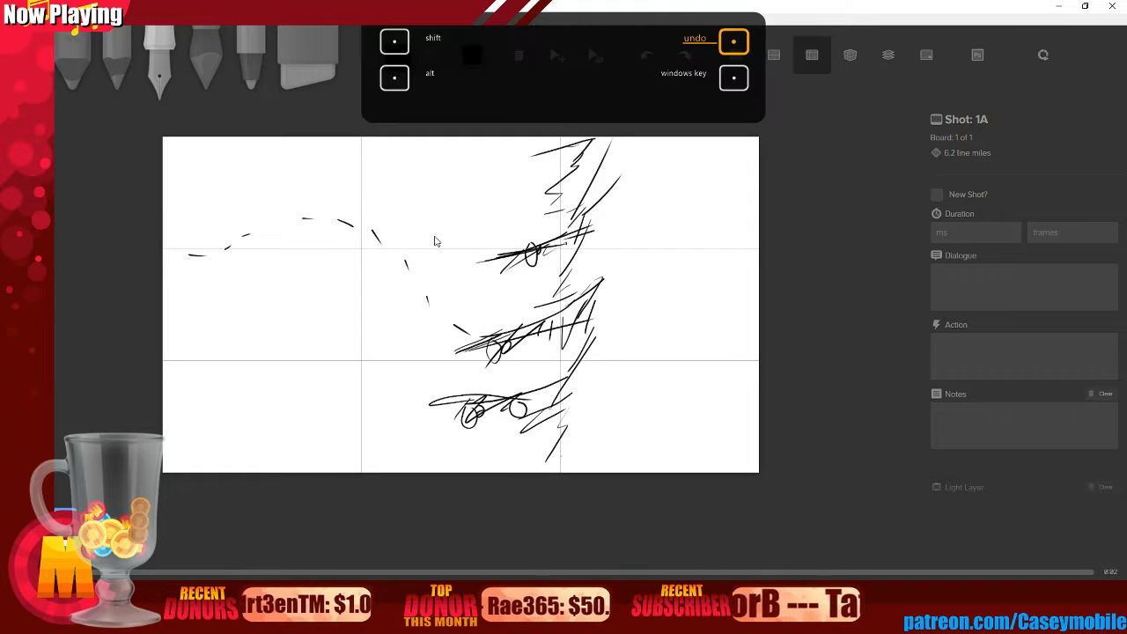
key(ctrl+z)
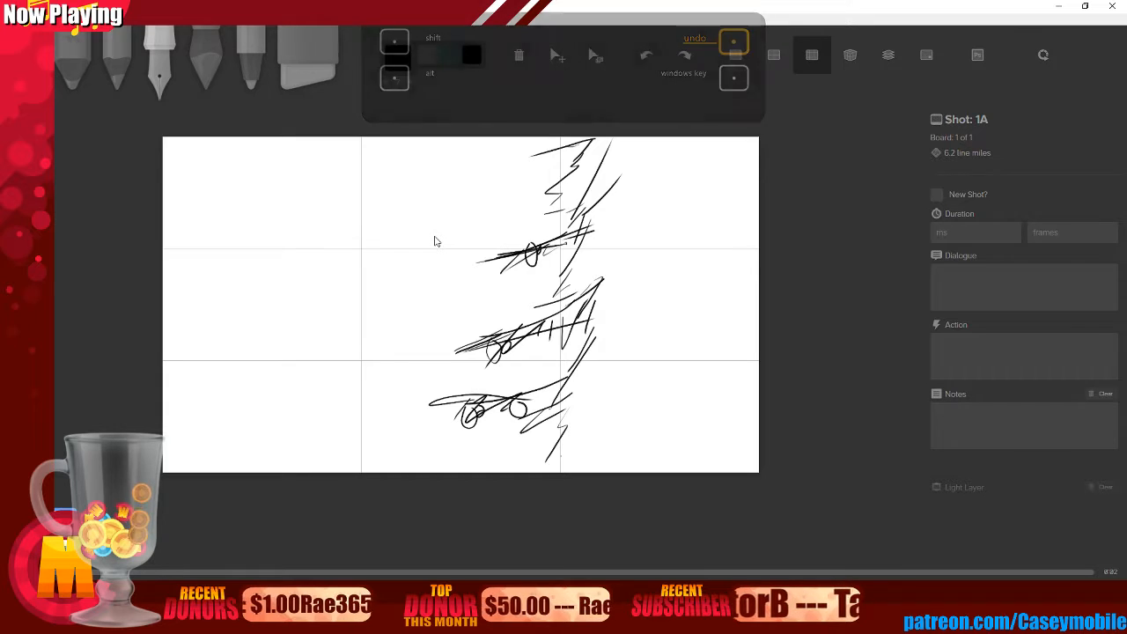
- Undo all remaining cliff strokes until the board is blank
key(ctrl+z)
key(ctrl+z)
key(ctrl+z)
key(ctrl+z)
key(ctrl+z)
key(ctrl+z)
key(ctrl+z)
key(ctrl+z)
key(ctrl+z)
key(ctrl+z)
key(ctrl+z)
key(ctrl+z)
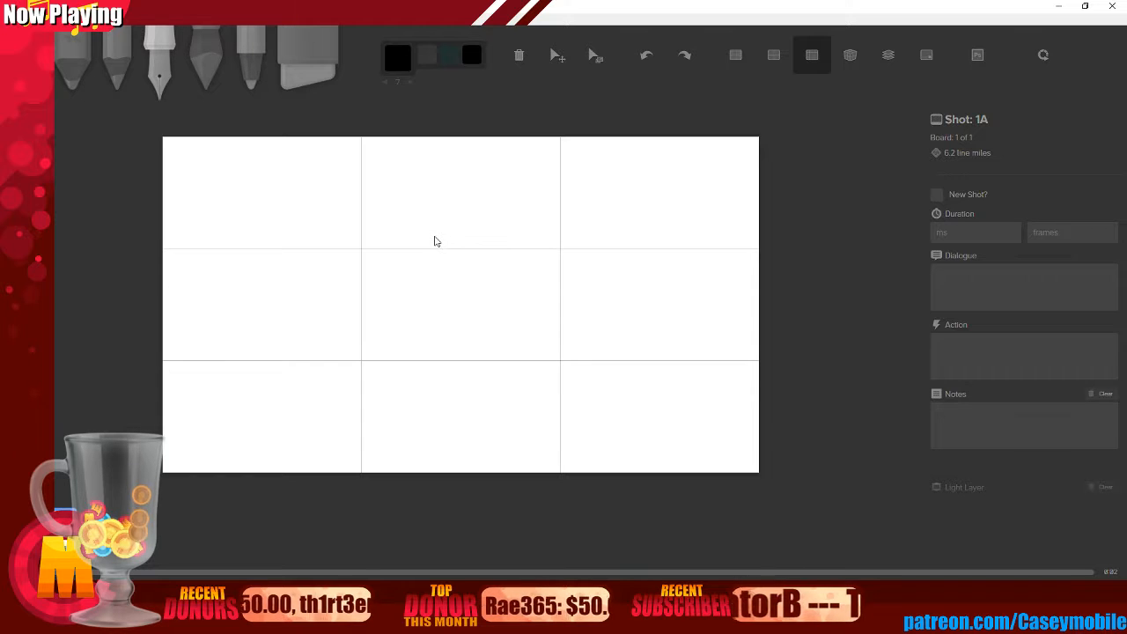
- Try three overlapping mountain outlines in the left third of the board
mouse_move(167, 358)
mouse_down()
mouse_move(253, 308)
mouse_move(305, 362)
mouse_move(307, 330)
mouse_move(325, 318)
mouse_move(340, 314)
mouse_move(368, 349)
mouse_up()
mouse_move(173, 307)
mouse_down()
mouse_move(283, 260)
mouse_move(319, 294)
mouse_up()
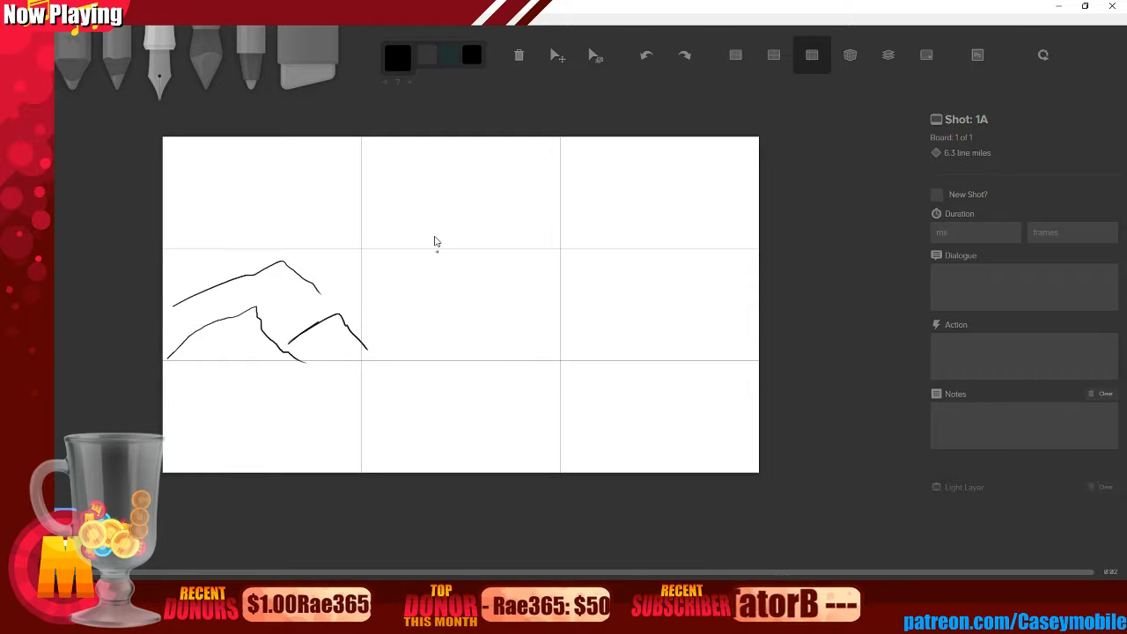
key(ctrl+z)
key(ctrl+z)
key(ctrl+z)
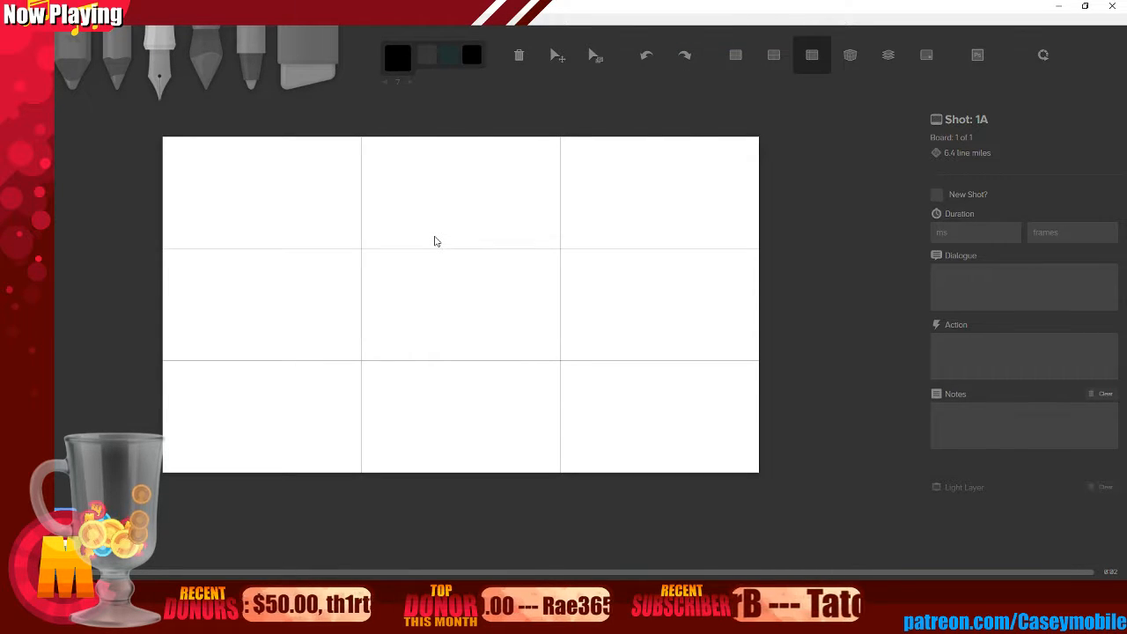
- Try a leaning column of six stacked rounded blocks around the board's left third line
mouse_move(289, 431)
mouse_down()
mouse_move(307, 390)
mouse_move(358, 386)
mouse_move(378, 430)
mouse_up()
mouse_move(291, 385)
mouse_down()
mouse_move(293, 352)
mouse_move(352, 346)
mouse_move(376, 384)
mouse_up()
mouse_move(297, 353)
mouse_down()
mouse_move(325, 288)
mouse_move(378, 352)
mouse_up()
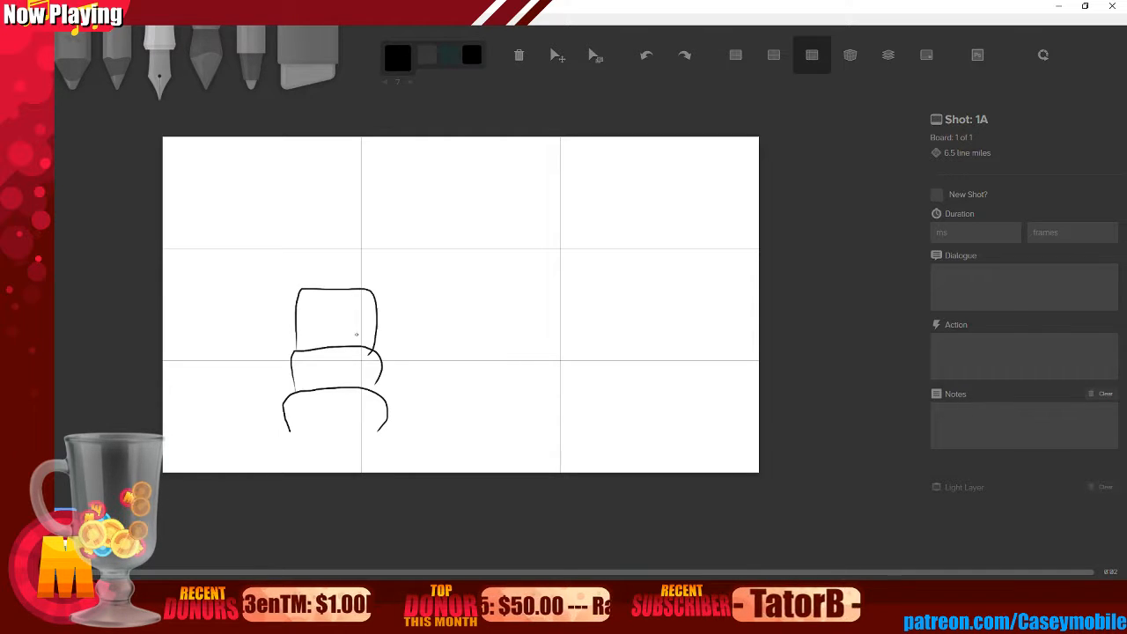
mouse_move(303, 290)
mouse_down()
mouse_move(352, 255)
mouse_move(373, 286)
mouse_up()
mouse_move(315, 252)
mouse_down()
mouse_move(359, 216)
mouse_move(381, 263)
mouse_up()
mouse_move(343, 215)
mouse_down()
mouse_move(349, 195)
mouse_move(405, 234)
mouse_up()
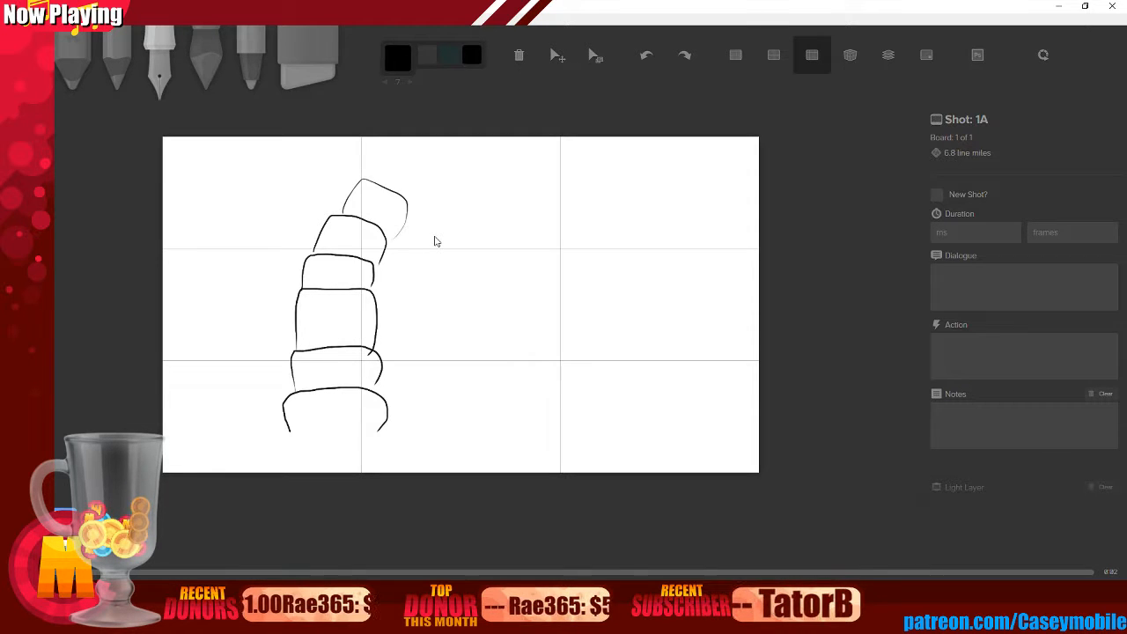
key(ctrl+z)
key(ctrl+z)
key(ctrl+z)
key(ctrl+z)
key(ctrl+z)
key(ctrl+z)
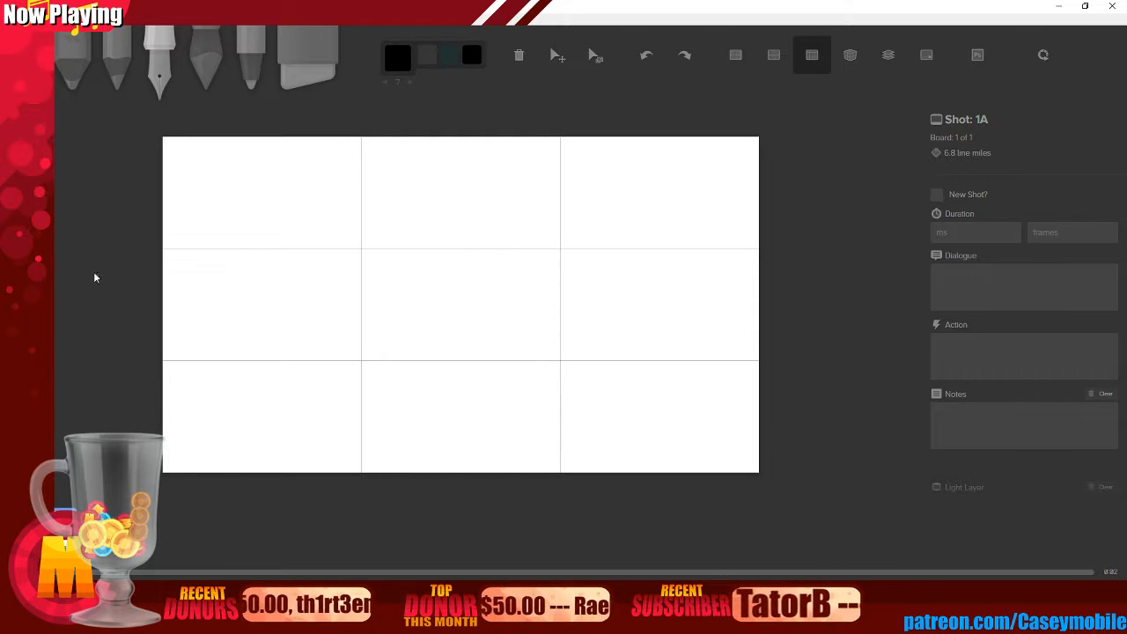
- Add a new board after Shot 1A
key(n)
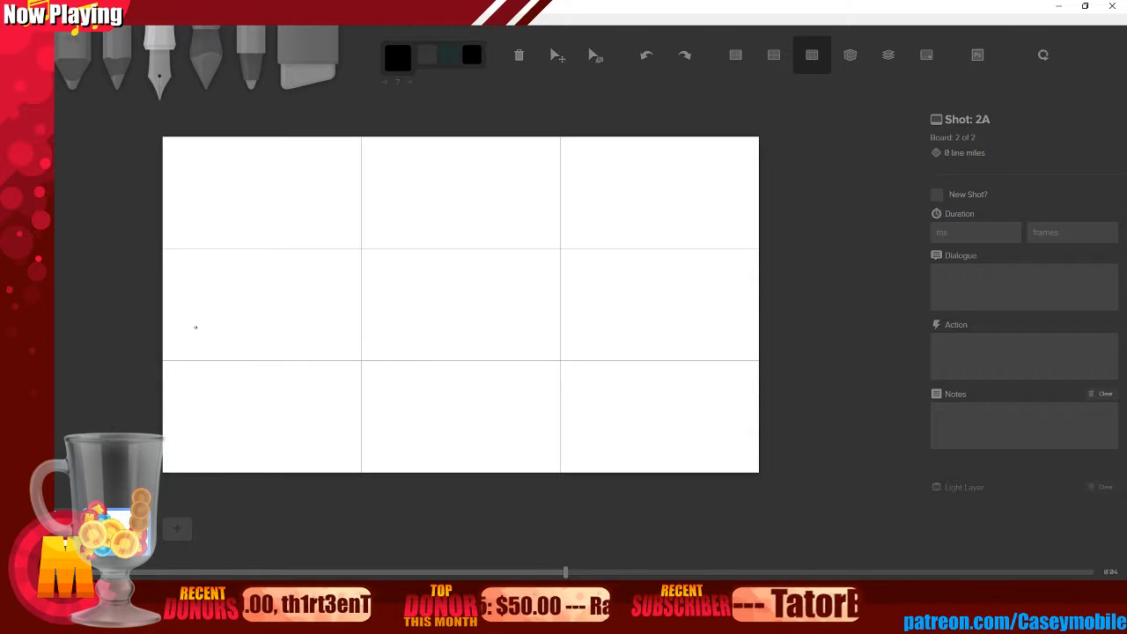
mouse_move(447, 165)
mouse_down()
mouse_move(426, 165)
mouse_move(519, 377)
mouse_move(480, 194)
mouse_up()
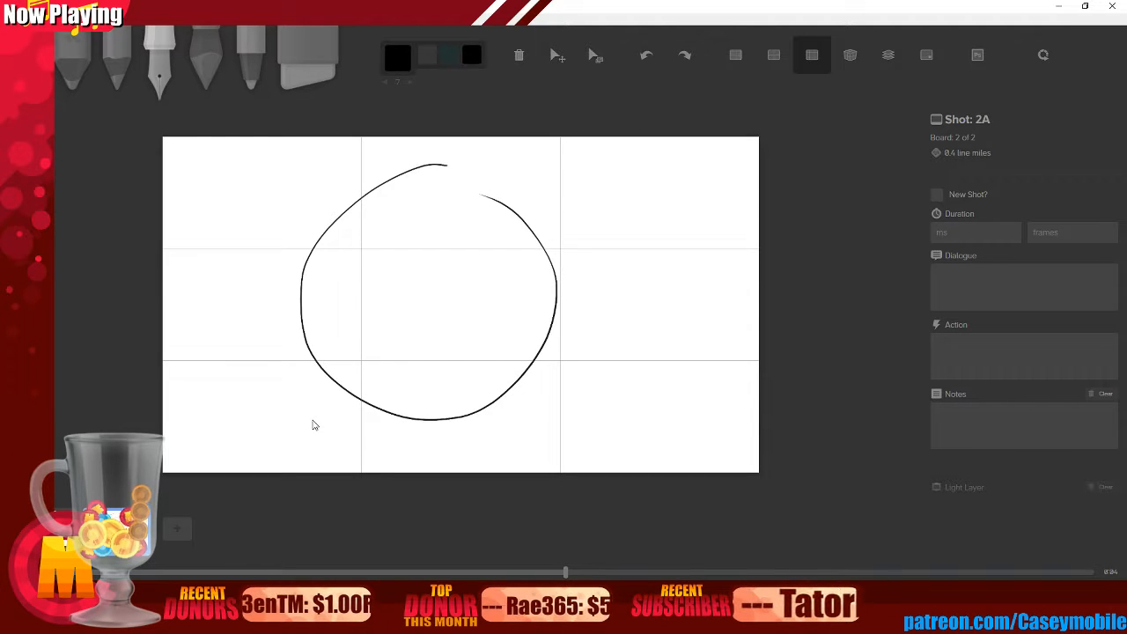
key(ctrl+z)
mouse_move(456, 145)
mouse_down()
mouse_move(410, 171)
mouse_move(578, 404)
mouse_move(616, 138)
mouse_up()
key(ctrl+z)
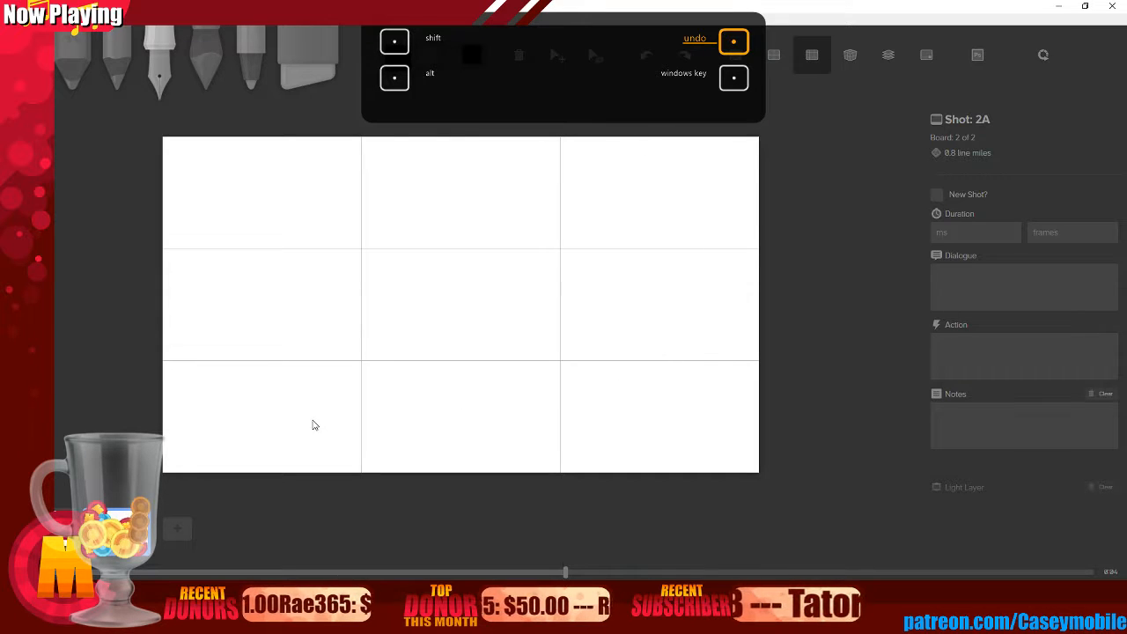
- Draw a large circle's left and right arcs, with a big oval inside its upper left and a small oval at its lower right
mouse_move(450, 144)
mouse_down()
mouse_move(390, 178)
mouse_move(403, 422)
mouse_move(462, 459)
mouse_up()
mouse_move(451, 159)
mouse_down()
mouse_move(420, 174)
mouse_move(450, 144)
mouse_up()
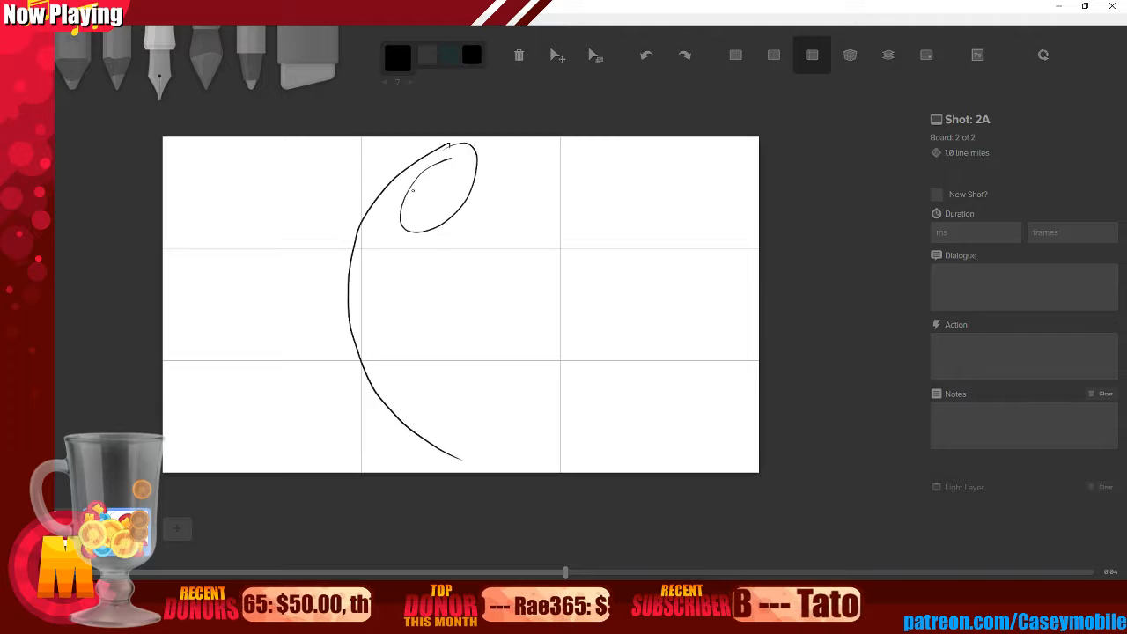
mouse_move(641, 388)
mouse_down()
mouse_move(648, 410)
mouse_move(641, 385)
mouse_up()
drag(696, 137, 746, 222)
mouse_move(751, 267)
mouse_down()
mouse_move(753, 389)
mouse_move(721, 472)
mouse_up()
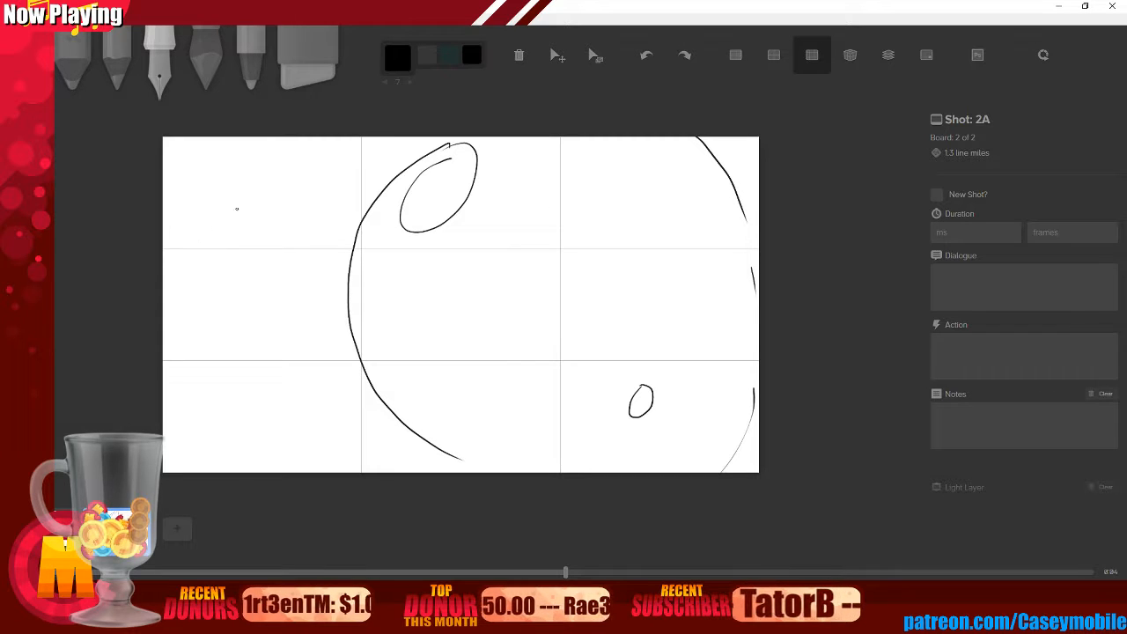
- Try long lines to the left of the large circle, ending with one sloping up to the circle's top
drag(222, 187, 359, 155)
drag(176, 423, 334, 457)
key(ctrl+z)
key(ctrl+z)
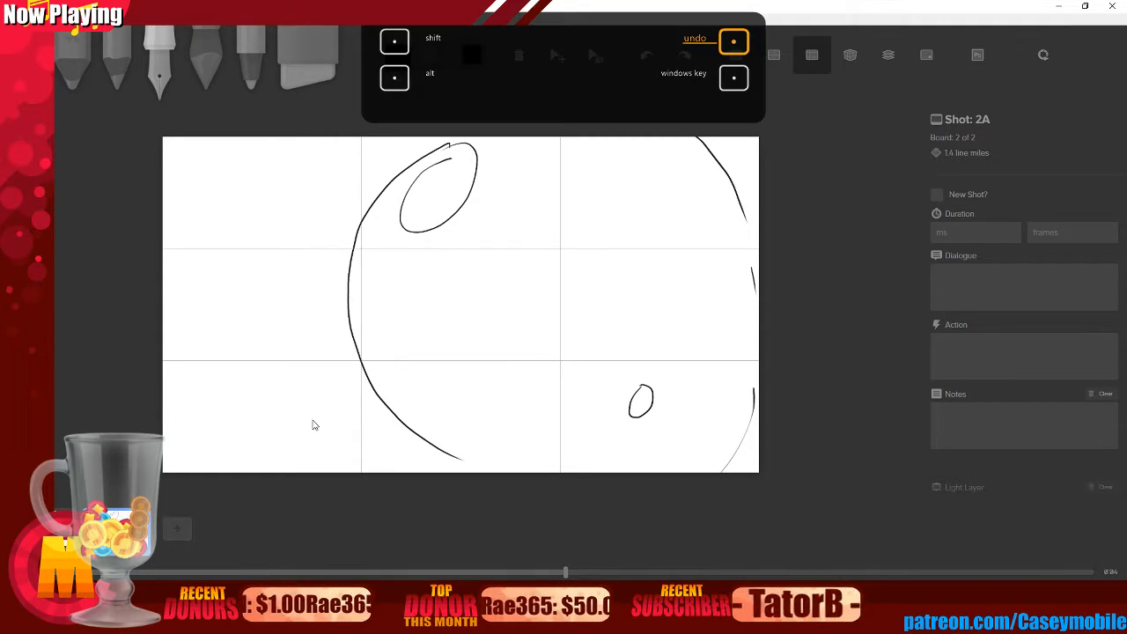
drag(207, 191, 453, 141)
key(ctrl+z)
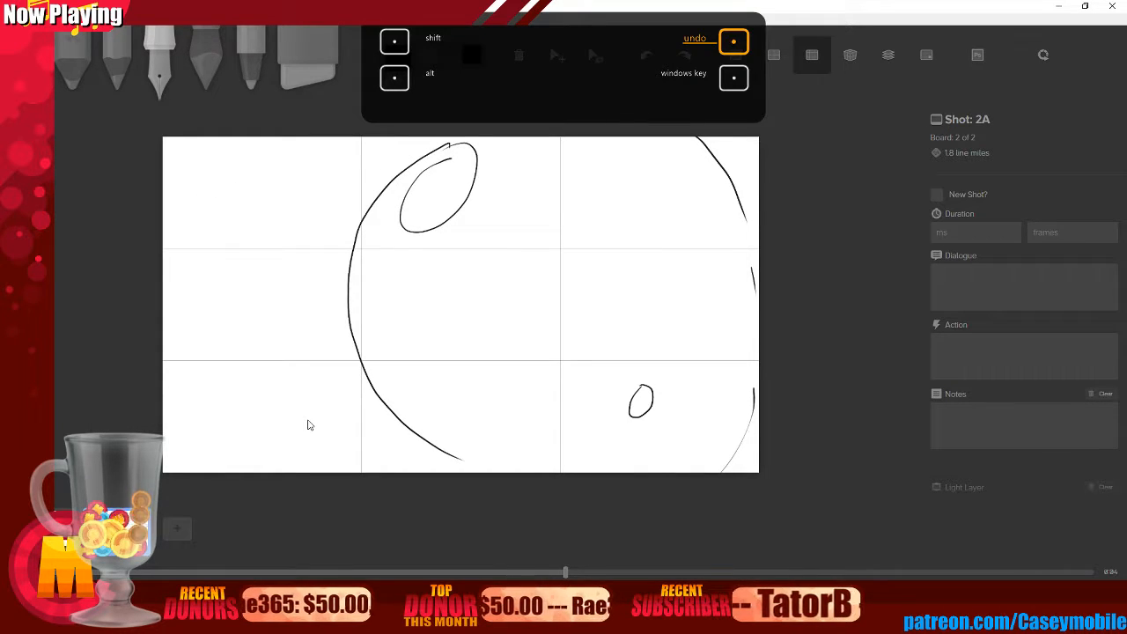
drag(178, 192, 453, 141)
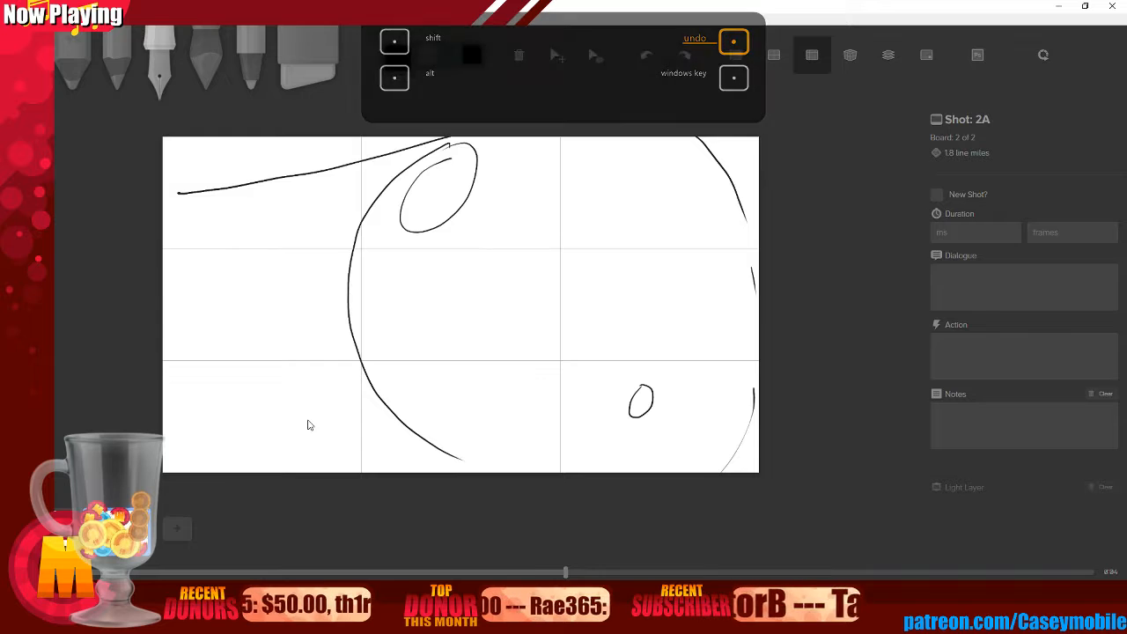
- Undo every stroke on the second board until it is blank
key(ctrl+z)
key(ctrl+z)
key(ctrl+z)
key(ctrl+z)
key(ctrl+z)
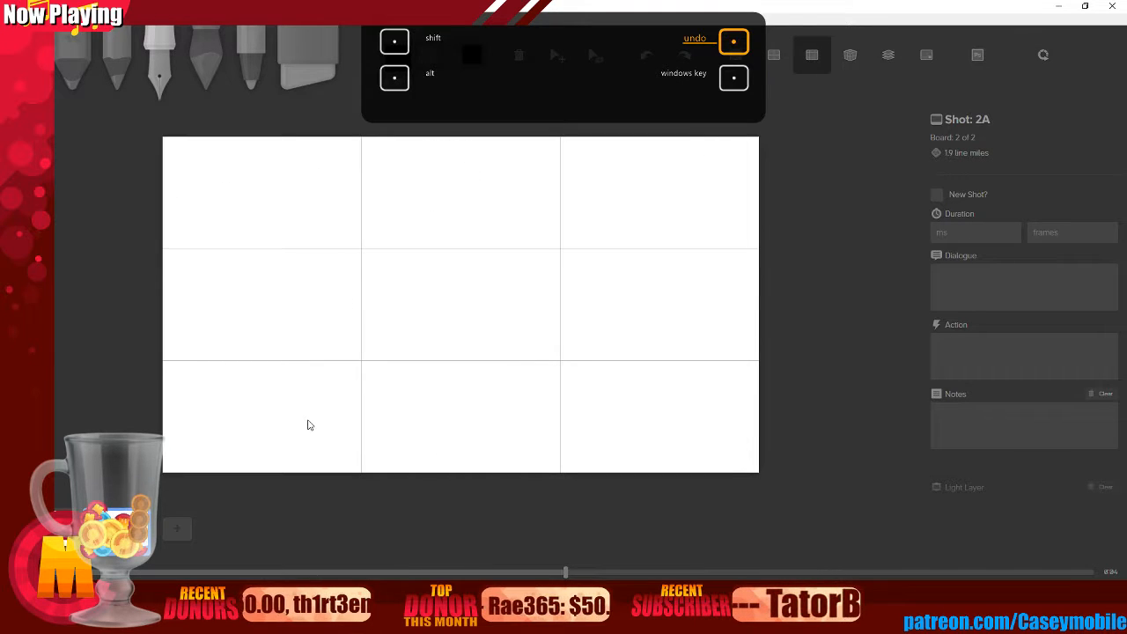
- Switch from the ink pen to the Pencil tool
click(117, 81)
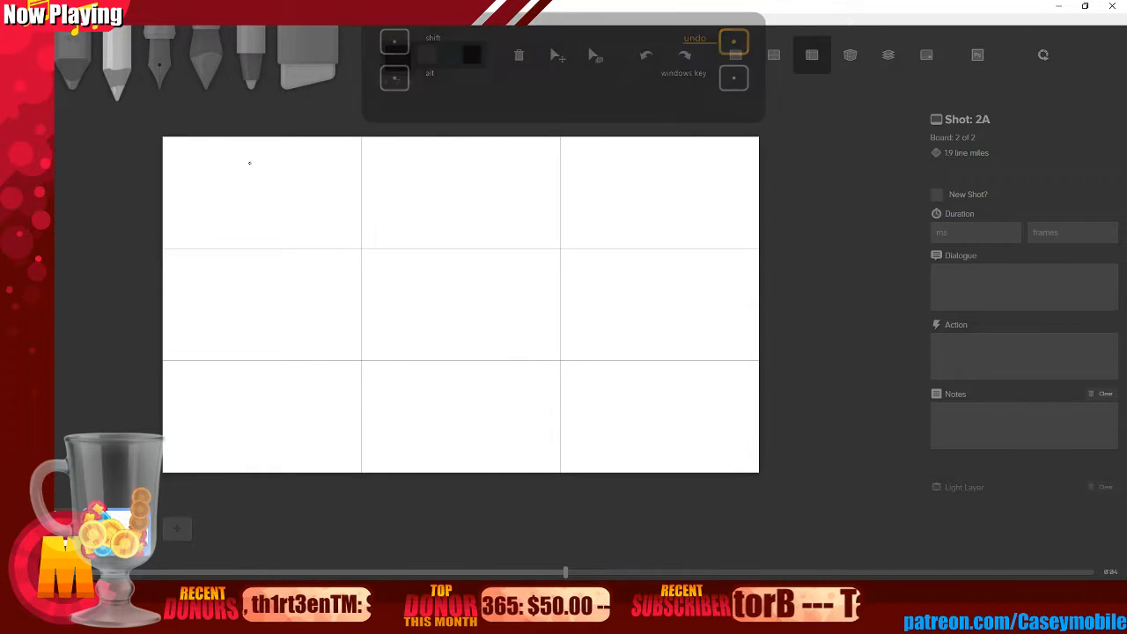
mouse_move(447, 338)
mouse_down()
mouse_move(528, 312)
mouse_move(527, 271)
mouse_up()
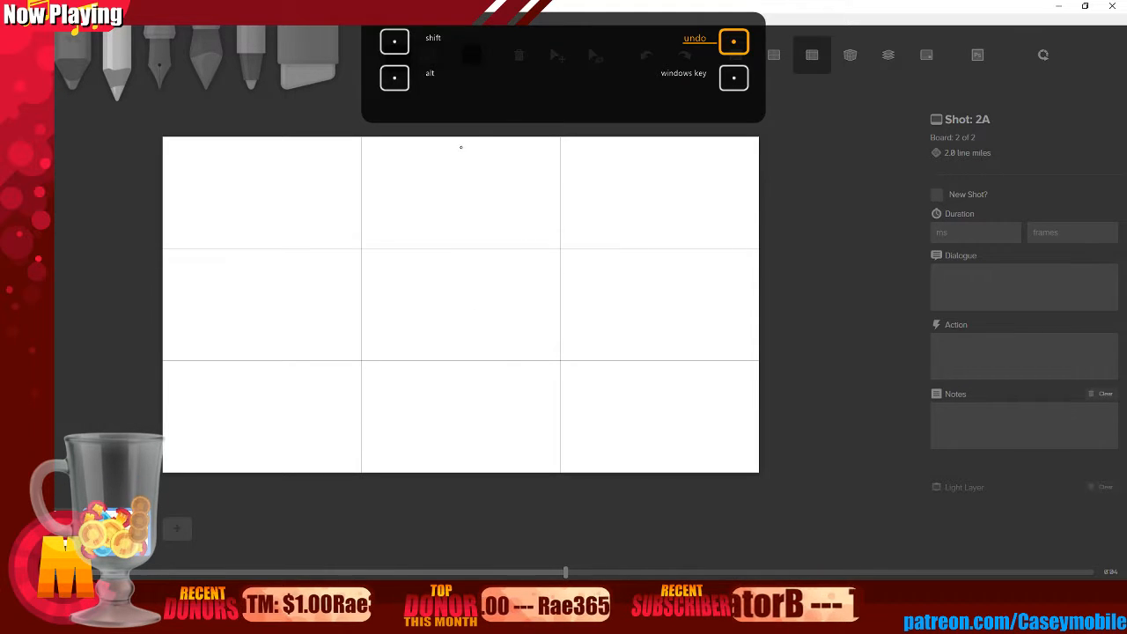
mouse_move(461, 140)
mouse_down()
mouse_move(380, 184)
mouse_move(373, 445)
mouse_move(393, 474)
mouse_up()
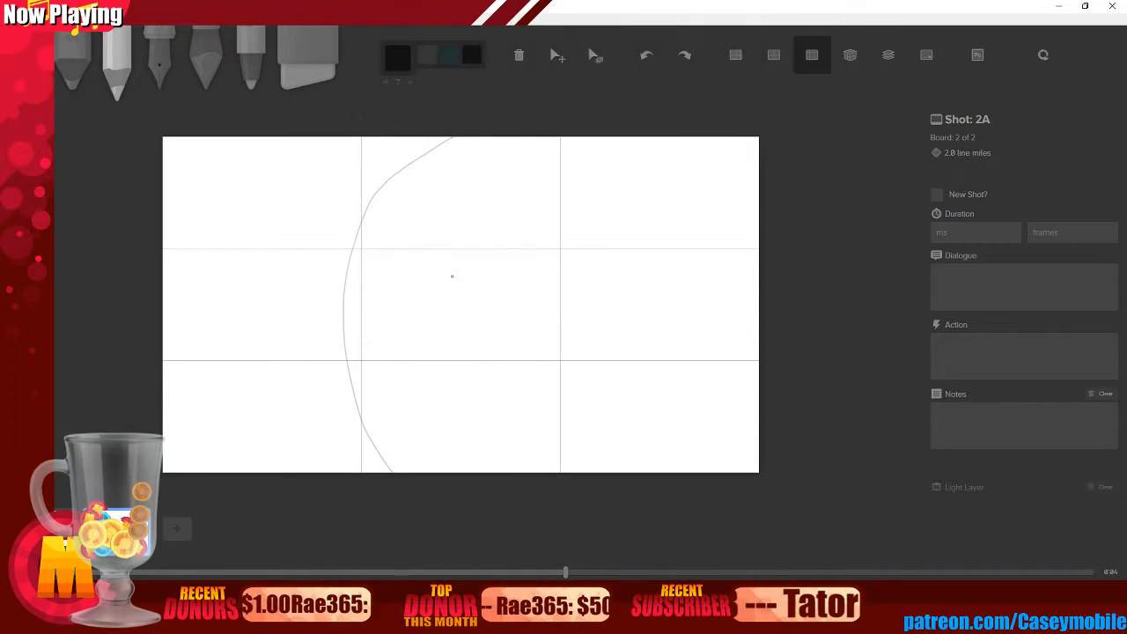
key(ctrl+z)
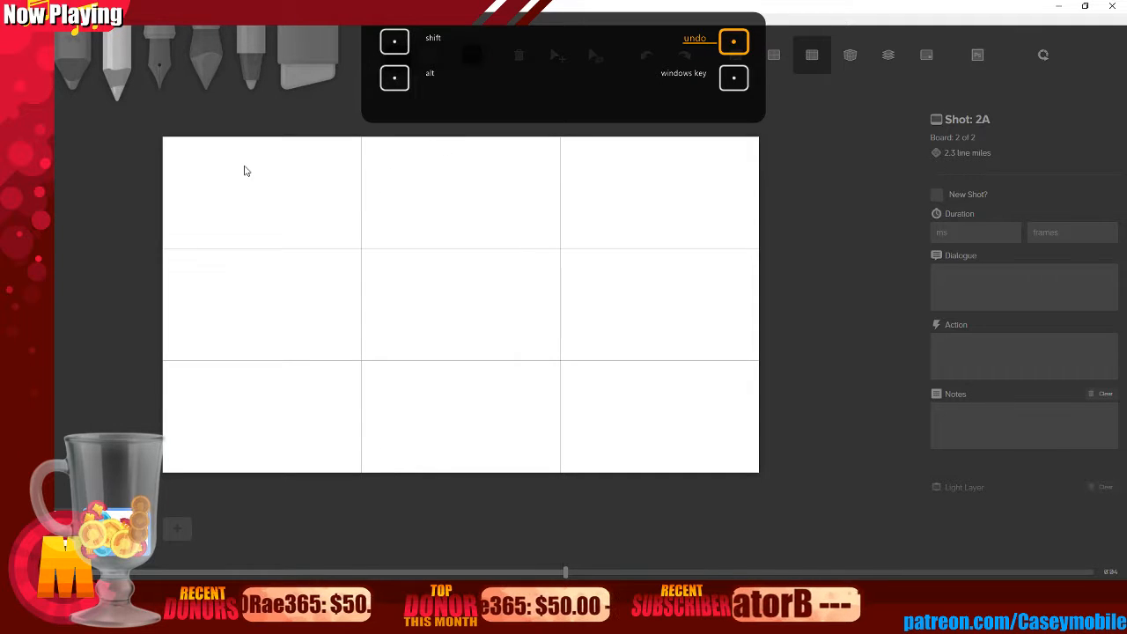
mouse_move(290, 138)
mouse_down()
mouse_move(212, 241)
mouse_move(299, 472)
mouse_up()
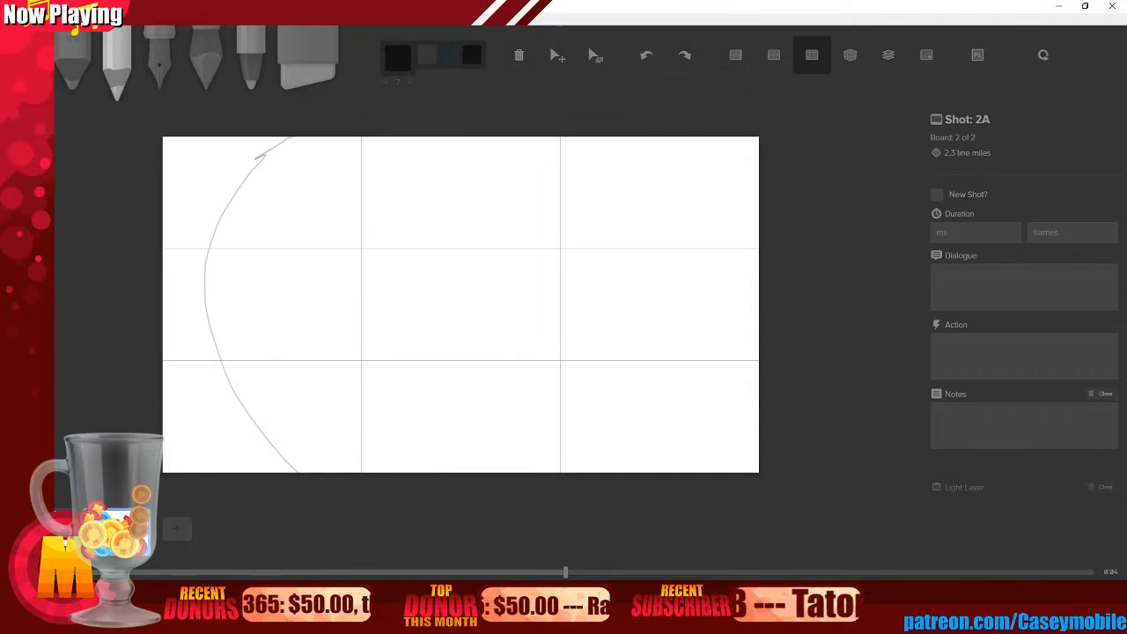
key(ctrl+z)
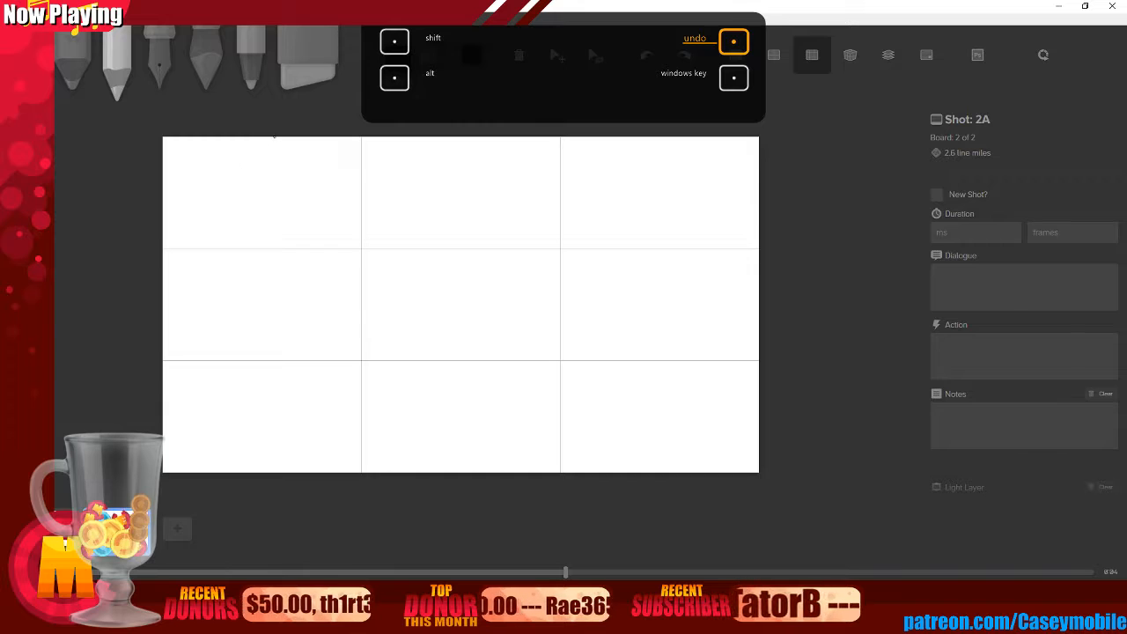
- Pencil a frame-filling circle's left and right arcs on Shot 2A, plus a big upper-left oval and a small lower-right oval inside it
mouse_move(275, 138)
mouse_down()
mouse_move(188, 334)
mouse_move(250, 472)
mouse_up()
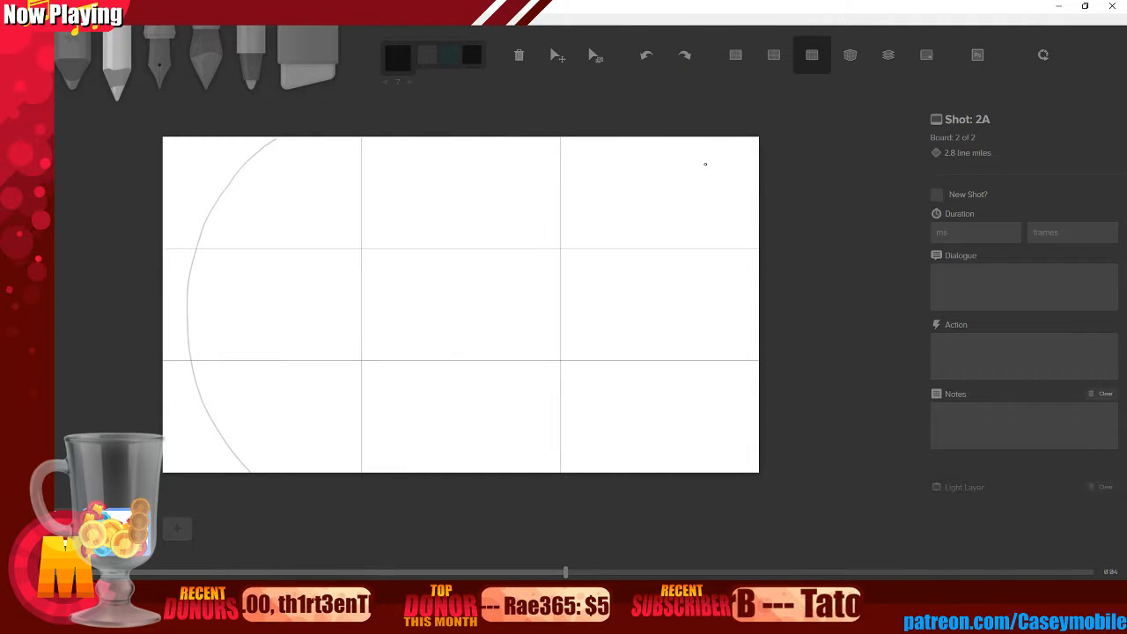
mouse_move(690, 137)
mouse_down()
mouse_move(748, 282)
mouse_move(748, 319)
mouse_up()
drag(696, 461, 759, 397)
mouse_move(319, 160)
mouse_down()
mouse_move(292, 267)
mouse_move(324, 158)
mouse_up()
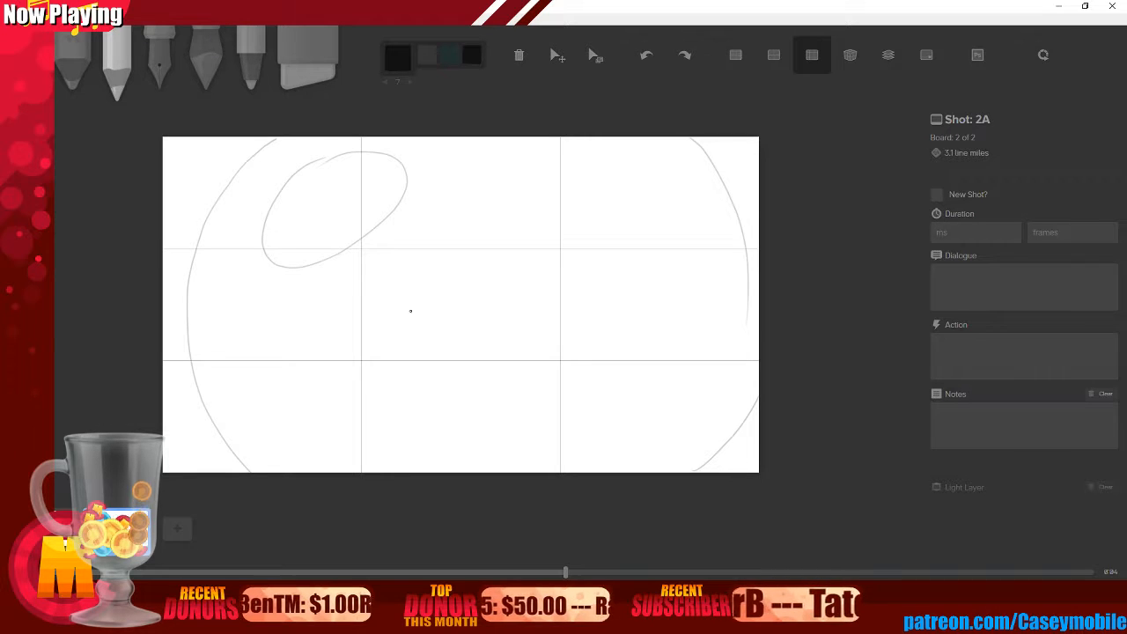
mouse_move(606, 421)
mouse_down()
mouse_move(623, 444)
mouse_move(599, 433)
mouse_move(616, 412)
mouse_up()
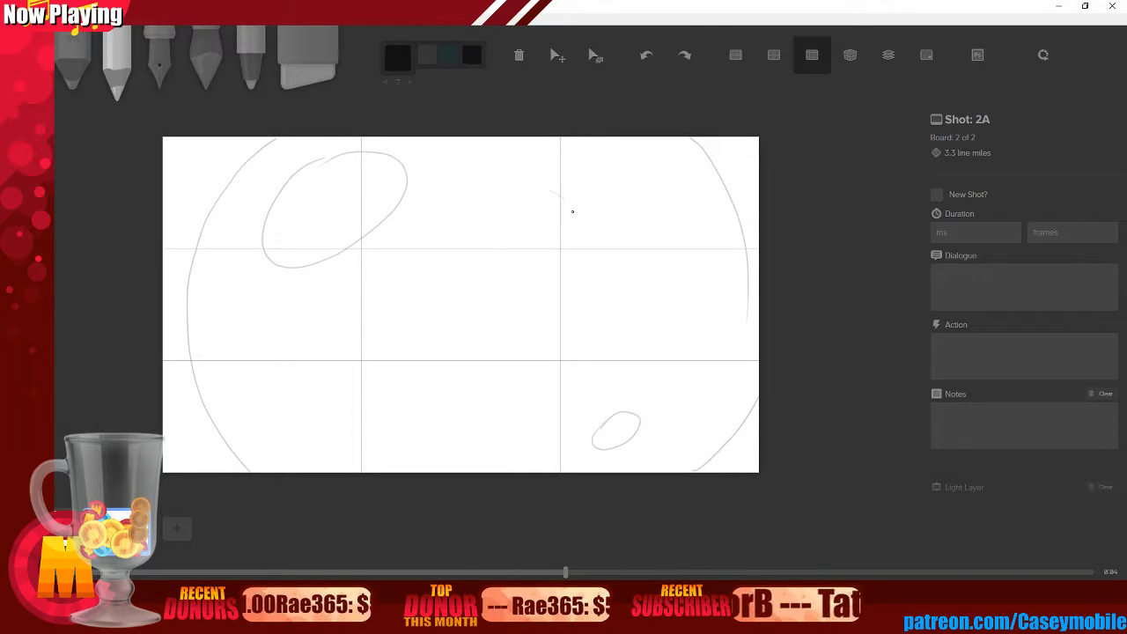
- Sketch an inner ring within the large circle, with a curved right contour and layered curved strokes on the left
mouse_move(586, 221)
mouse_down()
mouse_move(607, 324)
mouse_move(582, 408)
mouse_up()
mouse_move(565, 208)
mouse_down()
mouse_move(487, 163)
mouse_move(564, 183)
mouse_up()
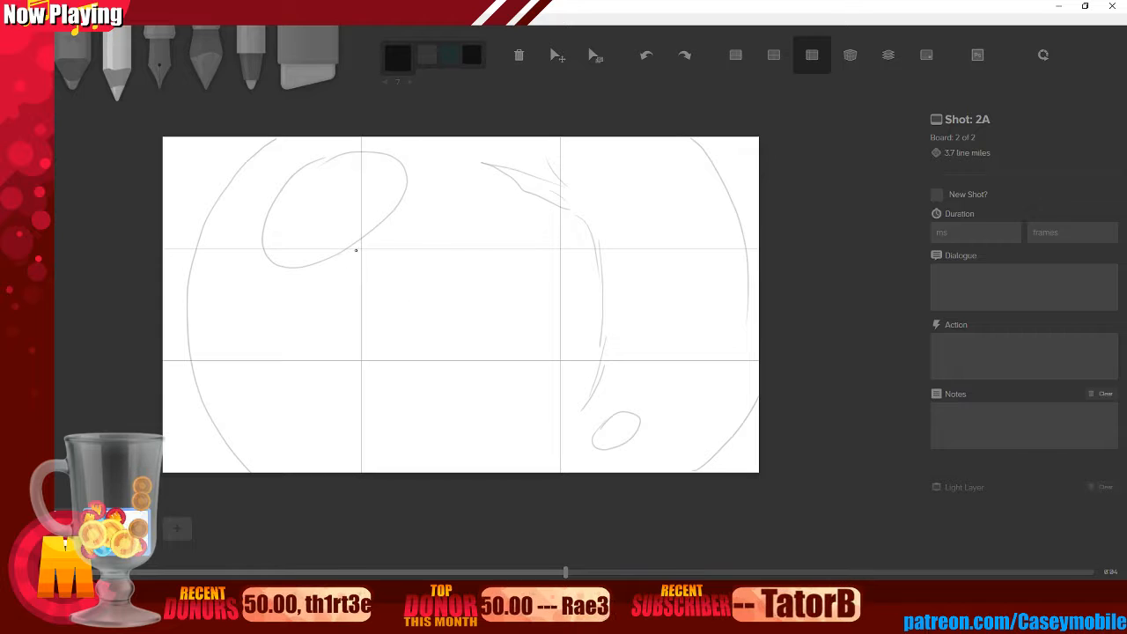
mouse_move(312, 246)
mouse_down()
mouse_move(293, 297)
mouse_move(296, 368)
mouse_move(361, 407)
mouse_up()
drag(305, 354, 346, 404)
mouse_move(280, 328)
mouse_down()
mouse_move(278, 282)
mouse_move(309, 228)
mouse_up()
drag(334, 190, 270, 308)
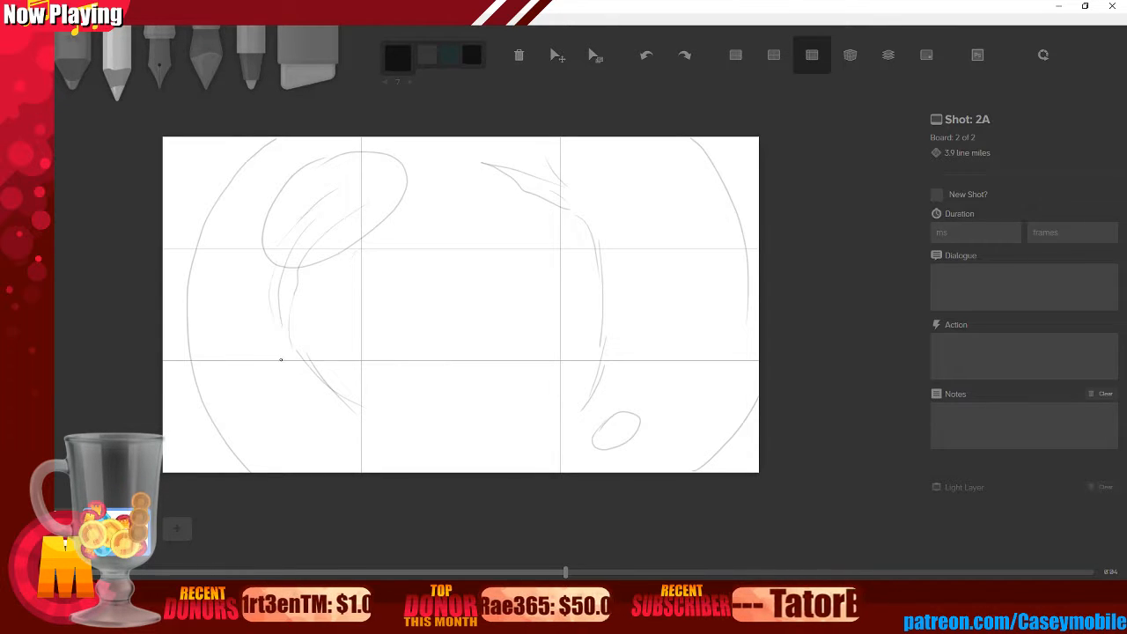
- Add loose hatching strokes along the inner ring's top, running through the big oval toward the upper right
mouse_move(344, 210)
mouse_down()
mouse_move(406, 190)
mouse_move(330, 196)
mouse_up()
mouse_move(324, 237)
mouse_down()
mouse_move(386, 227)
mouse_move(344, 225)
mouse_move(332, 199)
mouse_move(383, 153)
mouse_up()
drag(342, 189, 447, 142)
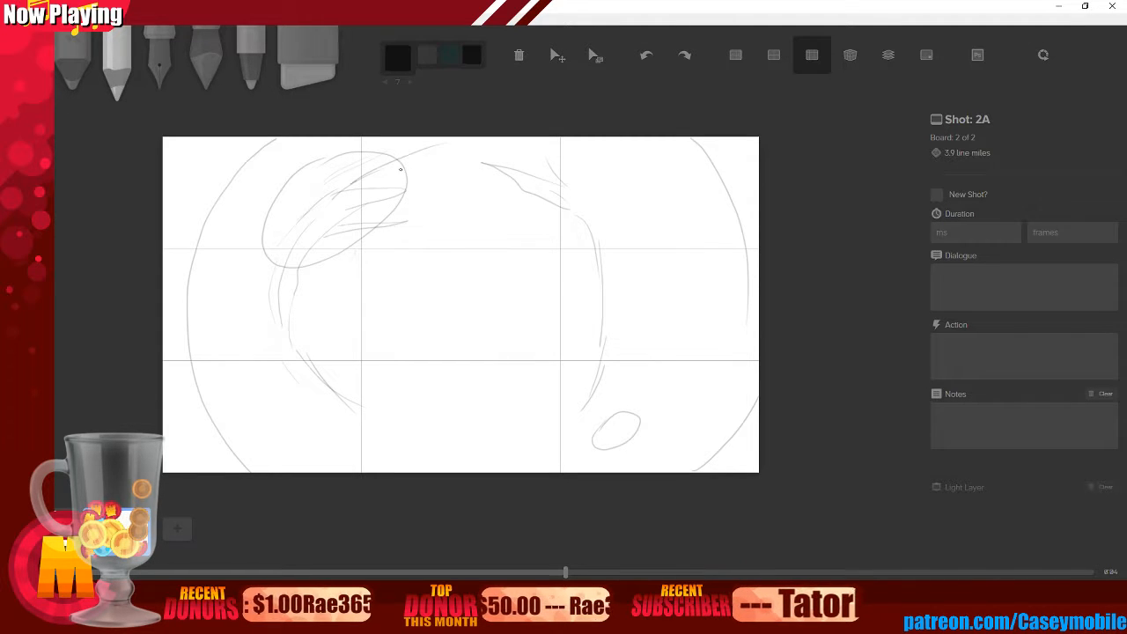
mouse_move(517, 206)
mouse_down()
mouse_move(473, 176)
mouse_move(533, 196)
mouse_up()
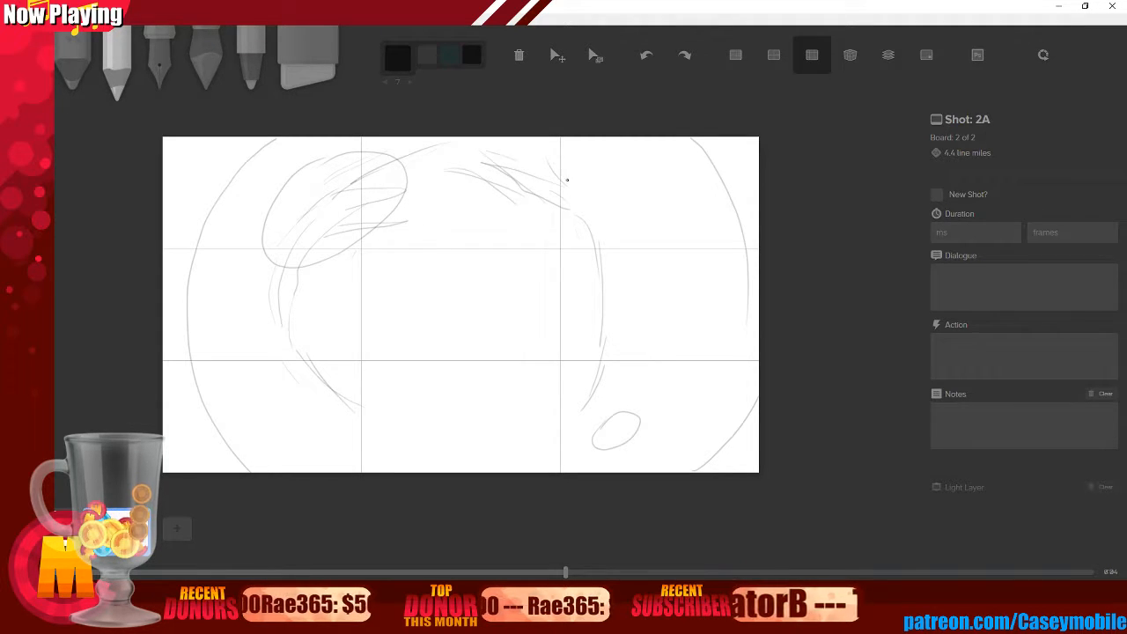
- Sketch smaller curved lines inside the inner ring to suggest a tunnel receding toward the center
mouse_move(335, 315)
mouse_down()
mouse_move(327, 352)
mouse_move(340, 360)
mouse_up()
drag(580, 249, 576, 291)
drag(380, 256, 385, 350)
drag(398, 292, 398, 317)
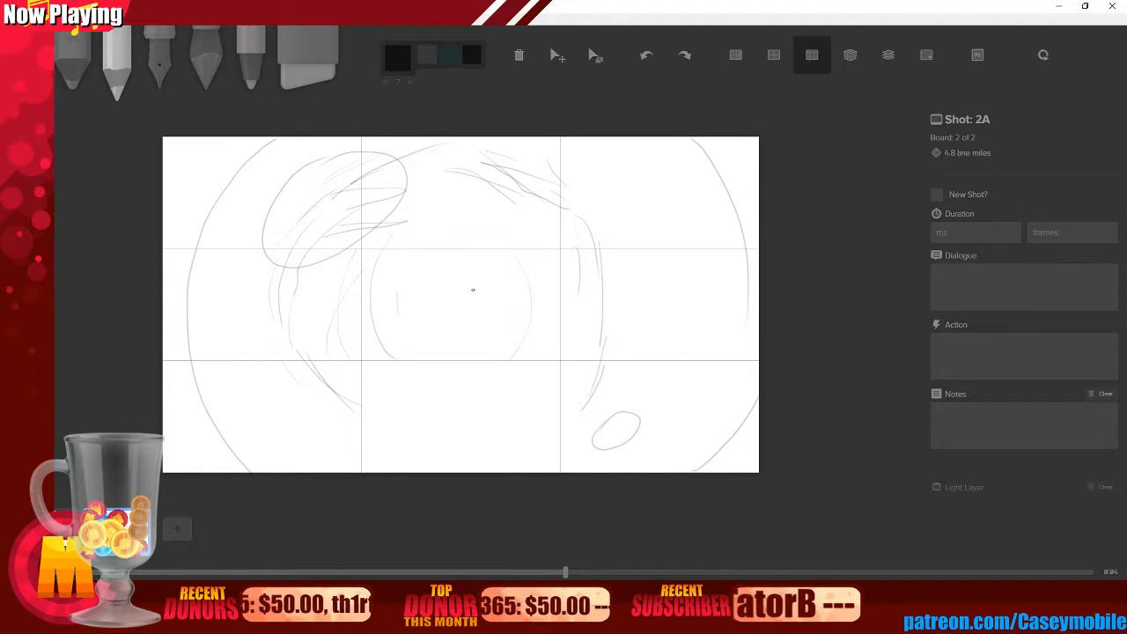
- Add long curved contour lines between the inner ring and the circle's rim, plus short ground lines at the lower left
mouse_move(263, 420)
mouse_down()
mouse_move(318, 406)
mouse_move(395, 357)
mouse_up()
drag(220, 257, 231, 438)
drag(662, 195, 713, 356)
drag(656, 327, 638, 393)
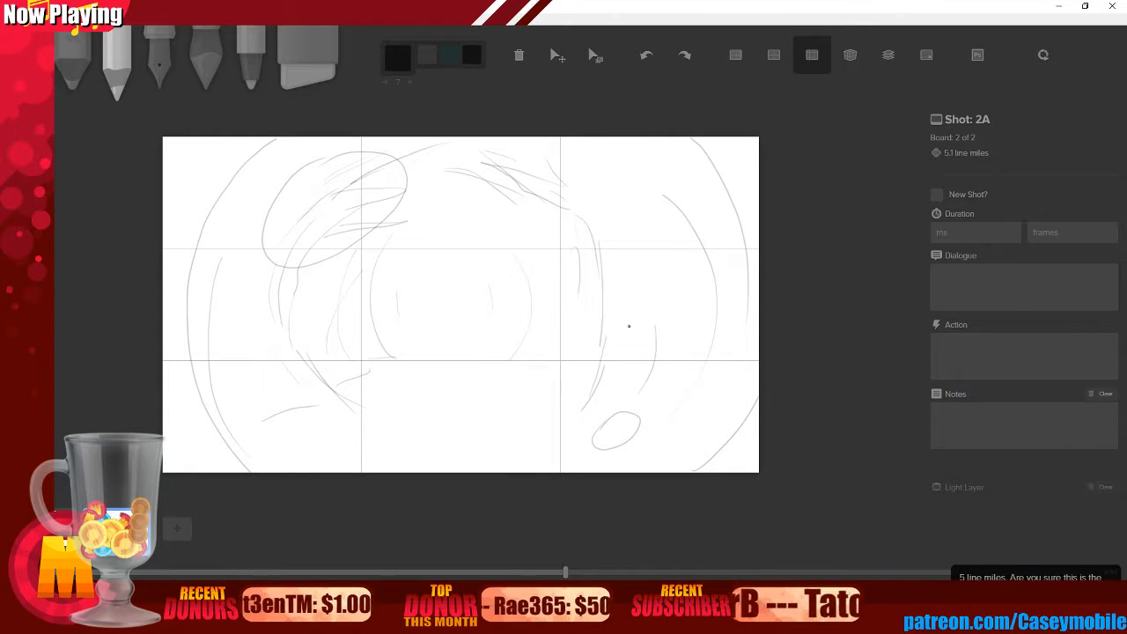
drag(622, 166, 657, 202)
mouse_move(594, 466)
mouse_down()
mouse_move(659, 440)
mouse_move(720, 365)
mouse_up()
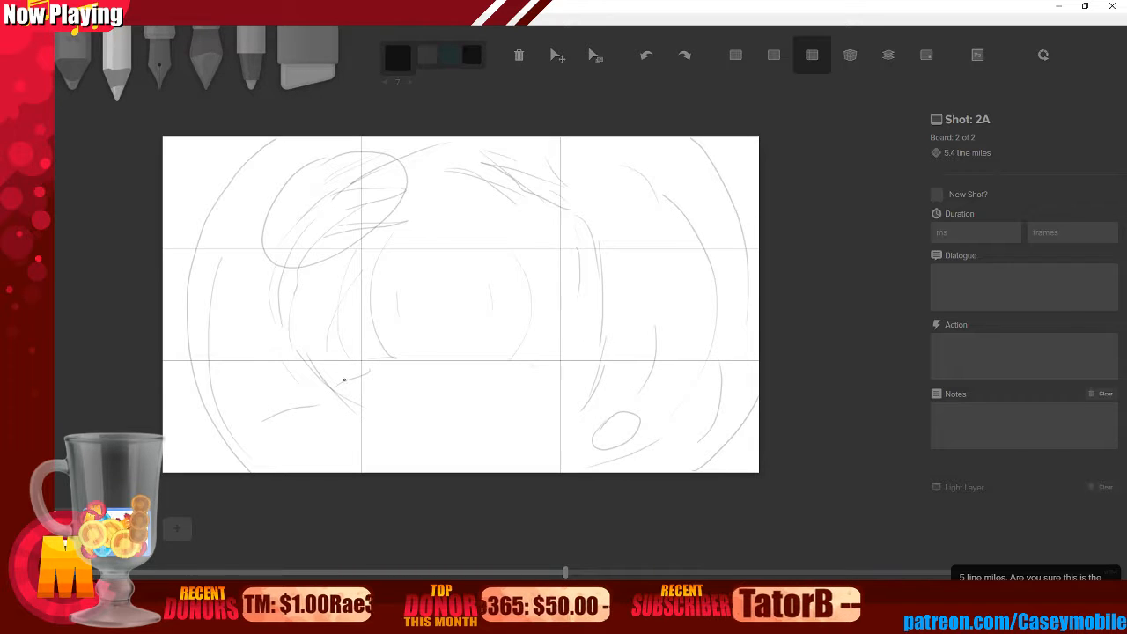
drag(238, 328, 323, 459)
mouse_move(230, 227)
mouse_down()
mouse_move(279, 163)
mouse_move(329, 166)
mouse_up()
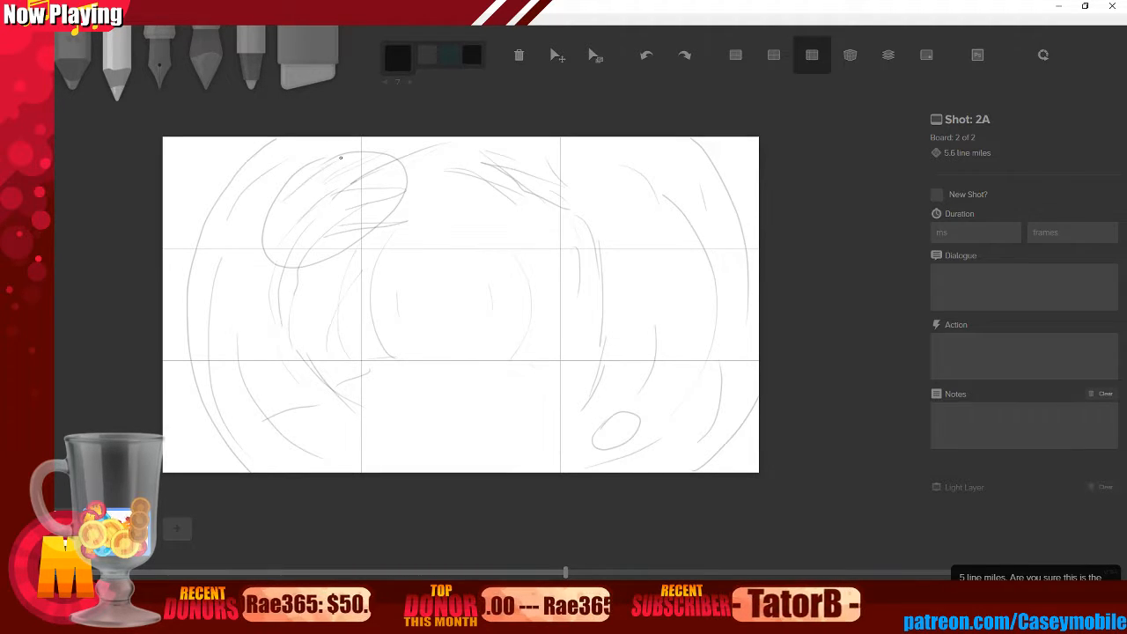
- Draw small ovals and edge lines on the lower ground area, and arcs forming the innermost opening at the center
mouse_move(536, 356)
mouse_down()
mouse_move(560, 385)
mouse_move(636, 414)
mouse_up()
drag(392, 374, 395, 372)
drag(490, 405, 491, 407)
drag(553, 449, 539, 451)
drag(430, 242, 418, 330)
mouse_move(470, 266)
mouse_down()
mouse_move(427, 319)
mouse_move(437, 274)
mouse_up()
mouse_move(495, 323)
mouse_down()
mouse_move(487, 273)
mouse_move(482, 361)
mouse_up()
mouse_move(518, 255)
mouse_down()
mouse_move(486, 223)
mouse_move(525, 198)
mouse_up()
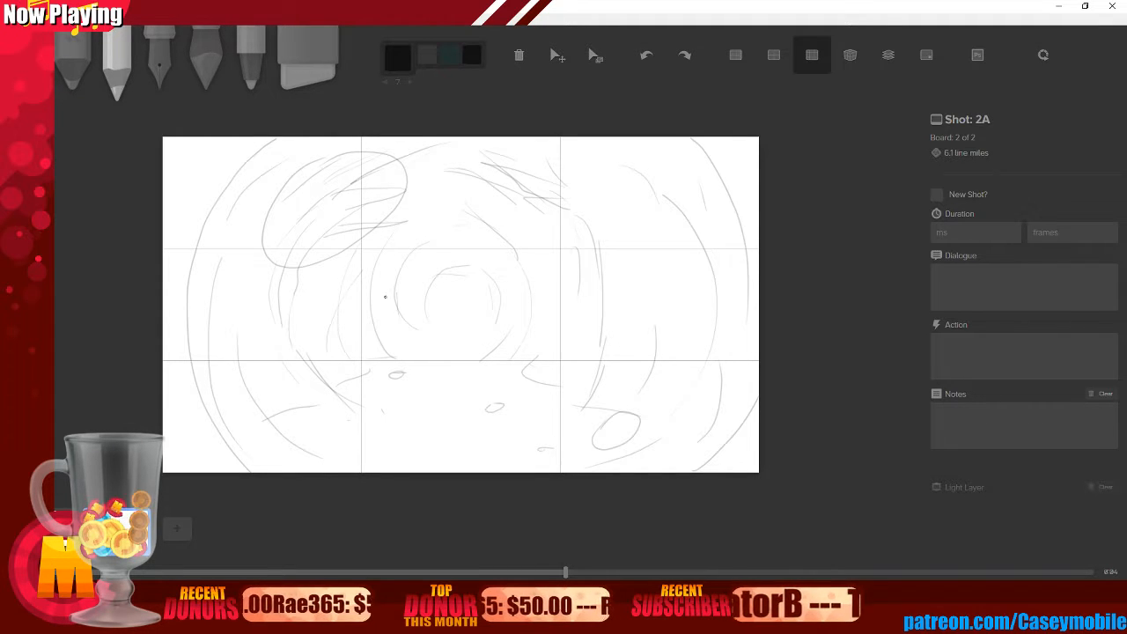
- Sketch pointed, jagged strokes around the tunnel's upper left, upper right and right walls, ending along the left wall
mouse_move(327, 296)
mouse_down()
mouse_move(369, 254)
mouse_move(399, 245)
mouse_move(348, 257)
mouse_move(352, 242)
mouse_move(407, 221)
mouse_up()
mouse_move(567, 275)
mouse_down()
mouse_move(534, 234)
mouse_move(570, 245)
mouse_move(485, 209)
mouse_move(539, 212)
mouse_up()
drag(694, 259, 592, 218)
drag(592, 218, 637, 223)
mouse_move(588, 187)
mouse_down()
mouse_move(662, 203)
mouse_move(633, 242)
mouse_move(607, 233)
mouse_move(651, 228)
mouse_up()
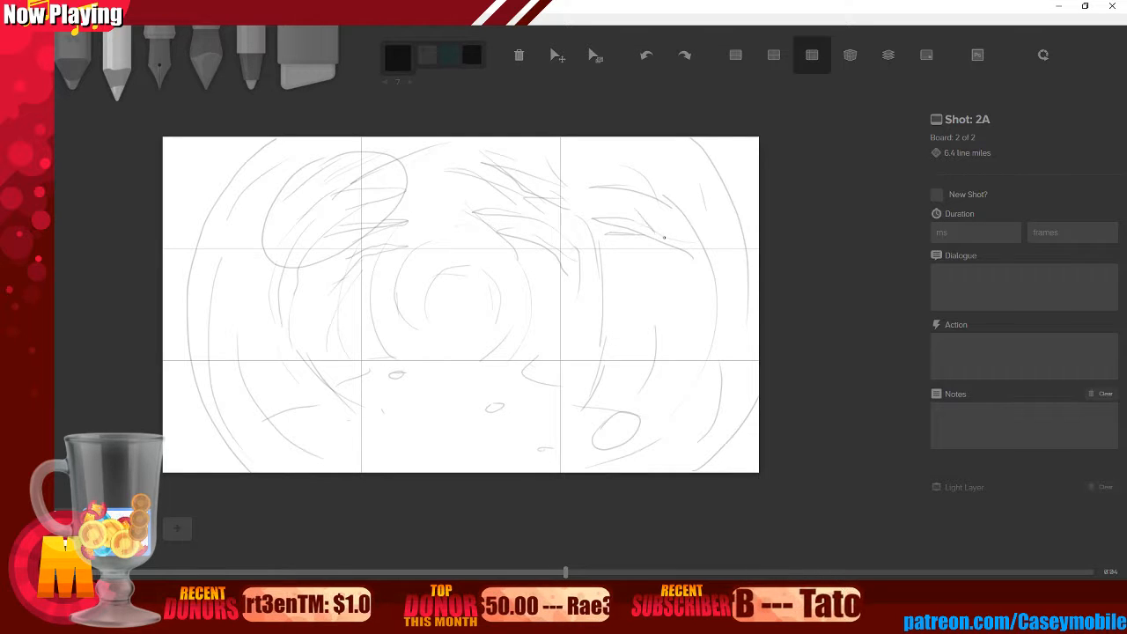
drag(717, 315, 647, 284)
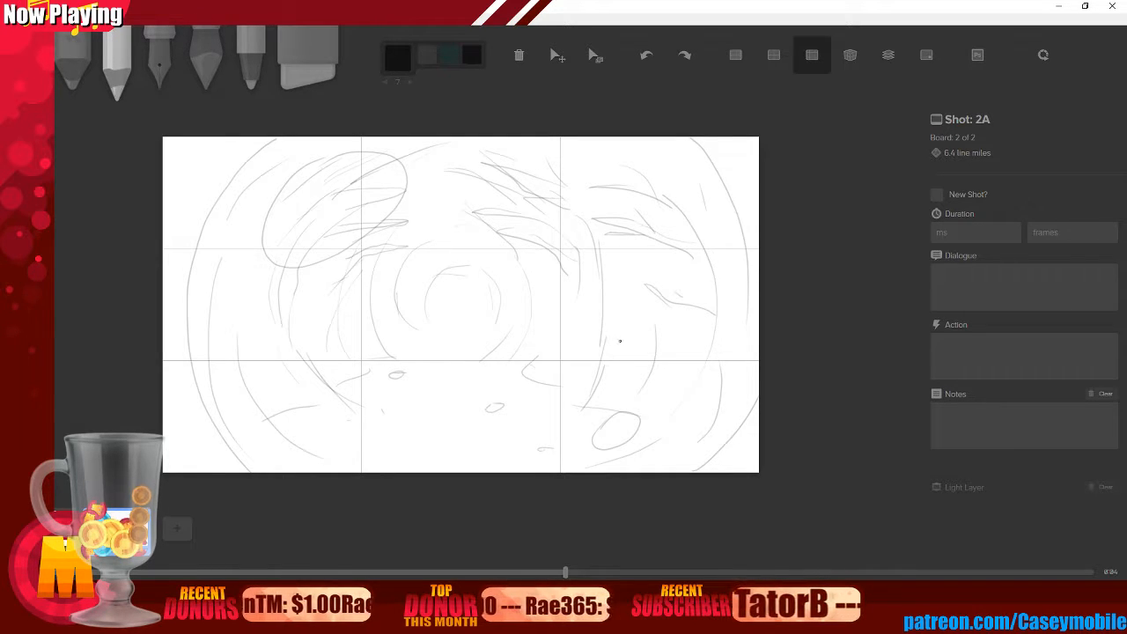
mouse_move(236, 356)
mouse_down()
mouse_move(261, 307)
mouse_move(313, 262)
mouse_up()
mouse_move(291, 278)
mouse_down()
mouse_move(232, 352)
mouse_move(263, 267)
mouse_up()
drag(276, 209, 367, 163)
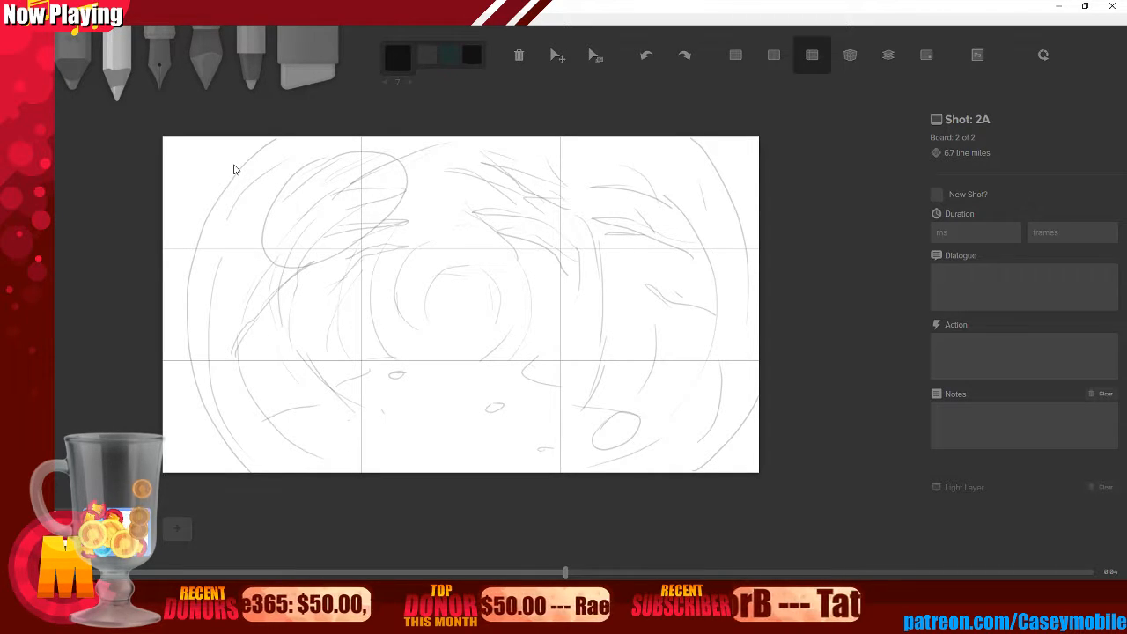
- Duplicate the Shot 2A board and mark the original second board as a new shot
key(d)
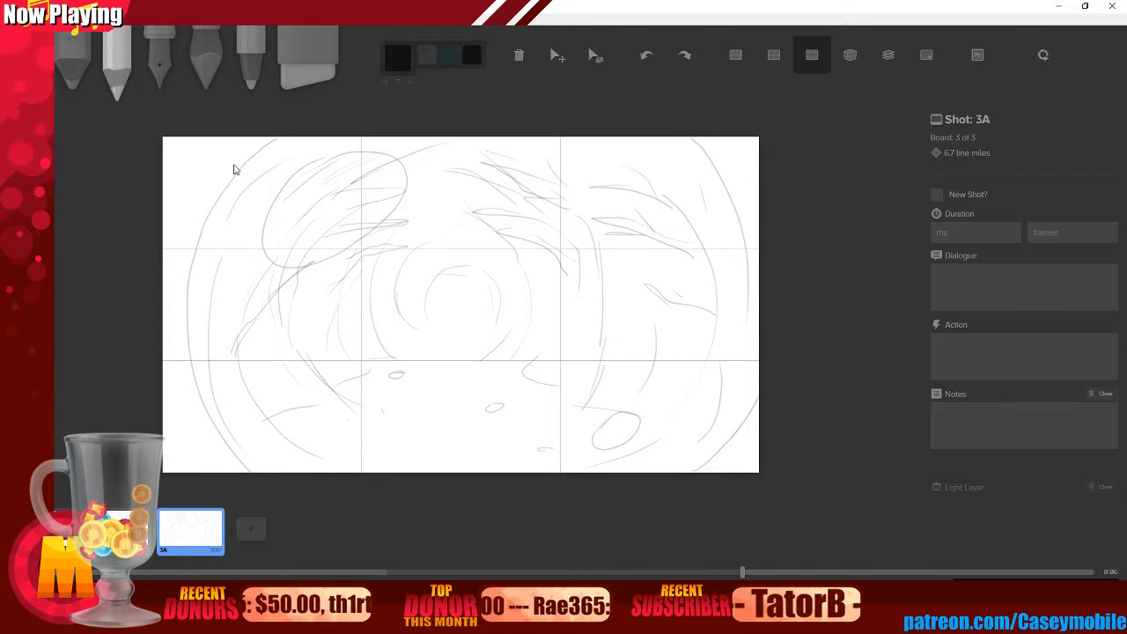
click(936, 194)
click(938, 199)
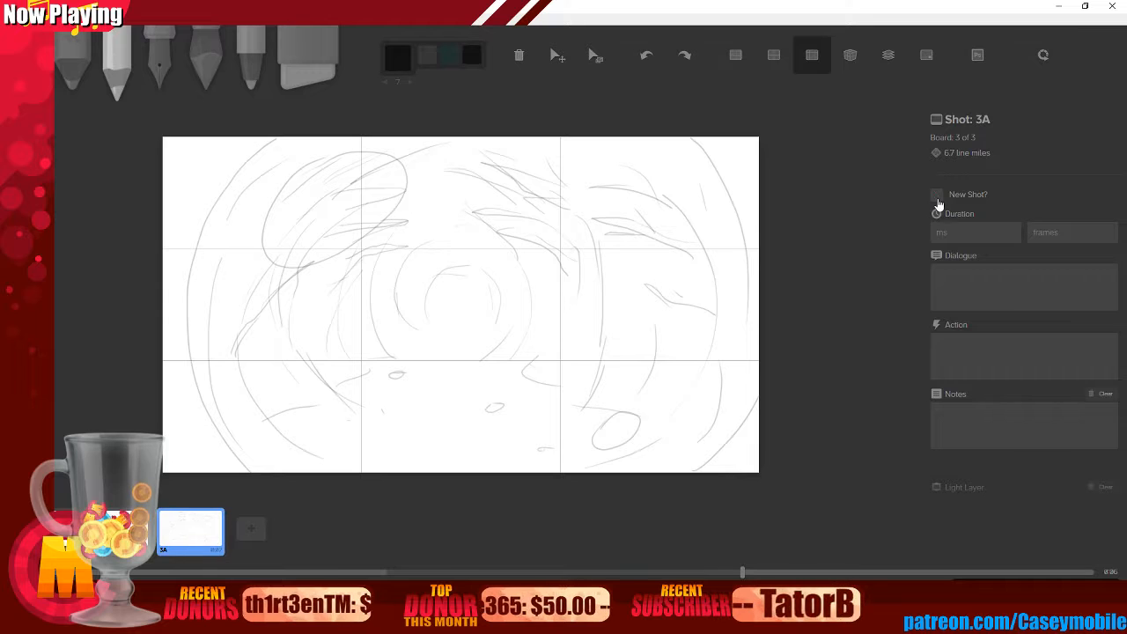
click(129, 526)
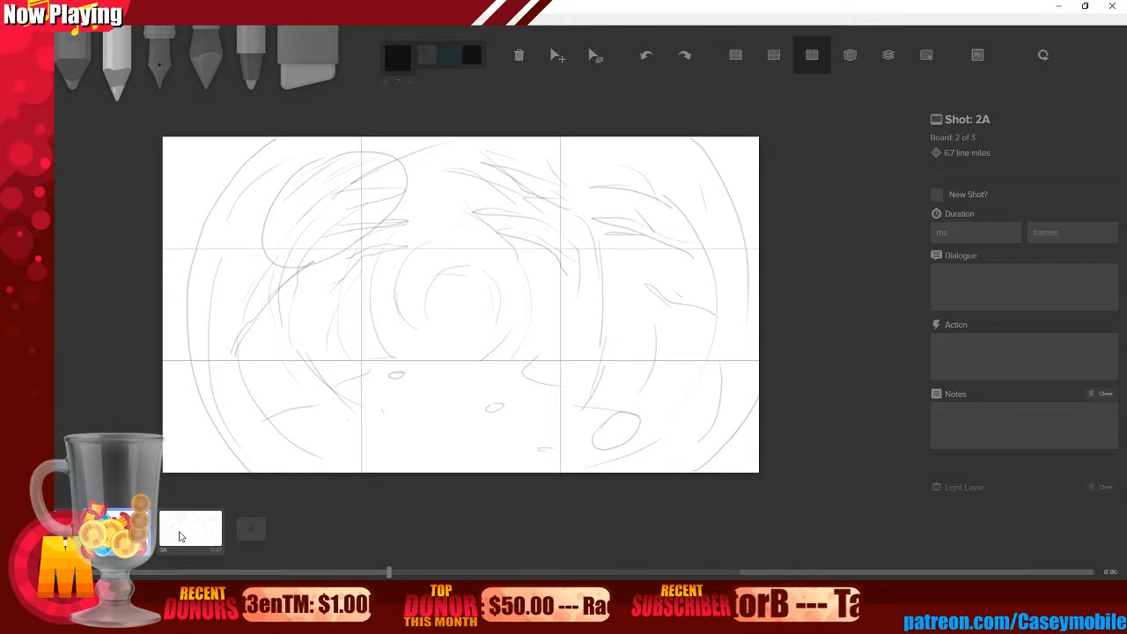
click(934, 196)
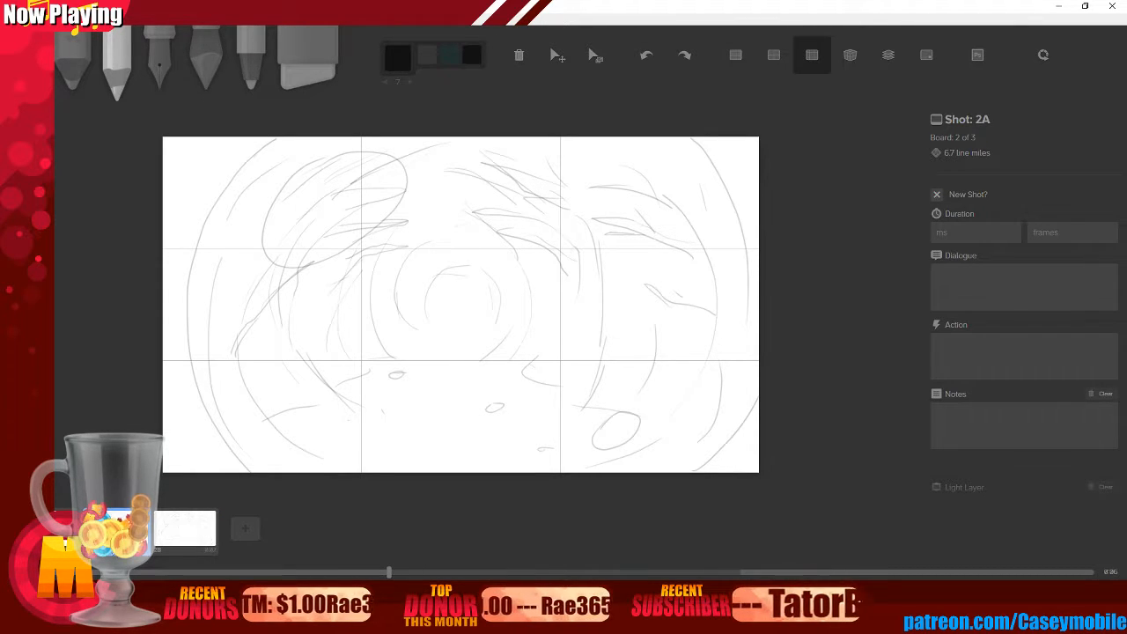
- Move the whole drawing on the duplicated board, Shot 2B, about a third of the frame to the right
key(Right)
click(557, 55)
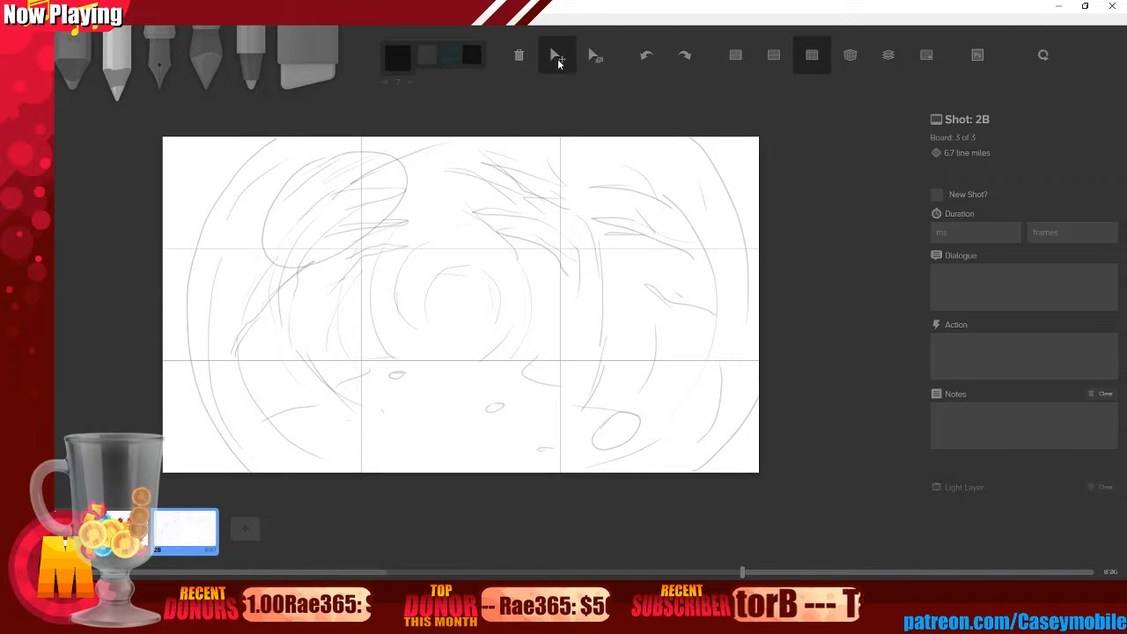
drag(379, 284, 554, 289)
mouse_move(422, 247)
mouse_down()
mouse_move(446, 264)
mouse_move(438, 243)
mouse_up()
- Pencil two long sloping lines left of the circle, one rising to its top and one descending toward its bottom
click(127, 72)
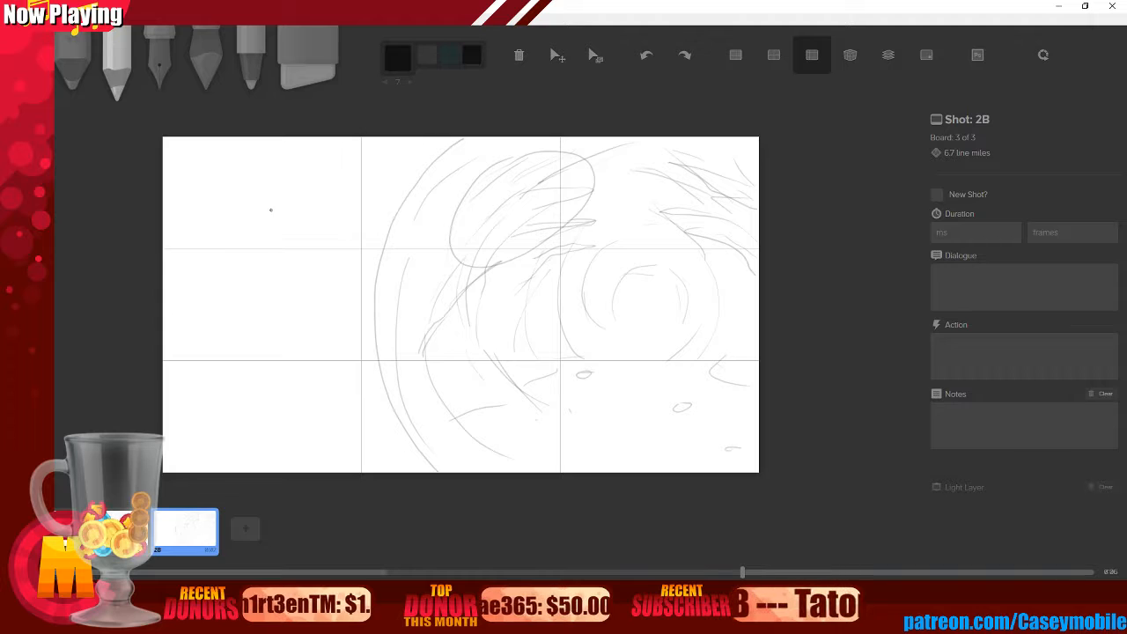
drag(214, 202, 426, 156)
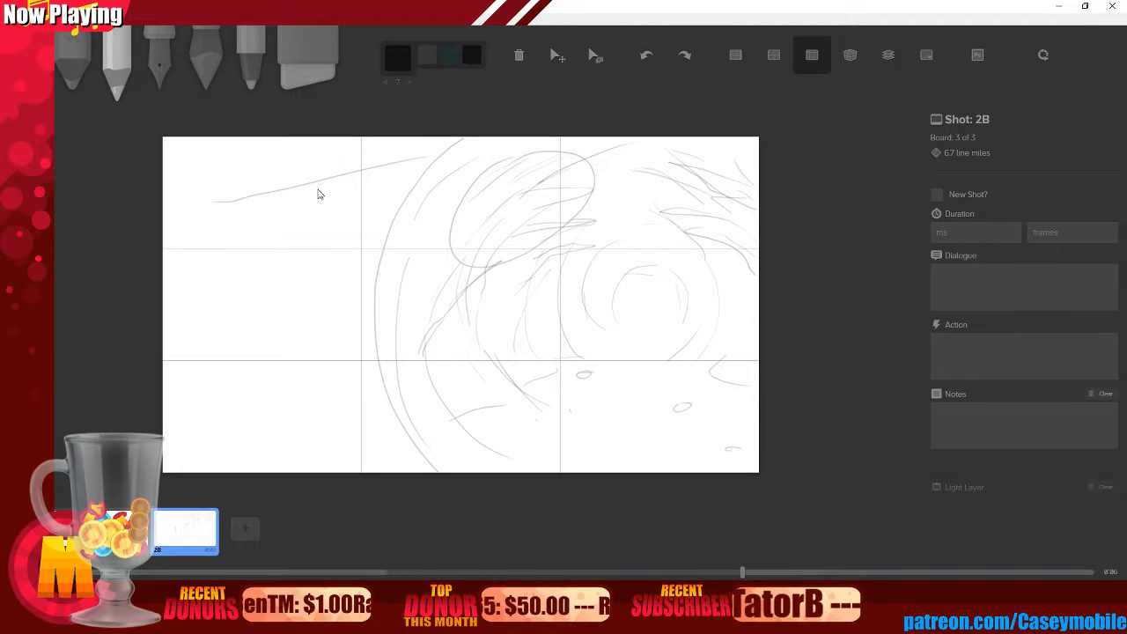
key(ctrl+z)
drag(199, 201, 433, 138)
drag(183, 403, 379, 468)
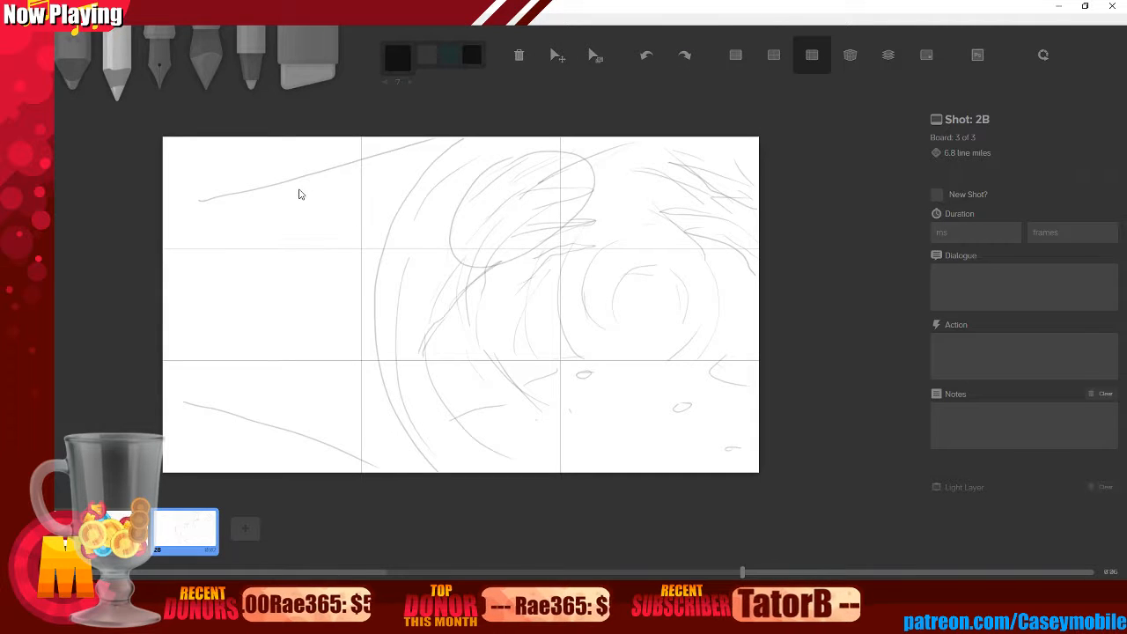
mouse_move(308, 172)
mouse_down()
mouse_move(269, 361)
mouse_move(308, 428)
mouse_up()
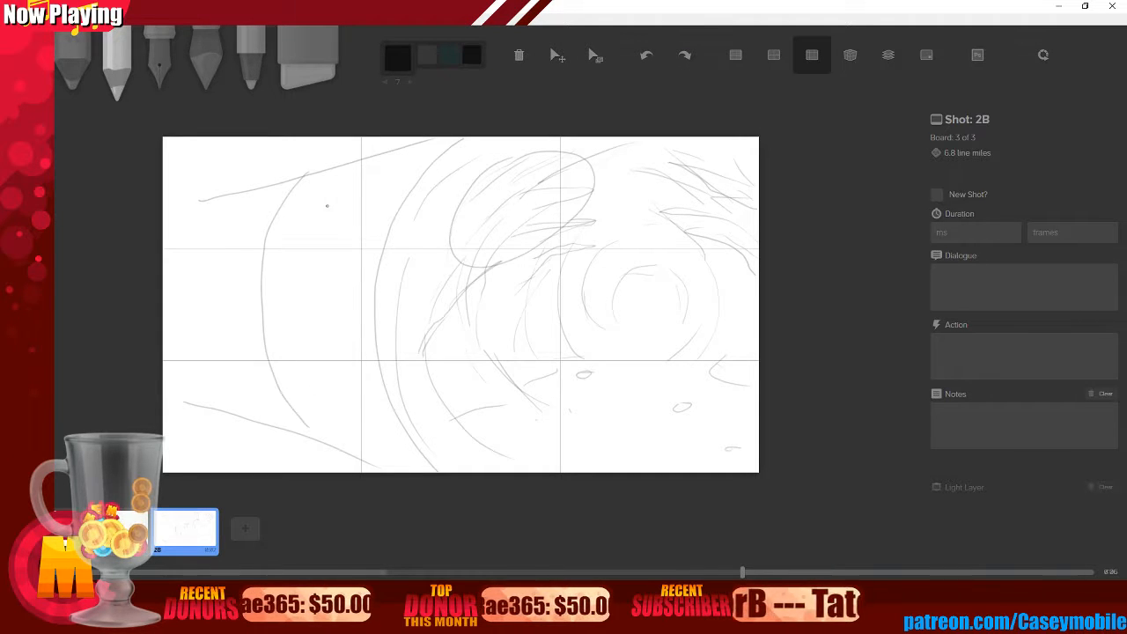
drag(324, 171, 345, 431)
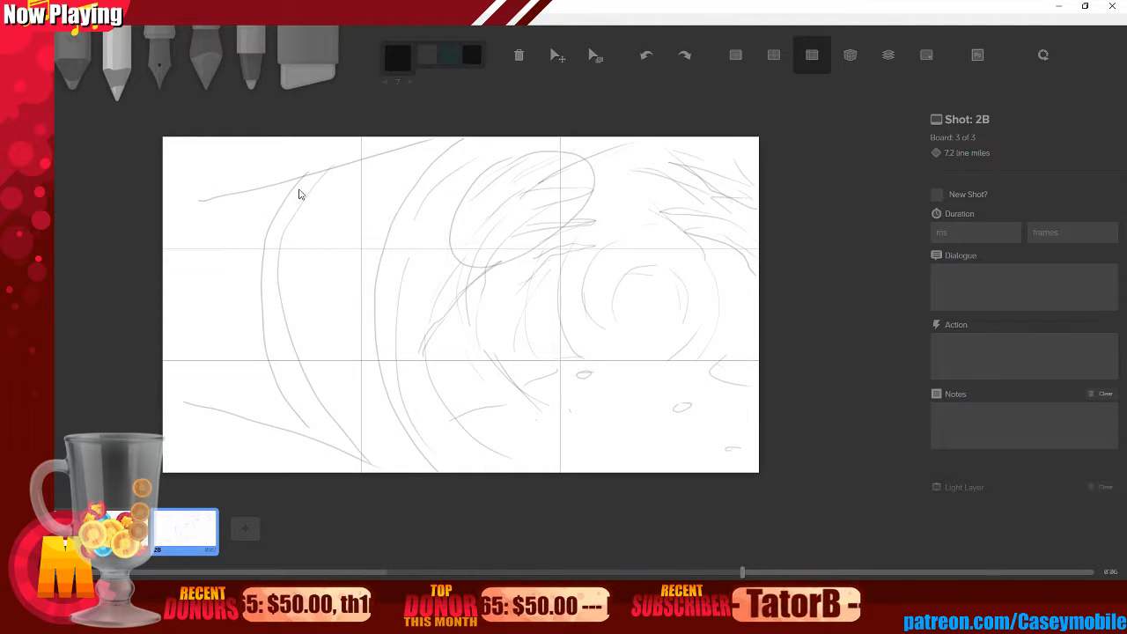
key(ctrl+z)
key(ctrl+z)
mouse_move(303, 168)
mouse_down()
mouse_move(247, 269)
mouse_move(269, 432)
mouse_up()
mouse_move(314, 168)
mouse_down()
mouse_move(275, 251)
mouse_move(315, 449)
mouse_up()
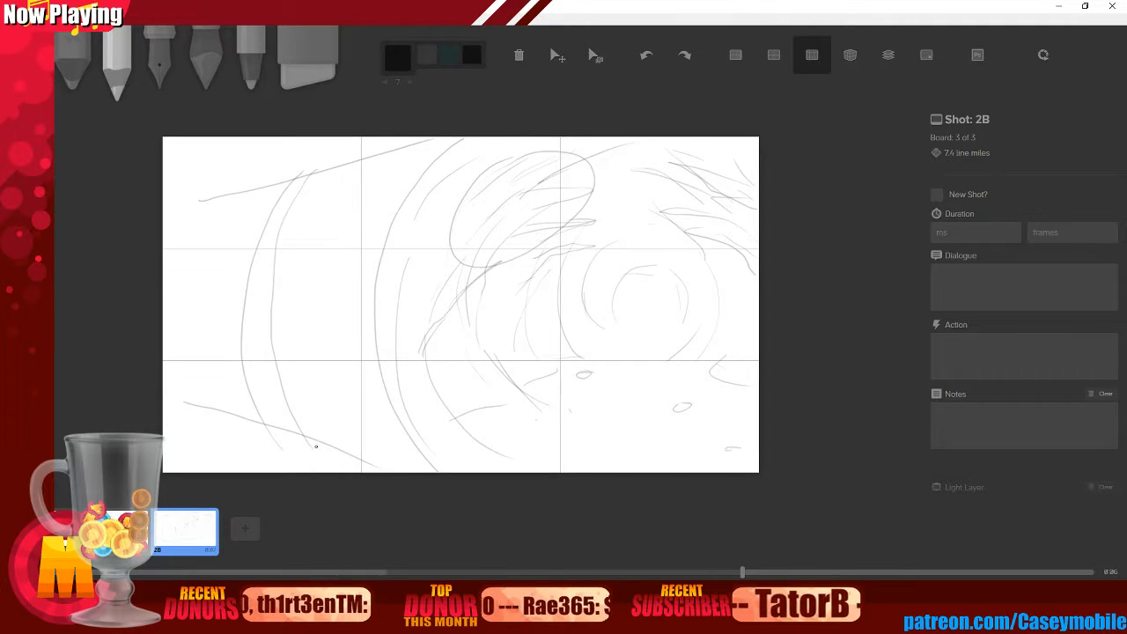
key(ctrl+z)
key(ctrl+z)
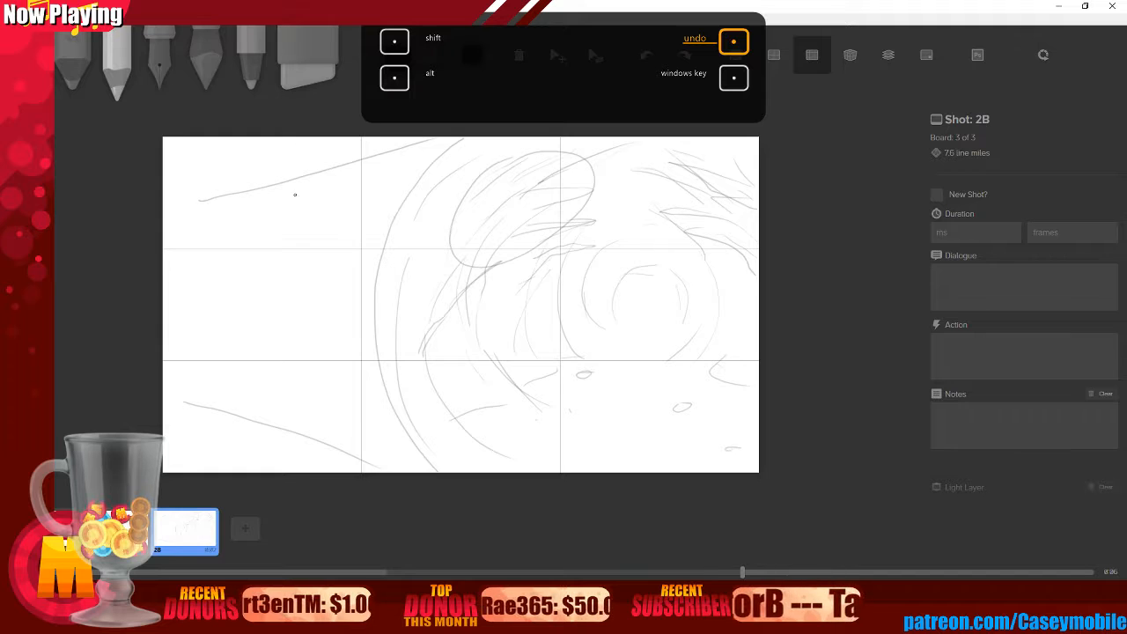
- Draw two closely spaced parallel arcs joining the upper and lower sloping lines left of the circle
mouse_move(293, 178)
mouse_down()
mouse_move(245, 246)
mouse_move(247, 384)
mouse_move(280, 432)
mouse_up()
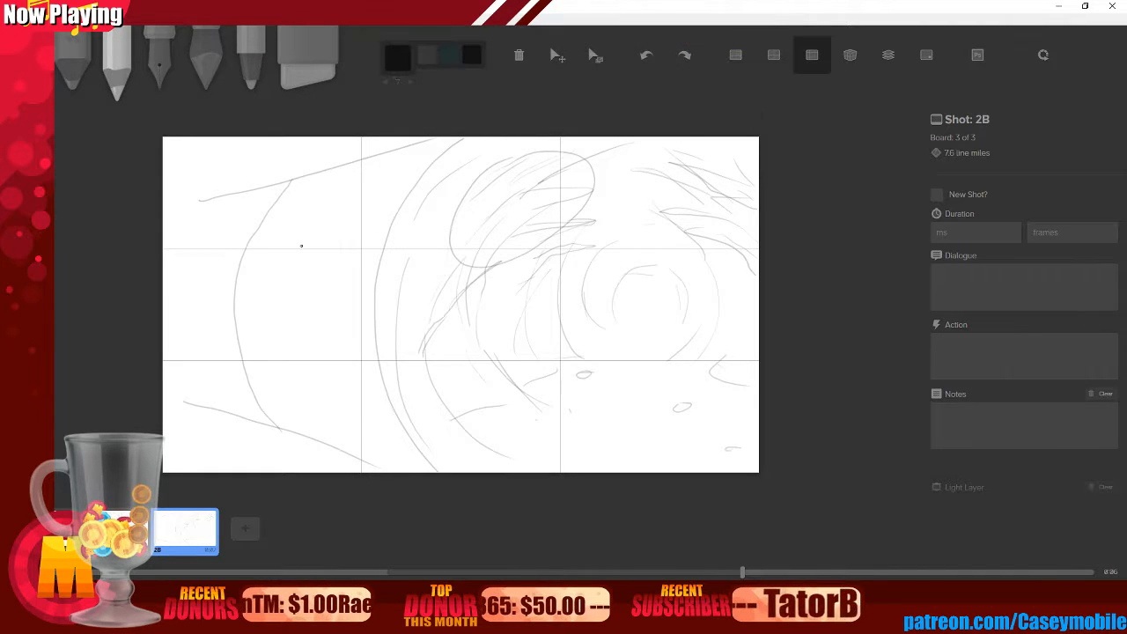
mouse_move(324, 169)
mouse_down()
mouse_move(299, 181)
mouse_move(261, 250)
mouse_move(253, 324)
mouse_move(285, 405)
mouse_up()
key(ctrl+z)
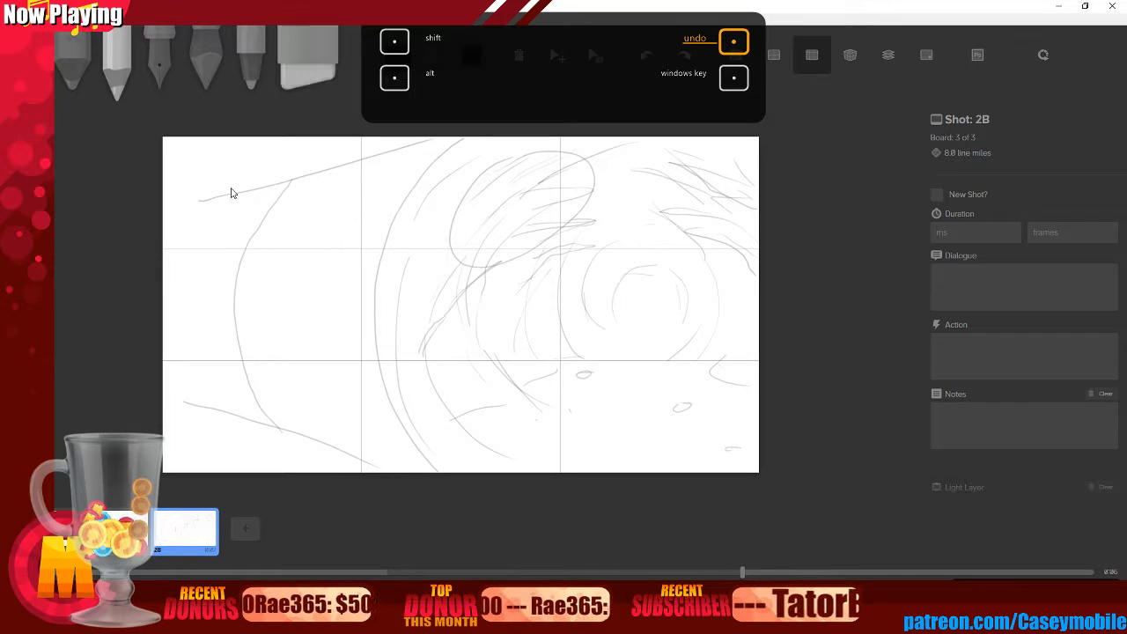
mouse_move(298, 182)
mouse_down()
mouse_move(245, 282)
mouse_move(255, 370)
mouse_move(303, 421)
mouse_up()
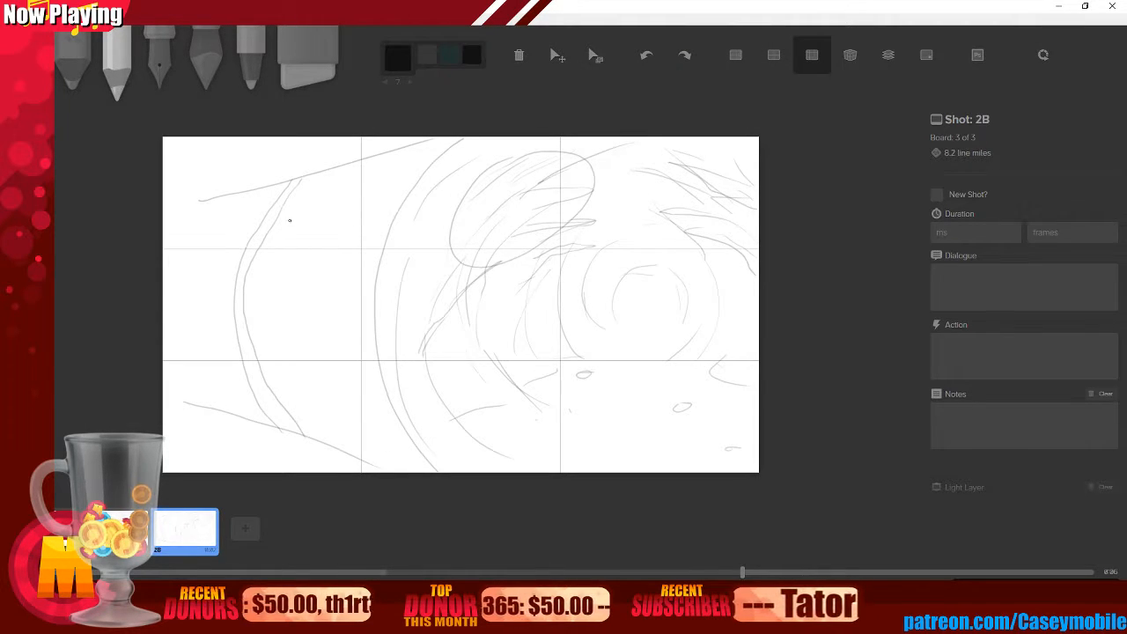
drag(192, 235, 229, 224)
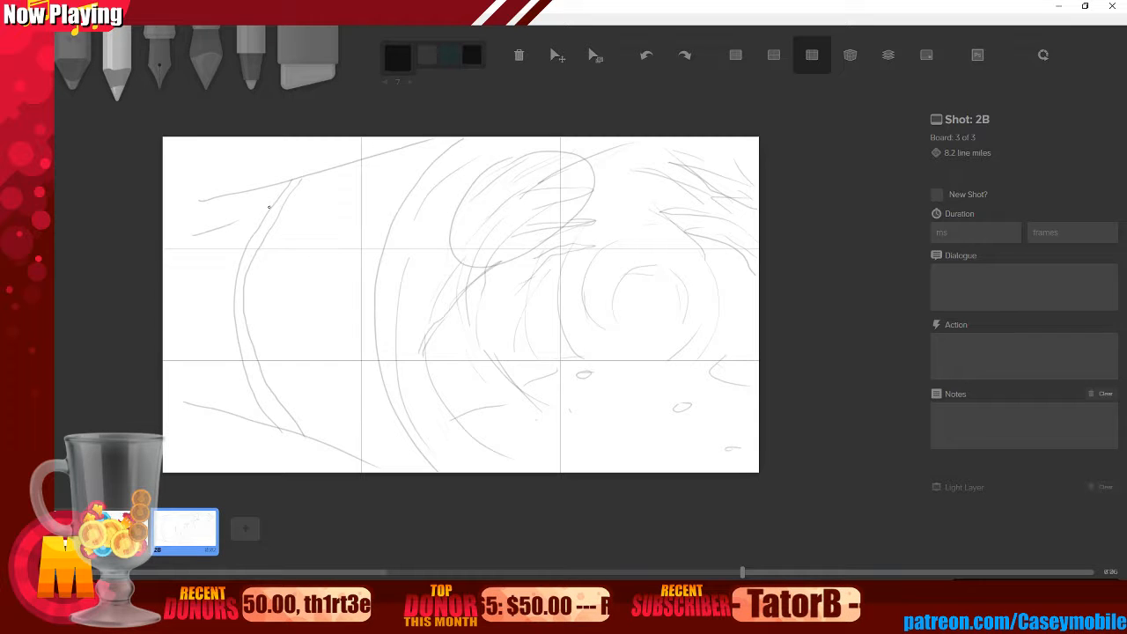
key(ctrl+z)
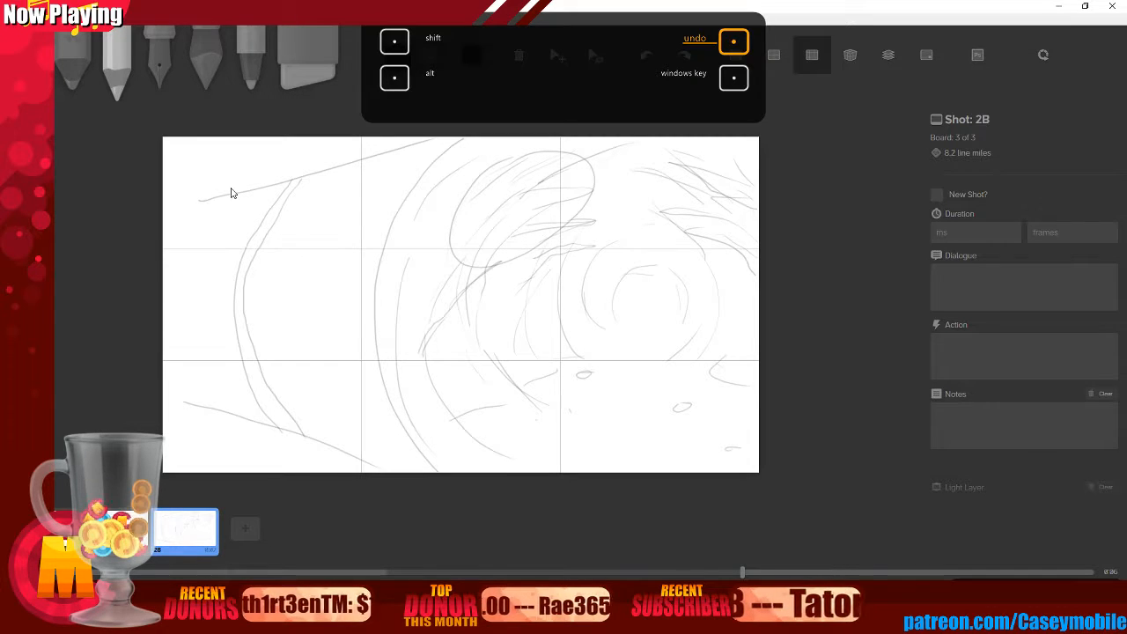
drag(292, 201, 359, 201)
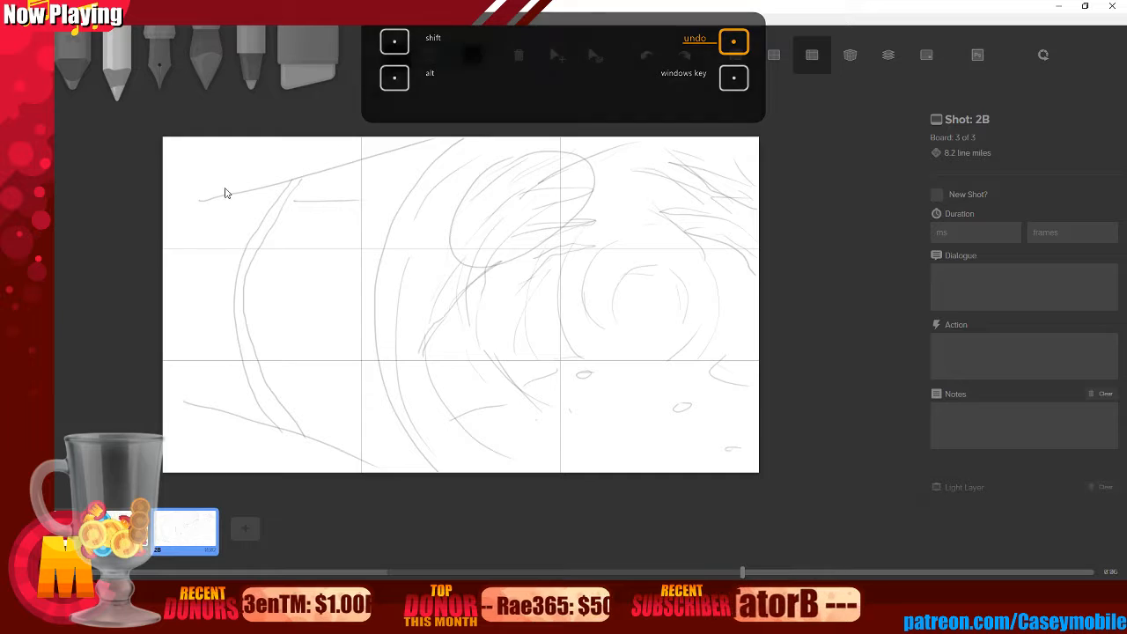
key(ctrl+z)
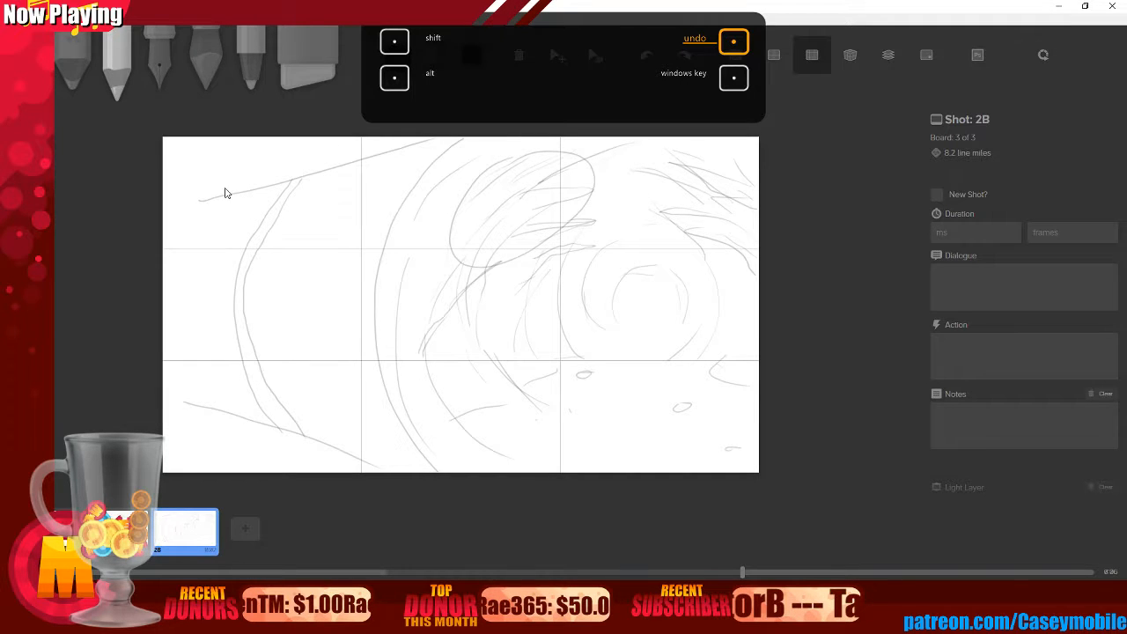
drag(289, 209, 386, 196)
drag(195, 221, 242, 215)
drag(183, 358, 218, 368)
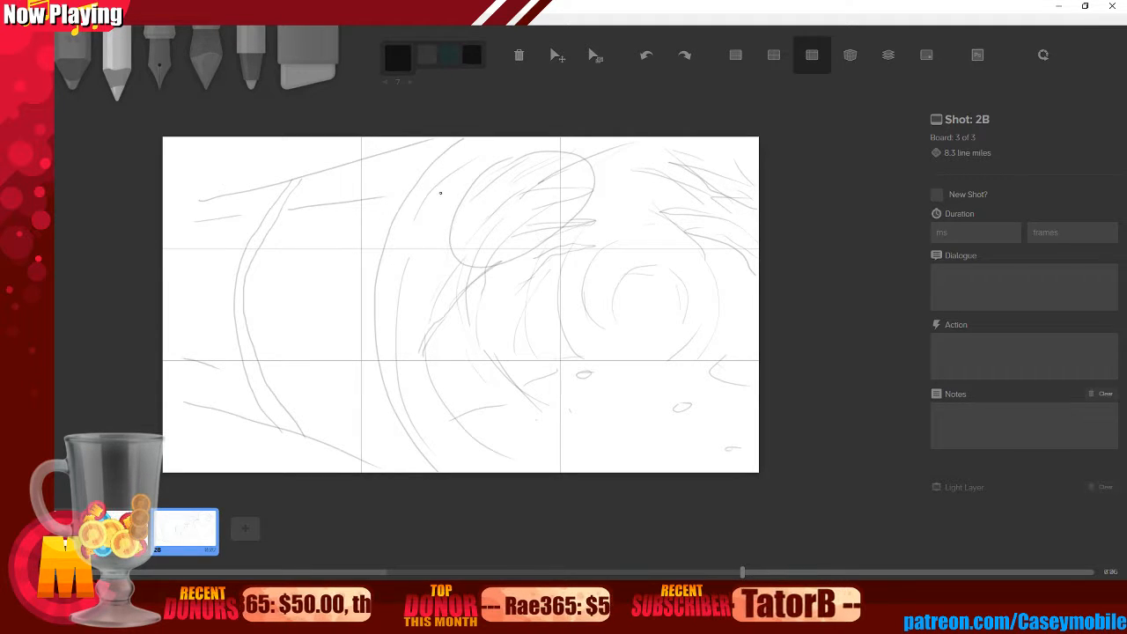
mouse_move(438, 140)
mouse_down()
mouse_move(398, 184)
mouse_move(355, 304)
mouse_move(361, 361)
mouse_move(401, 465)
mouse_up()
- Undo the strokes back to the two long sloping lines left of the circle, removing the closely spaced pair of arcs
key(ctrl+z)
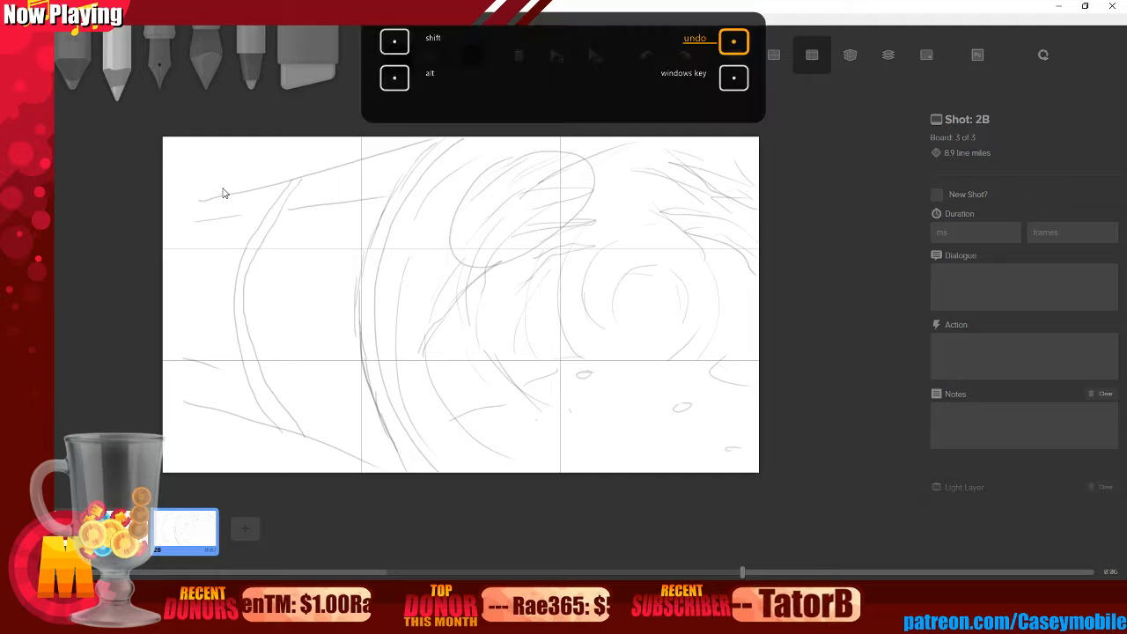
key(ctrl+z)
key(ctrl+z)
key(ctrl+z)
key(ctrl+z)
key(ctrl+z)
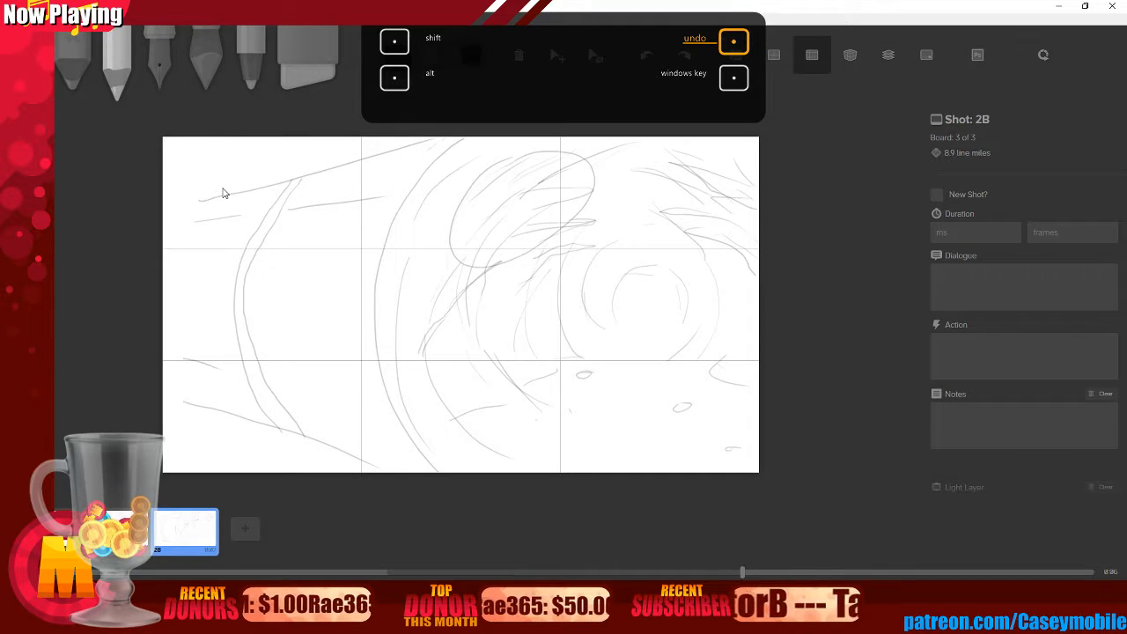
key(ctrl+z)
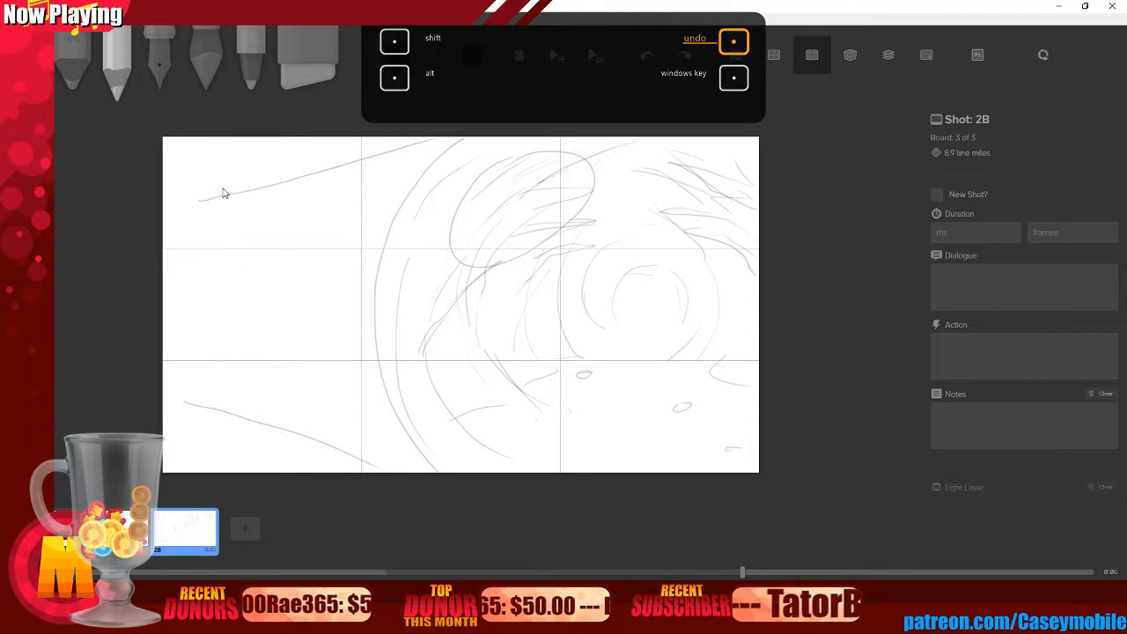
- Pencil two wider-spaced arcs joining the sloping lines, a long line beneath the upper slope, and a short mark left of the arcs
mouse_move(252, 191)
mouse_down()
mouse_move(222, 247)
mouse_move(213, 319)
mouse_move(223, 385)
mouse_move(246, 419)
mouse_up()
mouse_move(276, 188)
mouse_down()
mouse_move(254, 218)
mouse_move(243, 317)
mouse_move(282, 426)
mouse_up()
drag(276, 213, 407, 180)
drag(209, 225, 192, 225)
mouse_move(296, 383)
mouse_down()
mouse_move(361, 402)
mouse_move(388, 426)
mouse_up()
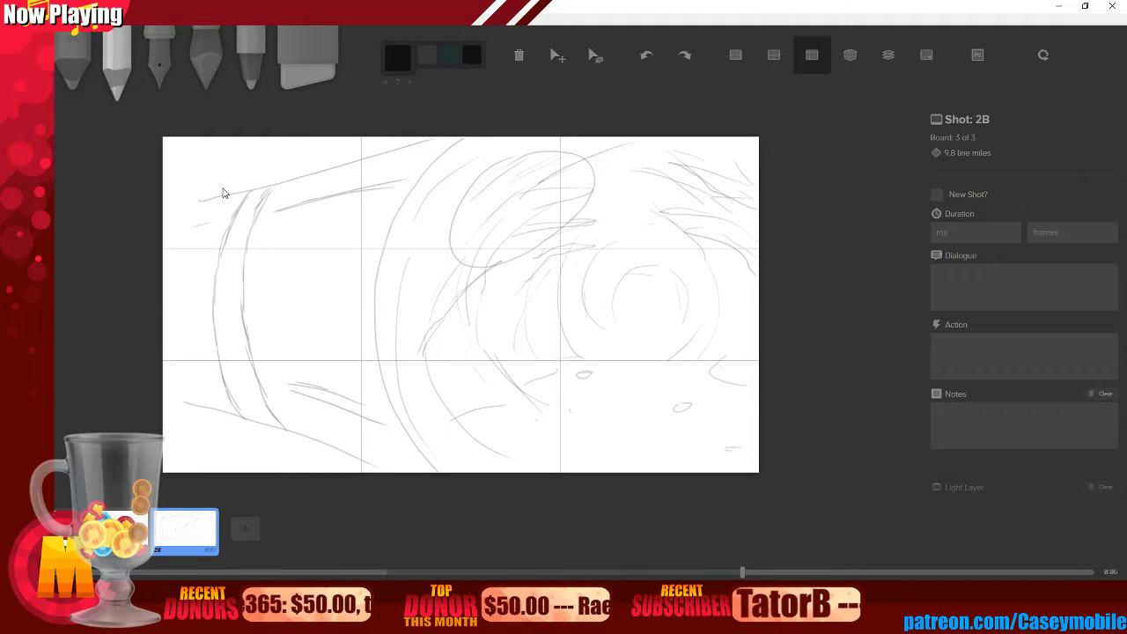
key(ctrl+z)
key(ctrl+z)
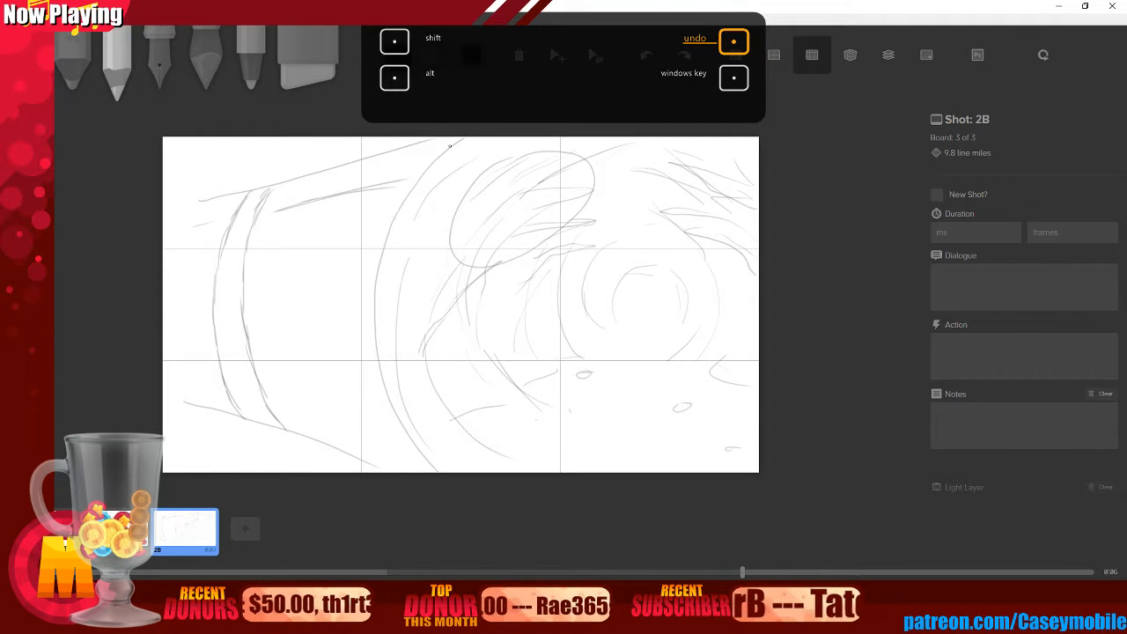
- Pencil a long arc just outside the circle's left edge, and add short detail strokes between it and the band of arcs
mouse_move(417, 161)
mouse_down()
mouse_move(377, 229)
mouse_move(361, 302)
mouse_move(367, 391)
mouse_move(414, 465)
mouse_up()
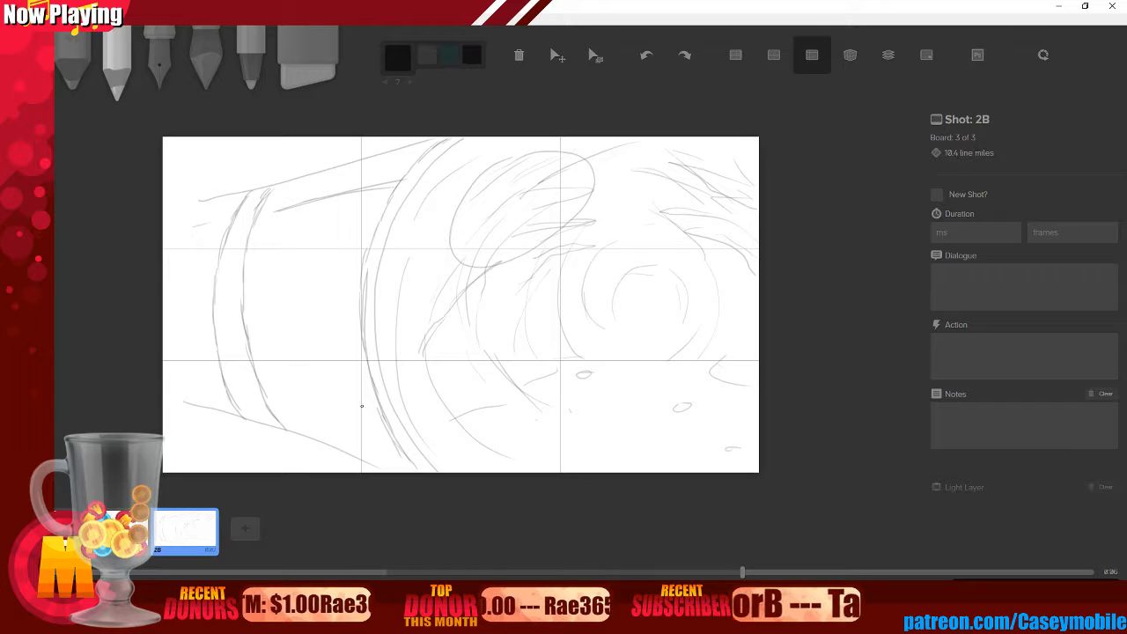
drag(300, 388, 355, 401)
drag(340, 255, 333, 283)
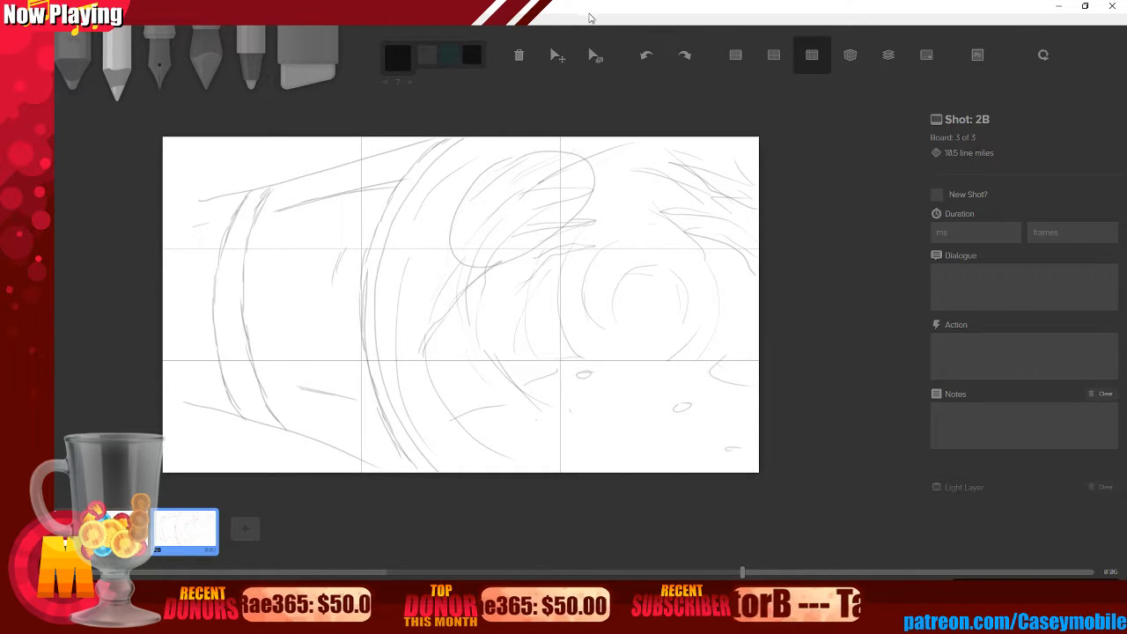
- Duplicate the Shot 2B board and move the drawing on the copy, Shot 2C, about a third of the frame to the right
click(556, 56)
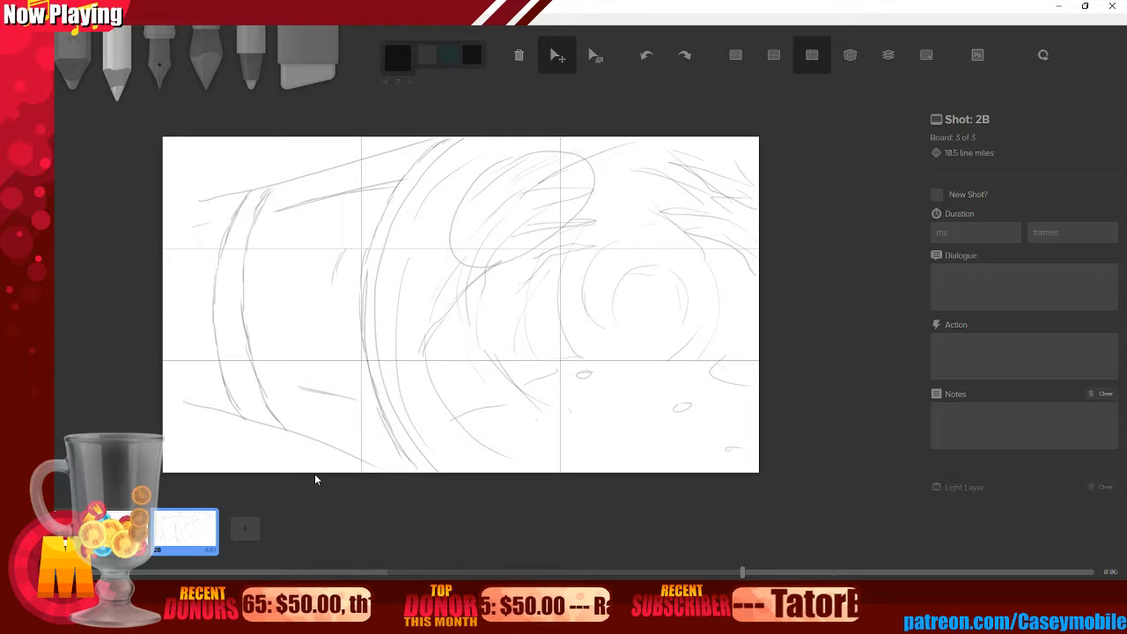
key(d)
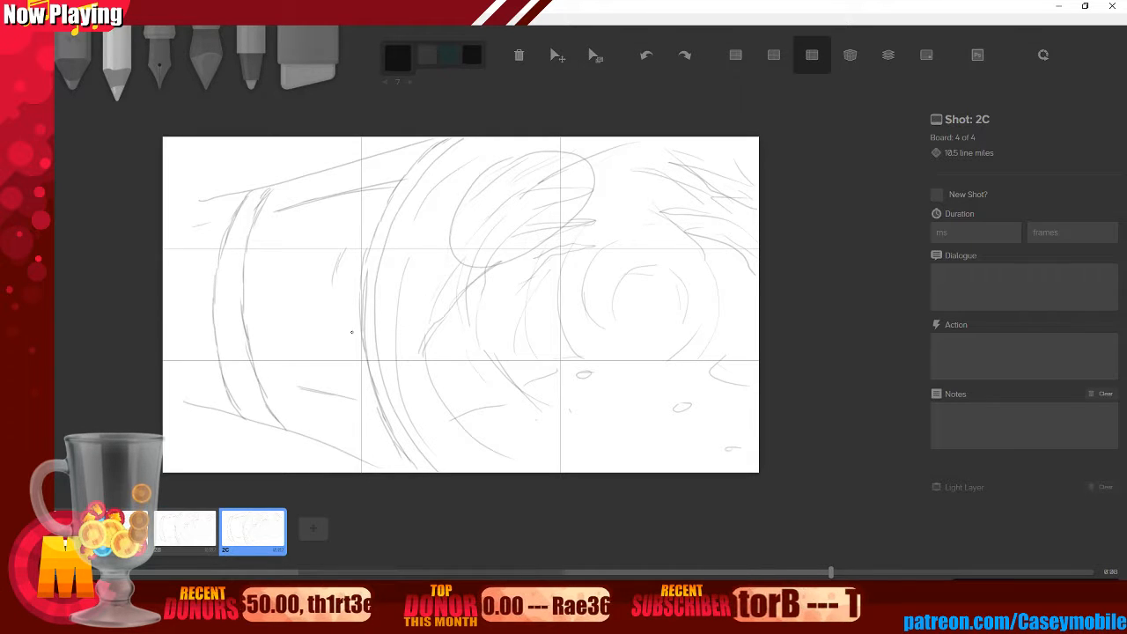
click(557, 55)
drag(387, 284, 572, 290)
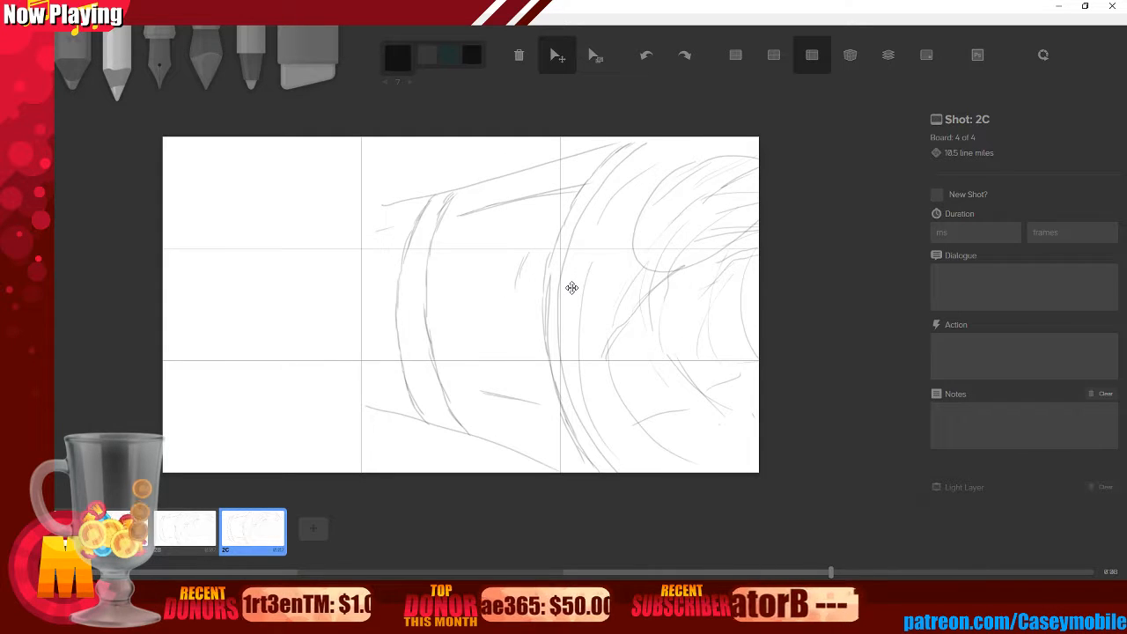
- Pencil extensions of the upper and lower sloping lines, tapering toward each other near the frame's left edge
click(113, 72)
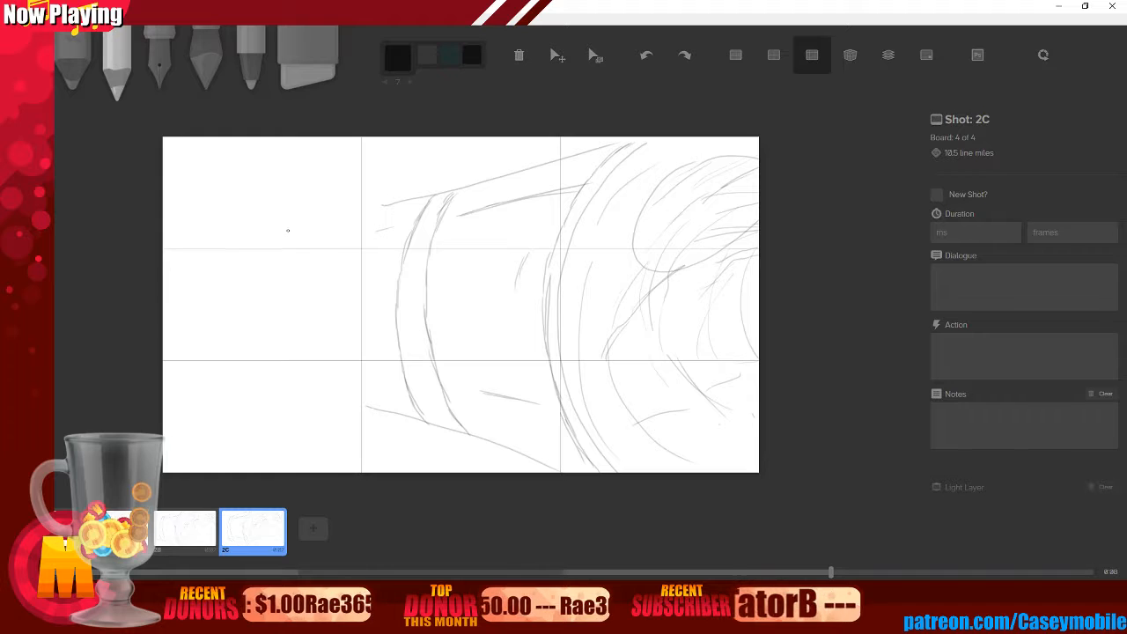
drag(259, 243, 432, 193)
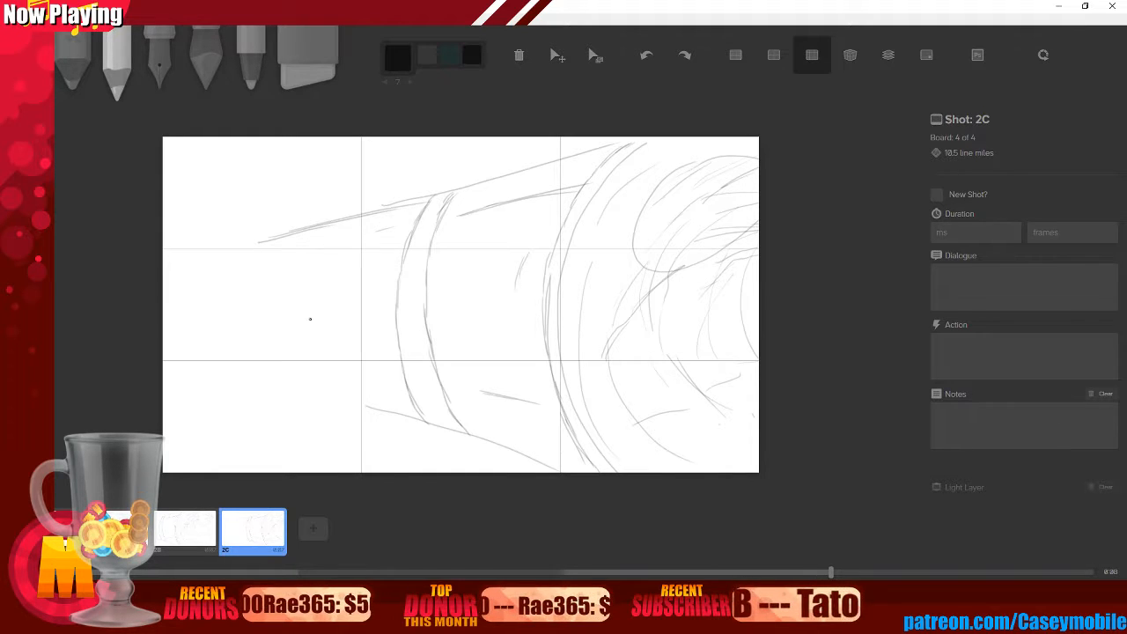
drag(250, 367, 368, 401)
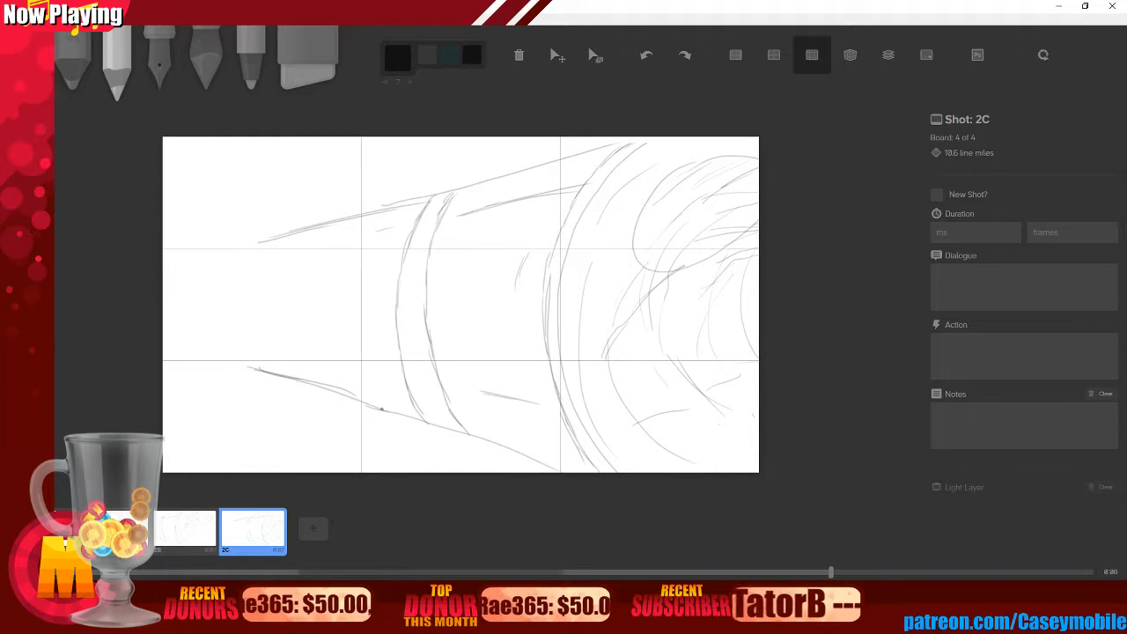
drag(275, 240, 208, 252)
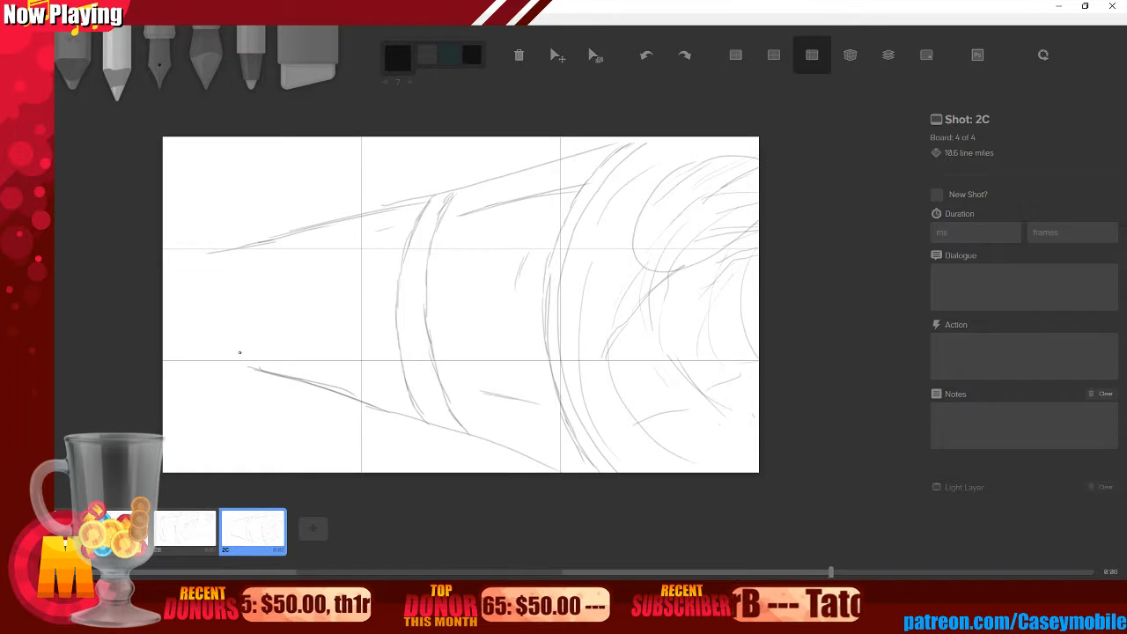
drag(214, 347, 252, 366)
drag(194, 337, 265, 359)
drag(199, 341, 250, 361)
mouse_move(272, 252)
mouse_down()
mouse_move(246, 317)
mouse_move(279, 260)
mouse_move(261, 341)
mouse_move(278, 247)
mouse_move(258, 356)
mouse_up()
drag(277, 239, 247, 292)
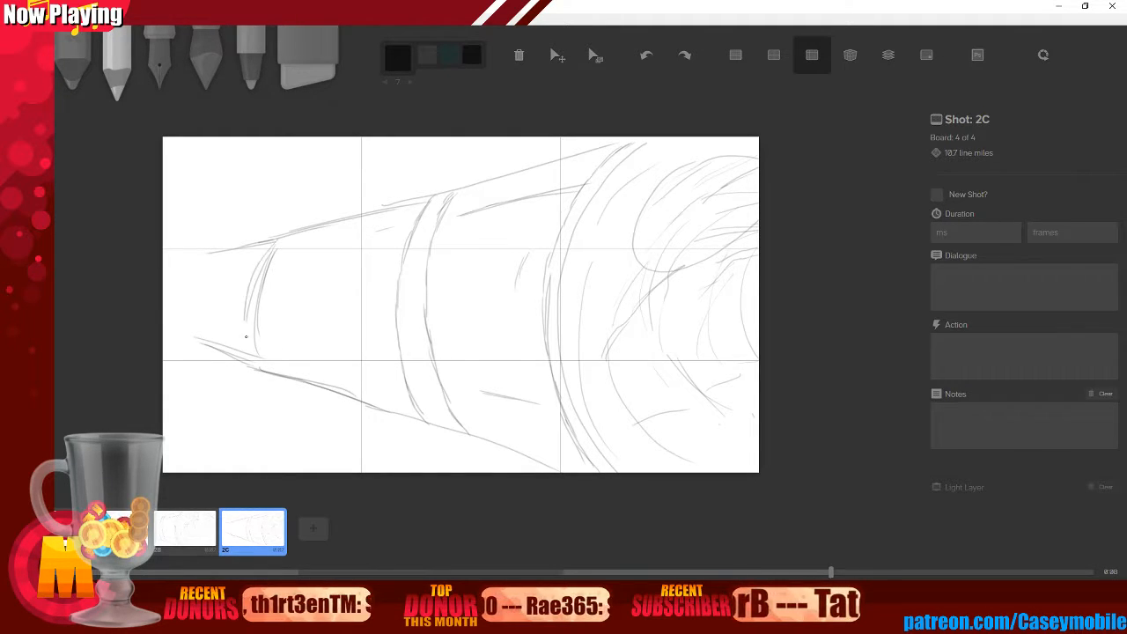
key(ctrl+z)
key(ctrl+z)
key(ctrl+z)
key(ctrl+z)
key(ctrl+z)
- Pencil a narrow band of two parallel arcs across the tapering shape, midway between the existing band and its narrow end
mouse_move(275, 238)
mouse_down()
mouse_move(261, 348)
mouse_move(259, 329)
mouse_move(276, 374)
mouse_up()
mouse_move(301, 233)
mouse_down()
mouse_move(279, 280)
mouse_move(278, 353)
mouse_move(293, 378)
mouse_up()
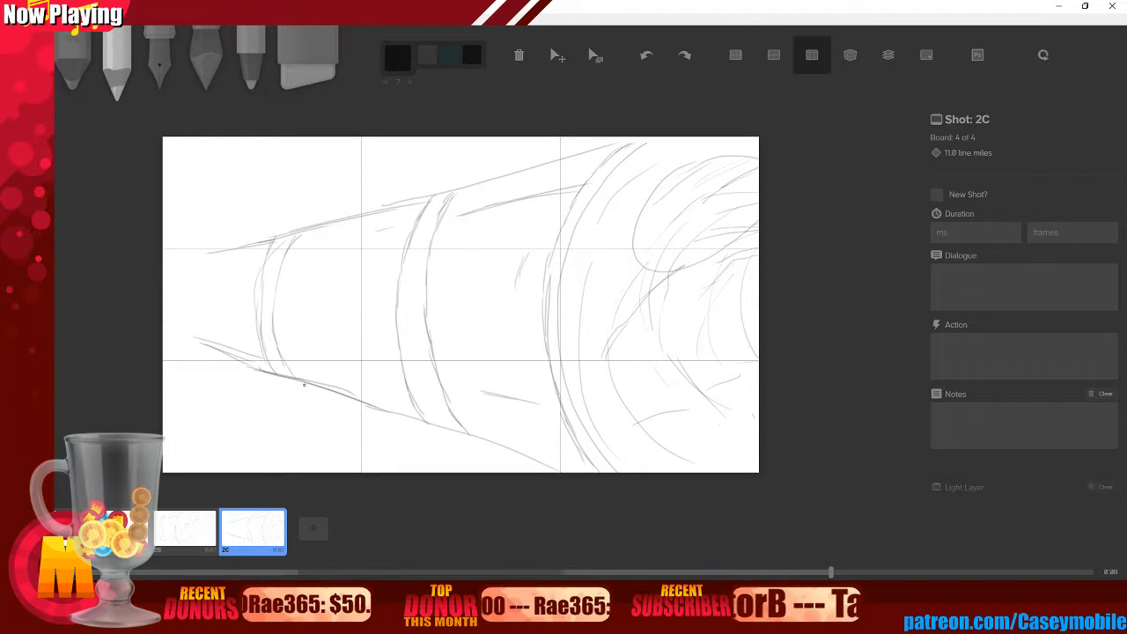
mouse_move(213, 271)
mouse_down()
mouse_move(212, 338)
mouse_move(203, 305)
mouse_up()
mouse_move(242, 247)
mouse_down()
mouse_move(220, 280)
mouse_move(223, 339)
mouse_move(240, 357)
mouse_move(209, 326)
mouse_move(228, 355)
mouse_move(212, 335)
mouse_move(354, 207)
mouse_move(238, 355)
mouse_up()
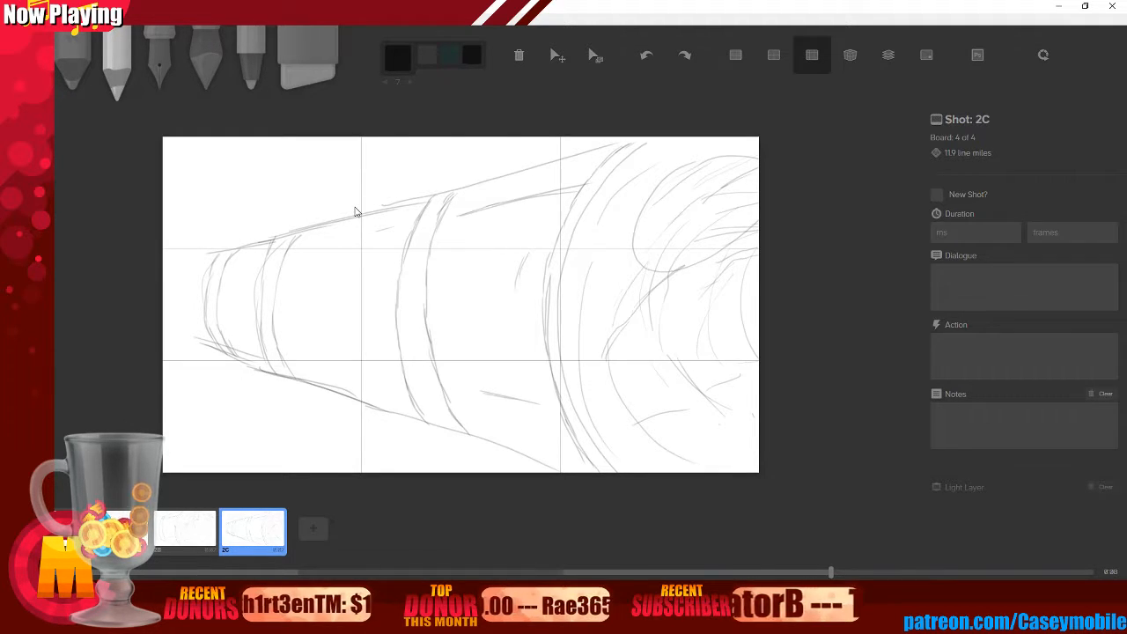
key(ctrl+z)
key(ctrl+z)
key(ctrl+z)
key(ctrl+z)
key(ctrl+z)
key(ctrl+z)
key(ctrl+z)
key(ctrl+z)
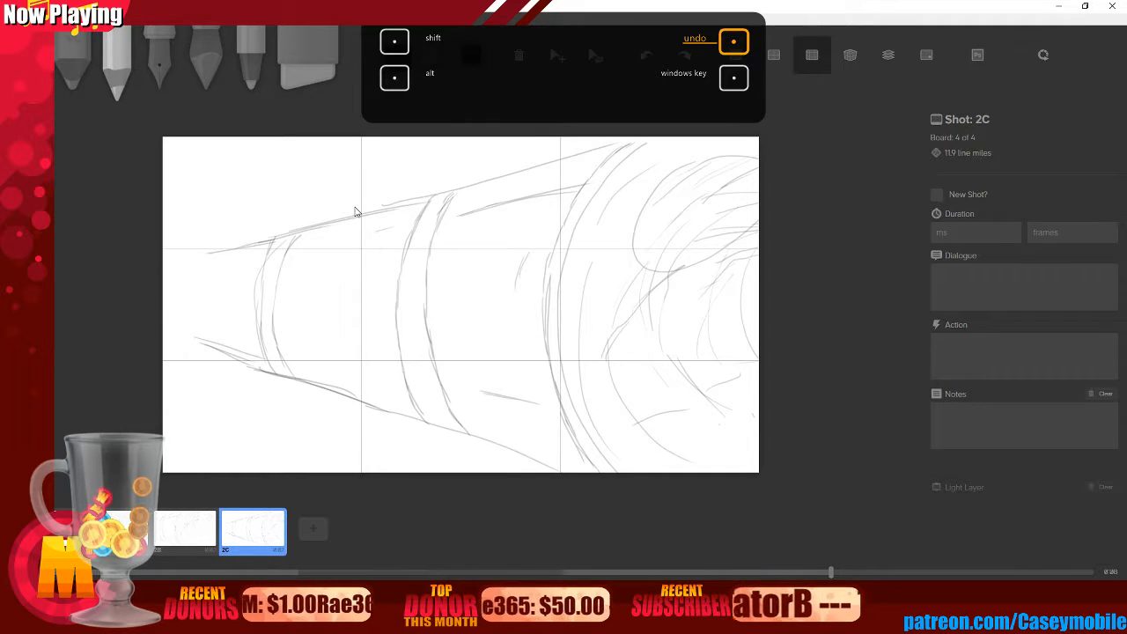
- Close the narrow end with a curved cap and pencil short detail lines beneath the upper edge of the tapering shape
mouse_move(203, 257)
mouse_down()
mouse_move(187, 295)
mouse_move(185, 280)
mouse_move(192, 325)
mouse_move(183, 320)
mouse_move(207, 340)
mouse_up()
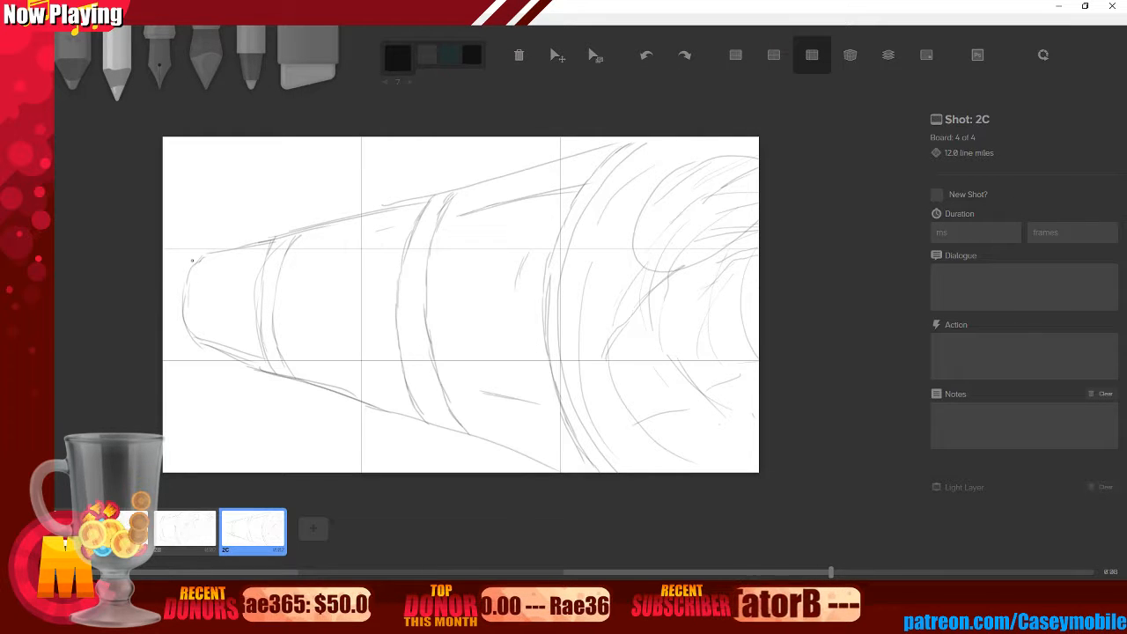
drag(177, 263, 202, 254)
mouse_move(178, 342)
mouse_down()
mouse_move(205, 346)
mouse_move(168, 338)
mouse_move(185, 318)
mouse_move(191, 261)
mouse_move(183, 350)
mouse_move(170, 333)
mouse_move(199, 339)
mouse_up()
mouse_move(182, 285)
mouse_down()
mouse_move(198, 320)
mouse_move(198, 273)
mouse_move(233, 261)
mouse_up()
drag(303, 256, 384, 232)
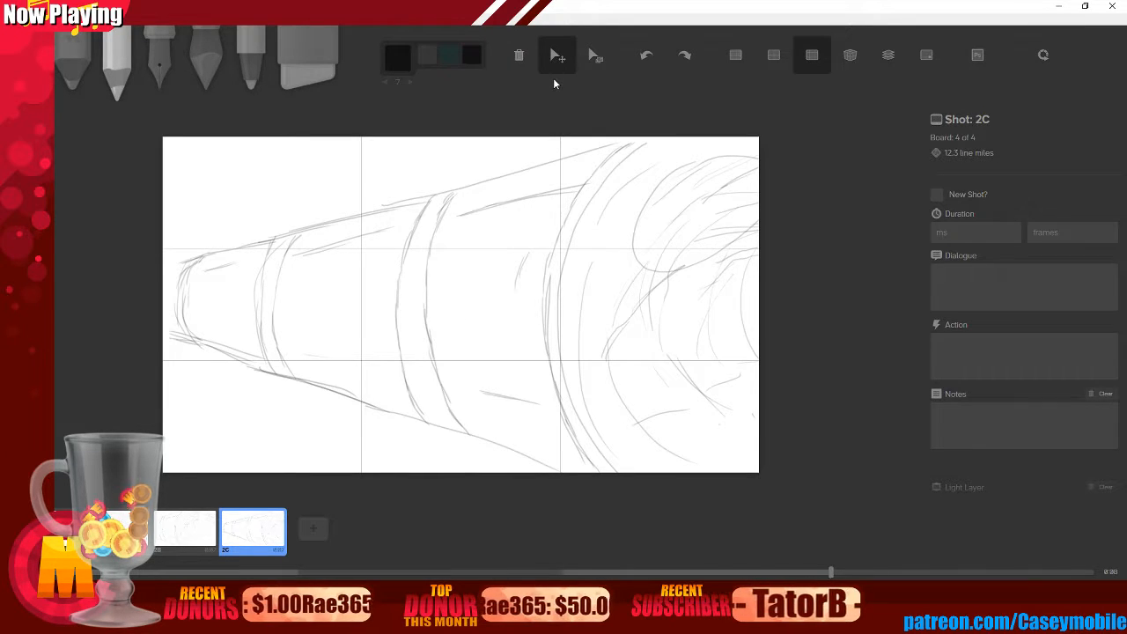
- Duplicate the Shot 2C board, move the drawing on the copy, Shot 2D, just over a third of the frame right, and switch to the pen
key(d)
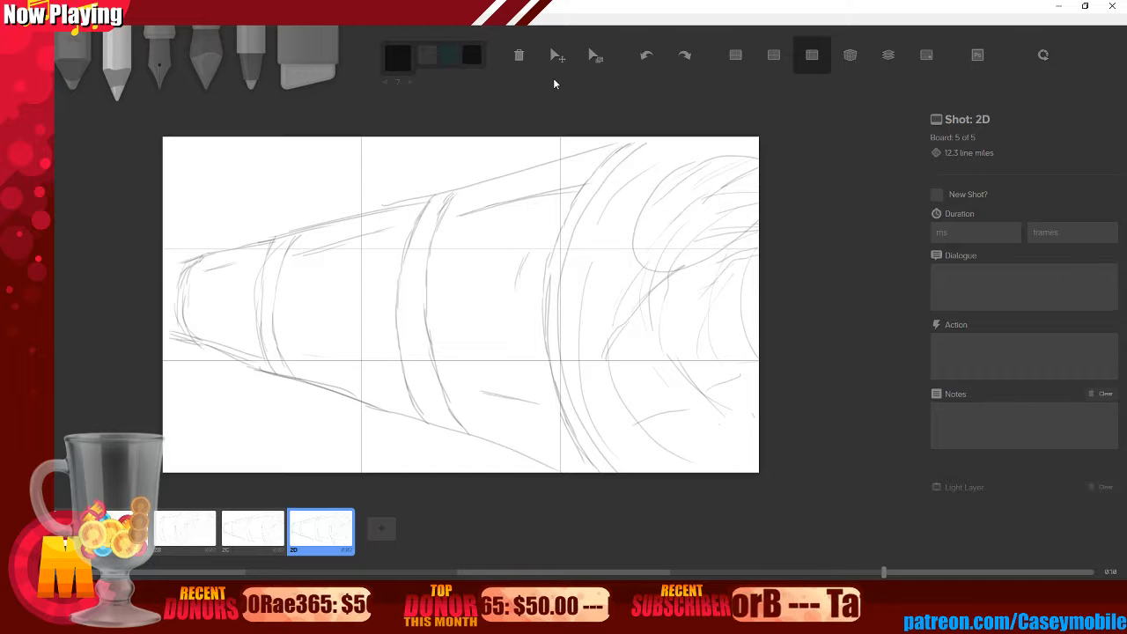
click(561, 62)
drag(375, 293, 590, 292)
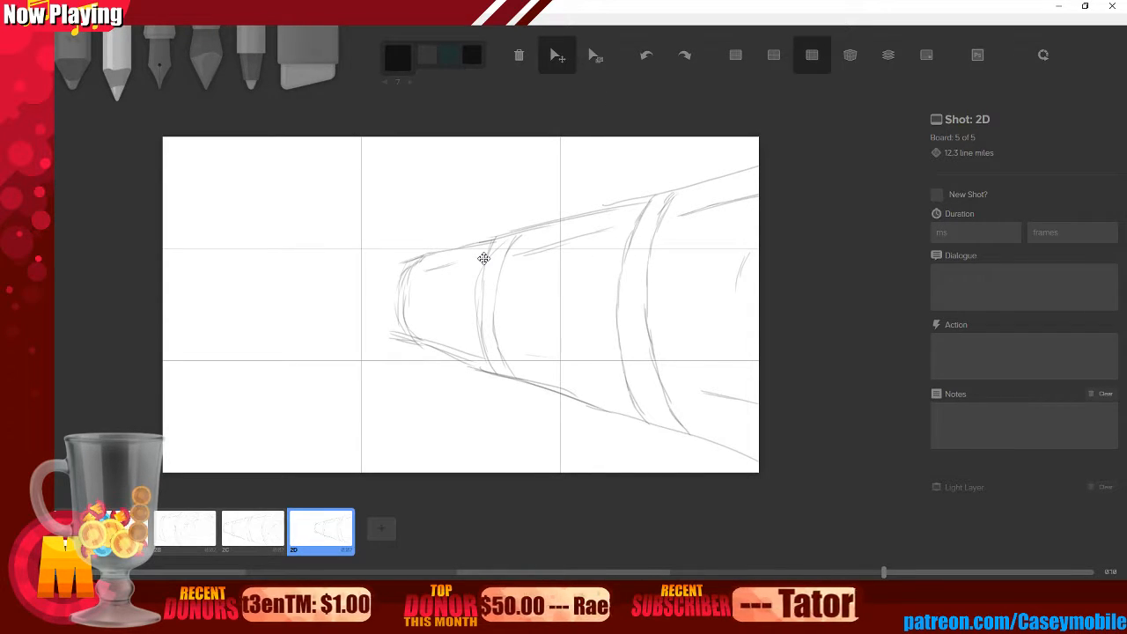
click(164, 64)
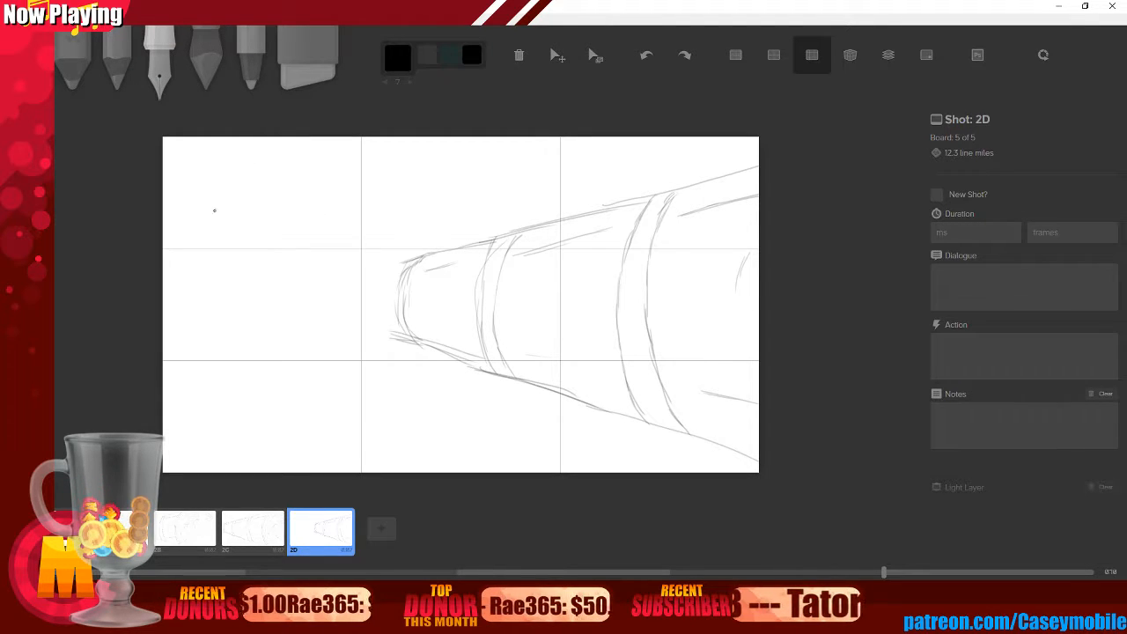
mouse_move(197, 211)
mouse_down()
mouse_move(273, 195)
mouse_move(469, 199)
mouse_up()
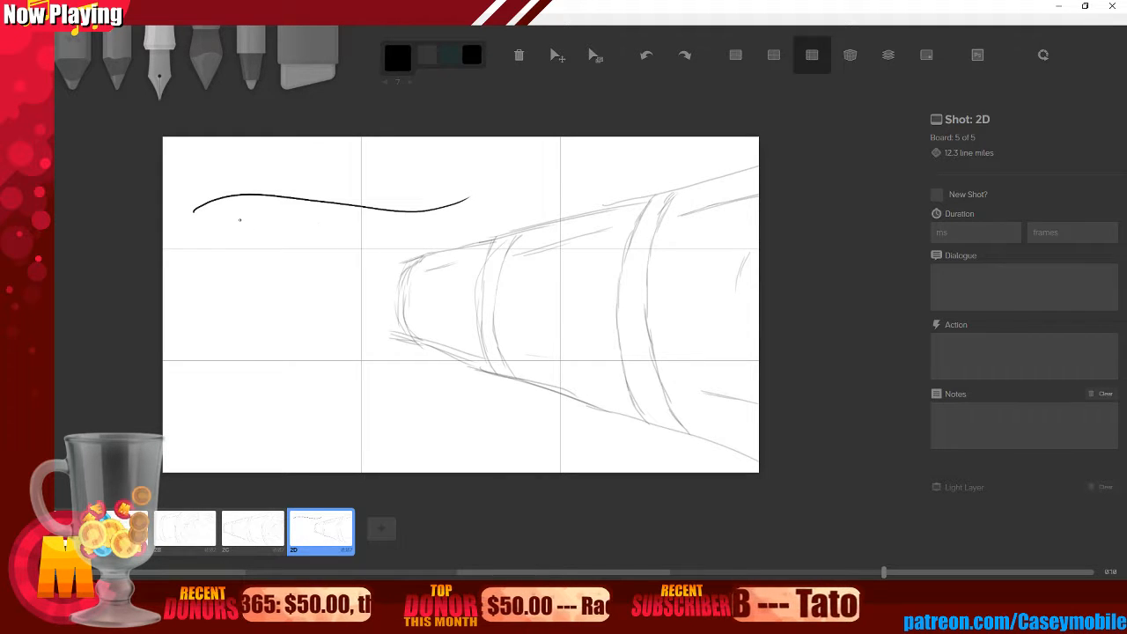
mouse_move(229, 207)
mouse_down()
mouse_move(224, 244)
mouse_move(257, 343)
mouse_up()
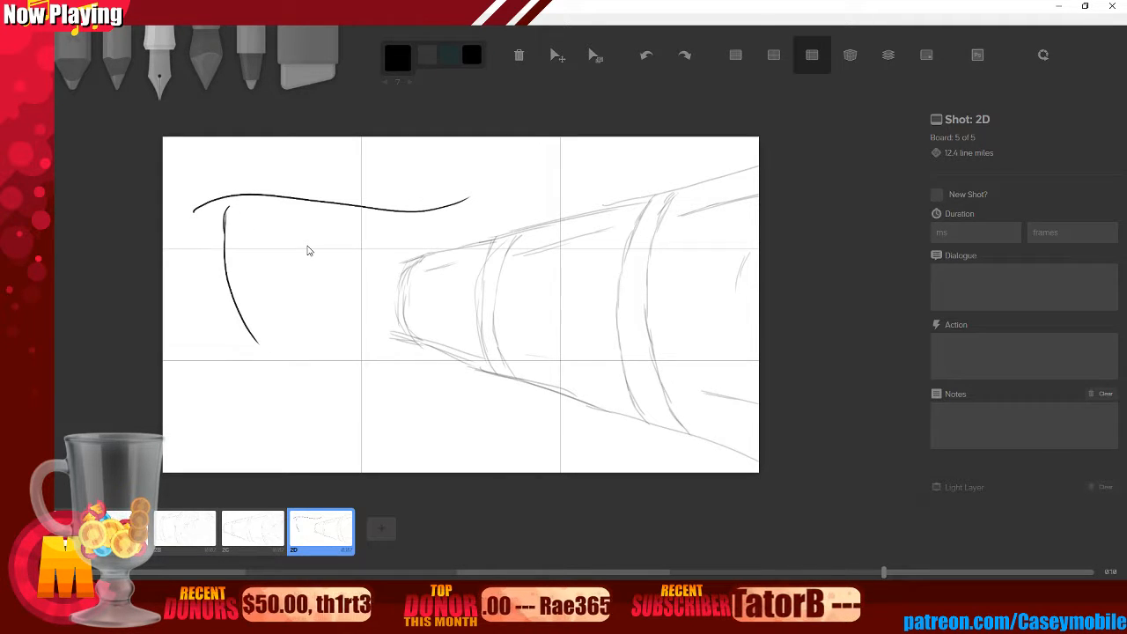
key(ctrl+z)
mouse_move(229, 207)
mouse_down()
mouse_move(232, 304)
mouse_move(192, 439)
mouse_up()
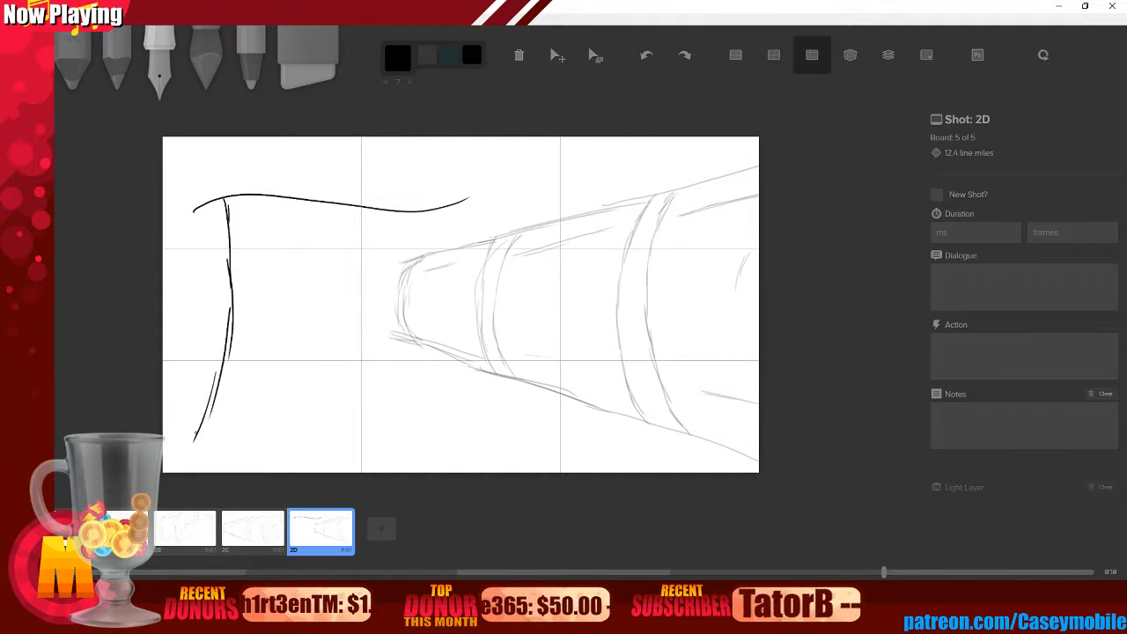
key(ctrl+z)
key(ctrl+z)
key(ctrl+z)
key(ctrl+z)
key(ctrl+z)
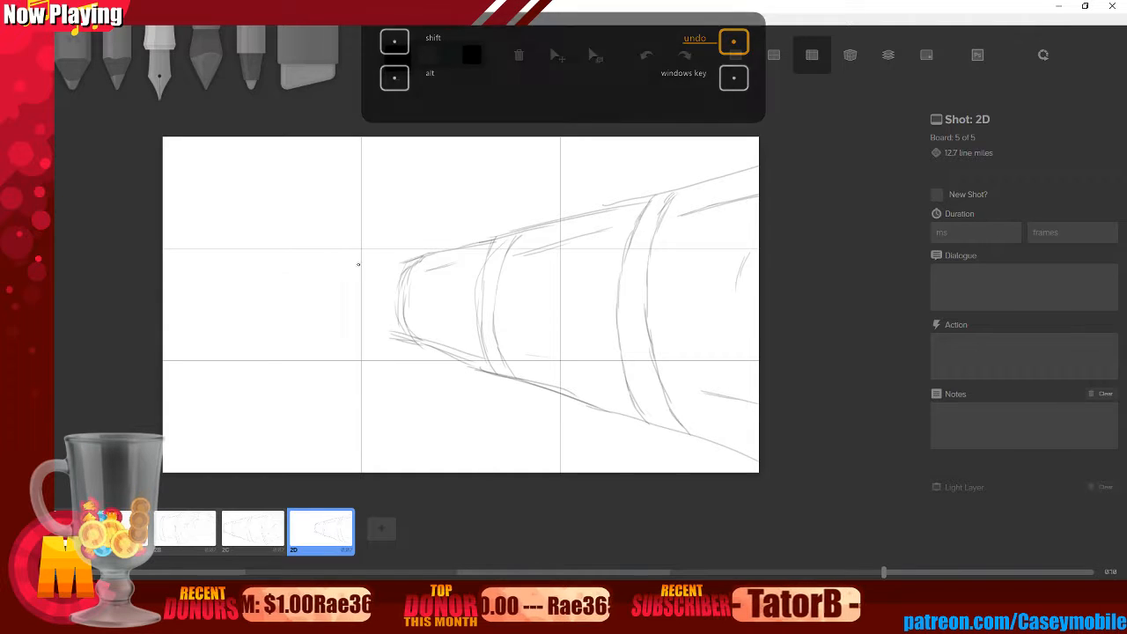
drag(329, 256, 419, 336)
drag(327, 332, 403, 305)
drag(362, 266, 347, 304)
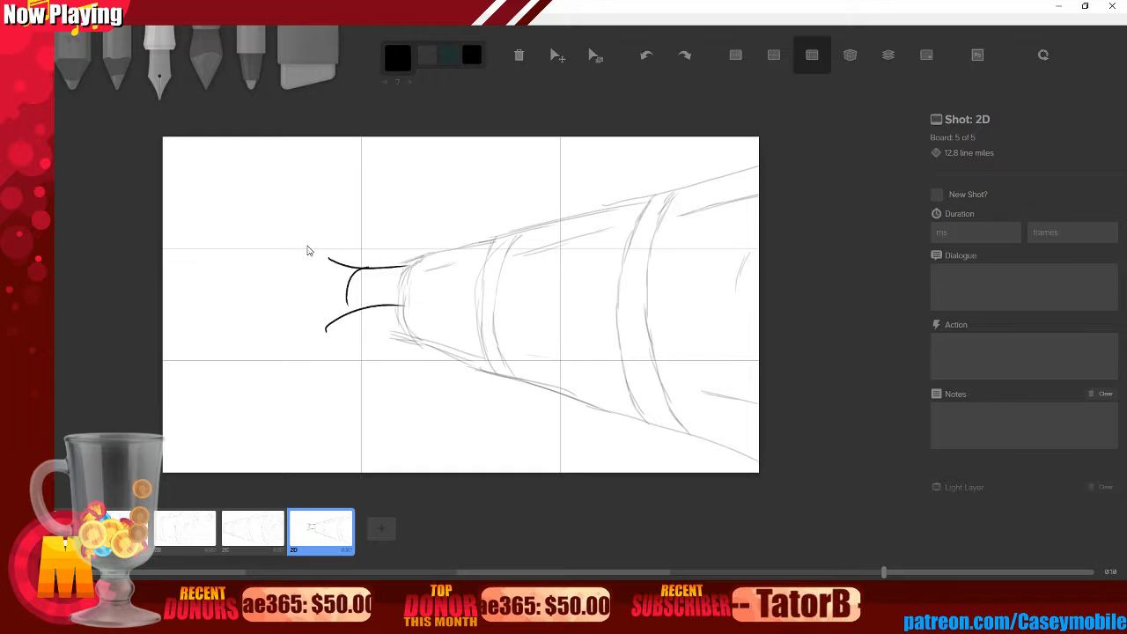
key(ctrl+z)
key(ctrl+z)
key(ctrl+z)
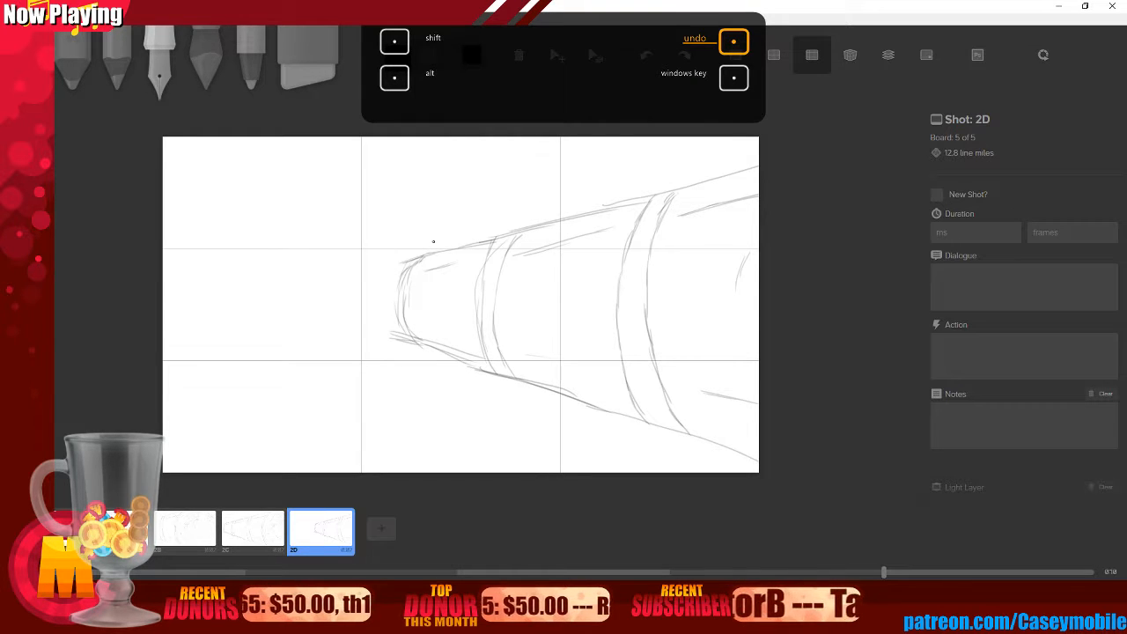
drag(473, 234, 476, 280)
mouse_move(395, 263)
mouse_down()
mouse_move(479, 277)
mouse_move(507, 236)
mouse_up()
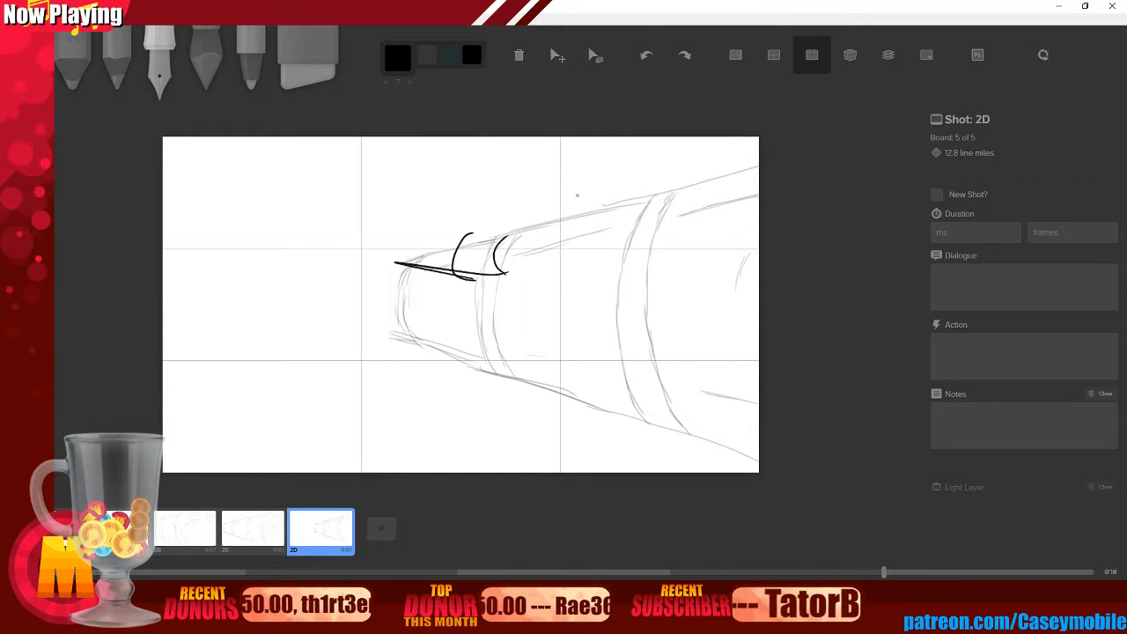
key(ctrl+z)
key(ctrl+z)
key(ctrl+z)
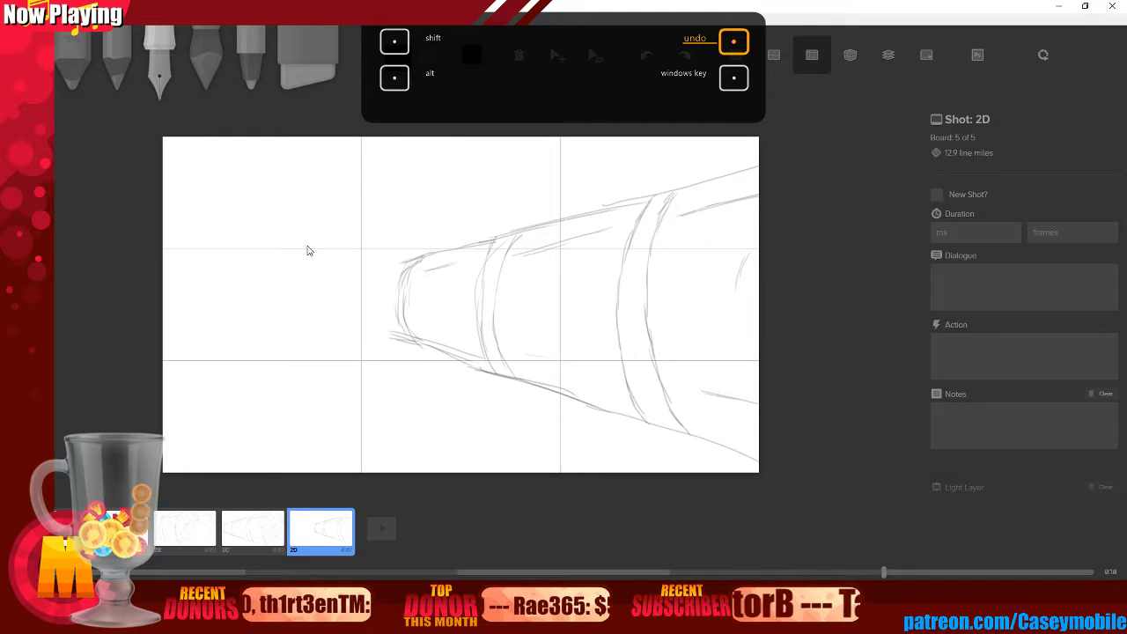
key(ctrl+z)
- On the Shot 2C board, ink three overlapping rounded fingers along the tapering shape's upper edge and a rounded thumb across its lower edge
mouse_move(259, 228)
mouse_down()
mouse_move(246, 263)
mouse_move(291, 258)
mouse_move(292, 231)
mouse_move(249, 230)
mouse_move(307, 244)
mouse_move(293, 209)
mouse_move(323, 206)
mouse_move(289, 236)
mouse_up()
mouse_move(317, 196)
mouse_down()
mouse_move(289, 255)
mouse_move(296, 266)
mouse_move(352, 254)
mouse_move(346, 187)
mouse_move(351, 240)
mouse_move(382, 248)
mouse_move(426, 235)
mouse_move(411, 164)
mouse_move(454, 163)
mouse_move(475, 189)
mouse_up()
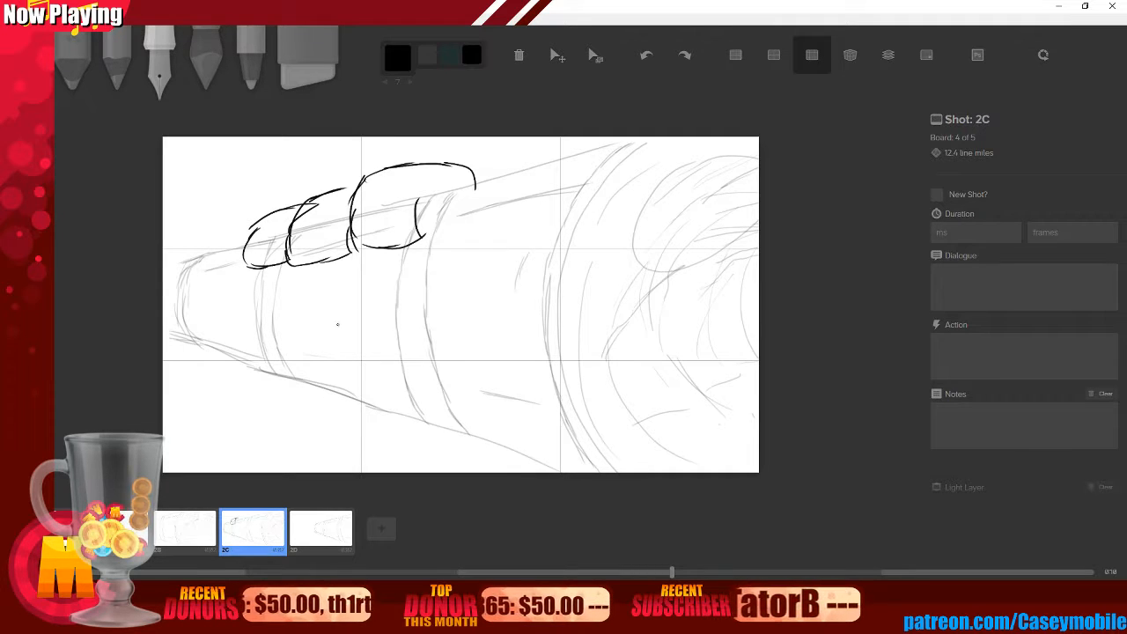
mouse_move(241, 366)
mouse_down()
mouse_move(231, 319)
mouse_move(289, 307)
mouse_move(303, 315)
mouse_up()
drag(293, 319, 302, 384)
mouse_move(235, 365)
mouse_down()
mouse_move(258, 385)
mouse_move(243, 370)
mouse_move(306, 385)
mouse_up()
- Compare Shot 2C with the neighbouring boards, clear the Shot 2D canvas and delete that board
key(Left)
key(Right)
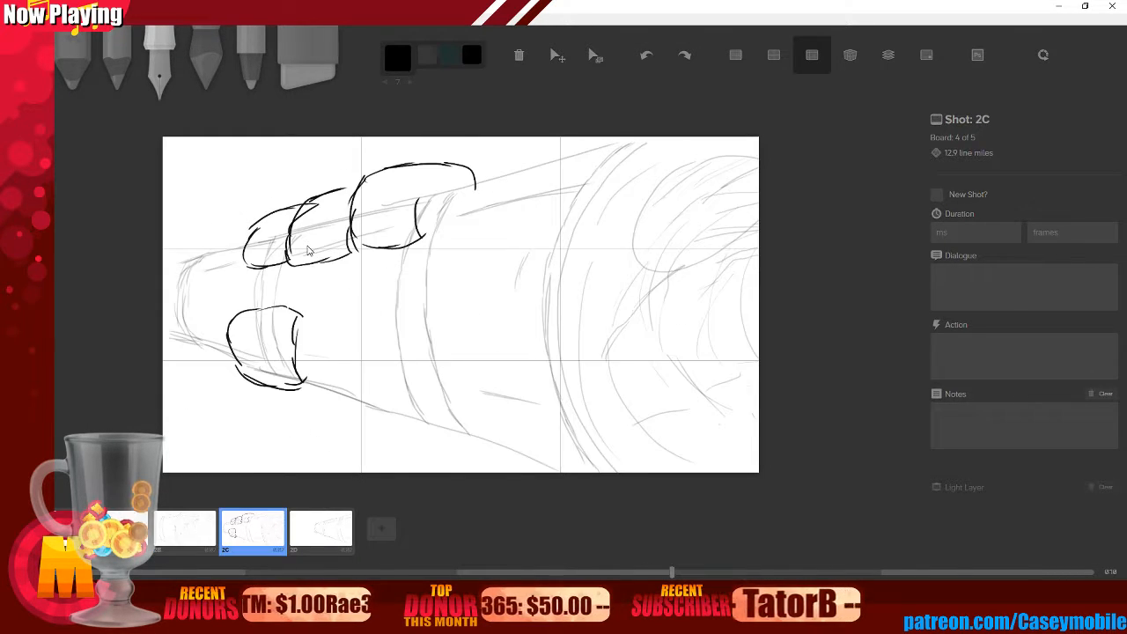
key(Right)
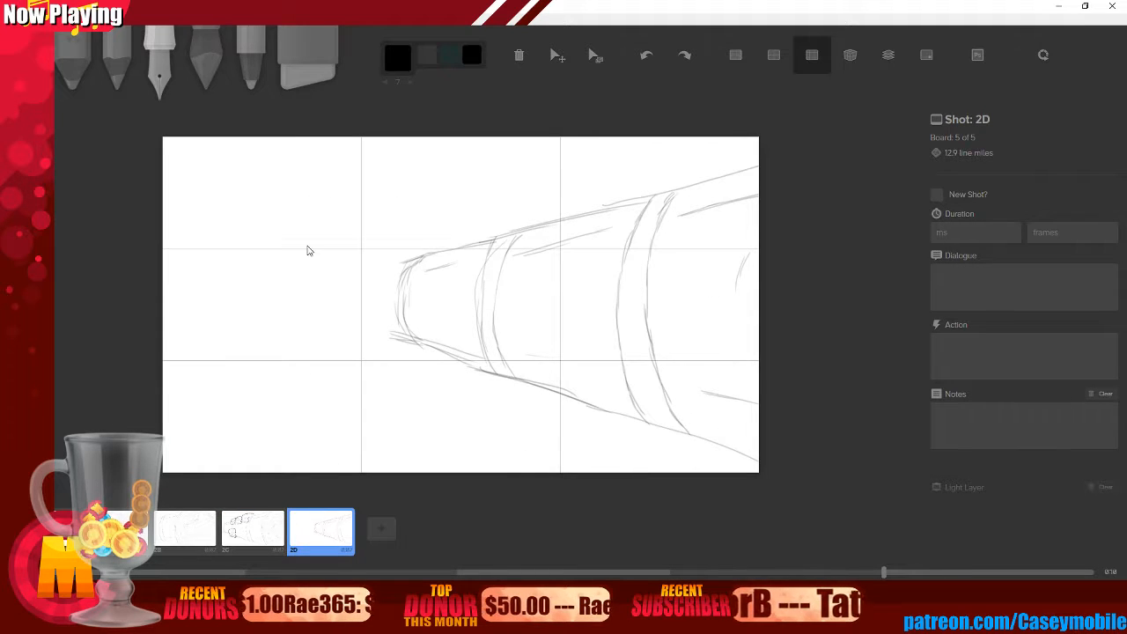
key(Left)
key(Right)
key(BackSpace)
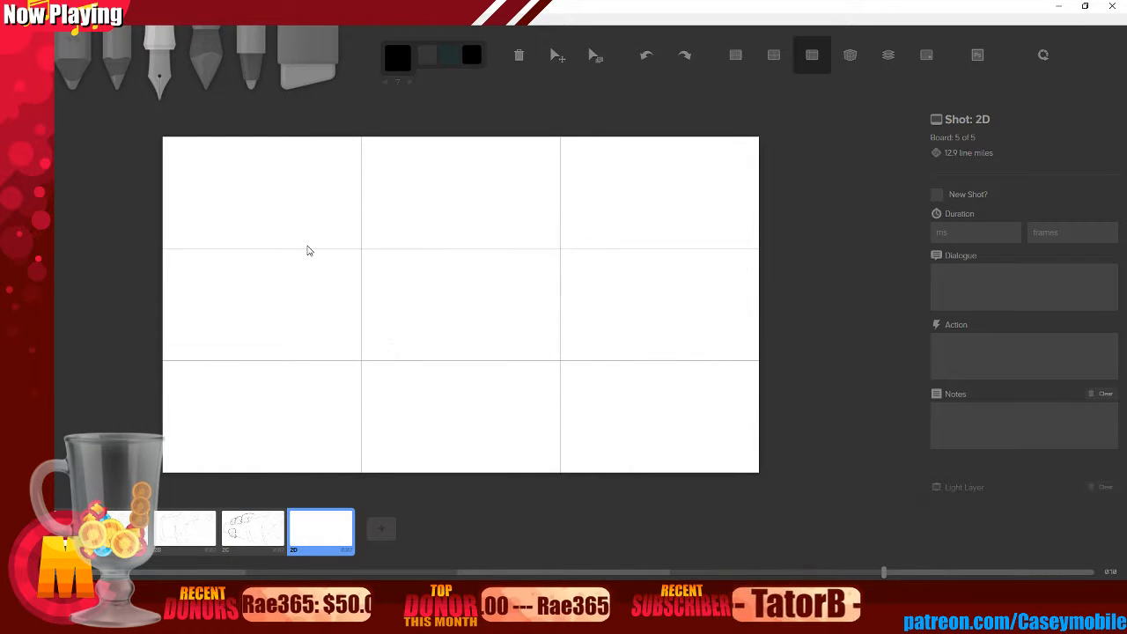
key(BackSpace)
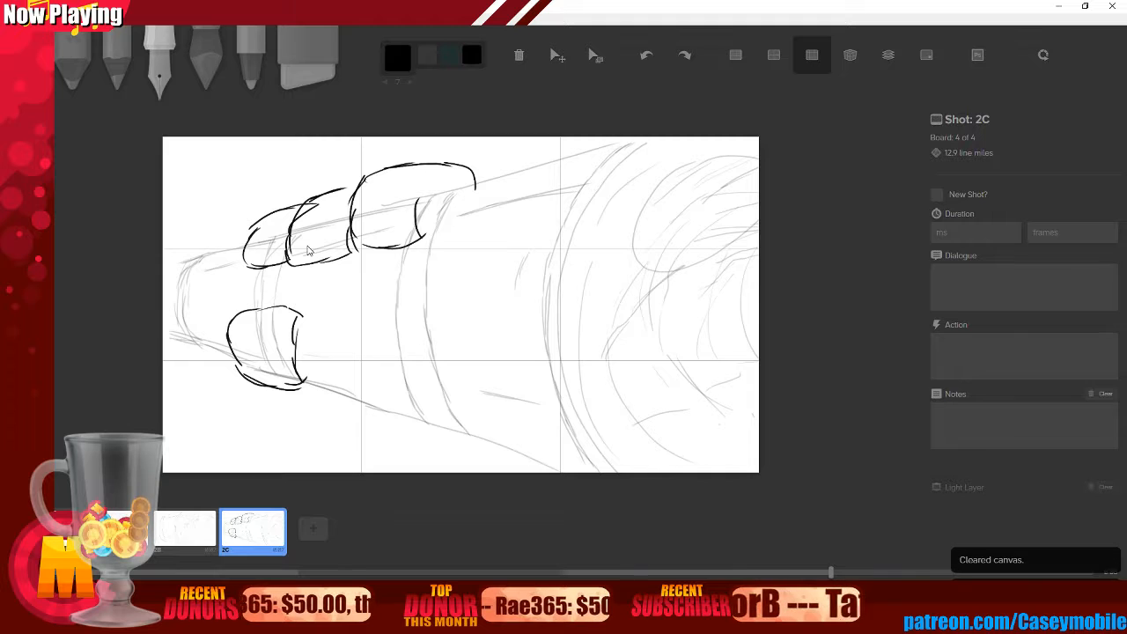
- Duplicate the inked Shot 2C board, move the copy's drawing just over a third of the frame right, and return to the pen
key(d)
click(558, 55)
drag(390, 317, 599, 327)
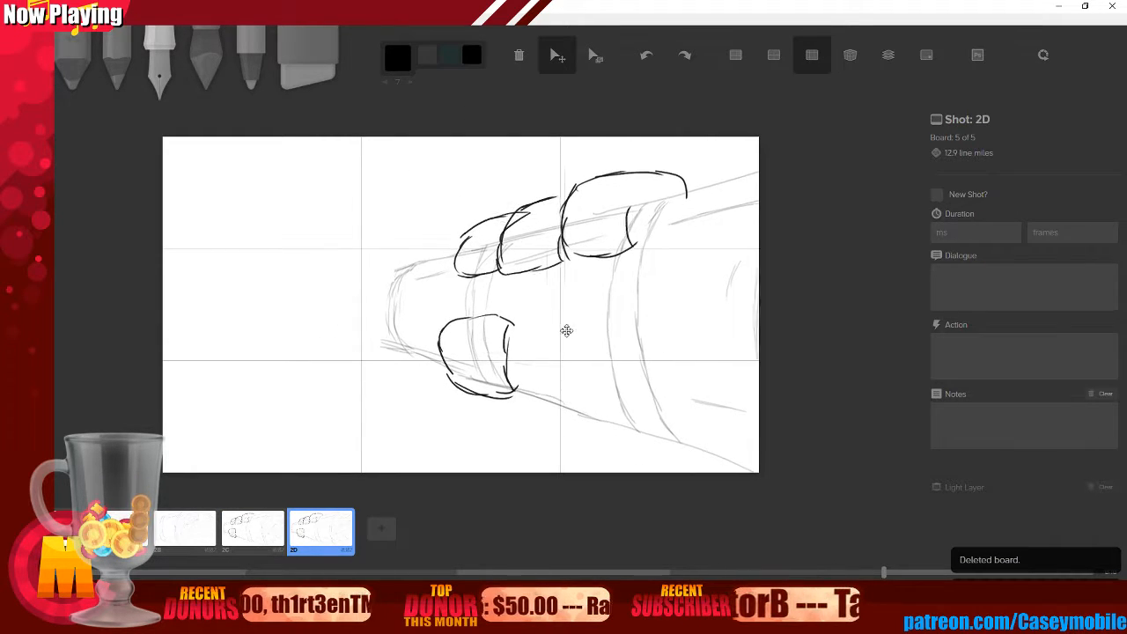
click(162, 71)
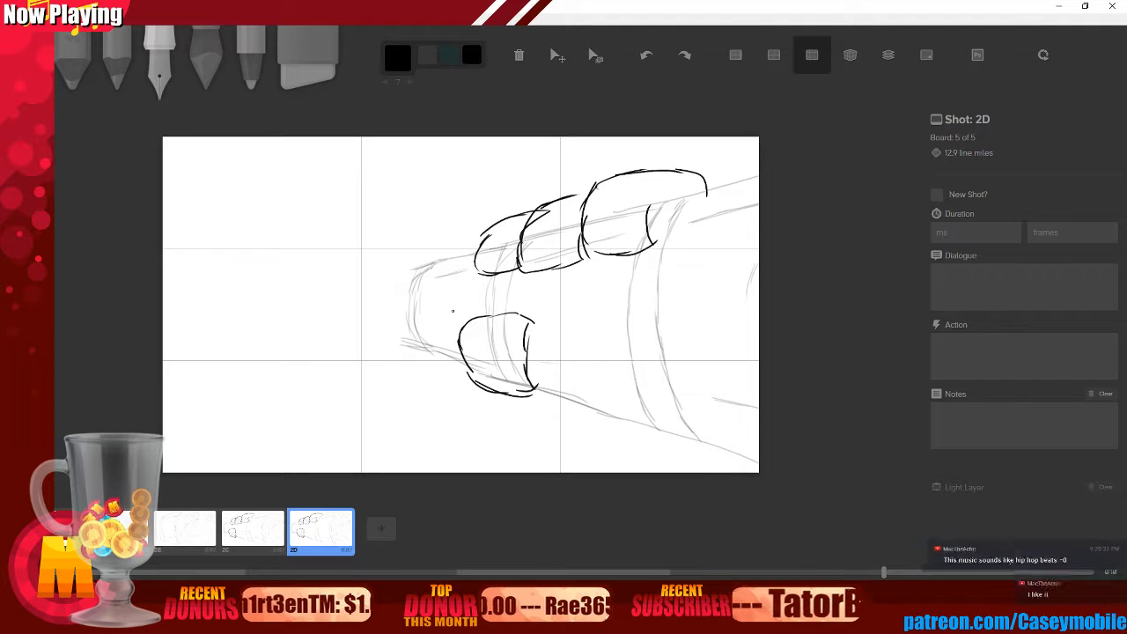
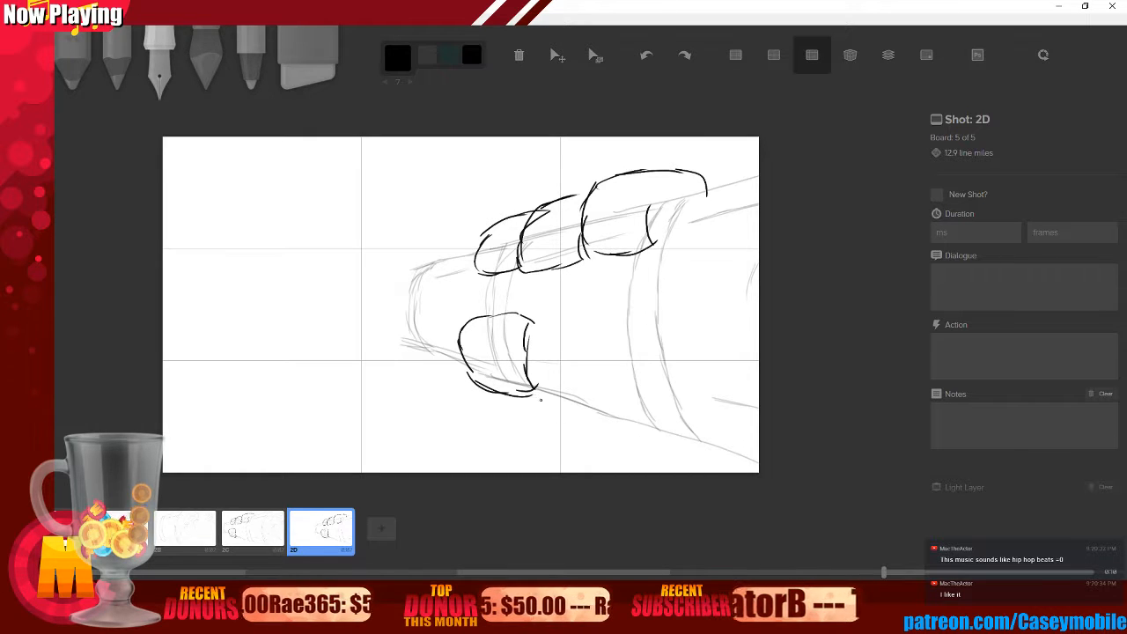
- Ink short strokes below the thumb and two slanted lines running down toward the frame's lower edge
drag(534, 394, 564, 421)
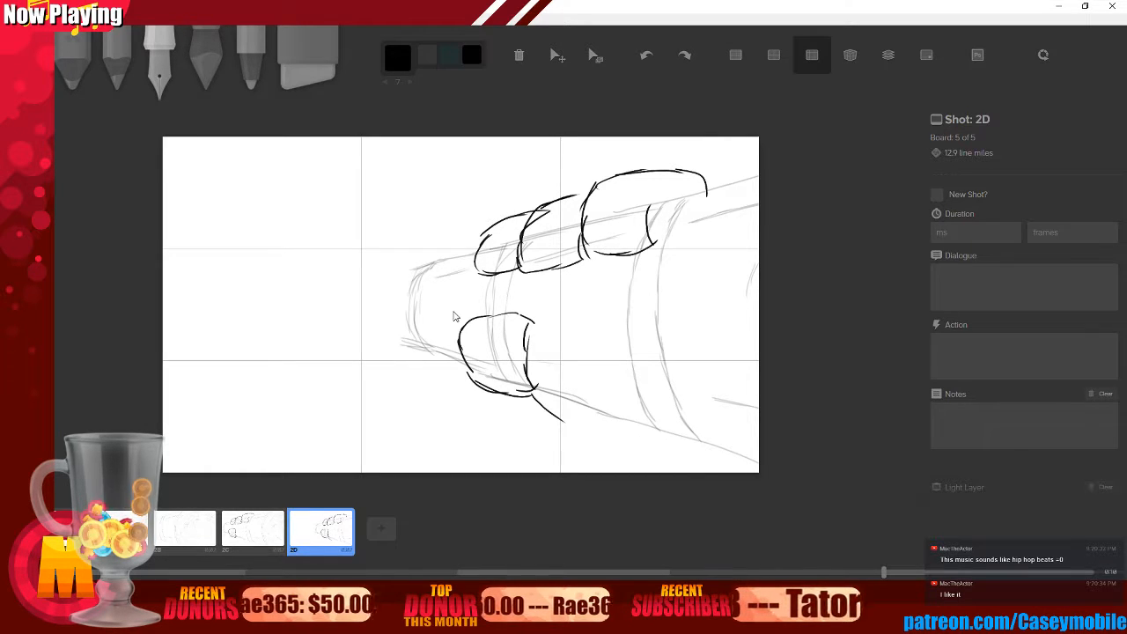
key(ctrl+z)
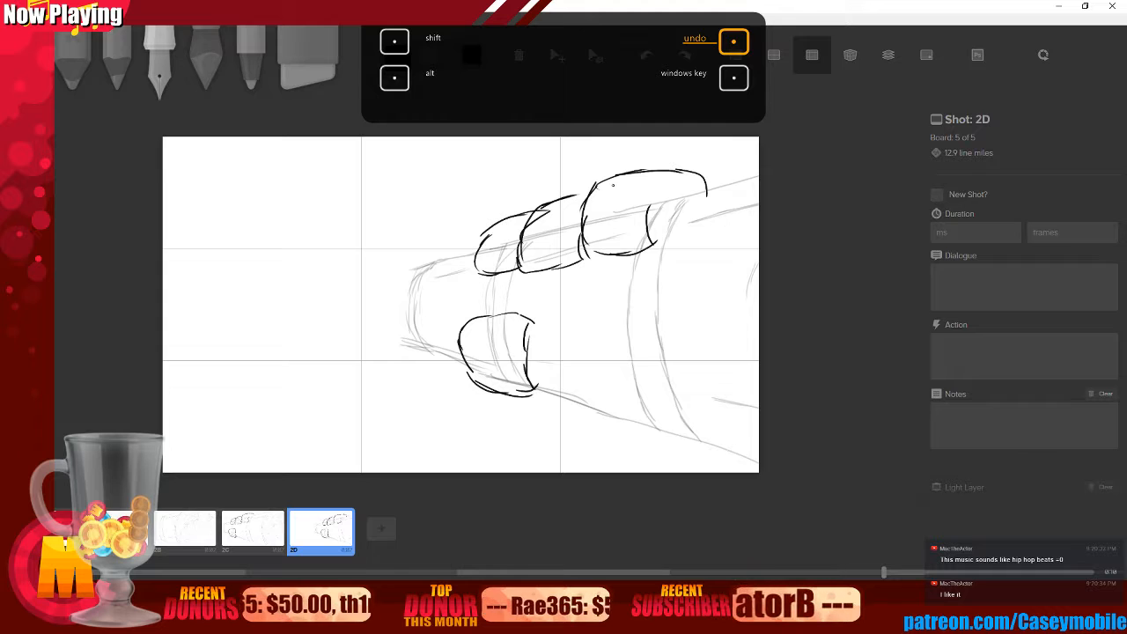
drag(517, 399, 526, 412)
drag(644, 426, 621, 472)
mouse_move(561, 411)
mouse_down()
mouse_move(534, 459)
mouse_move(563, 425)
mouse_up()
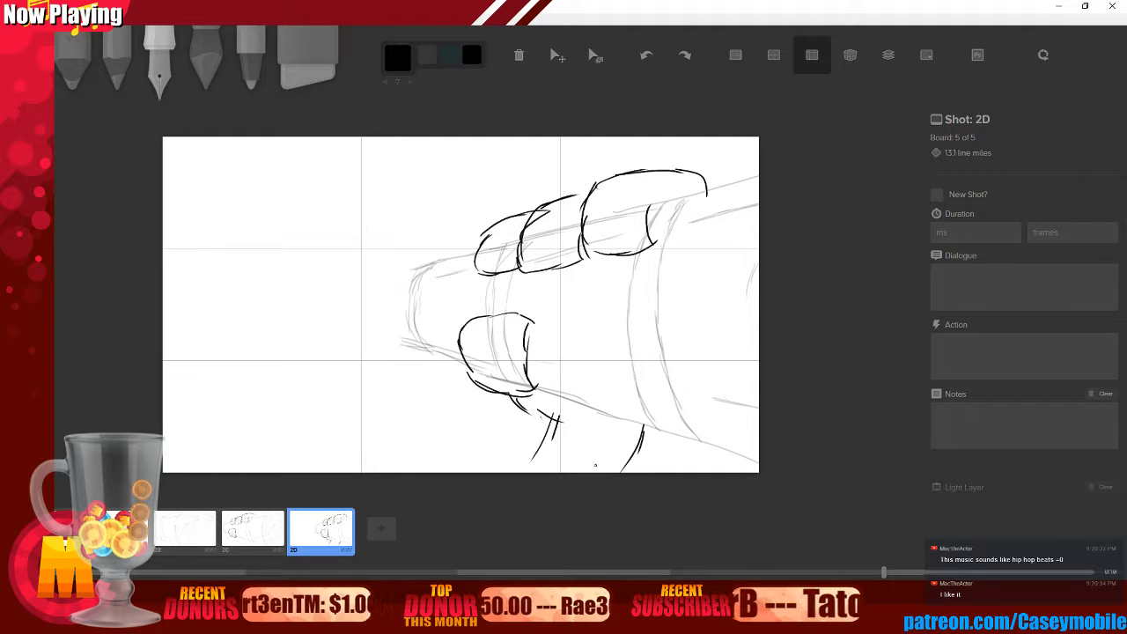
drag(343, 284, 400, 285)
drag(351, 318, 415, 305)
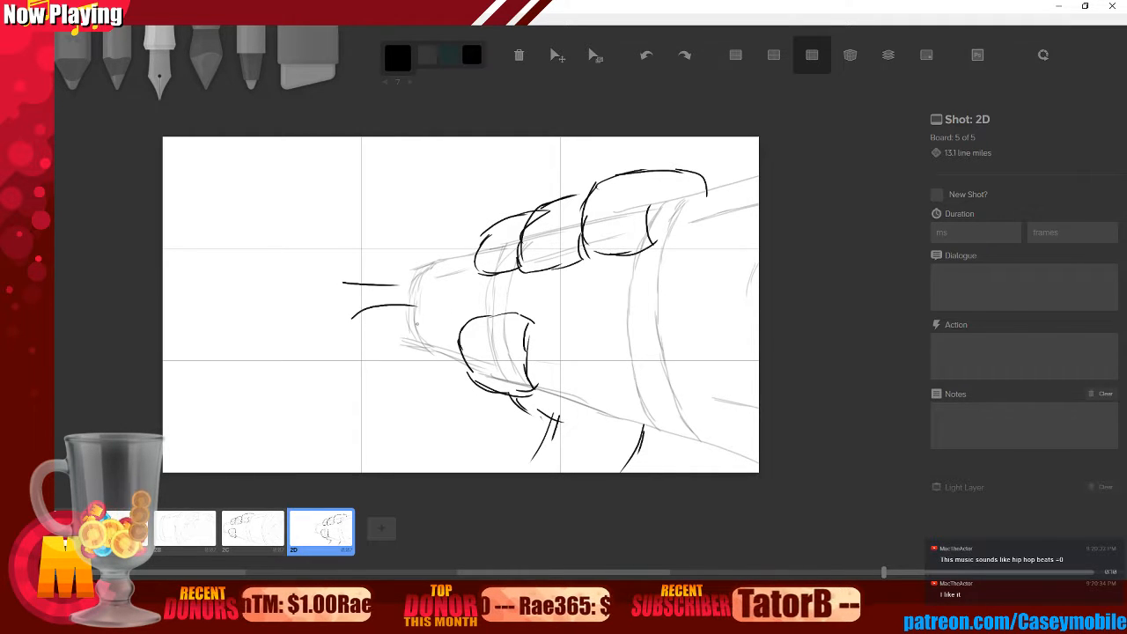
key(ctrl+z)
key(ctrl+z)
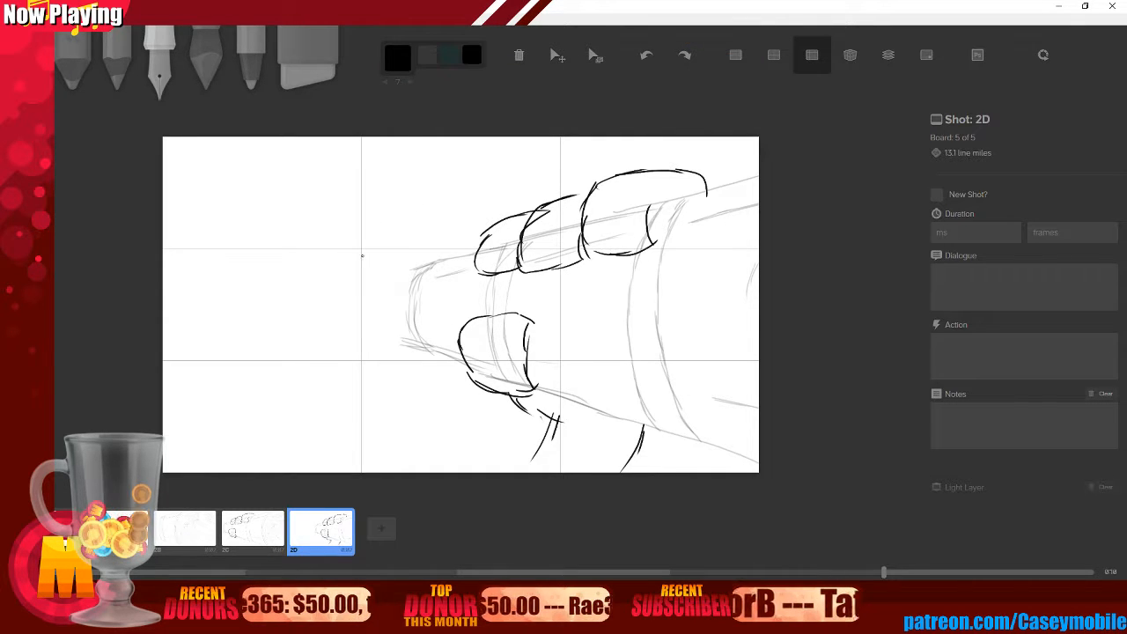
mouse_move(330, 240)
mouse_down()
mouse_move(345, 251)
mouse_move(373, 347)
mouse_move(367, 412)
mouse_up()
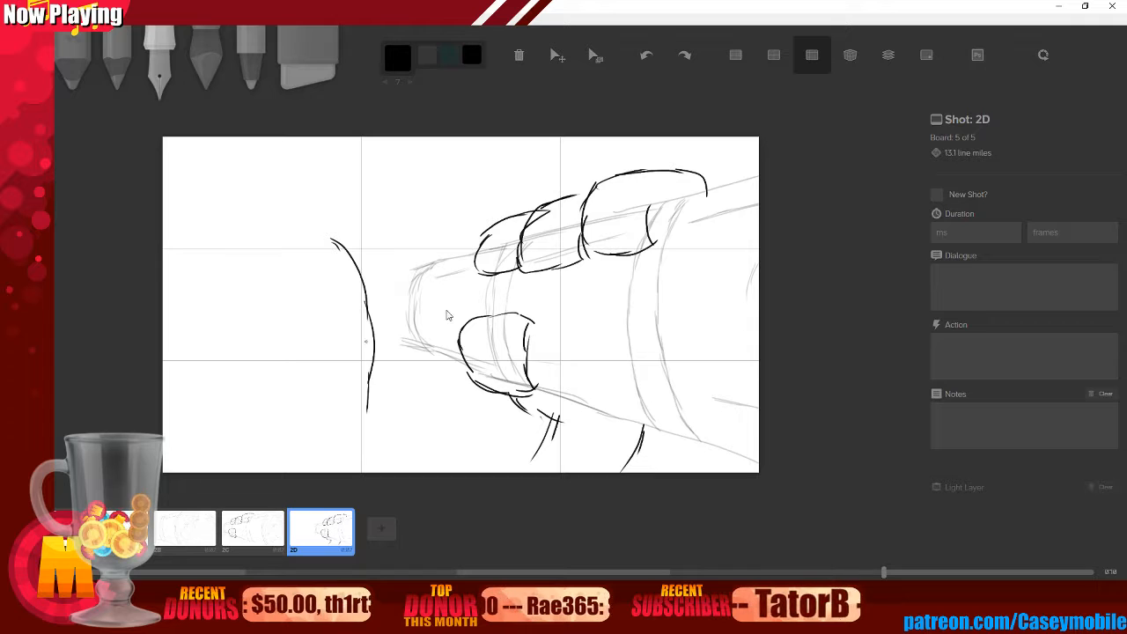
key(ctrl+z)
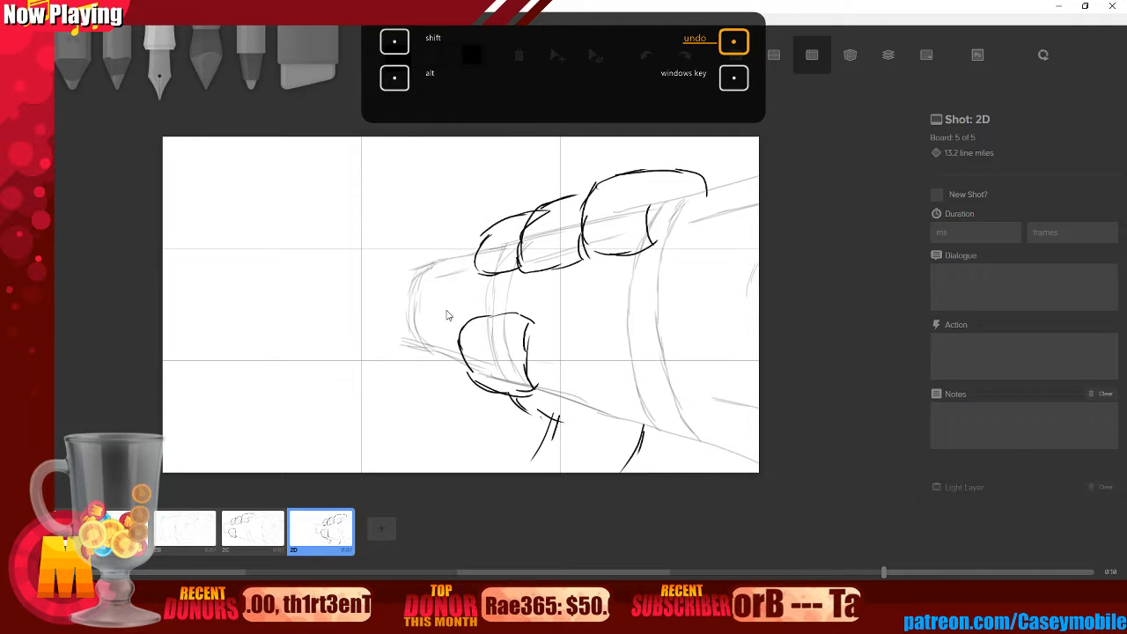
- Ink a tall curved contour just beyond the narrow end, with a short base line and two short lines joining it to the tapering shape
mouse_move(328, 234)
mouse_down()
mouse_move(376, 324)
mouse_move(377, 370)
mouse_up()
key(ctrl+z)
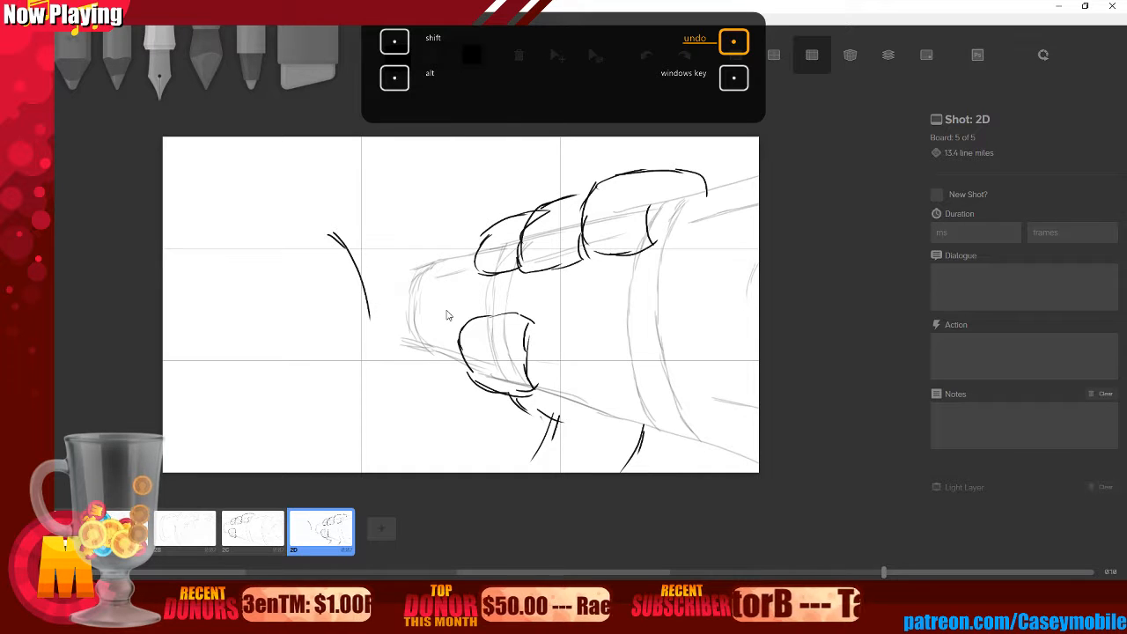
mouse_move(368, 310)
mouse_down()
mouse_move(370, 416)
mouse_move(369, 399)
mouse_move(354, 432)
mouse_move(301, 437)
mouse_up()
drag(356, 273, 414, 275)
drag(366, 311, 411, 316)
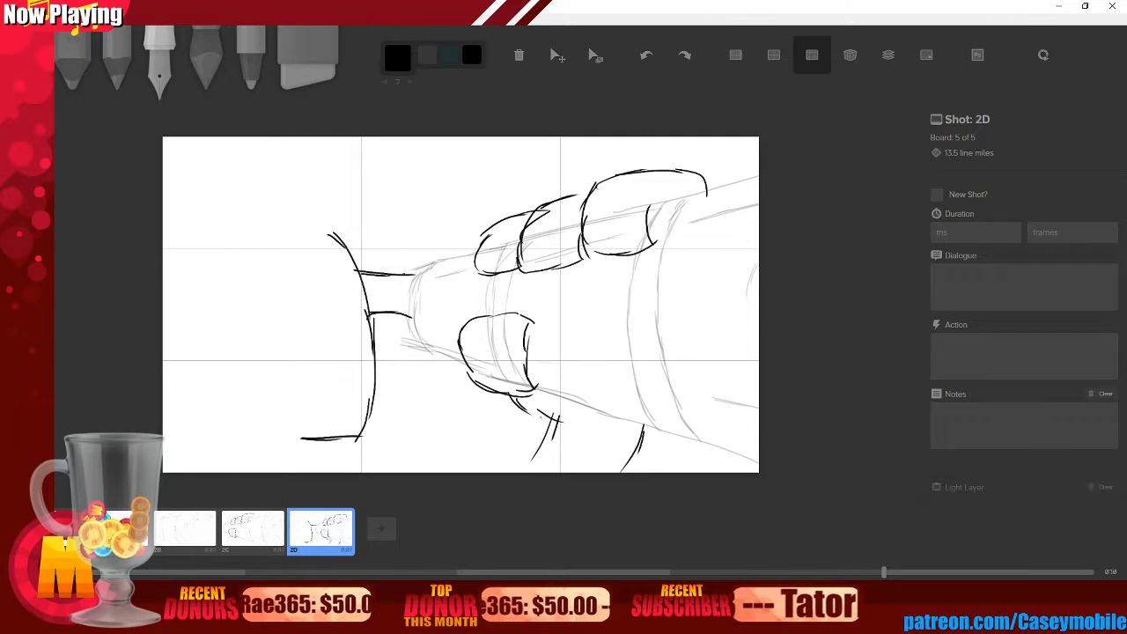
key(ctrl+z)
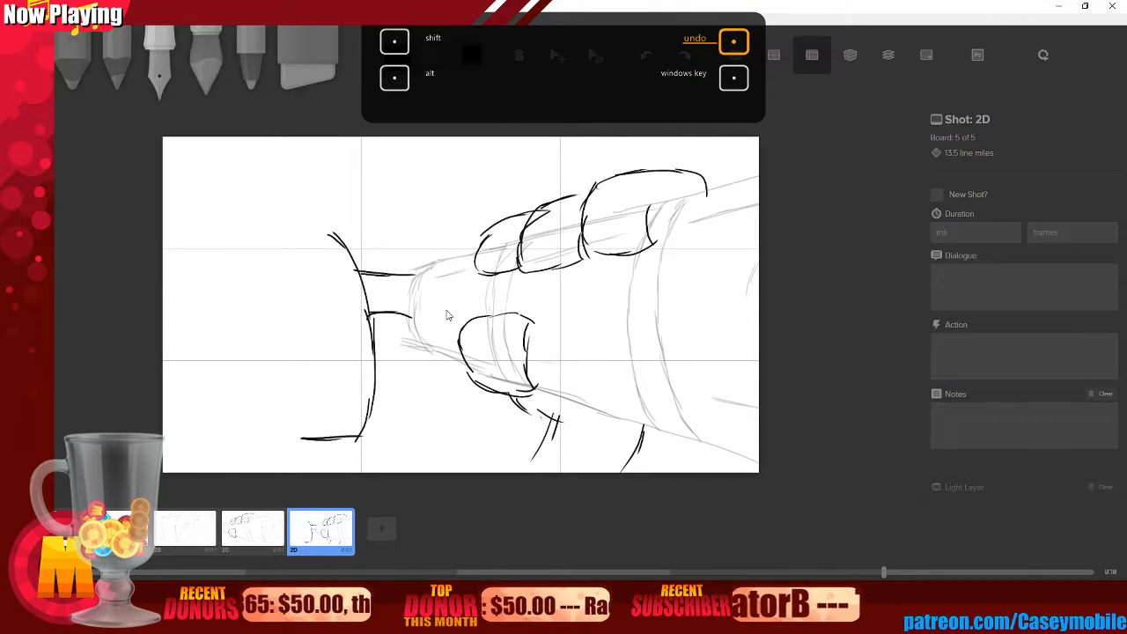
- Pencil an extension of the tapering shape's narrow end up to the curved contour, closing it with a rounded cap
click(116, 64)
drag(385, 282, 437, 264)
drag(377, 323, 423, 331)
drag(379, 280, 403, 310)
drag(379, 322, 395, 340)
drag(377, 277, 404, 310)
drag(377, 315, 414, 346)
drag(383, 295, 393, 310)
drag(388, 315, 413, 351)
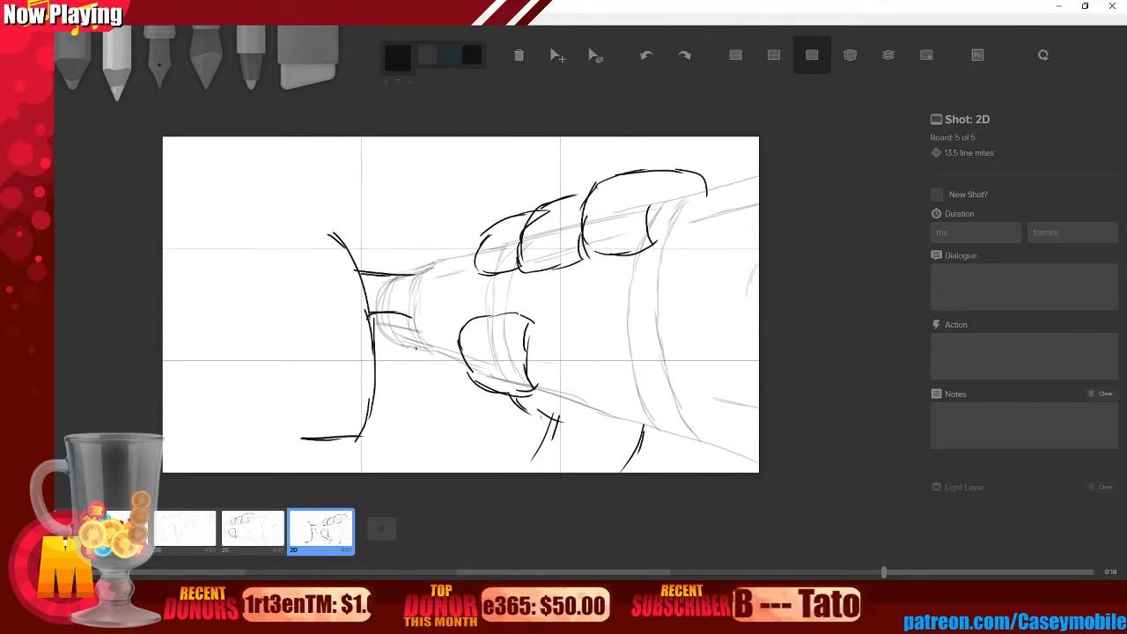
- Ink a curved wedge above the narrow end, running from the tall contour toward the fingers, and fill it with dense hatching
key(3)
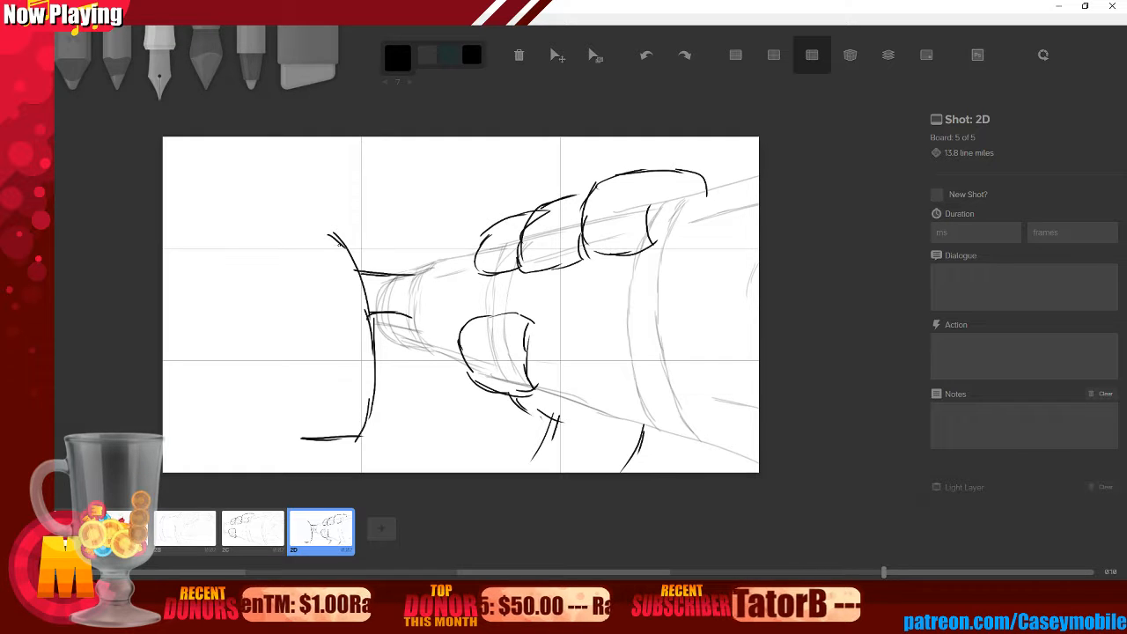
mouse_move(343, 254)
mouse_down()
mouse_move(444, 241)
mouse_move(456, 260)
mouse_up()
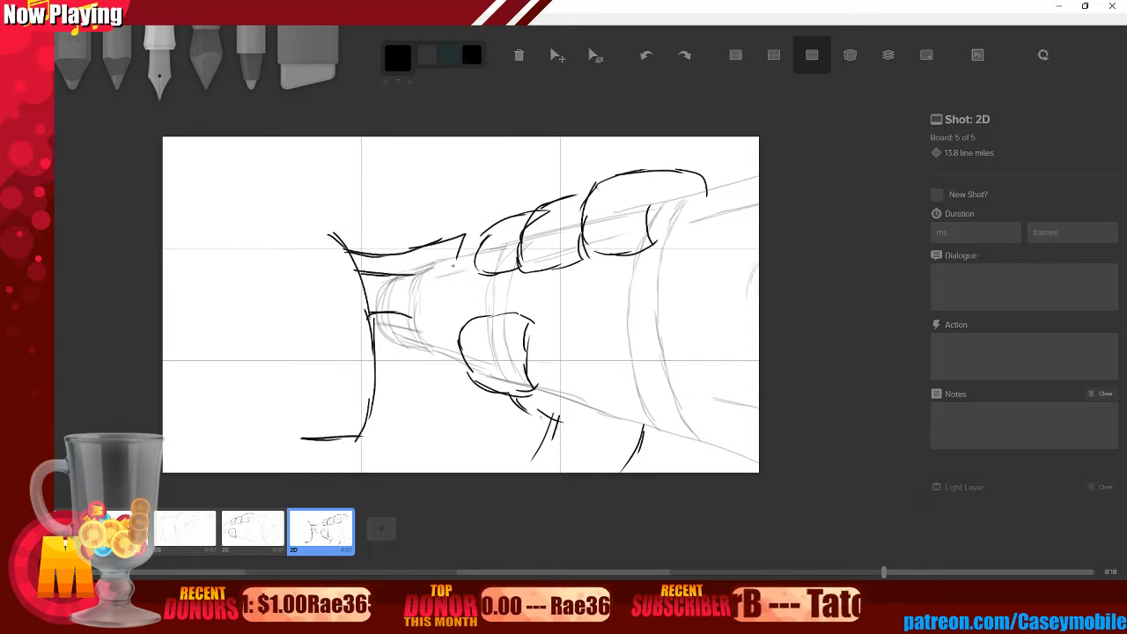
mouse_move(357, 257)
mouse_down()
mouse_move(387, 264)
mouse_move(460, 239)
mouse_up()
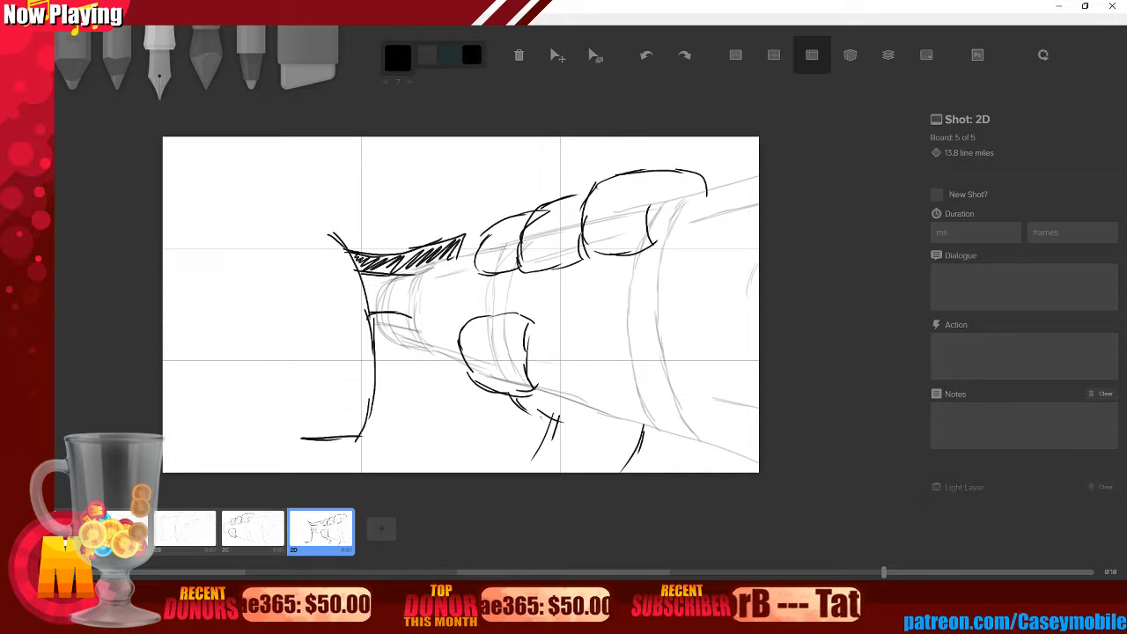
- Ink the narrow end's rounded tip and its lower edge back toward the thumb
mouse_move(392, 281)
mouse_down()
mouse_move(376, 311)
mouse_move(405, 343)
mouse_up()
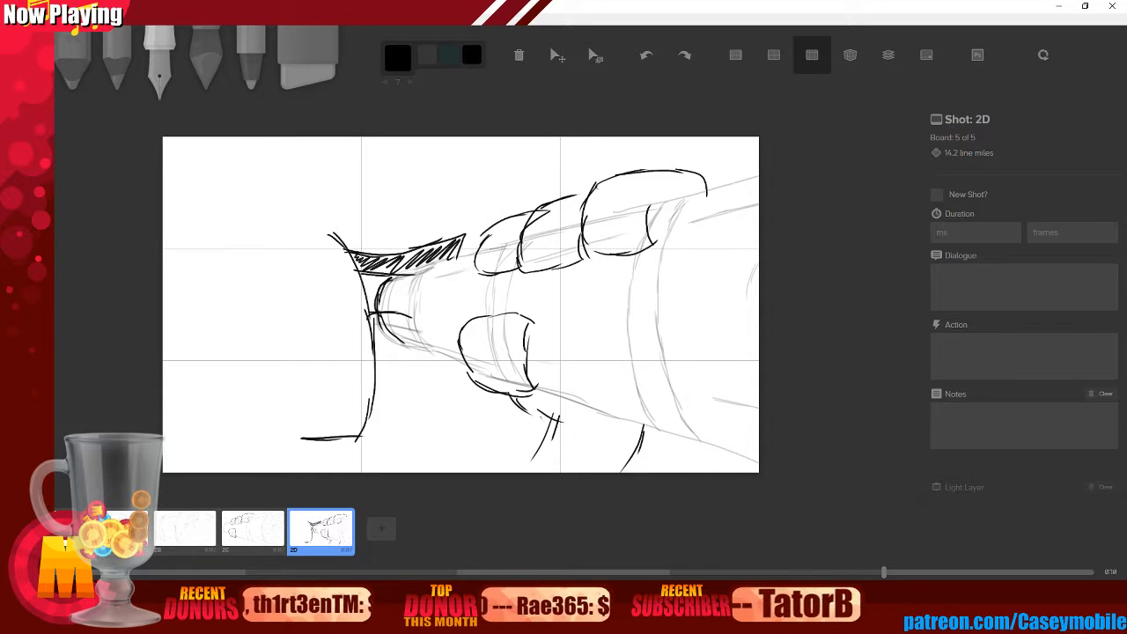
drag(380, 331, 444, 355)
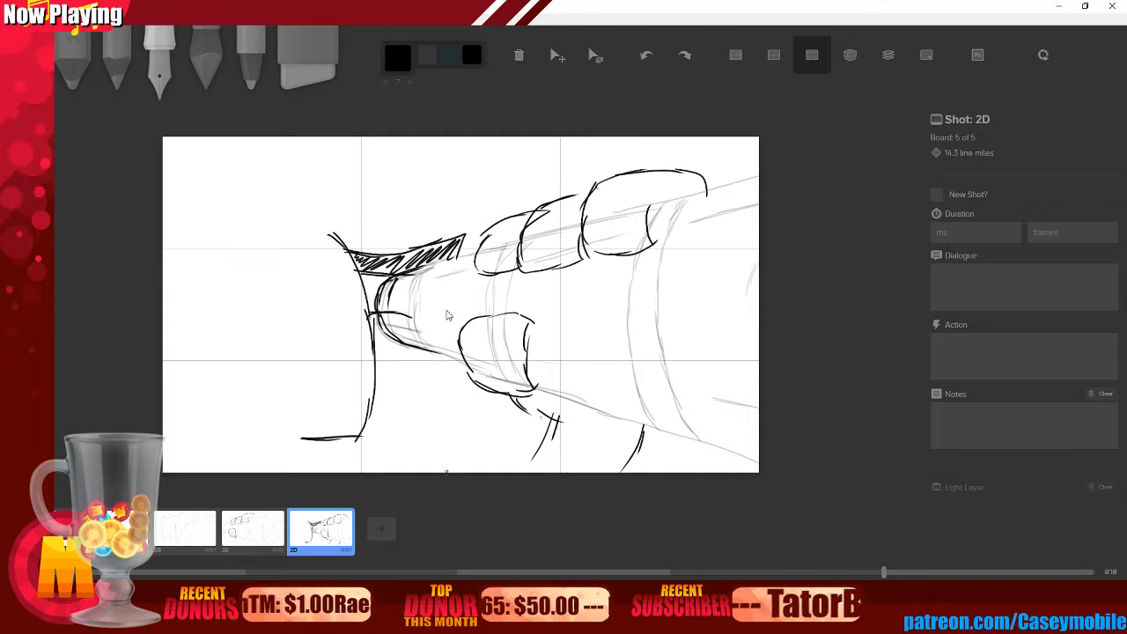
drag(444, 355, 423, 443)
key(ctrl+z)
key(ctrl+z)
- Ink two long tapered bands along the frame's lower edge, one on each side beneath the tall contour
drag(343, 456, 470, 450)
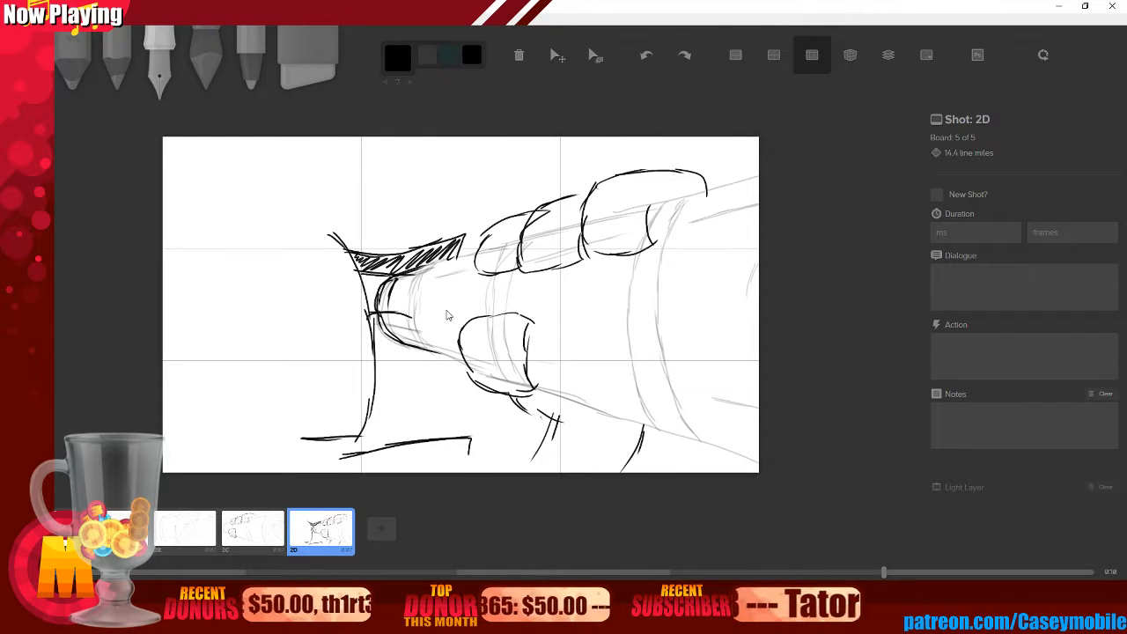
key(ctrl+z)
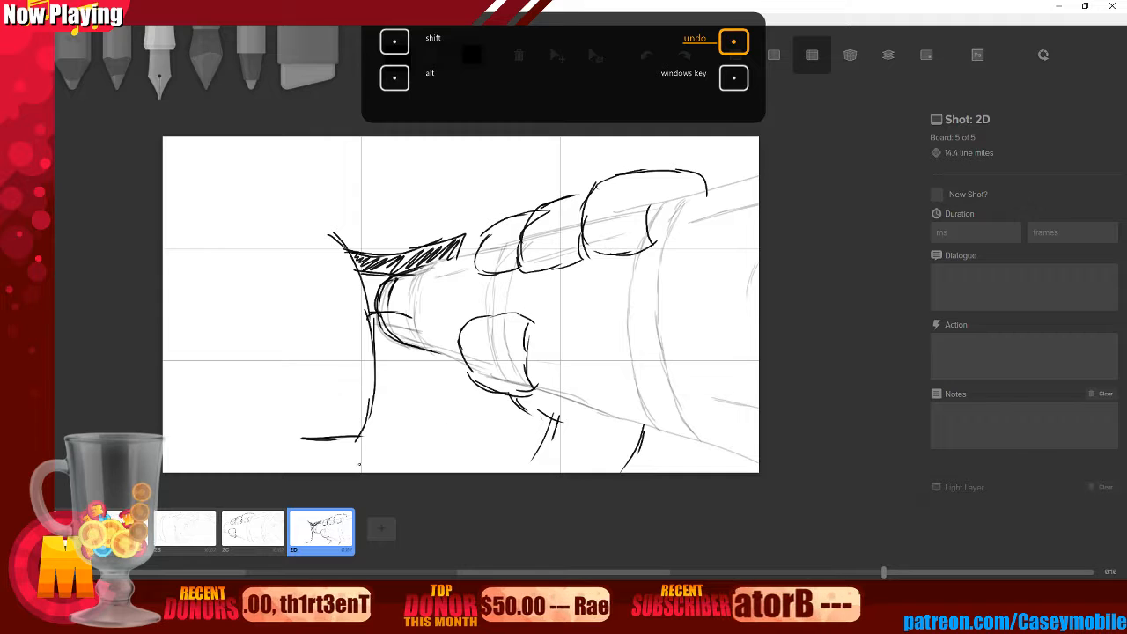
mouse_move(334, 456)
mouse_down()
mouse_move(499, 425)
mouse_move(421, 463)
mouse_move(379, 465)
mouse_up()
drag(193, 445, 289, 455)
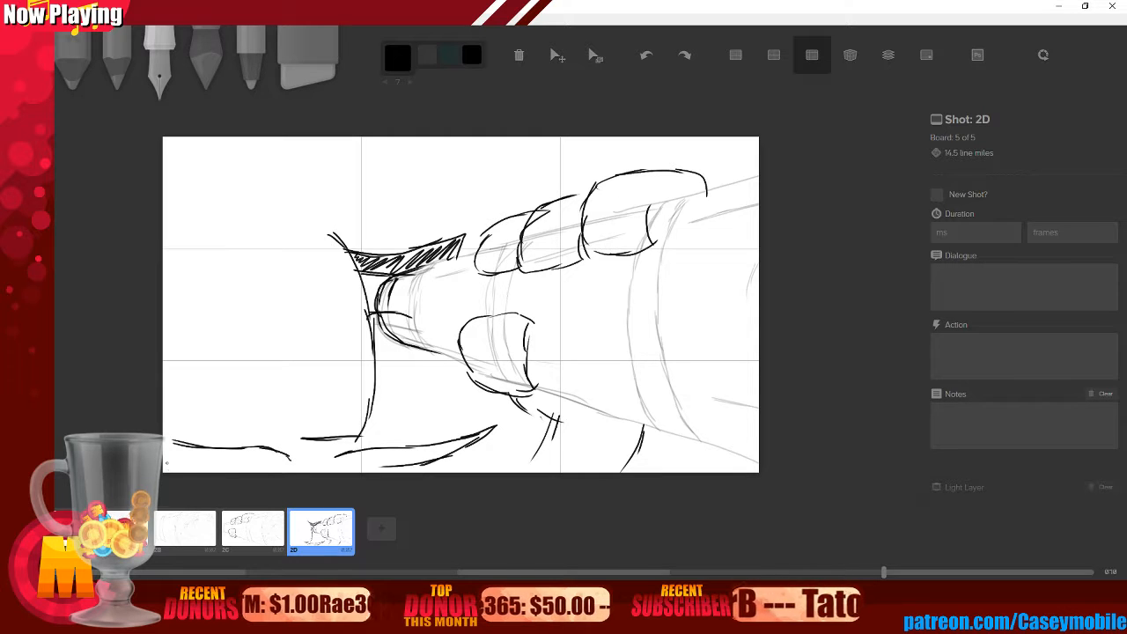
drag(190, 465, 278, 465)
mouse_move(281, 457)
mouse_down()
mouse_move(304, 471)
mouse_move(398, 460)
mouse_up()
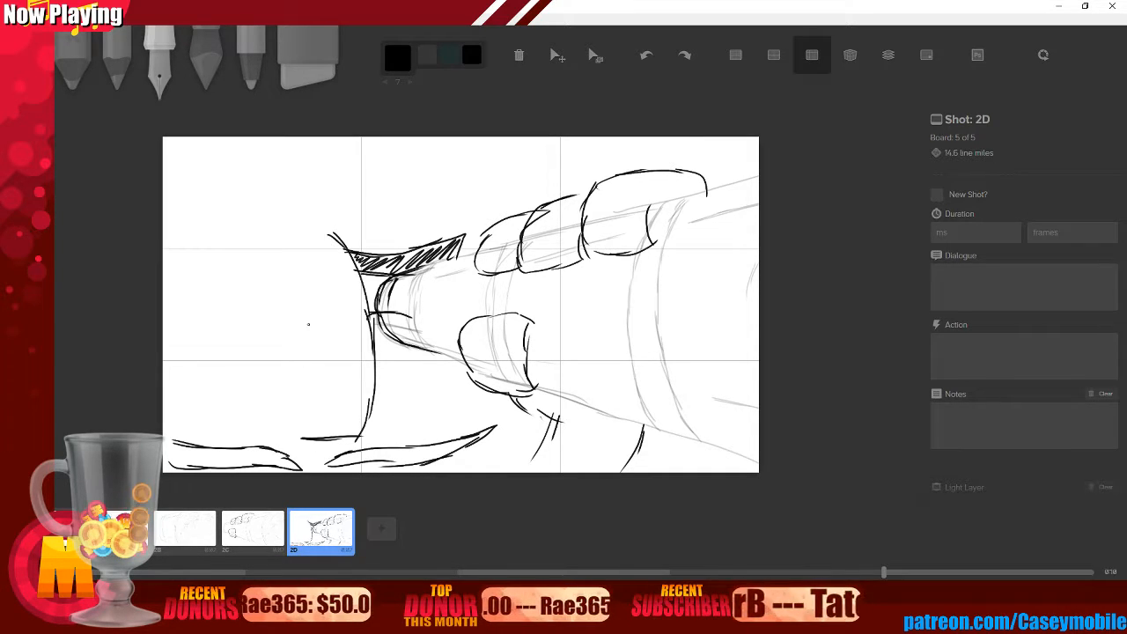
- Ink a vertical line left of the tall contour, with a slanted bar above it and a shallow arc under the bar
drag(296, 301, 298, 403)
drag(297, 363, 296, 435)
mouse_move(172, 252)
mouse_down()
mouse_move(298, 270)
mouse_move(236, 261)
mouse_up()
mouse_move(264, 266)
mouse_down()
mouse_move(301, 271)
mouse_move(296, 245)
mouse_up()
mouse_move(177, 223)
mouse_down()
mouse_move(313, 240)
mouse_move(307, 257)
mouse_up()
mouse_move(199, 222)
mouse_down()
mouse_move(313, 243)
mouse_move(299, 269)
mouse_up()
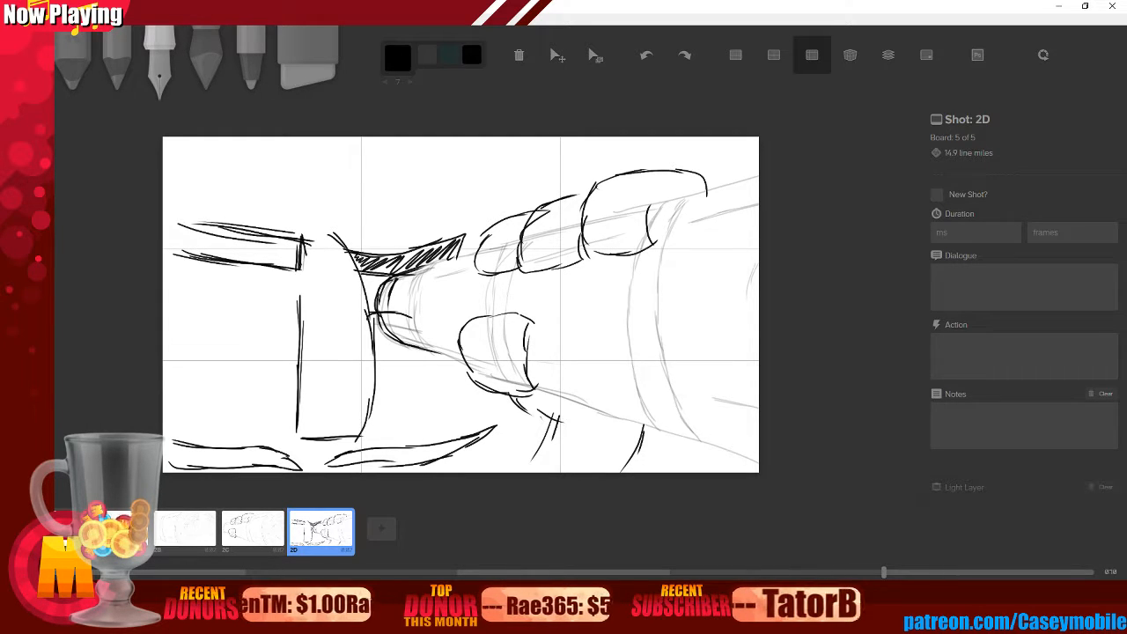
mouse_move(190, 259)
mouse_down()
mouse_move(241, 266)
mouse_move(305, 281)
mouse_up()
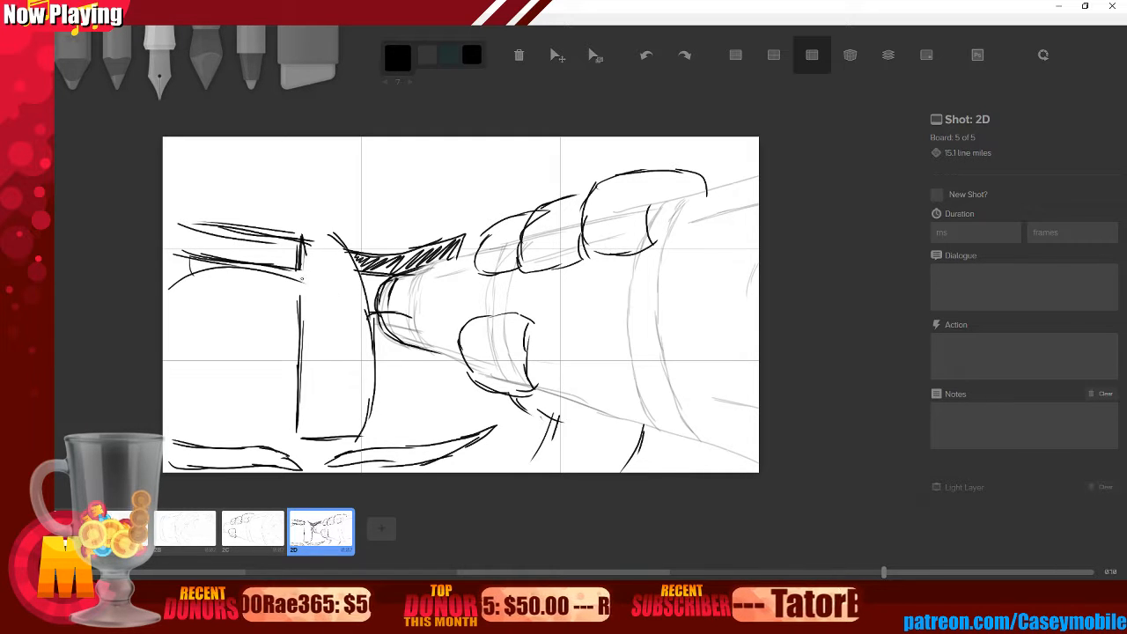
- Ink a long sweeping line from above the slanted bar, across the hatched wedge, to the fingers
drag(174, 211, 301, 234)
drag(230, 218, 447, 238)
drag(375, 242, 502, 223)
drag(412, 236, 506, 217)
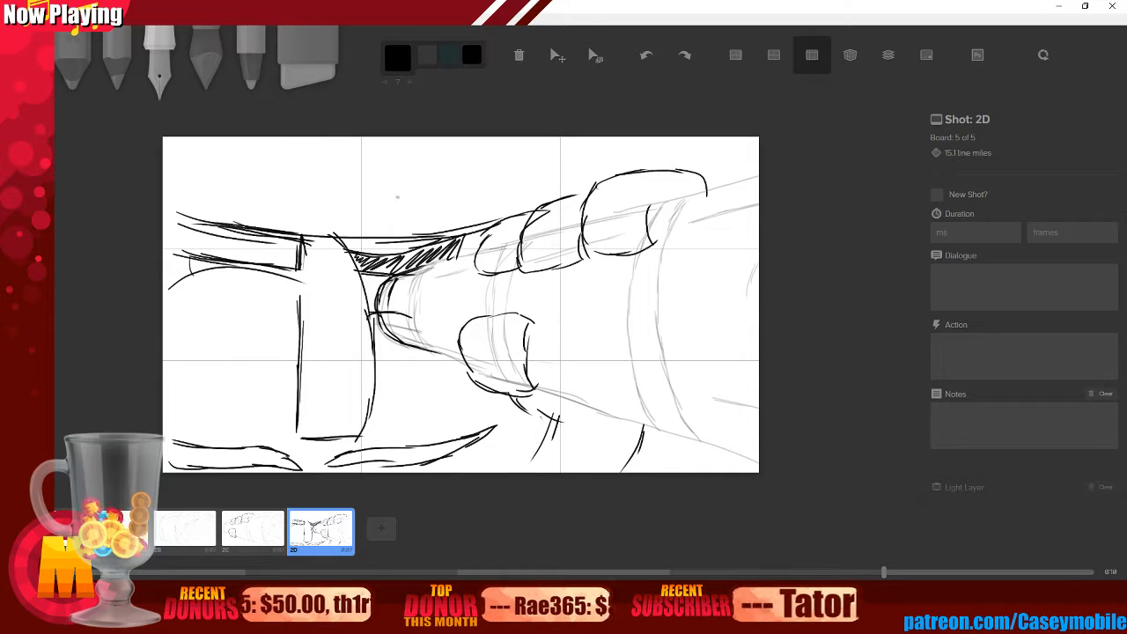
mouse_move(366, 216)
mouse_down()
mouse_move(365, 172)
mouse_move(342, 138)
mouse_up()
drag(268, 218, 358, 221)
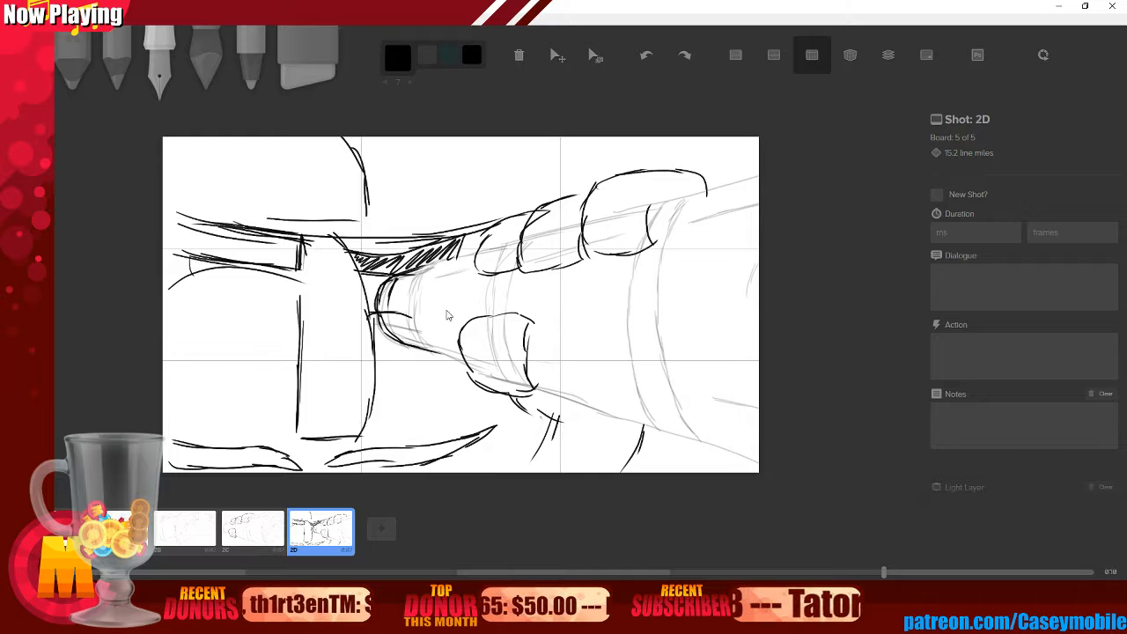
key(ctrl+z)
key(ctrl+z)
key(ctrl+z)
key(ctrl+z)
key(ctrl+z)
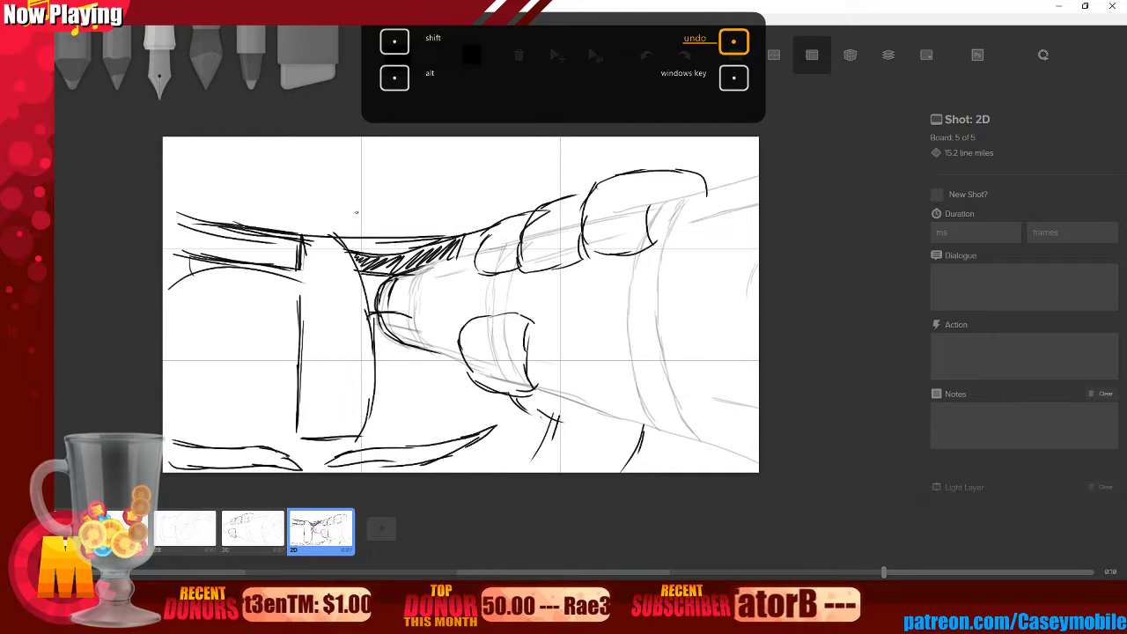
- Ink a rounded crown above the slanted bar, with a notched side and a tapering curve sweeping out toward the fingers
mouse_move(391, 215)
mouse_down()
mouse_move(384, 166)
mouse_move(403, 157)
mouse_move(349, 143)
mouse_up()
mouse_move(173, 187)
mouse_down()
mouse_move(236, 162)
mouse_move(362, 148)
mouse_up()
drag(233, 141, 163, 155)
mouse_move(384, 212)
mouse_down()
mouse_move(469, 213)
mouse_move(534, 193)
mouse_up()
drag(437, 238, 556, 193)
drag(513, 195, 567, 179)
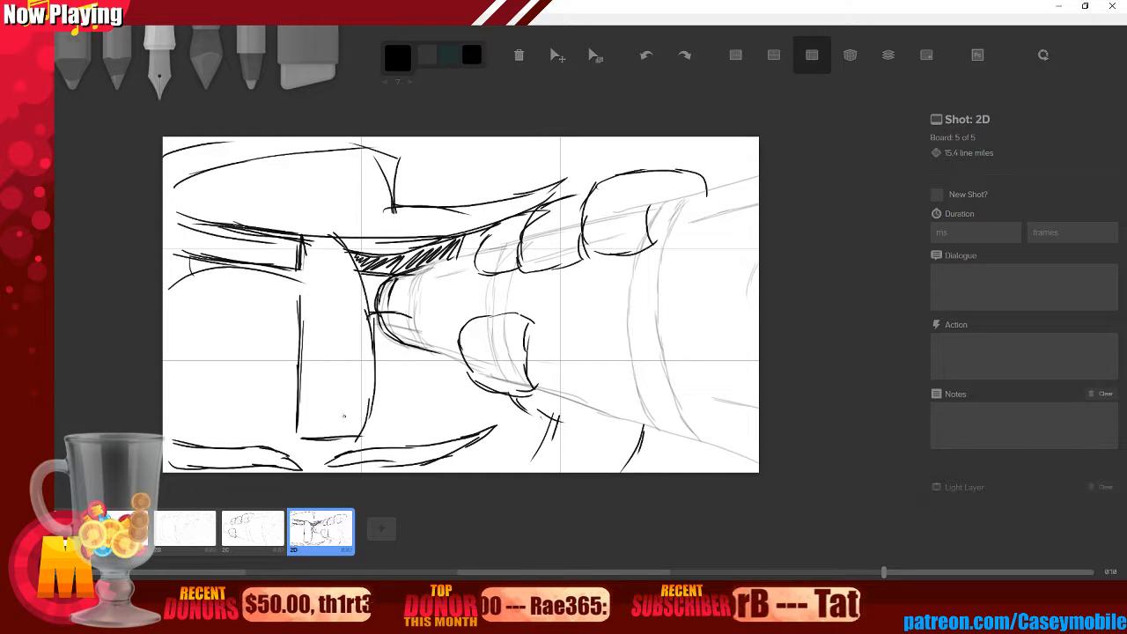
- Ink vertical lines along the frame's left edge and right of the tall contour, closing the slanted bar's outer end
mouse_move(402, 391)
mouse_down()
mouse_move(409, 364)
mouse_move(402, 437)
mouse_up()
drag(183, 284, 185, 336)
drag(180, 247, 185, 379)
drag(182, 310, 188, 426)
drag(184, 347, 188, 433)
drag(197, 337, 164, 317)
mouse_move(186, 228)
mouse_down()
mouse_move(168, 244)
mouse_move(197, 252)
mouse_up()
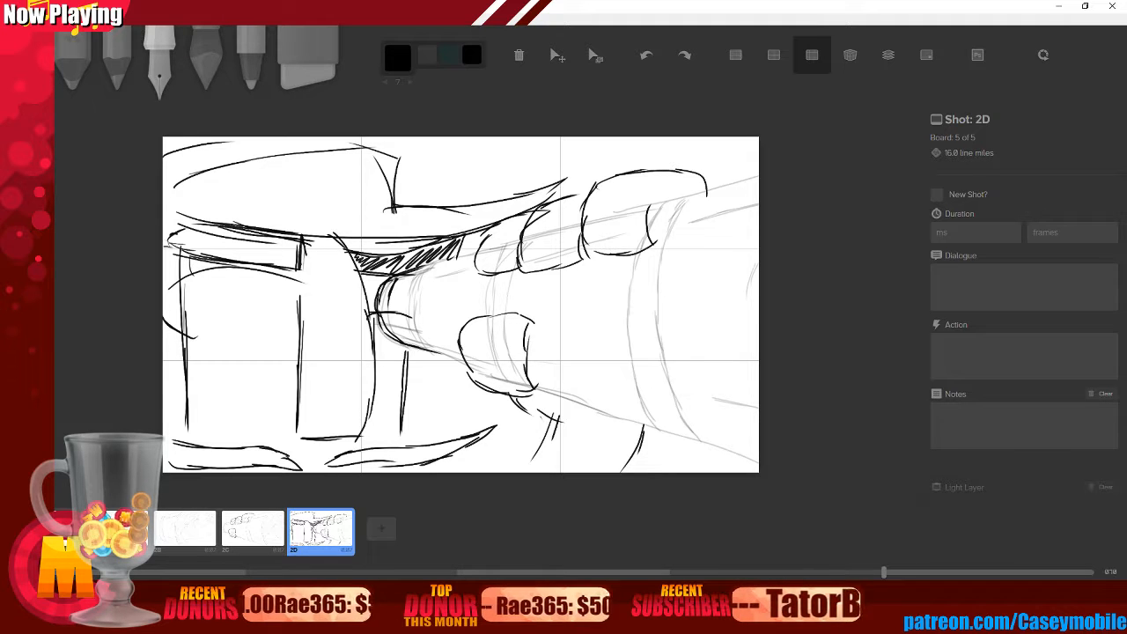
- Reinforce the slanted line below the thumb, and ink the crown's lower line and second side edge
drag(560, 415, 529, 471)
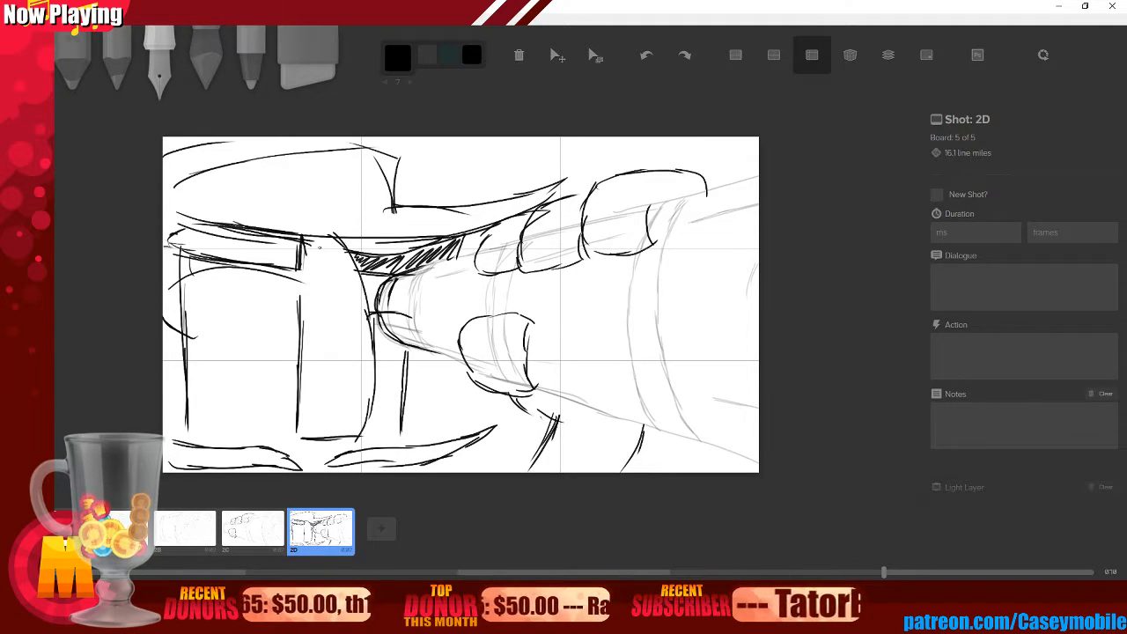
mouse_move(181, 202)
mouse_down()
mouse_move(400, 191)
mouse_move(367, 138)
mouse_up()
drag(399, 203, 389, 139)
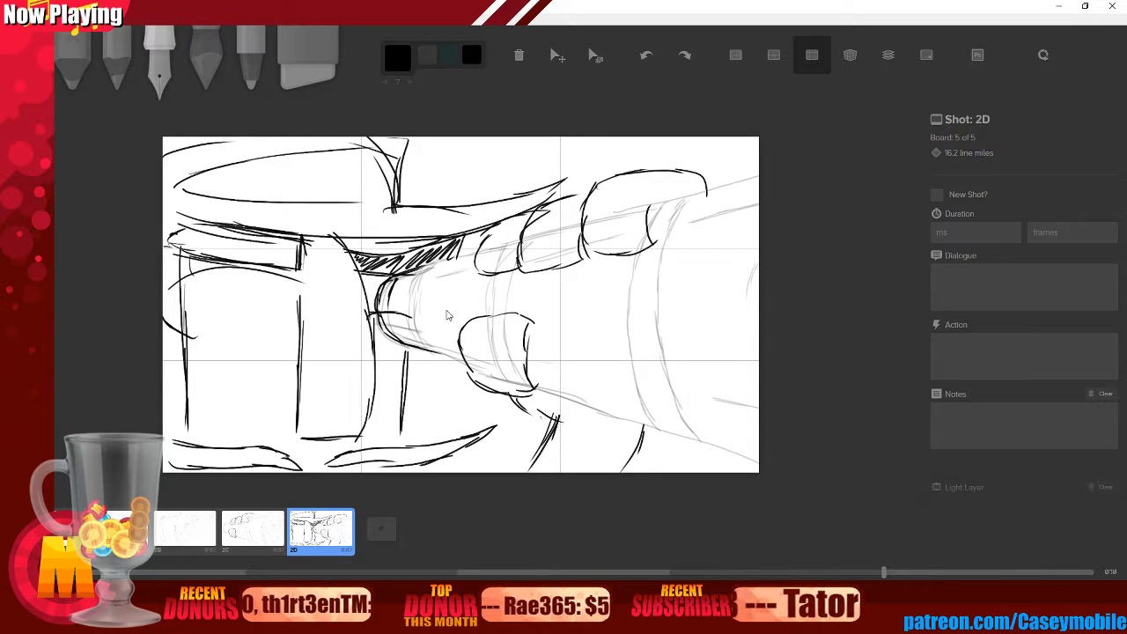
drag(335, 252, 358, 281)
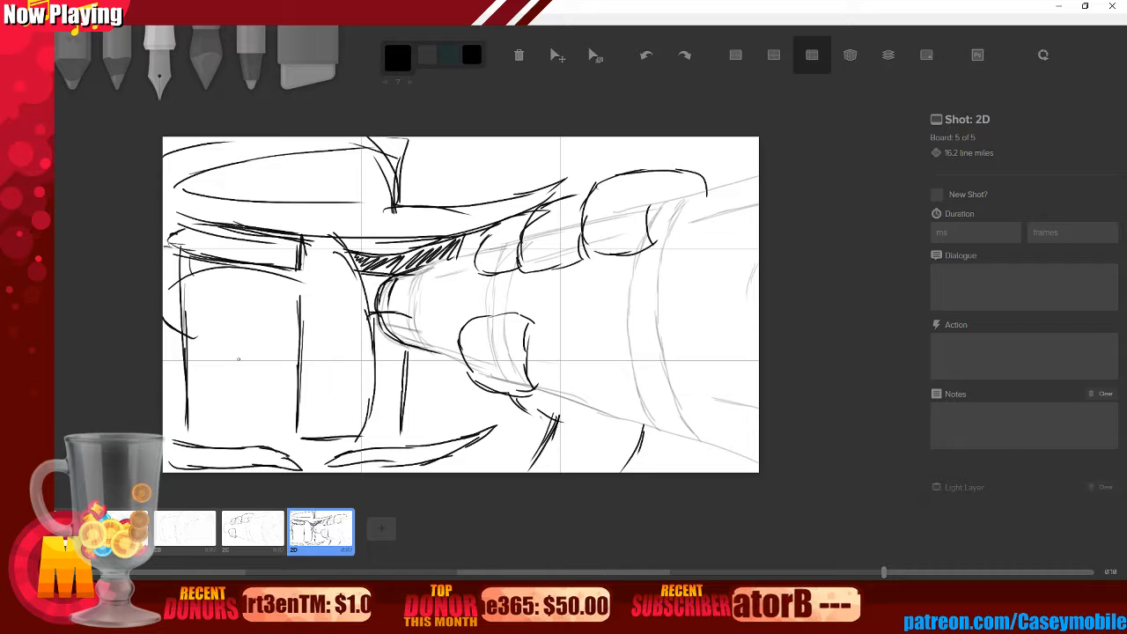
- Fill the two tapered bands along the frame's lower edge with dense black hatching
mouse_move(171, 443)
mouse_down()
mouse_move(278, 460)
mouse_move(439, 451)
mouse_move(488, 432)
mouse_up()
mouse_move(297, 468)
mouse_down()
mouse_move(259, 456)
mouse_move(199, 461)
mouse_up()
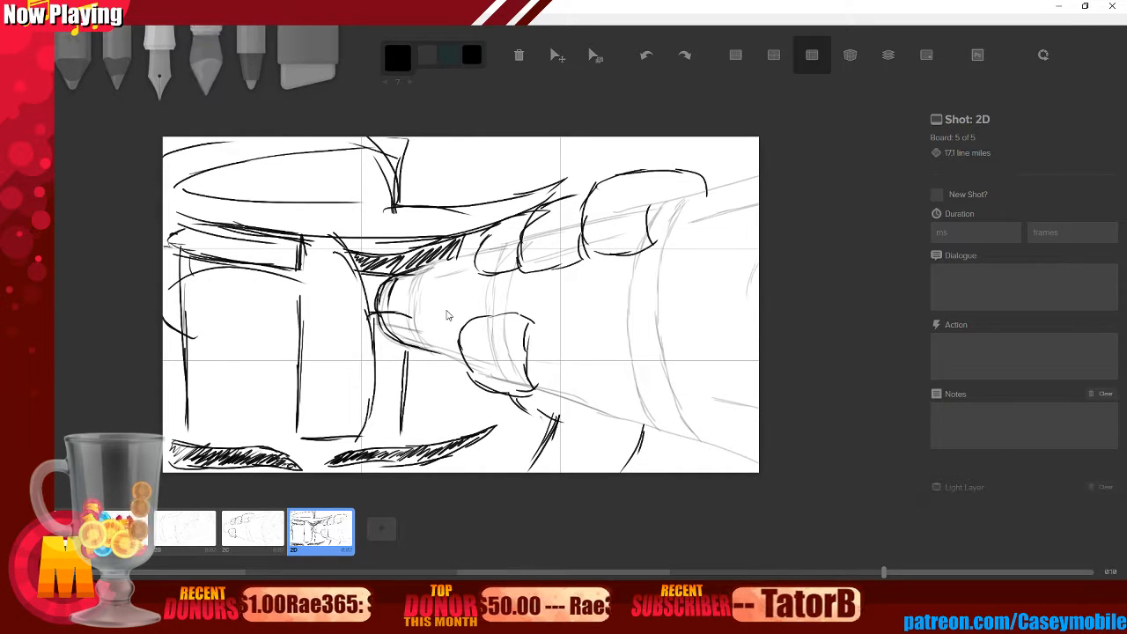
- Paint a broad translucent green wash over the crown and the tall body beneath it with the brush
key(4)
key(c)
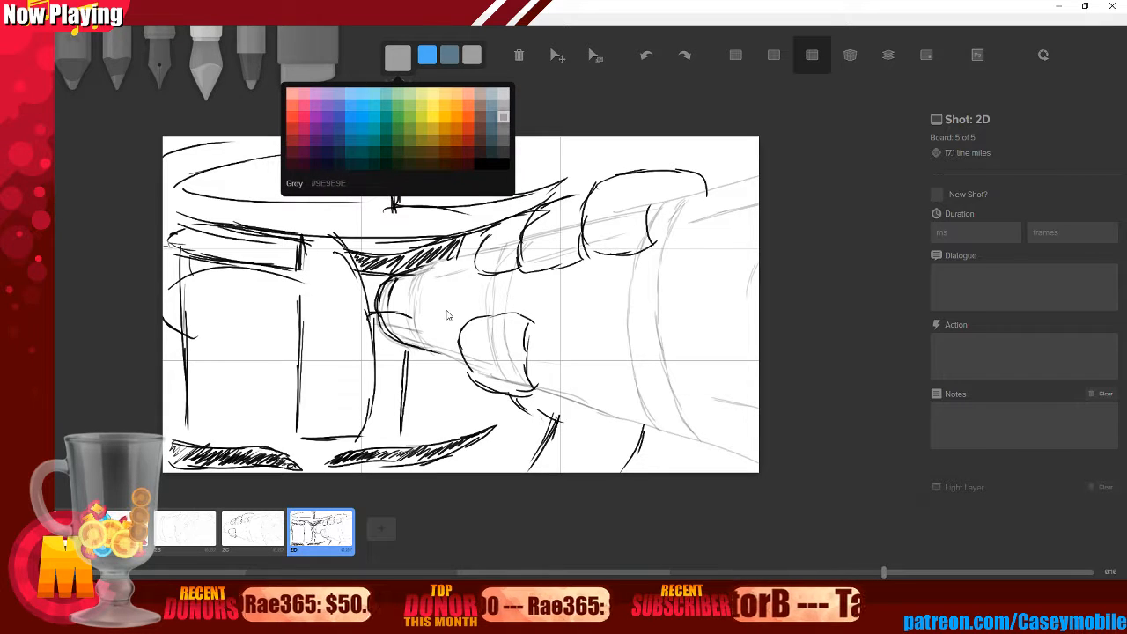
click(392, 117)
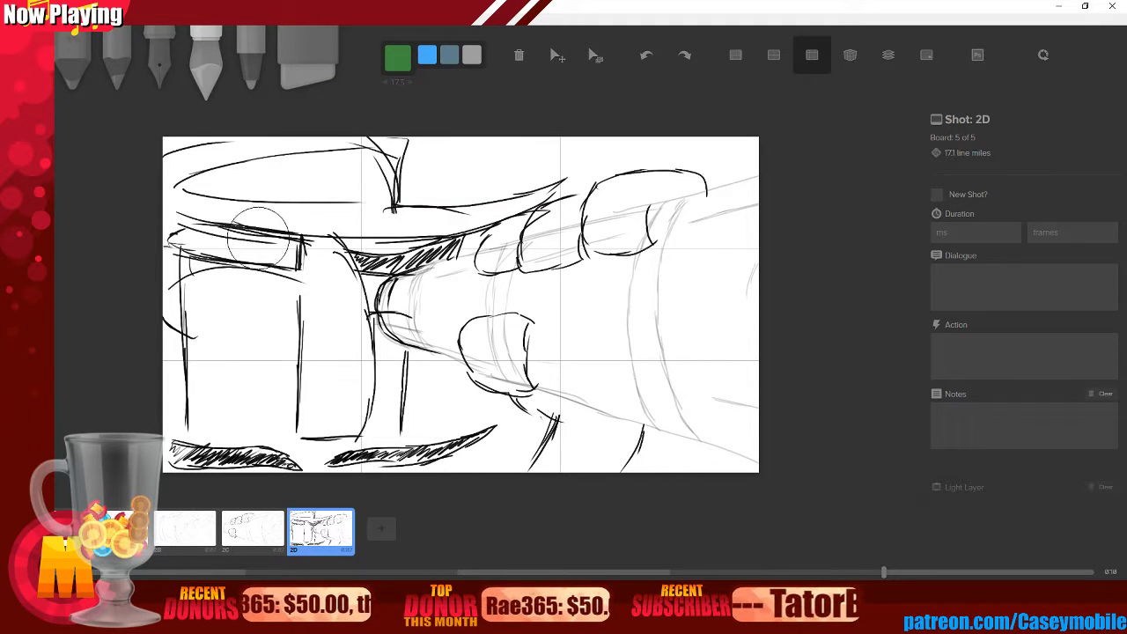
mouse_move(225, 194)
mouse_down()
mouse_move(210, 227)
mouse_move(196, 210)
mouse_move(236, 212)
mouse_move(275, 144)
mouse_move(308, 167)
mouse_move(352, 151)
mouse_move(346, 257)
mouse_move(229, 231)
mouse_move(235, 380)
mouse_move(215, 326)
mouse_move(230, 231)
mouse_move(236, 400)
mouse_move(258, 285)
mouse_move(277, 438)
mouse_move(301, 240)
mouse_move(326, 431)
mouse_move(334, 298)
mouse_move(363, 401)
mouse_move(363, 251)
mouse_up()
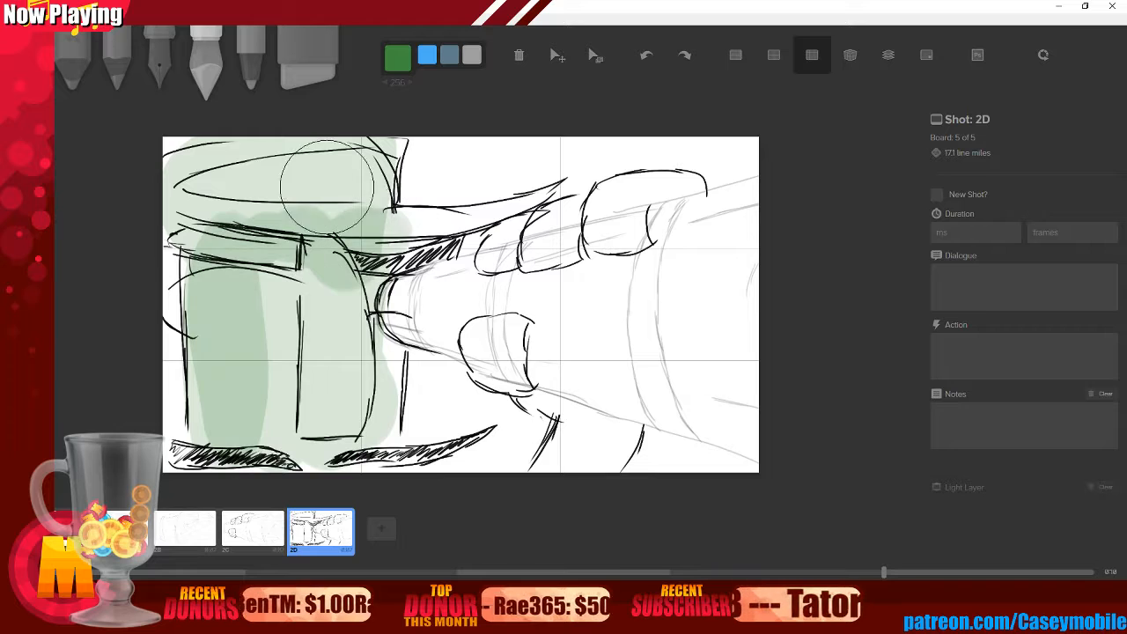
- Extend the green wash with a smaller brush along the tapering brim and the strip beside the tall contour
key([)
key([)
key([)
key([)
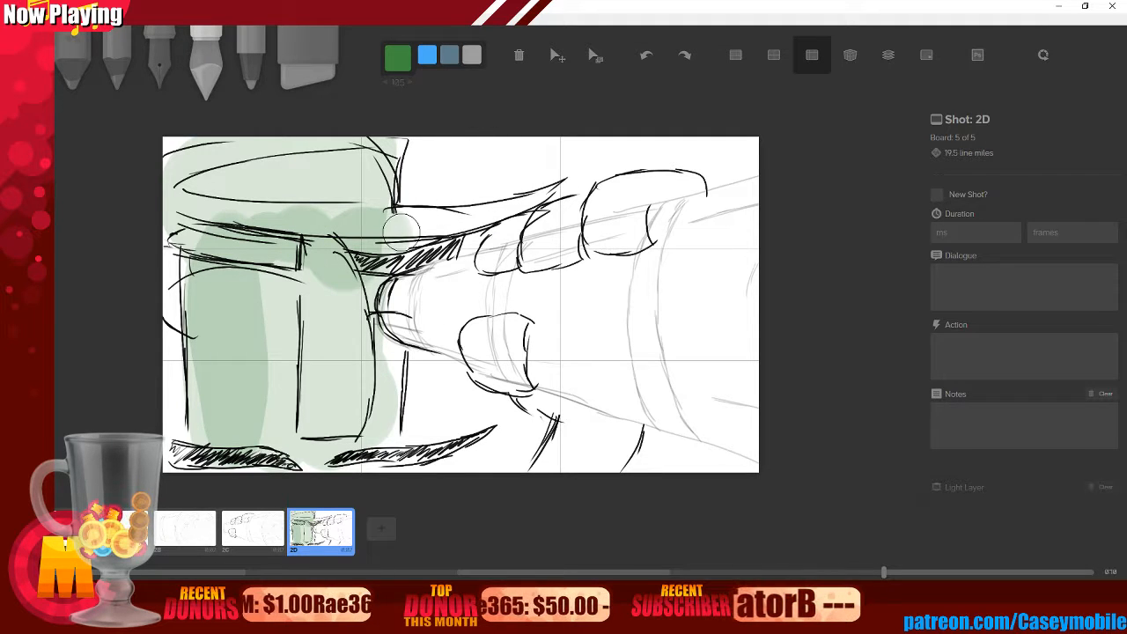
mouse_move(413, 220)
mouse_down()
mouse_move(423, 229)
mouse_move(548, 197)
mouse_up()
drag(427, 241, 412, 238)
mouse_move(376, 335)
mouse_down()
mouse_move(392, 379)
mouse_move(380, 345)
mouse_move(387, 436)
mouse_up()
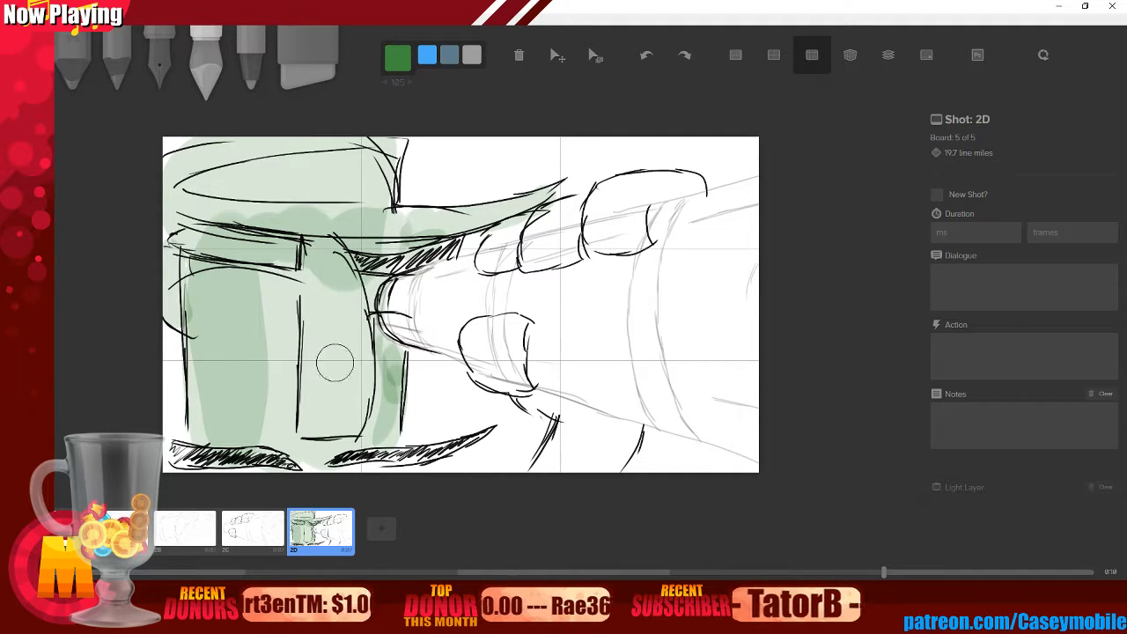
- Add a new board after Shot 2D and turn on the onion skin, with the ink pen active
key(3)
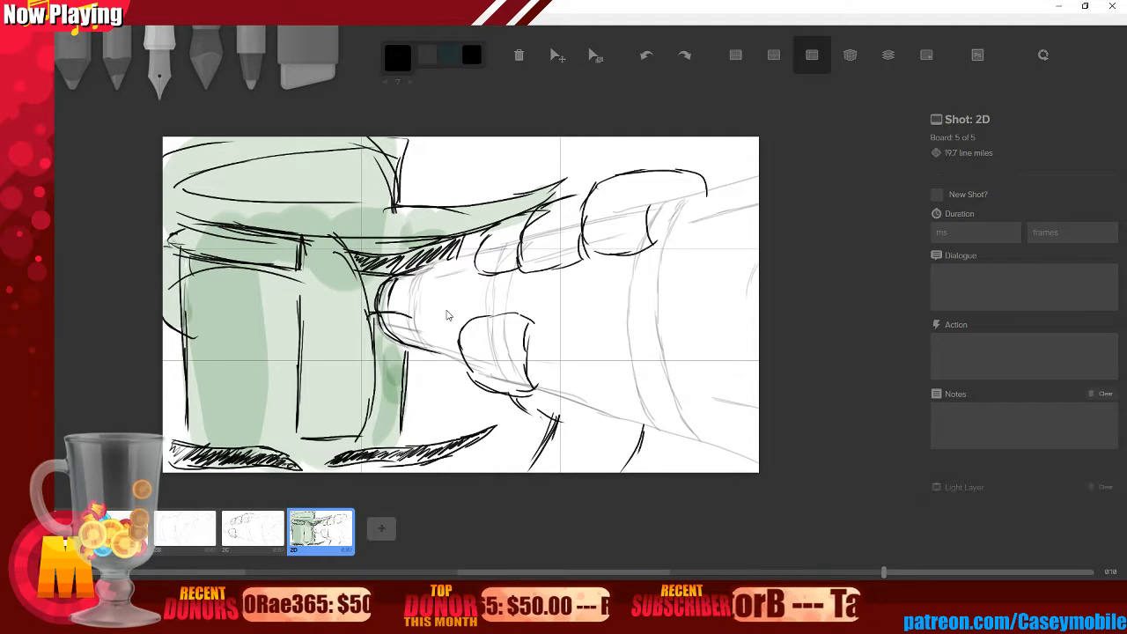
key(n)
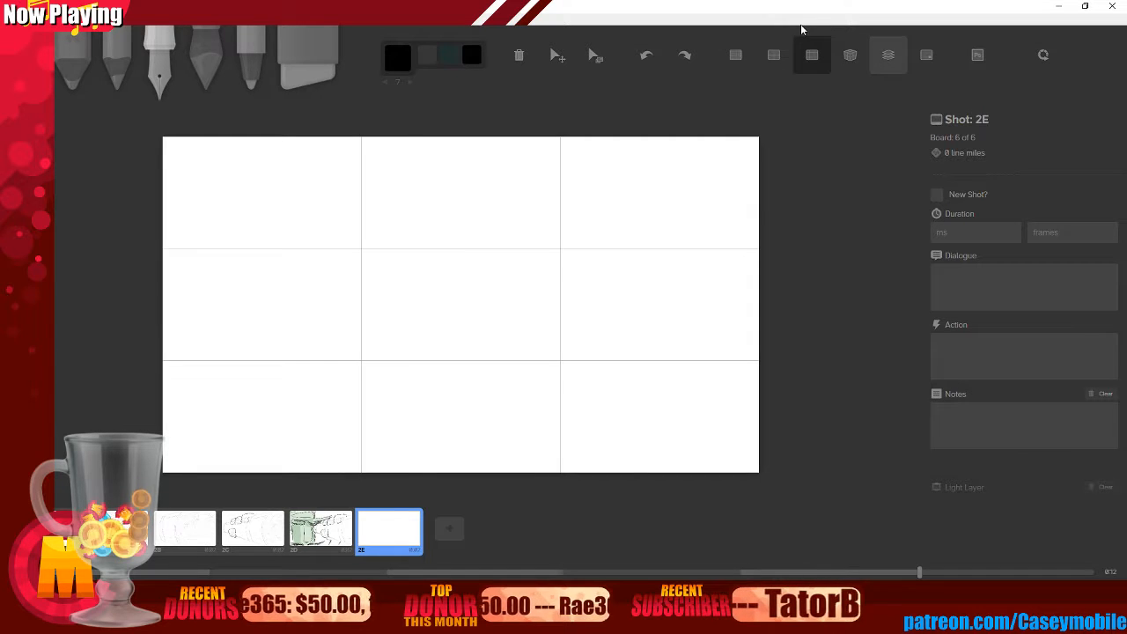
key(ctrl+1)
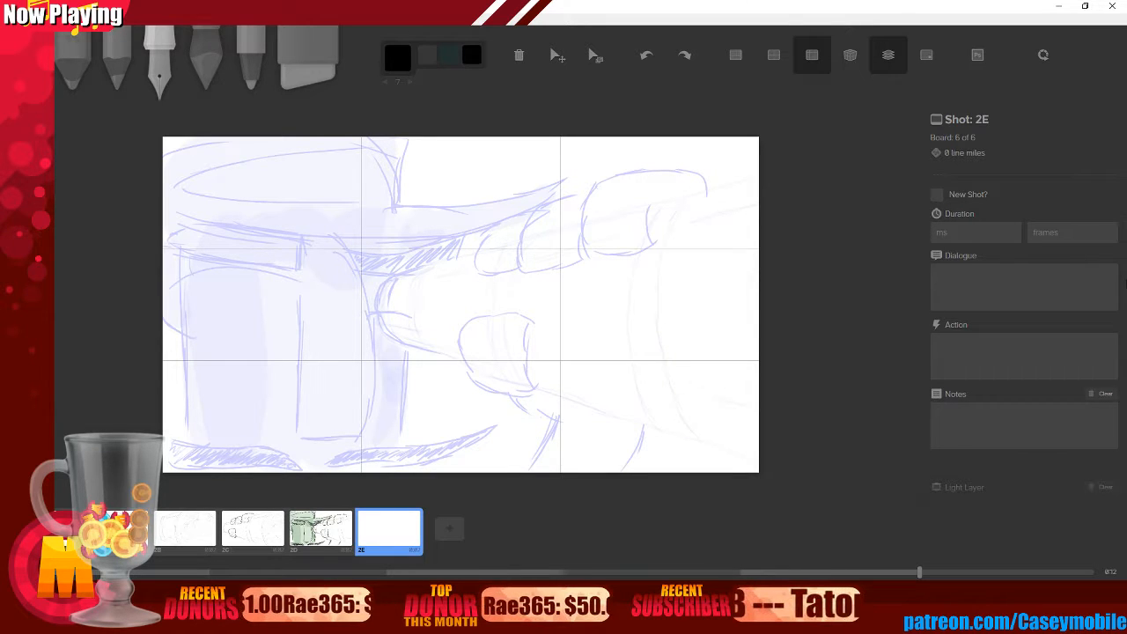
- Enter the dialogue "Bah! This fog is binding our vision tighter than a lady's corset!" for Shot 2E
click(1033, 273)
text(Ba)
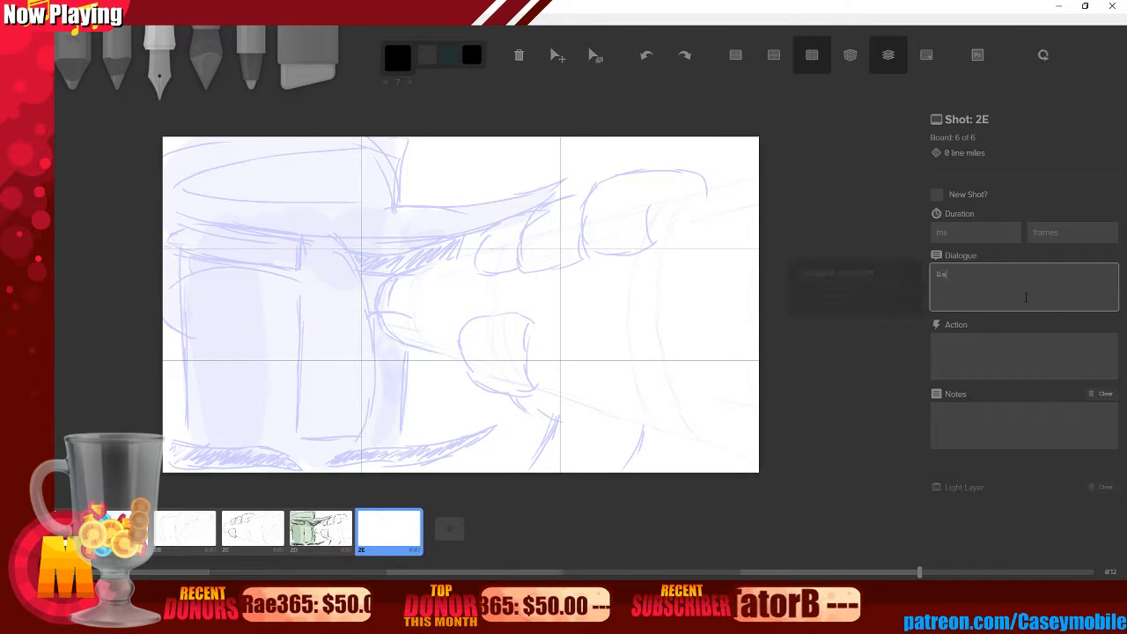
text(h! This fog i)
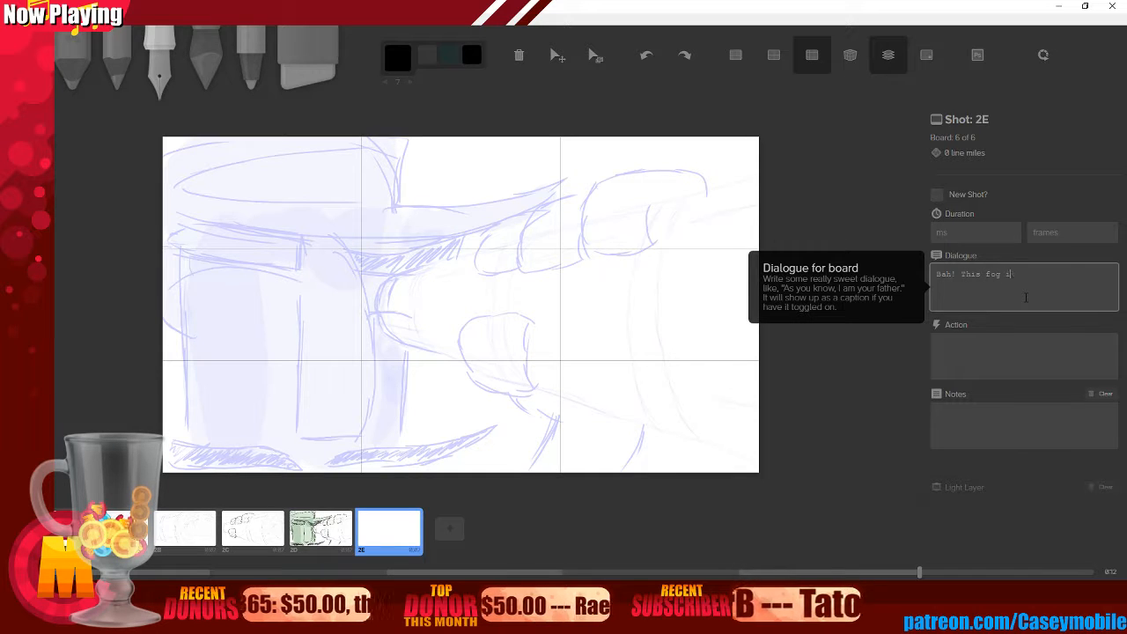
text(s blinding )
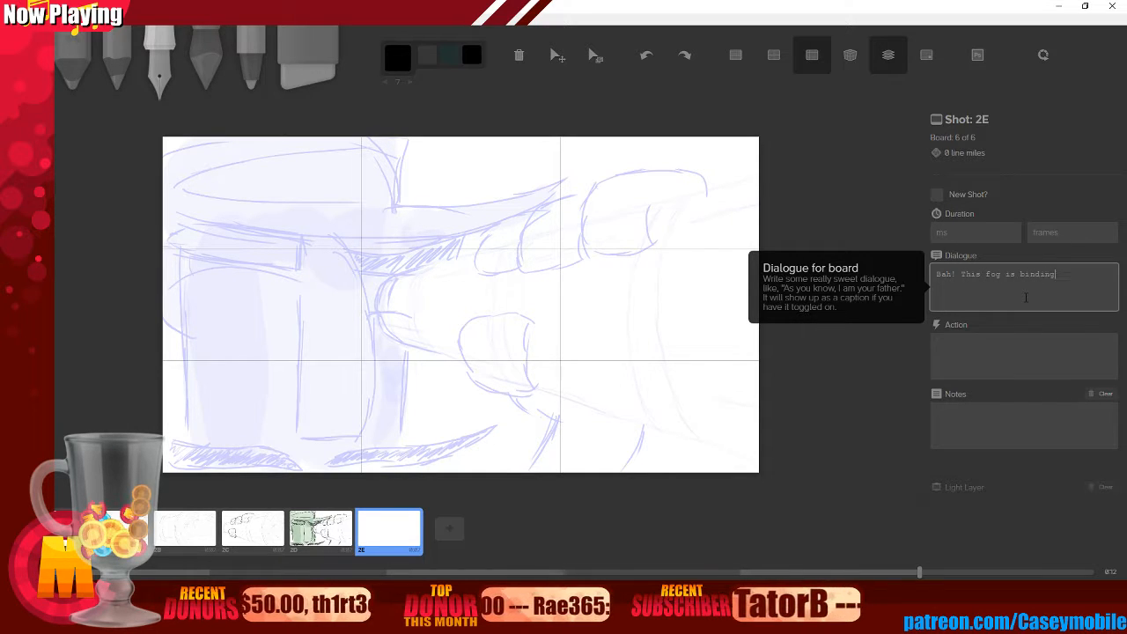
text(our vision)
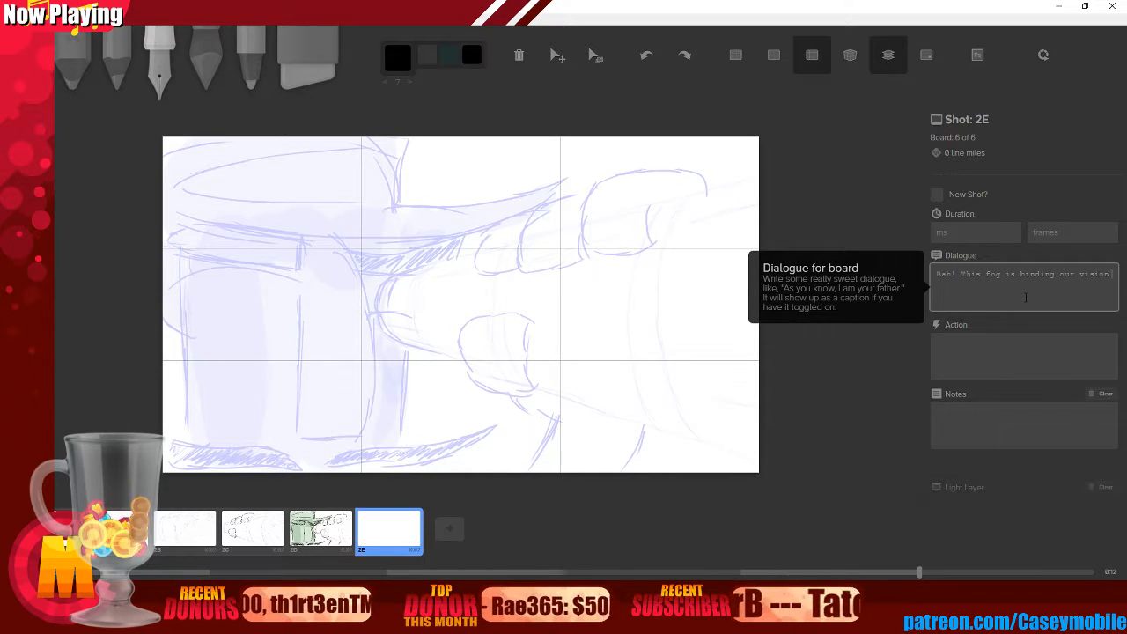
text( tighter than a lady's corset!)
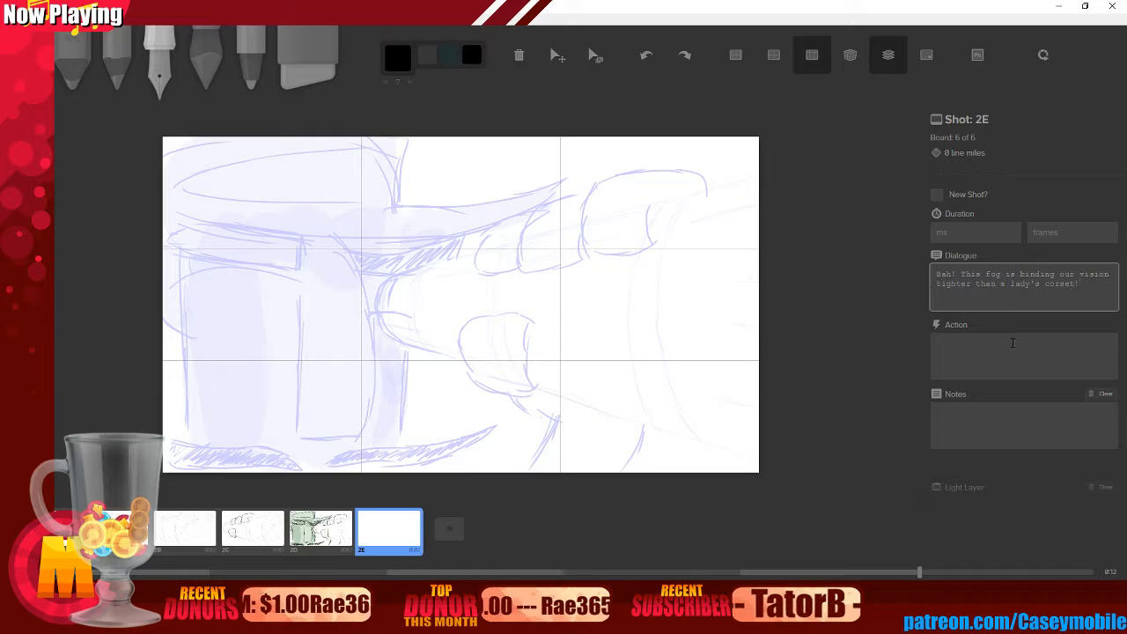
click(339, 537)
click(393, 521)
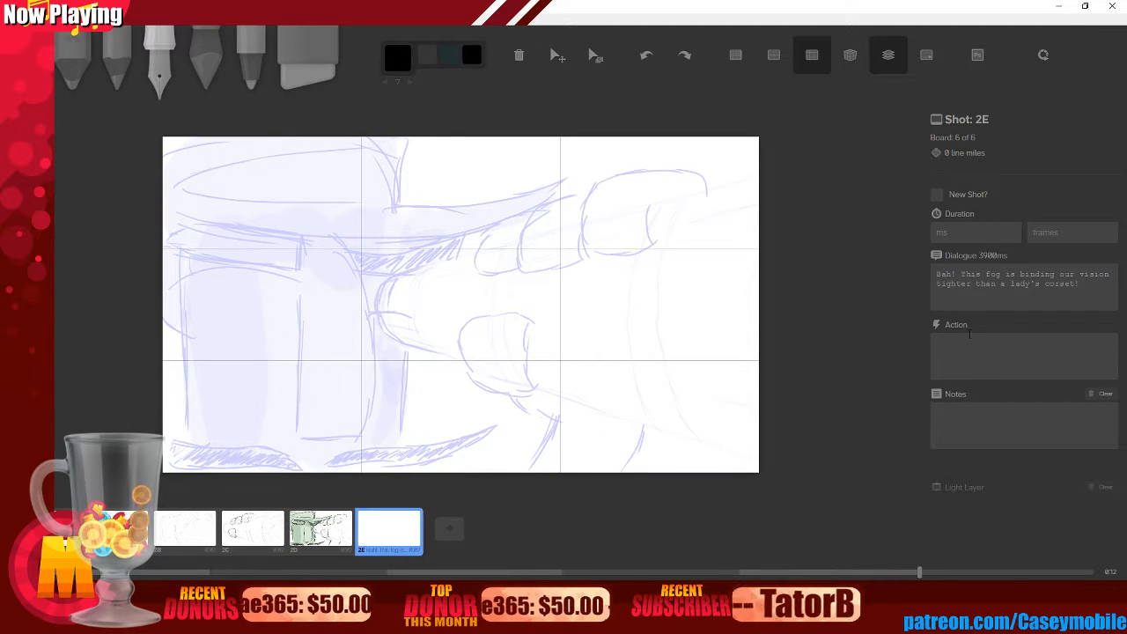
click(1090, 296)
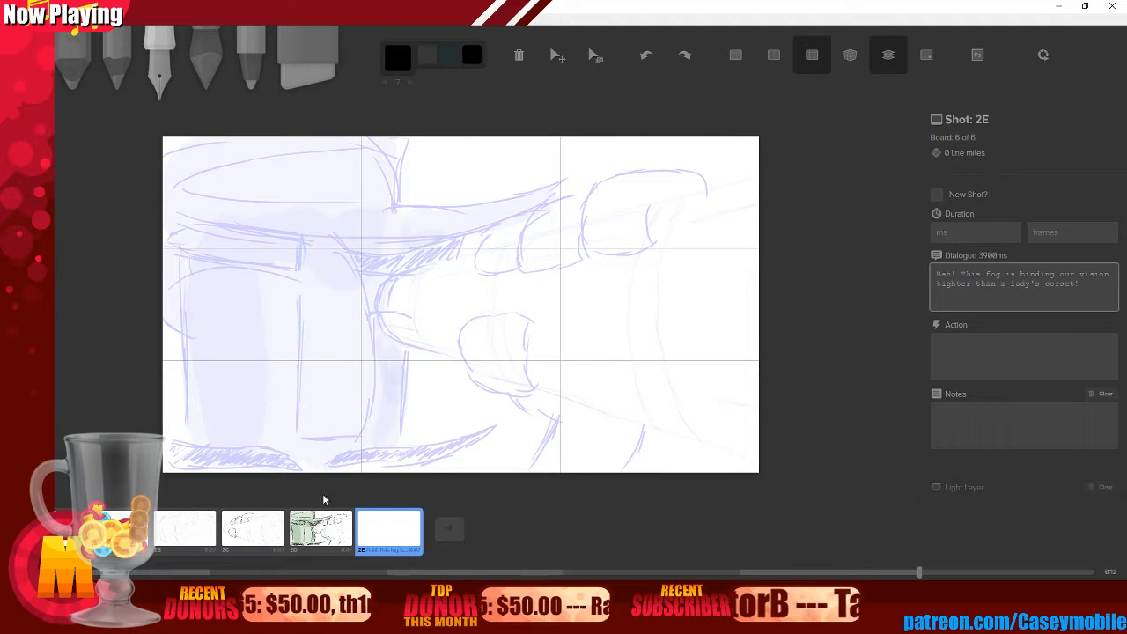
click(217, 554)
click(397, 533)
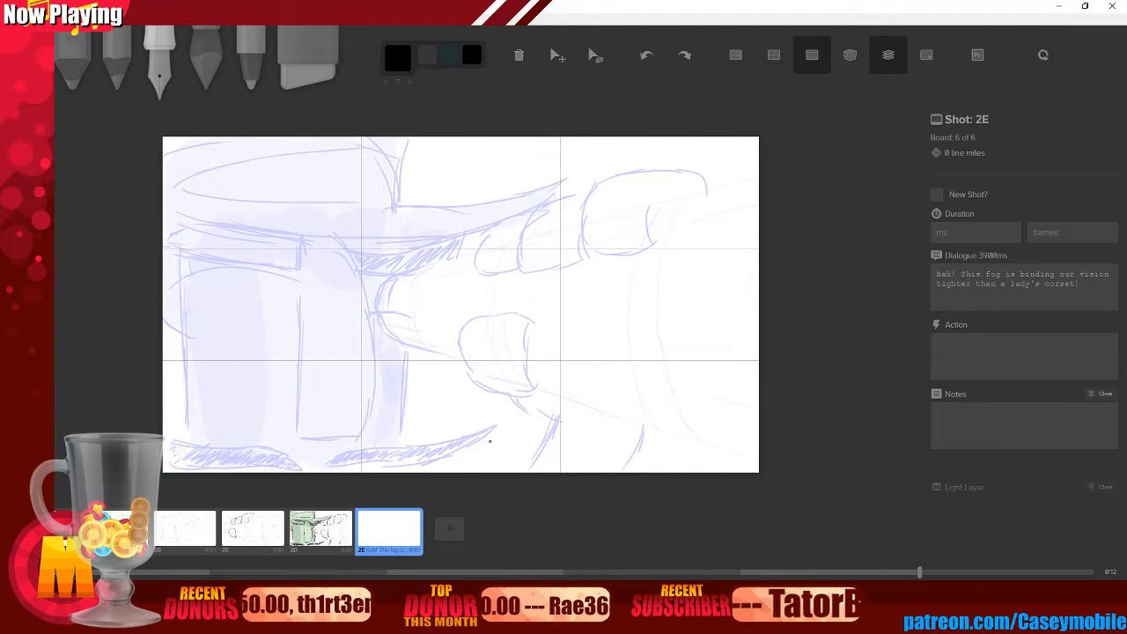
click(888, 55)
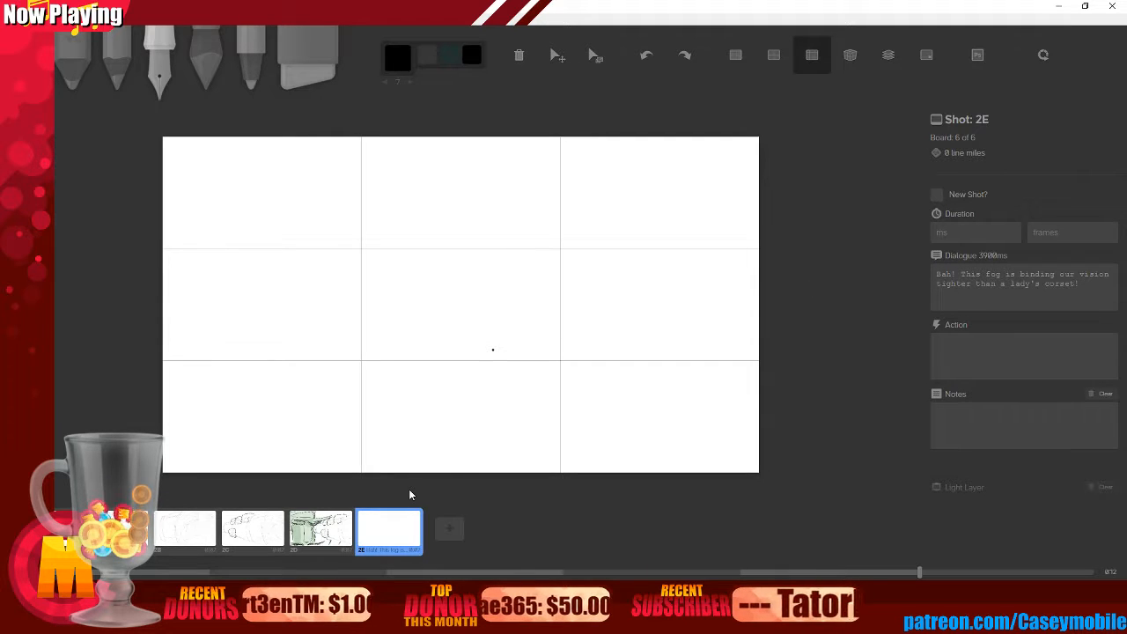
click(343, 530)
click(396, 535)
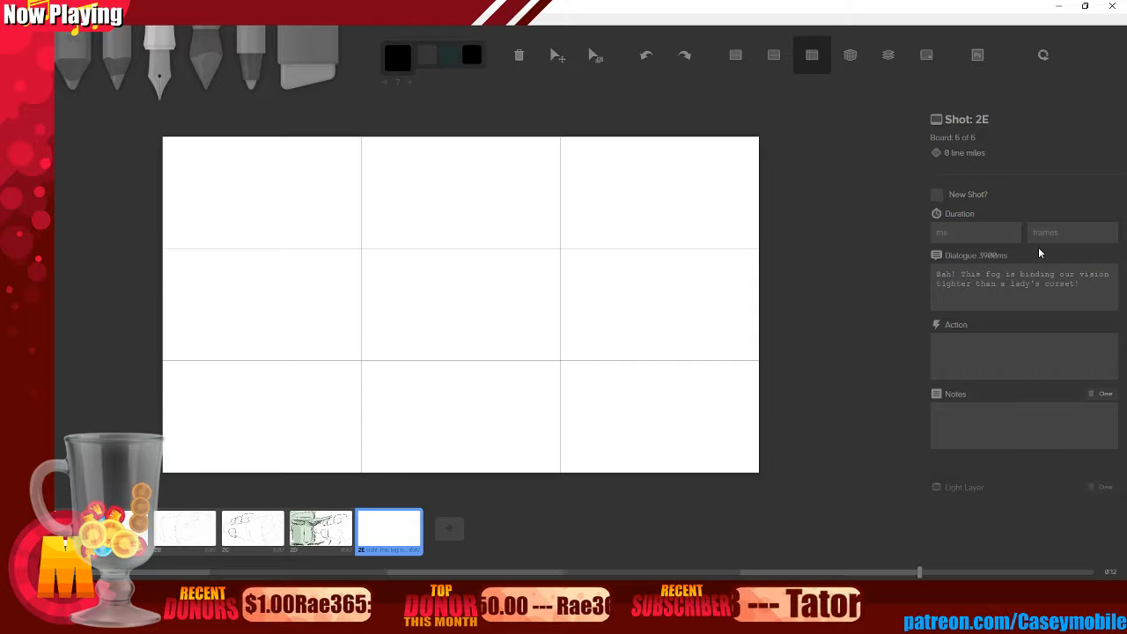
scroll(1052, 404, down, 3)
scroll(1043, 428, up, 3)
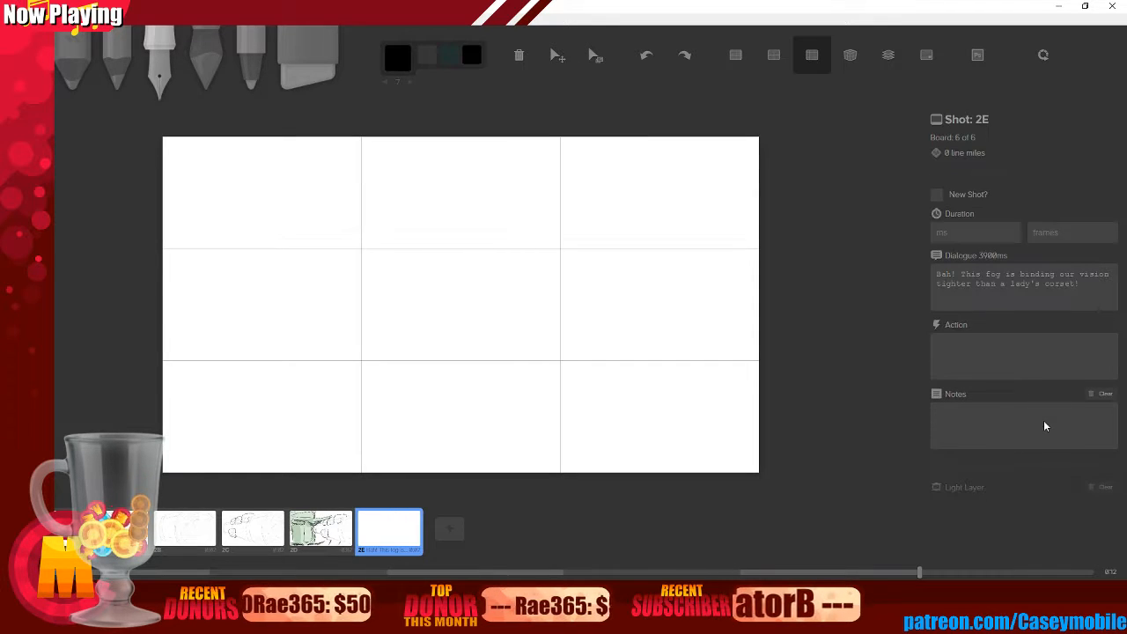
click(1099, 288)
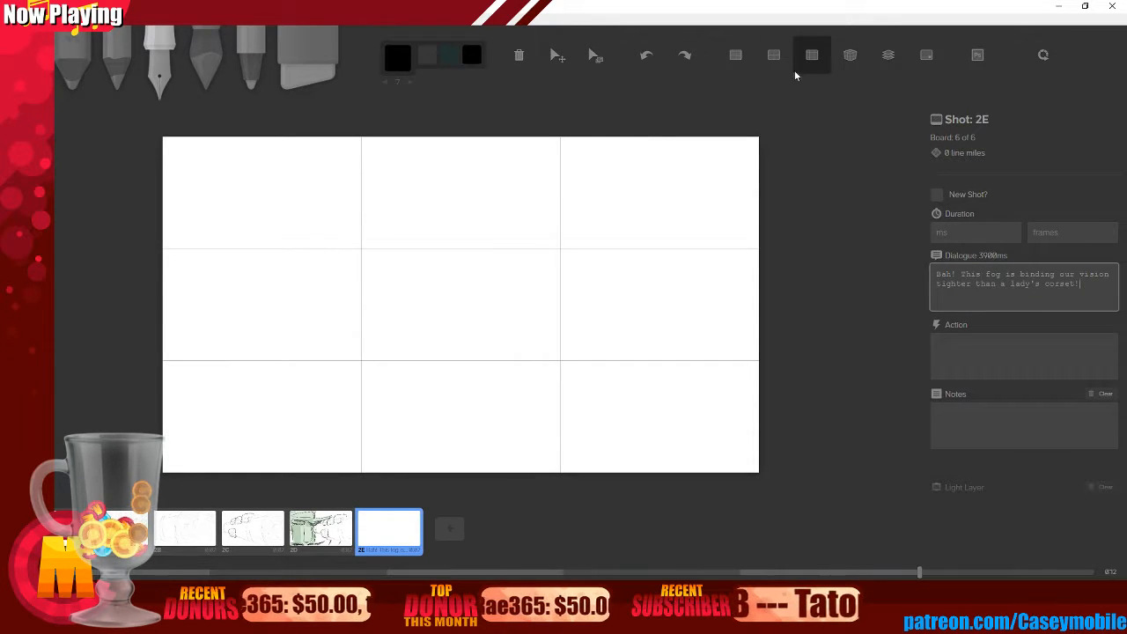
click(876, 64)
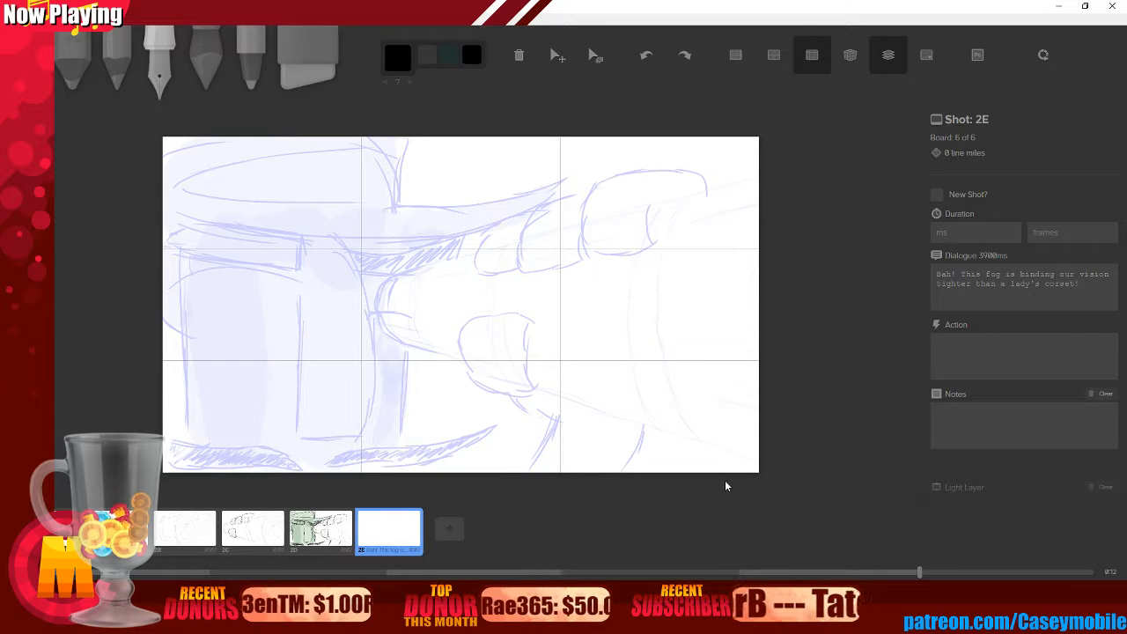
- Save the storyboard and turn on captions so the dialogue overlays the board
click(13, 18)
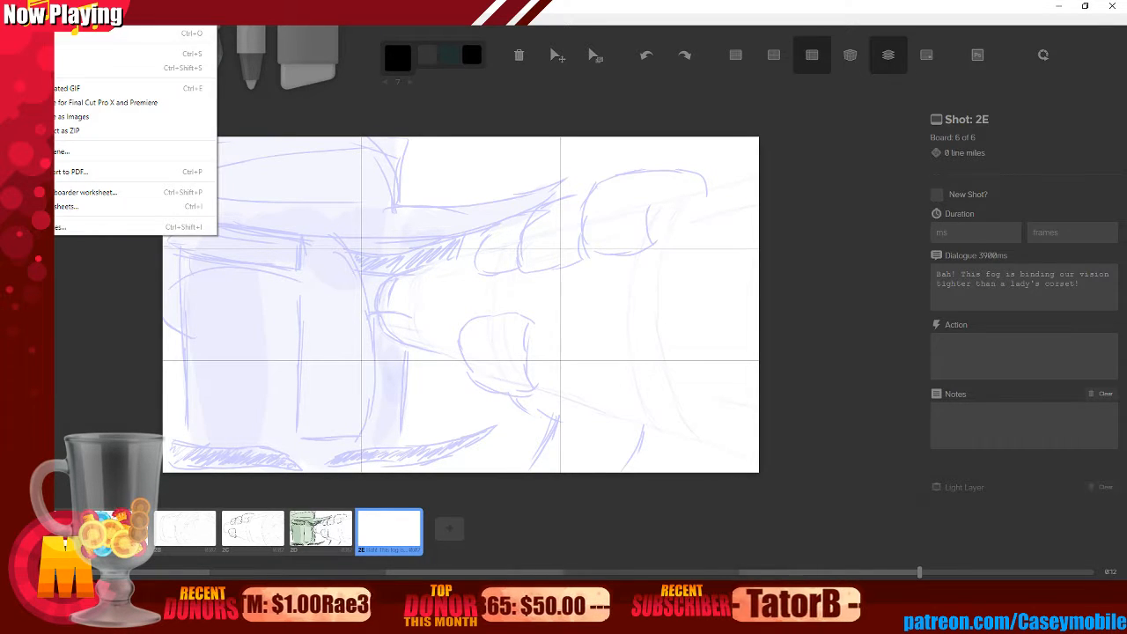
click(88, 54)
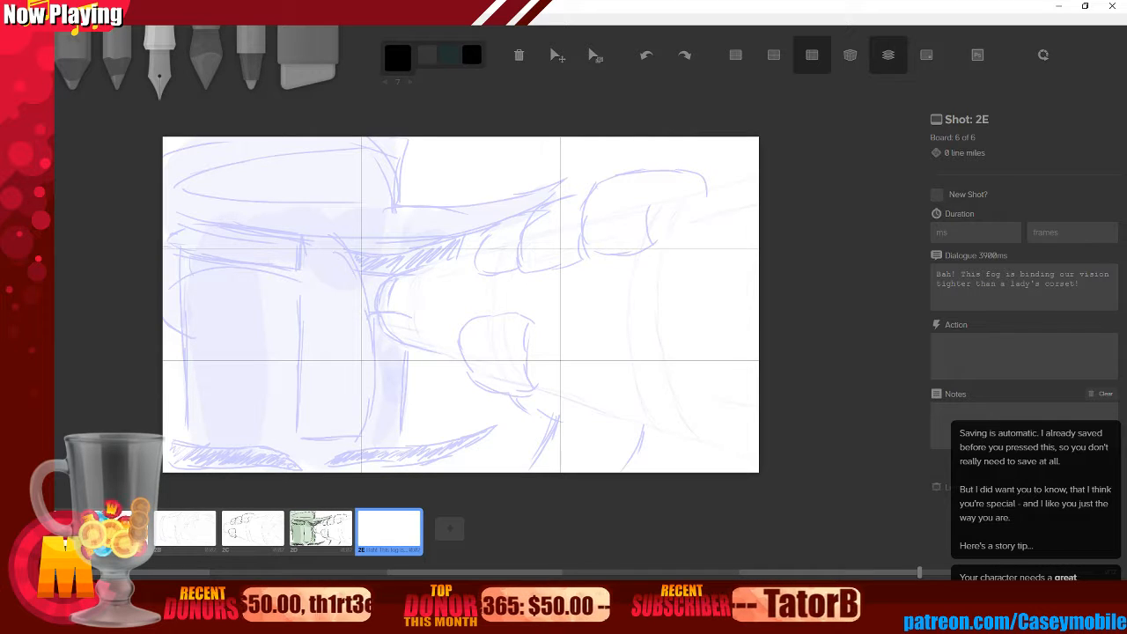
click(60, 18)
mouse_move(91, 17)
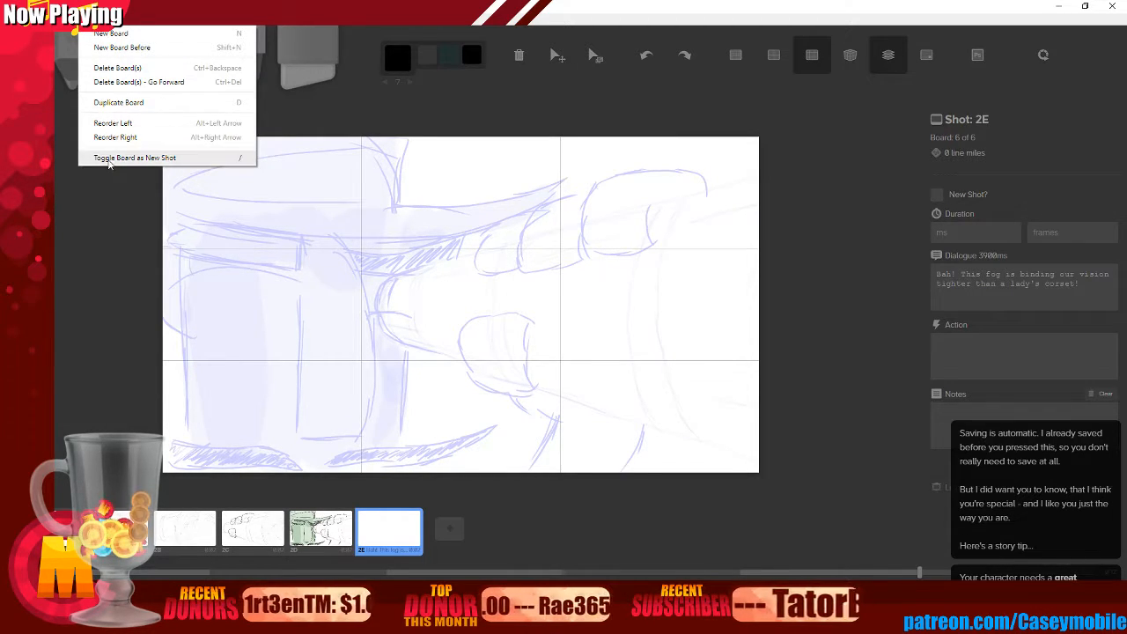
mouse_move(137, 28)
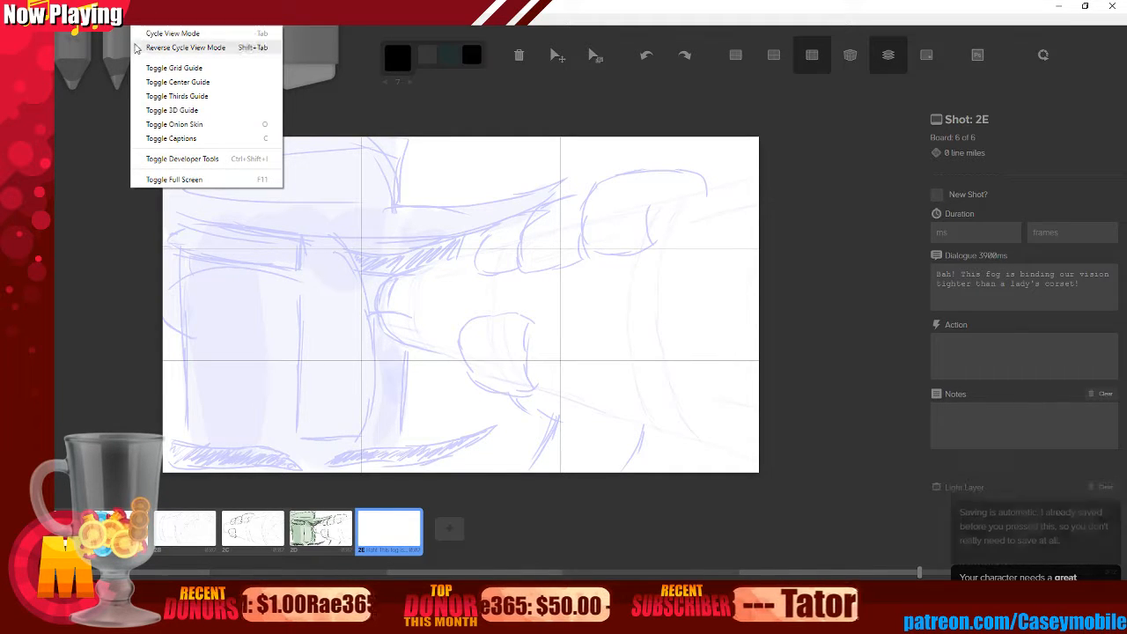
click(163, 143)
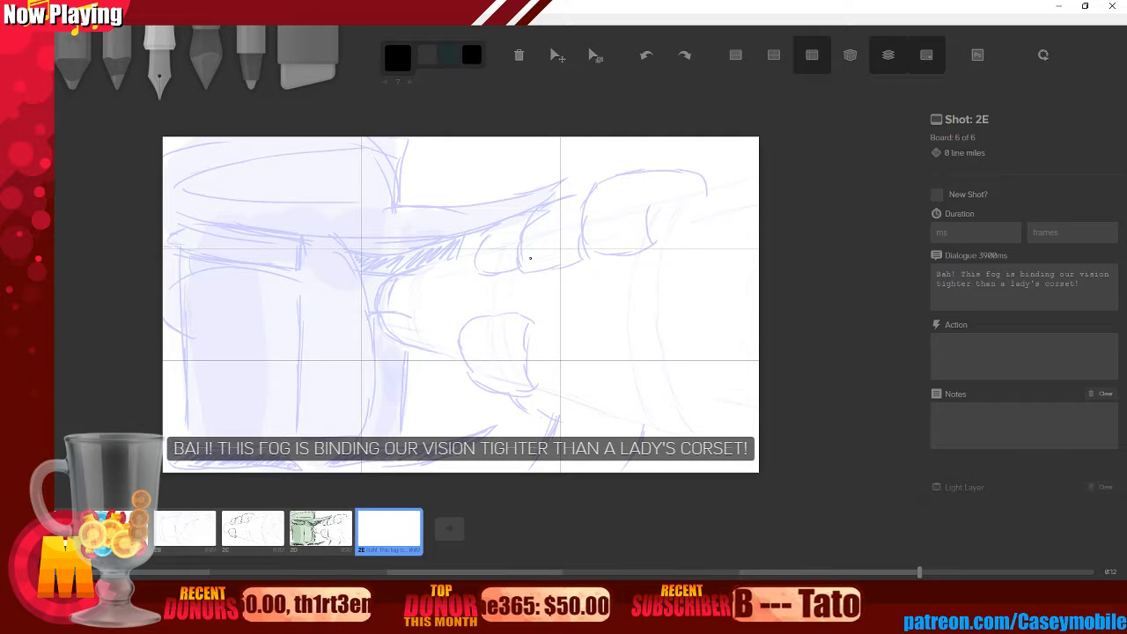
drag(212, 216, 230, 379)
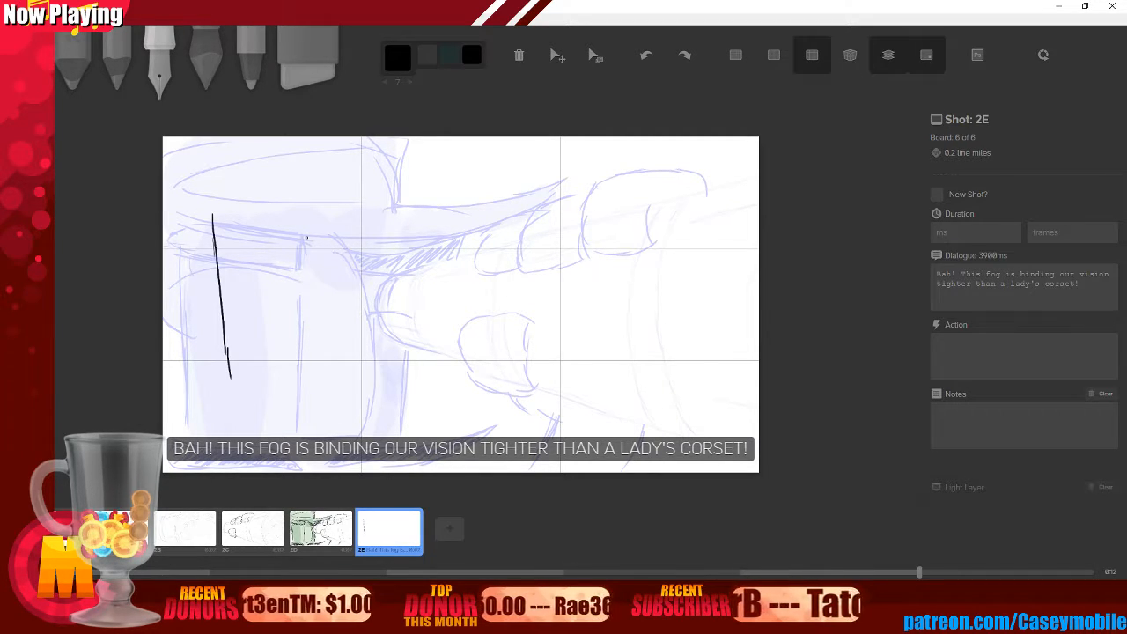
drag(283, 207, 310, 345)
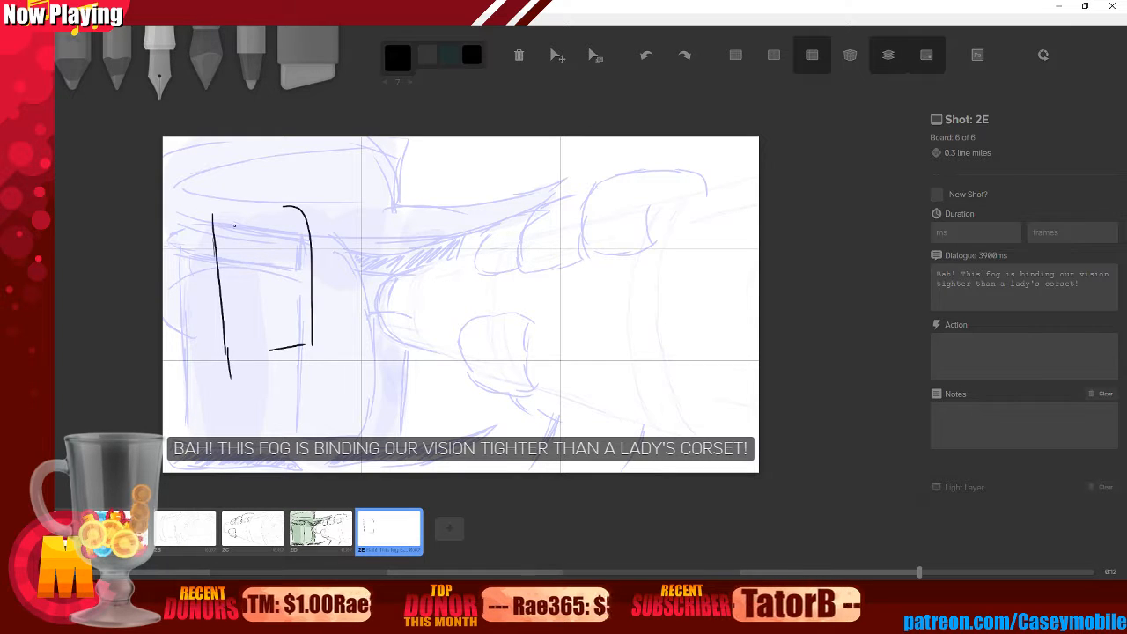
key(ctrl+z)
key(ctrl+z)
key(ctrl+z)
key(ctrl+z)
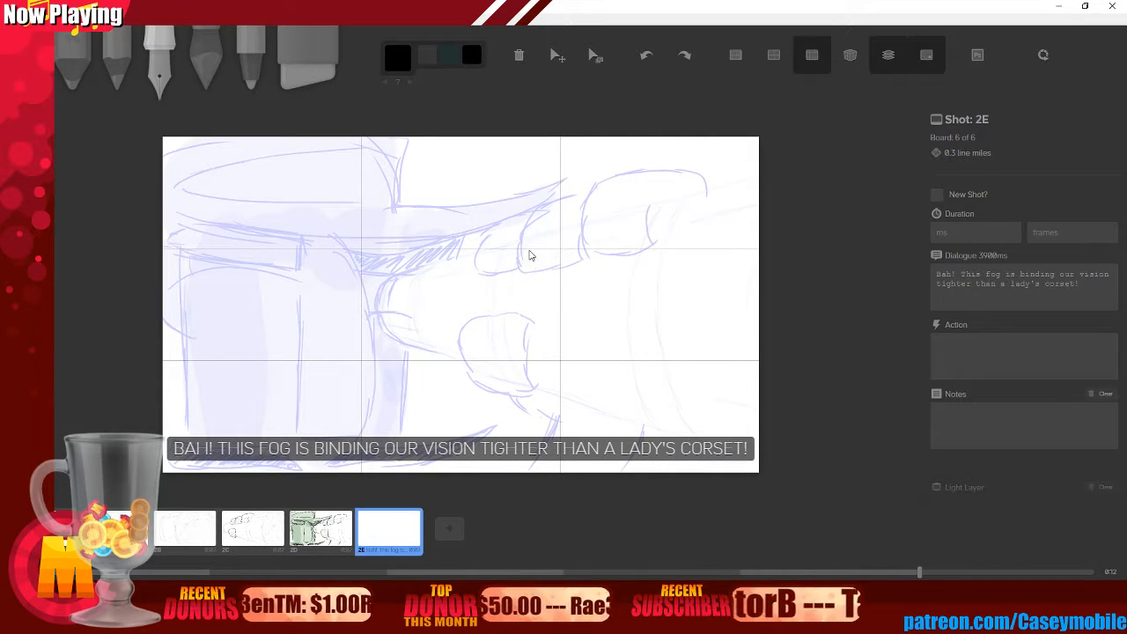
- Replace the dialogue of Shot 2E with "Bah!!"
drag(1075, 284, 862, 261)
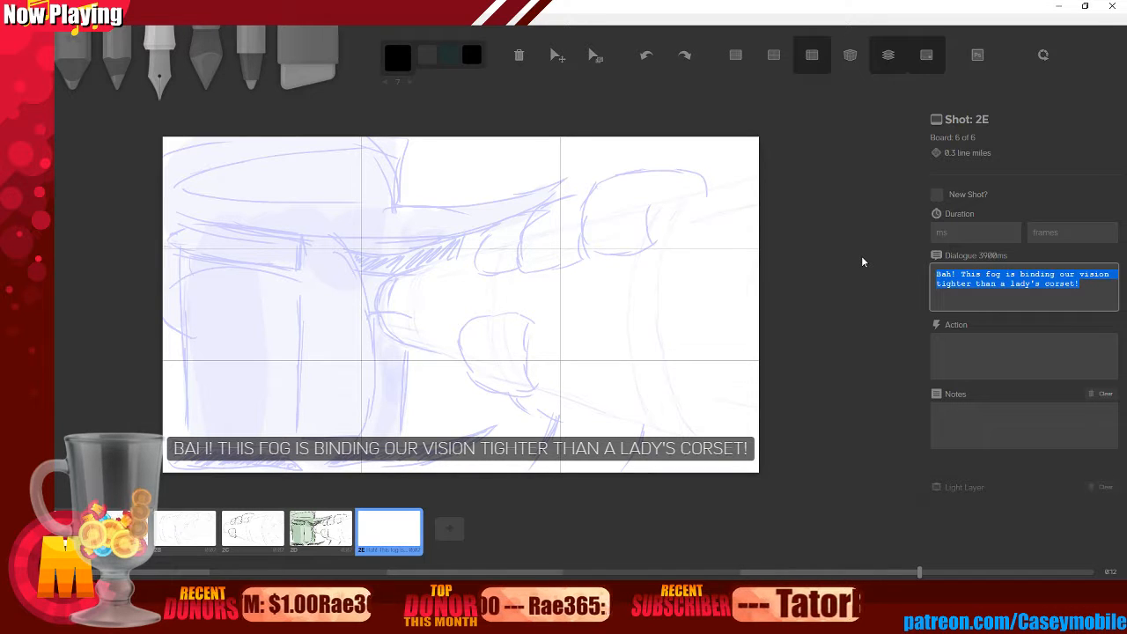
text(Bah!)
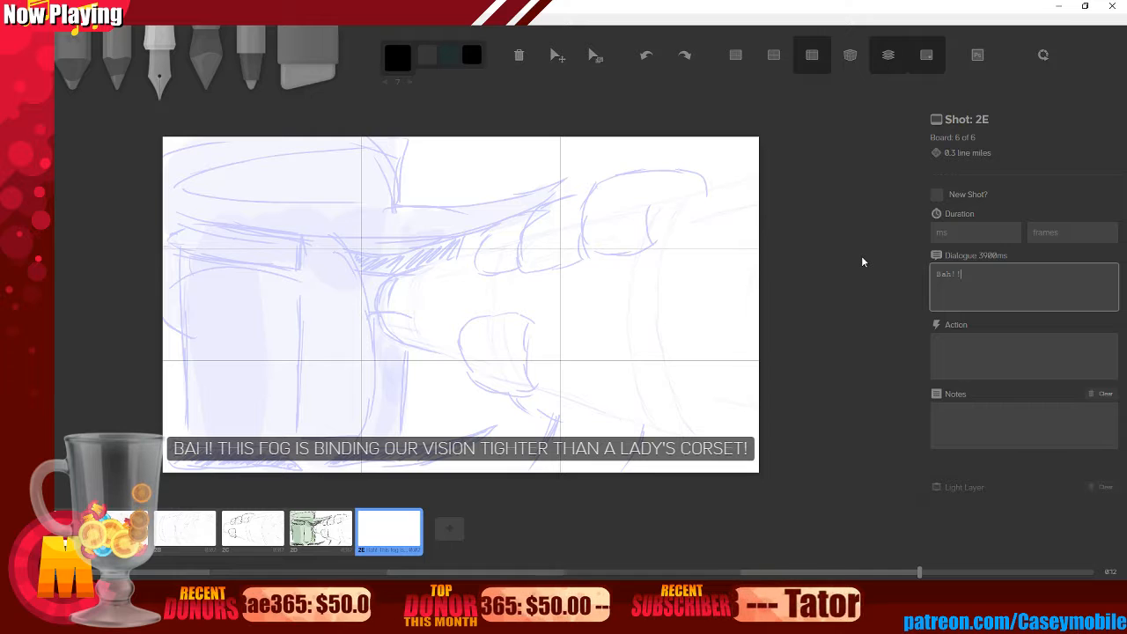
text(!)
key(Return)
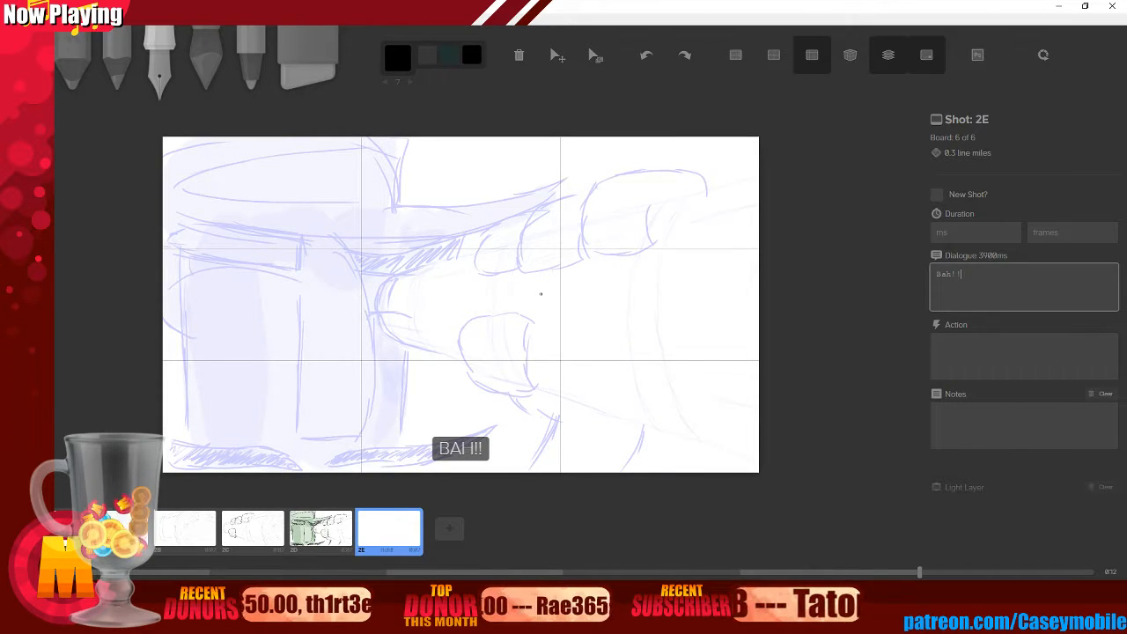
- Ink the face's side contours, the long nose with its base line, and the far slanted eyebrow over the onion-skin guide
drag(177, 248, 187, 451)
mouse_move(327, 232)
mouse_down()
mouse_move(373, 312)
mouse_move(378, 436)
mouse_up()
mouse_move(299, 440)
mouse_down()
mouse_move(344, 436)
mouse_move(293, 442)
mouse_move(378, 435)
mouse_up()
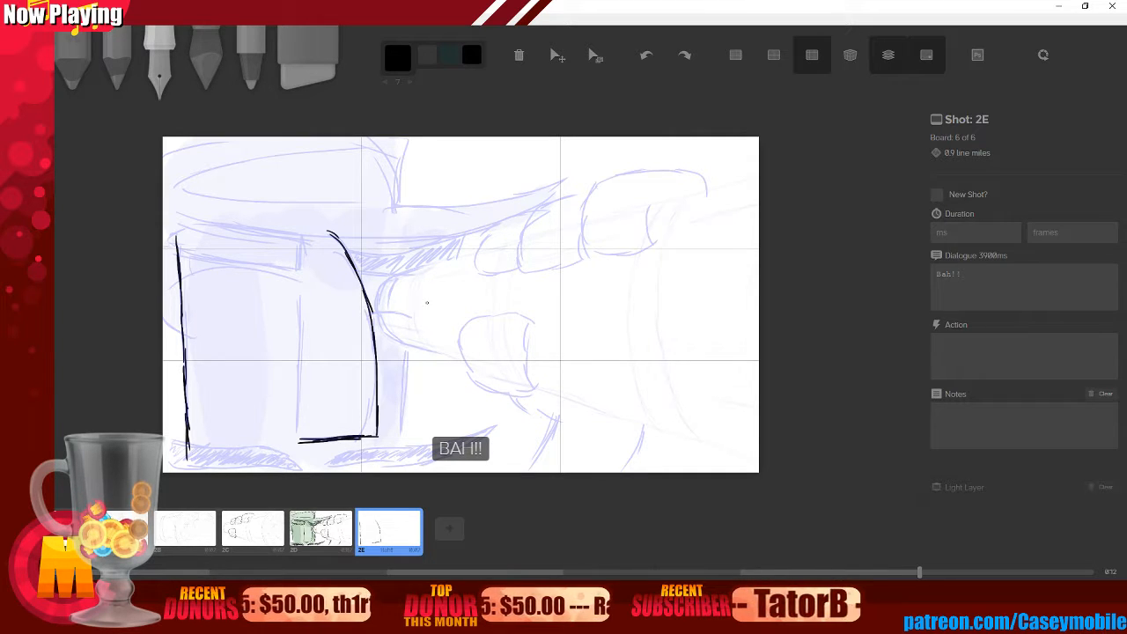
drag(420, 282, 406, 442)
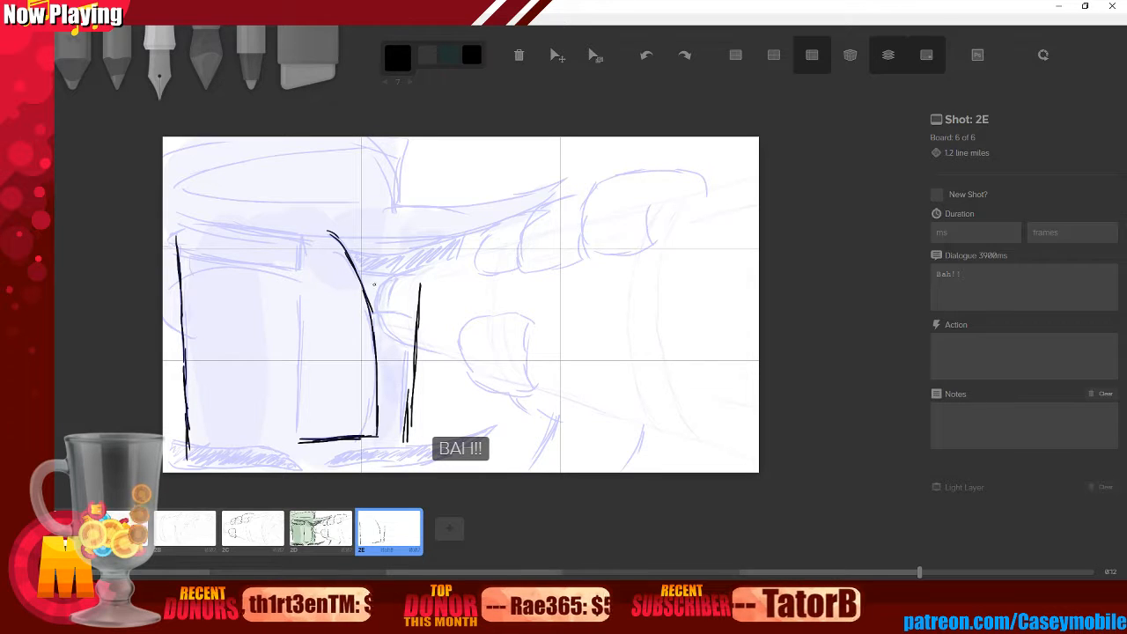
mouse_move(351, 251)
mouse_down()
mouse_move(469, 231)
mouse_move(453, 276)
mouse_up()
drag(369, 284, 456, 275)
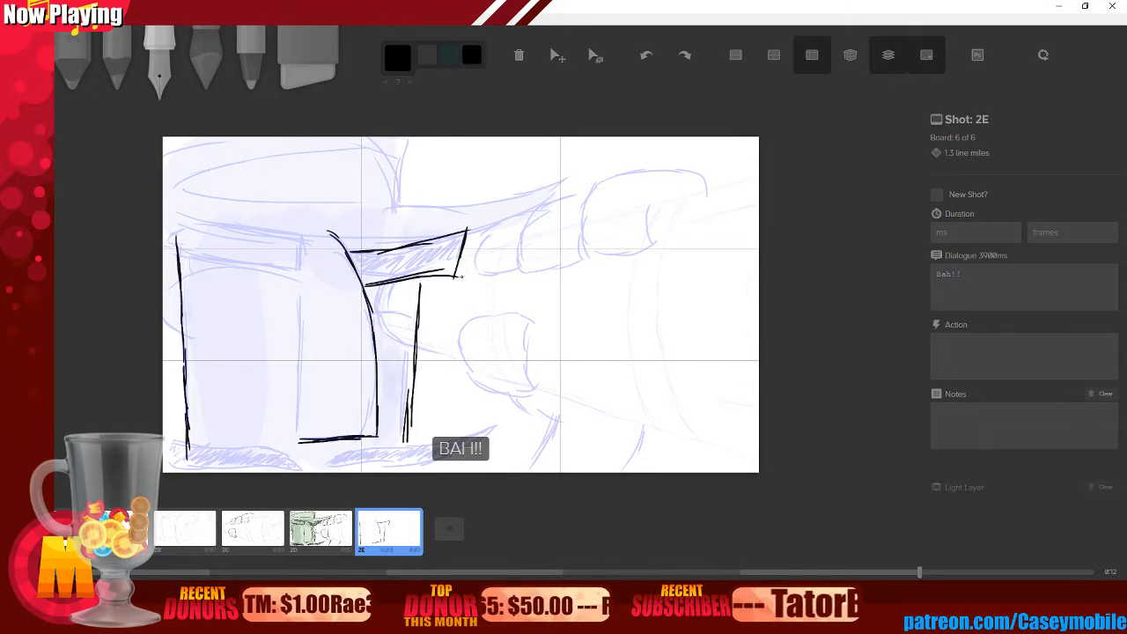
- Ink the near eyebrow as a slanted block and outline both eyes beneath the brows
mouse_move(178, 227)
mouse_down()
mouse_move(290, 237)
mouse_move(293, 272)
mouse_up()
drag(297, 233, 296, 270)
drag(175, 254, 296, 269)
mouse_move(184, 257)
mouse_down()
mouse_move(194, 313)
mouse_move(274, 311)
mouse_move(292, 285)
mouse_up()
mouse_move(368, 286)
mouse_down()
mouse_move(375, 313)
mouse_move(421, 312)
mouse_move(421, 284)
mouse_up()
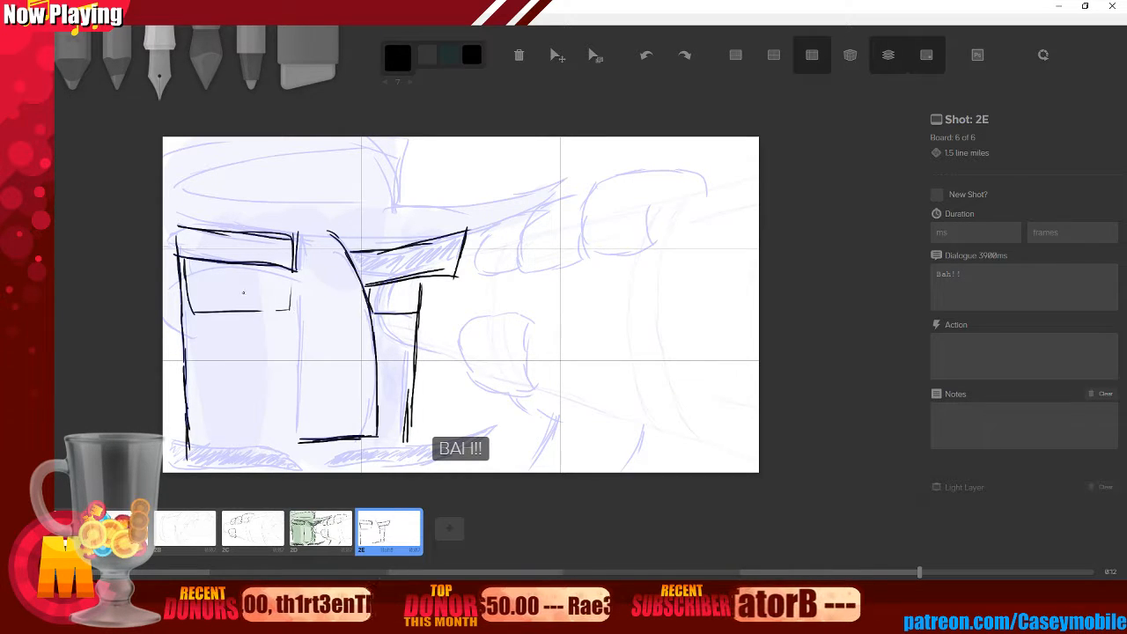
- Undo the latest eye strokes and redraw the far eye with a slanted lower lid beside the nose
drag(231, 263, 236, 263)
mouse_move(400, 284)
mouse_down()
mouse_move(405, 303)
mouse_move(401, 286)
mouse_up()
key(ctrl+z)
key(ctrl+z)
key(ctrl+z)
key(ctrl+z)
key(ctrl+z)
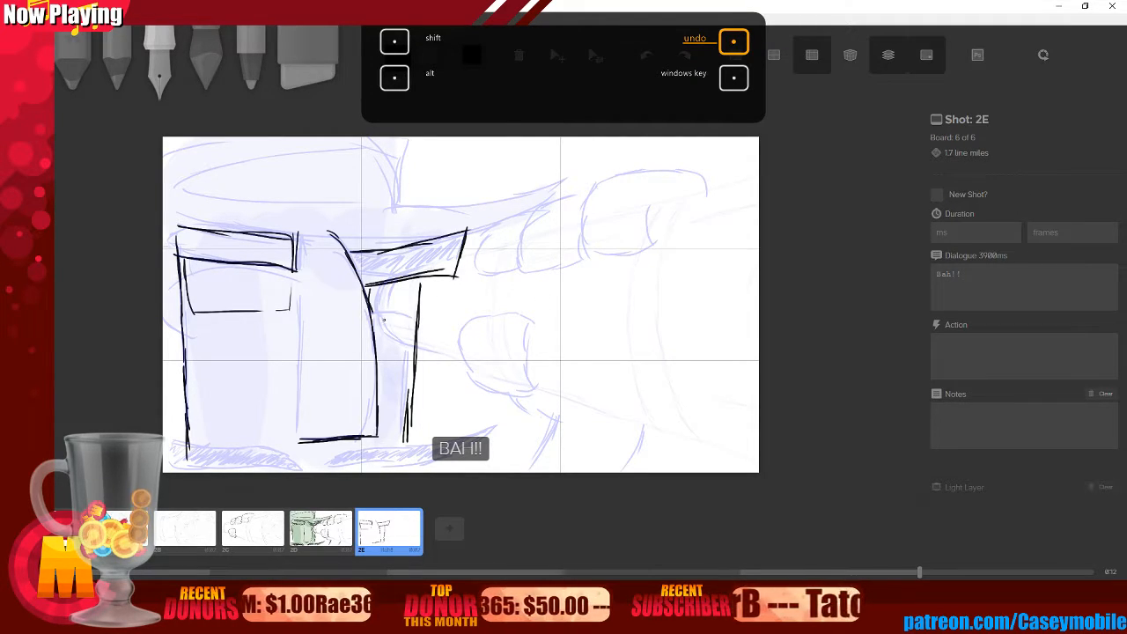
drag(369, 287, 412, 320)
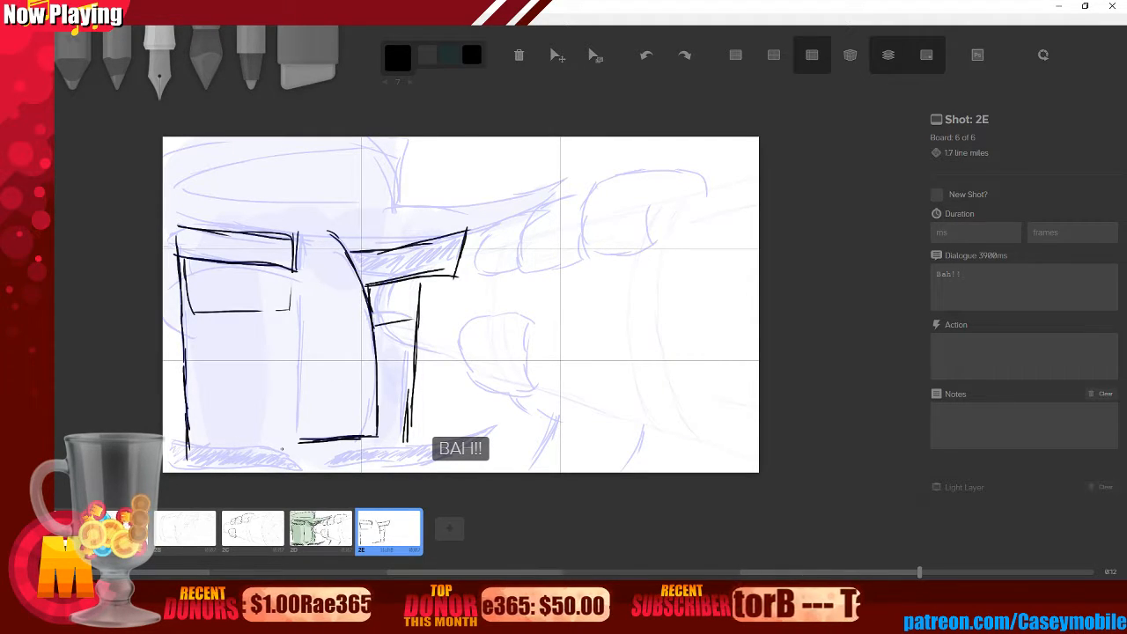
- Ink both halves of the curling moustache, the wide hat brim, and the hat's crown above it
mouse_move(172, 447)
mouse_down()
mouse_move(298, 456)
mouse_move(277, 471)
mouse_move(480, 447)
mouse_move(453, 468)
mouse_move(366, 470)
mouse_up()
mouse_move(166, 219)
mouse_down()
mouse_move(231, 234)
mouse_move(465, 232)
mouse_move(559, 201)
mouse_move(410, 209)
mouse_up()
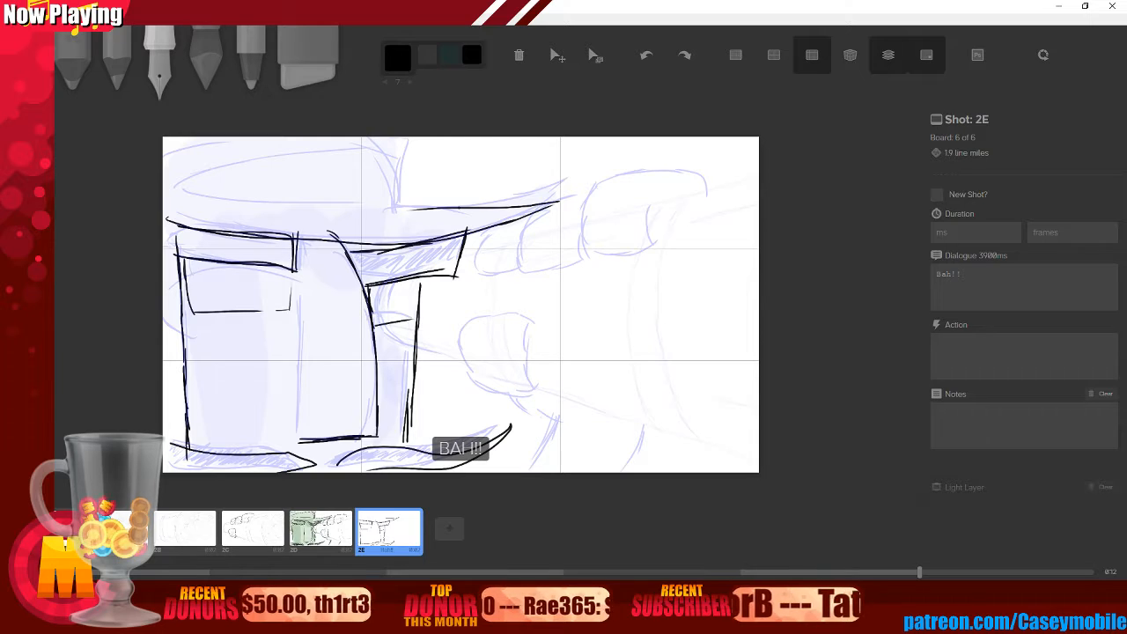
mouse_move(187, 175)
mouse_down()
mouse_move(418, 143)
mouse_move(417, 208)
mouse_up()
mouse_move(431, 173)
mouse_down()
mouse_move(417, 212)
mouse_move(245, 210)
mouse_up()
drag(385, 150, 390, 138)
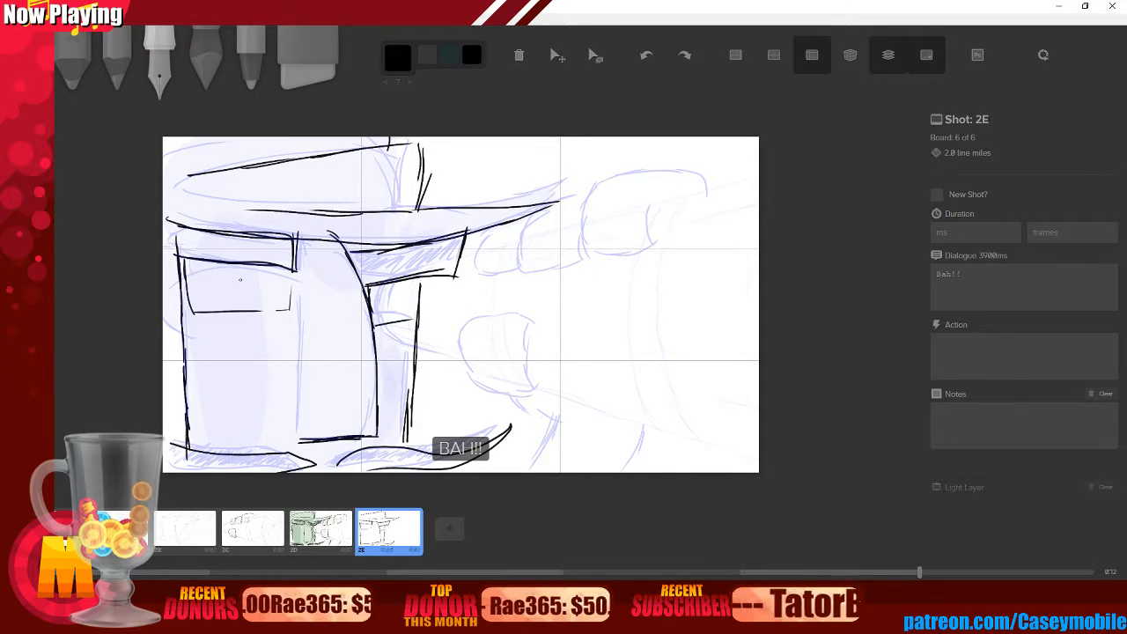
- Outline the tapering spyglass barrel and its rounded eyepiece beside the face, undoing the stray last stroke
mouse_move(476, 269)
mouse_down()
mouse_move(485, 346)
mouse_move(542, 248)
mouse_move(680, 216)
mouse_up()
drag(476, 343, 722, 353)
drag(483, 273, 491, 344)
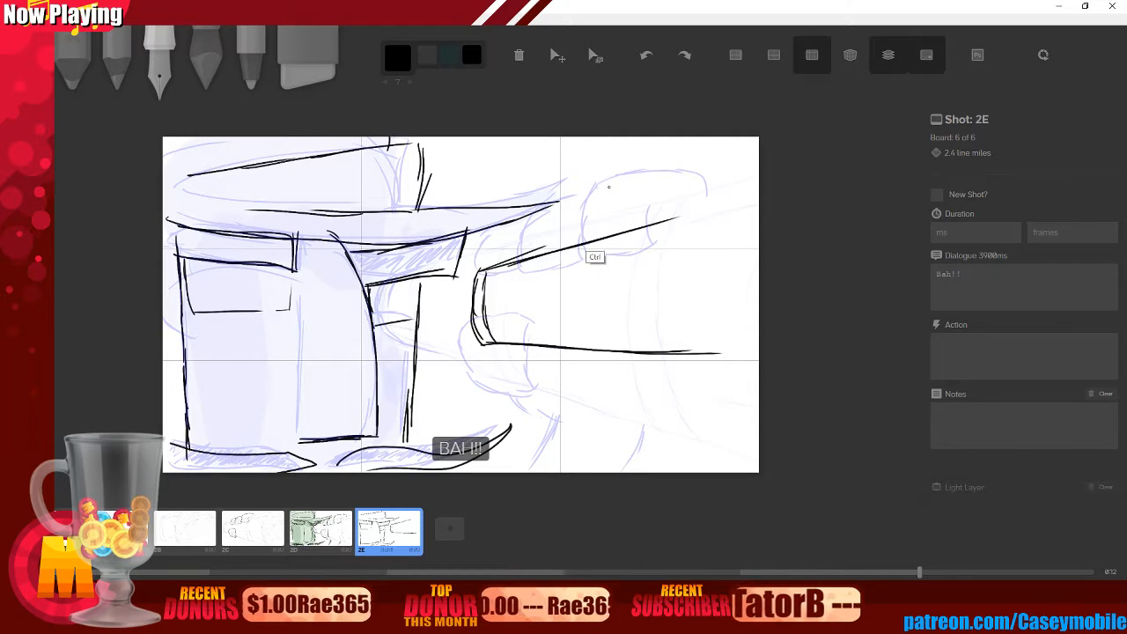
key(ctrl+z)
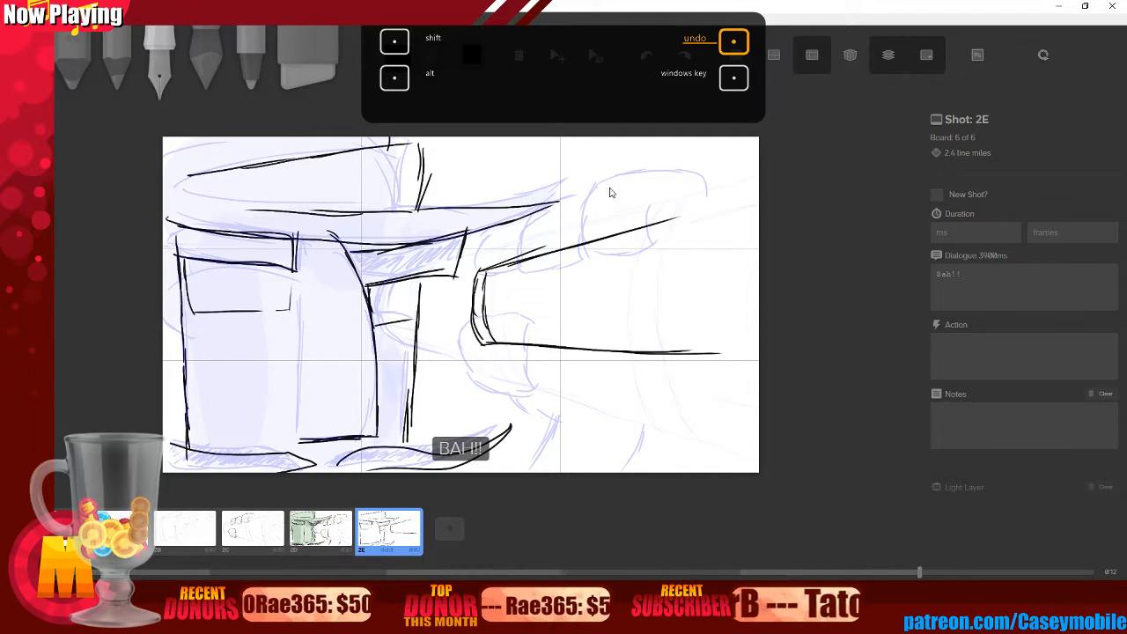
- Ink the spyglass's ring bands, the fingers and thumb gripping the barrel, and the hand's outer contour
mouse_move(570, 252)
mouse_down()
mouse_move(560, 328)
mouse_move(570, 349)
mouse_move(579, 265)
mouse_move(587, 348)
mouse_up()
mouse_move(603, 209)
mouse_down()
mouse_move(604, 258)
mouse_move(628, 273)
mouse_move(653, 263)
mouse_up()
drag(644, 218, 638, 266)
drag(597, 217, 662, 180)
mouse_move(641, 229)
mouse_down()
mouse_move(650, 262)
mouse_move(691, 260)
mouse_move(706, 224)
mouse_move(692, 167)
mouse_move(702, 217)
mouse_move(747, 251)
mouse_up()
mouse_move(592, 315)
mouse_down()
mouse_move(598, 352)
mouse_move(629, 299)
mouse_move(658, 343)
mouse_move(663, 356)
mouse_move(640, 365)
mouse_move(689, 418)
mouse_move(665, 471)
mouse_up()
drag(704, 356, 759, 354)
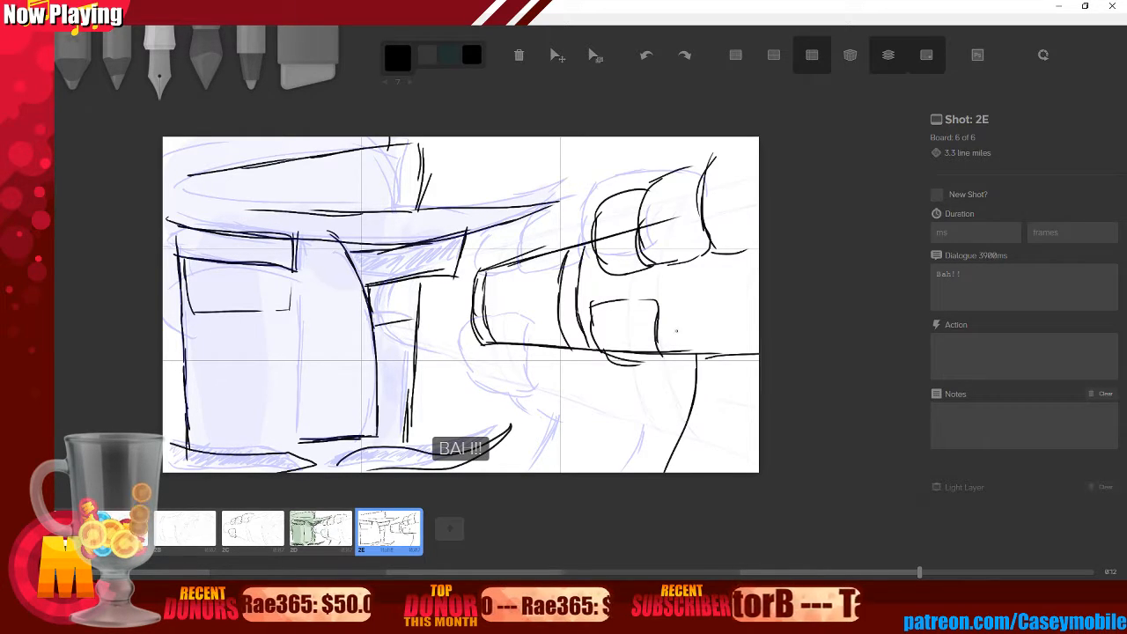
- Add highlight lines along the spyglass barrel and a curved, hatched section below the gripping hand
drag(694, 321, 736, 318)
drag(659, 322, 717, 319)
drag(505, 283, 537, 277)
mouse_move(685, 356)
mouse_down()
mouse_move(671, 411)
mouse_move(759, 426)
mouse_up()
mouse_move(715, 365)
mouse_down()
mouse_move(694, 405)
mouse_move(719, 420)
mouse_up()
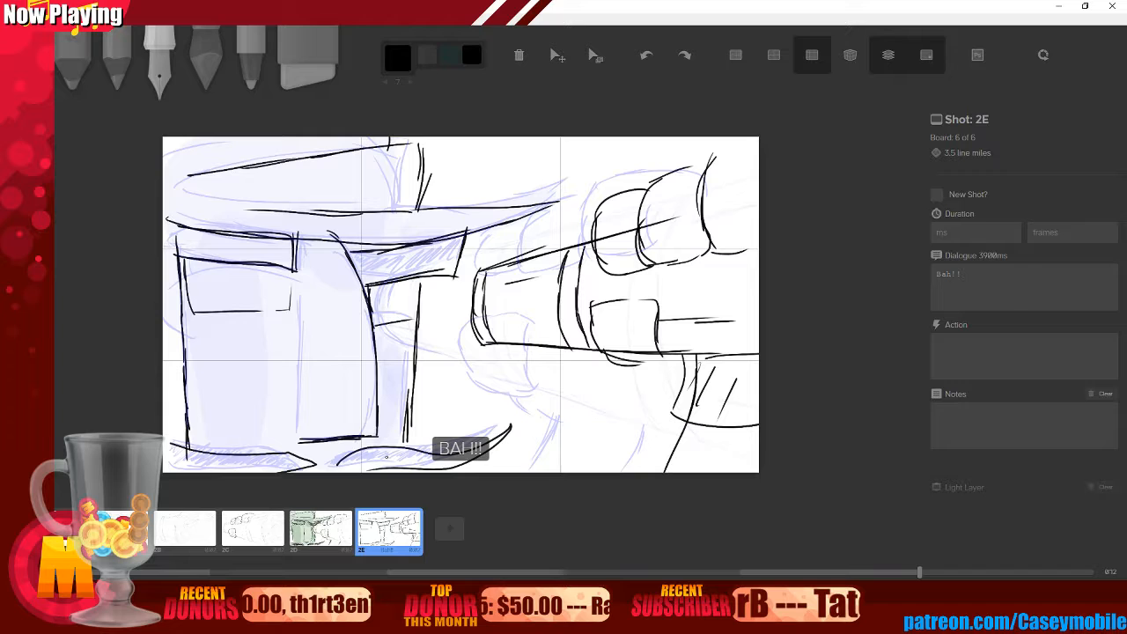
- Hatch both moustache halves and both eyebrows, and close the outlines of the two eyes
drag(337, 462, 432, 454)
drag(170, 460, 315, 461)
mouse_move(166, 223)
mouse_down()
mouse_move(194, 236)
mouse_move(192, 253)
mouse_move(224, 238)
mouse_move(259, 241)
mouse_move(287, 248)
mouse_up()
mouse_move(361, 264)
mouse_down()
mouse_move(451, 250)
mouse_move(453, 266)
mouse_up()
mouse_move(254, 310)
mouse_down()
mouse_move(280, 310)
mouse_move(293, 282)
mouse_up()
mouse_move(371, 324)
mouse_down()
mouse_move(419, 319)
mouse_move(424, 287)
mouse_up()
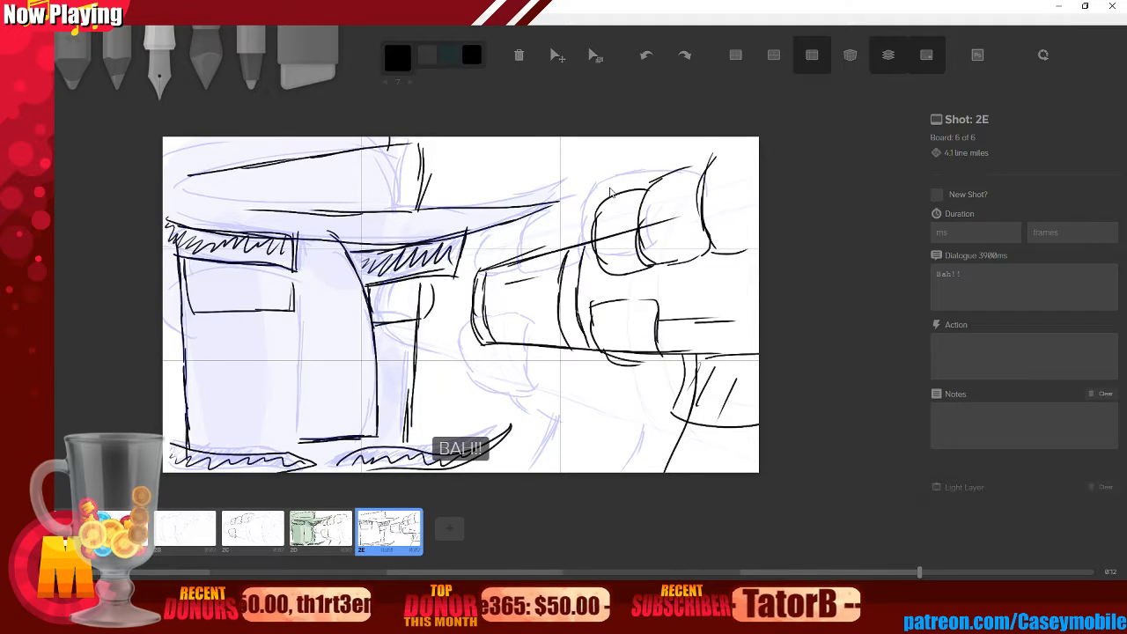
- Paint a translucent green wash over the face and hat with an enlarged brush, leaving the spyglass and hand unpainted
click(240, 95)
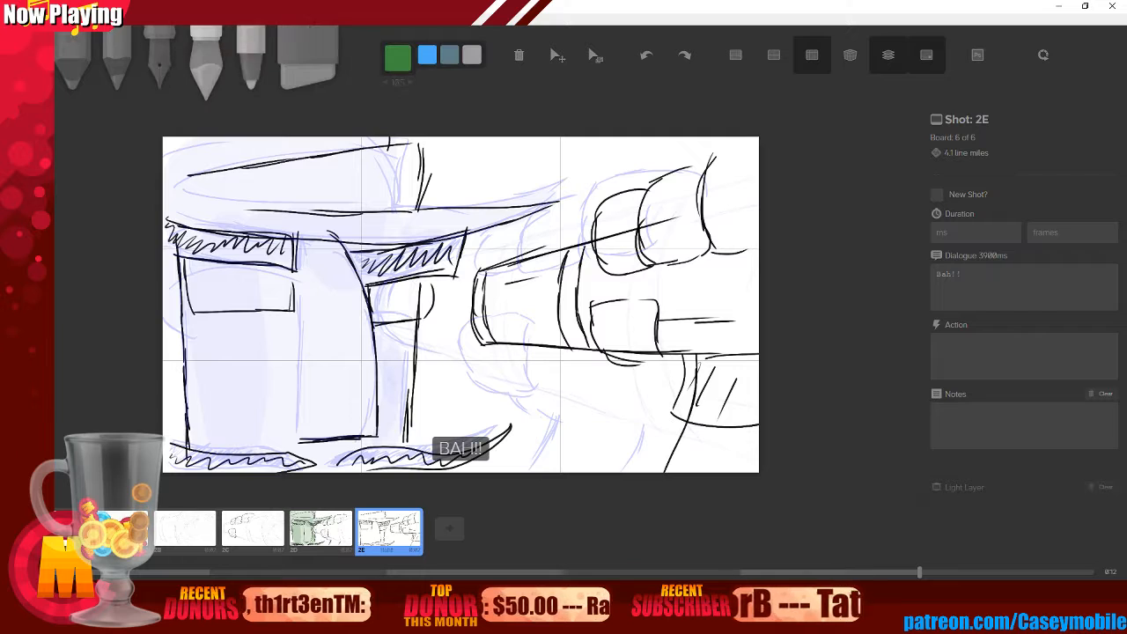
key(])
key(])
key(])
key(])
key(])
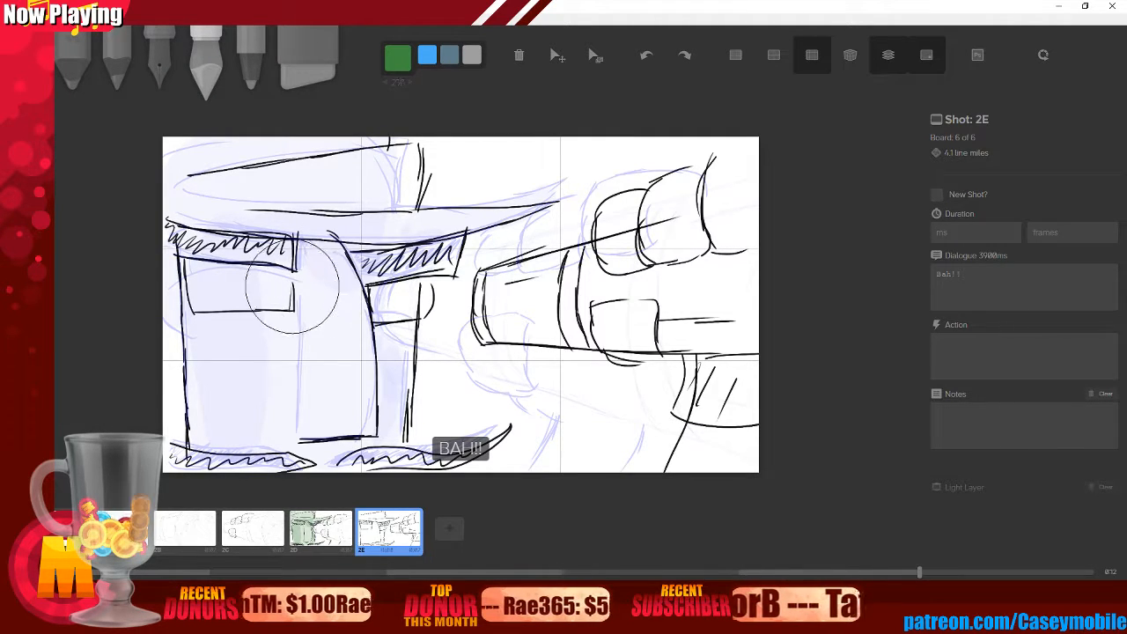
mouse_move(214, 232)
mouse_down()
mouse_move(214, 175)
mouse_move(200, 164)
mouse_move(264, 247)
mouse_move(331, 224)
mouse_move(394, 172)
mouse_move(335, 330)
mouse_move(228, 326)
mouse_move(232, 427)
mouse_move(203, 440)
mouse_move(189, 423)
mouse_move(244, 398)
mouse_move(331, 441)
mouse_move(405, 335)
mouse_move(387, 255)
mouse_move(429, 249)
mouse_move(413, 236)
mouse_move(460, 217)
mouse_move(503, 217)
mouse_move(445, 224)
mouse_up()
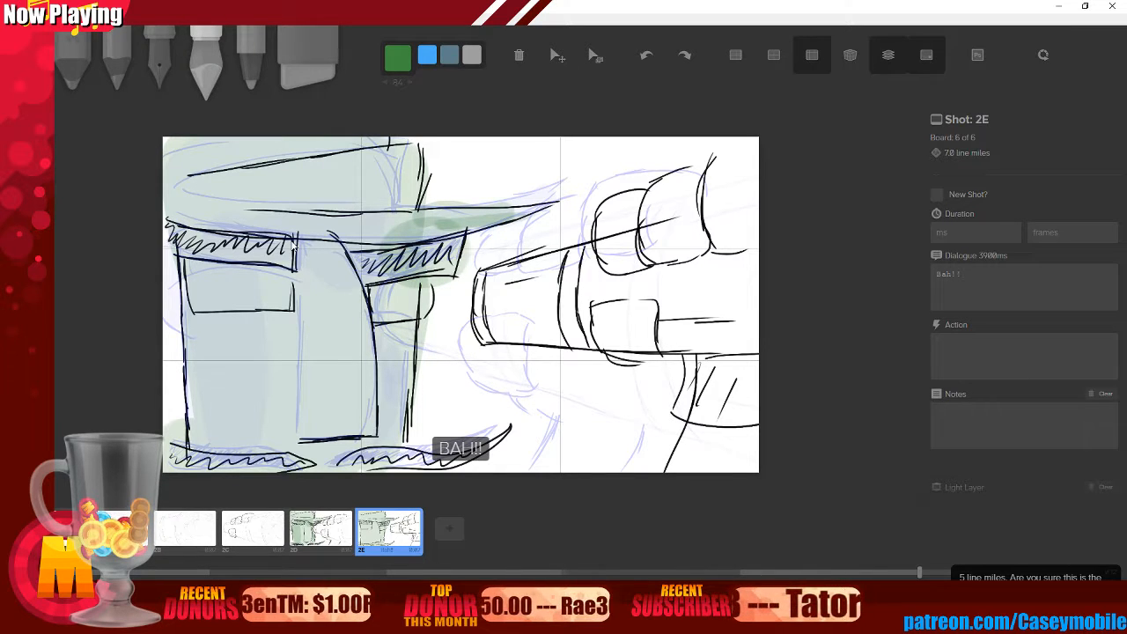
- Add a new board after Shot 2E, turn off the onion skin, and switch to the ink pen
click(450, 530)
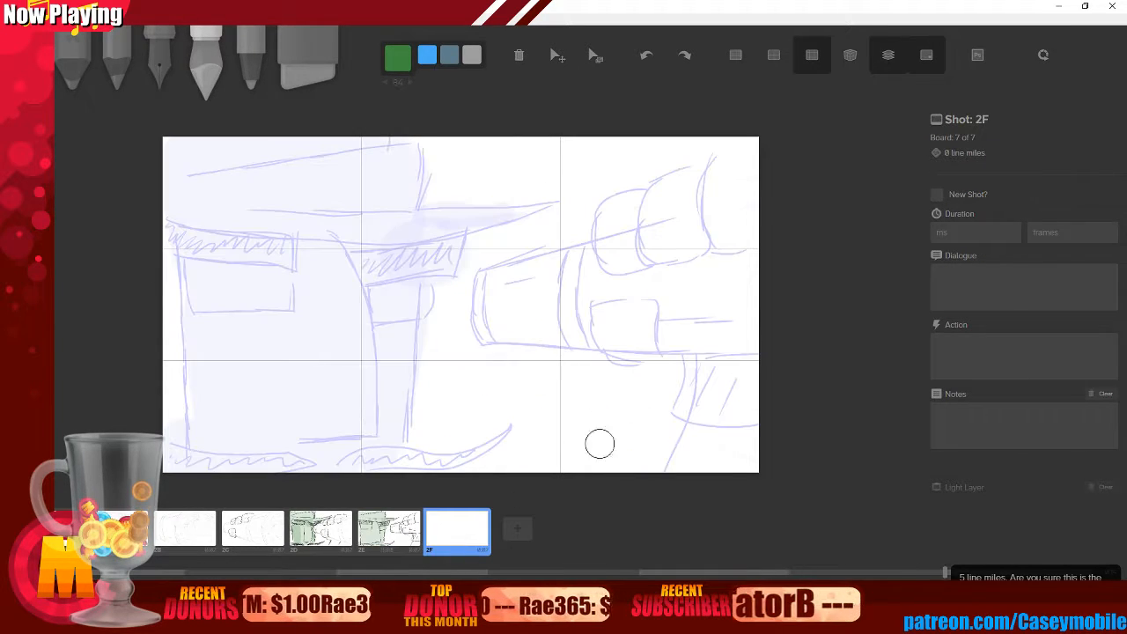
click(874, 69)
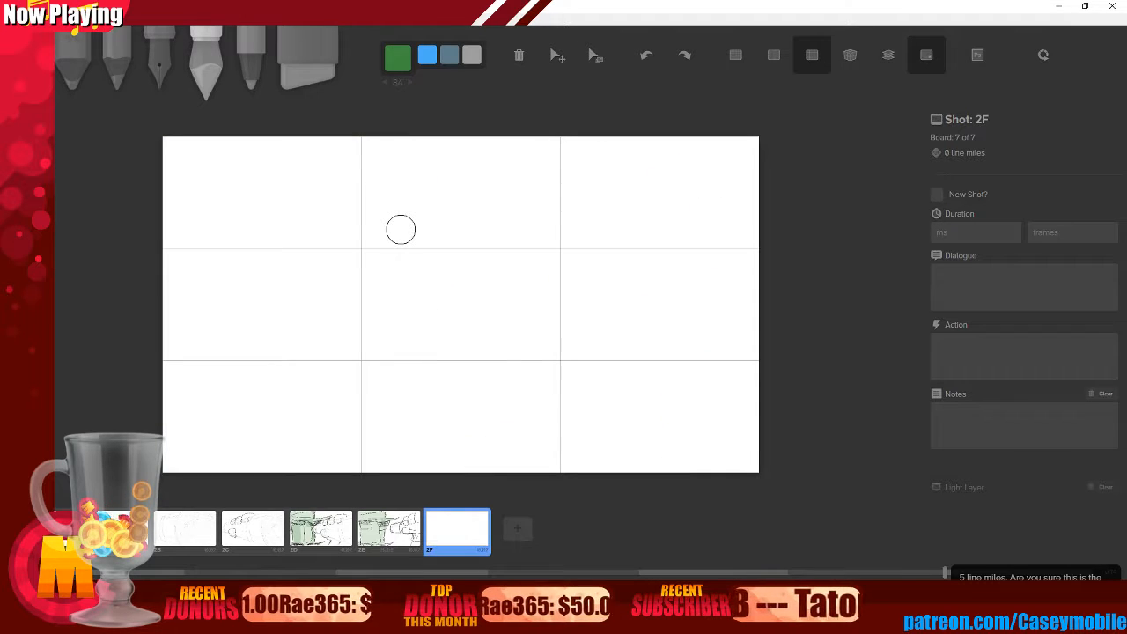
key(3)
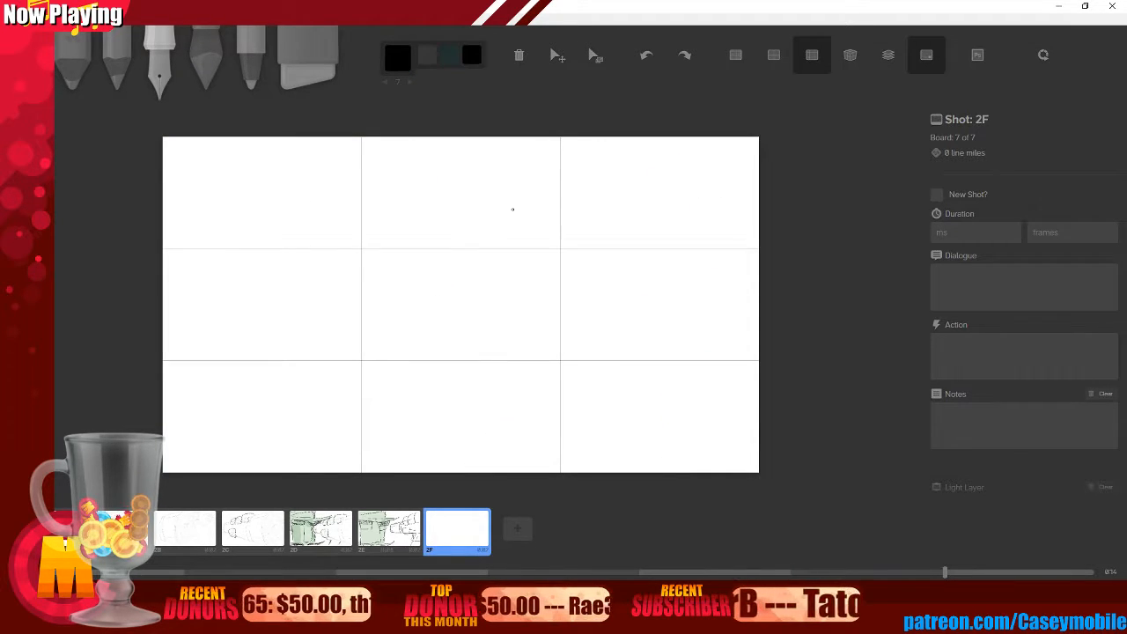
drag(487, 208, 613, 189)
key(ctrl+z)
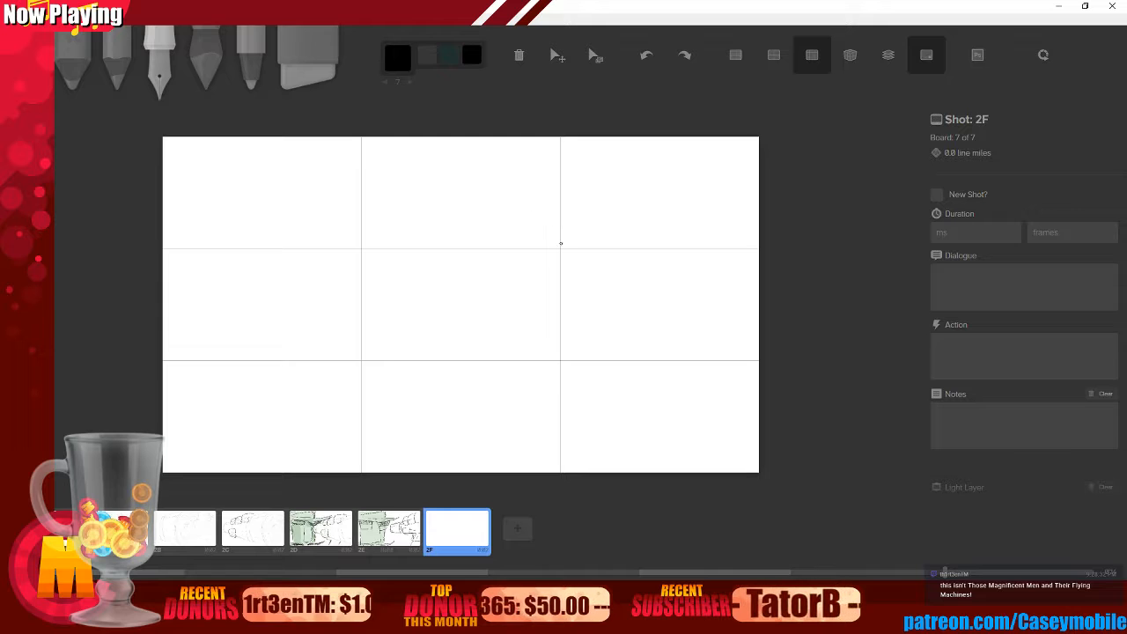
drag(525, 201, 520, 234)
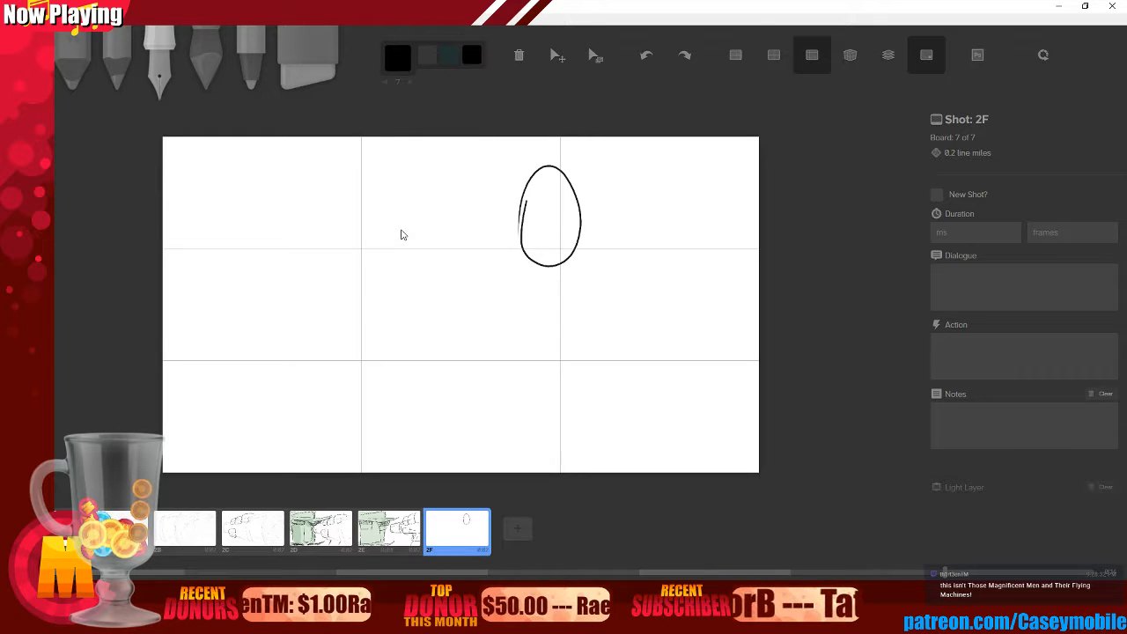
key(ctrl+z)
- Sketch a standing figure's oval head, spine, shoulder line, tapering torso, hips and legs right of the board's center
mouse_move(537, 192)
mouse_down()
mouse_move(531, 224)
mouse_move(557, 344)
mouse_up()
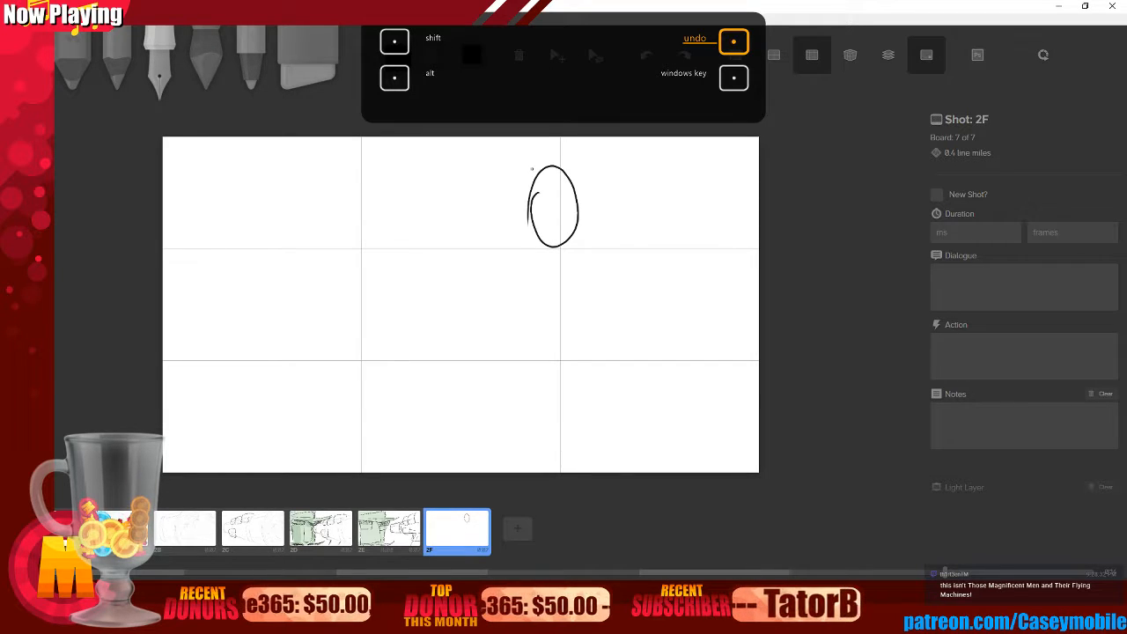
drag(545, 235, 566, 357)
mouse_move(523, 267)
mouse_down()
mouse_move(588, 266)
mouse_move(539, 330)
mouse_move(560, 361)
mouse_up()
drag(597, 262, 564, 384)
mouse_move(546, 381)
mouse_down()
mouse_move(635, 365)
mouse_move(621, 439)
mouse_up()
drag(634, 375, 619, 449)
drag(546, 388, 536, 467)
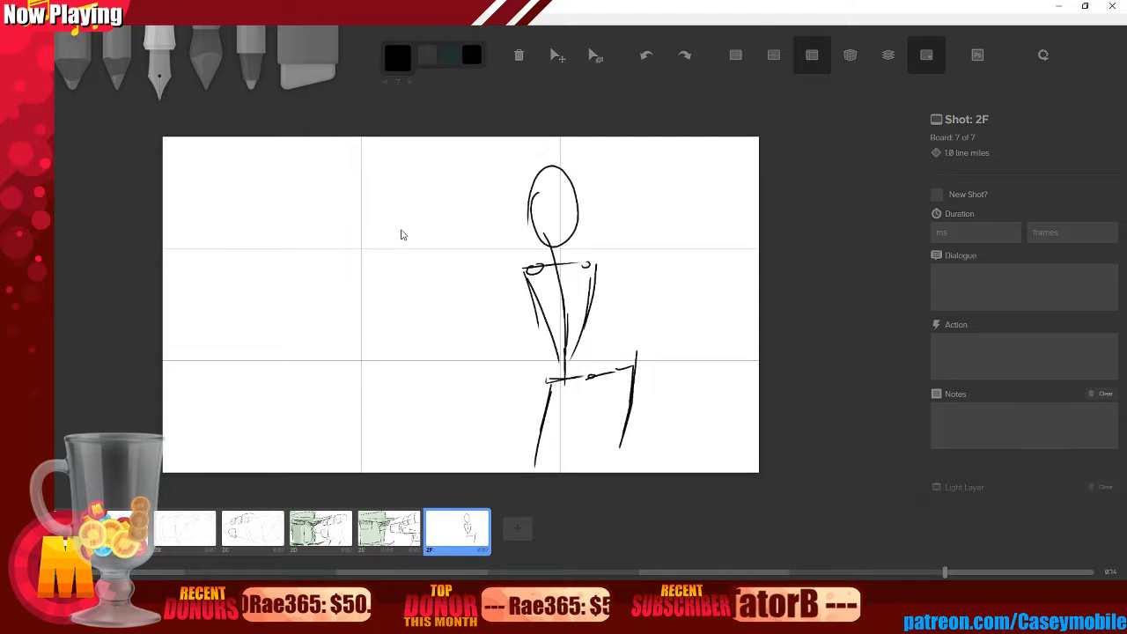
- Undo the figure's leg strokes and redraw them with one leg straight and the other foot raised on a block
key(ctrl+z)
key(ctrl+z)
key(ctrl+z)
key(ctrl+z)
key(ctrl+z)
key(ctrl+z)
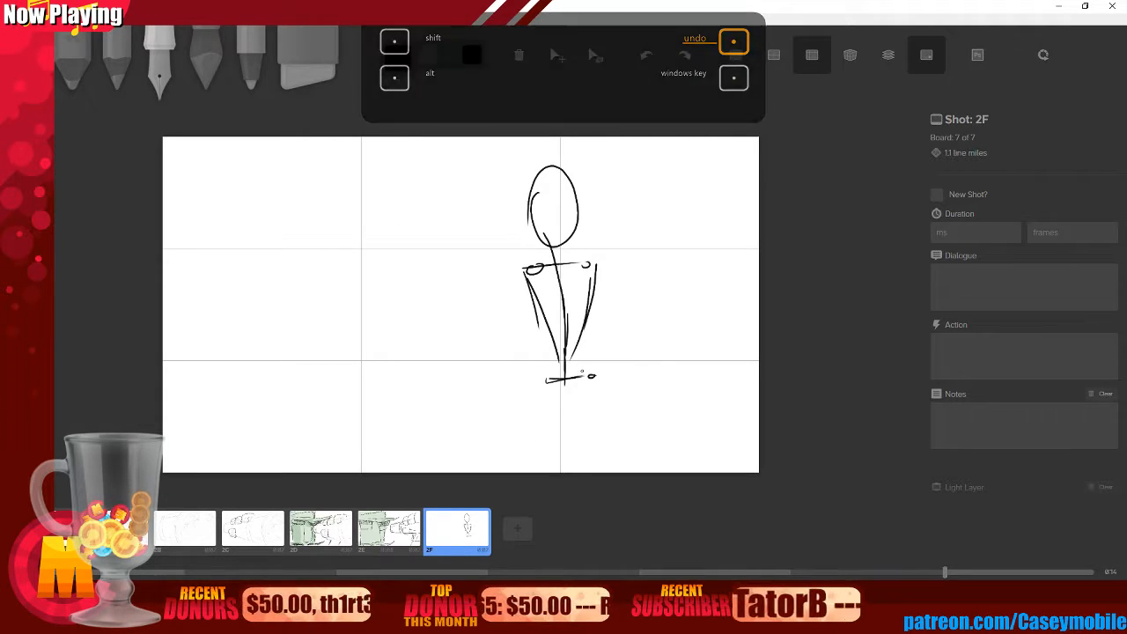
mouse_move(591, 377)
mouse_down()
mouse_move(637, 362)
mouse_move(620, 449)
mouse_move(634, 454)
mouse_move(623, 446)
mouse_up()
mouse_move(553, 382)
mouse_down()
mouse_move(538, 469)
mouse_move(596, 450)
mouse_move(695, 472)
mouse_up()
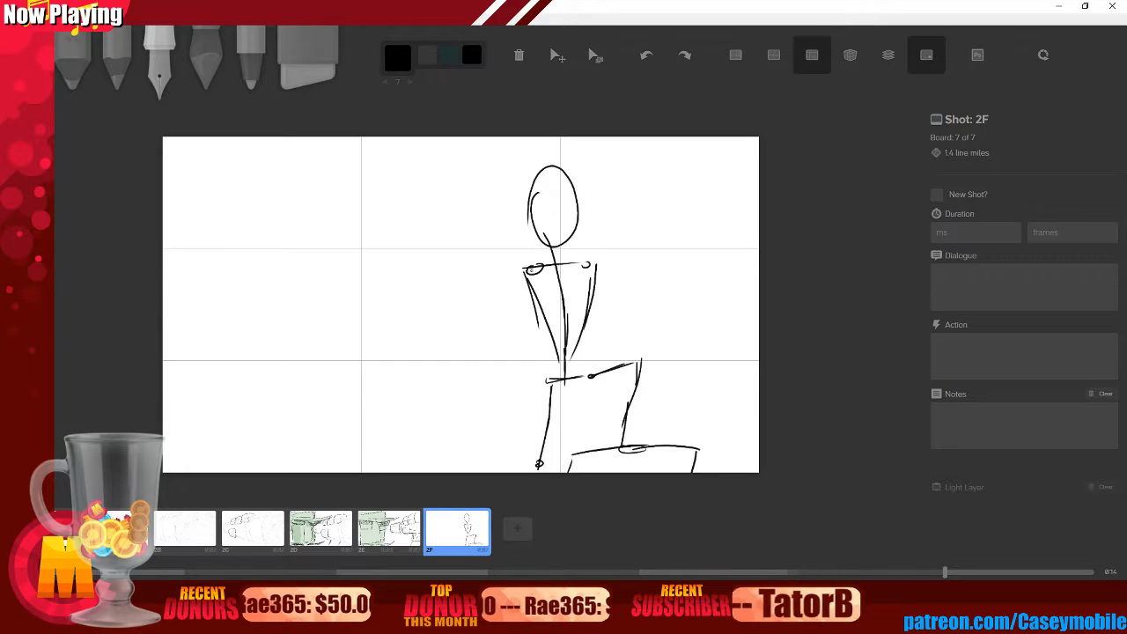
- Sketch one arm bent with its hand at the waist, and try an outstretched opposite arm before undoing it
mouse_move(528, 271)
mouse_down()
mouse_move(494, 357)
mouse_move(555, 338)
mouse_up()
drag(590, 263, 628, 250)
drag(592, 261, 656, 247)
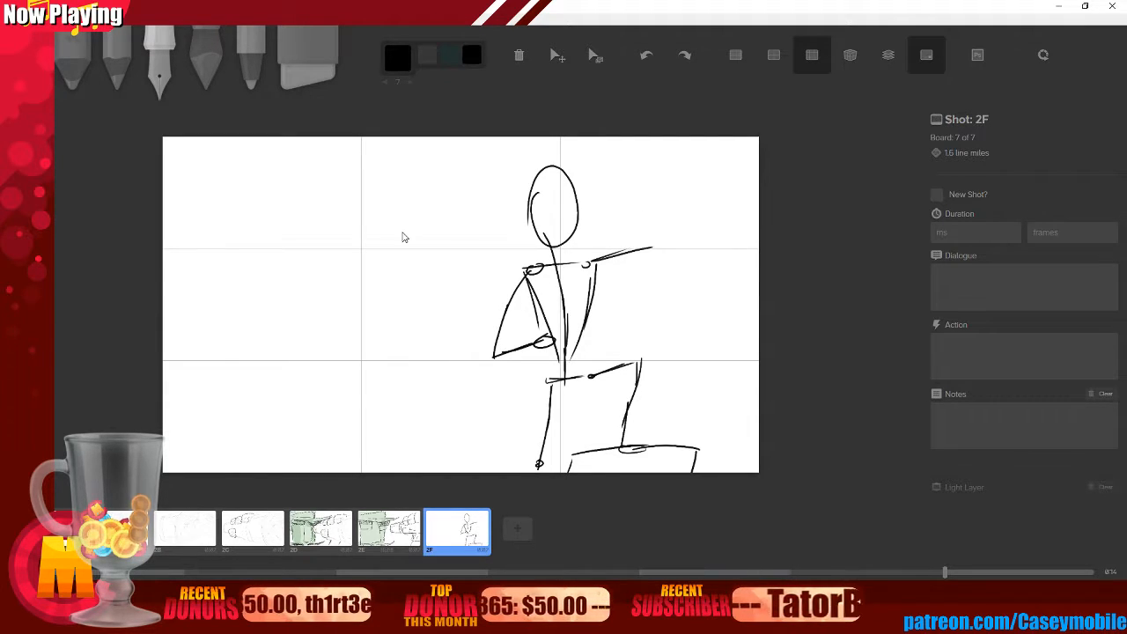
key(ctrl+z)
key(ctrl+z)
mouse_move(588, 264)
mouse_down()
mouse_move(645, 261)
mouse_move(634, 198)
mouse_move(677, 183)
mouse_up()
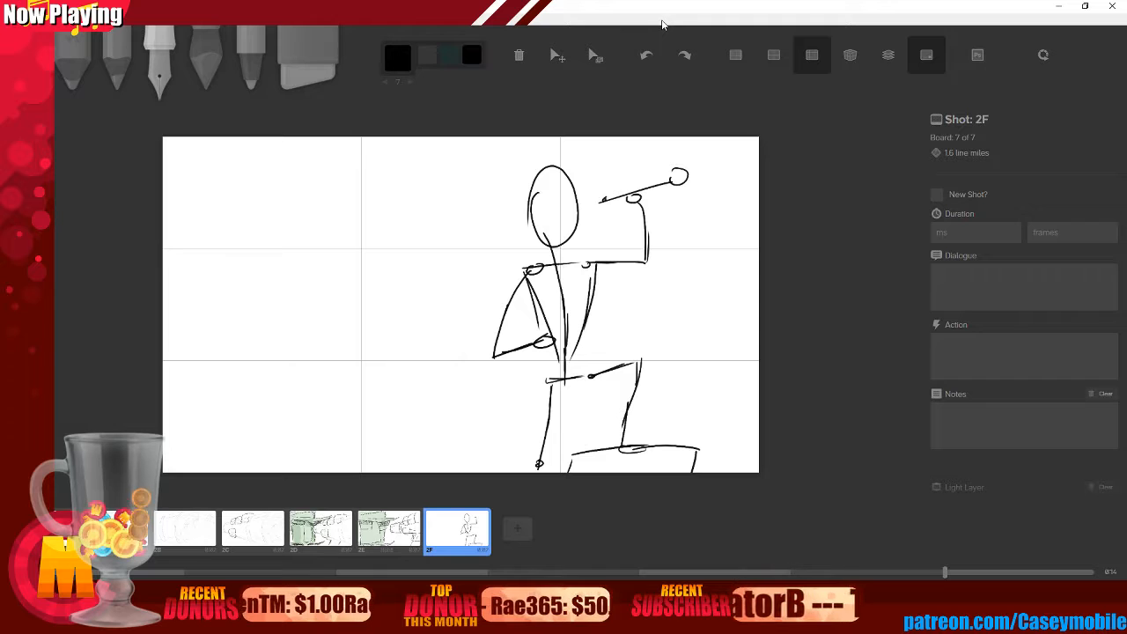
key(ctrl+z)
key(ctrl+z)
key(ctrl+z)
key(ctrl+z)
key(ctrl+z)
key(ctrl+z)
key(ctrl+z)
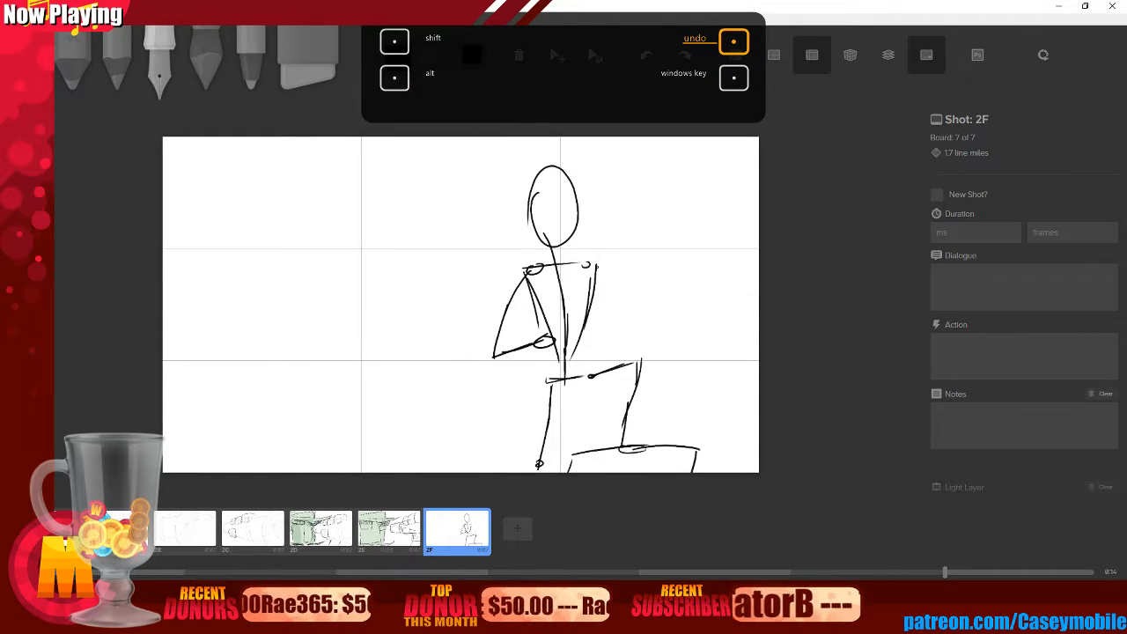
- Sketch the other arm raised from a bent elbow, its hand holding a short, foreshortened spyglass beside the head
mouse_move(588, 264)
mouse_down()
mouse_move(651, 271)
mouse_move(649, 220)
mouse_move(659, 220)
mouse_move(611, 221)
mouse_move(645, 227)
mouse_move(699, 203)
mouse_move(710, 212)
mouse_move(701, 201)
mouse_move(692, 212)
mouse_move(710, 208)
mouse_up()
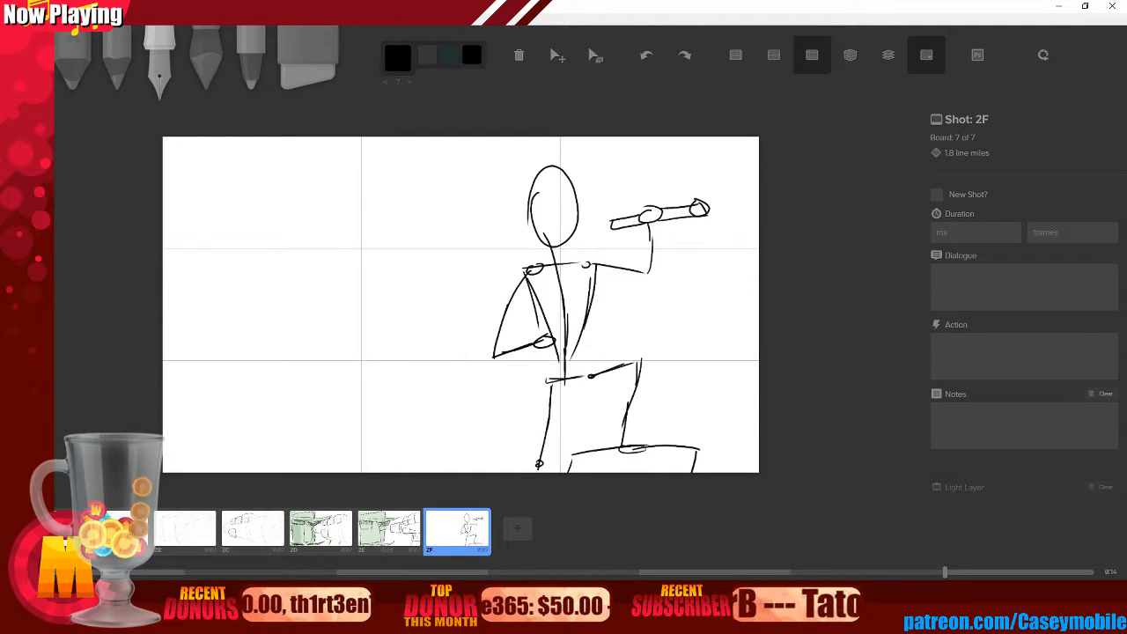
key(ctrl+z)
key(ctrl+z)
key(ctrl+z)
key(ctrl+z)
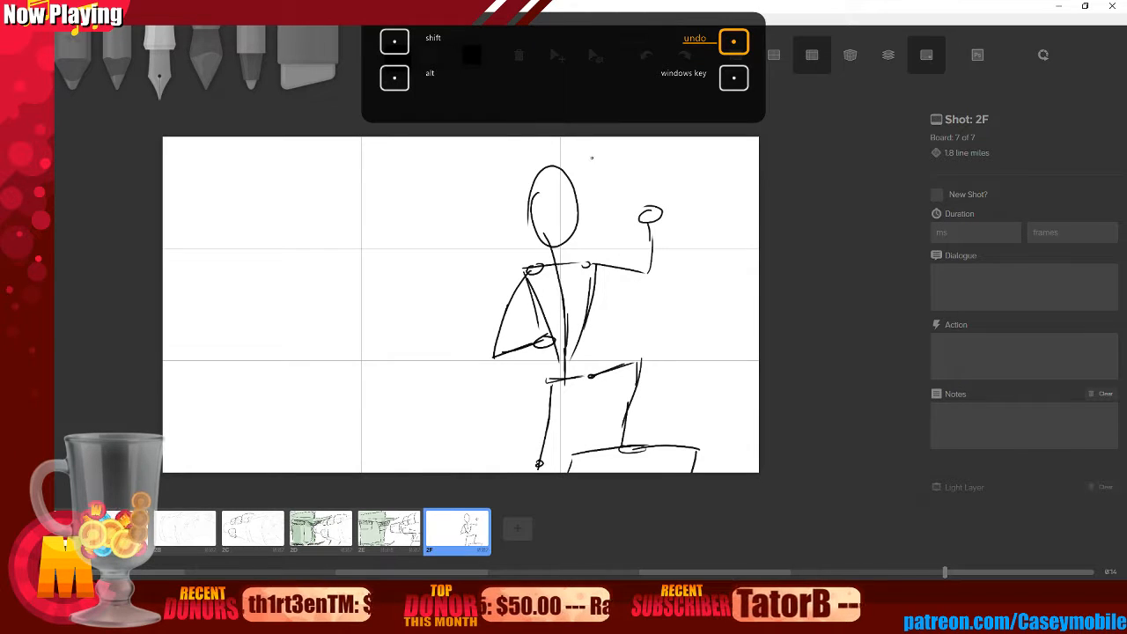
mouse_move(641, 210)
mouse_down()
mouse_move(620, 222)
mouse_move(677, 216)
mouse_move(681, 192)
mouse_move(683, 218)
mouse_move(673, 207)
mouse_up()
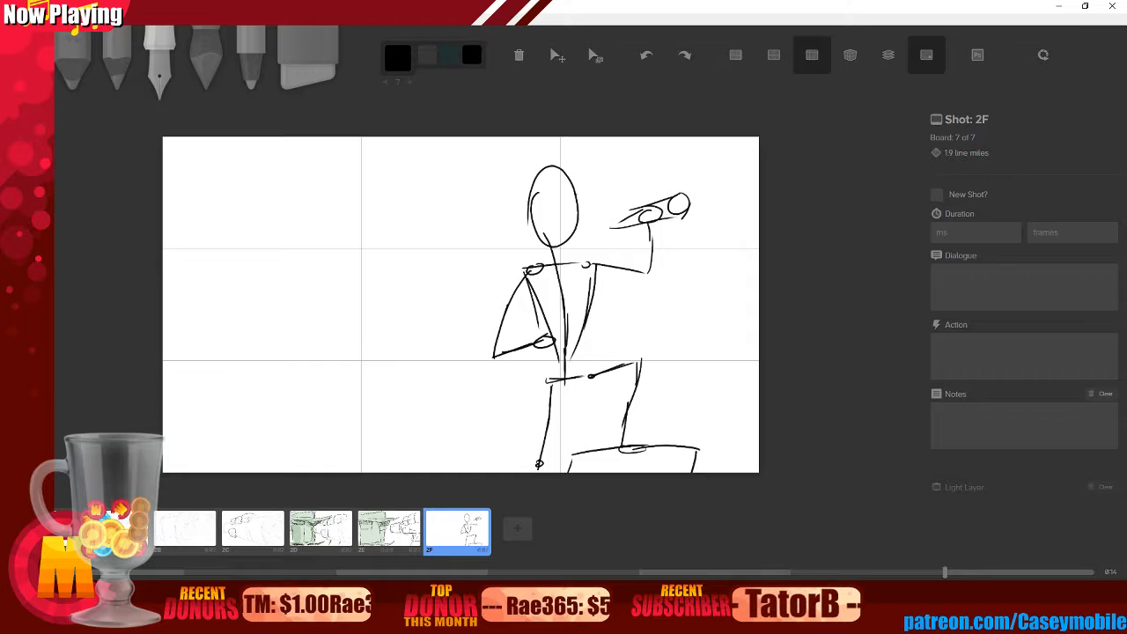
- Try a hat brim across the figure's head, undo it, and add curved vertical and horizontal guide lines to the face
drag(498, 203, 603, 171)
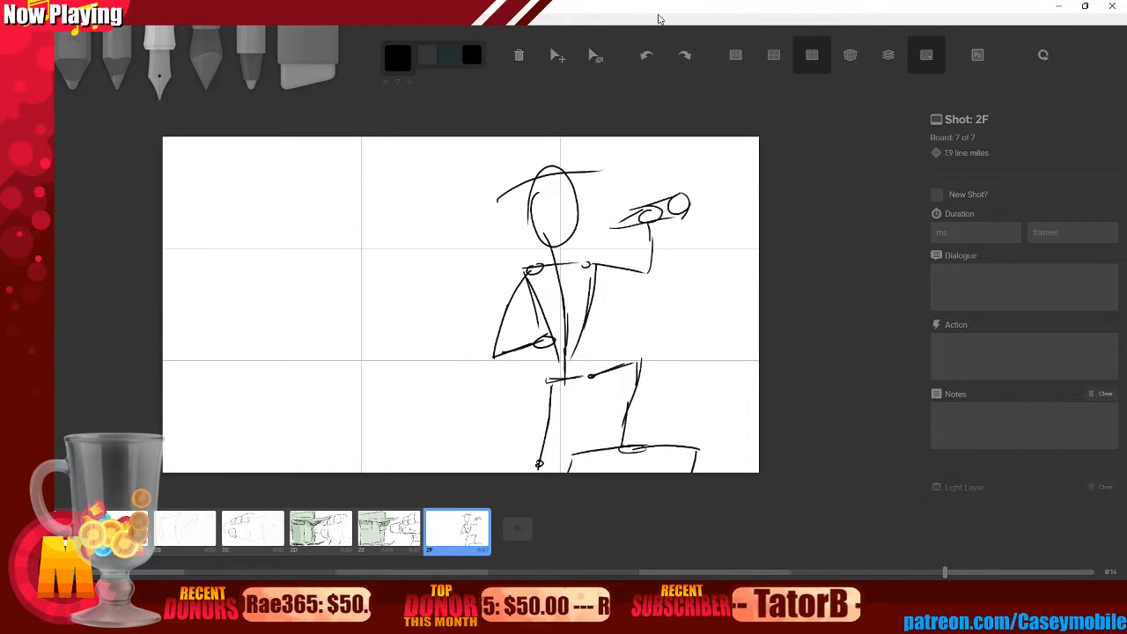
key(ctrl+z)
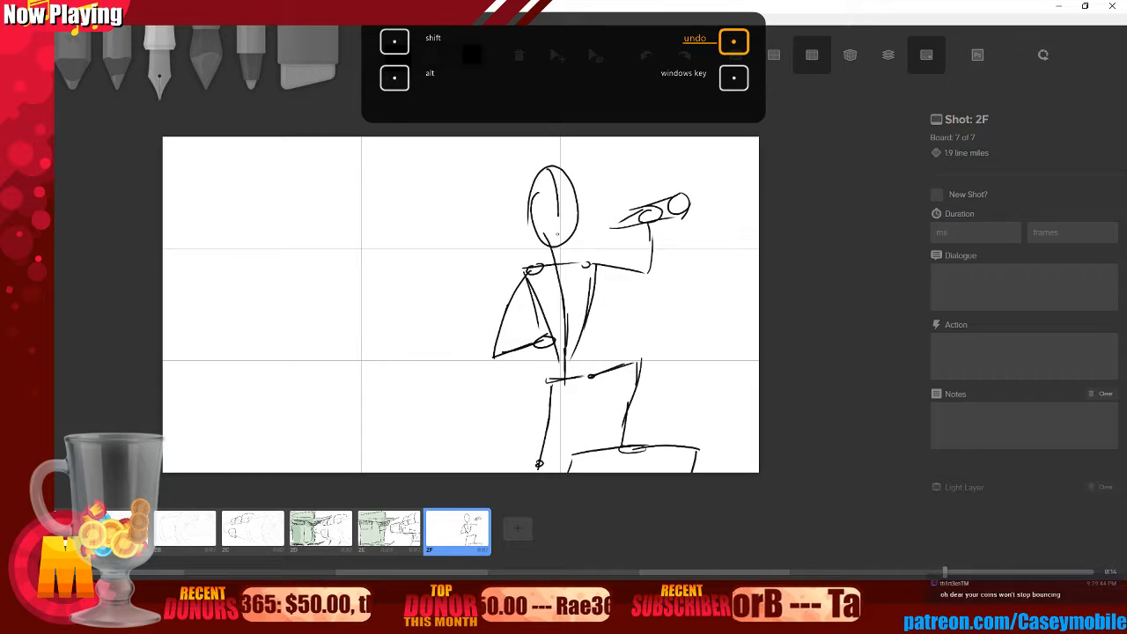
drag(532, 206, 576, 202)
key(ctrl+z)
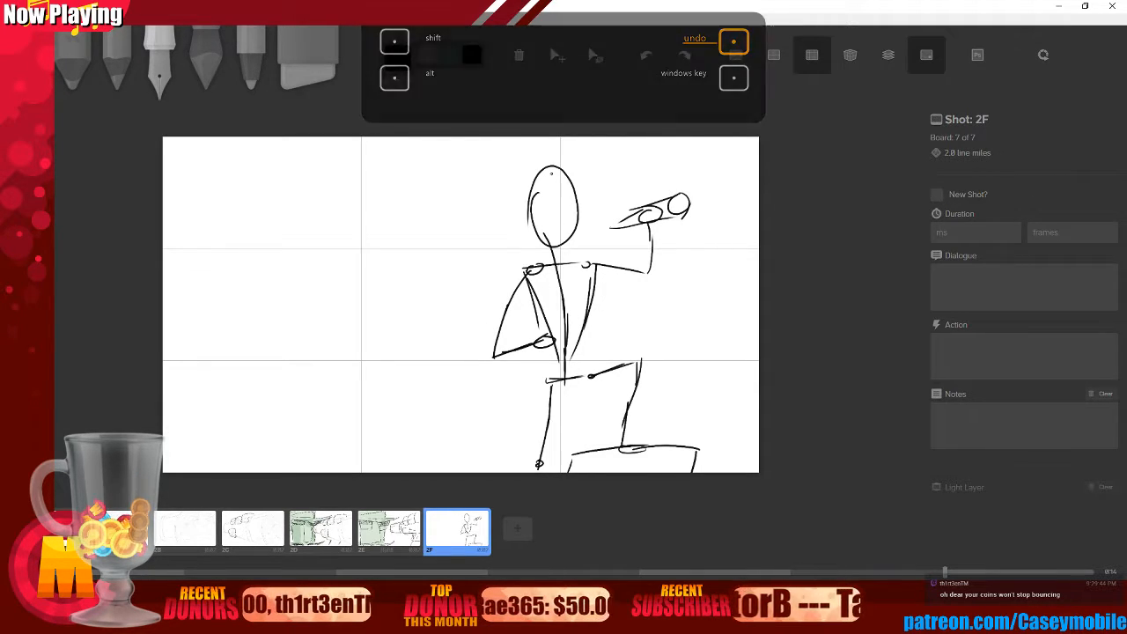
drag(530, 196, 576, 192)
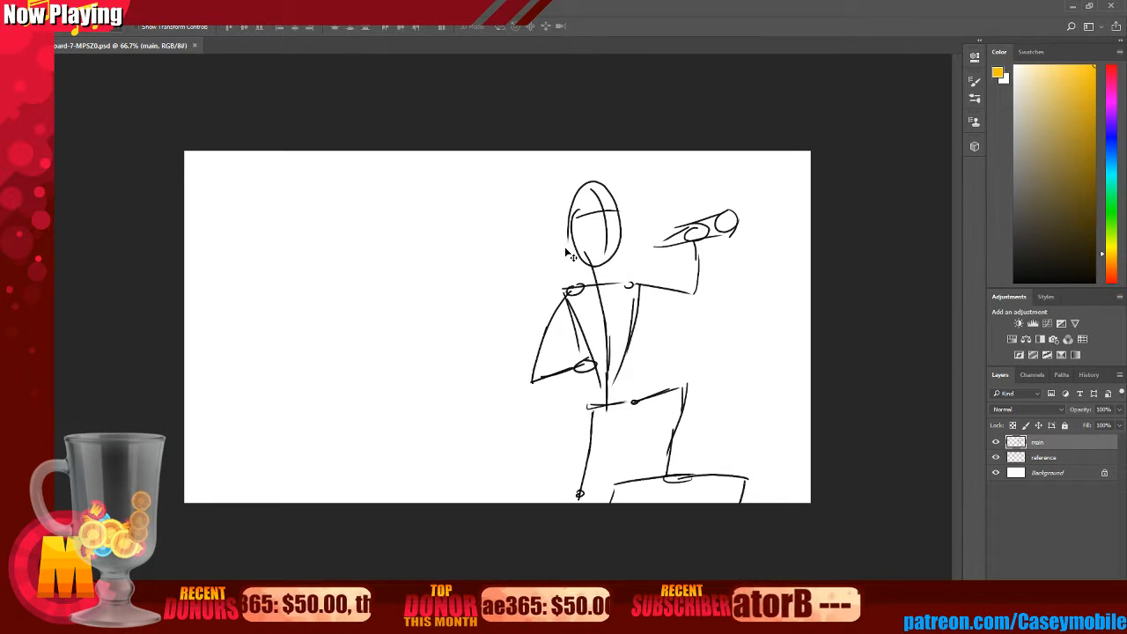
- Return to Storyboarder from Photoshop and unlink the Shot 2F board from its PSD so it can be drawn on directly
click(1073, 7)
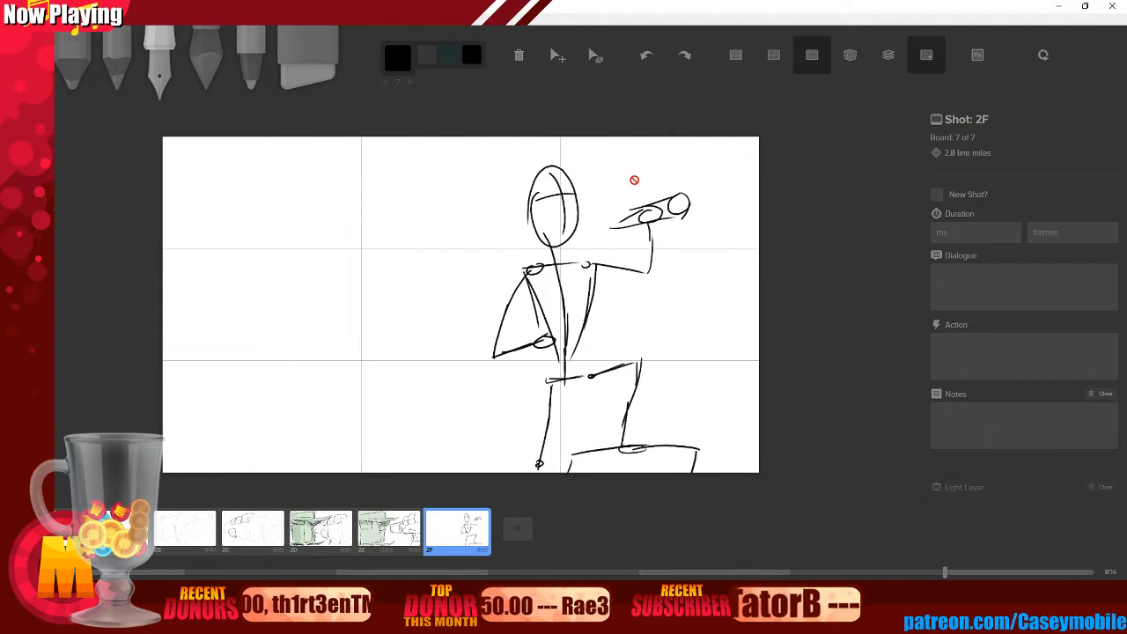
click(595, 55)
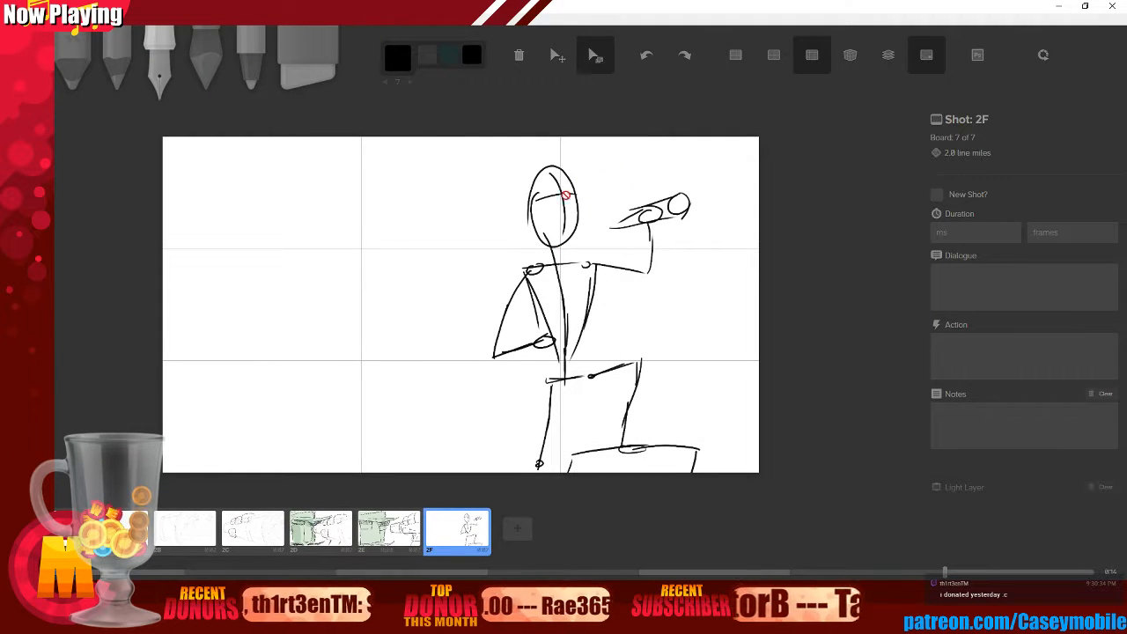
click(597, 305)
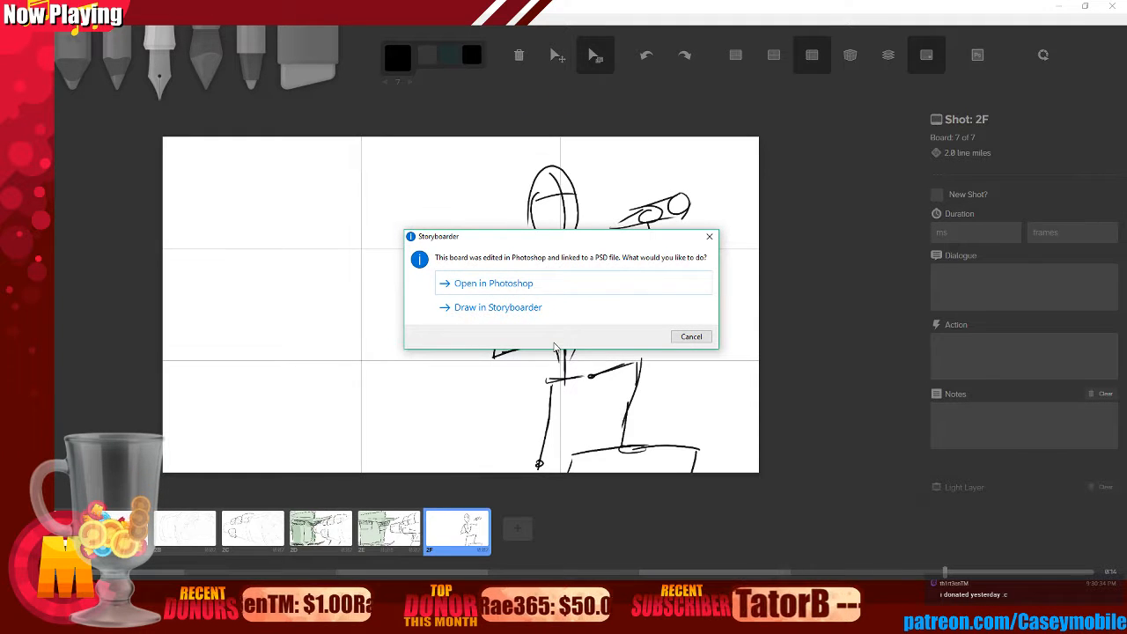
click(547, 312)
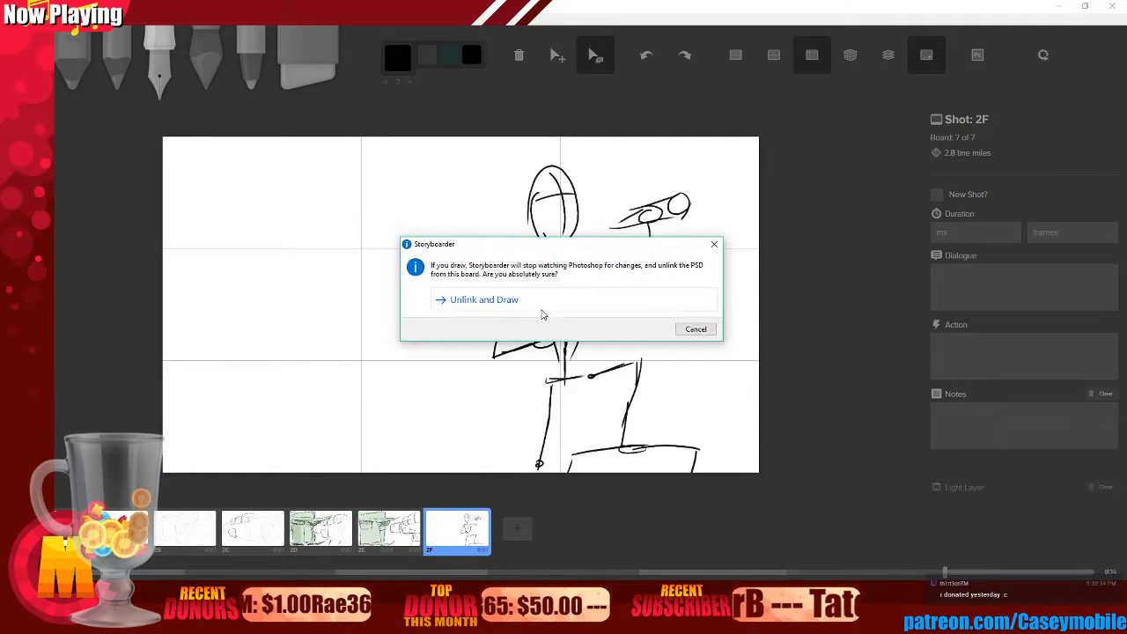
click(536, 303)
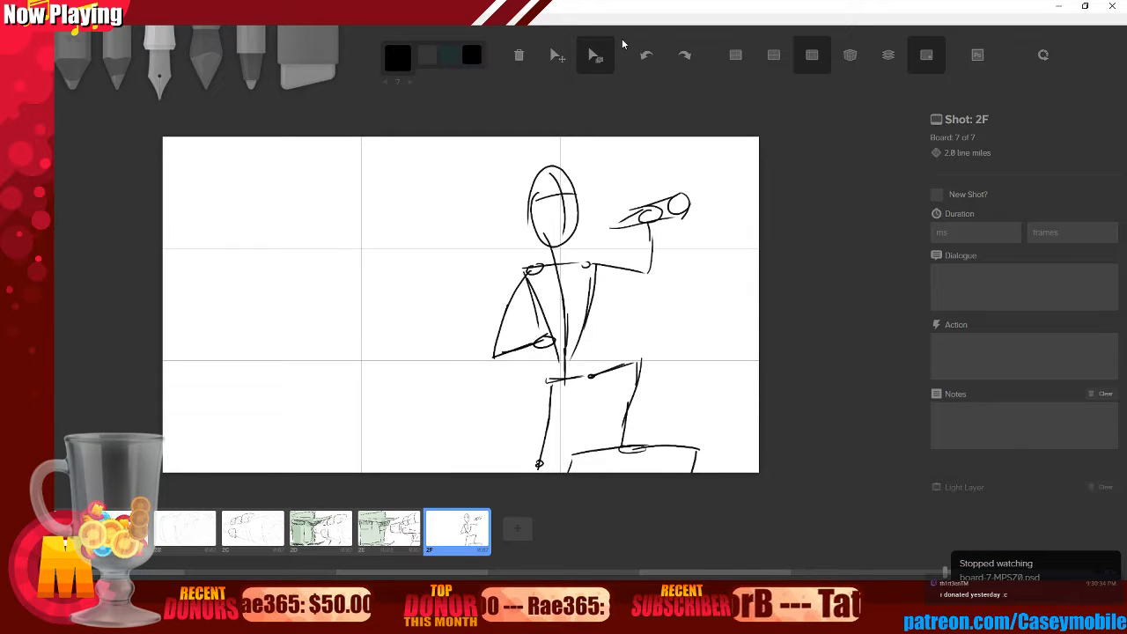
- Scale the figure and its block down and reposition them so they sit clear of the board's lower edge
click(597, 56)
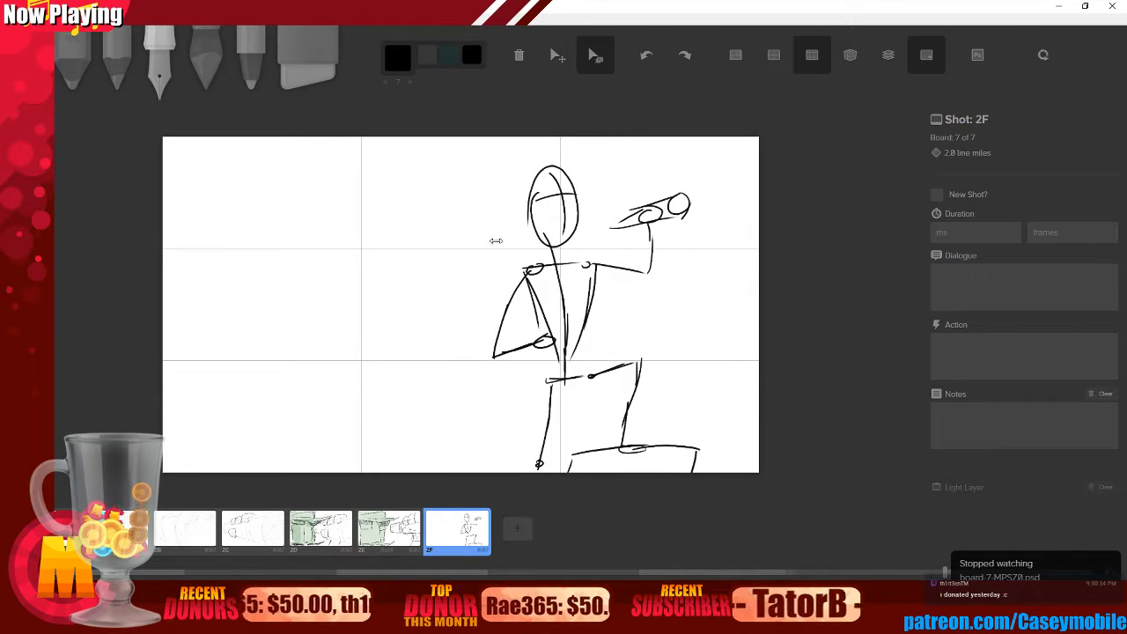
drag(553, 324, 403, 332)
click(557, 55)
drag(576, 314, 571, 273)
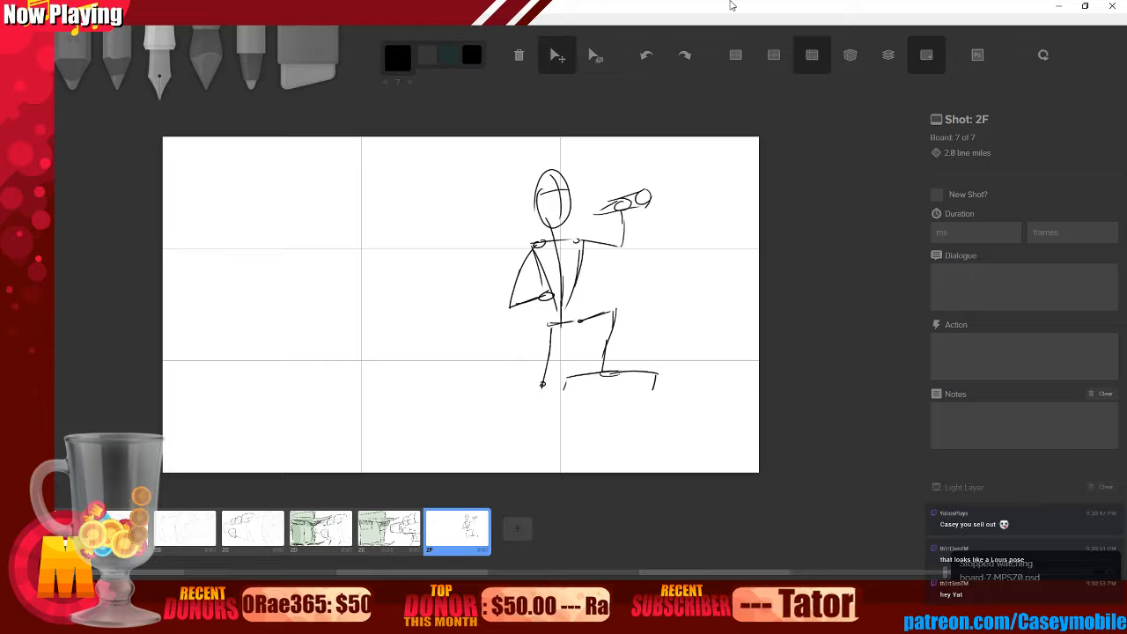
click(593, 62)
drag(591, 305, 654, 298)
click(552, 58)
drag(521, 162, 529, 185)
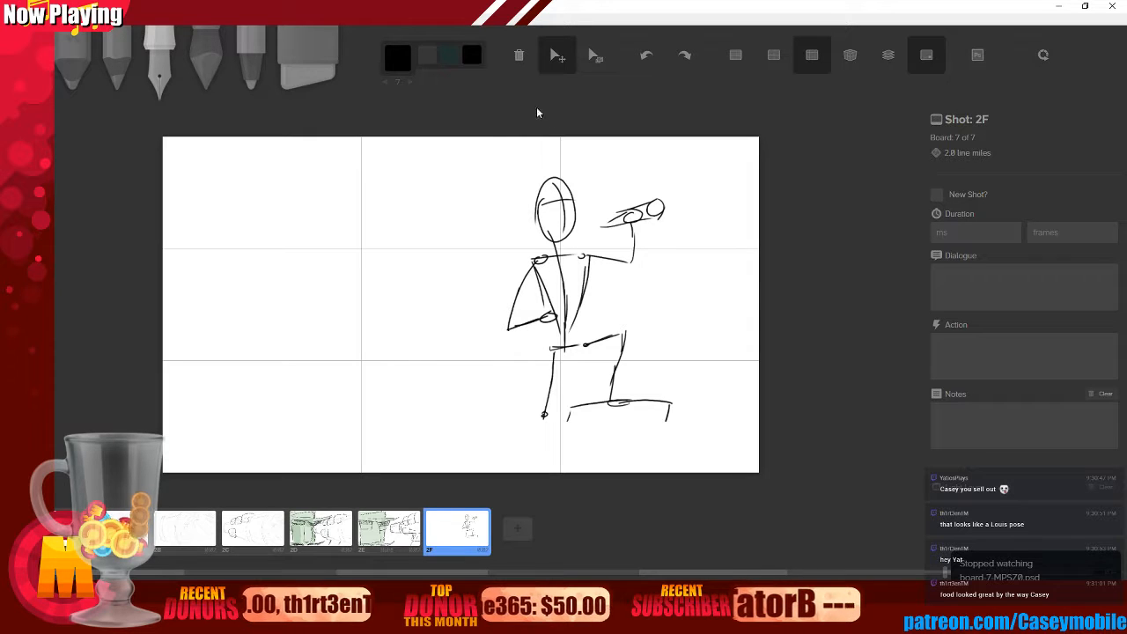
- Try extending the standing leg below the knee with the pen, undoing the attempts, and test strokes beside the figure
click(163, 61)
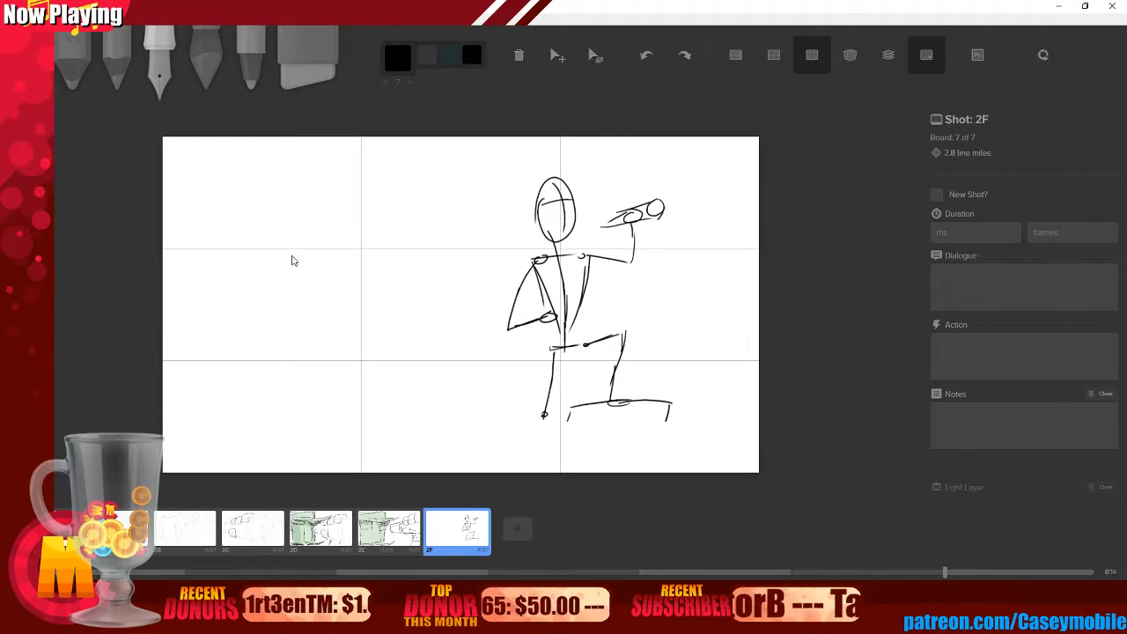
drag(544, 416, 533, 458)
key(ctrl+z)
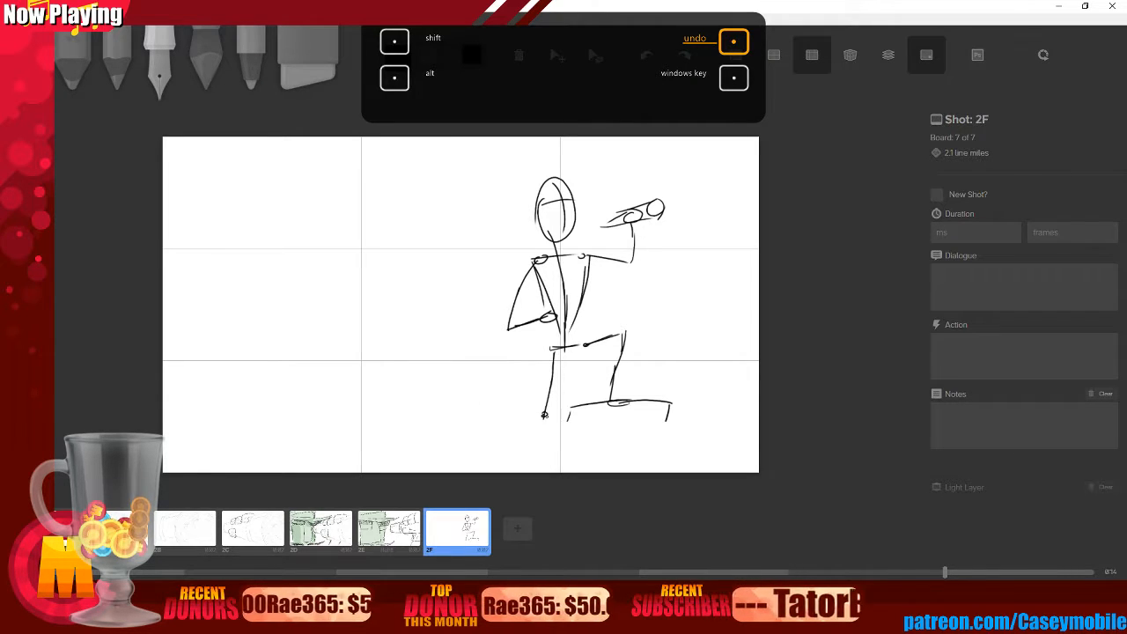
drag(544, 417, 529, 457)
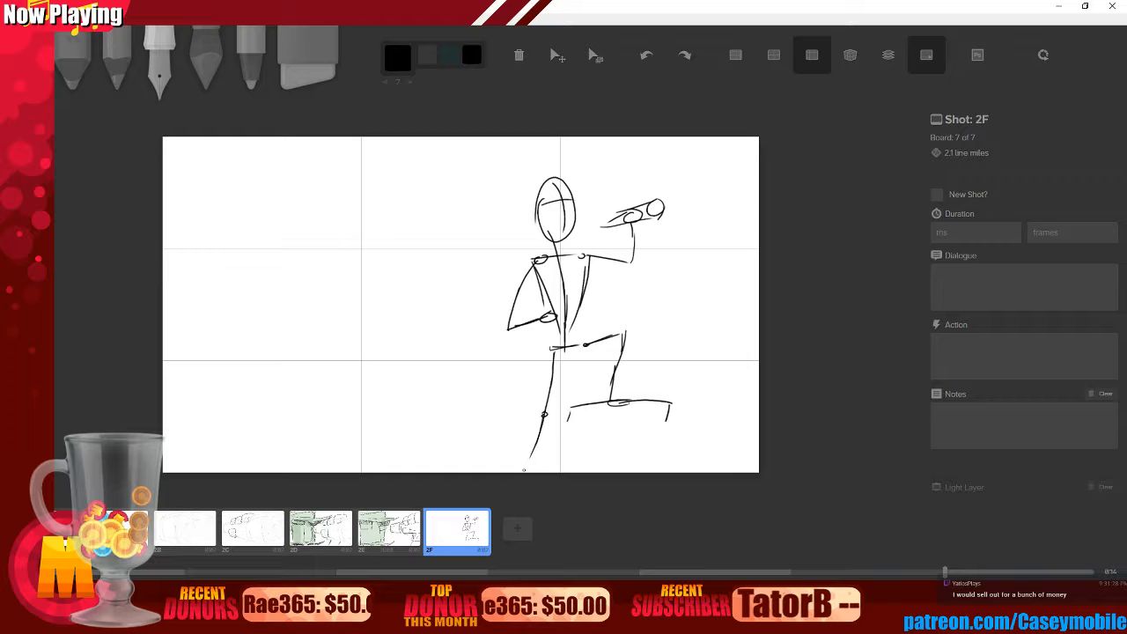
key(ctrl+z)
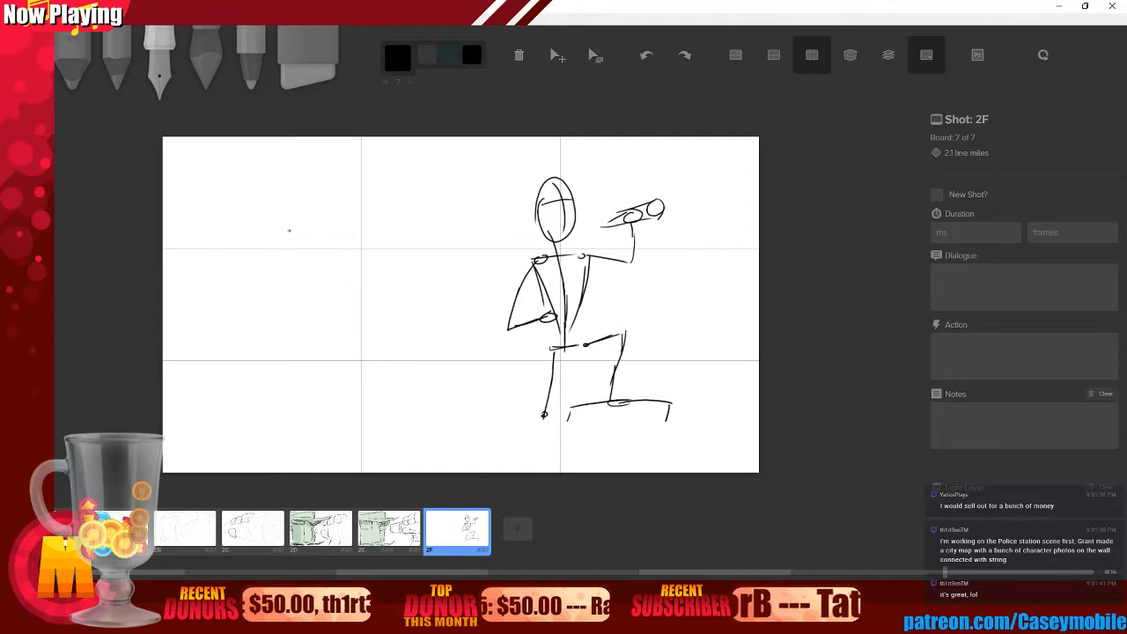
mouse_move(302, 211)
mouse_down()
mouse_move(362, 199)
mouse_move(531, 208)
mouse_up()
mouse_move(304, 210)
mouse_down()
mouse_move(270, 222)
mouse_move(301, 219)
mouse_up()
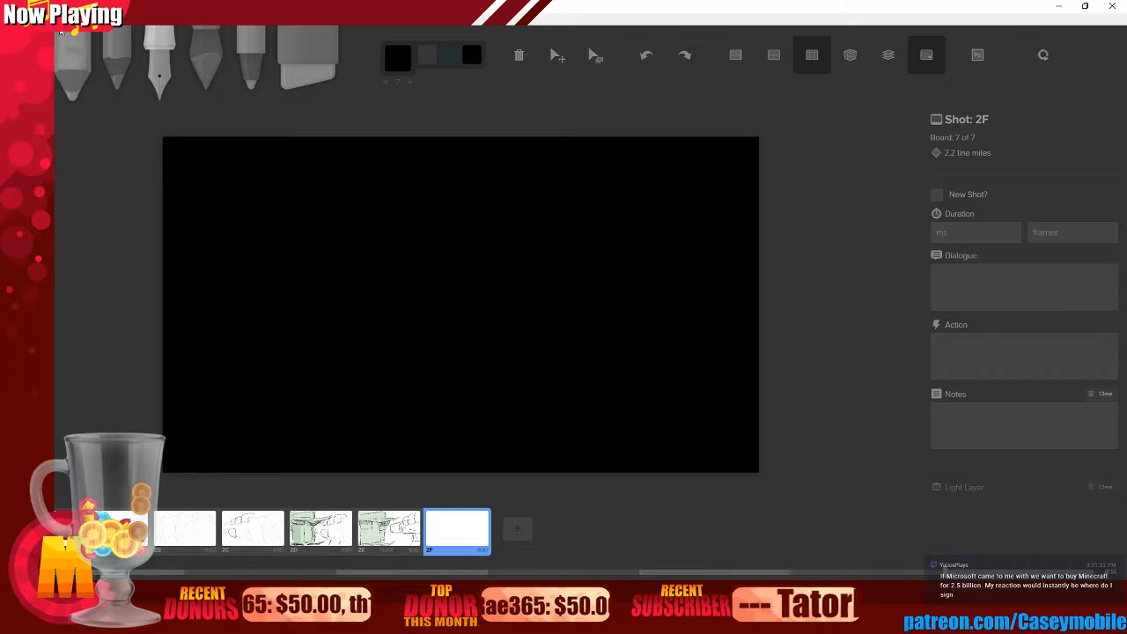
- Save and close the storyboard, reopen the recent TotlEp102 - Scene001 project, and maximize its window
click(14, 20)
click(51, 54)
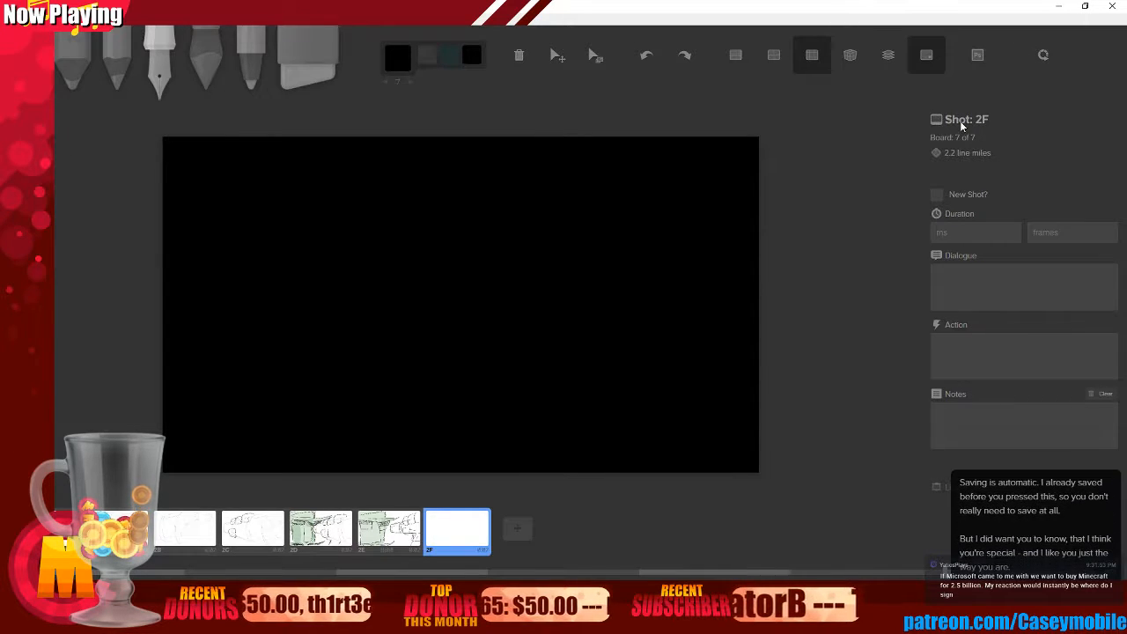
click(1111, 8)
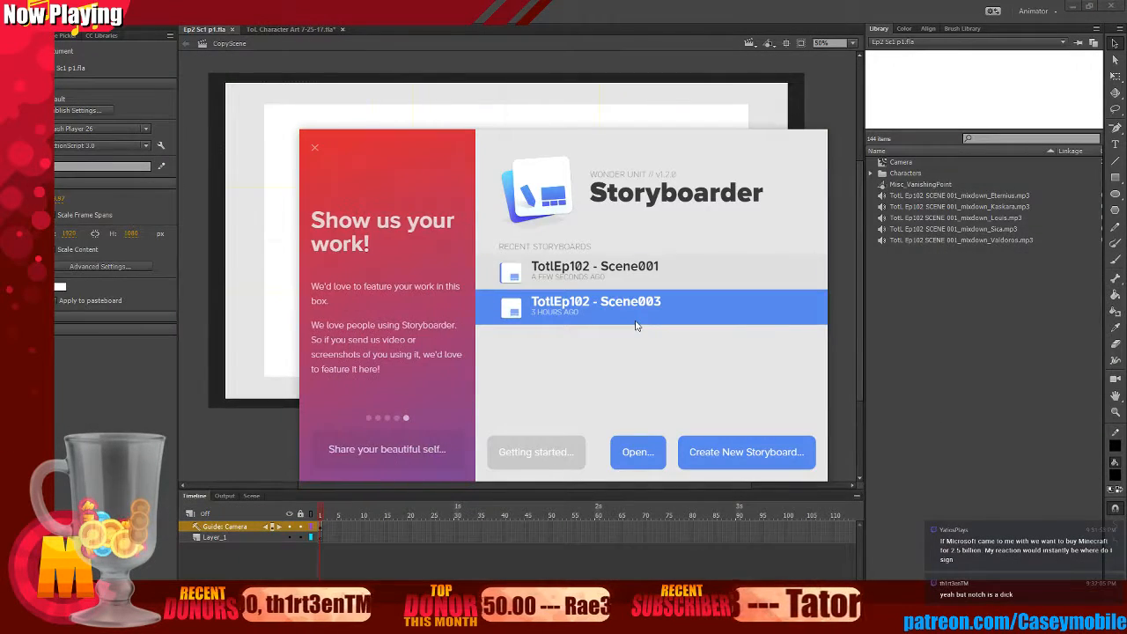
click(622, 270)
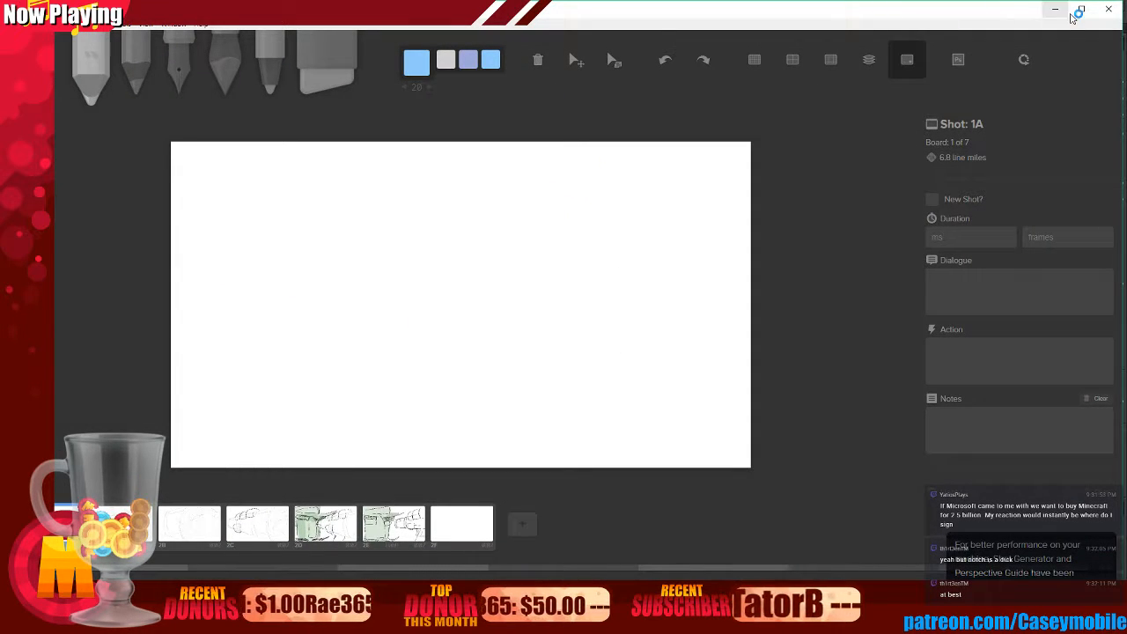
click(1078, 10)
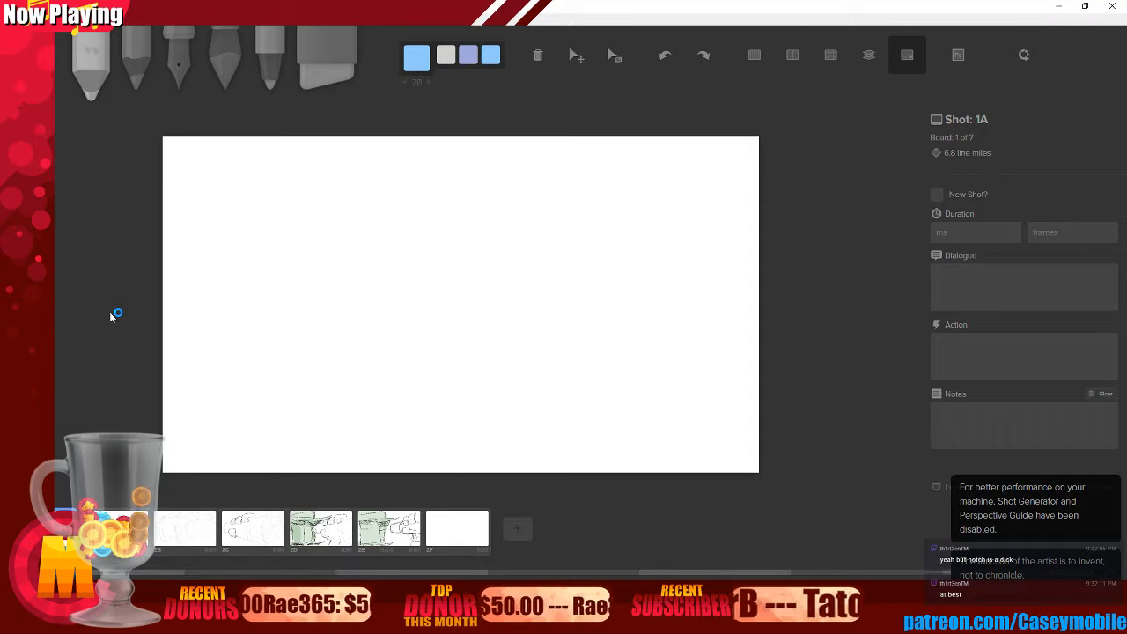
- Select the Shot 2F board and turn on onion skin and the rule-of-thirds grid
click(455, 539)
click(390, 527)
click(472, 534)
click(869, 54)
click(833, 55)
- Check the figure drawing in Photoshop, return to Storyboarder, turn off onion skin, and try pasting onto the Shot 2F board
key(alt+Tab)
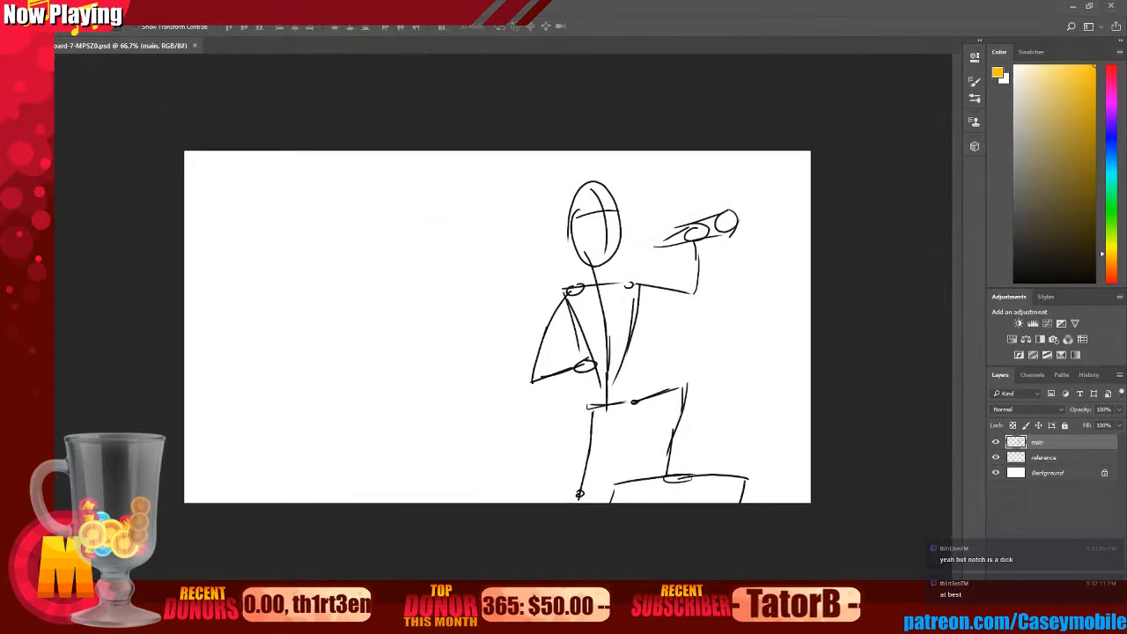
click(26, 7)
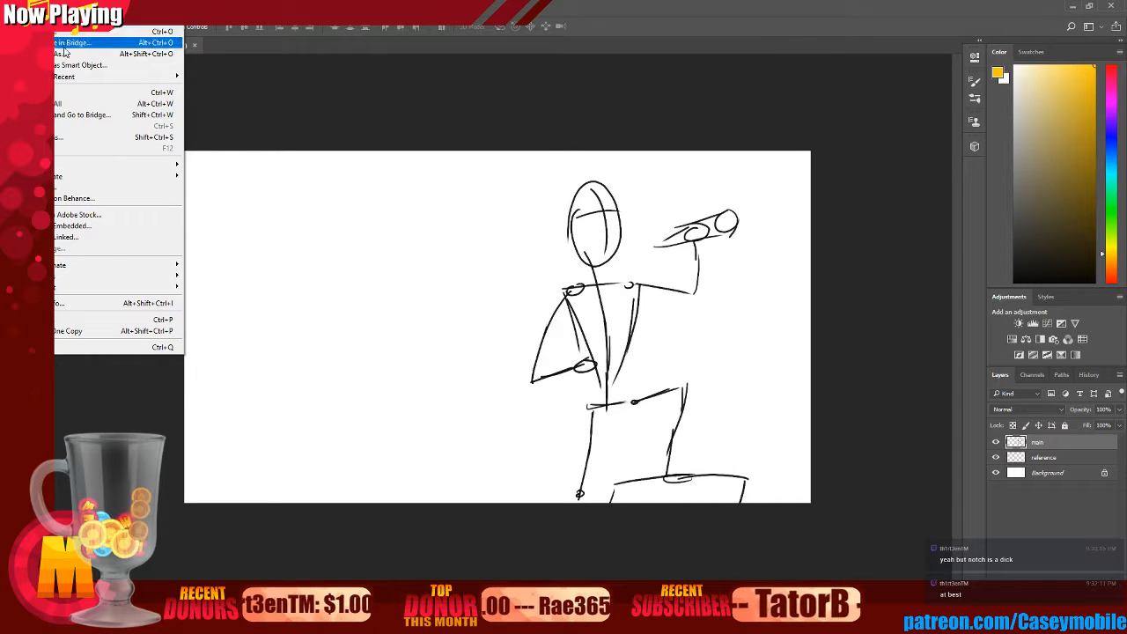
click(314, 288)
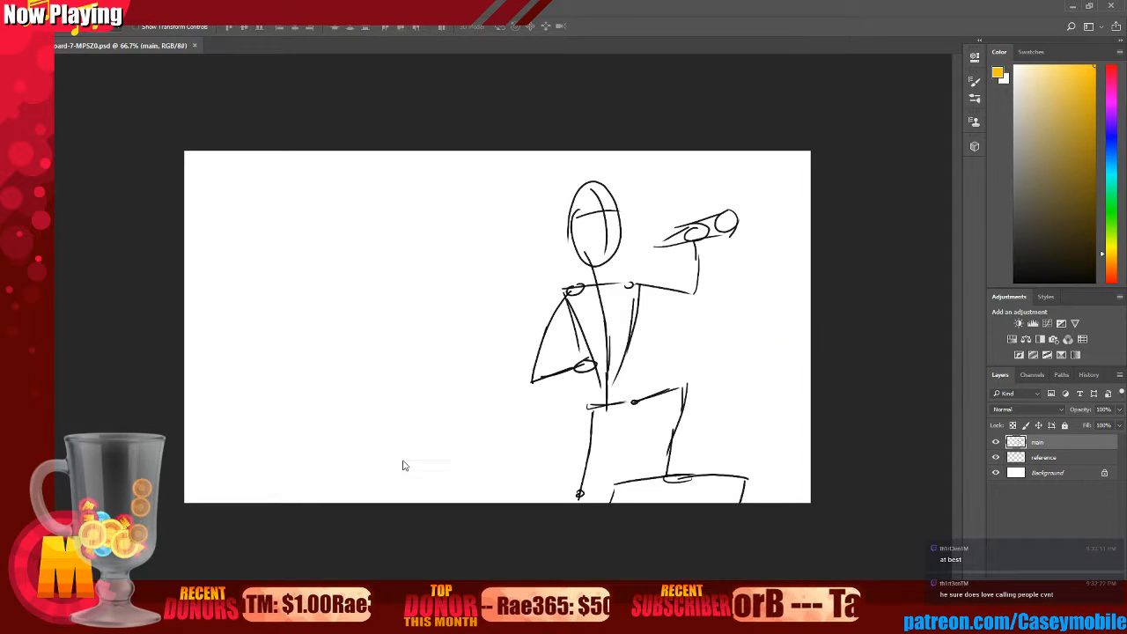
key(alt+Tab)
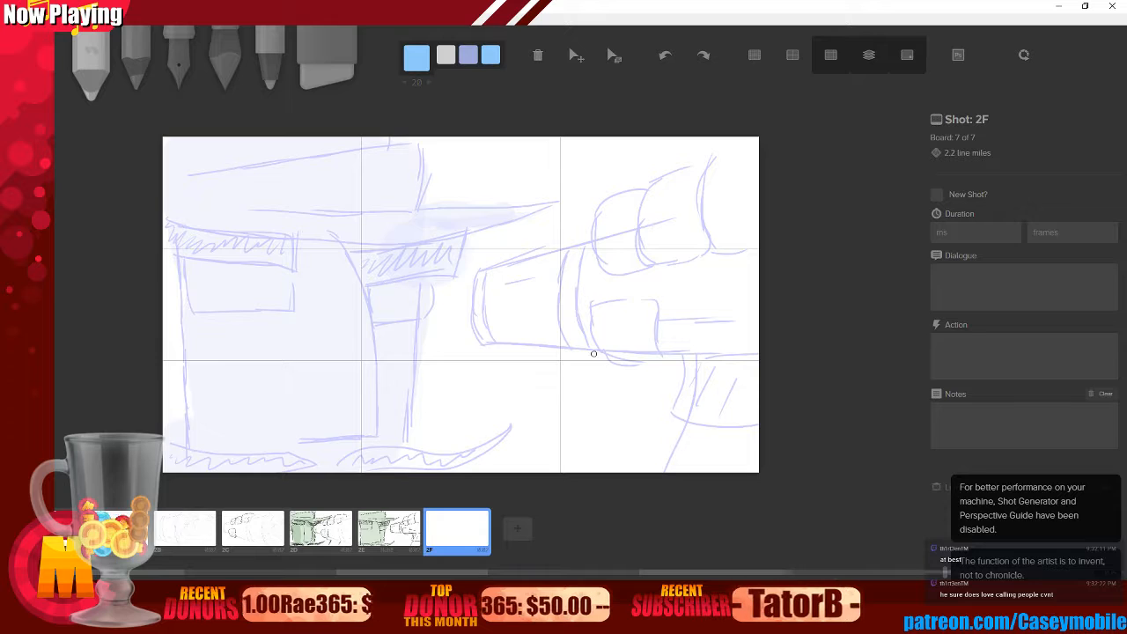
click(865, 58)
key(ctrl+v)
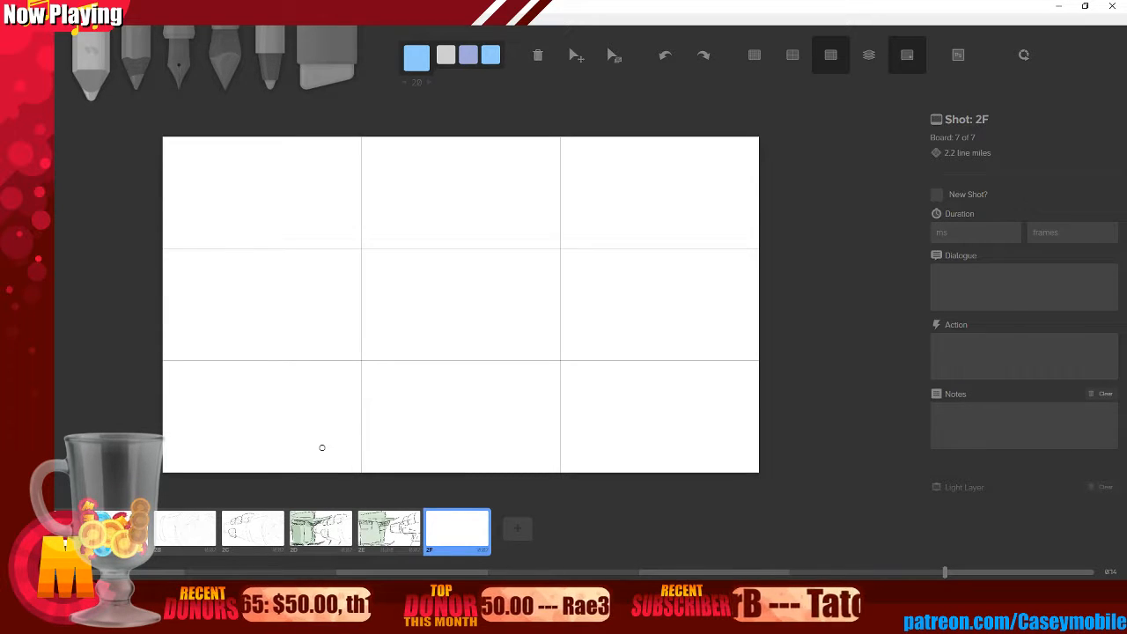
- Try a pen stroke across the middle of the blank Shot 2F board and undo it
click(175, 55)
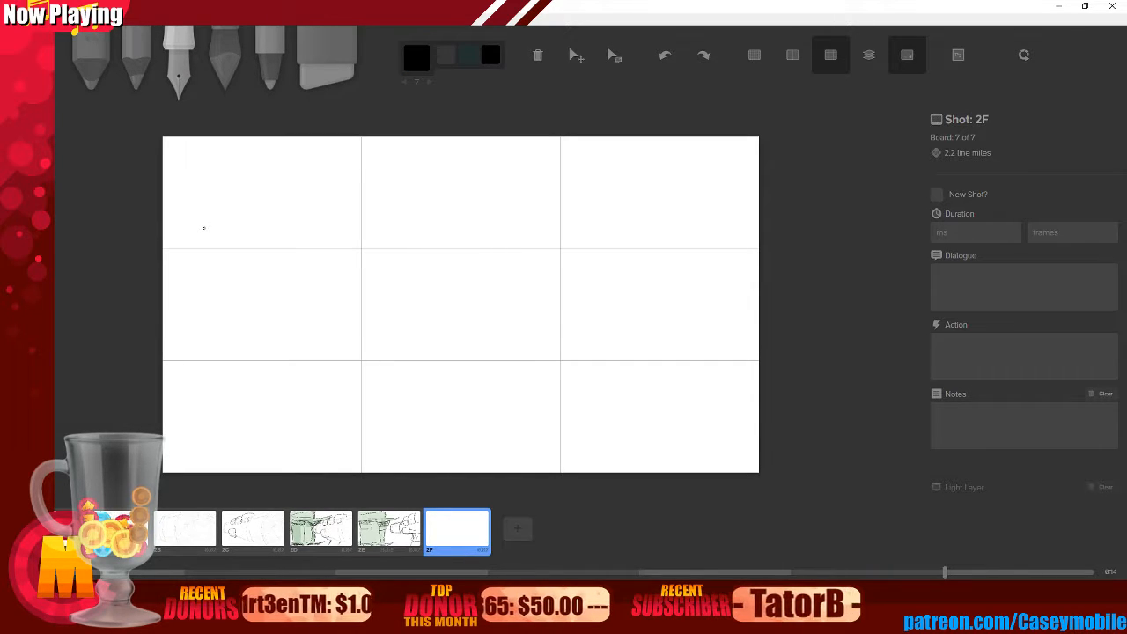
mouse_move(344, 372)
mouse_down()
mouse_move(390, 332)
mouse_move(596, 244)
mouse_up()
key(ctrl+z)
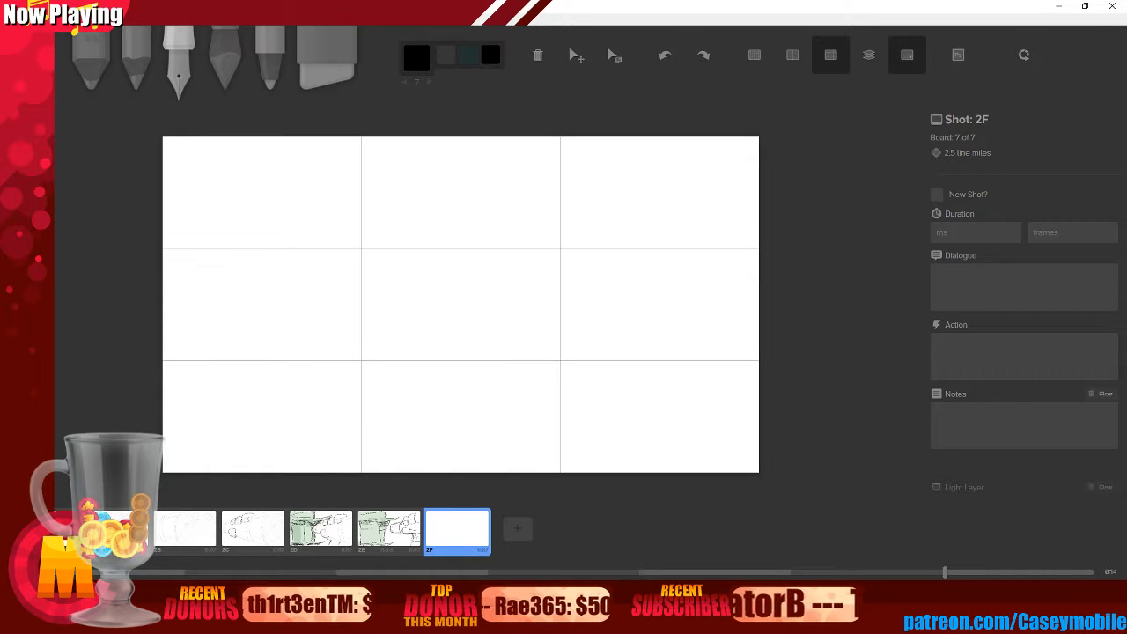
click(447, 622)
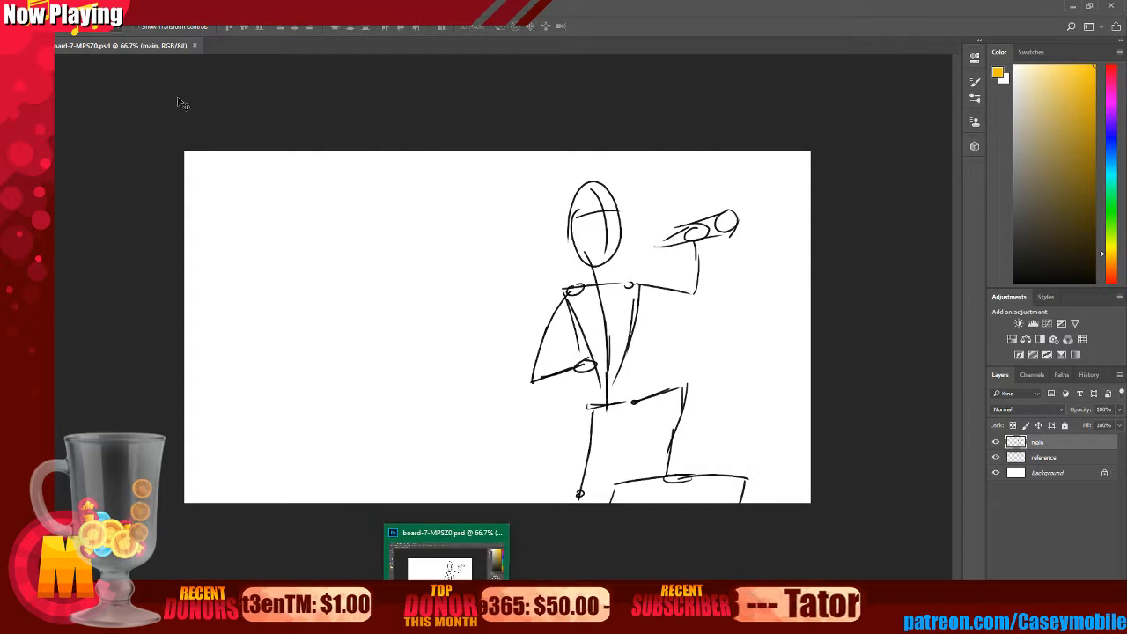
click(31, 7)
click(79, 137)
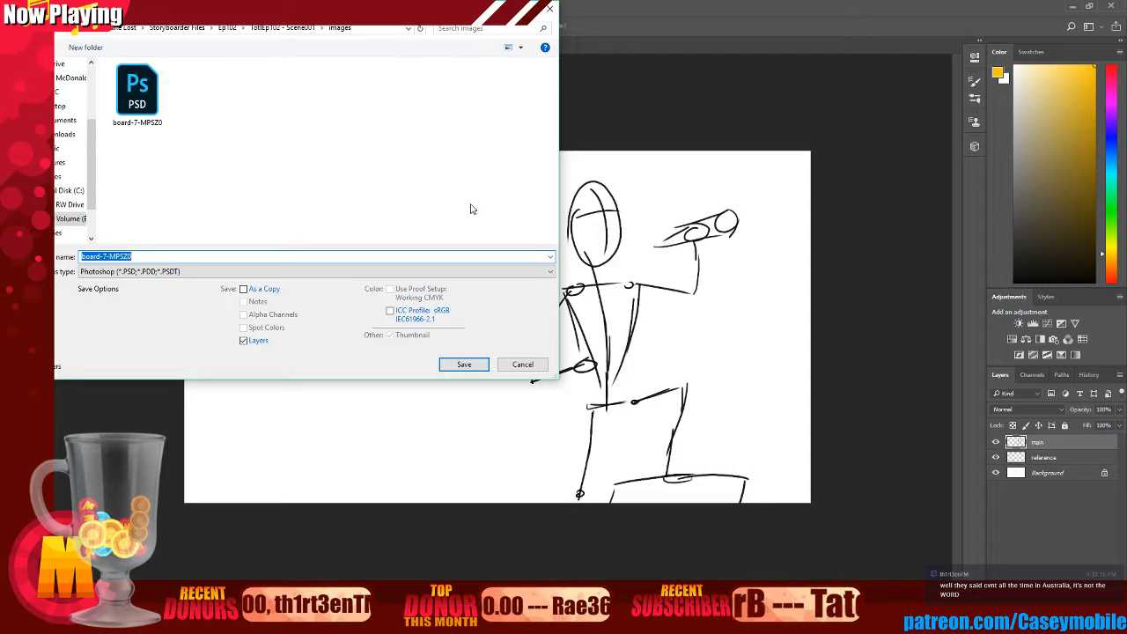
click(528, 362)
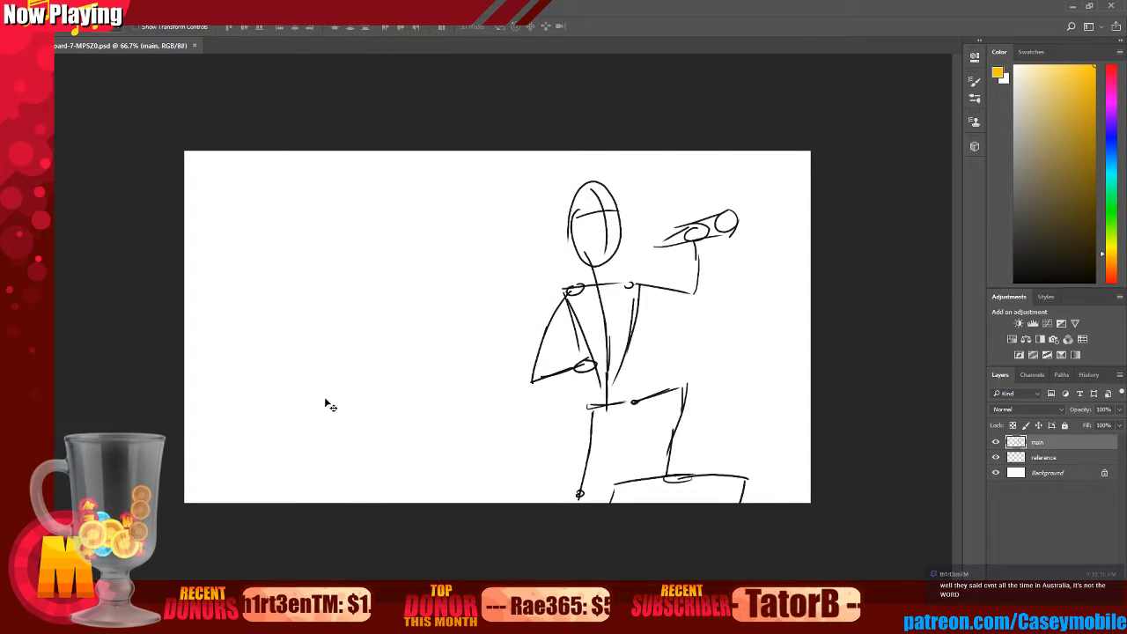
key(alt+Tab)
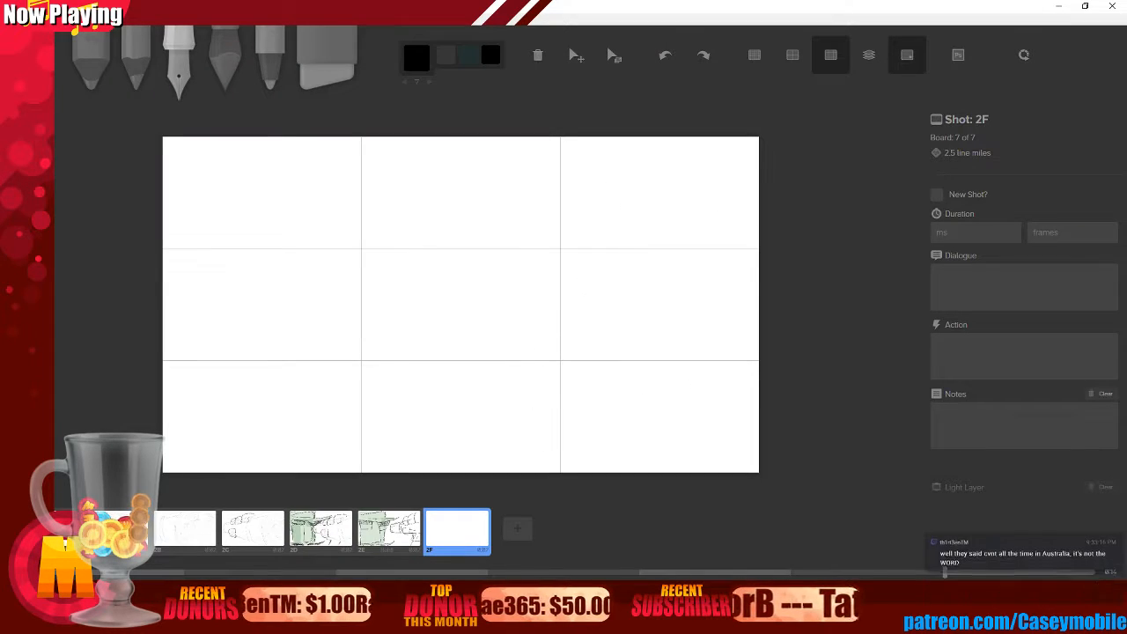
- Open the Shot 2F board in Photoshop, choosing to overwrite its existing PSD file
click(65, 19)
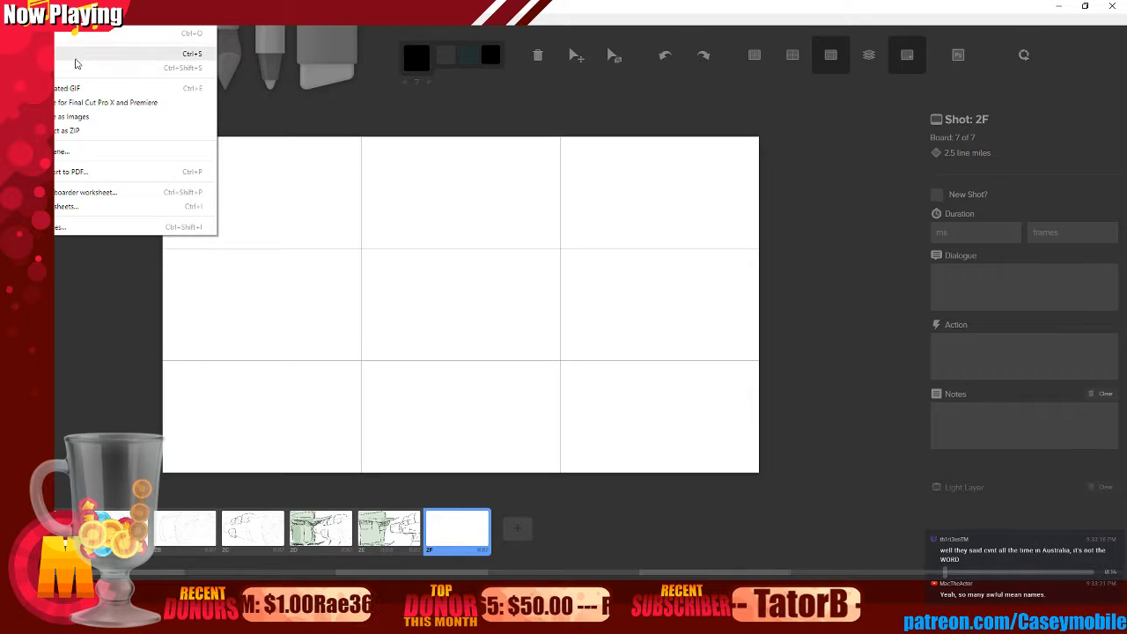
click(771, 46)
click(964, 68)
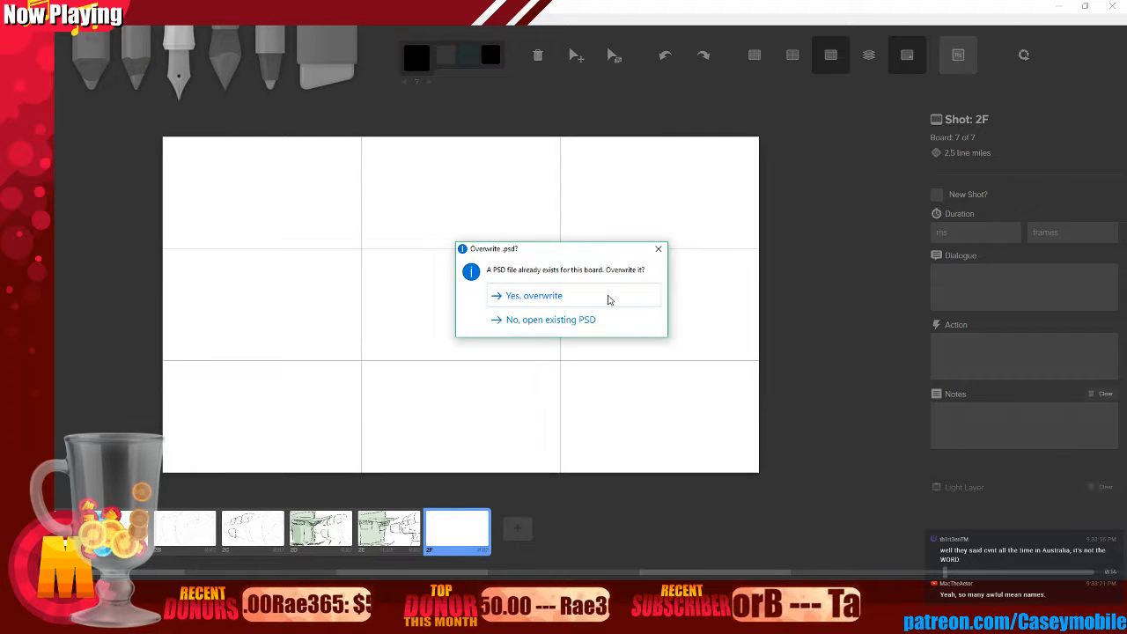
click(540, 304)
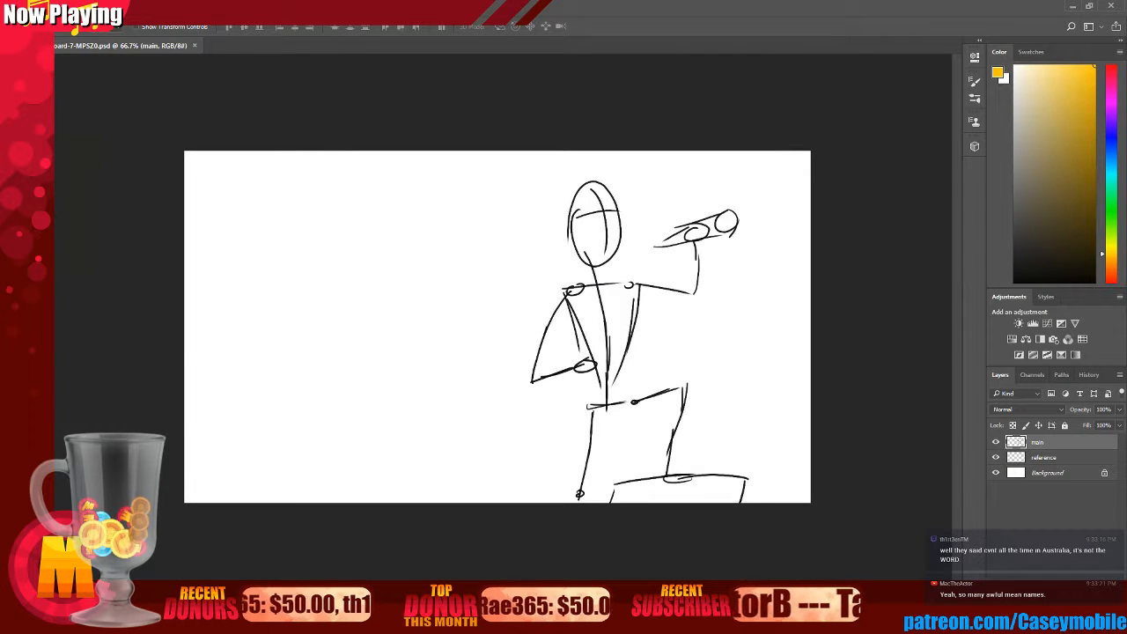
- Save a separate copy of the figure drawing as board-7-MPSZ0test in Photoshop format in the images folder, keeping layers and maximum compatibility
click(65, 18)
click(83, 139)
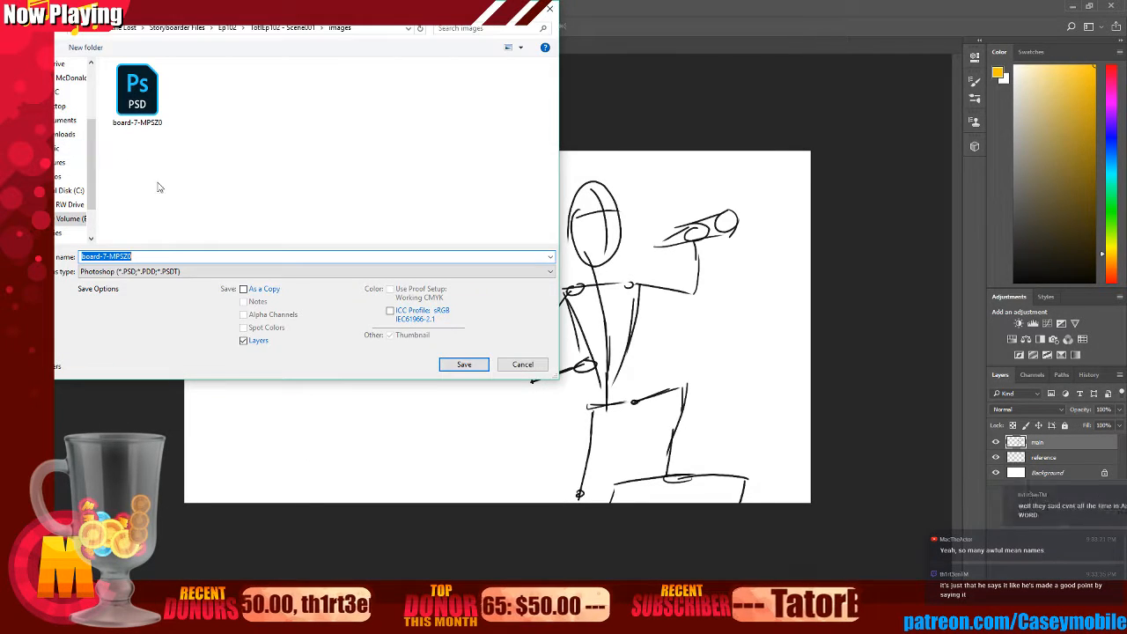
click(170, 255)
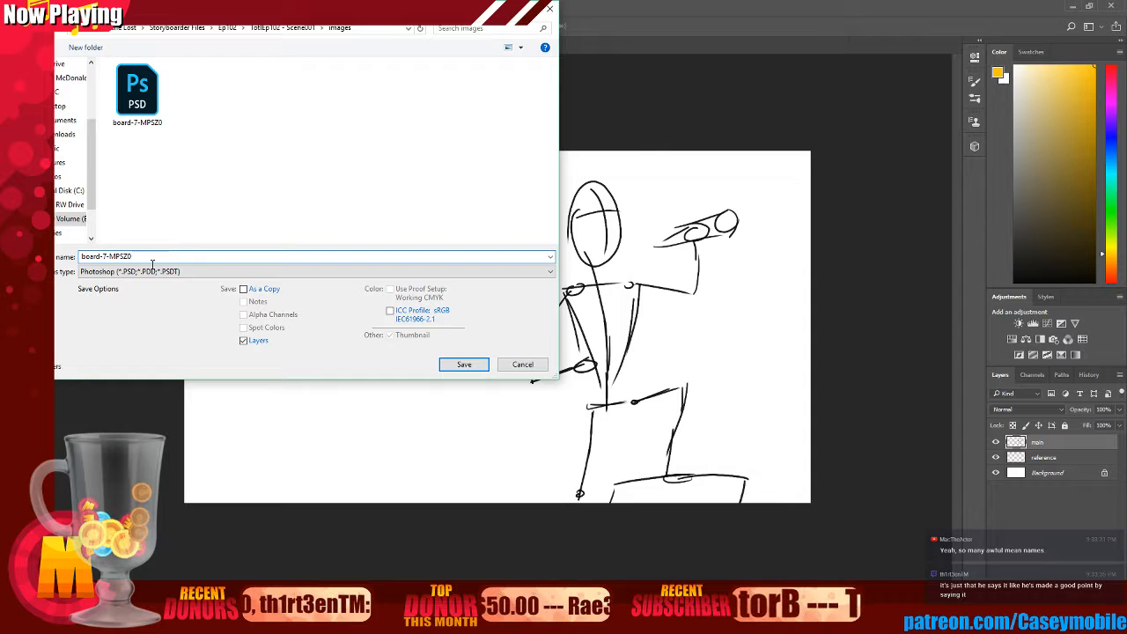
double_click(160, 257)
click(164, 257)
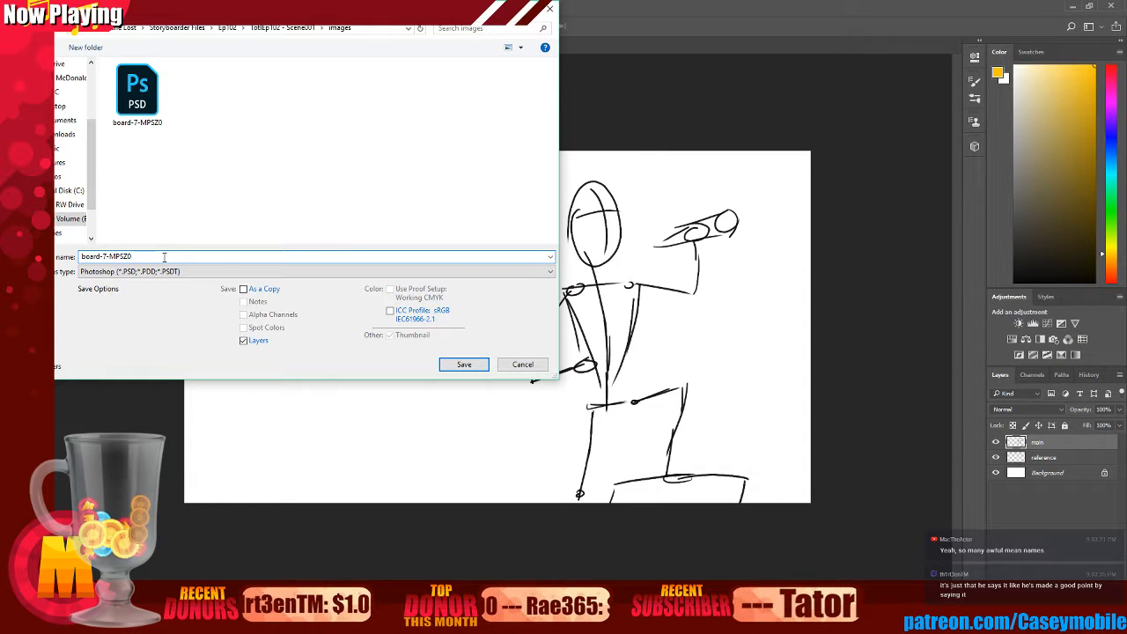
text(test)
click(455, 366)
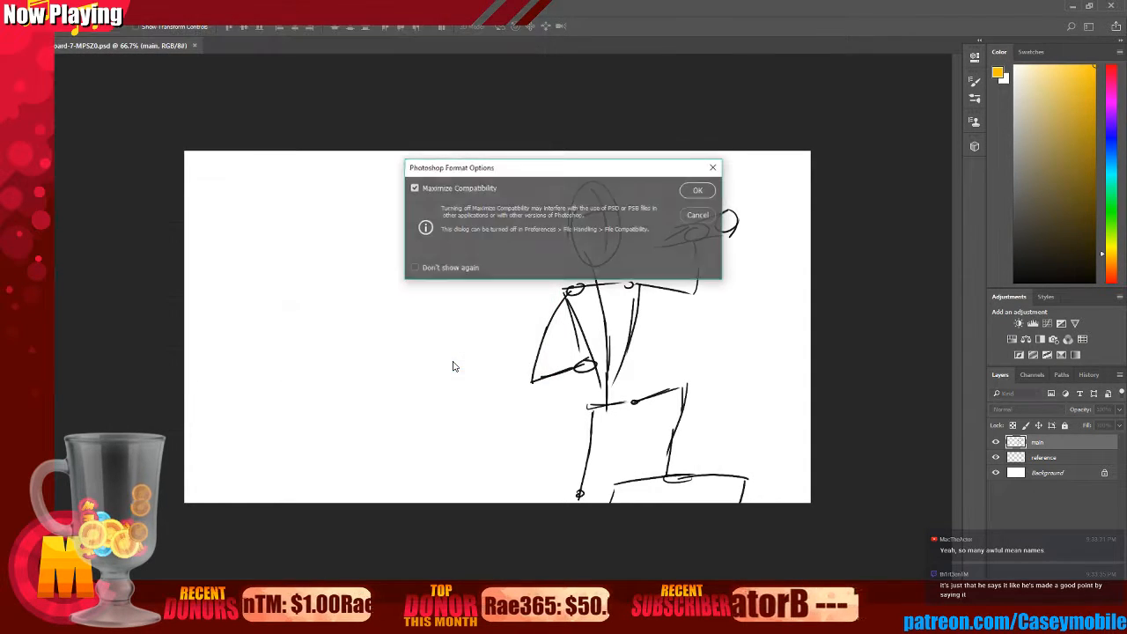
click(699, 192)
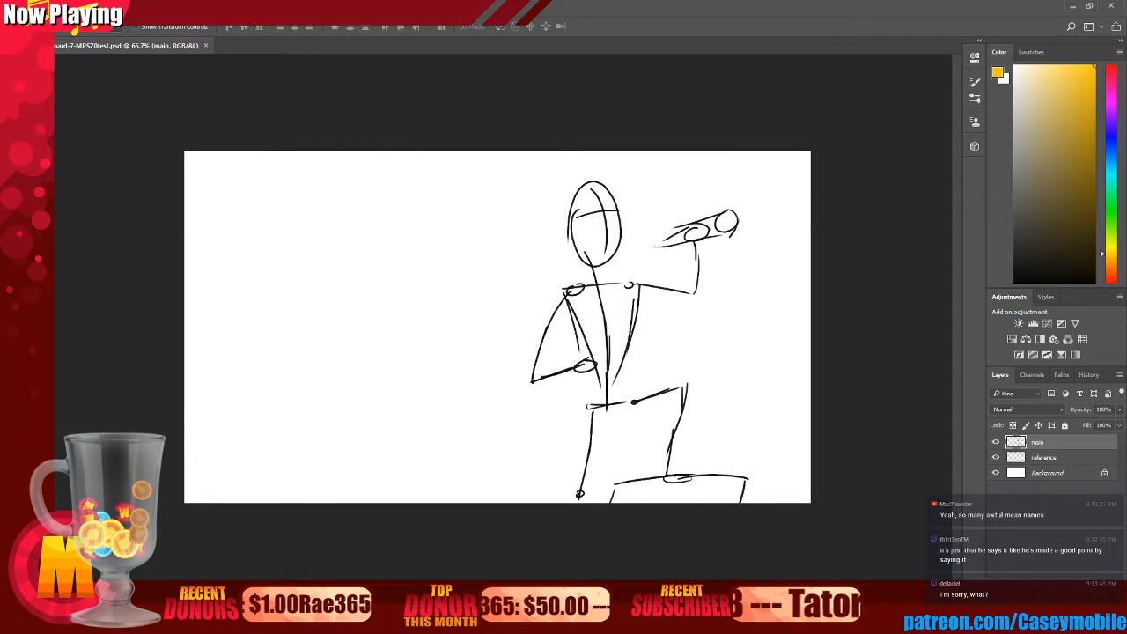
- Switch to Storyboarder's pending overwrite prompt and agree to overwrite the board's existing PSD, opening it in Photoshop
mouse_move(526, 573)
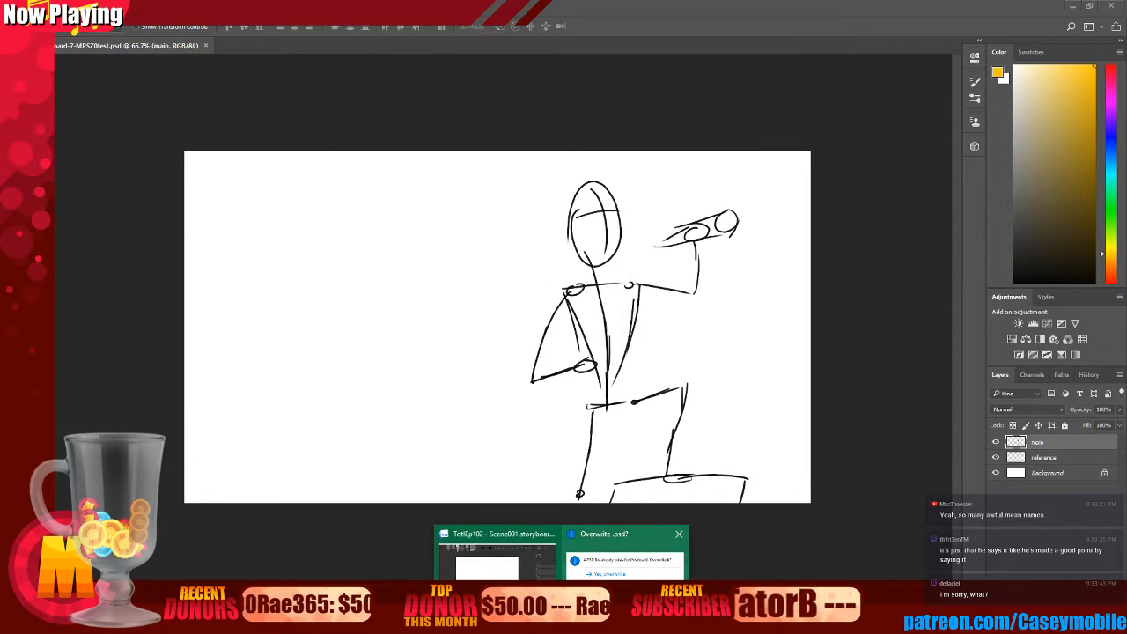
click(625, 559)
click(516, 297)
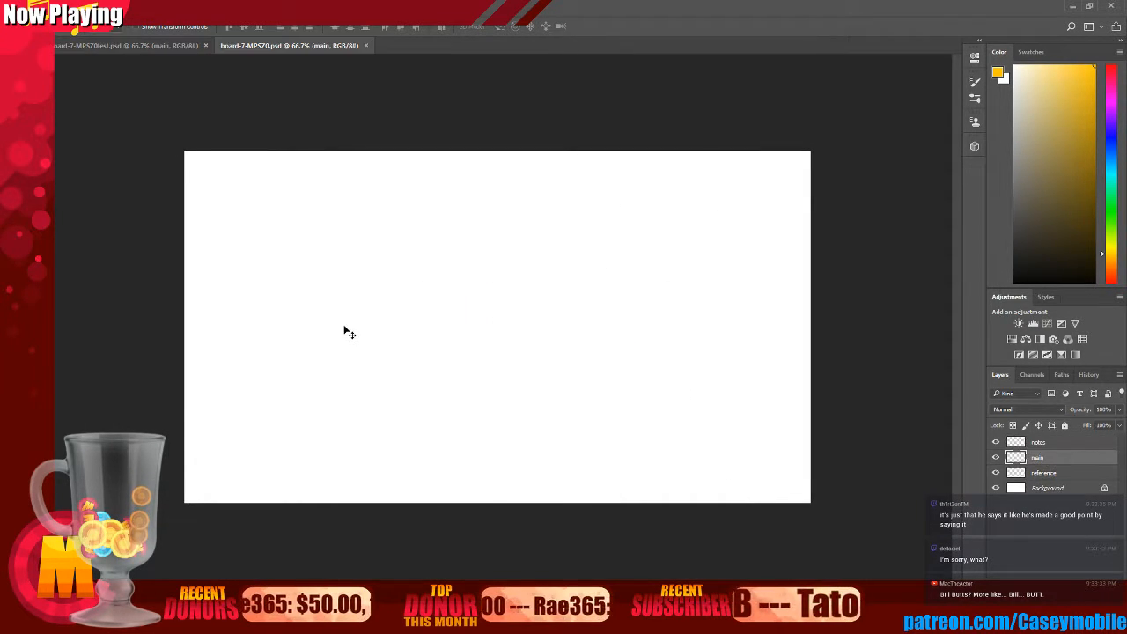
- Copy the figure's main layer from board-7-MPSZ0test.psd into board-7-MPSZ0.psd and save the file
click(117, 45)
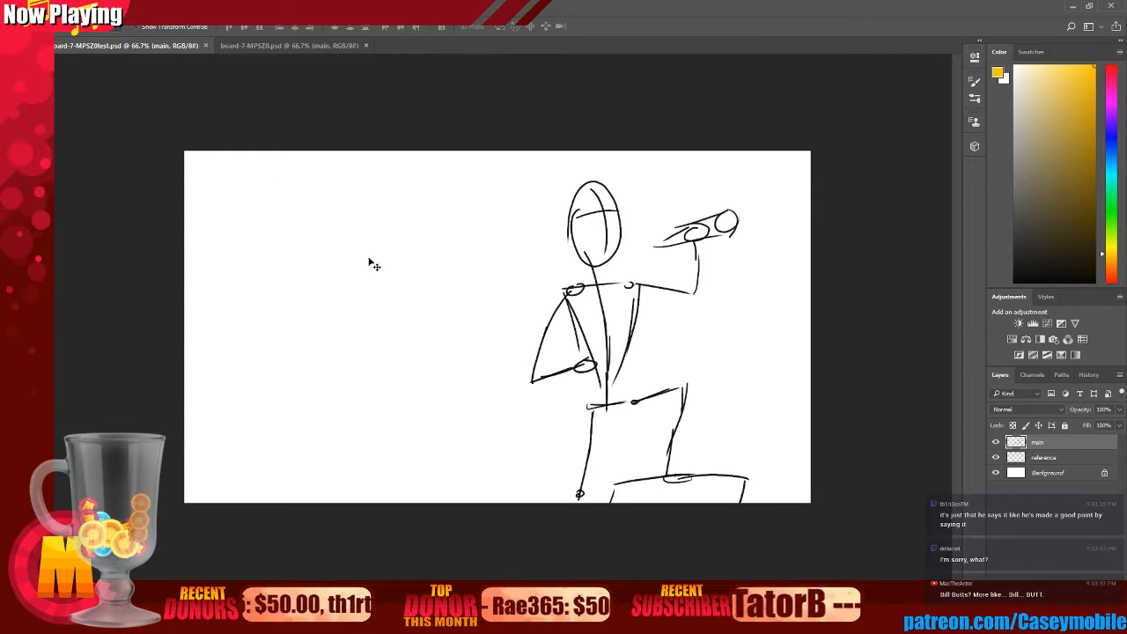
mouse_move(438, 298)
mouse_down()
mouse_move(283, 48)
mouse_move(364, 192)
mouse_move(426, 253)
mouse_move(431, 241)
mouse_up()
click(66, 10)
click(97, 126)
- Switch to Storyboarder and check the updated artwork on board 2F
click(405, 621)
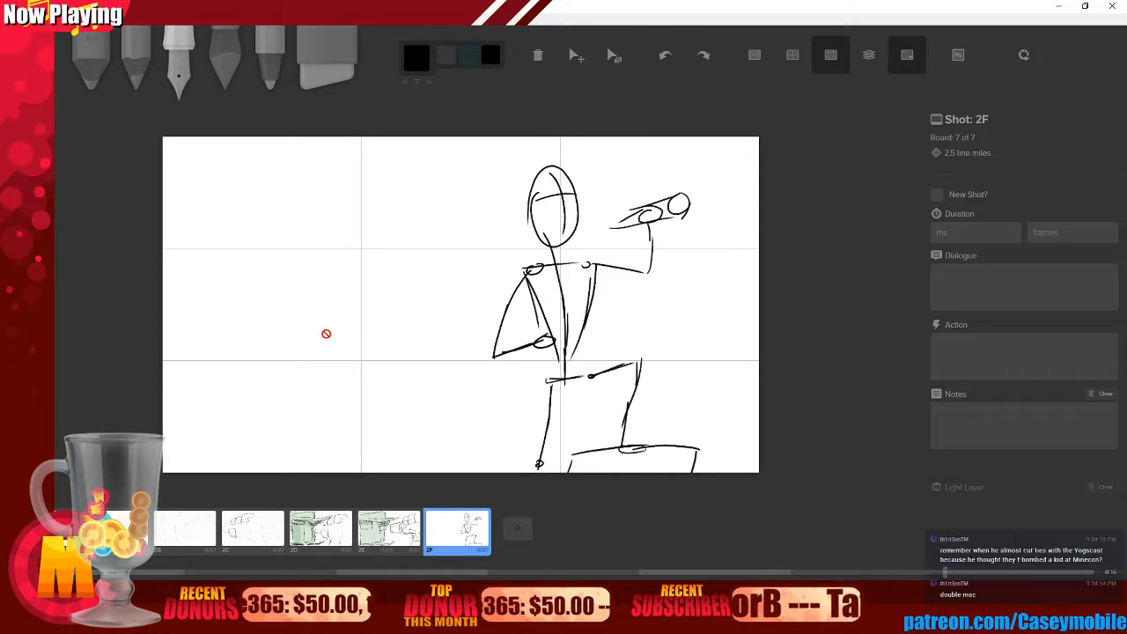
click(405, 527)
click(446, 527)
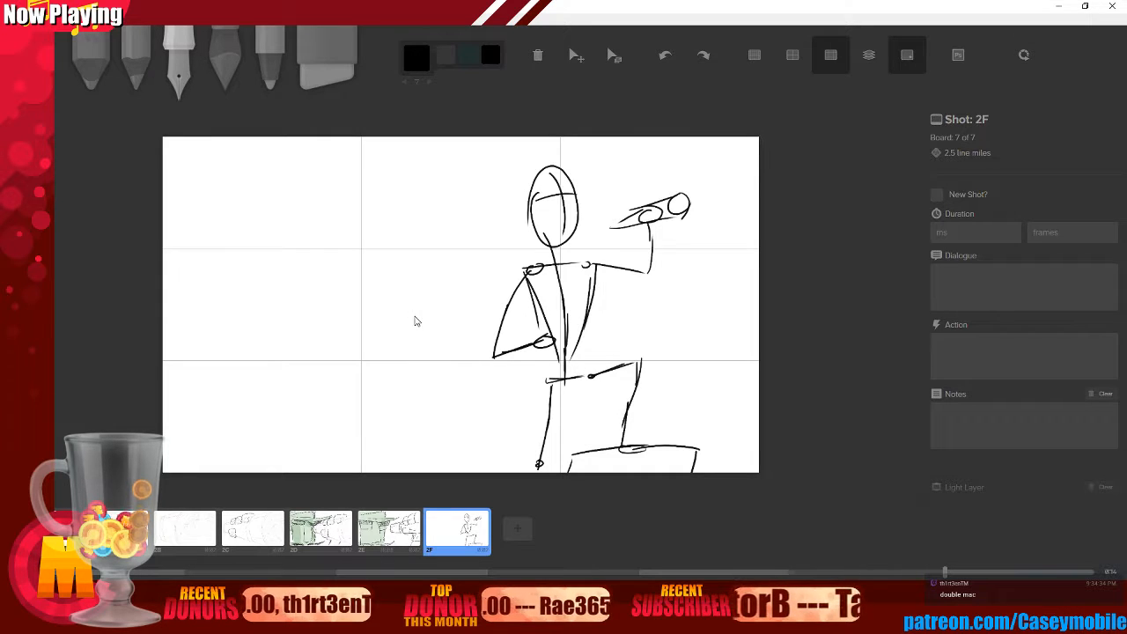
- Close both board-7 PSD documents in Photoshop and return to Storyboarder
key(alt+Tab)
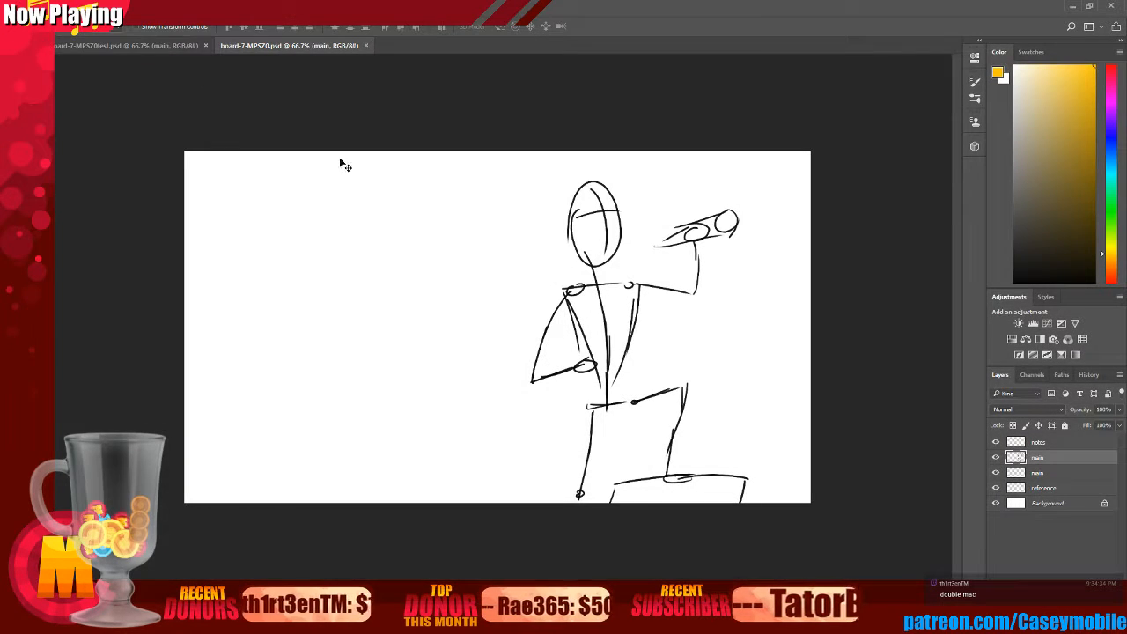
click(365, 45)
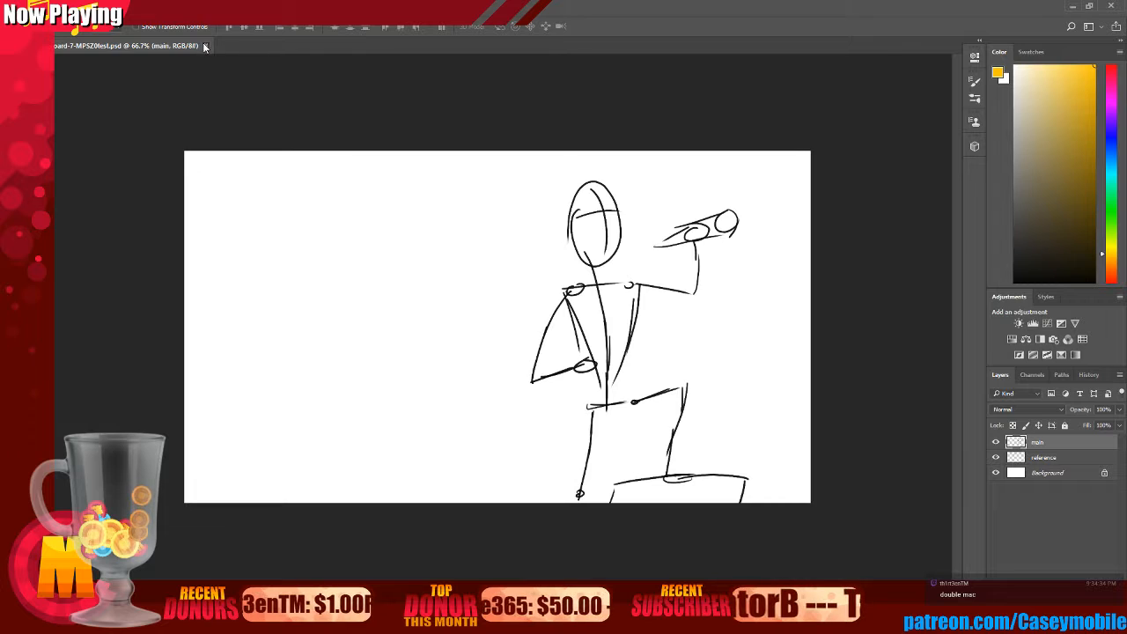
click(206, 45)
click(1074, 6)
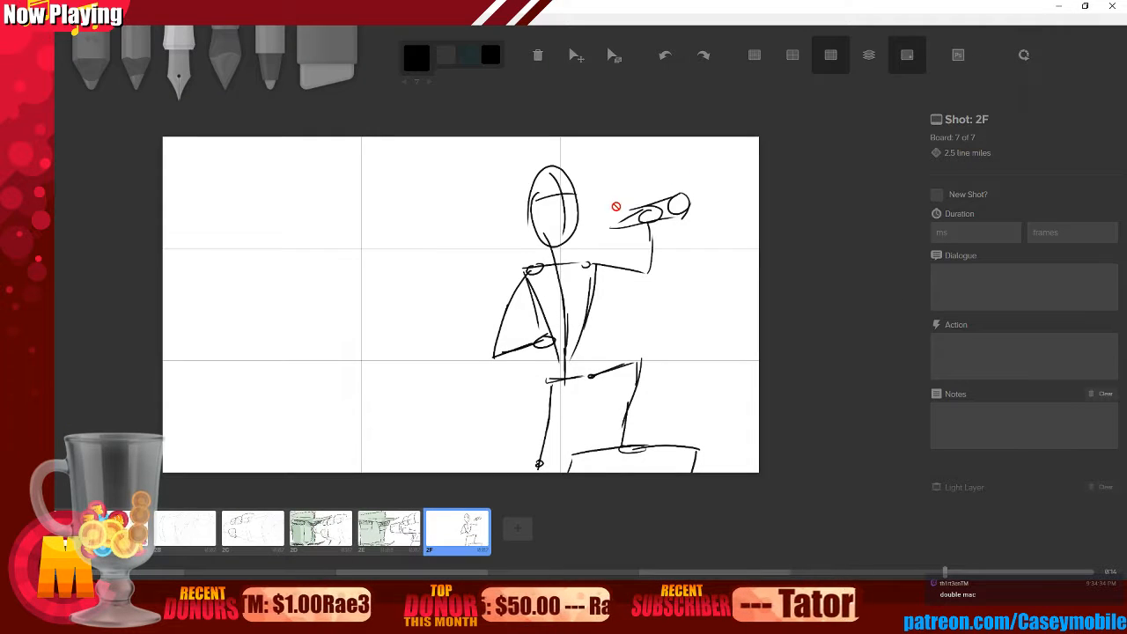
- Choose the Pen tool for shot 2F and toggle the thirds guides off and back on
click(227, 76)
click(182, 72)
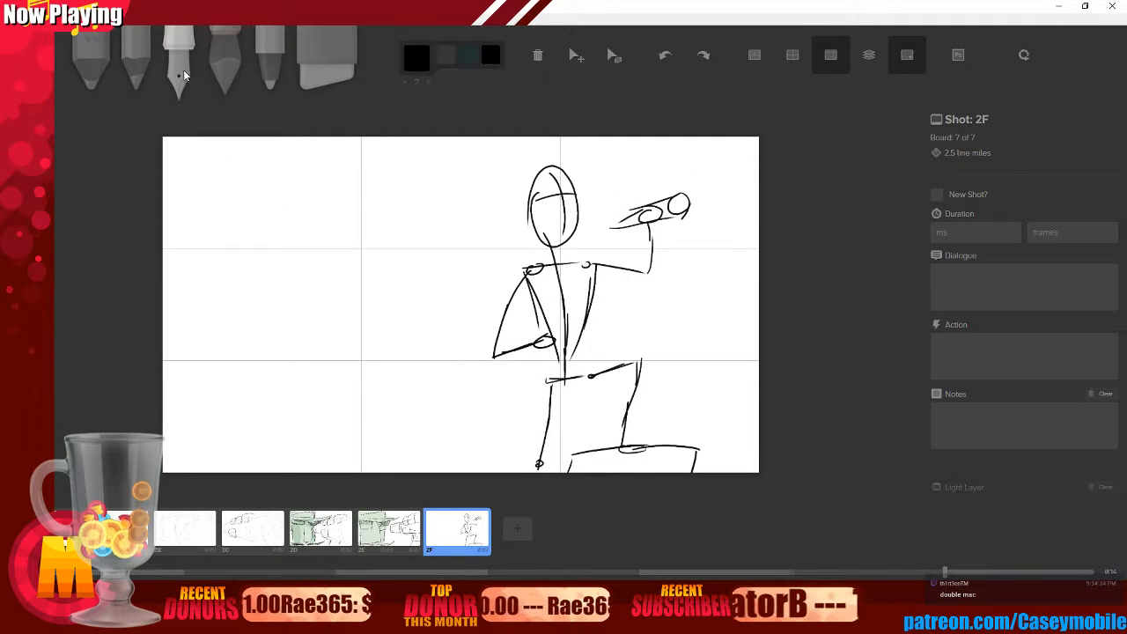
click(378, 548)
key(Right)
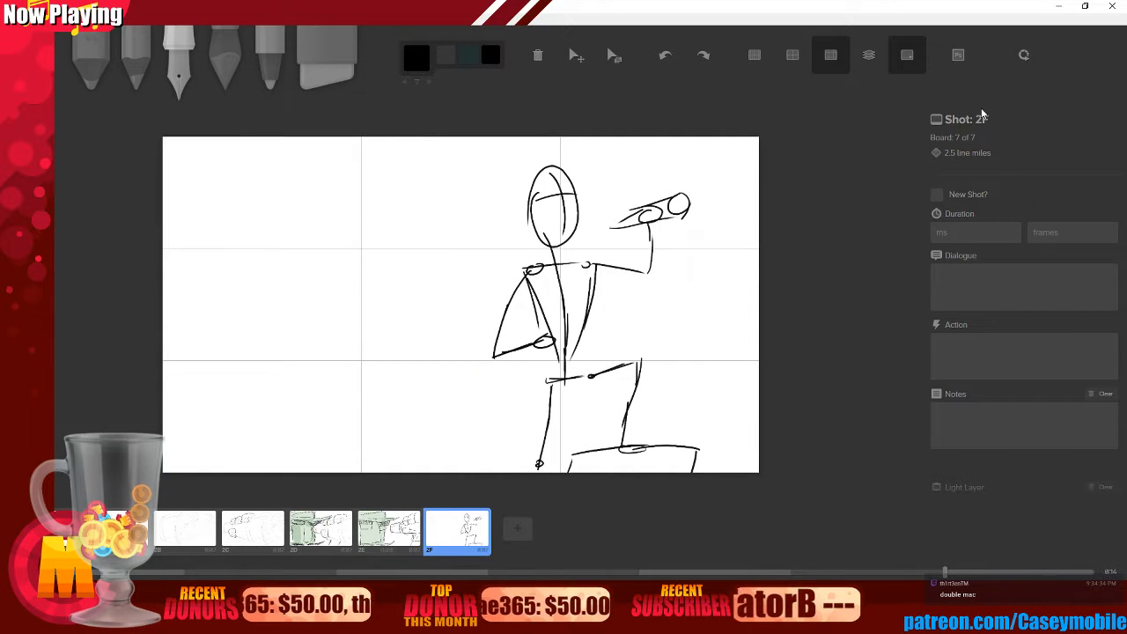
click(824, 69)
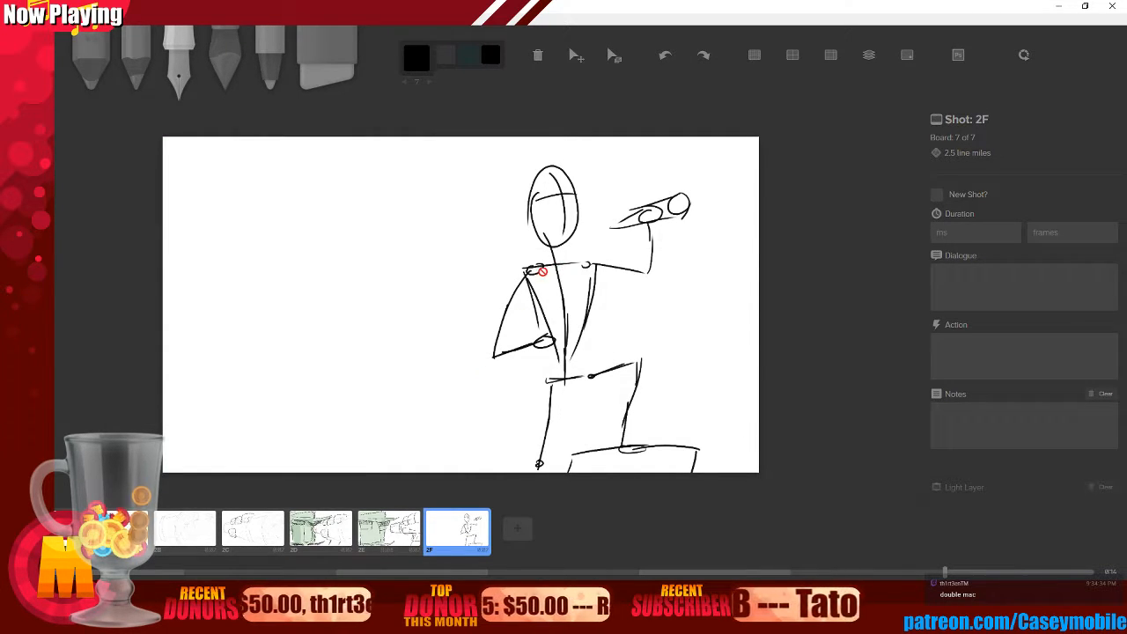
click(833, 57)
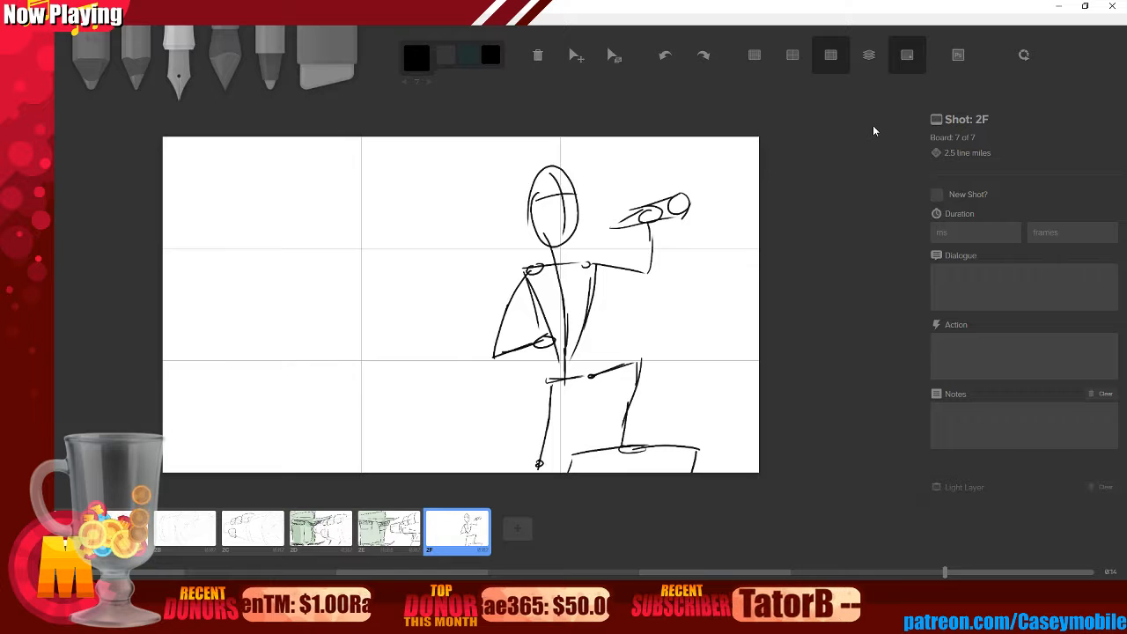
- Add a new board after 2F and try to draw on it, cancelling the PSD link choice
click(517, 533)
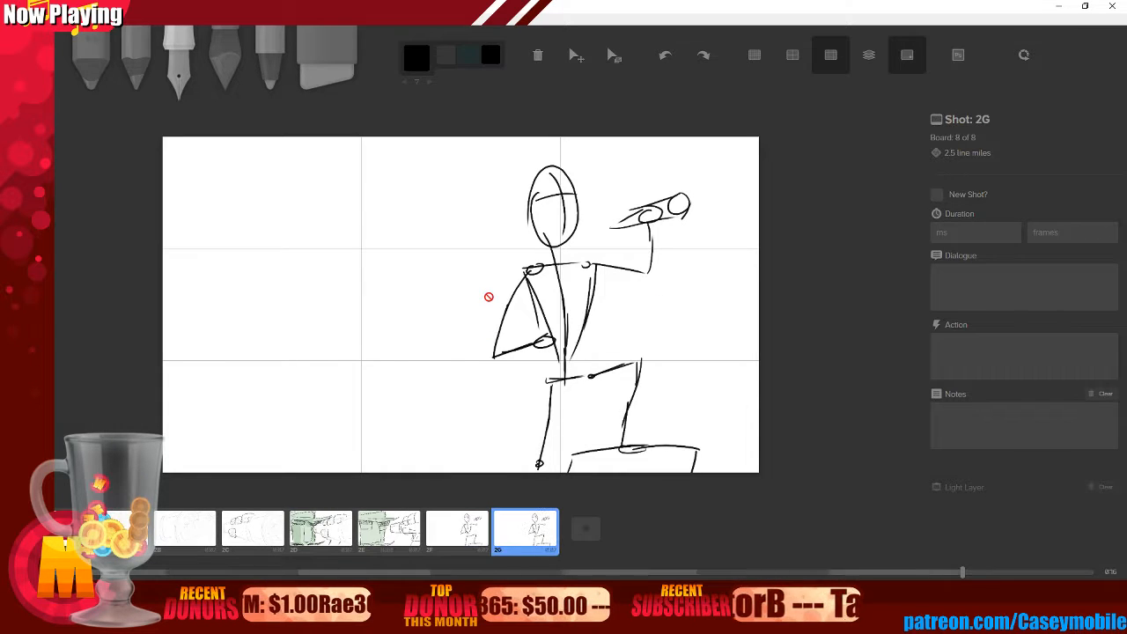
click(441, 348)
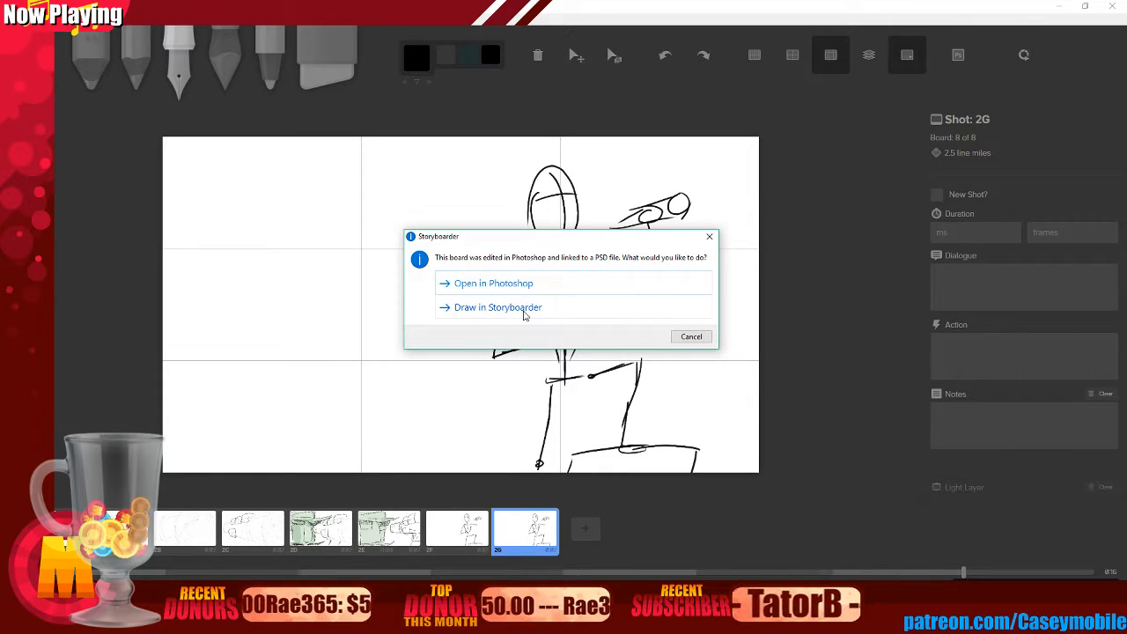
click(688, 337)
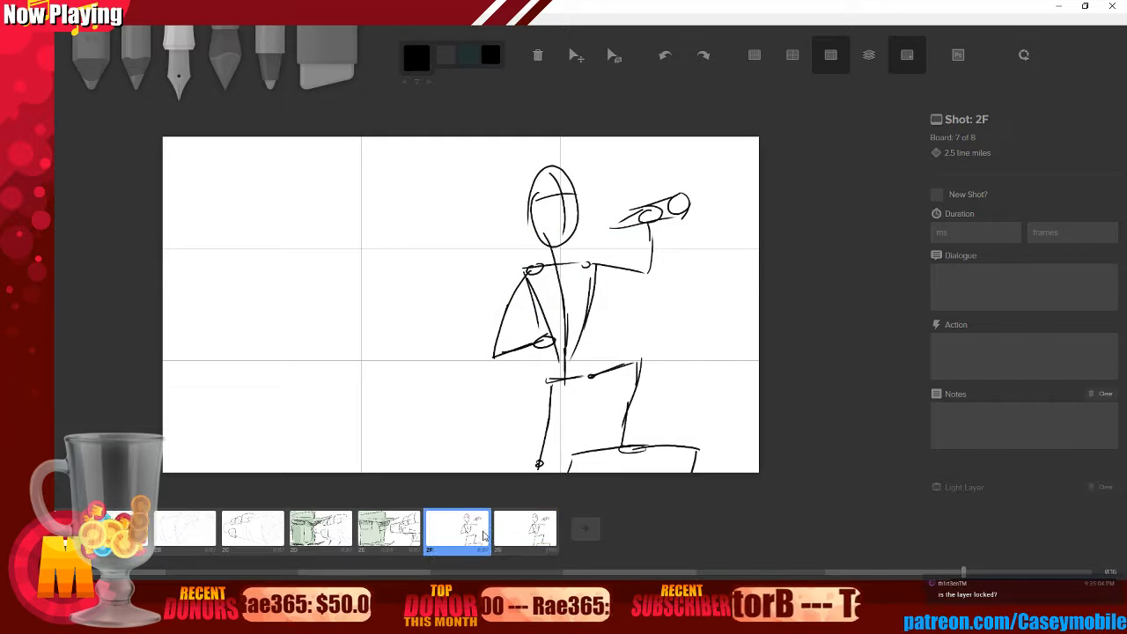
- Unlink board 2F from its PSD so it can be drawn on in Storyboarder
click(506, 328)
click(496, 310)
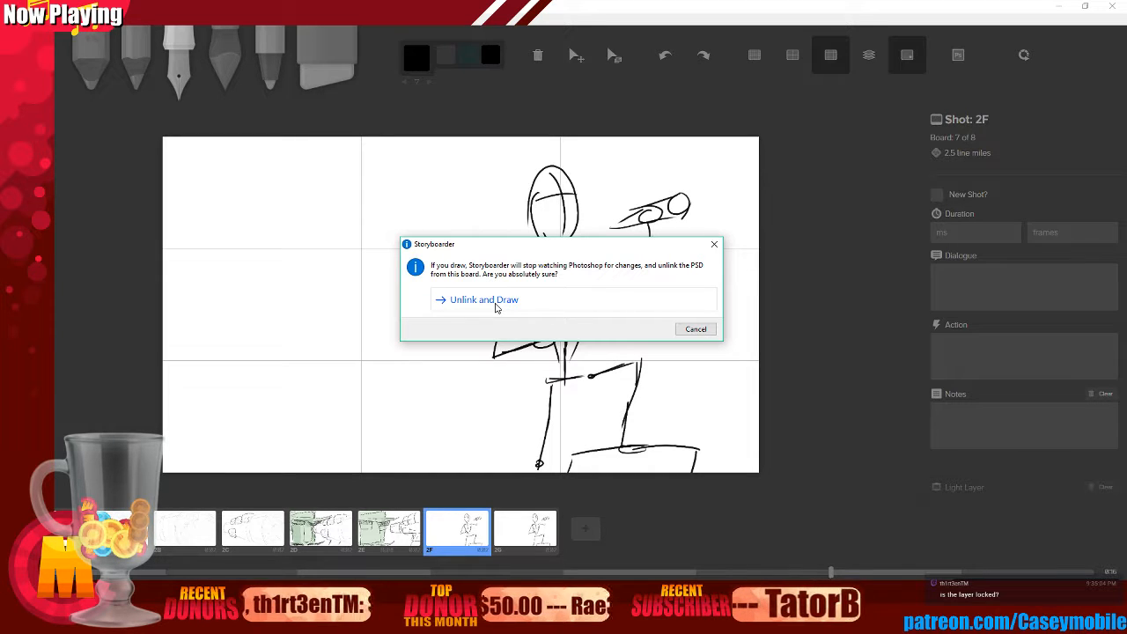
click(496, 304)
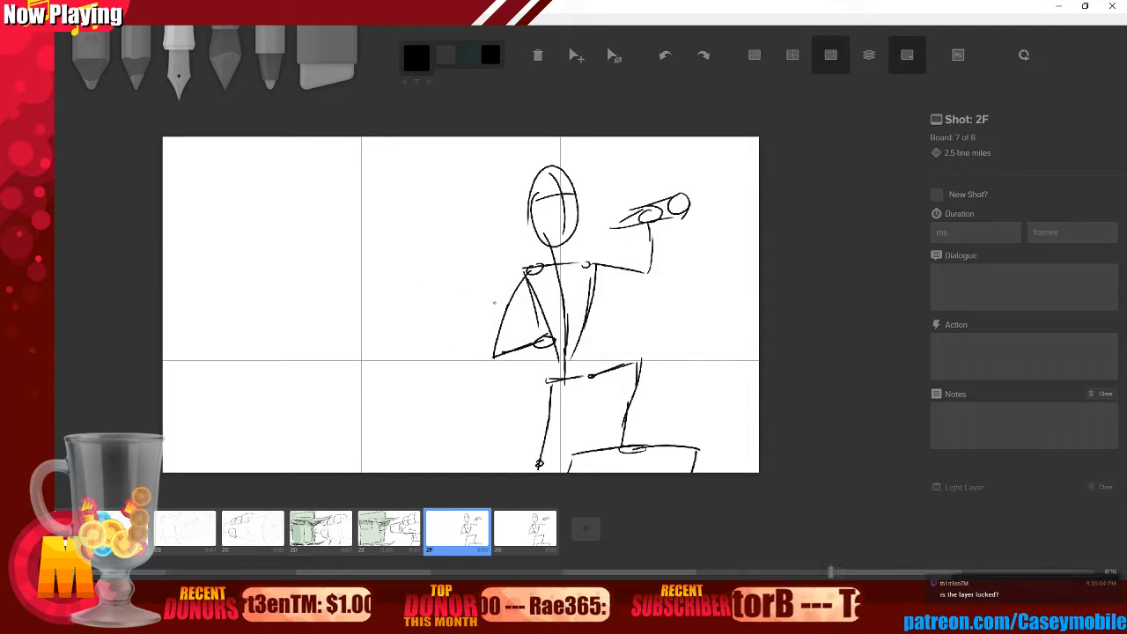
- Compare boards 2F and 2G and try to clear board 2G
click(531, 538)
click(446, 529)
click(537, 535)
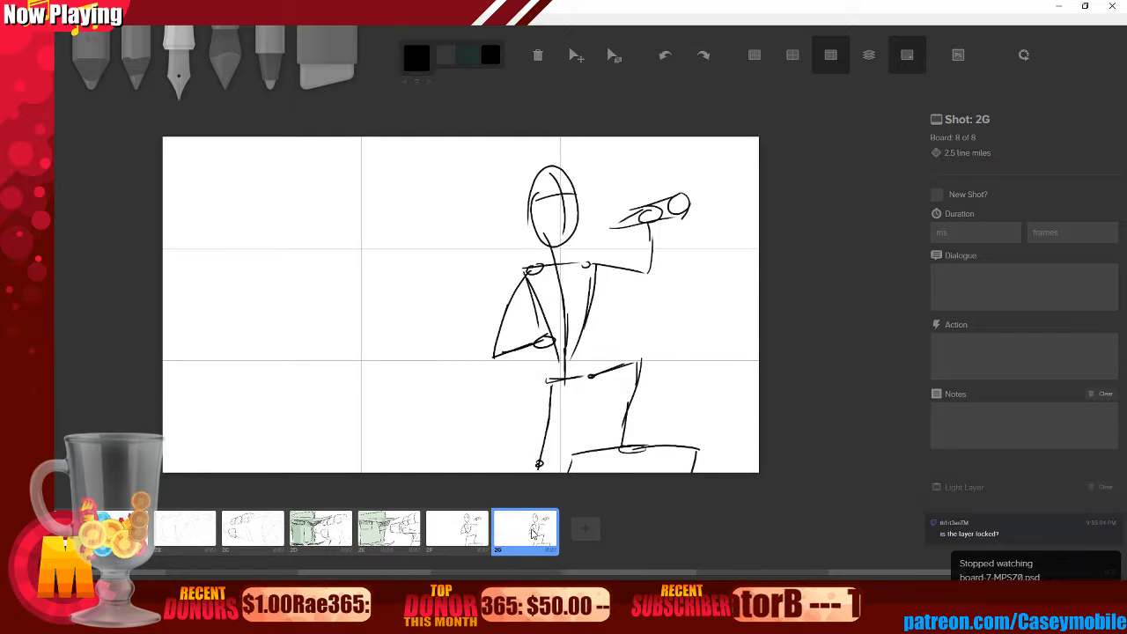
key(BackSpace)
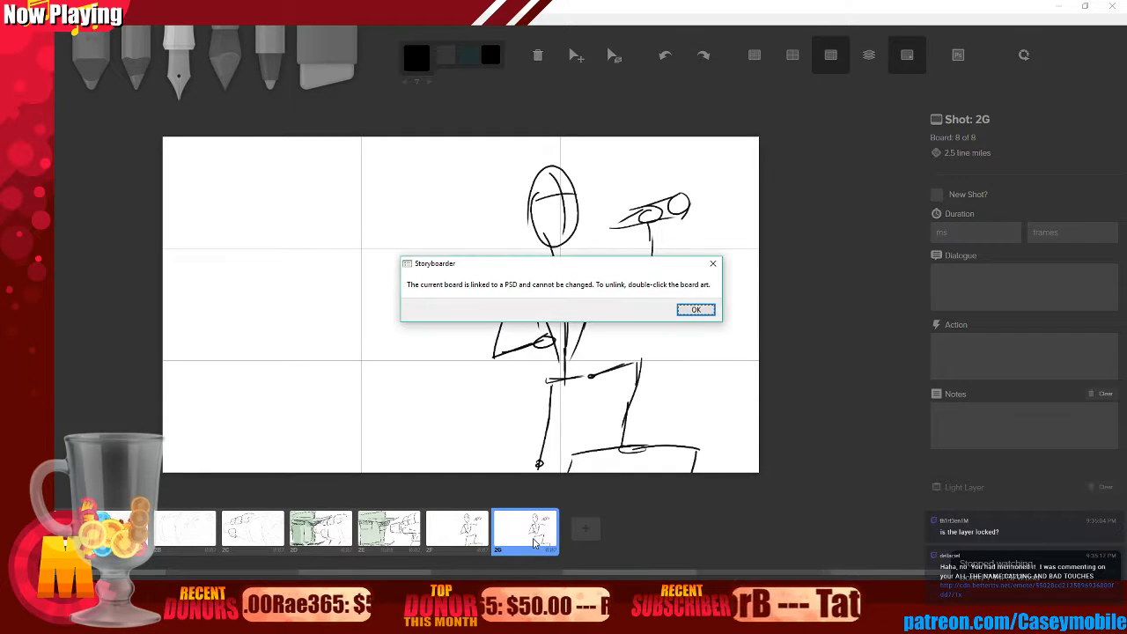
click(695, 310)
- Unlink board 2G from its PSD file and delete the board
double_click(418, 330)
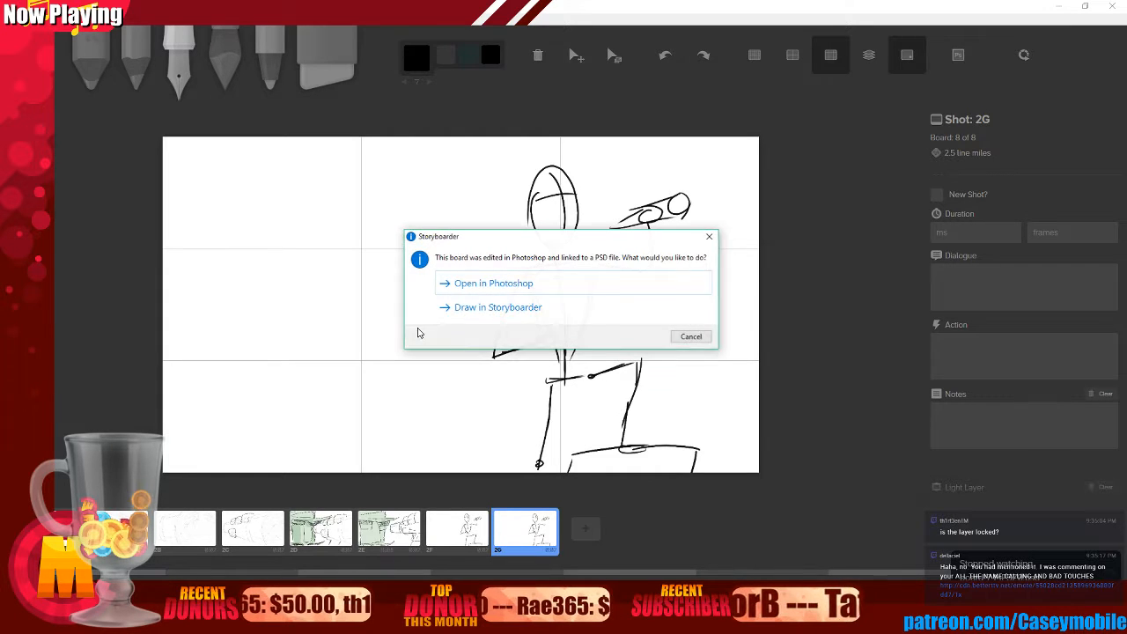
click(489, 306)
click(489, 306)
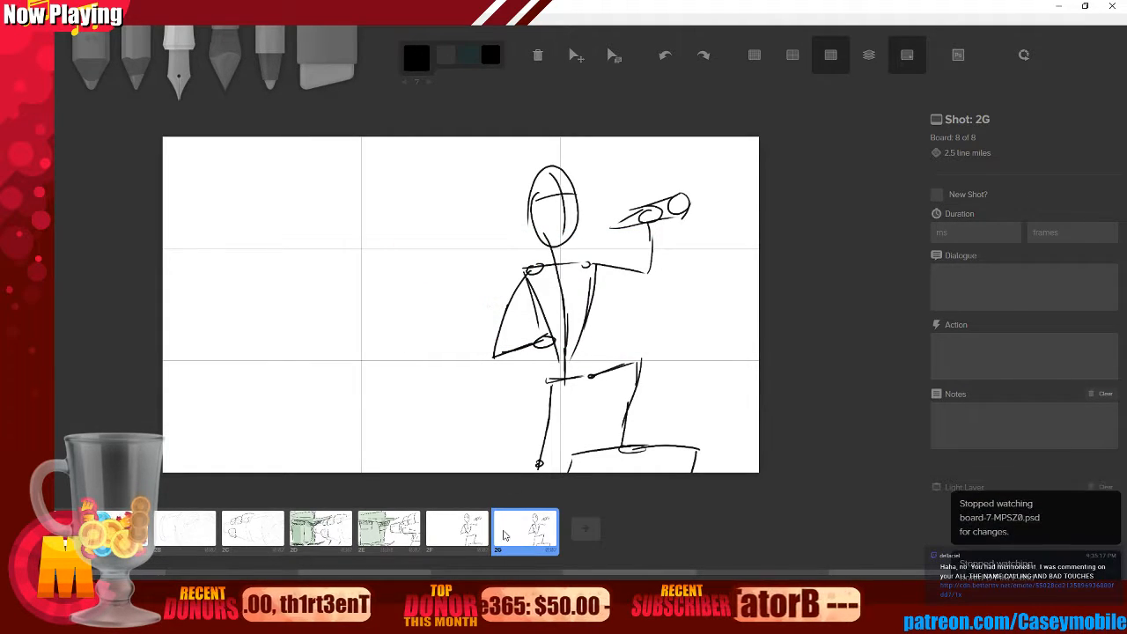
key(BackSpace)
key(BackSpace)
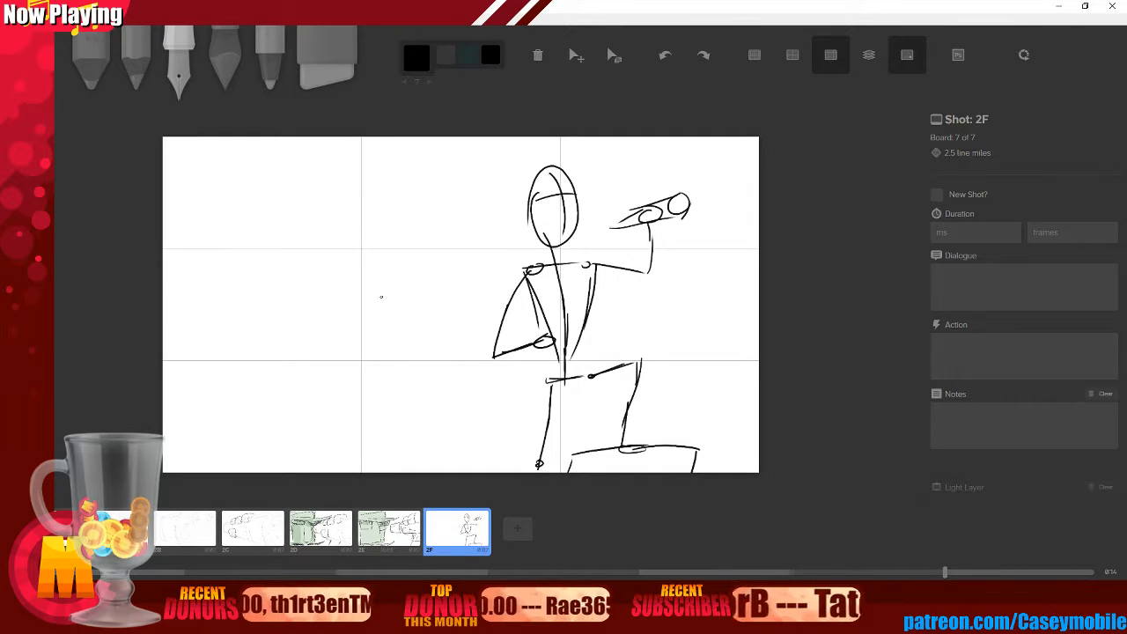
- Draw a spiral test stroke in the empty area beside the figure and undo it
mouse_move(297, 312)
mouse_down()
mouse_move(396, 218)
mouse_move(375, 262)
mouse_up()
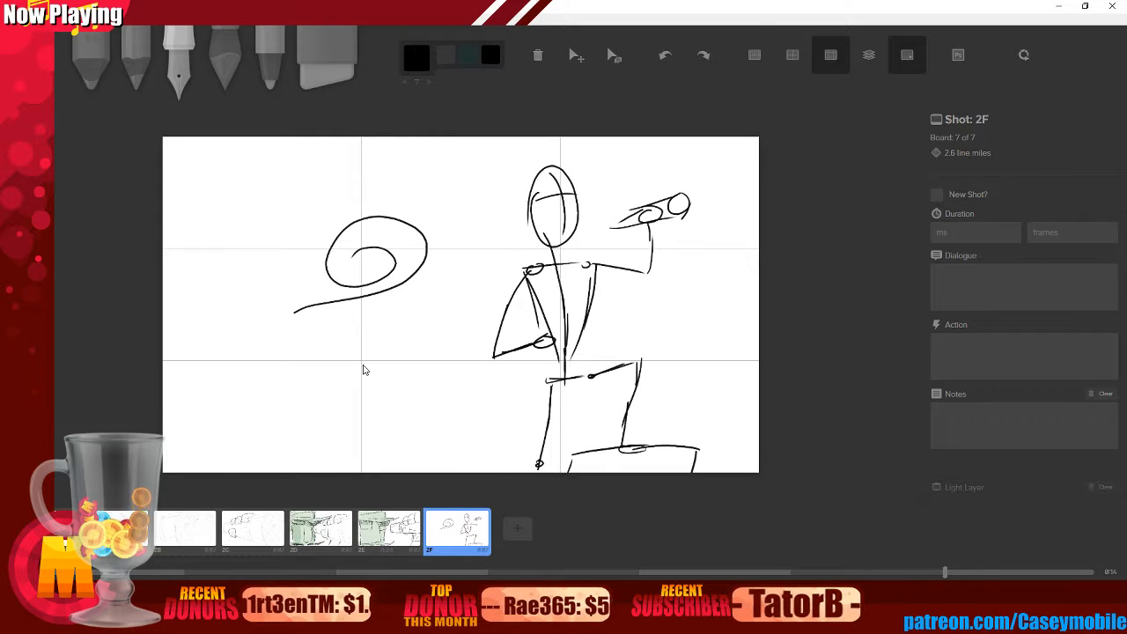
key(ctrl+z)
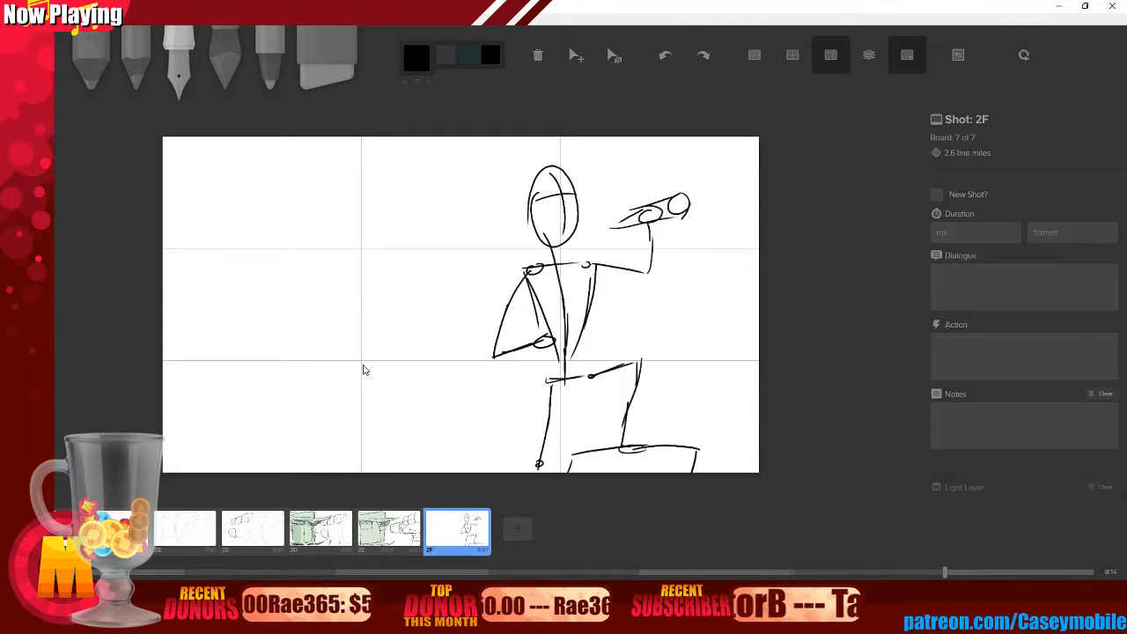
- Scale the figure on board 2F down slightly, nudge it into position, and return to the Pen tool
click(616, 56)
mouse_move(576, 292)
mouse_down()
mouse_move(551, 293)
mouse_move(575, 293)
mouse_move(560, 291)
mouse_move(559, 305)
mouse_up()
click(576, 55)
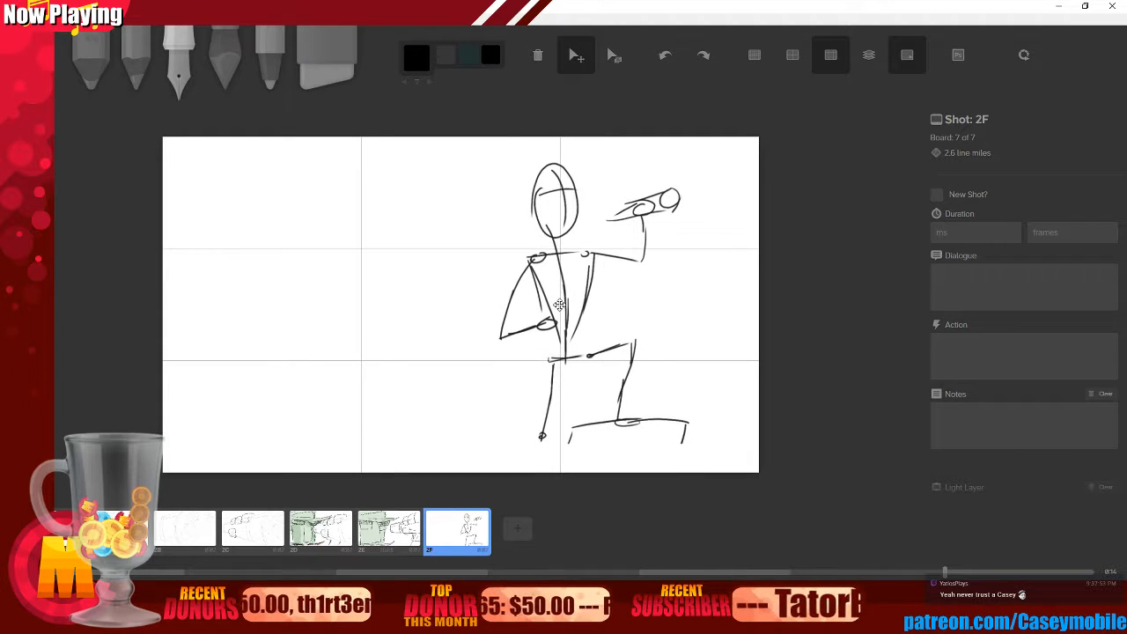
drag(563, 343, 560, 347)
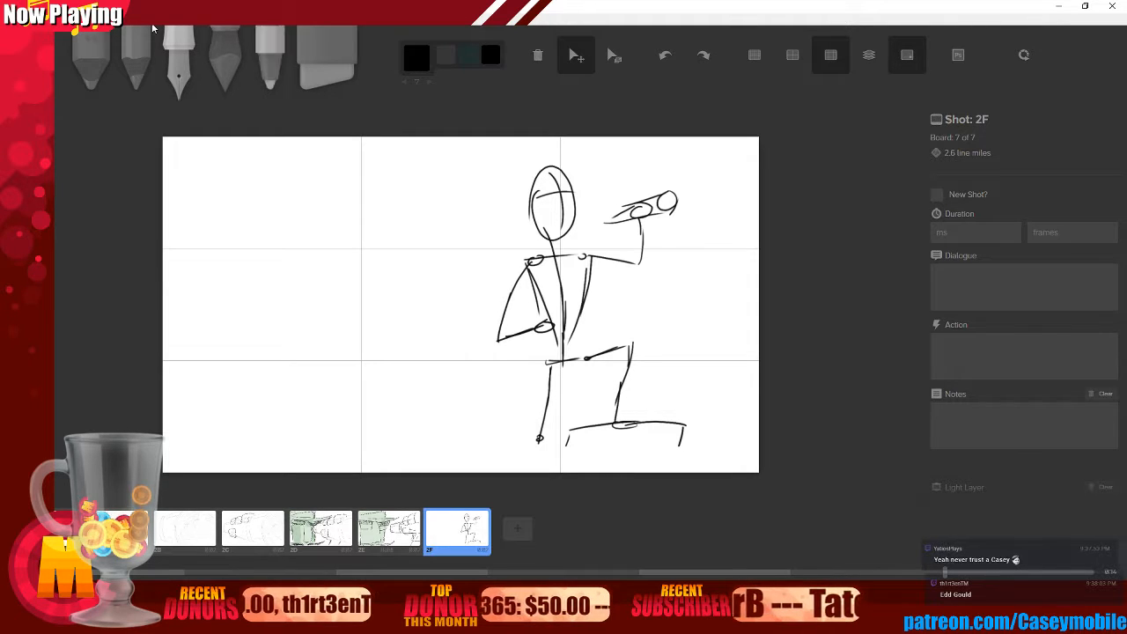
click(179, 63)
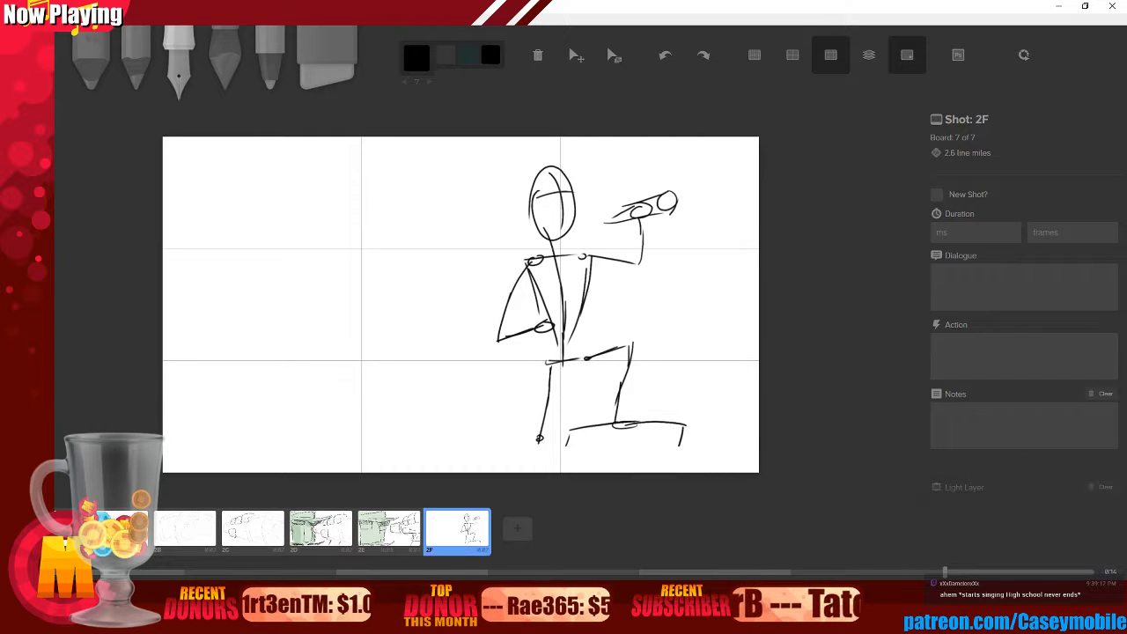
- Try sketching a long curved line toward the figure's head with a vertical edge at its far end, undoing each attempt
mouse_move(326, 200)
mouse_down()
mouse_move(383, 189)
mouse_move(327, 197)
mouse_move(514, 188)
mouse_up()
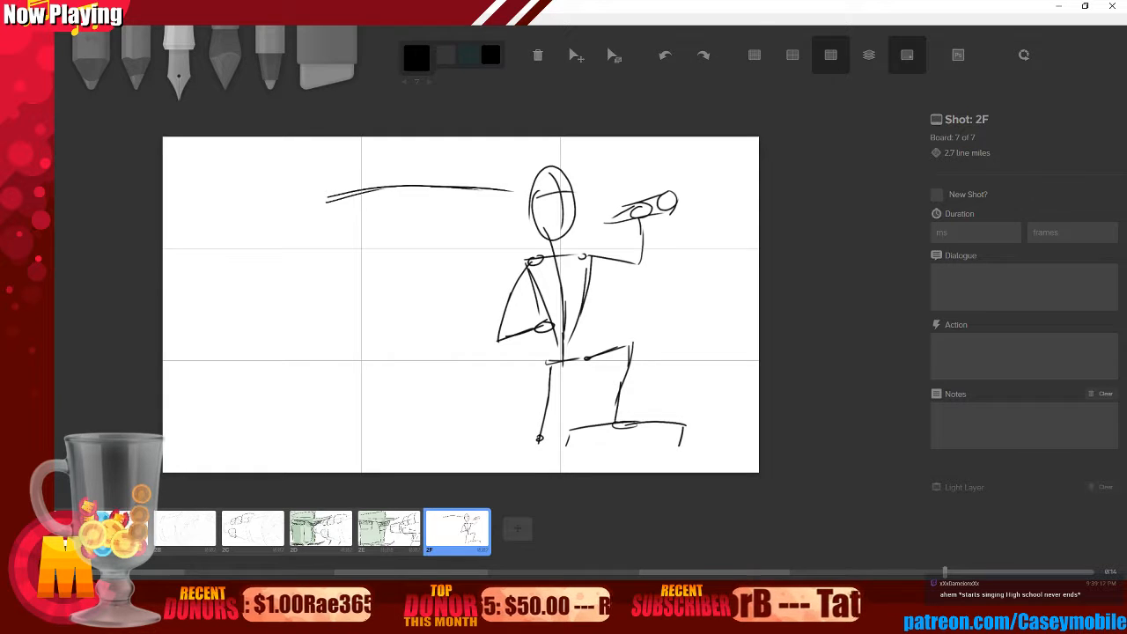
key(ctrl+z)
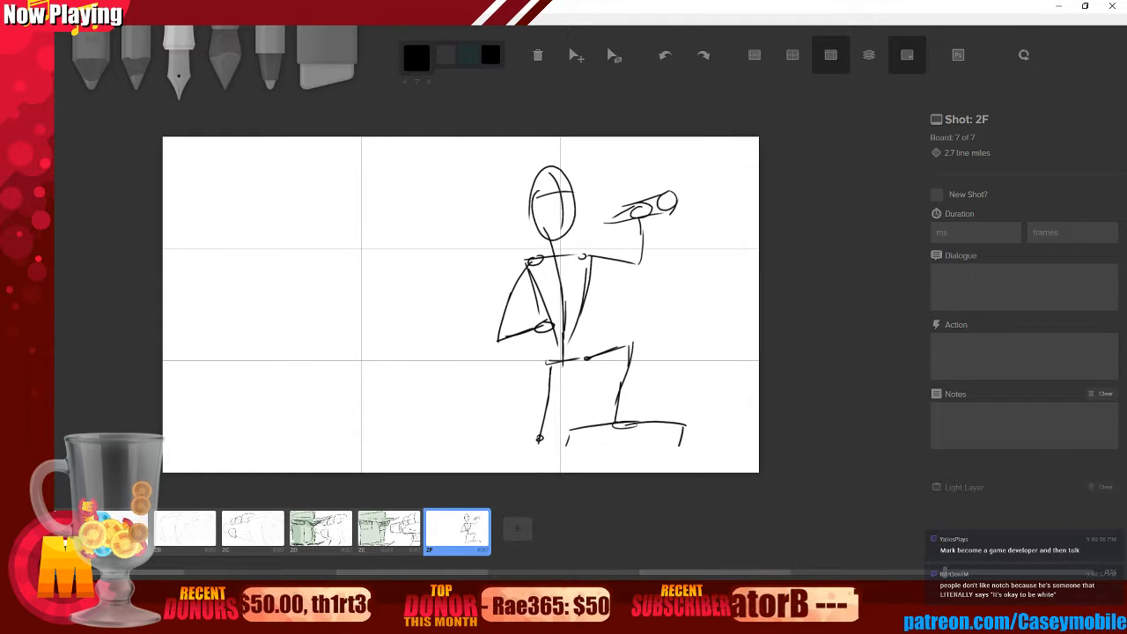
mouse_move(308, 220)
mouse_down()
mouse_move(417, 191)
mouse_move(529, 199)
mouse_up()
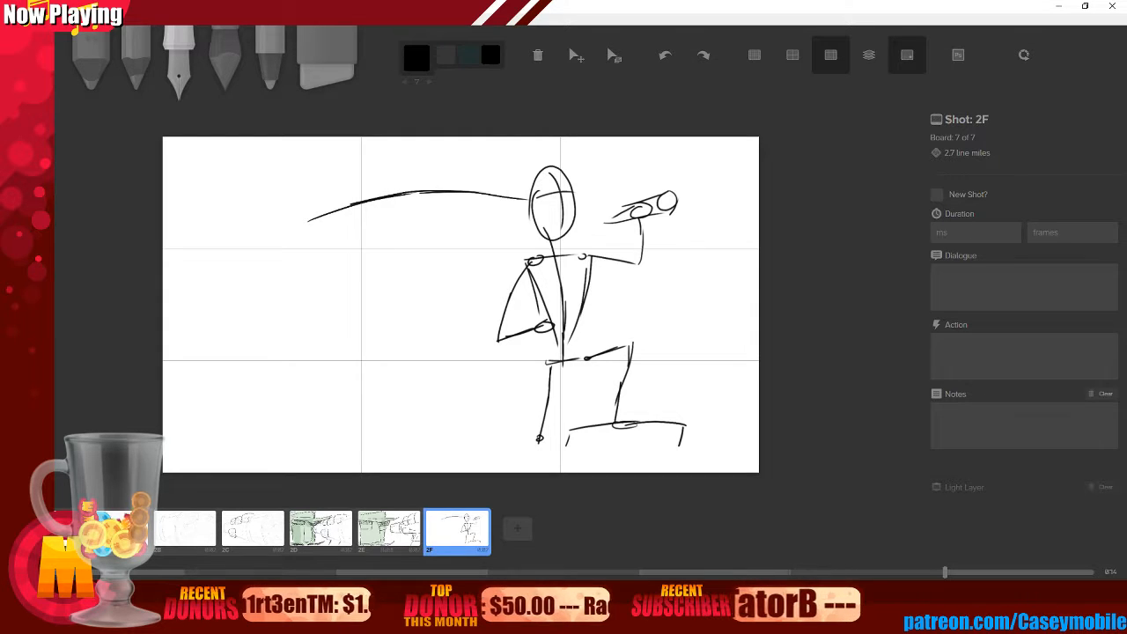
key(ctrl+z)
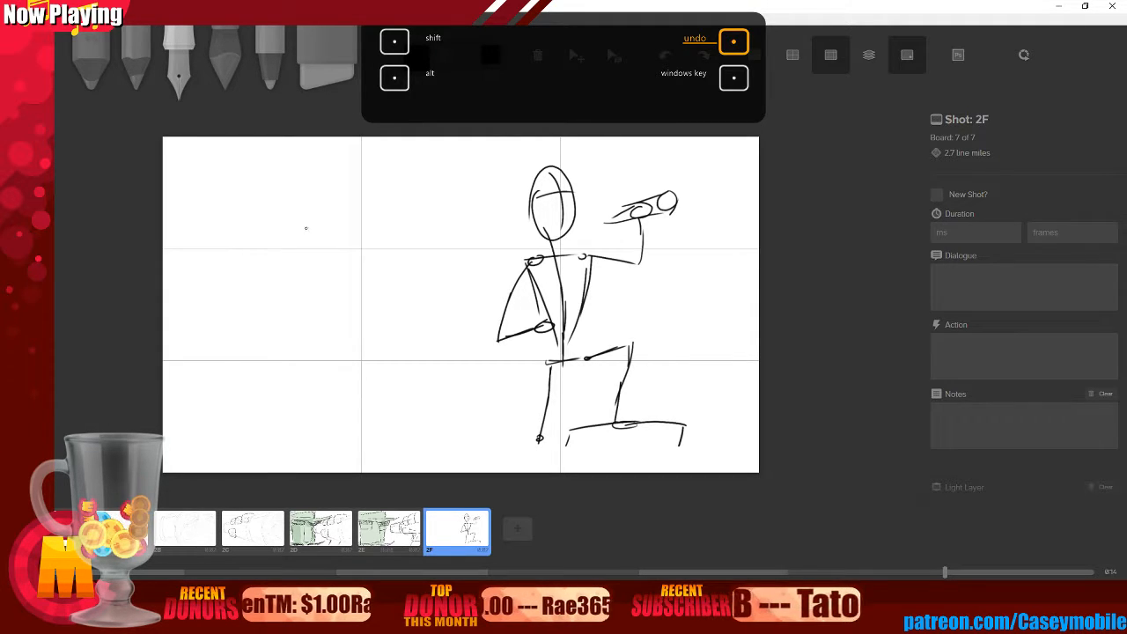
mouse_move(283, 208)
mouse_down()
mouse_move(475, 185)
mouse_move(533, 193)
mouse_up()
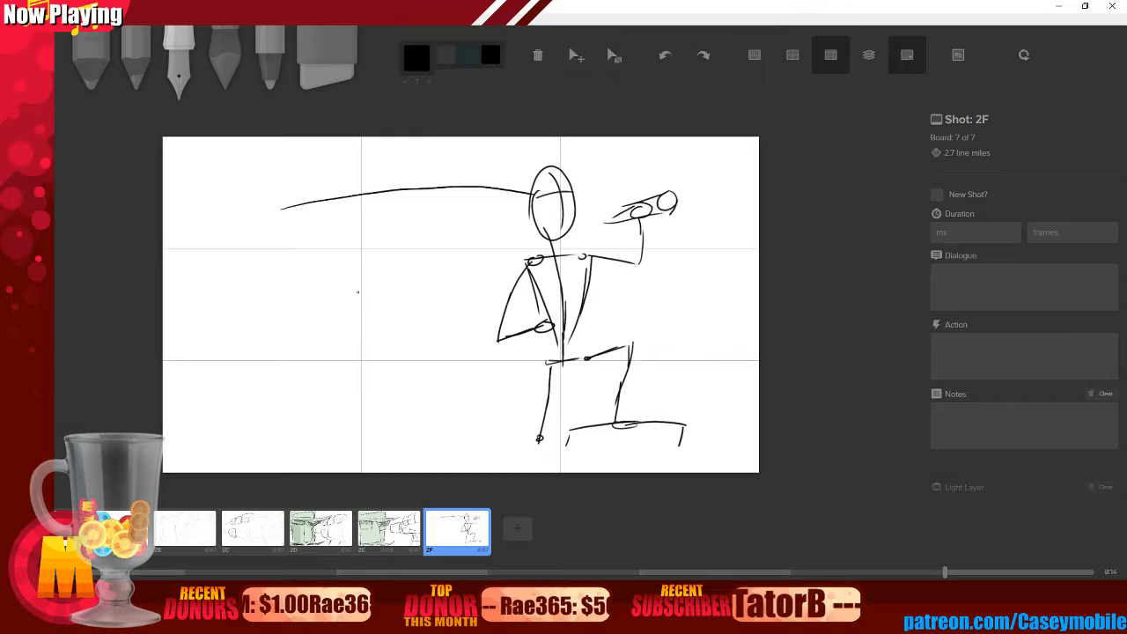
drag(281, 212, 277, 310)
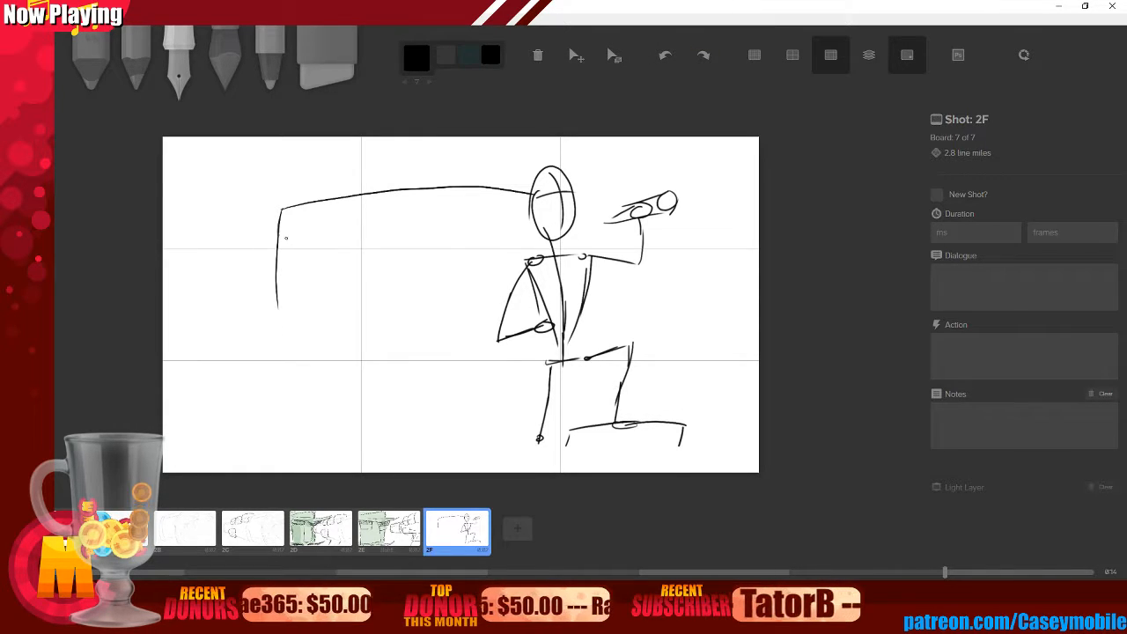
key(ctrl+z)
key(ctrl+z)
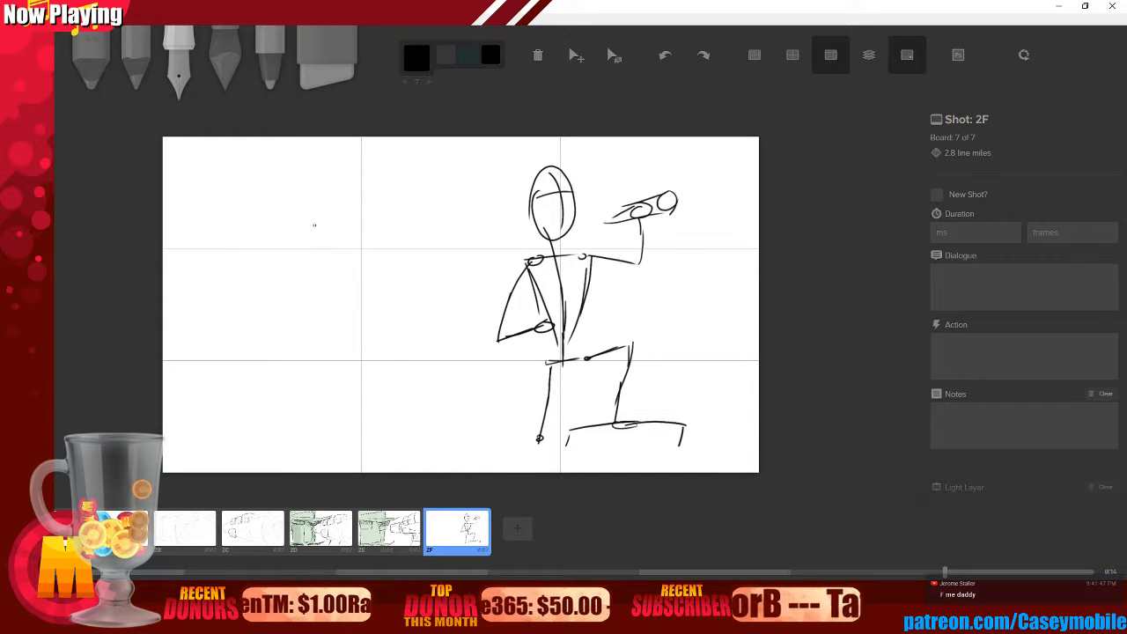
- Sketch a narrow downward-pointing triangle left of the figure and a curved top line from it toward the figure's head
drag(374, 212, 313, 340)
mouse_move(287, 226)
mouse_down()
mouse_move(353, 215)
mouse_move(286, 295)
mouse_move(290, 354)
mouse_up()
drag(287, 266, 294, 383)
drag(294, 382, 324, 308)
mouse_move(331, 214)
mouse_down()
mouse_move(463, 200)
mouse_move(507, 212)
mouse_up()
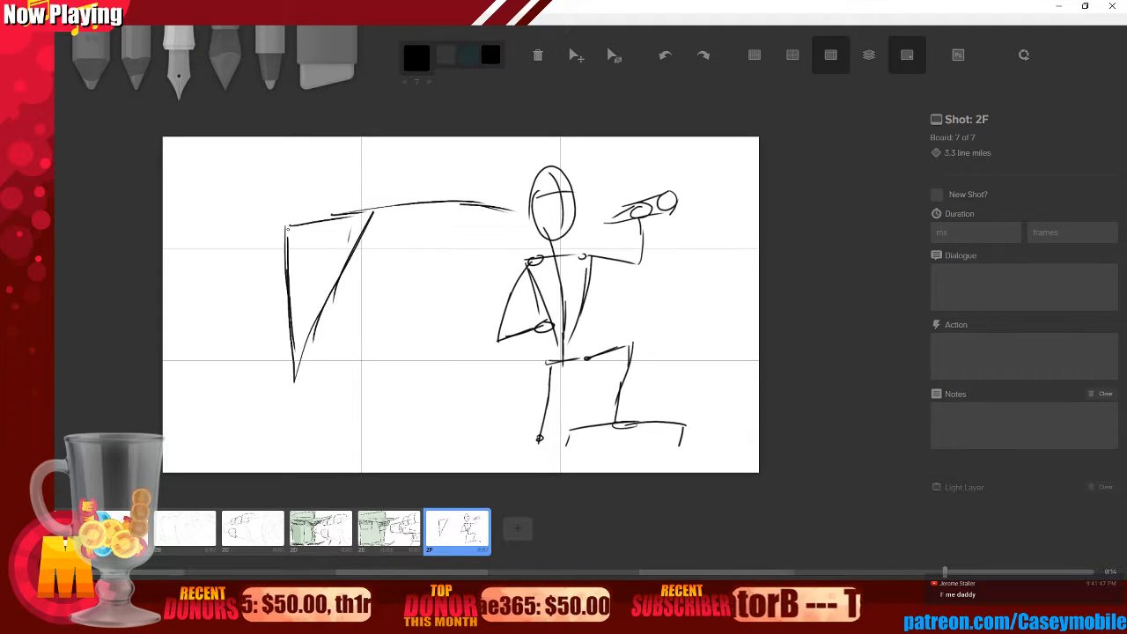
- Try sketching a curved lower outline from the triangle's lower tip toward the figure's feet, and undo the strokes
mouse_move(293, 380)
mouse_down()
mouse_move(311, 427)
mouse_move(460, 401)
mouse_move(444, 408)
mouse_move(466, 456)
mouse_up()
key(ctrl+z)
key(ctrl+z)
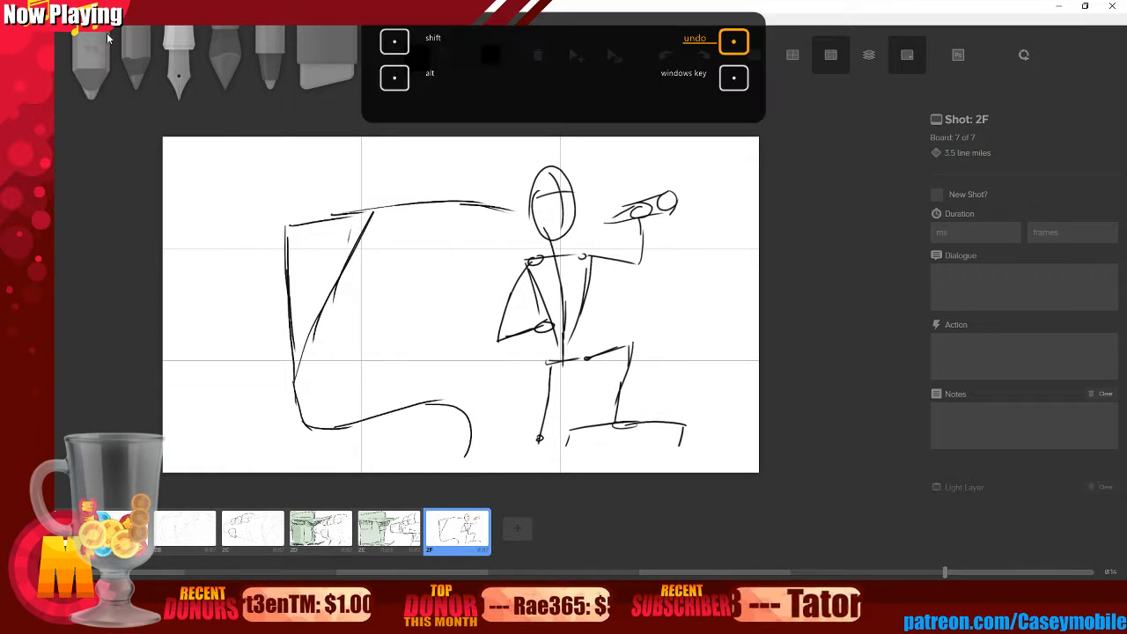
key(ctrl+z)
key(ctrl+z)
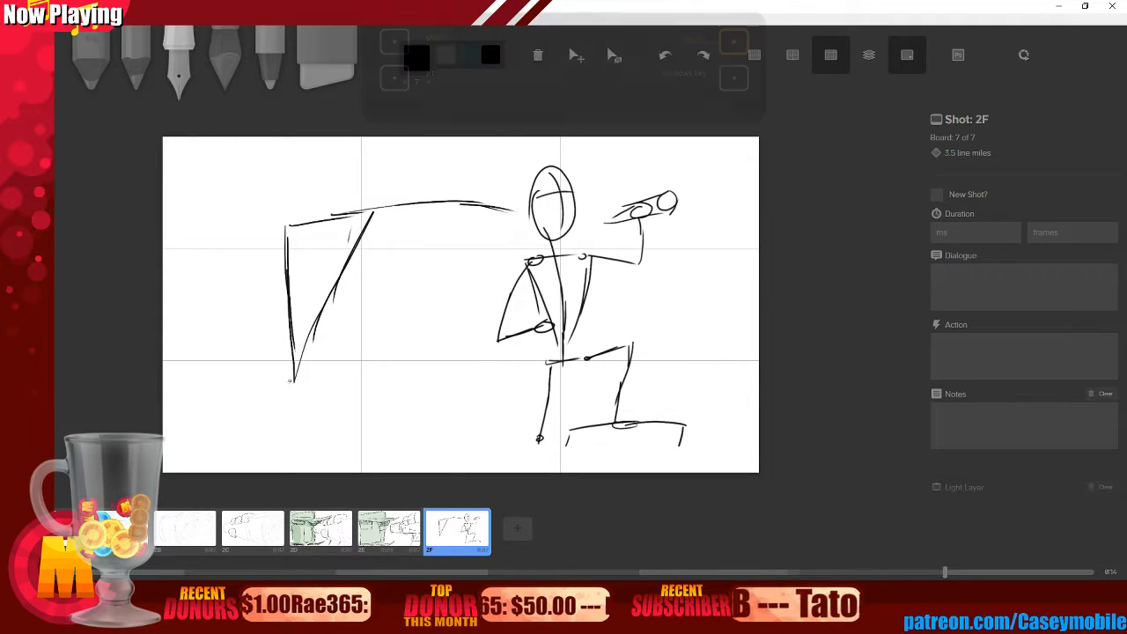
- Try extending the triangle's lower tip with a vertical stem and a short horizontal line branching toward the figure
drag(298, 370, 294, 414)
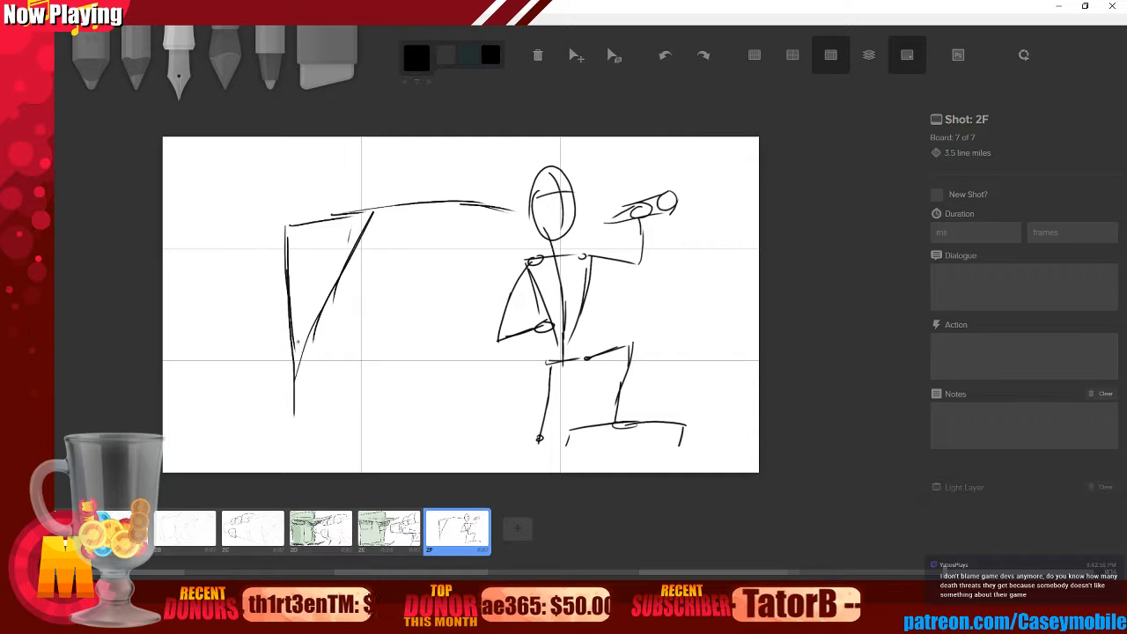
drag(294, 413, 300, 433)
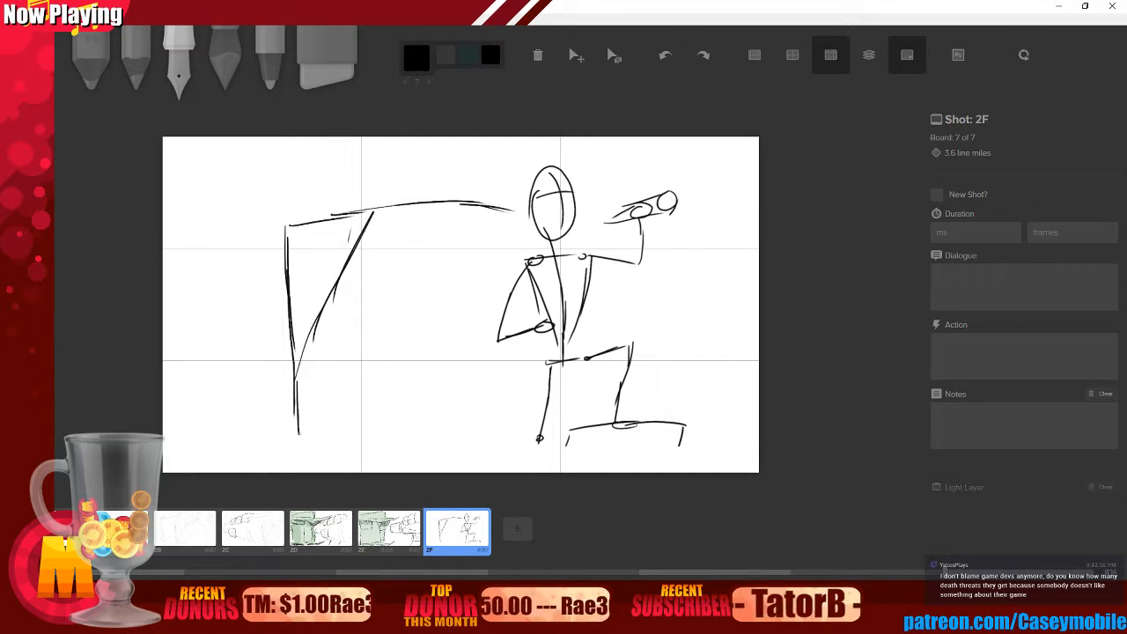
drag(296, 391, 380, 403)
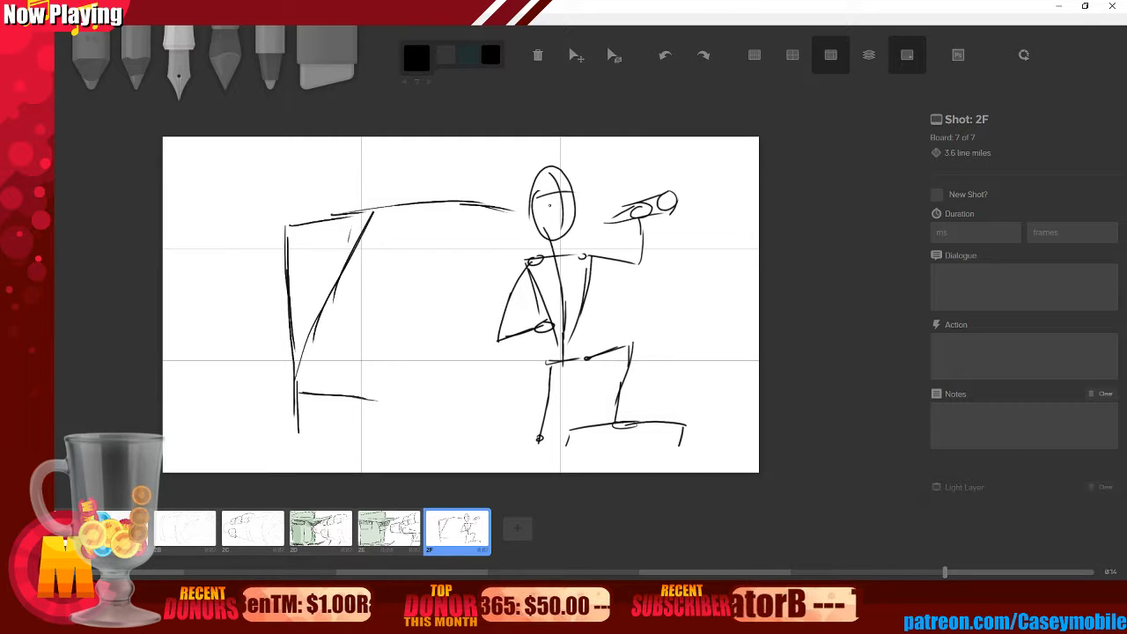
- Try extending the top curve to the figure's head, with a second curve beneath it and a narrow tapering shape behind the figure's arm
mouse_move(515, 214)
mouse_down()
mouse_move(534, 224)
mouse_move(540, 258)
mouse_up()
drag(474, 235, 483, 312)
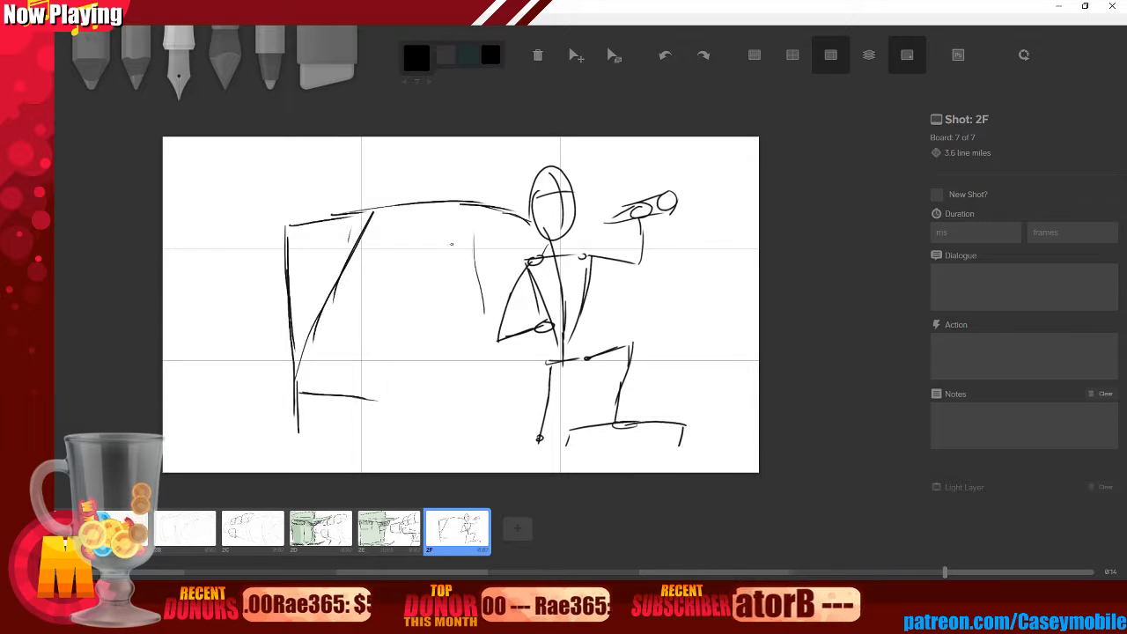
drag(360, 224, 537, 235)
drag(468, 243, 480, 372)
drag(519, 298, 476, 373)
drag(528, 276, 520, 292)
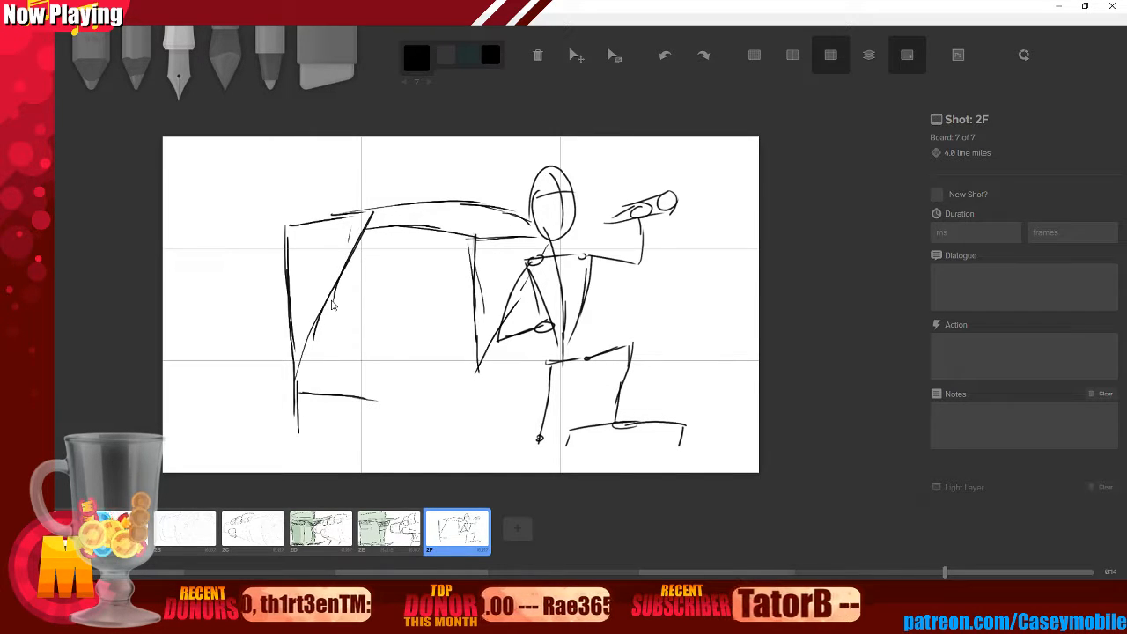
- Undo the added strokes back to the triangle and the shortened curved top line
key(ctrl+z)
key(ctrl+z)
key(ctrl+z)
key(ctrl+z)
key(ctrl+z)
key(ctrl+z)
key(ctrl+z)
key(ctrl+z)
key(ctrl+z)
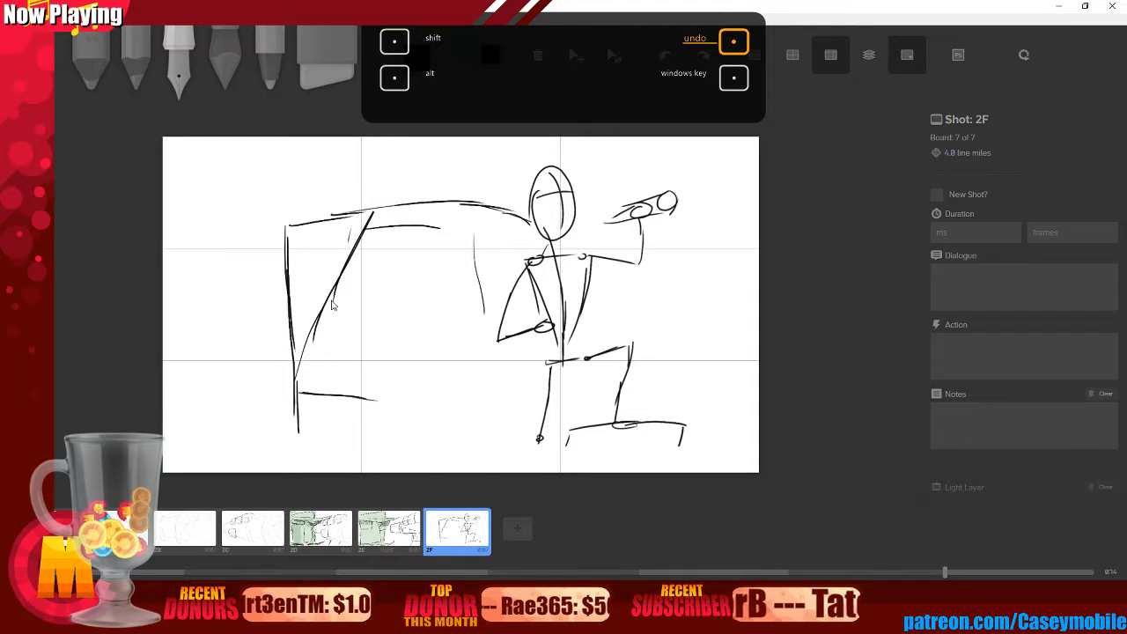
key(ctrl+z)
key(ctrl+z)
key(ctrl+z)
key(ctrl+z)
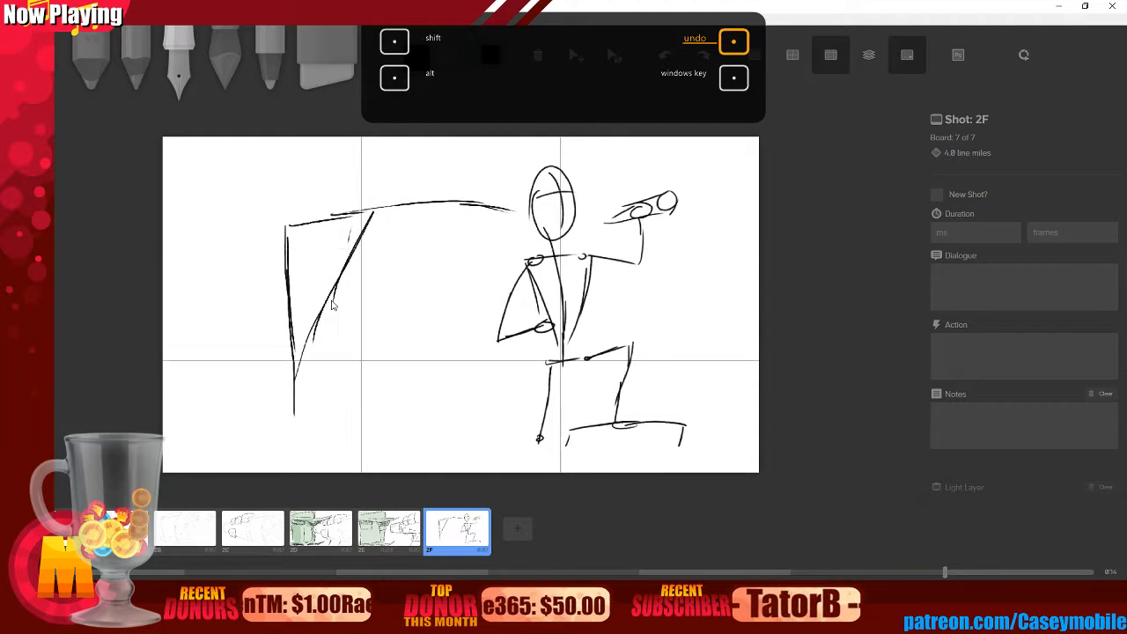
key(ctrl+z)
key(ctrl+z)
key(ctrl+z)
key(ctrl+z)
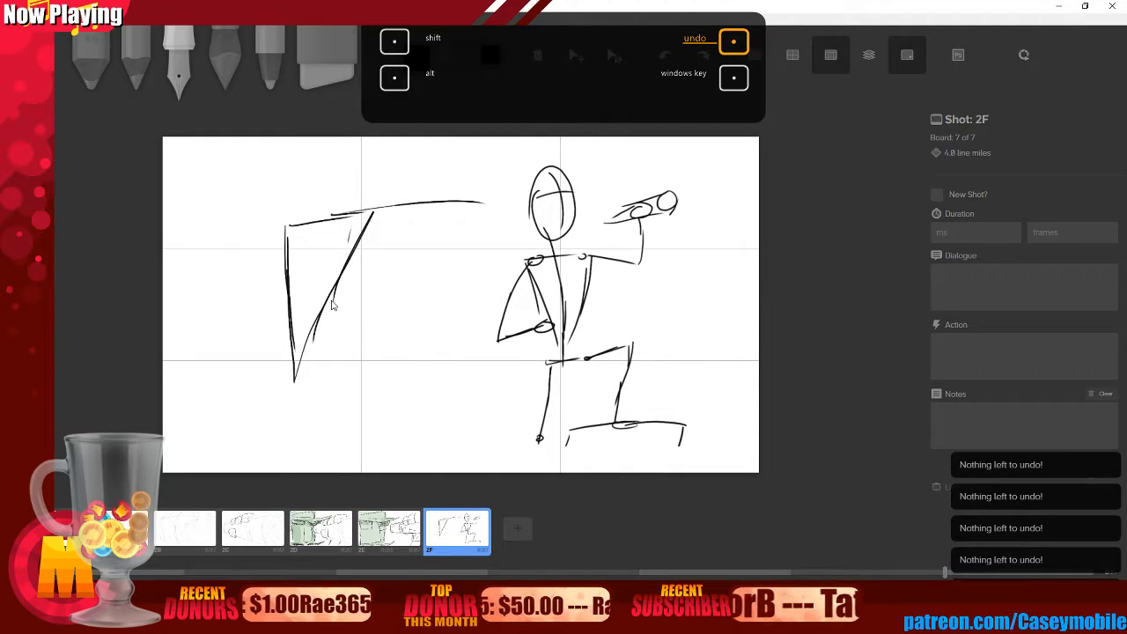
- Erase the triangle and curved top line beside the figure using eraser size 75, and return to the Pen tool
click(329, 83)
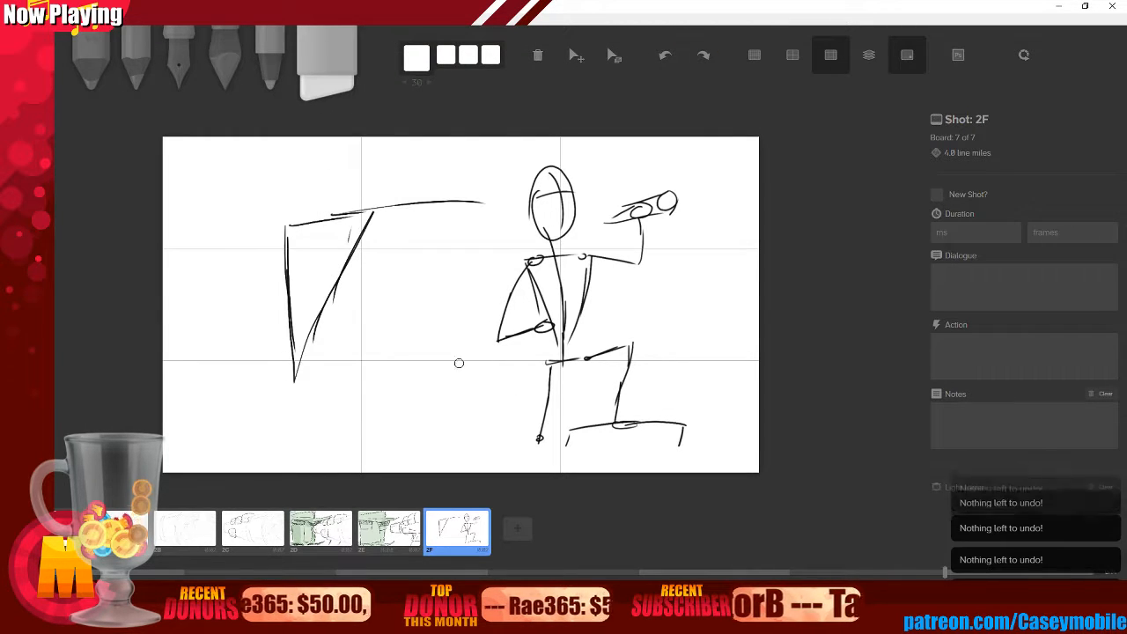
mouse_move(318, 330)
mouse_down()
mouse_move(290, 379)
mouse_move(360, 227)
mouse_move(469, 206)
mouse_move(358, 211)
mouse_move(284, 234)
mouse_move(282, 292)
mouse_move(326, 271)
mouse_up()
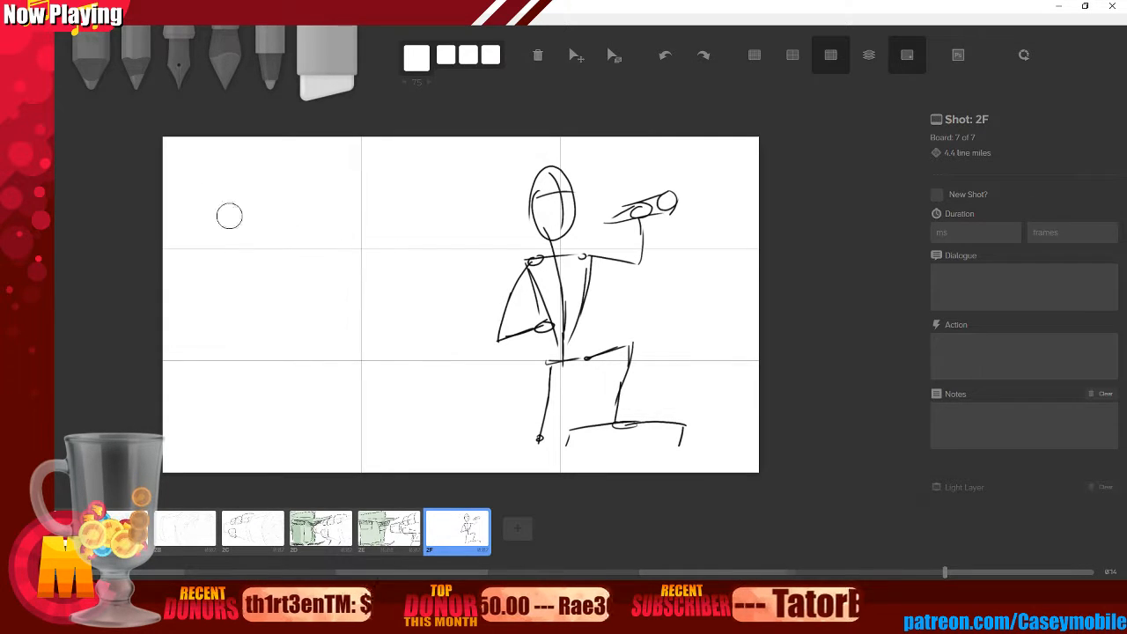
key(2)
key(3)
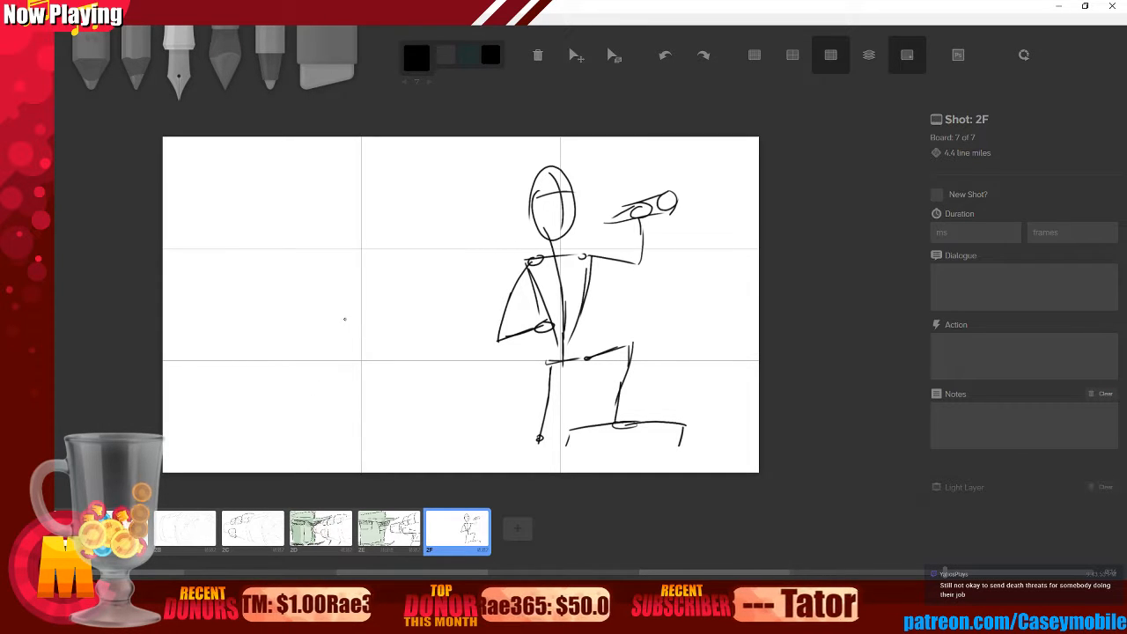
- Try sketching a small oval head with a long spine and bent leg line beside the figure, and undo the strokes
mouse_move(349, 309)
mouse_down()
mouse_move(365, 333)
mouse_move(344, 329)
mouse_move(349, 440)
mouse_move(392, 399)
mouse_up()
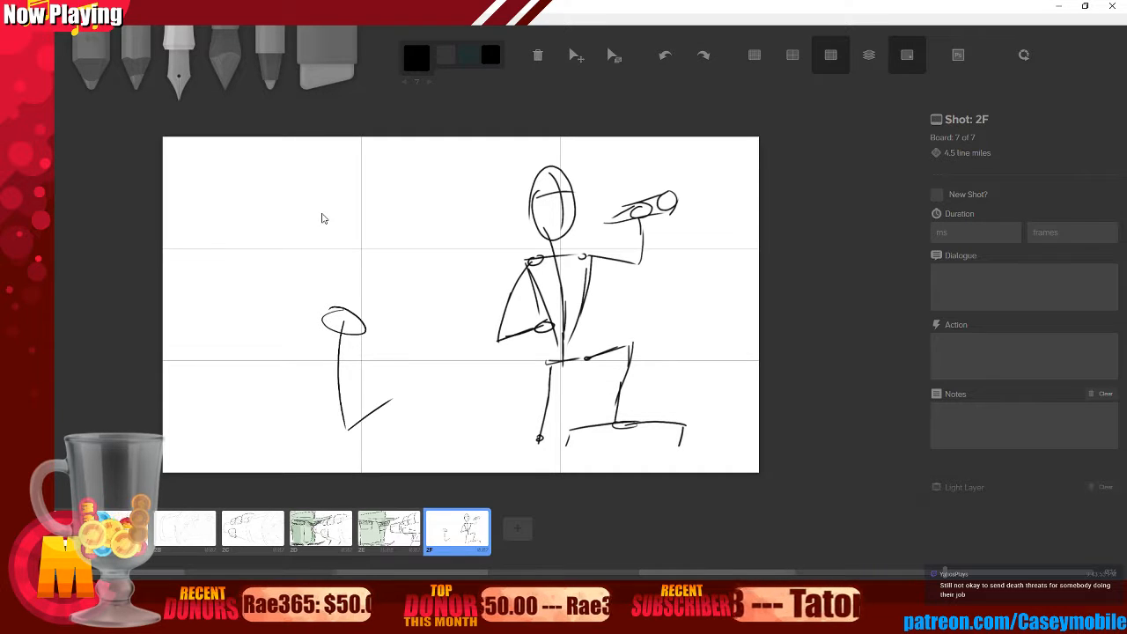
key(ctrl+z)
key(ctrl+z)
key(ctrl+z)
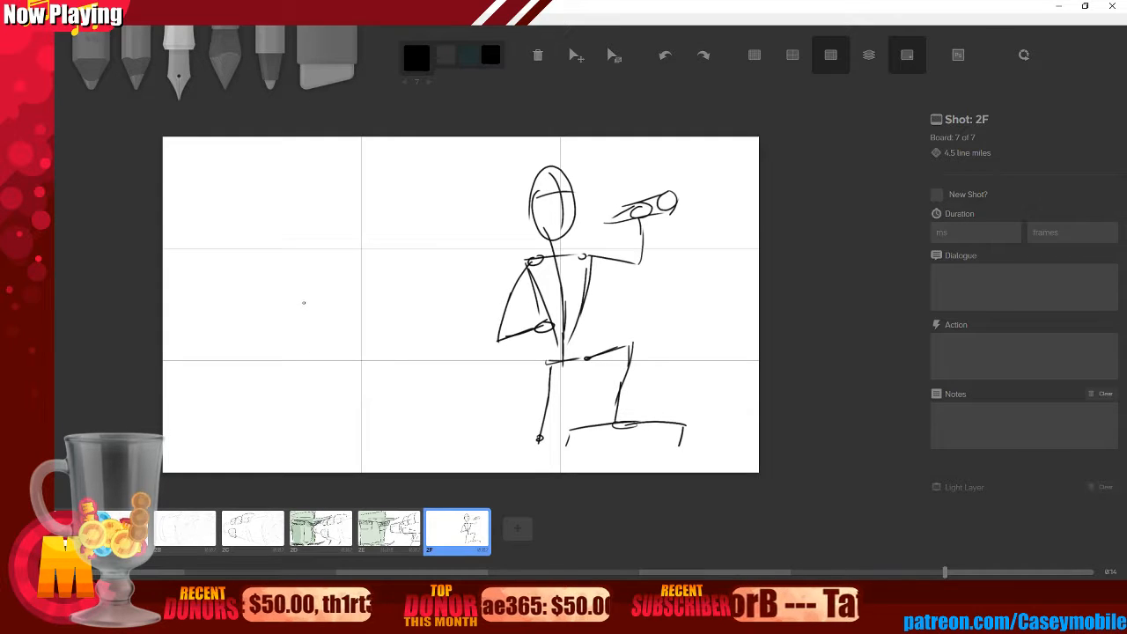
- Try sketching a tilted oval head in the empty left half of the board and a stroke below the figure's foot, undoing each attempt
mouse_move(333, 284)
mouse_down()
mouse_move(310, 350)
mouse_move(304, 299)
mouse_up()
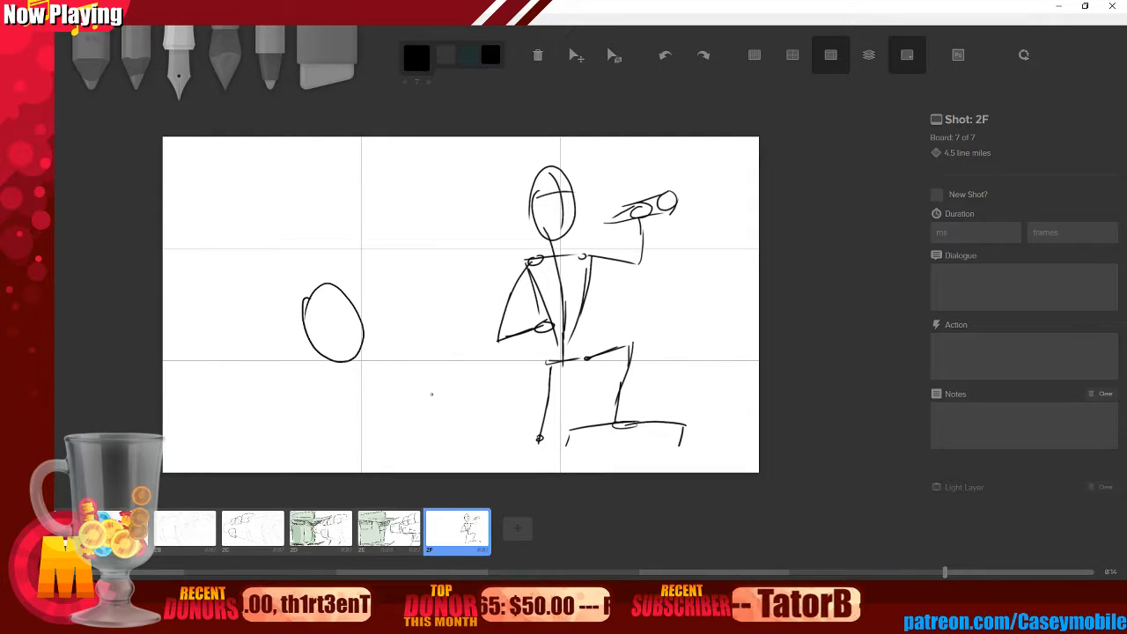
key(ctrl+z)
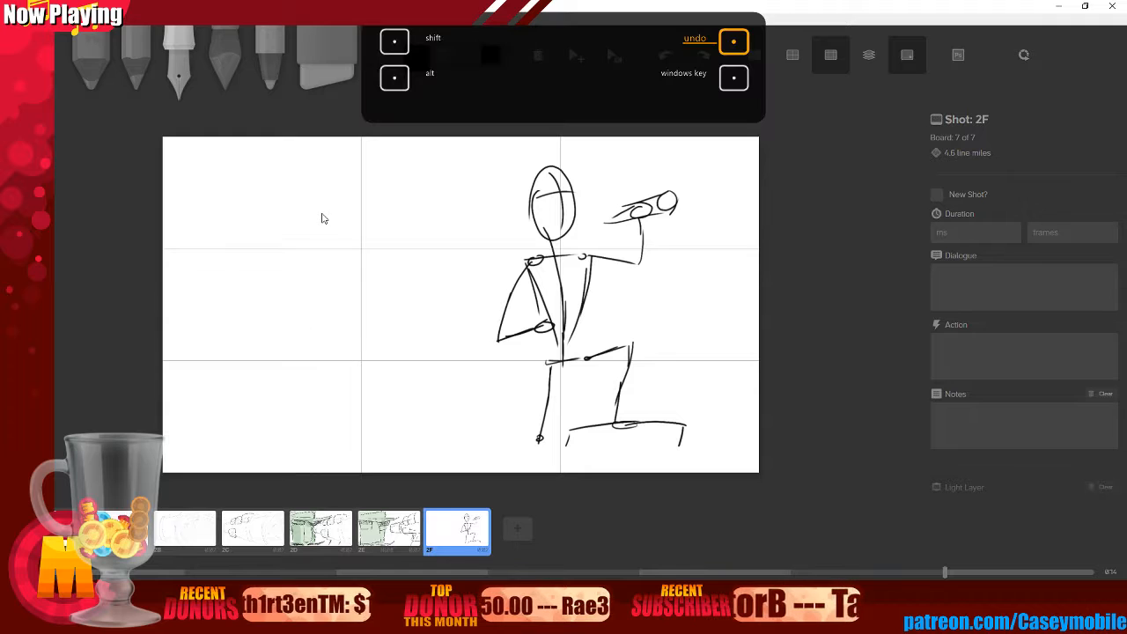
drag(539, 442, 532, 467)
key(ctrl+z)
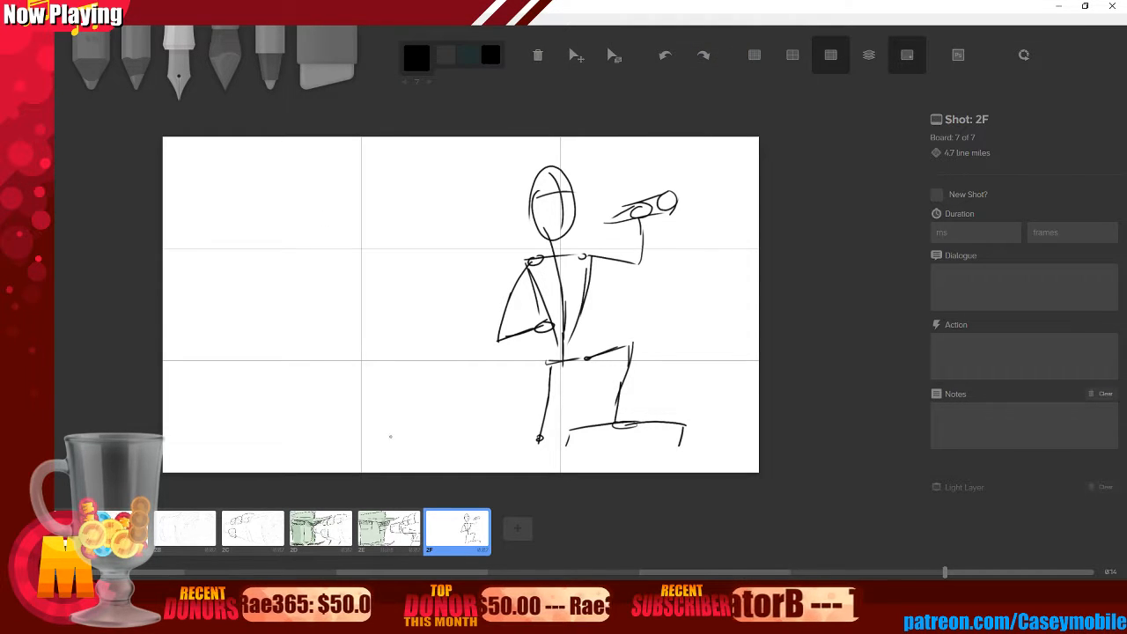
mouse_move(322, 297)
mouse_down()
mouse_move(326, 373)
mouse_move(317, 300)
mouse_up()
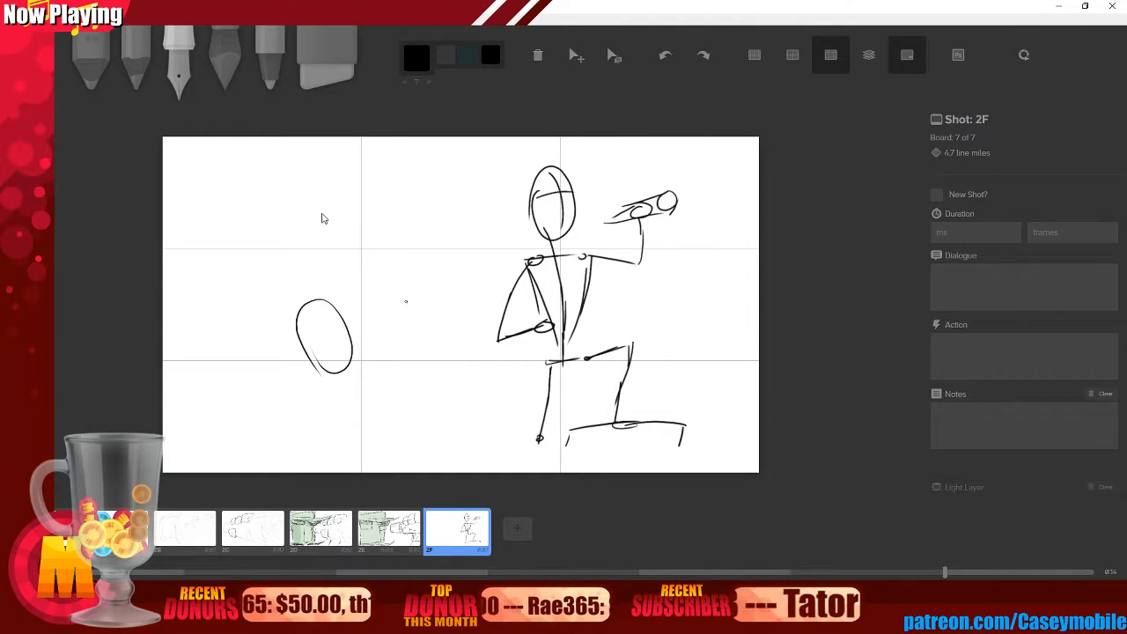
key(ctrl+z)
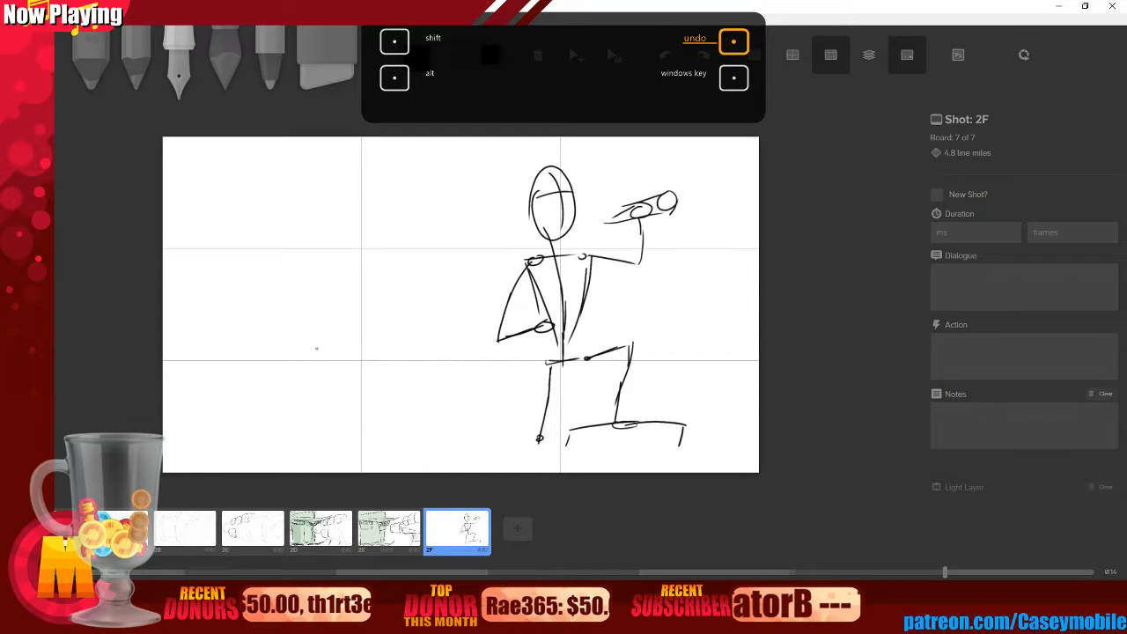
mouse_move(303, 345)
mouse_down()
mouse_move(319, 293)
mouse_move(307, 343)
mouse_up()
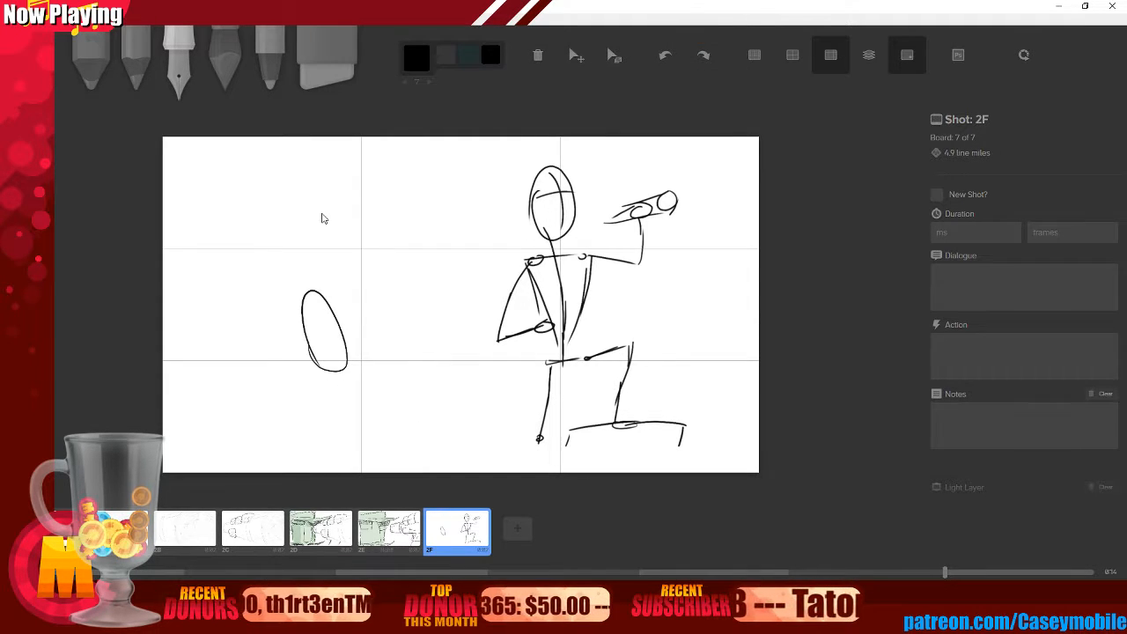
key(ctrl+z)
- Sketch a second figure's oval head in the board's left half, with a slanted spine and a shoulder line ending in a joint circle
drag(297, 272, 299, 266)
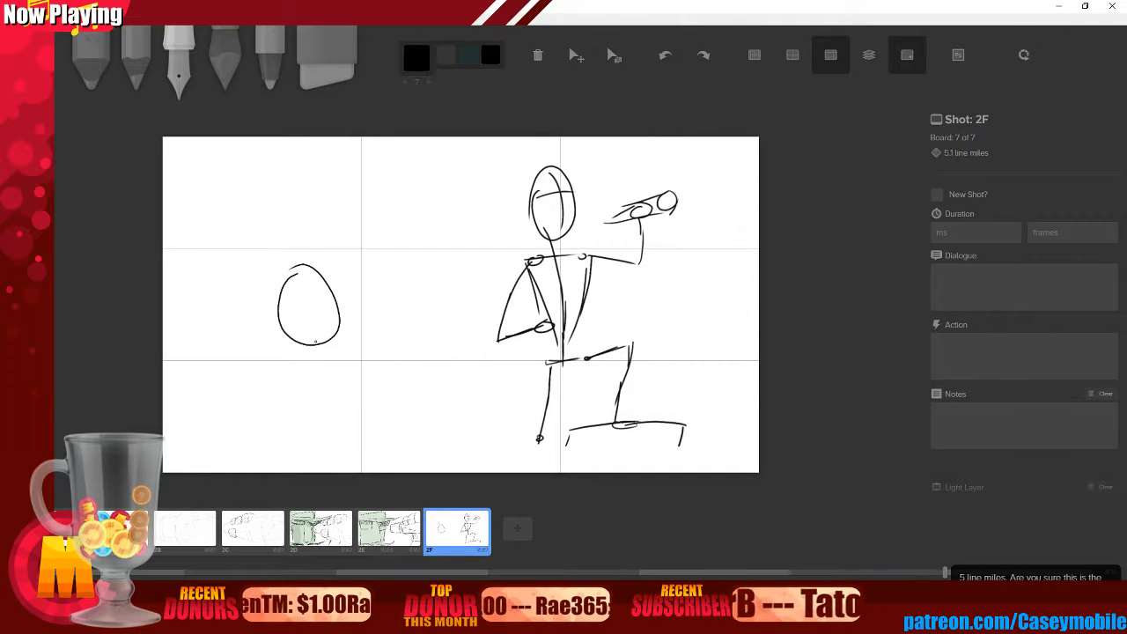
drag(313, 337, 377, 471)
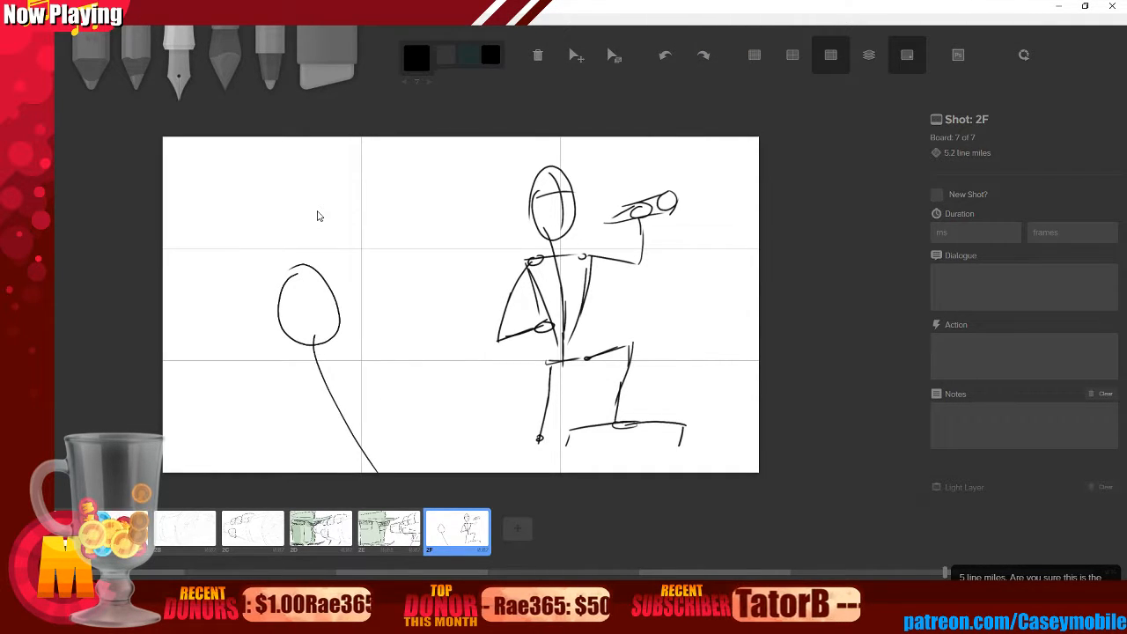
key(ctrl+z)
drag(306, 338, 340, 435)
drag(284, 379, 351, 363)
- Draw the second figure's arms, one curving up from the elbow to a hand at the cheek, the other extended toward the first figure
drag(285, 375, 271, 398)
mouse_move(275, 336)
mouse_down()
mouse_move(262, 396)
mouse_move(280, 324)
mouse_up()
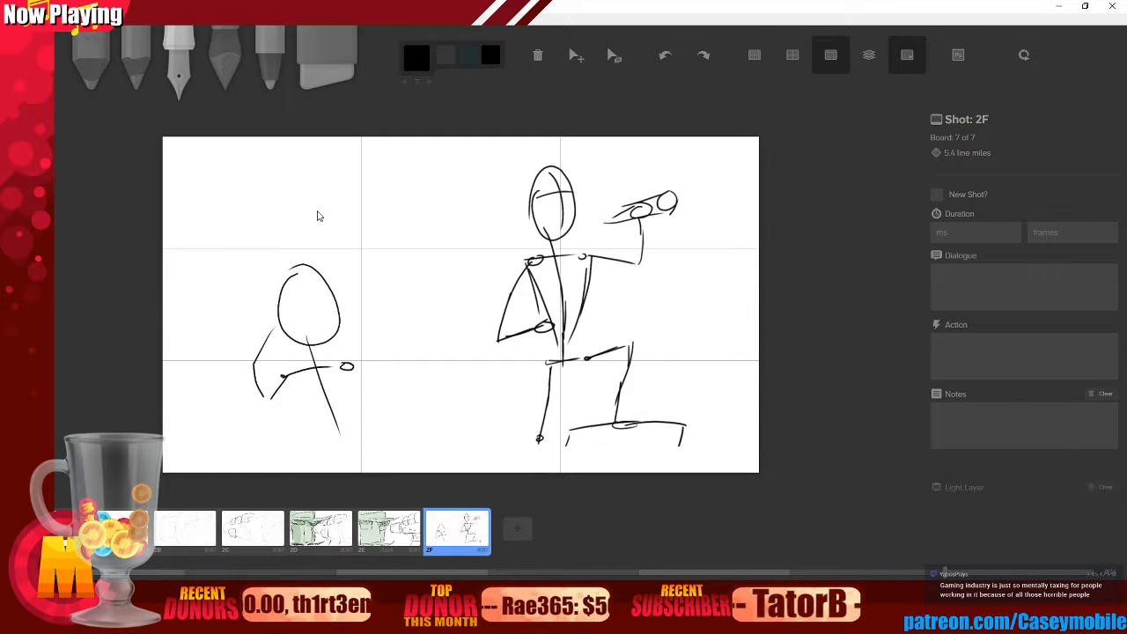
key(ctrl+z)
key(ctrl+z)
drag(268, 324, 269, 402)
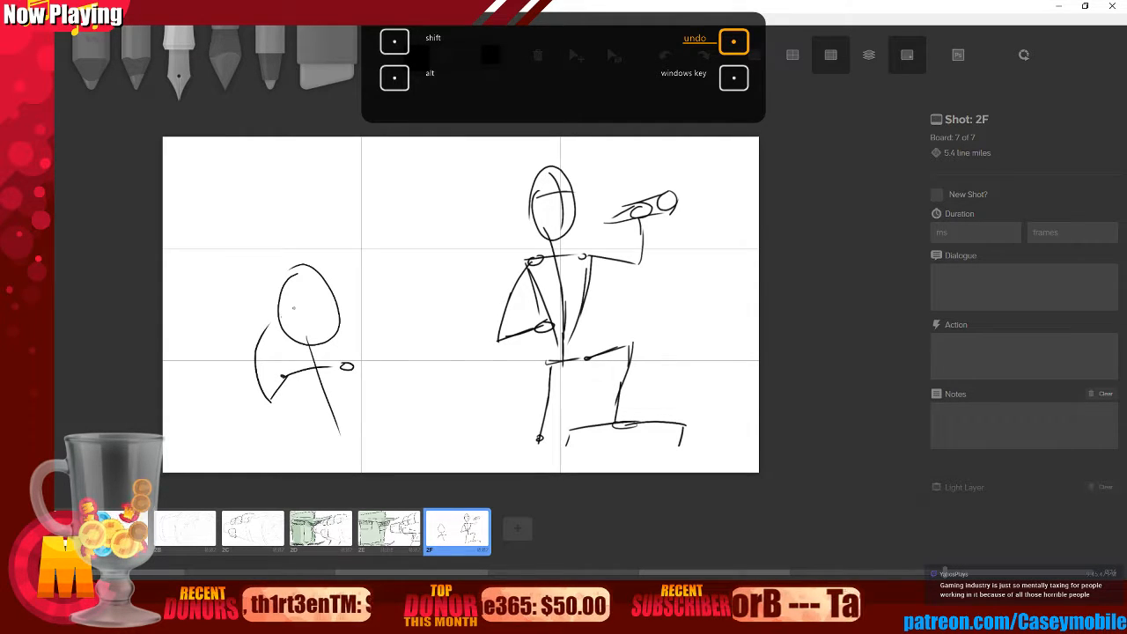
drag(283, 315, 280, 319)
mouse_move(351, 371)
mouse_down()
mouse_move(461, 405)
mouse_move(446, 410)
mouse_up()
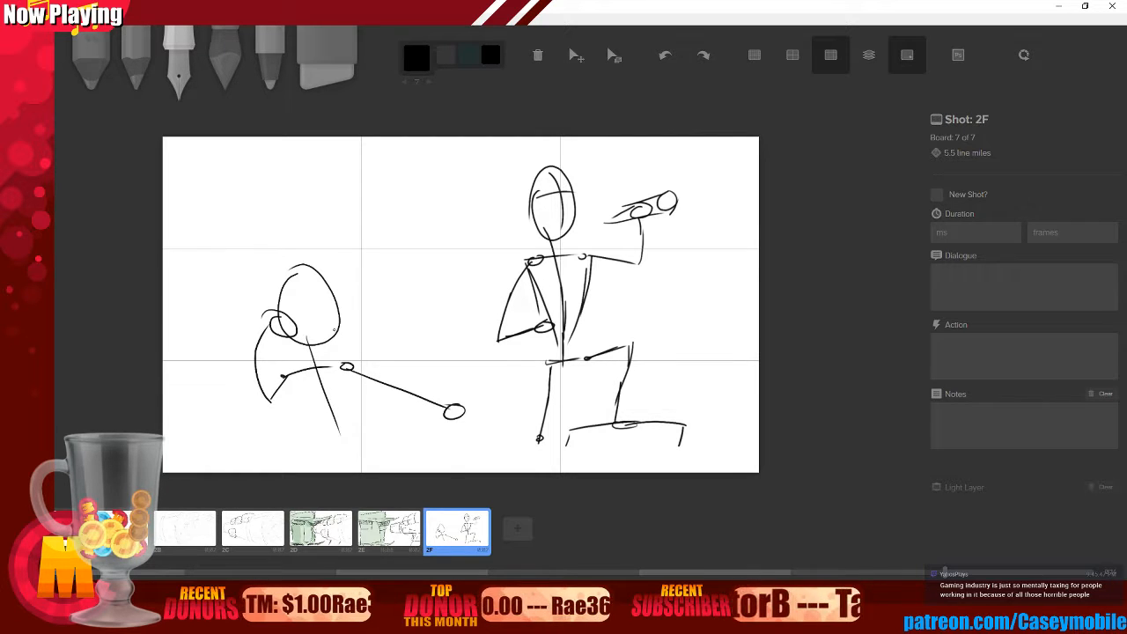
- Add crossing face guidelines to the second figure's head and a double arc beneath its extended hand
drag(278, 303, 339, 295)
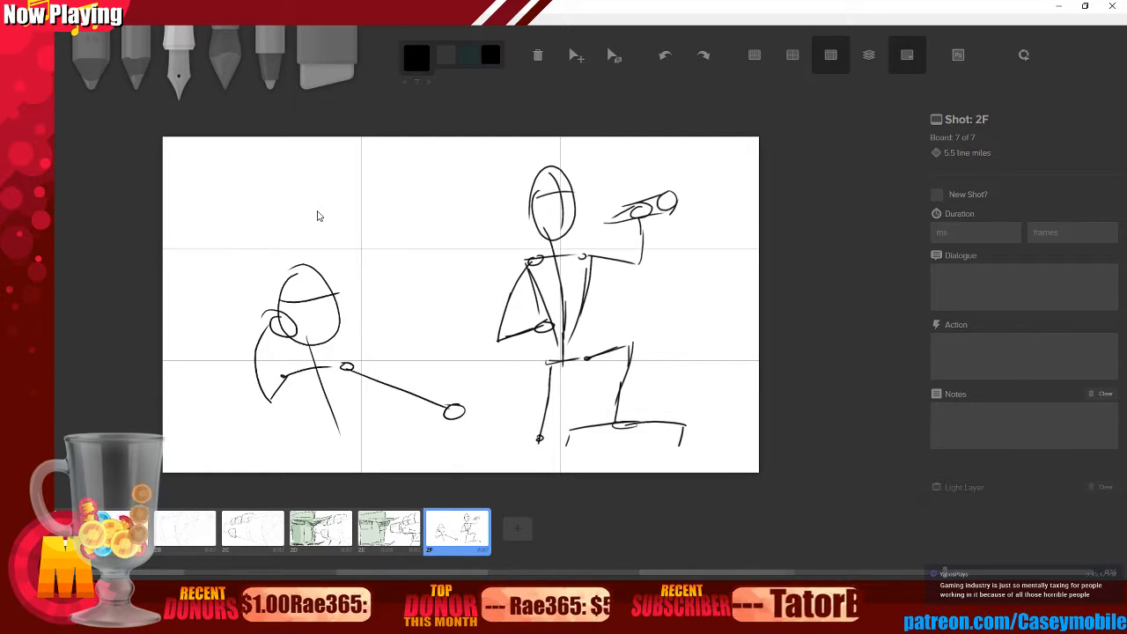
key(ctrl+z)
drag(283, 301, 335, 292)
key(ctrl+z)
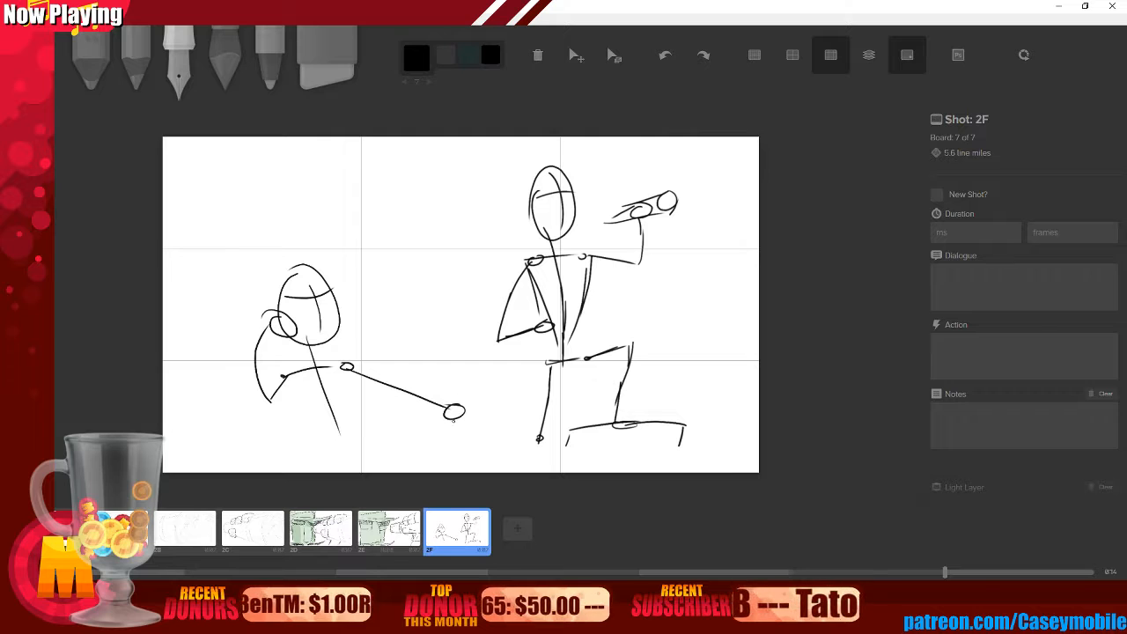
mouse_move(426, 448)
mouse_down()
mouse_move(523, 448)
mouse_move(518, 422)
mouse_up()
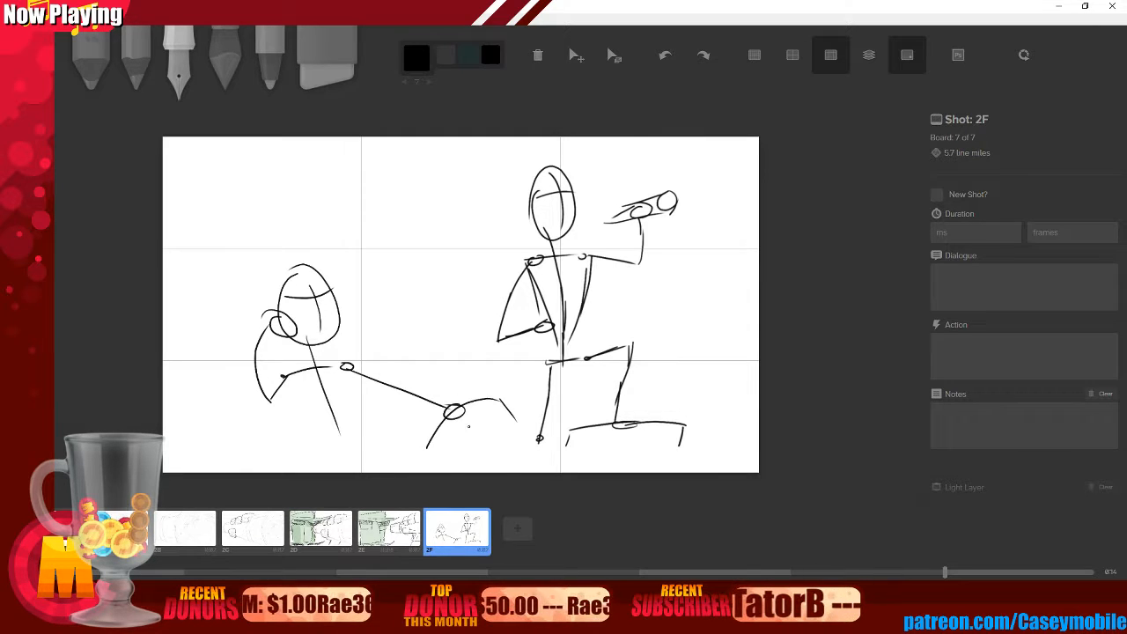
drag(451, 440, 514, 421)
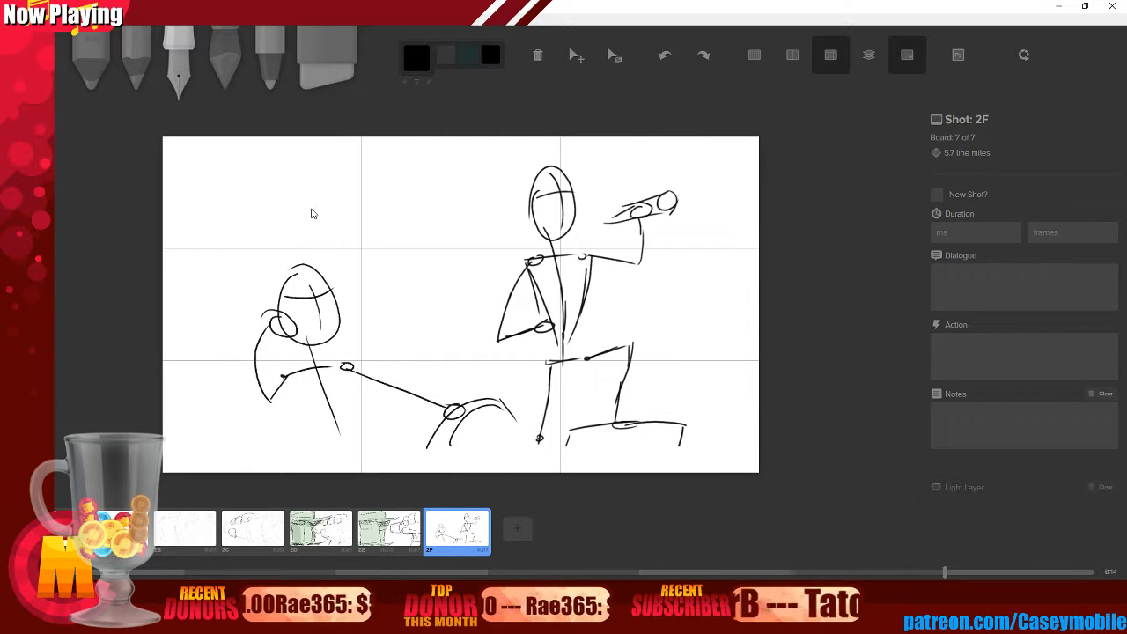
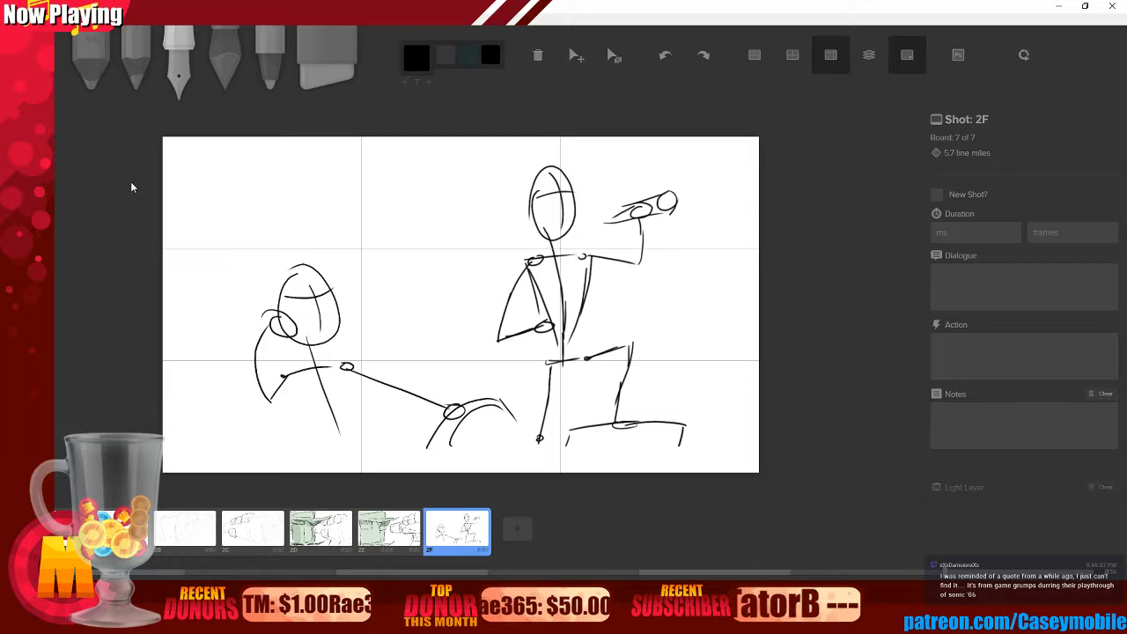
- Open the current board, shot 2F, in Photoshop for editing
click(957, 55)
click(539, 296)
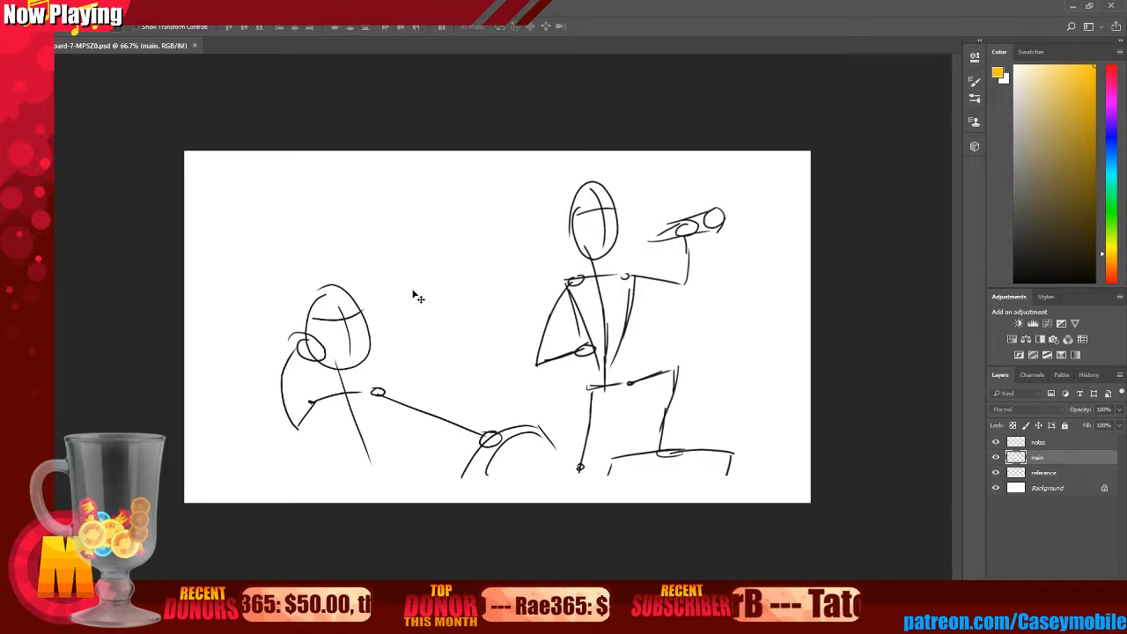
- Try selecting the second figure with rectangular marquees and moving it slightly downward, undo the move, and clear the selection
click(31, 61)
click(81, 62)
drag(210, 268, 527, 495)
drag(488, 393, 563, 468)
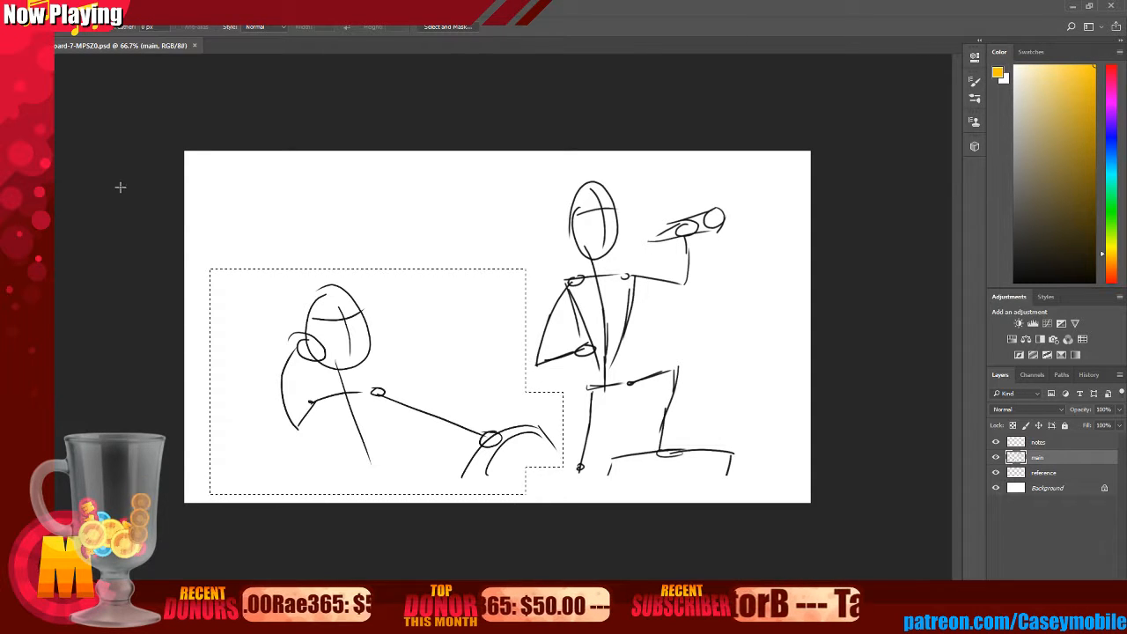
key(v)
mouse_move(348, 374)
mouse_down()
mouse_move(331, 375)
mouse_move(355, 396)
mouse_up()
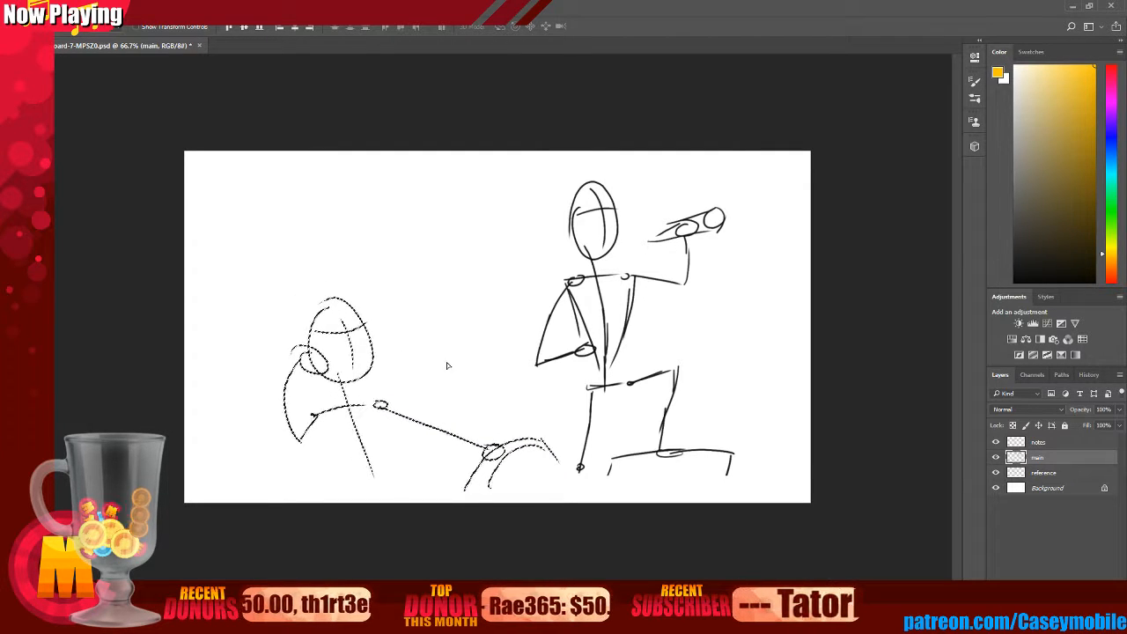
key(ctrl+z)
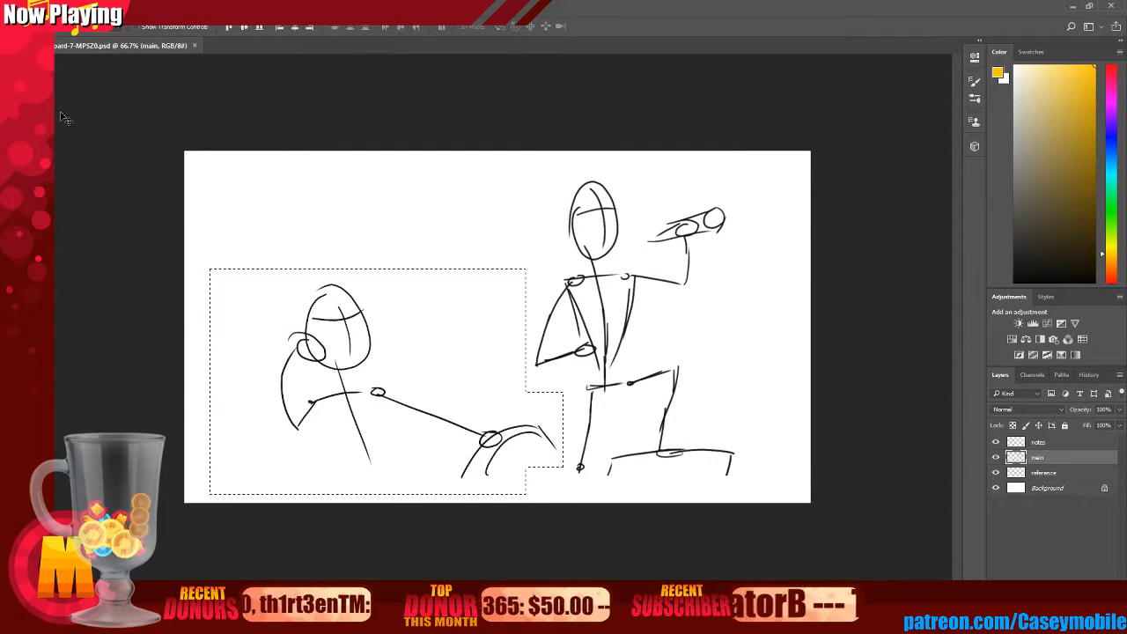
key(m)
click(351, 218)
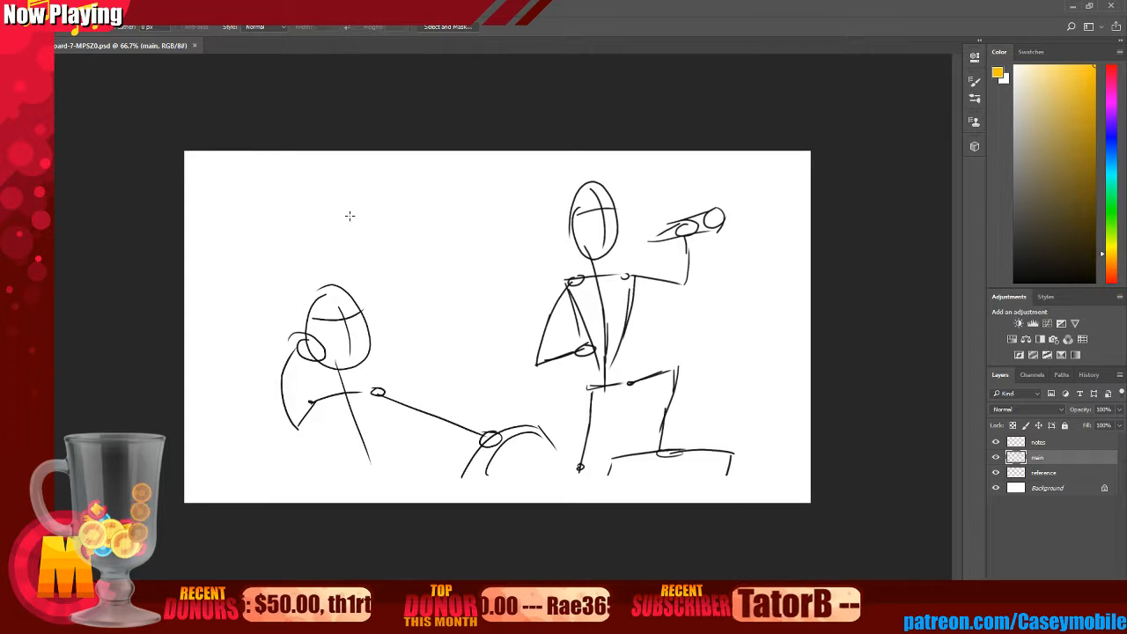
click(25, 6)
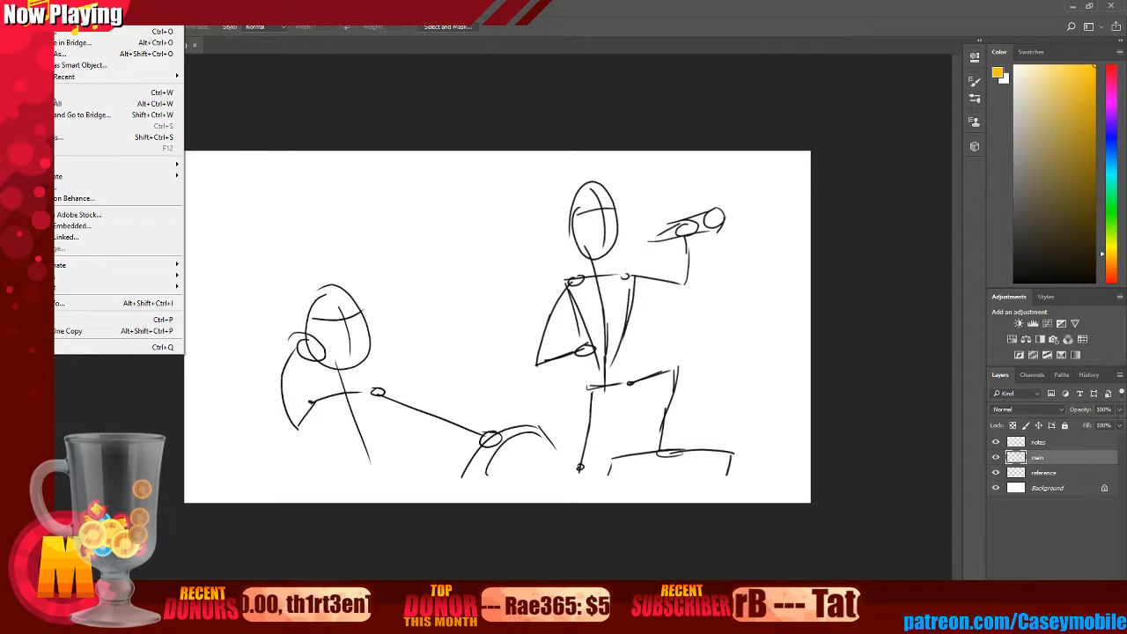
click(24, 7)
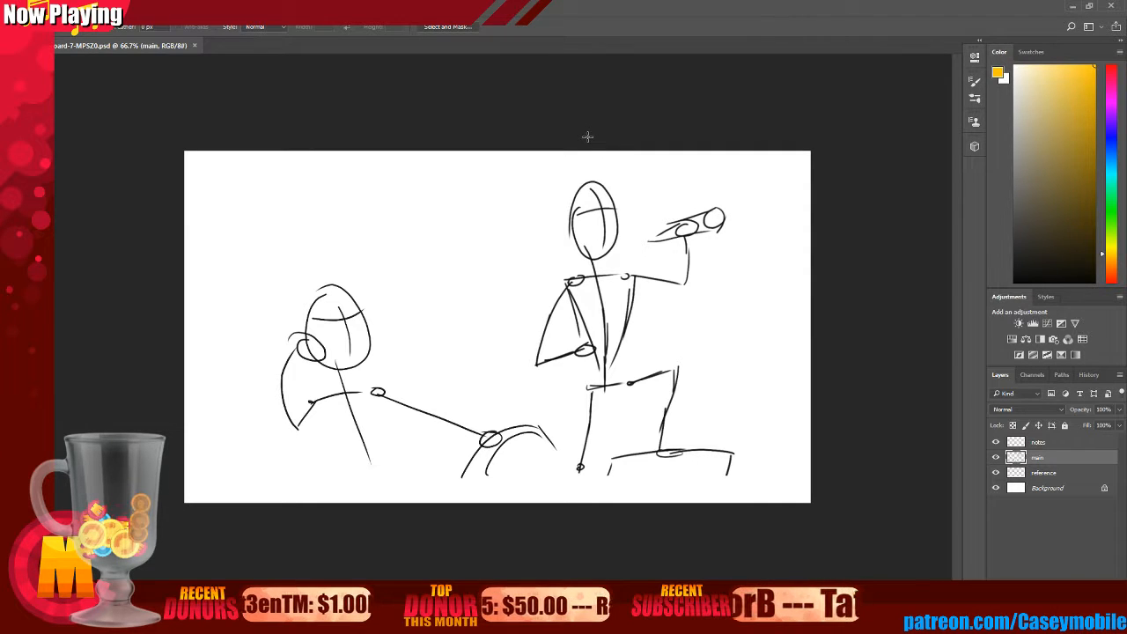
mouse_move(438, 377)
mouse_down()
mouse_move(486, 461)
mouse_move(546, 490)
mouse_move(570, 489)
mouse_up()
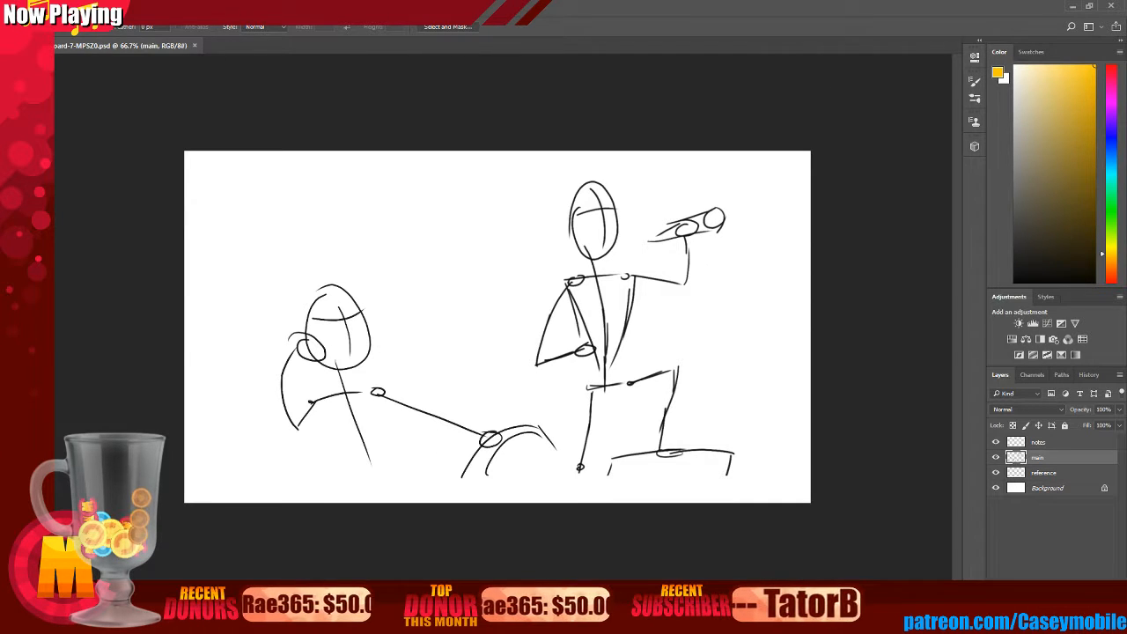
click(31, 9)
click(374, 578)
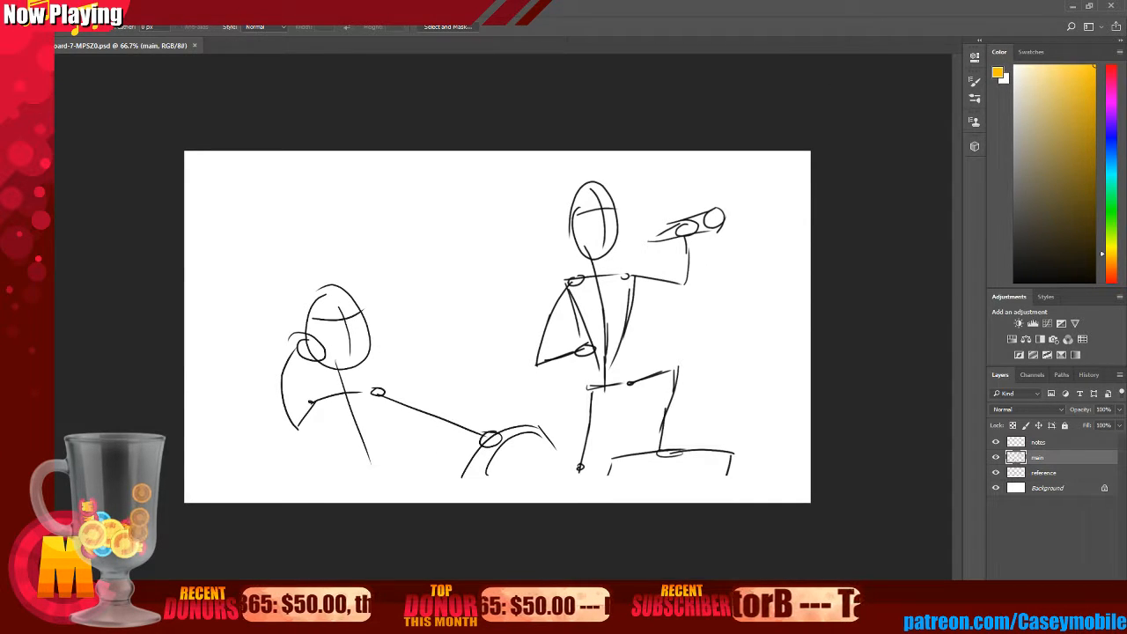
key(alt+Tab)
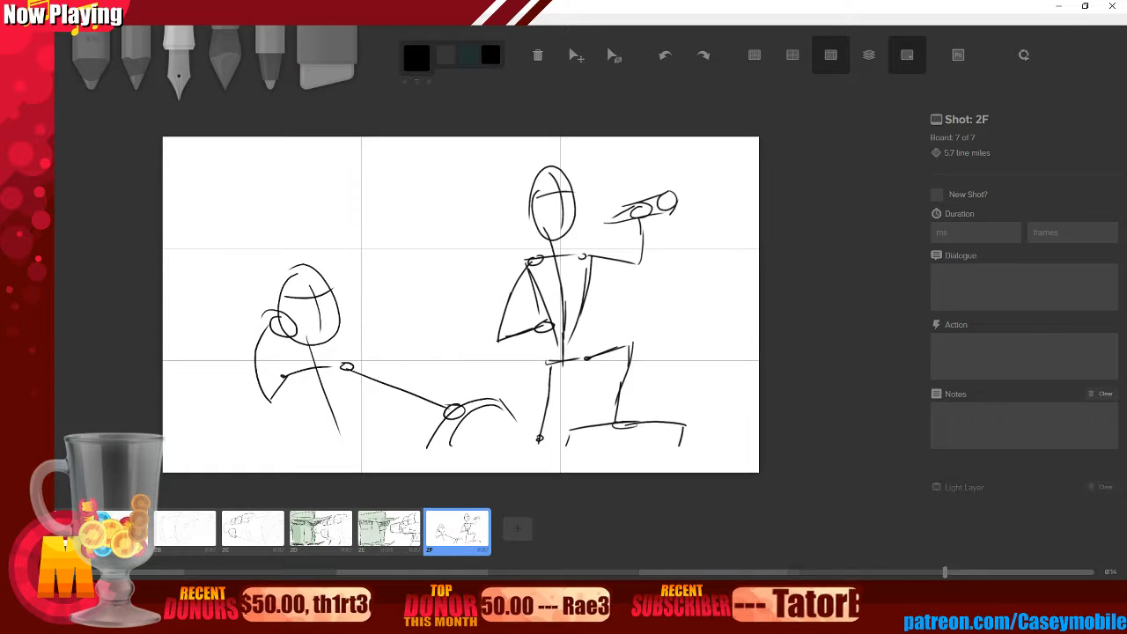
key(alt+Tab)
- Select the seated second figure with its extended hand and arcs using combined rectangular marquees, and move it slightly downward
mouse_move(224, 244)
mouse_down()
mouse_move(364, 448)
mouse_move(441, 488)
mouse_move(489, 492)
mouse_up()
drag(227, 257, 507, 491)
mouse_move(475, 381)
mouse_down()
mouse_move(528, 467)
mouse_move(566, 474)
mouse_up()
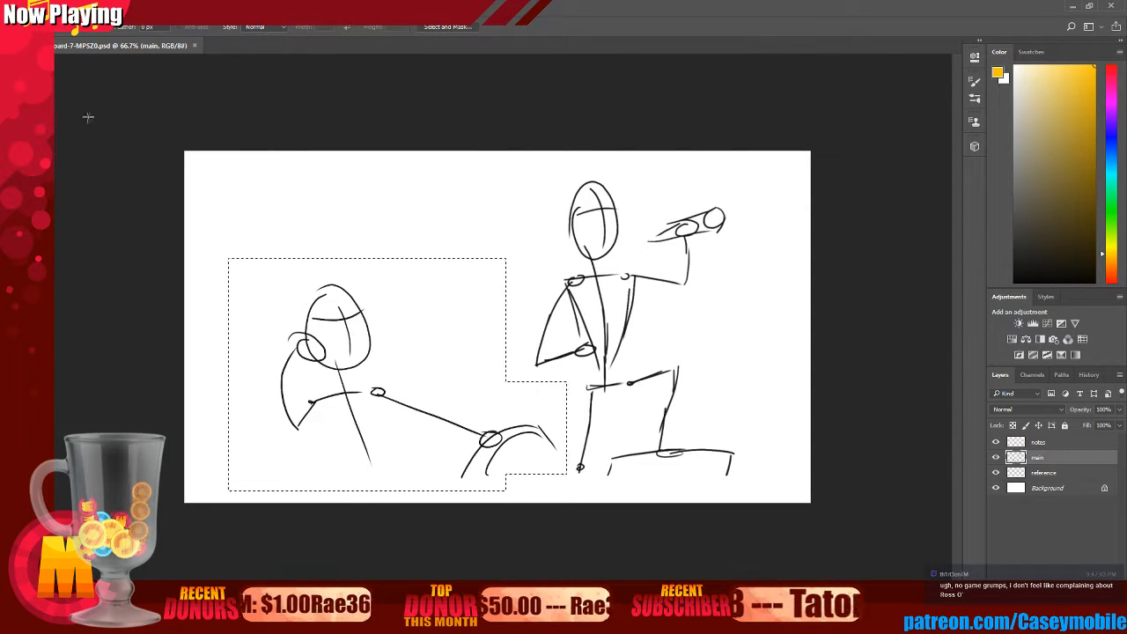
key(l)
key(v)
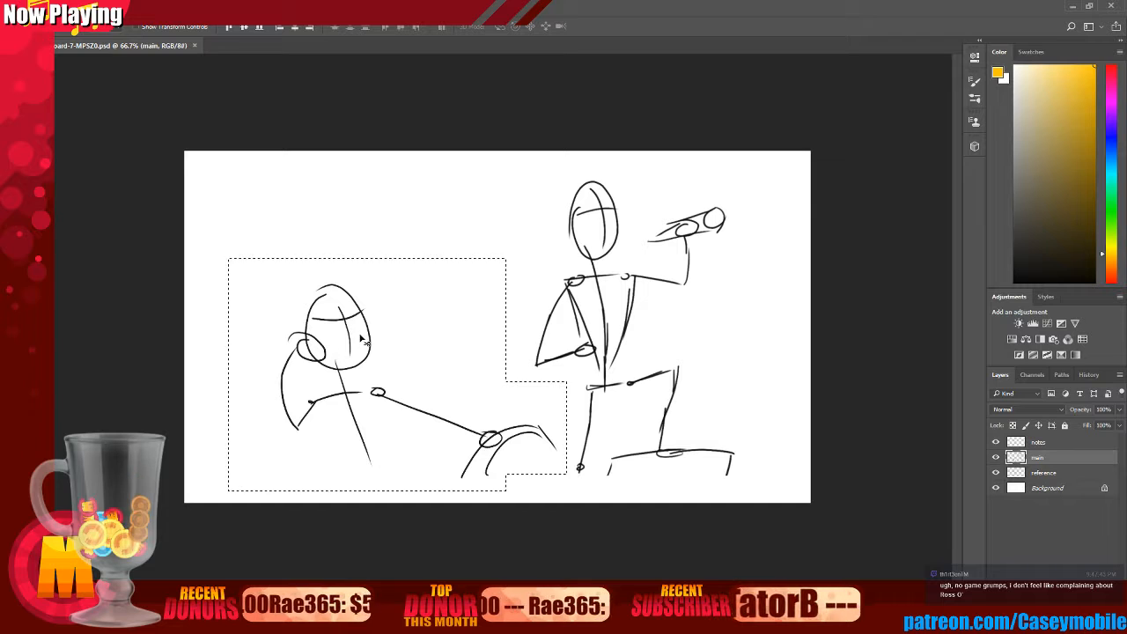
mouse_move(353, 347)
mouse_down()
mouse_move(356, 368)
mouse_move(352, 347)
mouse_up()
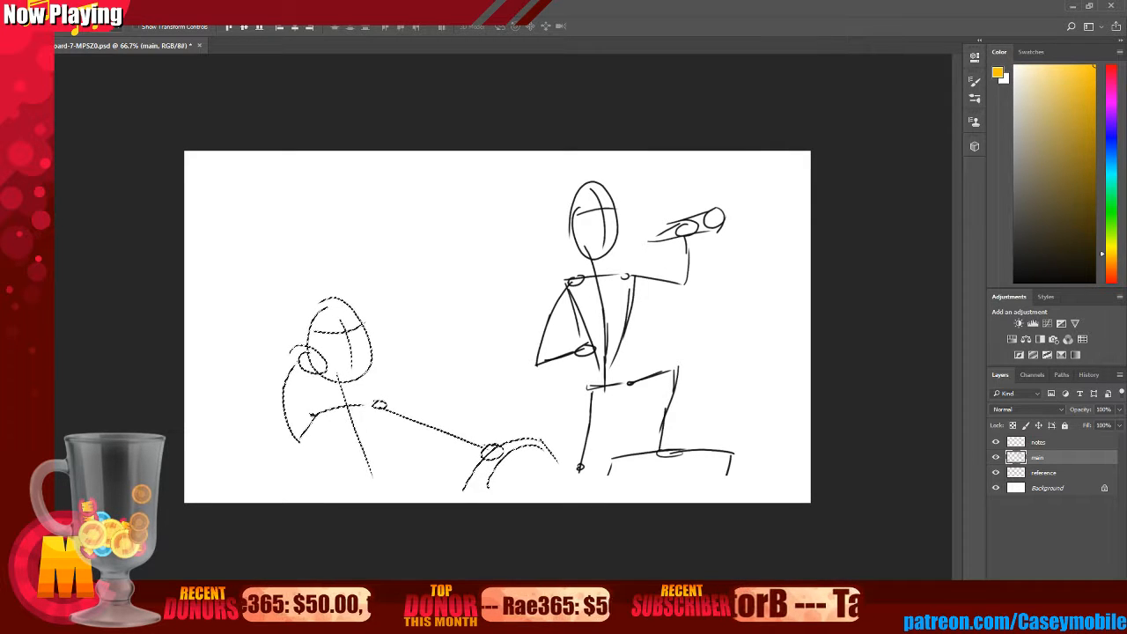
- Clear the selection and save the board's PSD file
key(m)
click(193, 218)
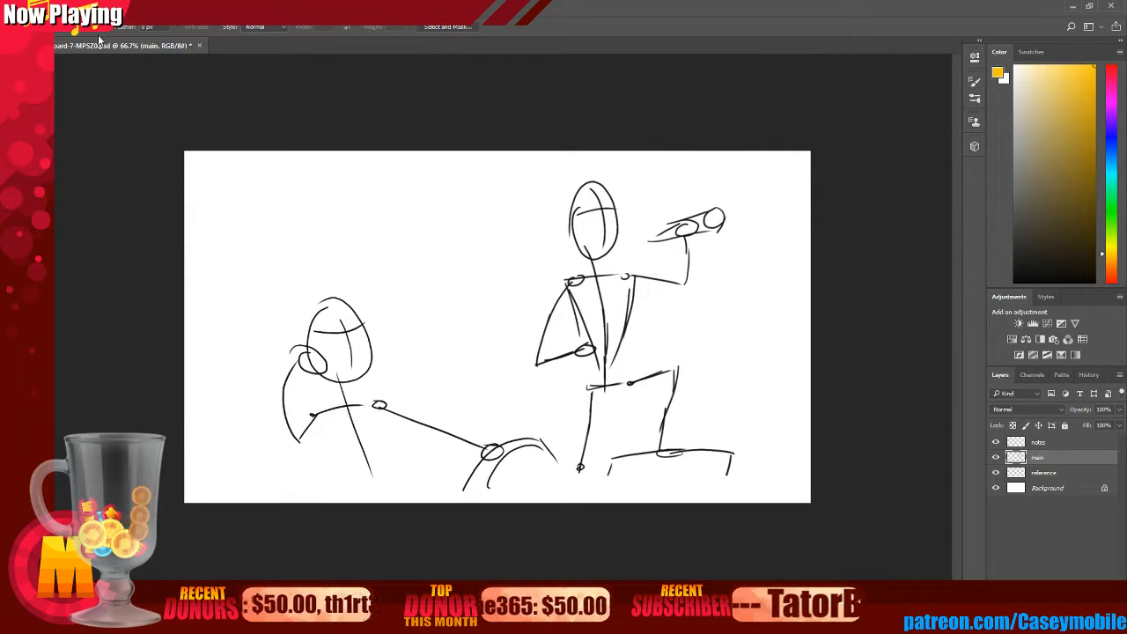
click(24, 7)
click(73, 132)
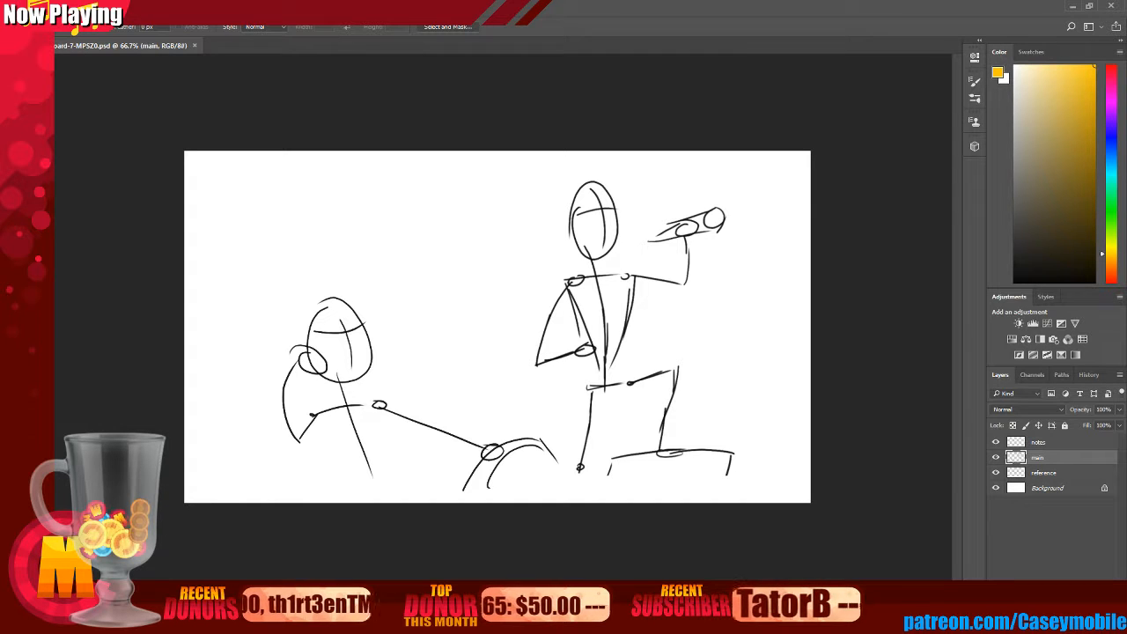
- Switch to Storyboarder and choose to draw the Photoshop-linked board in Storyboarder
key(alt+Tab)
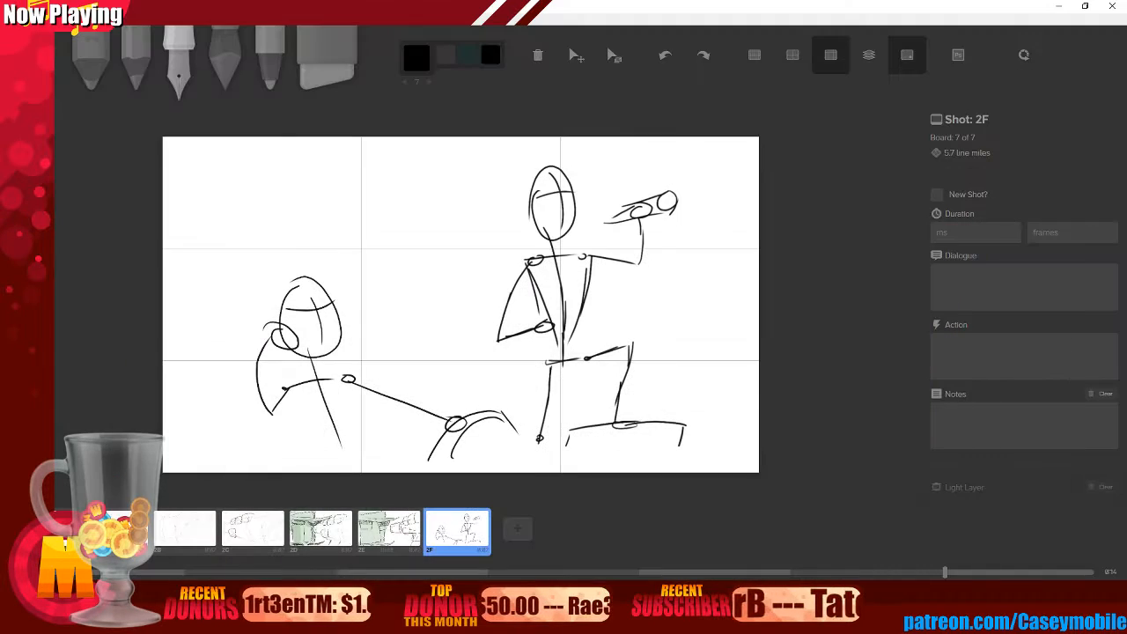
key(alt+Tab)
key(alt+Tab)
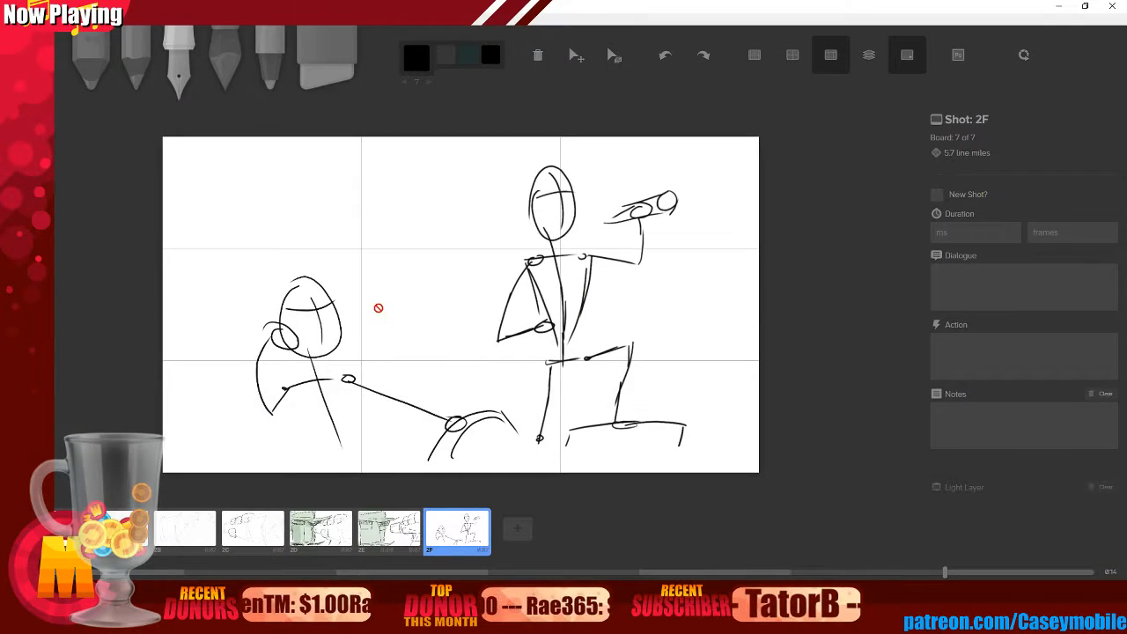
click(379, 304)
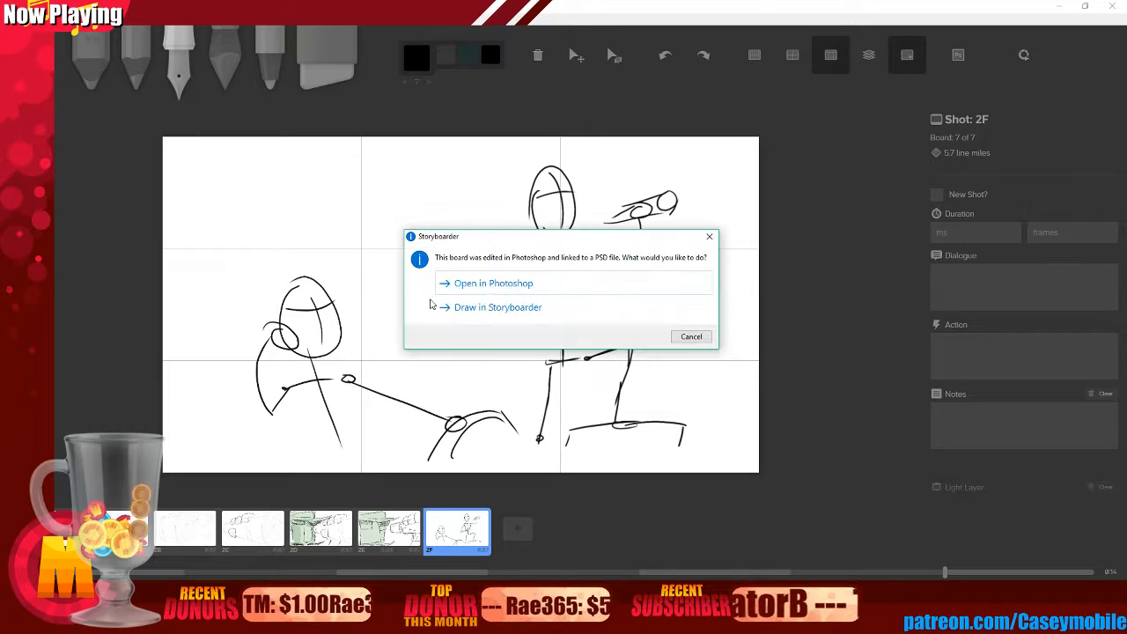
click(489, 308)
click(488, 302)
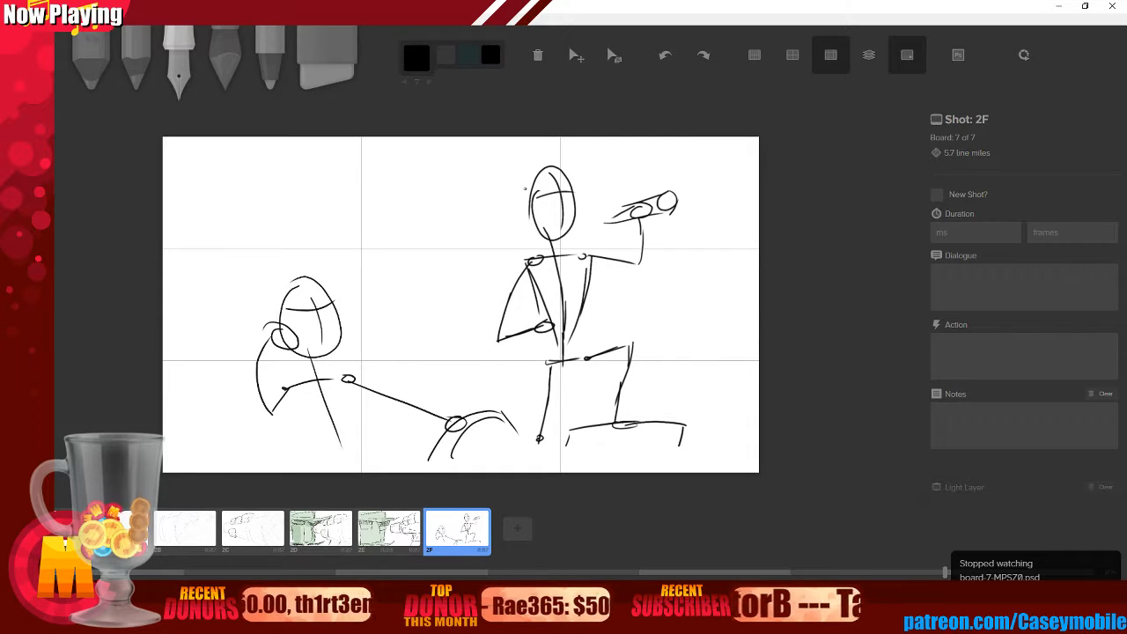
- Fade the rough sketch by lowering the light layer's opacity and merging it down, with the opacity raised back to maximum
scroll(1055, 379, down, 2)
mouse_move(1034, 363)
mouse_down()
mouse_move(1016, 365)
mouse_move(990, 339)
mouse_up()
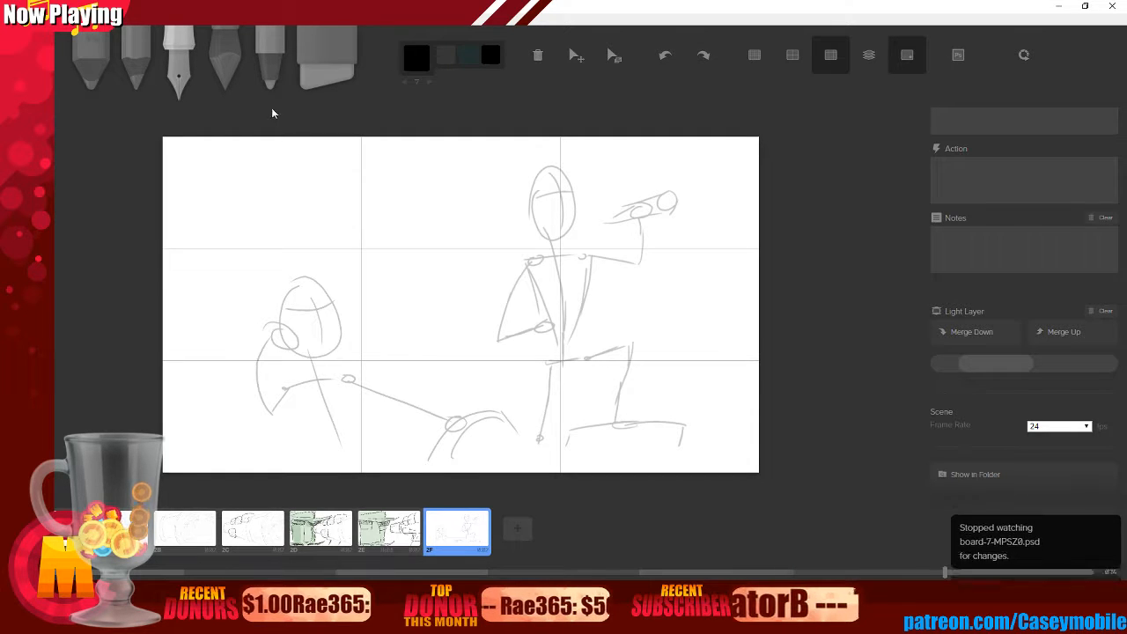
click(1070, 340)
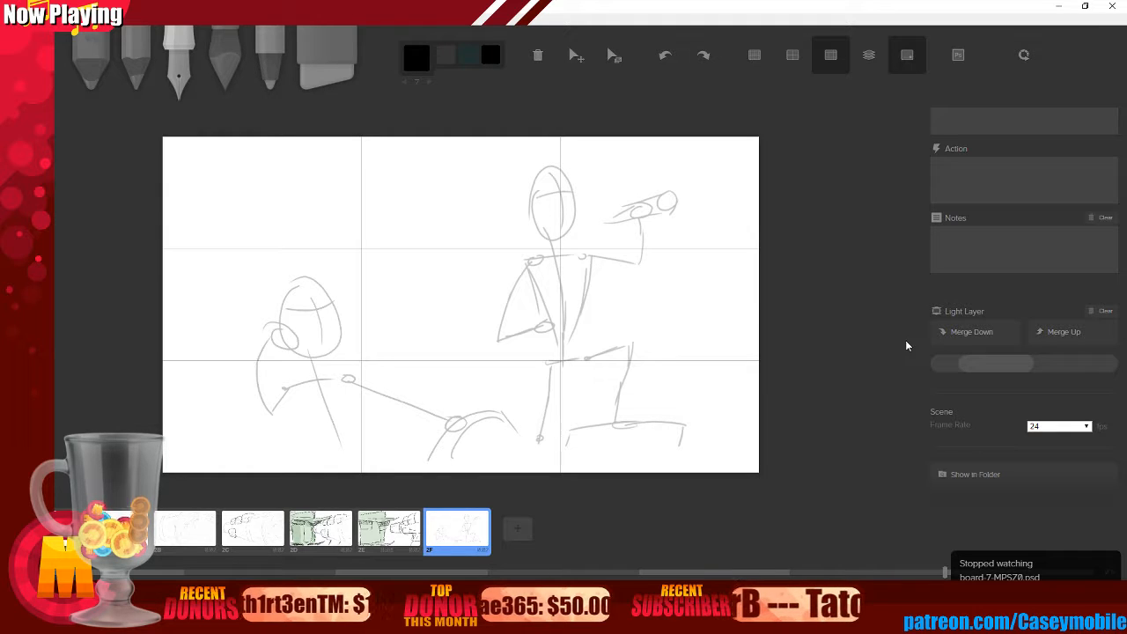
click(971, 339)
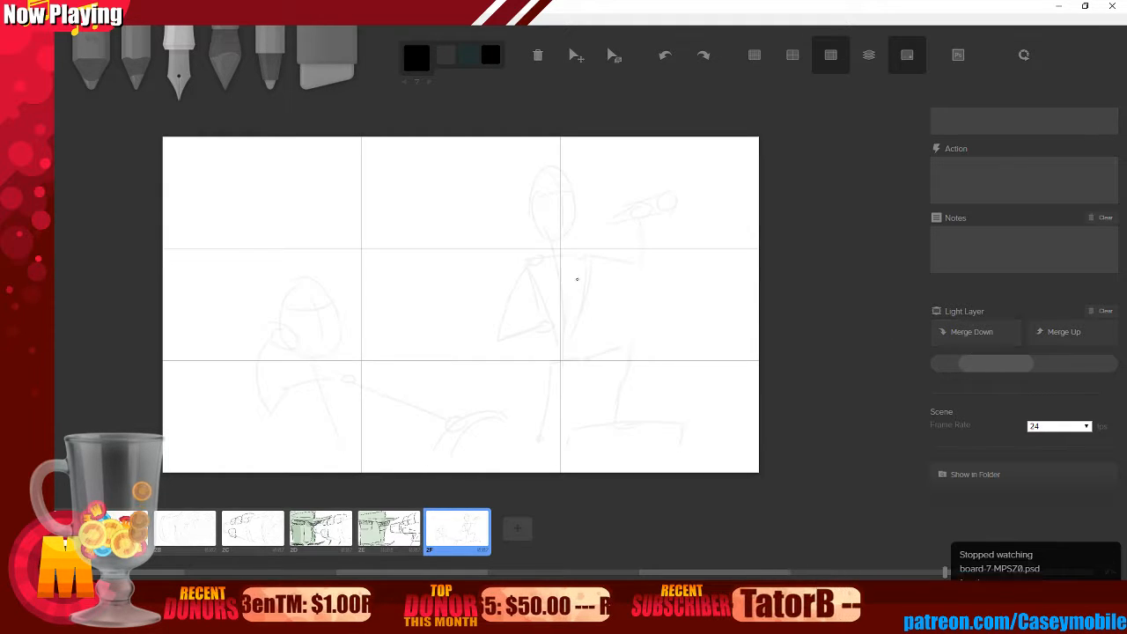
drag(992, 363, 1081, 364)
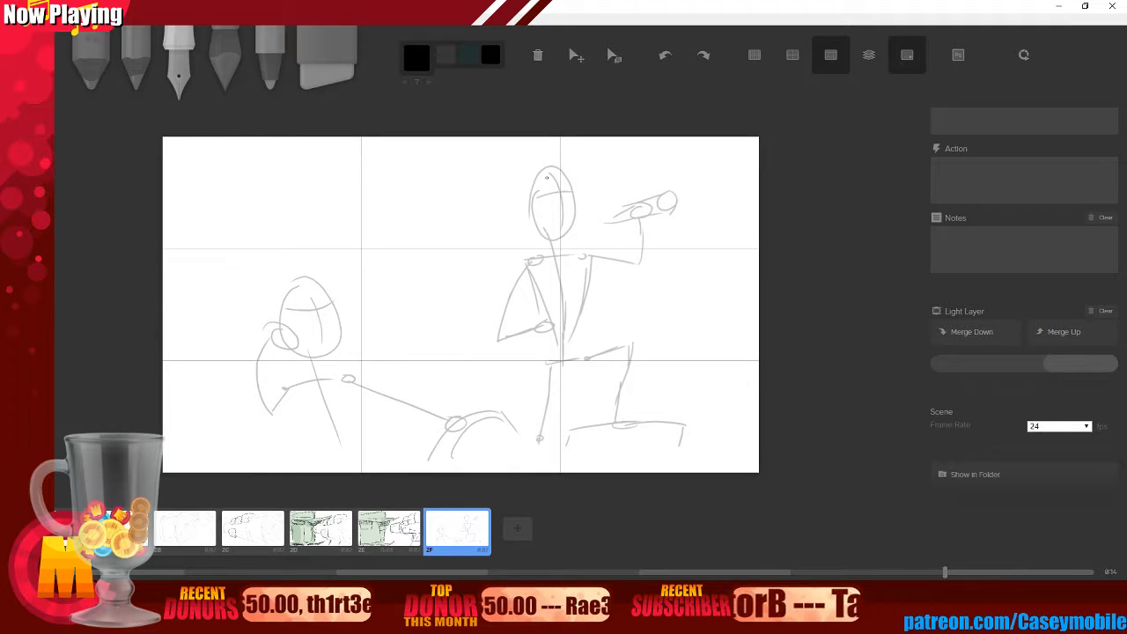
- Try drawing a line down each side of the first figure's head, and undo both lines
drag(524, 185, 534, 237)
drag(574, 185, 578, 232)
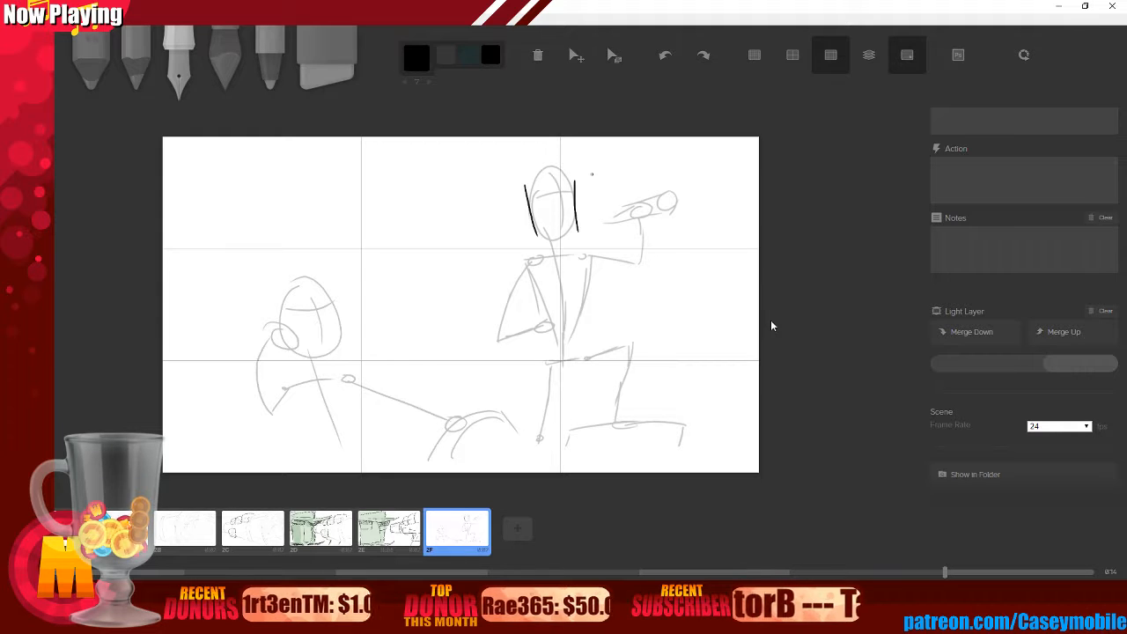
key(ctrl+z)
key(ctrl+z)
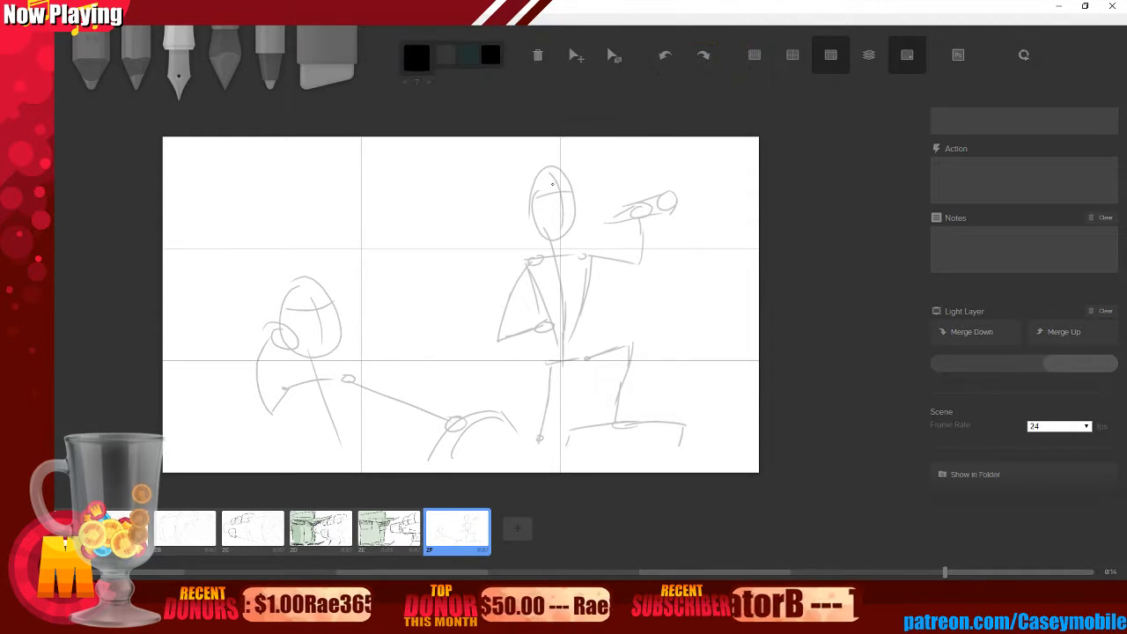
- Try several angular nose lines on the first figure's face and a slanted line beside the head, undoing each attempt
drag(553, 186, 569, 219)
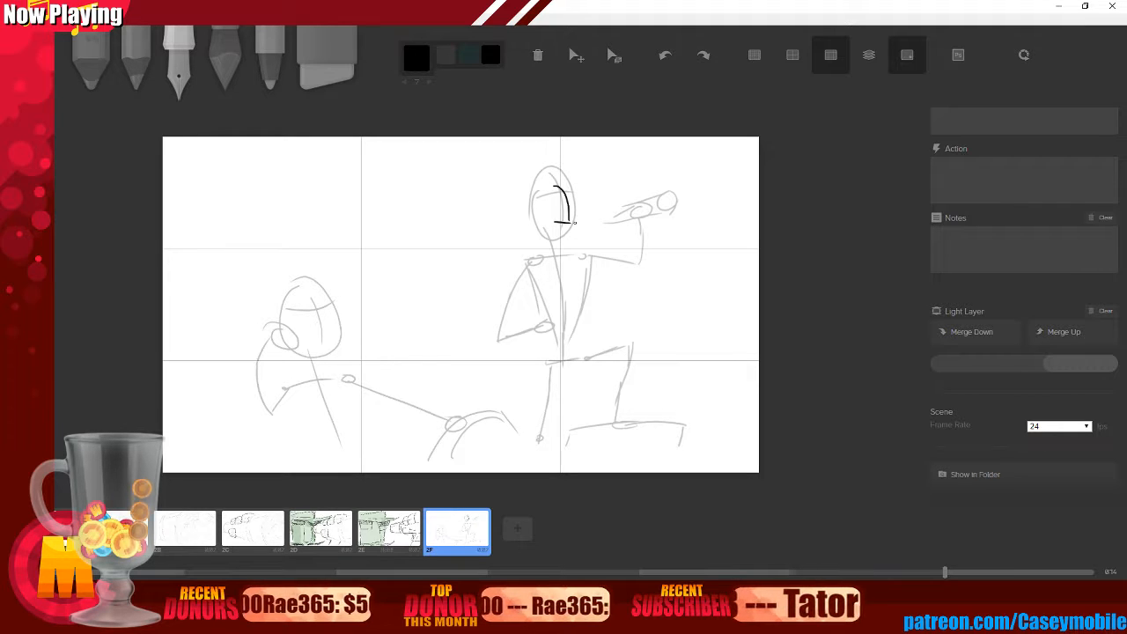
key(ctrl+z)
key(ctrl+z)
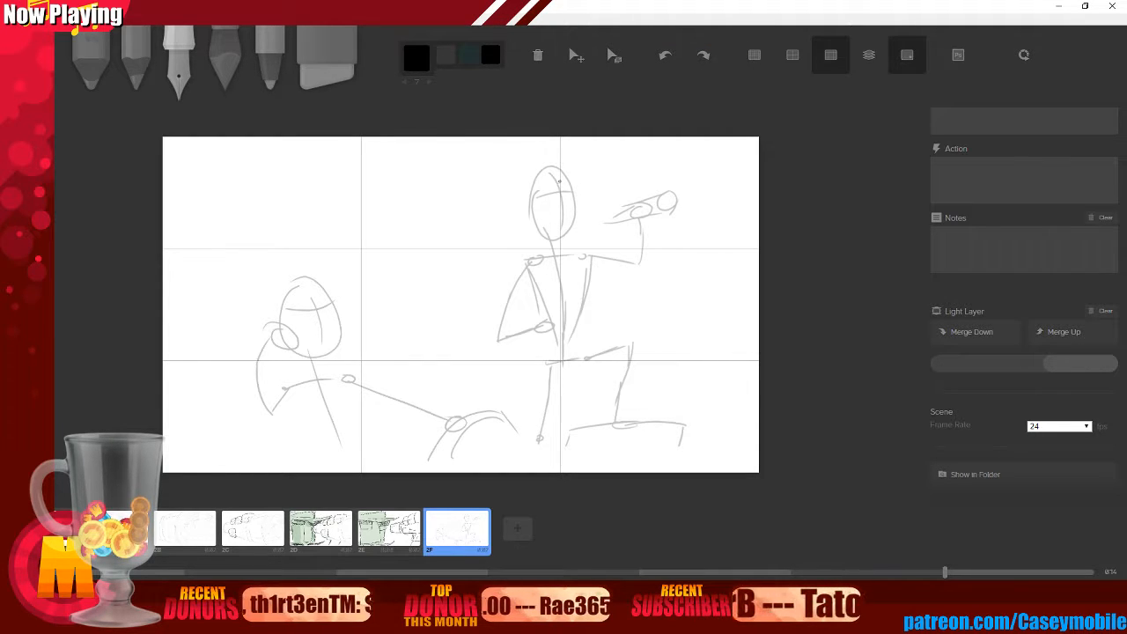
drag(557, 182, 563, 209)
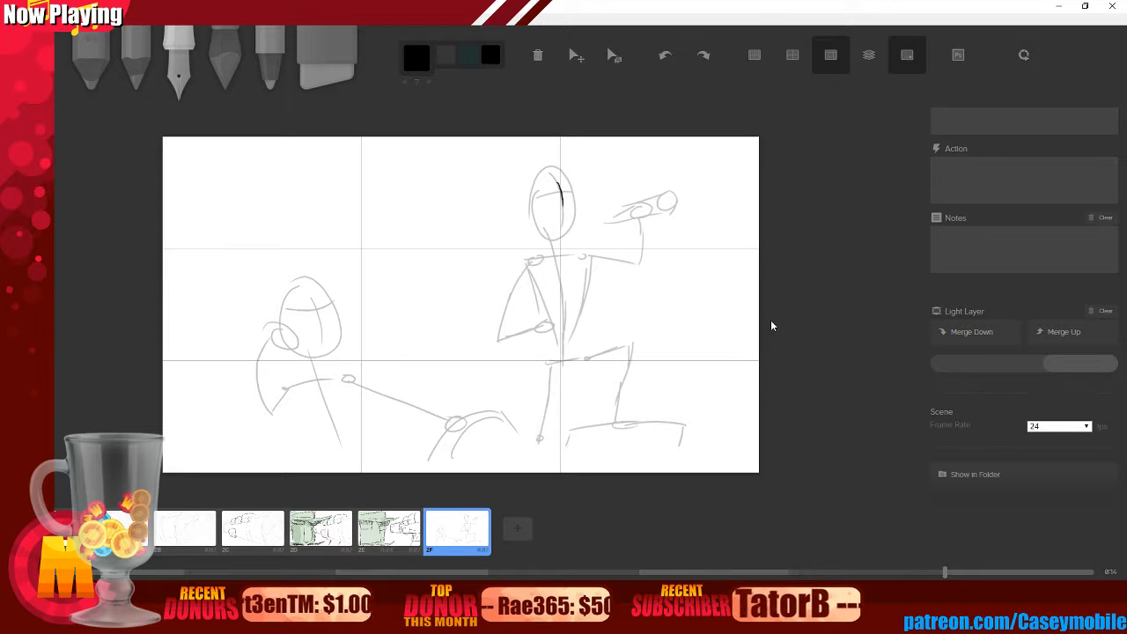
key(ctrl+z)
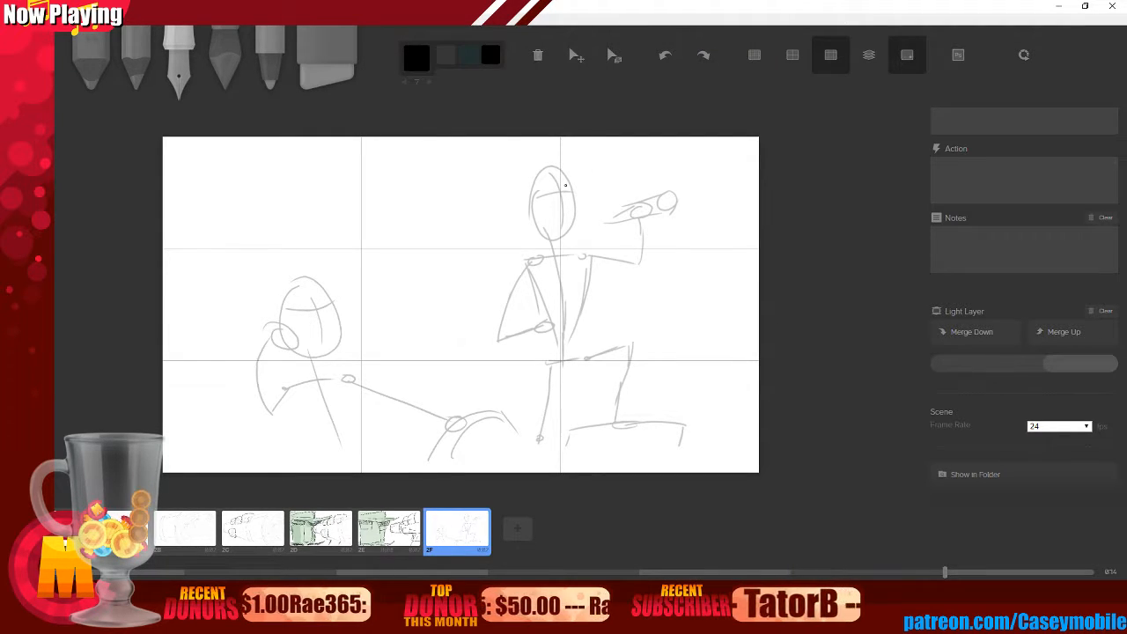
drag(557, 182, 568, 218)
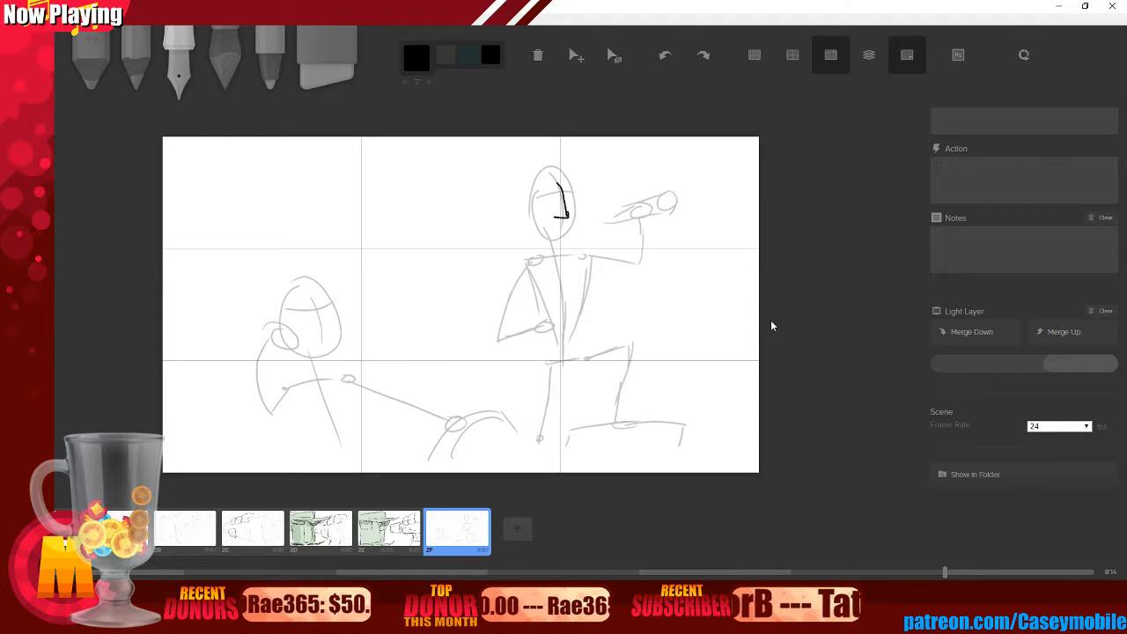
key(ctrl+z)
key(ctrl+z)
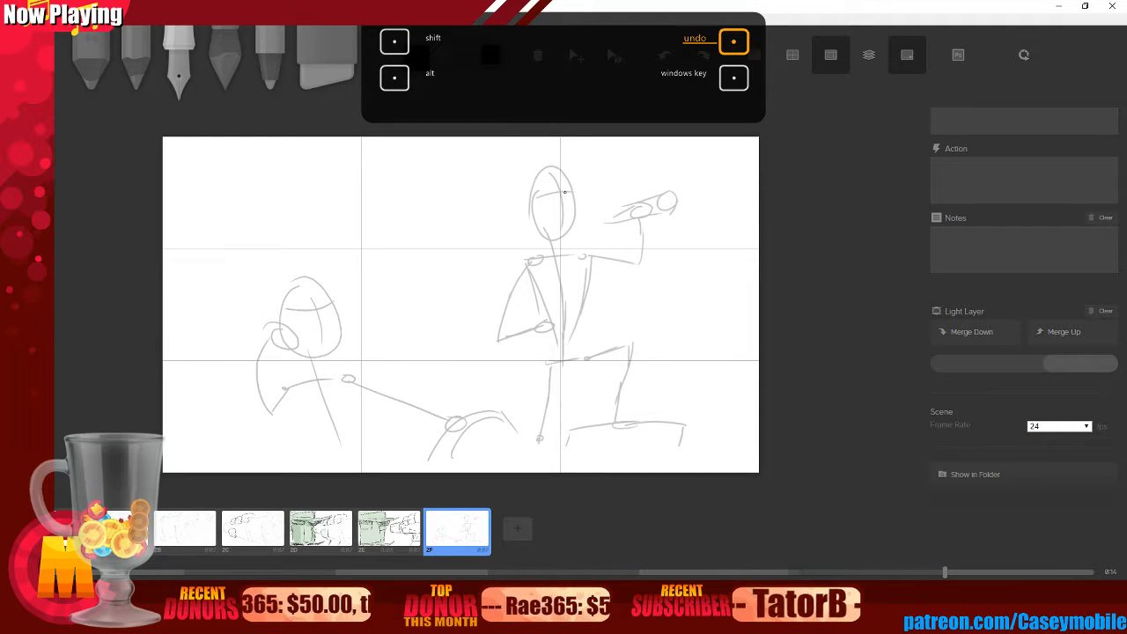
drag(555, 183, 568, 216)
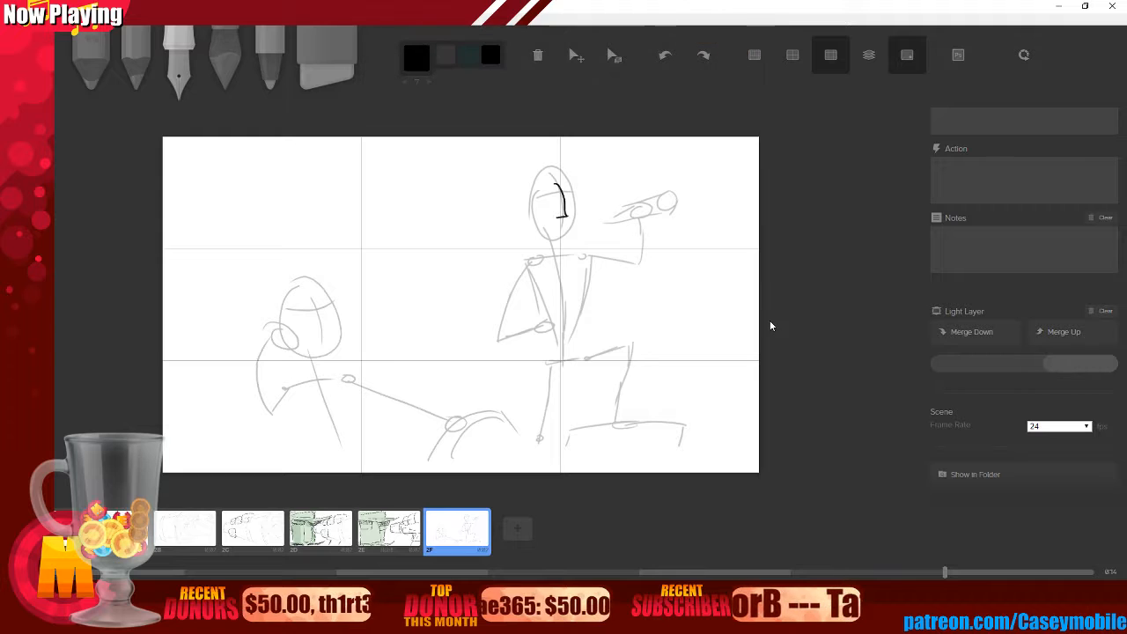
key(ctrl+z)
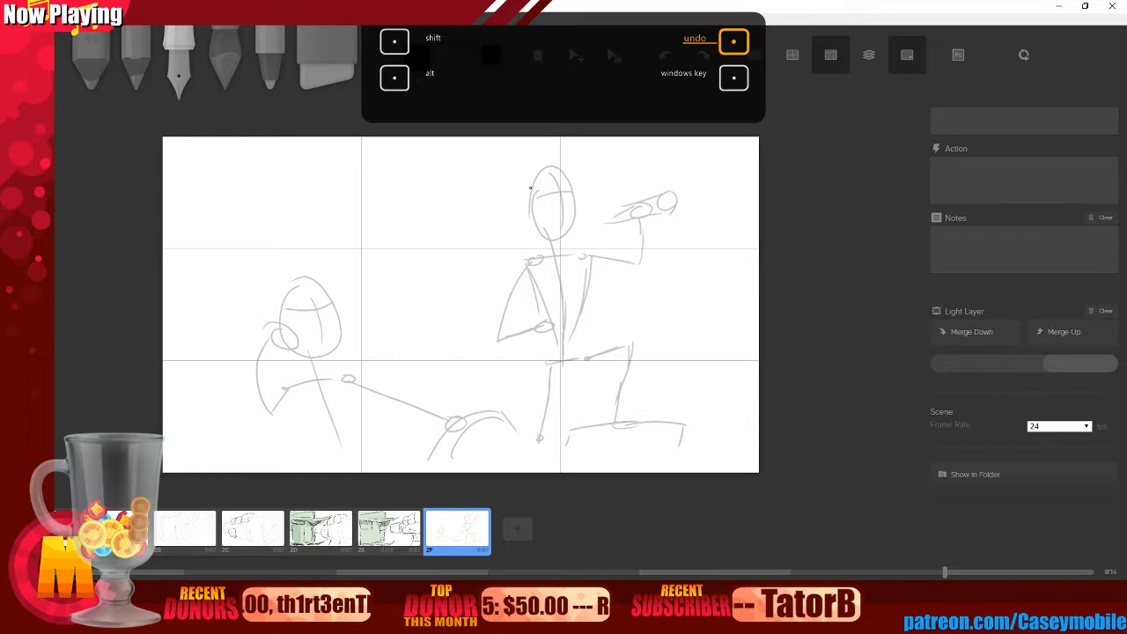
drag(528, 180, 539, 244)
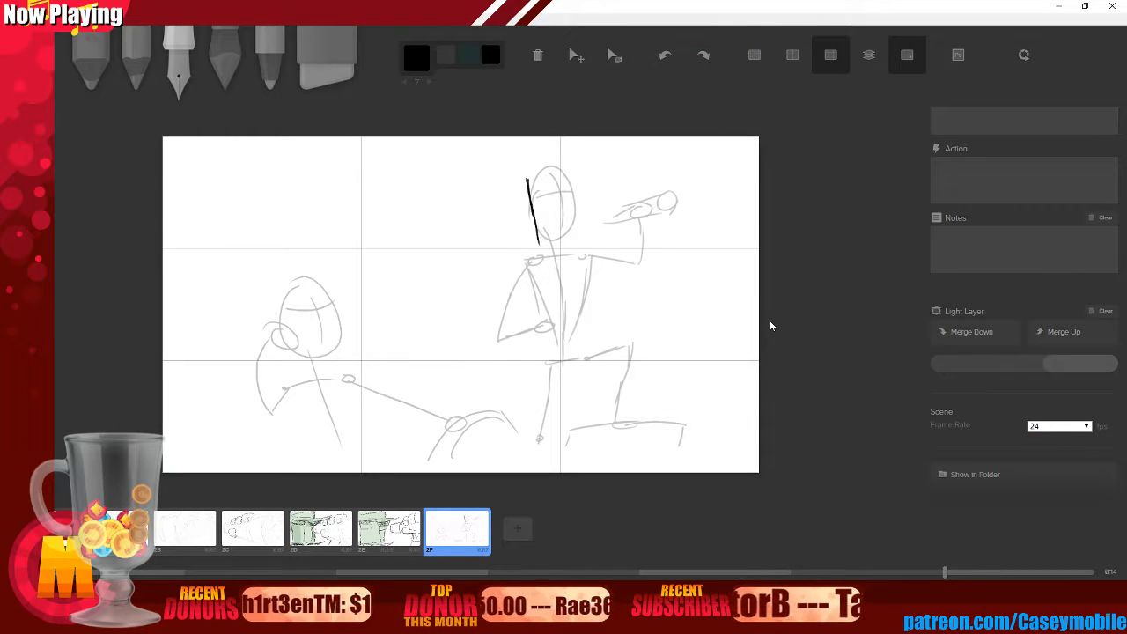
key(ctrl+z)
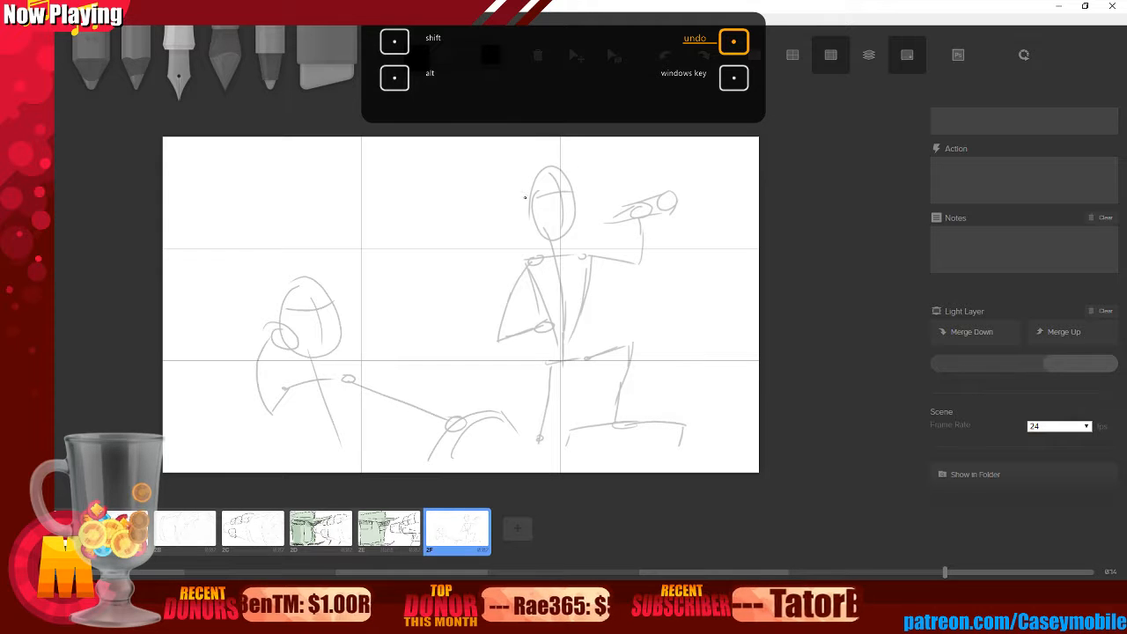
- Ink a short hairline and curved ear at the side of the first figure's head, undoing the trial jaw strokes
drag(527, 188, 527, 248)
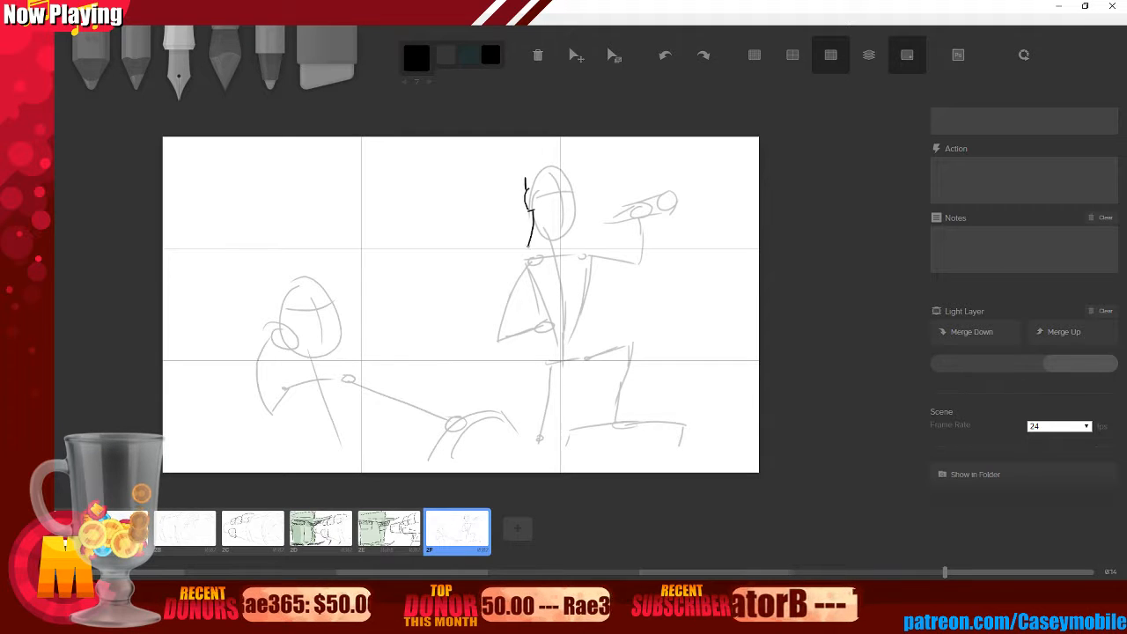
key(ctrl+z)
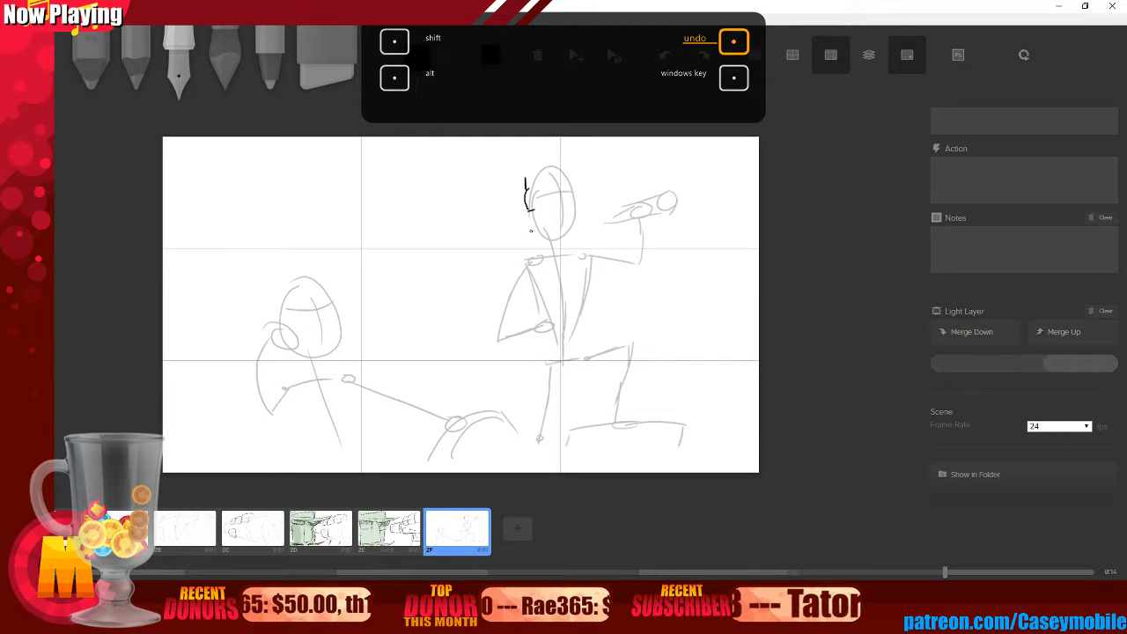
mouse_move(532, 210)
mouse_down()
mouse_move(523, 234)
mouse_move(642, 279)
mouse_up()
key(ctrl+z)
key(ctrl+z)
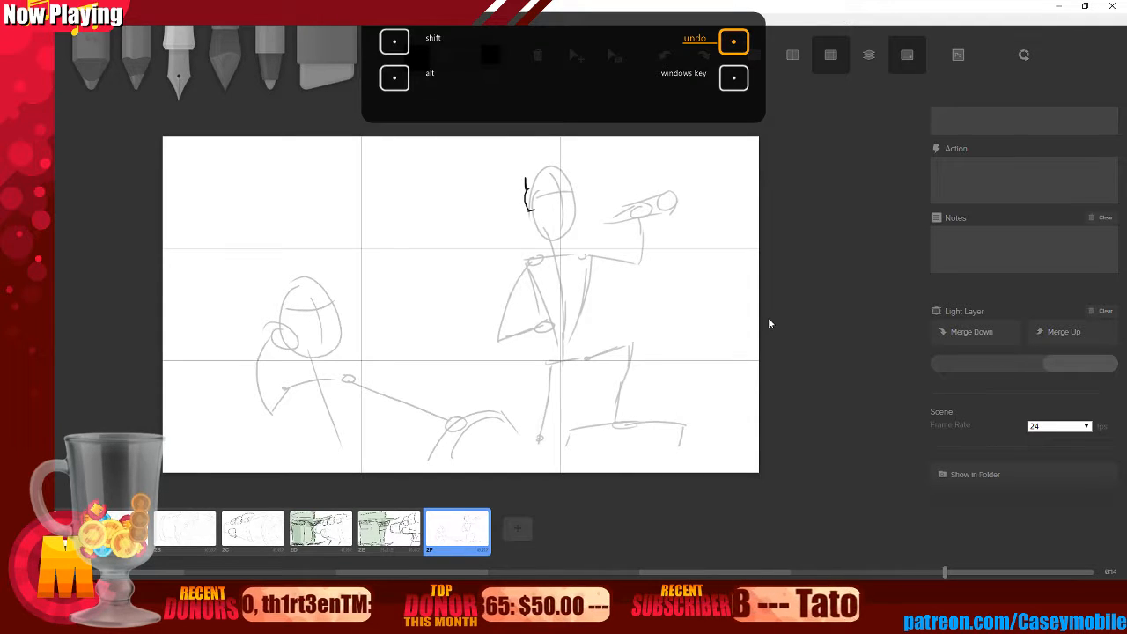
key(ctrl+z)
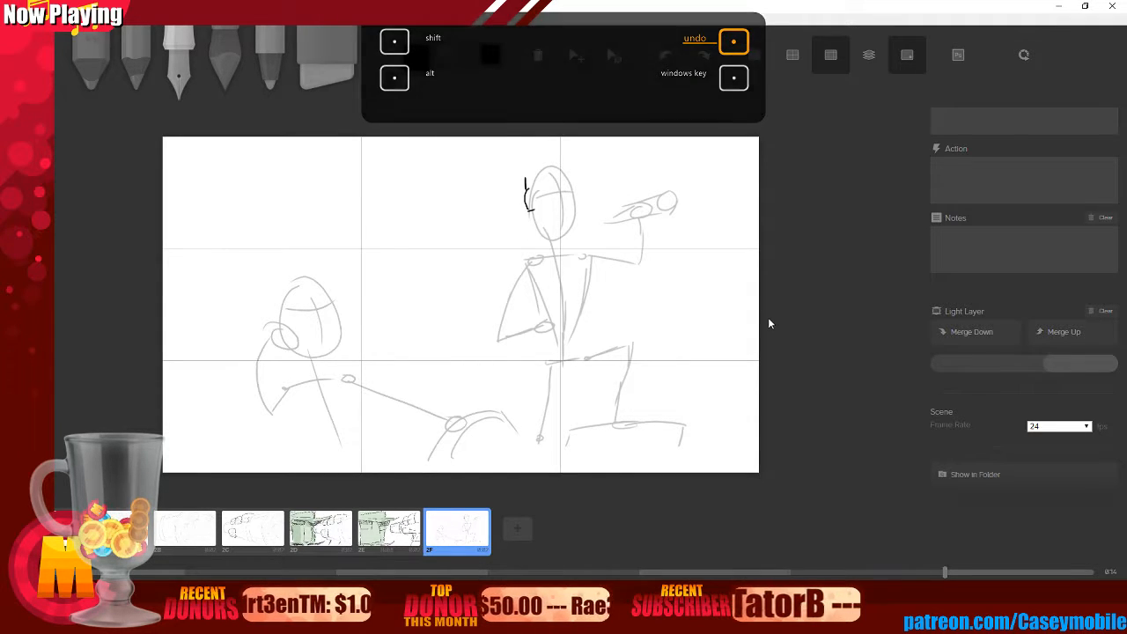
- Draw a hat with a curved, upturned brim and a pinched crown on the first figure's head
drag(508, 187, 588, 167)
drag(502, 191, 516, 179)
mouse_move(583, 170)
mouse_down()
mouse_move(596, 161)
mouse_move(517, 163)
mouse_move(562, 148)
mouse_up()
mouse_move(562, 148)
mouse_down()
mouse_move(578, 168)
mouse_move(568, 165)
mouse_up()
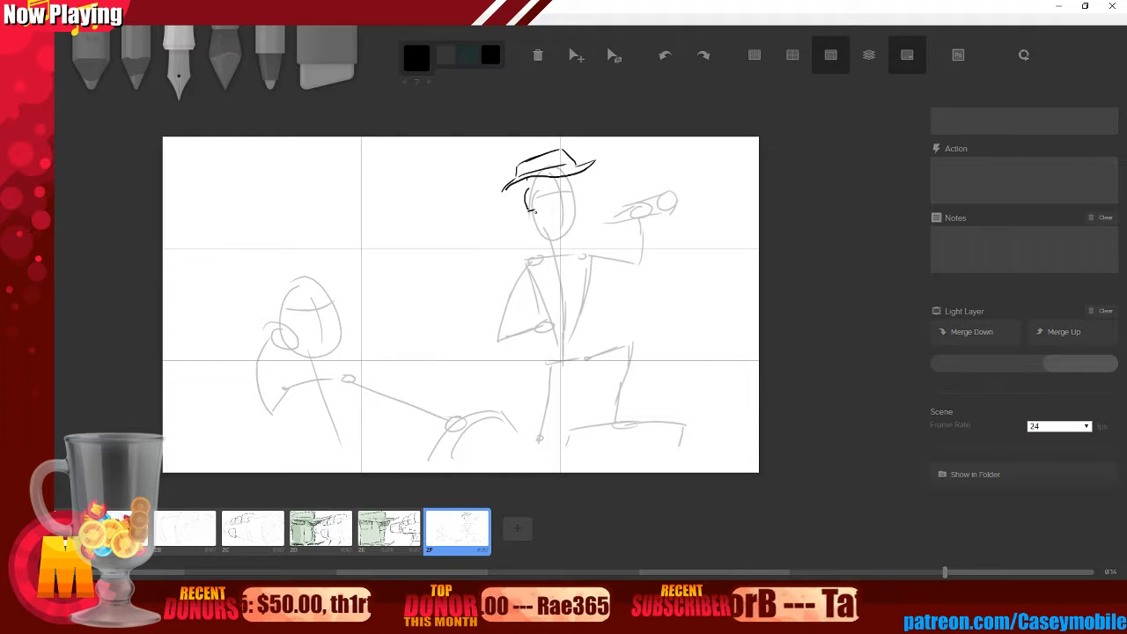
- Try a jaw line, several angular nose shapes and short brow strokes on the first figure's face
mouse_move(527, 207)
mouse_down()
mouse_move(532, 243)
mouse_move(535, 230)
mouse_move(578, 230)
mouse_up()
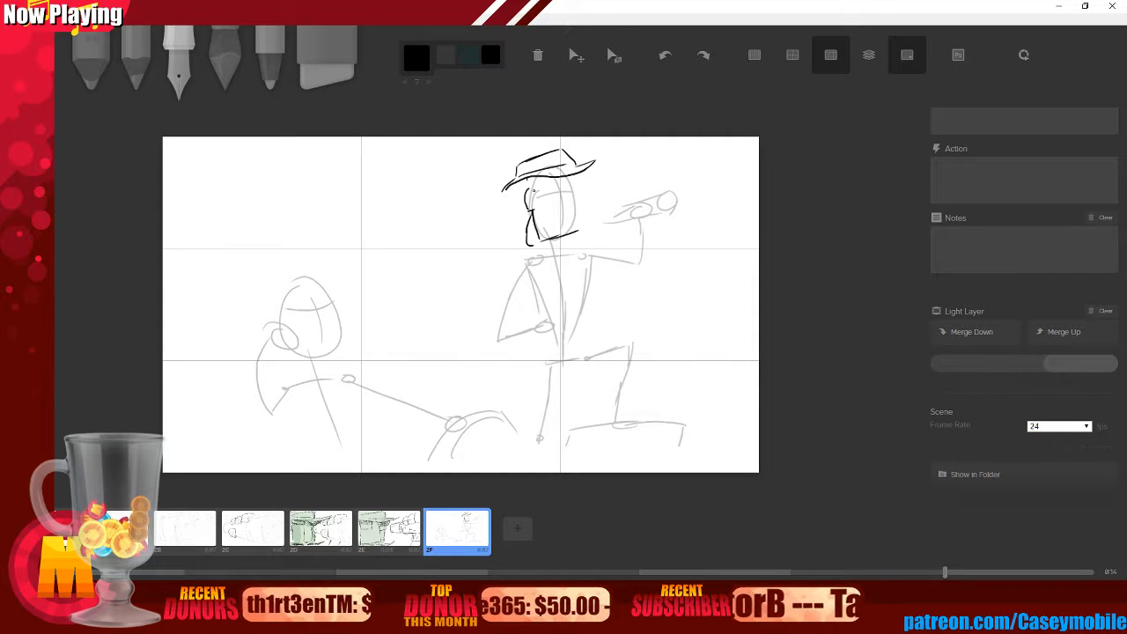
mouse_move(553, 183)
mouse_down()
mouse_move(568, 207)
mouse_move(555, 216)
mouse_up()
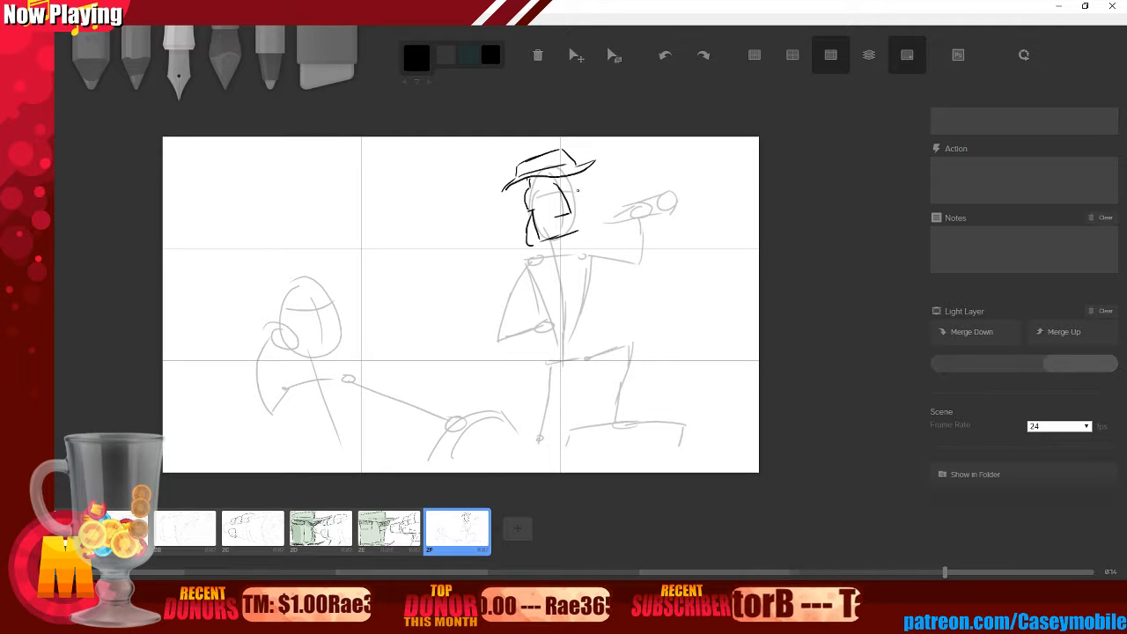
key(ctrl+z)
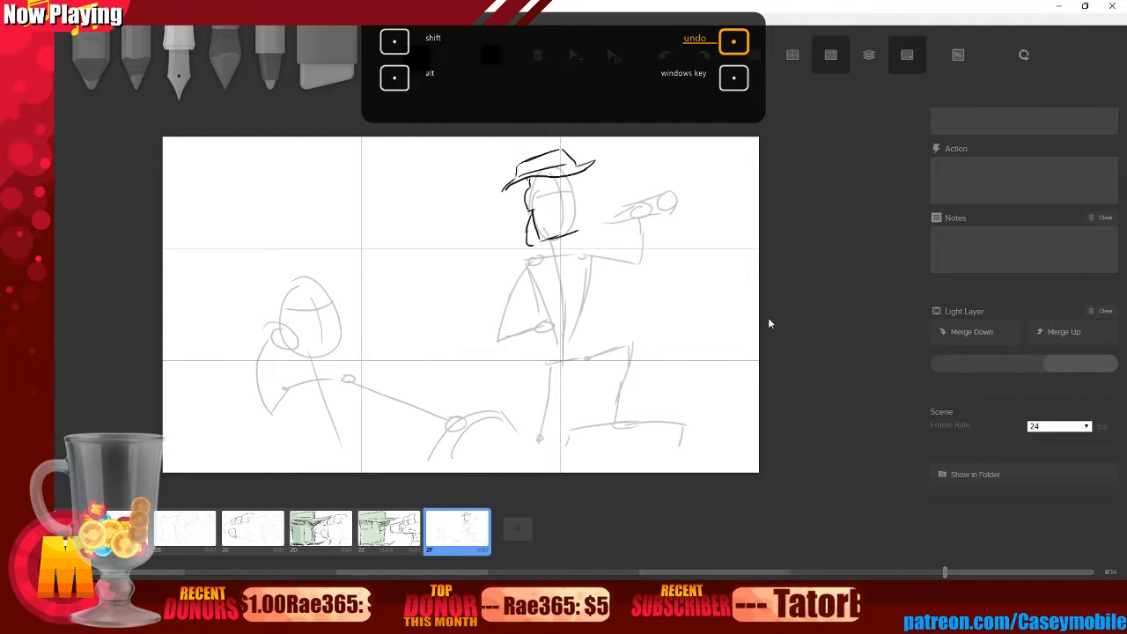
drag(555, 187, 573, 210)
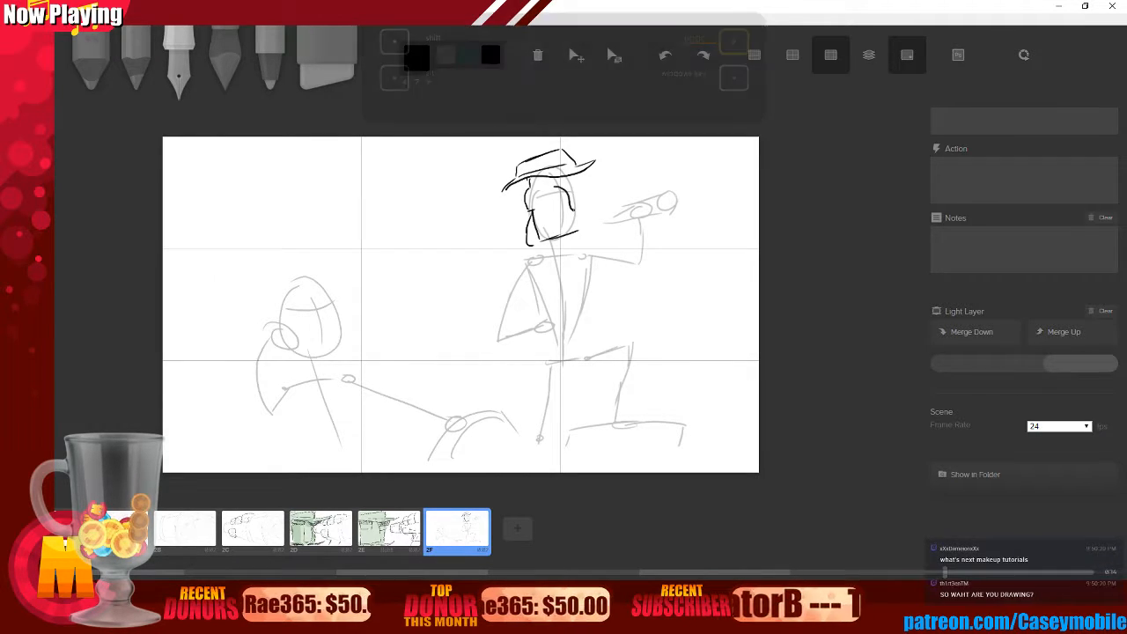
key(ctrl+z)
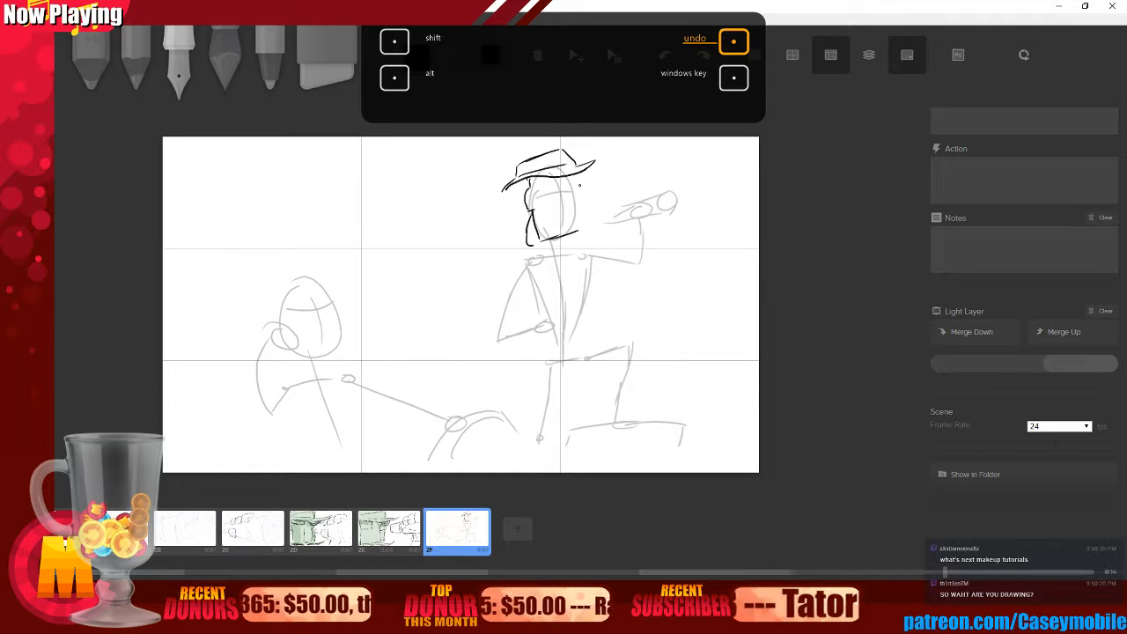
mouse_move(559, 187)
mouse_down()
mouse_move(571, 213)
mouse_move(557, 217)
mouse_move(560, 181)
mouse_move(529, 191)
mouse_up()
mouse_move(530, 182)
mouse_down()
mouse_move(546, 180)
mouse_move(530, 191)
mouse_up()
key(ctrl+z)
key(ctrl+z)
key(ctrl+z)
key(ctrl+z)
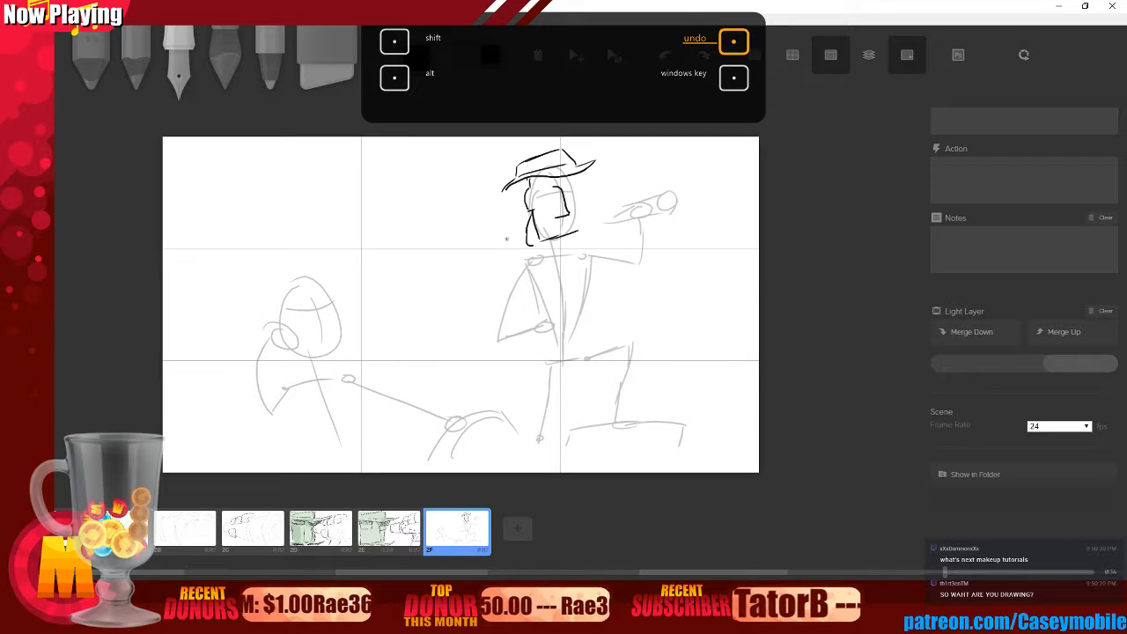
- Try a line beneath the hat brim, and undo it together with the trial nose and jaw strokes
drag(528, 188, 585, 176)
key(ctrl+z)
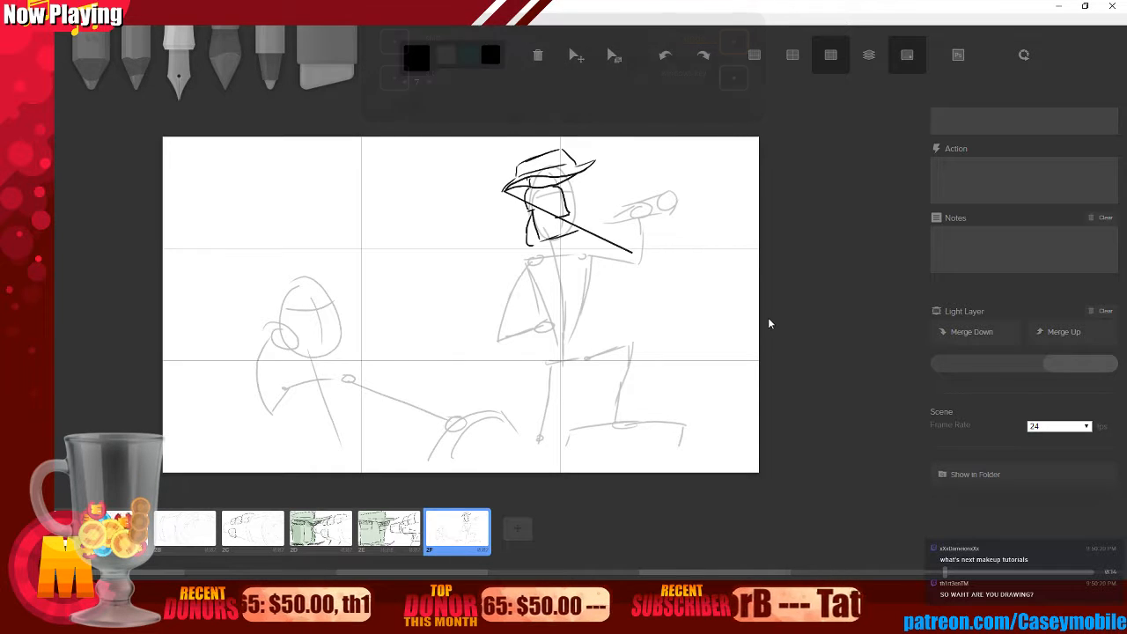
key(ctrl+z)
key(ctrl+z)
key(ctrl+z)
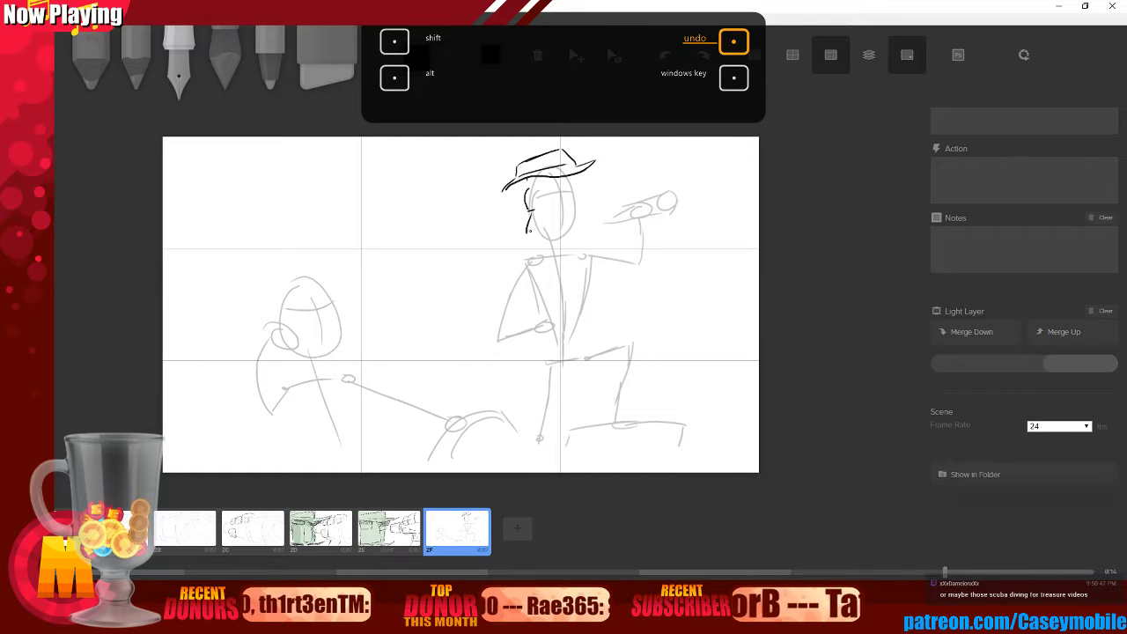
- Ink the first figure's jaw corner, chin line, far side of the face and an angular nose
drag(527, 232, 536, 241)
drag(528, 178, 539, 248)
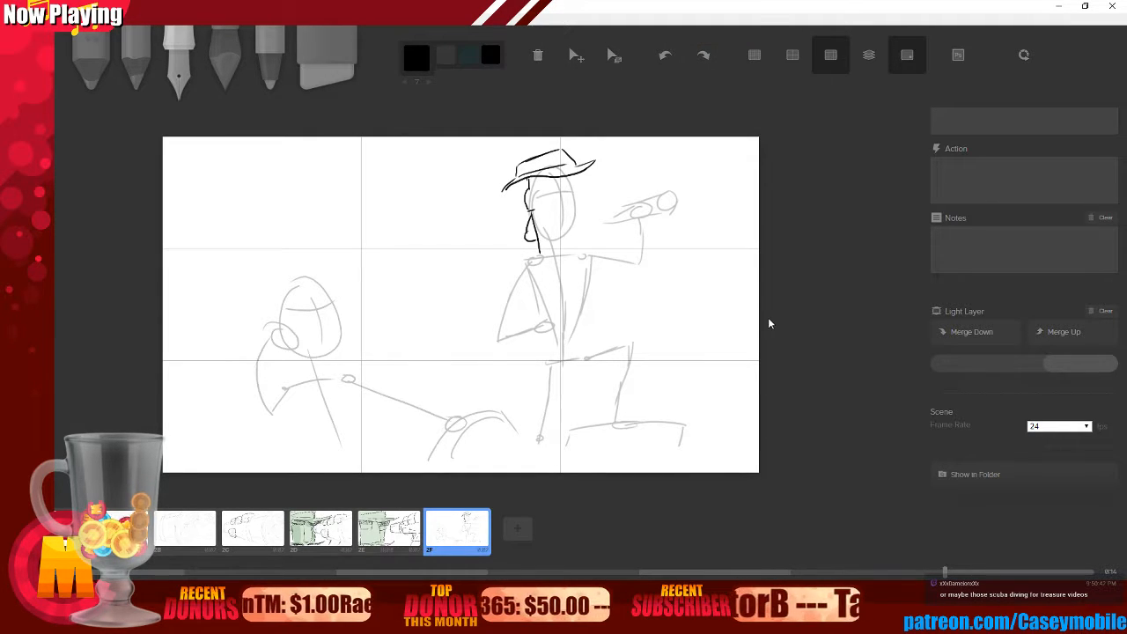
key(ctrl+z)
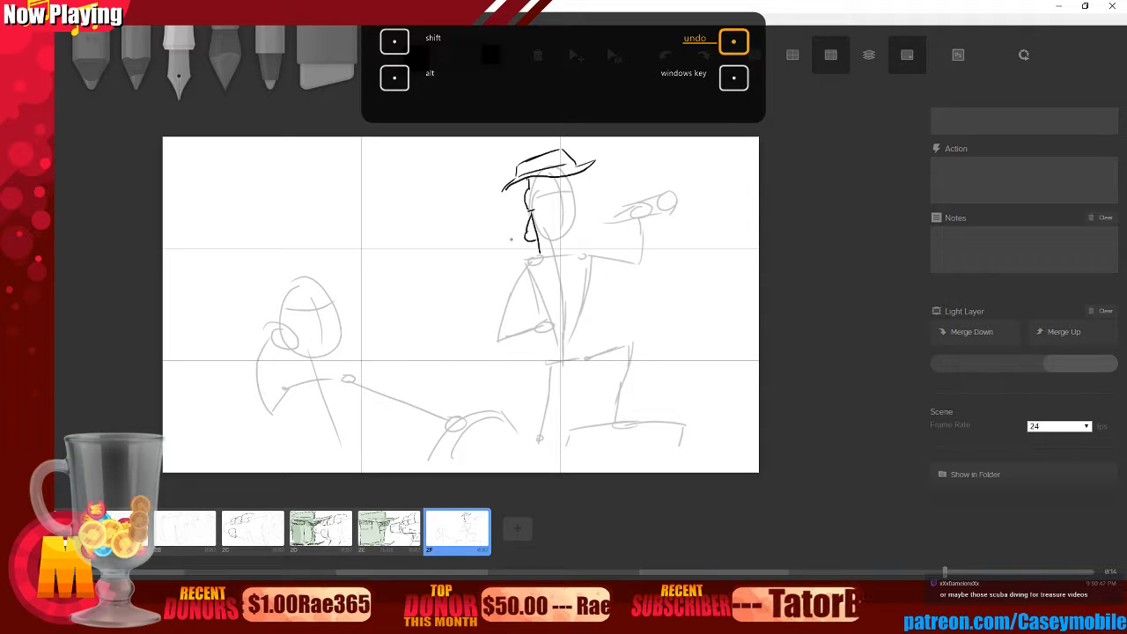
key(ctrl+z)
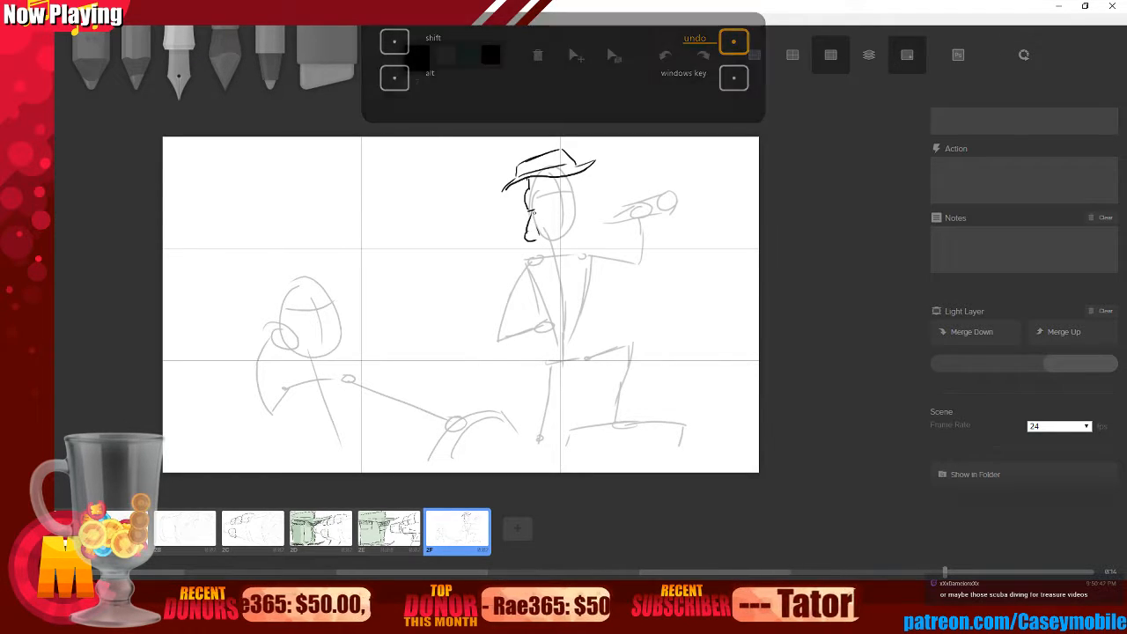
drag(537, 243, 588, 231)
drag(569, 177, 581, 227)
drag(550, 187, 569, 199)
drag(565, 192, 573, 220)
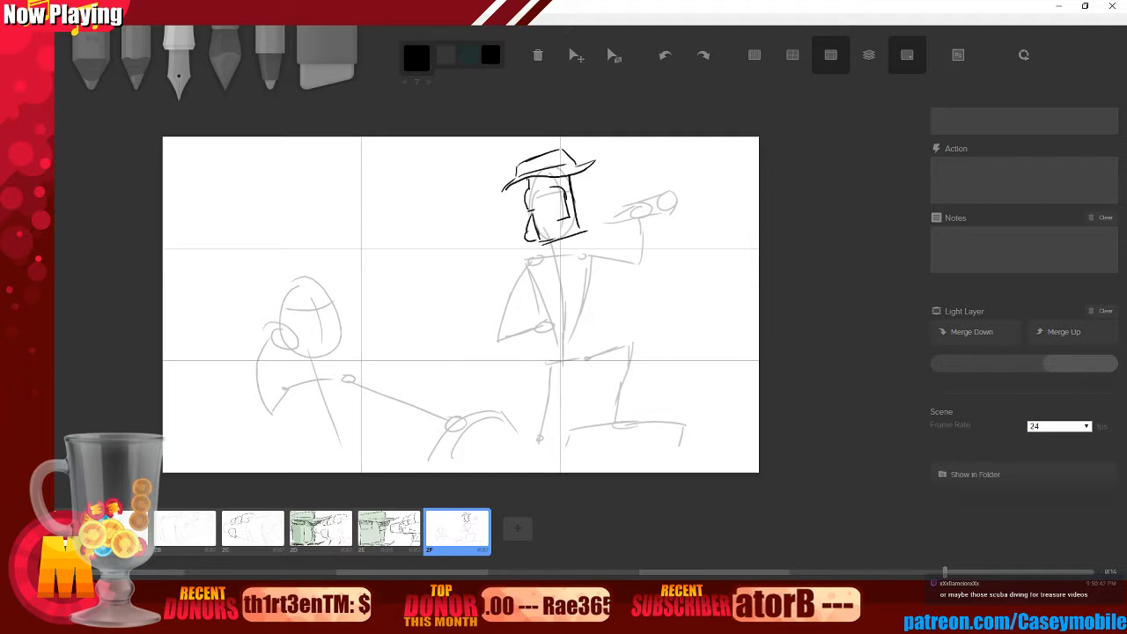
- Erase the hat's brim and redraw it with a higher upturned end, adding a line across the forehead beneath it
mouse_move(528, 180)
mouse_down()
mouse_move(507, 194)
mouse_move(581, 183)
mouse_up()
key(ctrl+z)
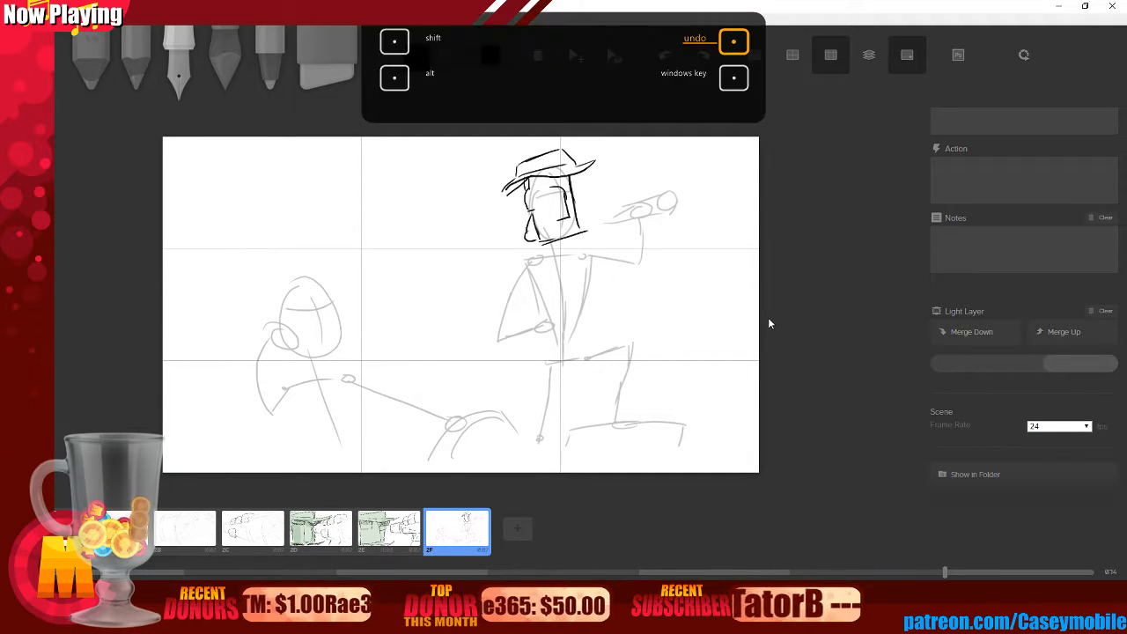
click(326, 70)
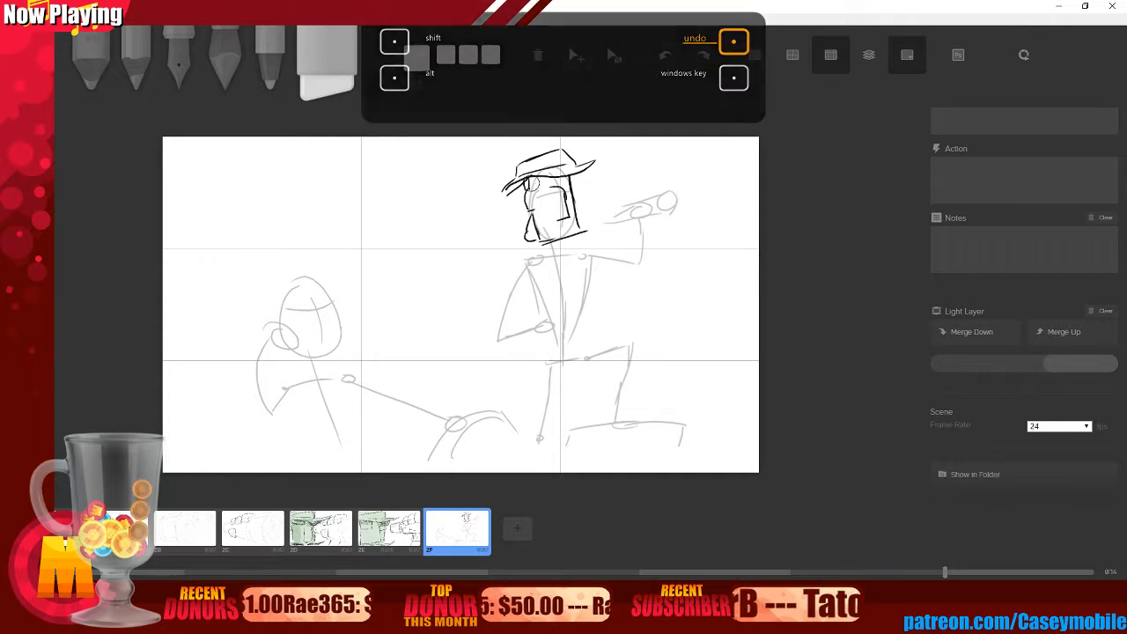
drag(500, 195, 598, 162)
click(179, 62)
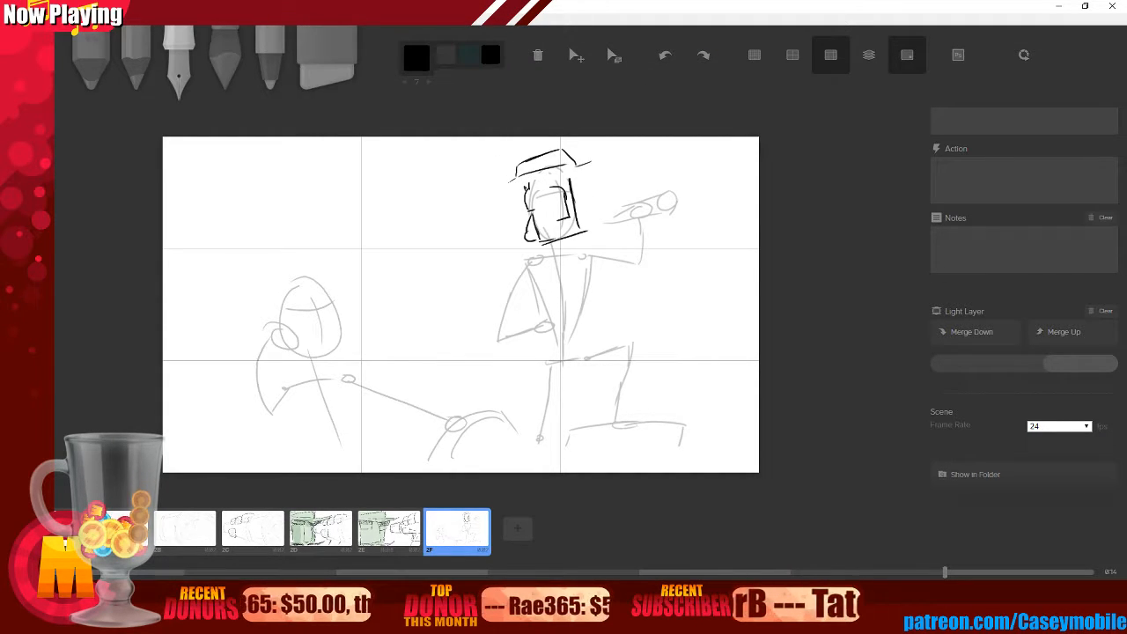
mouse_move(519, 174)
mouse_down()
mouse_move(502, 189)
mouse_move(583, 180)
mouse_move(600, 152)
mouse_up()
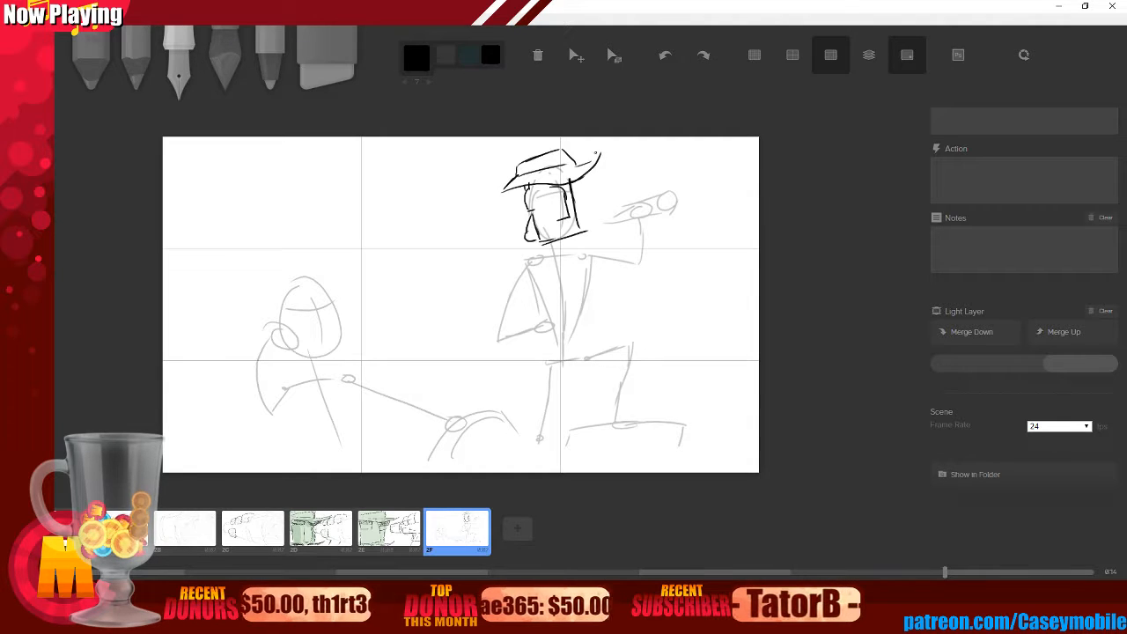
drag(531, 185, 569, 183)
- Ink the first figure's mouth, neck, pointed collar and tapered torso, adding diagonal chest lines and round shoulder joints
mouse_move(558, 227)
mouse_down()
mouse_move(569, 224)
mouse_move(545, 262)
mouse_move(567, 244)
mouse_up()
mouse_move(562, 246)
mouse_down()
mouse_move(565, 260)
mouse_move(583, 250)
mouse_move(548, 314)
mouse_move(553, 329)
mouse_move(587, 321)
mouse_move(587, 332)
mouse_up()
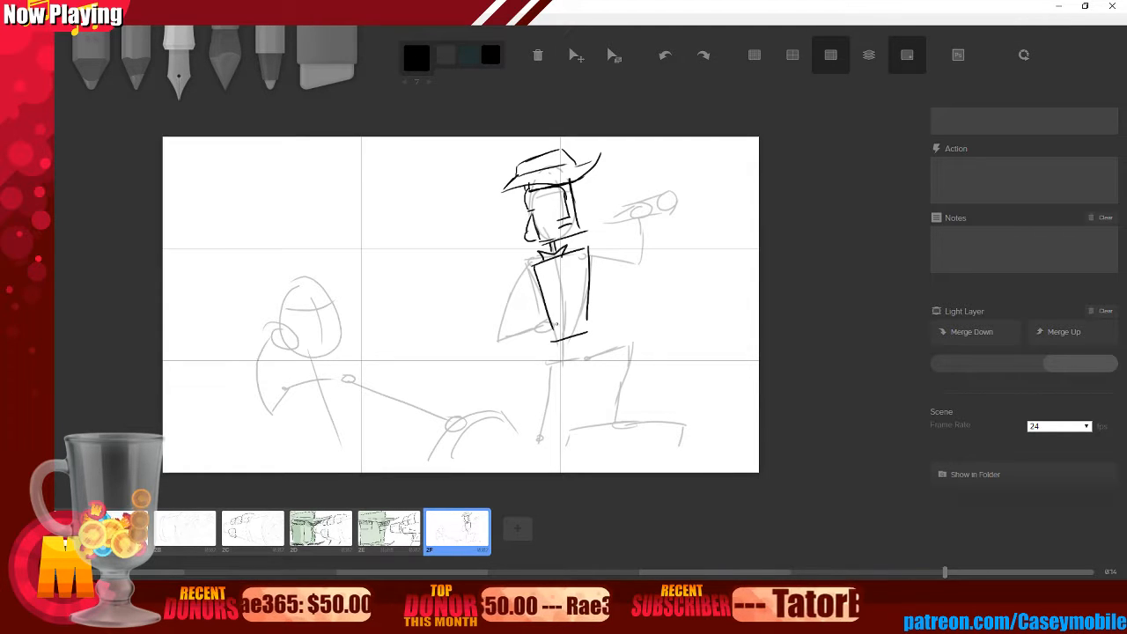
mouse_move(586, 248)
mouse_down()
mouse_move(550, 299)
mouse_move(566, 330)
mouse_move(562, 299)
mouse_up()
mouse_move(579, 273)
mouse_down()
mouse_move(568, 289)
mouse_move(539, 261)
mouse_move(588, 247)
mouse_up()
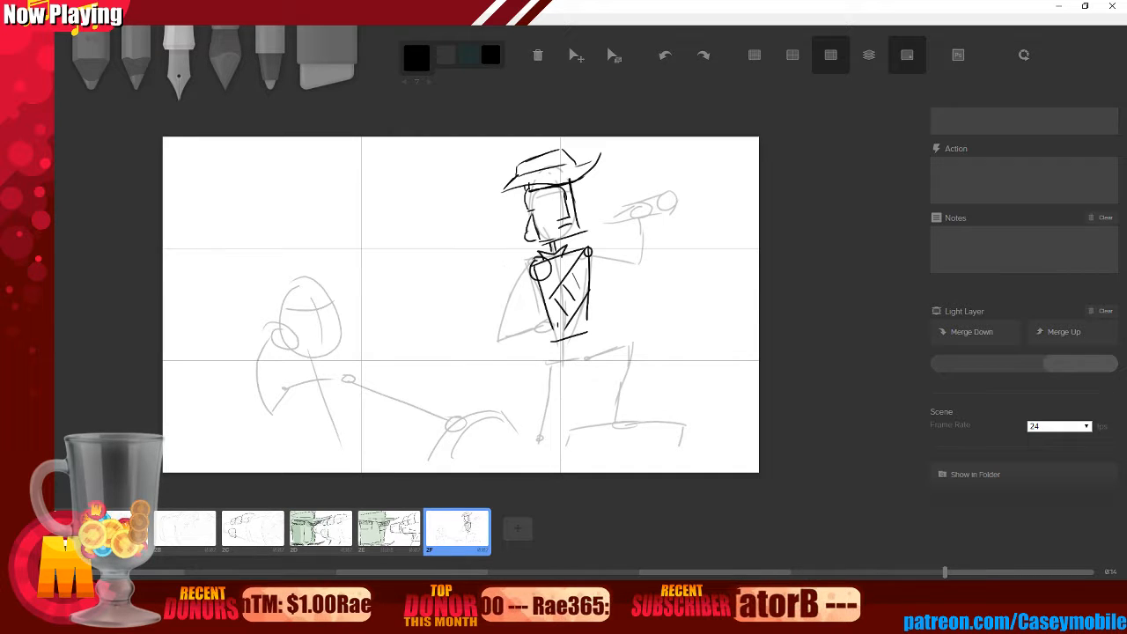
- Draw a pointed sword at the first figure's waist, slanting down behind the body from a round guard
drag(491, 377, 588, 331)
key(ctrl+z)
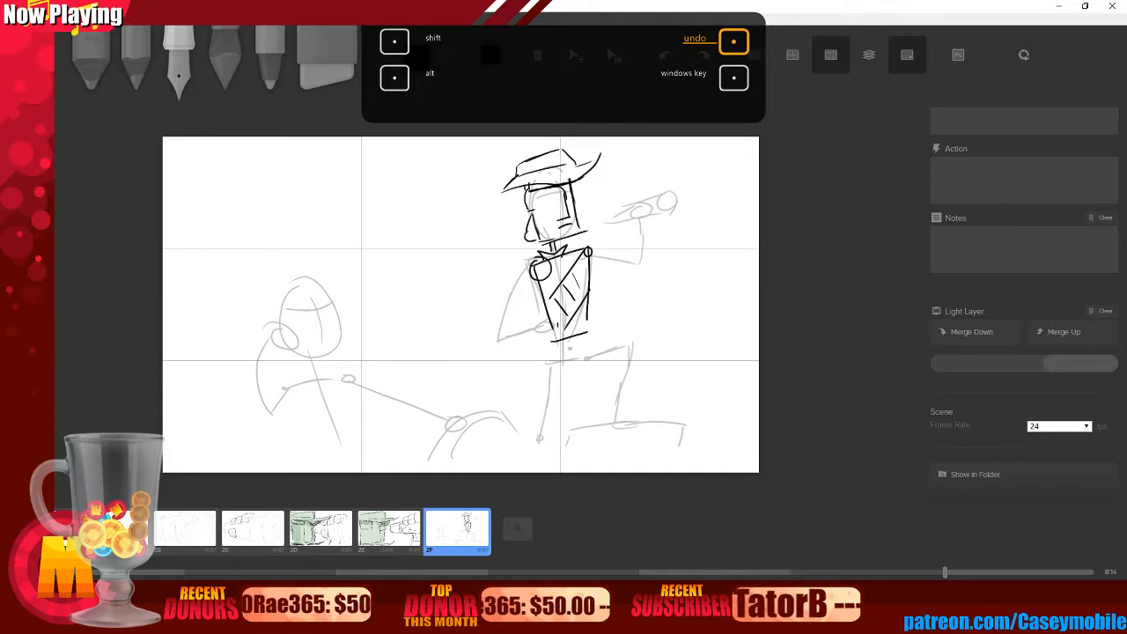
drag(479, 382, 550, 337)
mouse_move(477, 386)
mouse_down()
mouse_move(576, 342)
mouse_move(581, 326)
mouse_up()
- Try inking the first figure's bent arm with the hand at the waist, and undo the arm strokes
drag(531, 289, 536, 315)
drag(534, 263, 506, 336)
drag(504, 338, 531, 326)
drag(536, 275, 518, 330)
drag(519, 328, 541, 314)
key(ctrl+z)
key(ctrl+z)
key(ctrl+z)
key(ctrl+z)
key(ctrl+z)
key(ctrl+z)
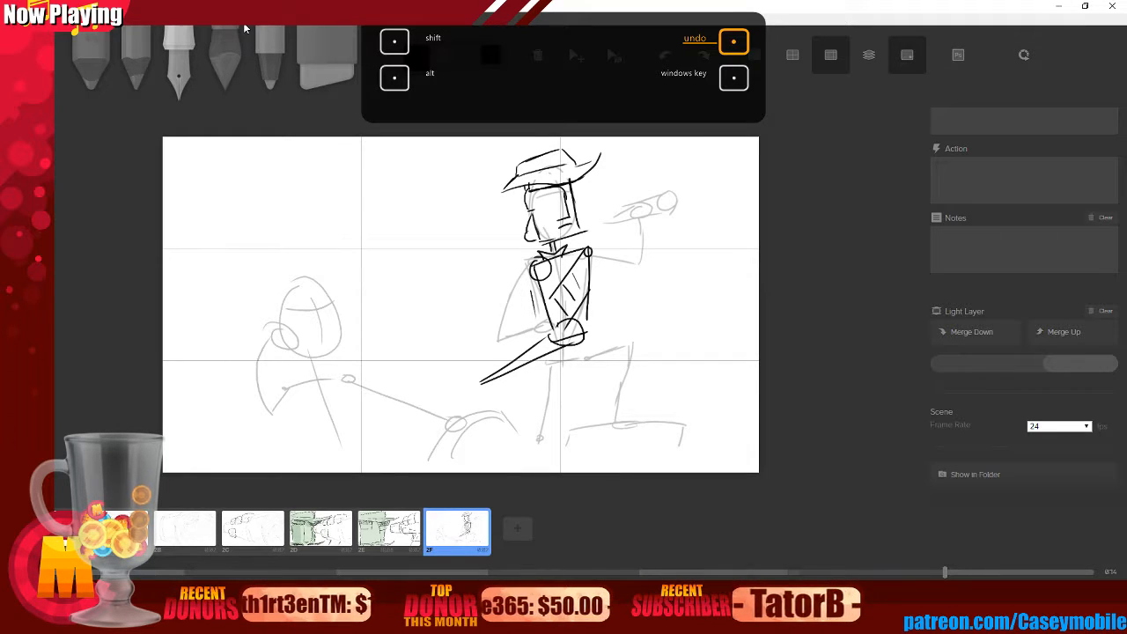
key(ctrl+z)
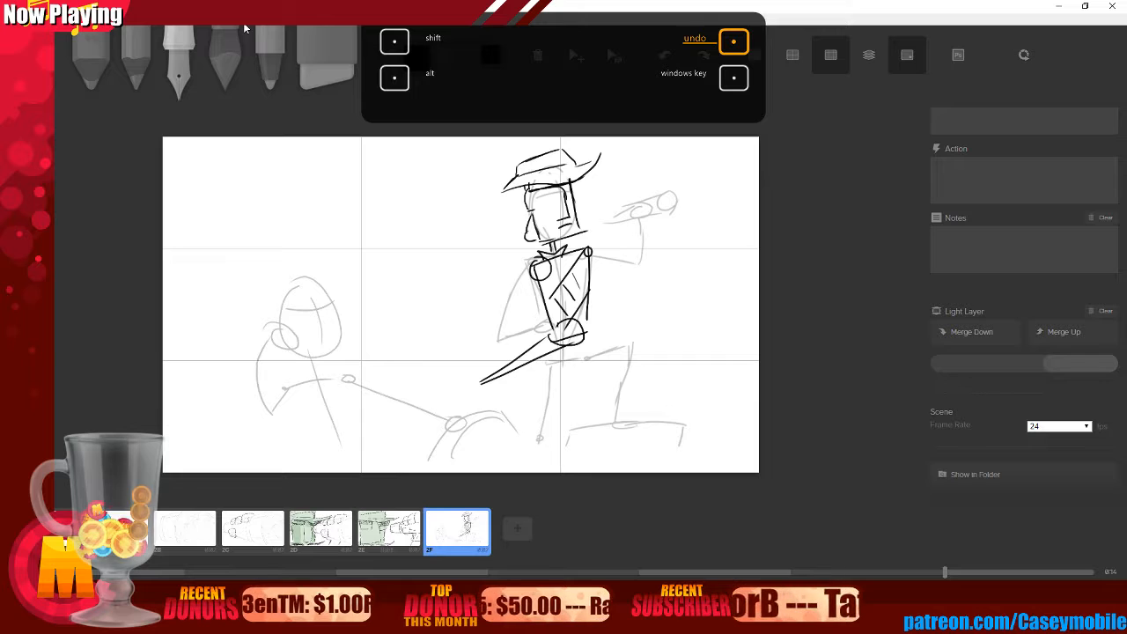
- Ink the first figure's arm bent to the waist and the raised arm, with its hand gripping a spyglass
mouse_move(531, 260)
mouse_down()
mouse_move(496, 340)
mouse_move(541, 333)
mouse_move(528, 324)
mouse_move(542, 317)
mouse_move(546, 334)
mouse_up()
mouse_move(535, 281)
mouse_down()
mouse_move(513, 333)
mouse_move(531, 323)
mouse_up()
drag(592, 253, 637, 256)
mouse_move(638, 256)
mouse_down()
mouse_move(629, 228)
mouse_move(618, 263)
mouse_move(649, 264)
mouse_move(646, 233)
mouse_move(629, 224)
mouse_move(643, 220)
mouse_move(640, 206)
mouse_up()
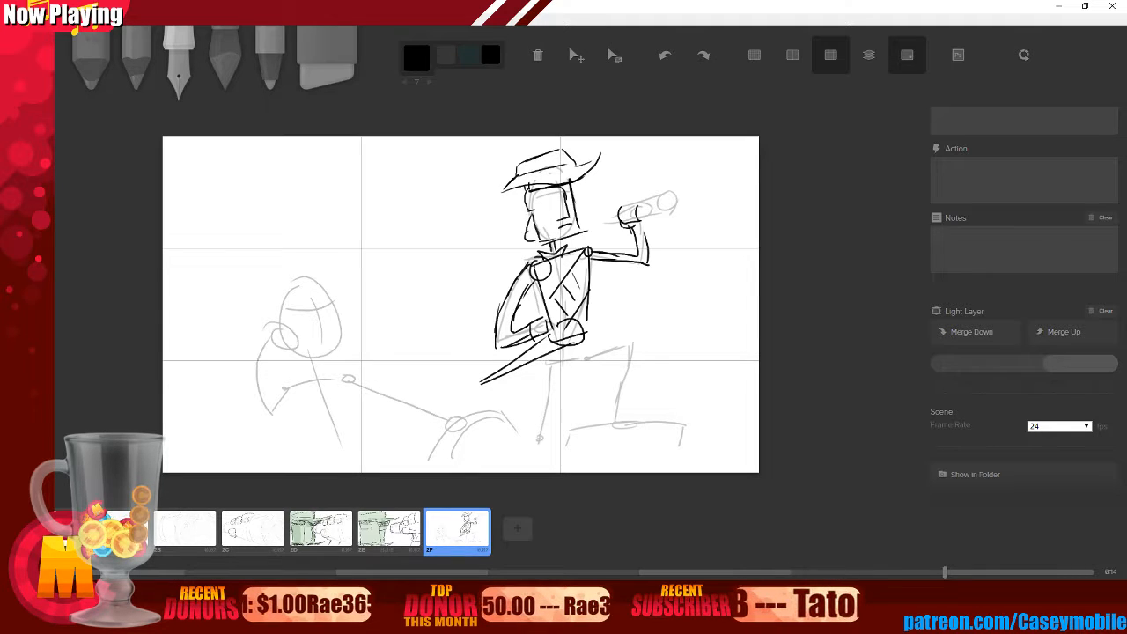
mouse_move(621, 208)
mouse_down()
mouse_move(636, 202)
mouse_move(602, 217)
mouse_move(660, 195)
mouse_move(664, 208)
mouse_move(679, 204)
mouse_move(644, 211)
mouse_up()
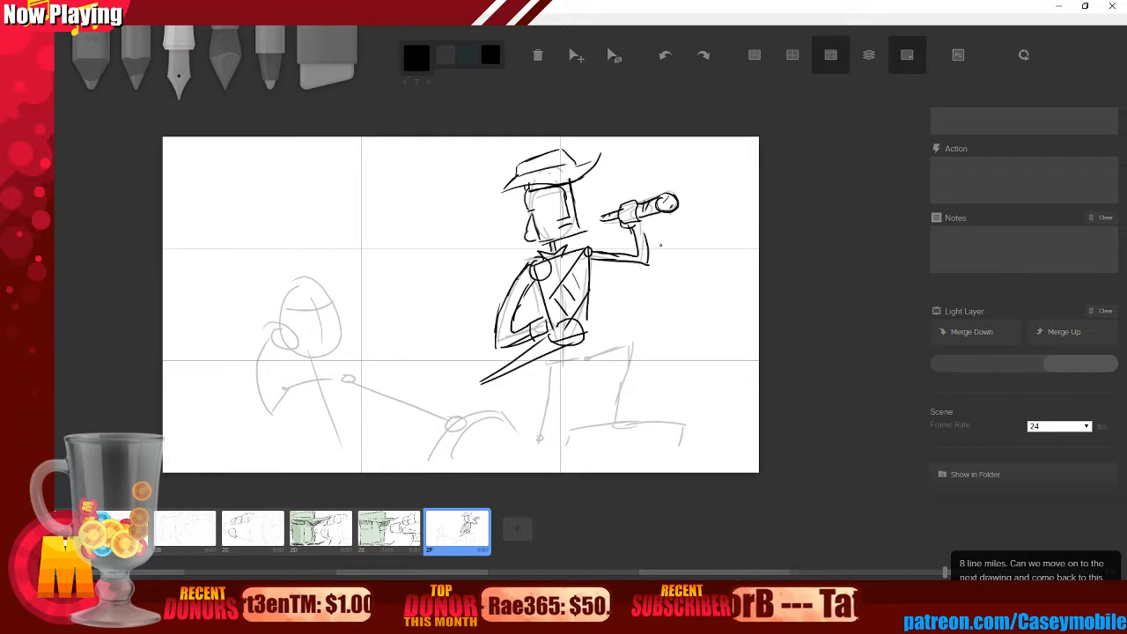
drag(644, 217, 649, 253)
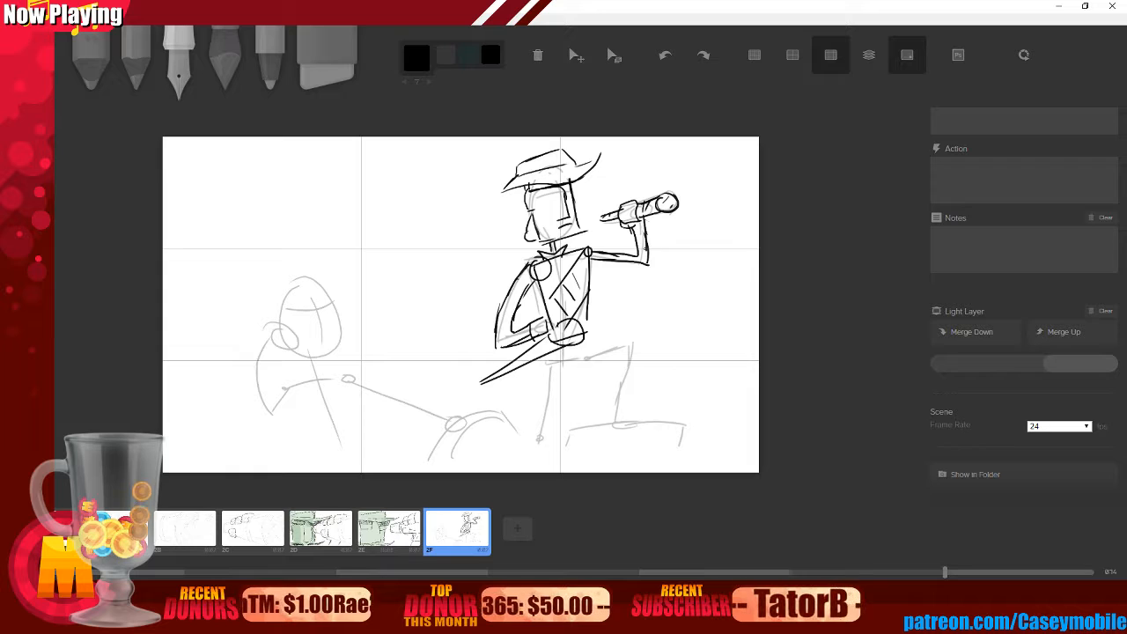
- Try inking the first figure's straight standing leg down from the hip, and undo the strokes
drag(554, 350, 540, 421)
drag(549, 371, 540, 431)
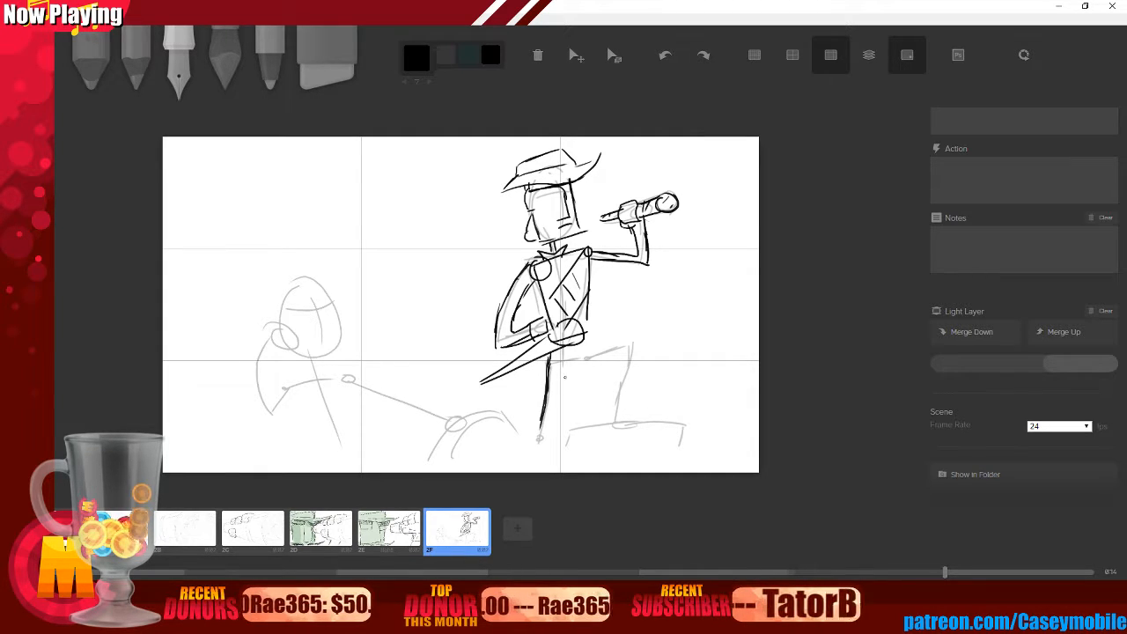
key(ctrl+z)
key(ctrl+z)
key(ctrl+z)
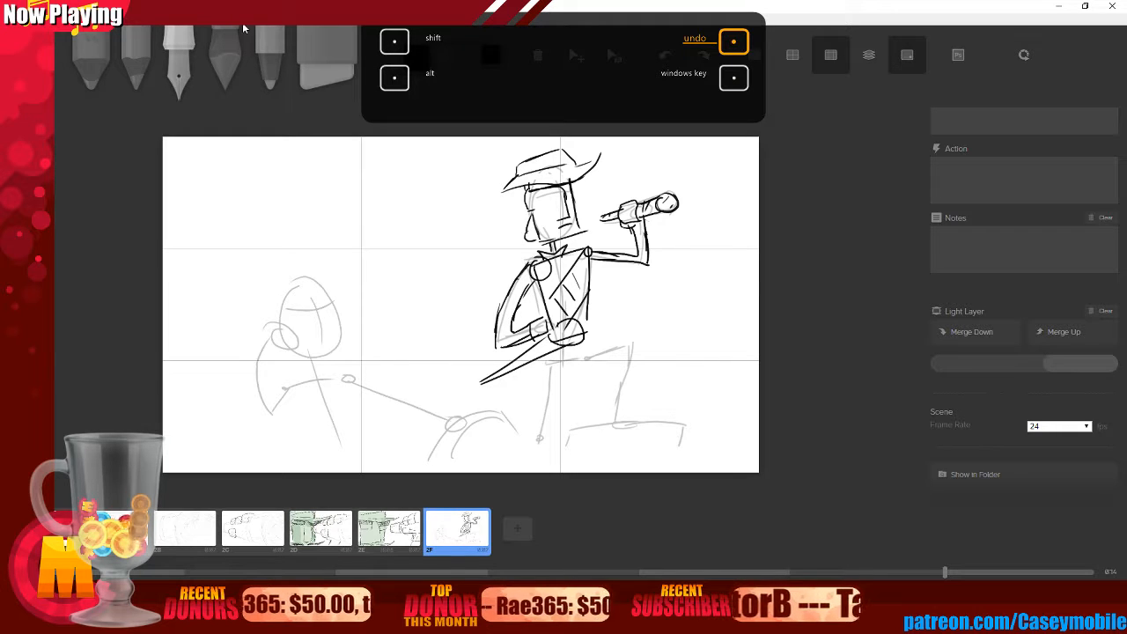
- Ink the first figure's hips, raised bent leg with its shoe, straight standing leg and a block under the foot
mouse_move(546, 352)
mouse_down()
mouse_move(570, 366)
mouse_move(642, 337)
mouse_move(634, 367)
mouse_up()
mouse_move(642, 339)
mouse_down()
mouse_move(633, 388)
mouse_move(620, 359)
mouse_move(610, 415)
mouse_move(636, 412)
mouse_move(635, 395)
mouse_move(634, 414)
mouse_up()
mouse_move(608, 403)
mouse_down()
mouse_move(636, 390)
mouse_move(634, 417)
mouse_move(636, 394)
mouse_move(662, 408)
mouse_move(606, 423)
mouse_up()
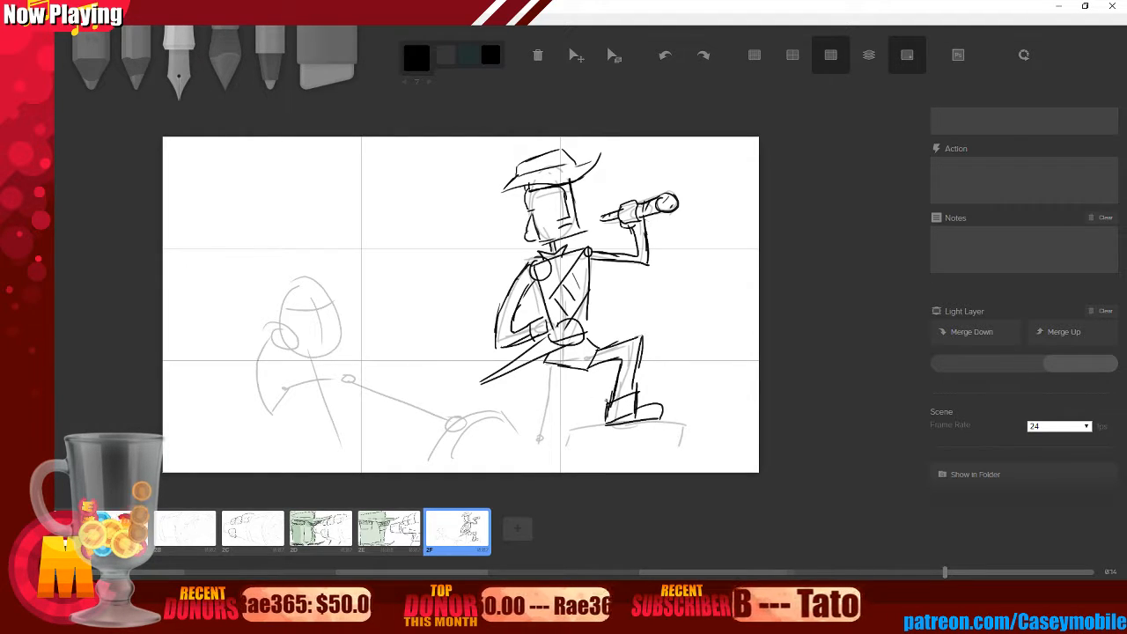
mouse_move(553, 364)
mouse_down()
mouse_move(539, 451)
mouse_move(564, 417)
mouse_move(554, 453)
mouse_move(565, 467)
mouse_move(617, 423)
mouse_move(690, 414)
mouse_move(678, 462)
mouse_up()
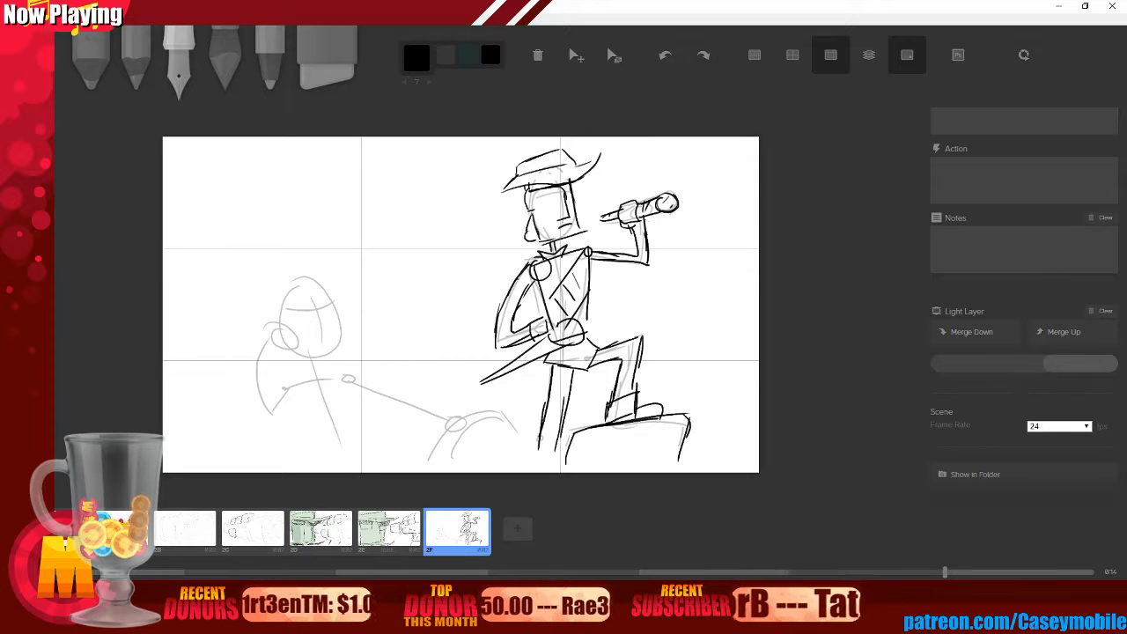
- Undo the block's outline and draw a long rounded rock under both feet, with inner contour strokes near its end
key(ctrl+z)
key(ctrl+z)
key(ctrl+z)
key(ctrl+z)
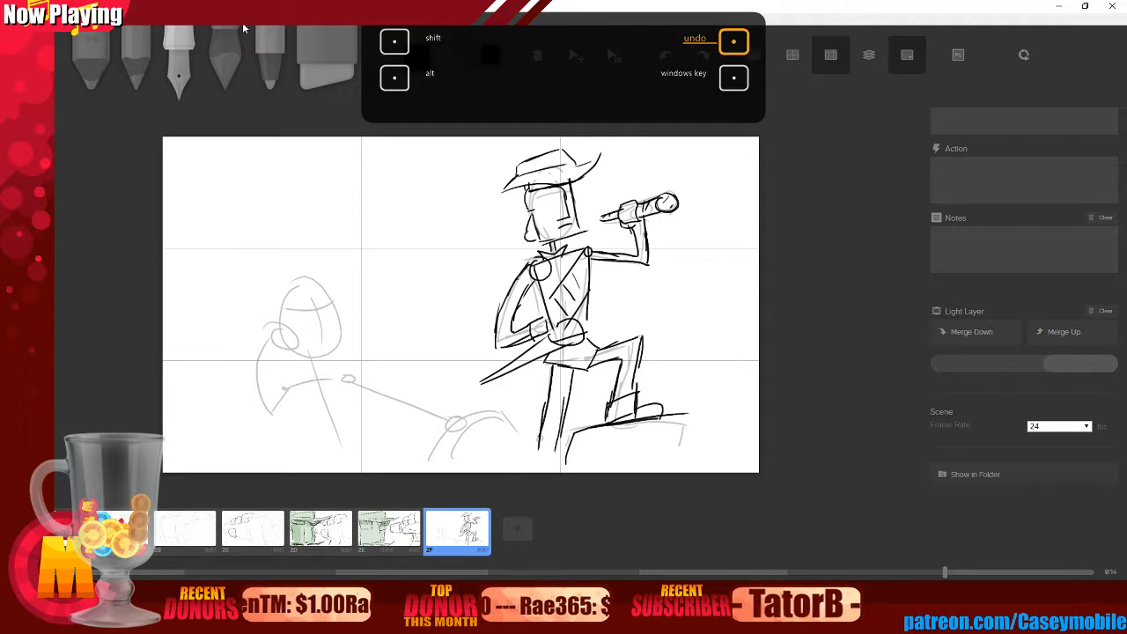
mouse_move(478, 462)
mouse_down()
mouse_move(695, 412)
mouse_move(721, 425)
mouse_move(720, 471)
mouse_up()
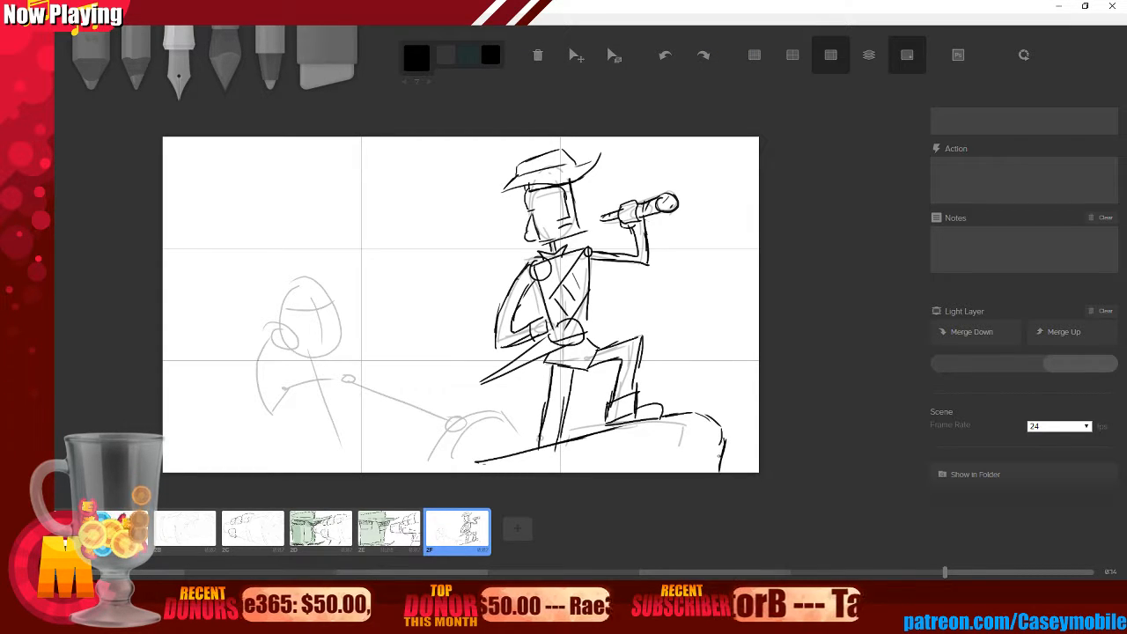
mouse_move(708, 424)
mouse_down()
mouse_move(713, 453)
mouse_move(661, 467)
mouse_up()
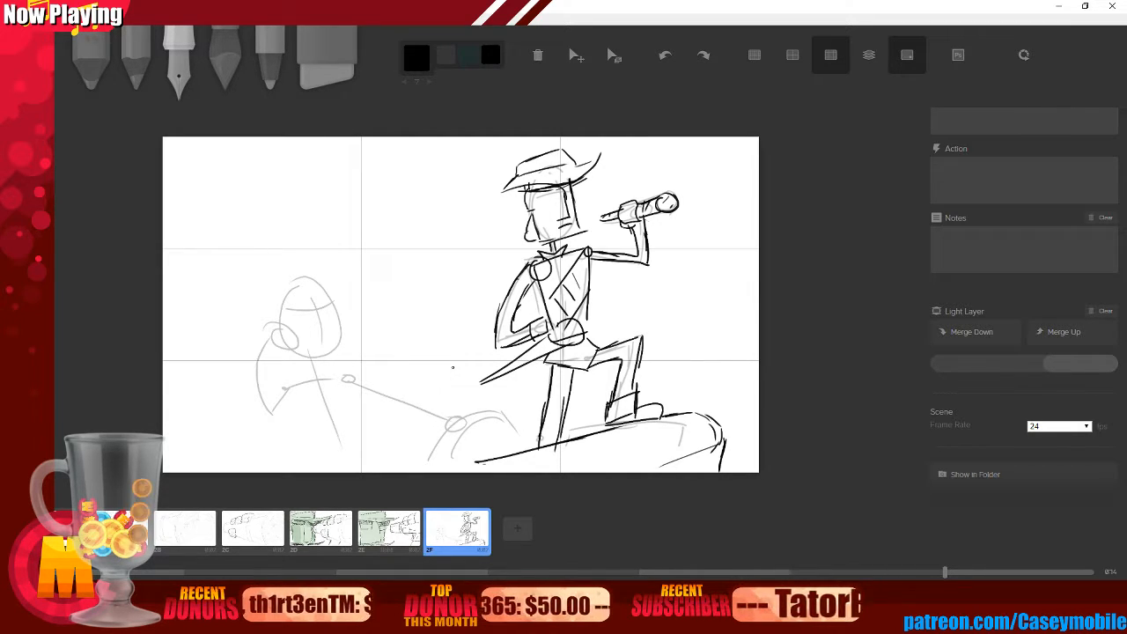
- Draw a long, wavy feather trailing from the back of the first figure's hat
drag(445, 164, 515, 162)
drag(438, 168, 511, 173)
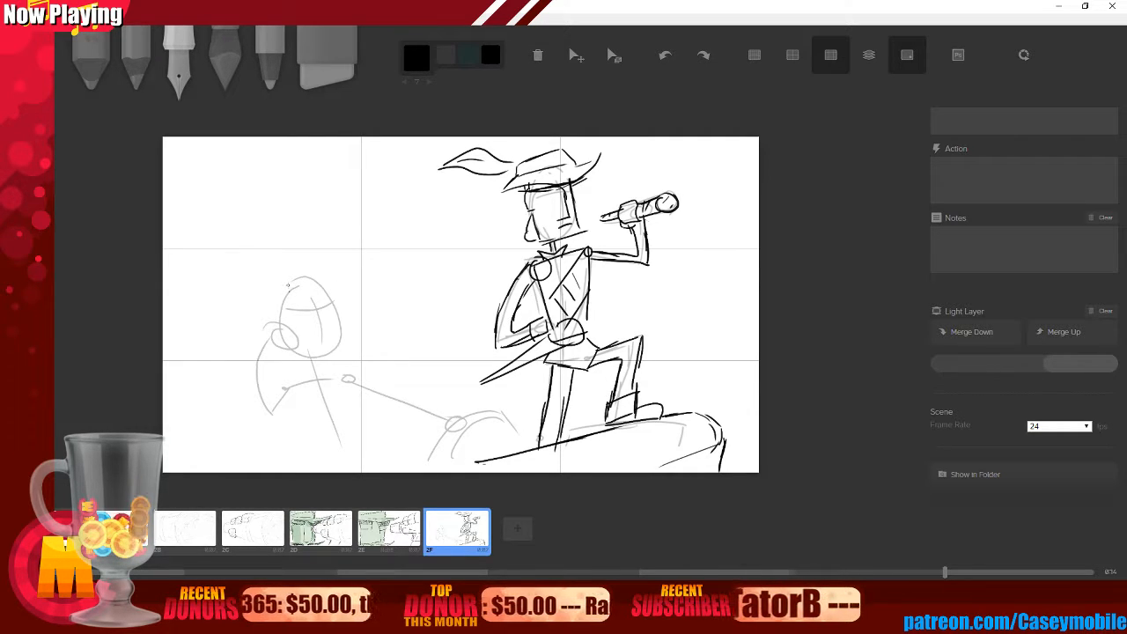
- Try inking a rounded outline over the second figure's sketched head, and undo the strokes
mouse_move(297, 281)
mouse_down()
mouse_move(282, 314)
mouse_move(288, 344)
mouse_move(313, 352)
mouse_move(348, 322)
mouse_up()
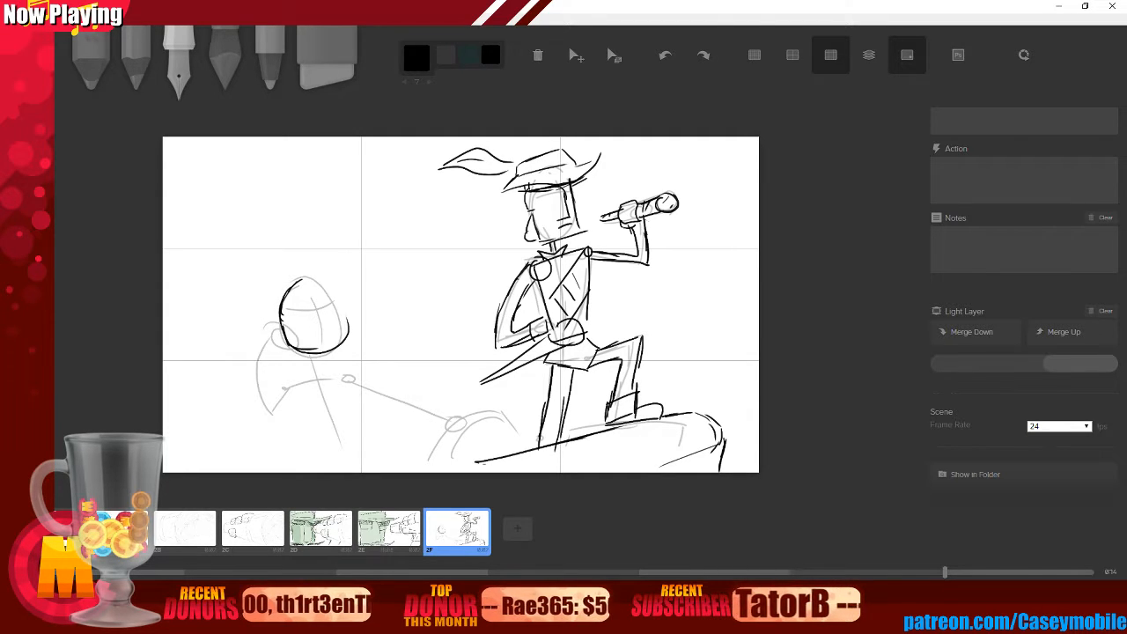
key(ctrl+z)
key(ctrl+z)
key(ctrl+z)
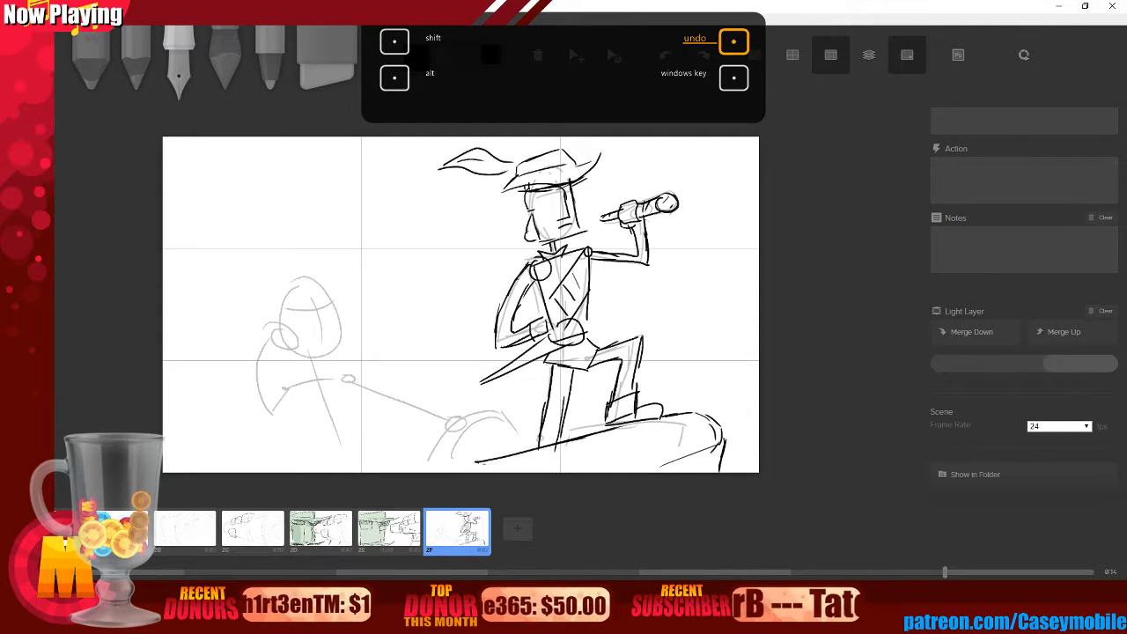
mouse_move(305, 279)
mouse_down()
mouse_move(305, 345)
mouse_move(290, 283)
mouse_up()
key(ctrl+z)
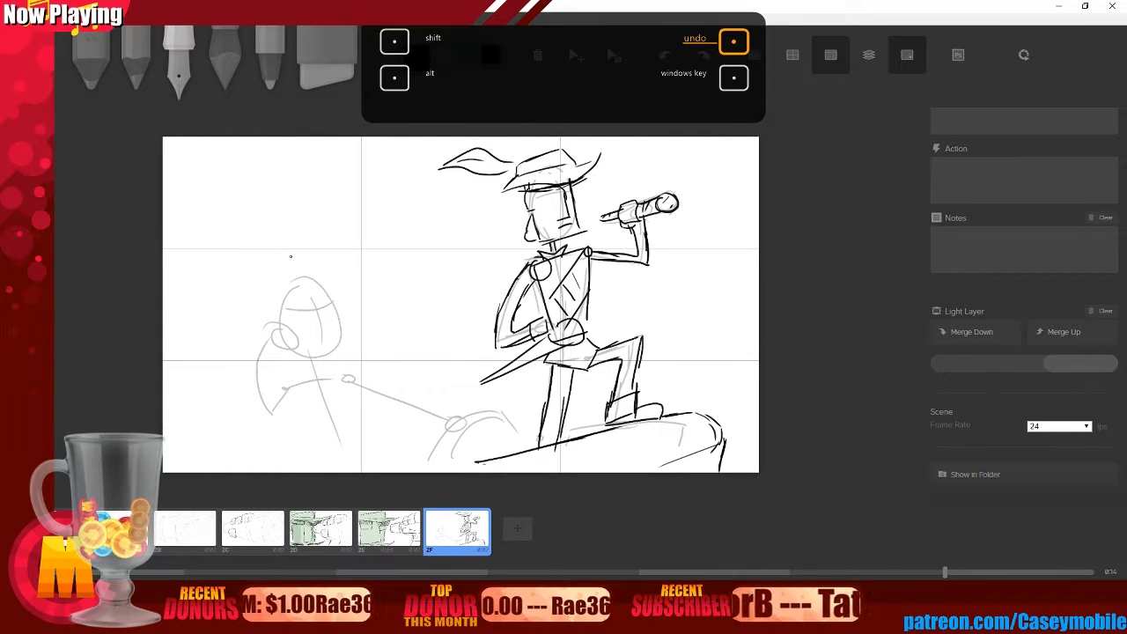
- Ink the second figure's round head with a slanted brow, half-closed eyes, a small nose and a frowning mouth, undoing stray strokes
mouse_move(276, 320)
mouse_down()
mouse_move(338, 343)
mouse_move(272, 320)
mouse_move(306, 353)
mouse_move(343, 346)
mouse_move(329, 285)
mouse_move(318, 323)
mouse_move(328, 314)
mouse_move(314, 307)
mouse_move(358, 294)
mouse_up()
key(ctrl+z)
key(ctrl+z)
drag(291, 310, 347, 308)
drag(311, 343, 344, 342)
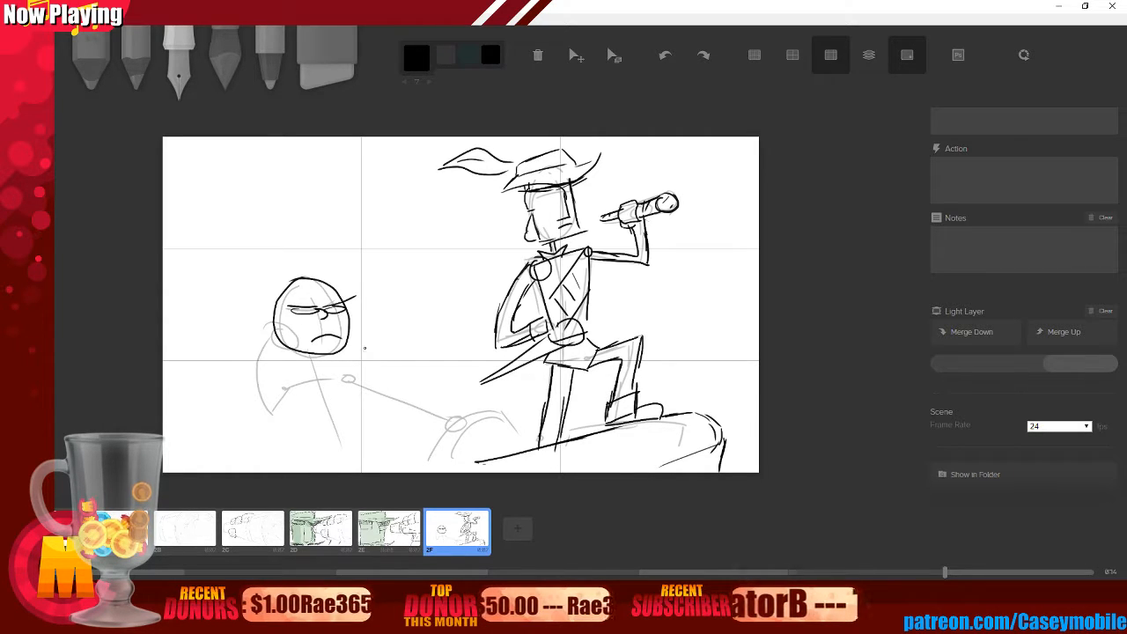
- Add a small ear to the second figure's head and a tall, fan-shaped mohawk with a short notch mark inside it
mouse_move(278, 305)
mouse_down()
mouse_move(256, 307)
mouse_move(275, 318)
mouse_up()
key(ctrl+z)
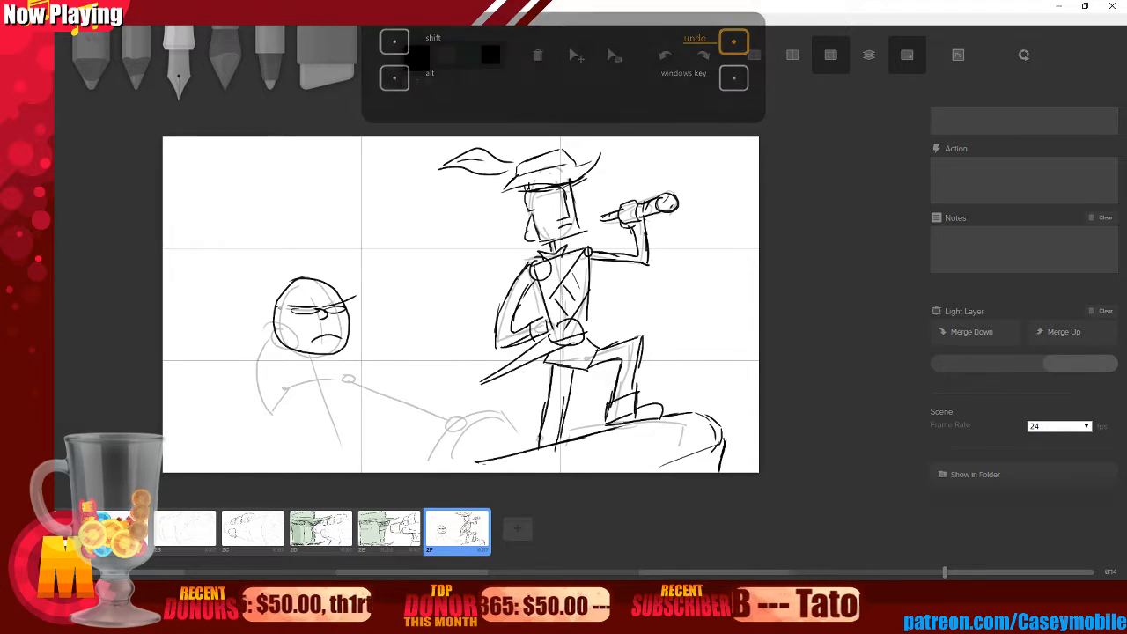
drag(278, 303, 276, 323)
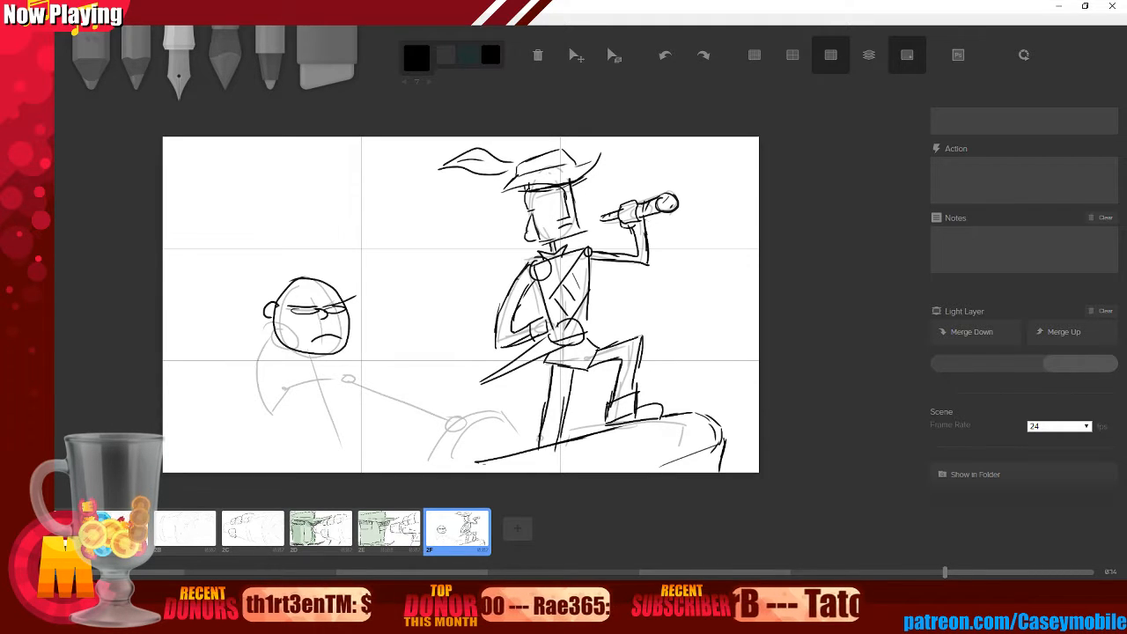
mouse_move(243, 302)
mouse_down()
mouse_move(263, 302)
mouse_move(295, 238)
mouse_move(364, 220)
mouse_move(311, 303)
mouse_up()
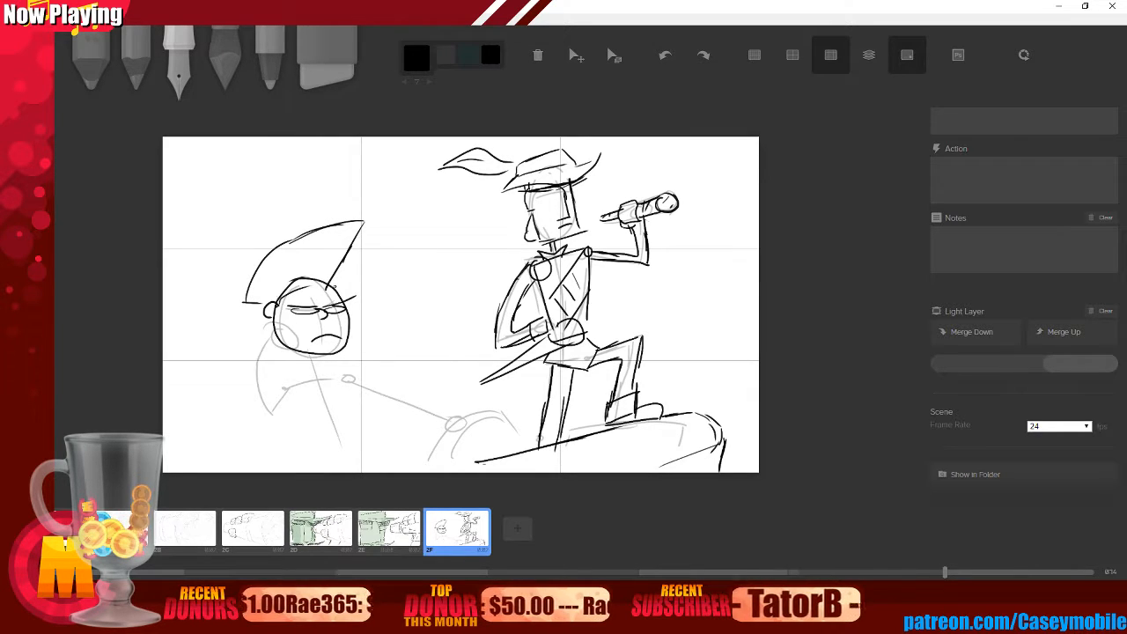
drag(327, 234, 342, 227)
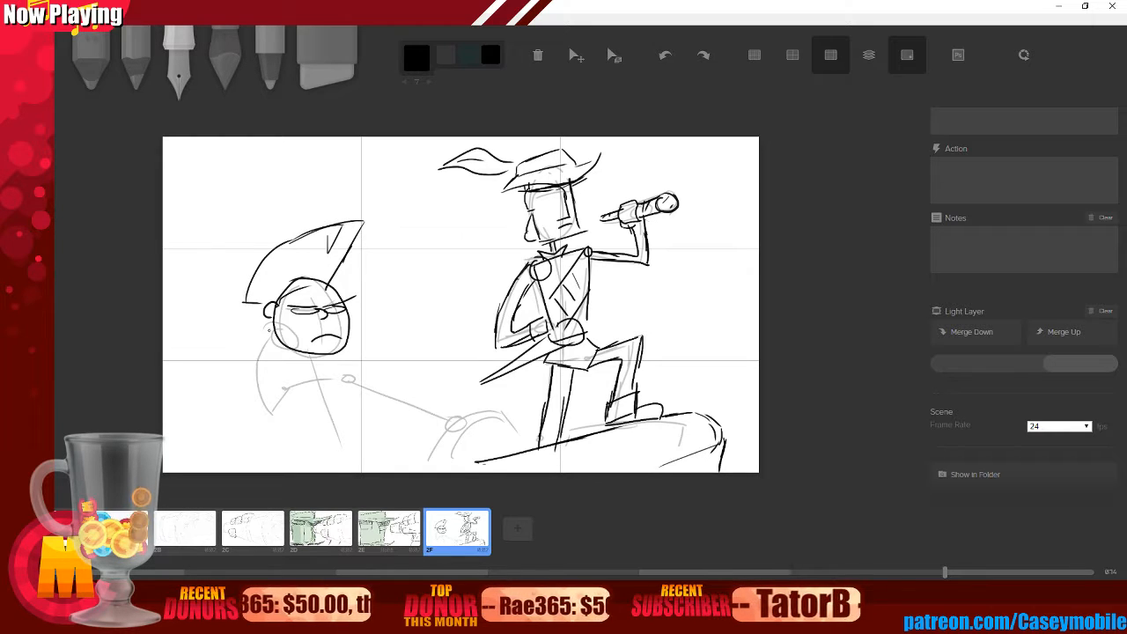
- Ink the second figure's hand propped against the cheek below the ear, undoing and redrawing the finger strokes
mouse_move(273, 323)
mouse_down()
mouse_move(273, 336)
mouse_move(300, 323)
mouse_move(289, 349)
mouse_up()
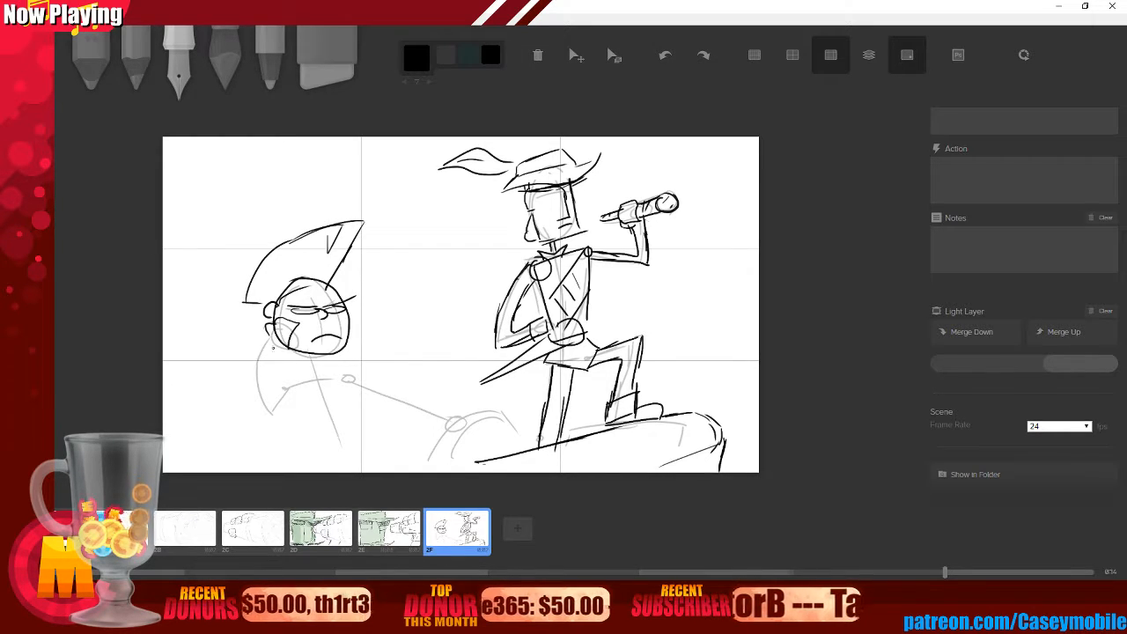
key(ctrl+z)
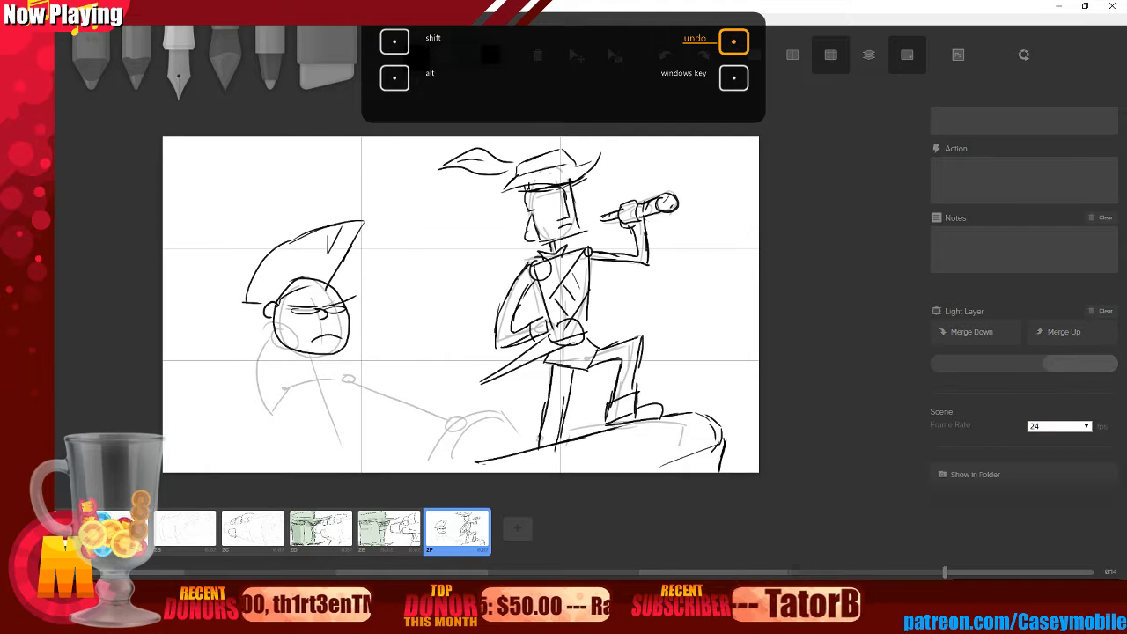
drag(268, 328, 274, 336)
mouse_move(276, 320)
mouse_down()
mouse_move(287, 323)
mouse_move(290, 350)
mouse_up()
key(ctrl+z)
key(ctrl+z)
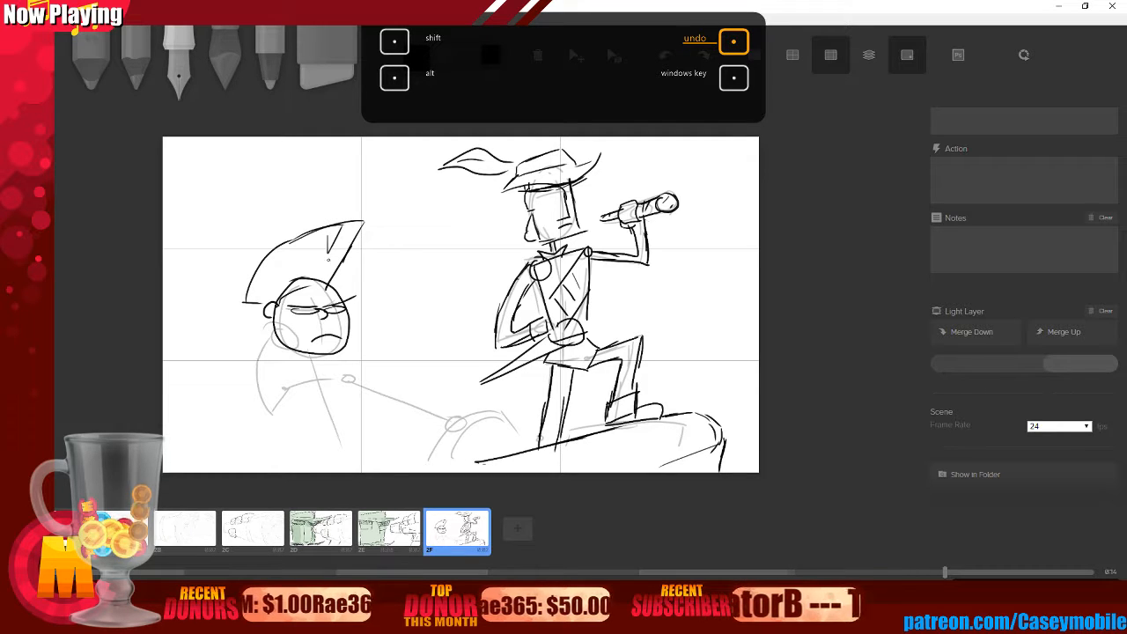
mouse_move(267, 329)
mouse_down()
mouse_move(296, 330)
mouse_move(292, 351)
mouse_move(275, 355)
mouse_up()
drag(279, 334, 296, 348)
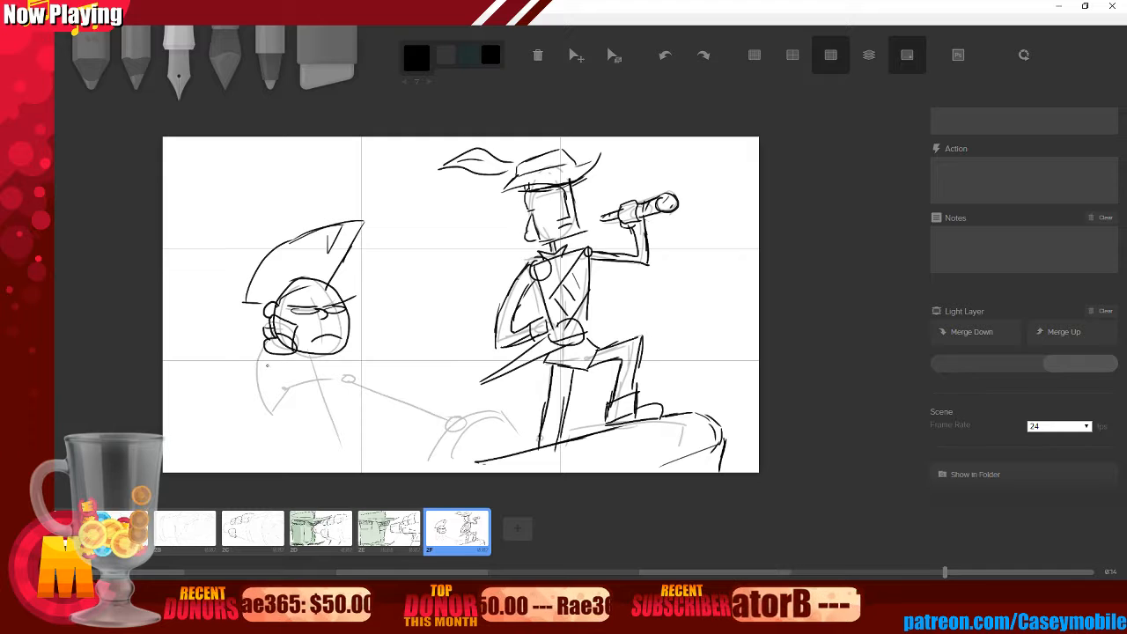
key(ctrl+z)
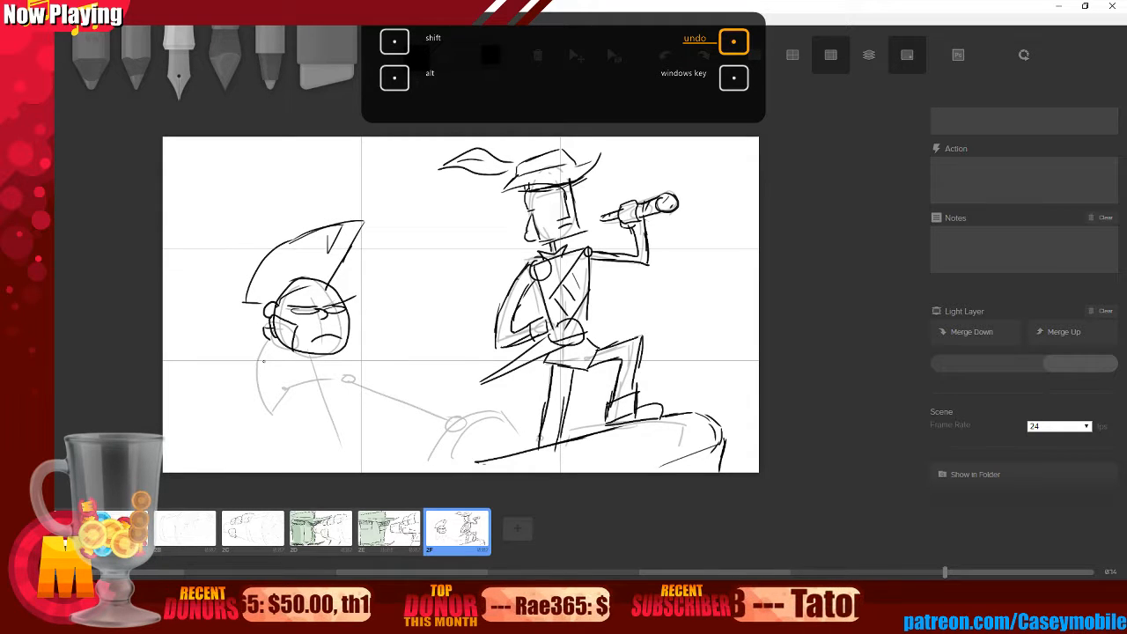
- Ink the second figure's bent arm from the propping hand down to the elbow, undoing a trial ground line behind it
mouse_move(269, 338)
mouse_down()
mouse_move(261, 410)
mouse_move(289, 396)
mouse_up()
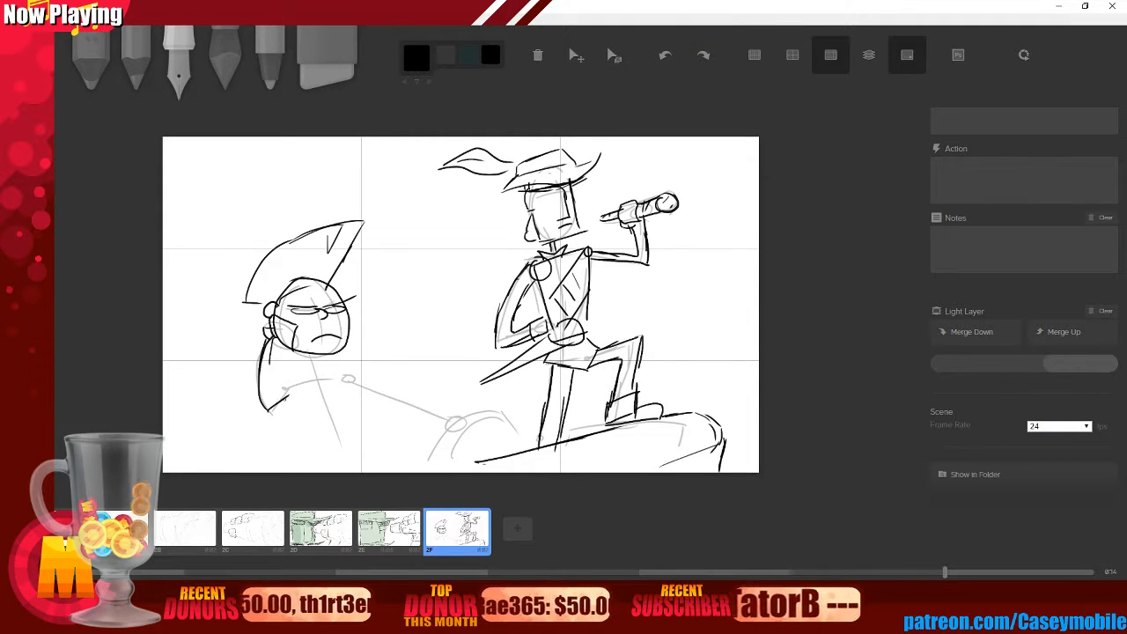
mouse_move(284, 346)
mouse_down()
mouse_move(268, 396)
mouse_move(289, 385)
mouse_up()
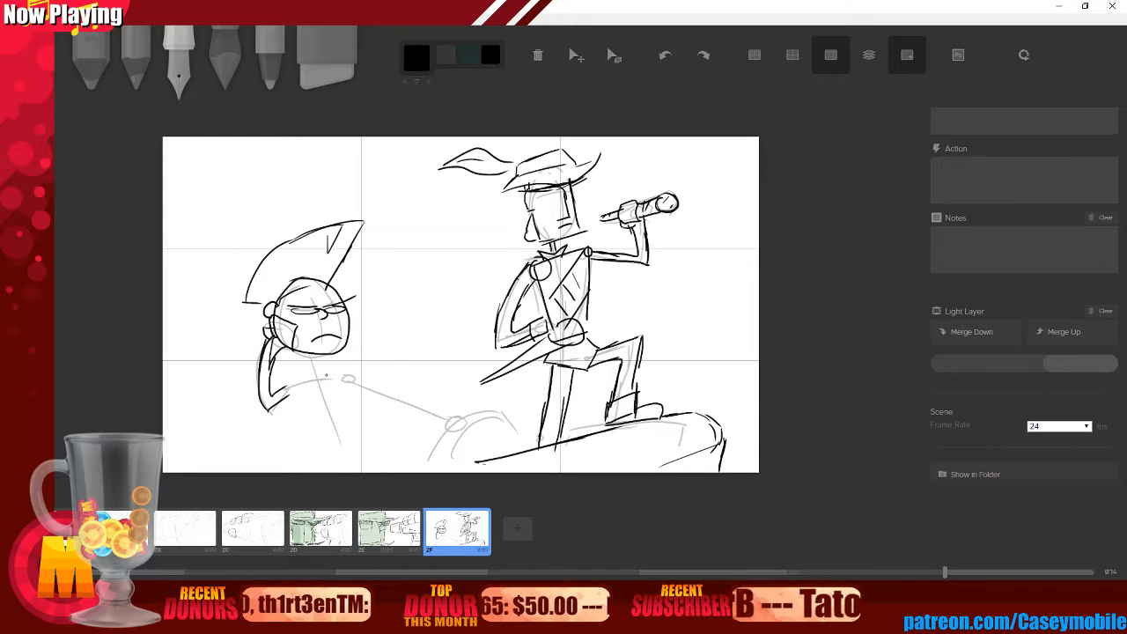
drag(177, 404, 352, 451)
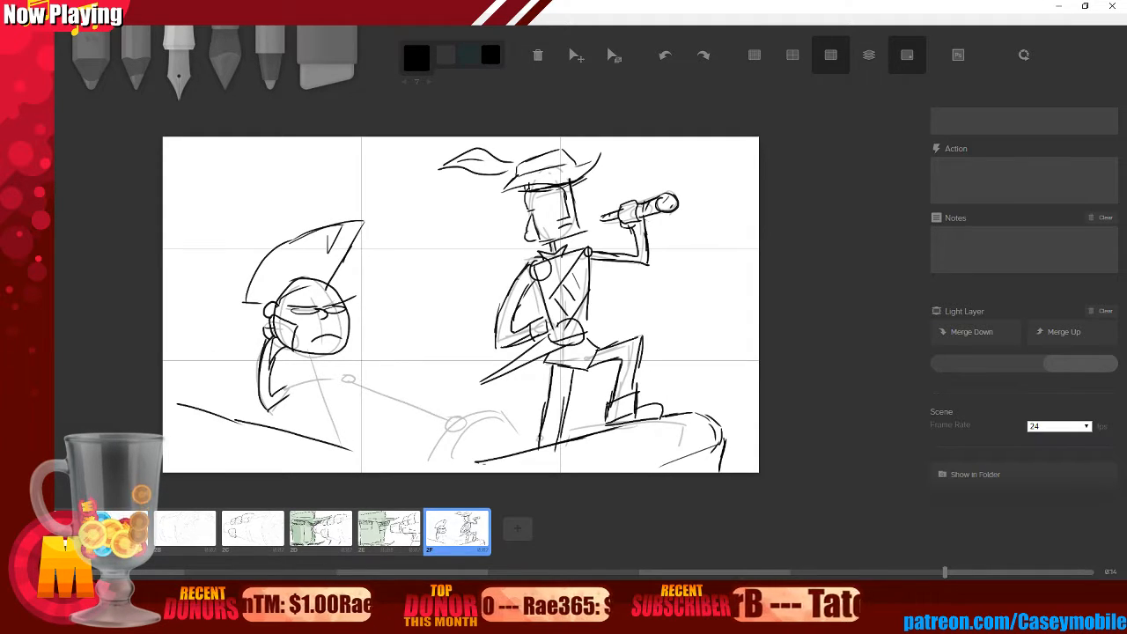
key(ctrl+z)
key(ctrl+z)
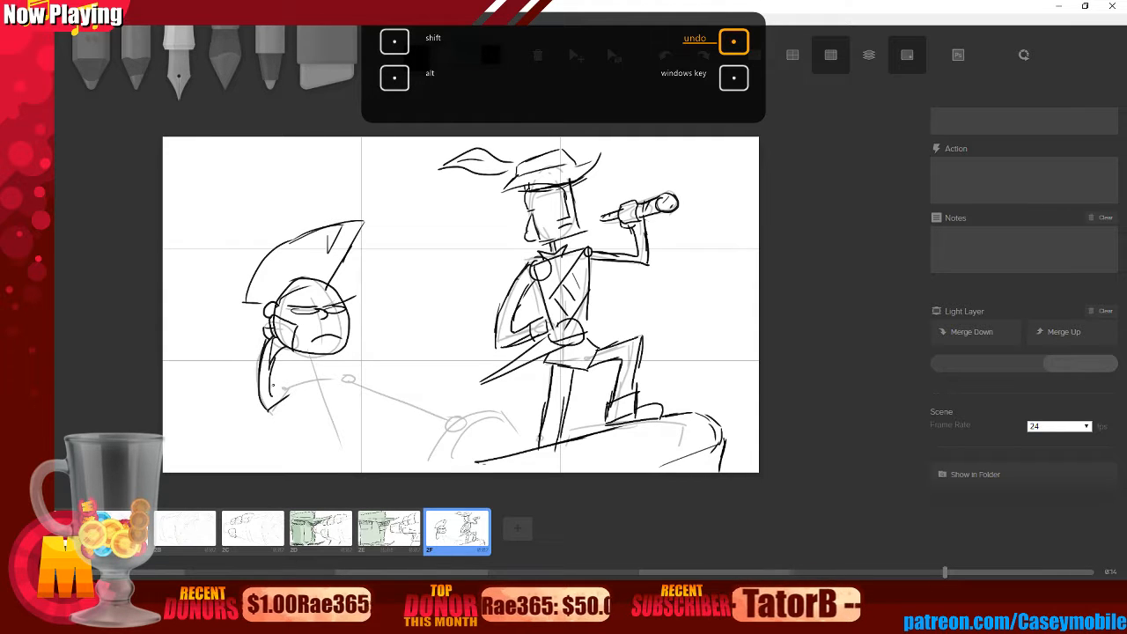
drag(269, 395, 288, 389)
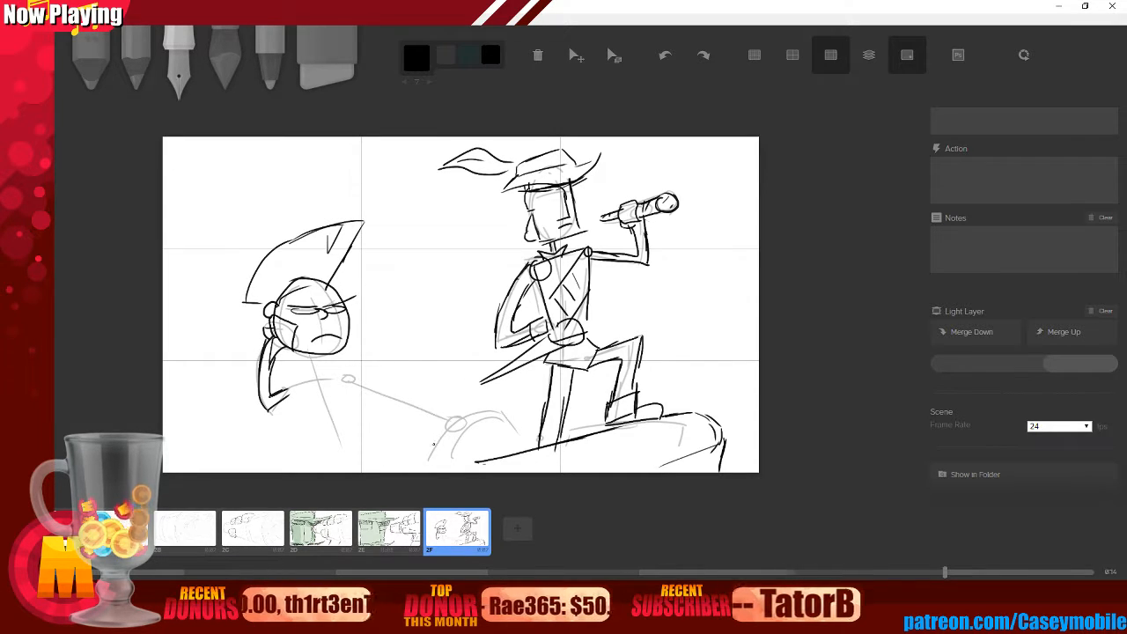
- Ink the second figure's raised knee as two nested arches beside the rock, undoing and redrawing the curves
mouse_move(427, 465)
mouse_down()
mouse_move(472, 411)
mouse_move(509, 432)
mouse_up()
drag(451, 463, 511, 433)
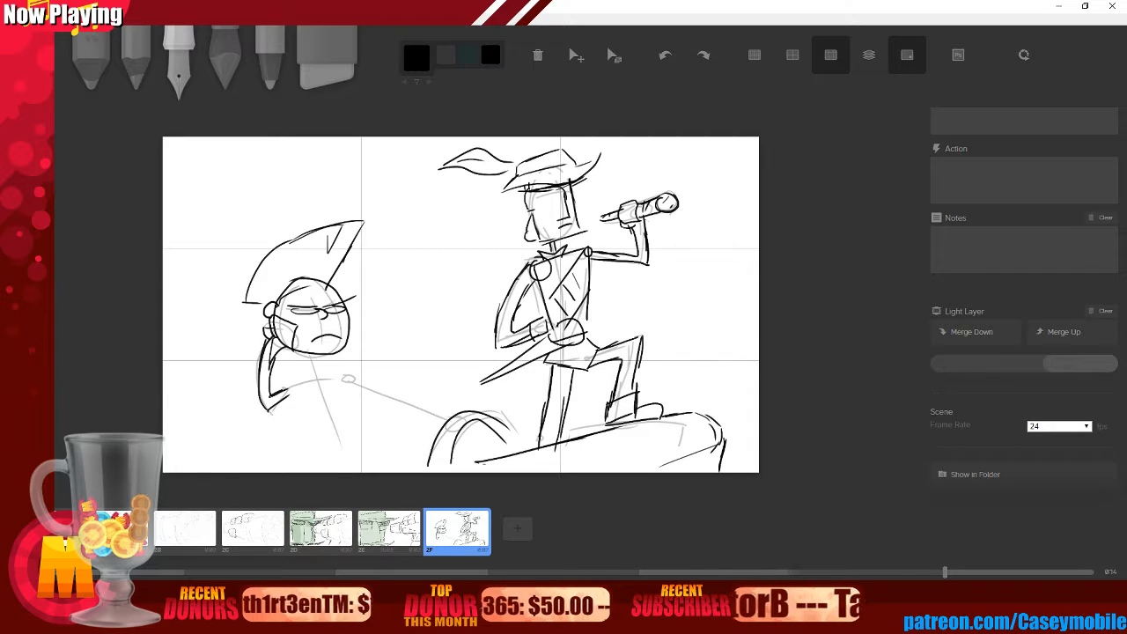
key(ctrl+z)
key(ctrl+z)
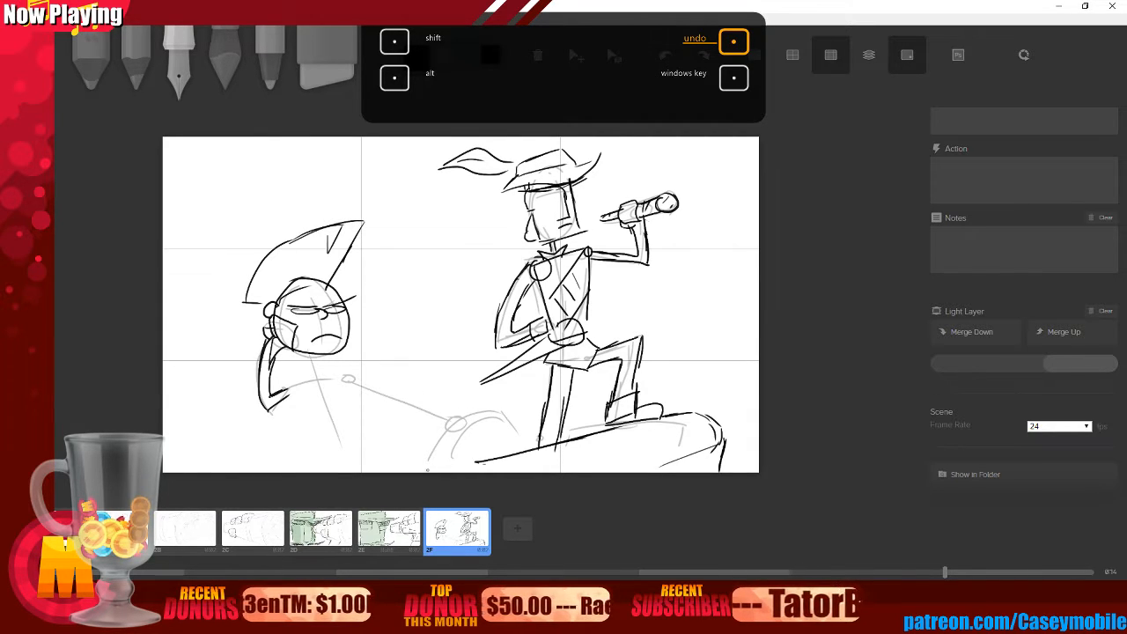
mouse_move(427, 464)
mouse_down()
mouse_move(518, 412)
mouse_move(525, 431)
mouse_up()
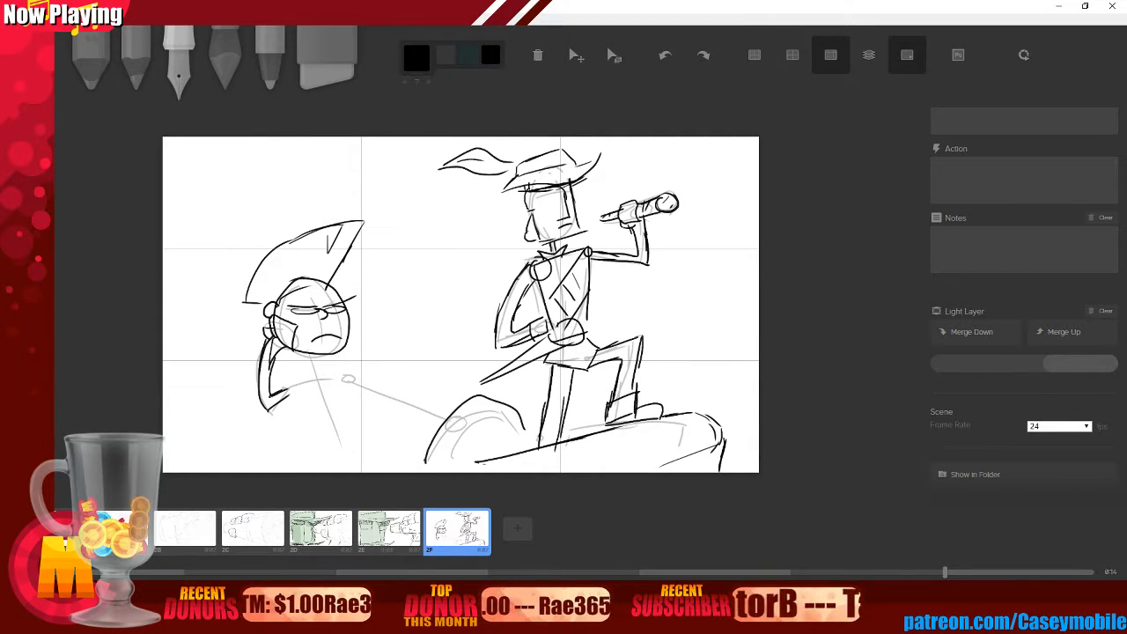
key(ctrl+z)
drag(425, 461, 518, 433)
mouse_move(451, 460)
mouse_down()
mouse_move(482, 419)
mouse_move(516, 433)
mouse_up()
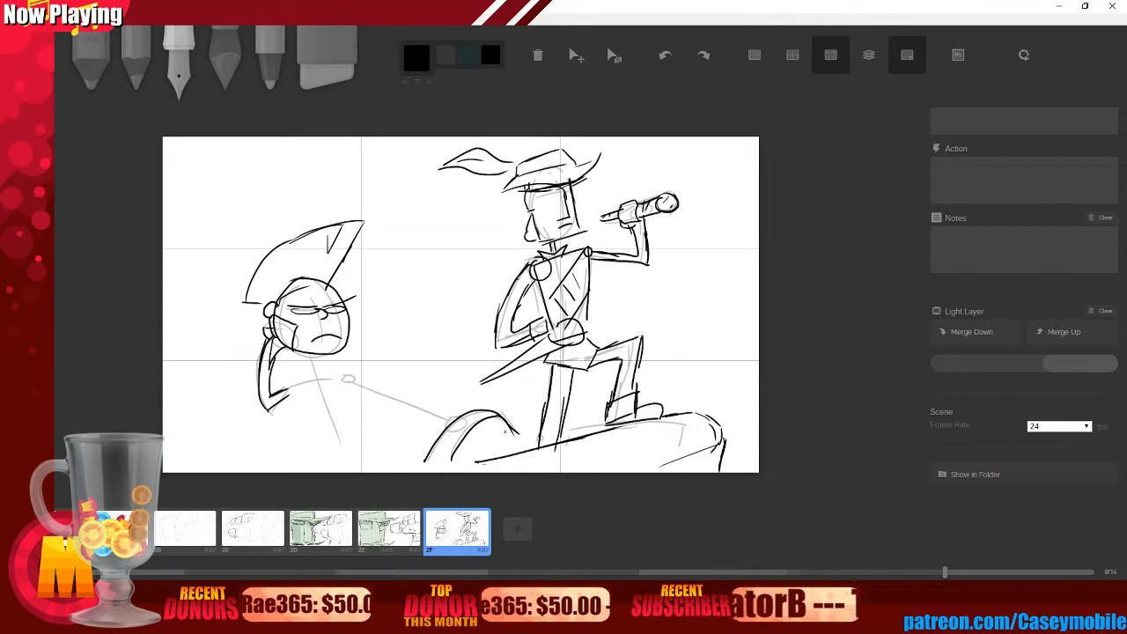
key(ctrl+z)
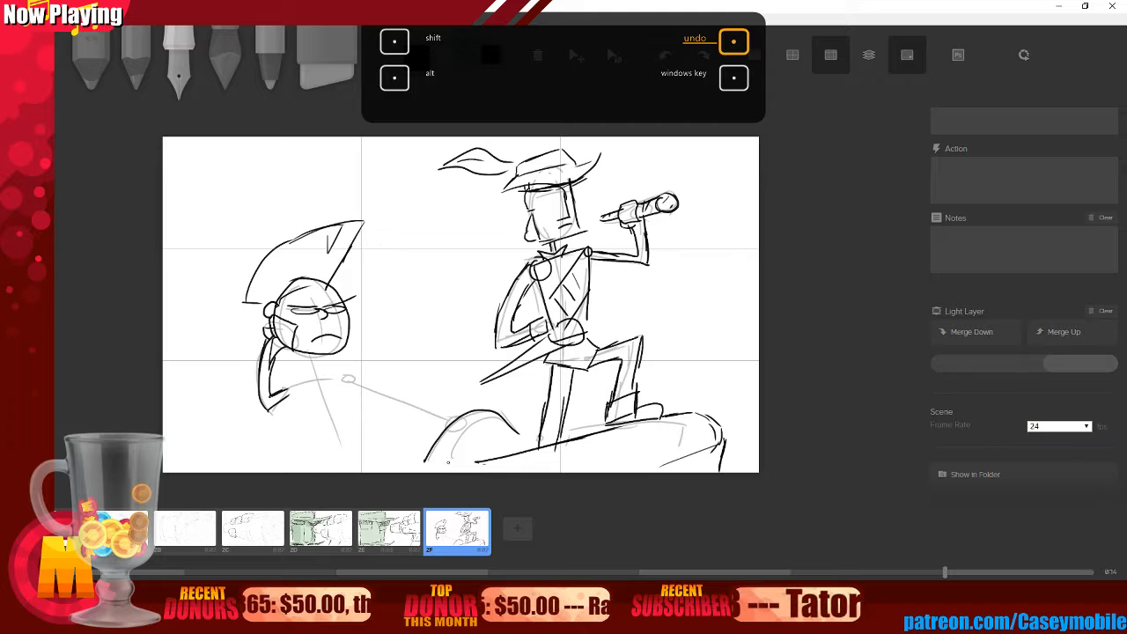
mouse_move(452, 460)
mouse_down()
mouse_move(492, 421)
mouse_move(529, 451)
mouse_up()
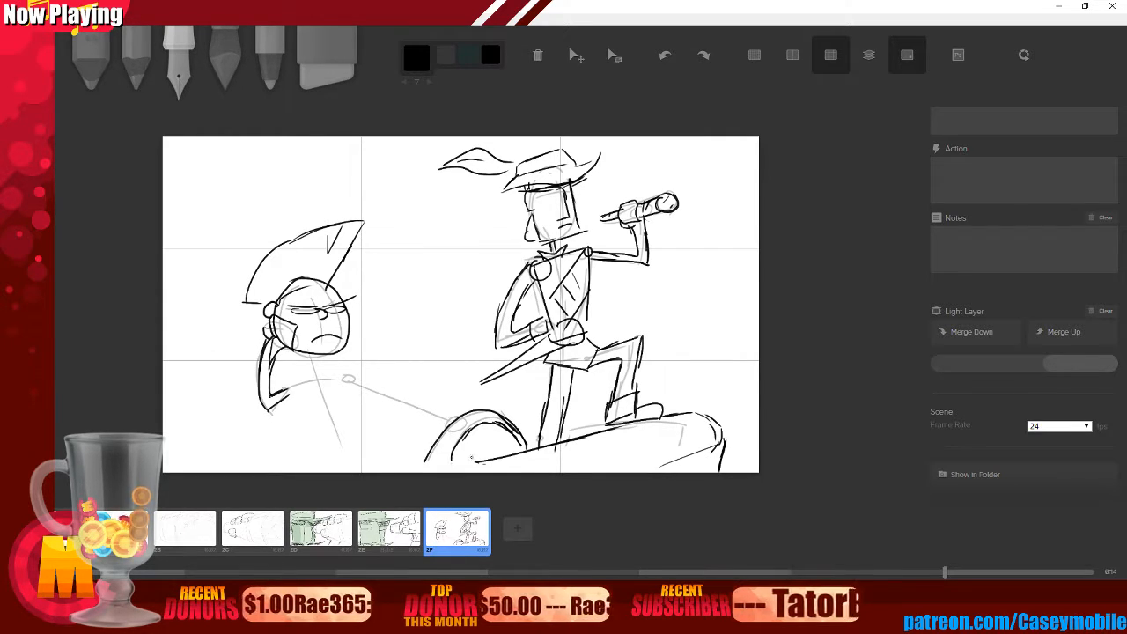
mouse_move(492, 447)
mouse_down()
mouse_move(479, 457)
mouse_move(487, 450)
mouse_up()
drag(462, 443, 477, 457)
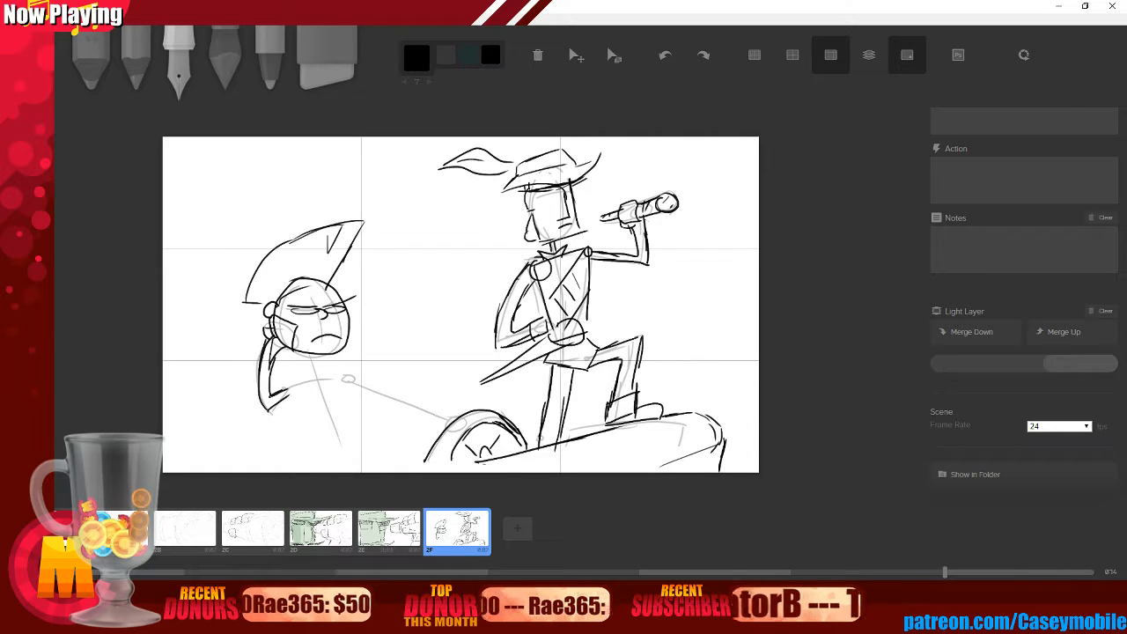
key(ctrl+z)
key(ctrl+z)
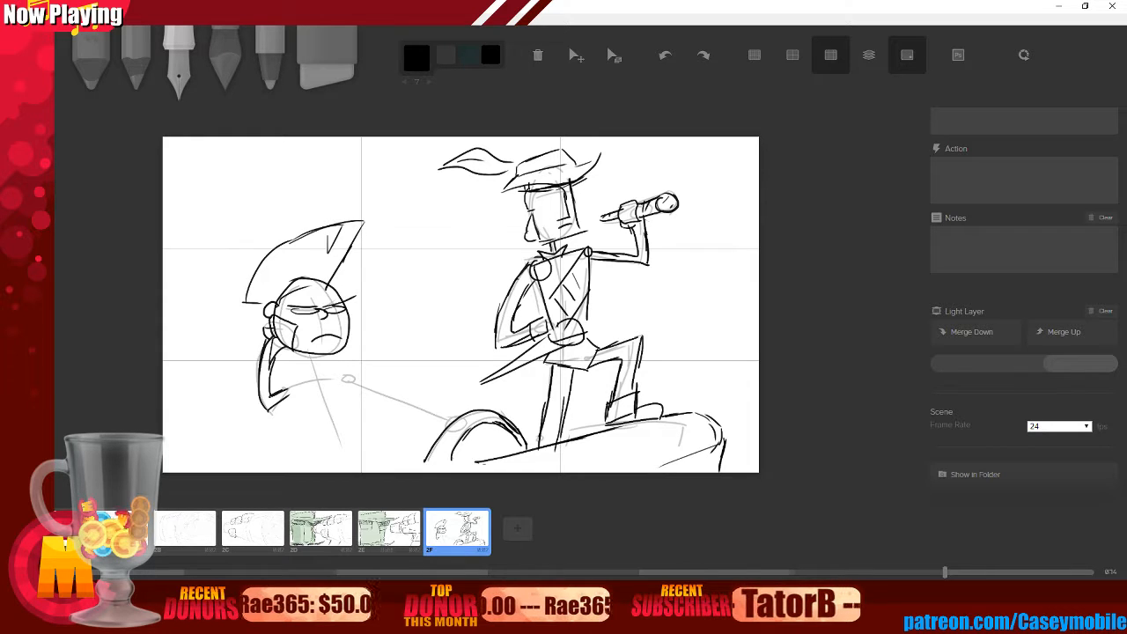
- Ink the second figure's oval torso with a short neck above and waist lines below, undoing trial ovals and a ground line
mouse_move(319, 374)
mouse_down()
mouse_move(291, 407)
mouse_move(327, 388)
mouse_up()
key(ctrl+z)
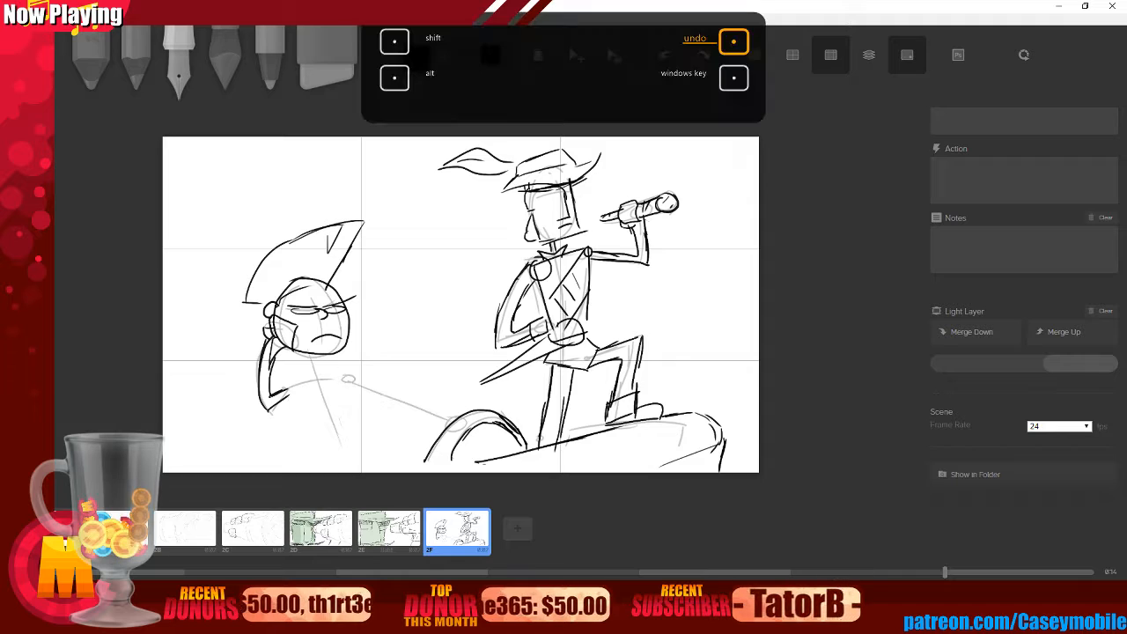
mouse_move(319, 374)
mouse_down()
mouse_move(392, 472)
mouse_move(324, 372)
mouse_move(287, 430)
mouse_move(355, 368)
mouse_up()
key(ctrl+z)
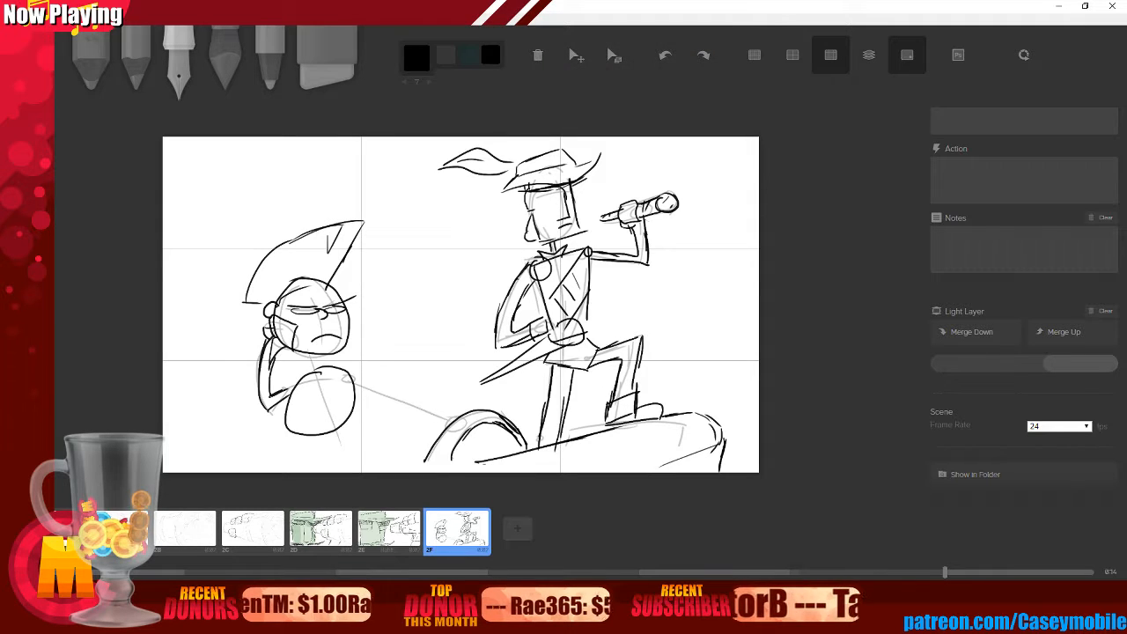
key(ctrl+z)
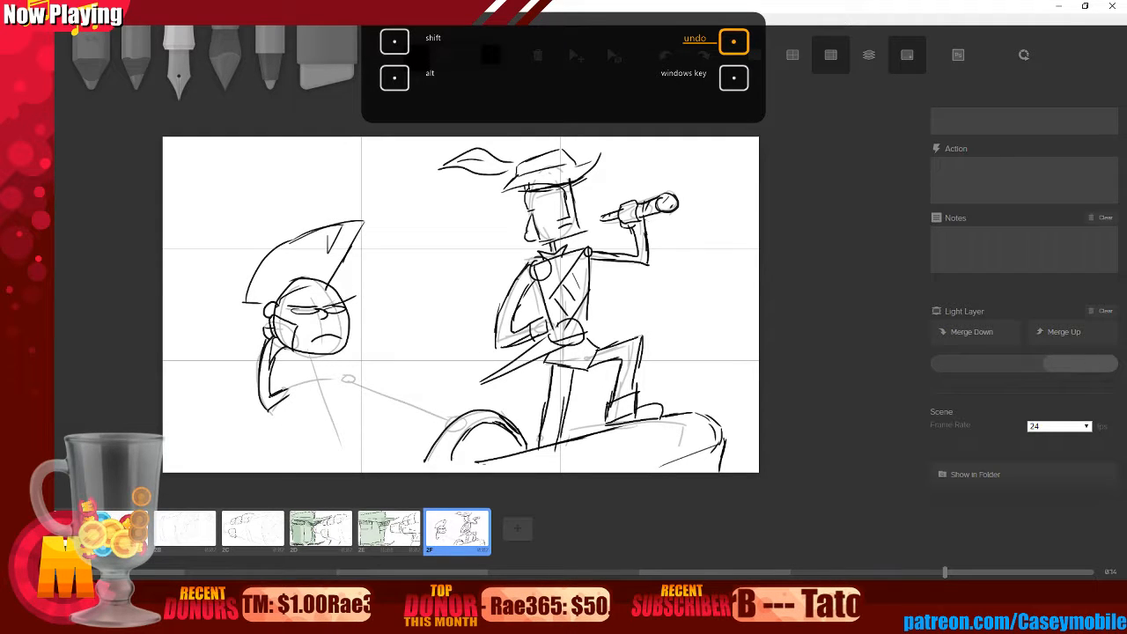
drag(319, 374, 353, 385)
drag(299, 356, 295, 382)
drag(296, 373, 309, 368)
mouse_move(305, 431)
mouse_down()
mouse_move(314, 443)
mouse_move(348, 442)
mouse_up()
drag(170, 404, 288, 426)
key(ctrl+z)
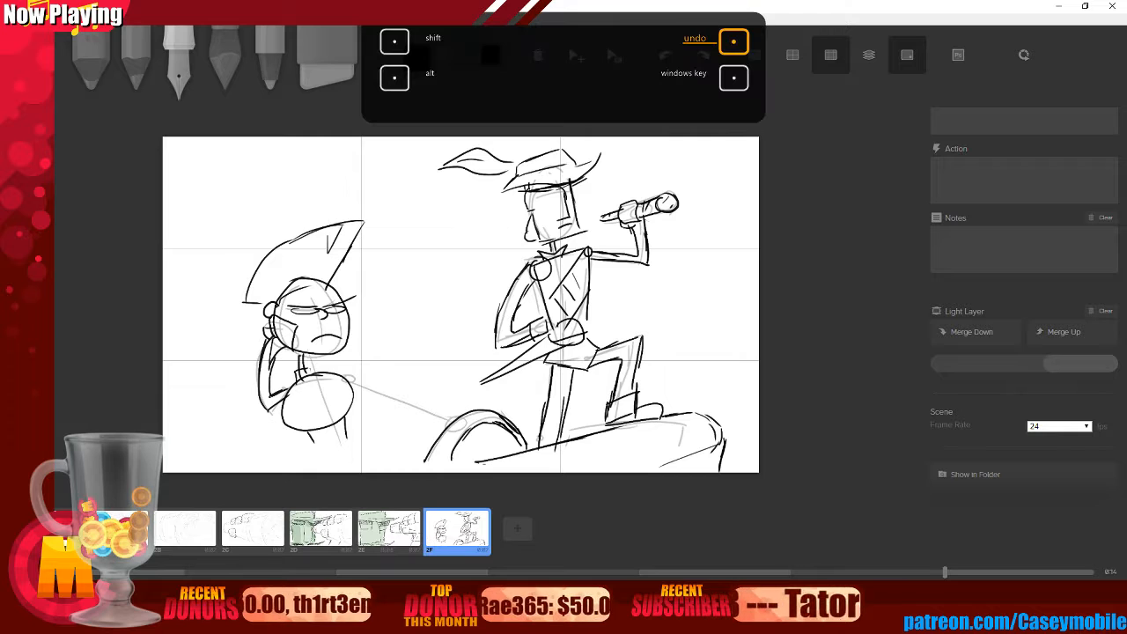
- Erase the second figure's bent forearm and redraw the arm longer, with the elbow further out from the body
click(332, 27)
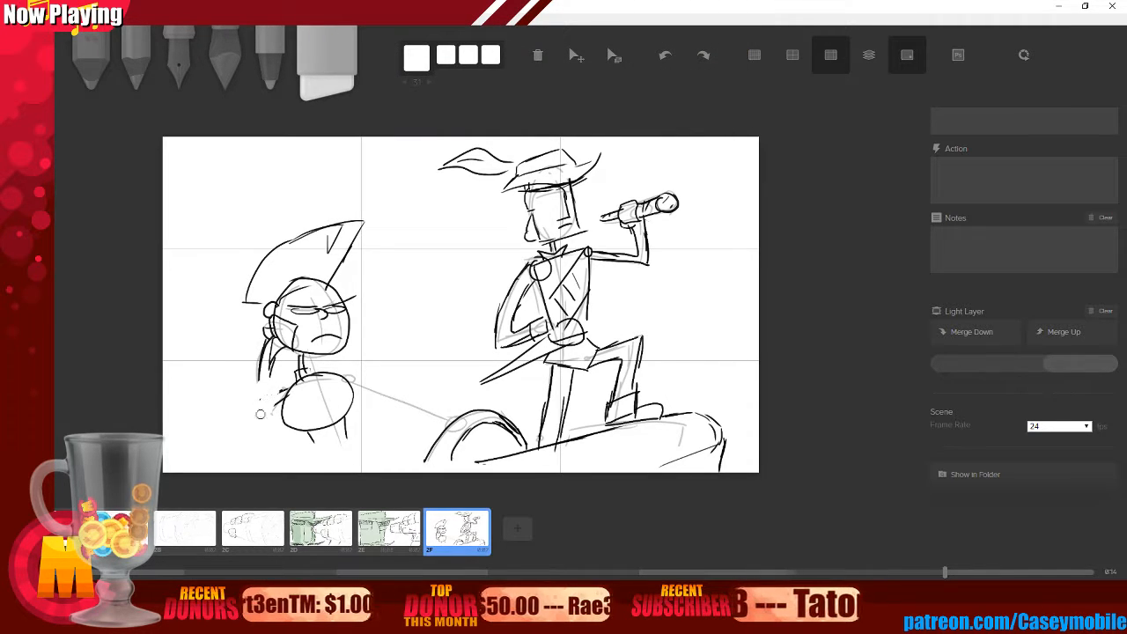
mouse_move(262, 382)
mouse_down()
mouse_move(253, 358)
mouse_move(225, 407)
mouse_move(283, 404)
mouse_up()
key(3)
drag(286, 346, 248, 402)
drag(248, 402, 283, 388)
key(ctrl+z)
key(ctrl+z)
key(ctrl+z)
key(ctrl+z)
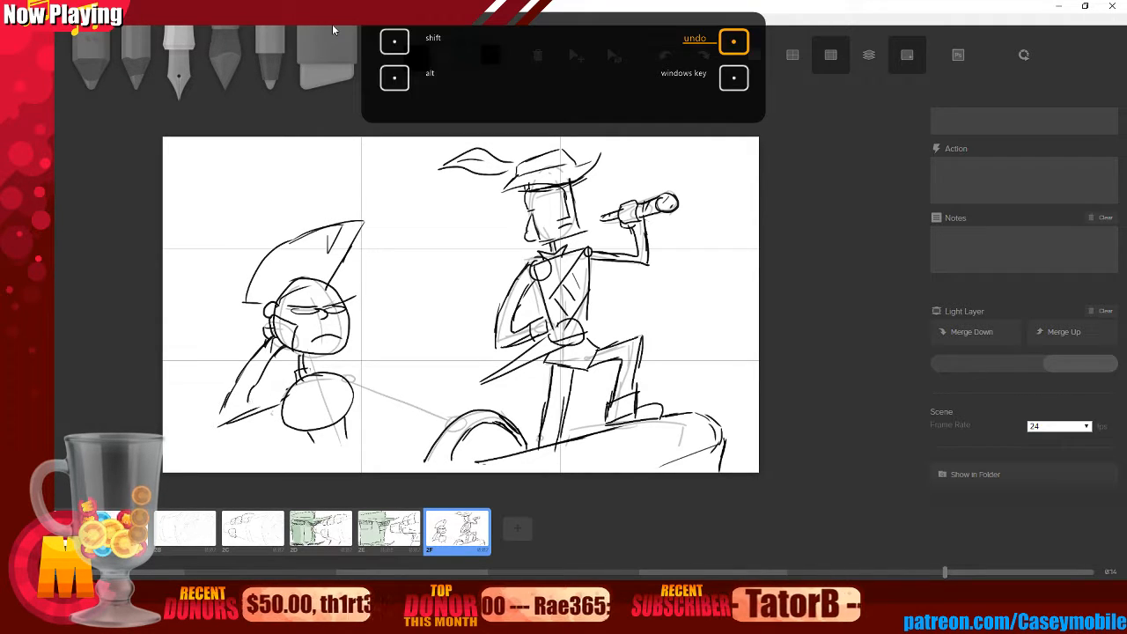
key(ctrl+z)
key(ctrl+z)
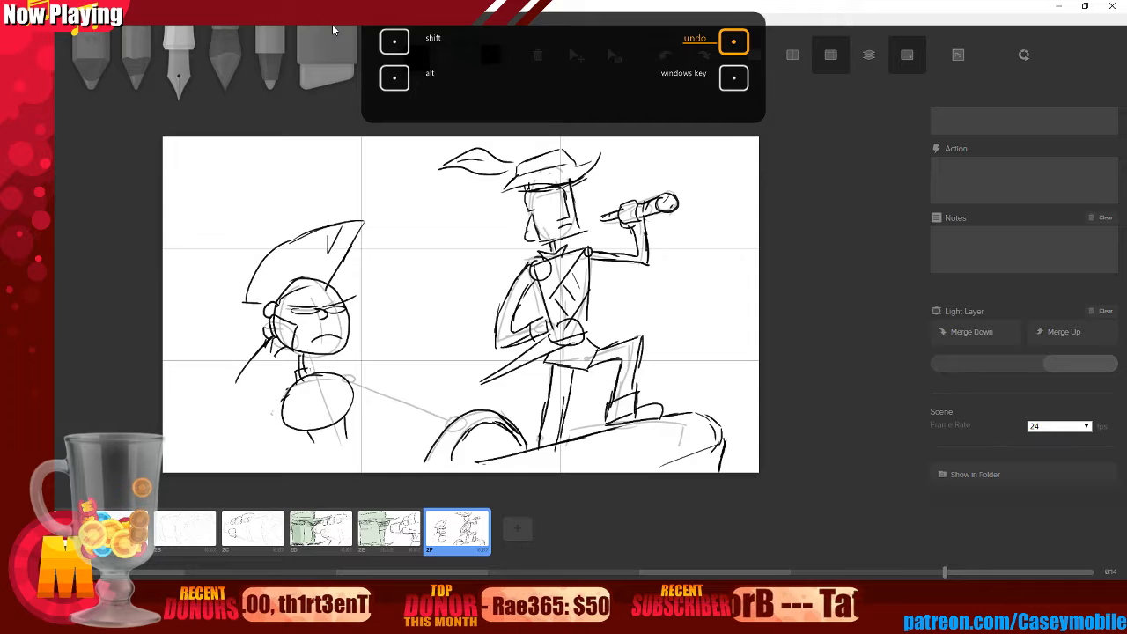
mouse_move(237, 381)
mouse_down()
mouse_move(226, 424)
mouse_move(279, 402)
mouse_move(243, 406)
mouse_move(281, 354)
mouse_up()
- Draw sloping ground lines around the second figure, a large arch curving over the head and a short ground line behind the standing figure
mouse_move(172, 409)
mouse_down()
mouse_move(221, 408)
mouse_move(208, 404)
mouse_move(343, 466)
mouse_up()
drag(208, 402, 212, 294)
drag(214, 338, 224, 231)
drag(211, 296, 232, 191)
drag(220, 264, 304, 172)
drag(231, 248, 349, 151)
drag(293, 183, 389, 148)
drag(370, 155, 423, 154)
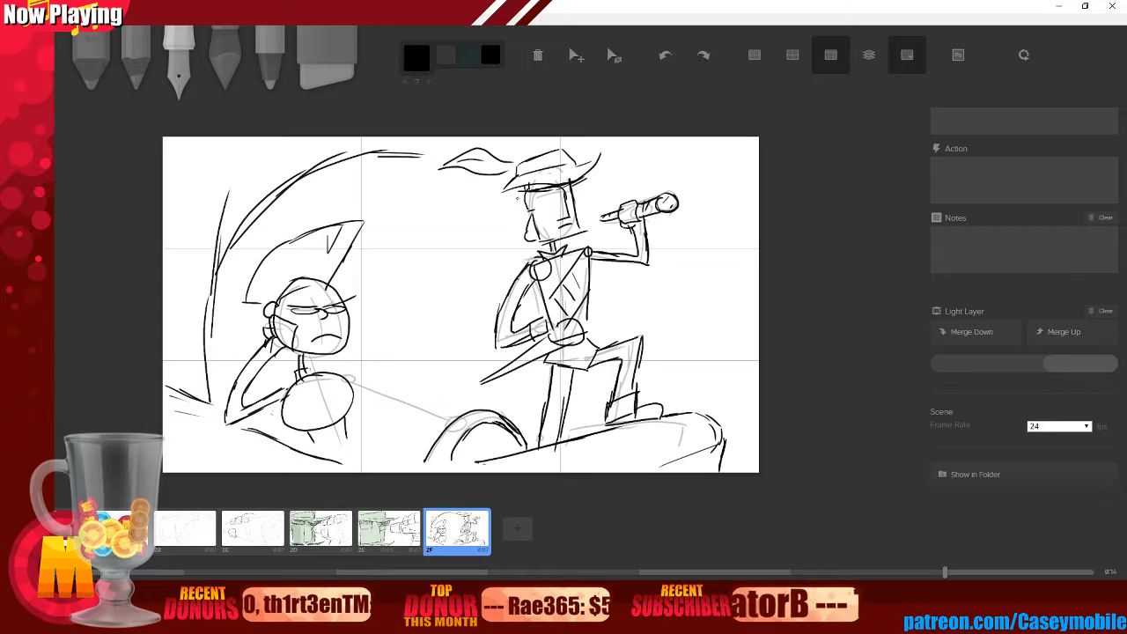
drag(461, 358, 490, 360)
- Ink the second figure's outstretched arm with its hand resting on the raised knee, and close the lower body below the torso
drag(338, 373, 440, 410)
mouse_move(342, 385)
mouse_down()
mouse_move(425, 415)
mouse_move(465, 412)
mouse_up()
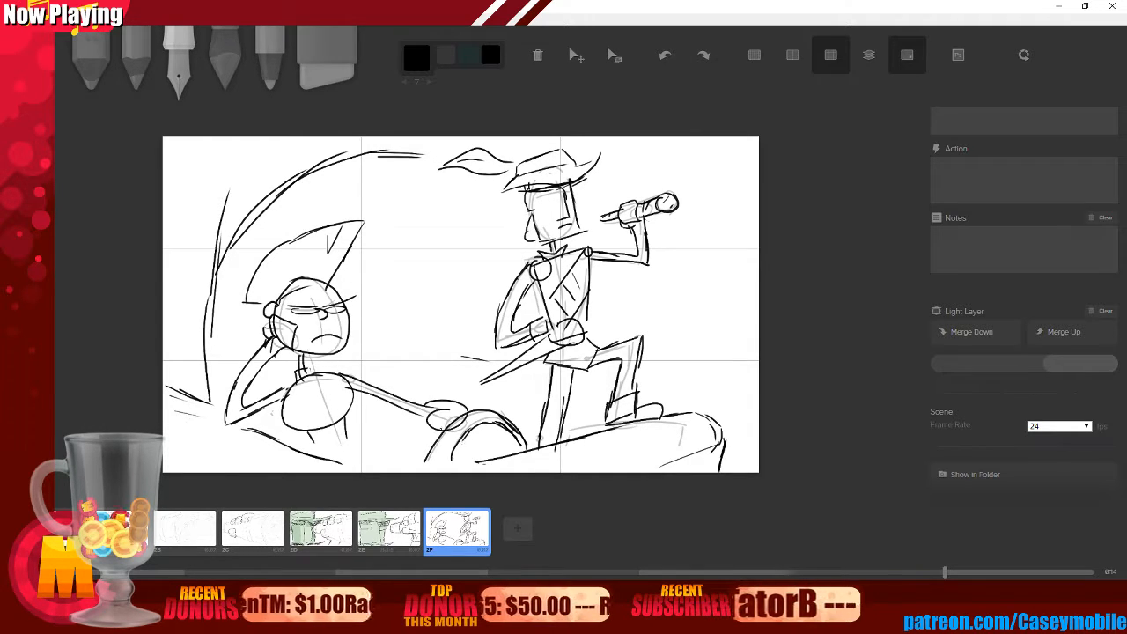
drag(346, 440, 340, 460)
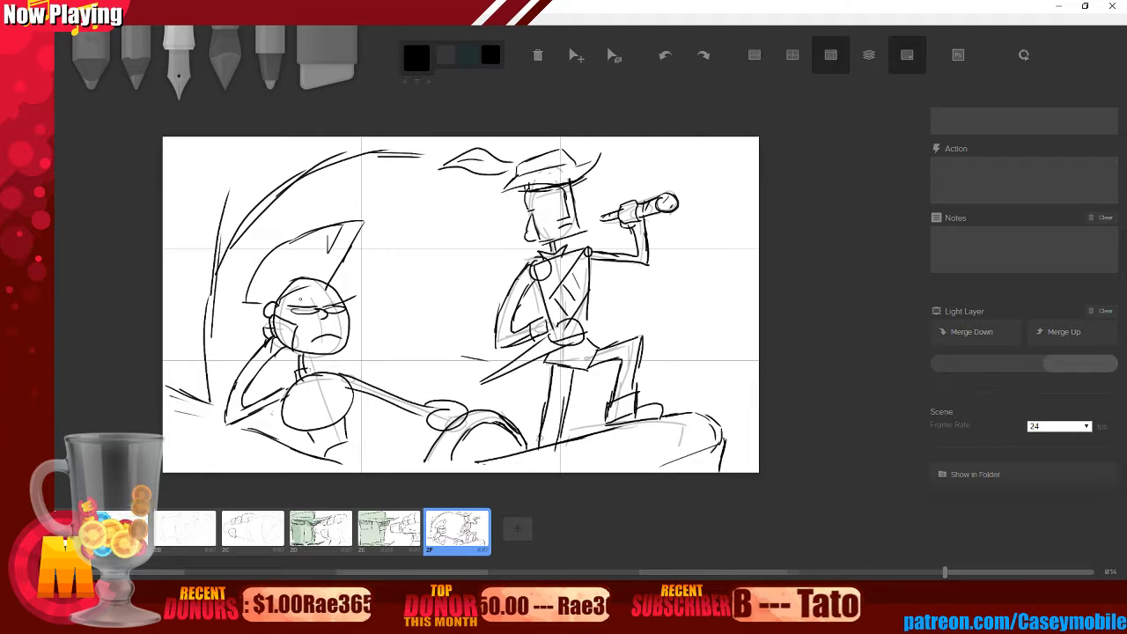
- Draw the rest of the arched background opening between the figures, with its far side, upper edge, inner contour curves and a line above
mouse_move(515, 214)
mouse_down()
mouse_move(500, 209)
mouse_move(480, 238)
mouse_move(465, 353)
mouse_up()
drag(275, 207, 483, 226)
drag(362, 151, 479, 139)
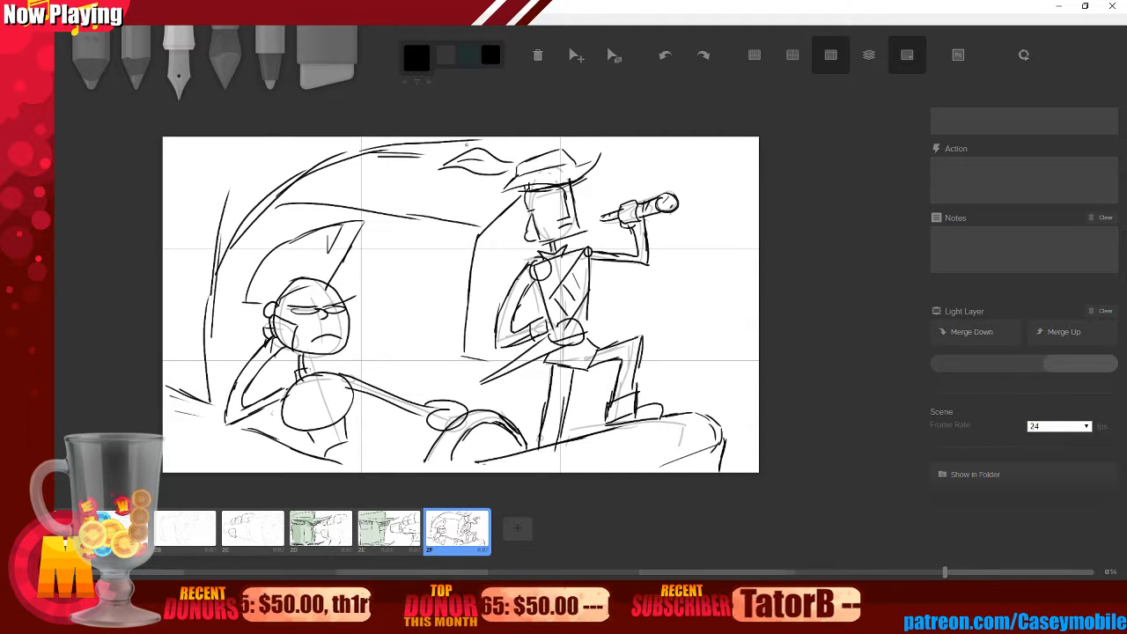
drag(414, 149, 340, 197)
drag(495, 196, 454, 233)
drag(171, 157, 295, 140)
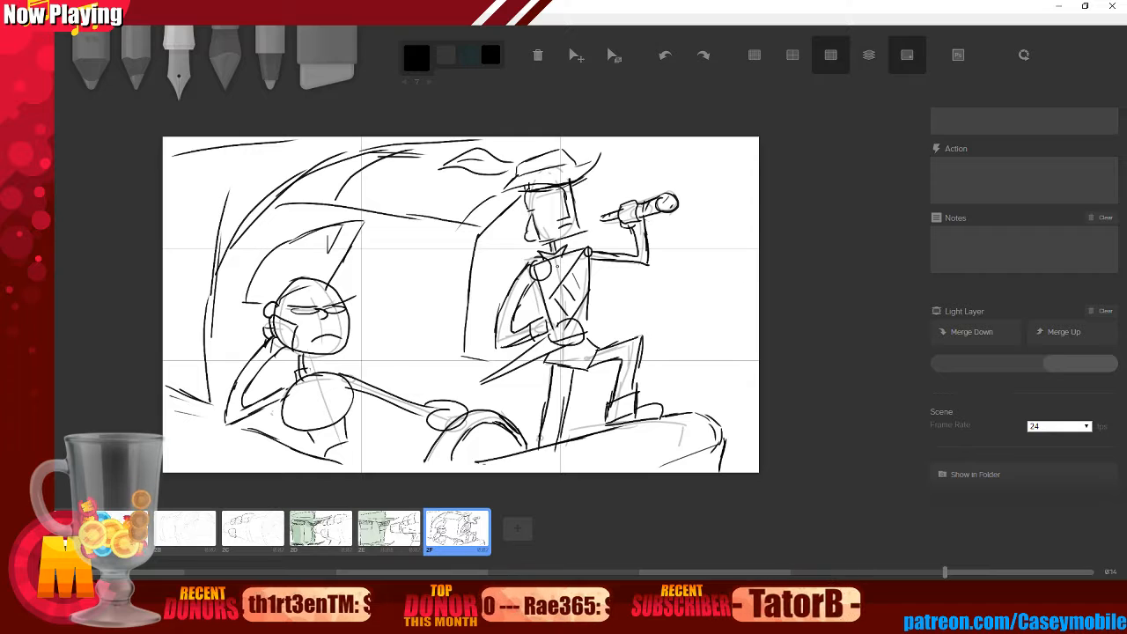
- Draw a sloping background line from the seated figure's shoulder to the standing figure, undoing the two stray marks above it
drag(355, 380, 473, 351)
mouse_move(417, 227)
mouse_down()
mouse_move(438, 254)
mouse_move(416, 227)
mouse_up()
mouse_move(374, 239)
mouse_down()
mouse_move(378, 252)
mouse_move(375, 237)
mouse_up()
key(ctrl+z)
key(ctrl+z)
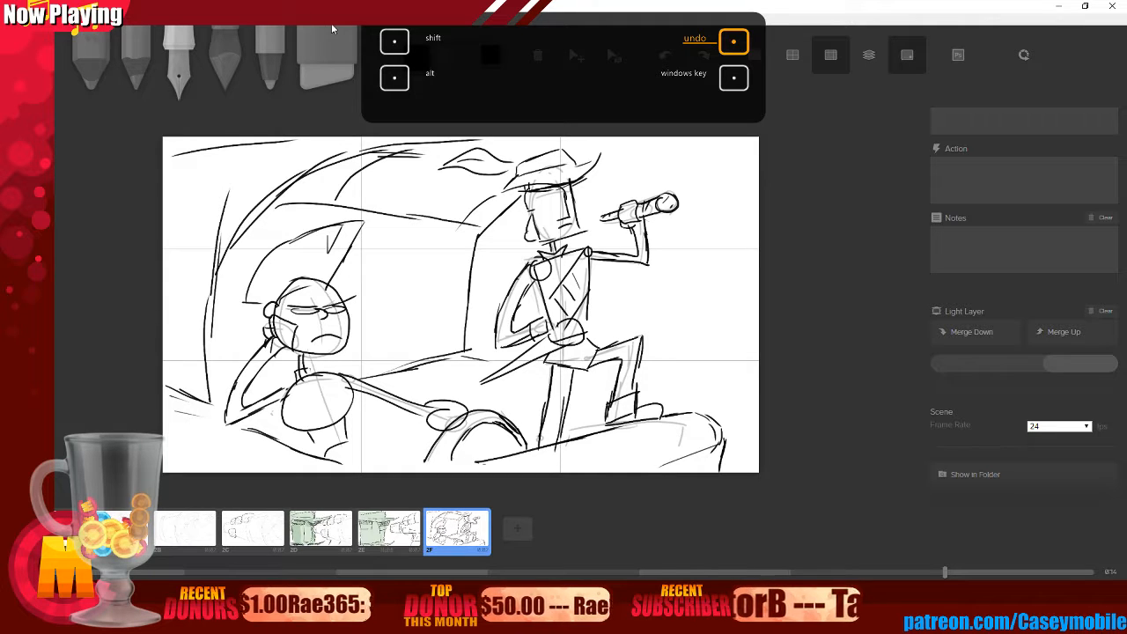
- Ink an upright boxy seat back between the figures and undo the extra panel lines beside the seated figure's face
drag(410, 352, 414, 379)
mouse_move(416, 311)
mouse_down()
mouse_move(433, 307)
mouse_move(461, 377)
mouse_move(414, 377)
mouse_move(461, 301)
mouse_up()
drag(350, 331, 374, 324)
drag(378, 321, 379, 376)
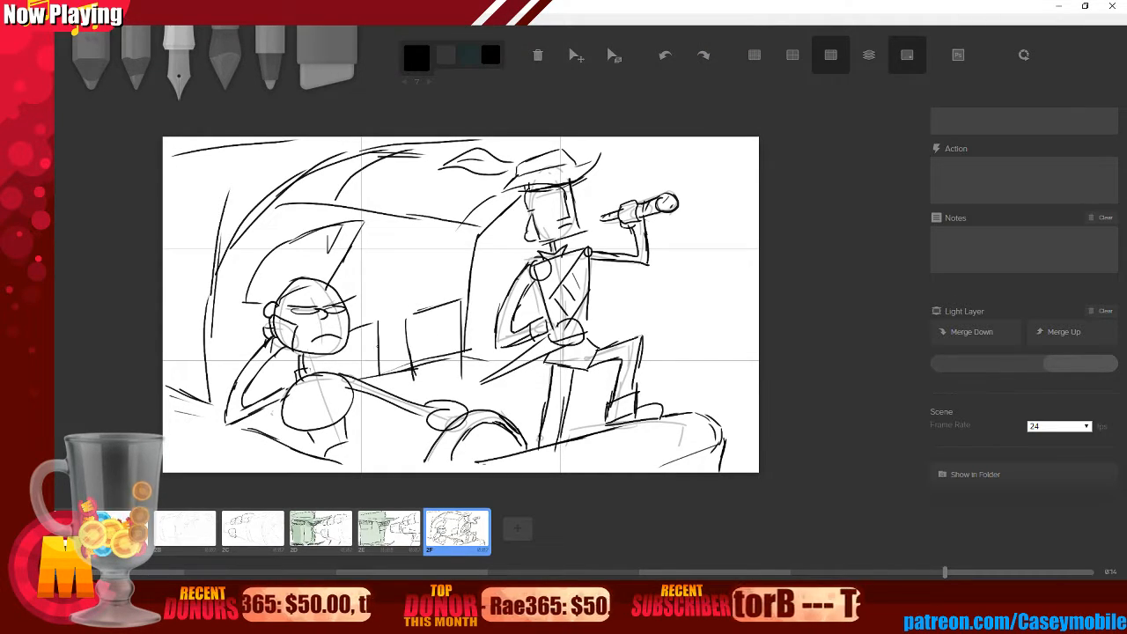
key(ctrl+z)
key(ctrl+z)
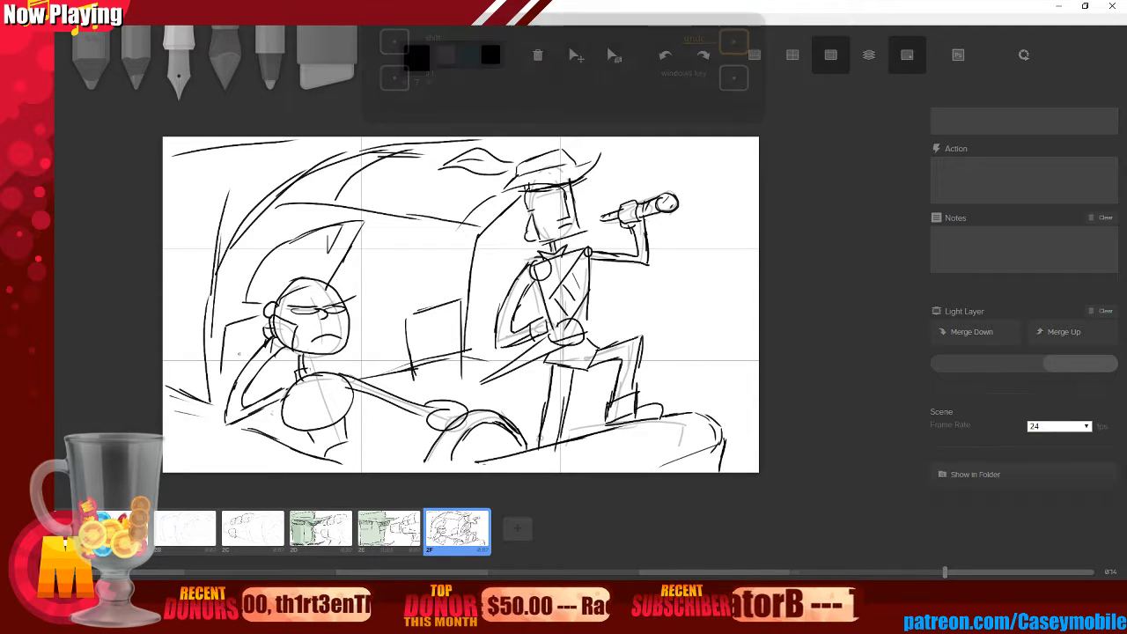
- Add a box edge behind the seated figure's head, strengthen its neck and extend the middle seat back down to the knee
drag(227, 322, 225, 380)
drag(315, 354, 314, 373)
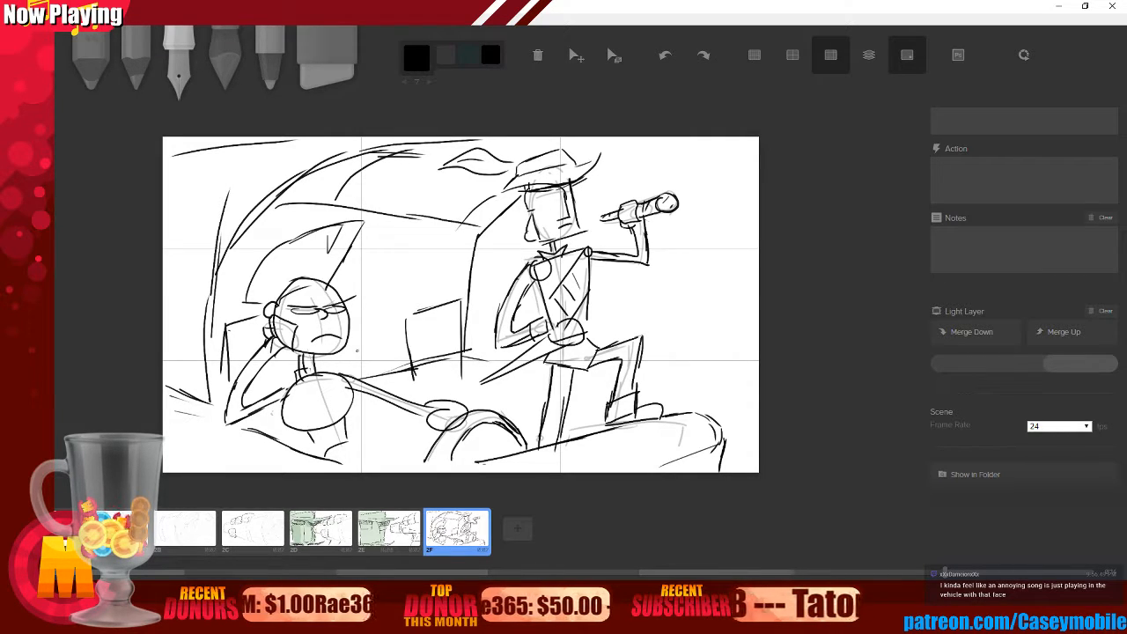
mouse_move(413, 380)
mouse_down()
mouse_move(416, 393)
mouse_move(502, 414)
mouse_up()
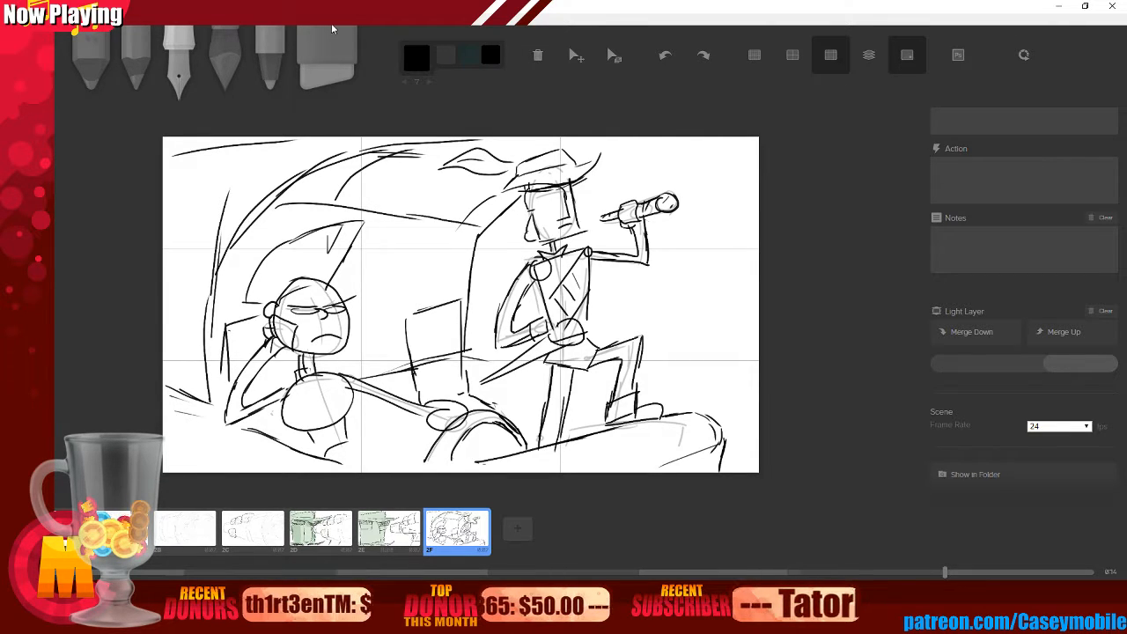
- Enter the dialogue "This fog is binding our vision tighter than a lady's corset!" for shot 2F and reselect the board to show its caption
scroll(1001, 352, up, 3)
click(1006, 288)
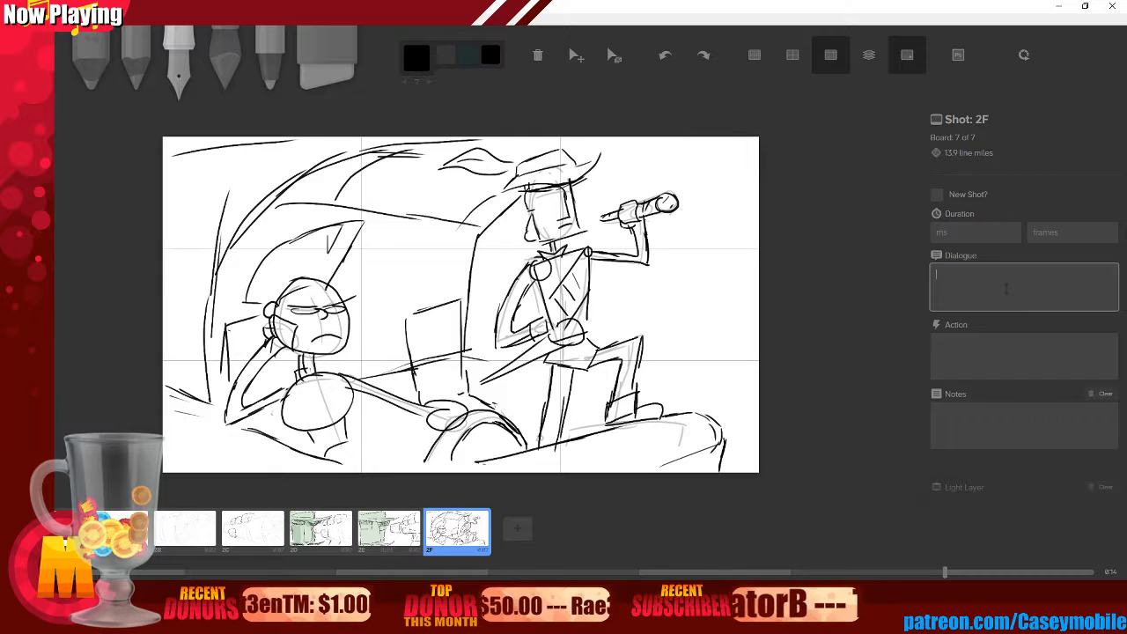
text(This fog is bid)
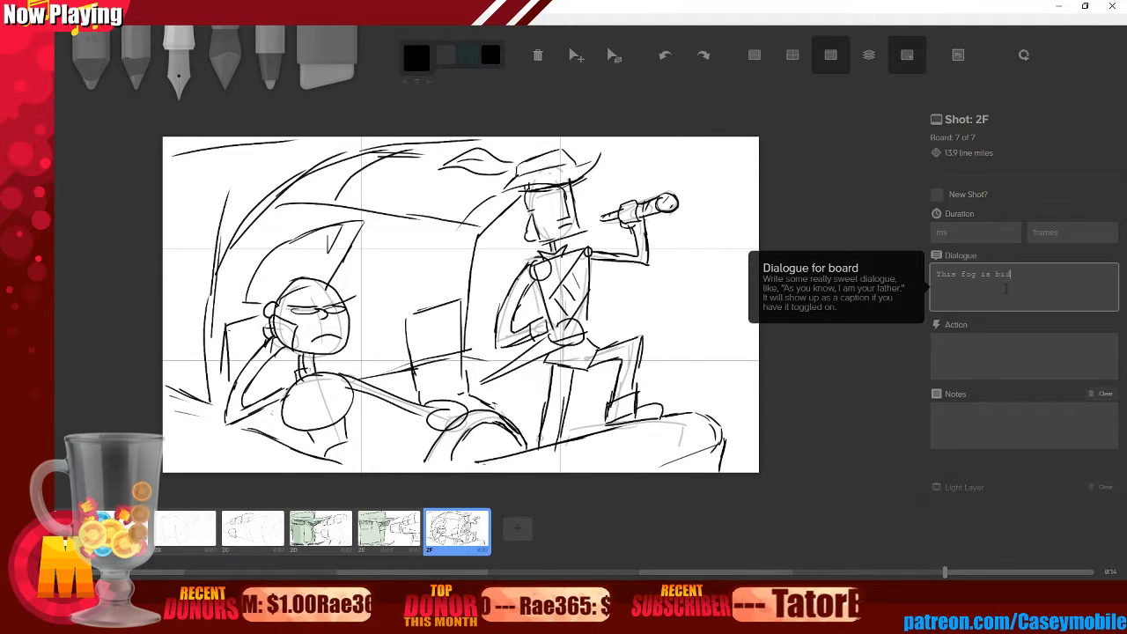
key(BackSpace)
text(nding )
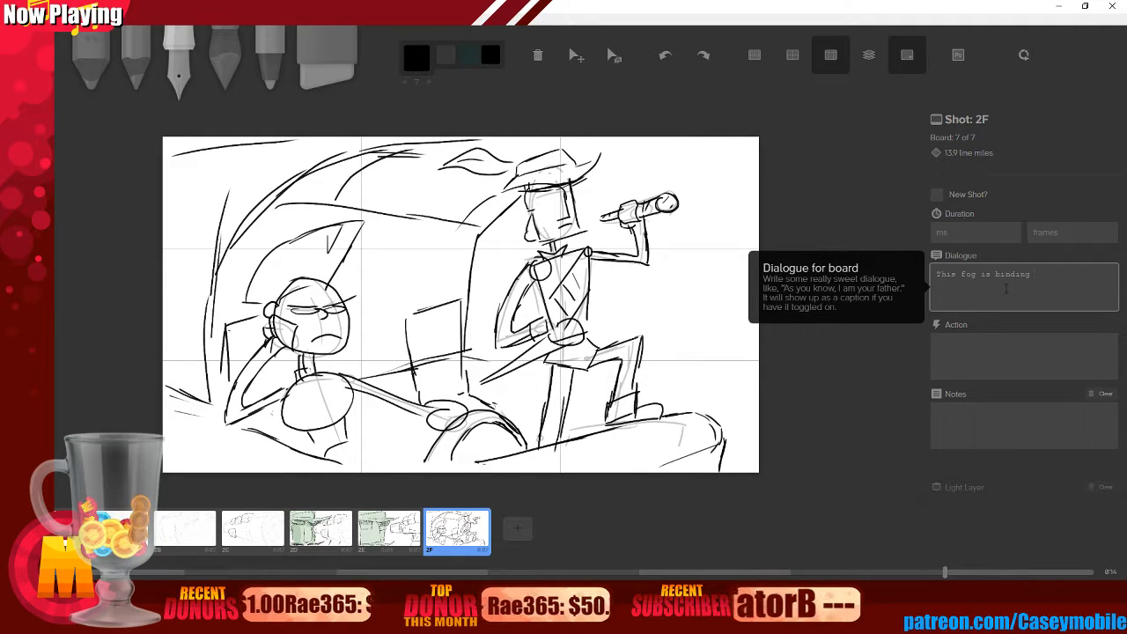
text(our vision tigh)
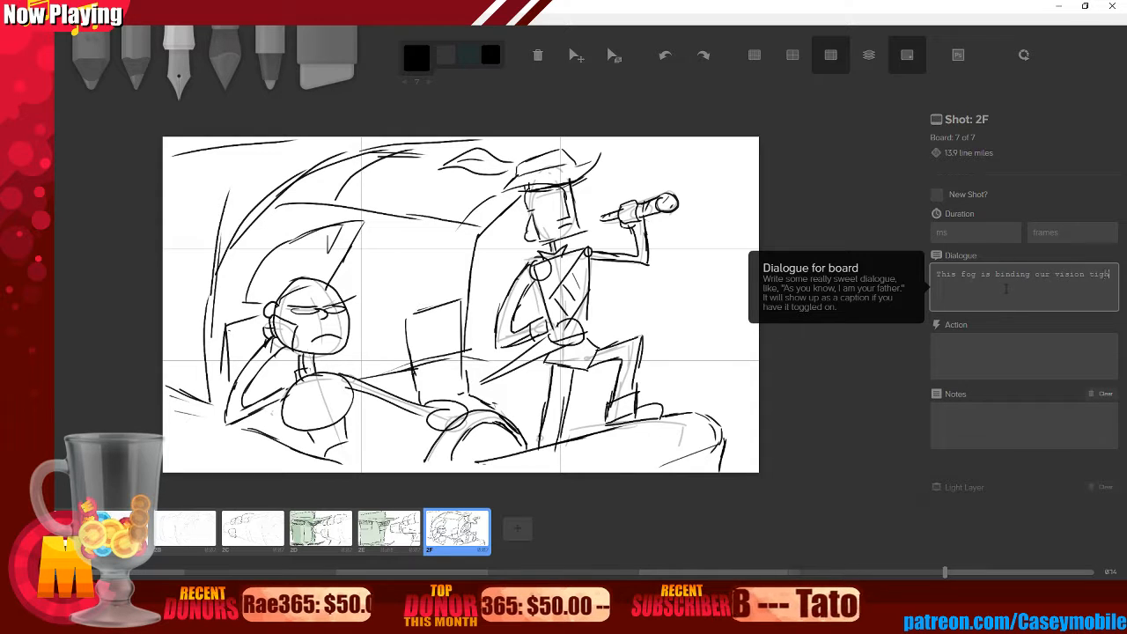
text(ter than a ladies)
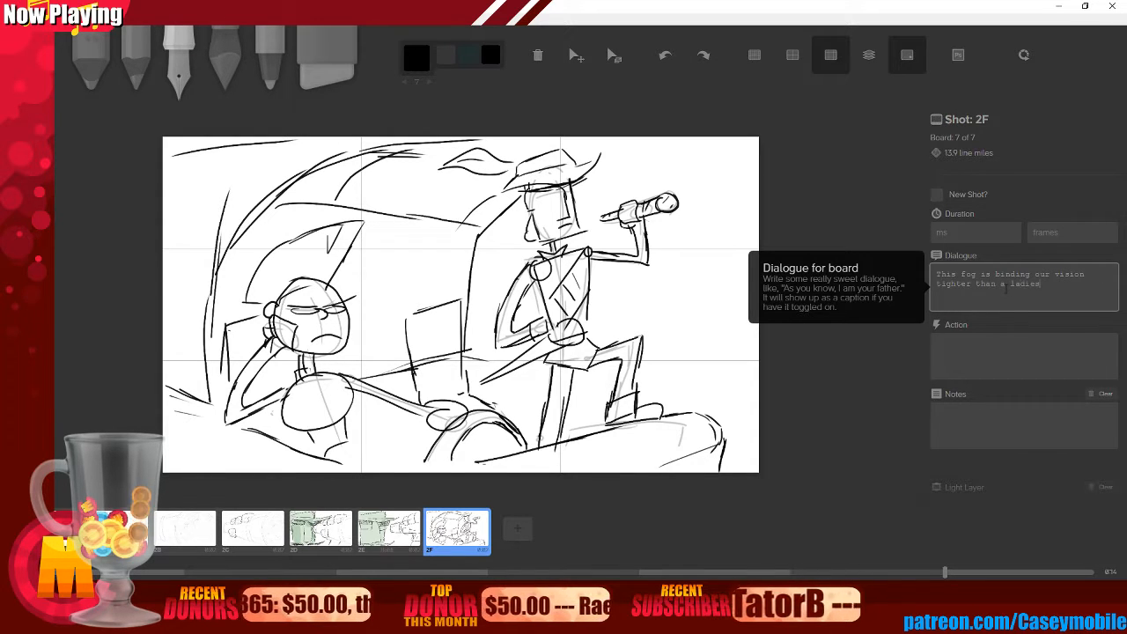
key(BackSpace)
key(BackSpace)
key(BackSpace)
text(y's Cor)
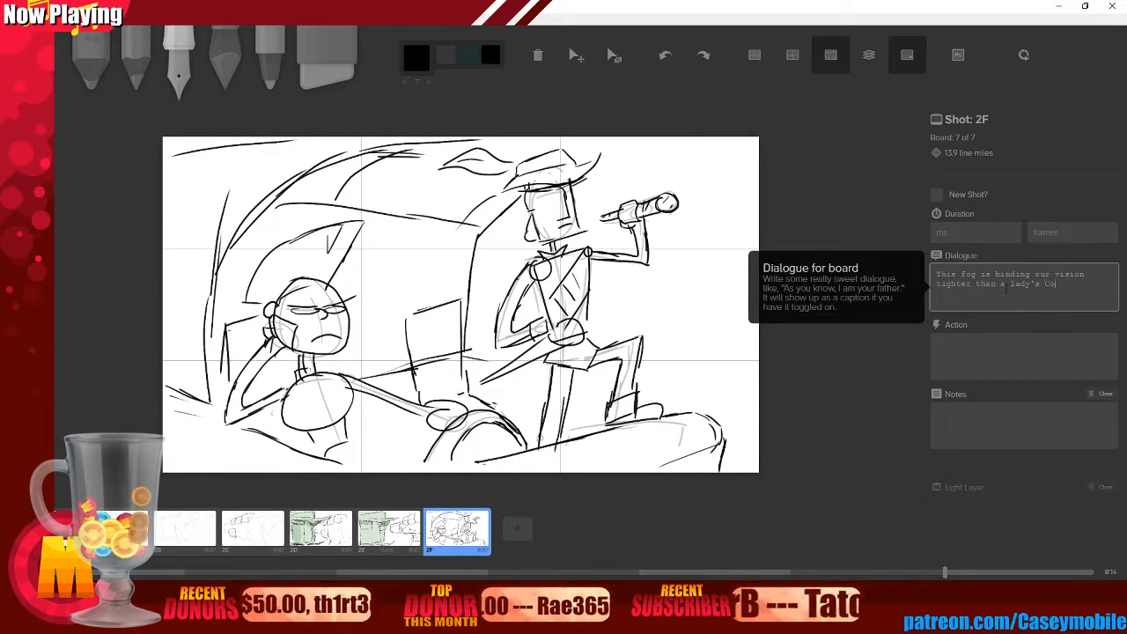
key(BackSpace)
key(BackSpace)
key(BackSpace)
text(corset!)
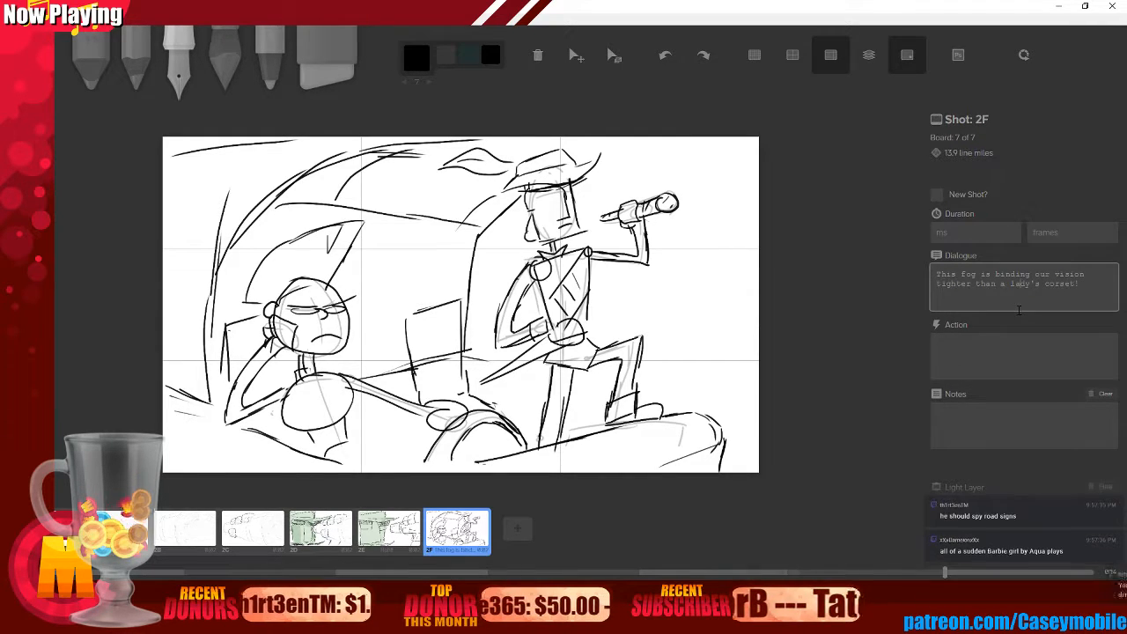
click(396, 534)
click(455, 535)
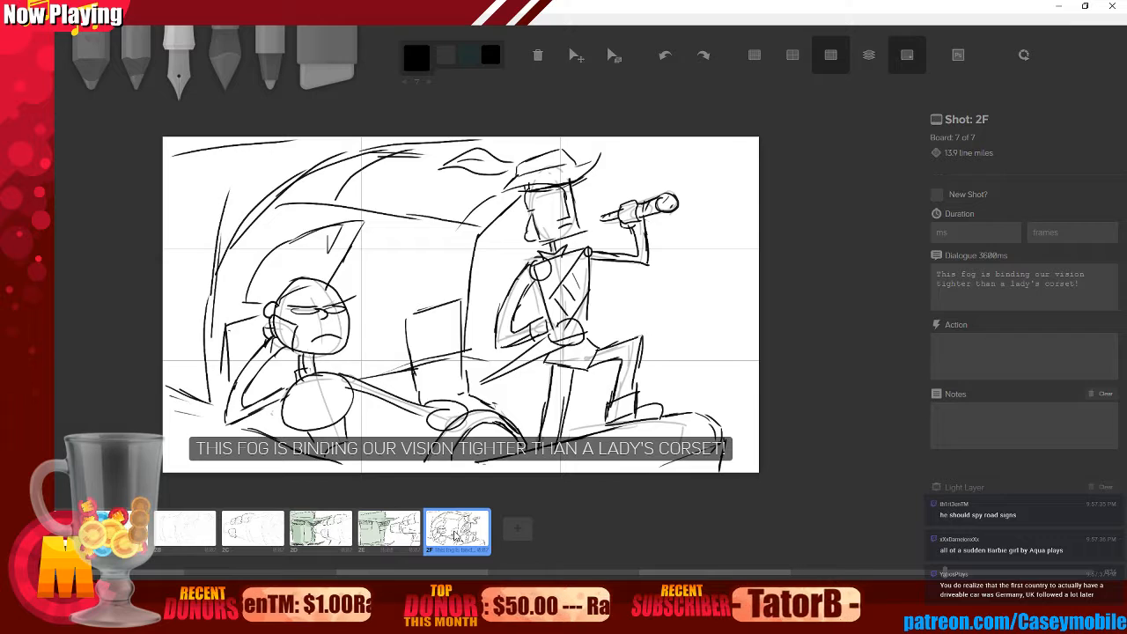
right_click(455, 534)
click(594, 505)
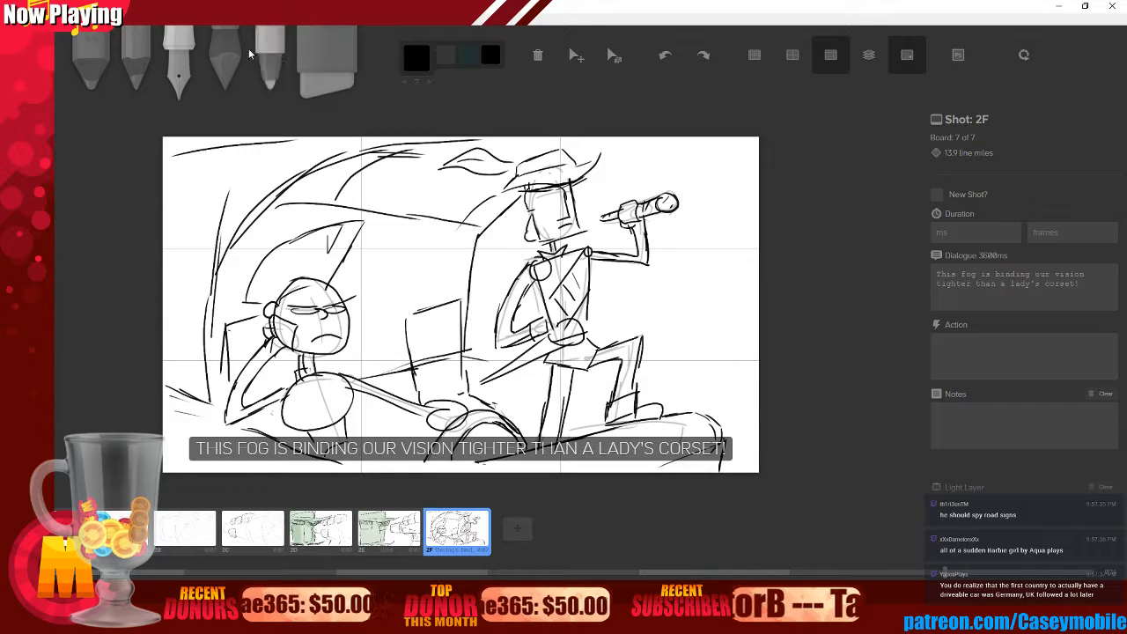
- Shade the standing figure green from feathered hat to boots with the brush at size 34, leaving the spyglass white
click(212, 74)
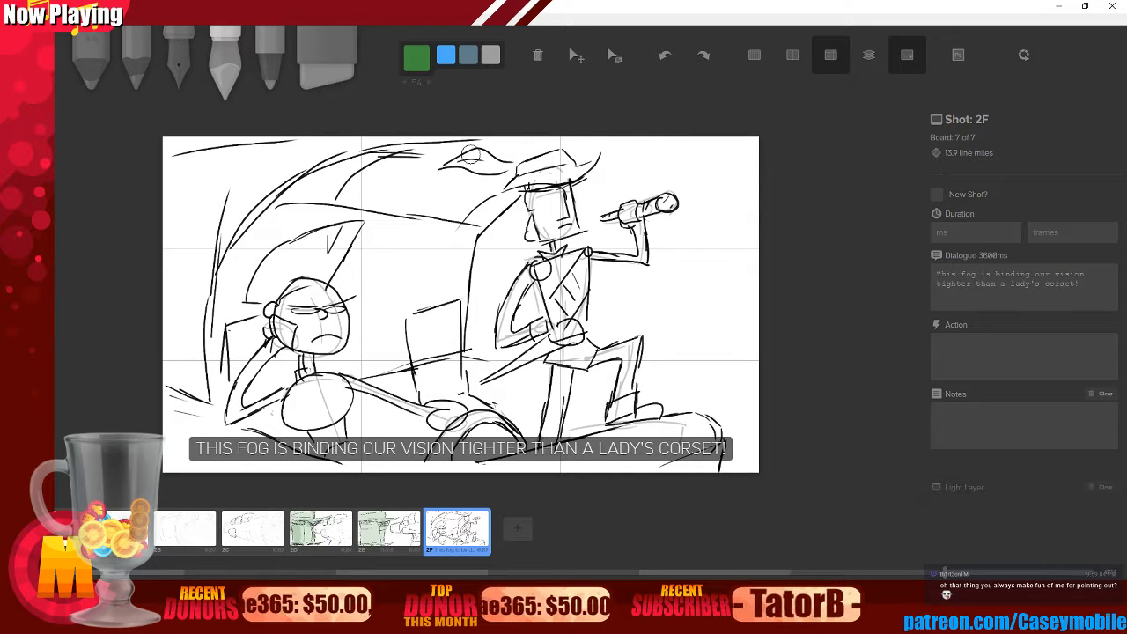
key([)
mouse_move(453, 164)
mouse_down()
mouse_move(508, 169)
mouse_move(565, 156)
mouse_move(583, 167)
mouse_move(519, 181)
mouse_move(573, 175)
mouse_move(559, 172)
mouse_move(531, 202)
mouse_move(536, 234)
mouse_move(563, 233)
mouse_move(568, 190)
mouse_move(566, 211)
mouse_move(551, 185)
mouse_move(544, 204)
mouse_move(546, 270)
mouse_move(562, 255)
mouse_move(511, 306)
mouse_move(504, 343)
mouse_move(541, 324)
mouse_move(529, 290)
mouse_up()
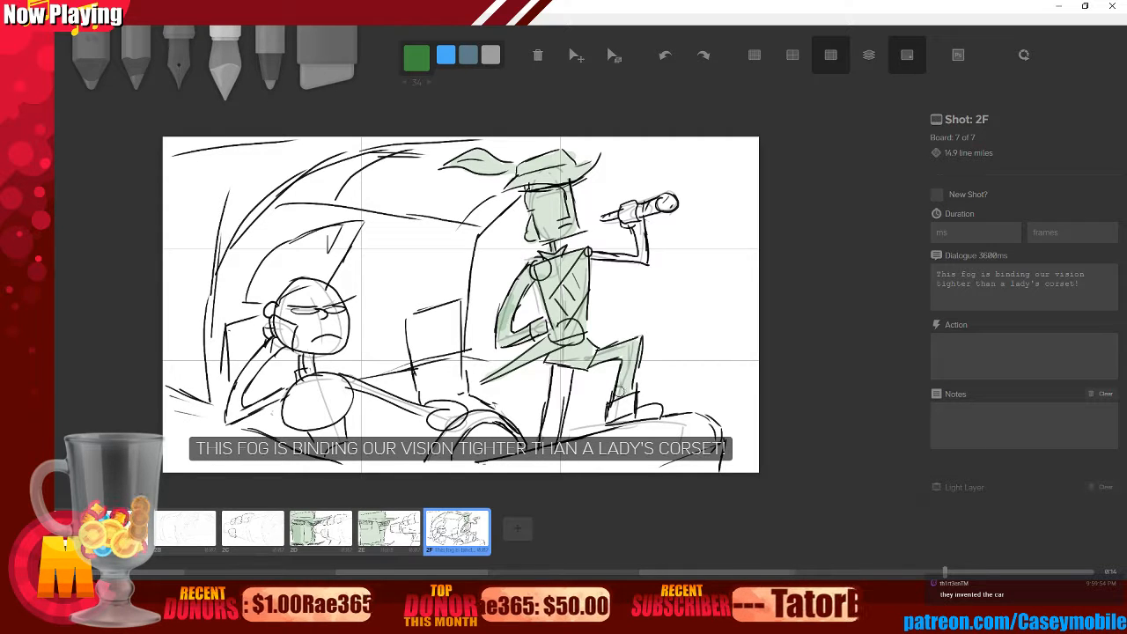
drag(644, 404, 648, 415)
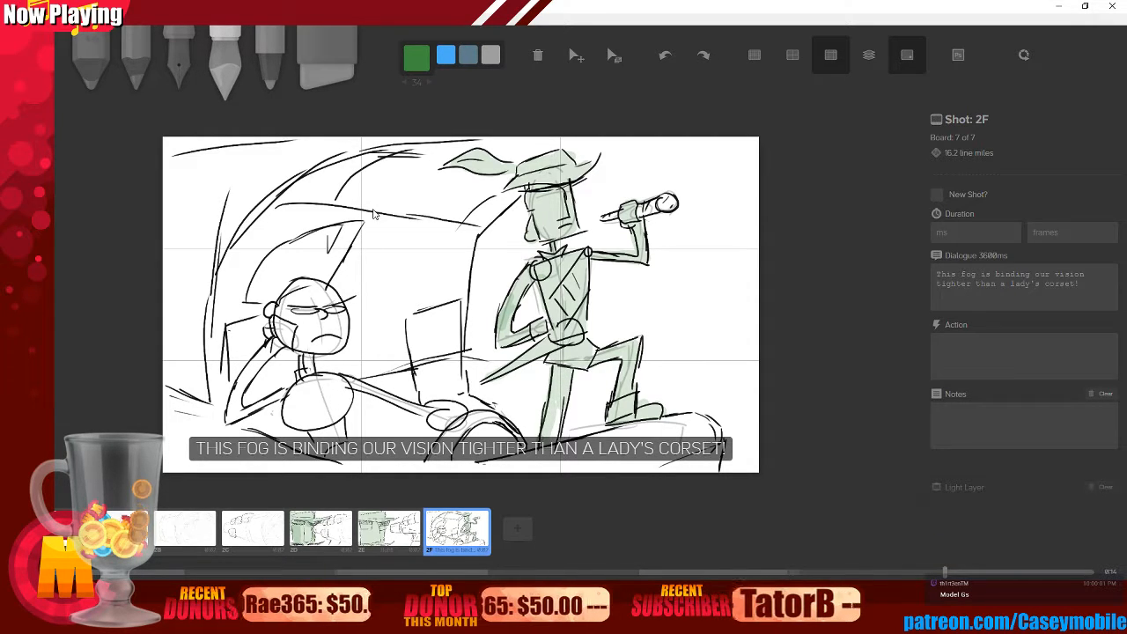
drag(561, 393, 564, 377)
- Switch the brush to blue and shade the seated figure's mohawk, head, bent arm and torso
click(417, 58)
click(370, 129)
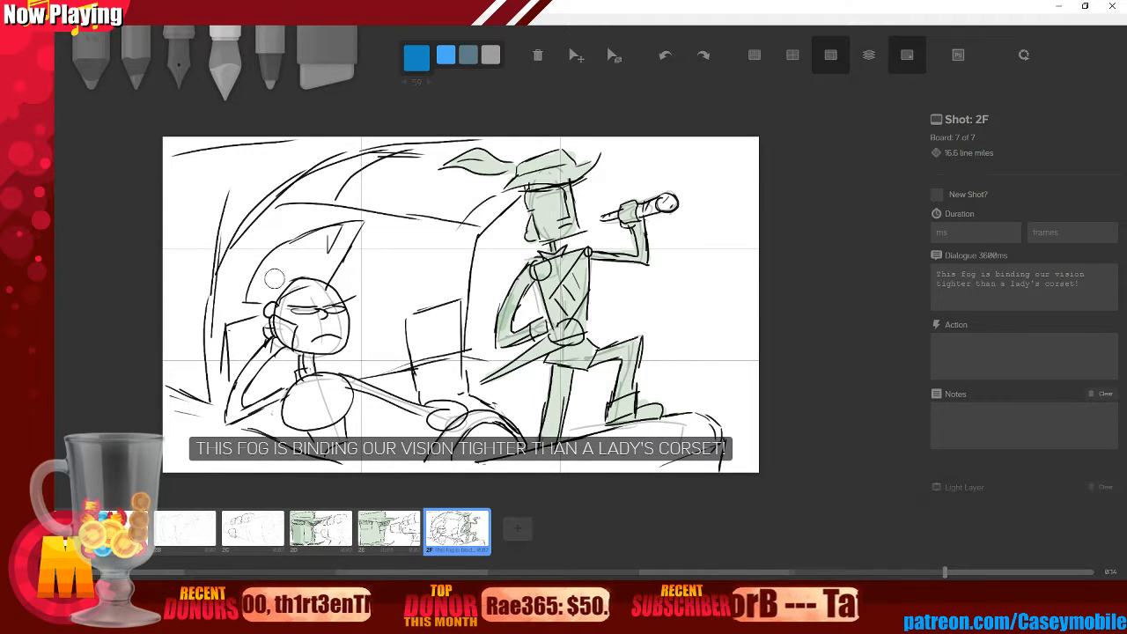
mouse_move(264, 294)
mouse_down()
mouse_move(350, 231)
mouse_move(300, 245)
mouse_move(267, 272)
mouse_move(285, 251)
mouse_move(317, 277)
mouse_move(328, 244)
mouse_move(338, 254)
mouse_move(340, 243)
mouse_move(319, 276)
mouse_move(341, 240)
mouse_move(280, 315)
mouse_move(271, 311)
mouse_move(280, 328)
mouse_move(311, 337)
mouse_move(324, 298)
mouse_move(303, 341)
mouse_move(310, 298)
mouse_move(319, 333)
mouse_move(324, 302)
mouse_move(273, 327)
mouse_move(230, 414)
mouse_move(303, 383)
mouse_move(331, 413)
mouse_move(305, 419)
mouse_move(309, 394)
mouse_move(300, 403)
mouse_move(334, 416)
mouse_move(332, 393)
mouse_move(354, 375)
mouse_up()
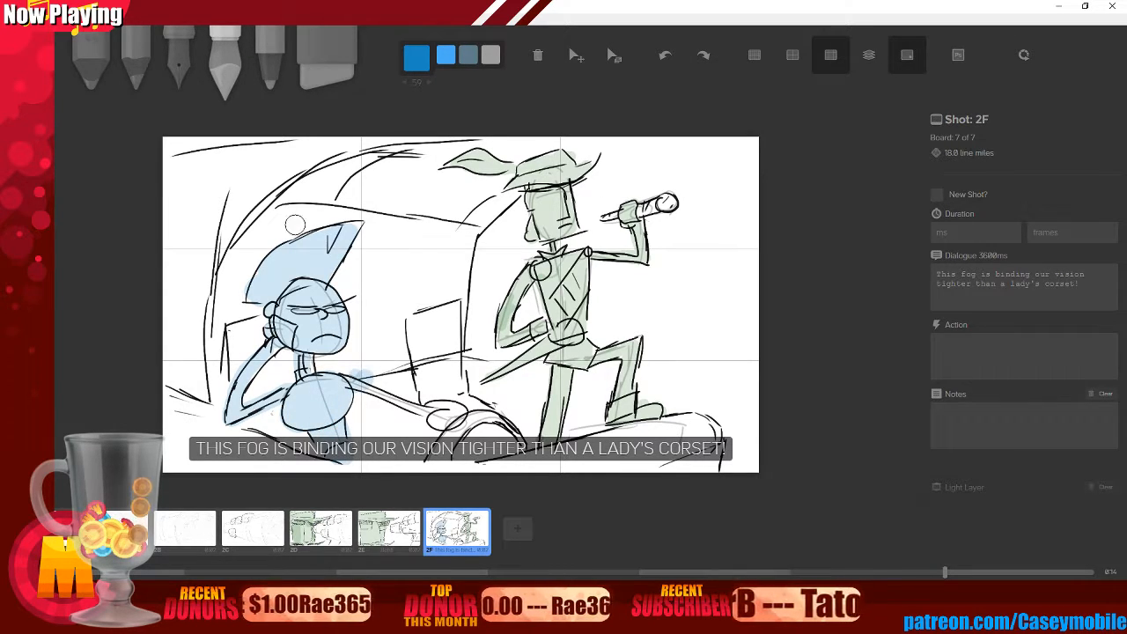
- Erase the blue spill beyond the shoulder and shade the outstretched arm and hand blue with the brush at size 30
click(324, 71)
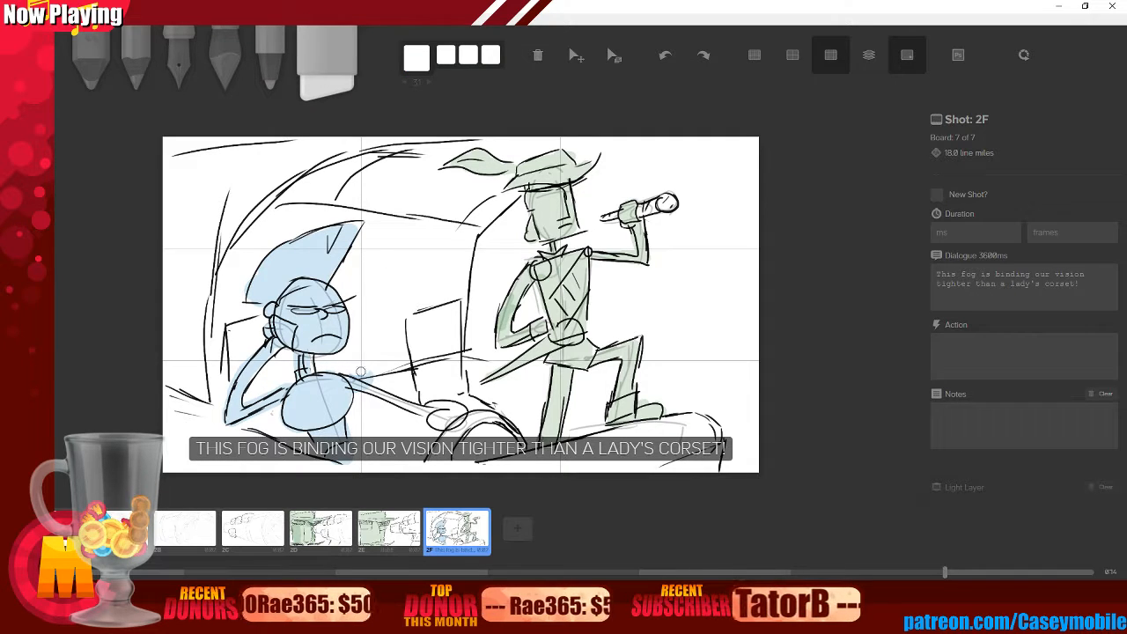
click(227, 69)
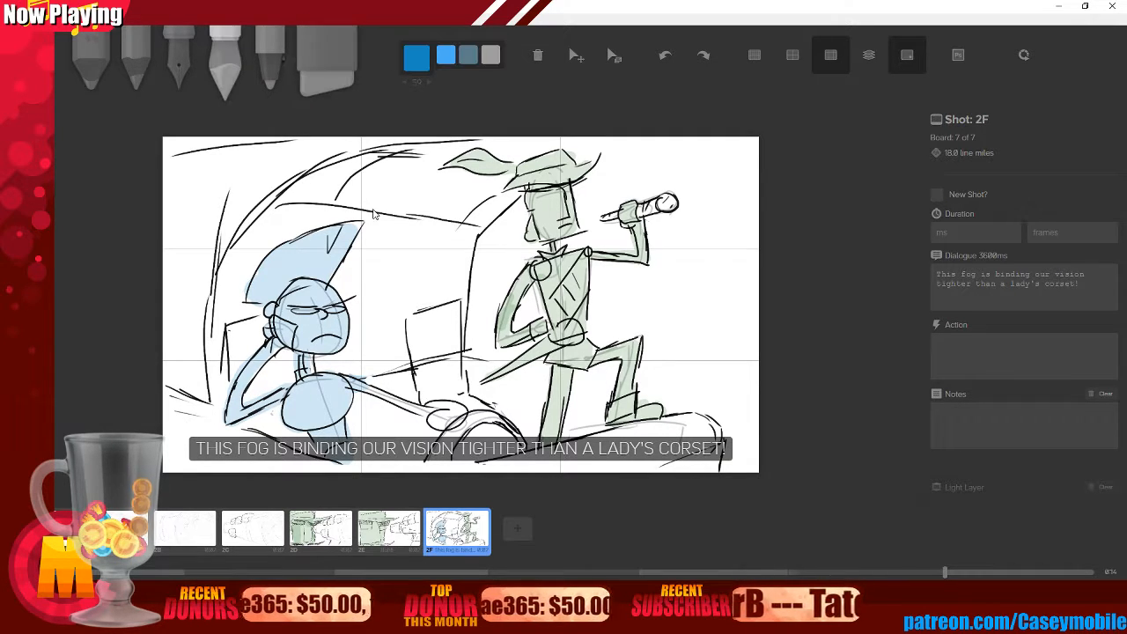
mouse_move(364, 387)
mouse_down()
mouse_move(451, 417)
mouse_move(438, 416)
mouse_up()
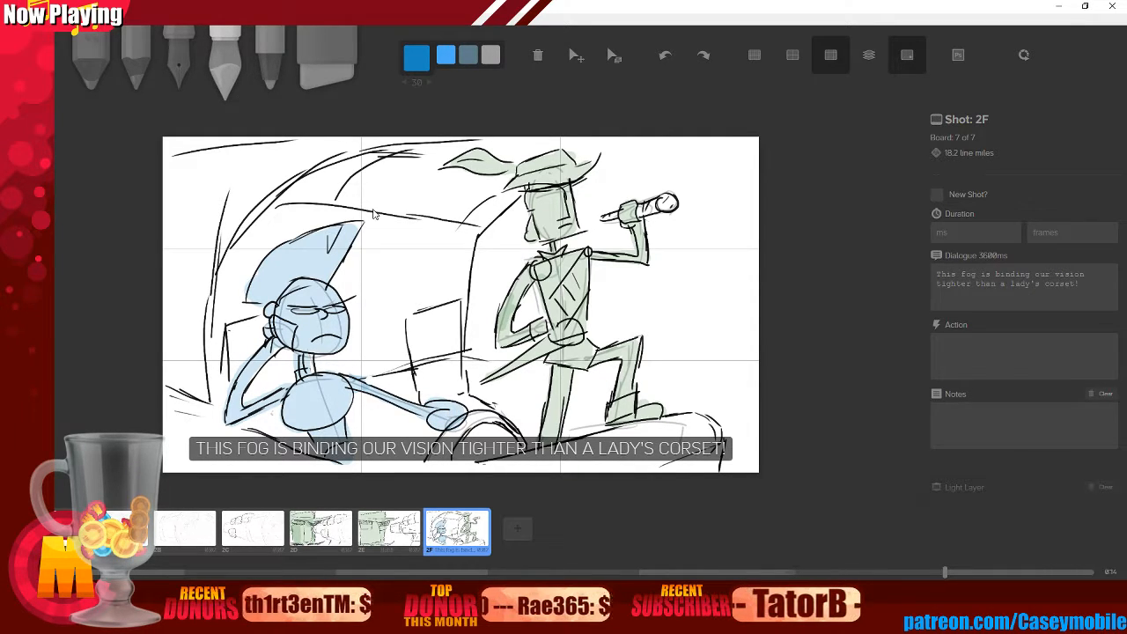
- Erase the background line crossing the middle seat back, and undo a trial ink stroke on the standing figure's mouth
key(6)
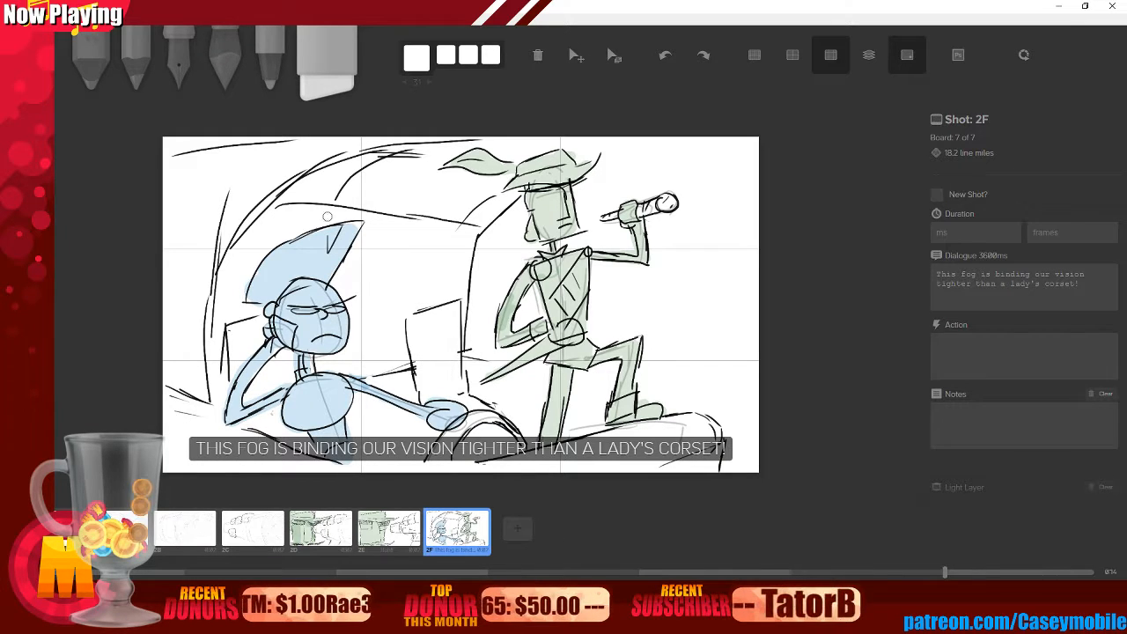
key(3)
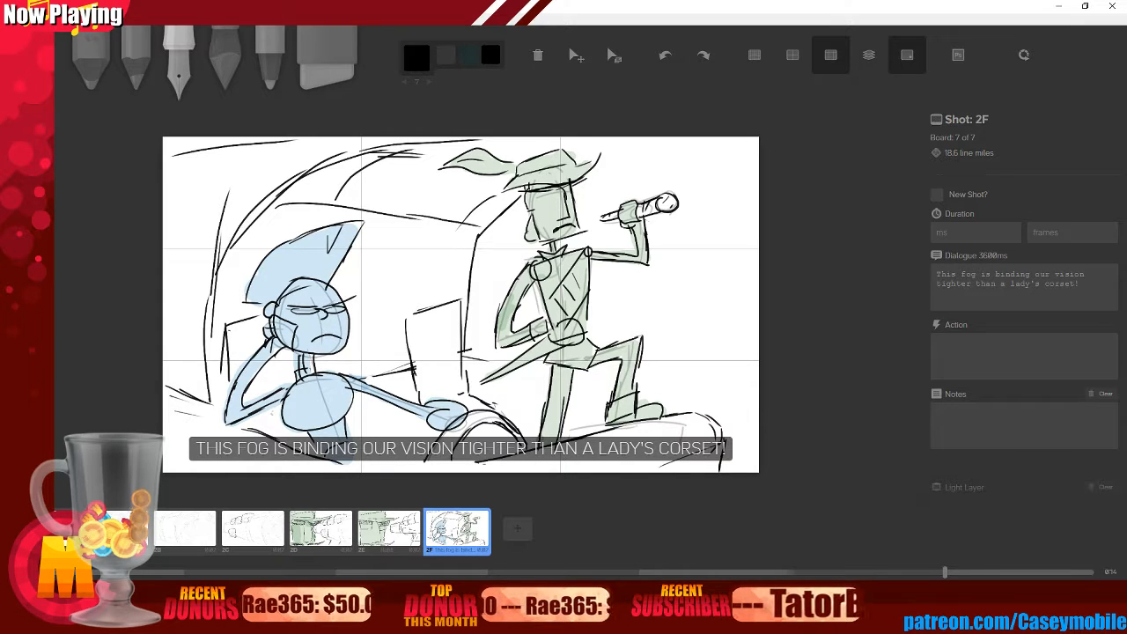
key(ctrl+z)
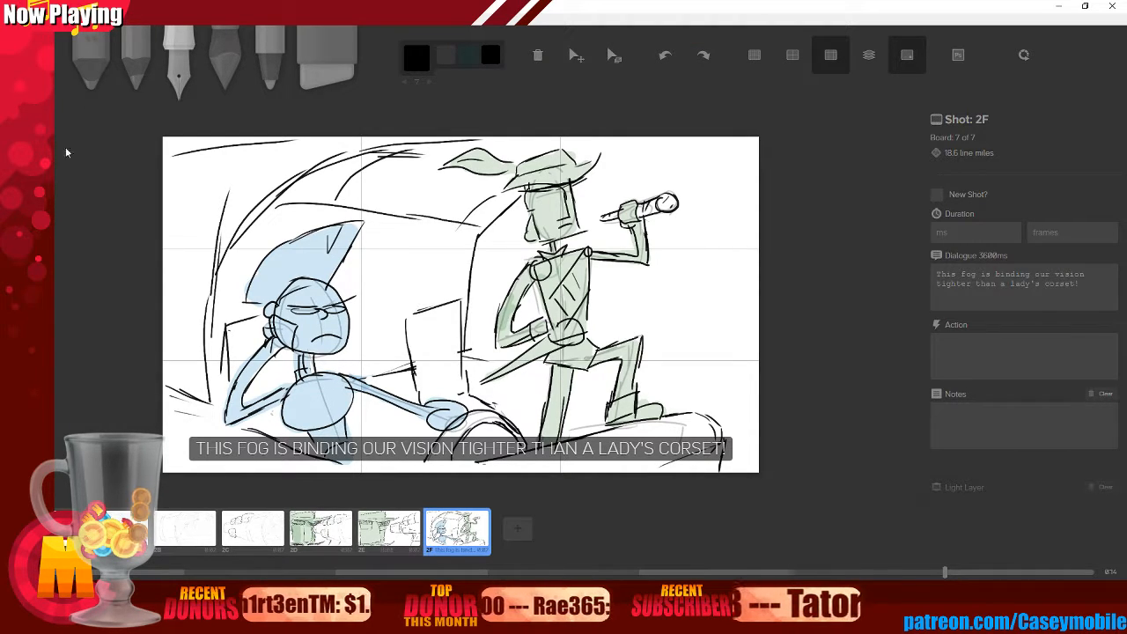
- Add a blank board 2G after shot 2F, flip between the two and try the onion skin overlay
click(522, 533)
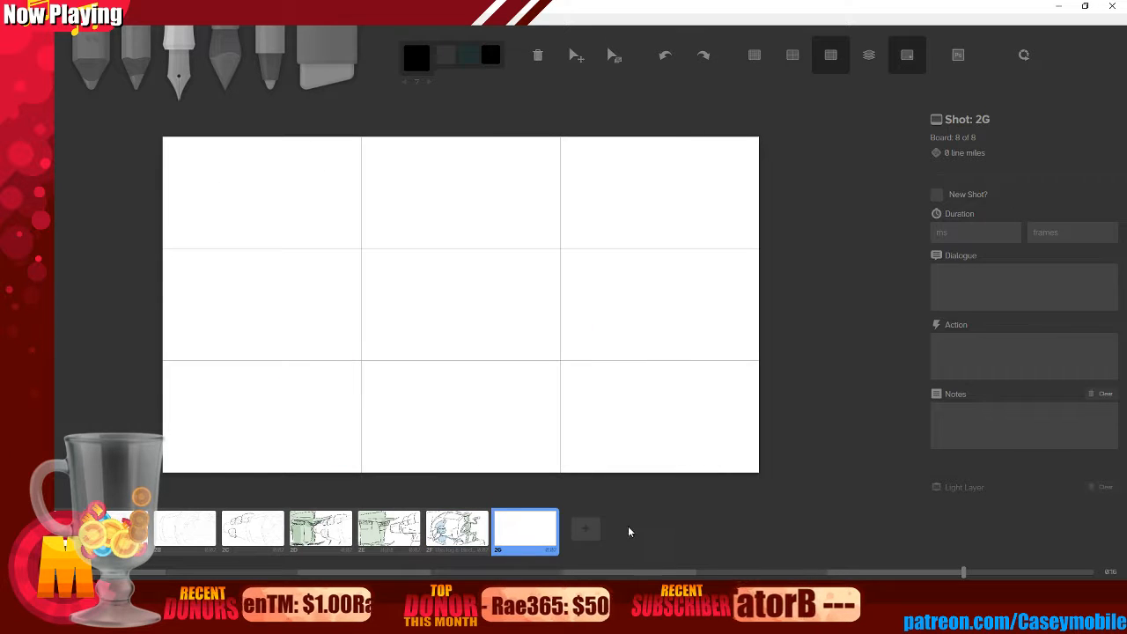
click(457, 523)
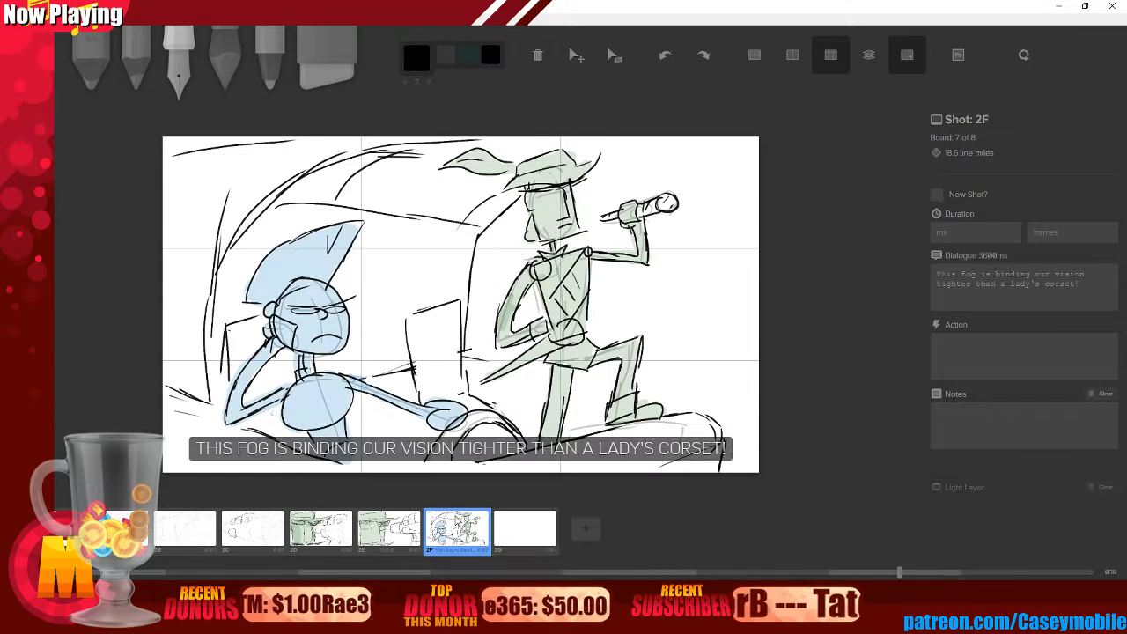
click(509, 532)
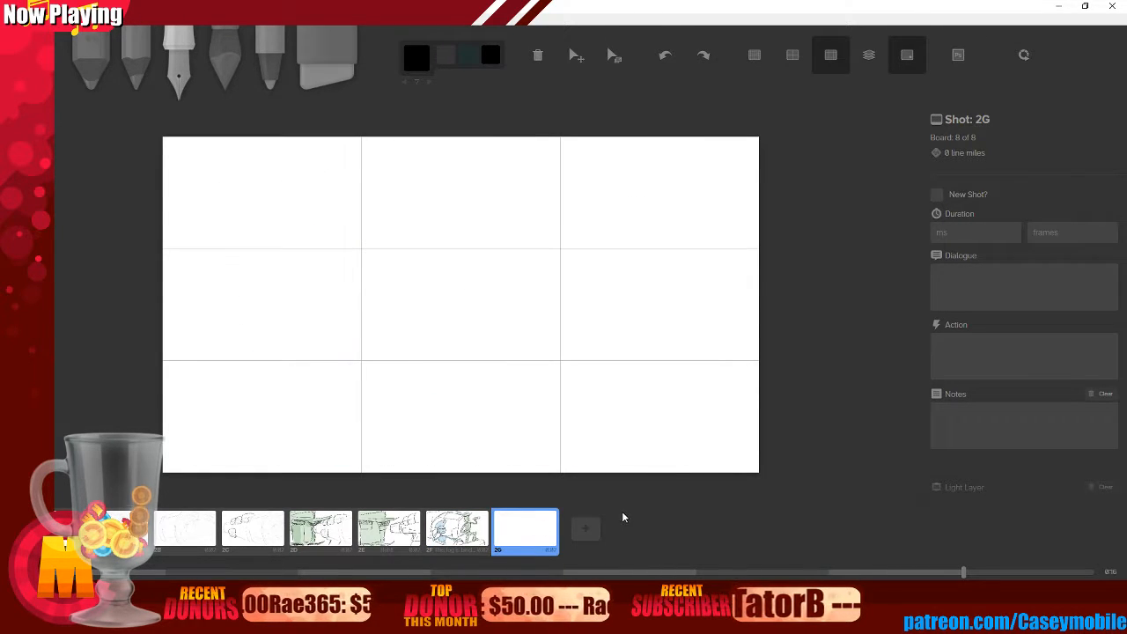
click(467, 532)
click(525, 532)
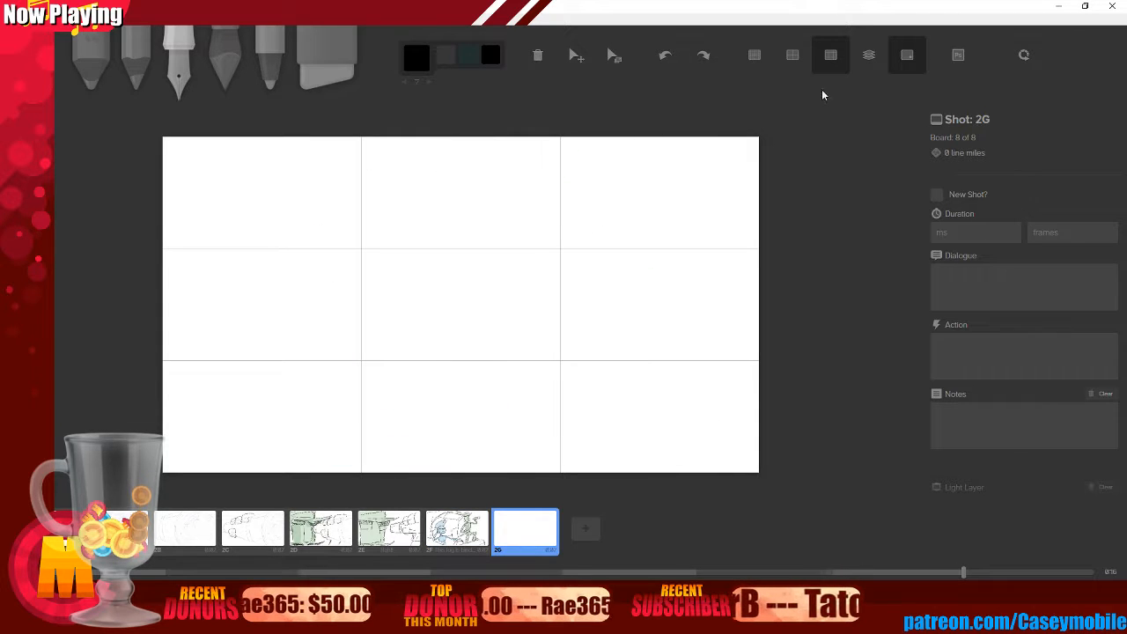
click(868, 57)
click(868, 56)
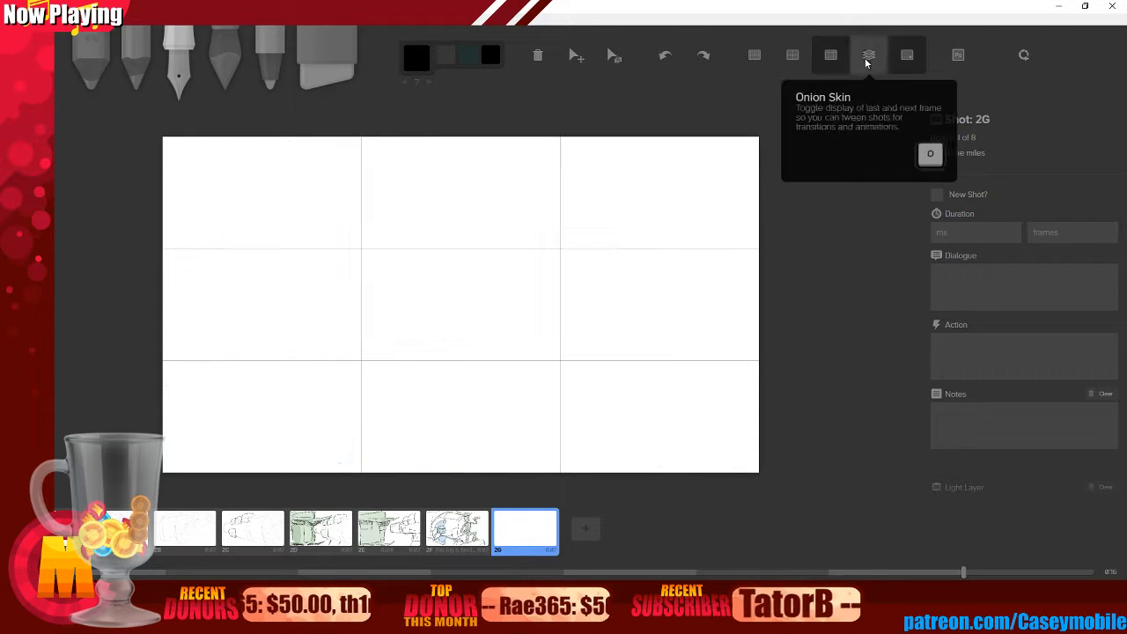
- Review the storyboard by stepping through its boards, comparing shot 2F with the blank board 2G
click(361, 532)
click(338, 532)
click(264, 533)
click(195, 531)
click(134, 530)
click(203, 528)
click(253, 532)
click(321, 532)
click(388, 531)
click(457, 532)
click(525, 534)
click(457, 532)
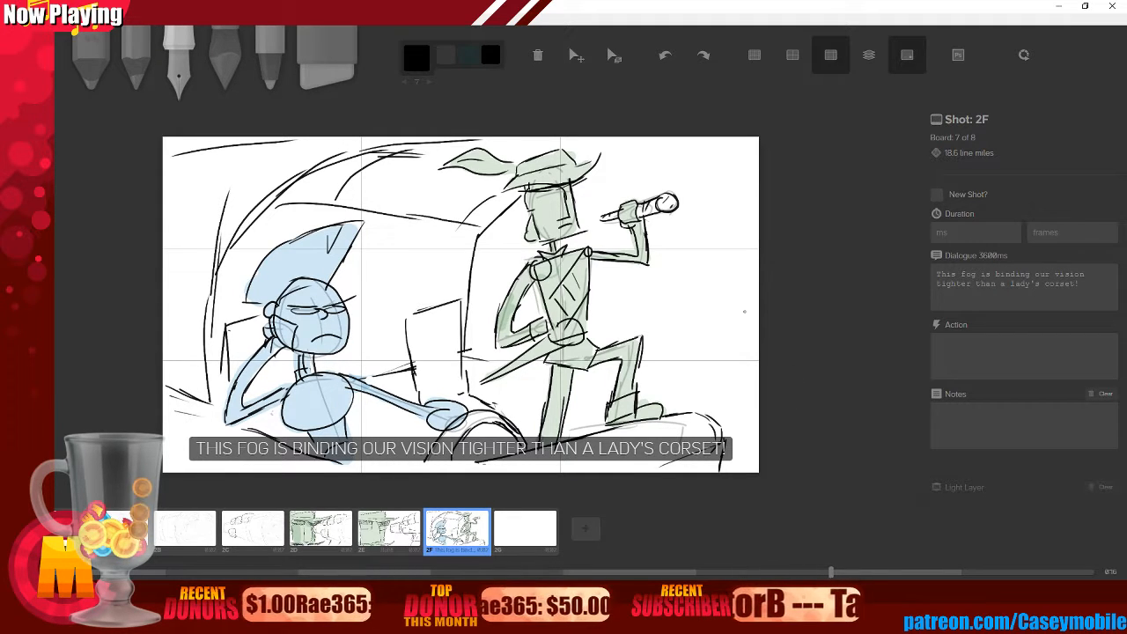
click(65, 530)
click(528, 538)
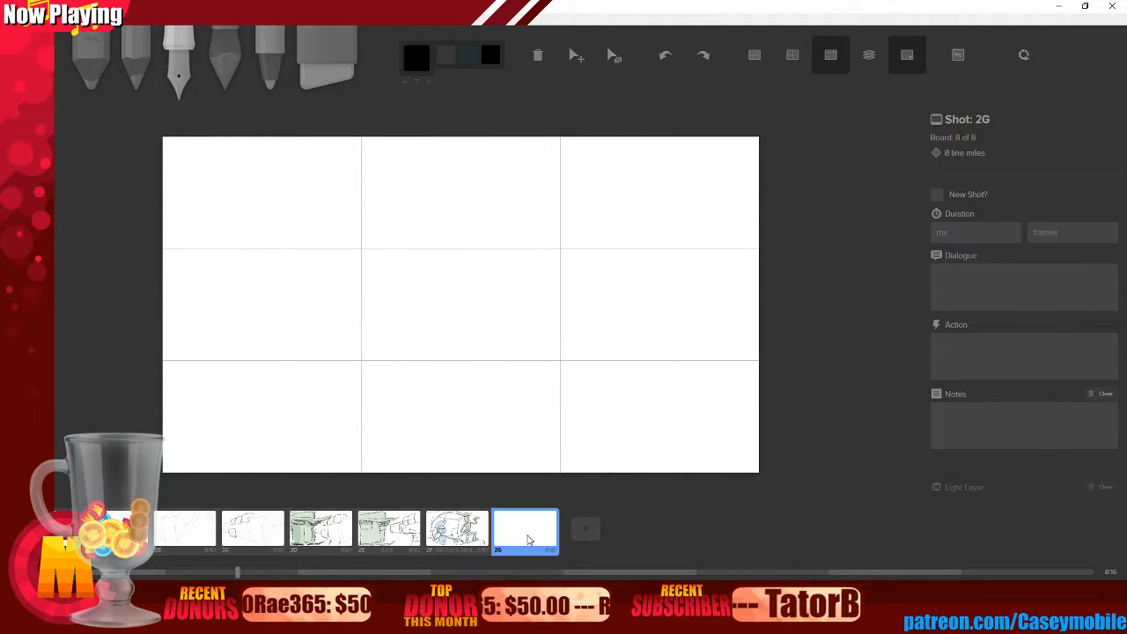
click(464, 534)
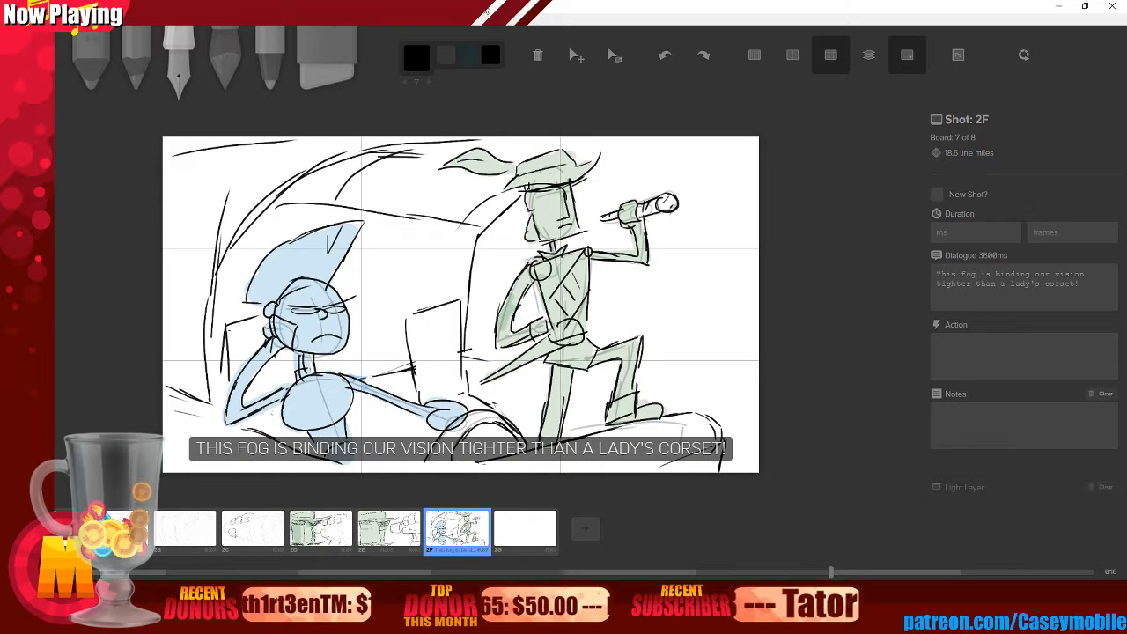
- Open blank board 2G, try a spiral and a slanted line with the ink pen, and undo both strokes
click(520, 547)
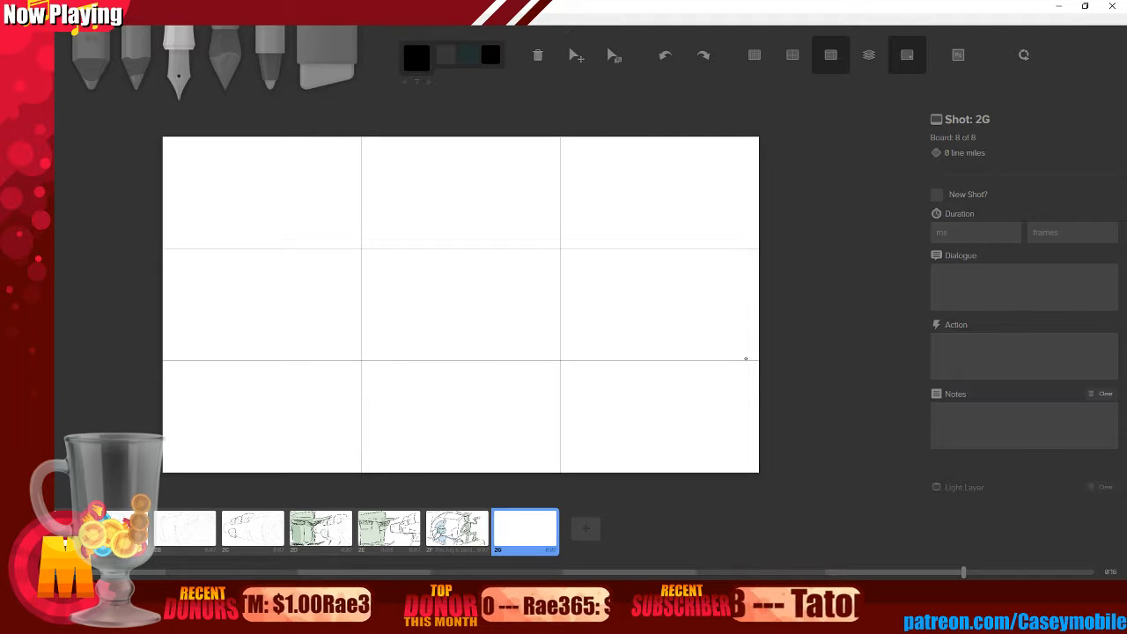
mouse_move(378, 235)
mouse_down()
mouse_move(445, 242)
mouse_move(428, 261)
mouse_up()
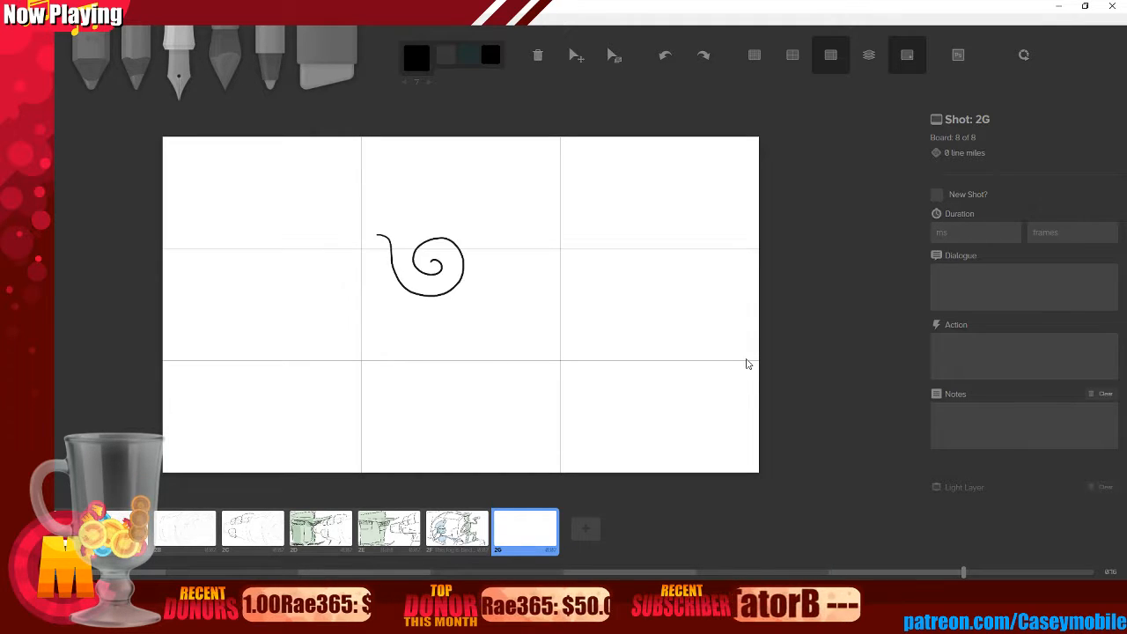
key(ctrl+z)
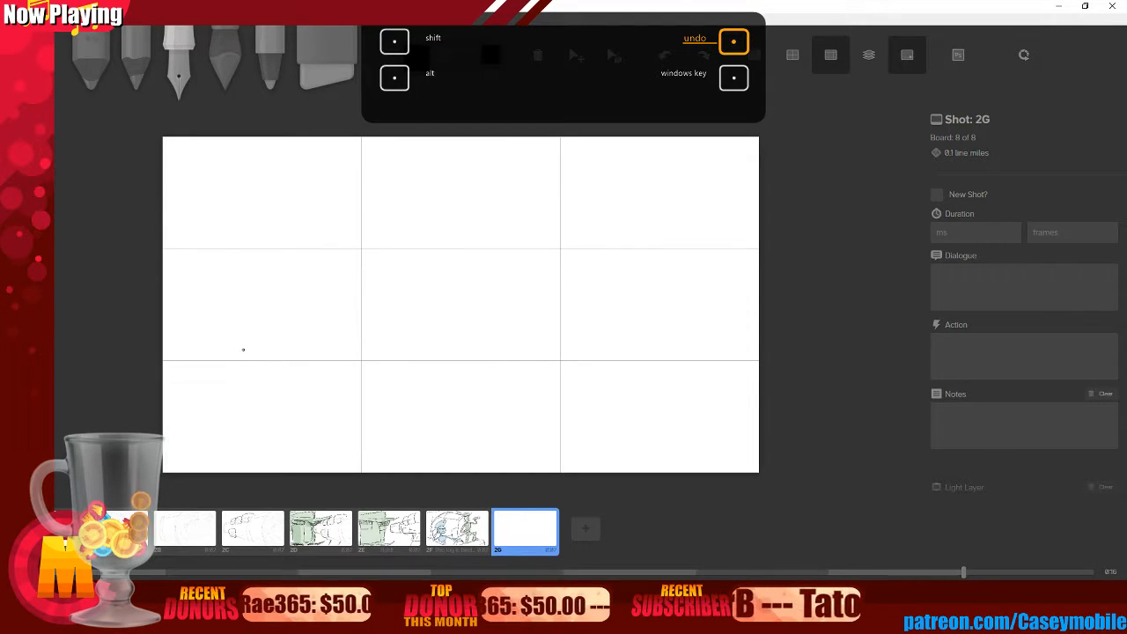
drag(170, 385, 323, 352)
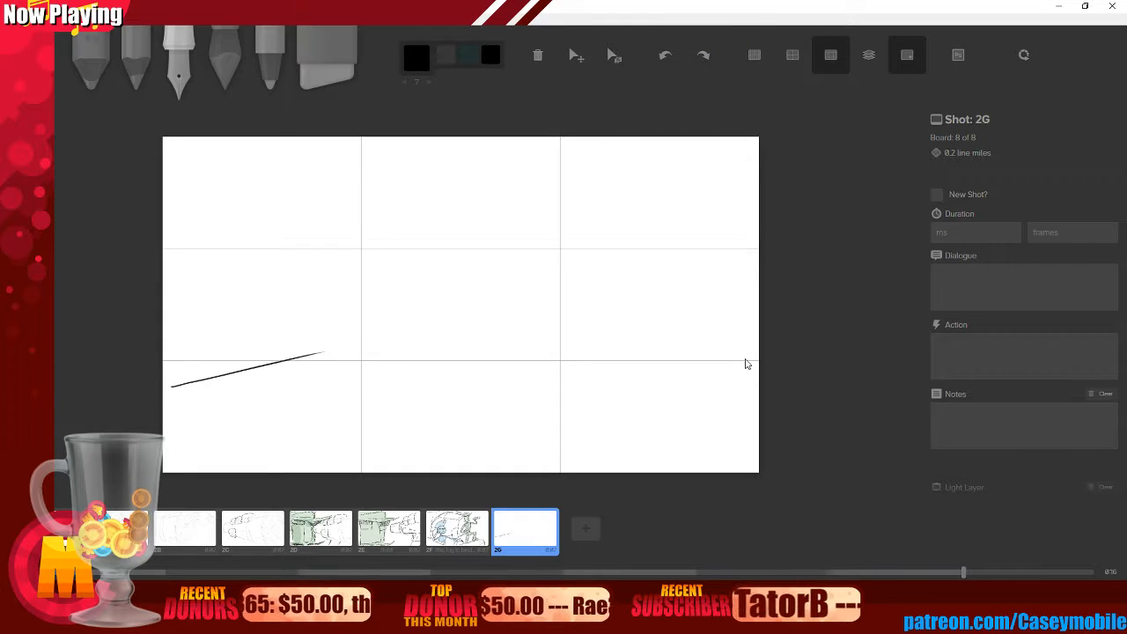
key(ctrl+z)
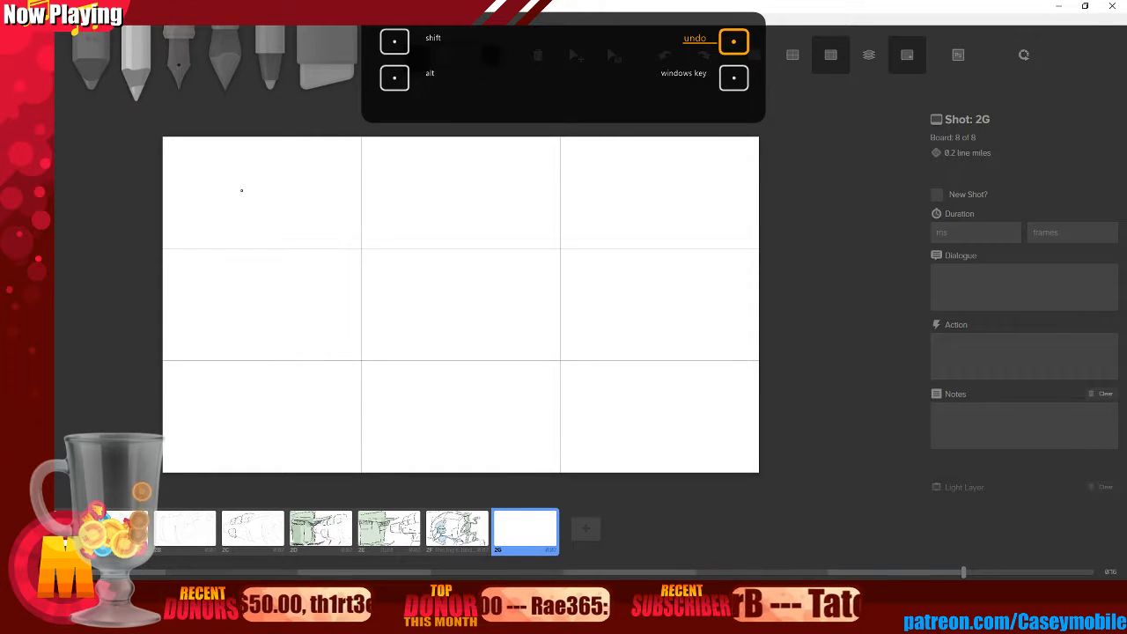
drag(168, 384, 327, 349)
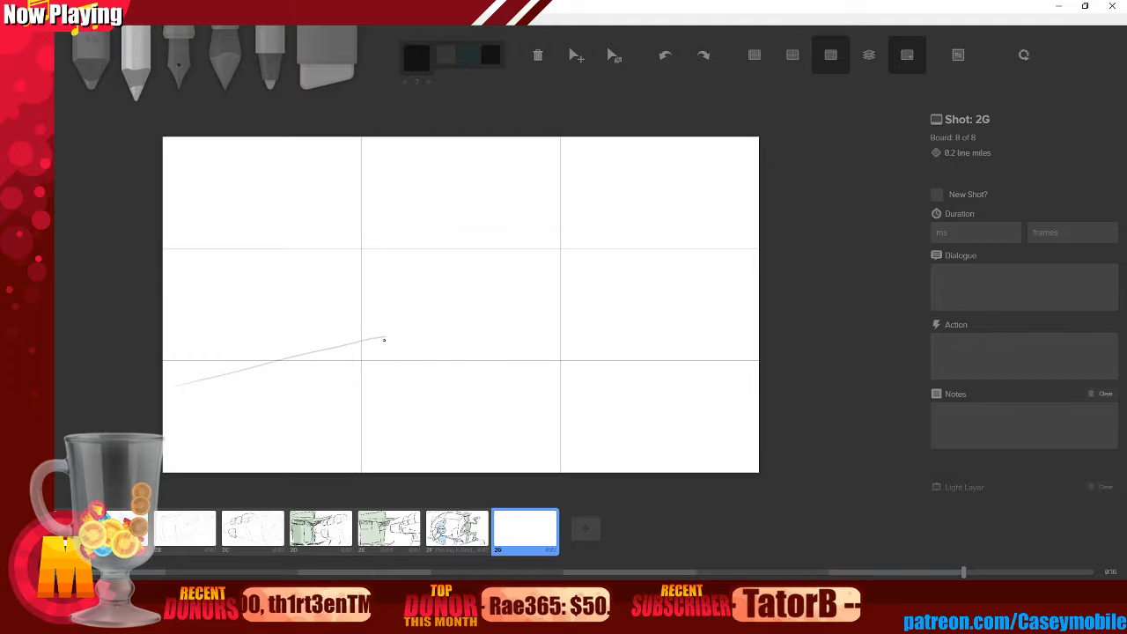
drag(431, 351, 632, 401)
key(ctrl+z)
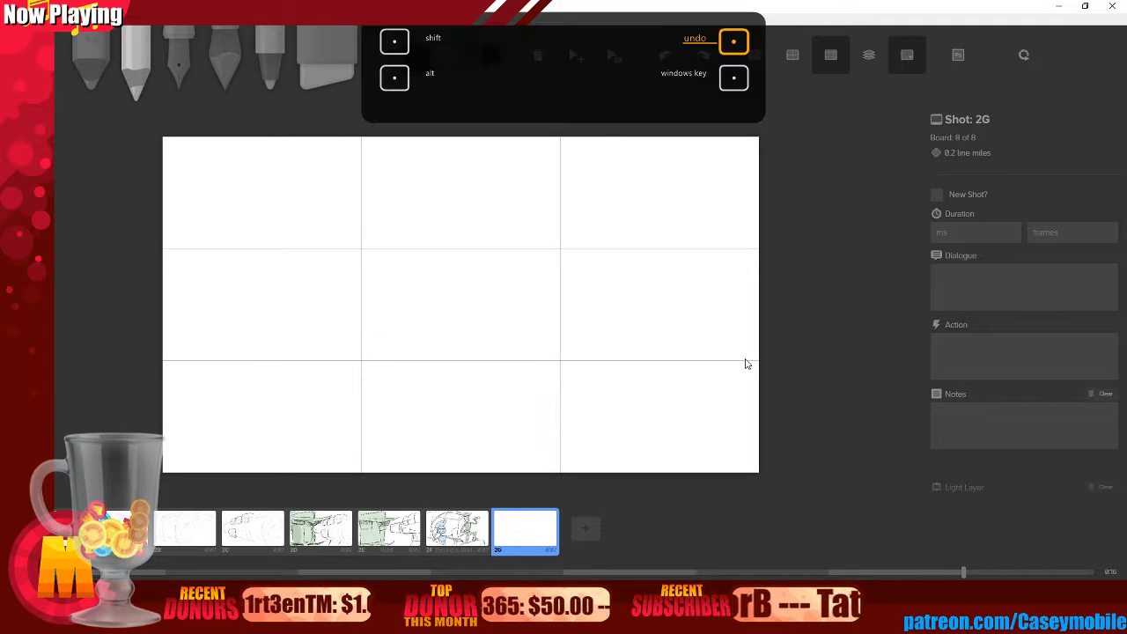
mouse_move(173, 374)
mouse_down()
mouse_move(402, 340)
mouse_move(549, 353)
mouse_up()
key(ctrl+z)
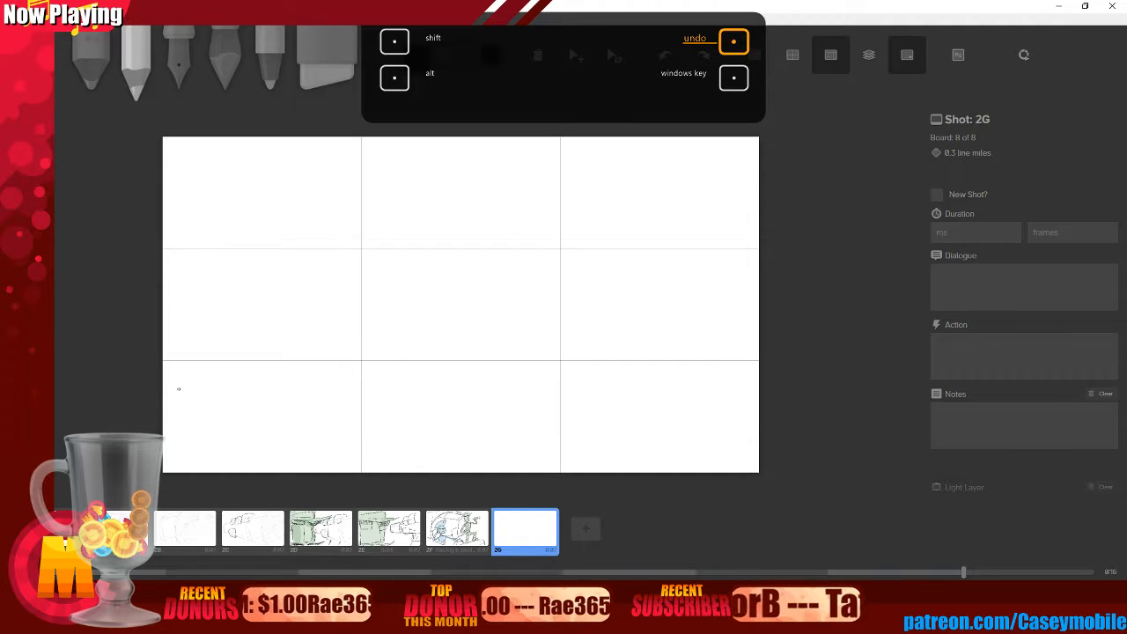
- Sketch a gently rising pencil line from board 2G's left edge and a curved upright from its end toward the upper edge
drag(165, 386, 502, 336)
drag(516, 336, 498, 146)
drag(522, 335, 712, 465)
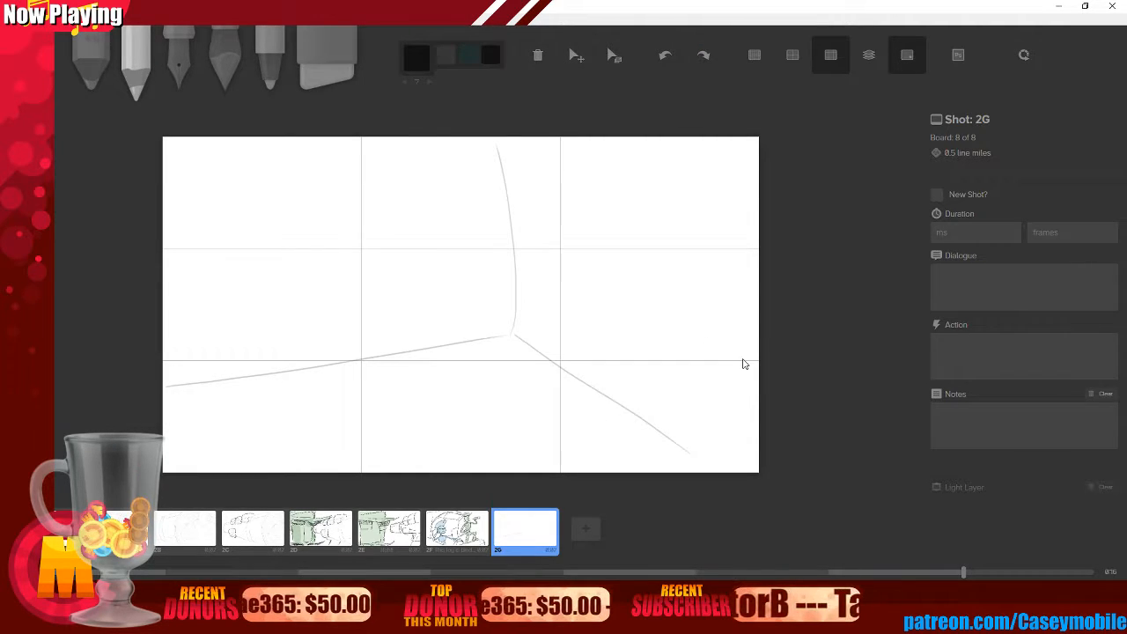
key(ctrl+z)
mouse_move(518, 340)
mouse_down()
mouse_move(615, 381)
mouse_move(745, 446)
mouse_up()
key(ctrl+z)
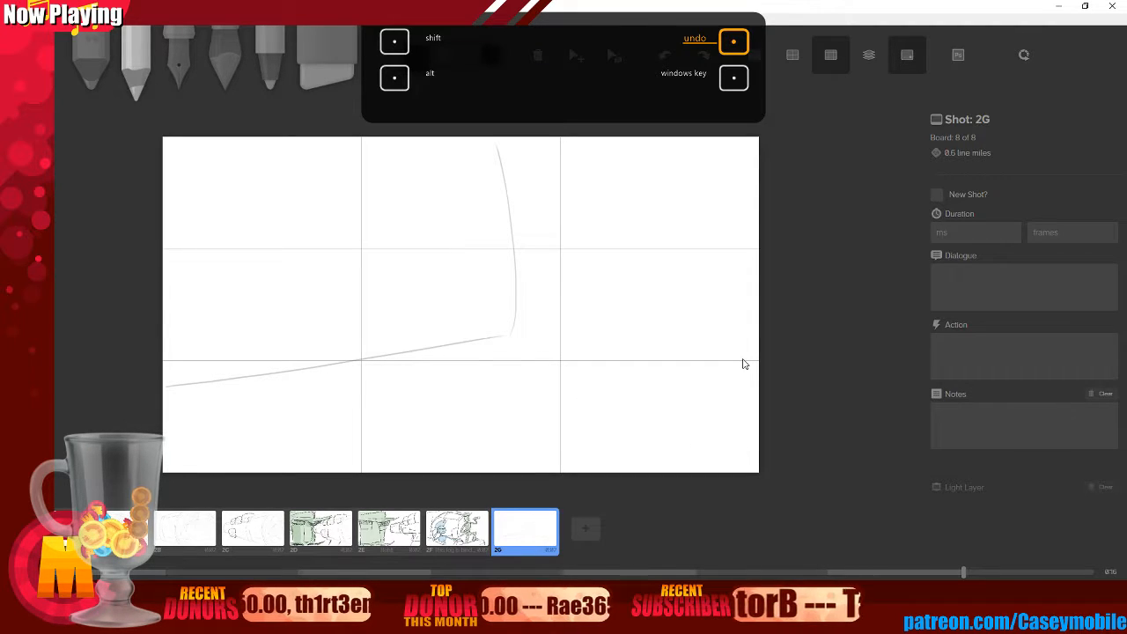
drag(497, 407, 556, 263)
key(ctrl+z)
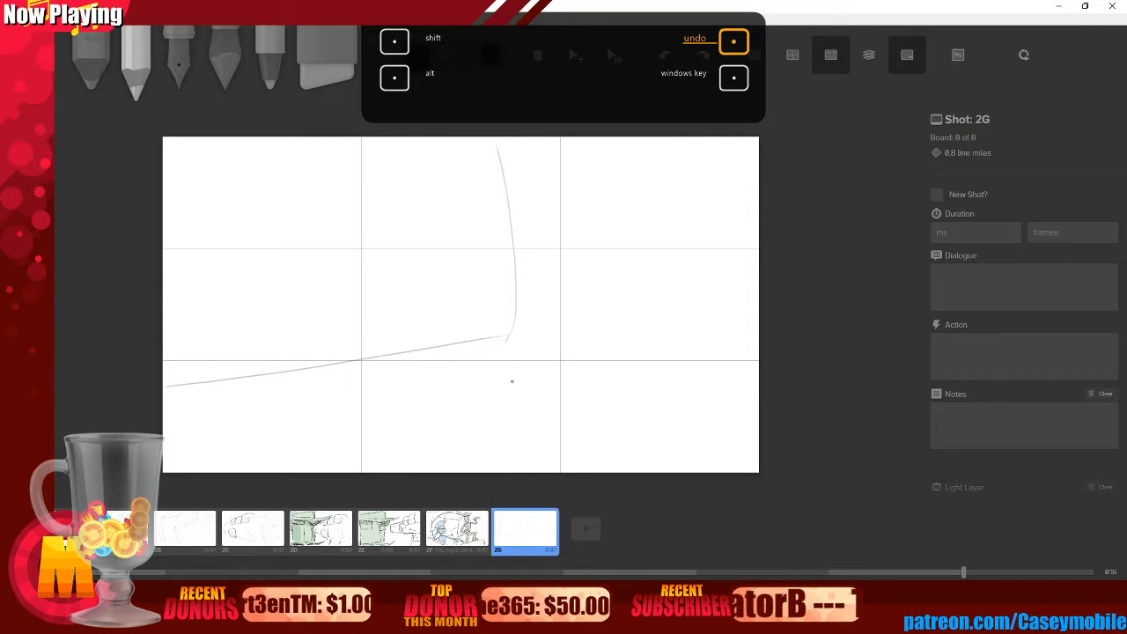
- Sketch the seat back beside the upright in pencil, erasing and redrawing the lower part of its left edge
mouse_move(504, 407)
mouse_down()
mouse_move(530, 288)
mouse_move(625, 321)
mouse_move(613, 370)
mouse_up()
drag(628, 322, 597, 442)
drag(530, 290, 507, 410)
key(ctrl+z)
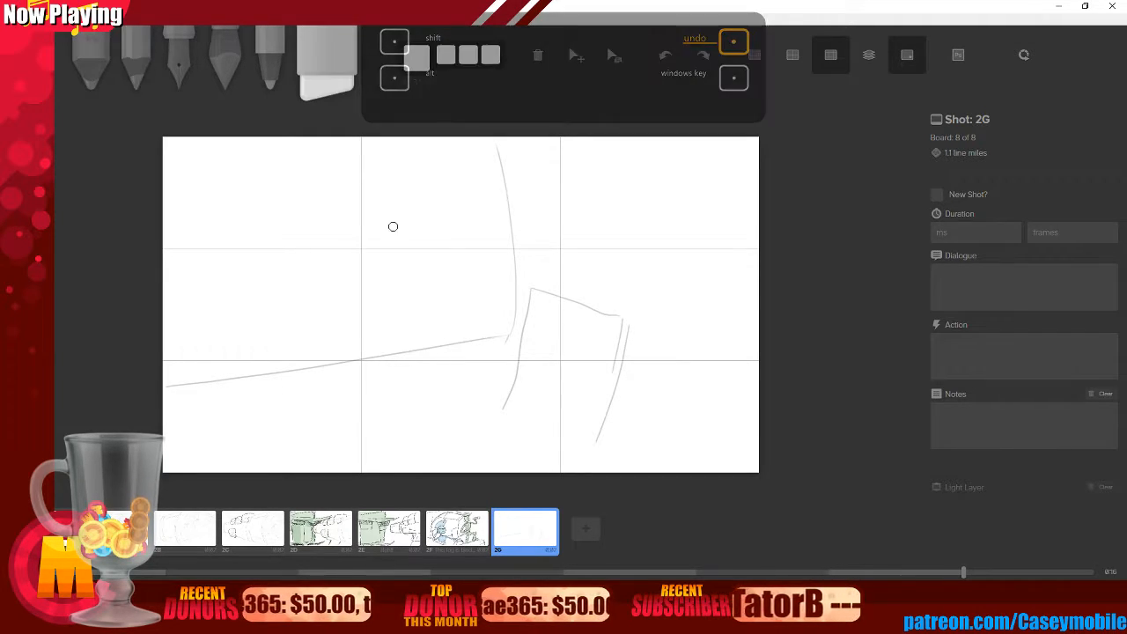
drag(504, 402, 521, 371)
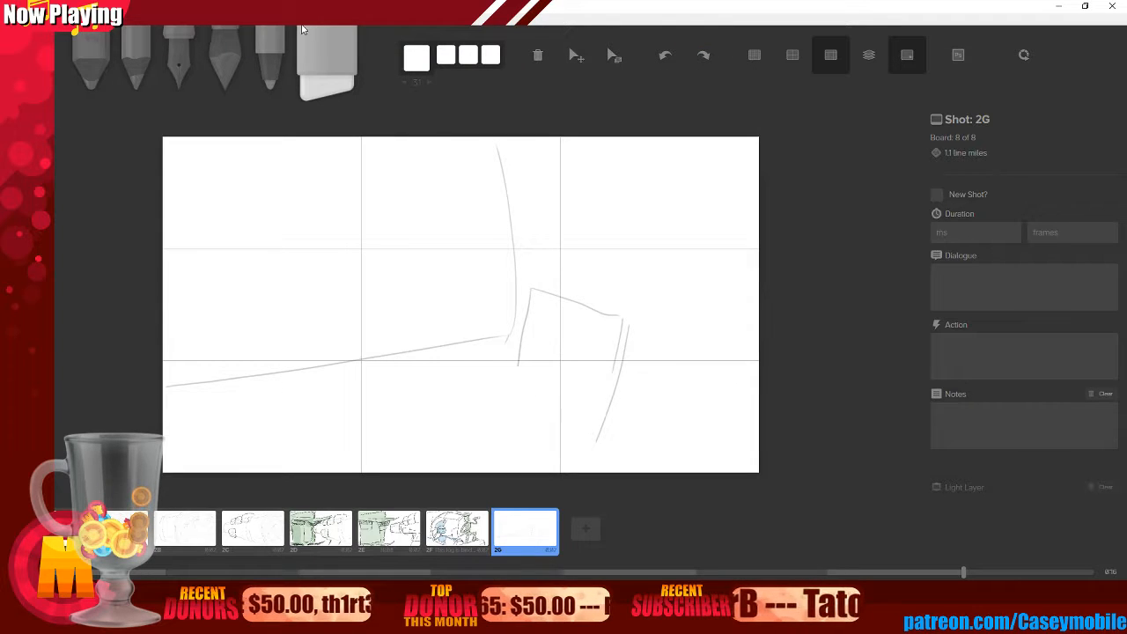
click(271, 55)
key(2)
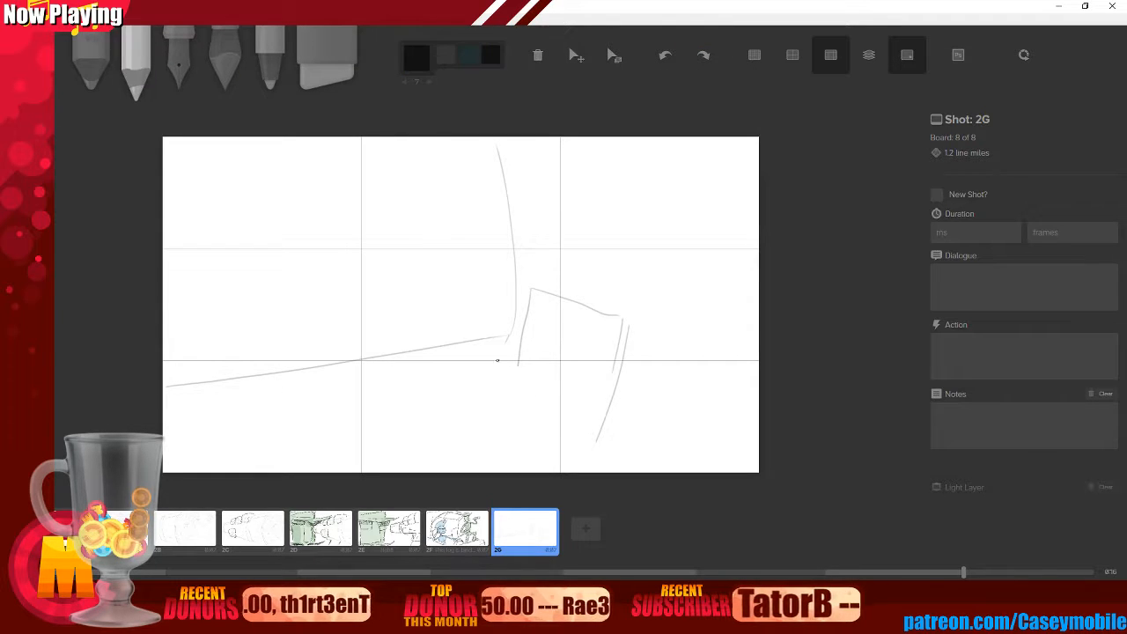
drag(522, 336, 508, 393)
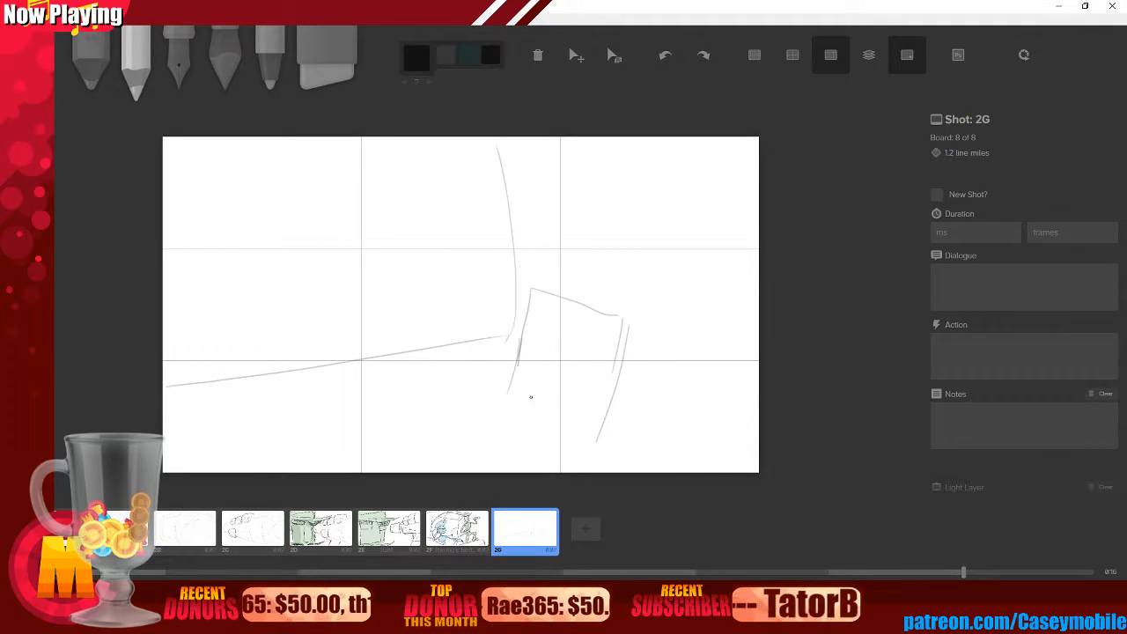
mouse_move(414, 446)
mouse_down()
mouse_move(468, 419)
mouse_move(510, 421)
mouse_move(555, 434)
mouse_move(569, 456)
mouse_up()
key(ctrl+z)
key(ctrl+z)
key(ctrl+z)
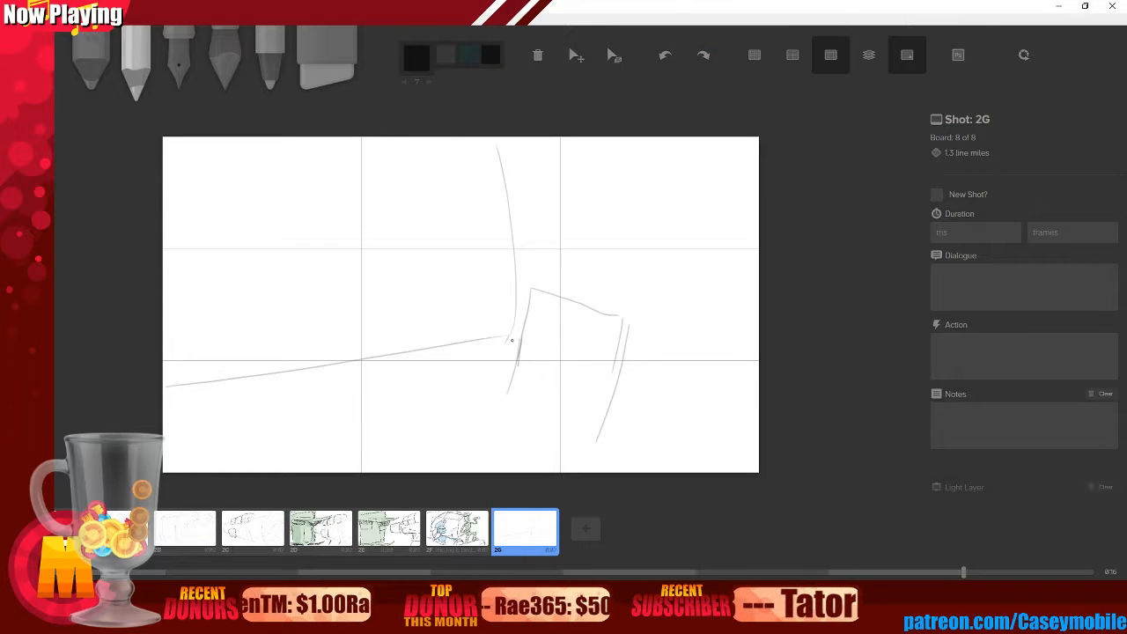
- Continue the upright down beside the seat back and sketch the steering wheel arcs crossing a slanted line in the lower-left area
drag(511, 333, 490, 399)
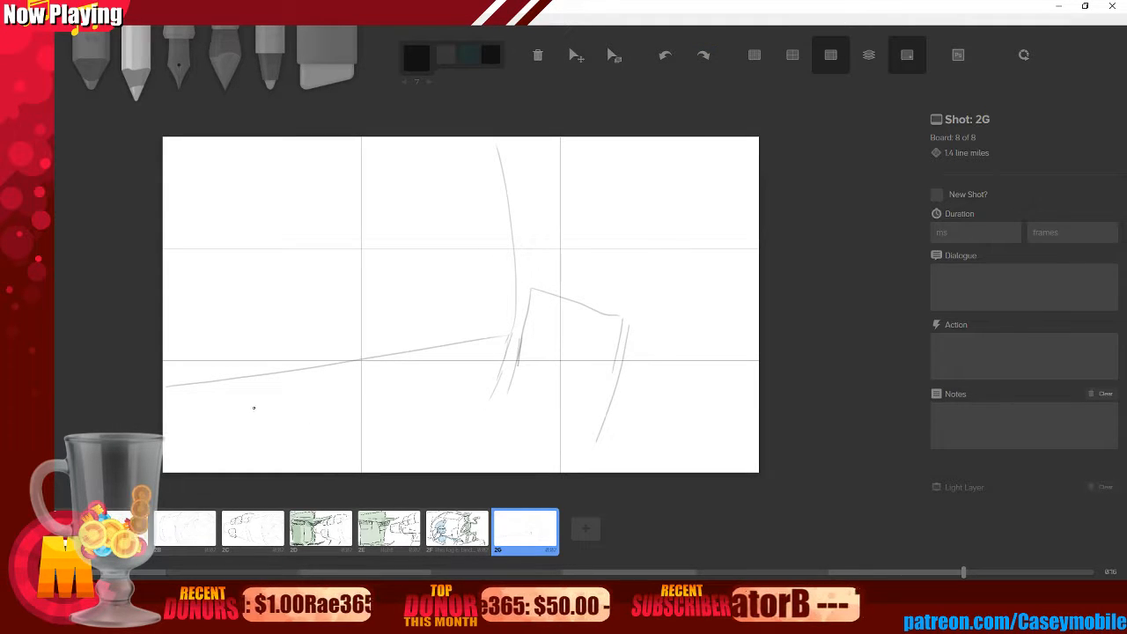
drag(226, 385, 316, 447)
mouse_move(264, 407)
mouse_down()
mouse_move(296, 391)
mouse_move(357, 440)
mouse_move(361, 470)
mouse_up()
mouse_move(280, 426)
mouse_down()
mouse_move(332, 445)
mouse_move(337, 437)
mouse_move(338, 470)
mouse_up()
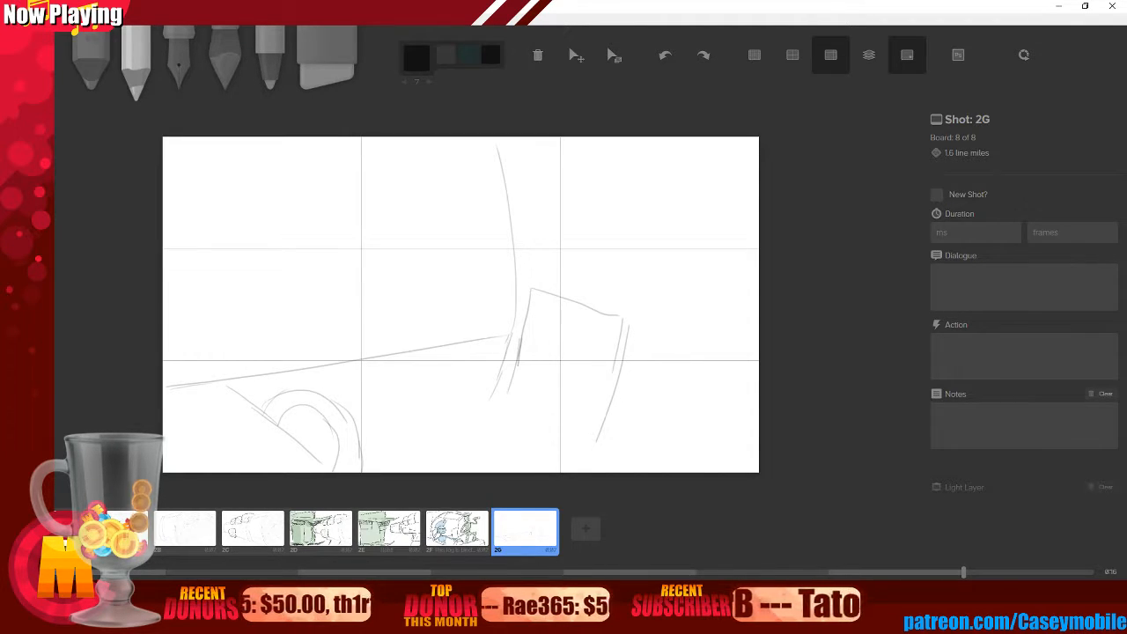
- Sketch a headrest with two short posts above the seat back in pencil, and lengthen the seat's left edge
drag(550, 296, 550, 283)
mouse_move(551, 231)
mouse_down()
mouse_move(564, 218)
mouse_move(527, 267)
mouse_up()
key(ctrl+z)
drag(526, 272, 614, 295)
drag(626, 298, 626, 236)
drag(520, 211, 628, 222)
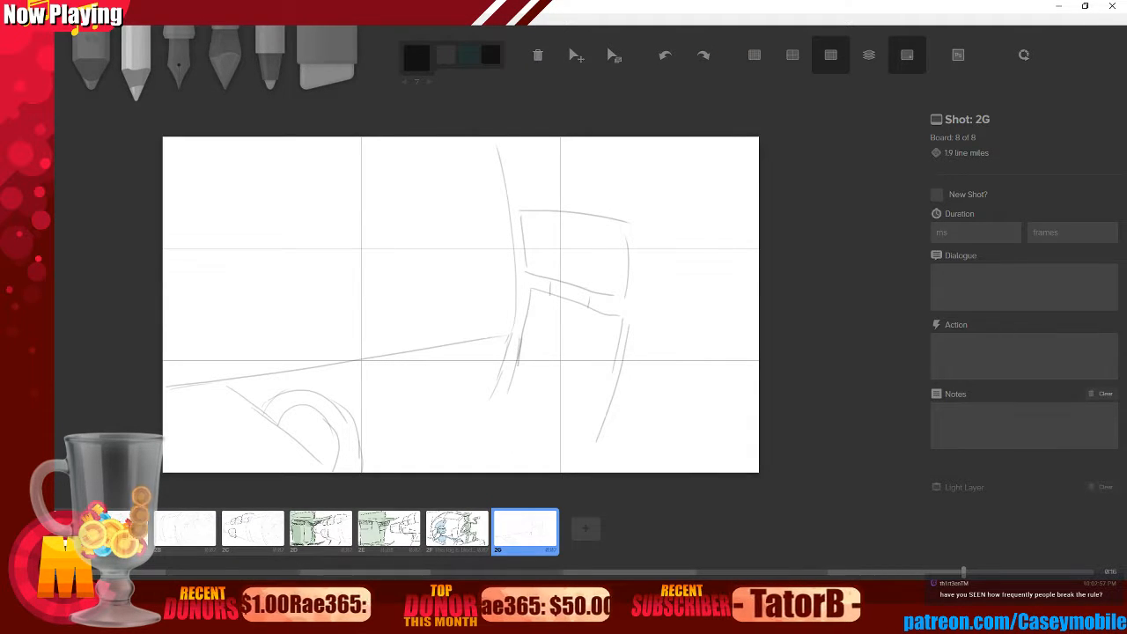
key(3)
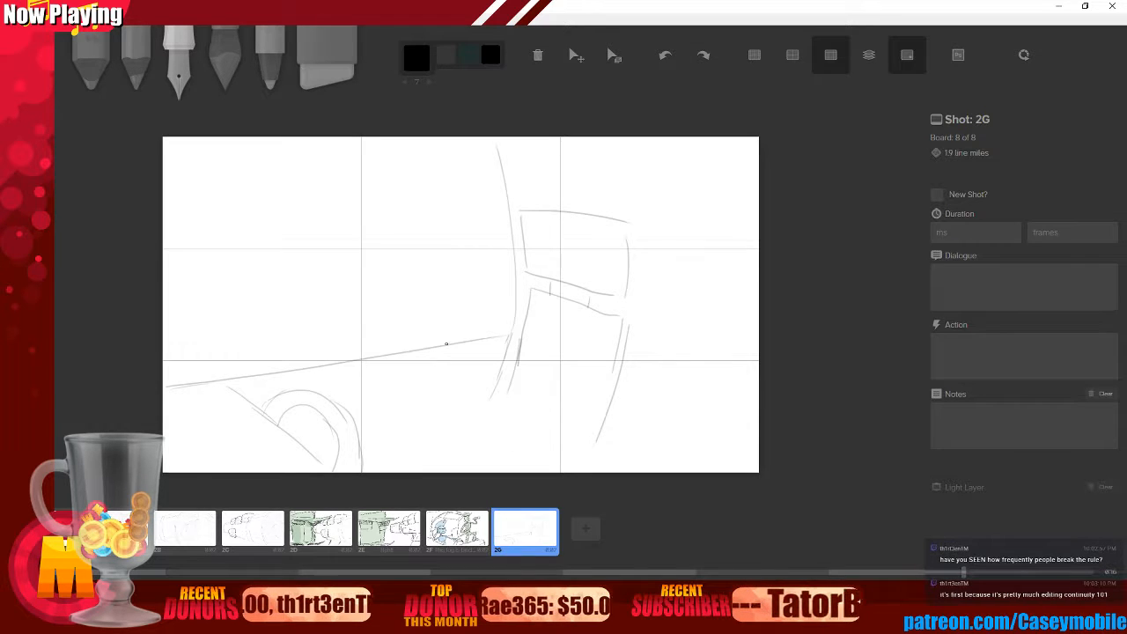
key(2)
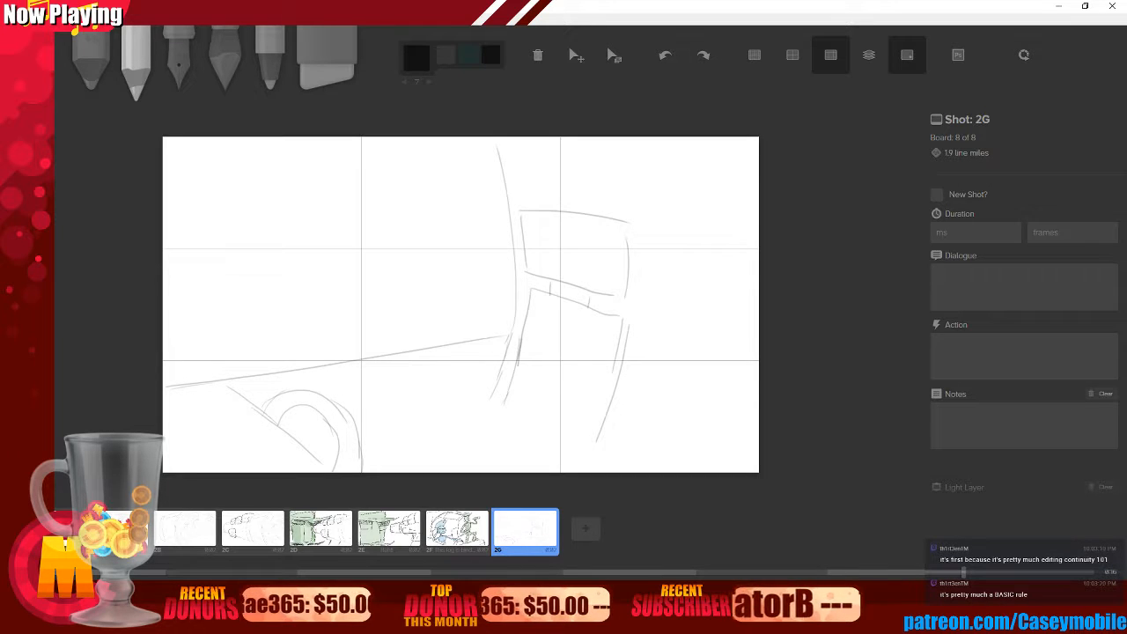
key(3)
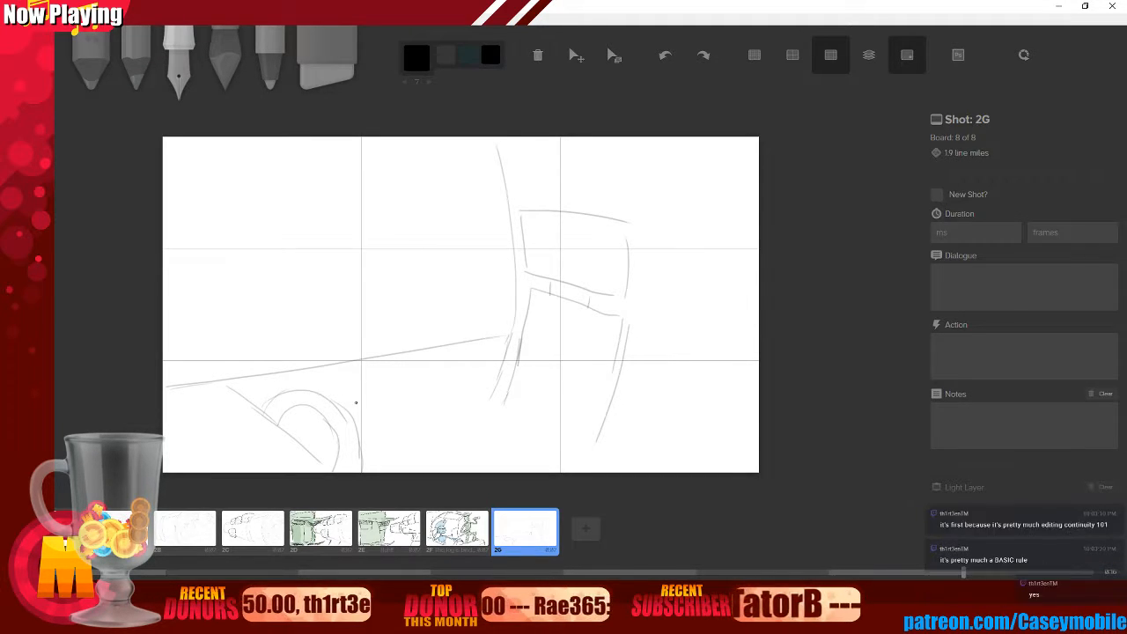
mouse_move(350, 407)
mouse_down()
mouse_move(334, 440)
mouse_move(356, 442)
mouse_move(344, 407)
mouse_move(533, 365)
mouse_up()
drag(372, 431, 546, 370)
key(ctrl+z)
key(ctrl+z)
key(ctrl+z)
key(ctrl+z)
key(ctrl+z)
key(ctrl+z)
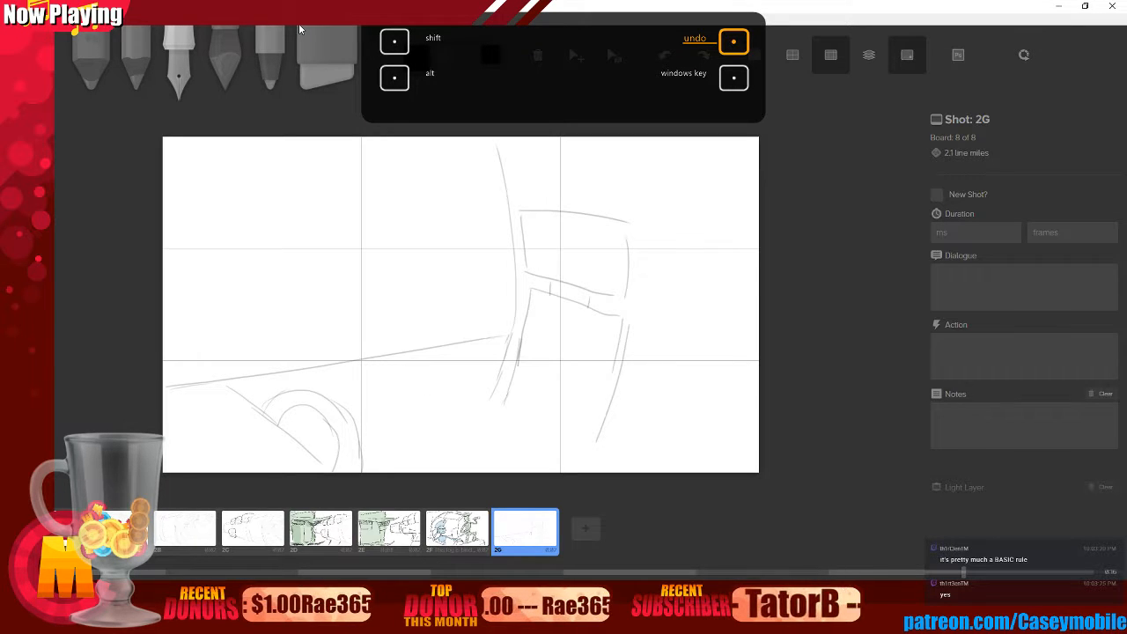
mouse_move(539, 235)
mouse_down()
mouse_move(586, 255)
mouse_move(539, 234)
mouse_up()
key(ctrl+z)
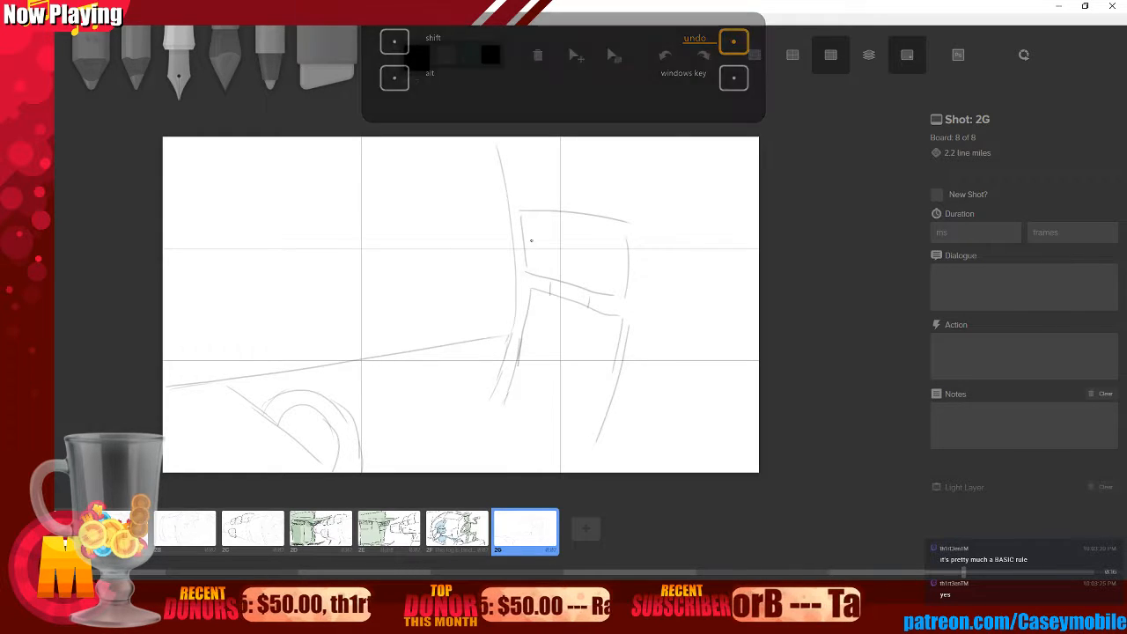
- Sketch the seated figure's round head in pencil overlapping the headrest, and undo the trial body stroke below it
key(2)
mouse_move(550, 227)
mouse_down()
mouse_move(501, 295)
mouse_move(571, 227)
mouse_up()
mouse_move(542, 330)
mouse_down()
mouse_move(504, 338)
mouse_move(494, 371)
mouse_up()
key(ctrl+z)
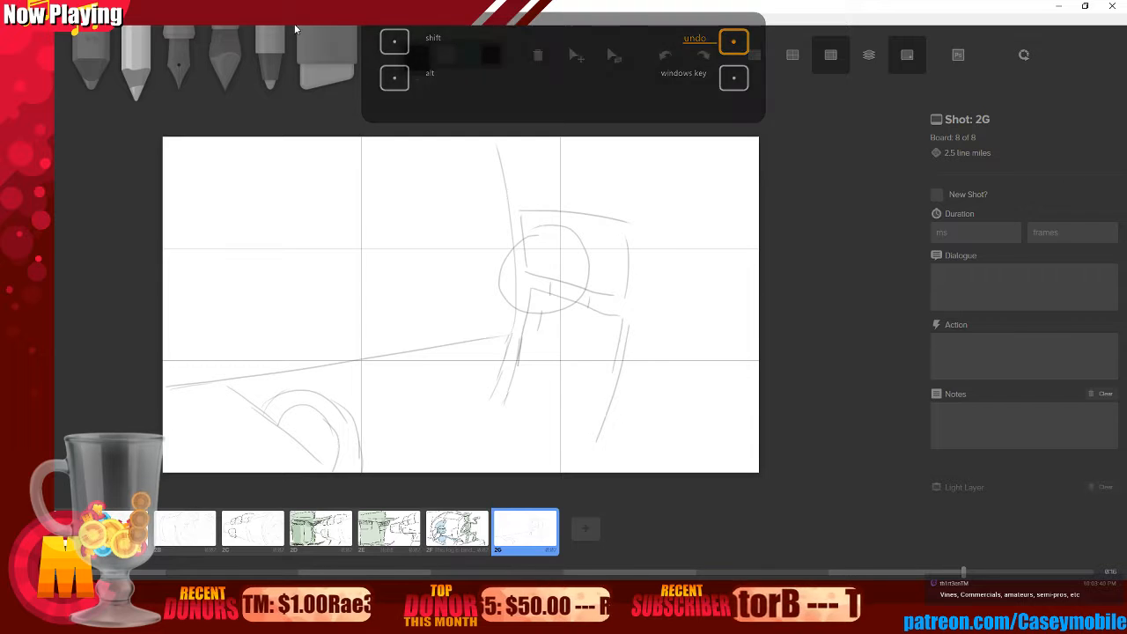
- Sketch the figure's neck, slanted shoulder line and torso curves below the head, undoing the stroke across the waist
mouse_move(552, 306)
mouse_down()
mouse_move(535, 342)
mouse_move(561, 358)
mouse_up()
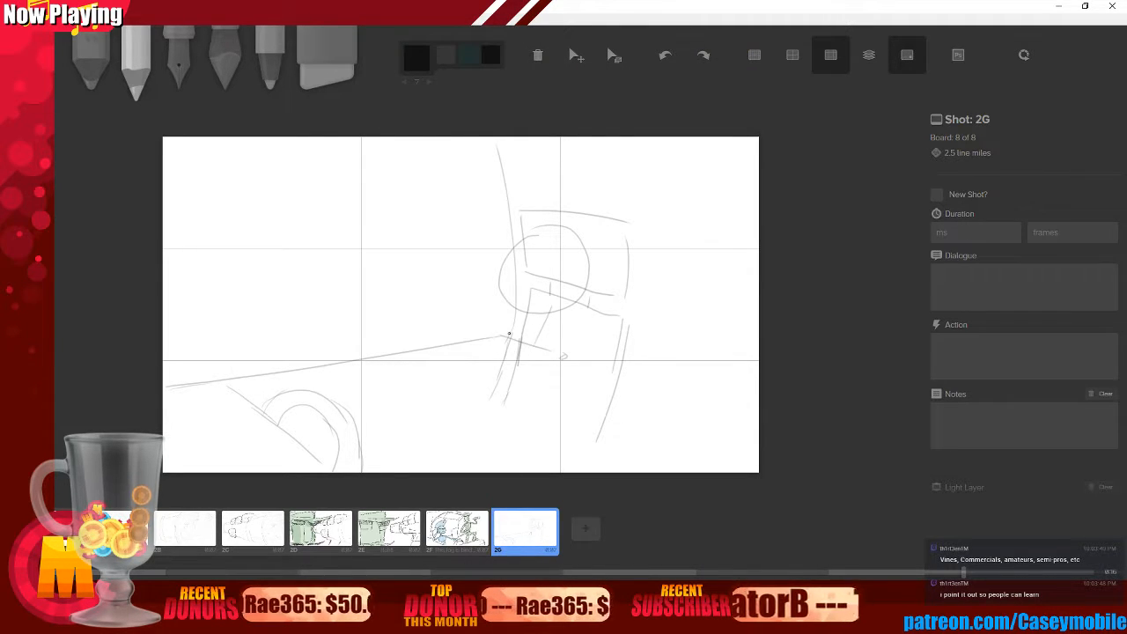
drag(504, 335, 481, 394)
drag(563, 366, 520, 419)
drag(539, 347, 483, 440)
drag(402, 461, 498, 438)
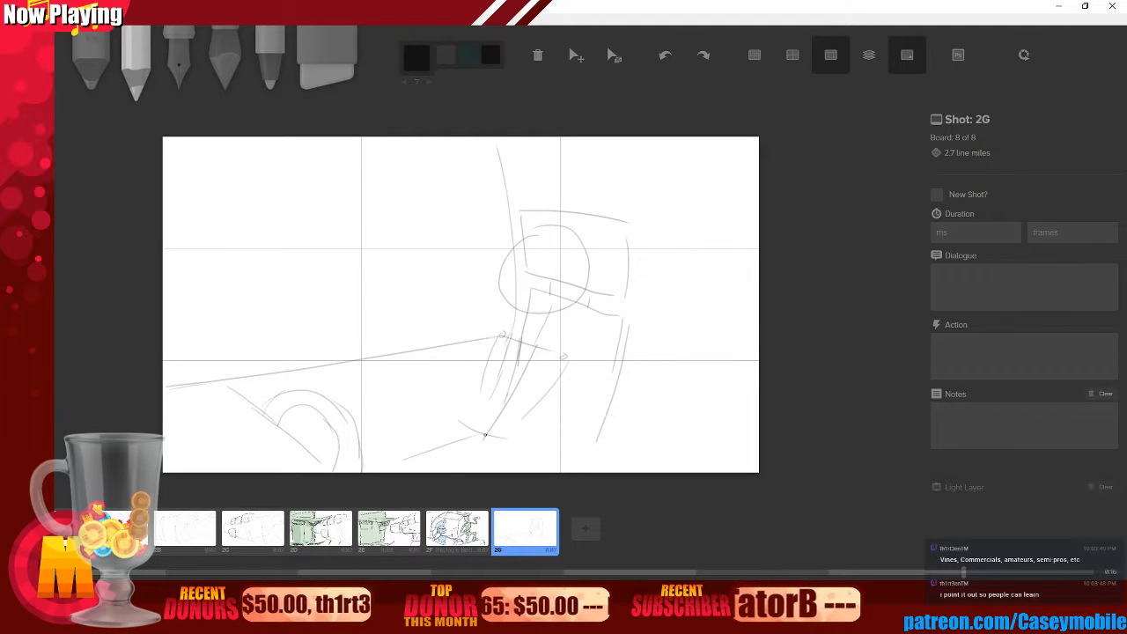
key(ctrl+z)
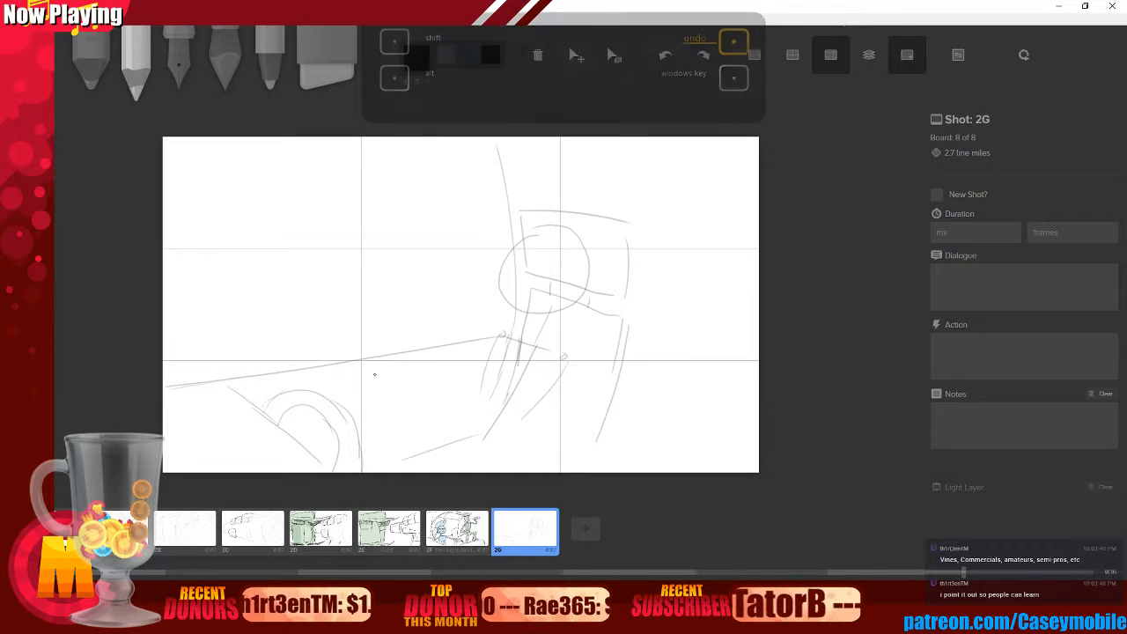
- Sketch the arm reaching forward to a round hand on the steering wheel, and undo the trial curve for the other arm
mouse_move(372, 407)
mouse_down()
mouse_move(395, 429)
mouse_move(368, 398)
mouse_move(534, 362)
mouse_up()
drag(398, 347, 462, 288)
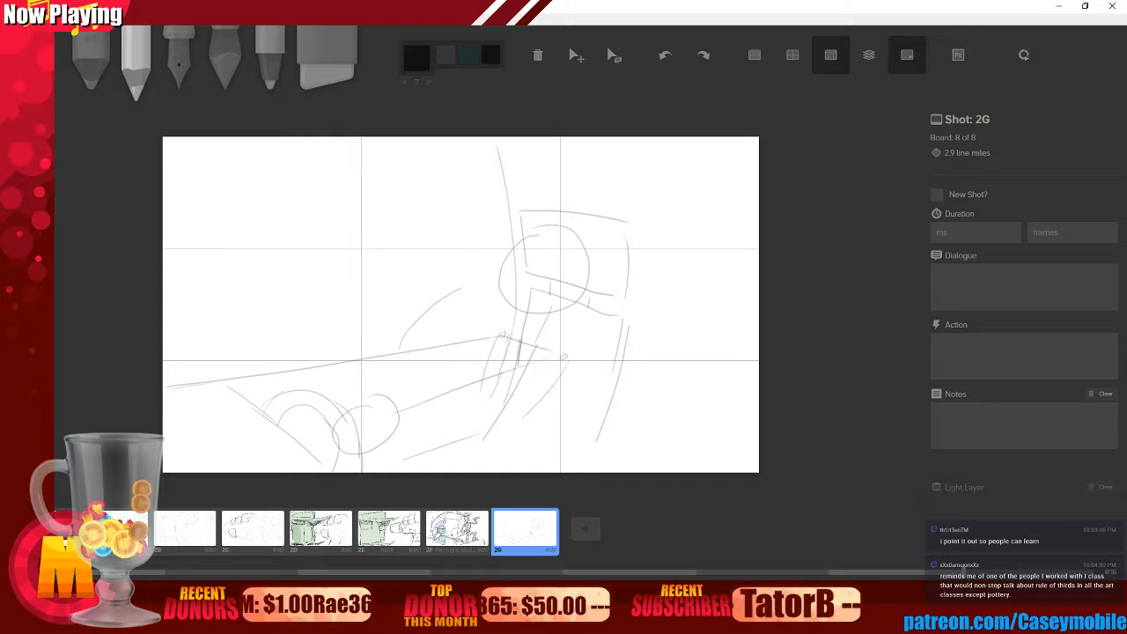
key(ctrl+z)
- Sketch the other arm bent at the elbow with its hand against the head, and close the torso at the waist
mouse_move(424, 341)
mouse_down()
mouse_move(505, 284)
mouse_move(485, 316)
mouse_move(415, 350)
mouse_move(504, 337)
mouse_up()
mouse_move(478, 392)
mouse_down()
mouse_move(475, 437)
mouse_move(530, 413)
mouse_up()
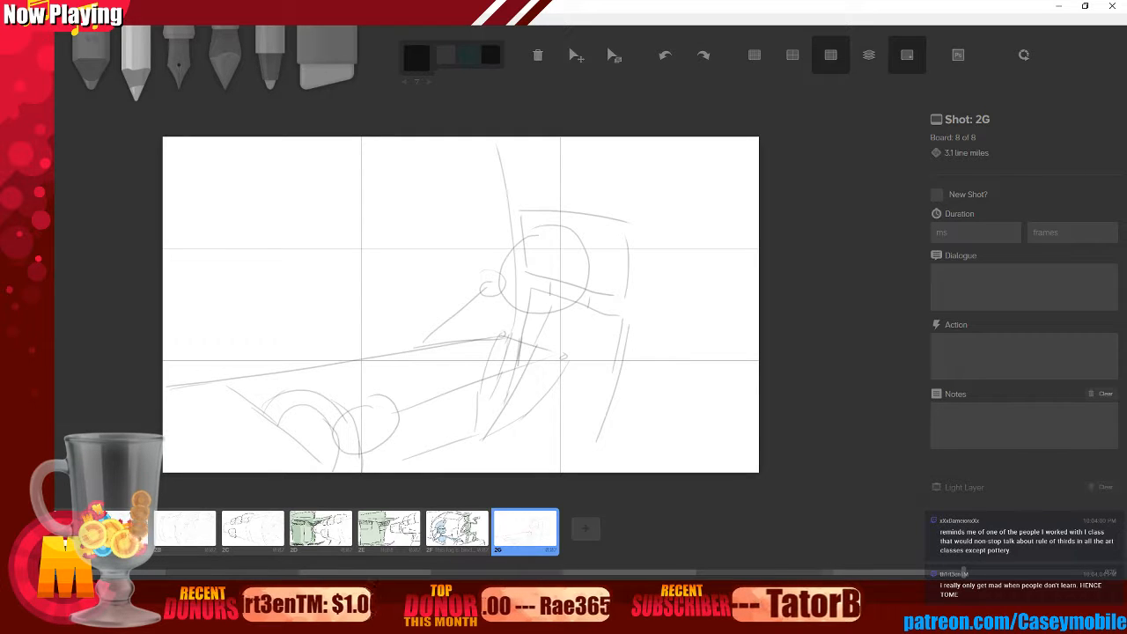
drag(470, 428, 489, 440)
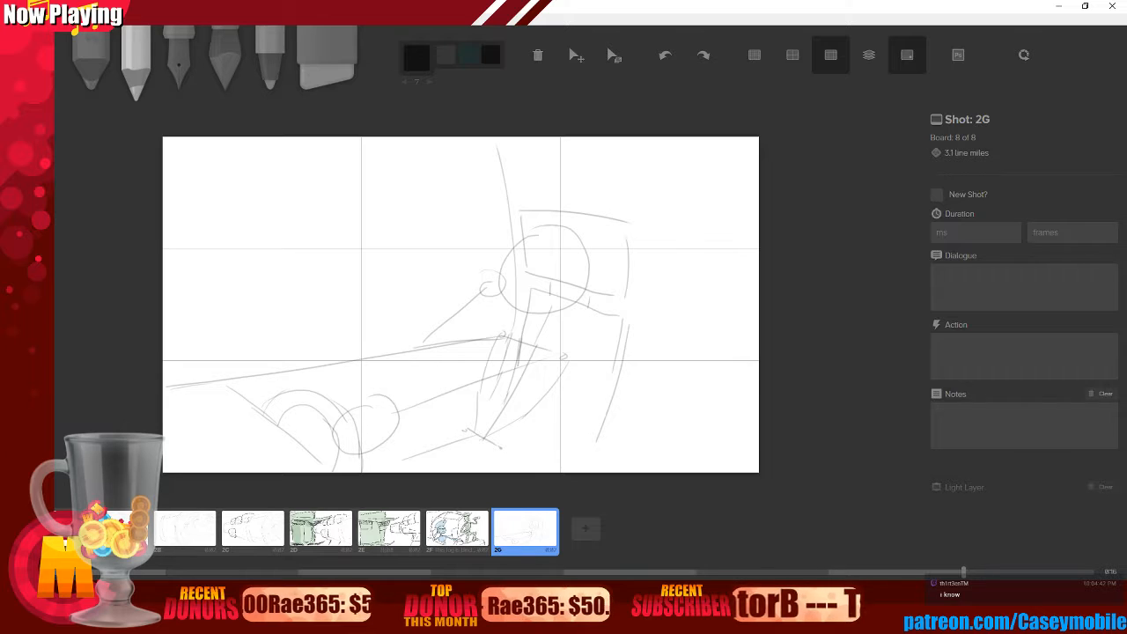
mouse_move(423, 347)
mouse_down()
mouse_move(456, 302)
mouse_move(472, 300)
mouse_up()
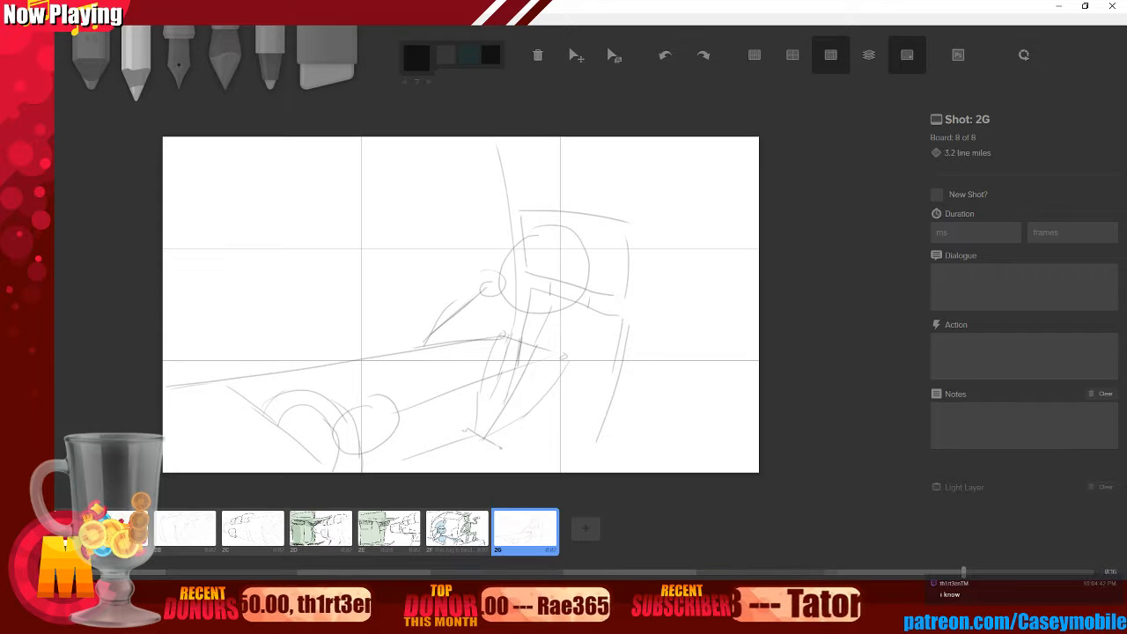
key(ctrl+z)
key(ctrl+z)
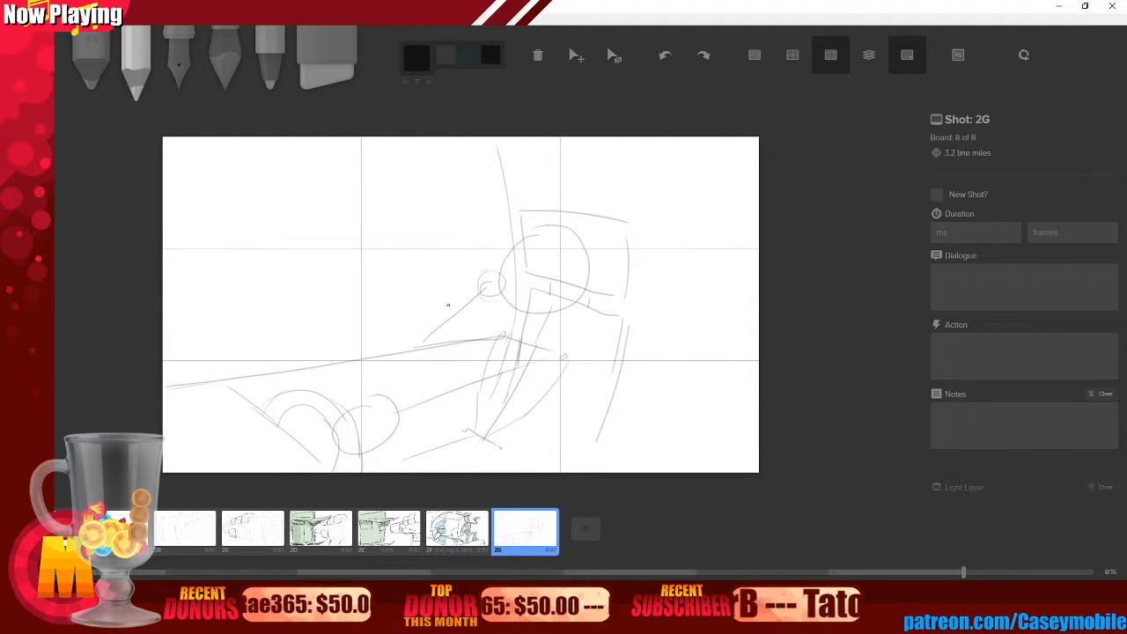
key(3)
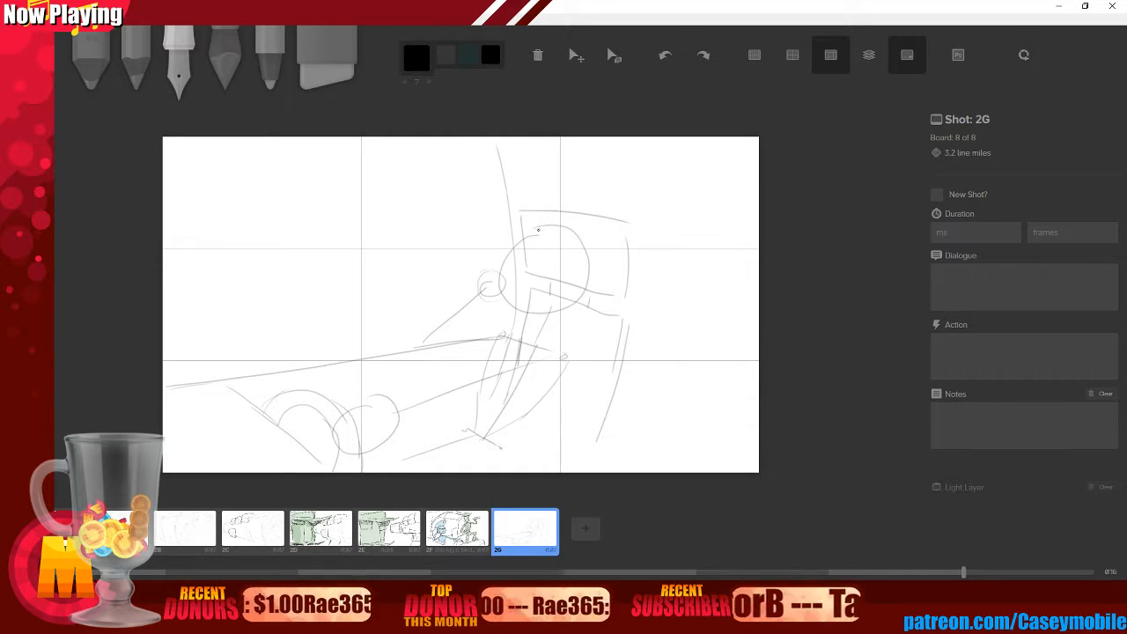
drag(509, 250, 503, 305)
key(ctrl+z)
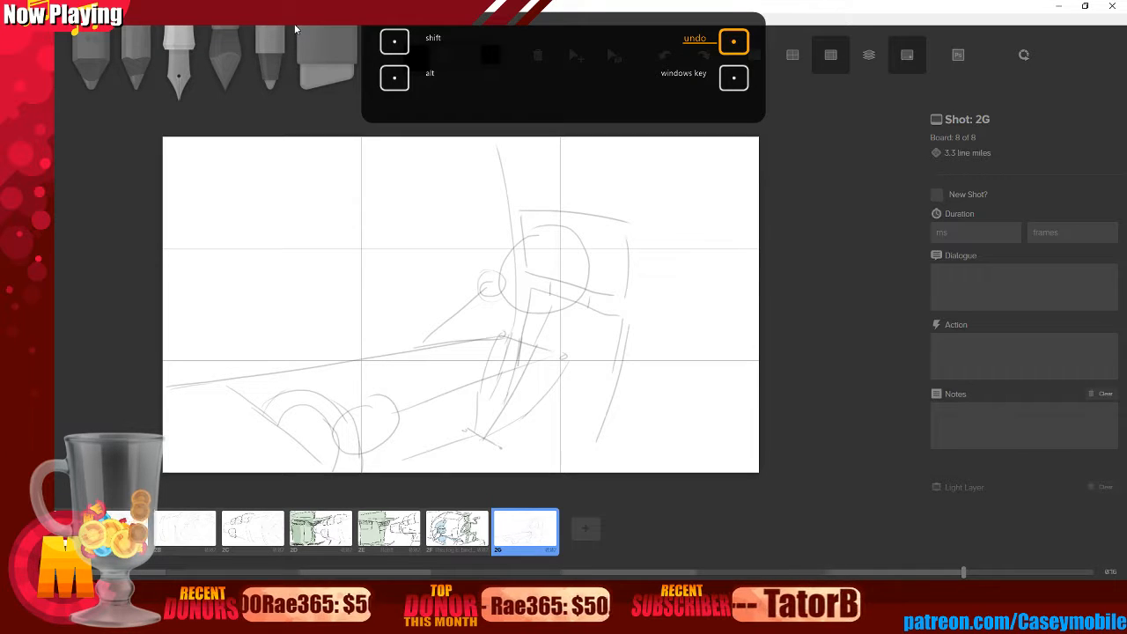
- Undo the trial ink stroke of the head, rough in the swept-up hair above it in pencil, and return to the ink pen
drag(533, 226, 398, 147)
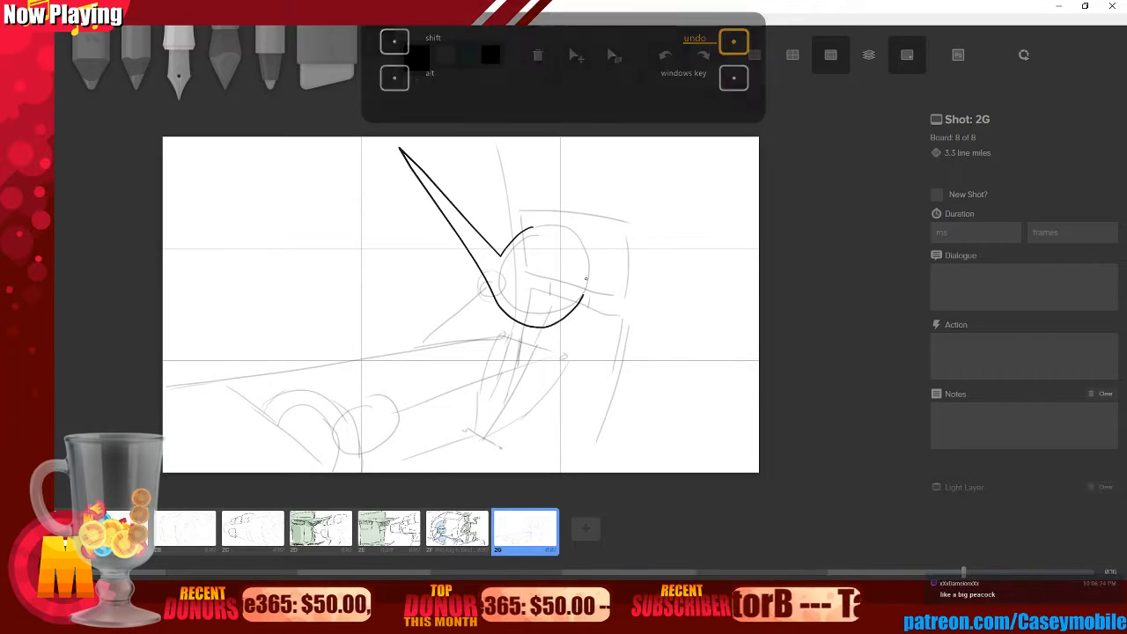
key(ctrl+z)
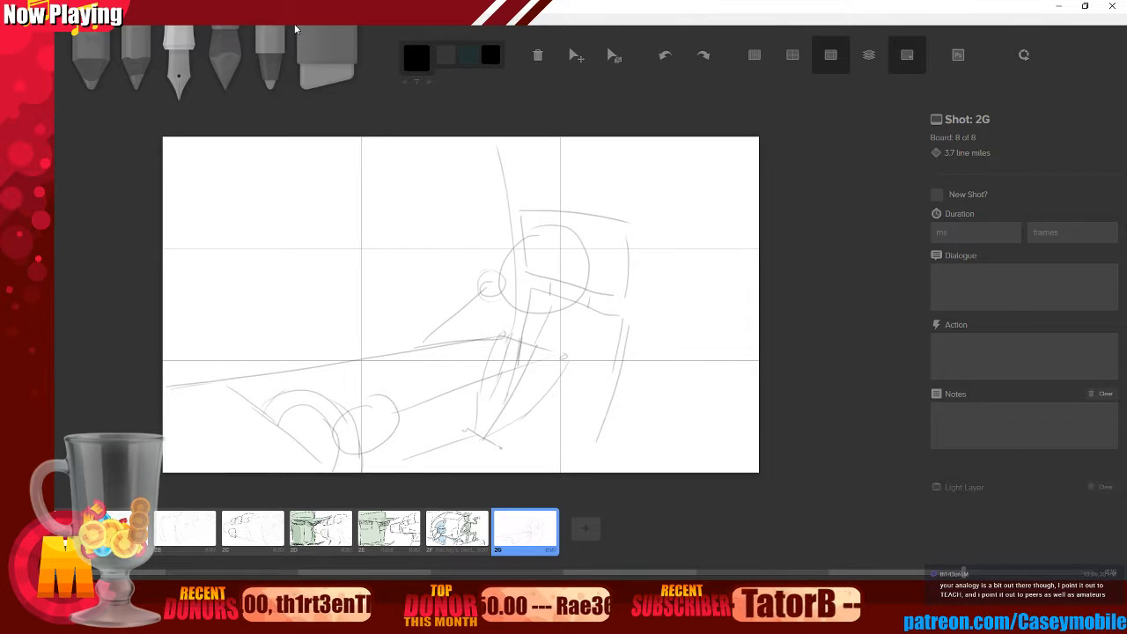
key(2)
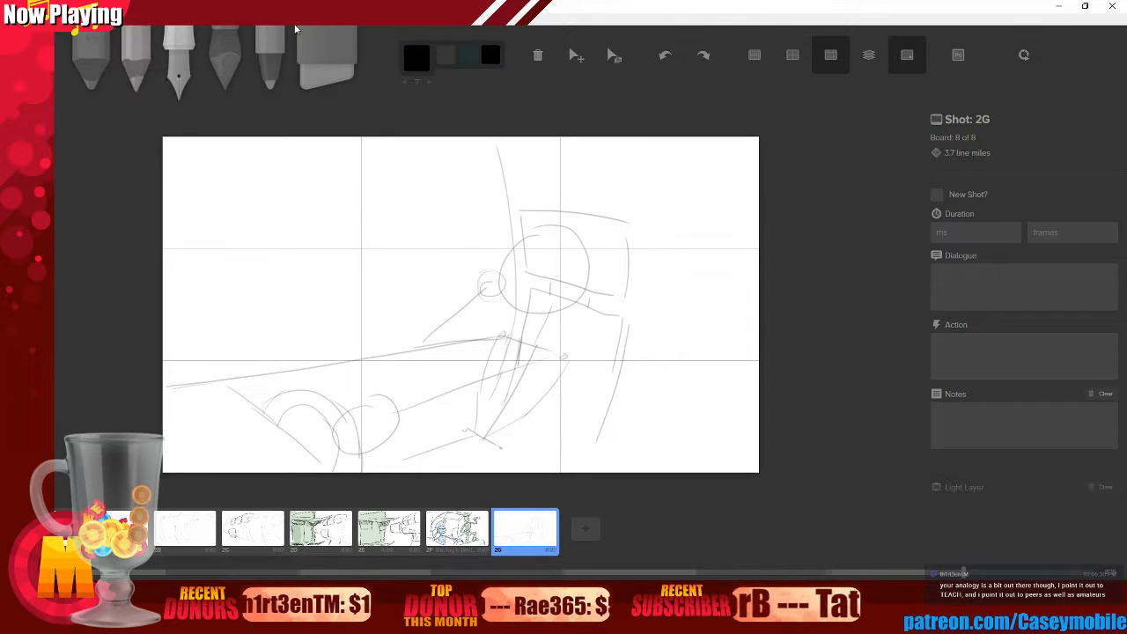
drag(504, 216, 424, 146)
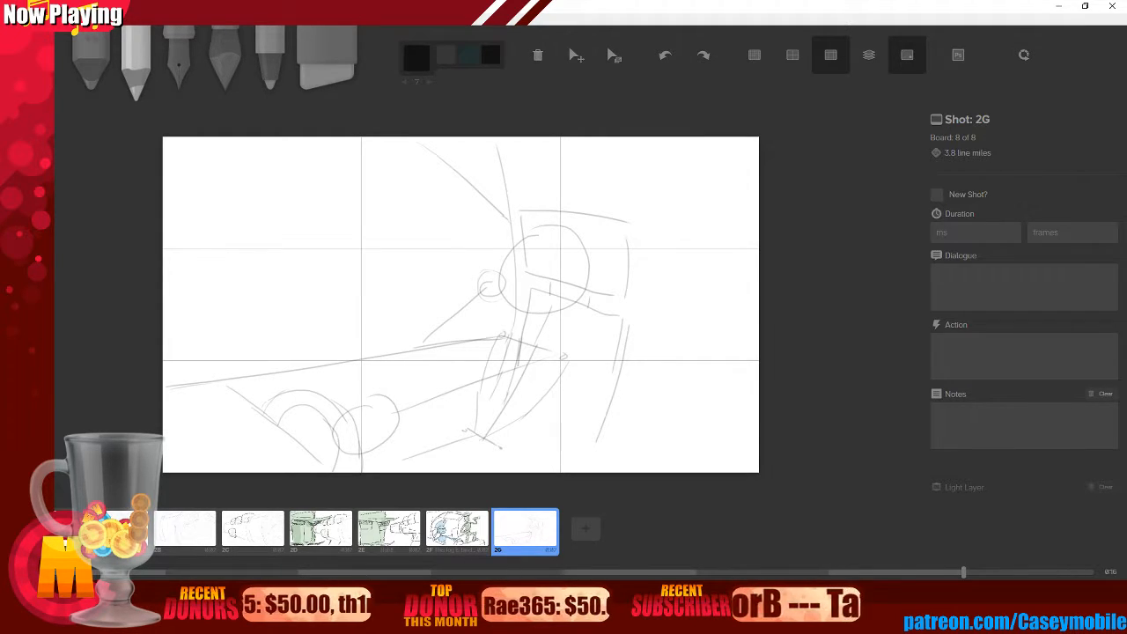
mouse_move(454, 148)
mouse_down()
mouse_move(470, 142)
mouse_move(495, 202)
mouse_up()
key(ctrl+z)
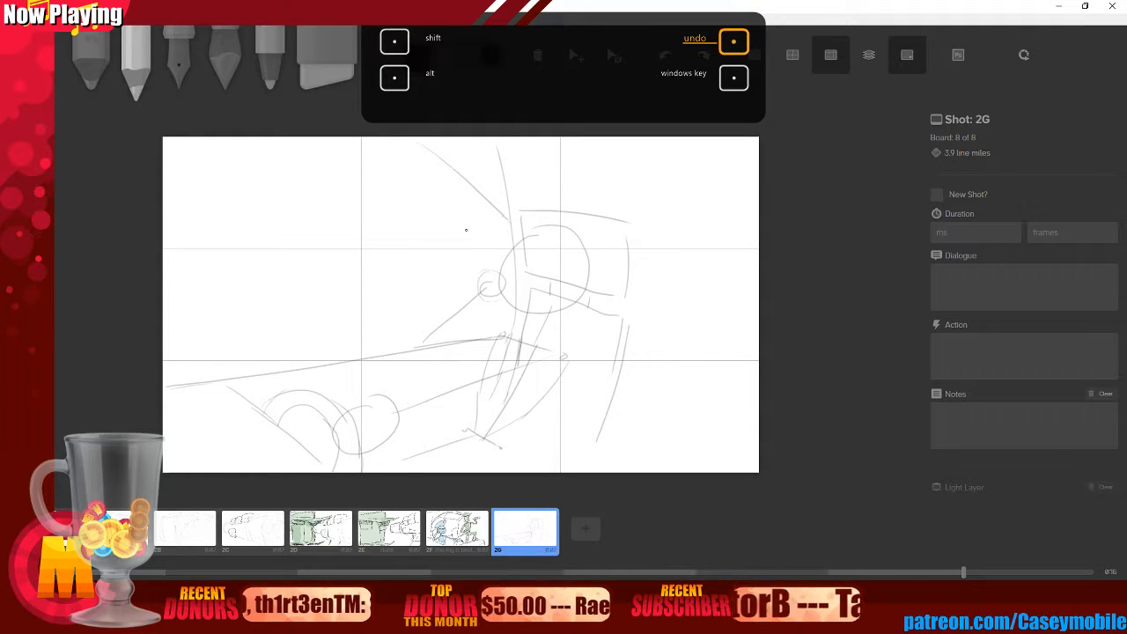
drag(449, 145, 495, 178)
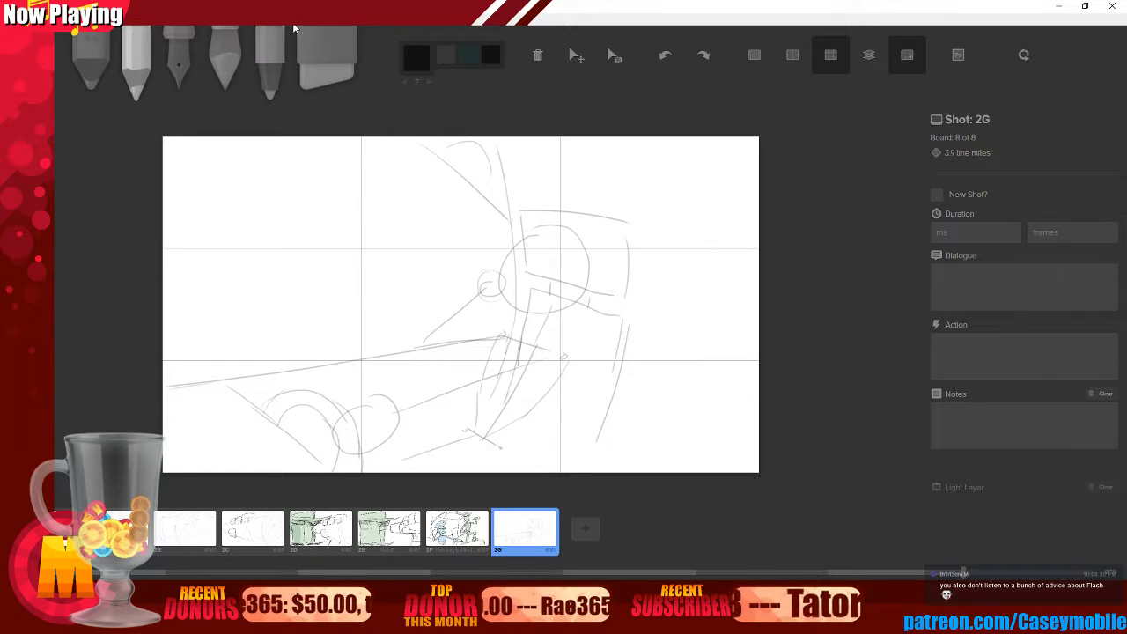
key(3)
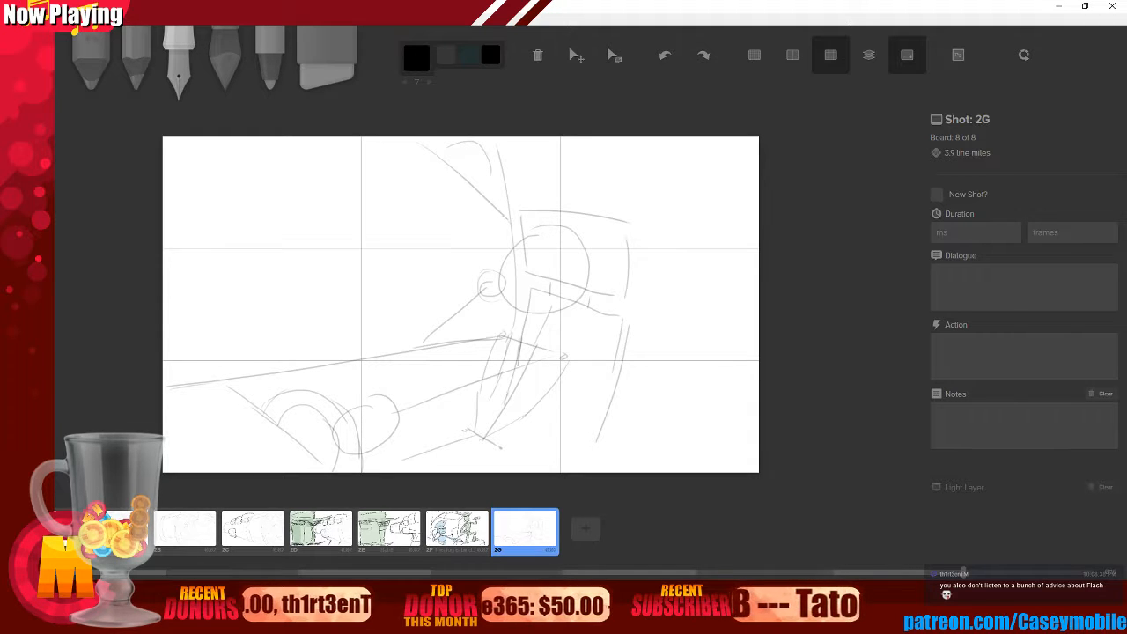
mouse_move(540, 229)
mouse_down()
mouse_move(534, 311)
mouse_move(571, 222)
mouse_up()
mouse_move(487, 176)
mouse_down()
mouse_move(529, 227)
mouse_move(602, 192)
mouse_move(604, 245)
mouse_up()
drag(608, 201, 596, 272)
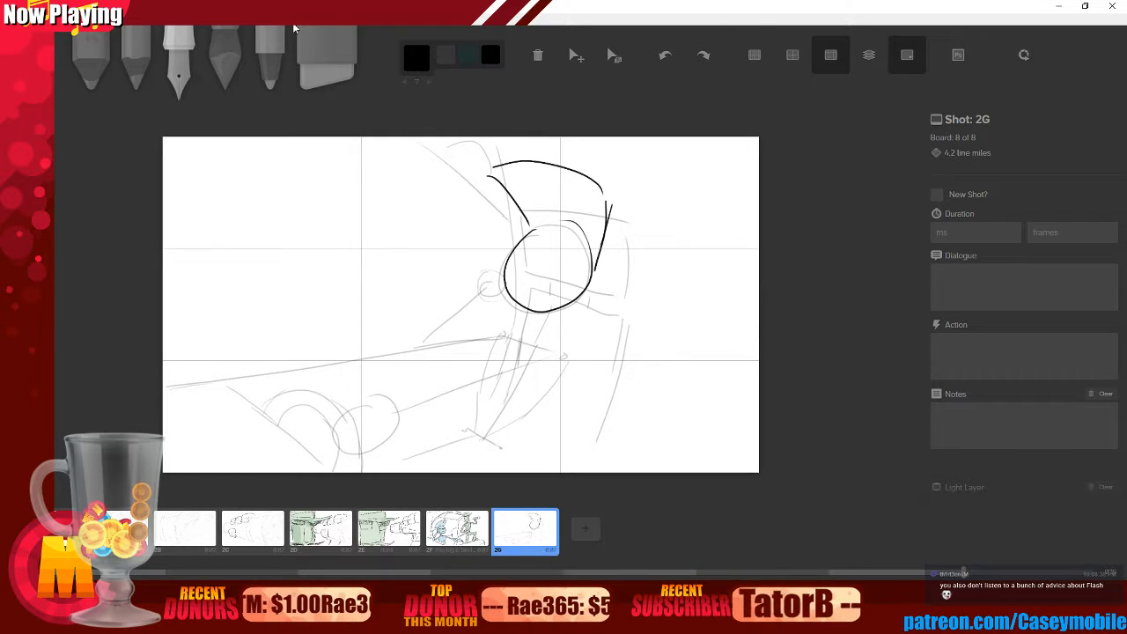
key(ctrl+z)
key(ctrl+z)
key(ctrl+z)
key(ctrl+z)
key(ctrl+z)
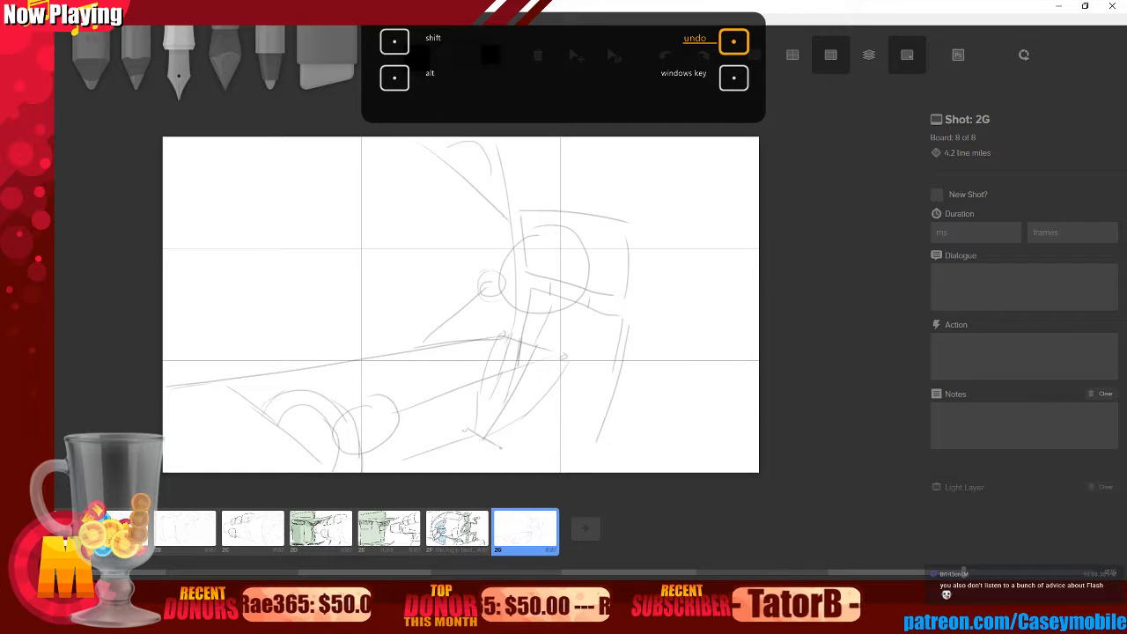
drag(534, 231, 509, 273)
key(ctrl+z)
key(ctrl+z)
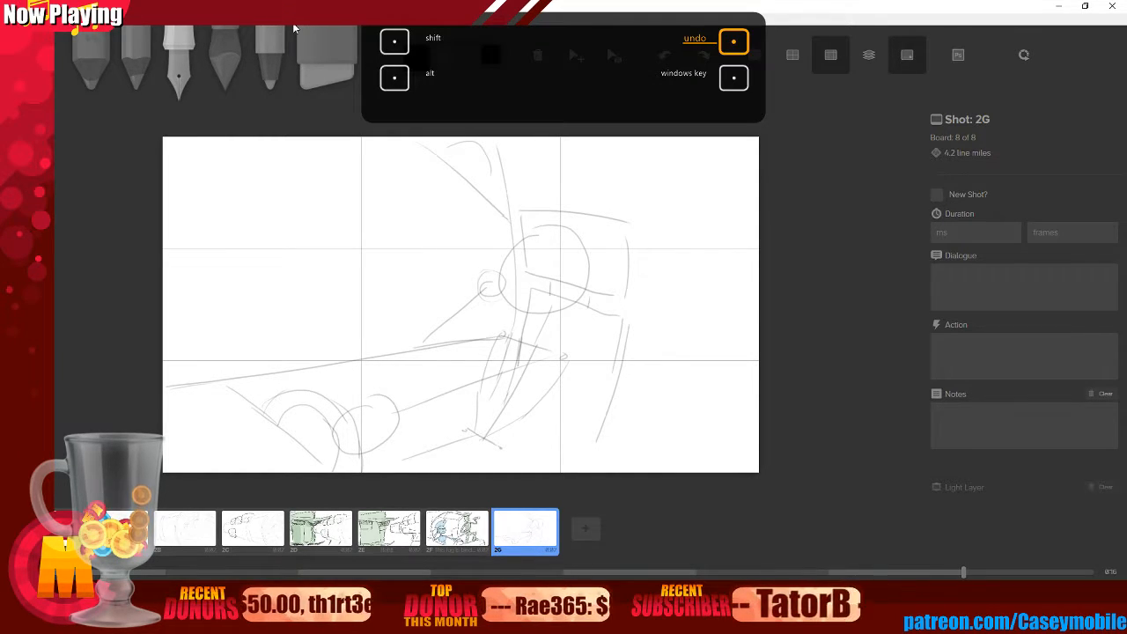
mouse_move(539, 227)
mouse_down()
mouse_move(527, 231)
mouse_move(551, 221)
mouse_move(515, 242)
mouse_up()
key(ctrl+z)
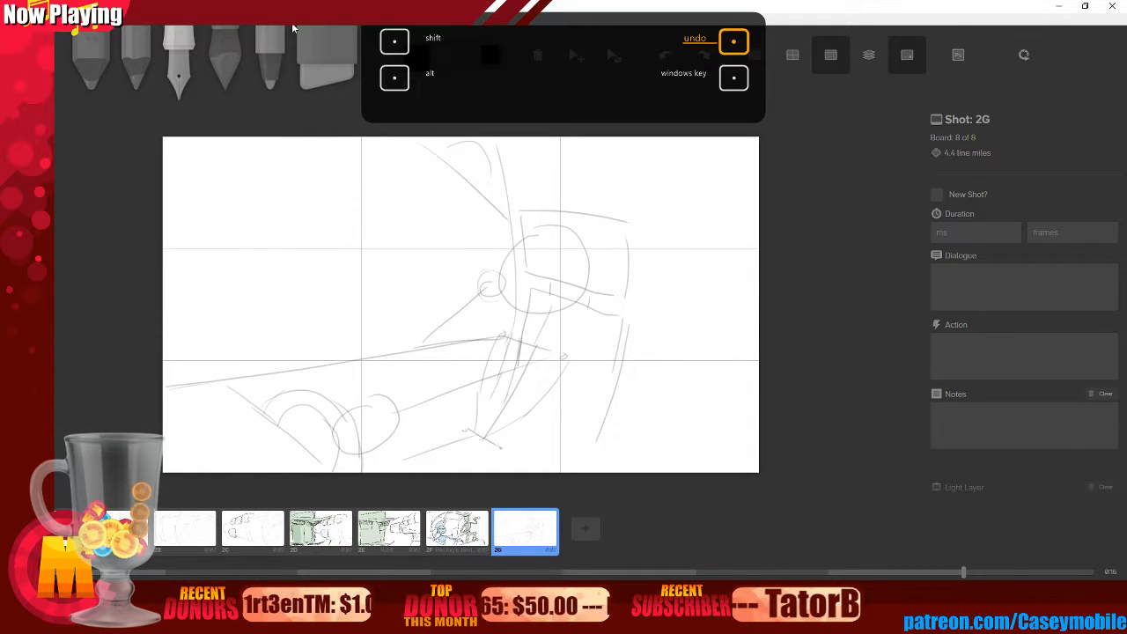
- Ink the figure's round head and the outline of the tall, swept-forward crest of hair above it
mouse_move(540, 228)
mouse_down()
mouse_move(547, 313)
mouse_move(539, 227)
mouse_up()
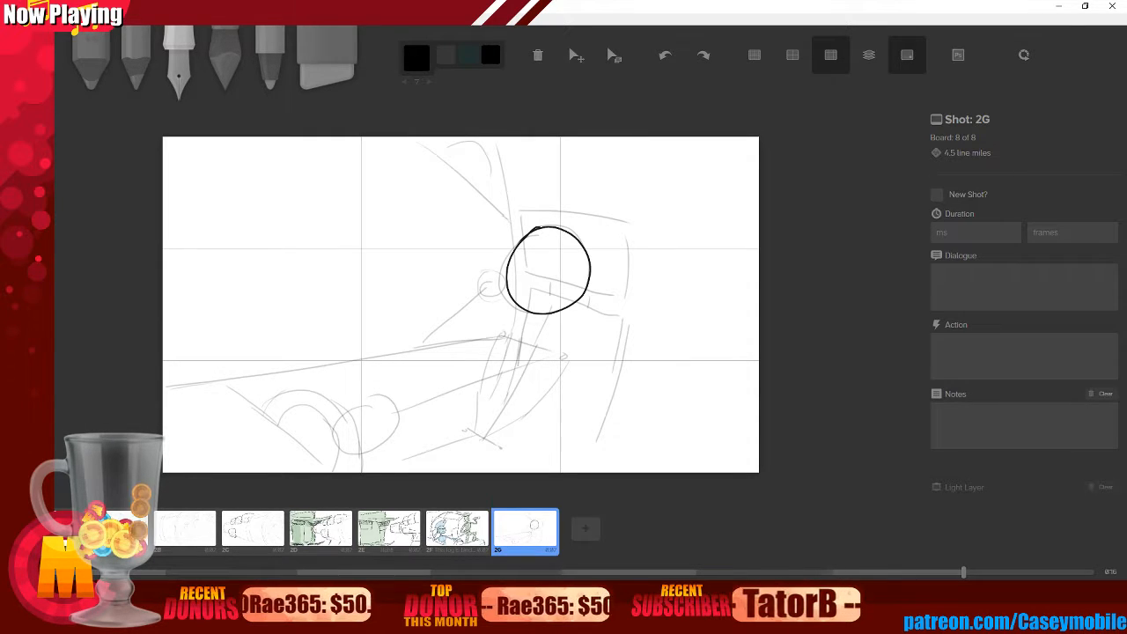
drag(483, 188, 525, 231)
mouse_move(474, 187)
mouse_down()
mouse_move(560, 169)
mouse_move(601, 187)
mouse_move(611, 236)
mouse_move(586, 291)
mouse_up()
- Ink the hairline curve across the forehead and a few strand lines inside the crest, undoing the trial hairlines
mouse_move(526, 227)
mouse_down()
mouse_move(527, 251)
mouse_move(579, 243)
mouse_up()
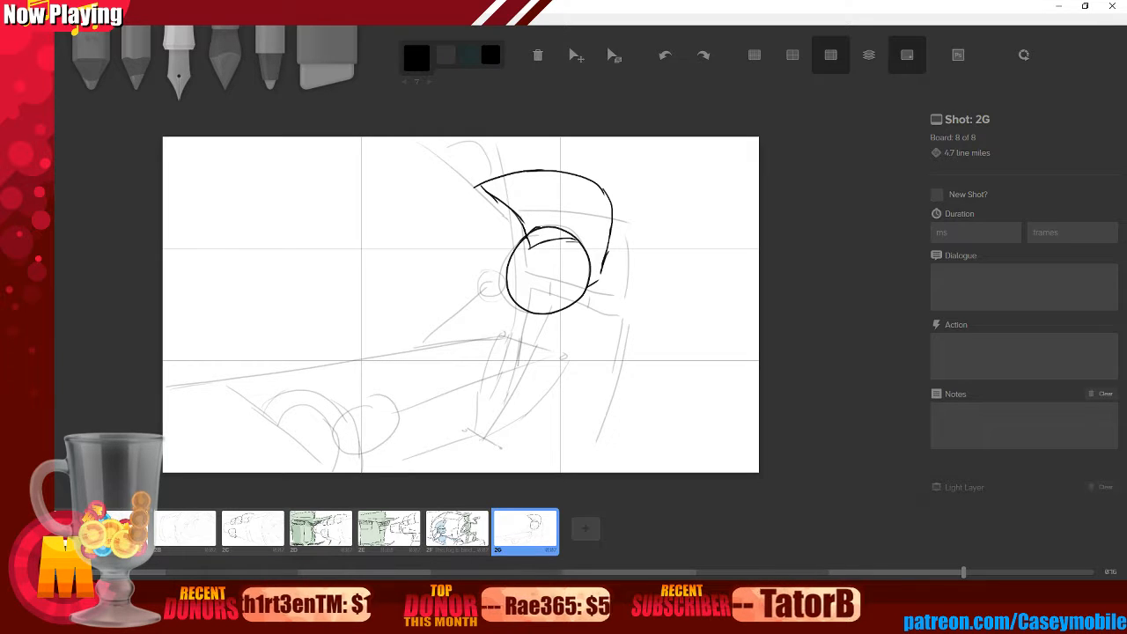
key(ctrl+z)
key(ctrl+z)
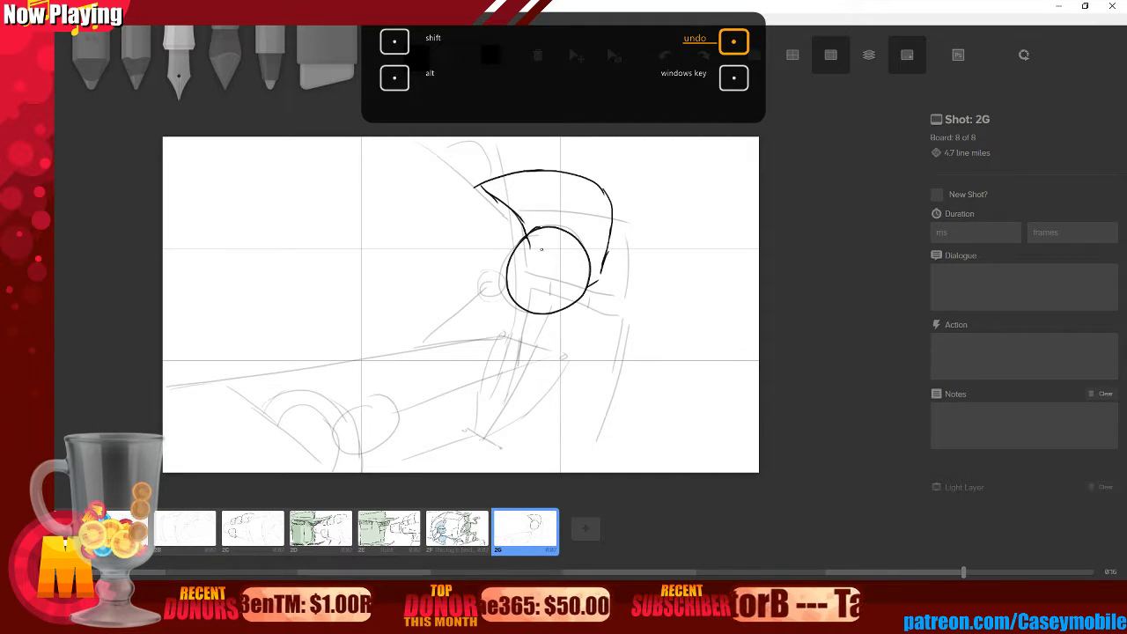
drag(530, 247, 577, 232)
key(ctrl+z)
key(ctrl+z)
key(ctrl+z)
key(ctrl+z)
key(ctrl+z)
drag(531, 247, 553, 231)
drag(497, 174, 531, 222)
mouse_move(553, 177)
mouse_down()
mouse_move(553, 193)
mouse_move(593, 207)
mouse_up()
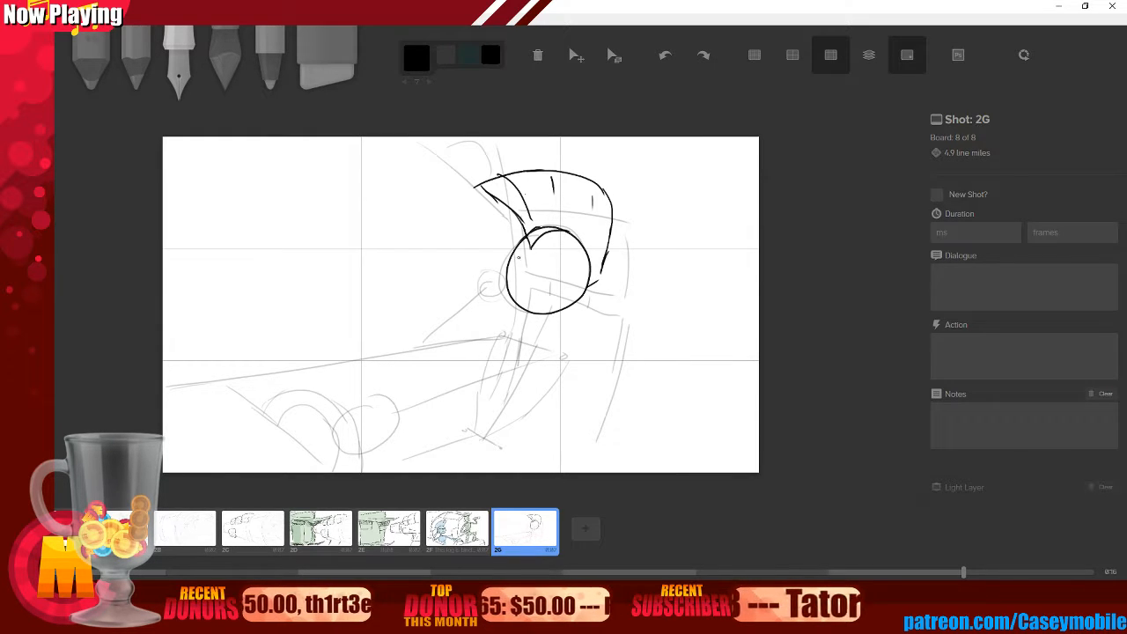
- Undo the trial face guidelines and ink scowling eyes, a small nose and a slanted mouth on the head
mouse_move(510, 261)
mouse_down()
mouse_move(587, 275)
mouse_move(525, 281)
mouse_up()
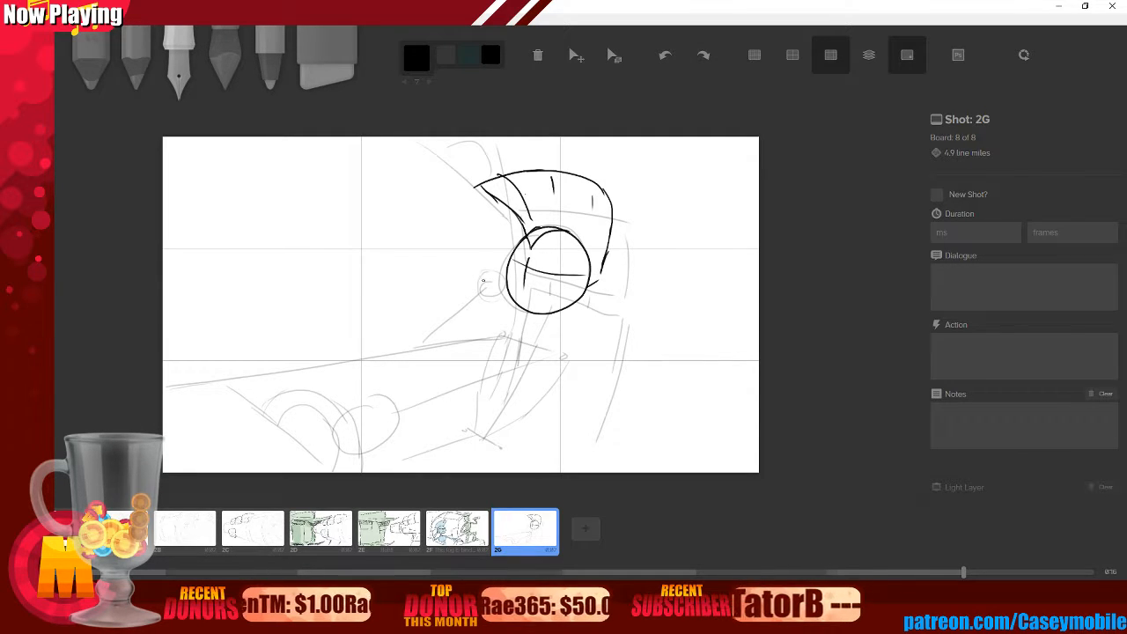
key(ctrl+z)
key(ctrl+z)
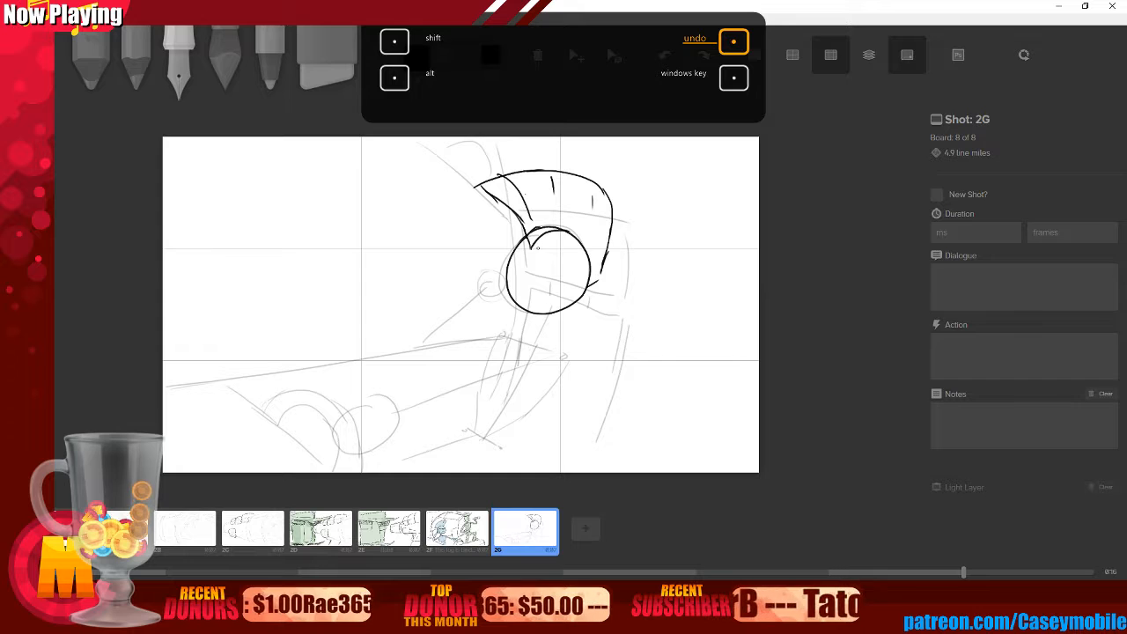
mouse_move(528, 267)
mouse_down()
mouse_move(529, 277)
mouse_move(529, 261)
mouse_move(580, 253)
mouse_move(556, 270)
mouse_move(577, 256)
mouse_move(527, 262)
mouse_move(573, 298)
mouse_up()
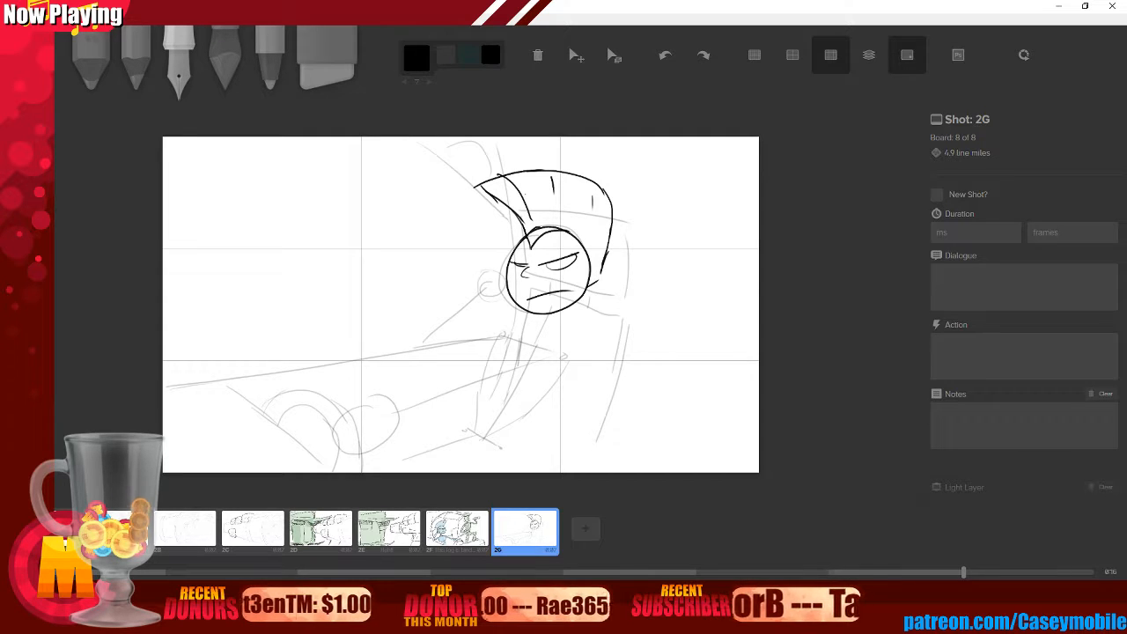
- Erase the part of the head outline that overlaps the hairline at the top of the forehead
key(6)
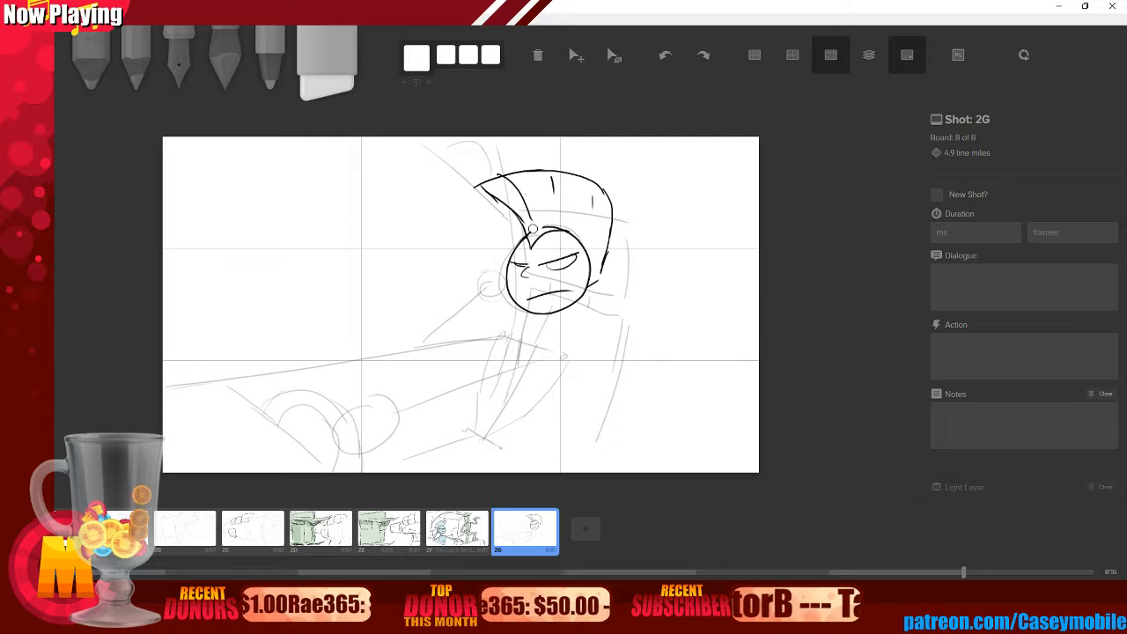
mouse_move(551, 226)
mouse_down()
mouse_move(567, 226)
mouse_move(535, 225)
mouse_up()
key(ctrl+z)
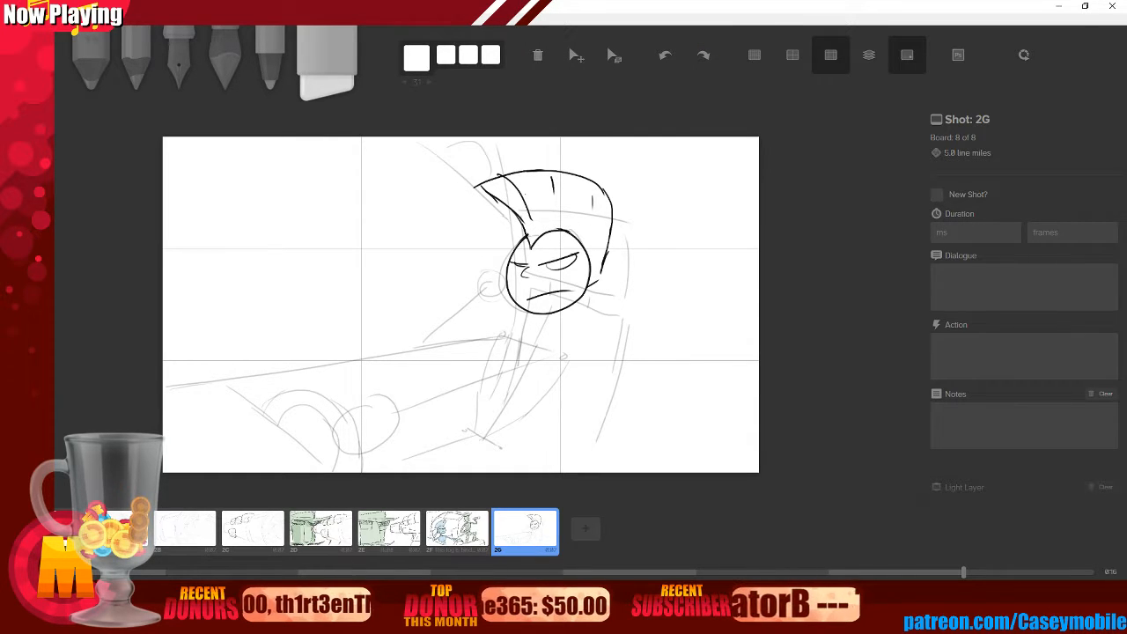
key(3)
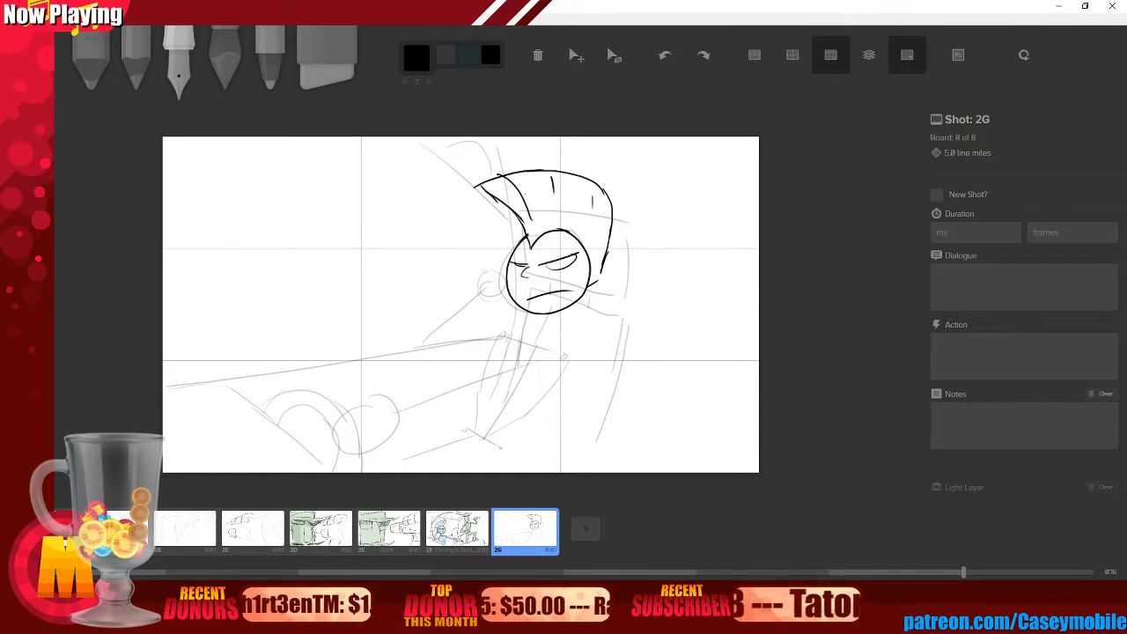
key(6)
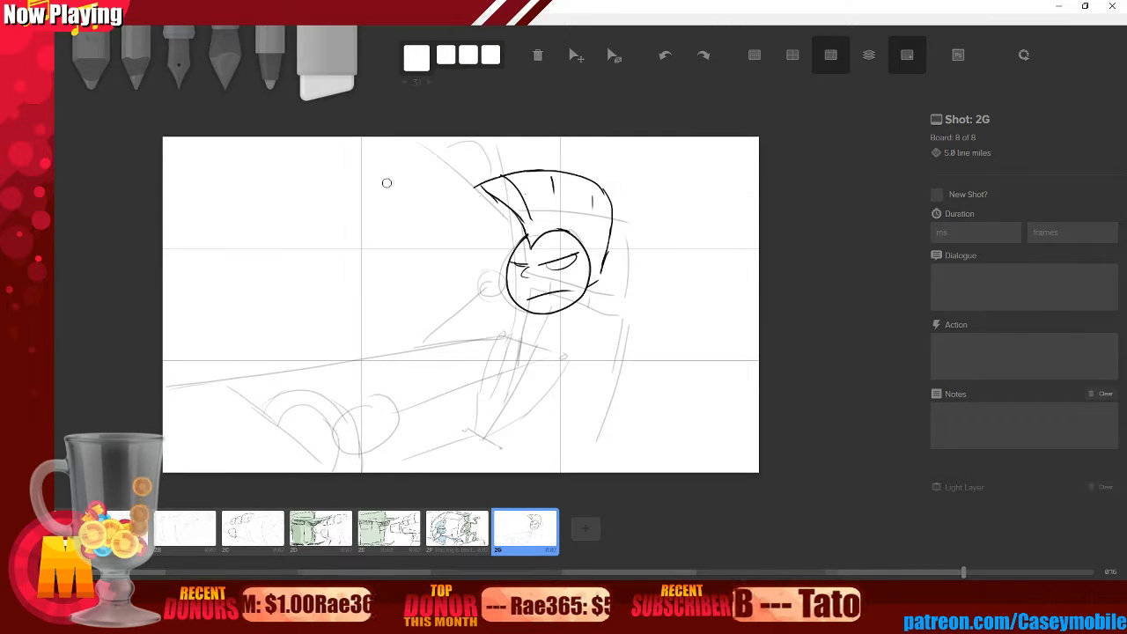
- Rework the figure's far narrowed eye with fine ink lines, erasing and undoing the trial strokes beneath the brow
key(3)
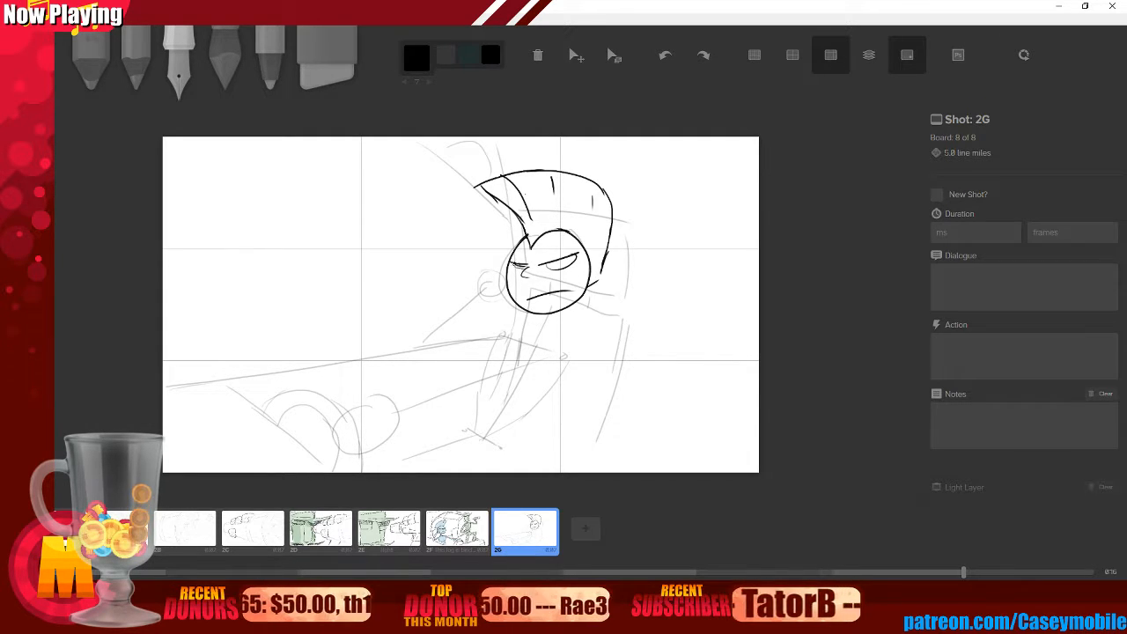
key(6)
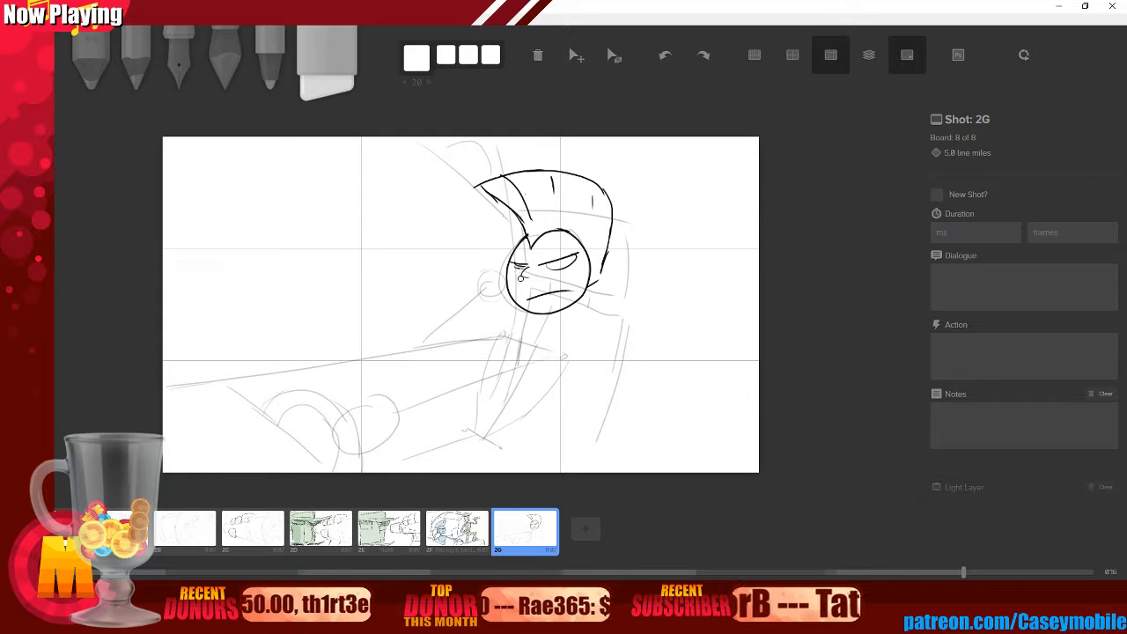
drag(514, 269, 520, 269)
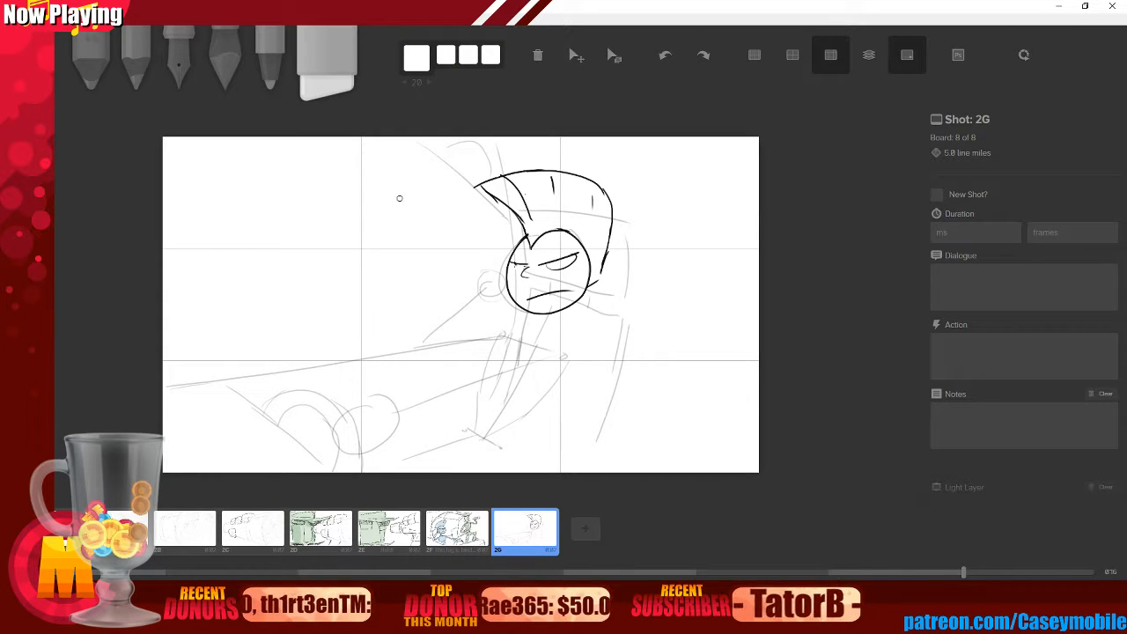
key(3)
drag(515, 263, 527, 267)
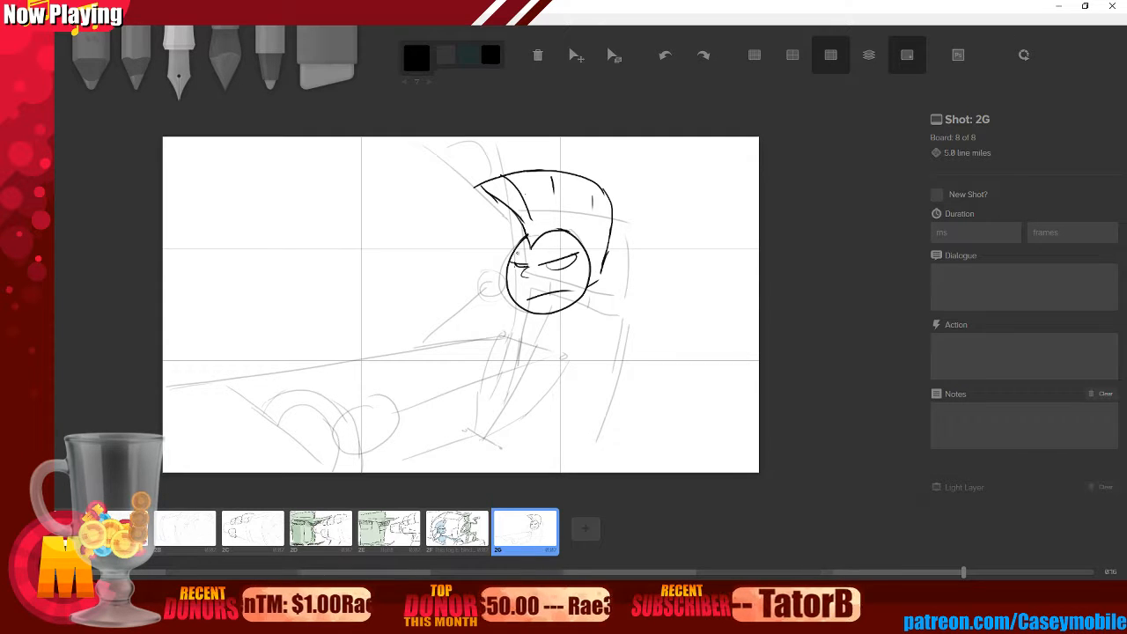
key(ctrl+z)
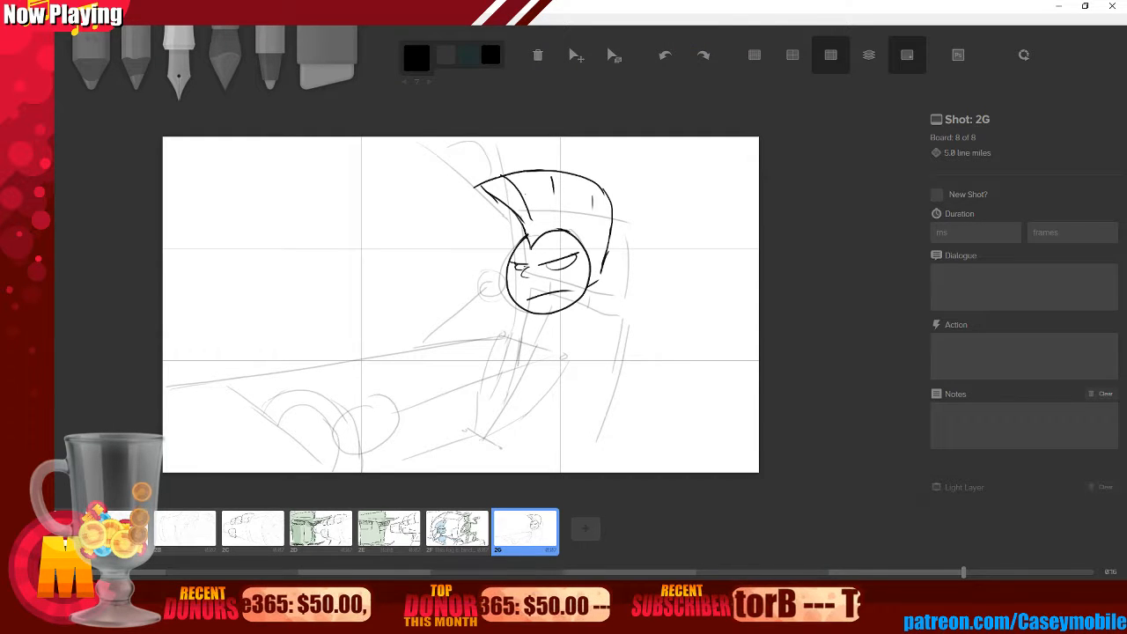
key(ctrl+z)
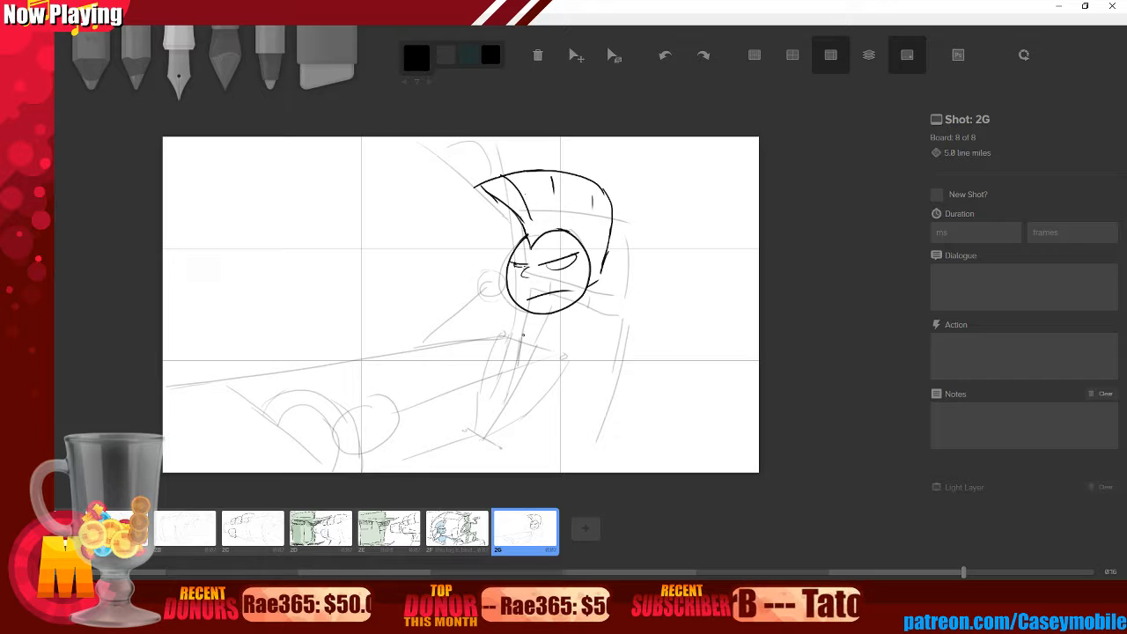
- Ink the figure's short neck and round torso below the head, undoing the trial neck and shoulder strokes
drag(521, 334, 529, 332)
key(ctrl+z)
key(ctrl+z)
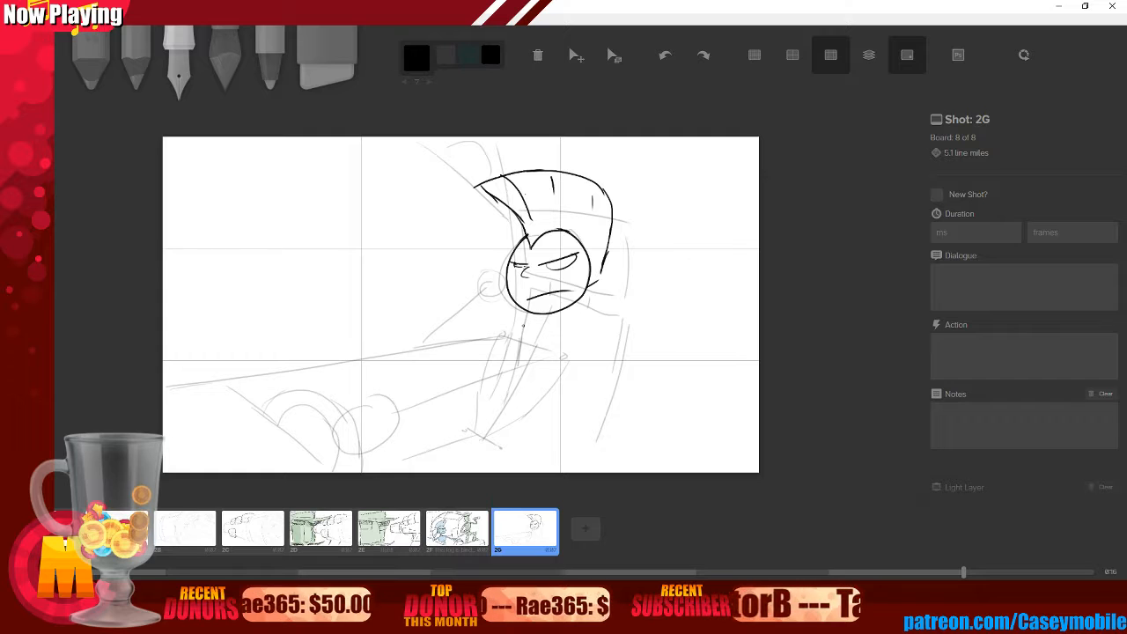
mouse_move(489, 353)
mouse_down()
mouse_move(477, 387)
mouse_move(581, 352)
mouse_move(493, 337)
mouse_move(493, 349)
mouse_move(529, 338)
mouse_move(492, 349)
mouse_move(543, 331)
mouse_up()
key(ctrl+z)
key(ctrl+z)
mouse_move(550, 312)
mouse_down()
mouse_move(554, 325)
mouse_move(540, 325)
mouse_move(562, 331)
mouse_up()
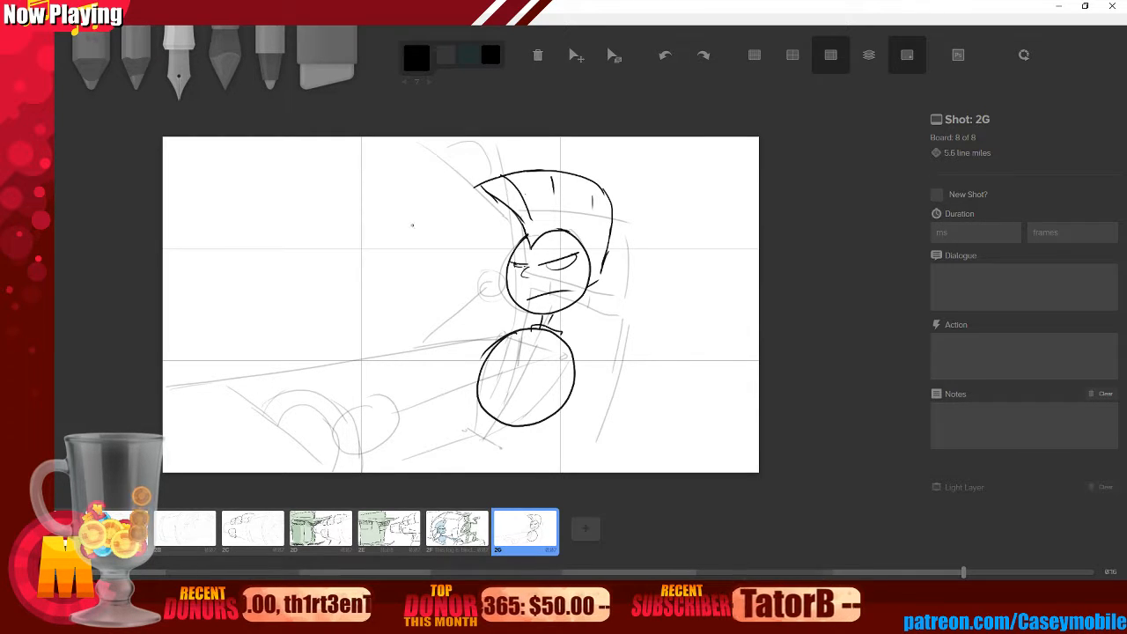
- Ink the arm bent at the elbow with its hand against the head, undoing and redrawing the hand and inner arm lines
mouse_move(420, 338)
mouse_down()
mouse_move(484, 278)
mouse_move(499, 294)
mouse_move(517, 283)
mouse_move(452, 332)
mouse_move(491, 333)
mouse_up()
drag(511, 263, 529, 267)
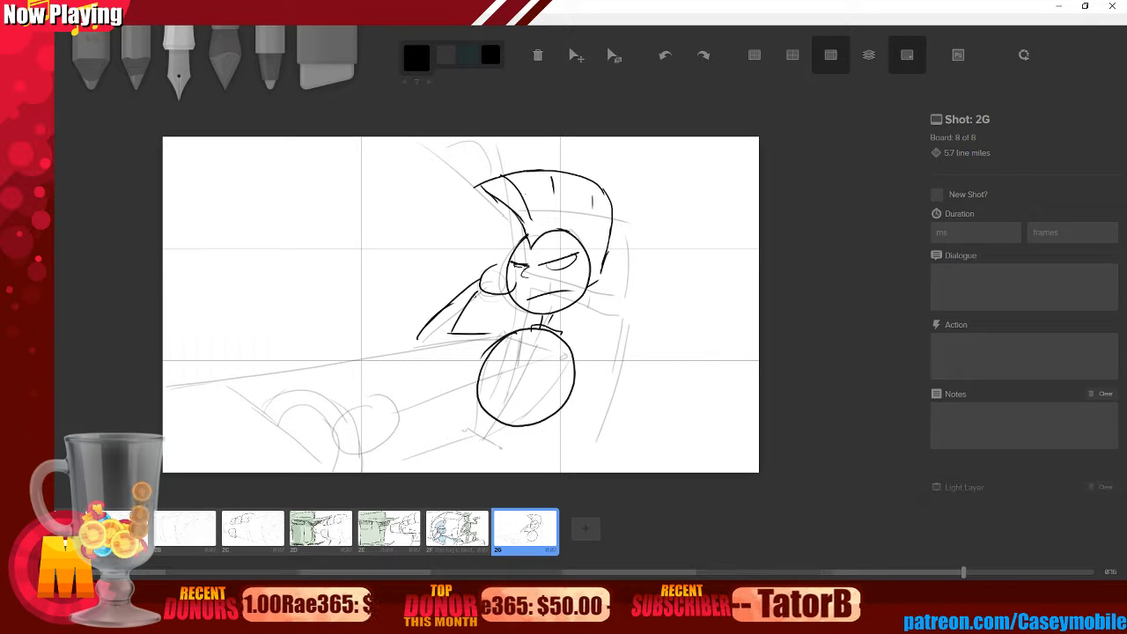
drag(421, 333, 474, 343)
key(ctrl+z)
key(ctrl+z)
key(ctrl+z)
key(ctrl+z)
key(ctrl+z)
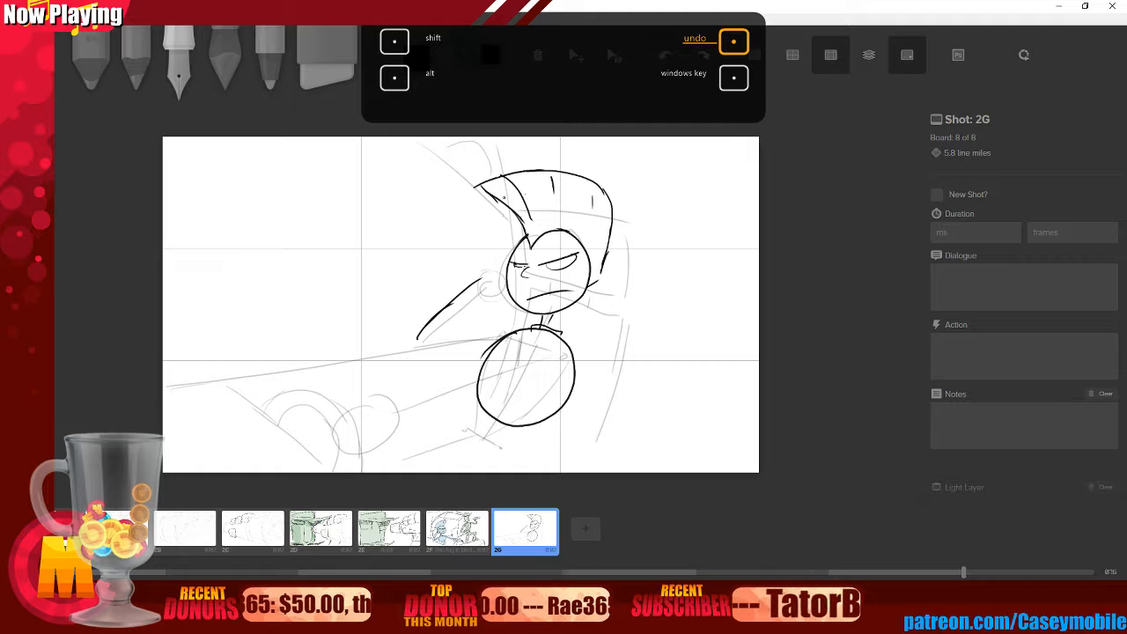
mouse_move(504, 261)
mouse_down()
mouse_move(480, 277)
mouse_move(503, 283)
mouse_move(421, 336)
mouse_move(514, 329)
mouse_up()
drag(417, 338, 498, 347)
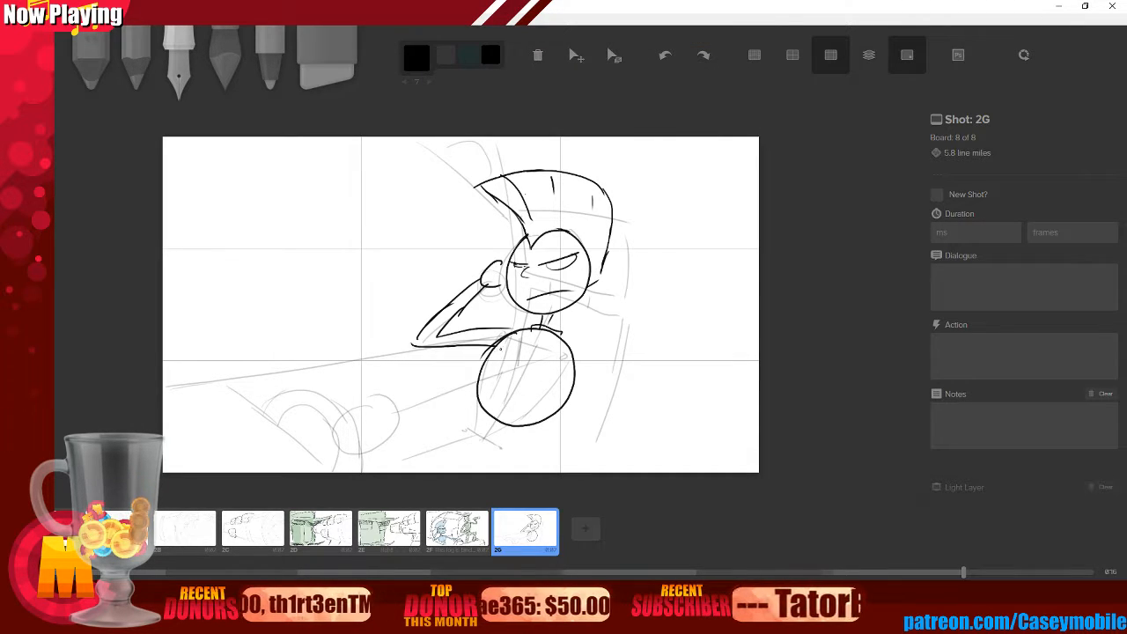
- Ink the other arm across the torso from a round shoulder to a large round hand at the wheel, and add curves at the opposite shoulder
drag(567, 347, 424, 414)
drag(563, 338, 560, 343)
drag(479, 345, 523, 327)
drag(485, 331, 505, 303)
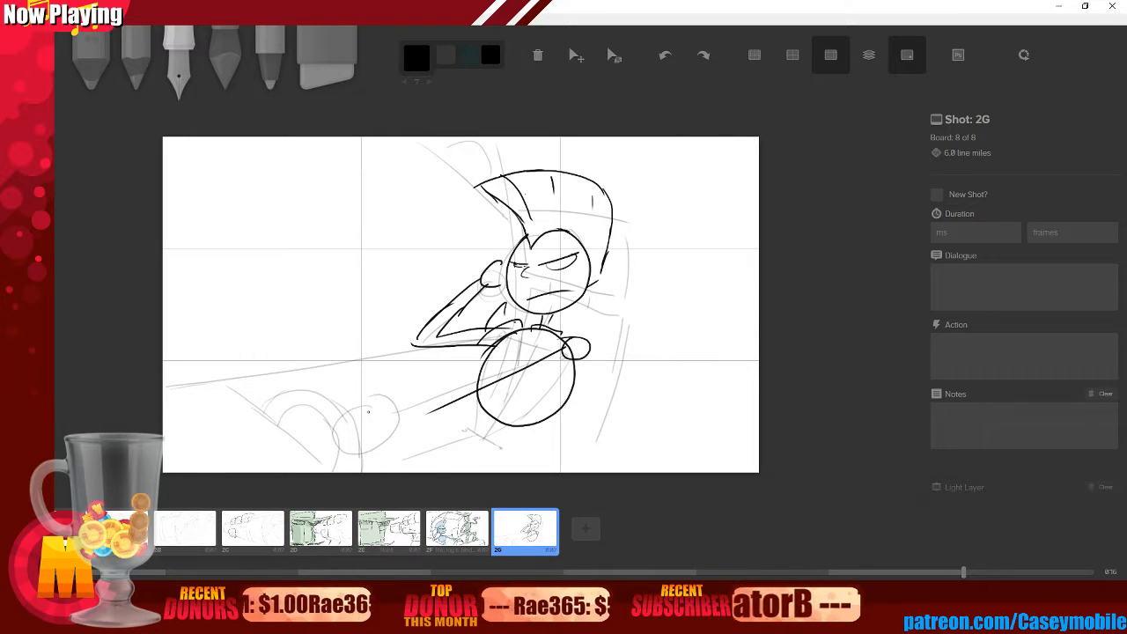
mouse_move(382, 396)
mouse_down()
mouse_move(408, 409)
mouse_move(400, 454)
mouse_move(435, 410)
mouse_move(564, 364)
mouse_up()
mouse_move(368, 398)
mouse_down()
mouse_move(386, 392)
mouse_move(349, 417)
mouse_up()
drag(349, 412, 414, 449)
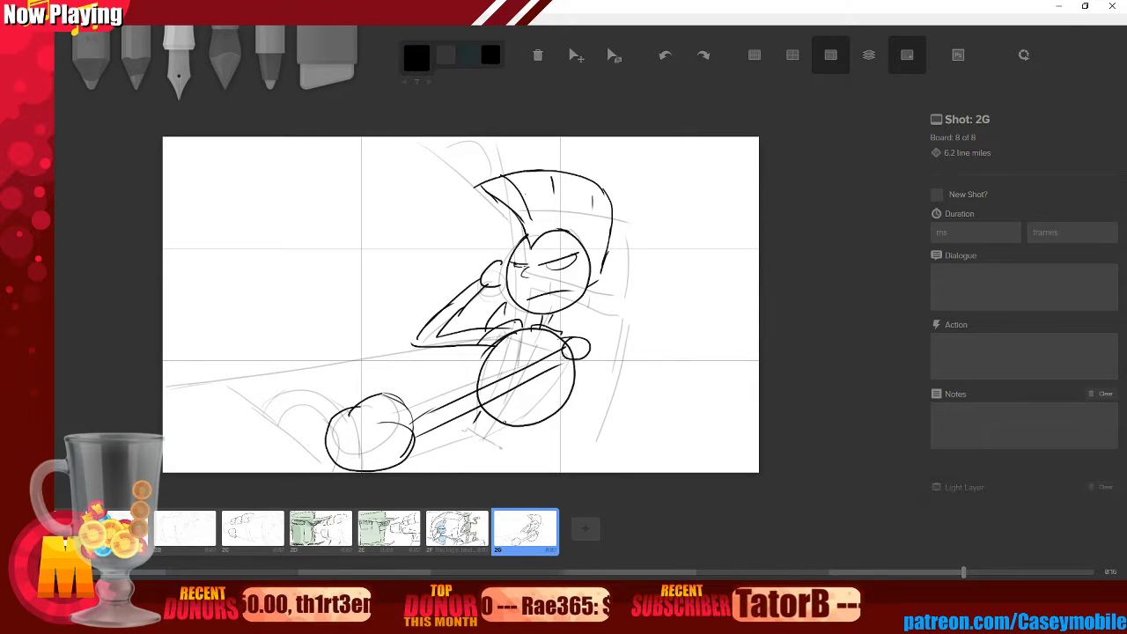
- Ink a rounded hip shape below the torso, with waist lines joining it and small centre-line details on the chest
drag(482, 429, 503, 444)
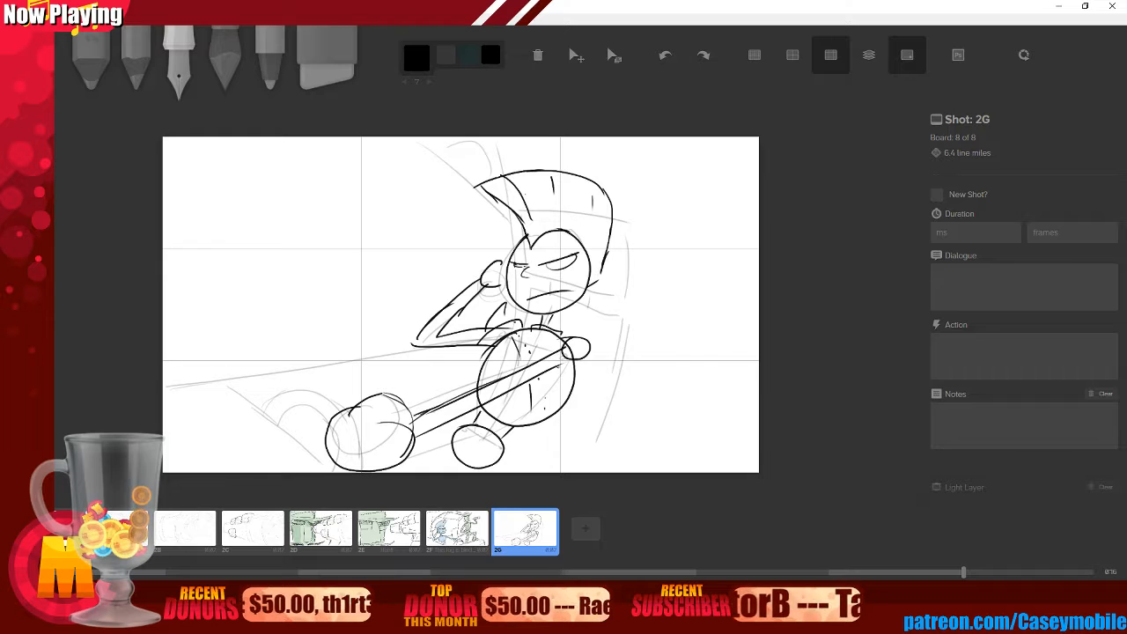
key(7)
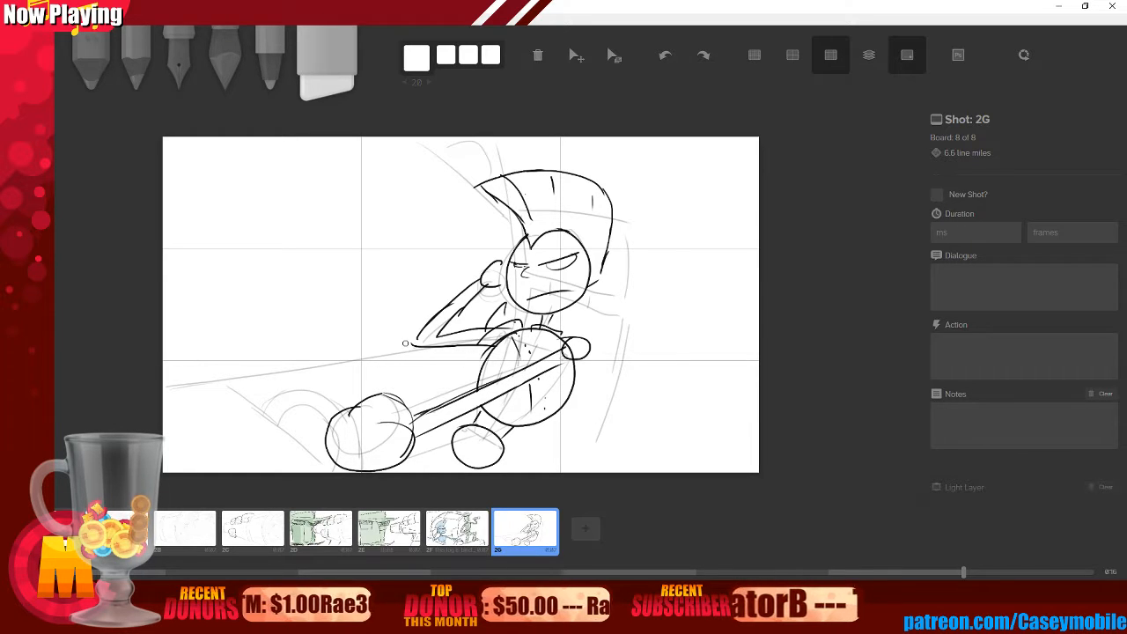
click(179, 61)
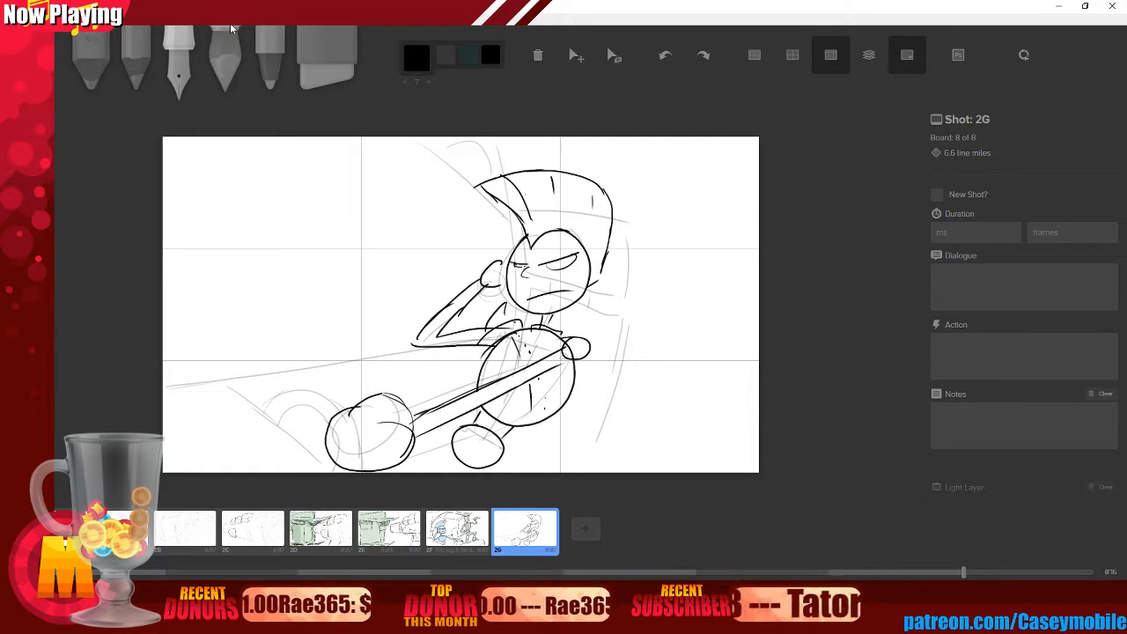
click(327, 62)
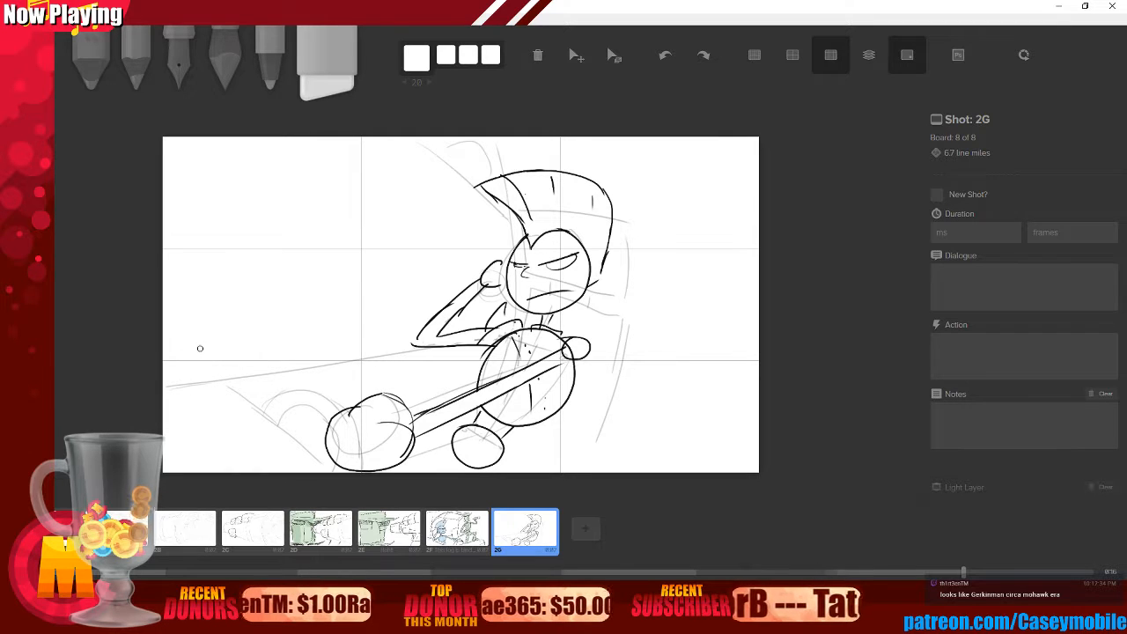
key(3)
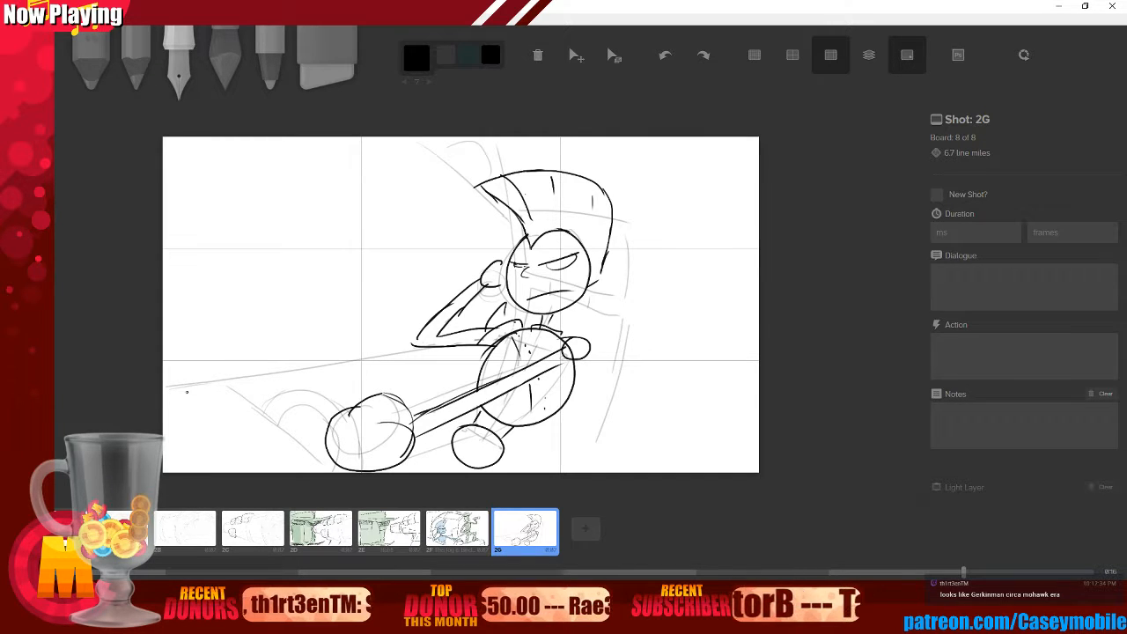
- Shade the whole figure light blue with an enlarged brush, covering the hair, face, arms, torso and hands, then return to the ink pen
key(4)
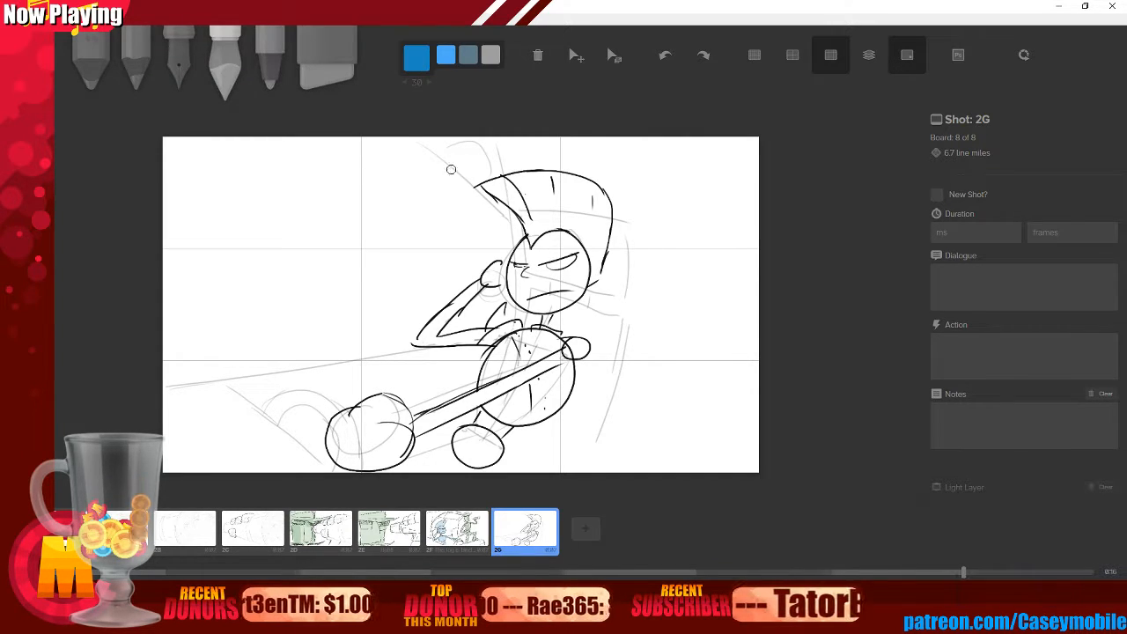
key(])
key(])
mouse_move(531, 208)
mouse_down()
mouse_move(495, 187)
mouse_move(534, 212)
mouse_move(539, 233)
mouse_move(511, 196)
mouse_move(533, 183)
mouse_move(506, 185)
mouse_move(535, 184)
mouse_move(550, 216)
mouse_move(574, 220)
mouse_move(542, 222)
mouse_move(574, 233)
mouse_move(541, 235)
mouse_move(573, 238)
mouse_move(586, 271)
mouse_move(593, 260)
mouse_move(597, 201)
mouse_move(534, 179)
mouse_move(578, 206)
mouse_move(549, 204)
mouse_move(568, 203)
mouse_move(557, 236)
mouse_move(520, 263)
mouse_move(522, 295)
mouse_move(535, 240)
mouse_move(522, 267)
mouse_move(530, 294)
mouse_move(553, 301)
mouse_move(564, 248)
mouse_move(533, 280)
mouse_move(555, 260)
mouse_move(564, 274)
mouse_move(525, 262)
mouse_move(518, 286)
mouse_move(539, 301)
mouse_move(552, 280)
mouse_move(521, 255)
mouse_move(423, 340)
mouse_move(511, 334)
mouse_move(498, 332)
mouse_move(499, 312)
mouse_move(526, 337)
mouse_move(515, 379)
mouse_move(537, 370)
mouse_move(517, 406)
mouse_move(503, 405)
mouse_move(497, 365)
mouse_move(558, 371)
mouse_move(521, 416)
mouse_move(497, 370)
mouse_move(556, 366)
mouse_move(494, 424)
mouse_move(483, 412)
mouse_move(467, 438)
mouse_move(481, 448)
mouse_move(553, 359)
mouse_move(579, 349)
mouse_move(544, 348)
mouse_move(539, 330)
mouse_move(515, 384)
mouse_move(458, 414)
mouse_move(500, 387)
mouse_move(352, 440)
mouse_move(384, 452)
mouse_up()
click(181, 63)
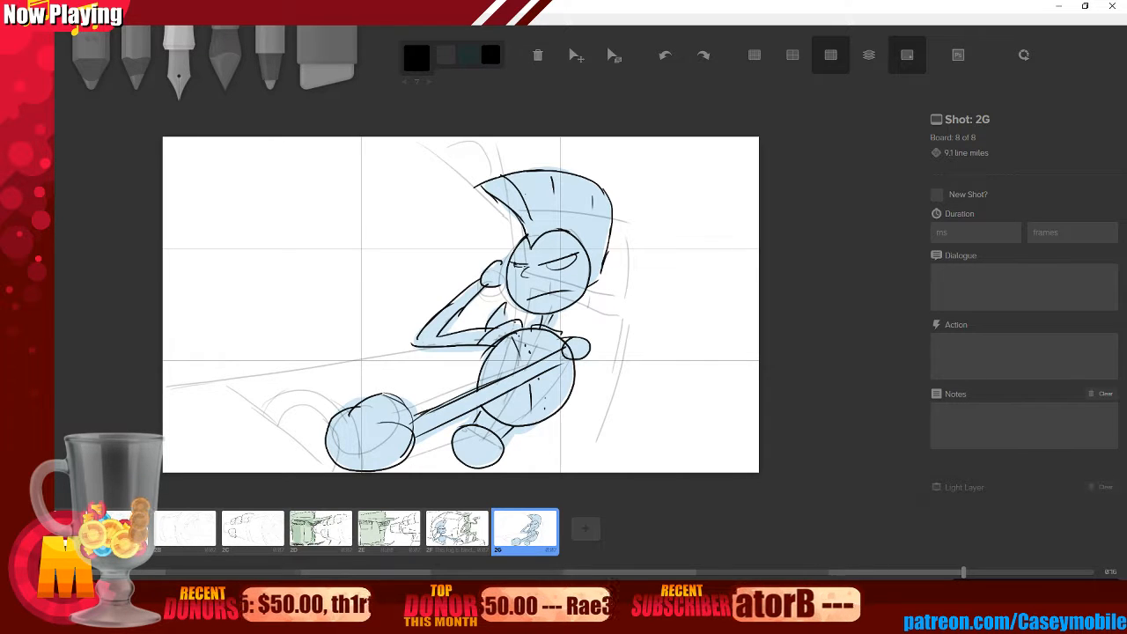
- Enter board 2G's dialogue "If you relate one more thing to women's clothing I'm burning your luggage.", checking the line in Adobe Audition
click(1017, 284)
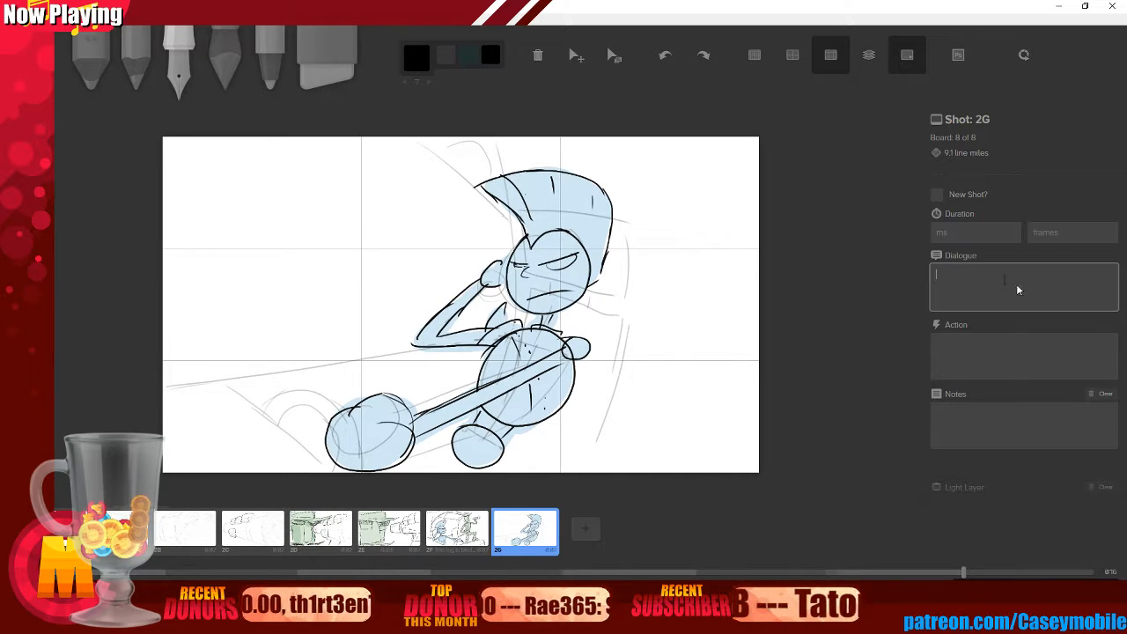
text(If you relate one more thing to women's clothing)
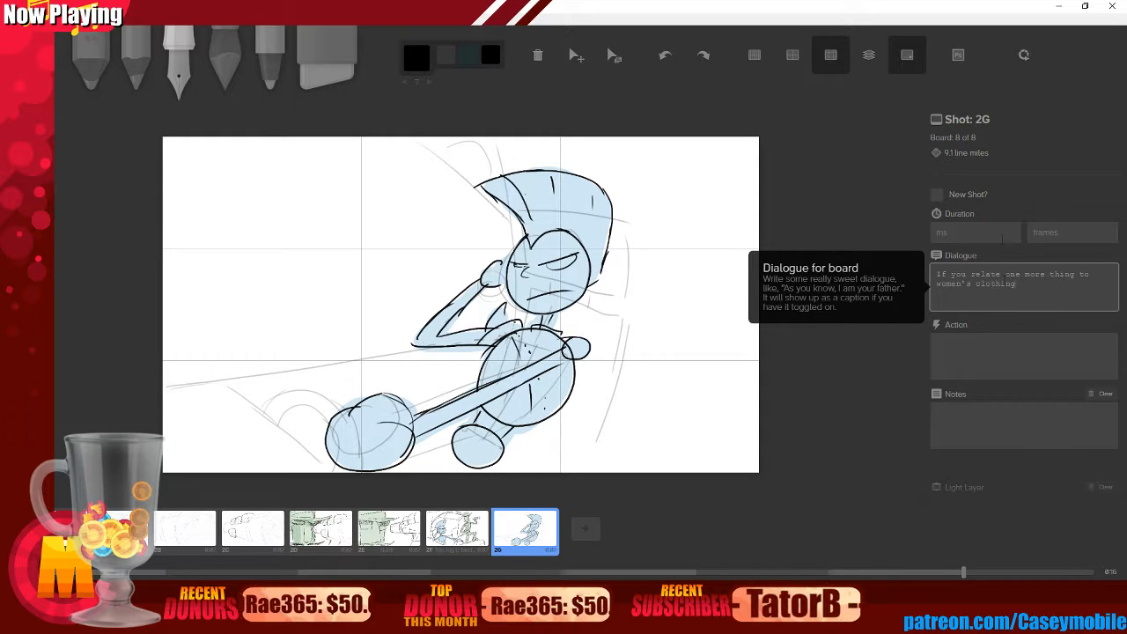
key(alt+Tab)
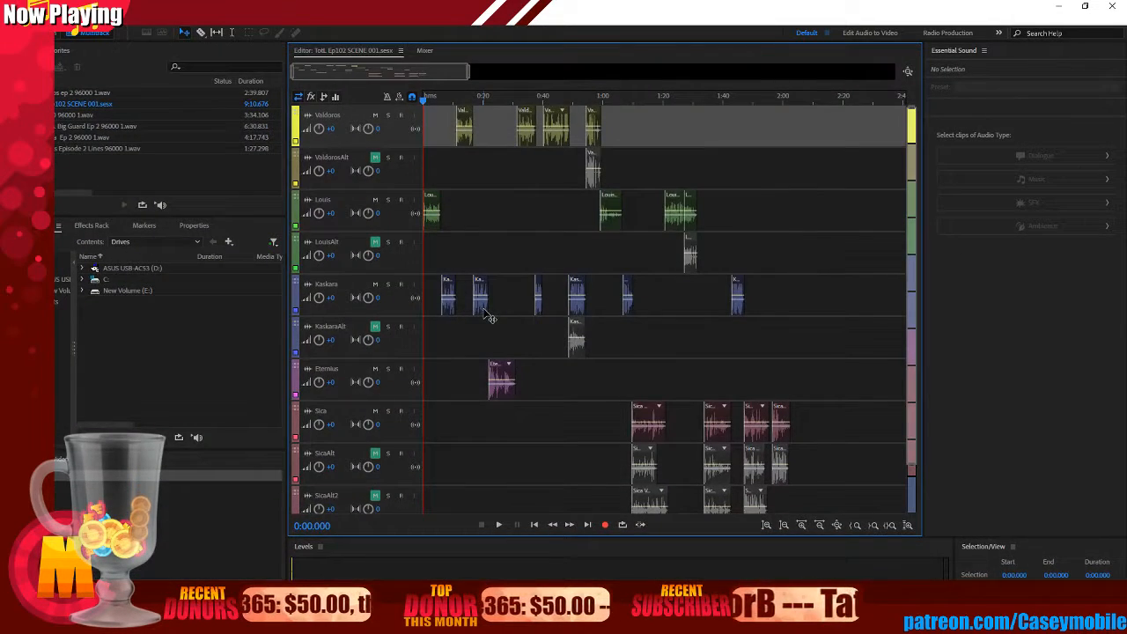
click(500, 525)
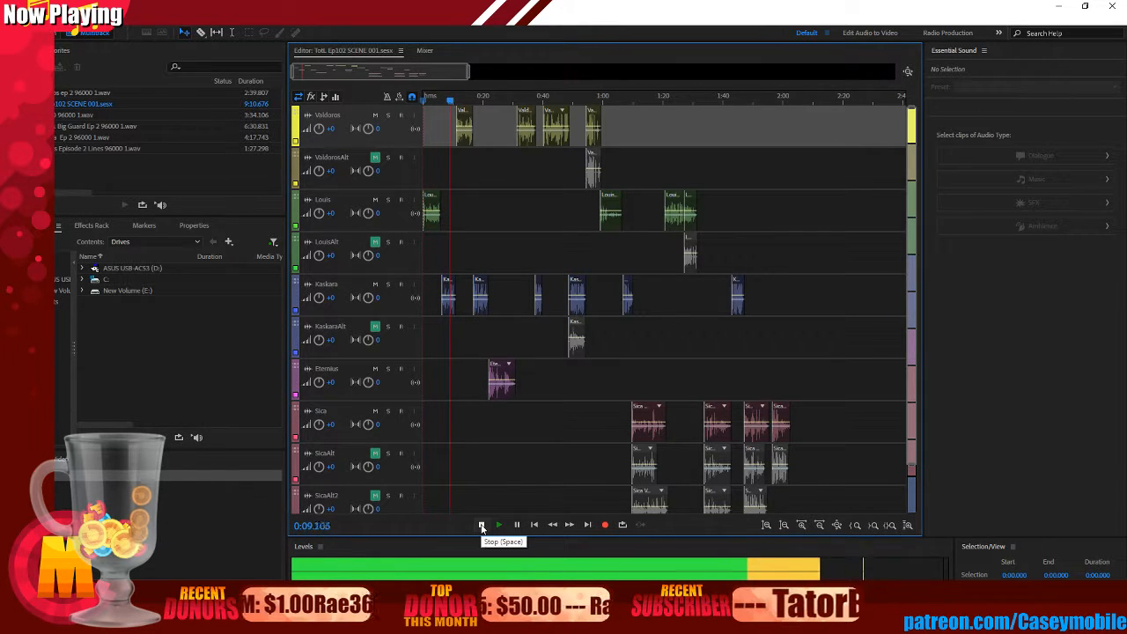
click(481, 526)
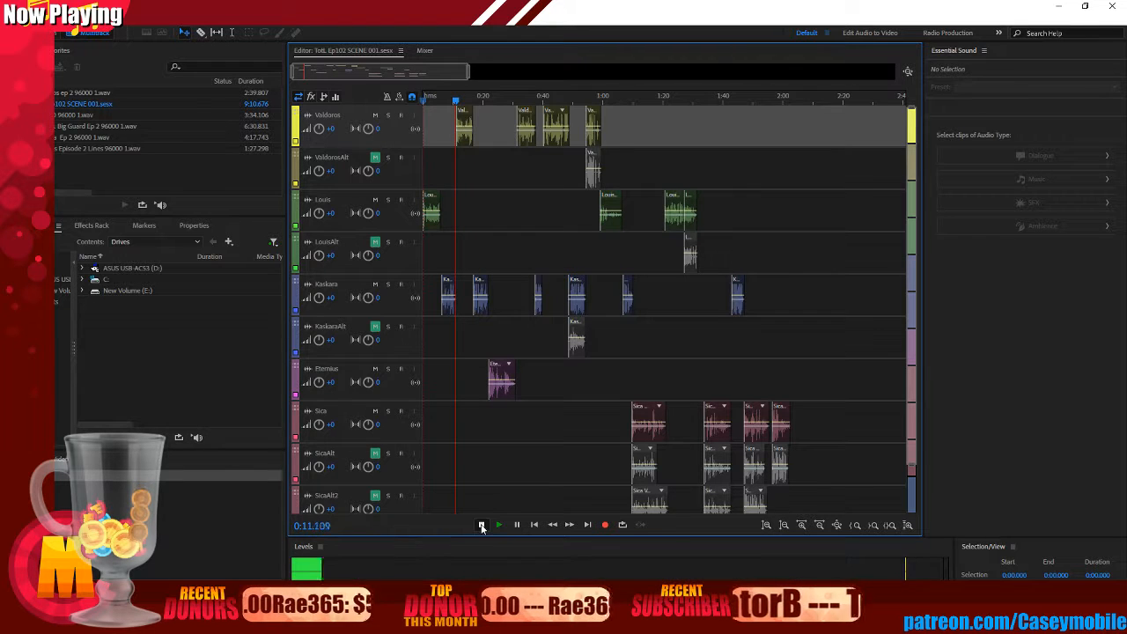
click(390, 622)
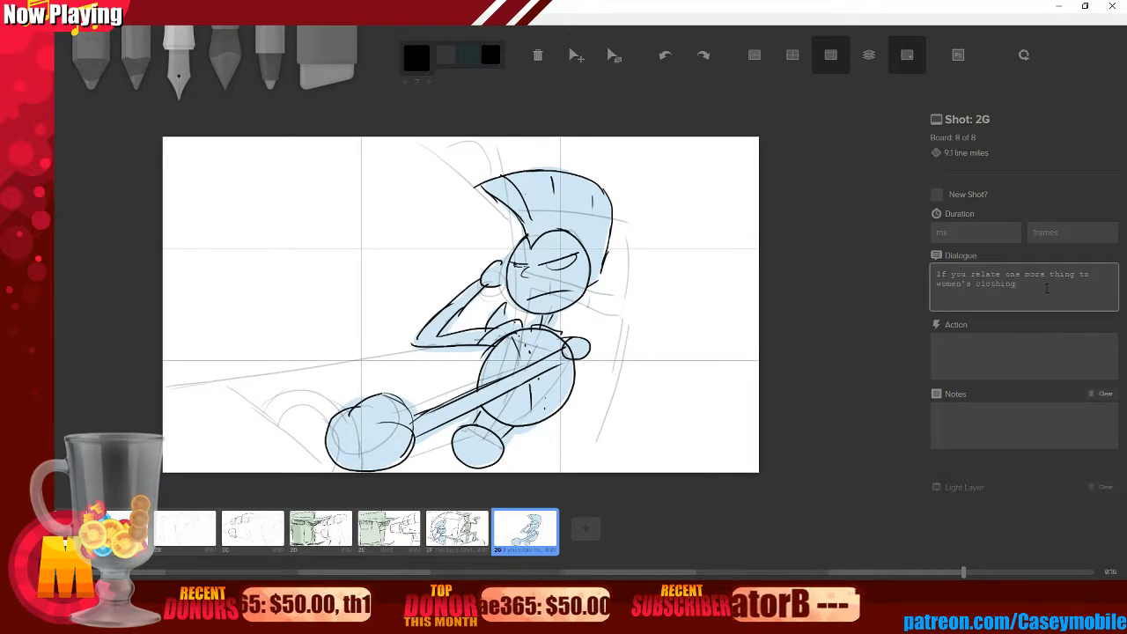
text(I'm burning your luggage)
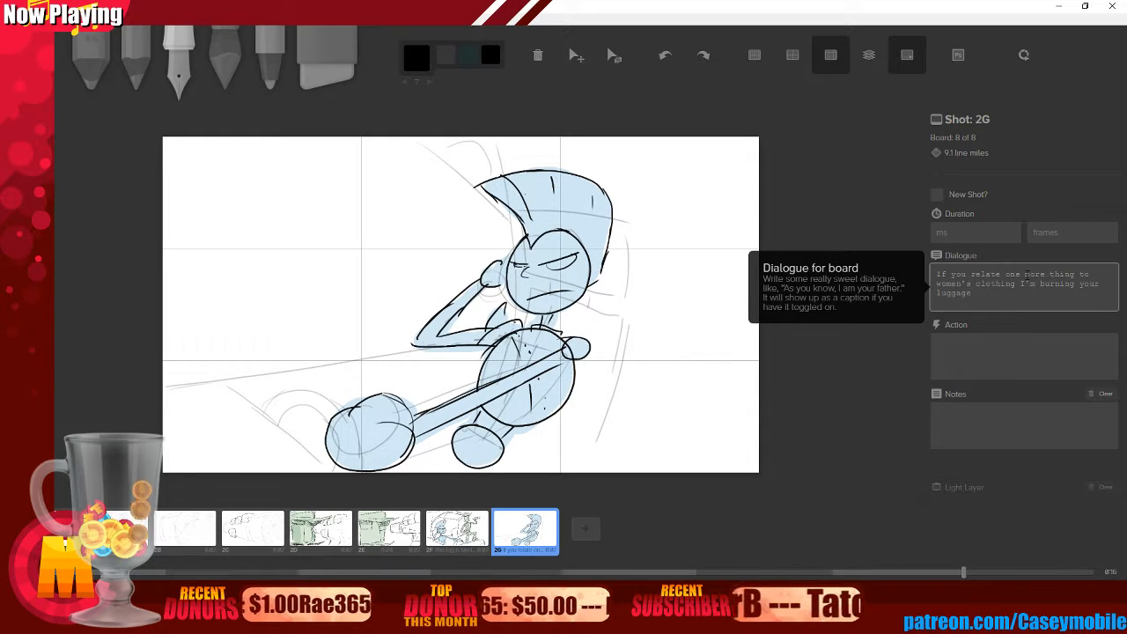
text(.)
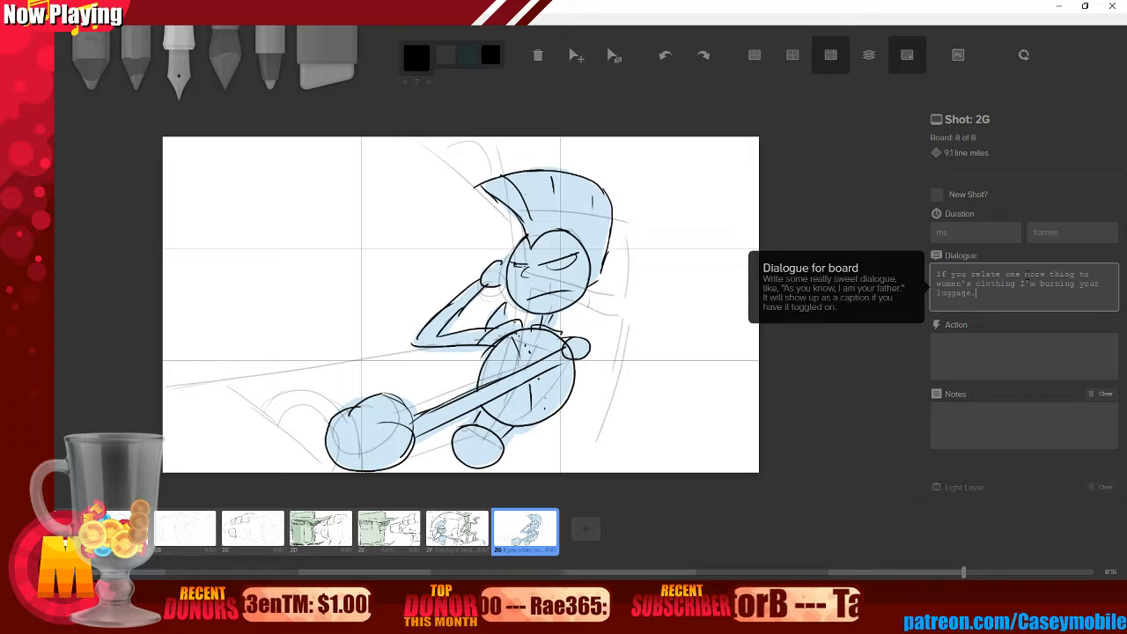
- Add a blank board after 2G, glance back at the preceding boards and return to the blank one
click(586, 529)
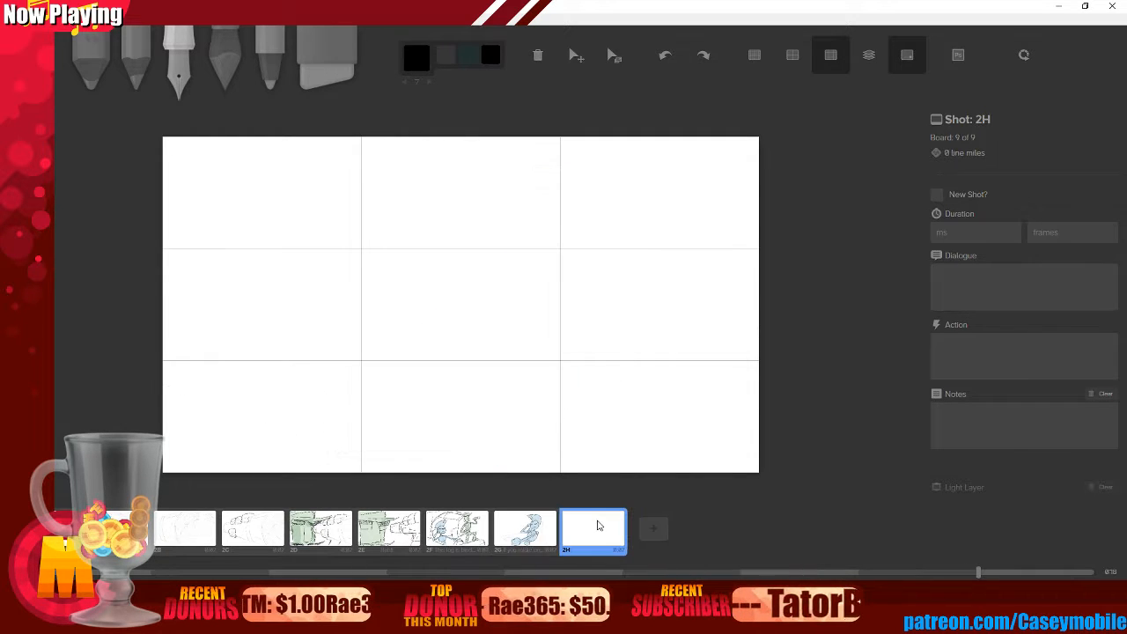
click(463, 522)
click(533, 533)
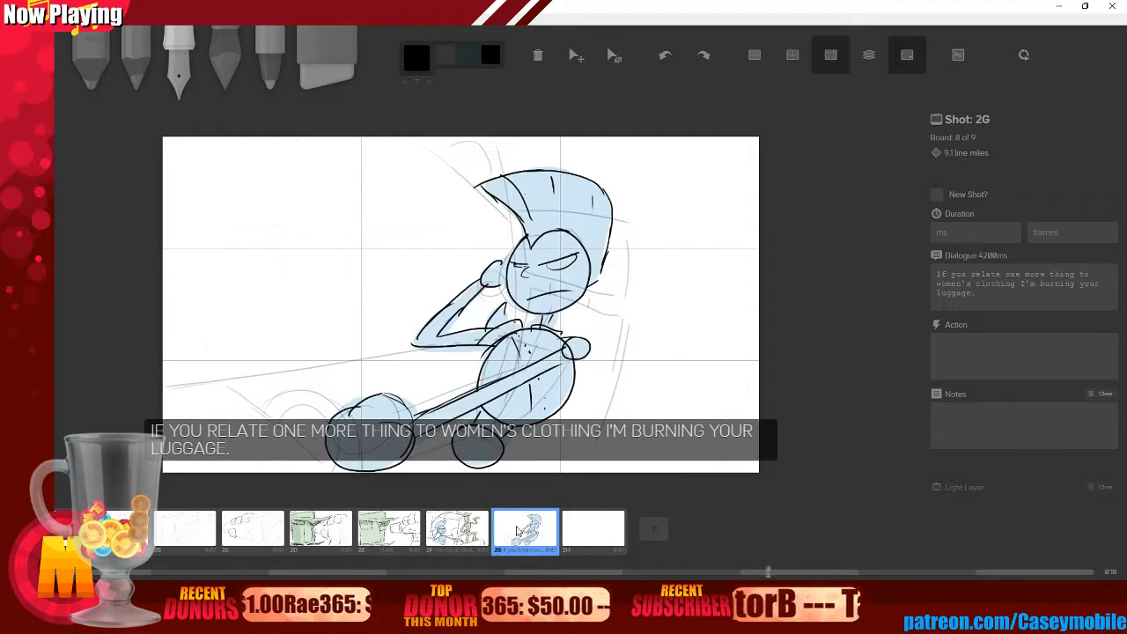
click(575, 532)
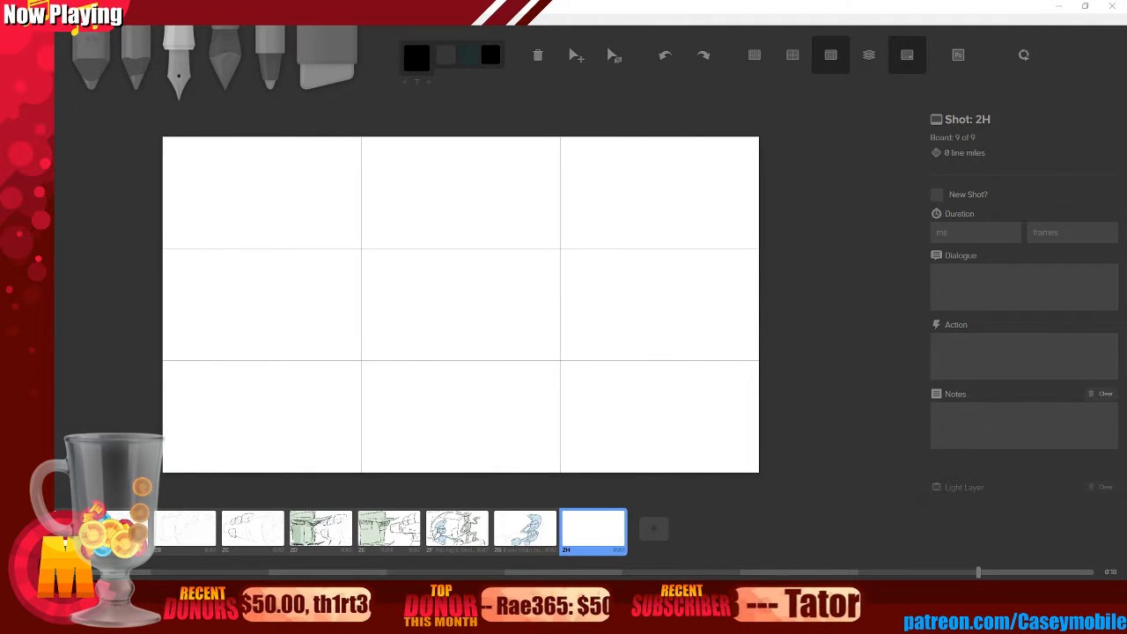
- Switch to Adobe Audition and listen to the first Valdoros clip in the scene session, replaying it from just before its start
key(alt+Tab)
click(500, 525)
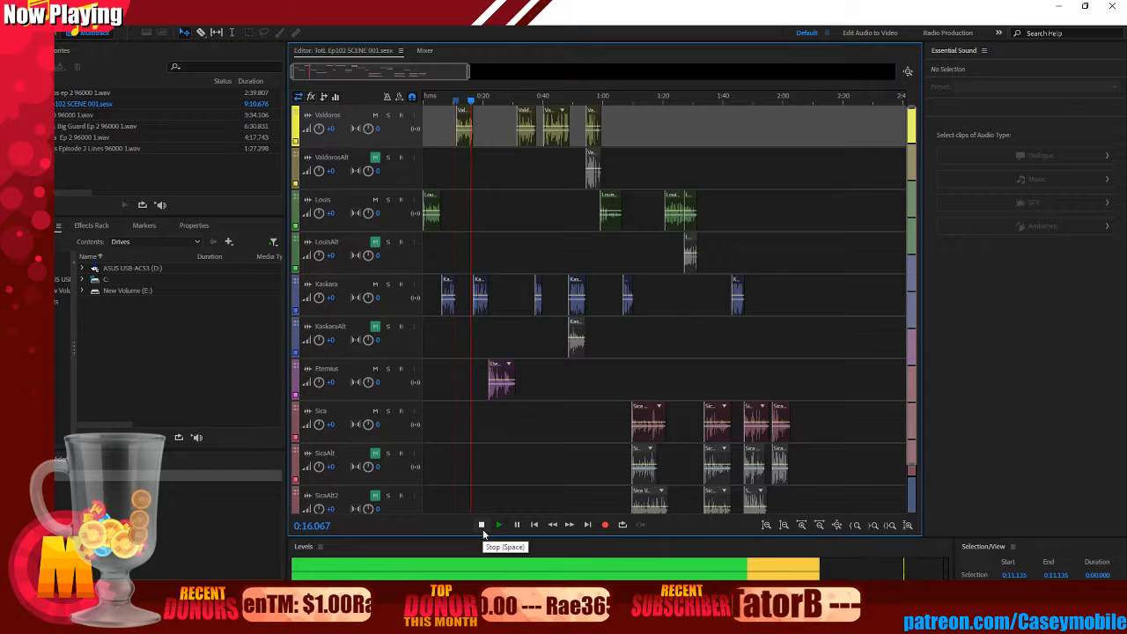
click(482, 527)
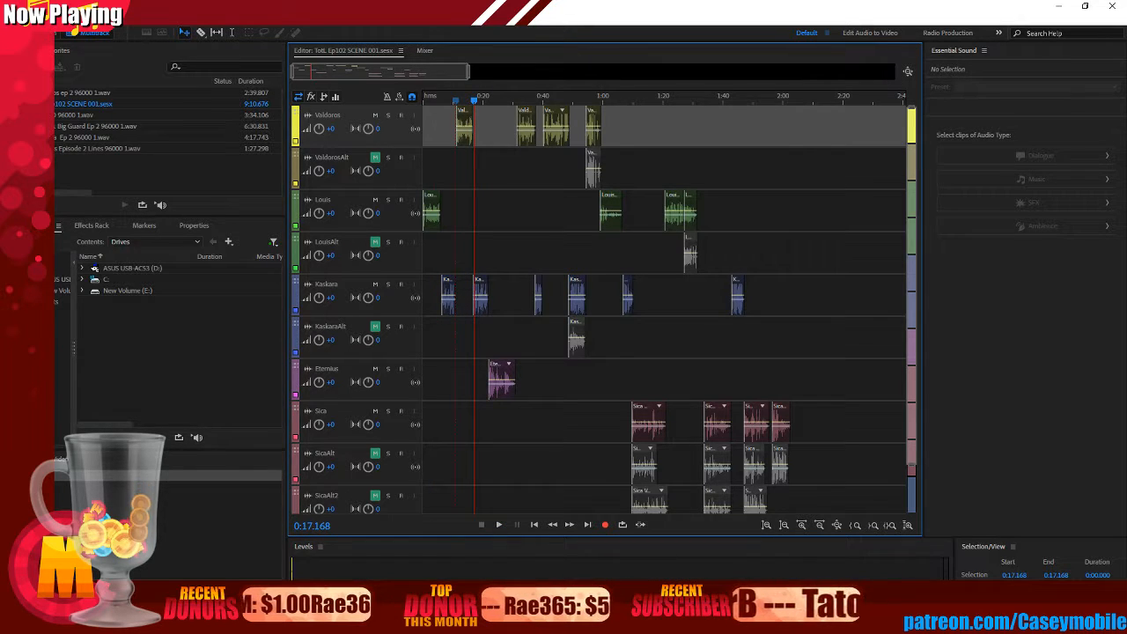
click(480, 620)
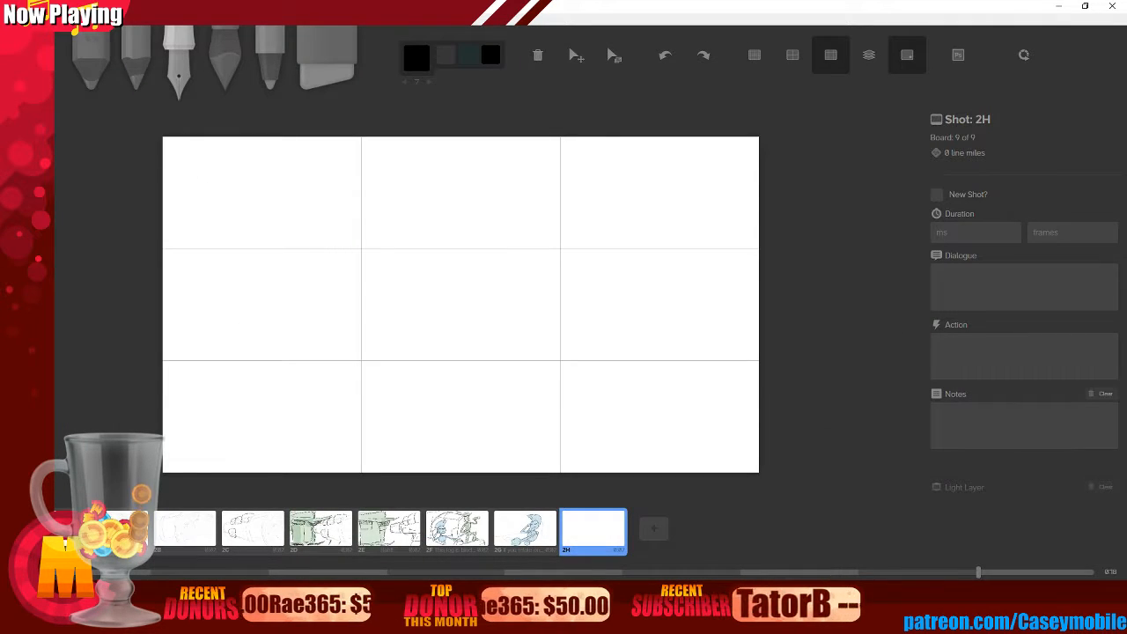
click(452, 620)
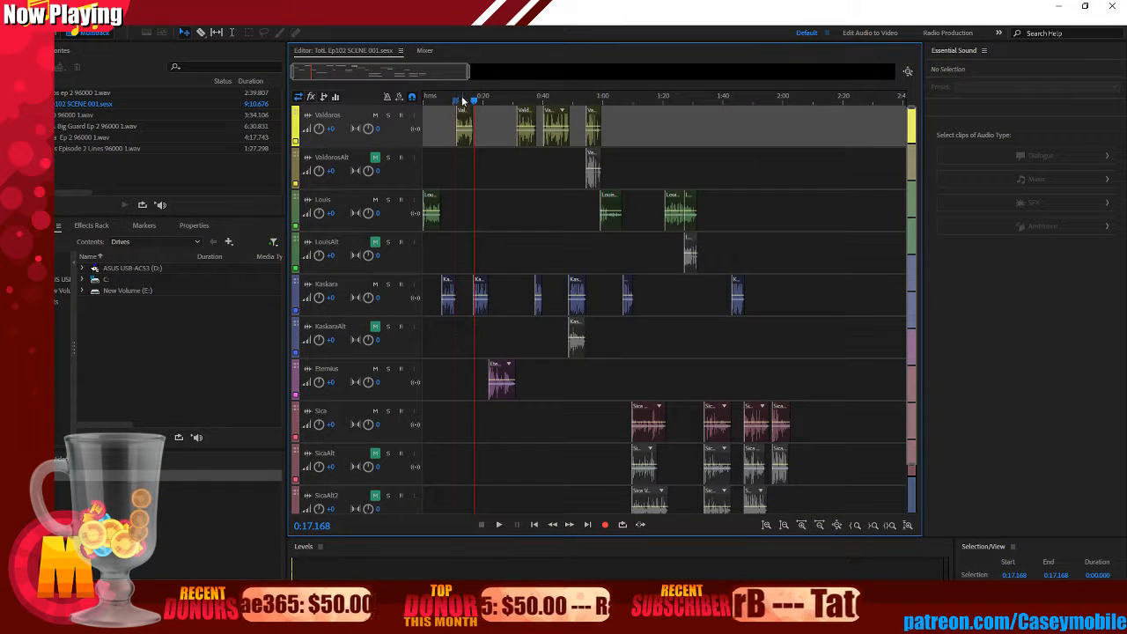
click(455, 102)
click(498, 525)
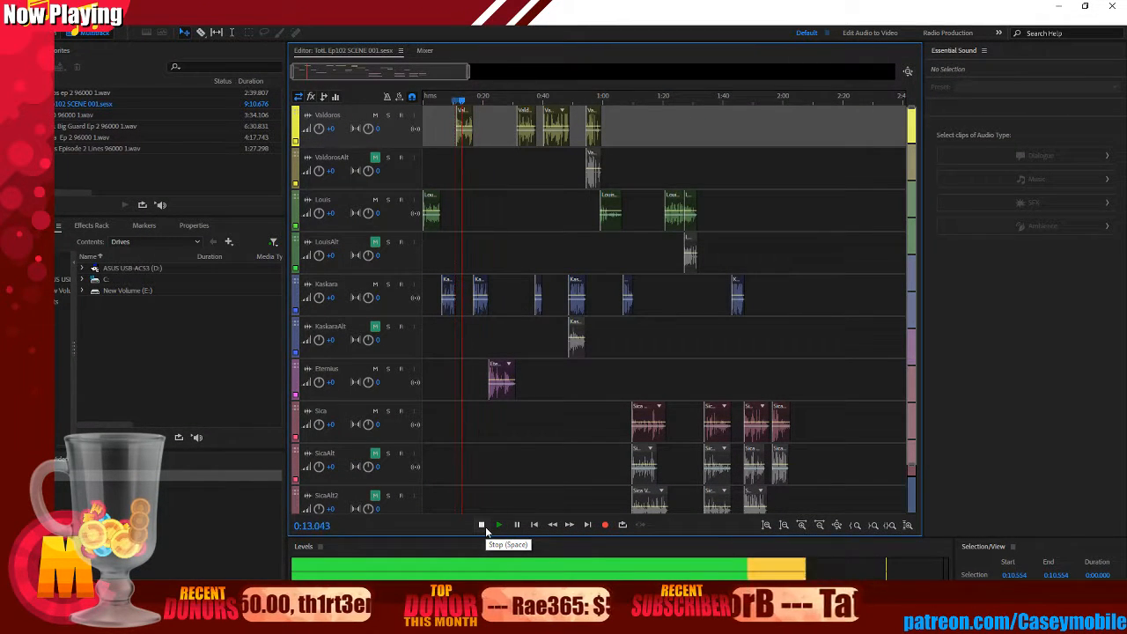
click(484, 526)
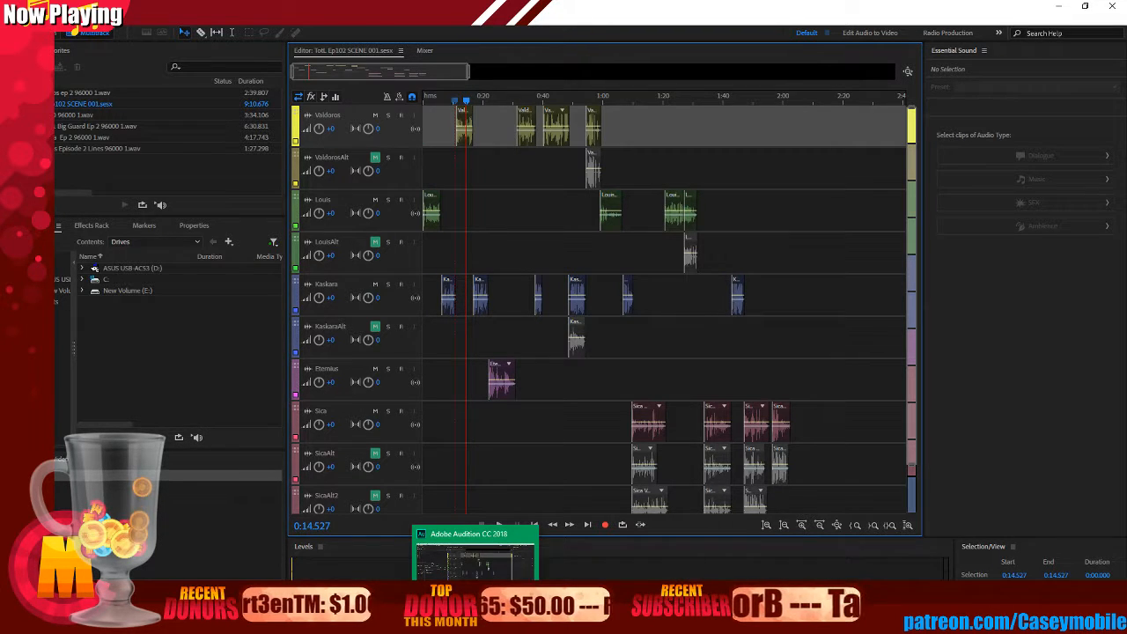
- Switch back to the storyboard and duplicate board 2G ahead of the blank board
click(477, 622)
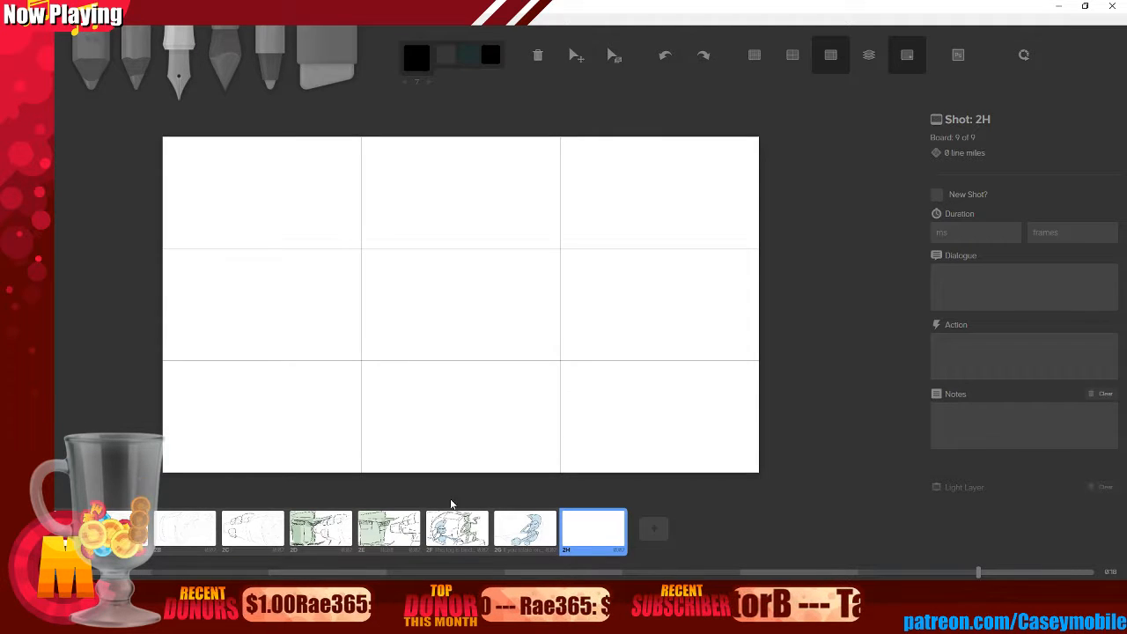
click(505, 546)
key(ctrl+d)
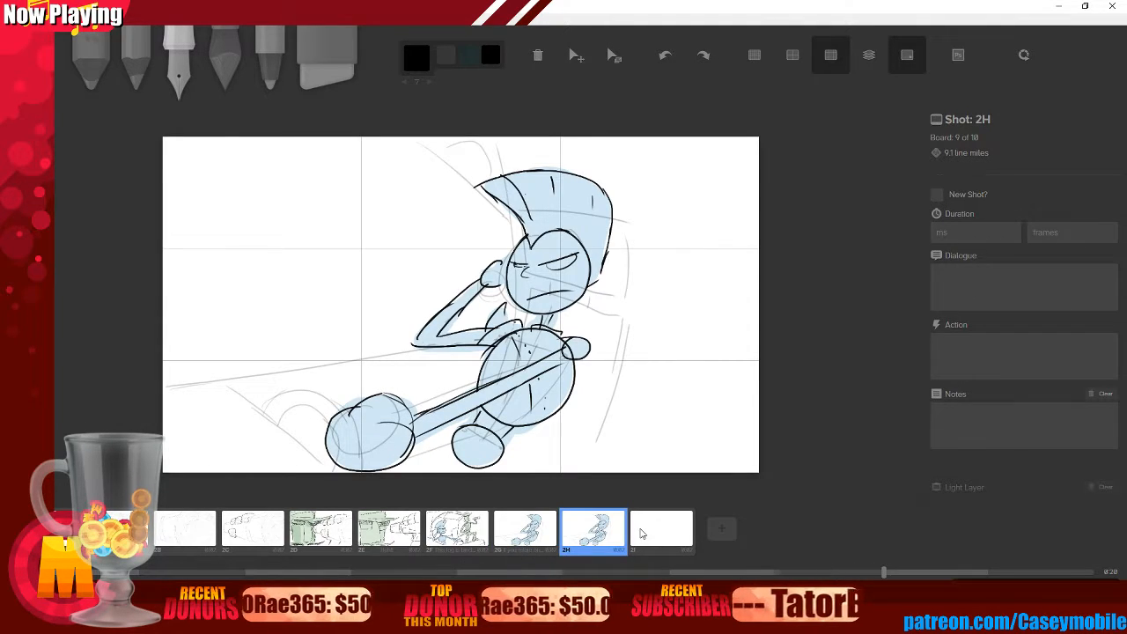
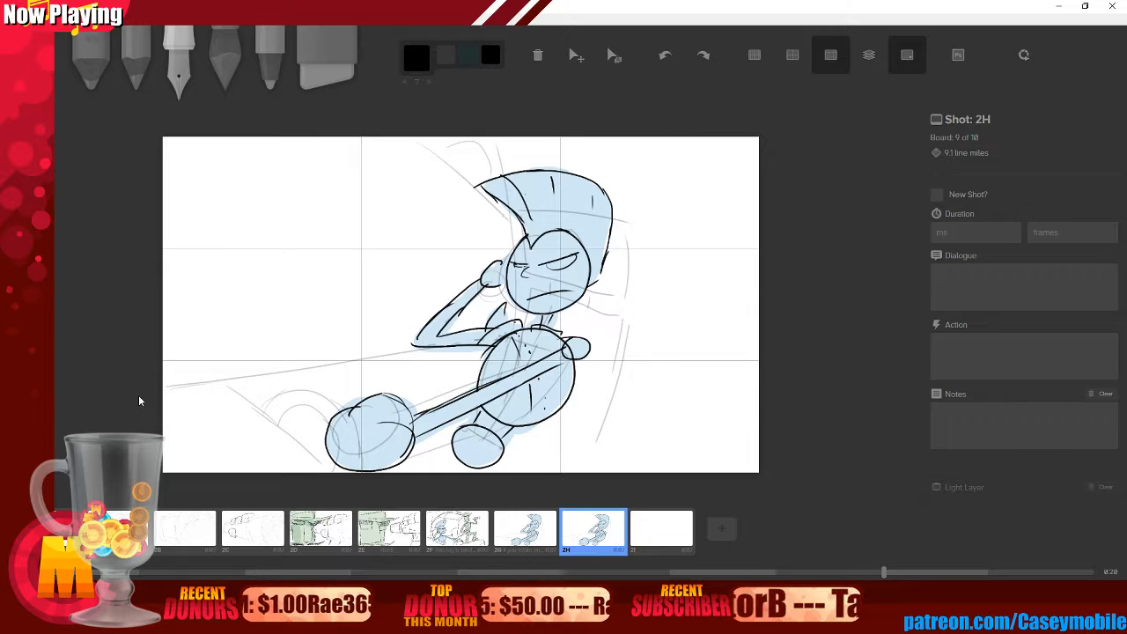
- Review the board sequence from the start through 2D, 2E, 2F and 2G up to the duplicated board 2H
key(Left)
key(Left)
key(Left)
key(Left)
key(Left)
key(Left)
key(Left)
key(Left)
key(Right)
key(Right)
key(Right)
key(Right)
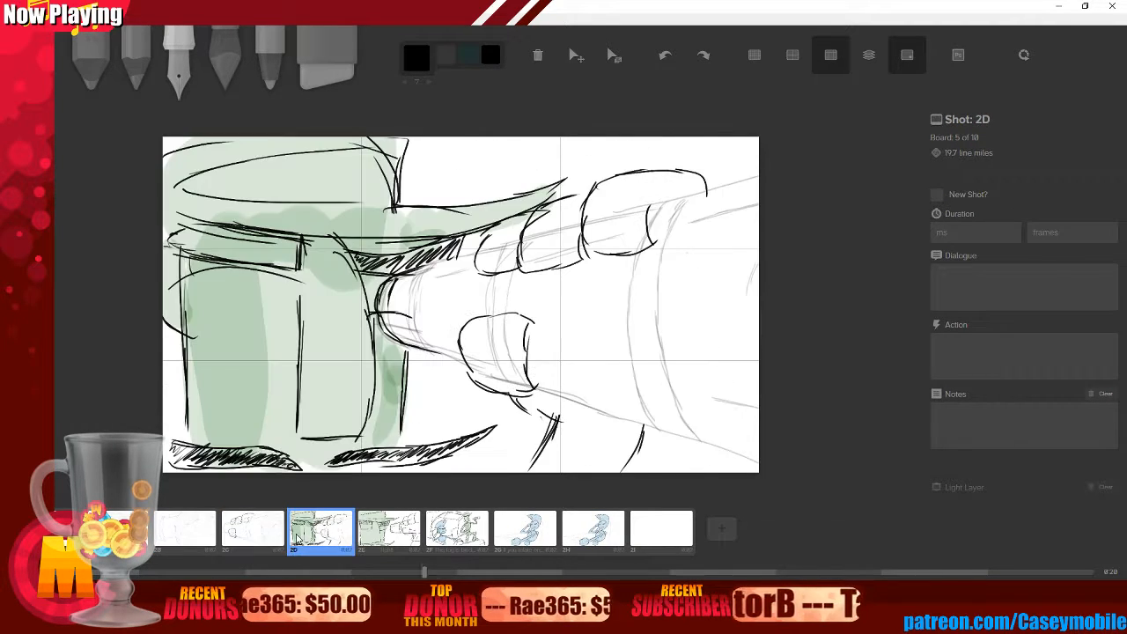
key(Right)
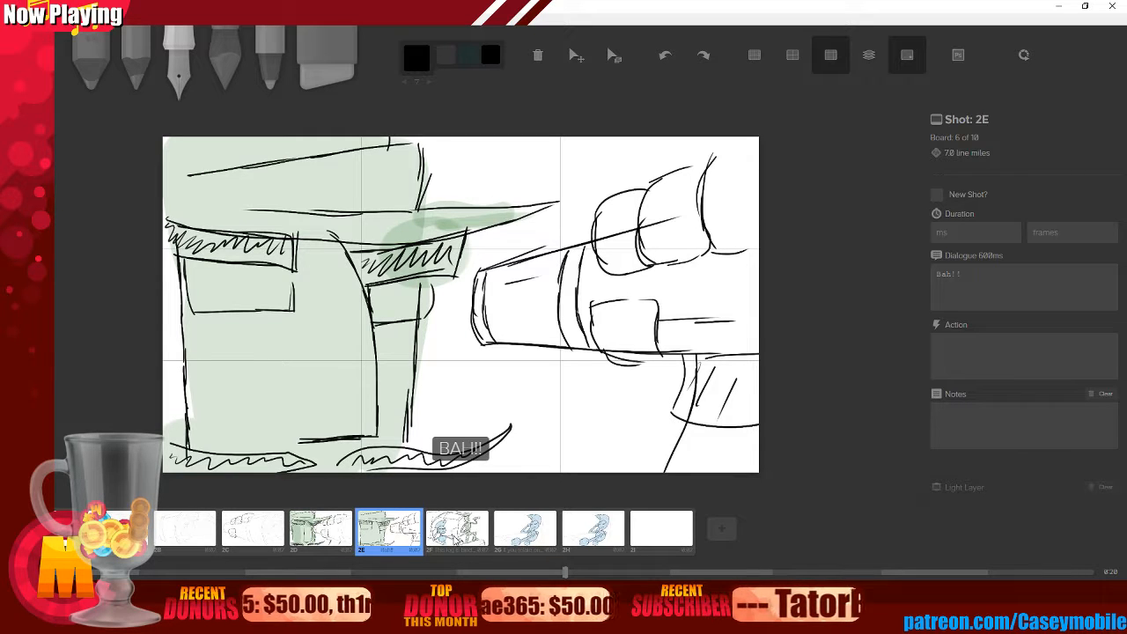
click(471, 533)
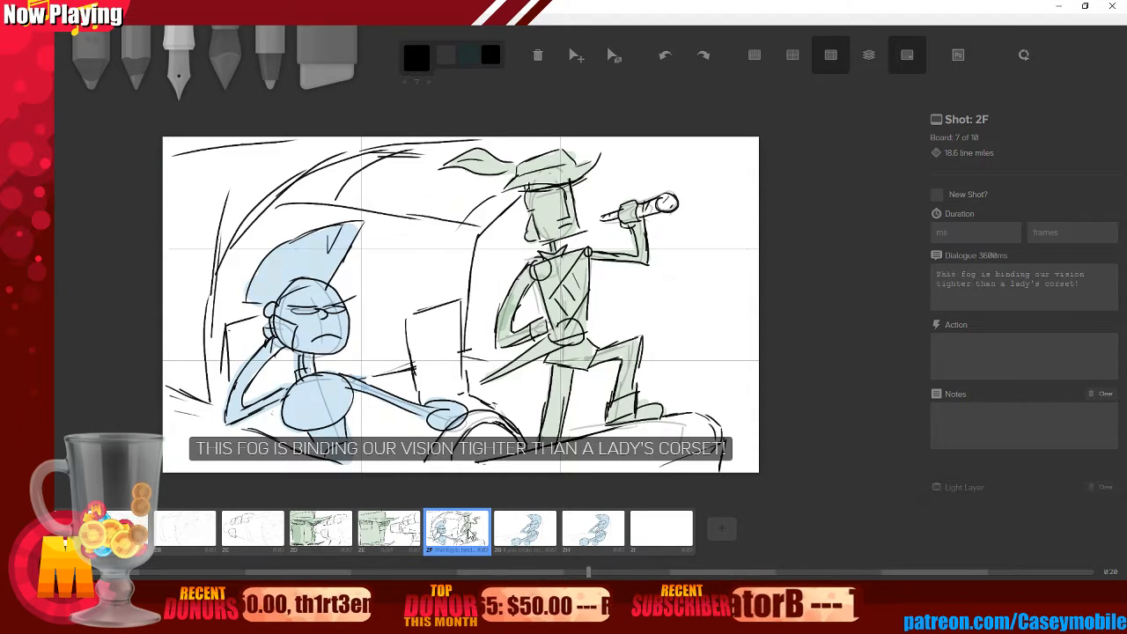
right_click(482, 538)
click(483, 538)
click(531, 542)
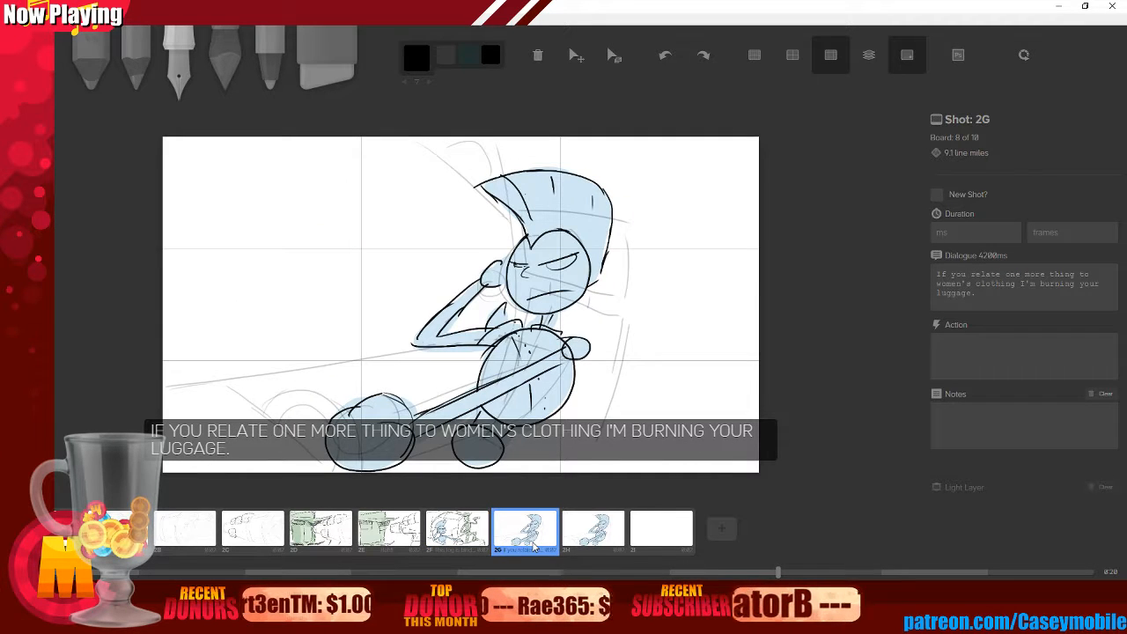
click(585, 546)
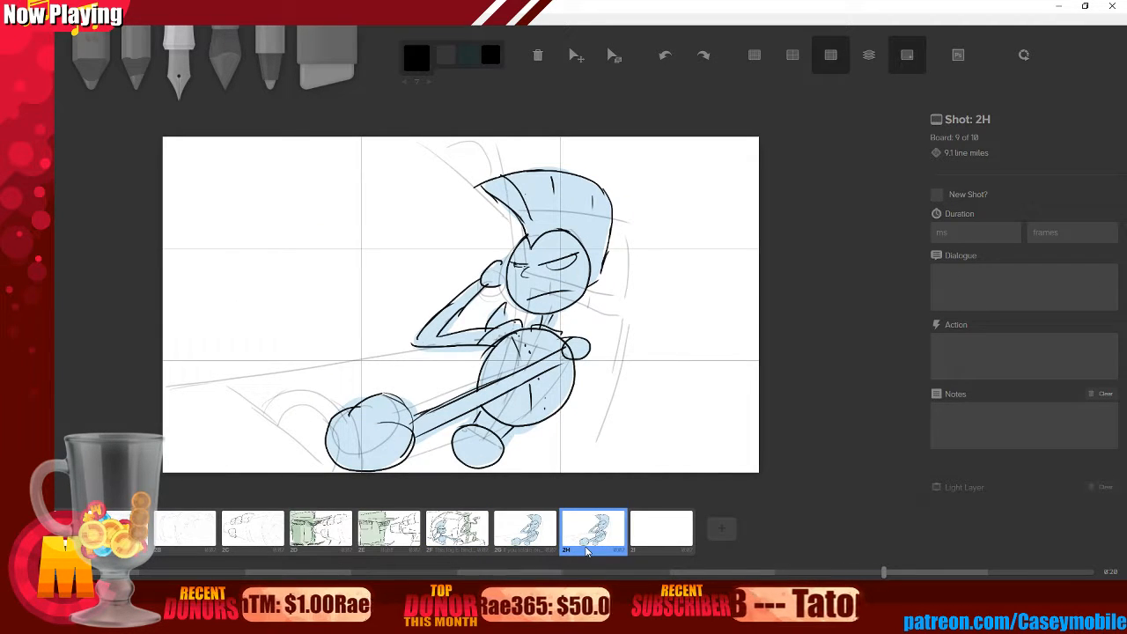
right_click(579, 548)
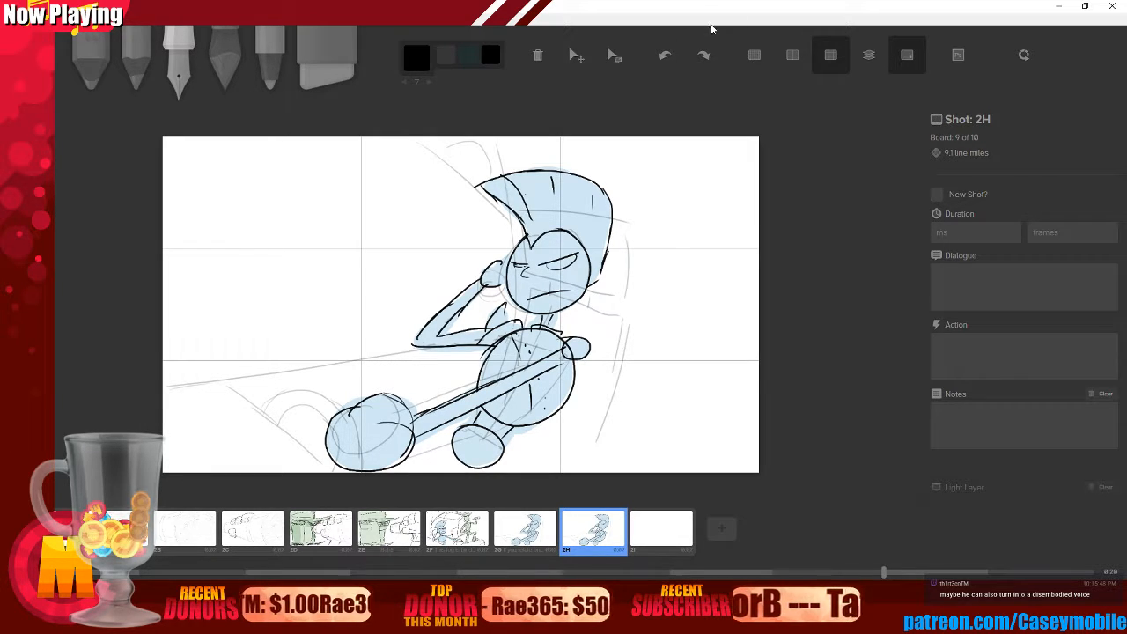
- Erase both of the driver's angry eyes on board 2H with the eraser, leaving the head outline, nose and mouth in place
drag(677, 150, 675, 148)
key(ctrl+z)
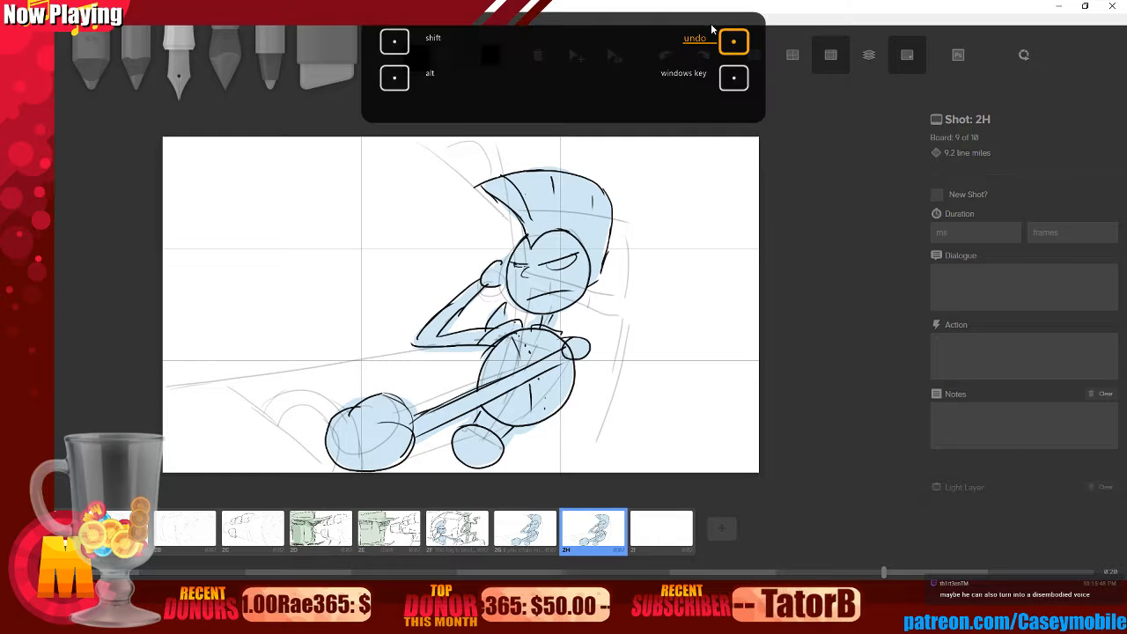
click(327, 63)
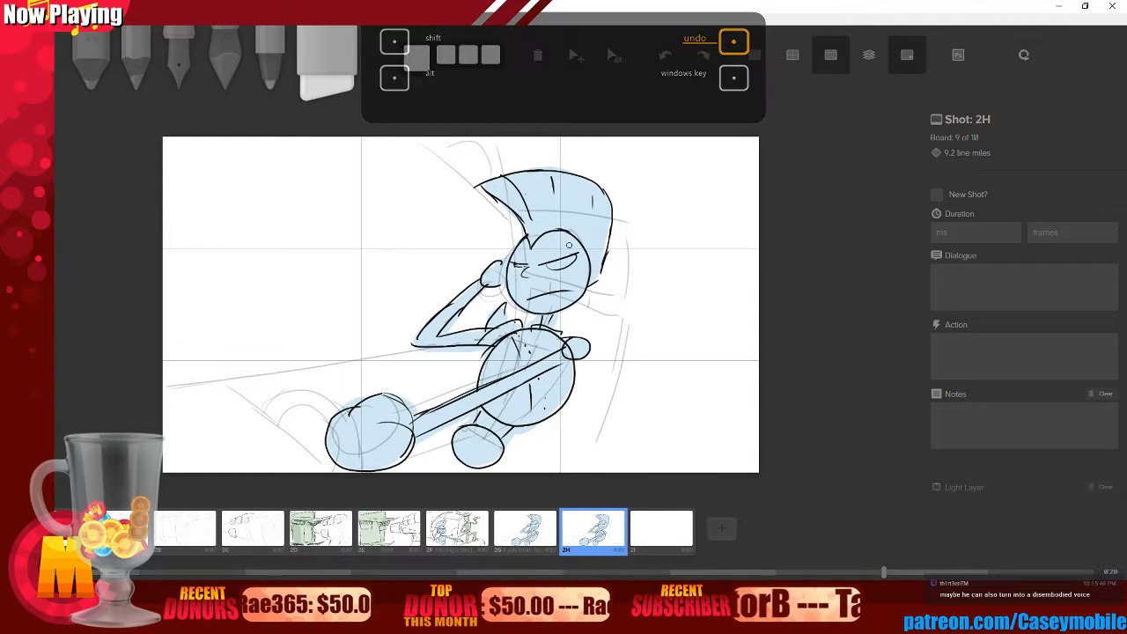
mouse_move(568, 253)
mouse_down()
mouse_move(543, 262)
mouse_move(568, 264)
mouse_move(576, 255)
mouse_move(518, 263)
mouse_up()
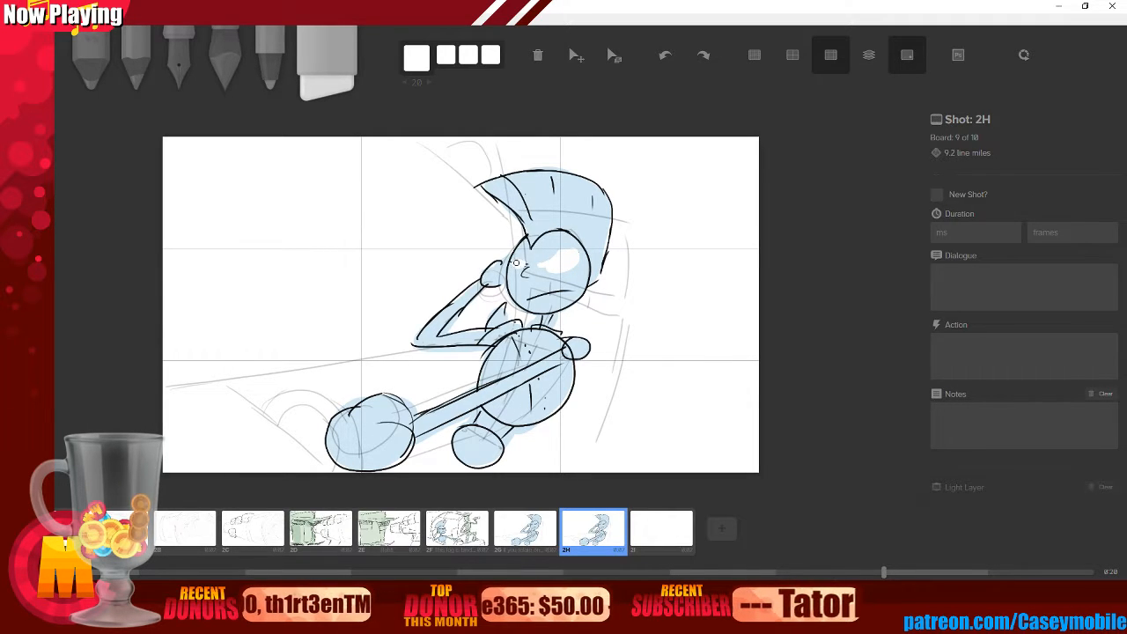
- Ink new half-lidded eyes on the driver's face with the pen, undoing and redrawing the smaller far eye's strokes
key(3)
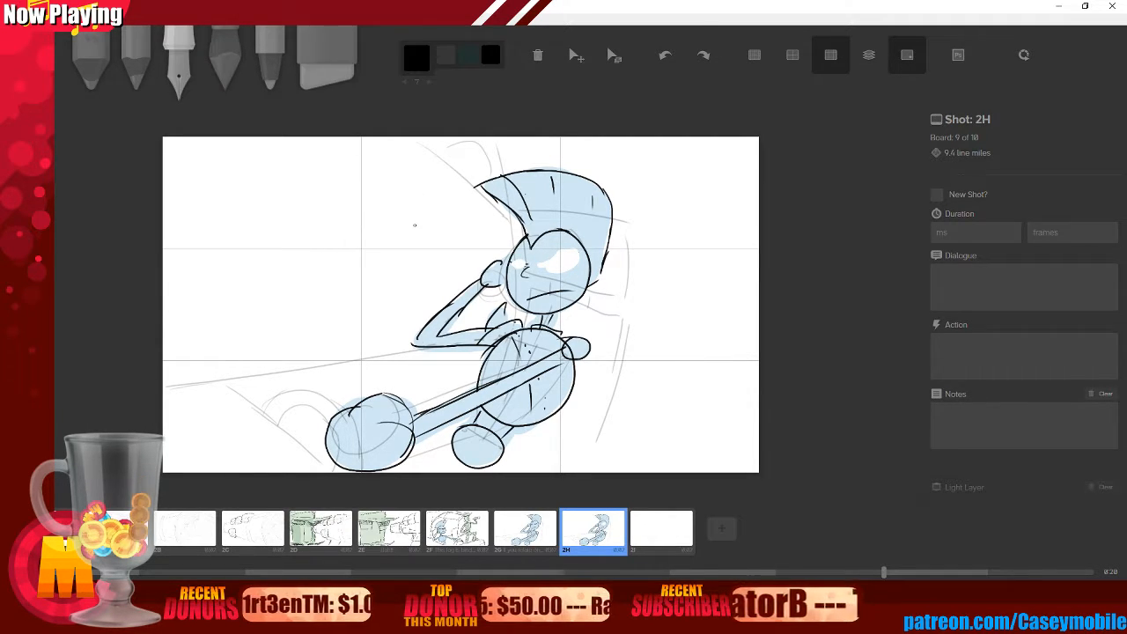
mouse_move(547, 264)
mouse_down()
mouse_move(572, 254)
mouse_move(530, 262)
mouse_up()
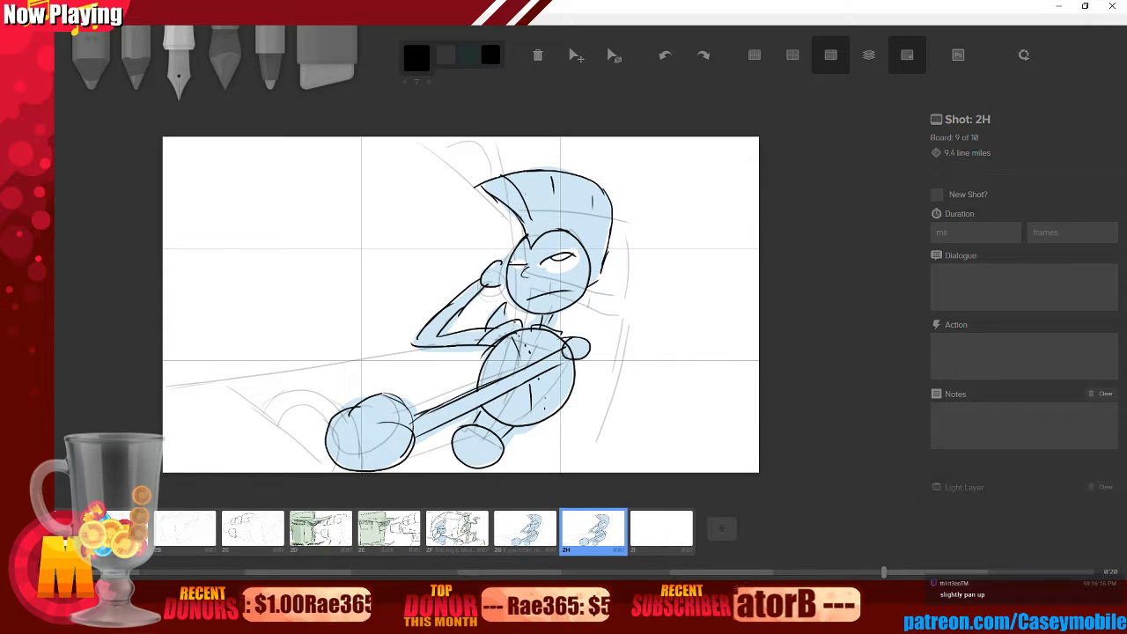
key(super)
key(super)
key(ctrl+z)
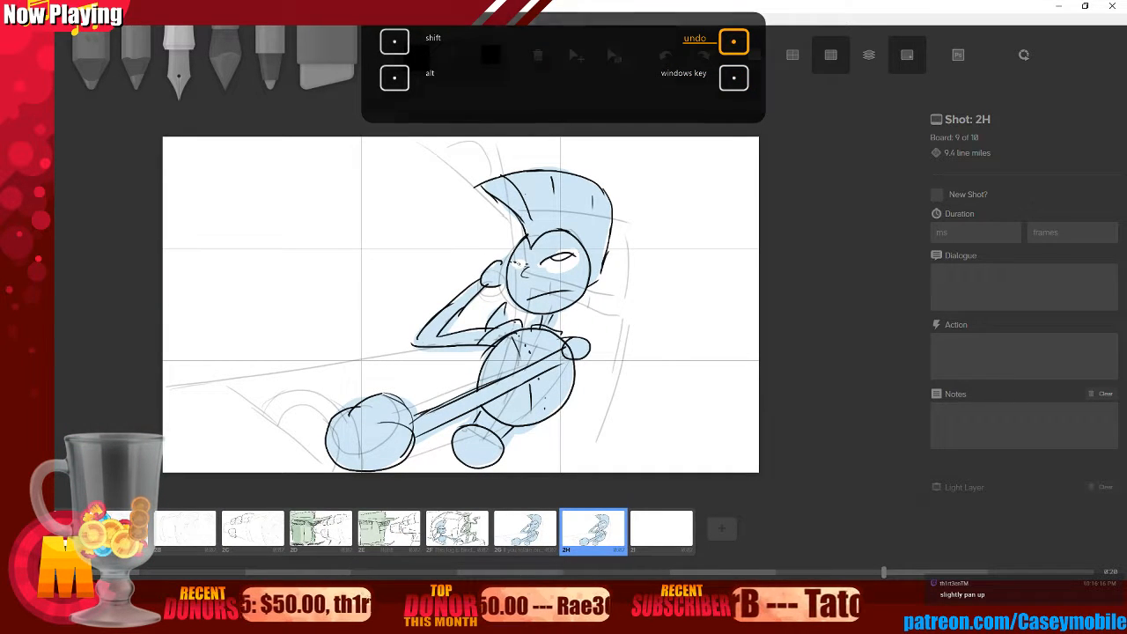
key(ctrl+z)
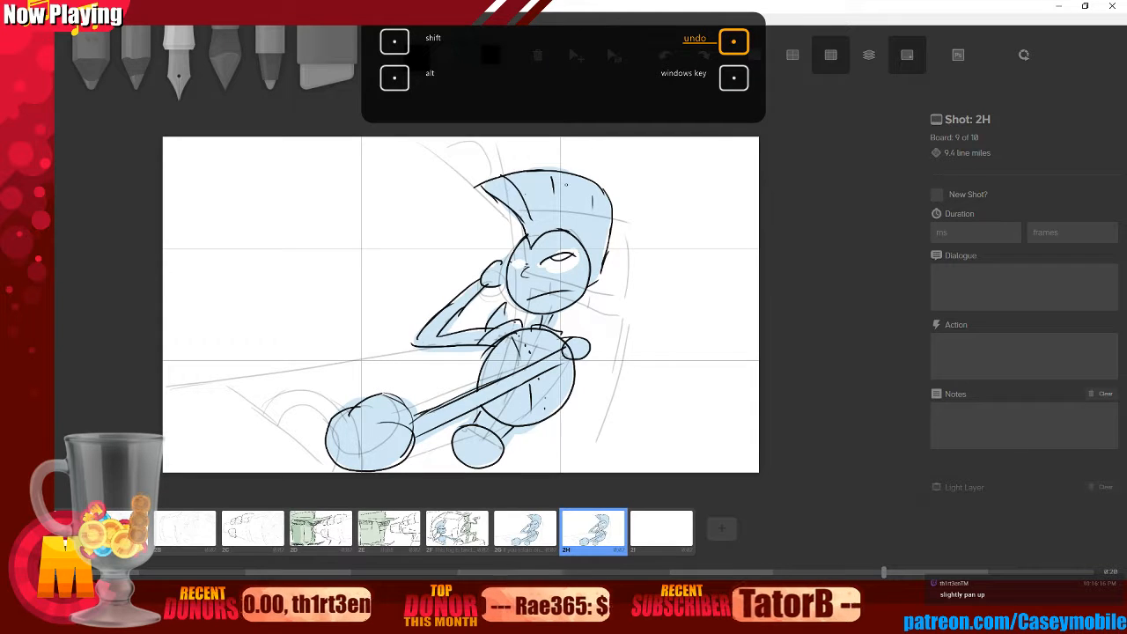
drag(510, 261, 524, 268)
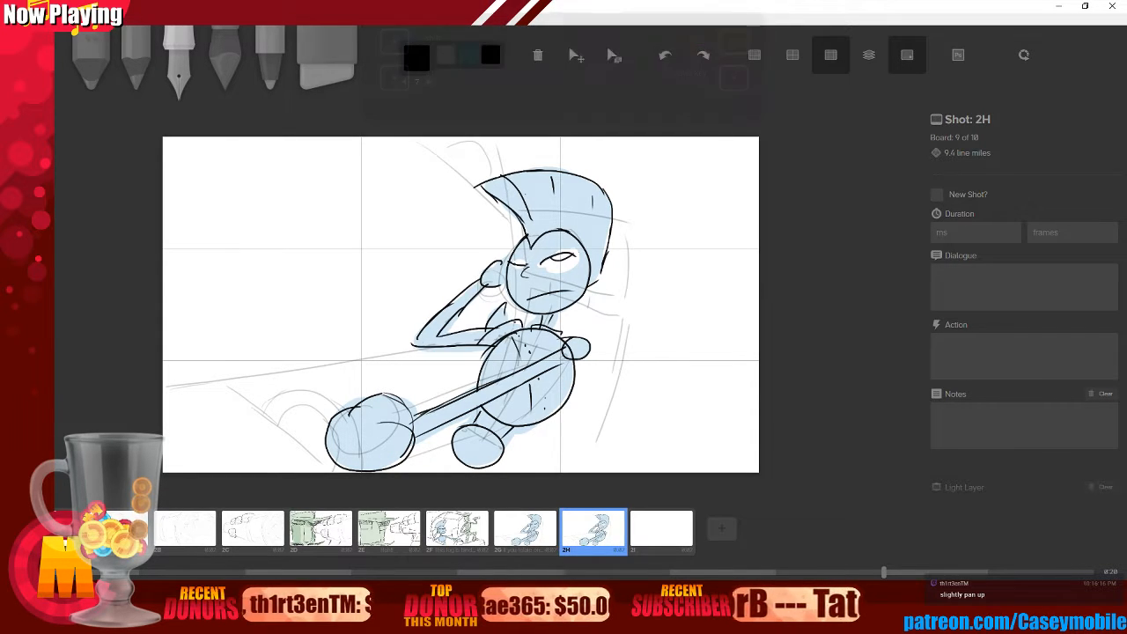
key(ctrl+z)
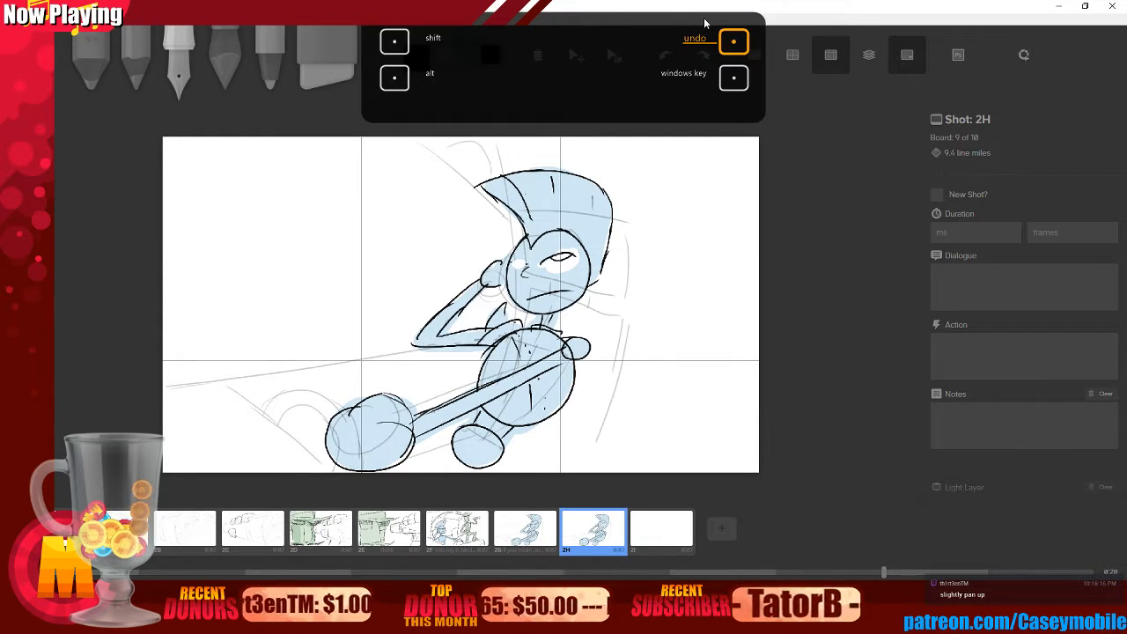
drag(512, 263, 530, 261)
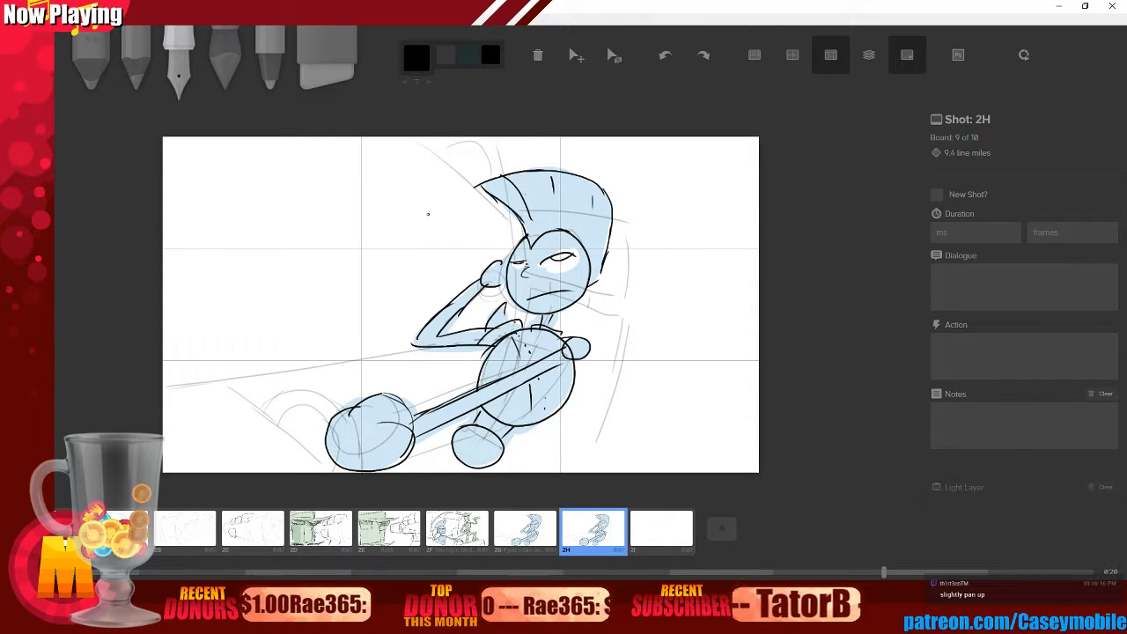
key(ctrl+z)
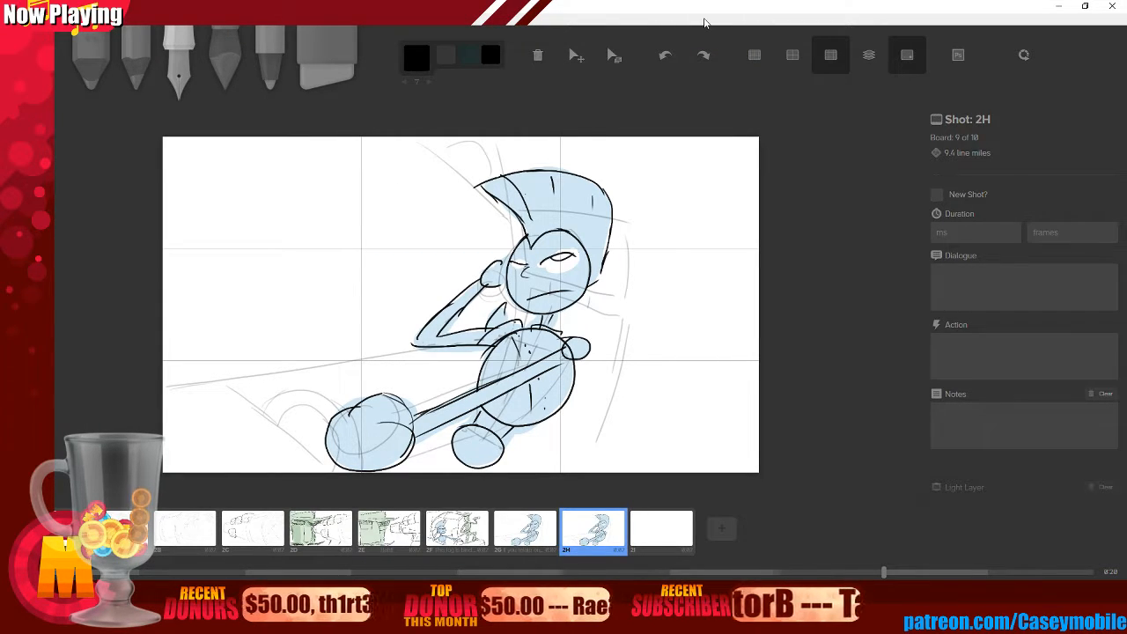
click(225, 66)
mouse_move(576, 251)
mouse_down()
mouse_move(569, 262)
mouse_move(498, 269)
mouse_move(526, 264)
mouse_move(520, 252)
mouse_up()
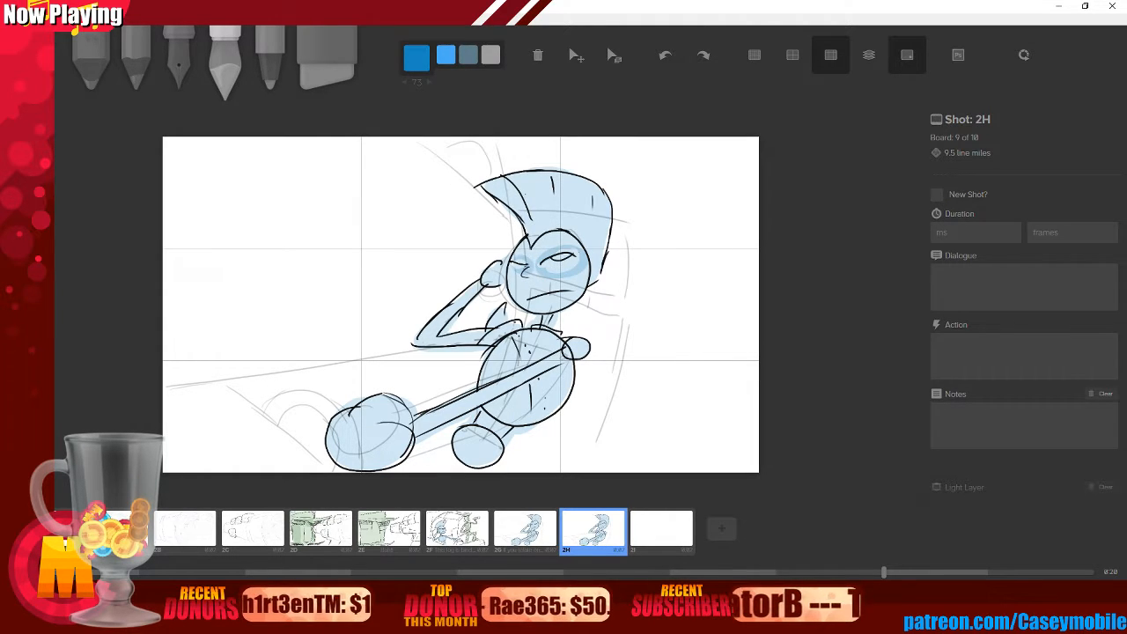
key(ctrl+z)
key(ctrl+z)
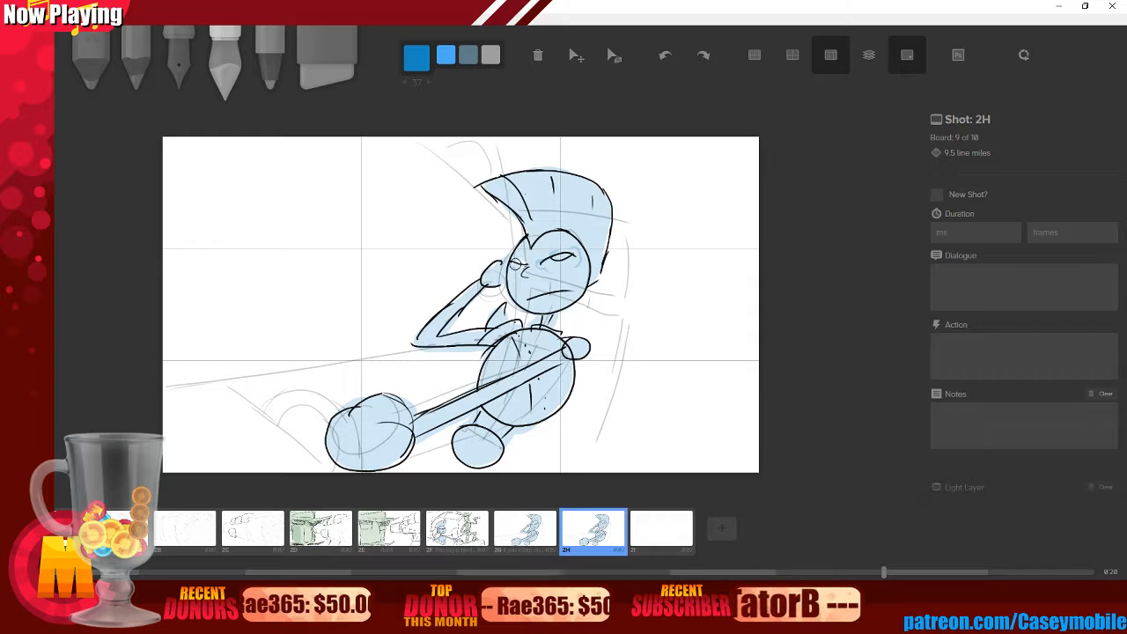
key(3)
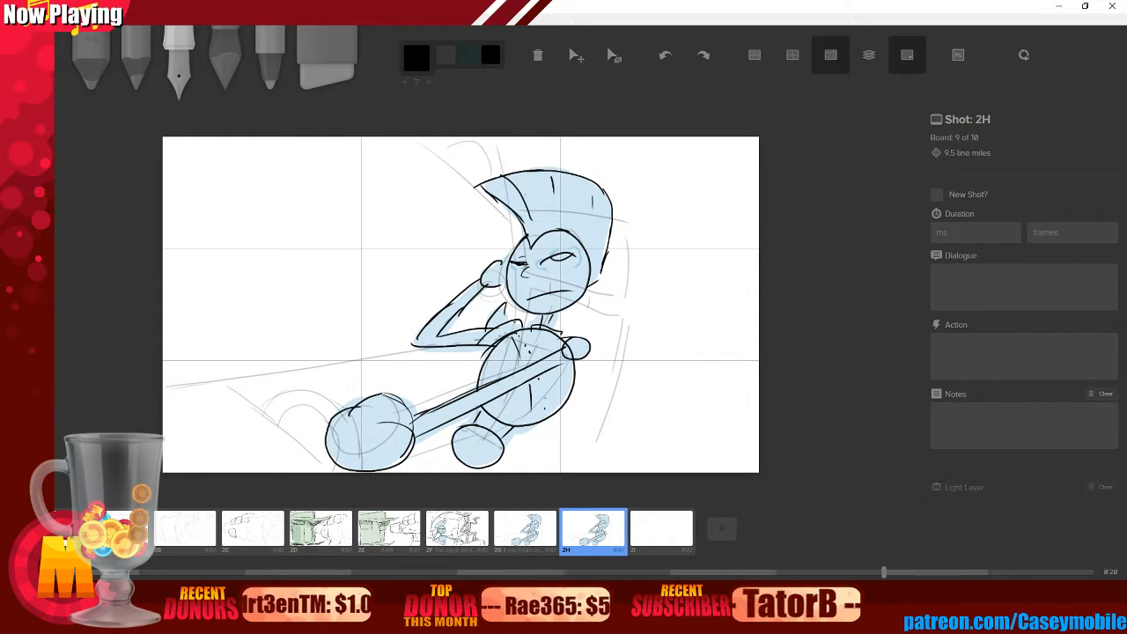
key(ctrl+z)
key(ctrl+z)
key(ctrl+z)
key(ctrl+z)
key(ctrl+z)
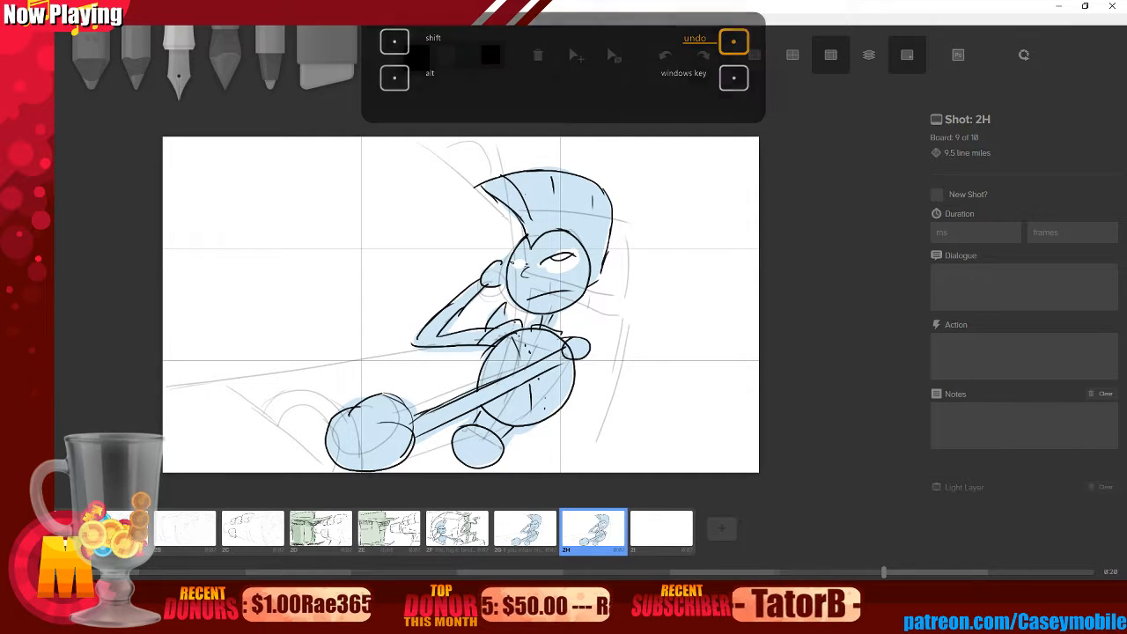
- Redraw the character's narrowed eye beside the raised hand in black ink and shade both eyes light blue with the brush
drag(512, 264, 526, 265)
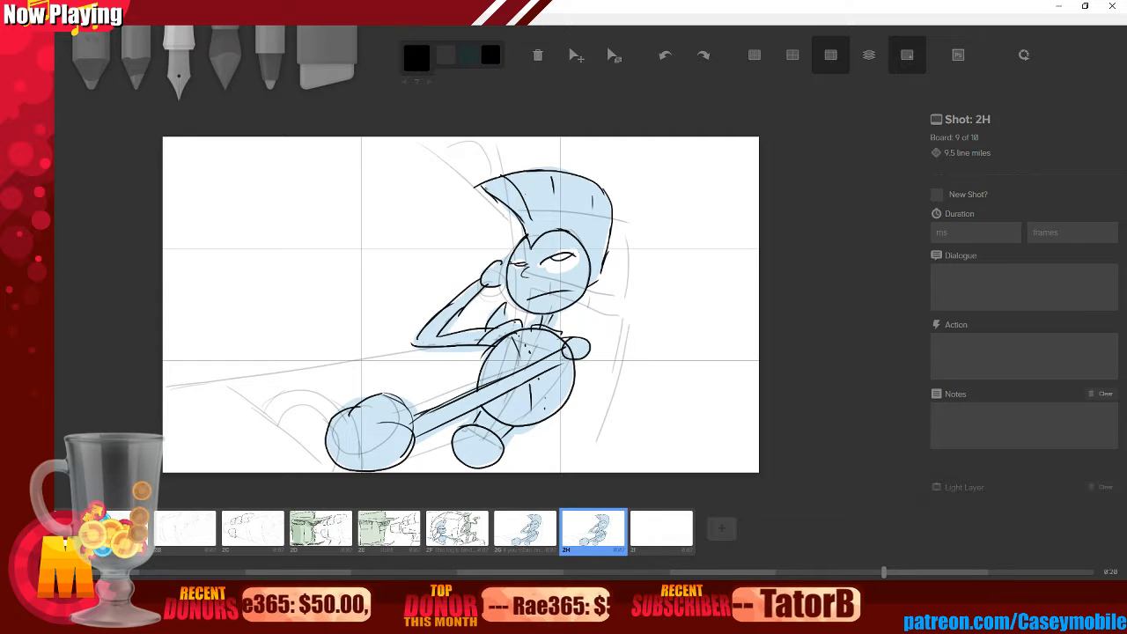
key(4)
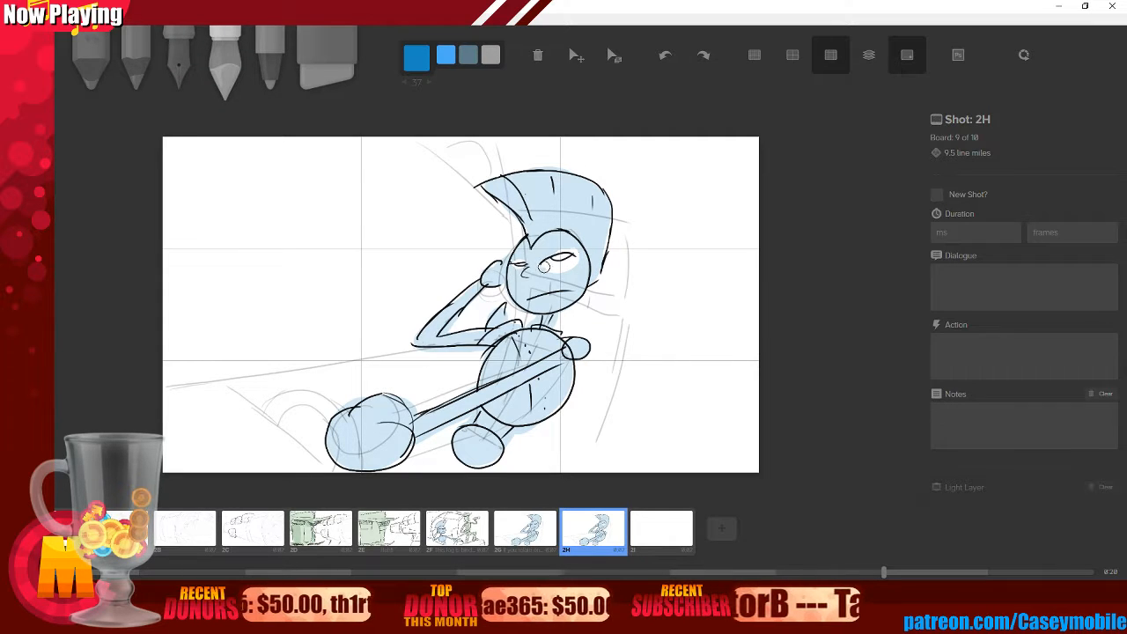
mouse_move(554, 269)
mouse_down()
mouse_move(571, 259)
mouse_move(555, 258)
mouse_move(574, 260)
mouse_move(514, 264)
mouse_up()
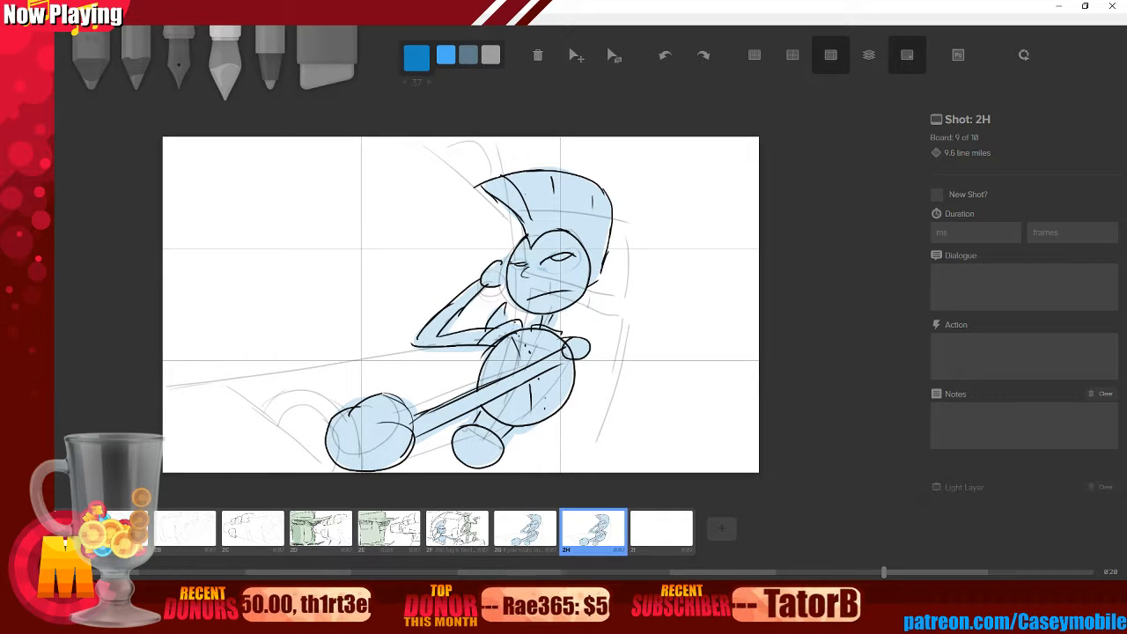
key(3)
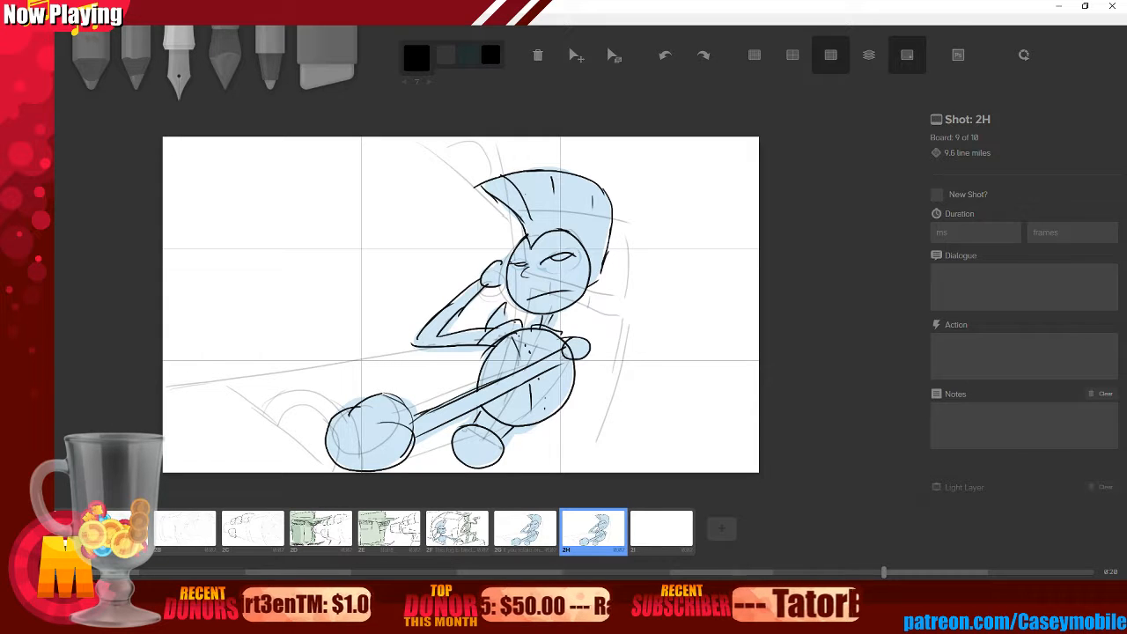
- Enter the dialogue for shot 2H as "Valdoros: I'm surprised you've lasted this long honestly."
click(975, 295)
text(Valdoros: Hone)
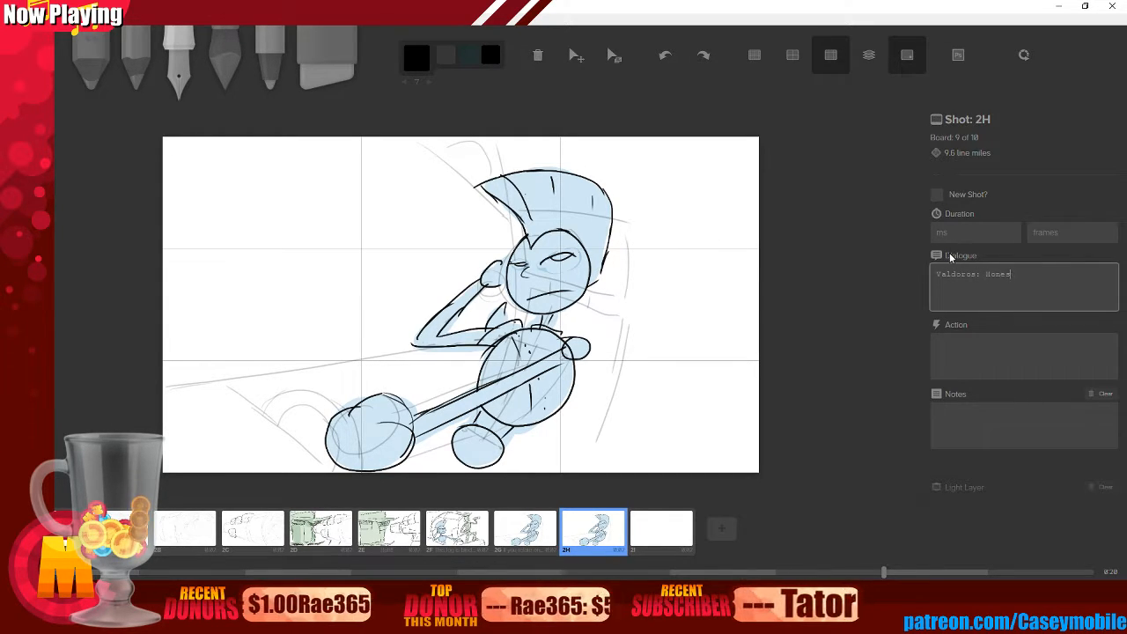
key(BackSpace)
text(I'm sur)
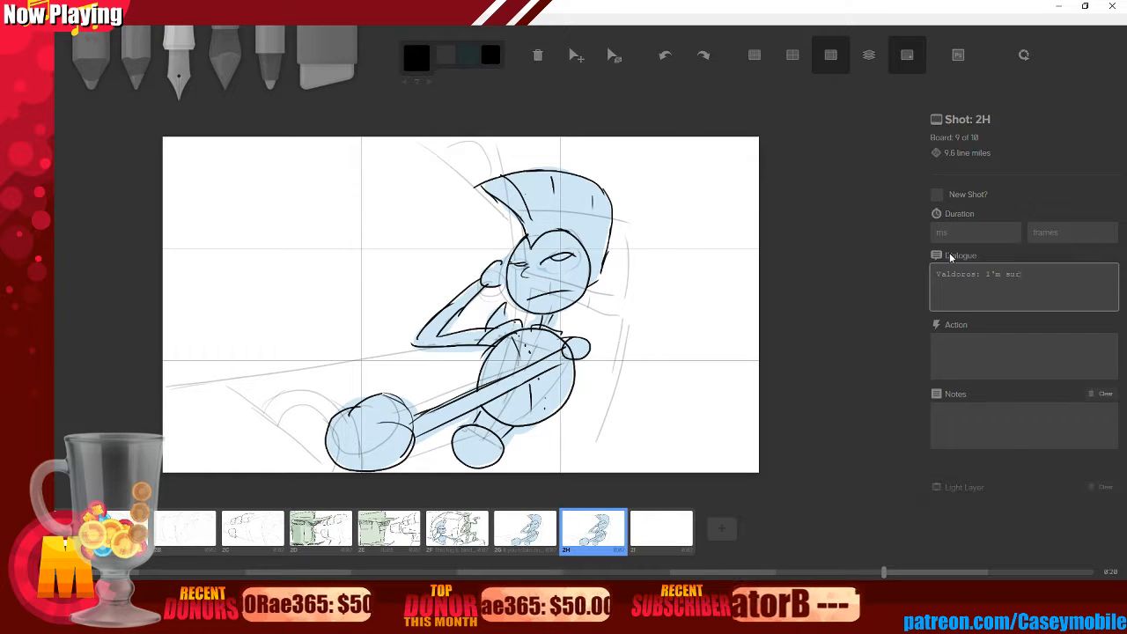
text(prised you've lasted t)
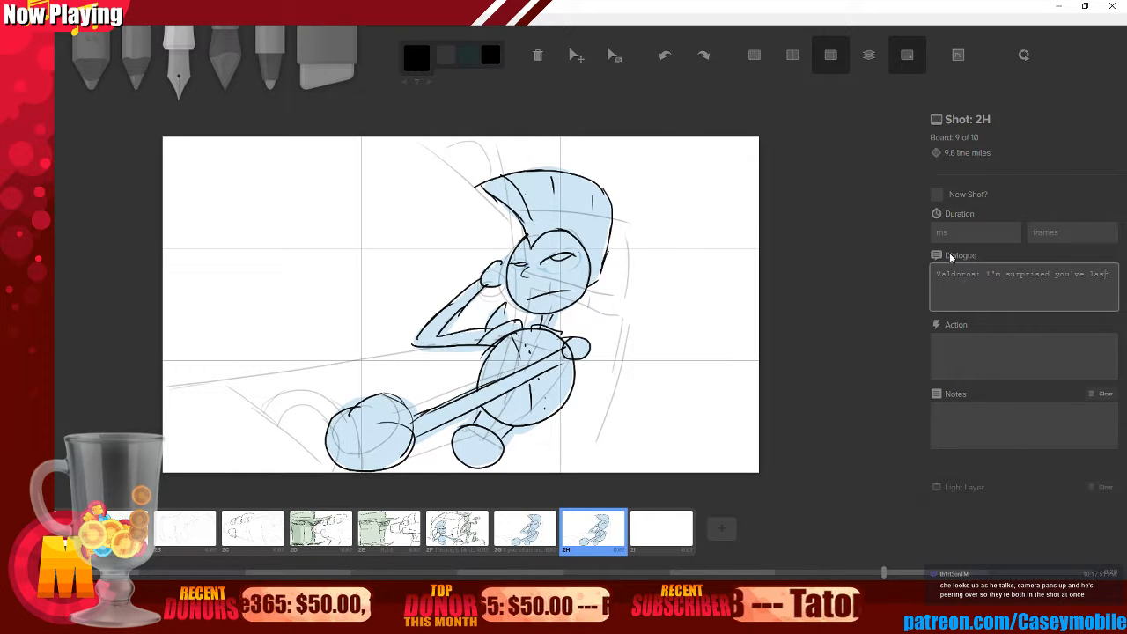
text(his long honestly.)
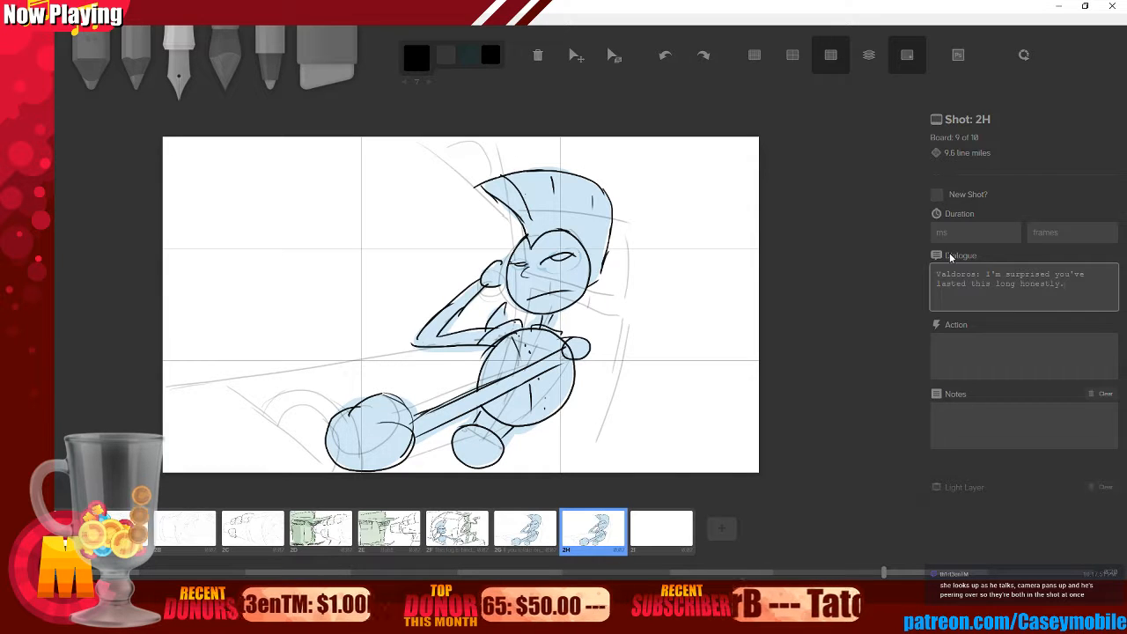
click(864, 239)
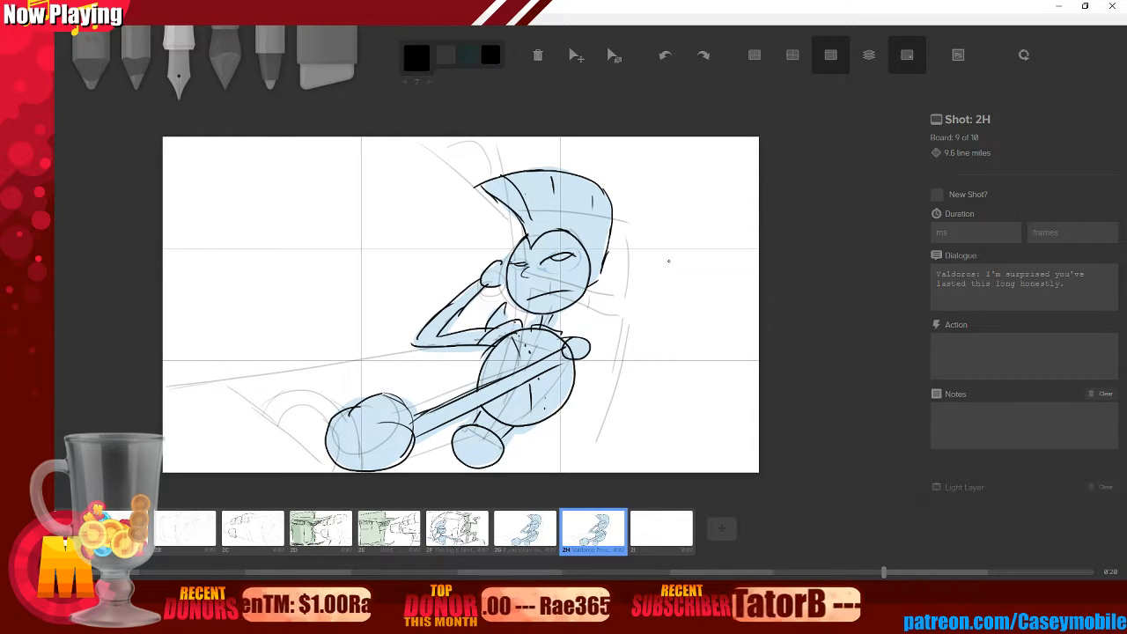
- Open the blank board 2I
click(669, 532)
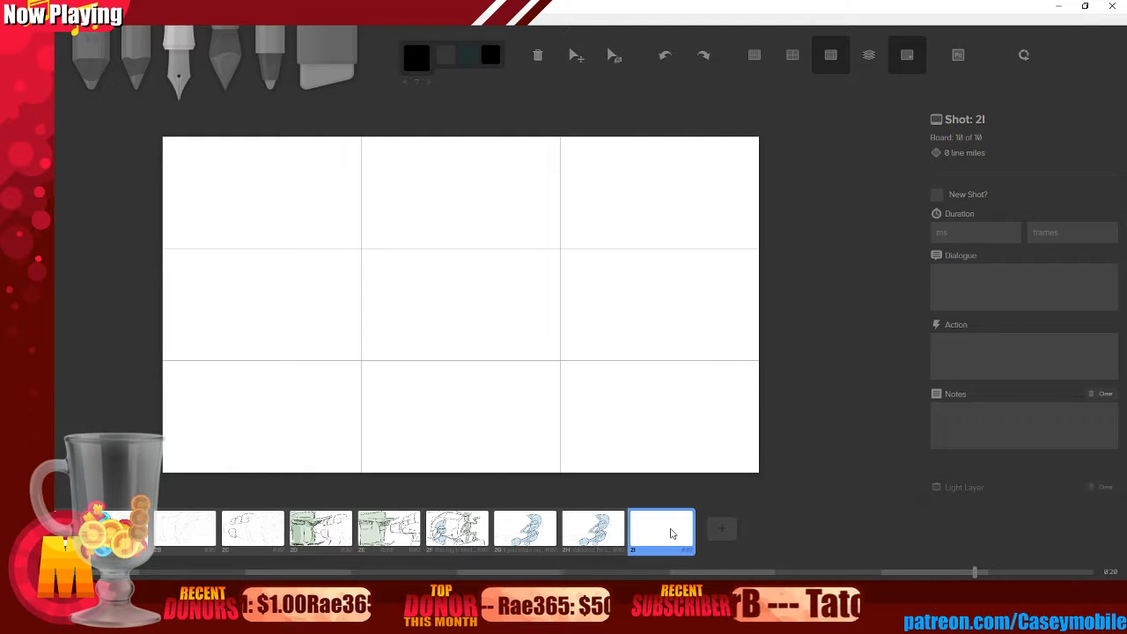
mouse_move(671, 533)
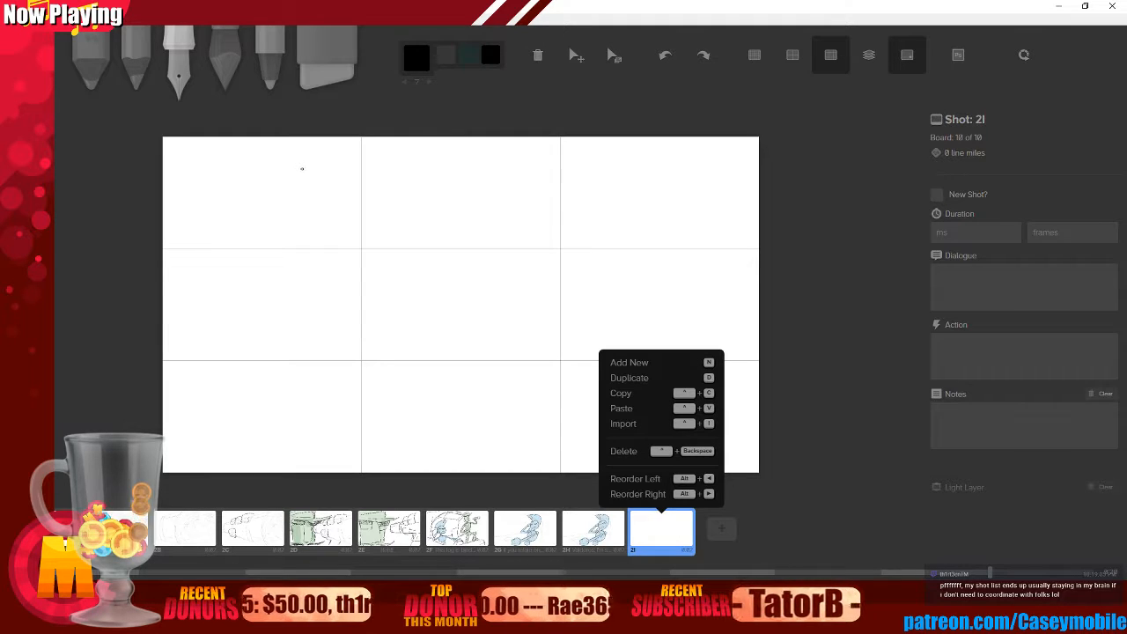
drag(333, 153, 332, 392)
key(ctrl+z)
key(ctrl+z)
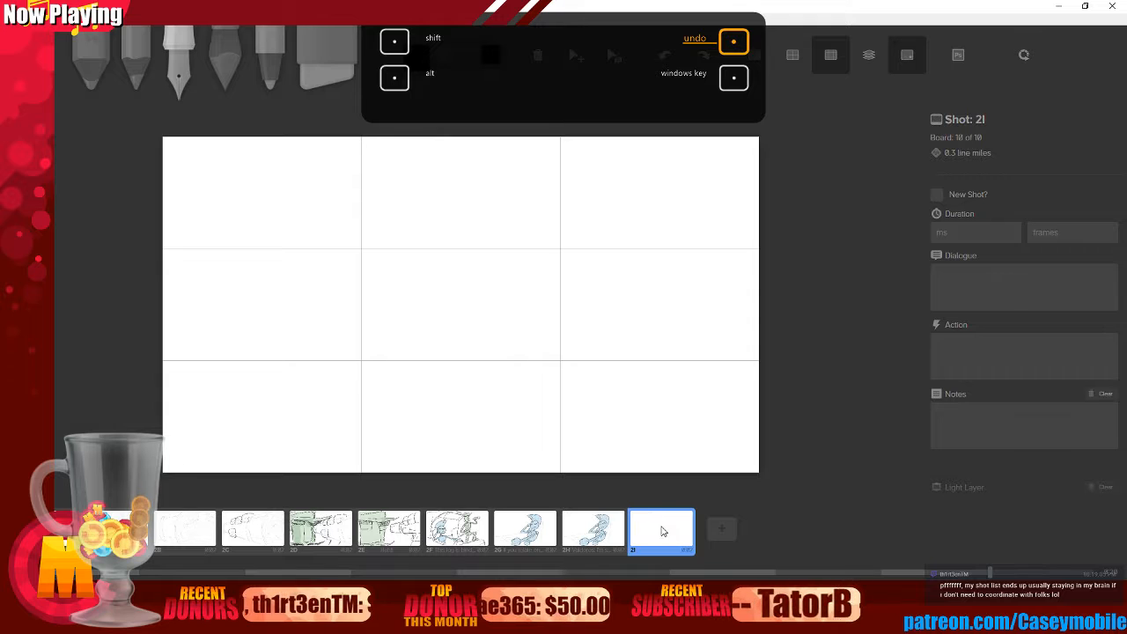
- Ink a tall rectangular frame, open at the bottom, in the board's centre, with a broken vertical line outside each post
mouse_move(342, 161)
mouse_down()
mouse_move(579, 159)
mouse_move(577, 225)
mouse_up()
drag(582, 169, 582, 354)
drag(338, 162, 340, 457)
drag(581, 354, 572, 467)
drag(291, 140, 291, 426)
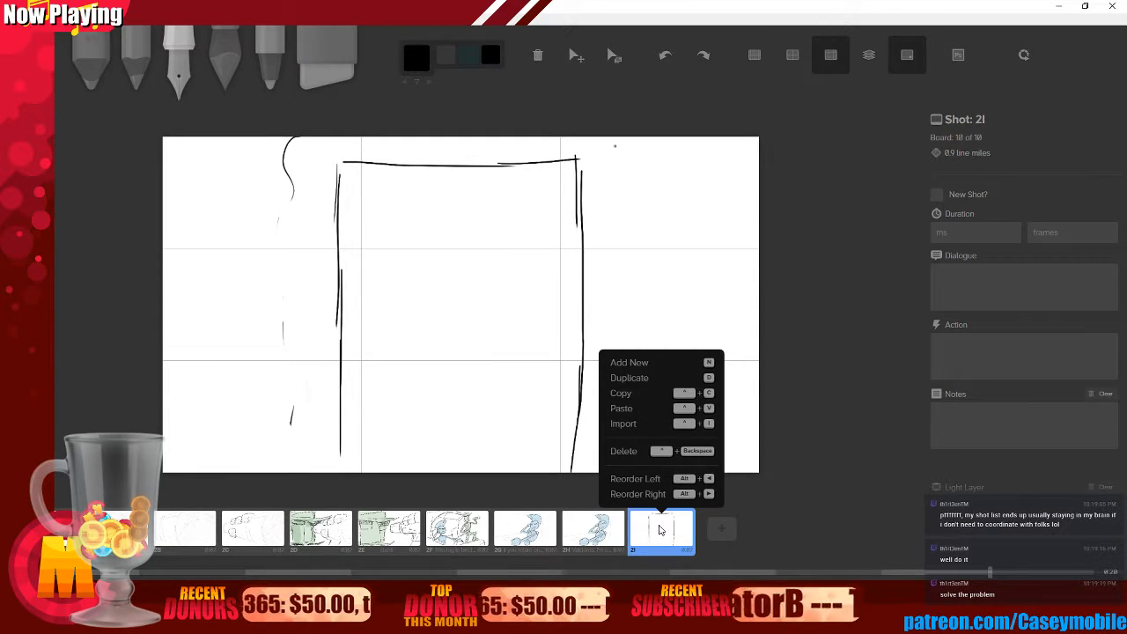
drag(636, 144, 625, 236)
- Sketch rows of inward-pointing spikes along both side edges of the board
mouse_move(722, 141)
mouse_down()
mouse_move(689, 171)
mouse_move(738, 187)
mouse_up()
drag(679, 263, 757, 290)
drag(163, 158, 231, 197)
drag(215, 200, 163, 212)
mouse_move(170, 314)
mouse_down()
mouse_move(232, 307)
mouse_move(165, 340)
mouse_up()
drag(181, 384, 219, 393)
drag(218, 394, 166, 397)
drag(172, 238, 164, 271)
drag(167, 409, 163, 433)
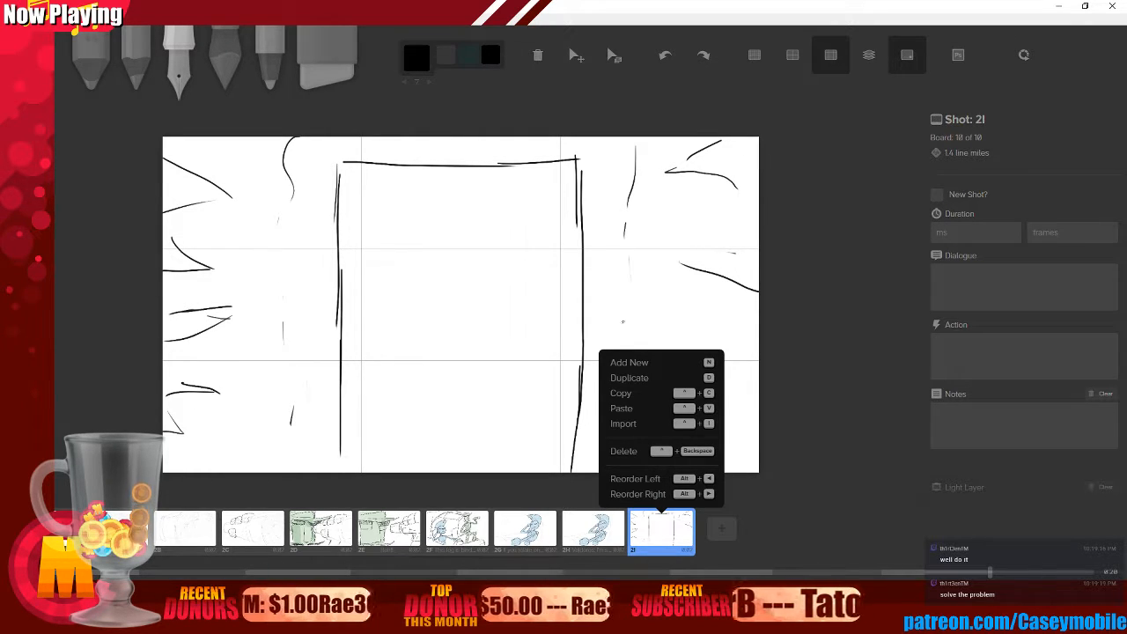
drag(755, 309, 759, 332)
drag(679, 264, 759, 251)
drag(724, 426, 758, 436)
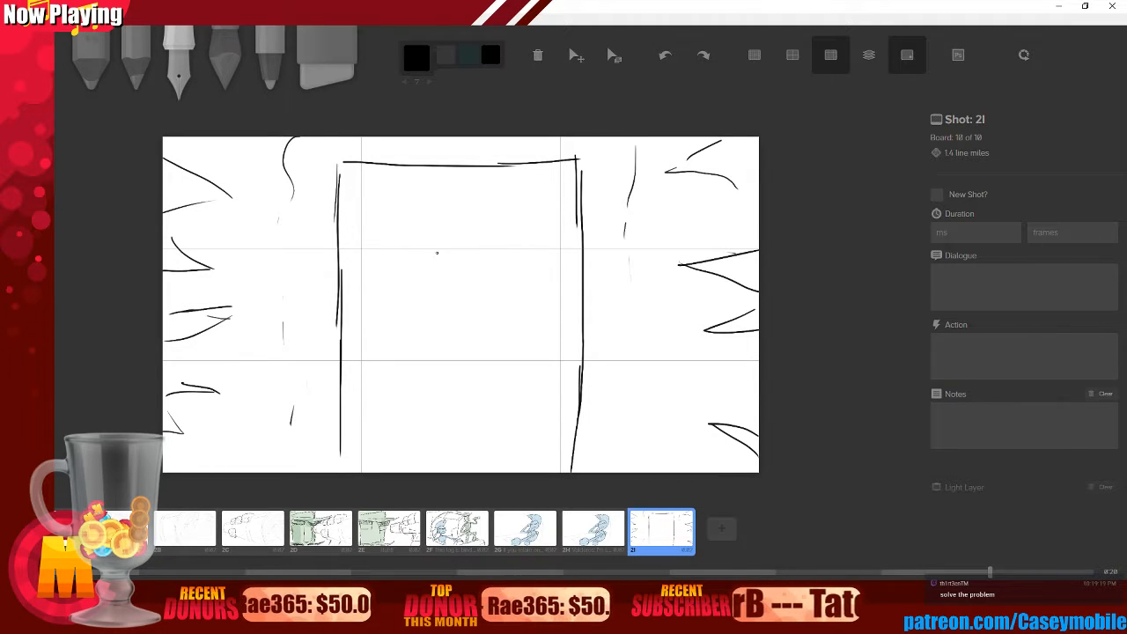
- Thicken the frame with a second outline around its top corners and crossbar, and add spikes near the board's upper side edges
drag(345, 161, 331, 224)
mouse_move(560, 156)
mouse_down()
mouse_move(588, 169)
mouse_move(588, 237)
mouse_up()
drag(170, 149, 233, 139)
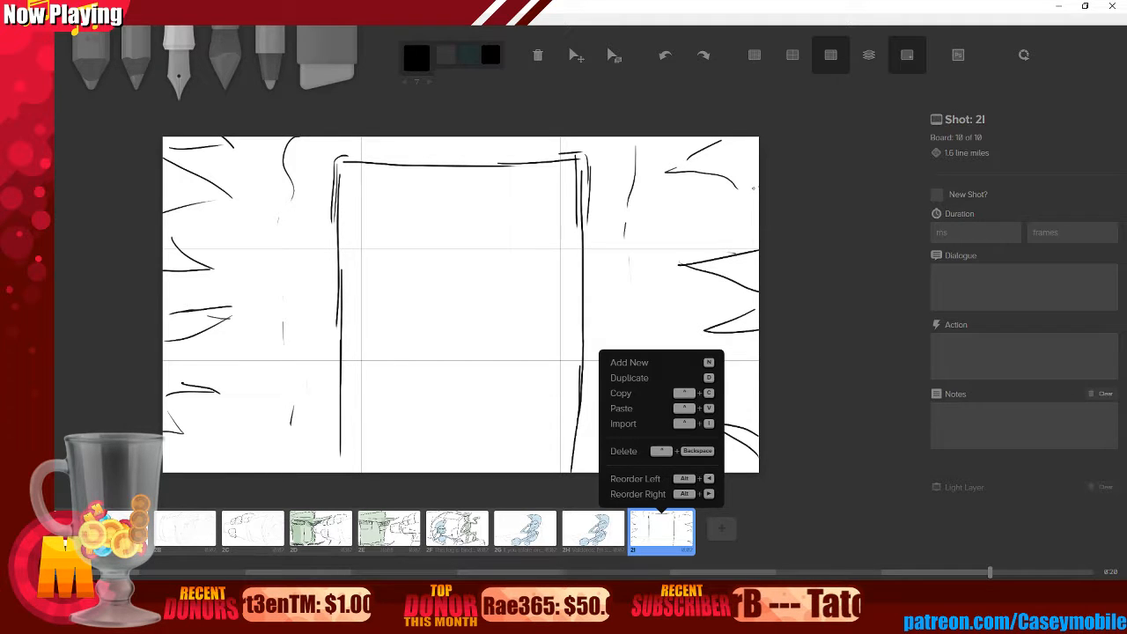
drag(753, 187, 759, 213)
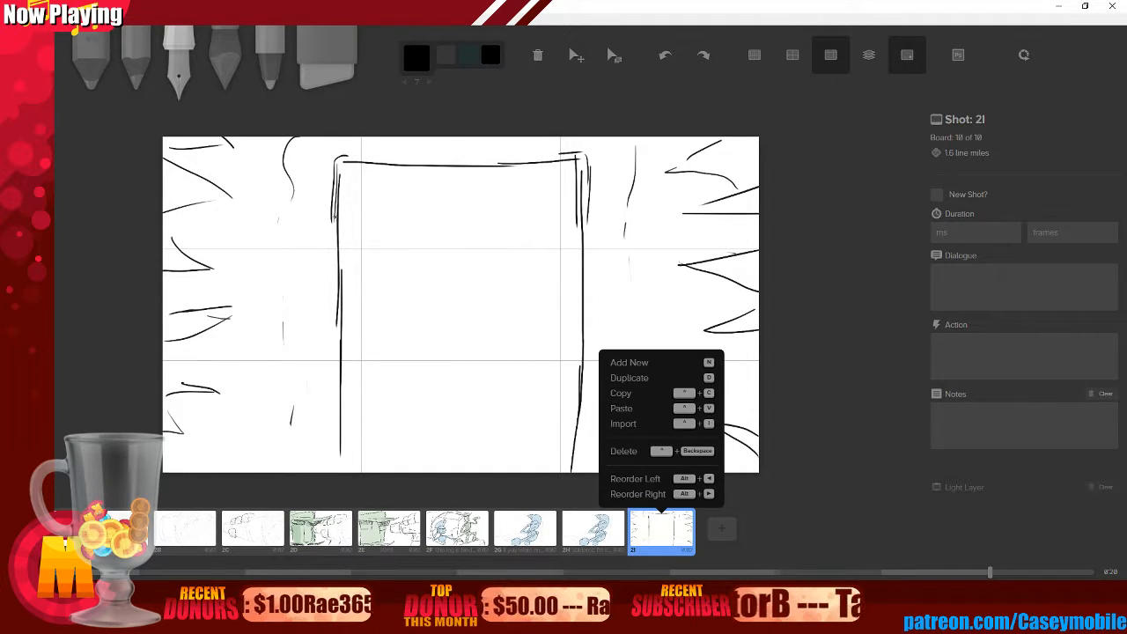
drag(335, 219, 331, 283)
drag(590, 208, 589, 268)
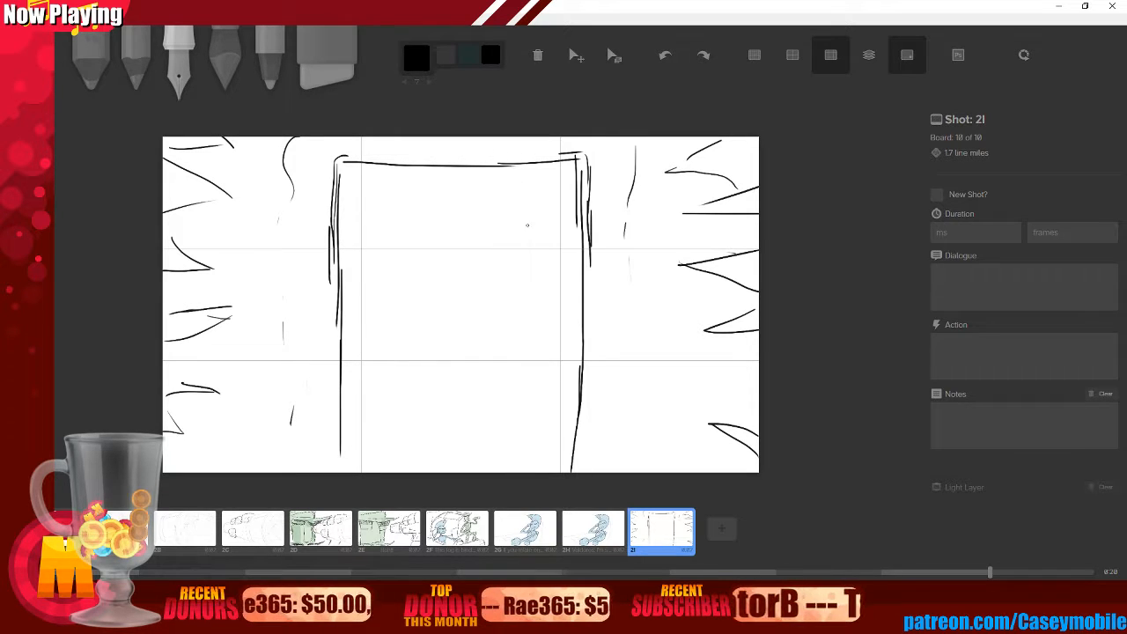
drag(338, 155, 579, 158)
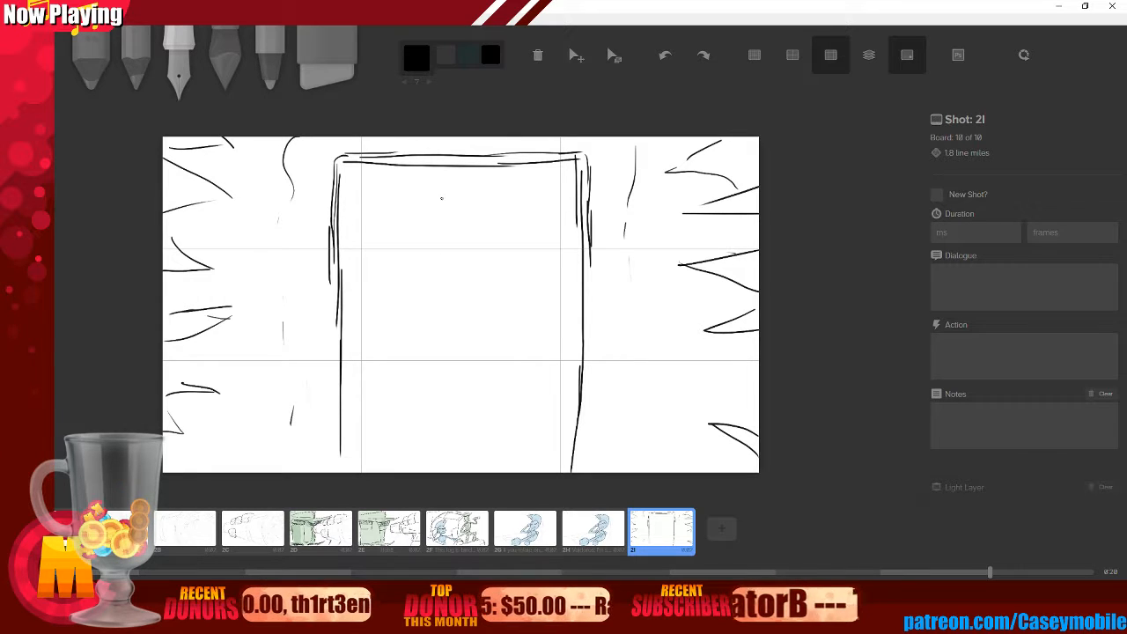
- Sketch a small blocky head inside the frame's upper half, with swept hair, pointed ears, a brow line and a nose
mouse_move(424, 197)
mouse_down()
mouse_move(433, 273)
mouse_move(474, 270)
mouse_move(480, 204)
mouse_up()
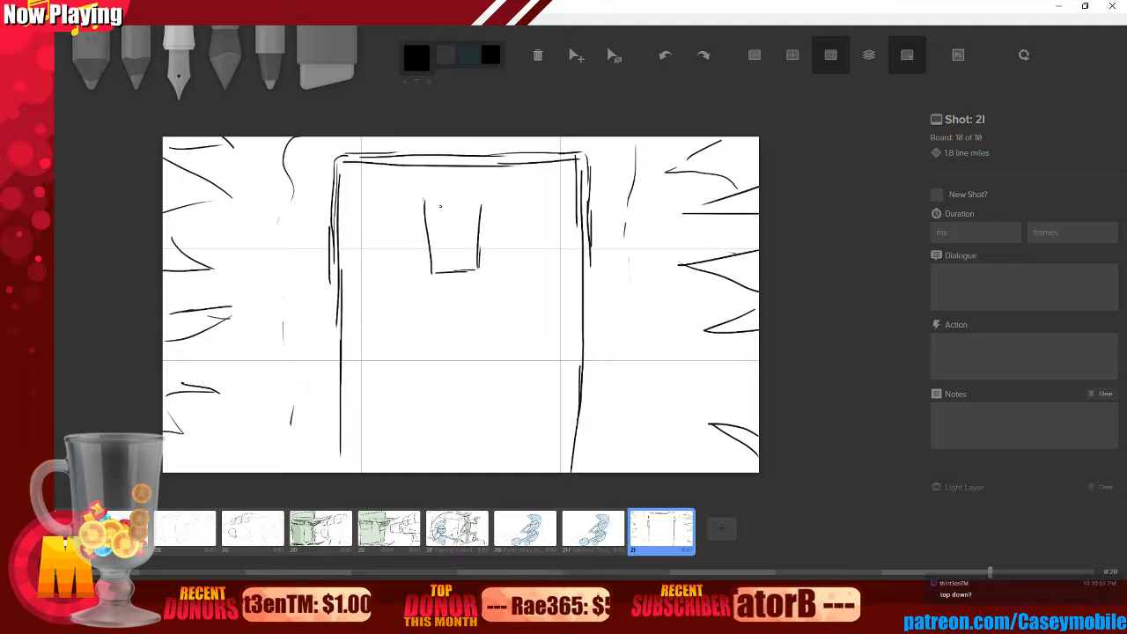
drag(416, 185, 419, 227)
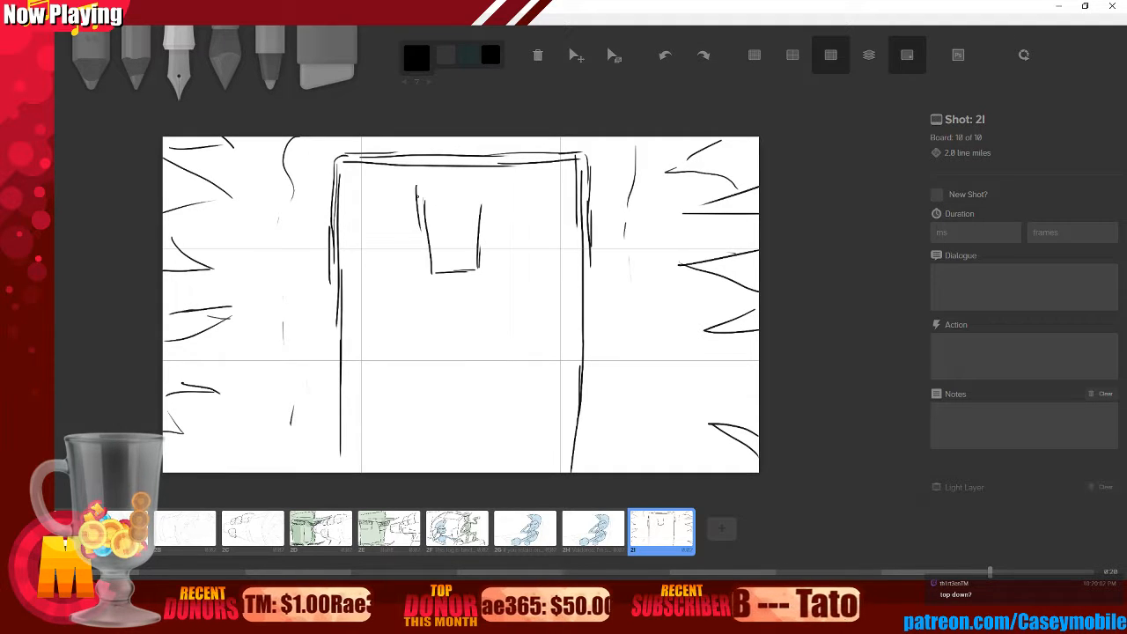
mouse_move(416, 180)
mouse_down()
mouse_move(438, 159)
mouse_move(477, 154)
mouse_move(451, 186)
mouse_move(465, 205)
mouse_move(495, 190)
mouse_move(456, 209)
mouse_move(494, 194)
mouse_up()
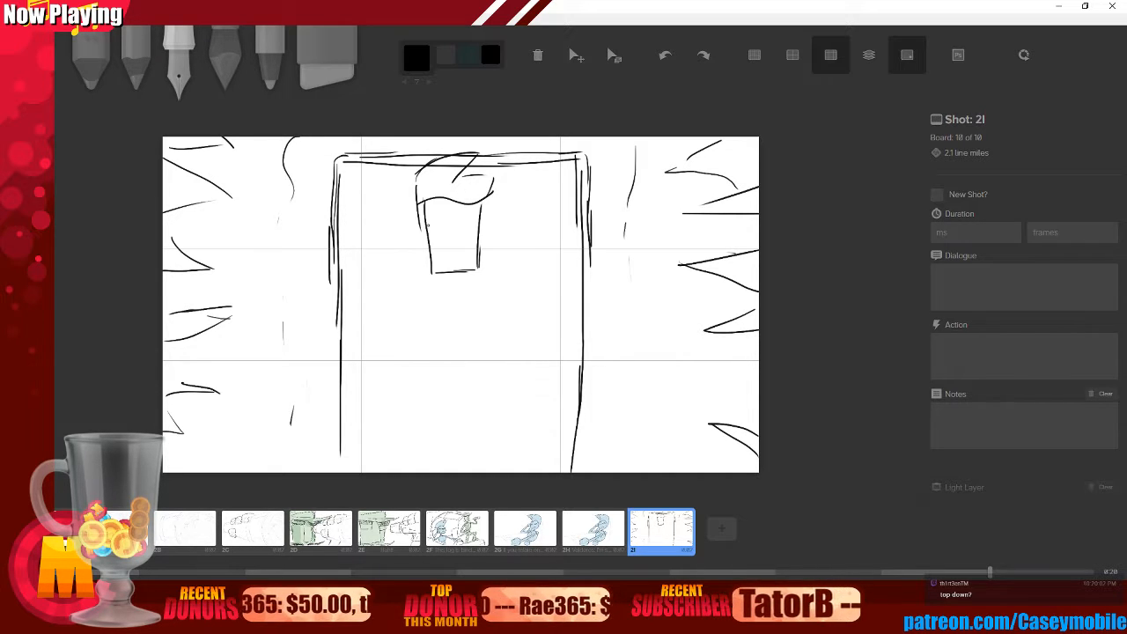
mouse_move(420, 212)
mouse_down()
mouse_move(425, 229)
mouse_move(482, 225)
mouse_move(459, 236)
mouse_move(478, 210)
mouse_up()
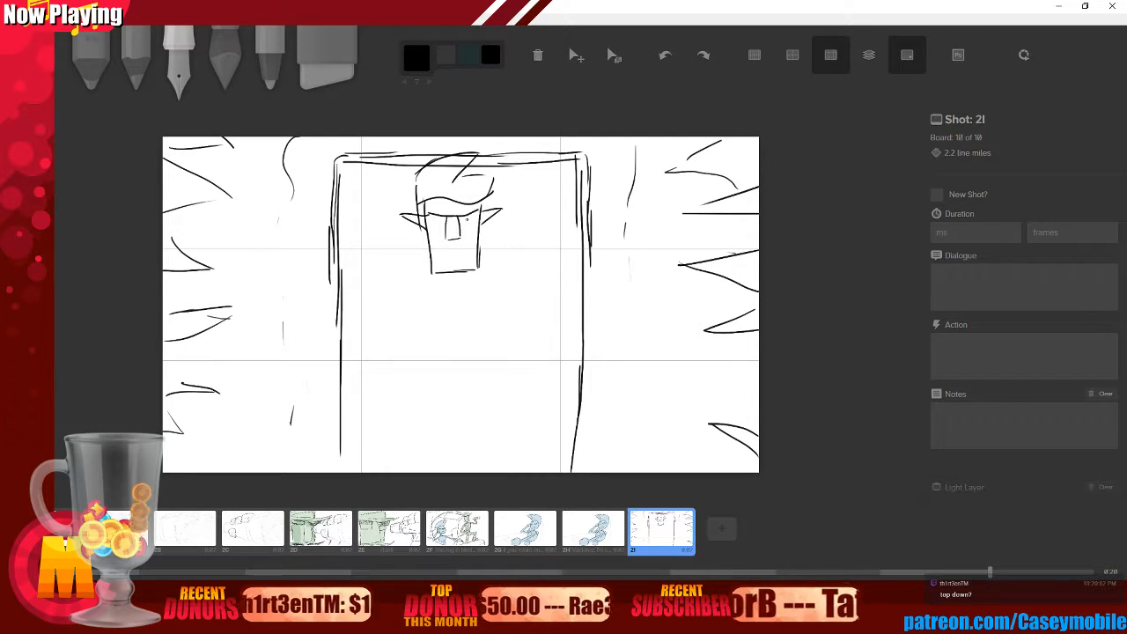
- Add the figure's frowning mouth, neck and collar, and draw the shoulders, arms and long body lines below the head
mouse_move(443, 259)
mouse_down()
mouse_move(464, 262)
mouse_move(451, 286)
mouse_up()
mouse_move(456, 271)
mouse_down()
mouse_move(456, 287)
mouse_move(475, 294)
mouse_move(447, 300)
mouse_move(470, 299)
mouse_up()
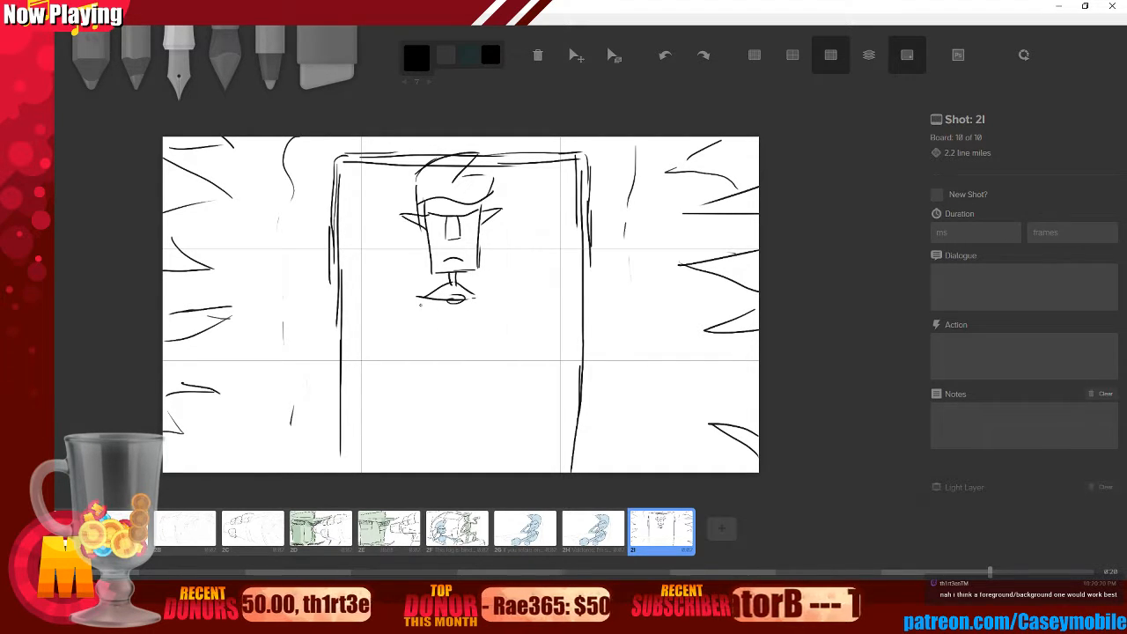
mouse_move(420, 297)
mouse_down()
mouse_move(414, 343)
mouse_move(425, 357)
mouse_up()
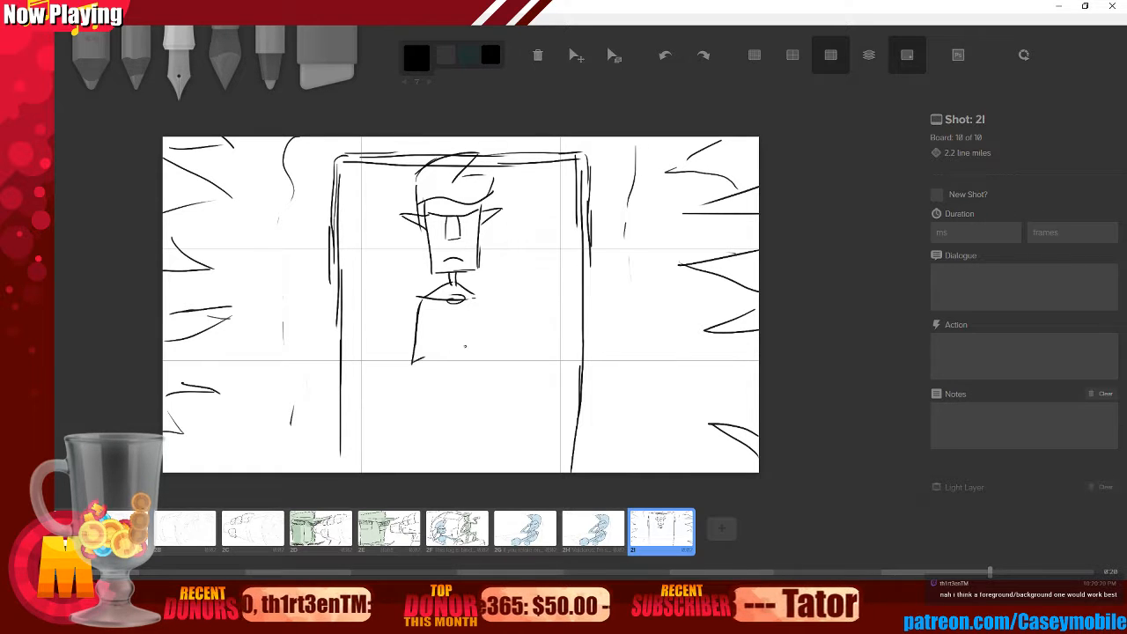
mouse_move(476, 296)
mouse_down()
mouse_move(481, 350)
mouse_move(470, 359)
mouse_up()
drag(427, 296, 431, 409)
drag(428, 338, 421, 427)
drag(469, 297, 481, 428)
- Draw two small rings on each frame post at torso height and connect them with horizontal lines across the figure
drag(340, 306, 339, 307)
drag(340, 349, 341, 350)
mouse_move(576, 303)
mouse_down()
mouse_move(585, 355)
mouse_move(578, 345)
mouse_up()
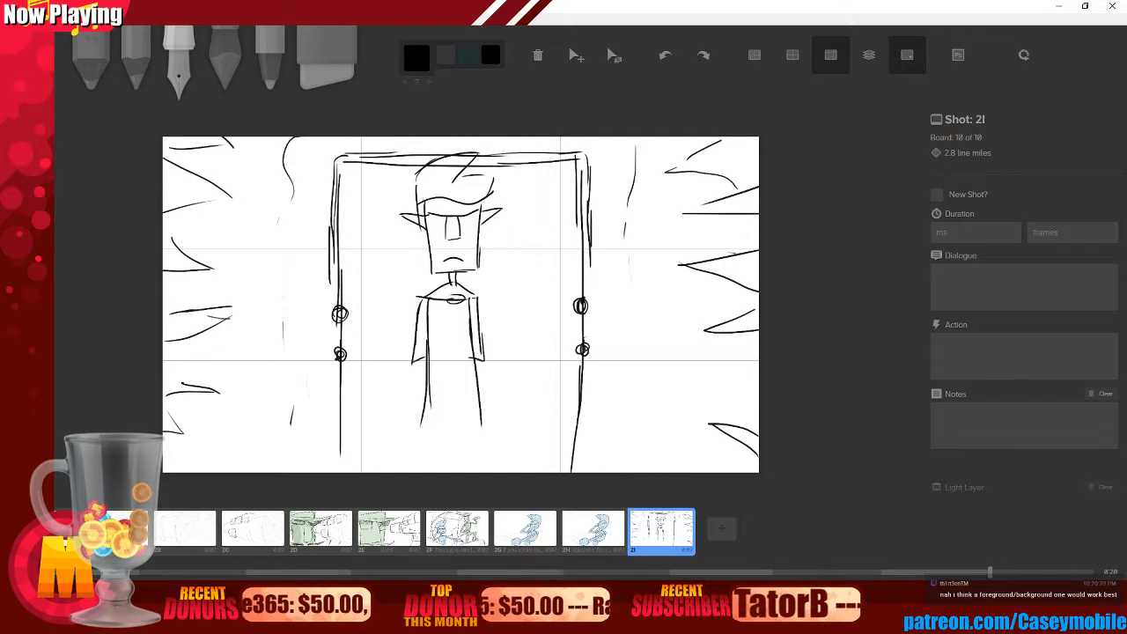
drag(341, 314, 483, 310)
drag(411, 313, 545, 309)
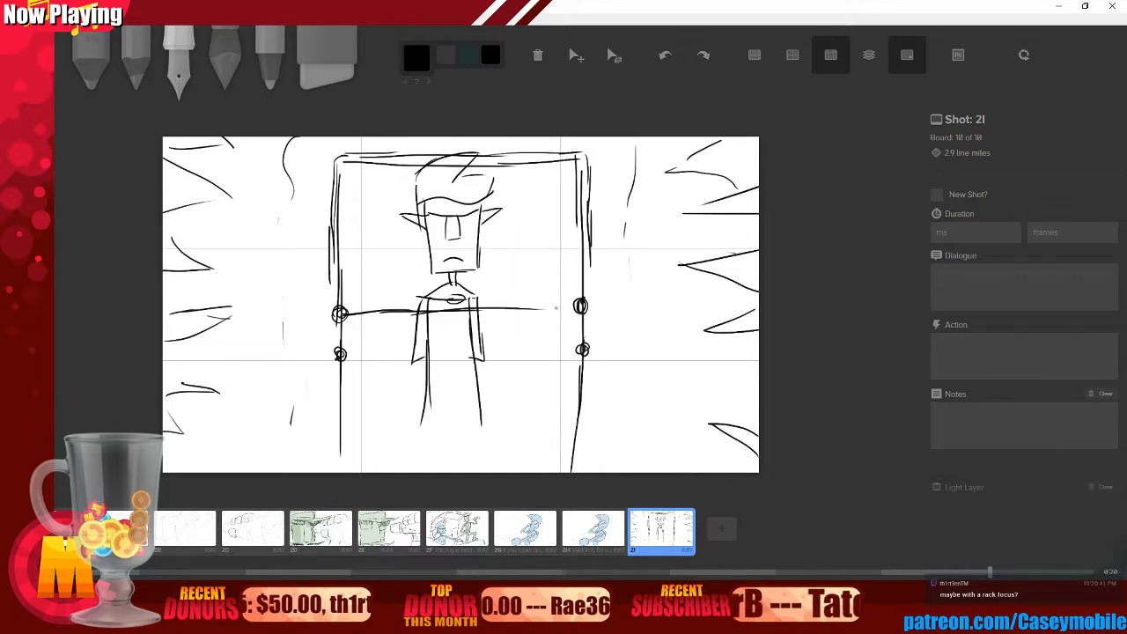
drag(362, 353, 575, 351)
mouse_move(523, 309)
mouse_down()
mouse_move(595, 307)
mouse_move(570, 307)
mouse_up()
- Wrap the figure's torso and arms in stacked horizontal bindings, and extend the lower body lines toward the board's bottom edge
drag(418, 304, 486, 302)
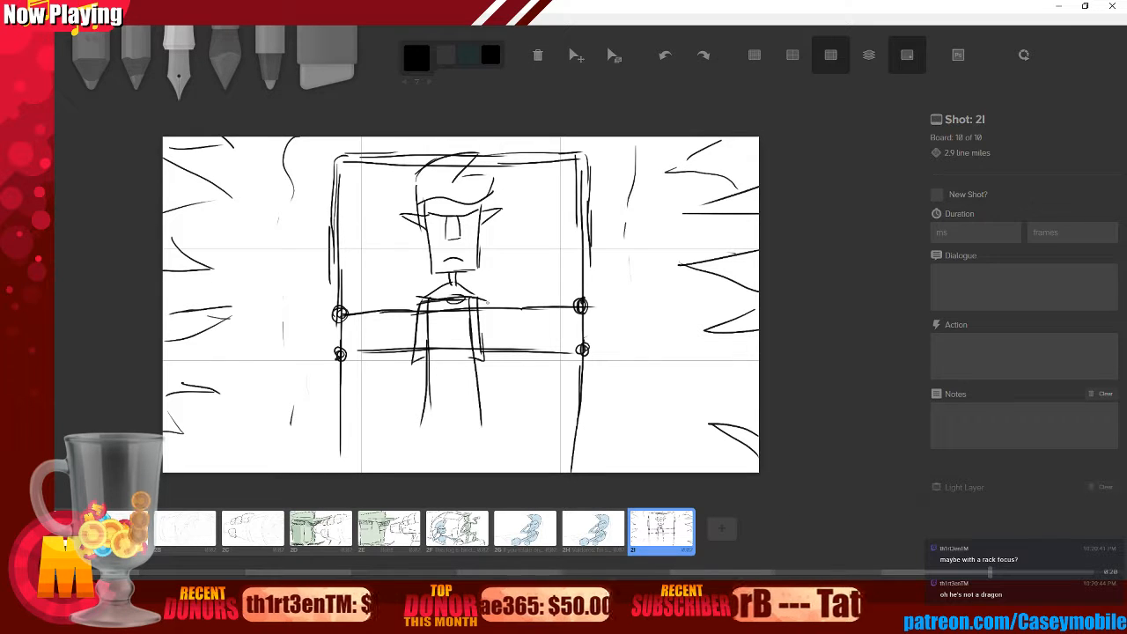
mouse_move(414, 314)
mouse_down()
mouse_move(415, 341)
mouse_move(479, 351)
mouse_up()
drag(482, 303, 484, 350)
drag(421, 310, 482, 306)
drag(419, 329, 485, 332)
drag(424, 341, 468, 347)
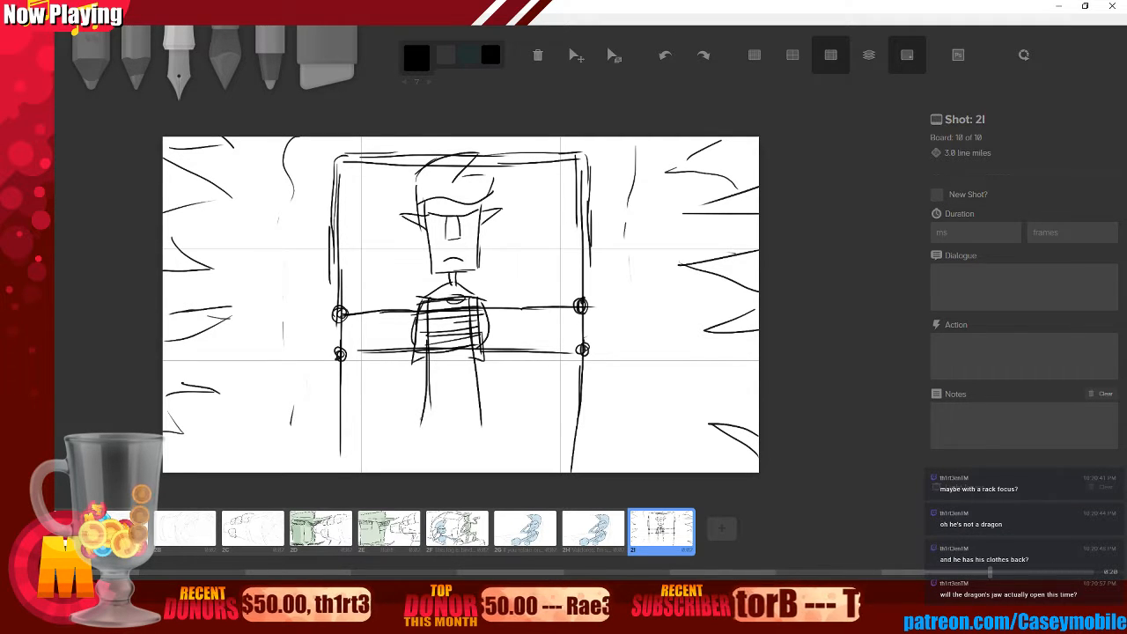
drag(420, 415, 421, 461)
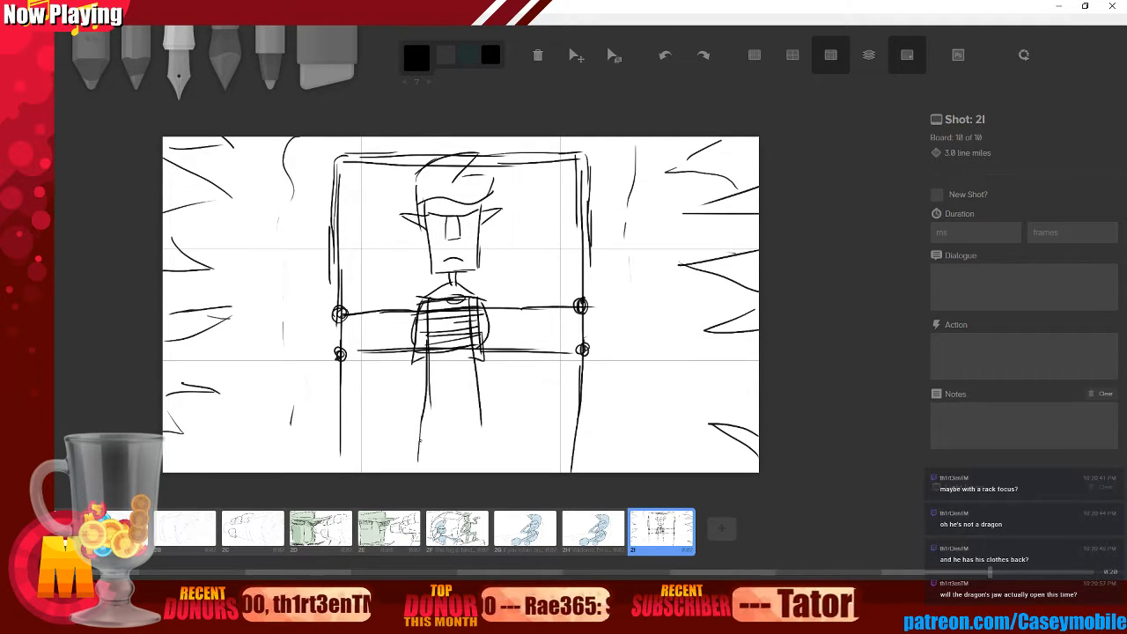
drag(485, 412, 490, 452)
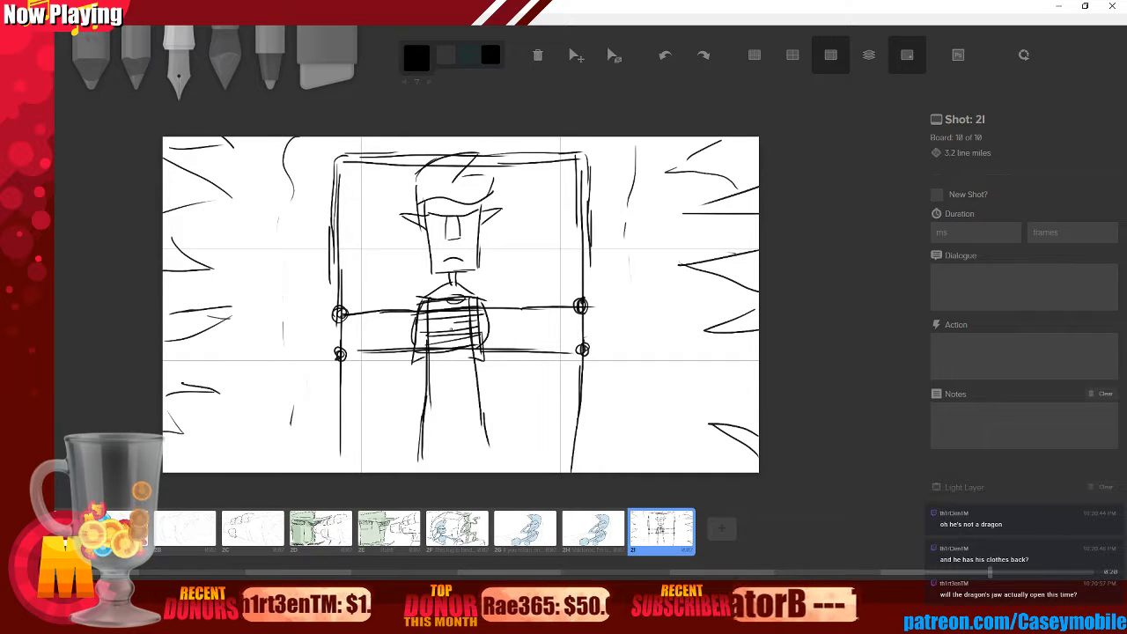
- Draw the figure's inner leg lines and lengthened coat sides, and add a third ringed restraint across the thighs between the frame posts
mouse_move(451, 361)
mouse_down()
mouse_move(454, 446)
mouse_move(435, 464)
mouse_up()
drag(438, 420, 440, 464)
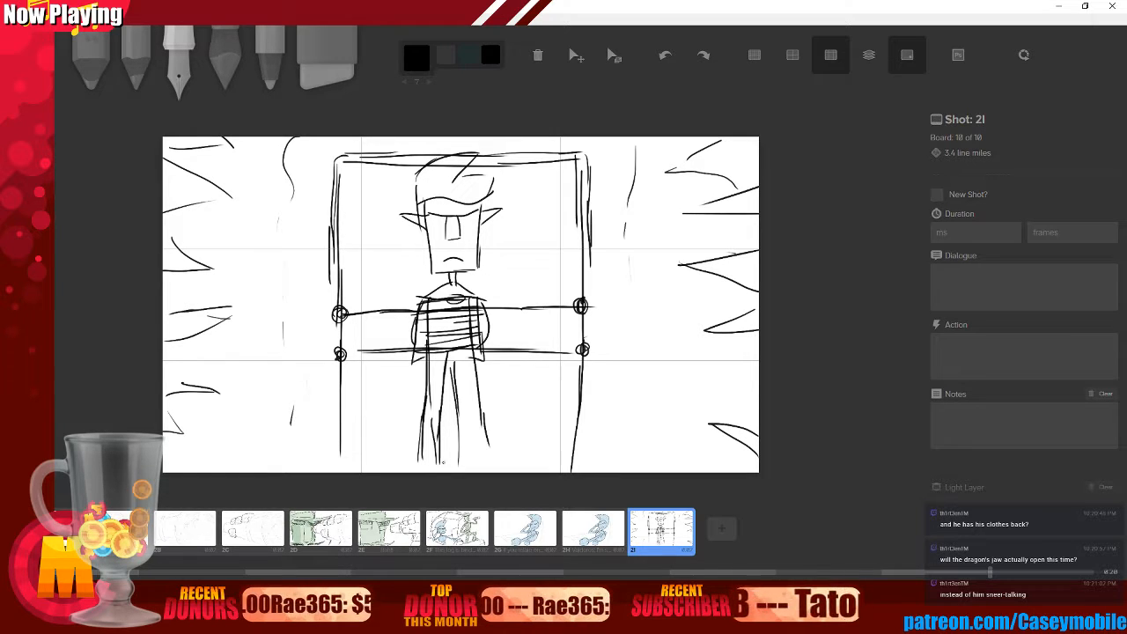
drag(439, 451, 459, 452)
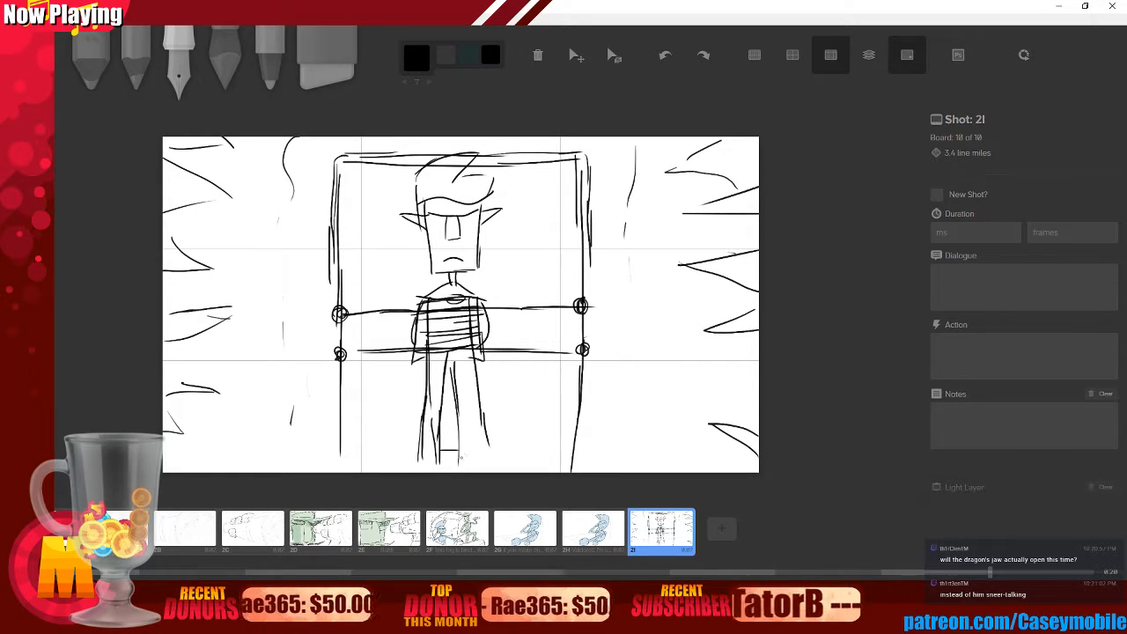
mouse_move(414, 361)
mouse_down()
mouse_move(430, 396)
mouse_move(494, 392)
mouse_move(487, 341)
mouse_up()
mouse_move(342, 386)
mouse_down()
mouse_move(336, 393)
mouse_move(345, 390)
mouse_up()
mouse_move(585, 398)
mouse_down()
mouse_move(574, 403)
mouse_move(583, 397)
mouse_up()
mouse_move(426, 388)
mouse_down()
mouse_move(348, 392)
mouse_move(577, 393)
mouse_up()
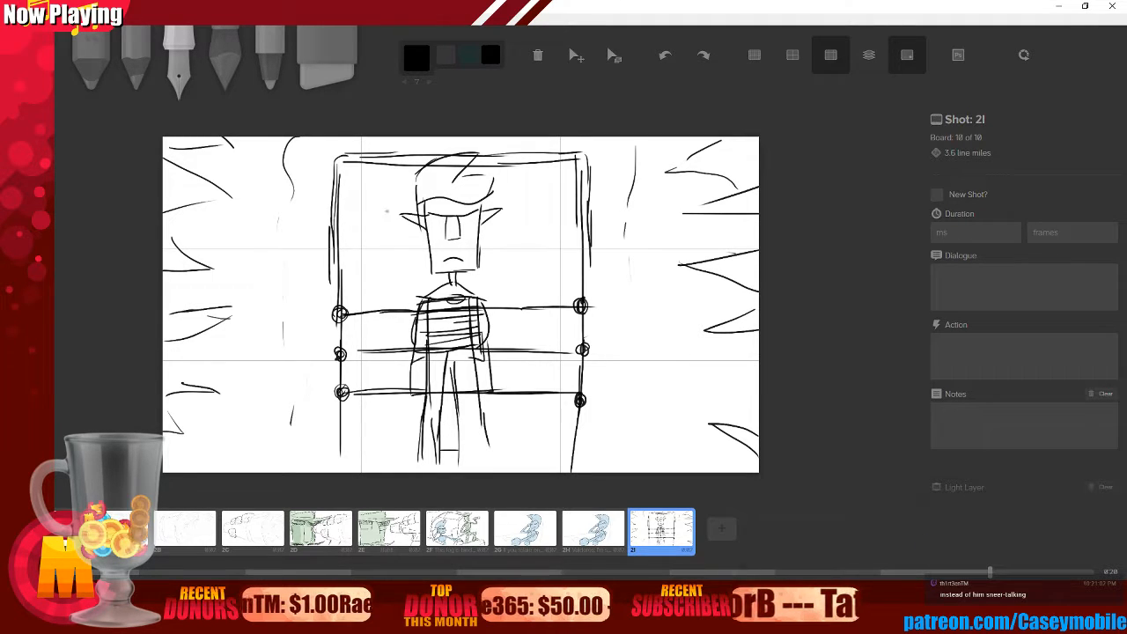
- Sketch short corner and vertical lines inside the frame, on both sides of the figure's head and legs
drag(360, 172, 357, 266)
drag(359, 204, 387, 192)
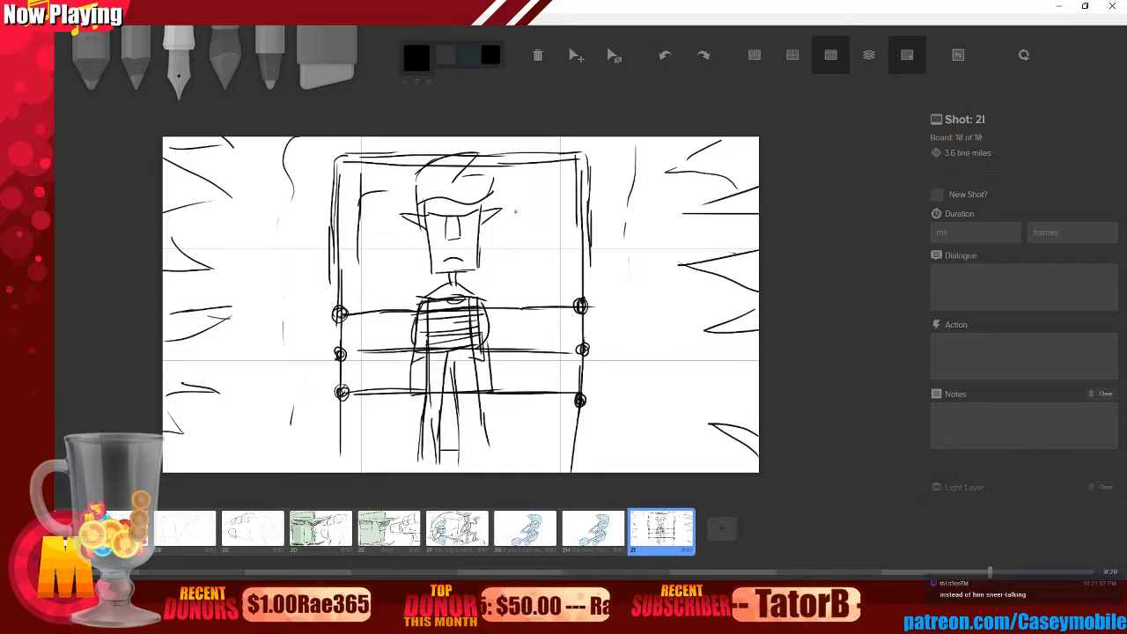
drag(554, 184, 553, 255)
drag(366, 413, 370, 466)
drag(538, 414, 542, 465)
- Extend the broken wavy vertical lines outside both frame posts down toward the board's lower edge
drag(627, 219, 633, 384)
drag(631, 426, 631, 458)
drag(287, 202, 293, 273)
drag(290, 229, 298, 363)
drag(296, 409, 298, 463)
drag(644, 299, 642, 331)
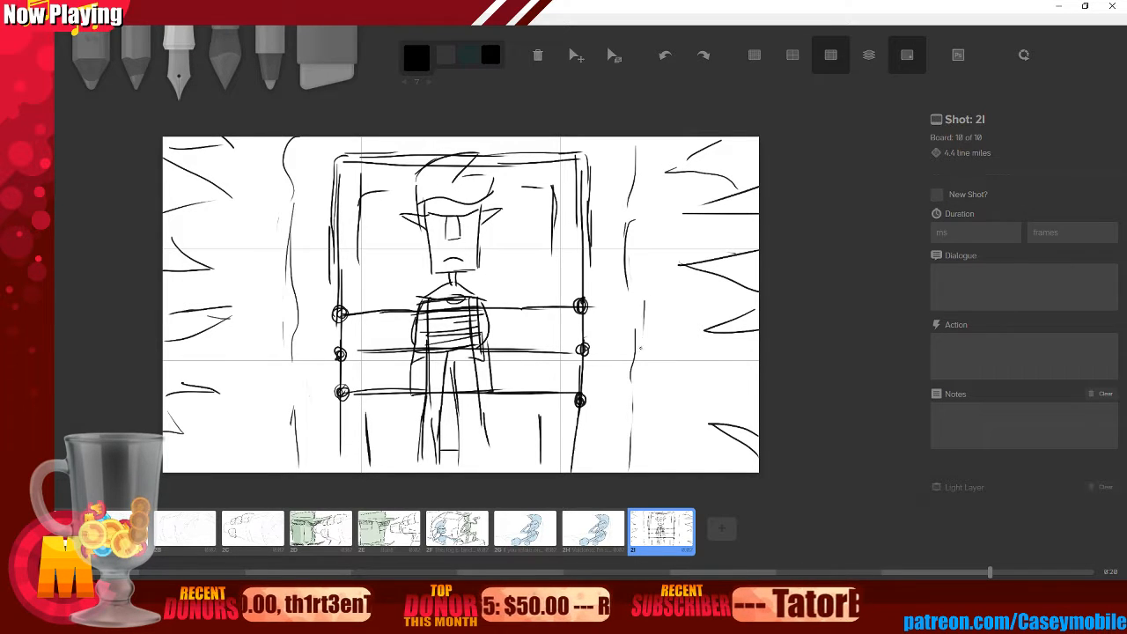
- Draw an upward arrow on each side of the frame, redrawing the left one as a simpler arrow
mouse_move(649, 202)
mouse_down()
mouse_move(654, 246)
mouse_move(644, 204)
mouse_move(657, 213)
mouse_up()
drag(275, 208, 272, 264)
mouse_move(278, 184)
mouse_down()
mouse_move(267, 215)
mouse_move(293, 224)
mouse_up()
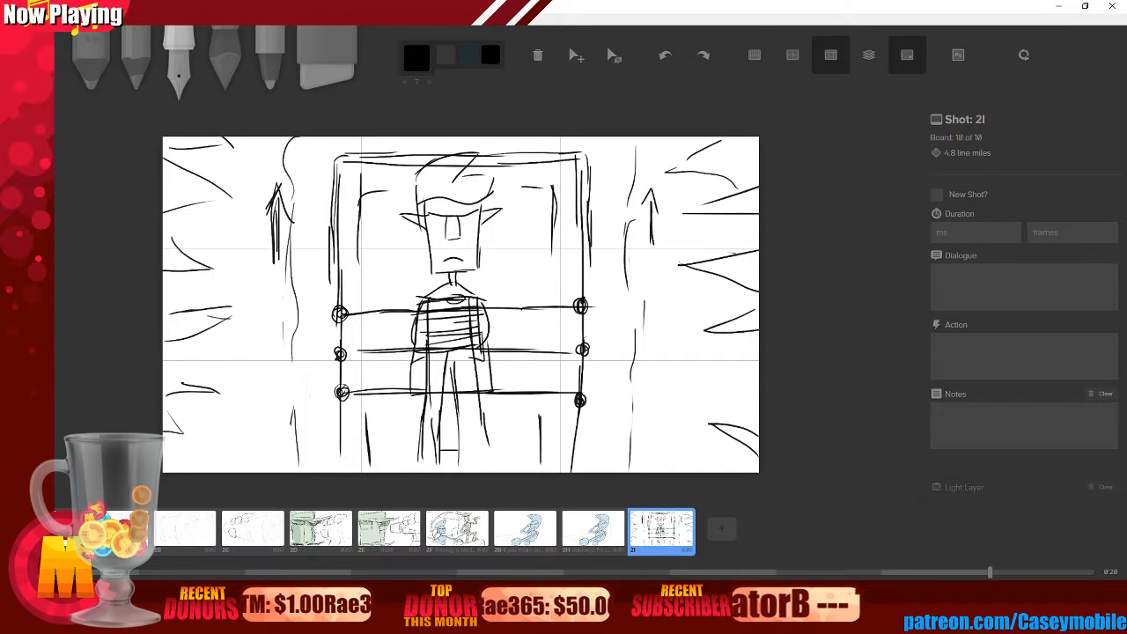
key(ctrl+z)
key(ctrl+z)
mouse_move(268, 240)
mouse_down()
mouse_move(272, 192)
mouse_move(248, 204)
mouse_move(276, 199)
mouse_up()
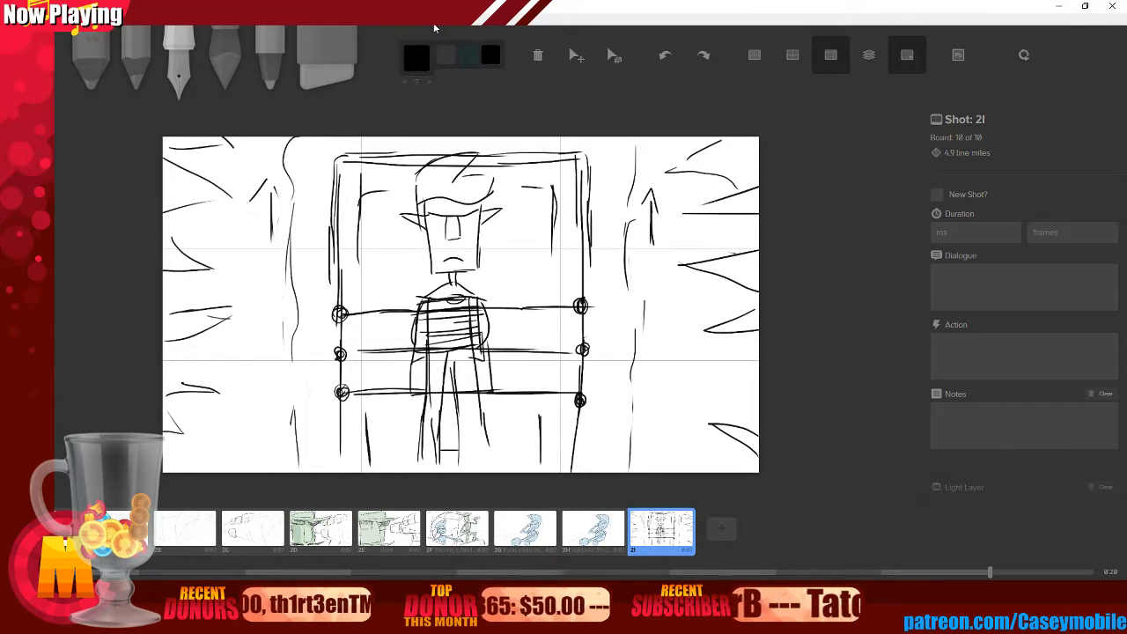
- Outline the tall side panels inside the frame on both sides of the figure, with angled upper edges and flat lower edges
click(225, 58)
key(3)
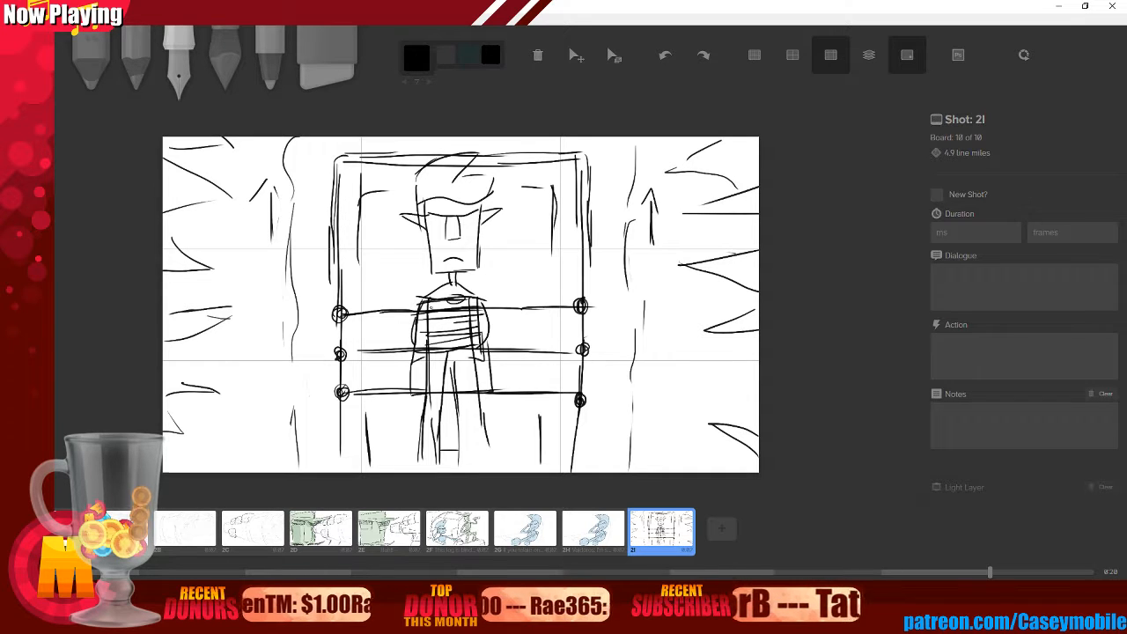
mouse_move(353, 194)
mouse_down()
mouse_move(401, 199)
mouse_move(391, 267)
mouse_up()
drag(391, 266, 331, 247)
drag(343, 182, 351, 232)
drag(511, 203, 555, 197)
drag(513, 205, 521, 340)
drag(528, 338, 560, 350)
mouse_move(579, 233)
mouse_down()
mouse_move(581, 335)
mouse_move(515, 443)
mouse_up()
drag(515, 445, 546, 451)
mouse_move(347, 253)
mouse_down()
mouse_move(389, 266)
mouse_move(397, 430)
mouse_up()
drag(402, 433, 342, 443)
drag(342, 351, 341, 394)
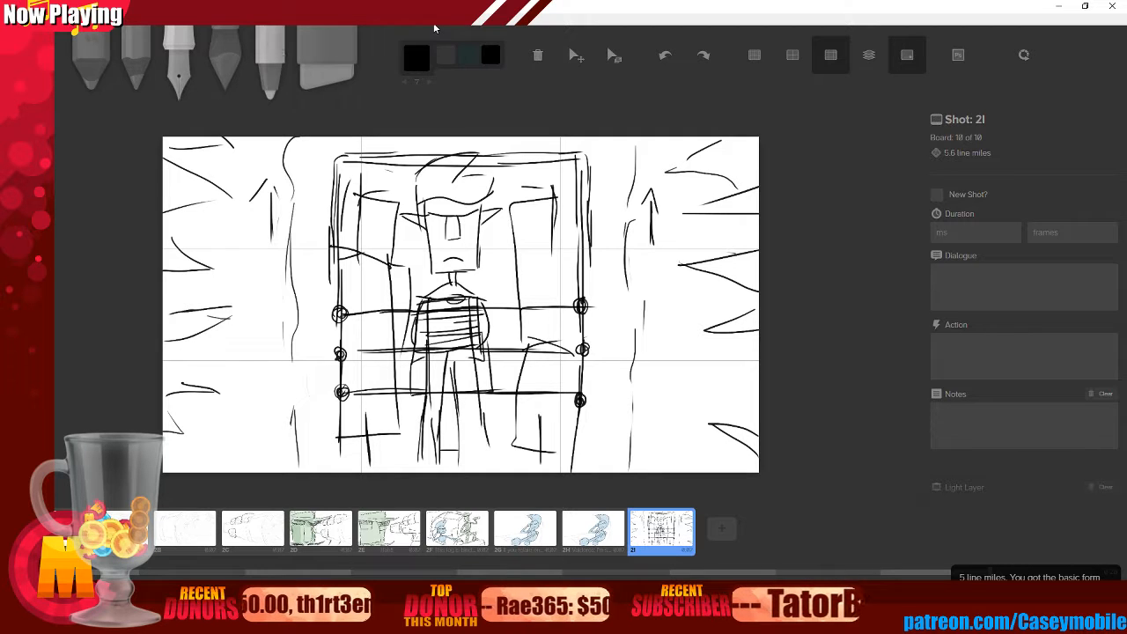
- Shade the bound figure from hair to legs in yellow with the brush
key(4)
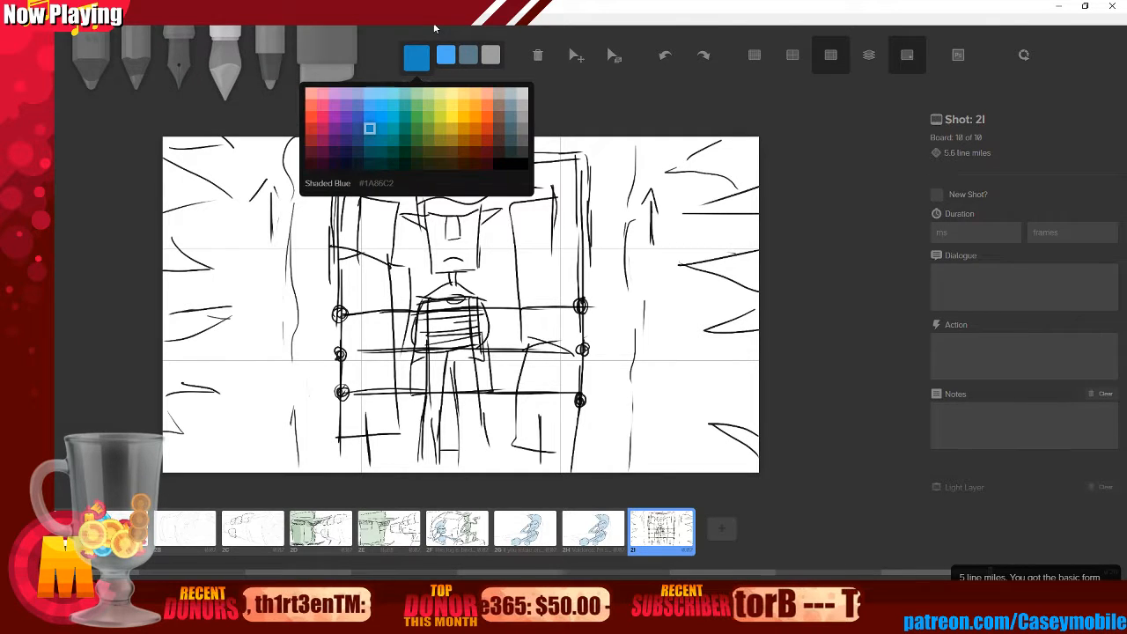
click(453, 128)
mouse_move(437, 185)
mouse_down()
mouse_move(432, 192)
mouse_move(447, 255)
mouse_move(460, 176)
mouse_move(467, 267)
mouse_move(479, 182)
mouse_move(473, 225)
mouse_move(461, 183)
mouse_move(438, 261)
mouse_move(461, 264)
mouse_move(477, 215)
mouse_move(491, 213)
mouse_move(414, 213)
mouse_move(450, 233)
mouse_move(457, 297)
mouse_move(432, 317)
mouse_move(444, 302)
mouse_move(417, 391)
mouse_move(457, 342)
mouse_move(462, 361)
mouse_move(469, 299)
mouse_move(432, 429)
mouse_move(428, 384)
mouse_move(453, 411)
mouse_move(467, 452)
mouse_move(468, 351)
mouse_move(485, 461)
mouse_move(487, 342)
mouse_up()
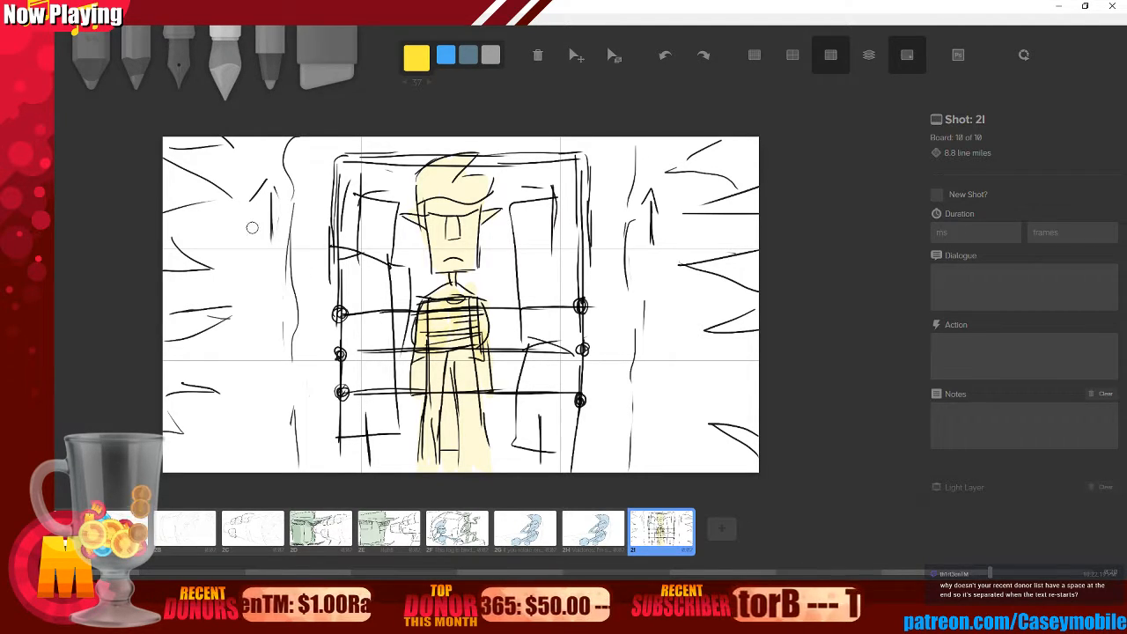
- Enter "I already want to burn down this entire wretched forest." as the dialogue for shot 2I
key(3)
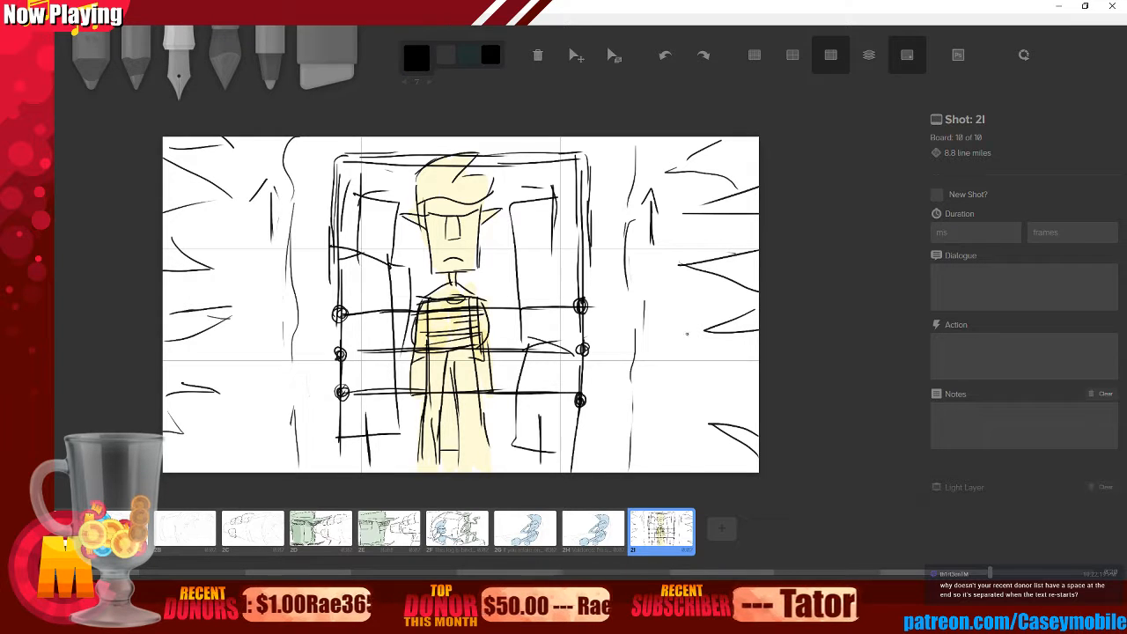
key(Left)
key(Left)
key(Right)
key(Right)
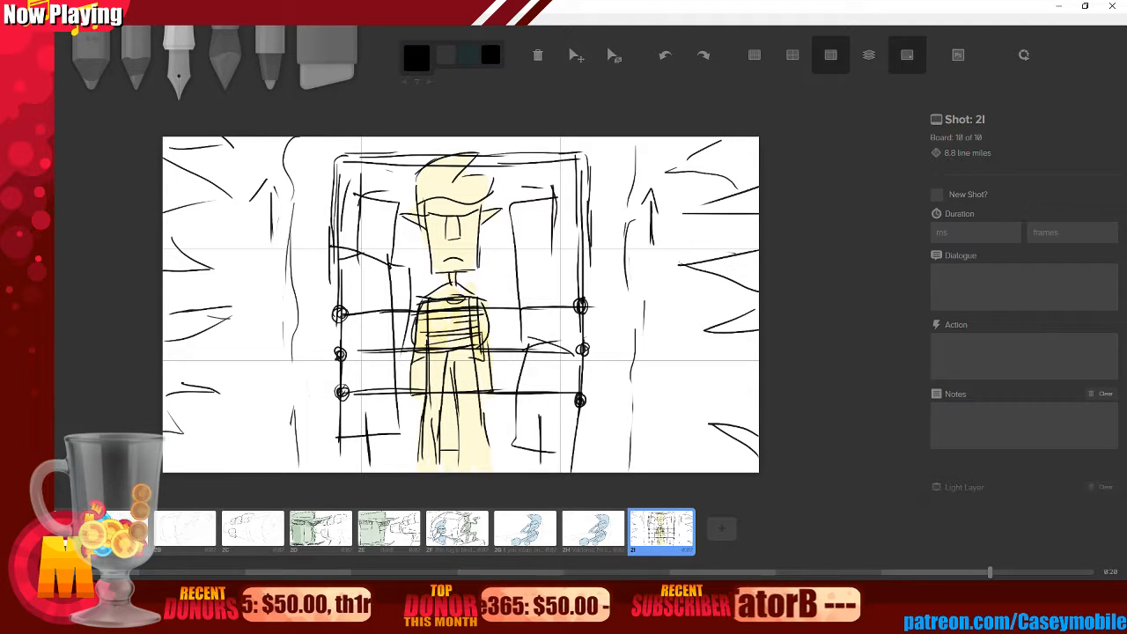
click(1026, 299)
text(I already Want to burn down this entire wretched forest.)
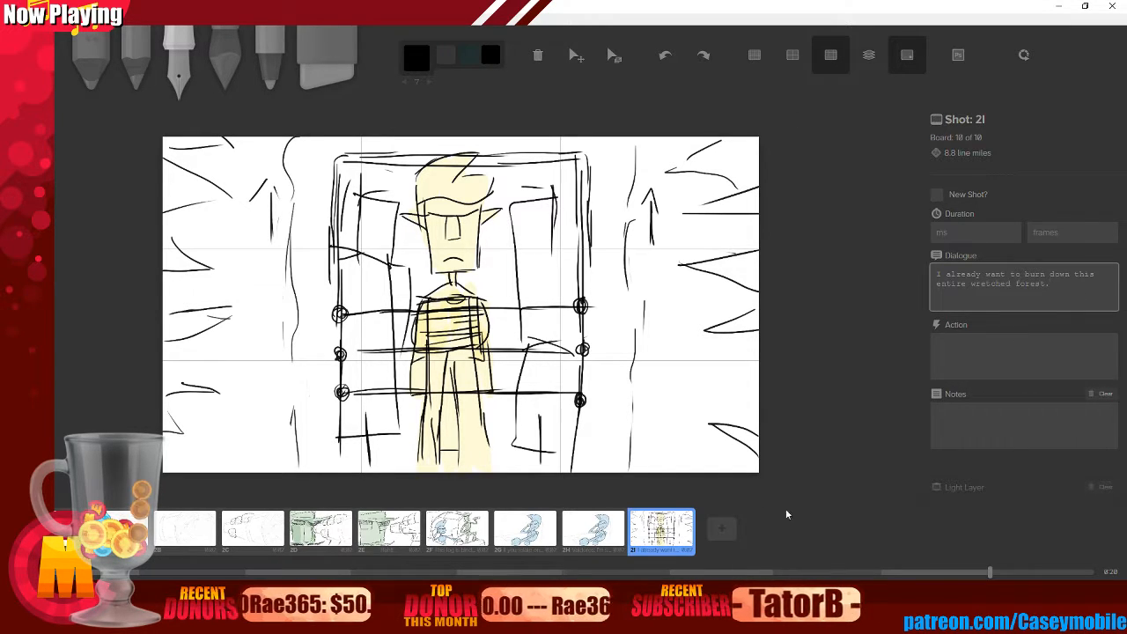
click(823, 509)
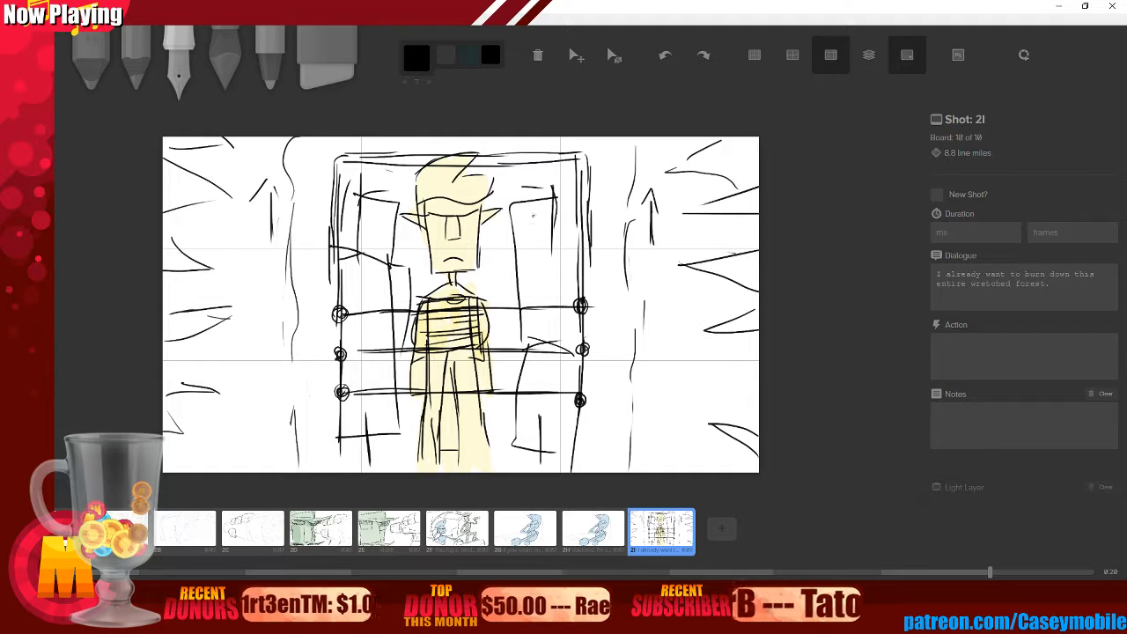
- Draw a round head on the panel at the figure's right-hand side of the board, redoing the first circle
drag(544, 220, 529, 217)
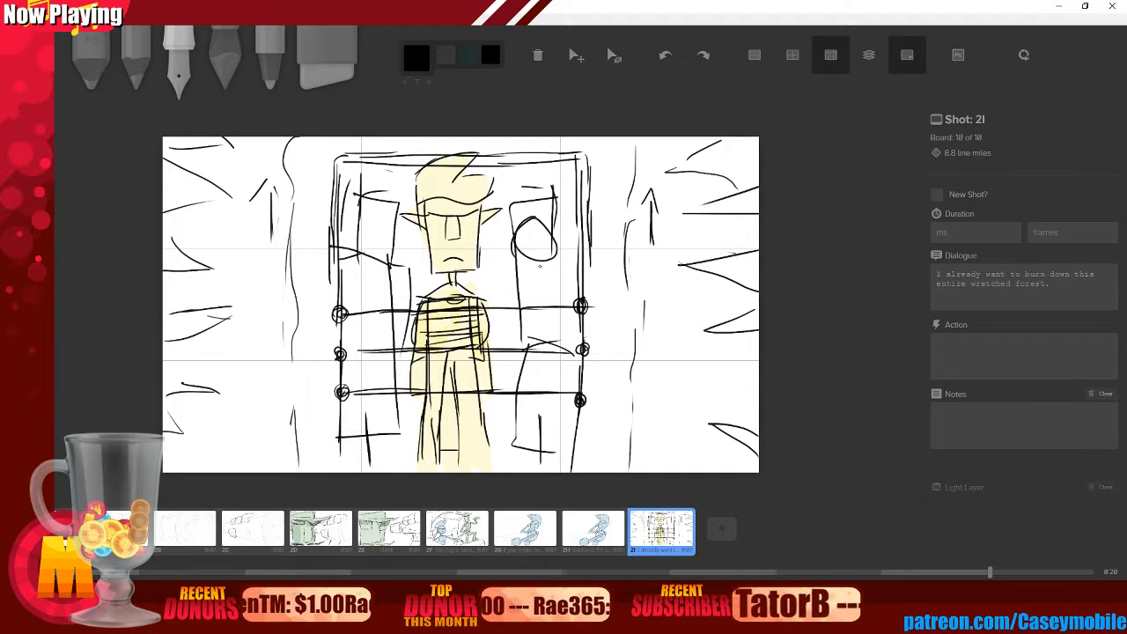
key(ctrl+z)
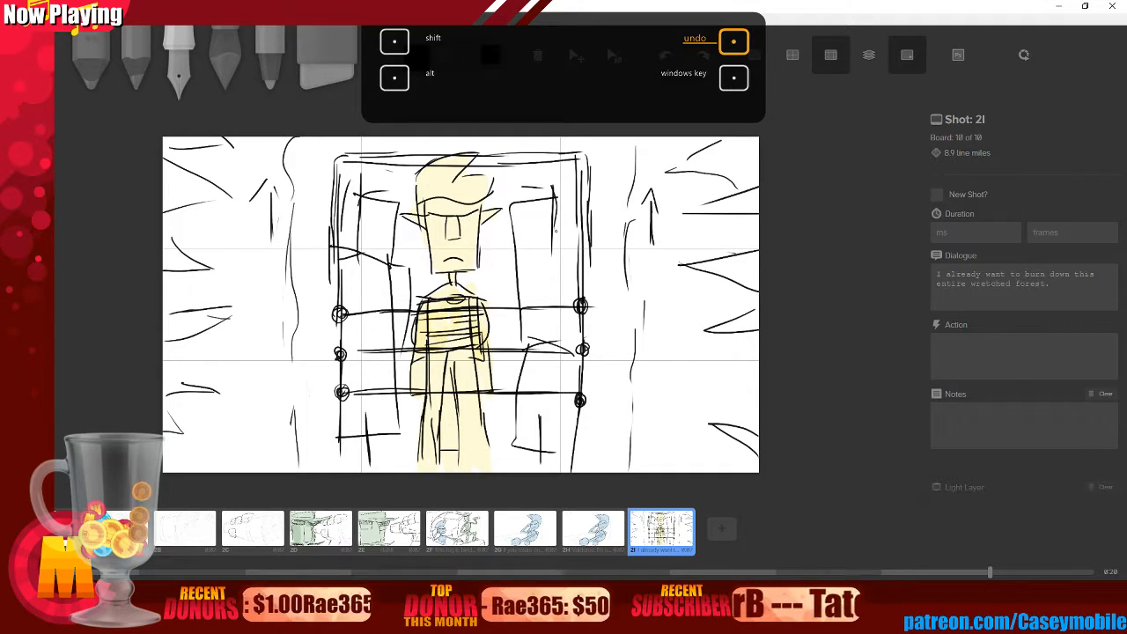
drag(528, 222, 524, 226)
mouse_move(539, 285)
mouse_down()
mouse_move(534, 382)
mouse_move(527, 418)
mouse_up()
mouse_move(538, 262)
mouse_down()
mouse_move(551, 393)
mouse_move(564, 403)
mouse_move(527, 354)
mouse_up()
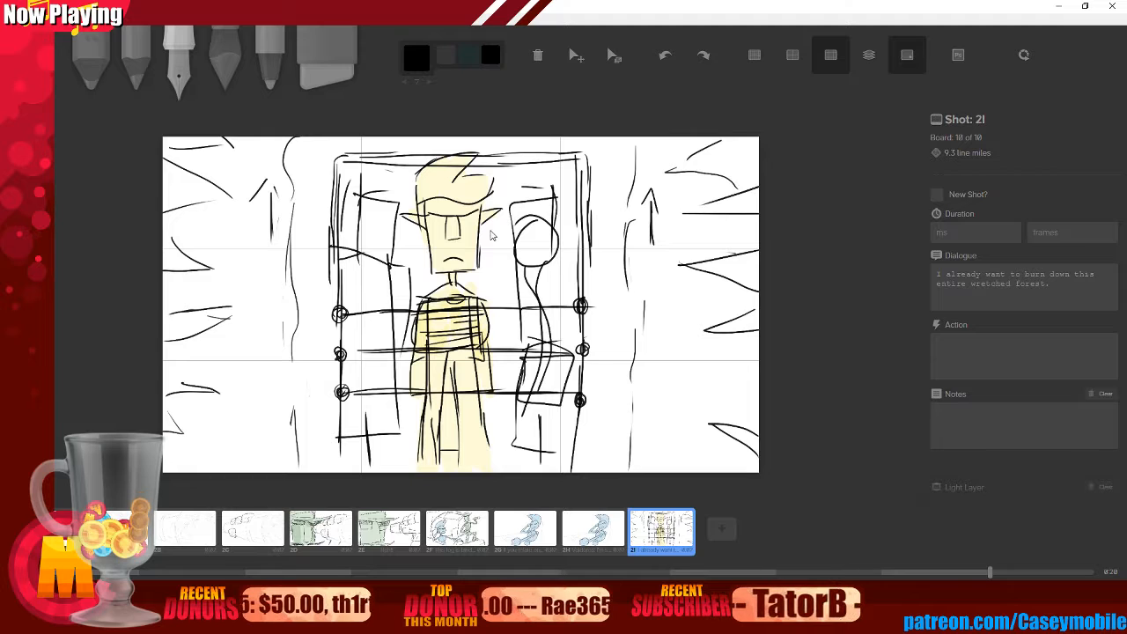
key(ctrl+z)
key(ctrl+z)
key(ctrl+z)
key(ctrl+z)
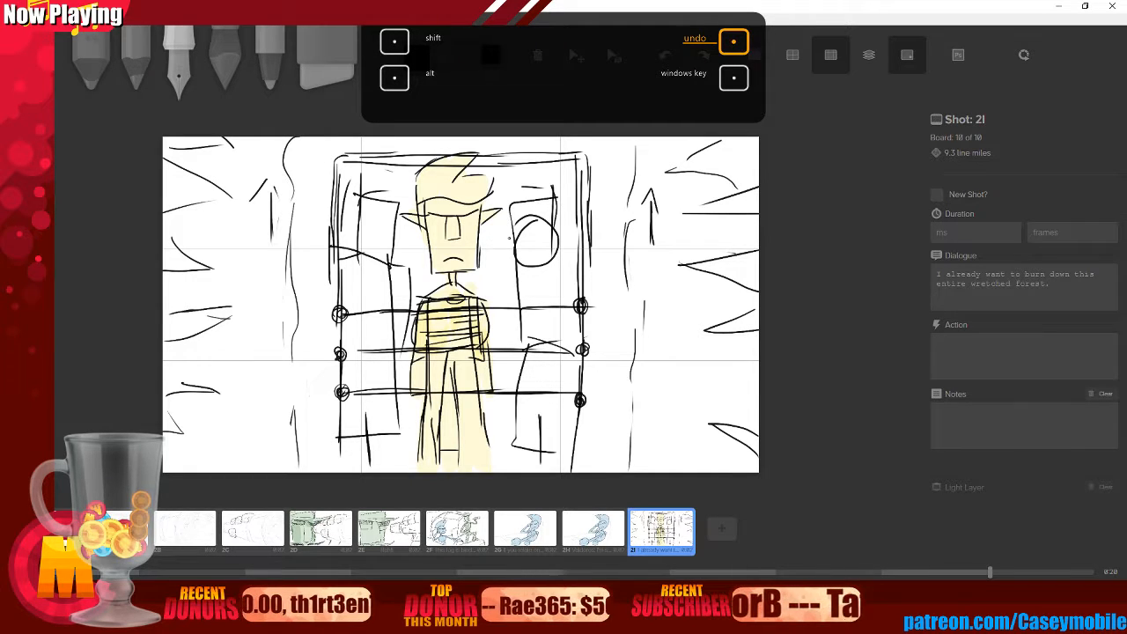
- Add curved face lines to the round head and draw its bending neck, coiled body, boxy base and two ring-ended rods across the neck
mouse_move(516, 247)
mouse_down()
mouse_move(557, 232)
mouse_move(558, 251)
mouse_up()
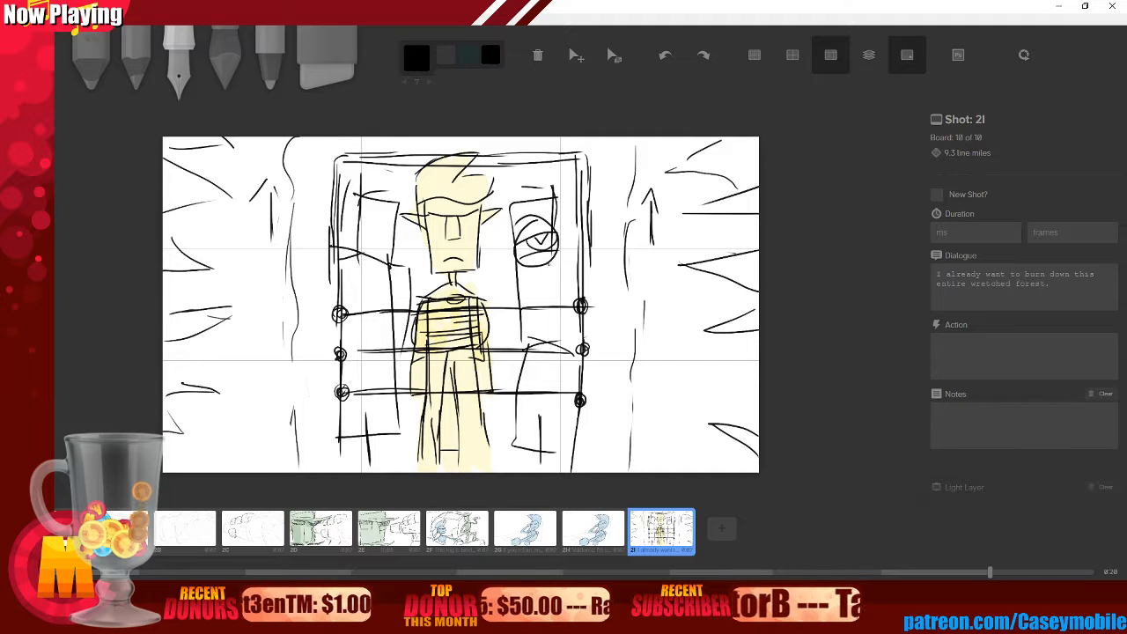
key(ctrl+z)
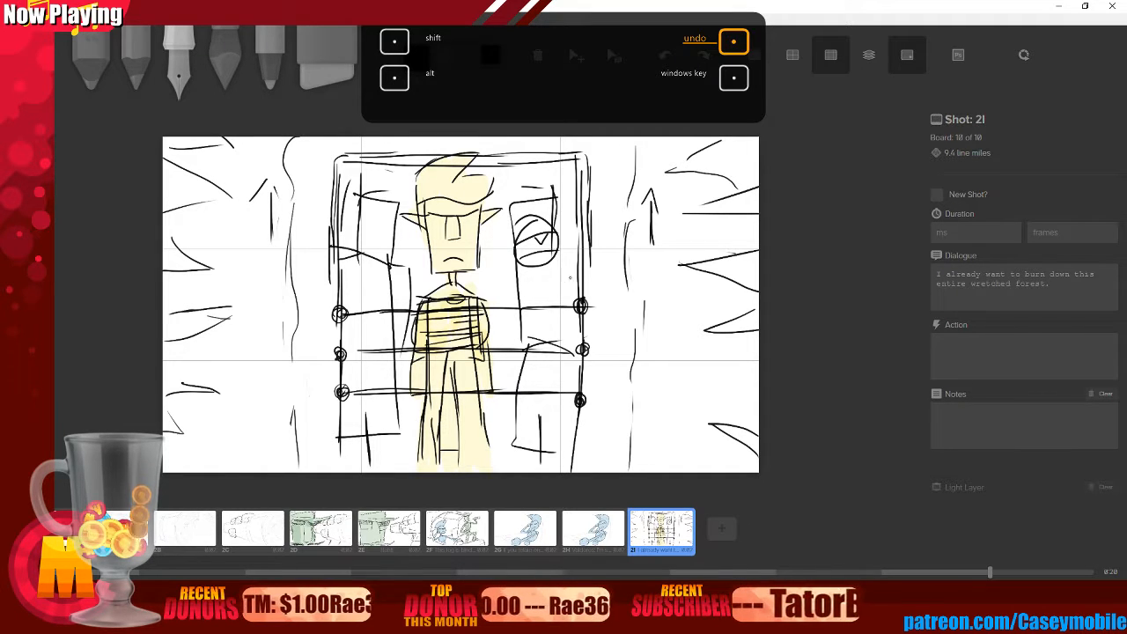
drag(543, 261, 564, 327)
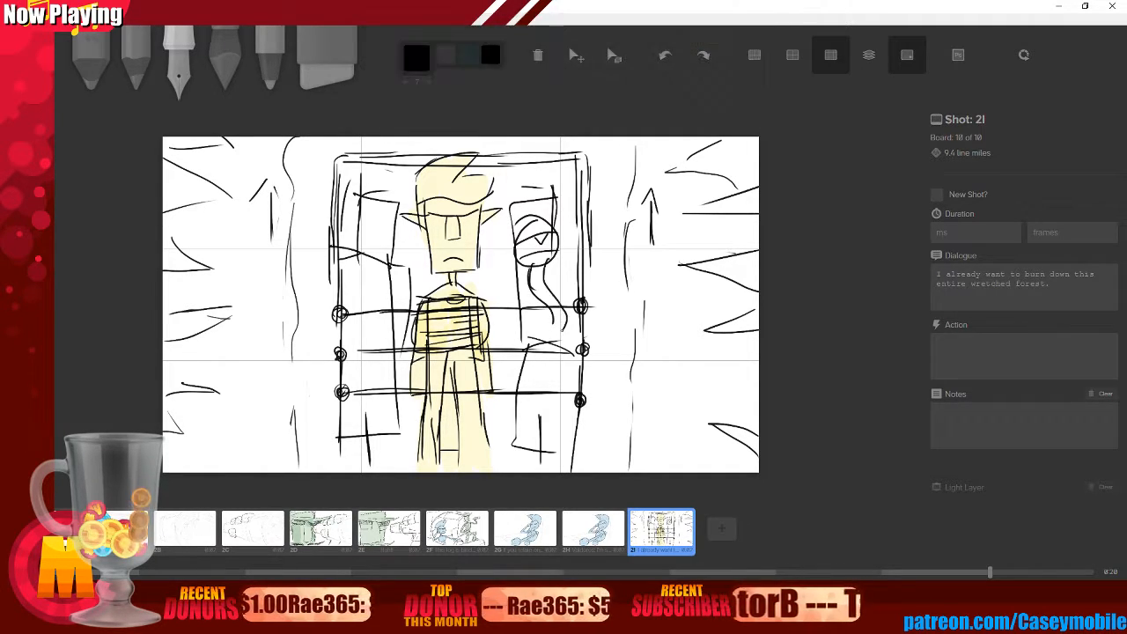
mouse_move(573, 278)
mouse_down()
mouse_move(529, 350)
mouse_move(573, 378)
mouse_up()
drag(565, 294, 568, 343)
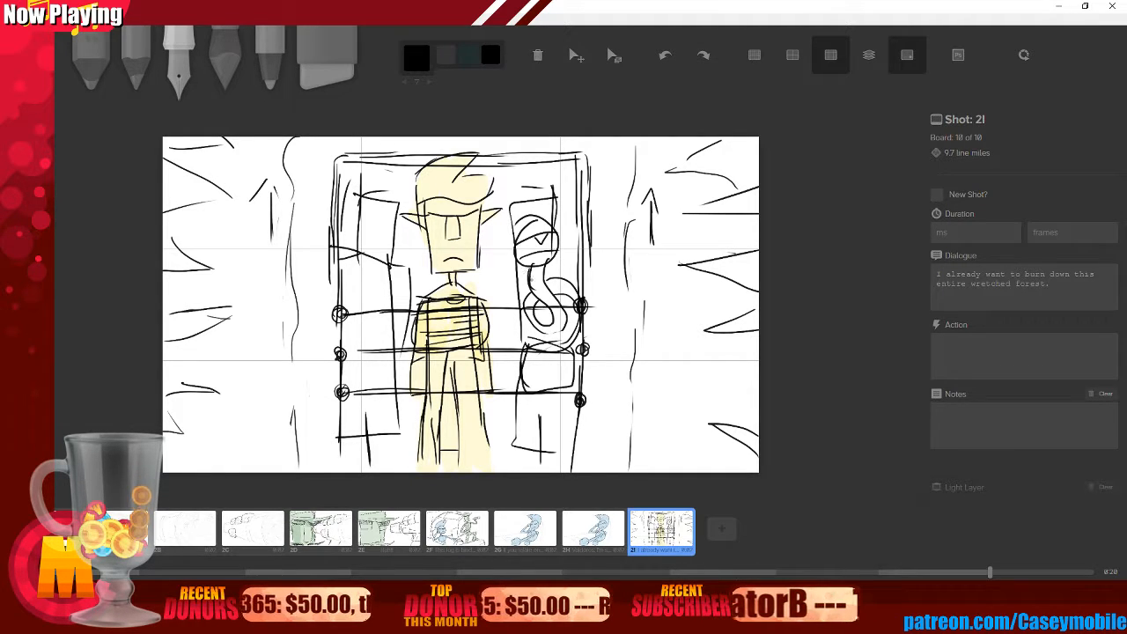
drag(502, 279, 588, 261)
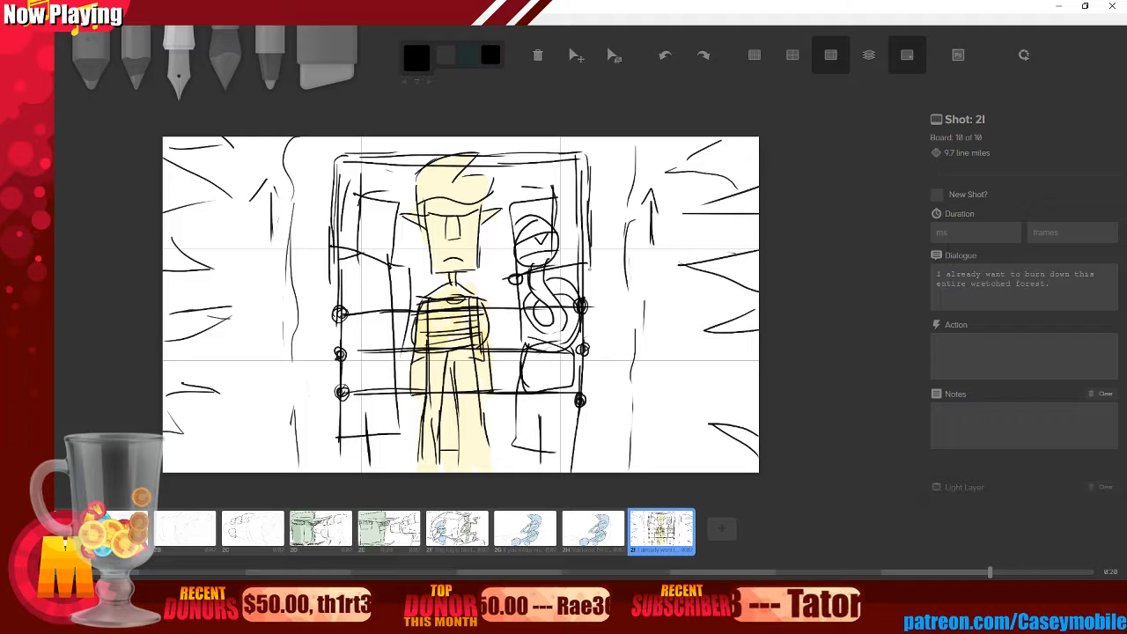
drag(507, 301, 592, 280)
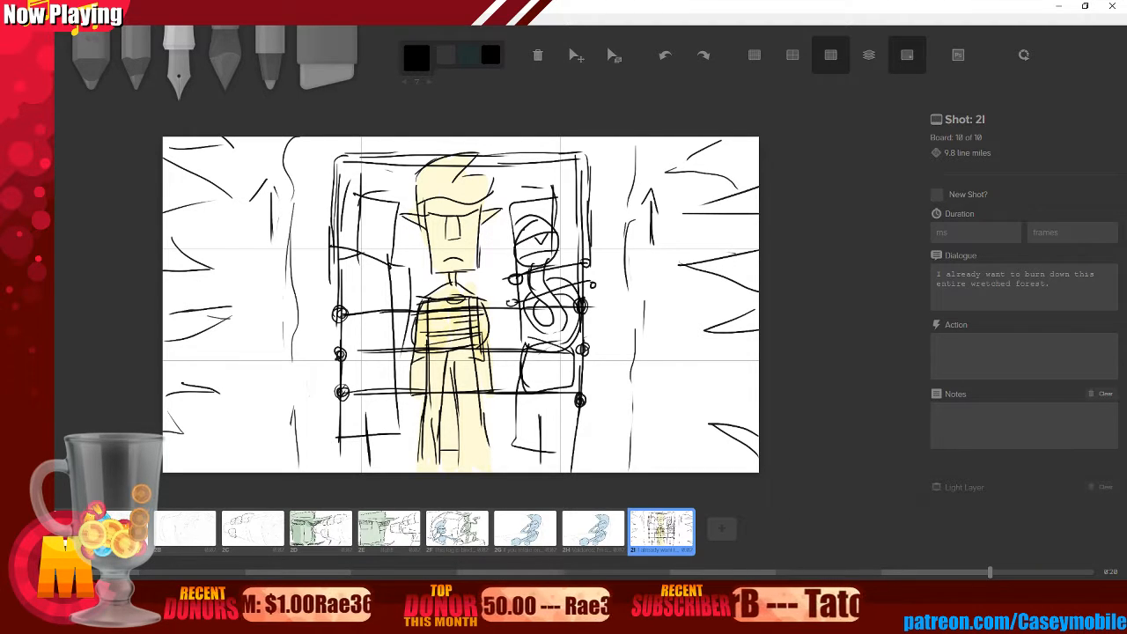
- Shade the round-headed coiled character and its base in pink with the brush
click(225, 63)
click(417, 58)
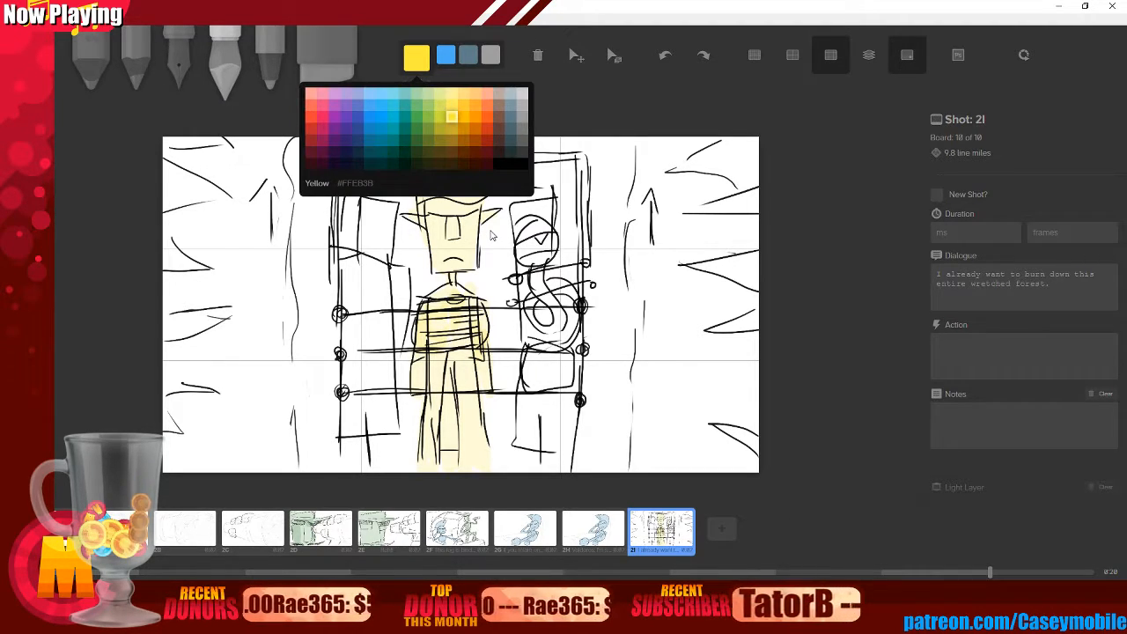
click(323, 116)
mouse_move(532, 224)
mouse_down()
mouse_move(527, 234)
mouse_move(542, 243)
mouse_move(545, 230)
mouse_move(528, 231)
mouse_move(556, 348)
mouse_move(539, 379)
mouse_move(568, 354)
mouse_move(535, 380)
mouse_up()
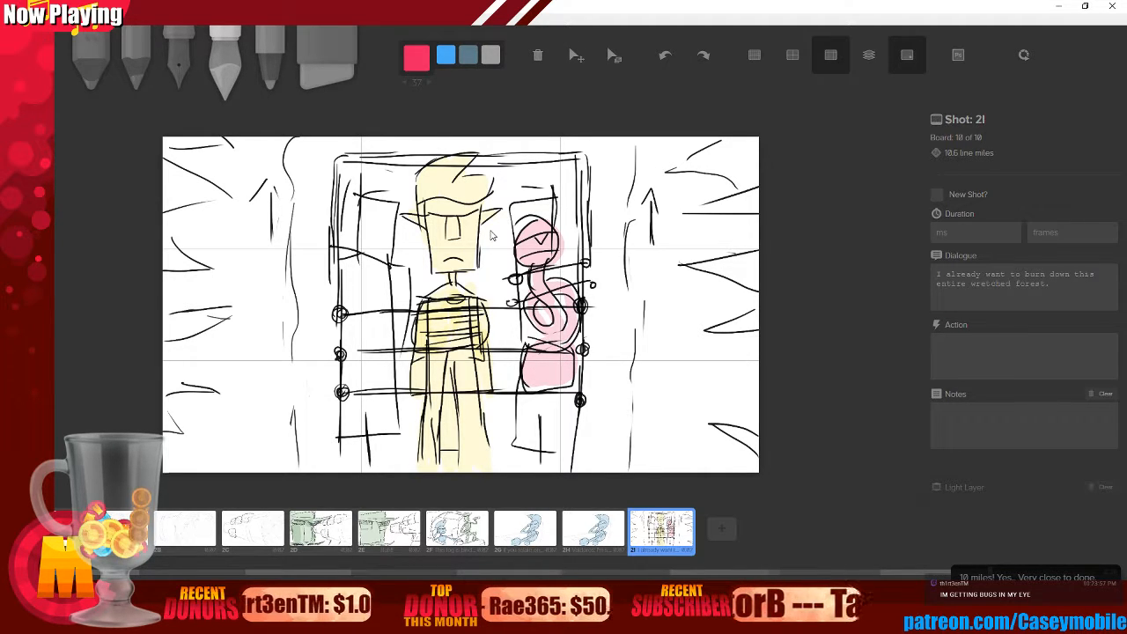
- Add a blank board after shot 2I and review shots 2G, 2H and 2I before returning to it
key(3)
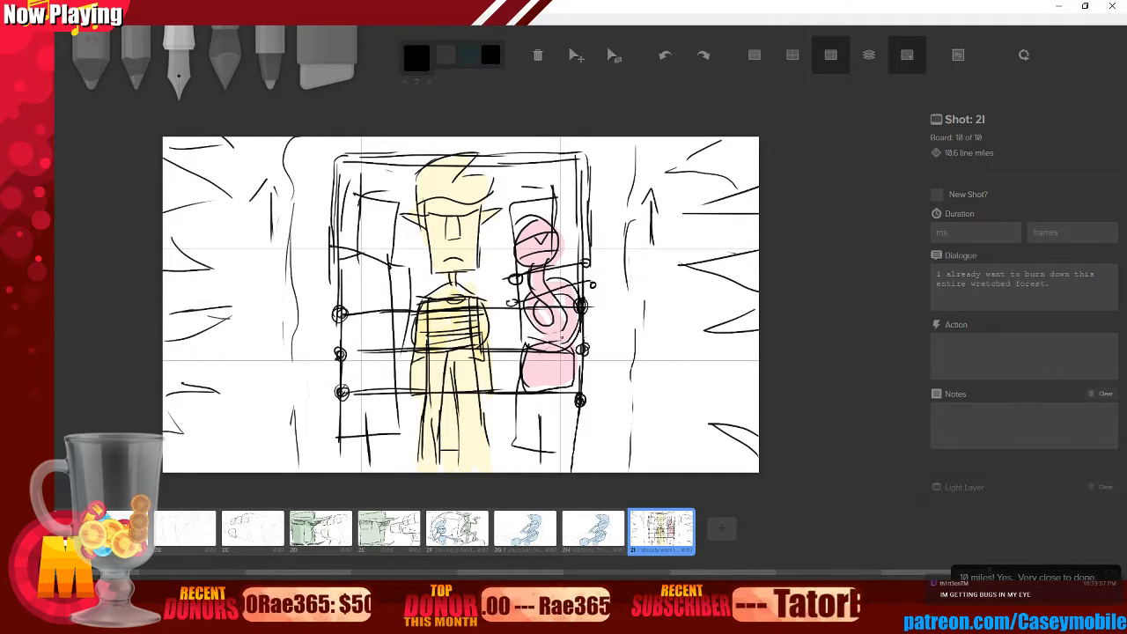
key(n)
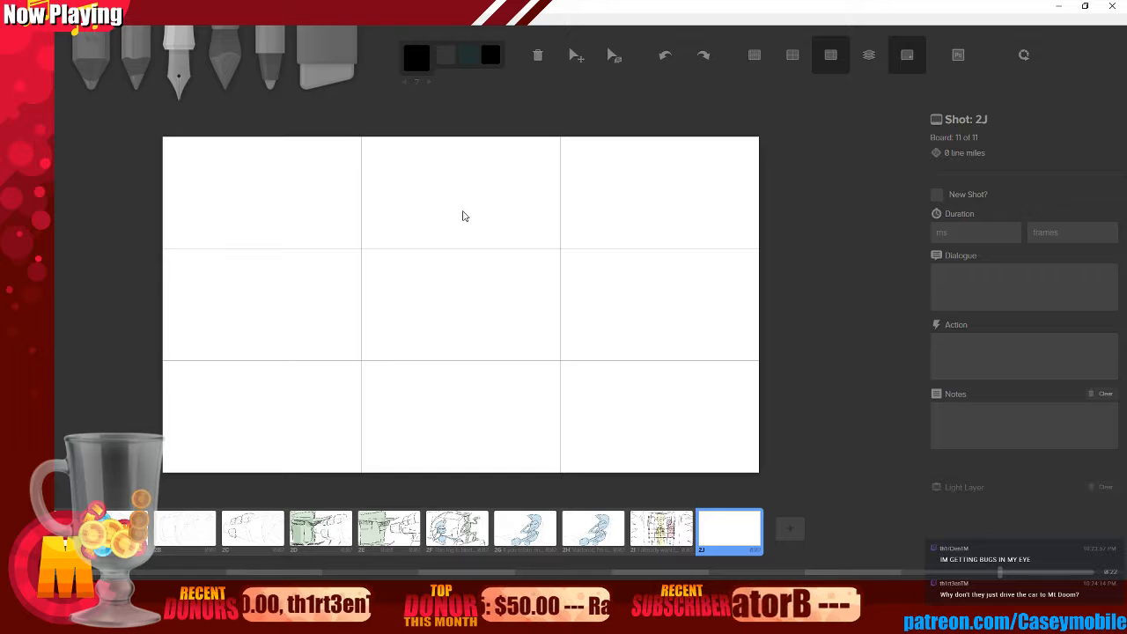
click(667, 521)
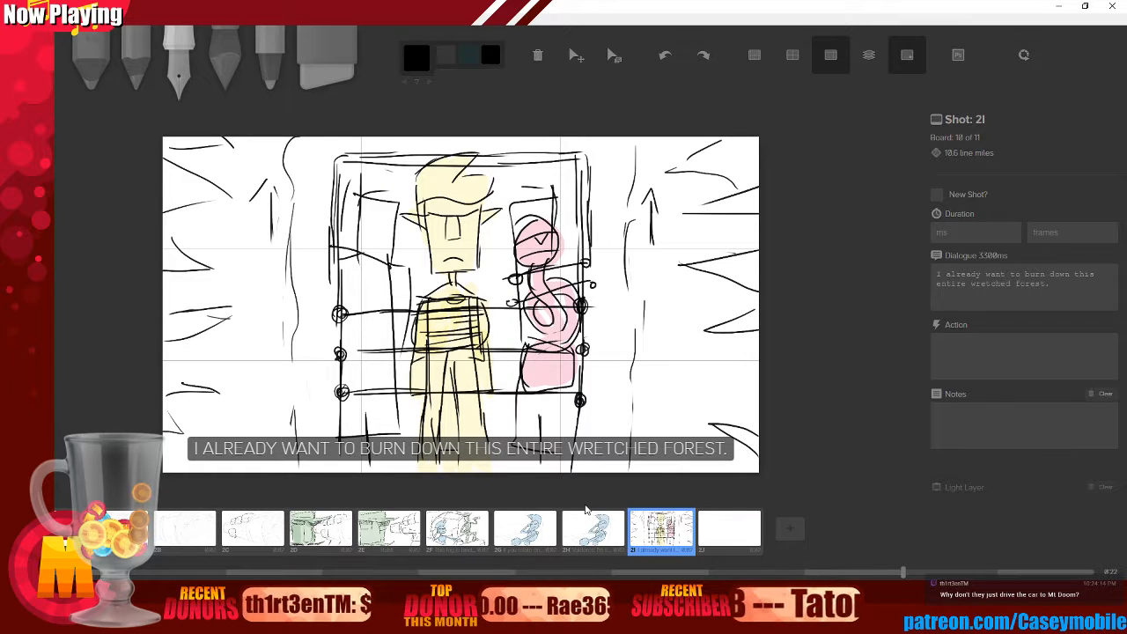
click(594, 533)
click(539, 534)
click(599, 533)
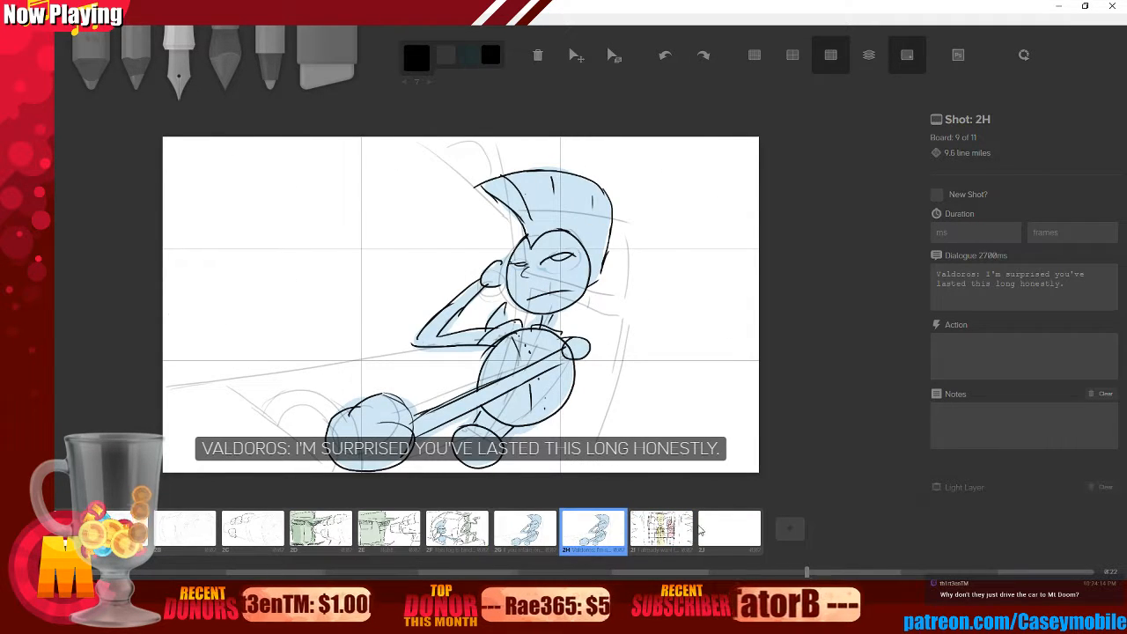
click(667, 531)
click(737, 529)
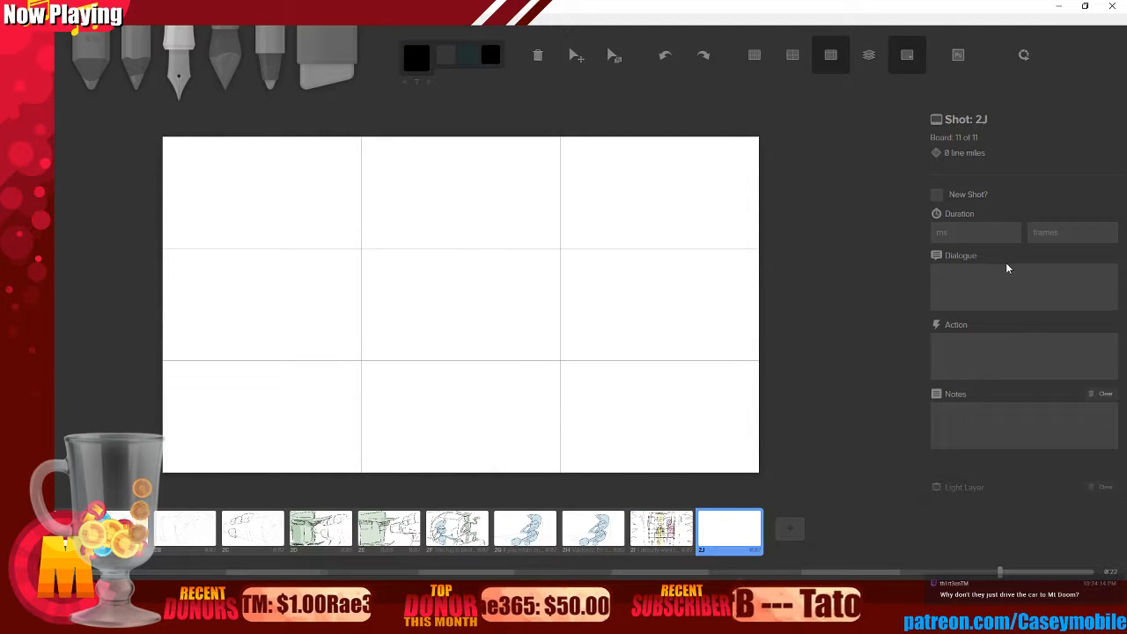
- Mark the bound figure's board and the blank board after it as new shots
click(659, 539)
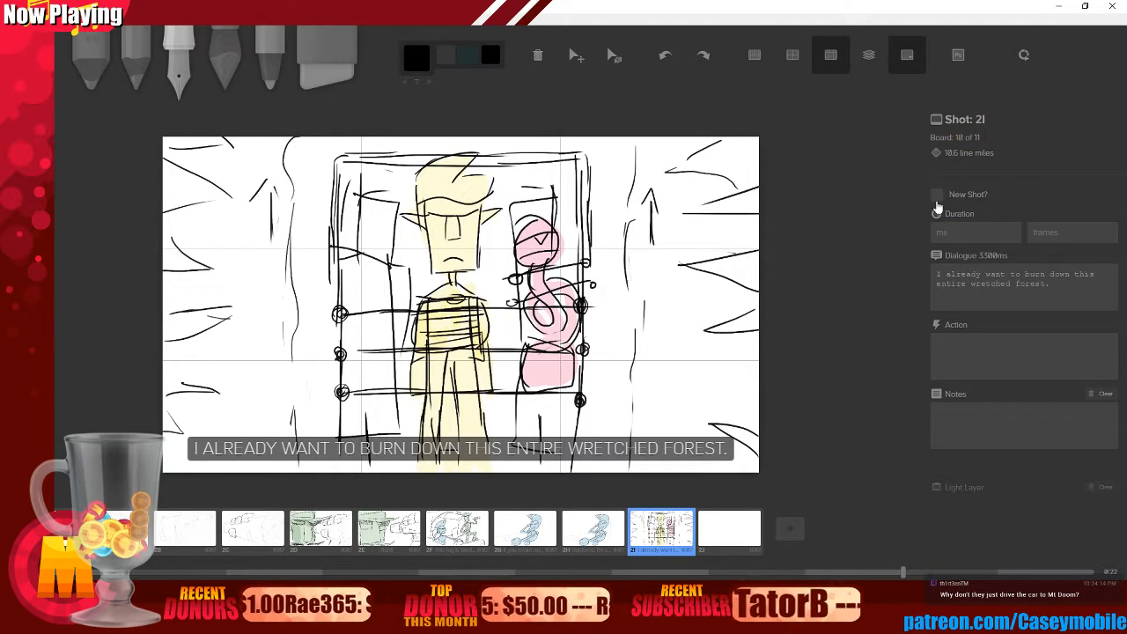
click(936, 195)
key(Right)
click(936, 194)
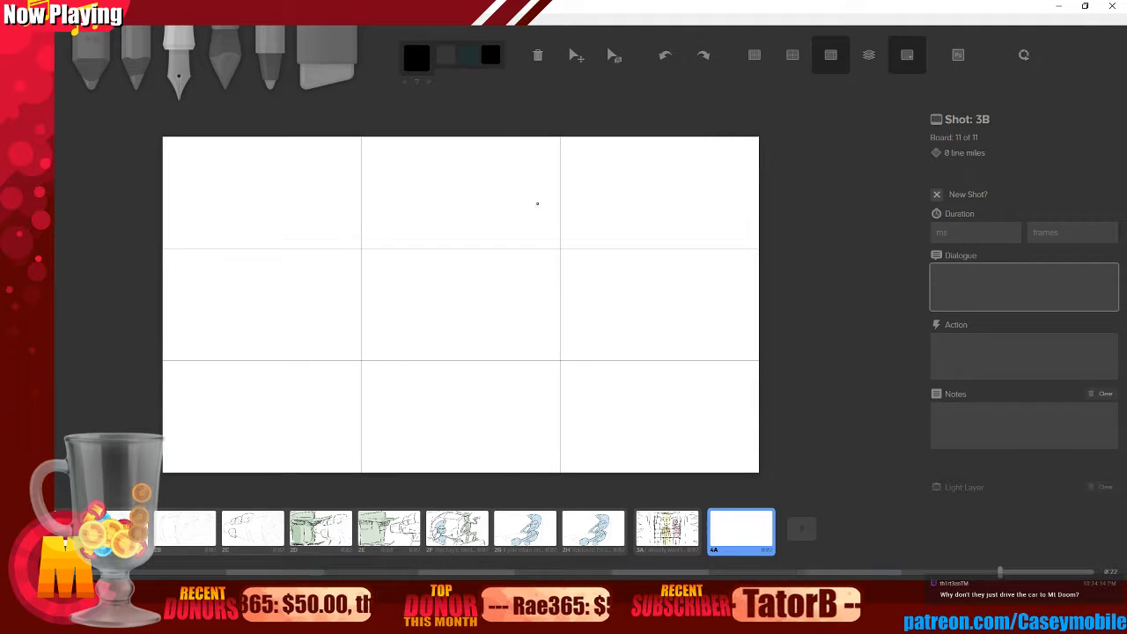
- Switch to the multitrack audio session, play the next voice line from the playhead, and return to the storyboard
key(alt+Tab)
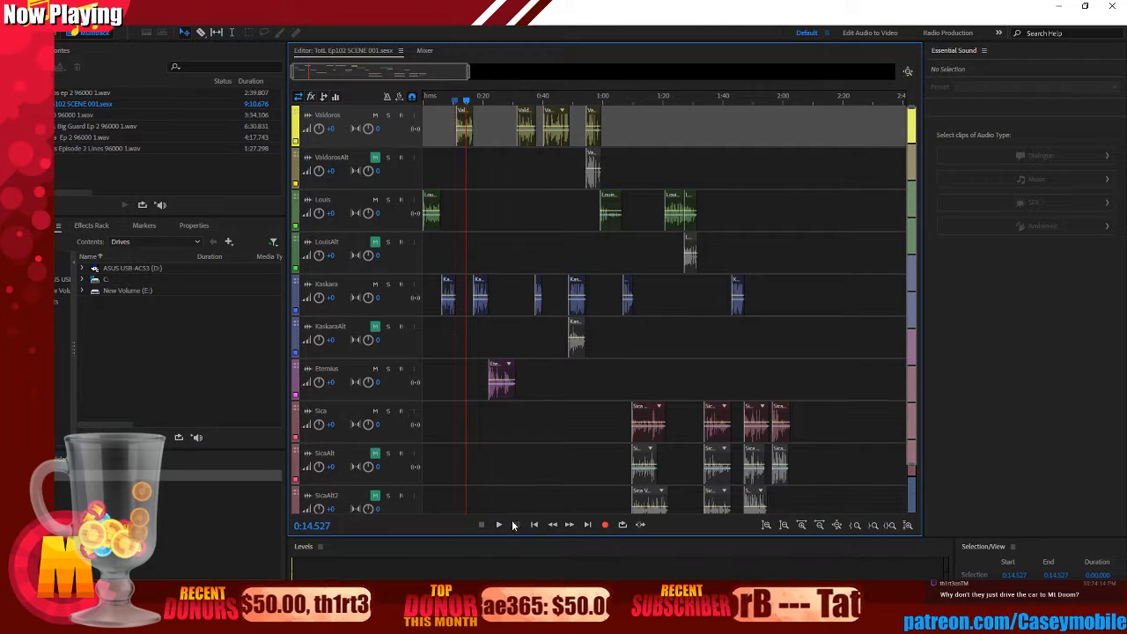
click(499, 526)
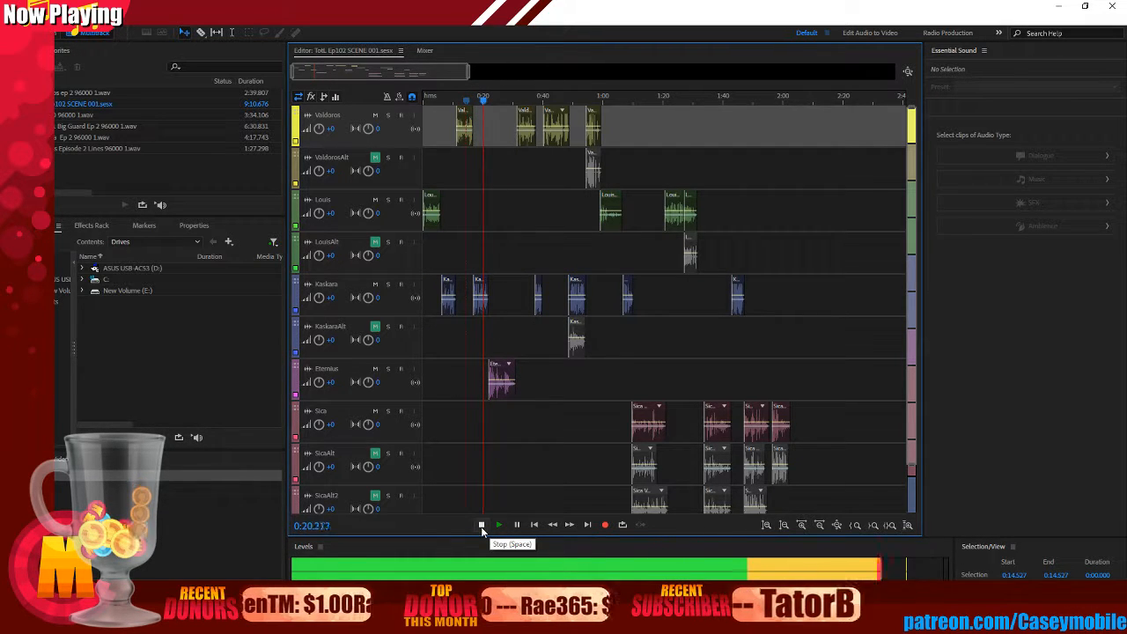
click(479, 525)
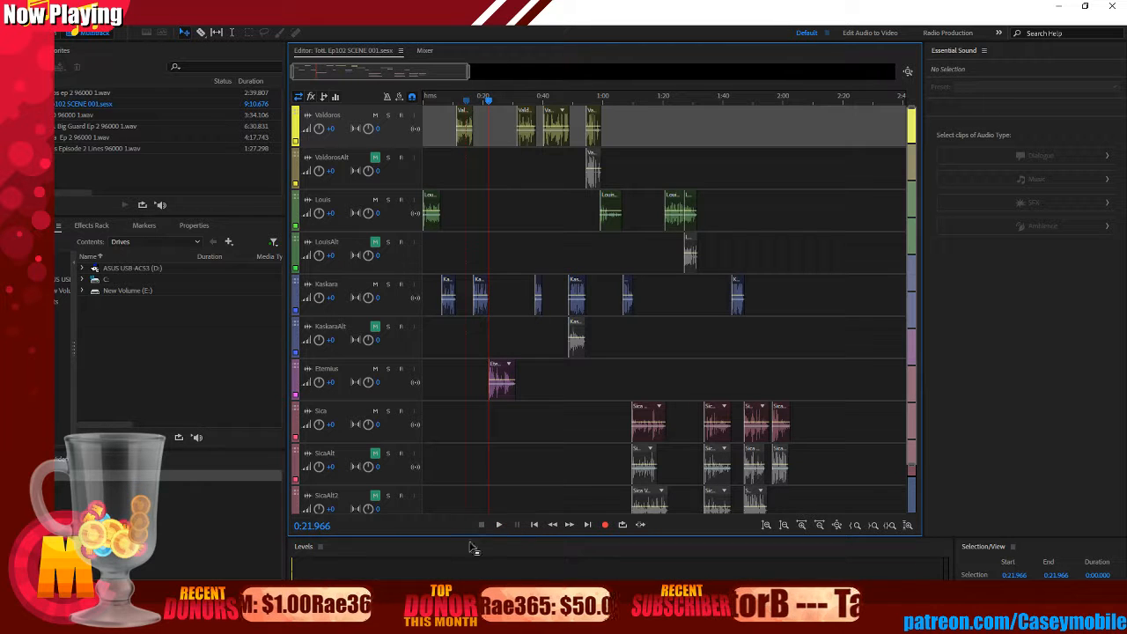
key(alt+Tab)
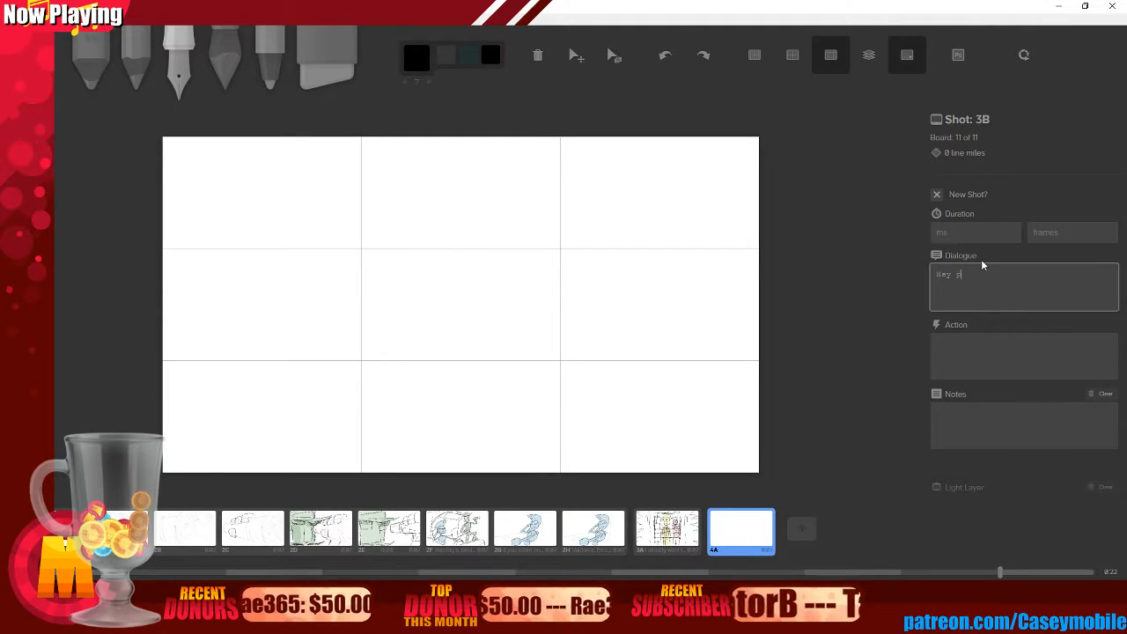
- Enter the blank board's dialogue as "Hey pipe down! We agreed you guide us out of here, we let you go!"
text(agreed we)
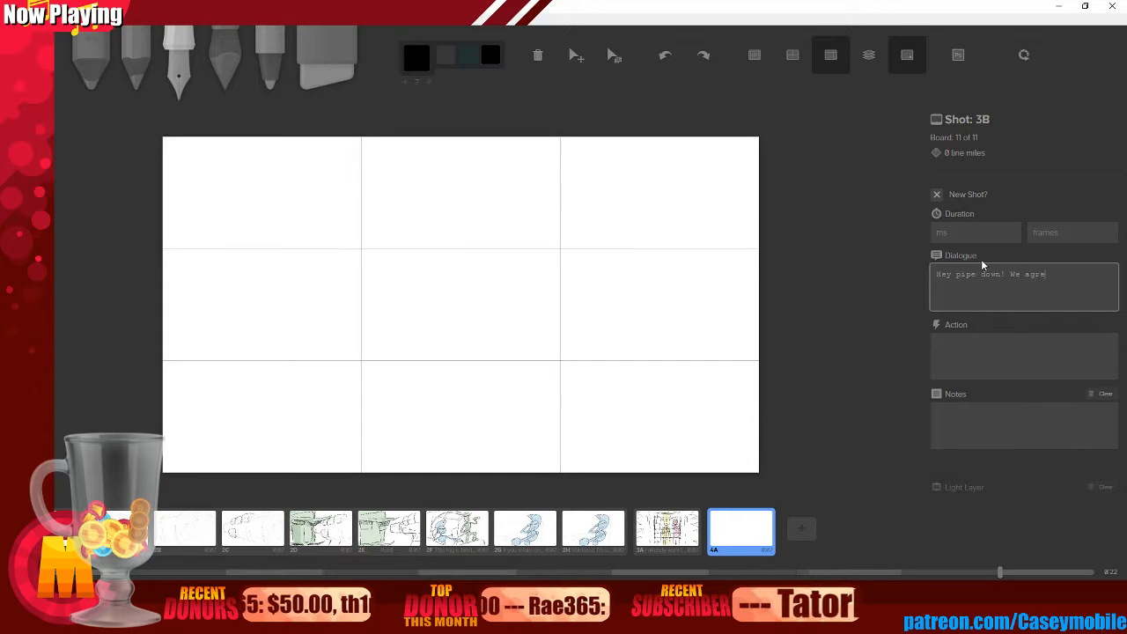
key(BackSpace)
key(BackSpace)
text(you guide us out)
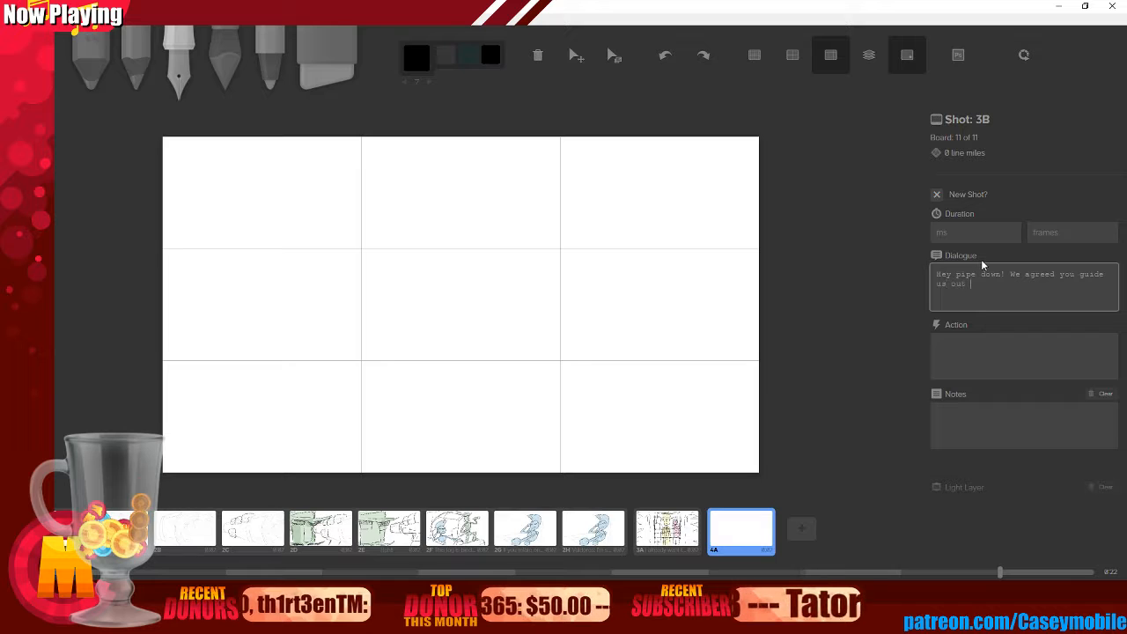
text( of here, we let you go!)
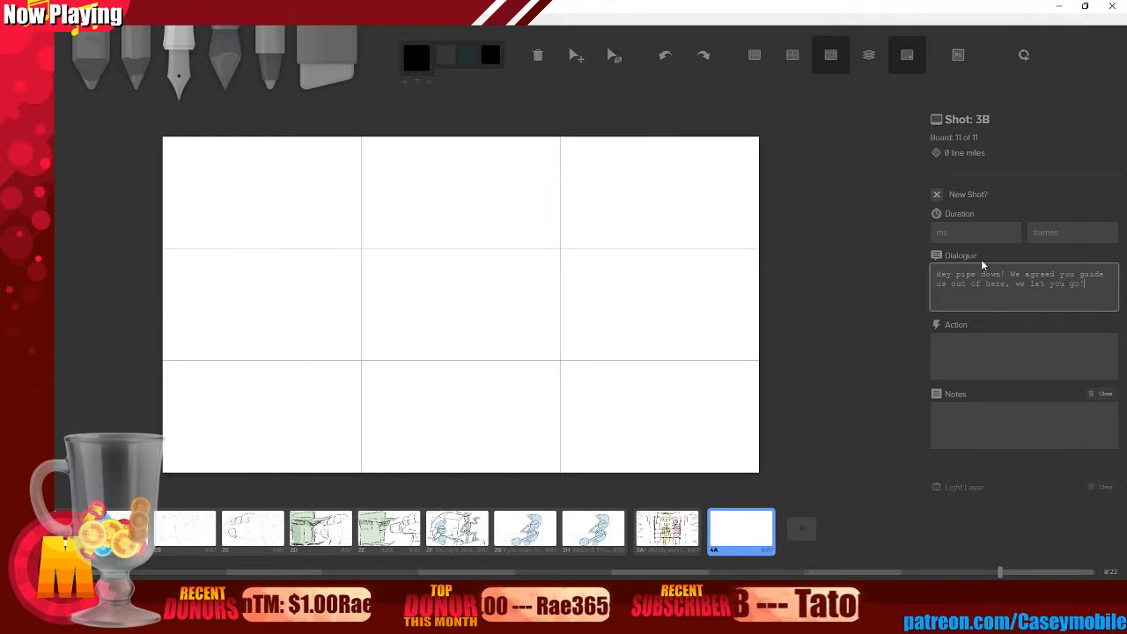
click(700, 530)
click(738, 530)
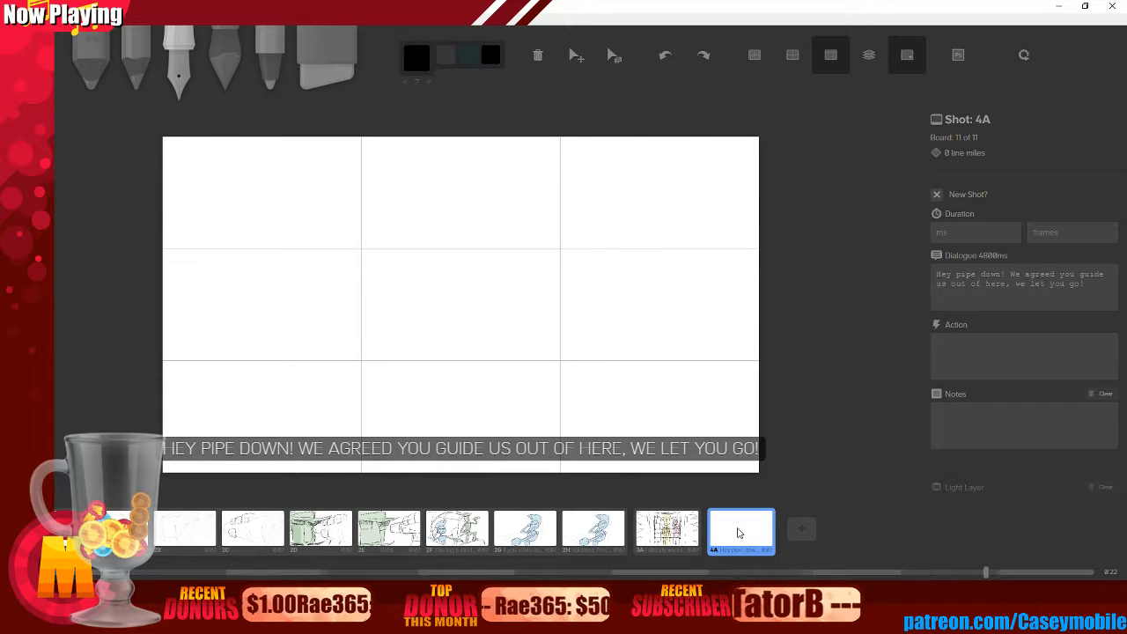
- Review boards 2G, 2H and 3A for continuity and return to the blank board 4A
click(524, 522)
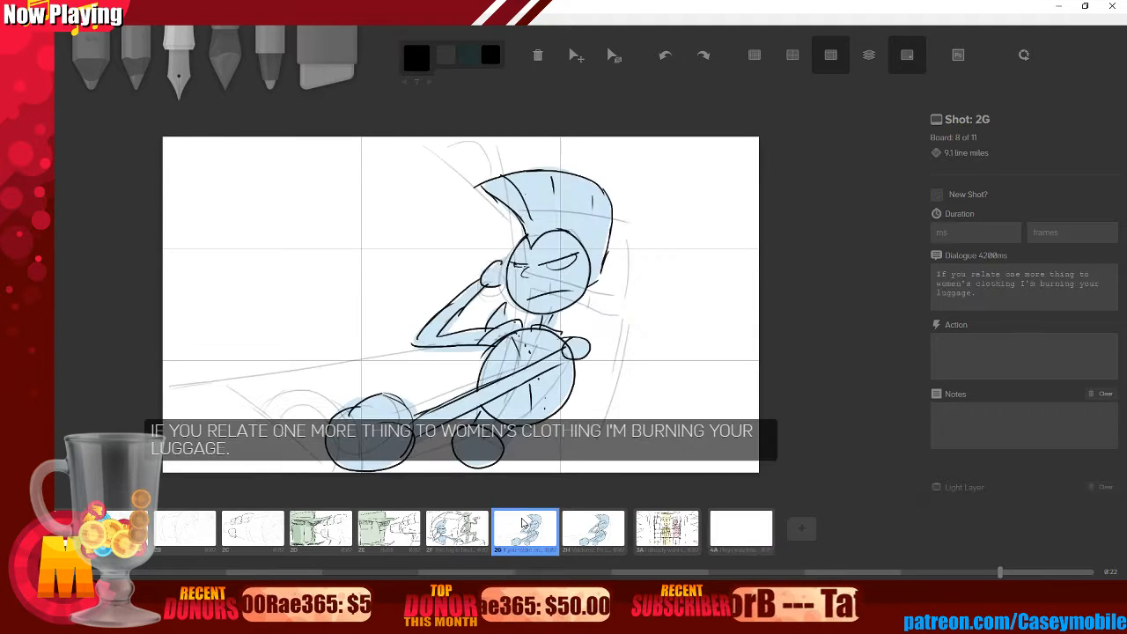
click(599, 537)
click(668, 543)
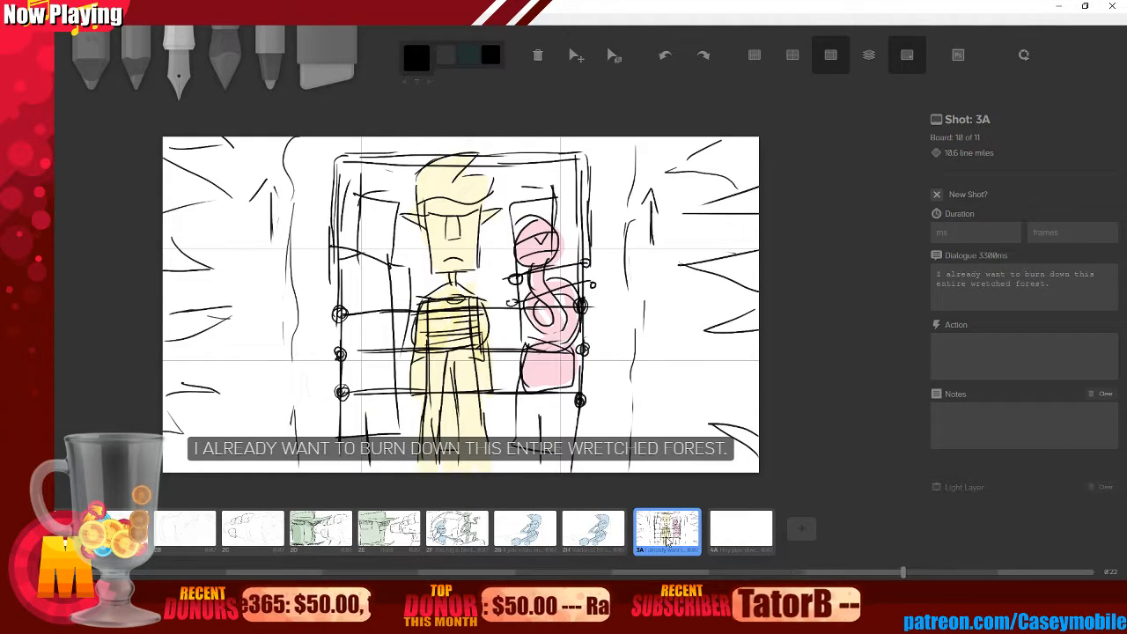
click(726, 546)
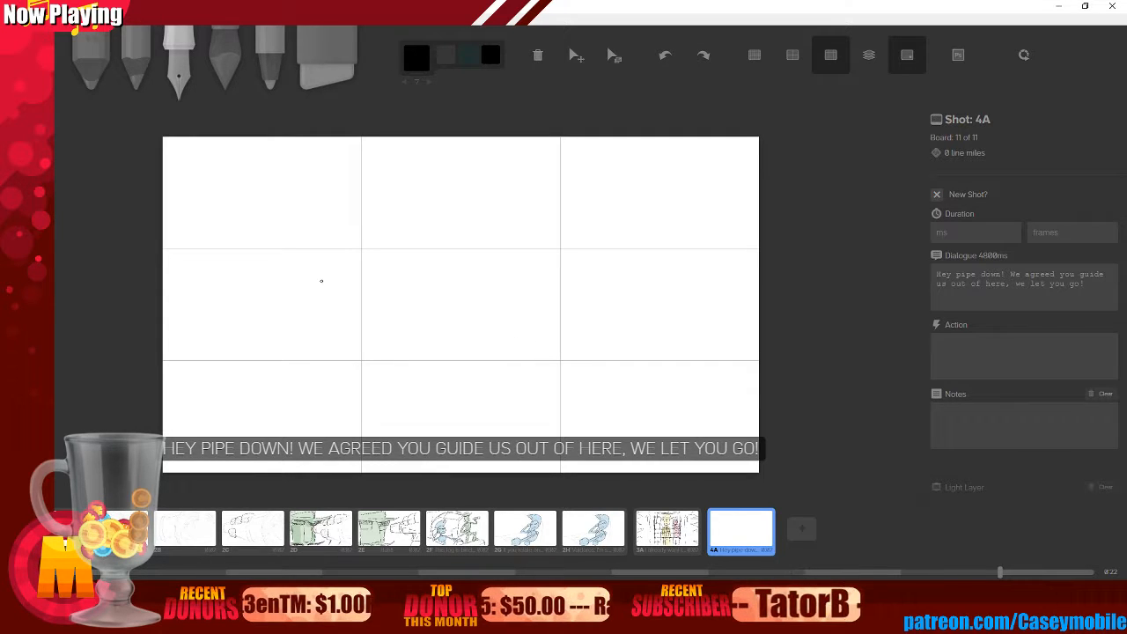
- Sketch the vehicle's long sloping roofline, curved cab opening, short hood and straight front edge in the middle of board 4A
drag(314, 271, 551, 228)
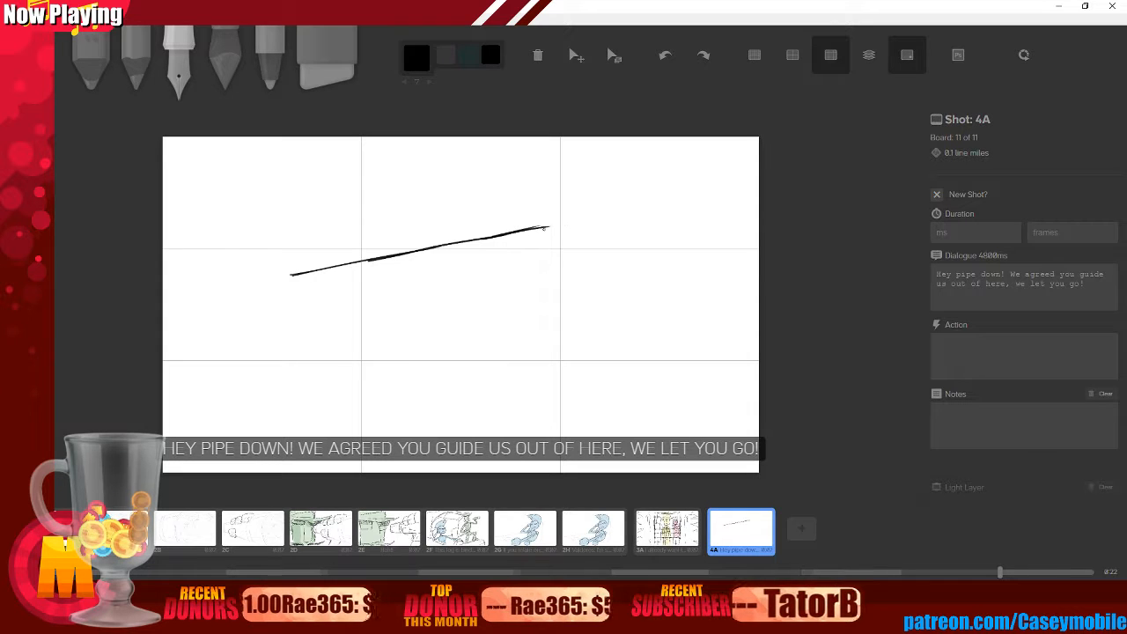
mouse_move(526, 232)
mouse_down()
mouse_move(519, 356)
mouse_move(555, 357)
mouse_move(569, 344)
mouse_move(547, 345)
mouse_move(654, 311)
mouse_move(640, 405)
mouse_up()
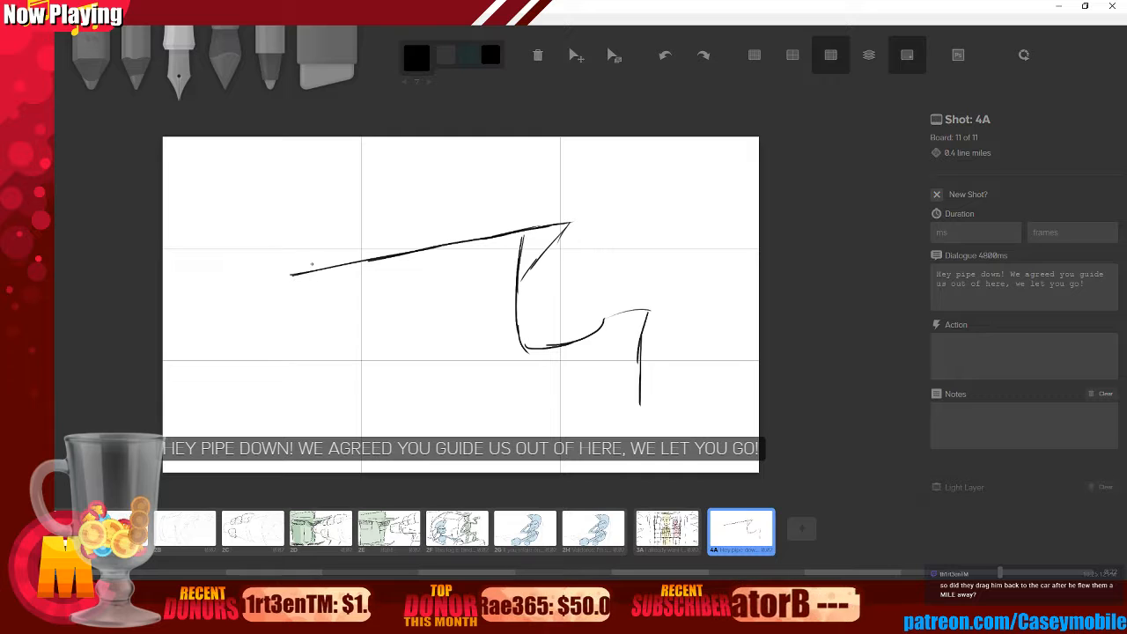
drag(569, 227, 608, 241)
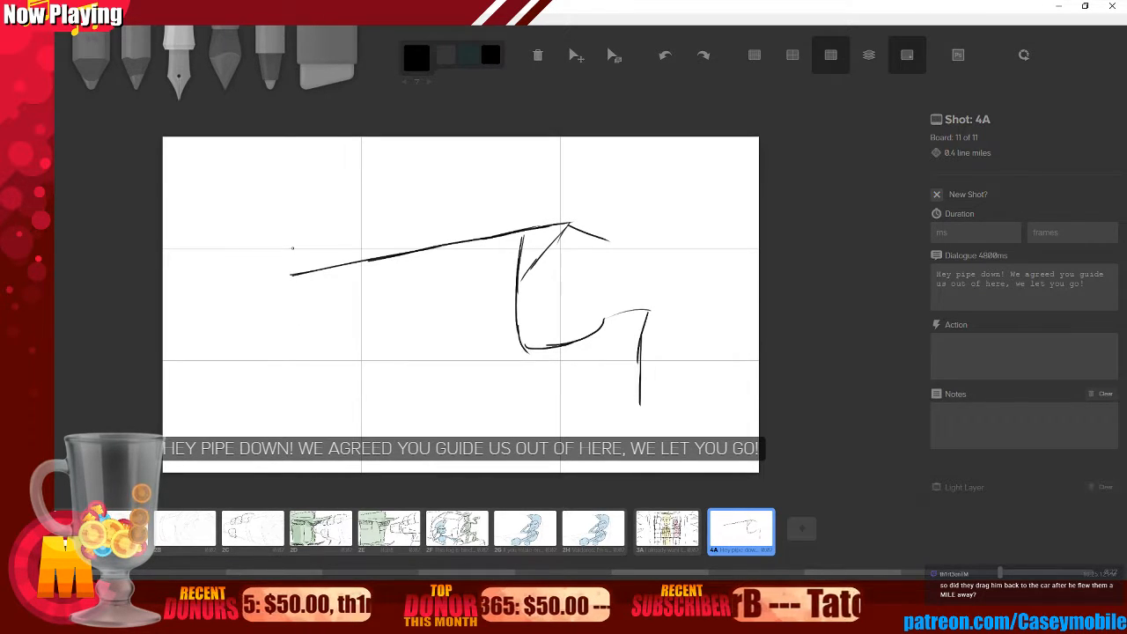
mouse_move(287, 277)
mouse_down()
mouse_move(286, 370)
mouse_move(318, 405)
mouse_move(405, 431)
mouse_up()
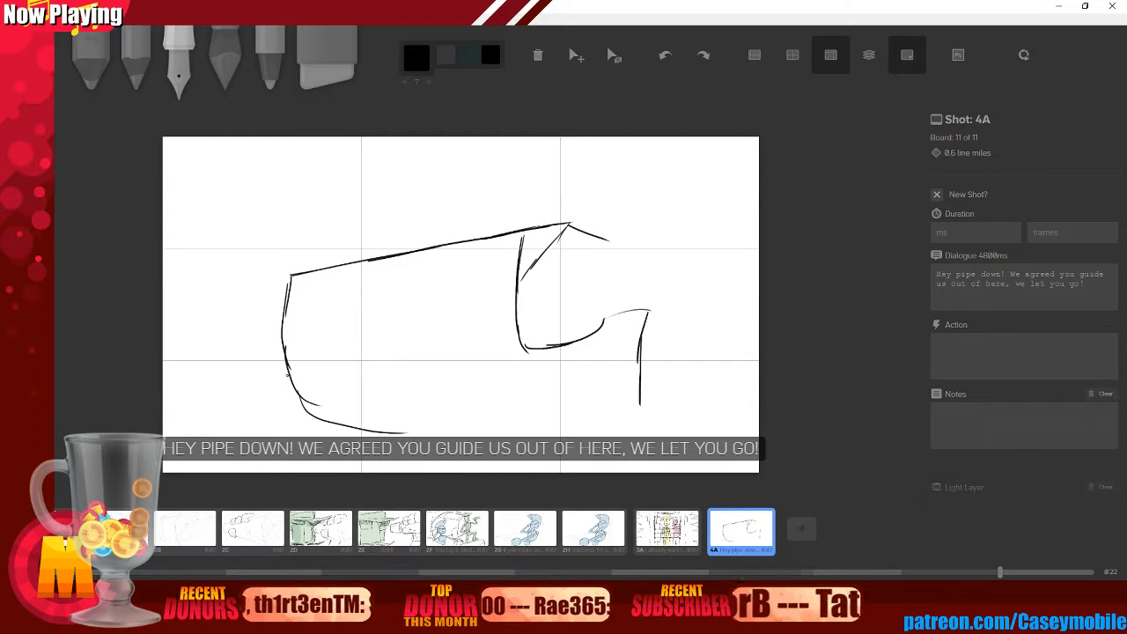
key(ctrl+z)
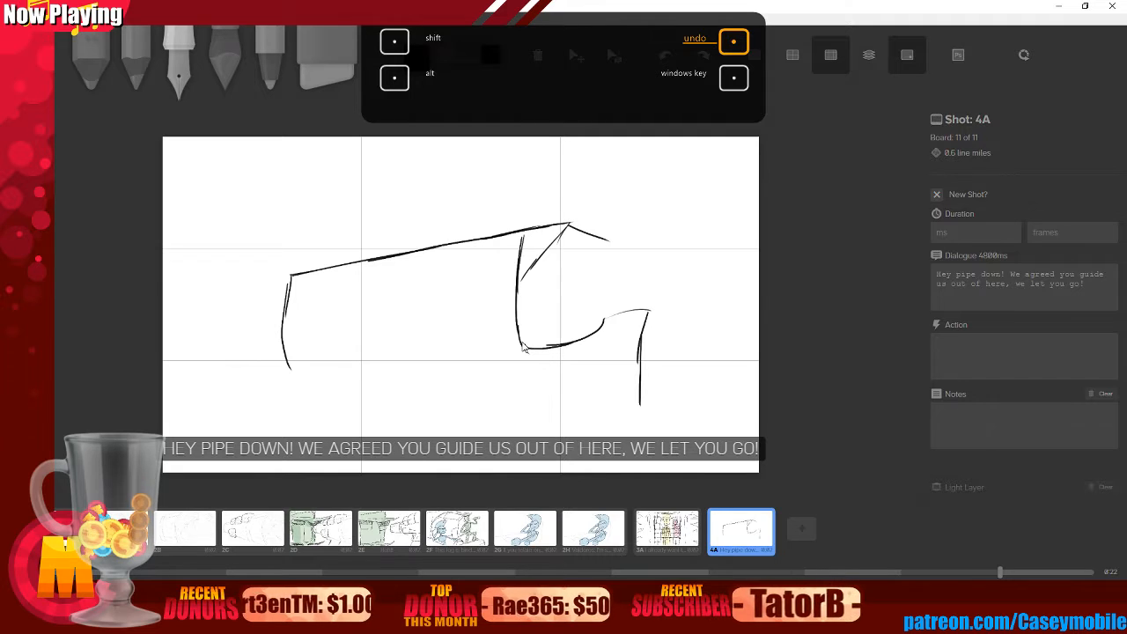
key(ctrl+z)
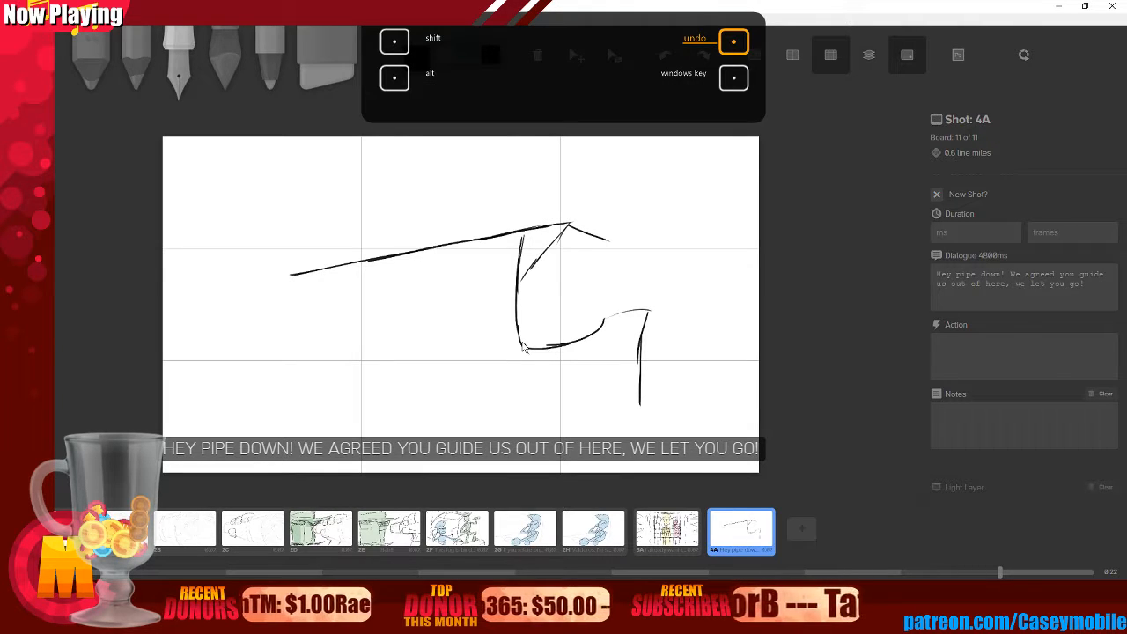
- Draw a short line down from the roof's back end as the start of the vehicle's rear edge
mouse_move(290, 275)
mouse_down()
mouse_move(273, 370)
mouse_move(295, 420)
mouse_up()
key(ctrl+z)
key(ctrl+z)
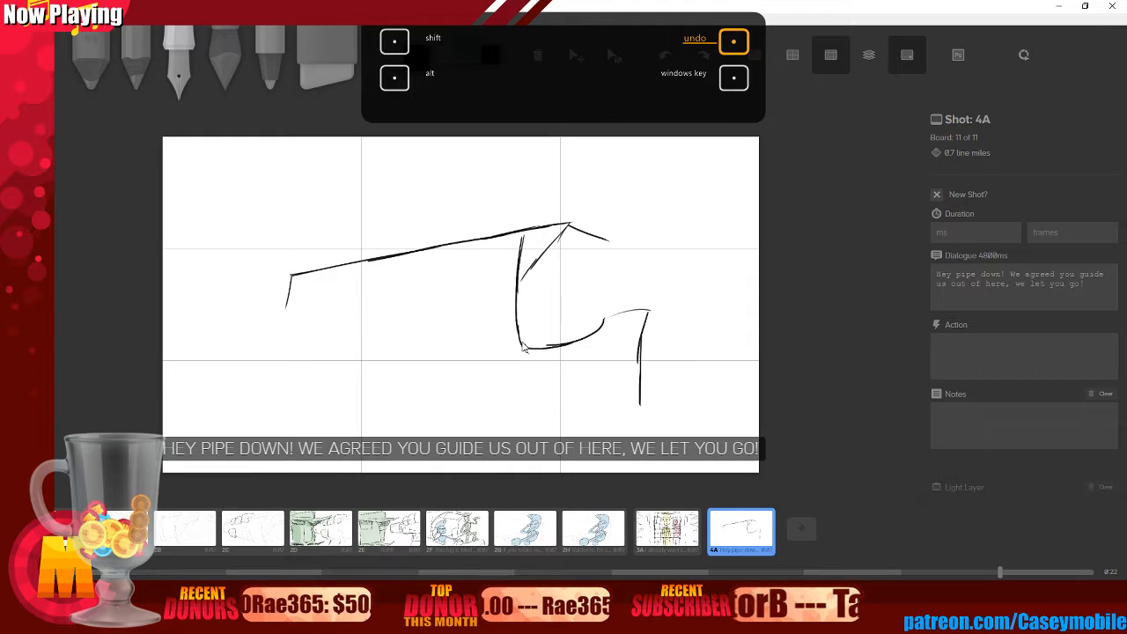
mouse_move(281, 310)
mouse_down()
mouse_move(277, 424)
mouse_move(378, 426)
mouse_move(614, 396)
mouse_up()
key(ctrl+z)
key(ctrl+z)
key(ctrl+z)
key(ctrl+z)
key(ctrl+z)
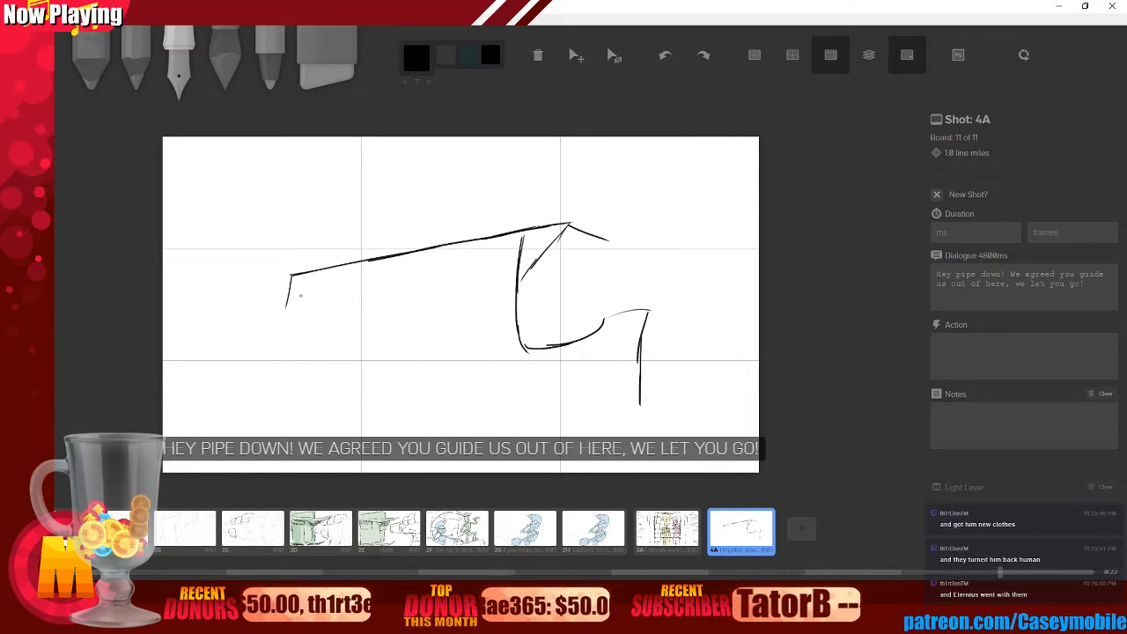
- Draw the vehicle's rear edge curving around into the underside and running forward to the front edge
mouse_move(286, 304)
mouse_down()
mouse_move(272, 386)
mouse_move(277, 376)
mouse_move(280, 409)
mouse_move(318, 428)
mouse_move(302, 425)
mouse_move(640, 406)
mouse_up()
mouse_move(642, 333)
mouse_down()
mouse_move(656, 306)
mouse_move(677, 390)
mouse_up()
key(ctrl+z)
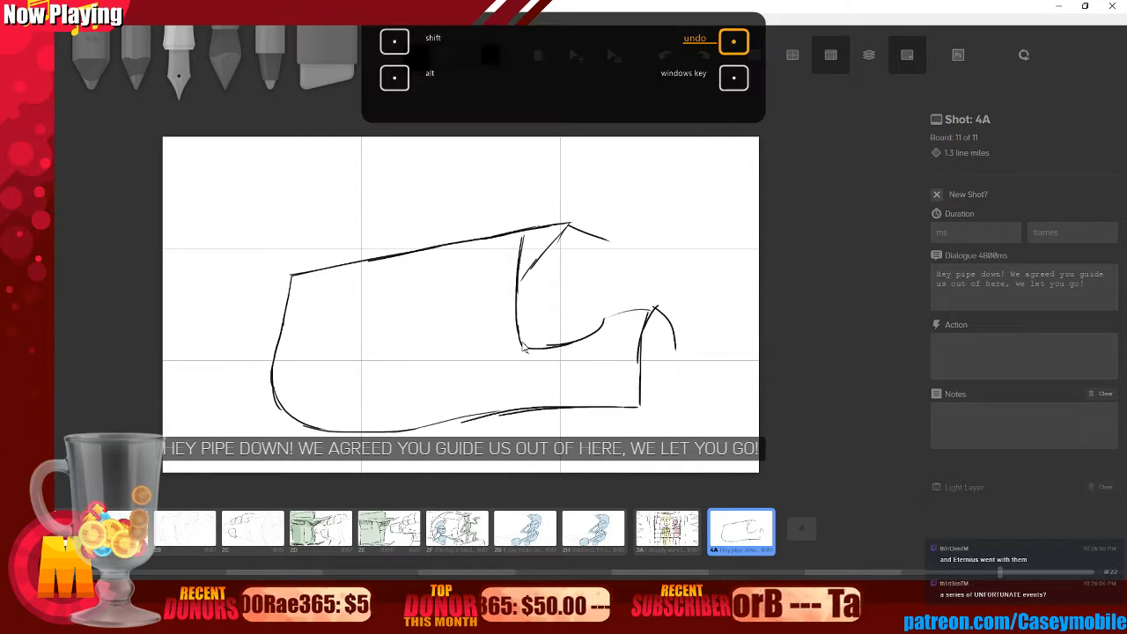
drag(650, 310, 660, 412)
drag(661, 412, 659, 379)
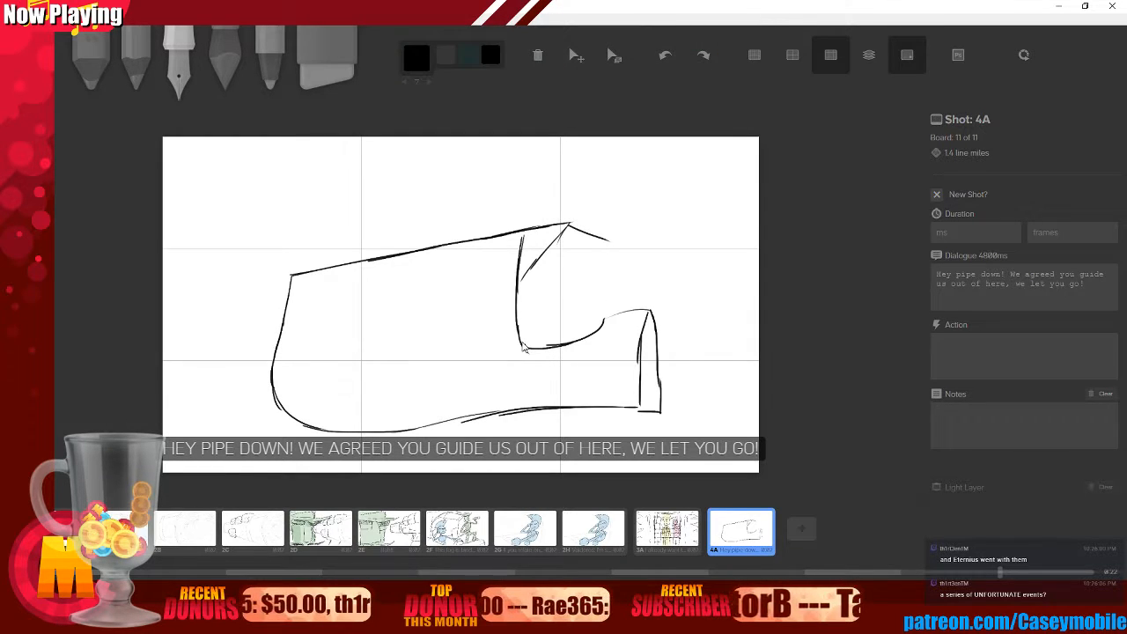
key(ctrl+z)
key(ctrl+z)
key(ctrl+z)
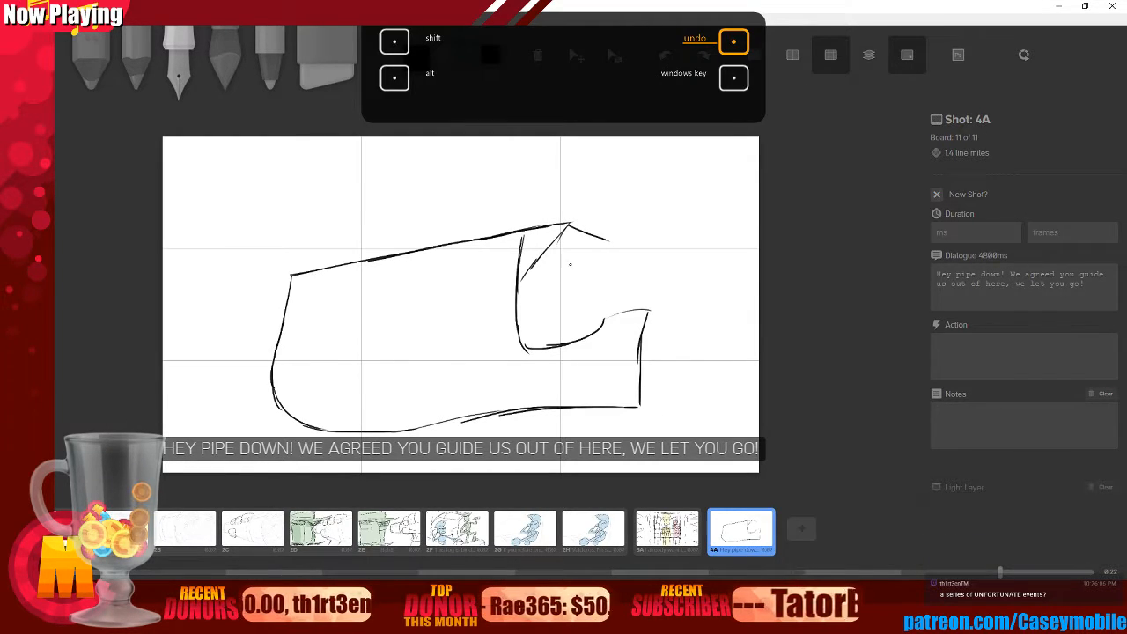
- Draw an arched radiator grille with vertical bars and a round headlamp at the front of the hood
mouse_move(658, 311)
mouse_down()
mouse_move(639, 387)
mouse_move(674, 331)
mouse_move(681, 385)
mouse_move(645, 413)
mouse_move(682, 413)
mouse_up()
key(ctrl+z)
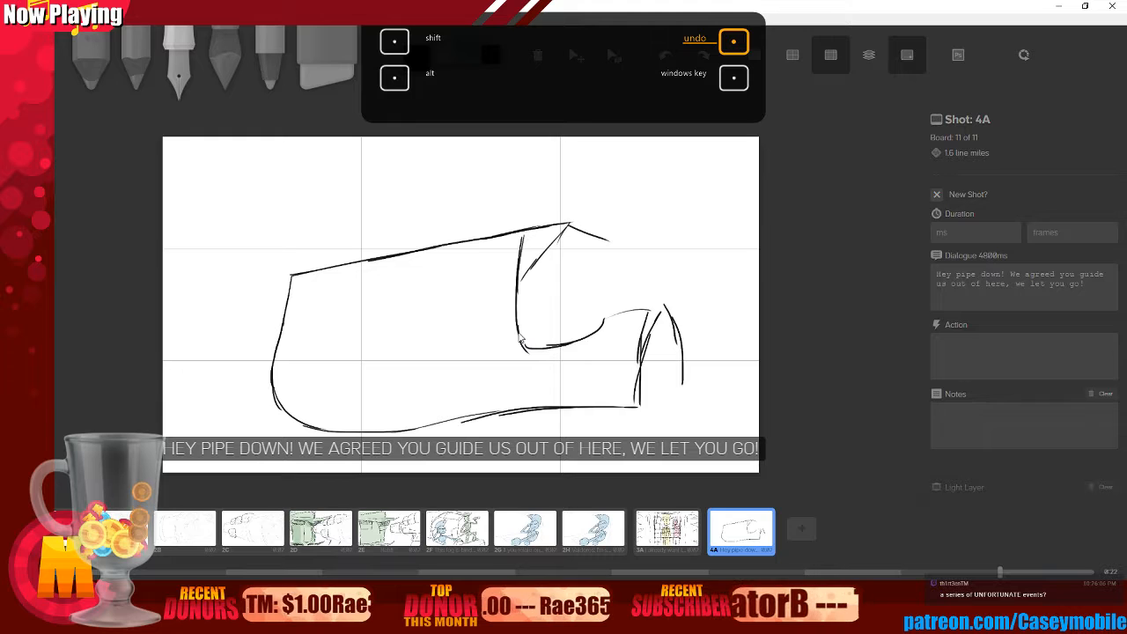
drag(643, 407, 680, 407)
mouse_move(657, 314)
mouse_down()
mouse_move(649, 373)
mouse_move(667, 380)
mouse_up()
mouse_move(669, 334)
mouse_down()
mouse_move(657, 345)
mouse_move(682, 410)
mouse_up()
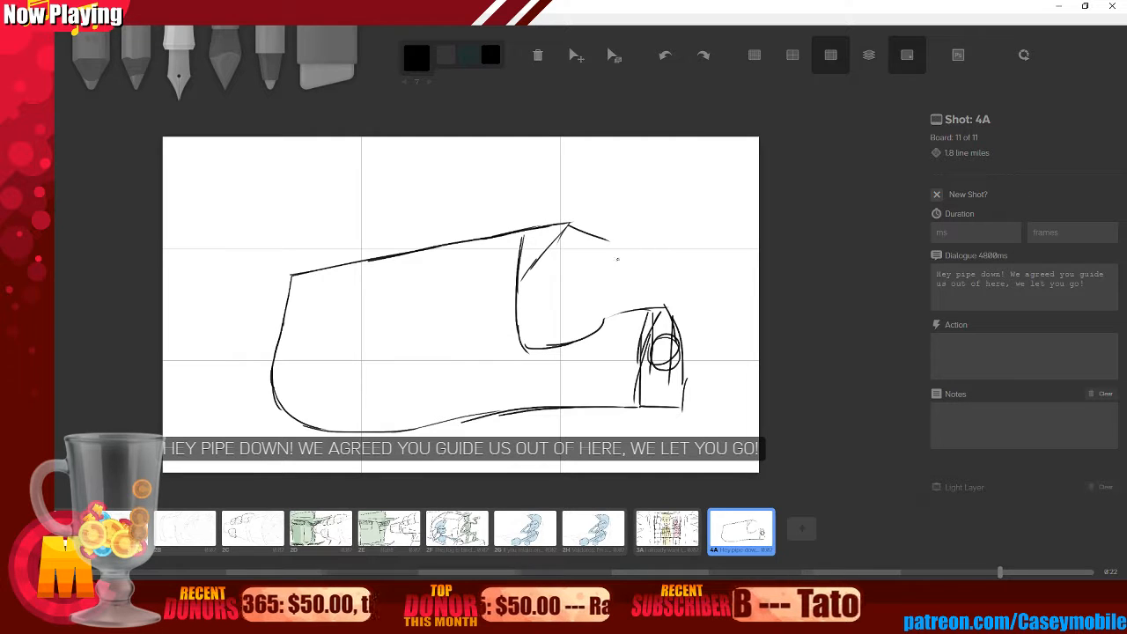
- Draw the pointed roof overhang above the cab with its front pillar and inner line, plus a small bump on the hood
mouse_move(606, 236)
mouse_down()
mouse_move(630, 249)
mouse_move(601, 275)
mouse_move(591, 262)
mouse_move(597, 324)
mouse_up()
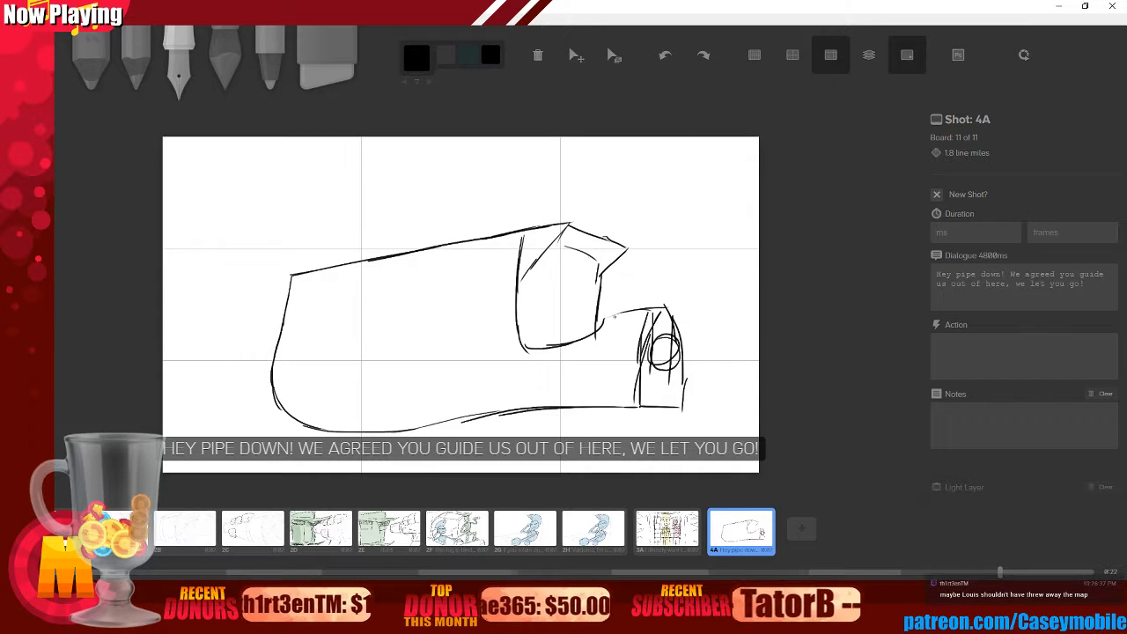
key(ctrl+z)
key(ctrl+z)
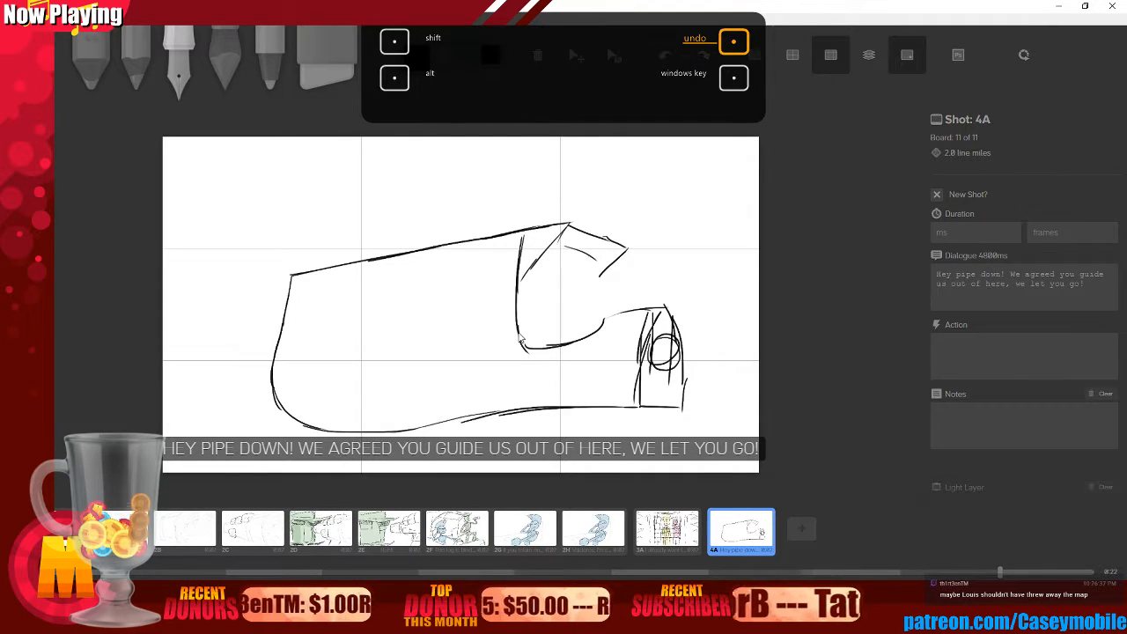
key(ctrl+z)
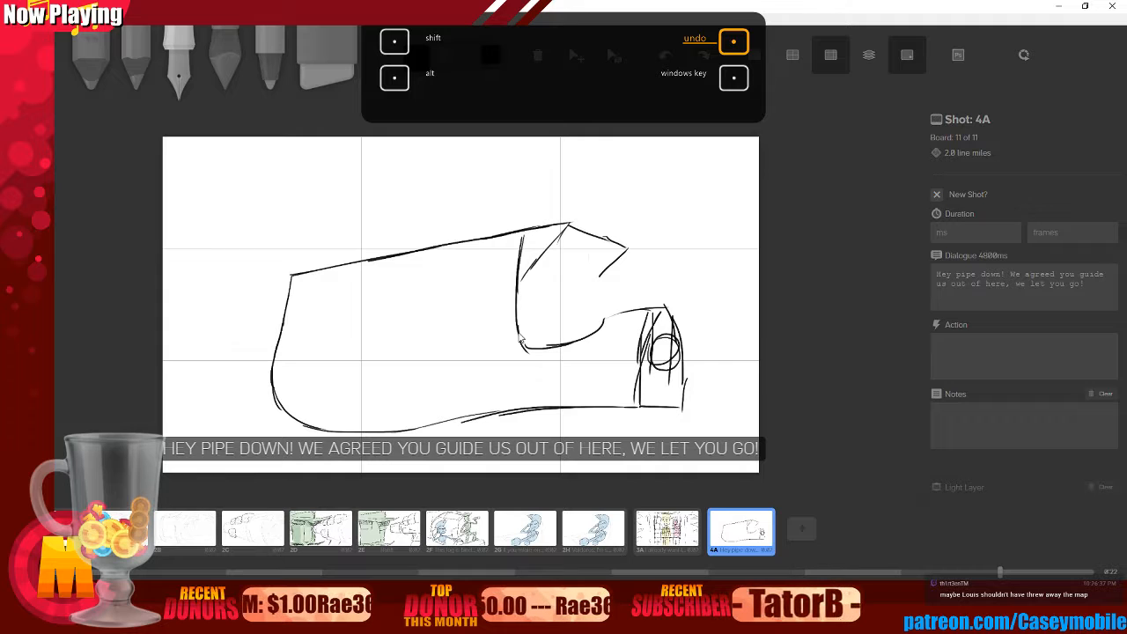
key(ctrl+z)
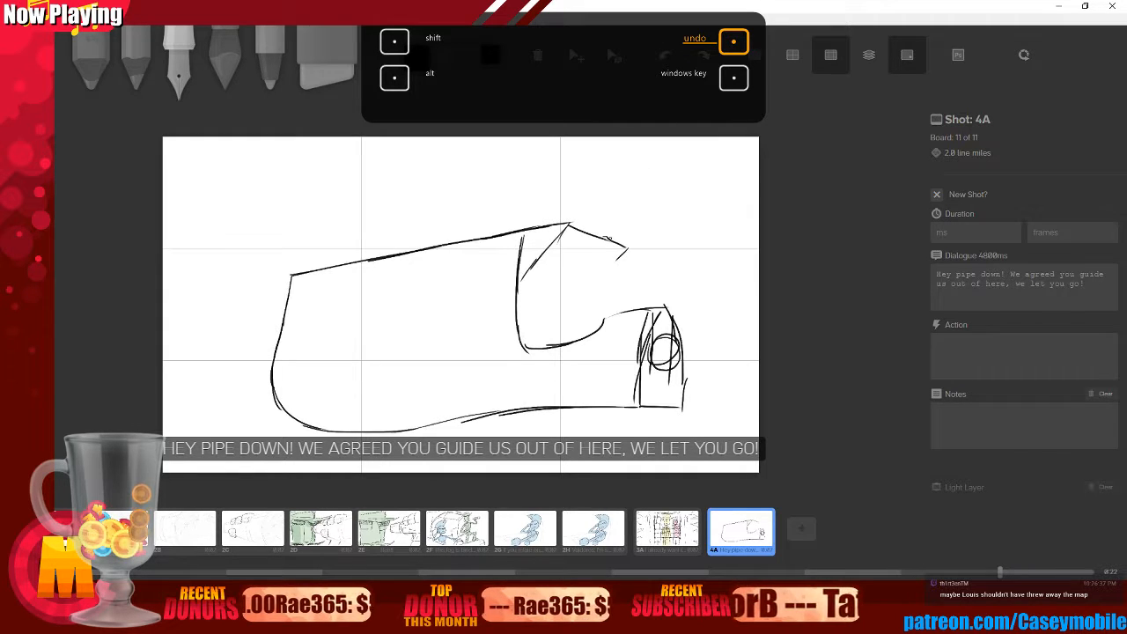
mouse_move(625, 251)
mouse_down()
mouse_move(588, 278)
mouse_move(577, 337)
mouse_up()
mouse_move(539, 262)
mouse_down()
mouse_move(565, 254)
mouse_move(582, 266)
mouse_up()
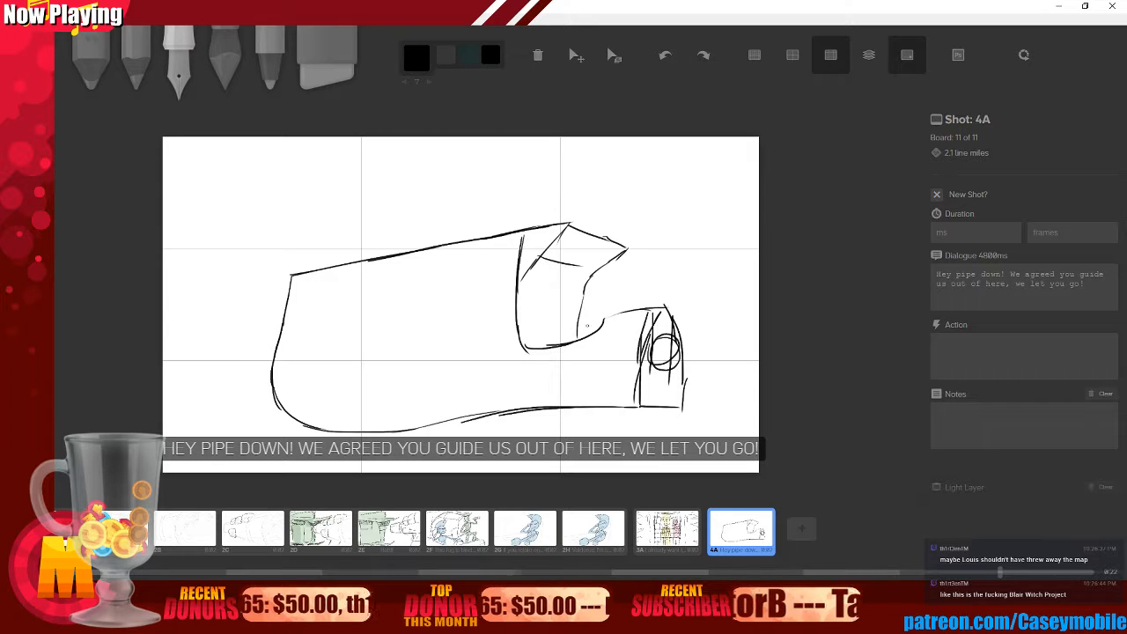
drag(601, 329, 615, 313)
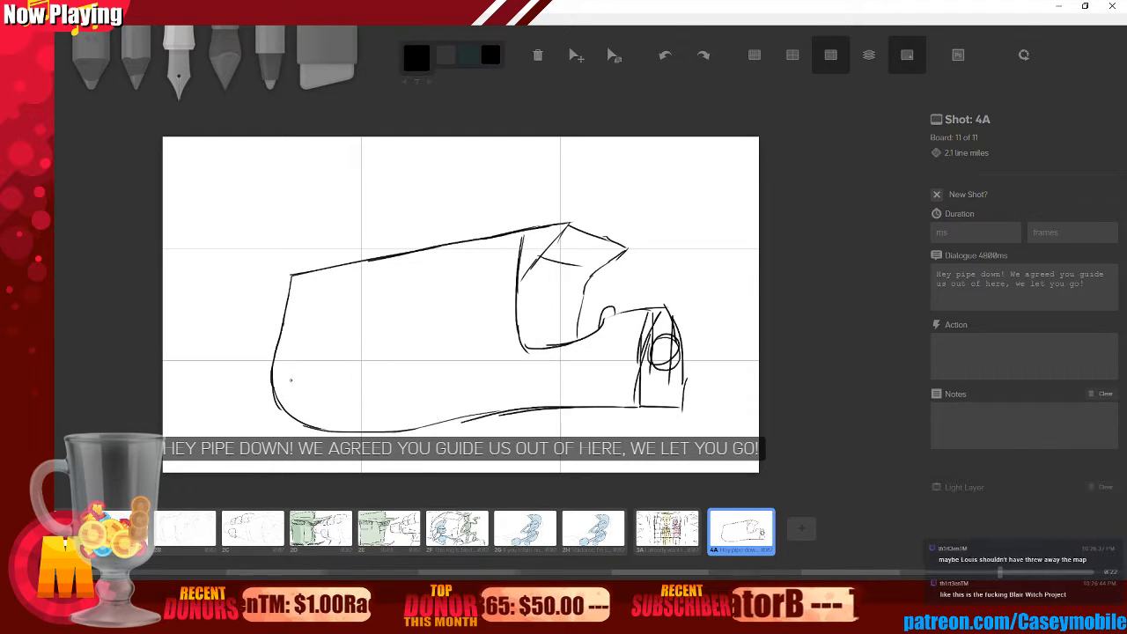
- Draw large rear and front wheel circles under the vehicle and fill the rear wheel with a hub and spokes
drag(298, 370, 260, 398)
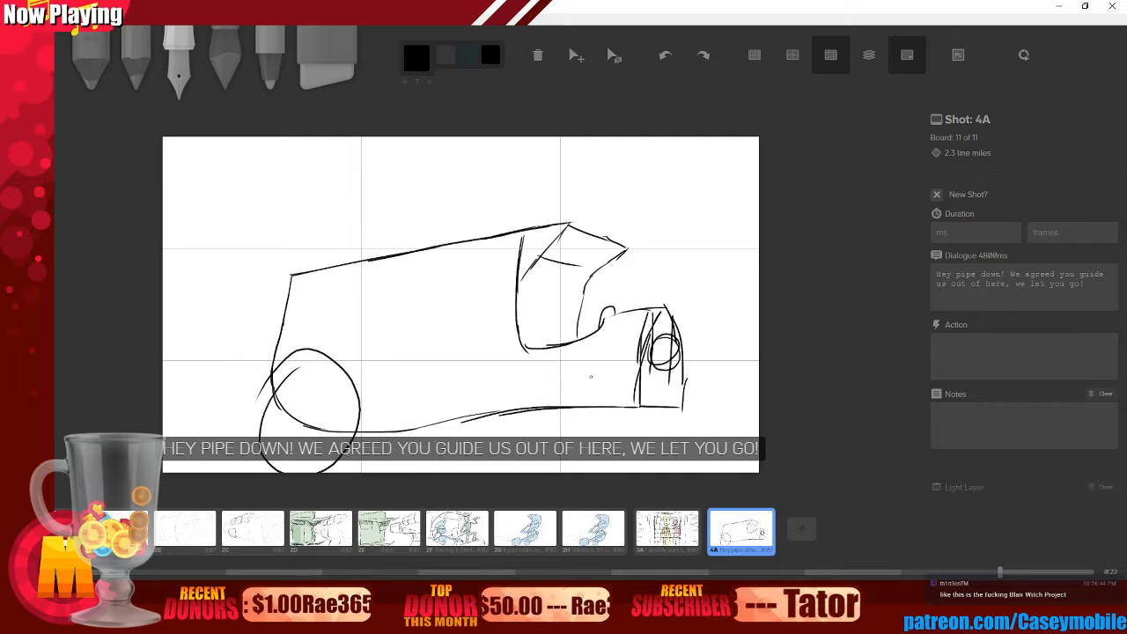
drag(581, 364, 555, 422)
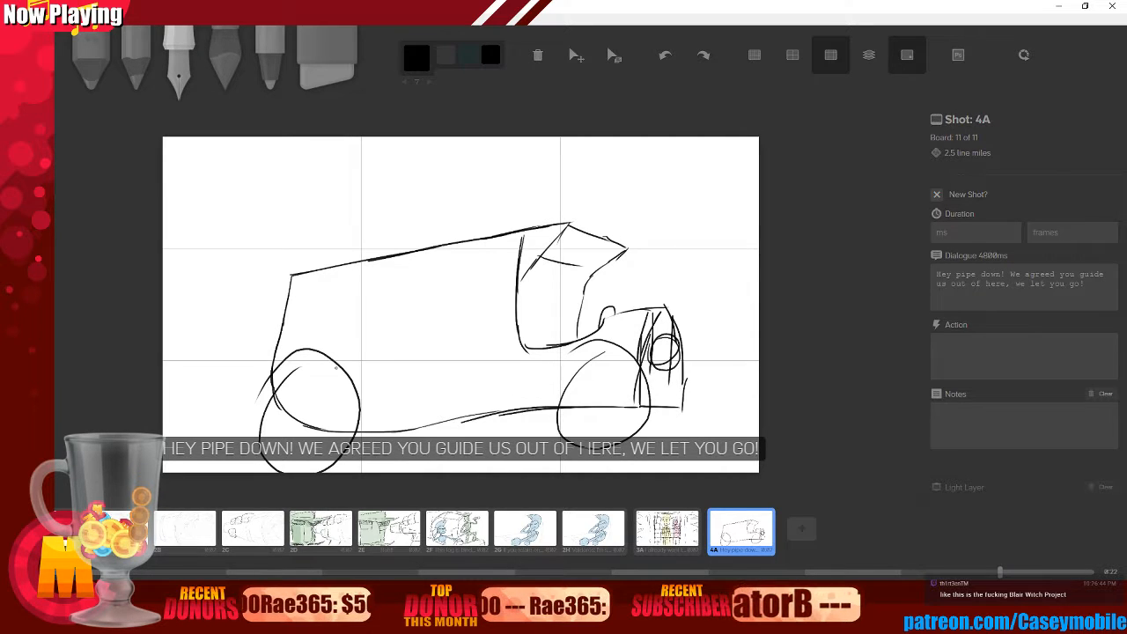
drag(301, 414, 310, 424)
drag(315, 368, 320, 418)
mouse_move(319, 424)
mouse_down()
mouse_move(348, 424)
mouse_move(335, 445)
mouse_up()
mouse_move(313, 432)
mouse_down()
mouse_move(305, 466)
mouse_move(271, 450)
mouse_move(262, 430)
mouse_move(278, 395)
mouse_up()
drag(297, 362, 306, 411)
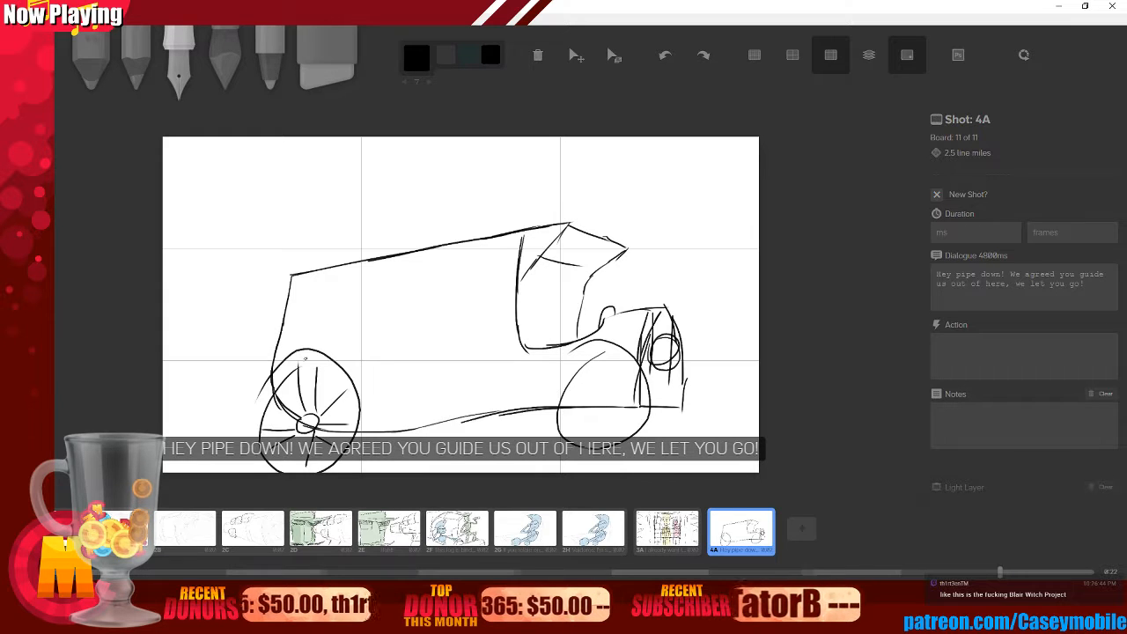
- Add a hub and spokes to the front wheel and a curved fender line around the rear wheel
drag(603, 401, 608, 414)
mouse_move(605, 363)
mouse_down()
mouse_move(604, 403)
mouse_move(645, 414)
mouse_up()
drag(609, 421, 634, 439)
mouse_move(604, 415)
mouse_down()
mouse_move(602, 441)
mouse_move(574, 379)
mouse_up()
mouse_move(312, 345)
mouse_down()
mouse_move(350, 362)
mouse_move(366, 433)
mouse_move(354, 464)
mouse_up()
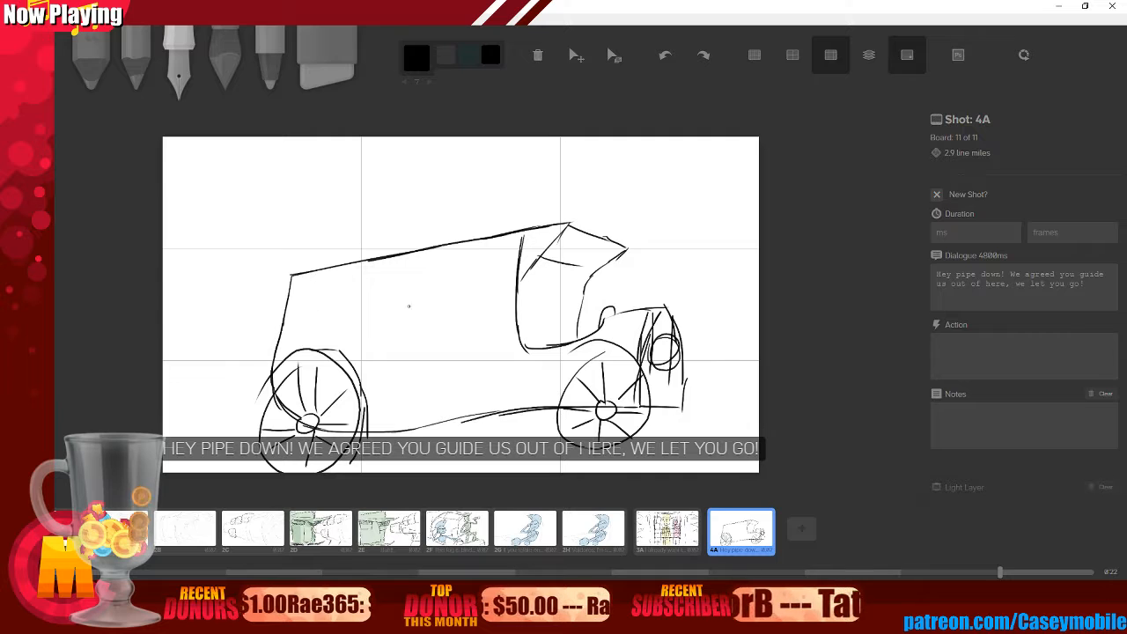
- Draw the vehicle's rear side window, tall side door, narrow front side window and a small step below the door
mouse_move(297, 278)
mouse_down()
mouse_move(291, 337)
mouse_move(356, 340)
mouse_move(377, 269)
mouse_move(369, 308)
mouse_move(382, 428)
mouse_move(448, 408)
mouse_move(458, 344)
mouse_up()
mouse_move(381, 276)
mouse_down()
mouse_move(444, 260)
mouse_move(449, 365)
mouse_up()
mouse_move(465, 261)
mouse_down()
mouse_move(467, 317)
mouse_move(464, 264)
mouse_move(489, 326)
mouse_move(495, 251)
mouse_move(500, 289)
mouse_move(498, 249)
mouse_up()
mouse_move(500, 248)
mouse_down()
mouse_move(499, 361)
mouse_move(494, 347)
mouse_up()
mouse_move(400, 420)
mouse_down()
mouse_move(395, 435)
mouse_move(445, 407)
mouse_up()
- Draw a window in the side door and fill its centre with a crosshatched lattice
mouse_move(386, 285)
mouse_down()
mouse_move(388, 348)
mouse_move(435, 337)
mouse_up()
mouse_move(384, 271)
mouse_down()
mouse_move(424, 266)
mouse_move(440, 300)
mouse_move(440, 331)
mouse_move(426, 337)
mouse_move(398, 304)
mouse_move(402, 323)
mouse_up()
mouse_move(426, 294)
mouse_down()
mouse_move(389, 312)
mouse_move(424, 322)
mouse_up()
drag(413, 287, 429, 306)
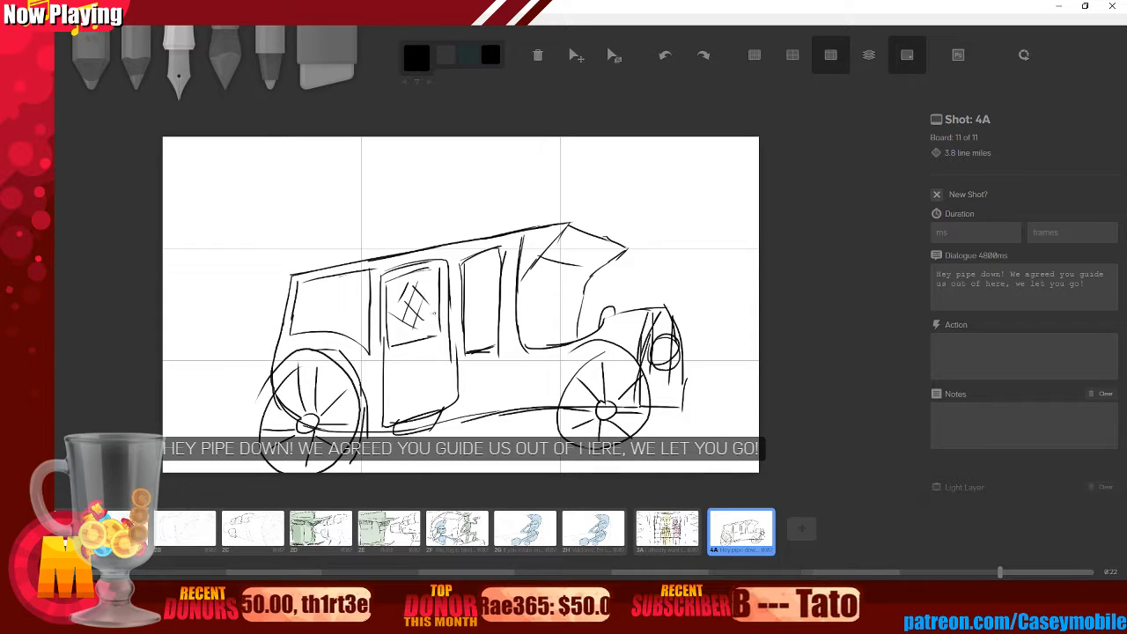
drag(305, 300, 351, 288)
drag(333, 326, 361, 307)
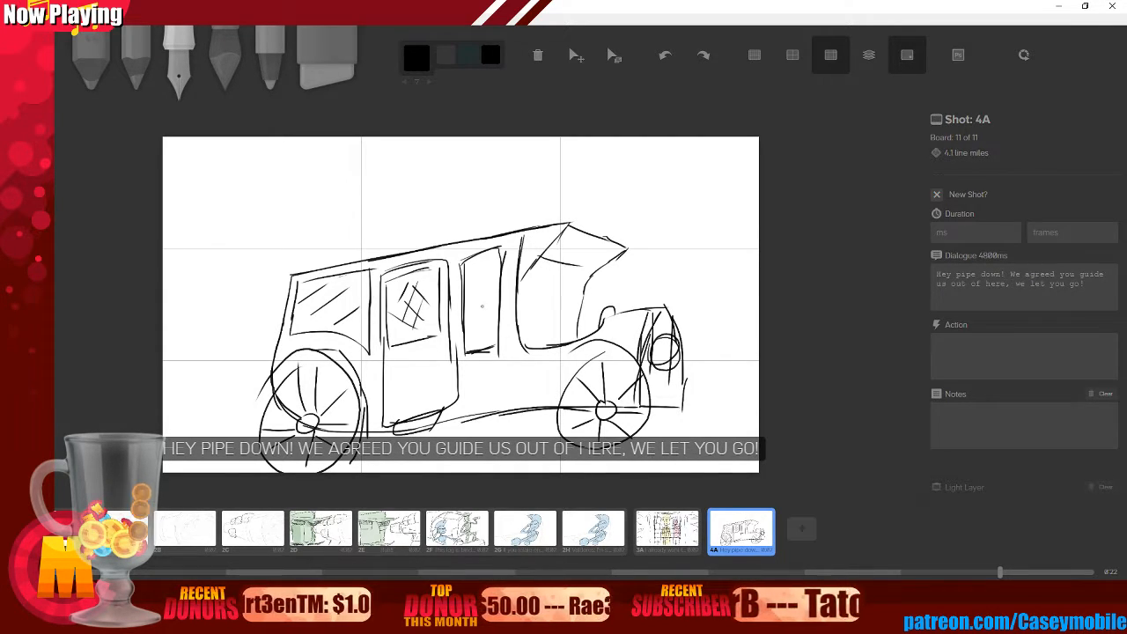
key(ctrl+z)
key(ctrl+z)
key(ctrl+z)
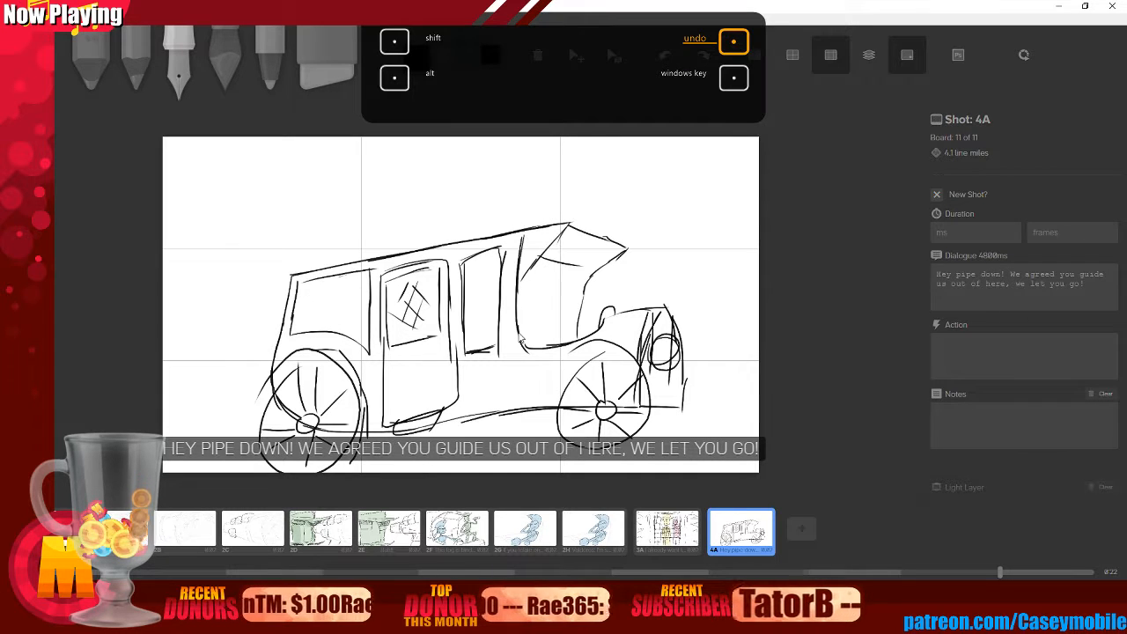
mouse_move(260, 200)
mouse_down()
mouse_move(288, 185)
mouse_move(322, 199)
mouse_move(335, 216)
mouse_move(327, 265)
mouse_up()
key(ctrl+z)
key(ctrl+z)
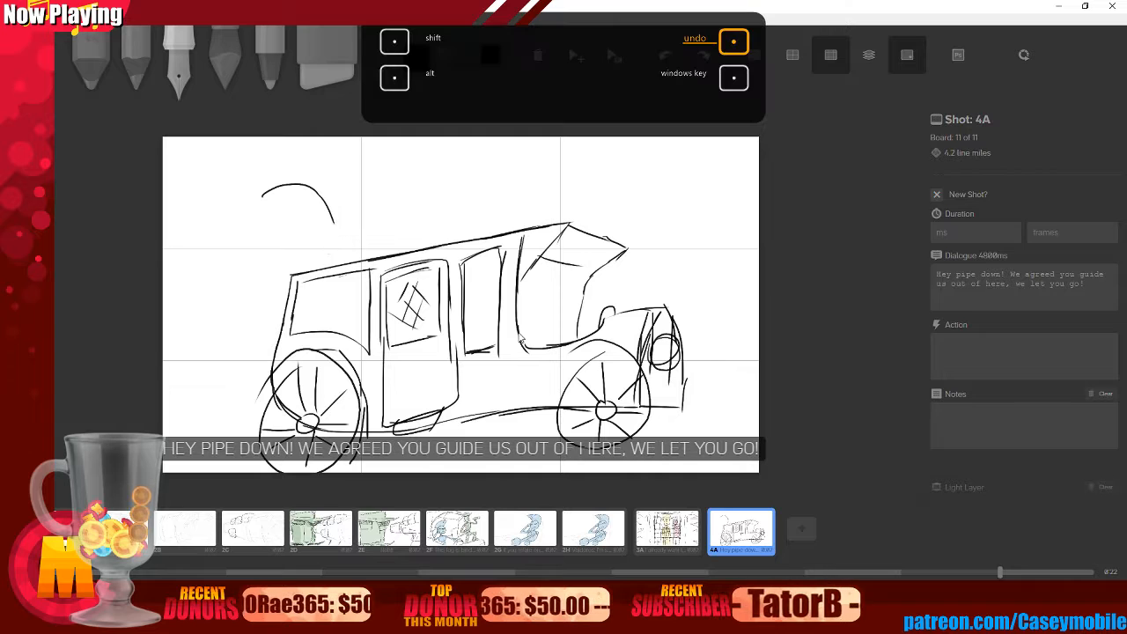
key(ctrl+z)
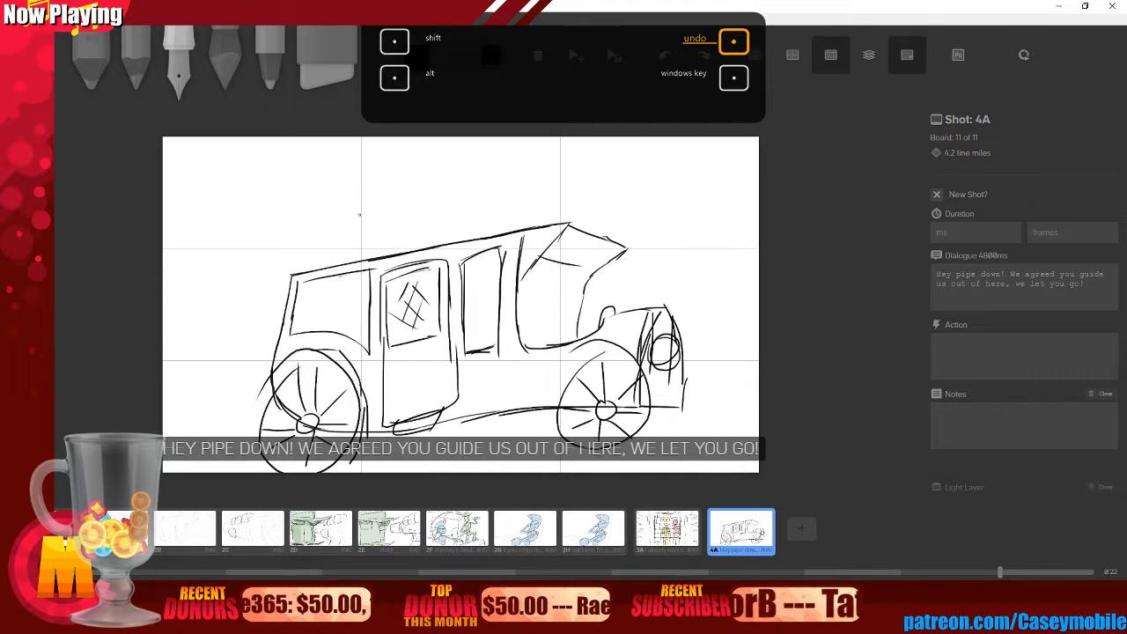
- Draw a tall rounded luggage trunk on the back of the vehicle, with horizontal straps and long vertical slats
mouse_move(258, 233)
mouse_down()
mouse_move(310, 265)
mouse_move(233, 309)
mouse_move(226, 374)
mouse_move(266, 410)
mouse_up()
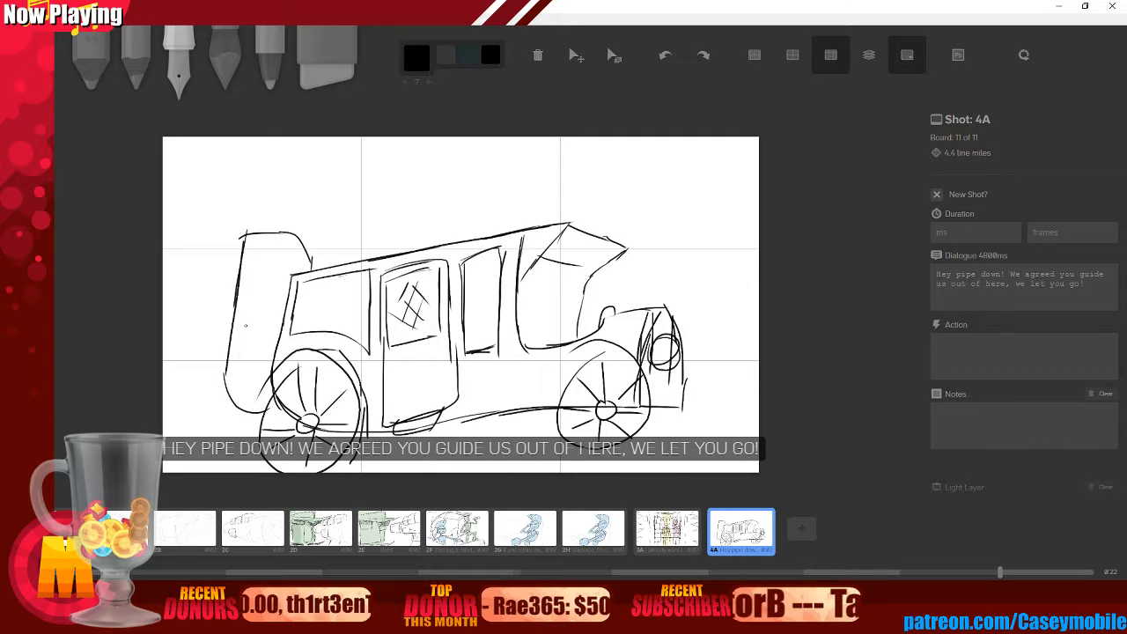
drag(226, 307, 289, 285)
drag(231, 355, 290, 361)
drag(291, 283, 292, 291)
drag(229, 400, 276, 398)
drag(231, 339, 223, 403)
mouse_move(252, 238)
mouse_down()
mouse_move(278, 237)
mouse_move(281, 319)
mouse_up()
drag(286, 266, 268, 374)
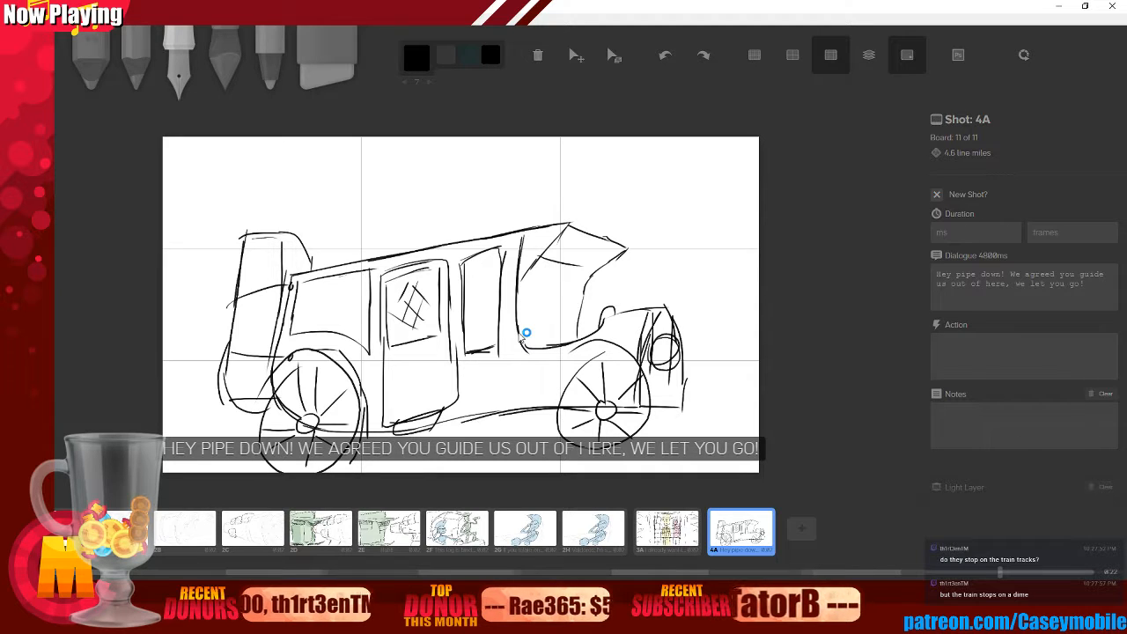
drag(257, 234, 244, 393)
drag(266, 297, 249, 387)
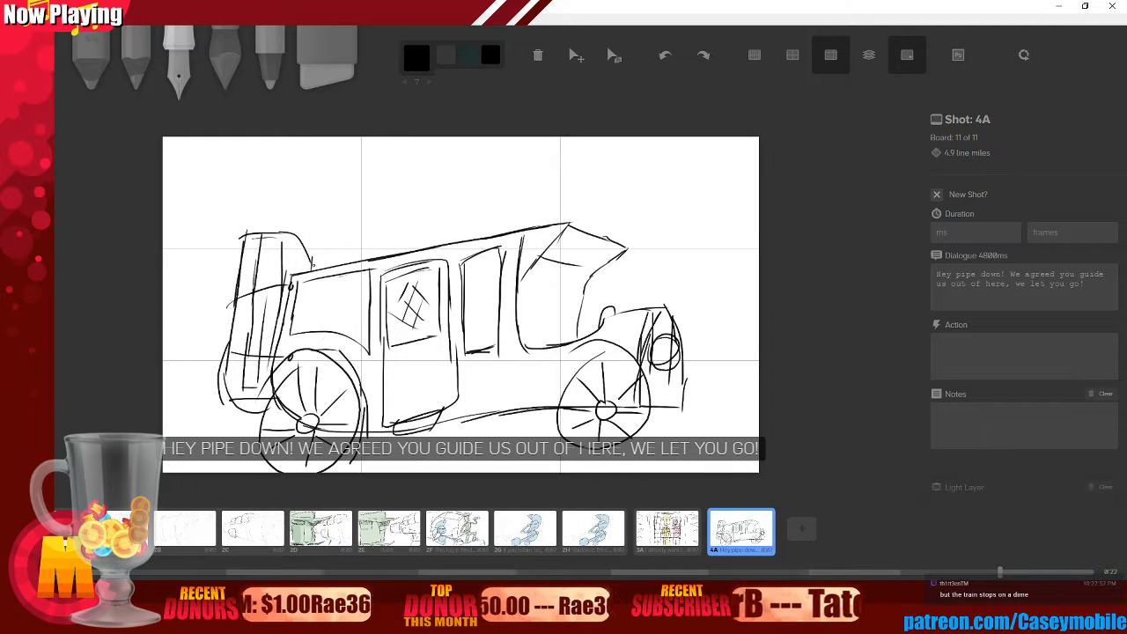
- Draw low, stepped luggage outlines along the vehicle's roof from the rear to the front canopy
mouse_move(302, 275)
mouse_down()
mouse_move(305, 259)
mouse_move(521, 212)
mouse_up()
mouse_move(521, 212)
mouse_down()
mouse_move(522, 225)
mouse_move(547, 225)
mouse_up()
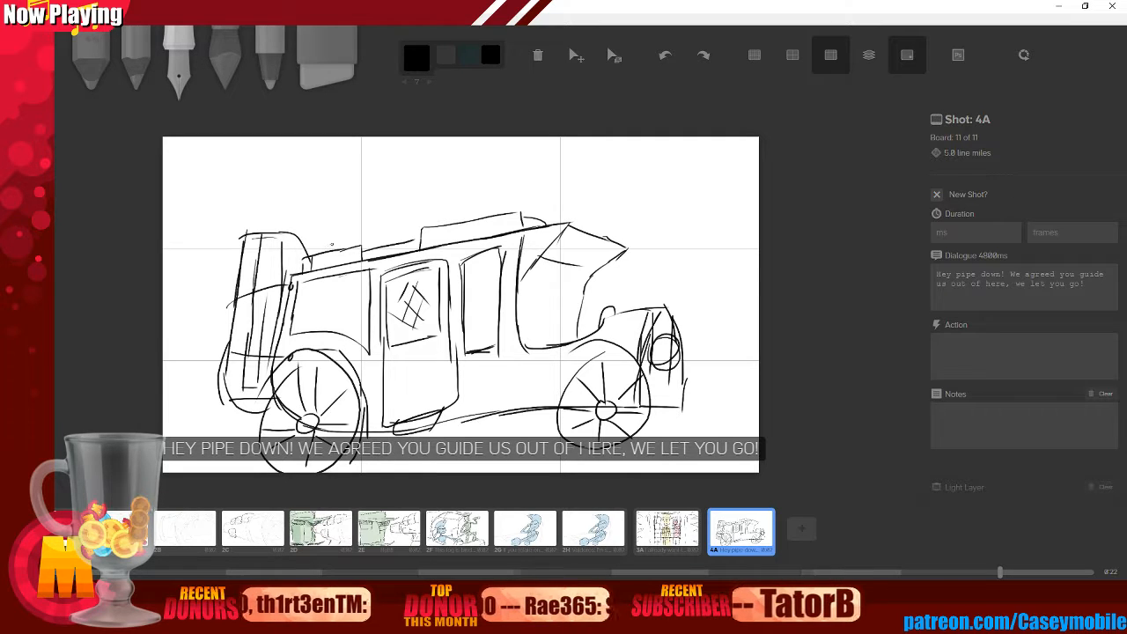
- With the light pencil, sketch a figure lying on the vehicle's roof, with a flat oval body and a round head
key(2)
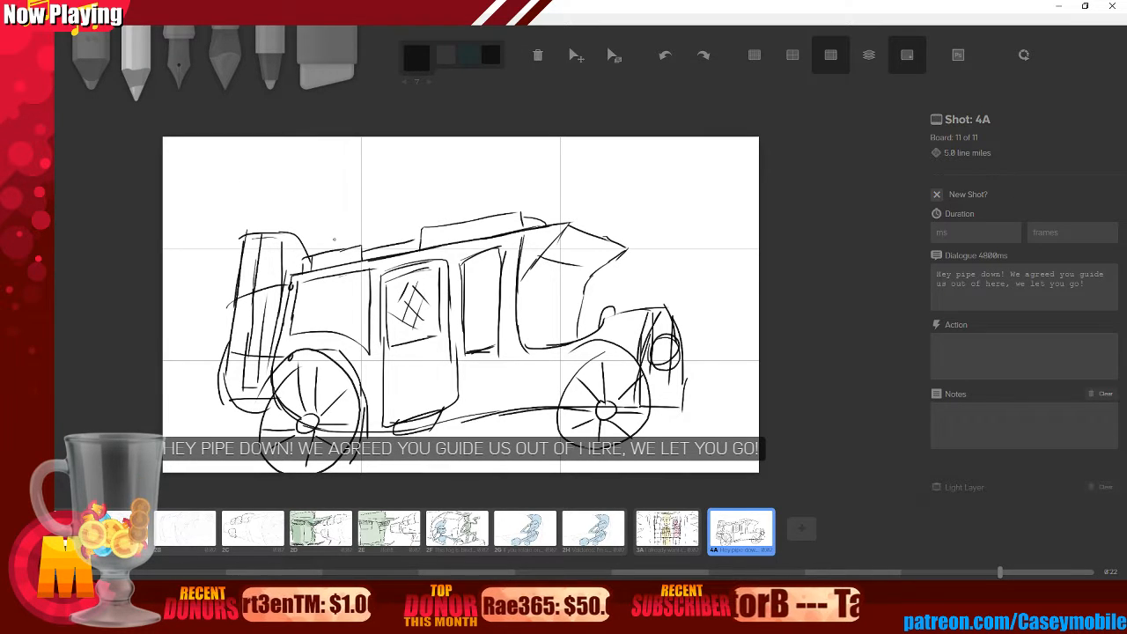
mouse_move(340, 227)
mouse_down()
mouse_move(331, 222)
mouse_move(407, 243)
mouse_up()
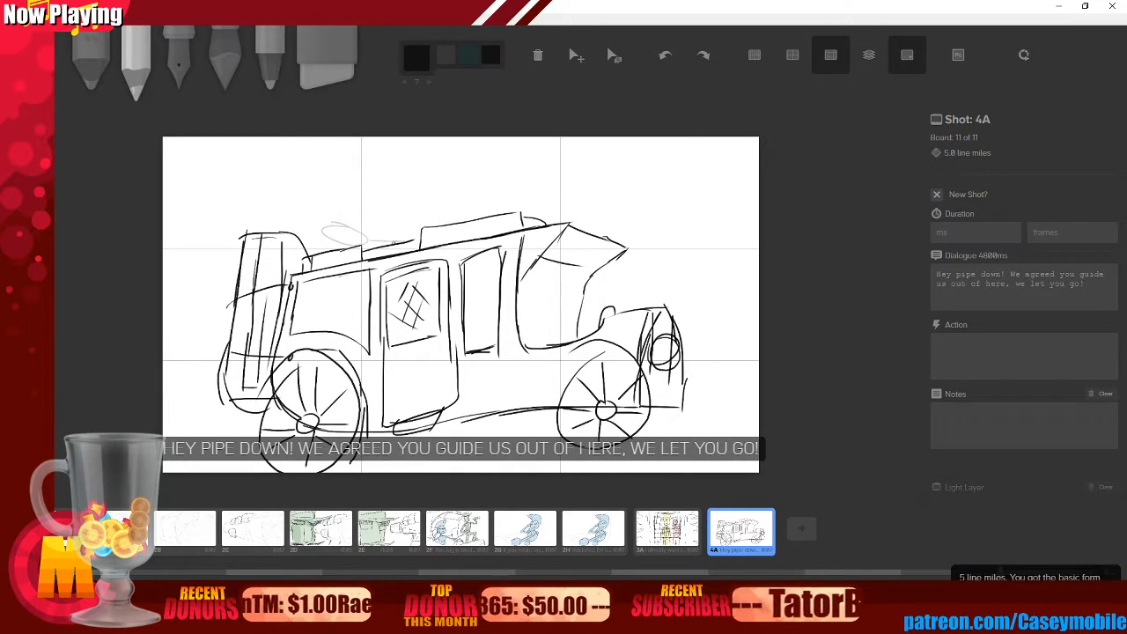
mouse_move(334, 231)
mouse_down()
mouse_move(362, 240)
mouse_move(409, 212)
mouse_move(405, 234)
mouse_move(419, 202)
mouse_up()
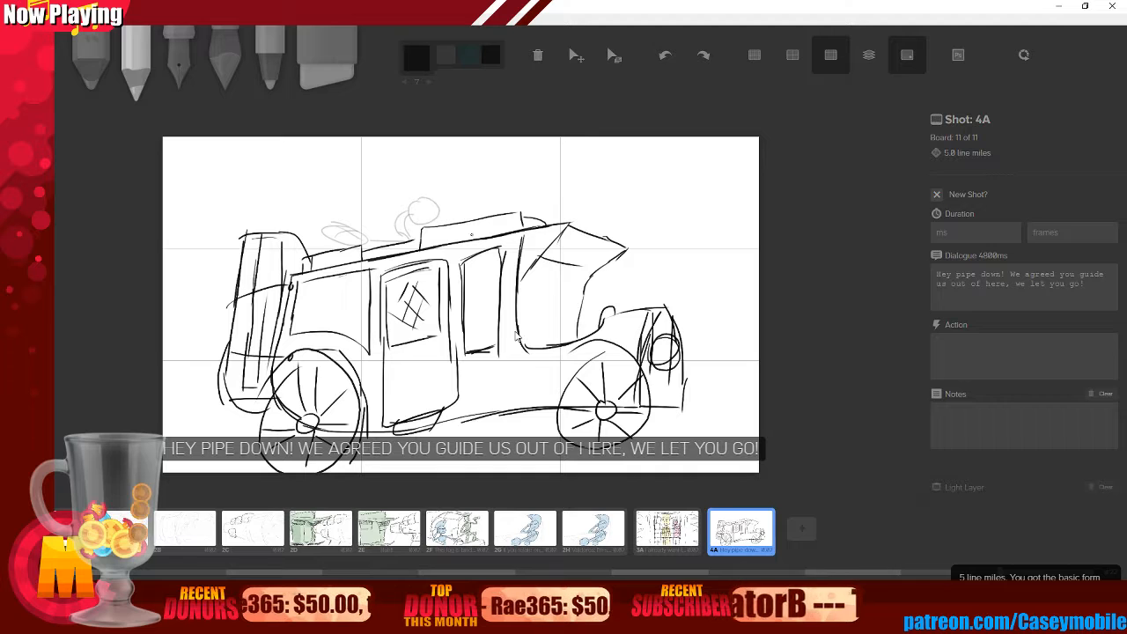
key(ctrl+z)
key(ctrl+z)
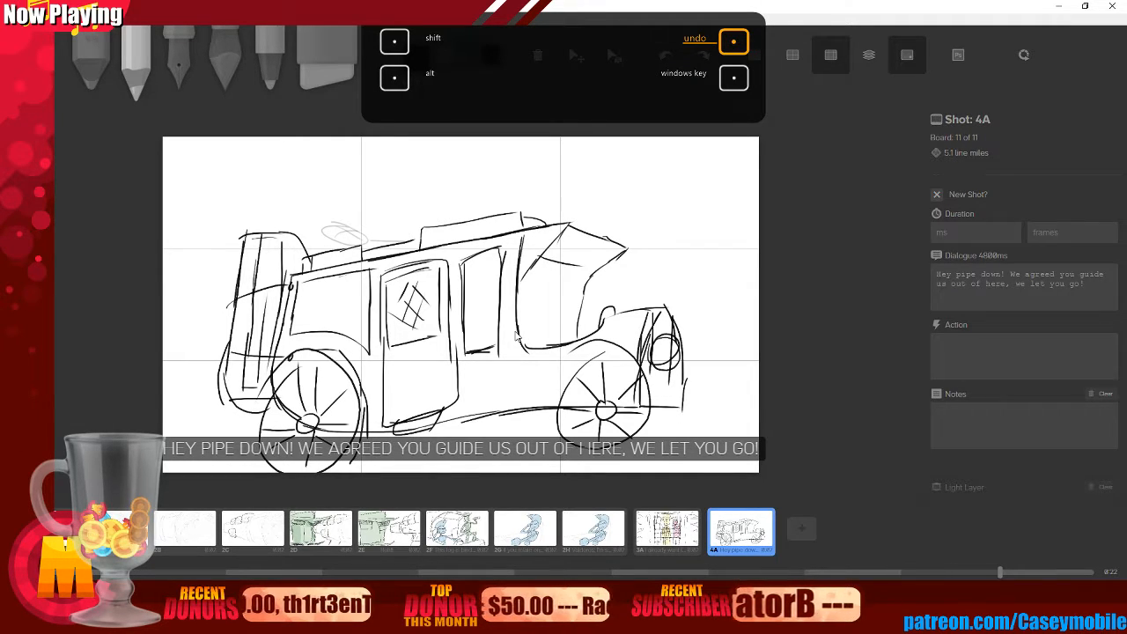
drag(413, 214, 408, 239)
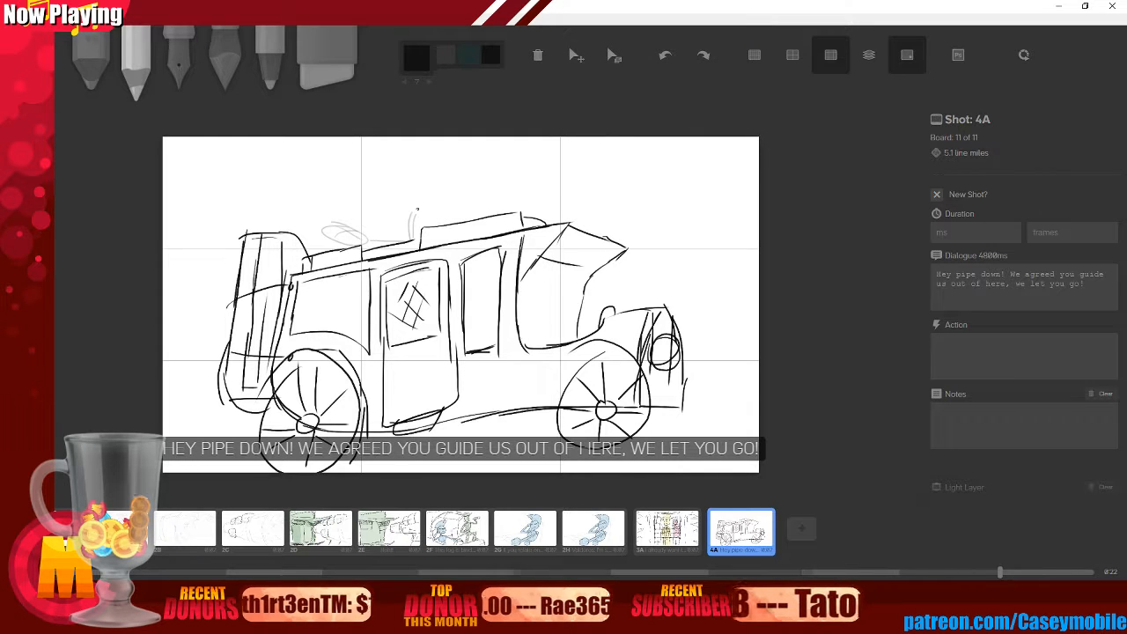
key(ctrl+z)
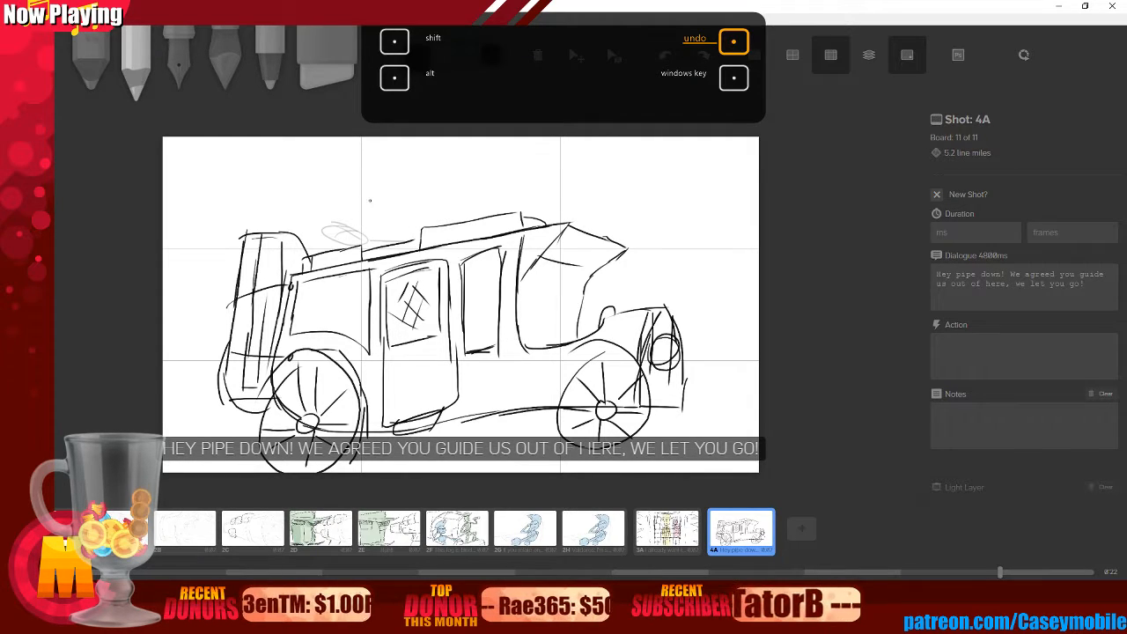
drag(384, 221, 472, 295)
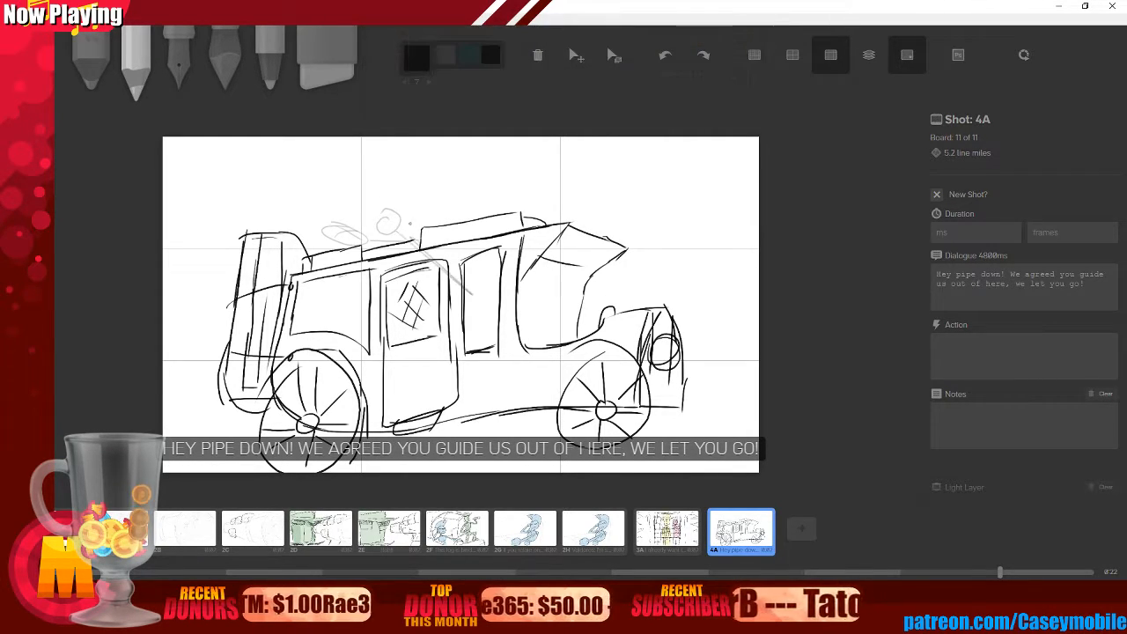
key(ctrl+z)
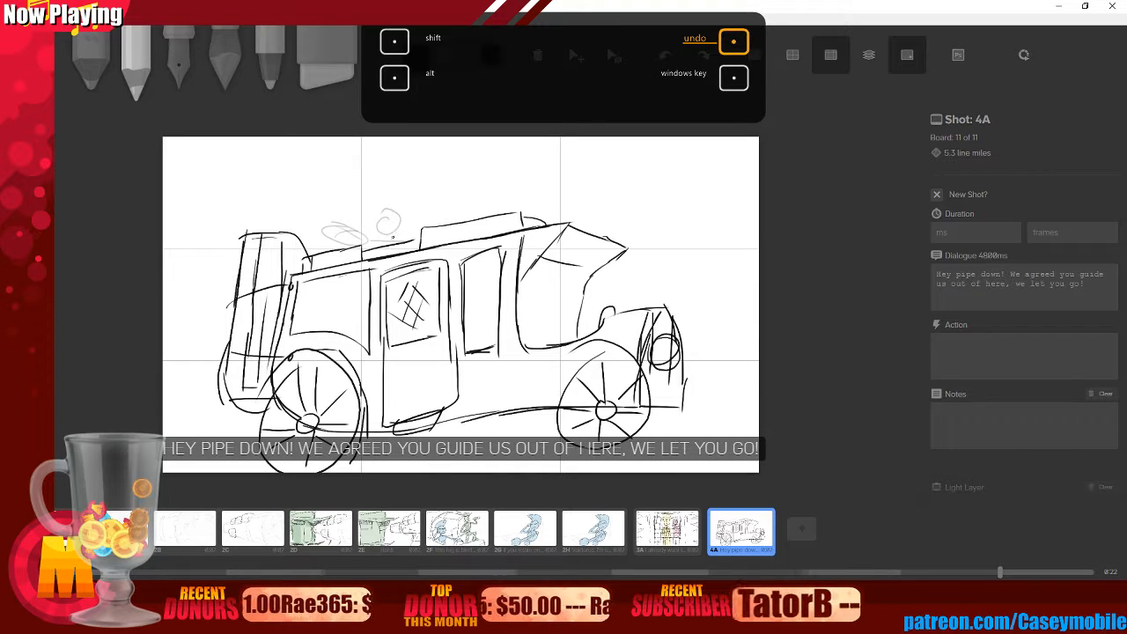
mouse_move(398, 227)
mouse_down()
mouse_move(417, 238)
mouse_move(393, 209)
mouse_move(396, 222)
mouse_up()
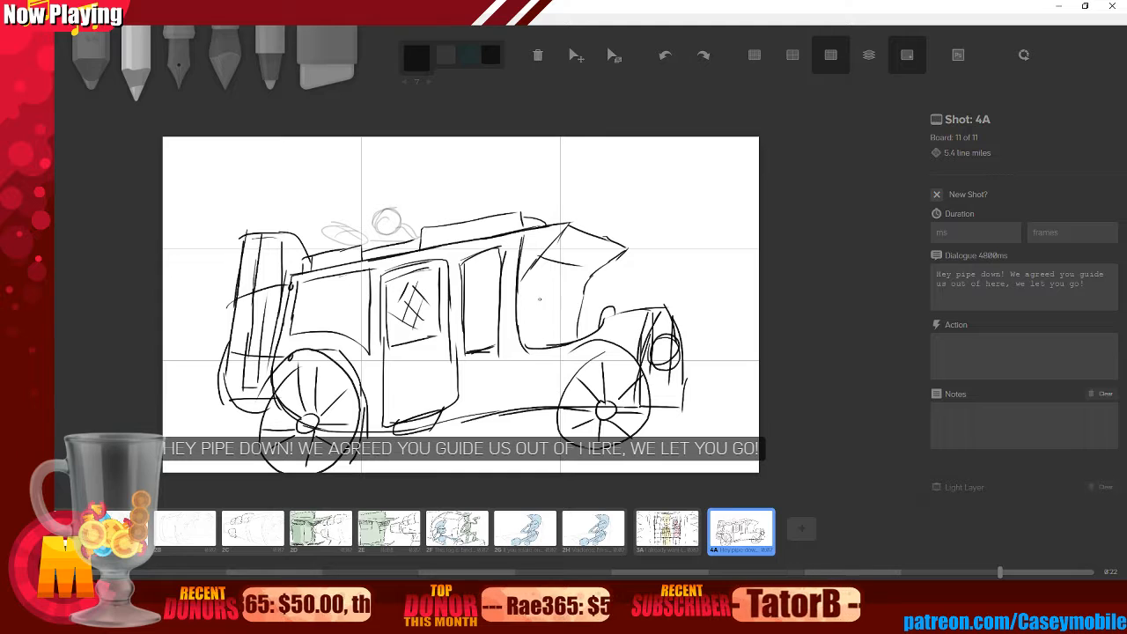
mouse_move(560, 297)
mouse_down()
mouse_move(546, 308)
mouse_move(585, 287)
mouse_move(543, 326)
mouse_move(585, 327)
mouse_move(542, 345)
mouse_up()
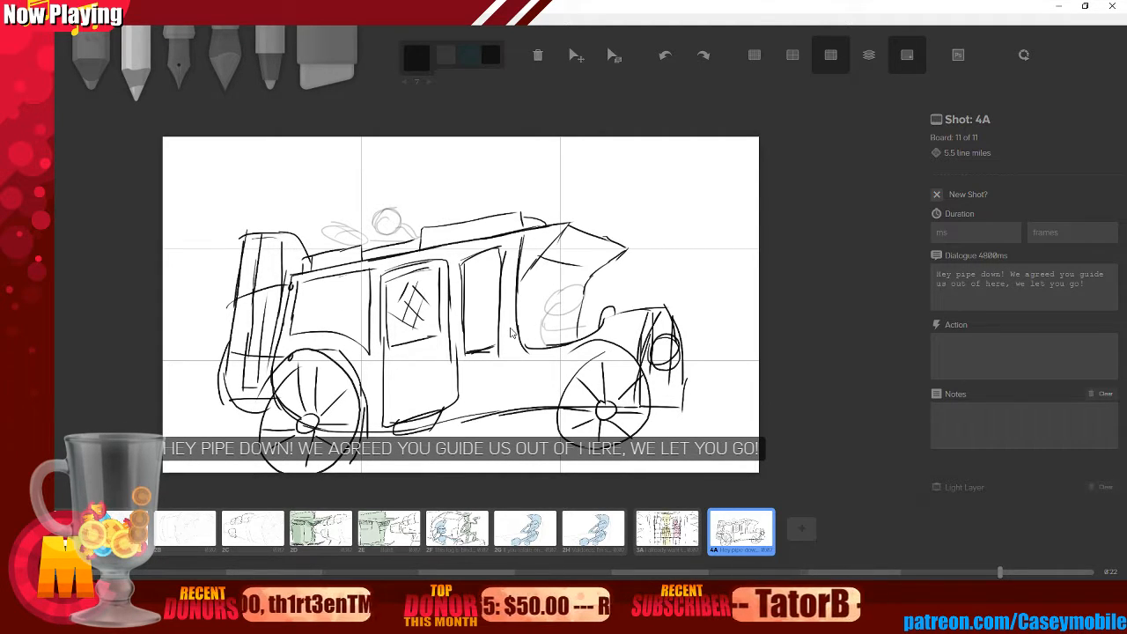
key(ctrl+z)
key(ctrl+z)
key(ctrl+z)
key(ctrl+z)
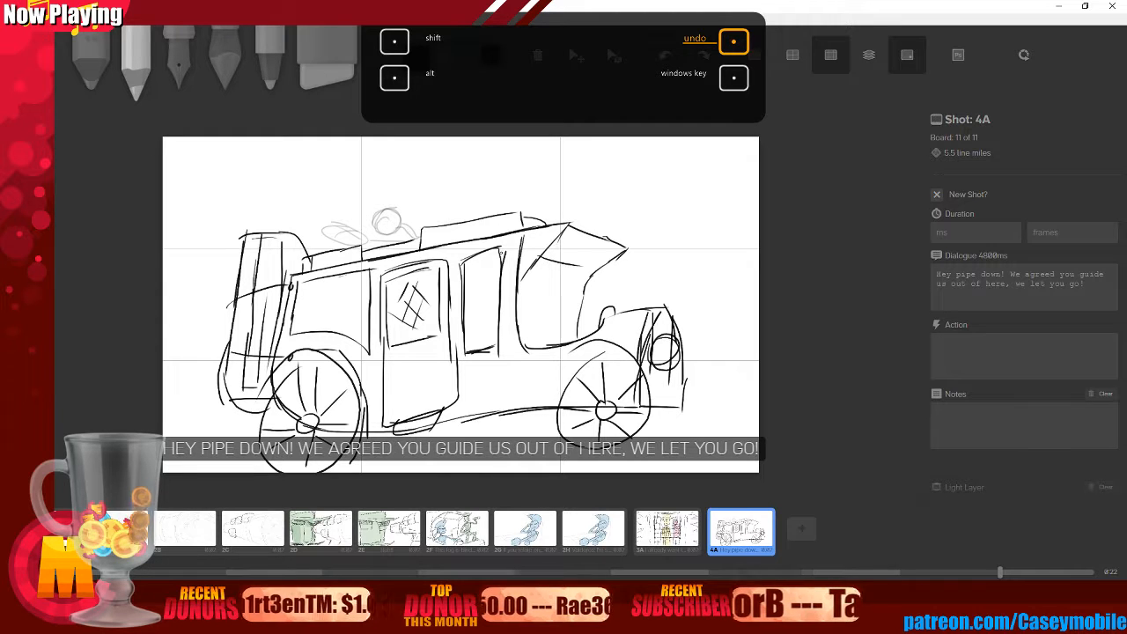
mouse_move(537, 285)
mouse_down()
mouse_move(521, 312)
mouse_move(540, 284)
mouse_move(544, 347)
mouse_up()
key(ctrl+z)
key(ctrl+z)
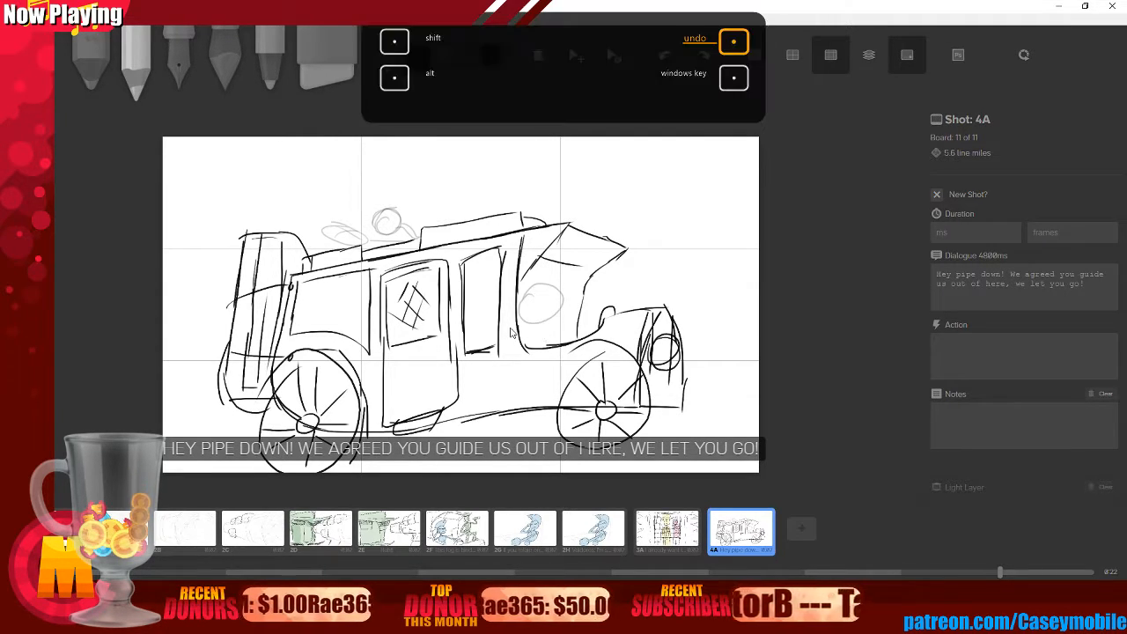
- Sketch the driver in the open cab with a round head, face guidelines, one arm reaching forward and another bent back to a round hand
drag(524, 300, 519, 291)
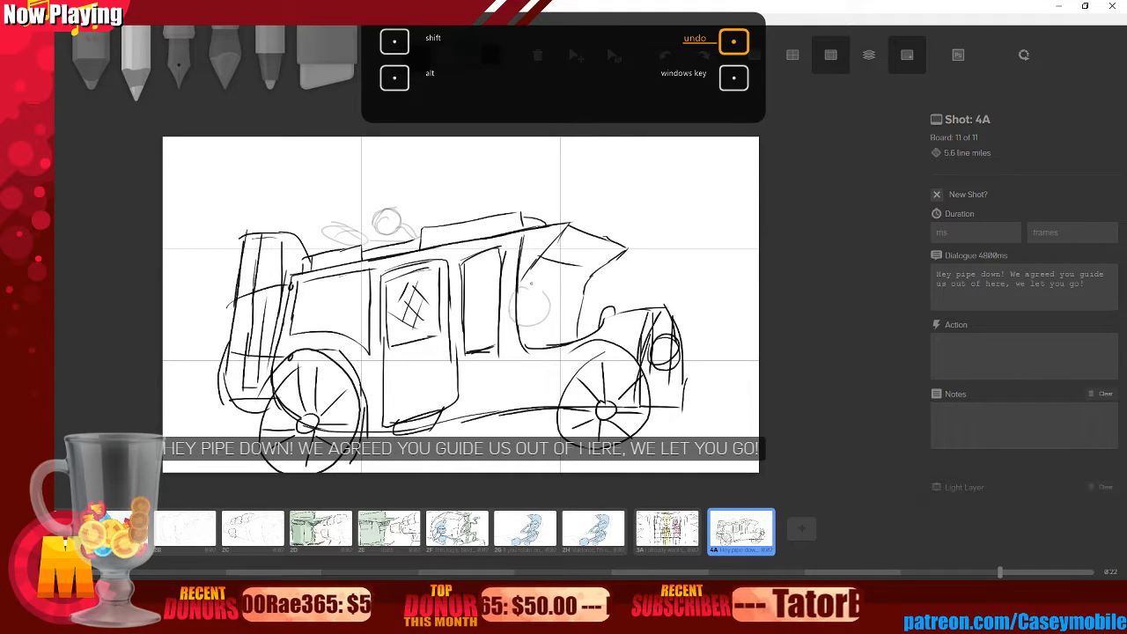
mouse_move(532, 335)
mouse_down()
mouse_move(558, 333)
mouse_move(503, 376)
mouse_up()
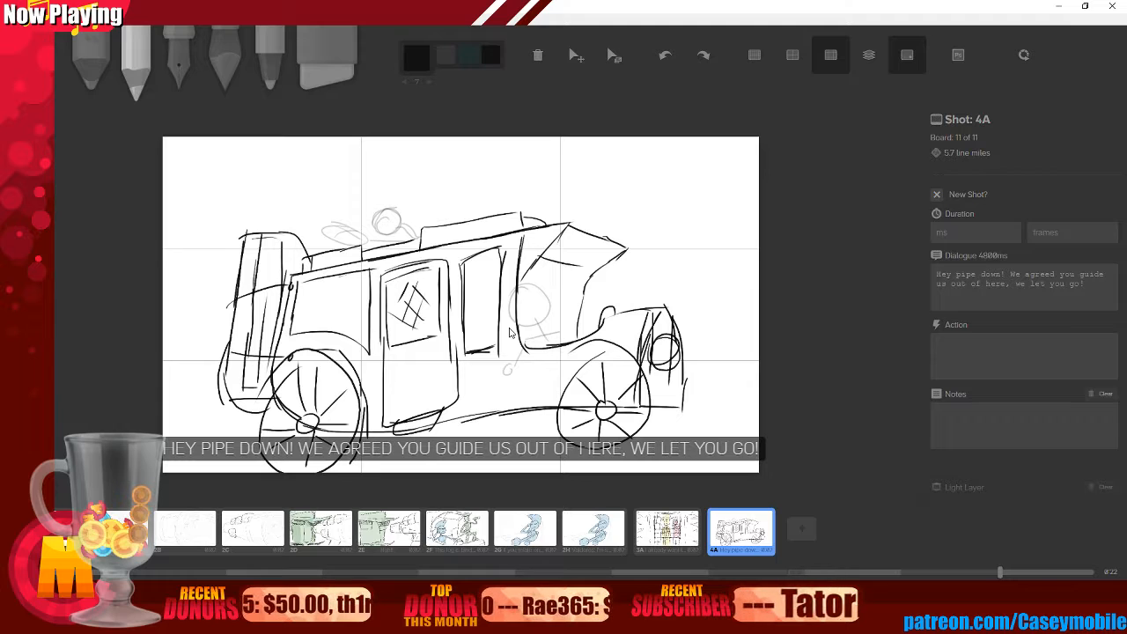
key(ctrl+z)
key(ctrl+z)
drag(561, 332, 603, 314)
mouse_move(528, 284)
mouse_down()
mouse_move(528, 325)
mouse_move(537, 305)
mouse_up()
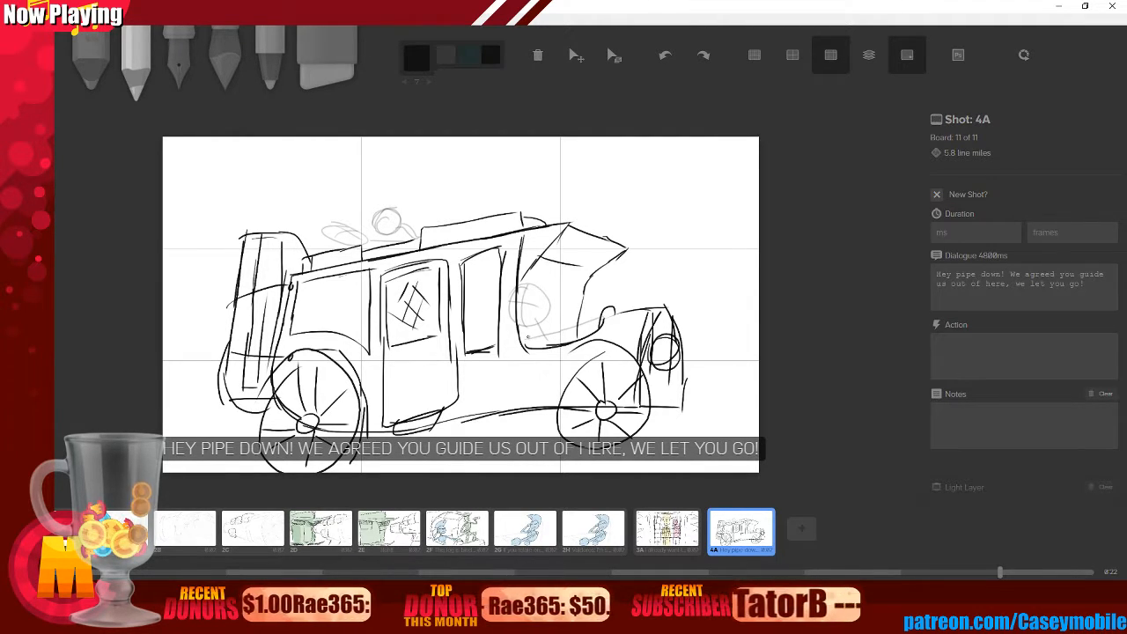
mouse_move(480, 315)
mouse_down()
mouse_move(533, 342)
mouse_move(474, 305)
mouse_up()
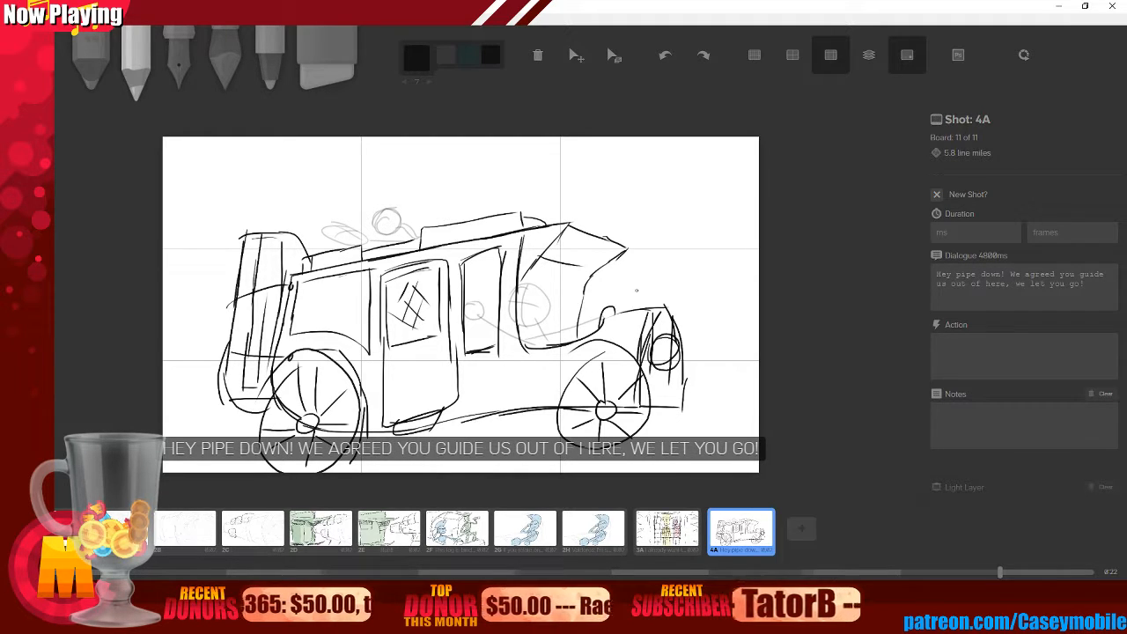
mouse_move(614, 298)
mouse_down()
mouse_move(613, 314)
mouse_move(649, 296)
mouse_up()
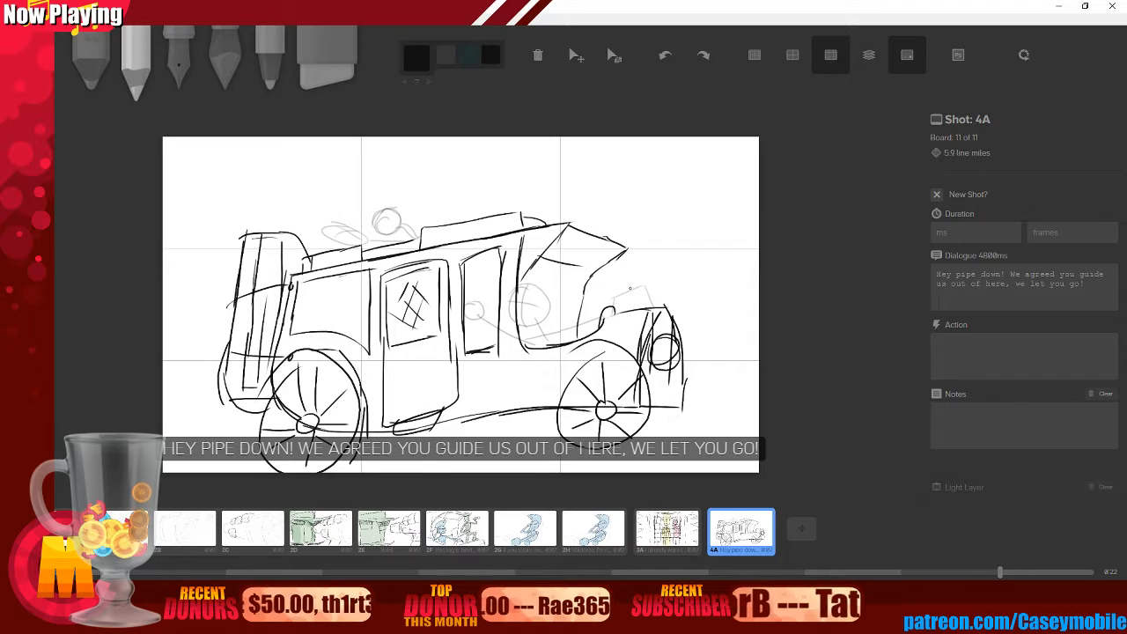
key(ctrl+z)
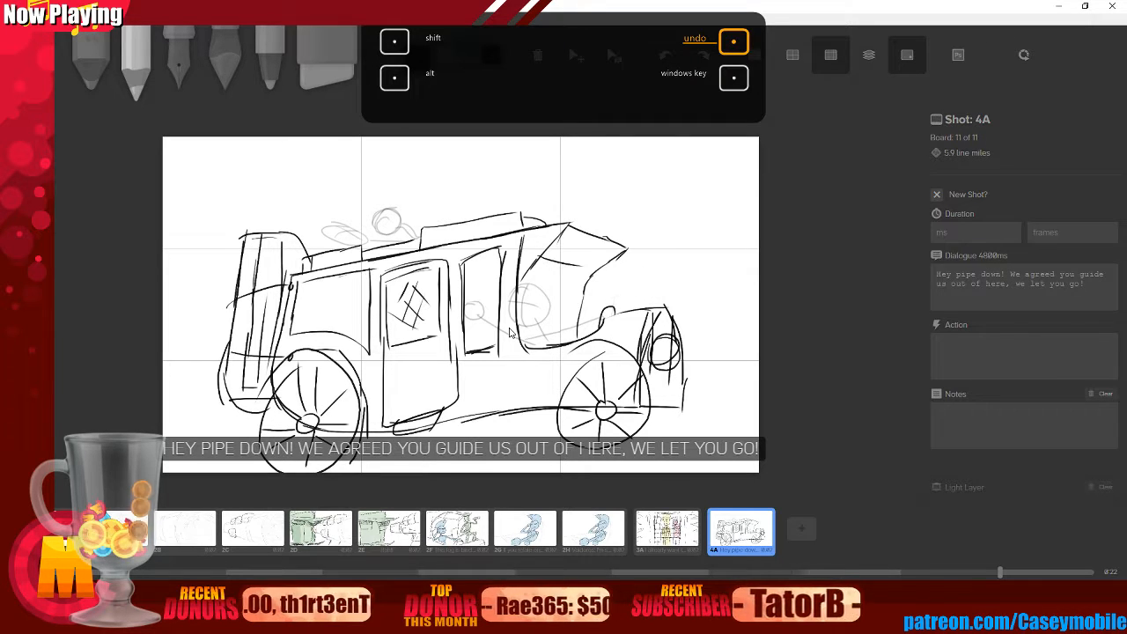
drag(632, 237, 636, 261)
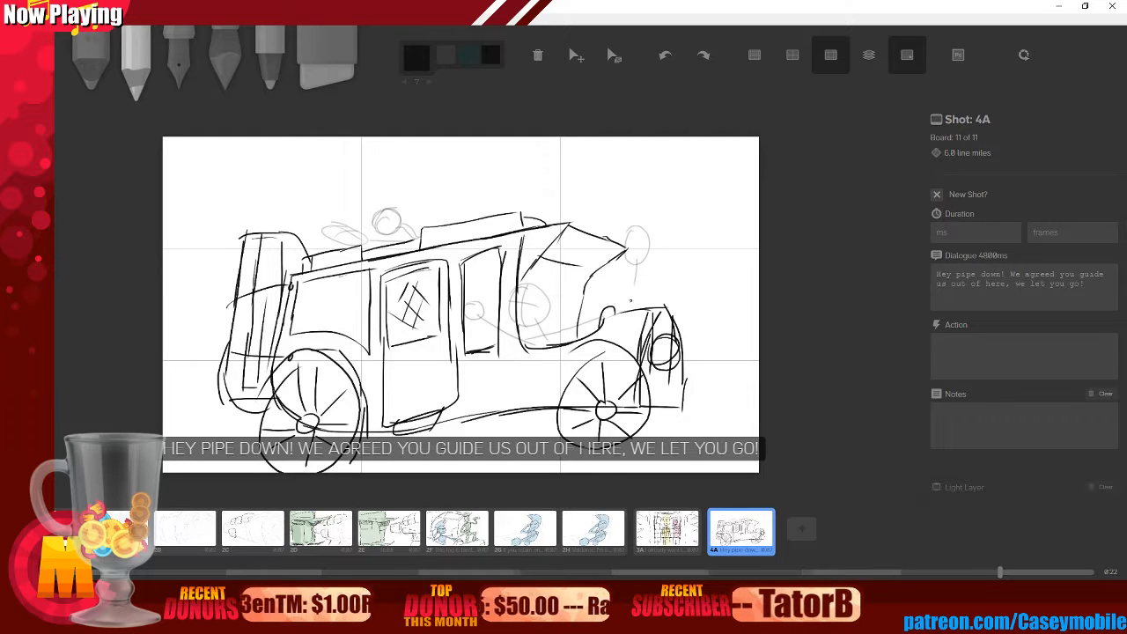
key(ctrl+z)
key(ctrl+z)
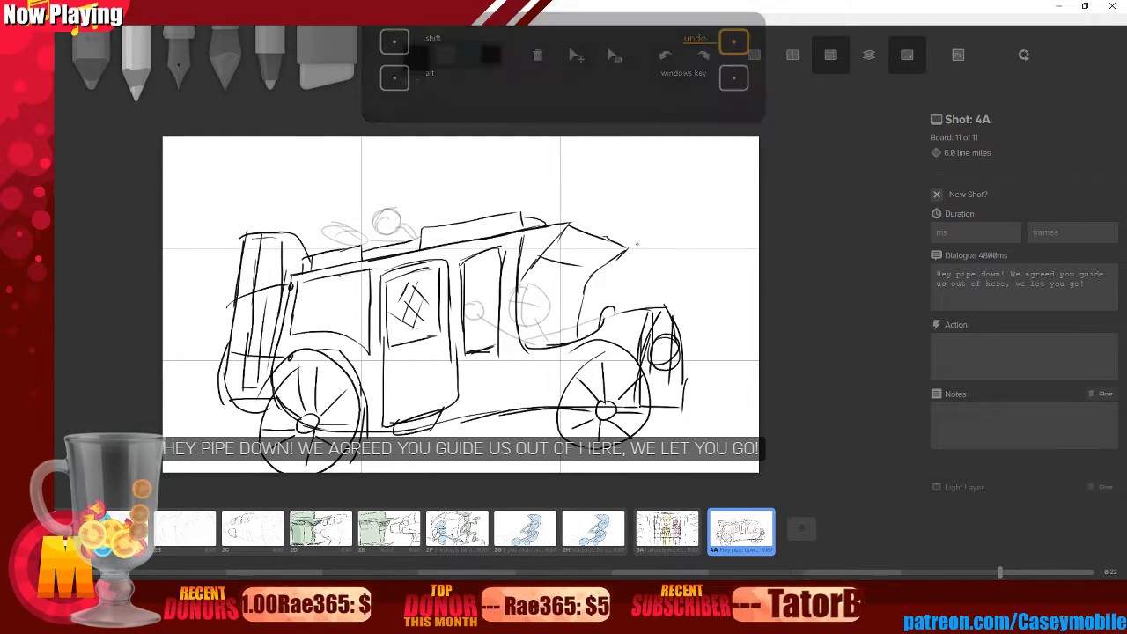
- Sketch the bent legs and narrow torso of a figure seated on the vehicle's hood
mouse_move(637, 243)
mouse_down()
mouse_move(632, 288)
mouse_move(641, 285)
mouse_move(623, 290)
mouse_move(660, 277)
mouse_move(621, 315)
mouse_up()
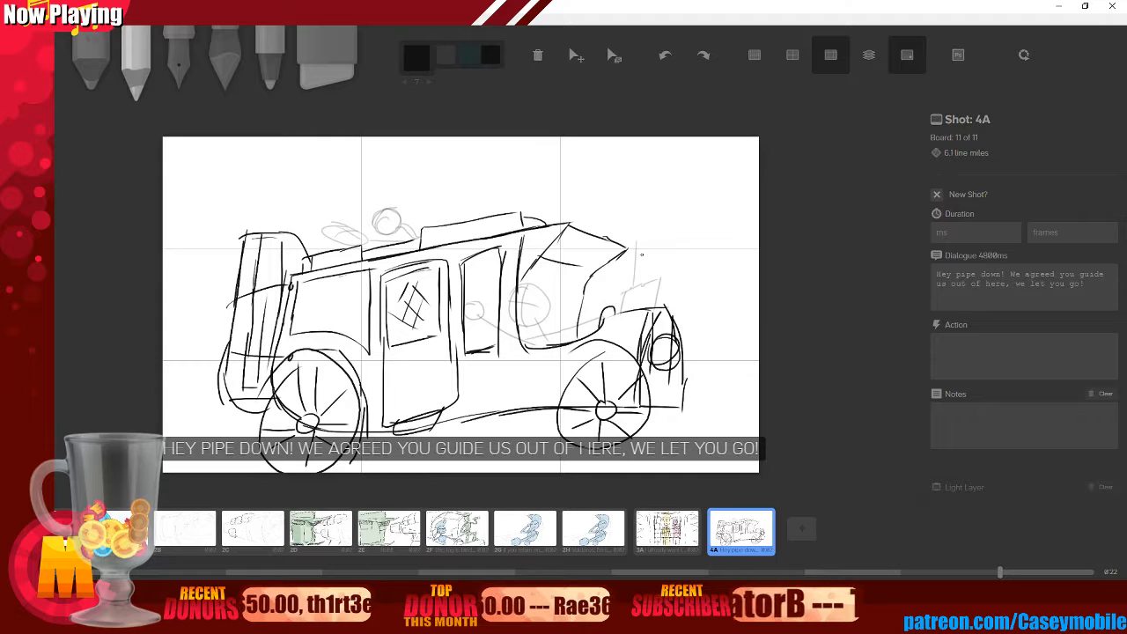
drag(636, 244, 616, 286)
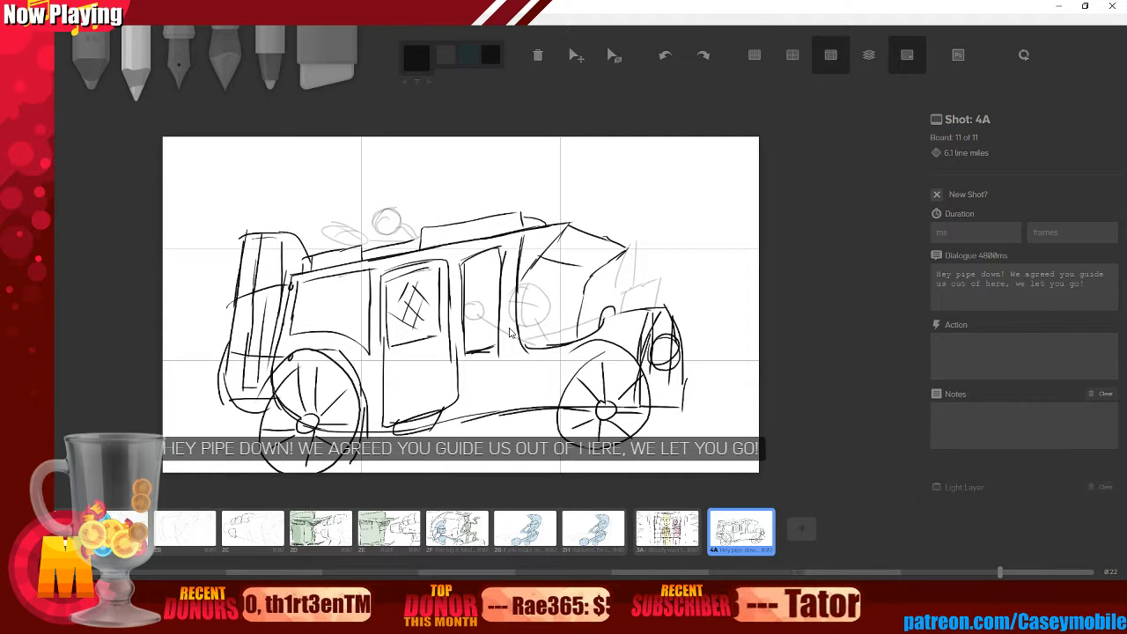
key(ctrl+z)
drag(623, 254, 612, 280)
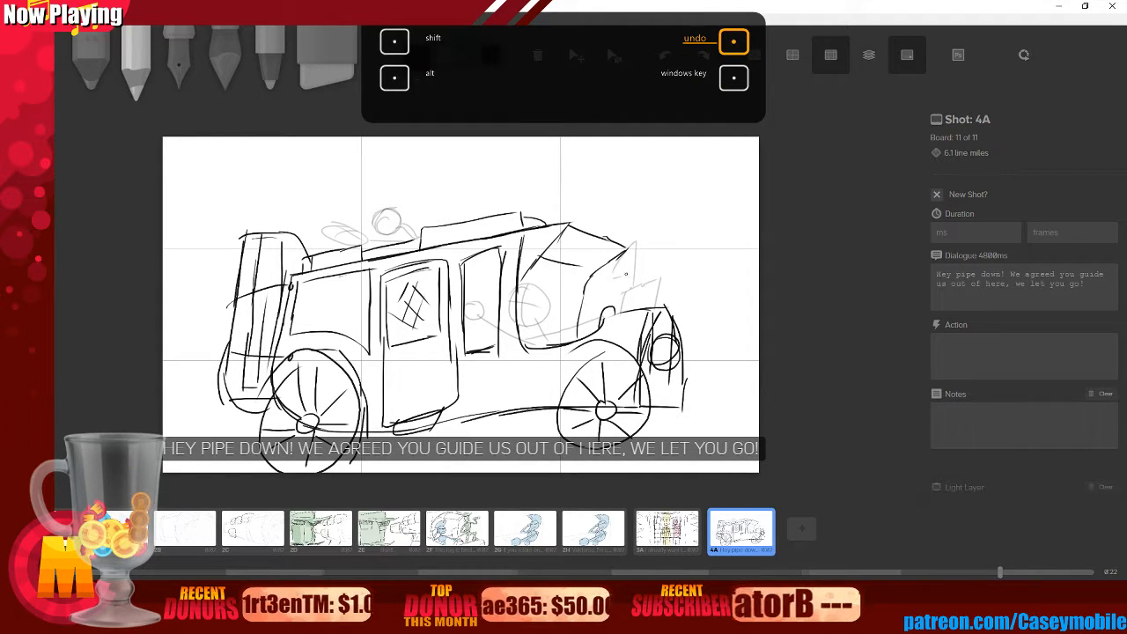
- Give the hood figure an oval head with face guidelines and an arm holding a thin object forward, and switch to the eraser
drag(638, 207, 639, 239)
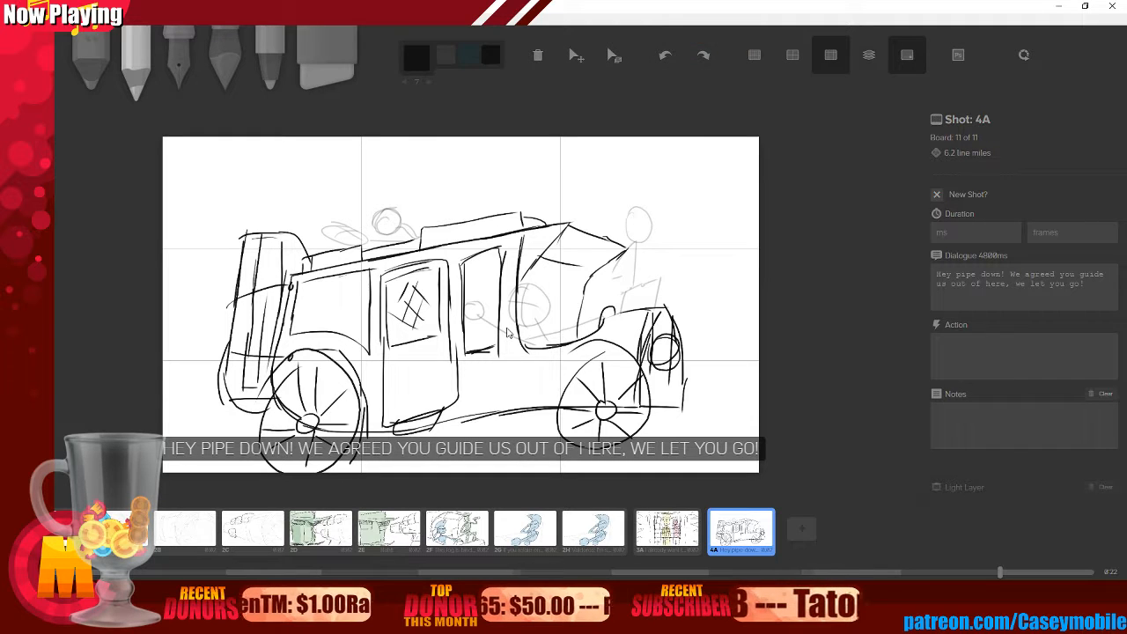
key(ctrl+z)
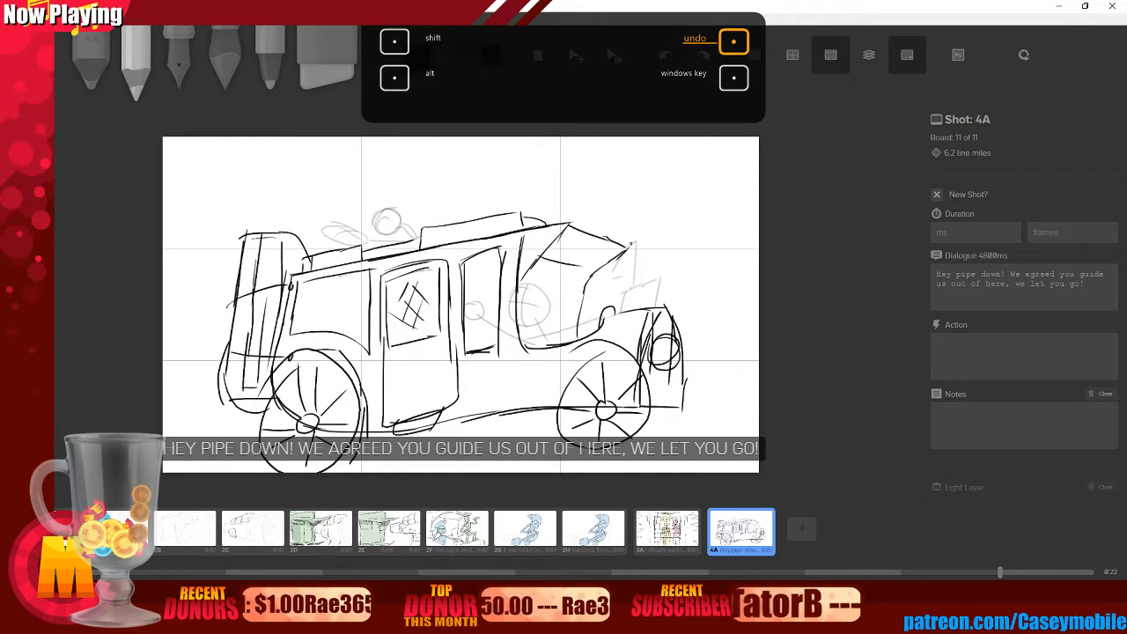
mouse_move(631, 244)
mouse_down()
mouse_move(626, 273)
mouse_move(667, 247)
mouse_move(663, 230)
mouse_move(620, 236)
mouse_move(617, 211)
mouse_up()
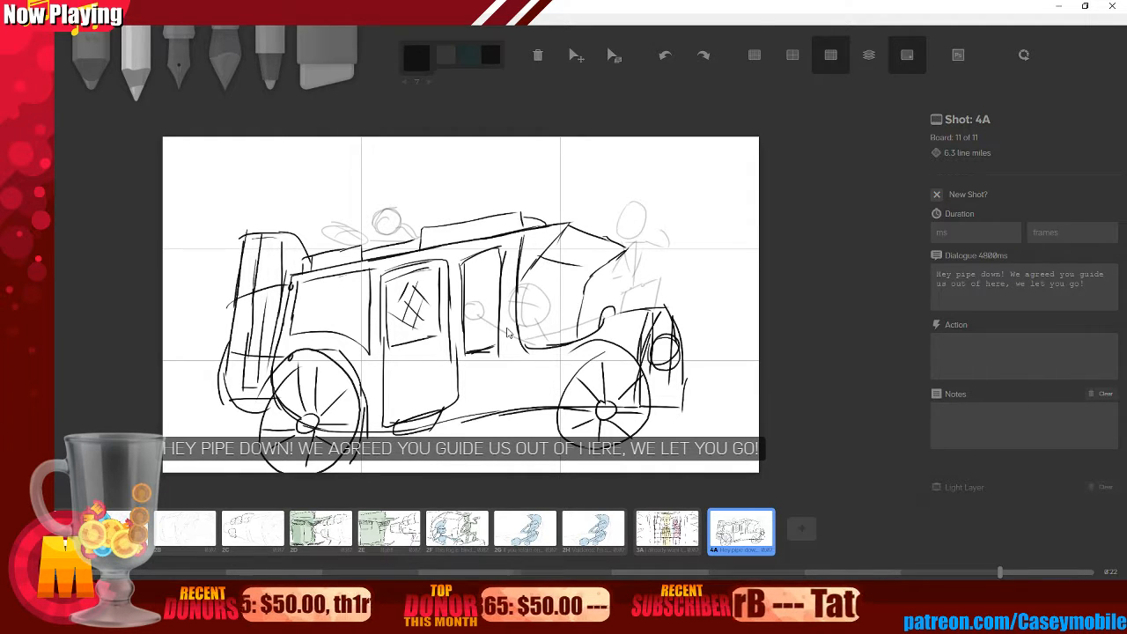
key(ctrl+z)
mouse_move(625, 208)
mouse_down()
mouse_move(645, 236)
mouse_move(620, 197)
mouse_move(636, 197)
mouse_move(639, 262)
mouse_move(630, 216)
mouse_move(694, 216)
mouse_move(672, 246)
mouse_up()
key(ctrl+z)
key(ctrl+z)
mouse_move(672, 245)
mouse_down()
mouse_move(665, 217)
mouse_move(693, 216)
mouse_move(638, 211)
mouse_move(658, 212)
mouse_move(651, 203)
mouse_move(647, 229)
mouse_up()
key(6)
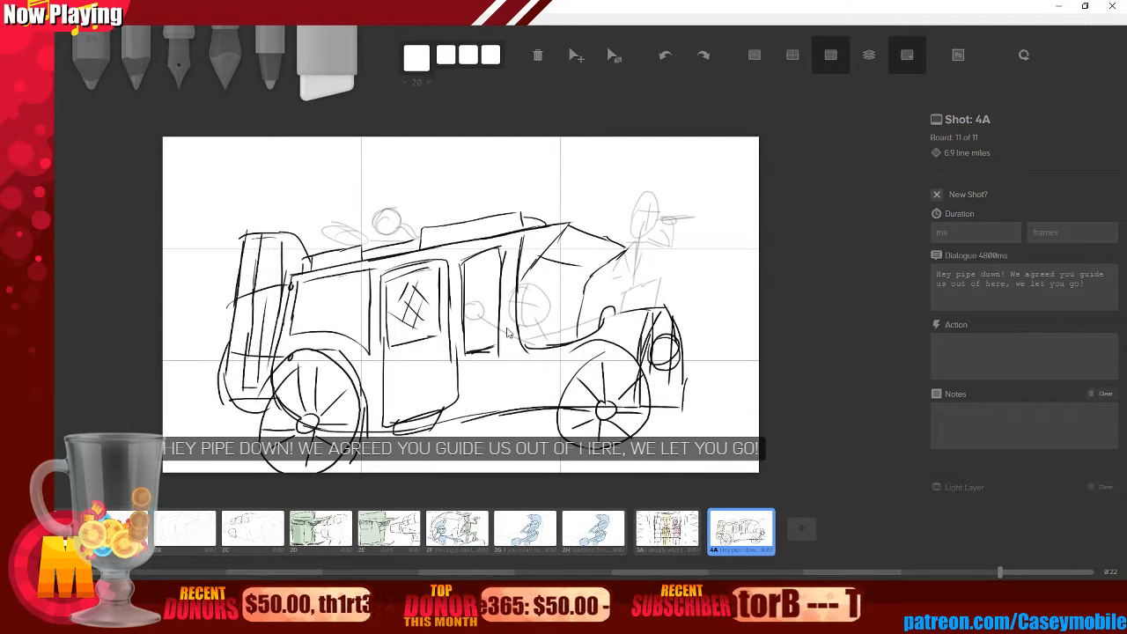
- With the light pencil, thicken the hood figure's forward arm and the object it holds, and try a hat brim across the head
key(2)
mouse_move(654, 212)
mouse_down()
mouse_move(691, 210)
mouse_move(669, 217)
mouse_move(674, 206)
mouse_up()
mouse_move(672, 219)
mouse_down()
mouse_move(676, 252)
mouse_move(667, 214)
mouse_up()
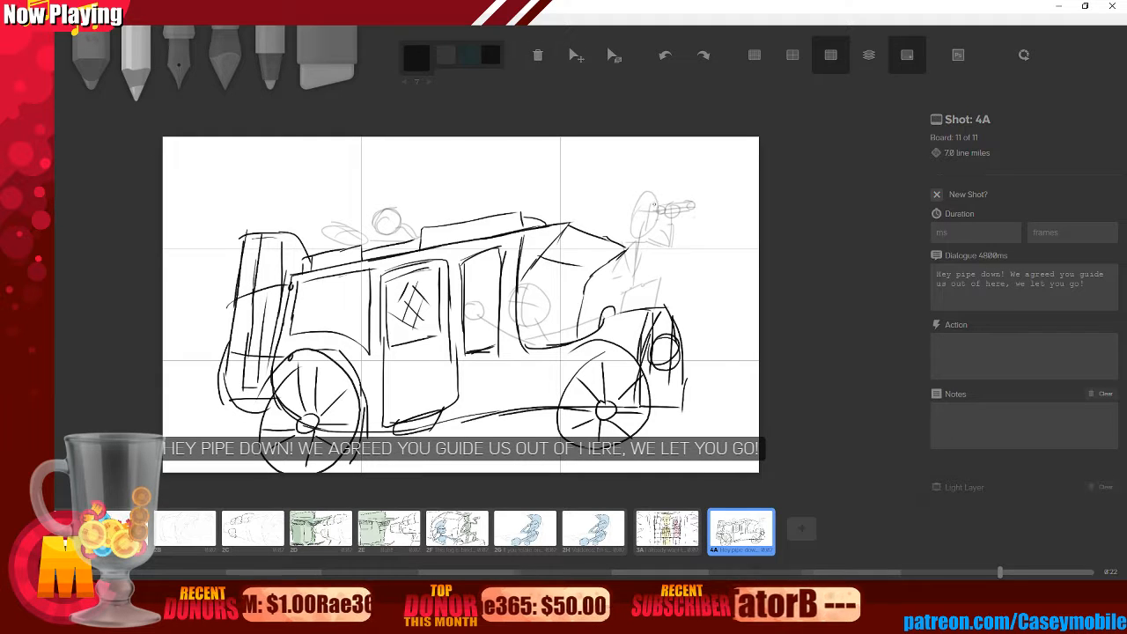
key(ctrl+z)
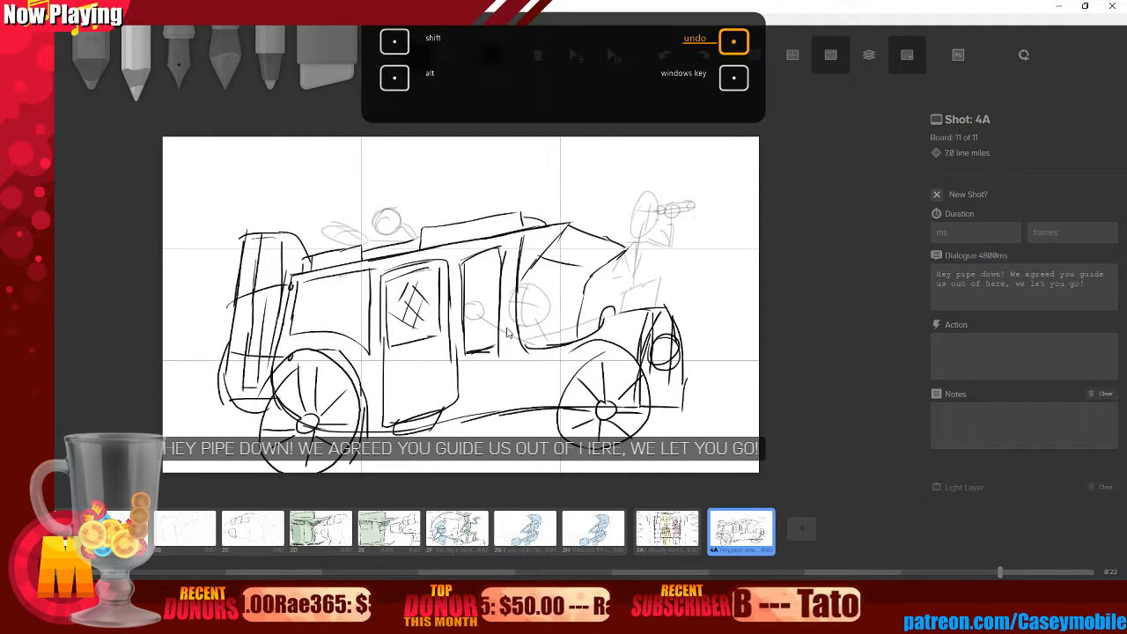
drag(624, 209, 663, 210)
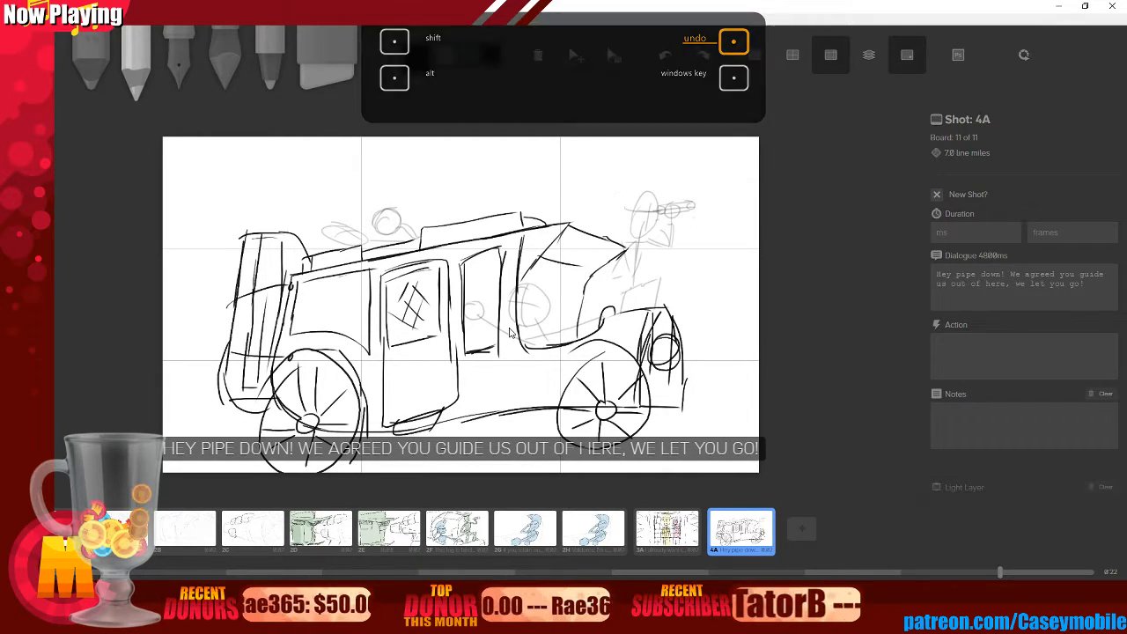
key(ctrl+z)
- Switch to the pen and ink the hood figure's feathered hat, square head, short torso and forward-pointing object with a round end
key(3)
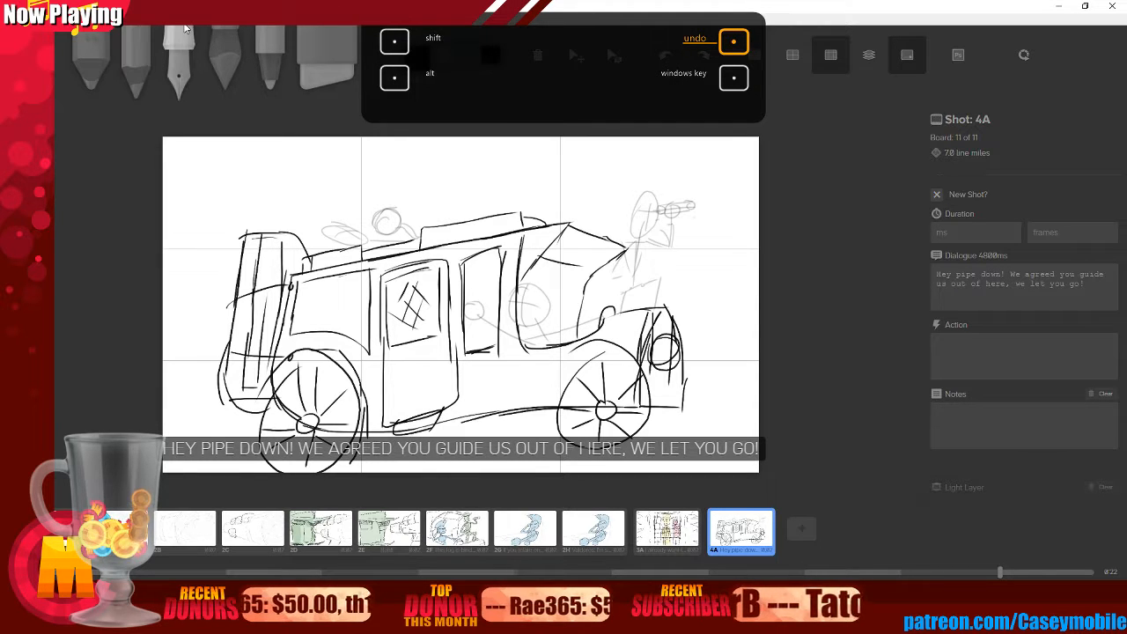
mouse_move(622, 202)
mouse_down()
mouse_move(673, 208)
mouse_move(658, 192)
mouse_up()
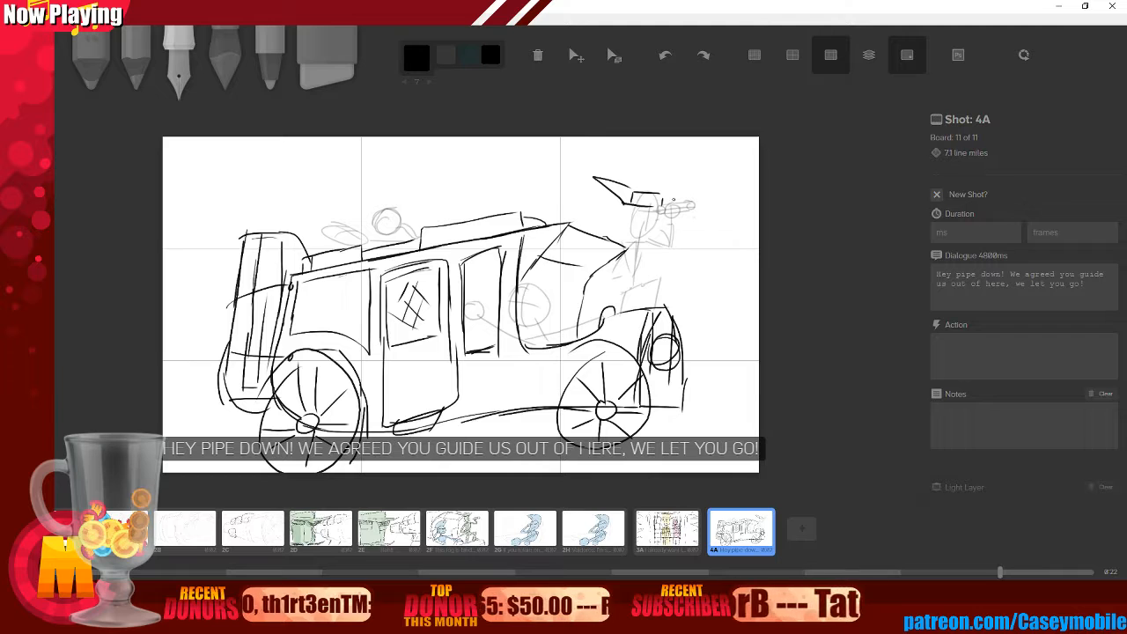
key(ctrl+z)
mouse_move(632, 202)
mouse_down()
mouse_move(620, 204)
mouse_move(651, 228)
mouse_move(639, 226)
mouse_move(660, 209)
mouse_move(633, 236)
mouse_up()
mouse_move(631, 233)
mouse_down()
mouse_move(657, 230)
mouse_move(628, 271)
mouse_up()
mouse_move(652, 240)
mouse_down()
mouse_move(650, 278)
mouse_move(669, 242)
mouse_up()
mouse_move(673, 218)
mouse_down()
mouse_move(678, 245)
mouse_move(691, 212)
mouse_up()
drag(631, 276, 647, 273)
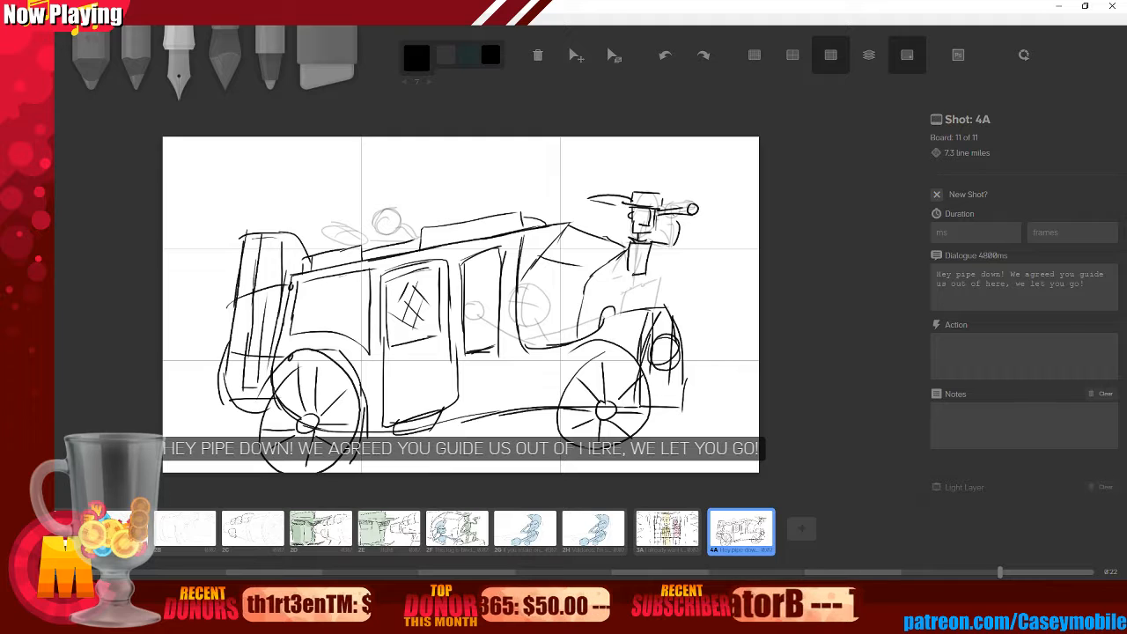
- Undo the last torso strokes and ink the hood figure's longer torso, bent back arm, seated legs and facial detail
key(ctrl+z)
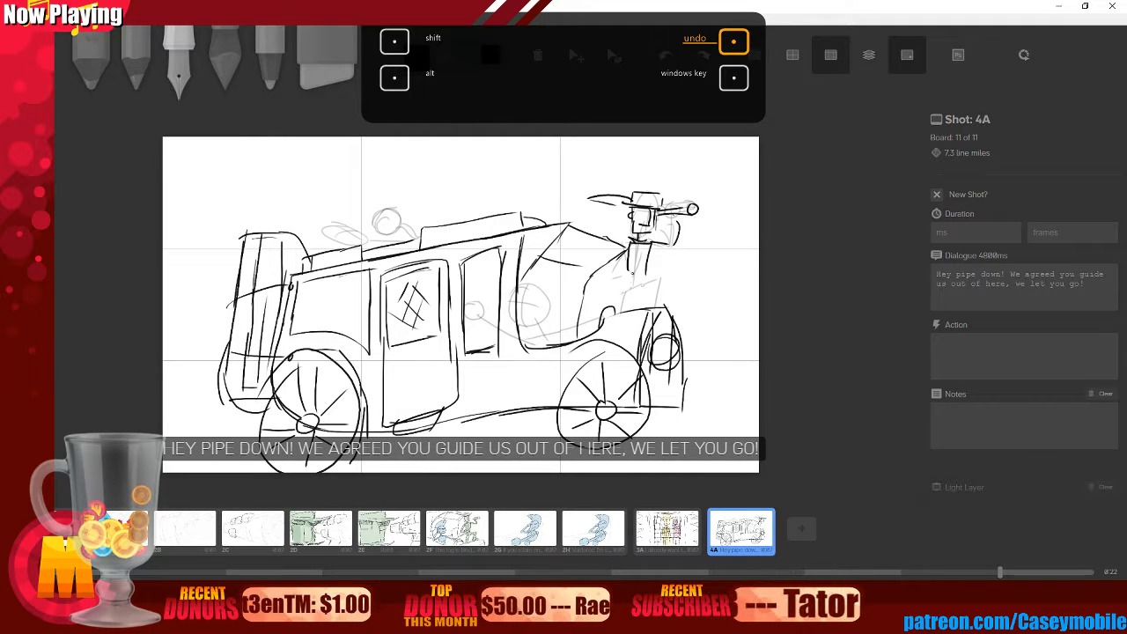
key(ctrl+z)
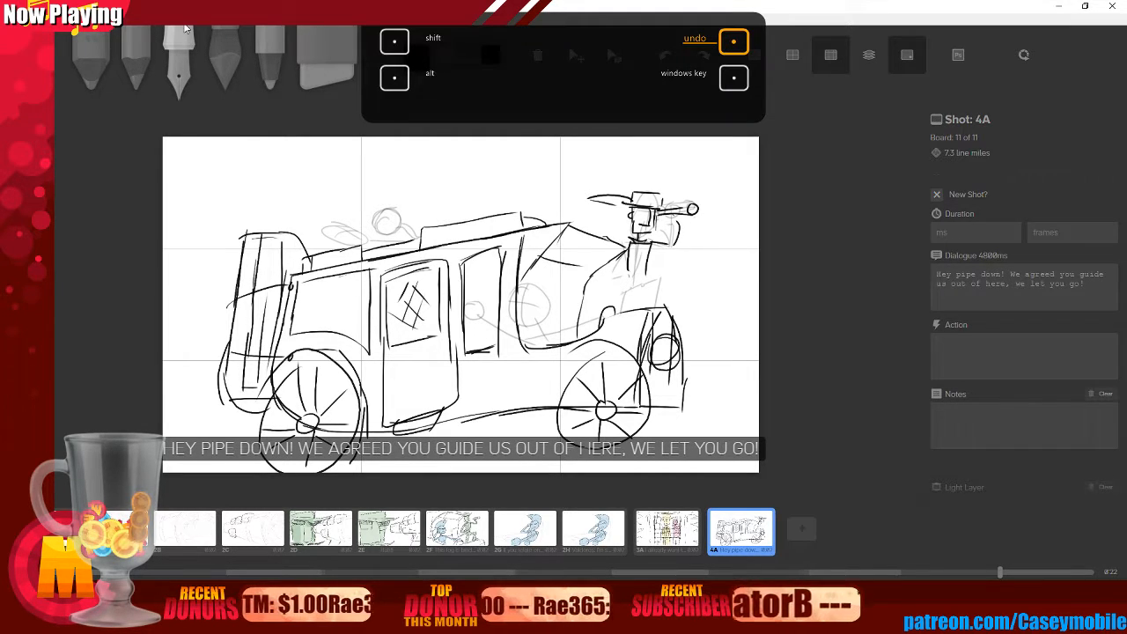
mouse_move(629, 266)
mouse_down()
mouse_move(632, 282)
mouse_move(646, 277)
mouse_move(633, 295)
mouse_move(650, 276)
mouse_move(662, 287)
mouse_move(660, 314)
mouse_move(622, 314)
mouse_up()
mouse_move(628, 251)
mouse_down()
mouse_move(617, 279)
mouse_move(629, 282)
mouse_up()
drag(628, 278, 606, 303)
drag(631, 210, 650, 213)
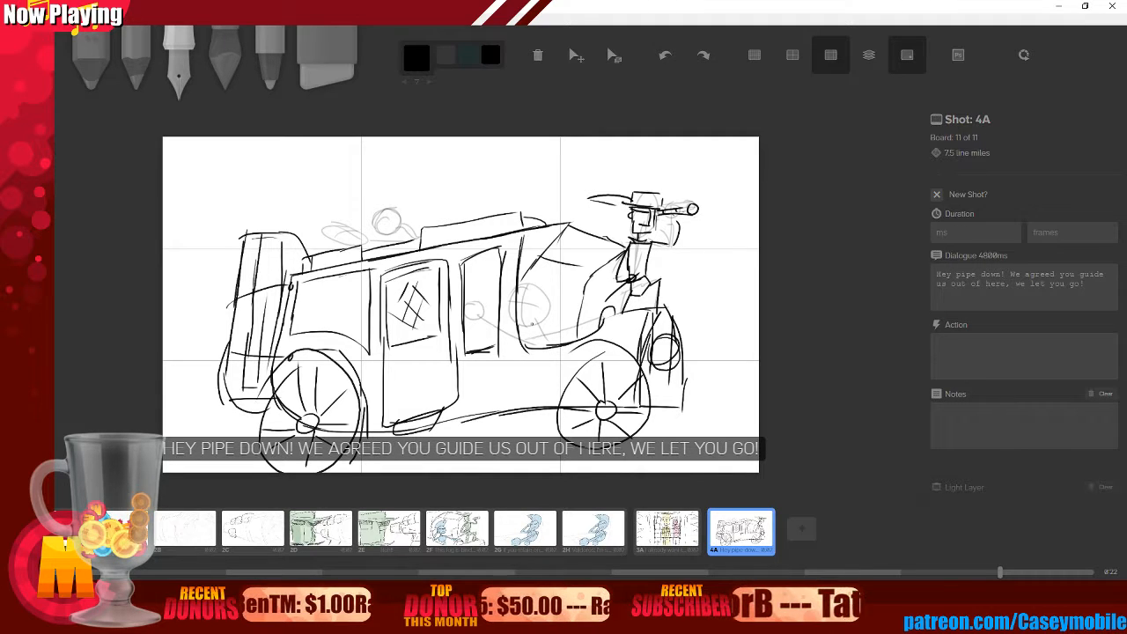
- Ink the driver in the open cab with rounded head shapes, two eyes, and arms reaching forward and back to a round hand
mouse_move(527, 287)
mouse_down()
mouse_move(519, 322)
mouse_move(538, 286)
mouse_move(529, 259)
mouse_move(556, 335)
mouse_move(604, 313)
mouse_up()
mouse_move(482, 320)
mouse_down()
mouse_move(535, 333)
mouse_move(477, 322)
mouse_move(479, 311)
mouse_up()
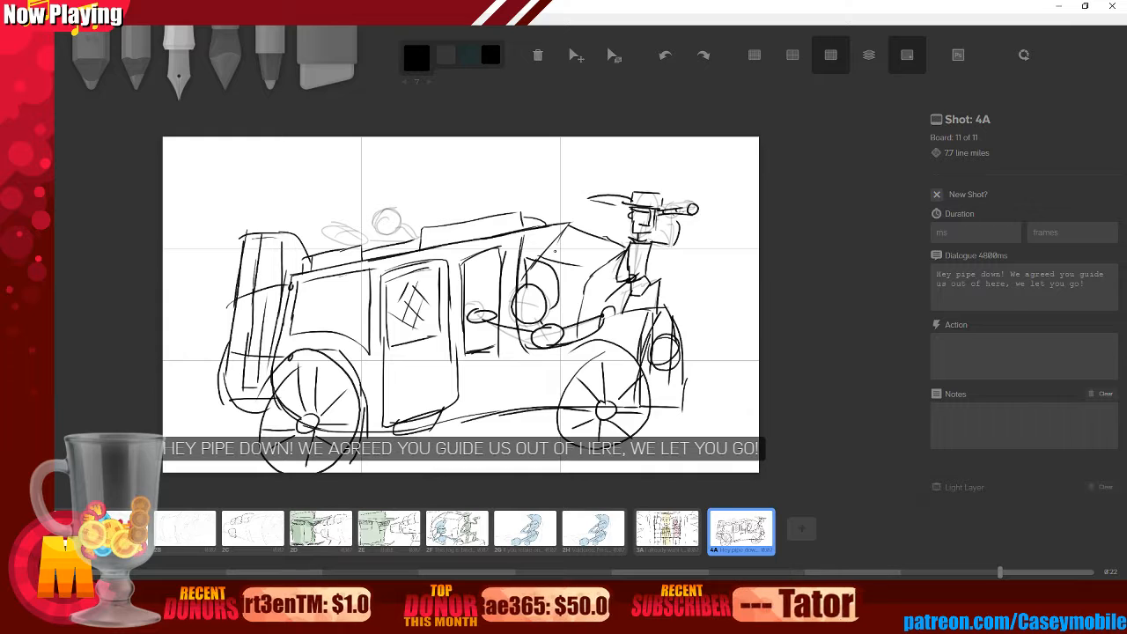
mouse_move(513, 298)
mouse_down()
mouse_move(536, 300)
mouse_move(515, 314)
mouse_move(536, 303)
mouse_move(534, 321)
mouse_up()
key(ctrl+z)
drag(539, 270, 539, 276)
drag(551, 271, 552, 276)
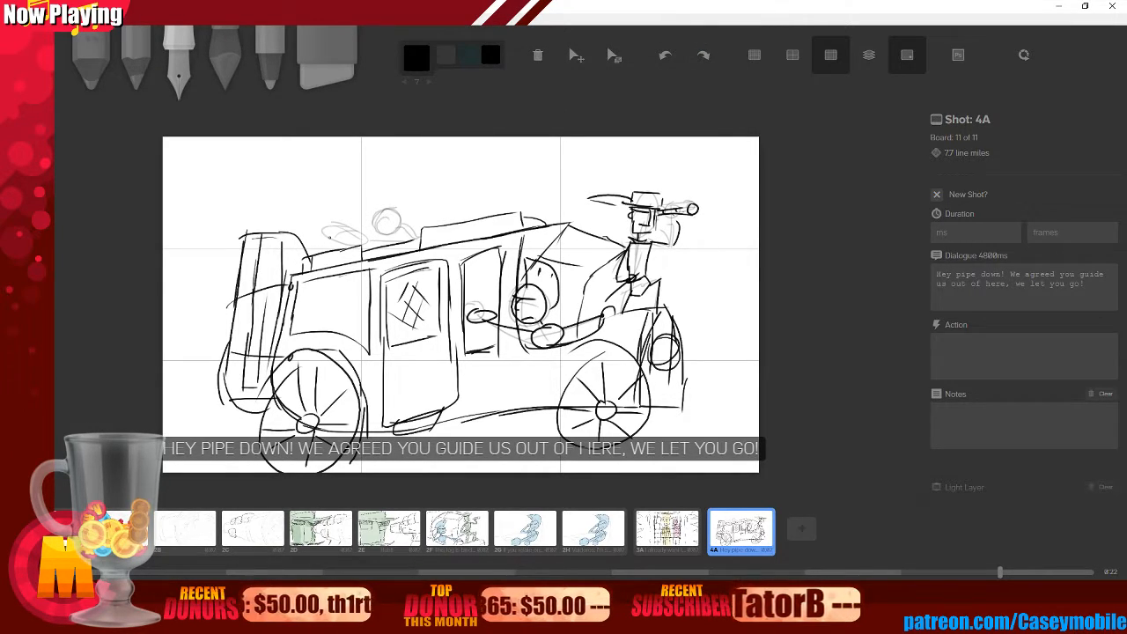
mouse_move(326, 235)
mouse_down()
mouse_move(341, 223)
mouse_move(337, 238)
mouse_up()
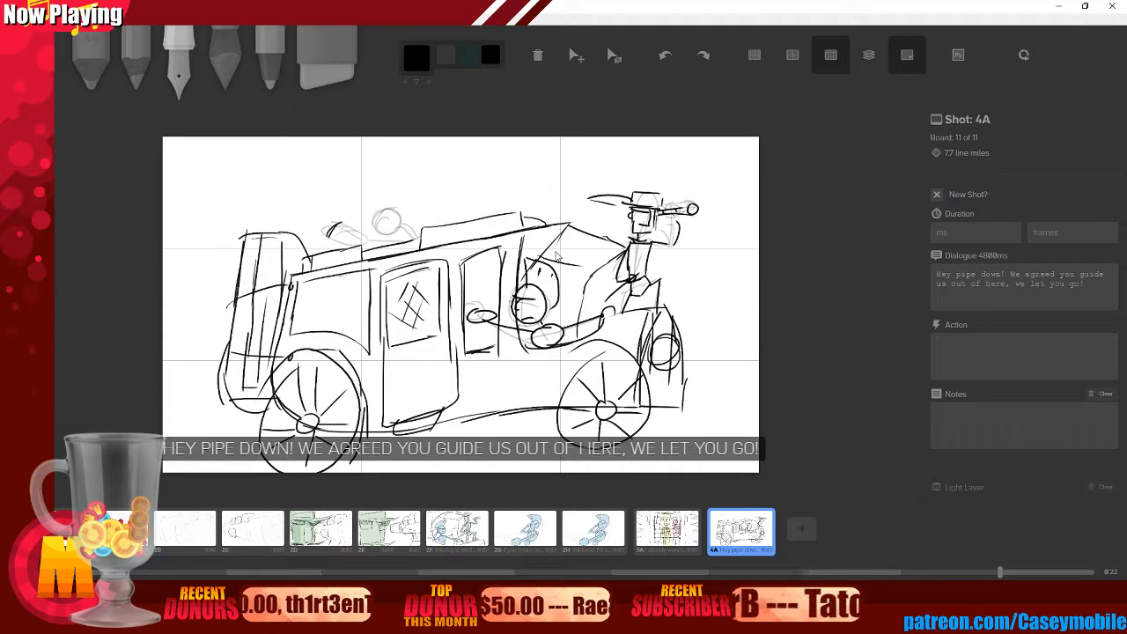
key(ctrl+z)
key(ctrl+z)
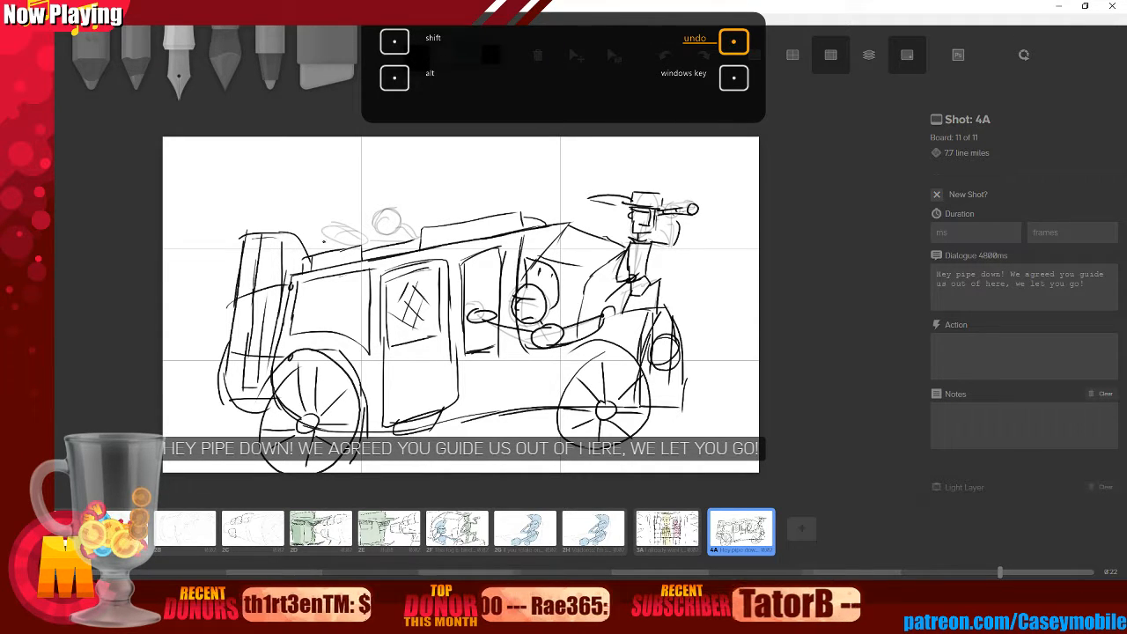
- Ink the two roof figures, a pointed one with a small face and a round-headed one with a slanted line and triangular face detail
mouse_move(319, 236)
mouse_down()
mouse_move(328, 206)
mouse_move(350, 217)
mouse_move(336, 241)
mouse_move(370, 241)
mouse_move(357, 242)
mouse_up()
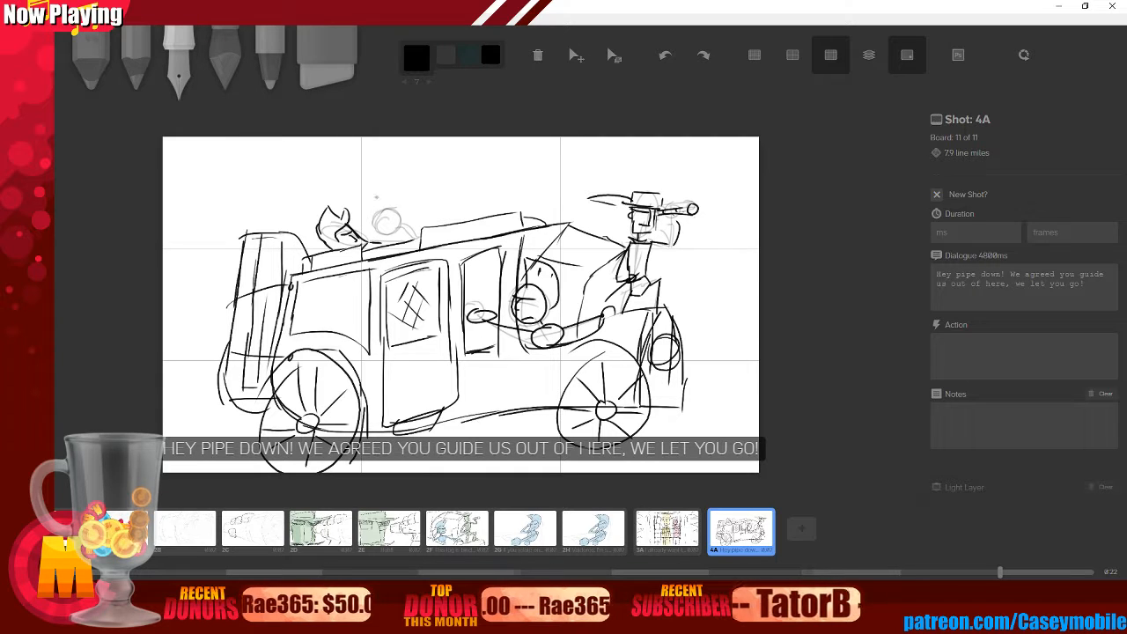
mouse_move(337, 207)
mouse_down()
mouse_move(334, 195)
mouse_move(393, 208)
mouse_move(414, 239)
mouse_move(403, 210)
mouse_move(397, 222)
mouse_up()
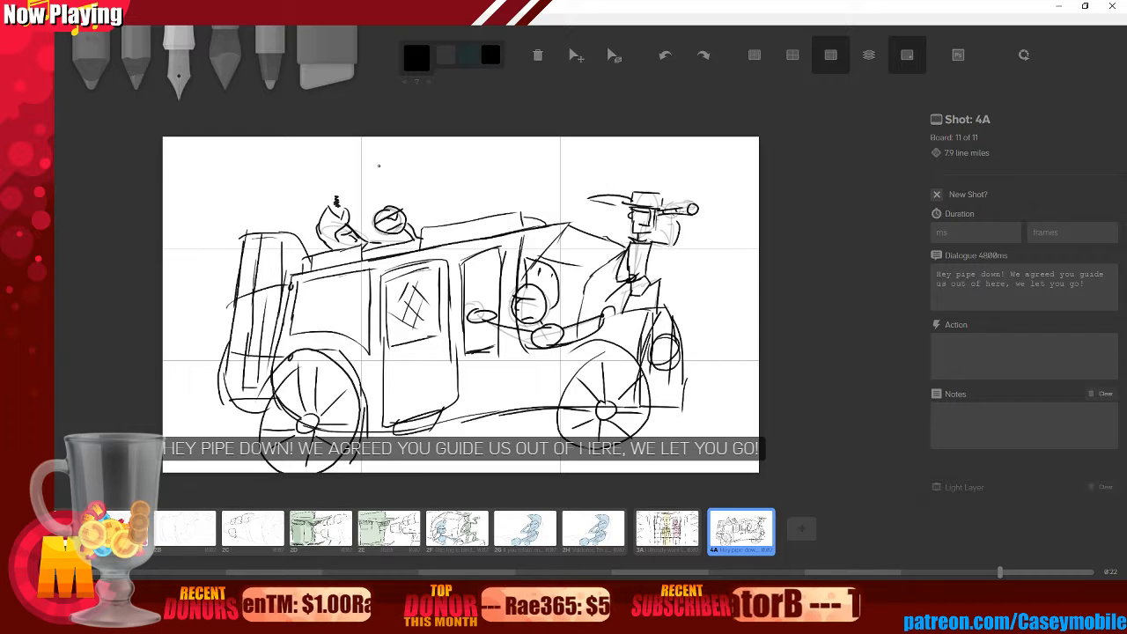
key(ctrl)
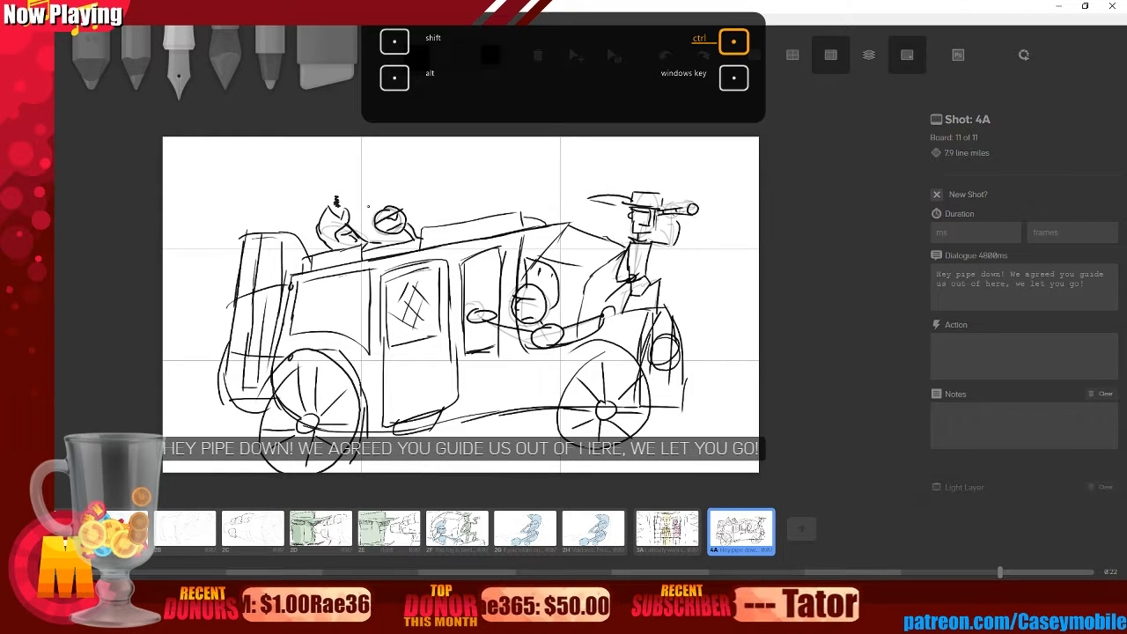
key(ctrl+z)
key(ctrl+z)
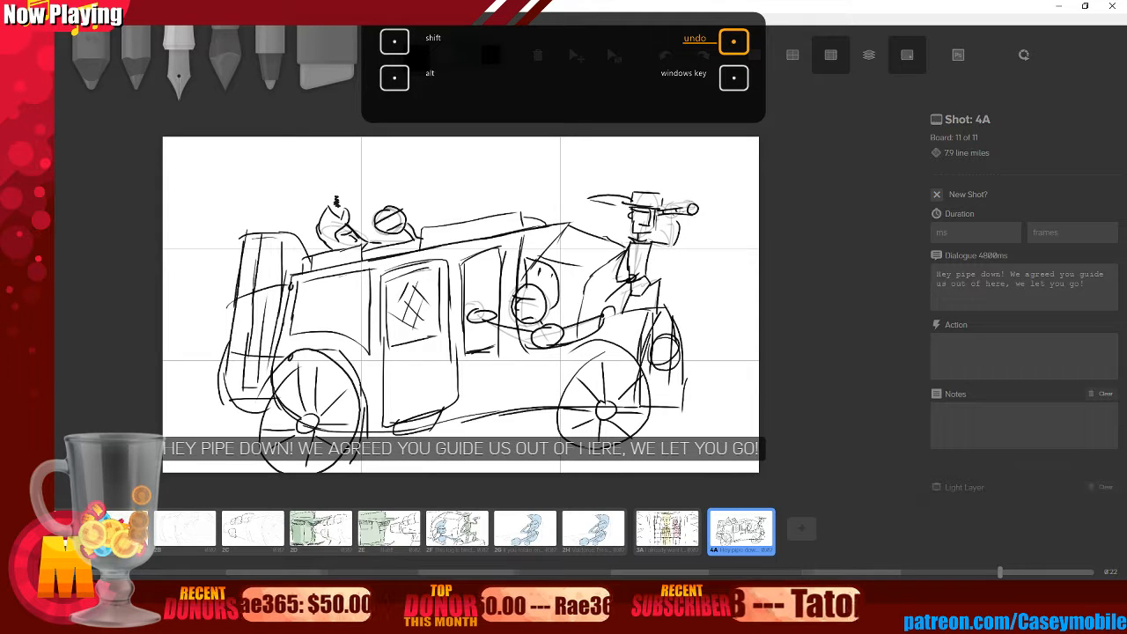
drag(393, 218, 394, 229)
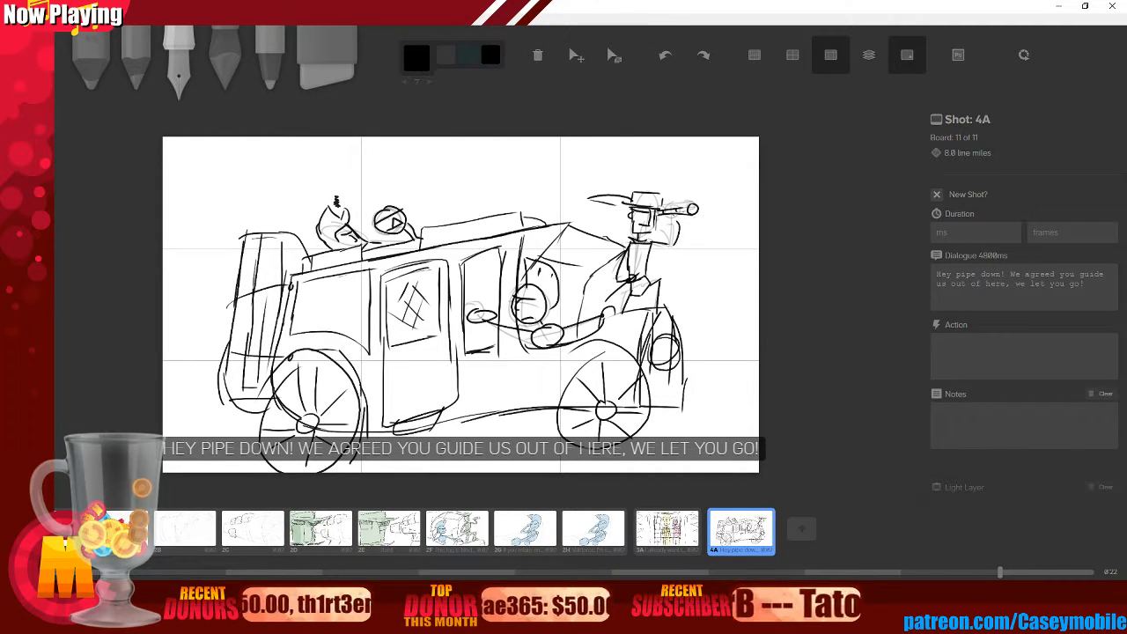
- Save the storyboard, then switch to Adobe Animate and close it, saving the changes to ToL Character Art 7-25-17.fla
key(ctrl+s)
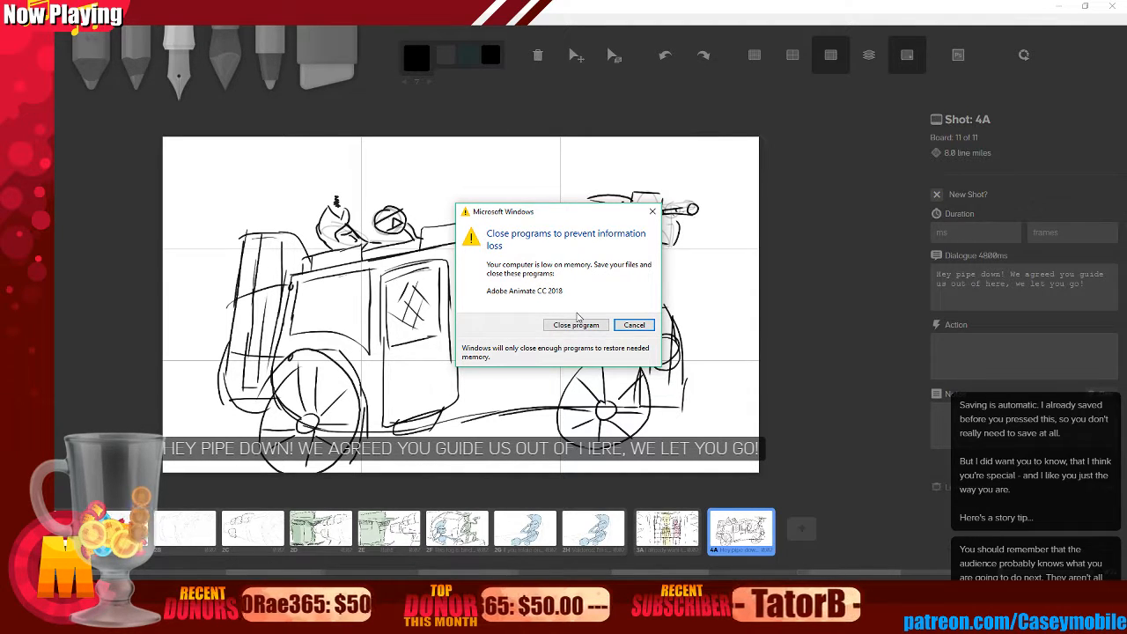
click(634, 325)
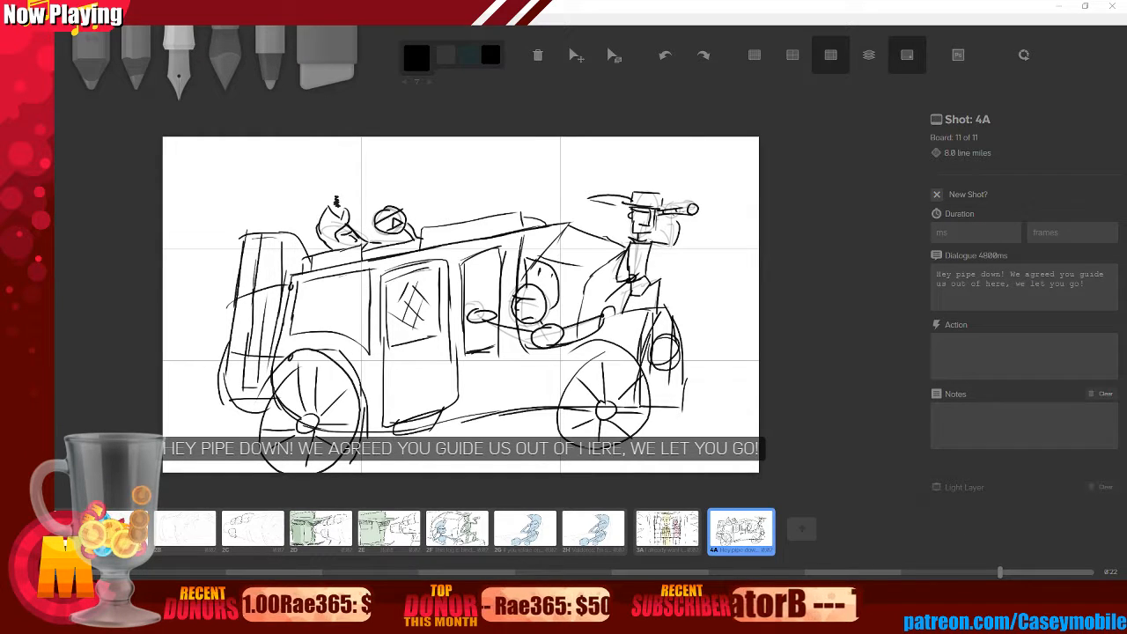
key(alt+Tab)
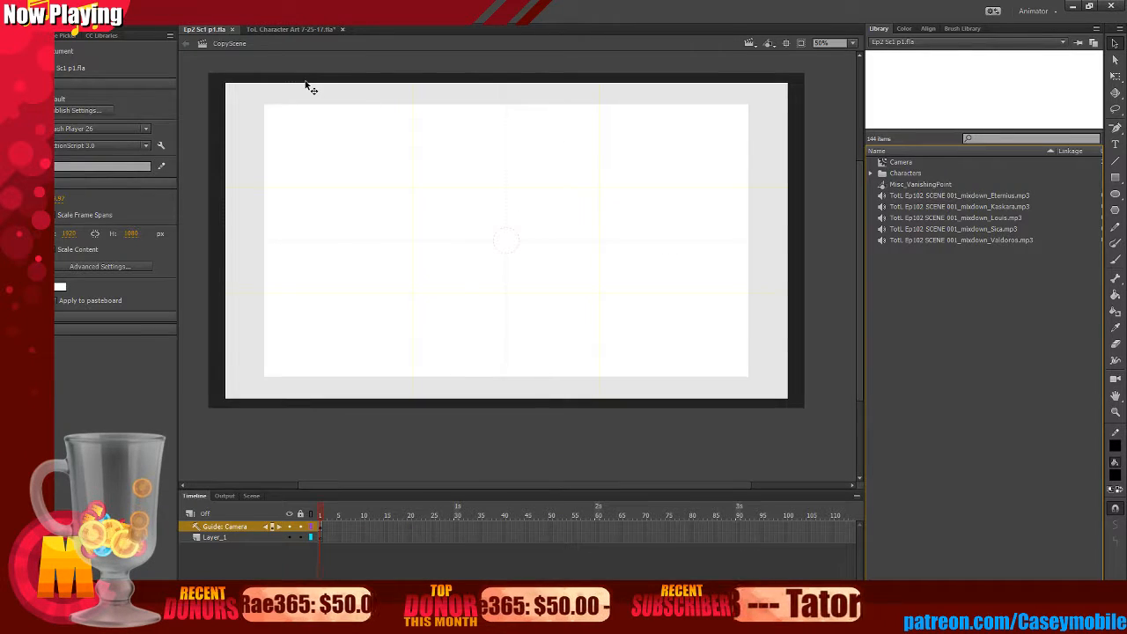
click(1112, 6)
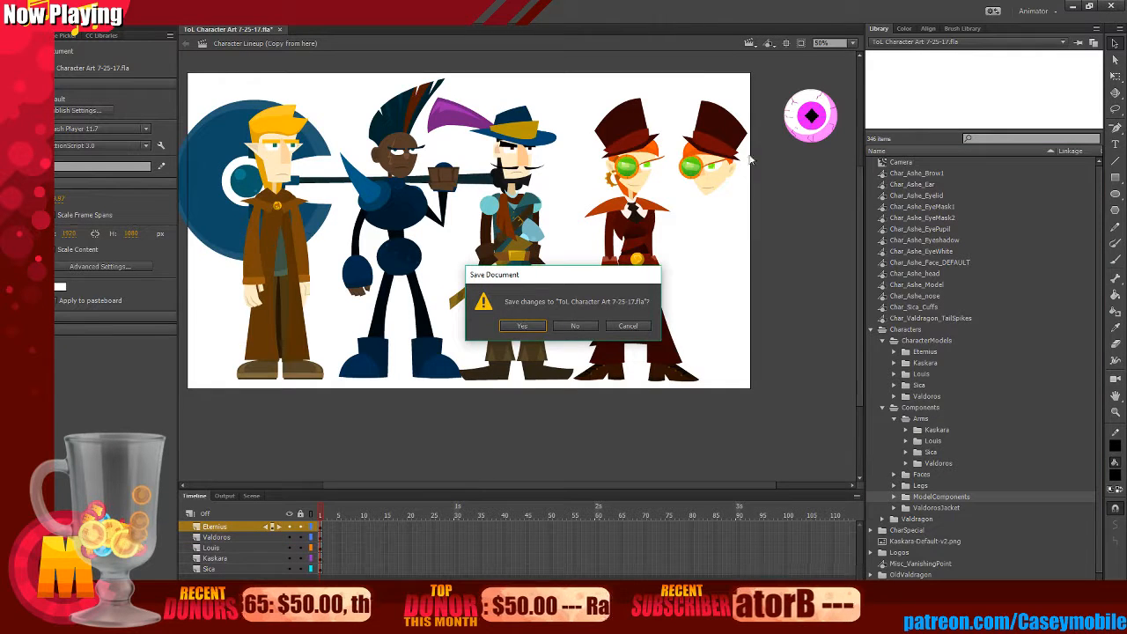
click(528, 327)
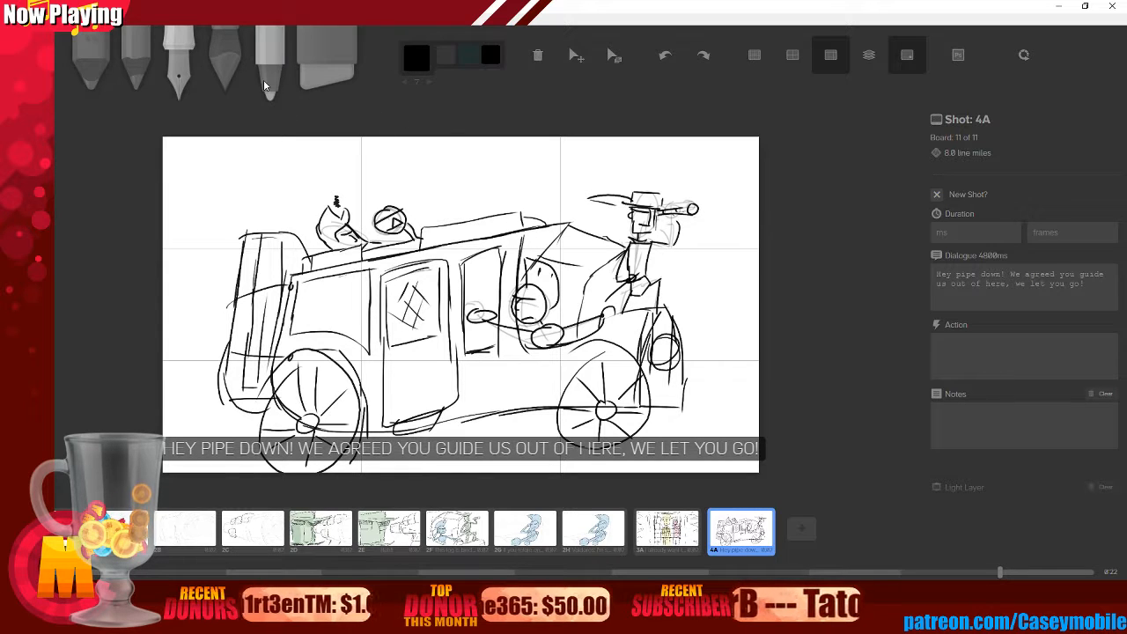
- With the brush, shade the round-headed roof figure pink and the pointed roof figure in Yellow #FFEB3B
click(229, 70)
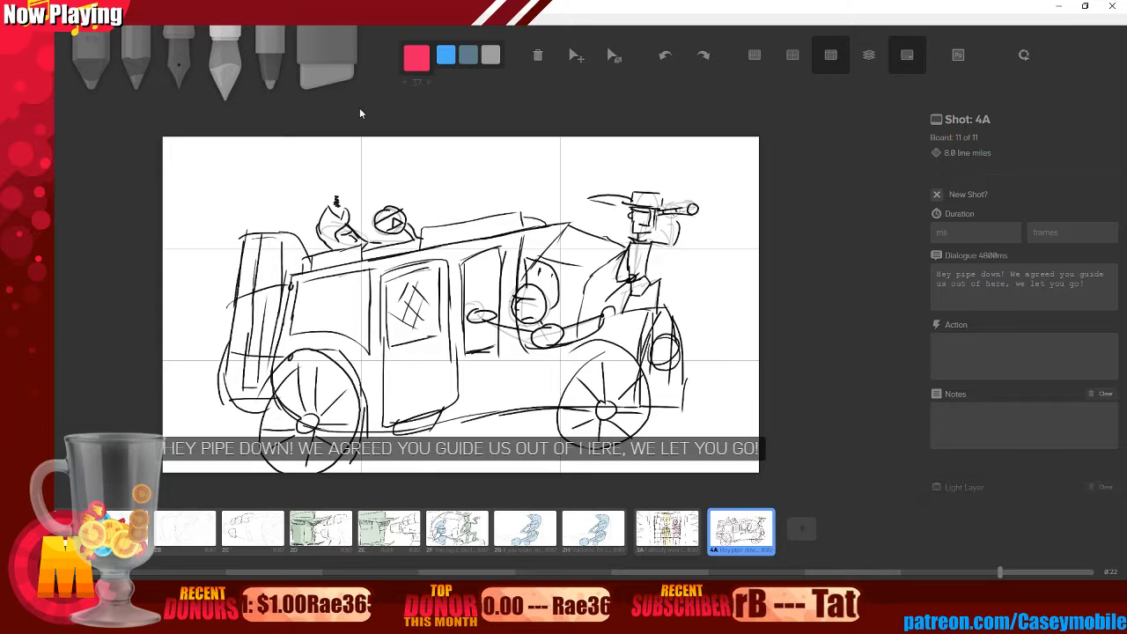
mouse_move(398, 212)
mouse_down()
mouse_move(385, 222)
mouse_move(414, 237)
mouse_up()
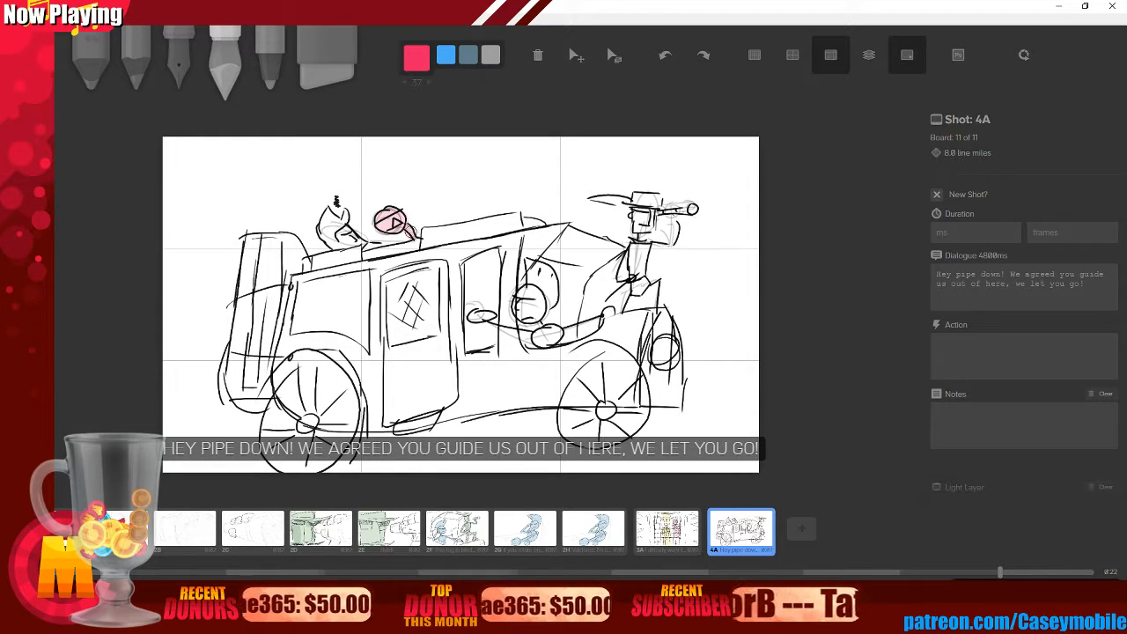
click(416, 58)
click(464, 116)
click(452, 116)
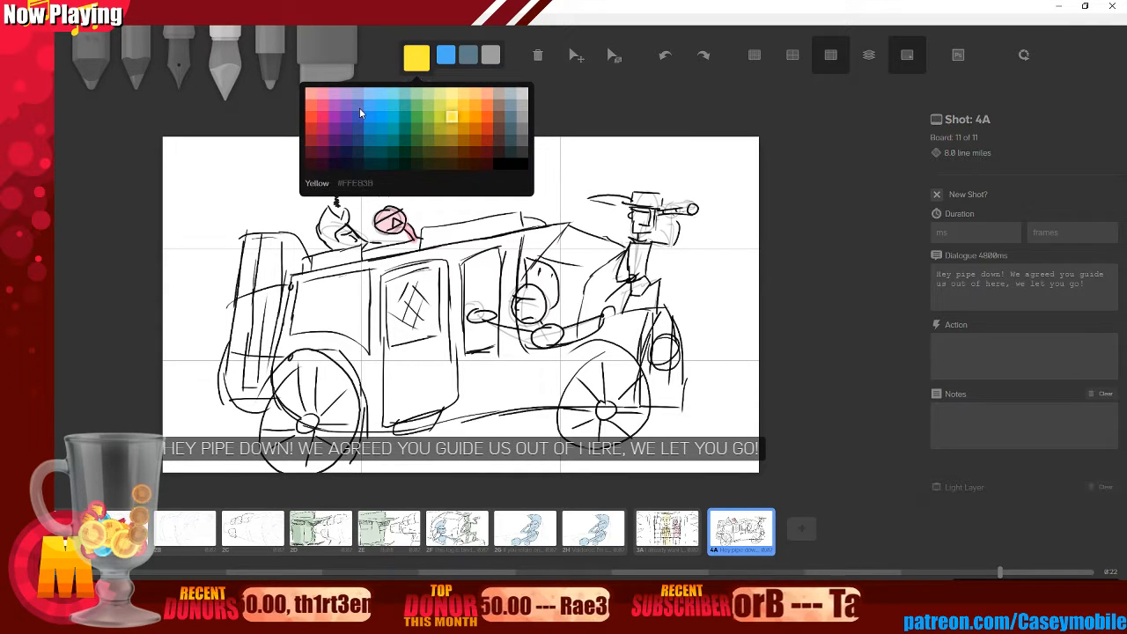
mouse_move(333, 220)
mouse_down()
mouse_move(373, 264)
mouse_move(401, 256)
mouse_up()
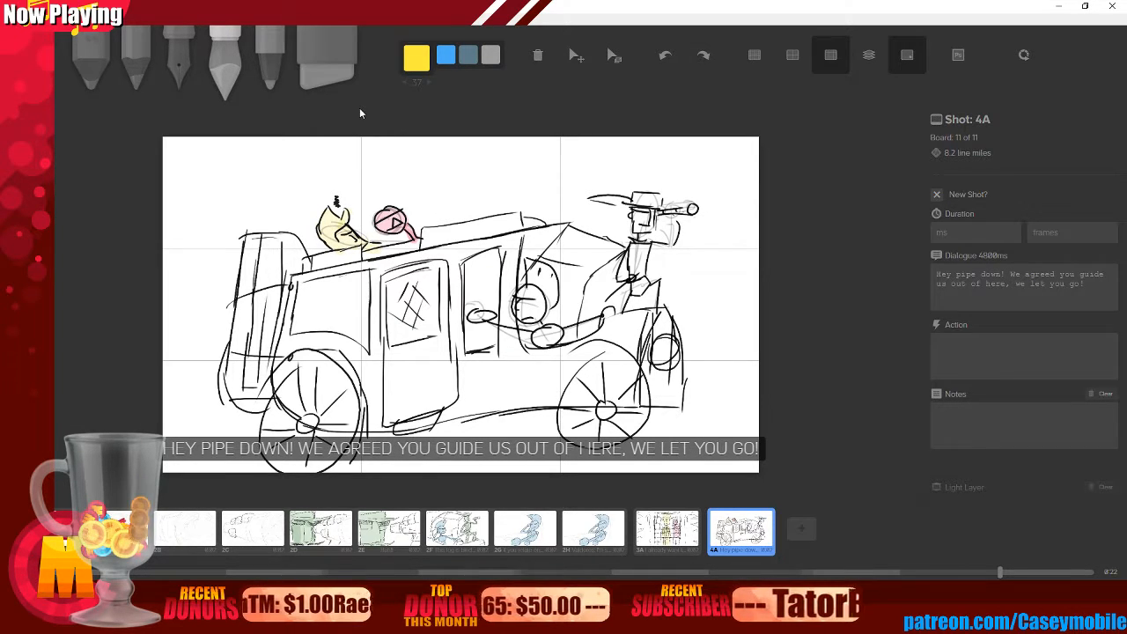
- Shade the driver's head, body, arms and hands in Cornflower Blue #03A9F4
click(416, 58)
click(381, 116)
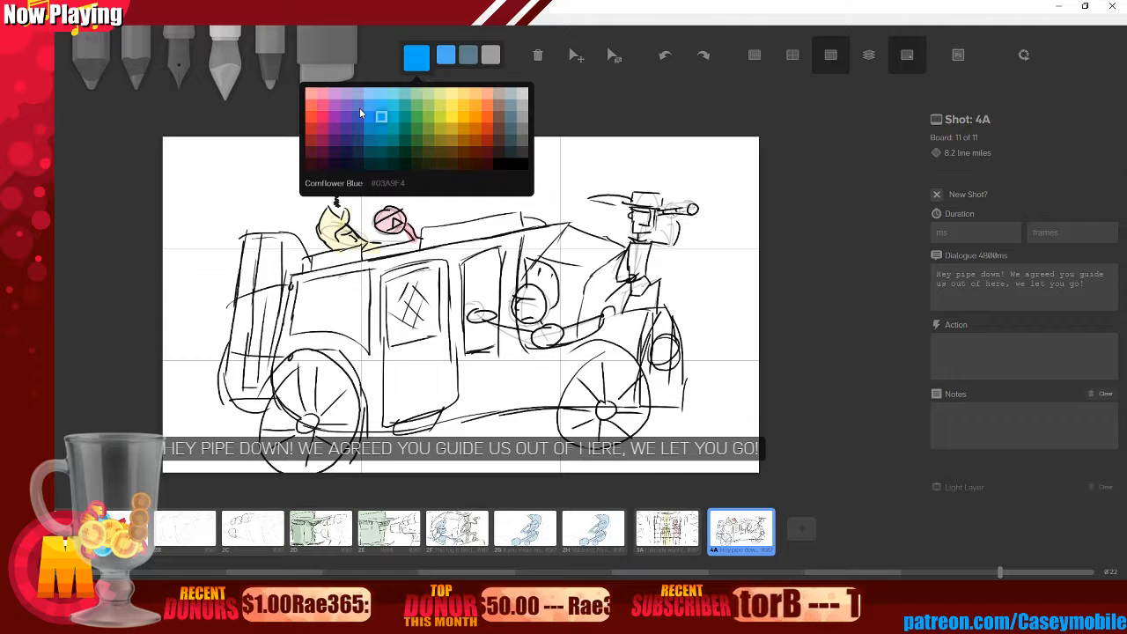
mouse_move(526, 299)
mouse_down()
mouse_move(532, 262)
mouse_move(550, 298)
mouse_move(490, 316)
mouse_up()
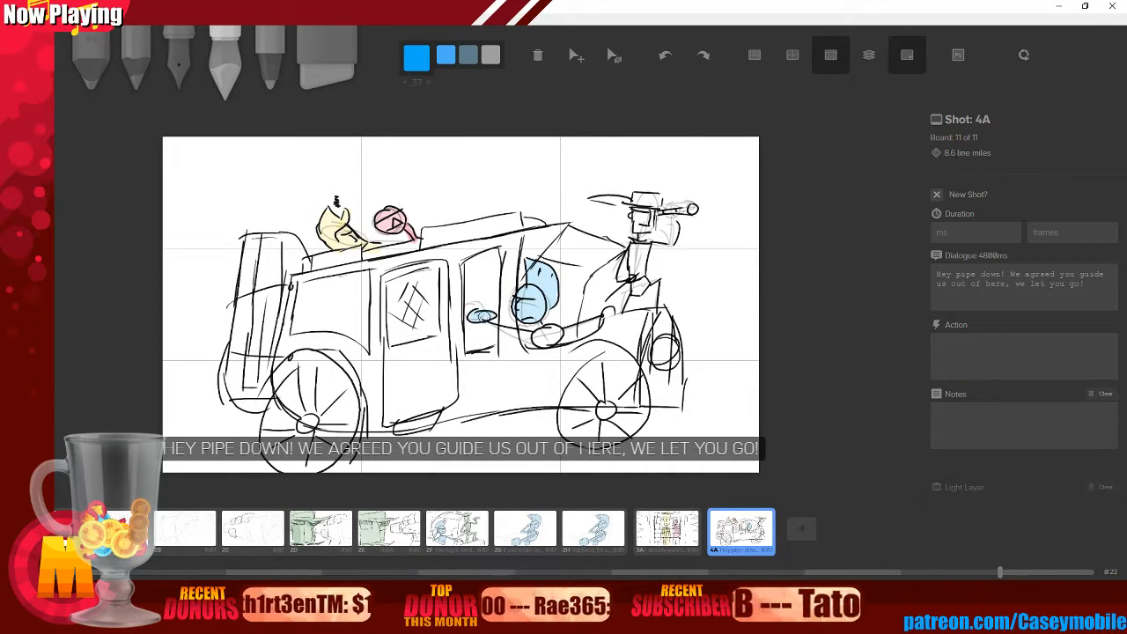
key(ctrl+z)
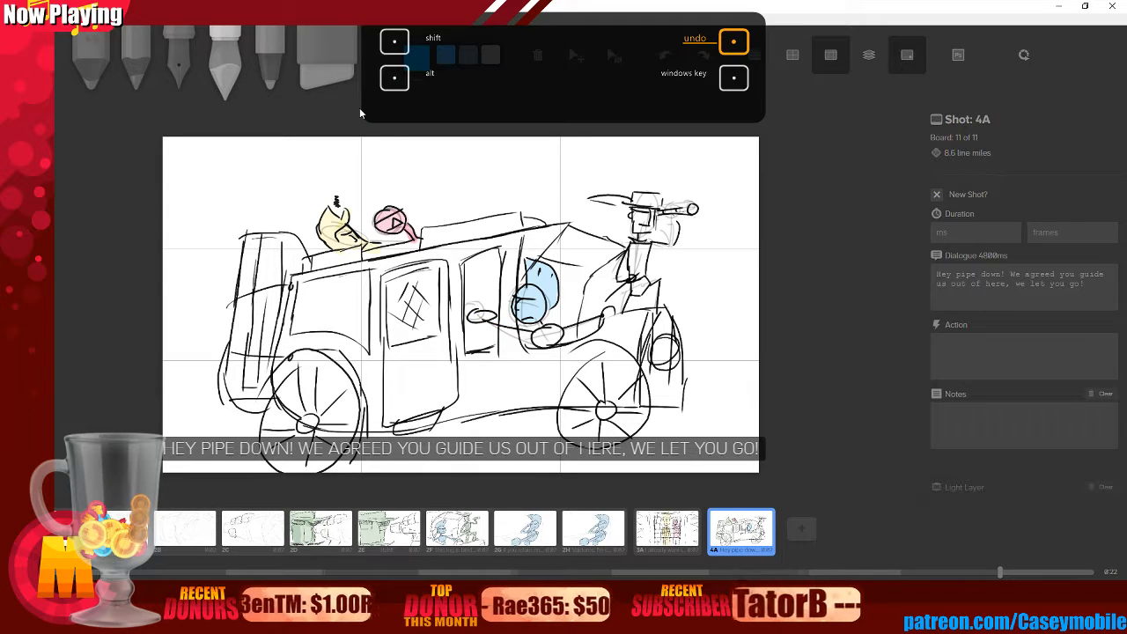
drag(475, 319, 543, 333)
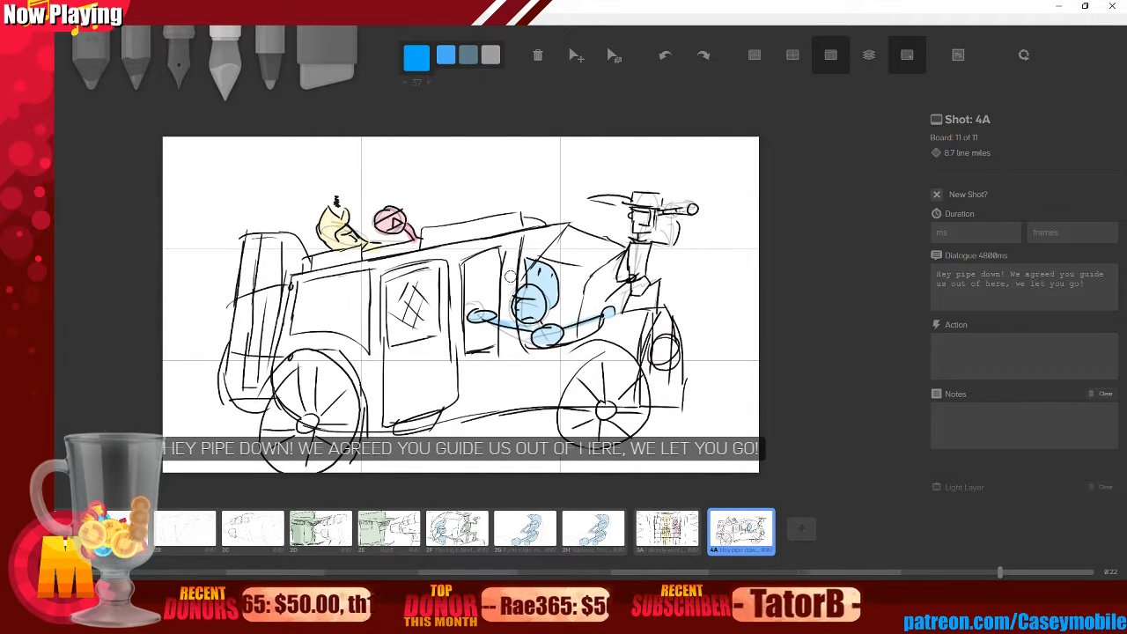
- Shade the hood figure's hat, head, arms, torso and legs in Deep Green #4CAF50
click(417, 58)
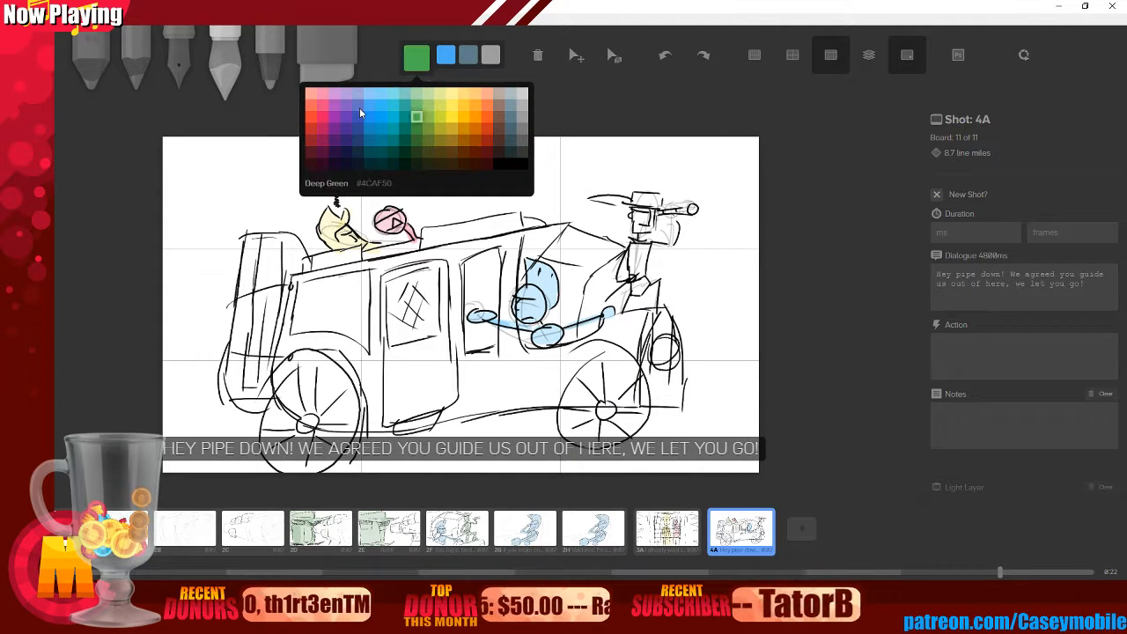
click(415, 117)
mouse_move(599, 199)
mouse_down()
mouse_move(646, 196)
mouse_move(642, 227)
mouse_move(624, 205)
mouse_move(642, 251)
mouse_move(638, 287)
mouse_move(676, 221)
mouse_up()
mouse_move(649, 281)
mouse_down()
mouse_move(661, 284)
mouse_move(629, 314)
mouse_up()
drag(673, 220, 665, 209)
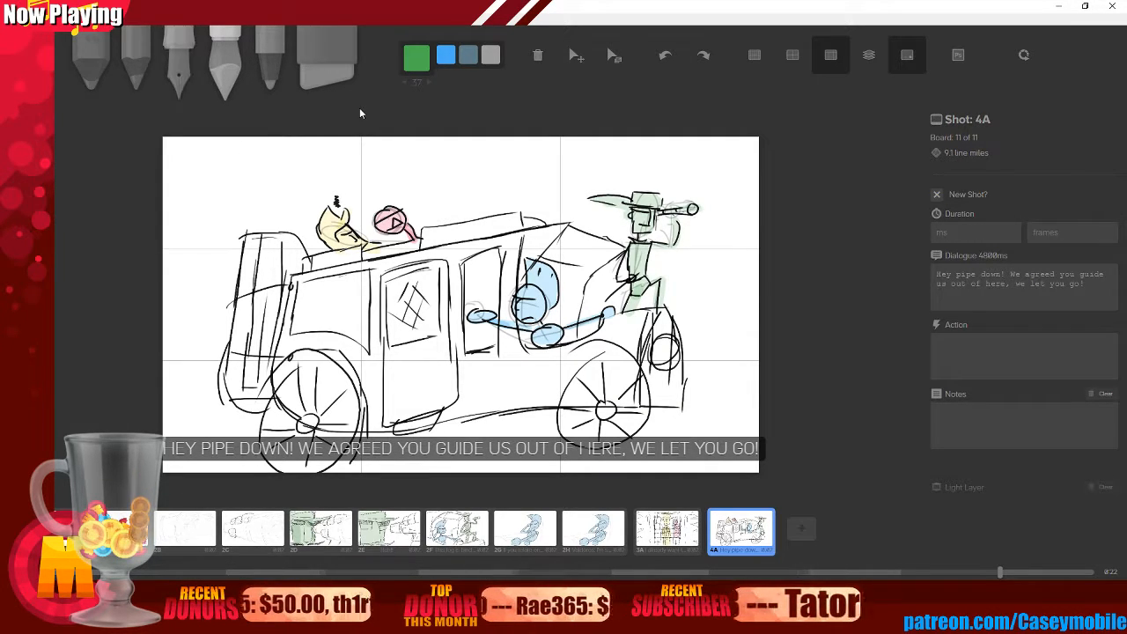
- With the light pencil, rough in the background around the vehicle using long vertical lines and a horizontal line with an arch above the roof
click(179, 66)
click(136, 69)
drag(231, 172, 217, 333)
drag(222, 231, 206, 344)
drag(200, 192, 185, 400)
drag(712, 164, 692, 430)
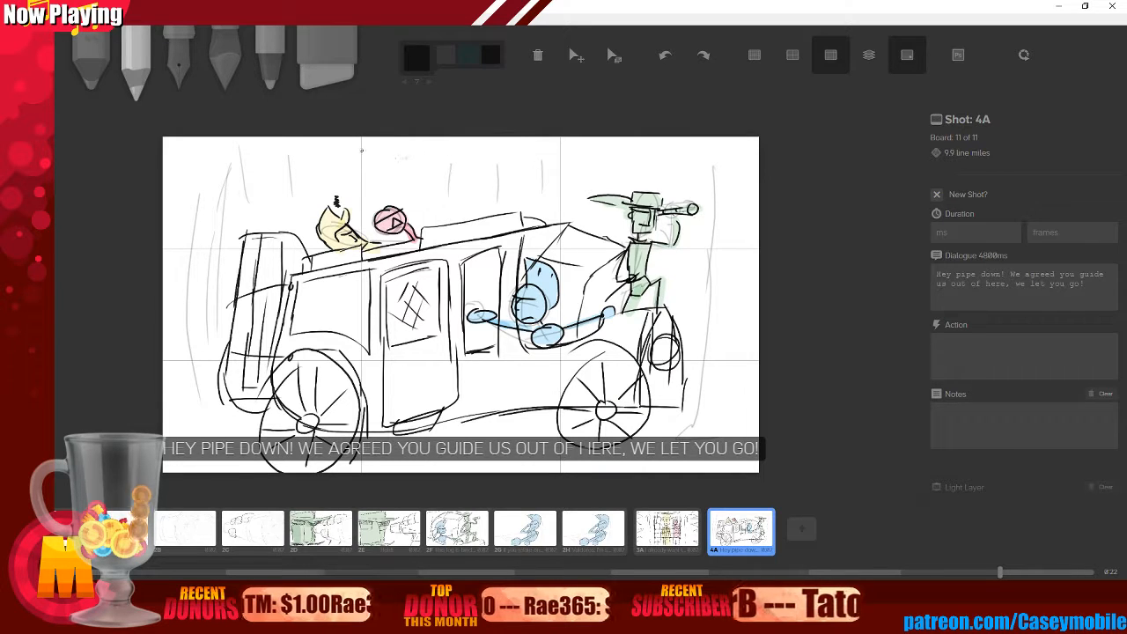
drag(337, 145, 606, 157)
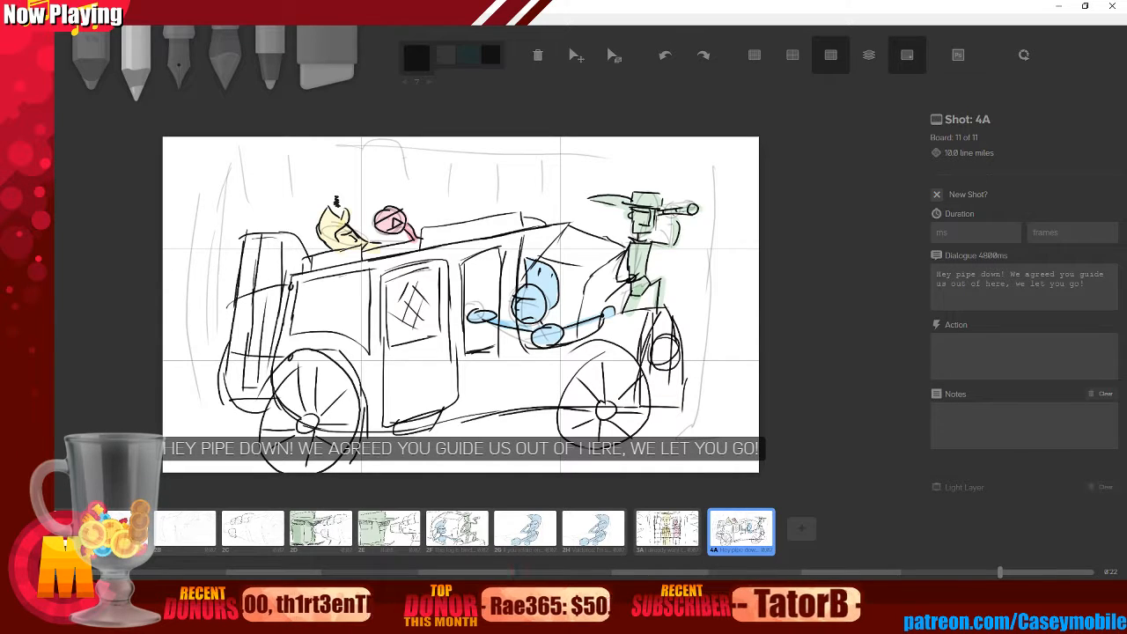
- Switch to Adobe Audition, listen to the purple dialogue clip from about 0:22 to its end, and return to Storyboarder
key(alt+Tab)
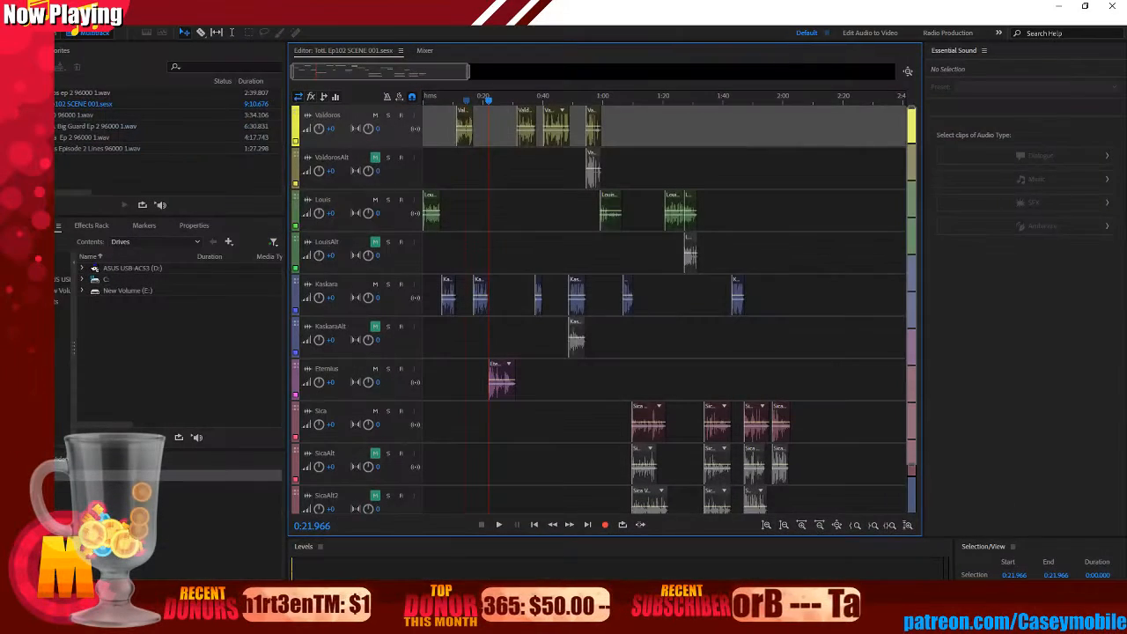
click(497, 526)
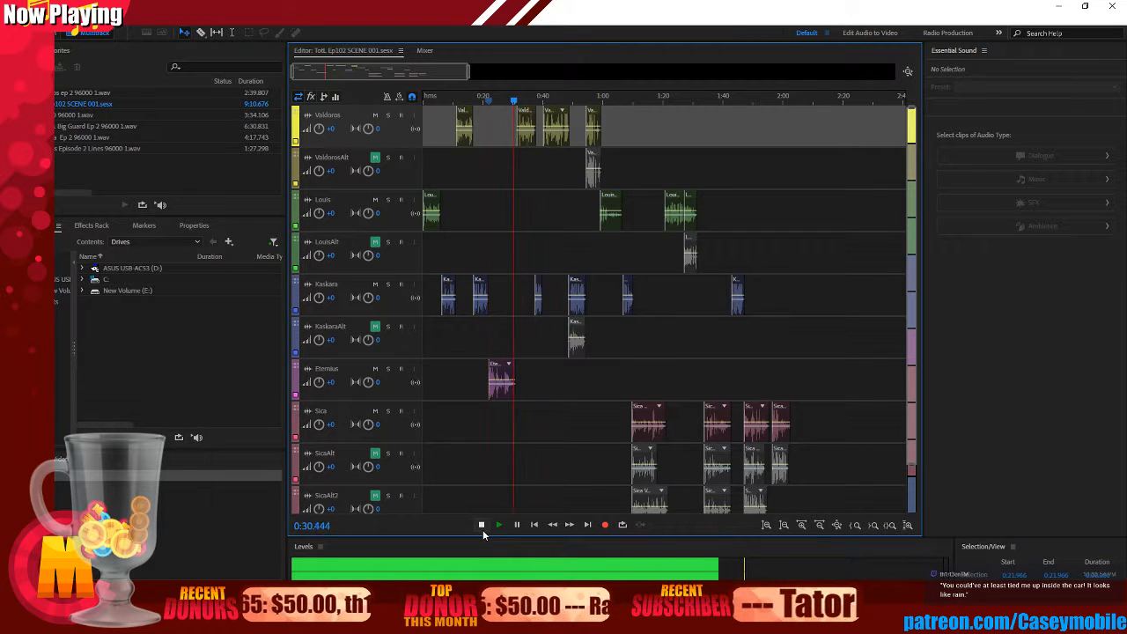
click(482, 525)
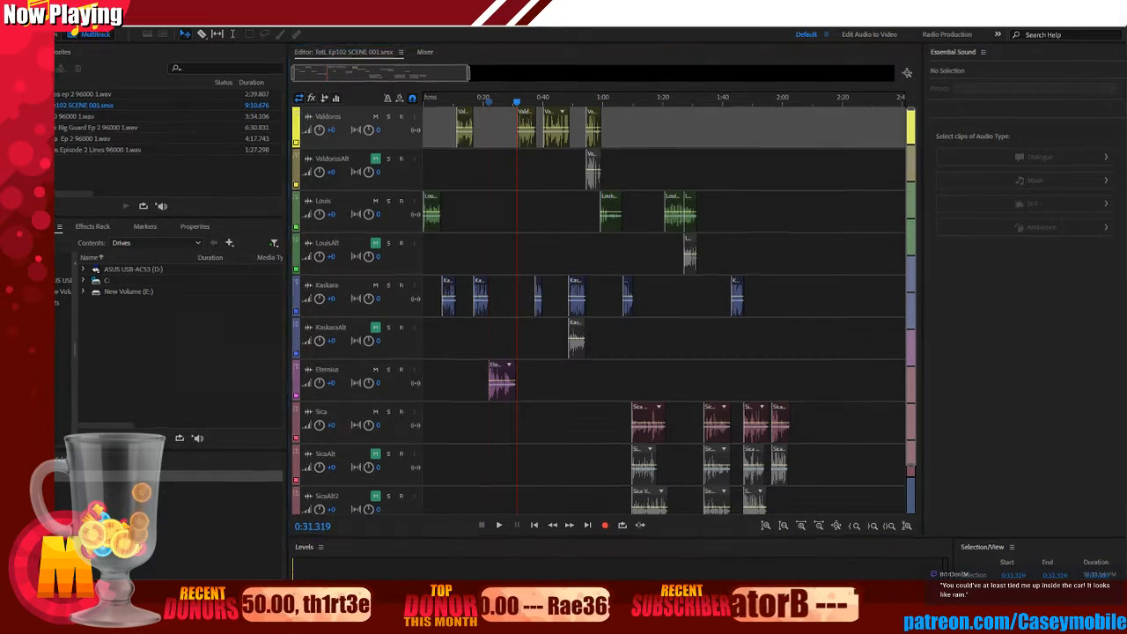
key(alt+Tab)
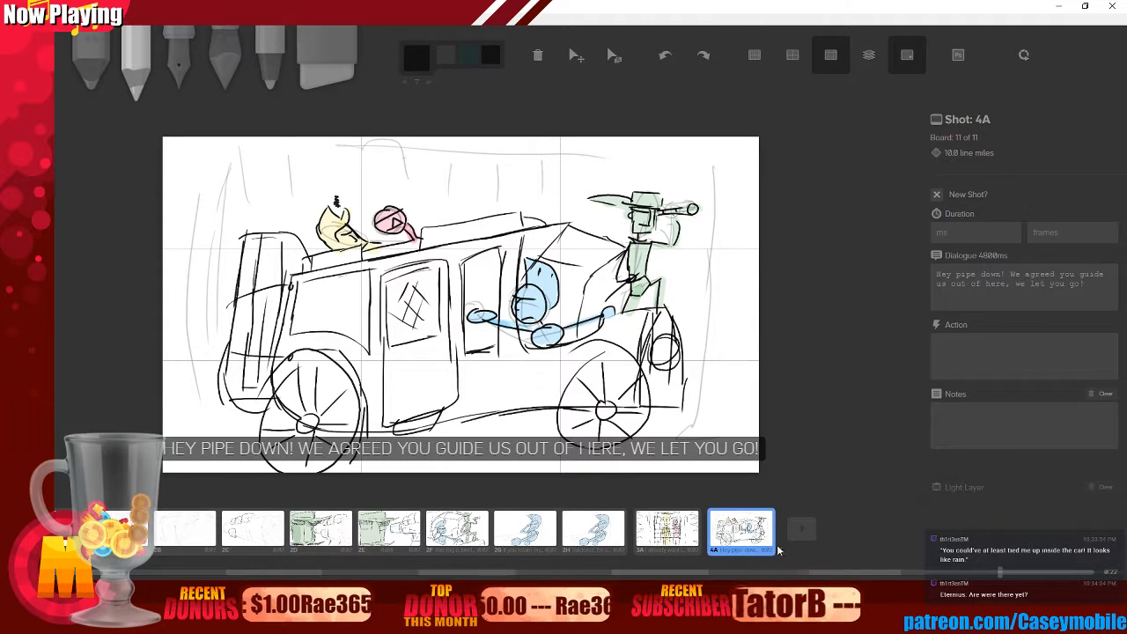
- Add a board that starts a new shot and ink a large round head with a horizontal eye band and triangular pupil
click(809, 533)
click(937, 194)
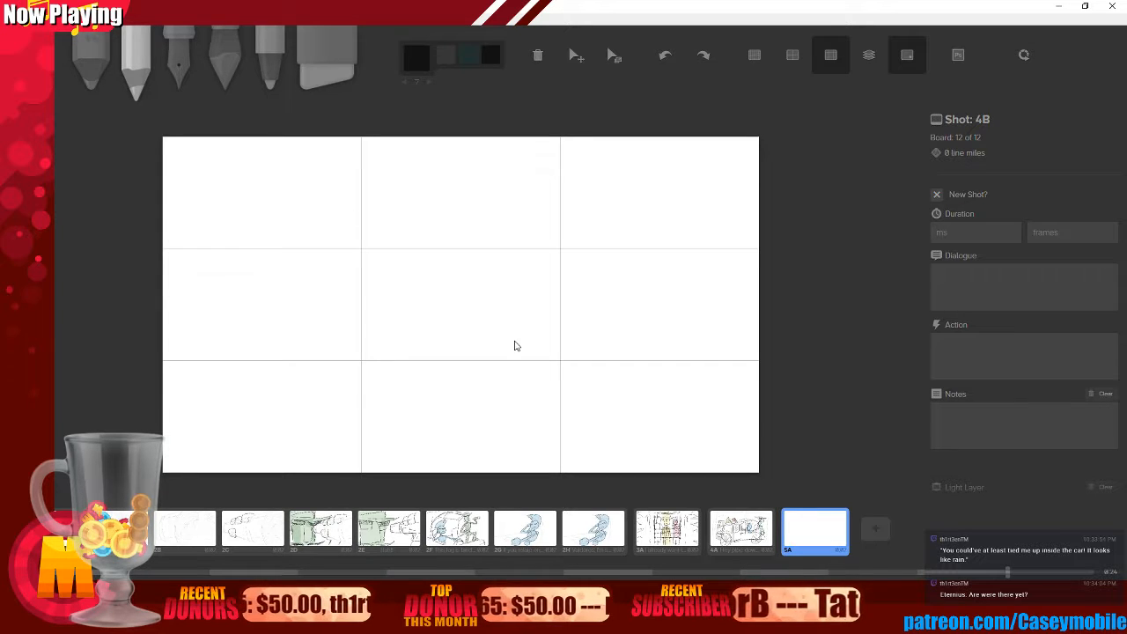
key(3)
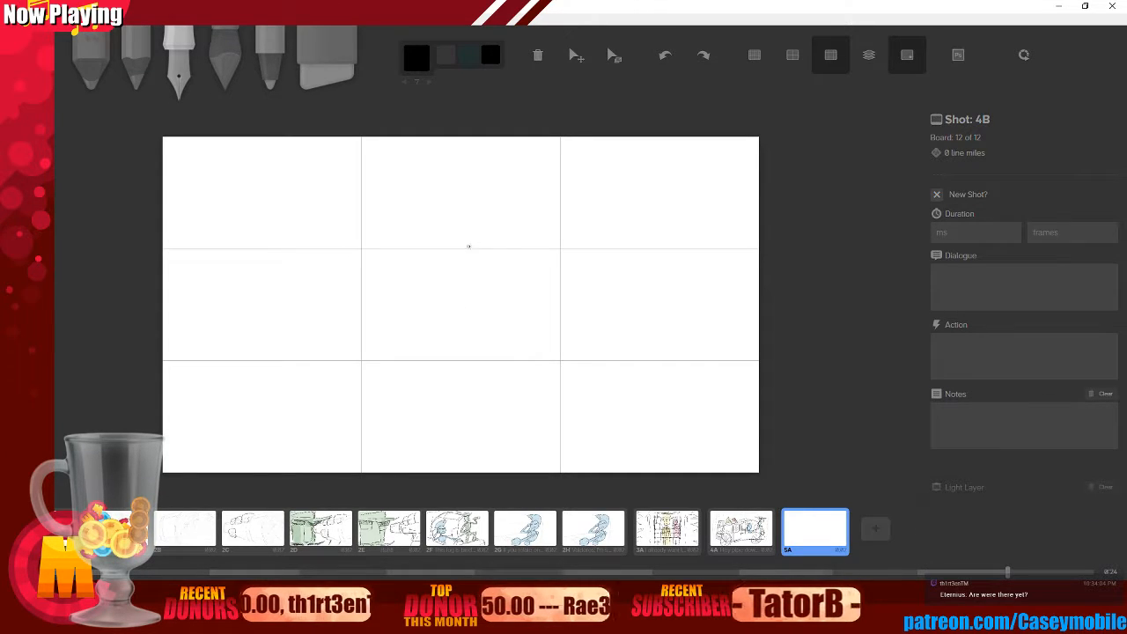
mouse_move(489, 214)
mouse_down()
mouse_move(560, 328)
mouse_move(478, 225)
mouse_move(420, 298)
mouse_move(572, 333)
mouse_move(532, 193)
mouse_move(439, 262)
mouse_move(569, 263)
mouse_up()
key(ctrl+z)
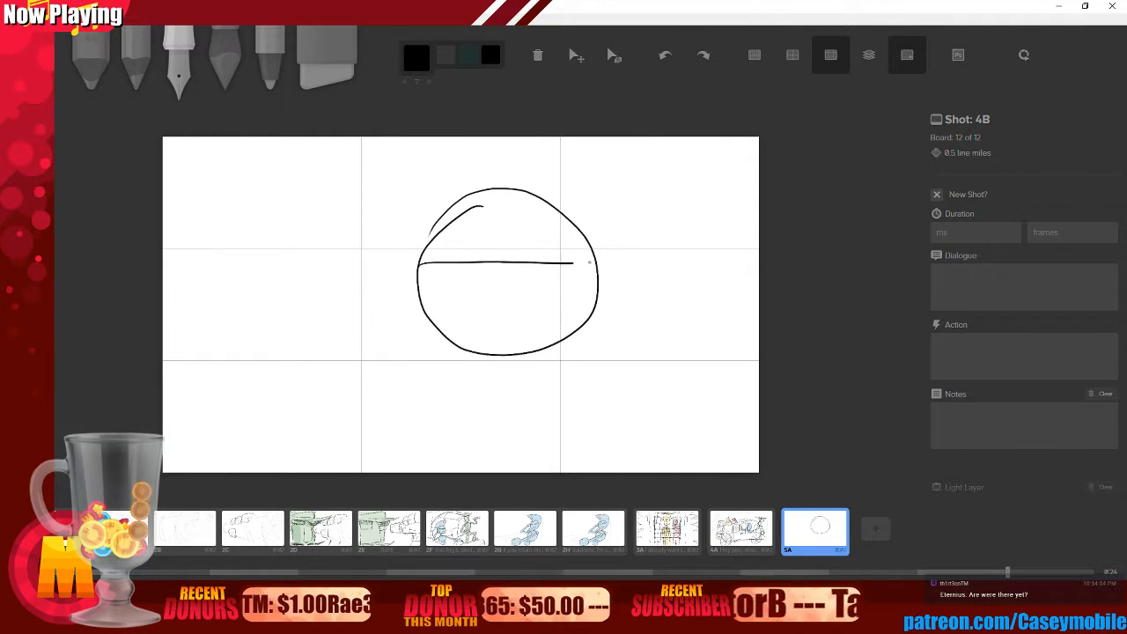
drag(444, 305, 596, 301)
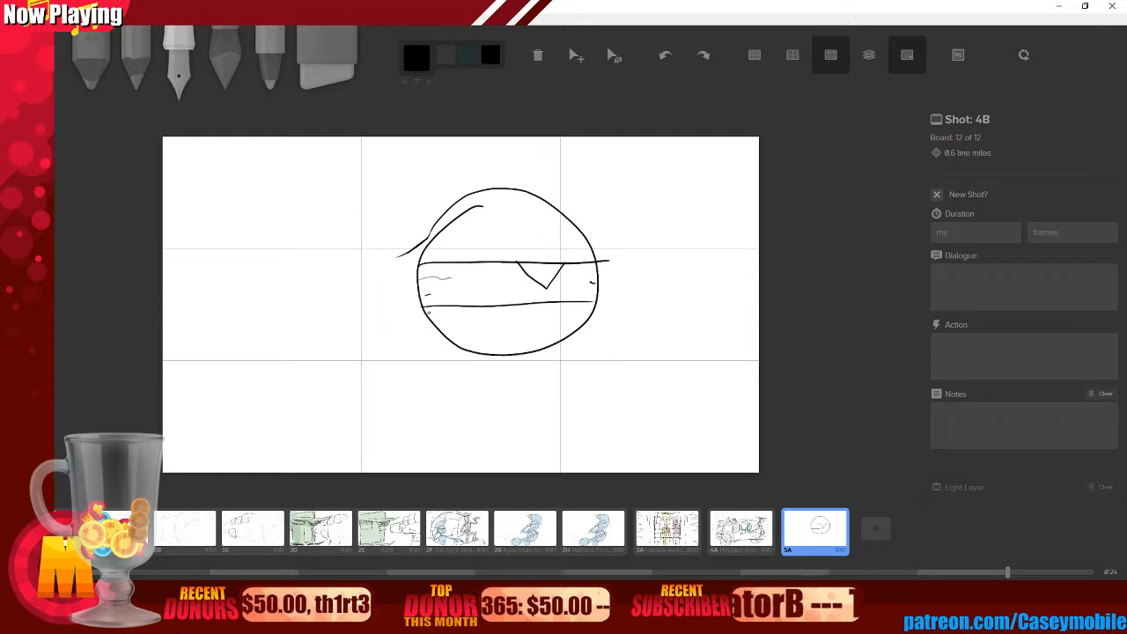
- Ink the character's long S-shaped neck curving from behind the head down to the board's lower edge
mouse_move(350, 350)
mouse_down()
mouse_move(418, 420)
mouse_move(397, 410)
mouse_move(460, 397)
mouse_move(582, 447)
mouse_up()
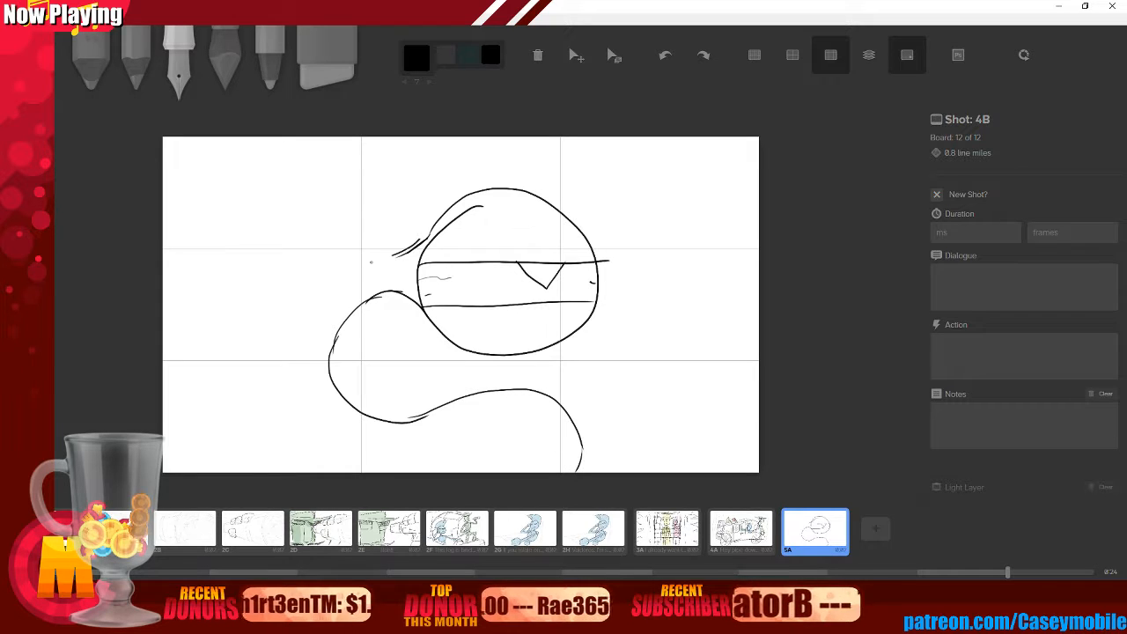
mouse_move(311, 296)
mouse_down()
mouse_move(339, 284)
mouse_move(299, 353)
mouse_move(319, 310)
mouse_move(347, 431)
mouse_move(322, 406)
mouse_move(467, 428)
mouse_move(538, 454)
mouse_up()
drag(396, 302, 336, 356)
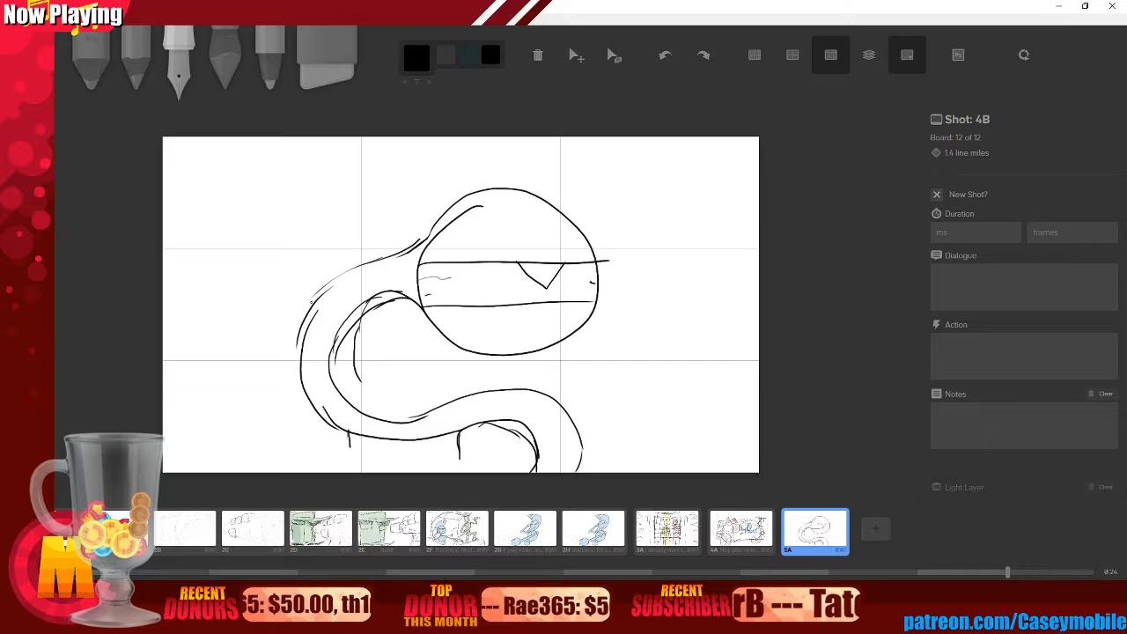
drag(346, 276, 300, 341)
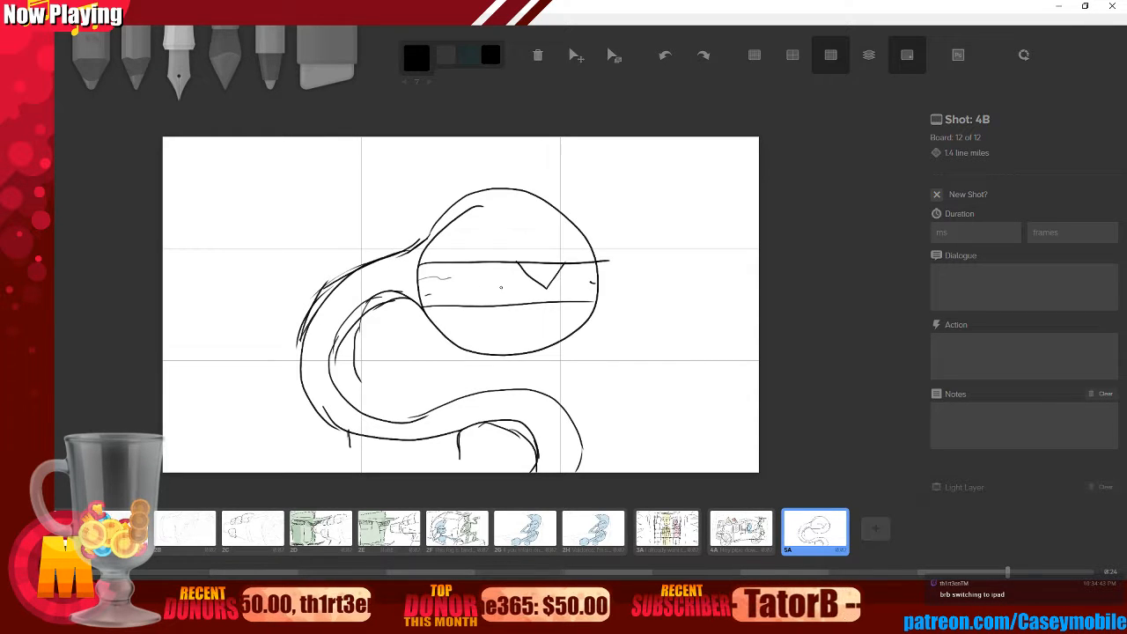
- With an enlarged brush in pink, shade the round head and the whole curving neck
click(224, 64)
click(417, 58)
click(322, 117)
key(bracketright)
key(bracketright)
key(bracketright)
key(bracketright)
key(bracketright)
key(bracketright)
key(bracketright)
key(bracketright)
key(bracketright)
key(bracketright)
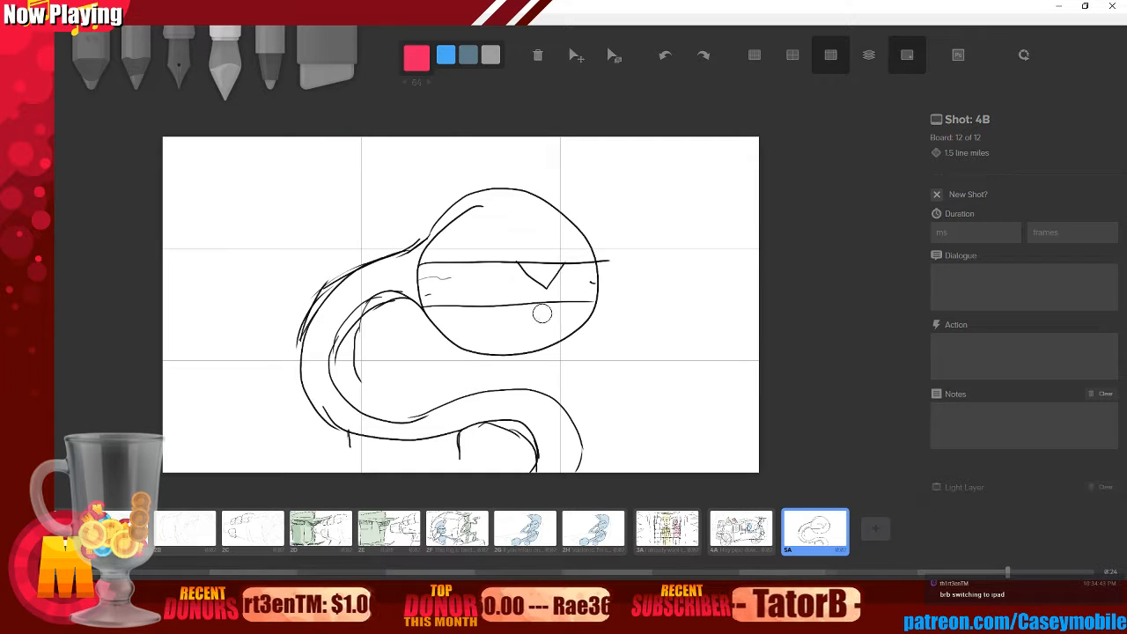
mouse_move(482, 269)
mouse_down()
mouse_move(515, 248)
mouse_move(512, 267)
mouse_move(543, 280)
mouse_move(473, 237)
mouse_move(537, 320)
mouse_move(491, 227)
mouse_move(542, 292)
mouse_move(473, 298)
mouse_move(553, 244)
mouse_move(448, 292)
mouse_move(546, 254)
mouse_move(438, 253)
mouse_move(456, 323)
mouse_move(474, 213)
mouse_move(435, 304)
mouse_move(497, 339)
mouse_move(568, 314)
mouse_move(579, 263)
mouse_move(528, 206)
mouse_move(475, 210)
mouse_move(568, 252)
mouse_move(474, 315)
mouse_move(414, 257)
mouse_move(436, 284)
mouse_move(381, 276)
mouse_move(429, 256)
mouse_move(370, 282)
mouse_move(439, 293)
mouse_move(398, 275)
mouse_move(349, 297)
mouse_move(400, 266)
mouse_move(340, 301)
mouse_move(316, 365)
mouse_move(339, 308)
mouse_move(324, 398)
mouse_move(307, 358)
mouse_move(340, 410)
mouse_move(377, 428)
mouse_move(517, 401)
mouse_move(560, 435)
mouse_move(557, 465)
mouse_move(542, 422)
mouse_move(549, 459)
mouse_move(483, 415)
mouse_move(472, 420)
mouse_move(564, 438)
mouse_move(547, 411)
mouse_move(505, 410)
mouse_up()
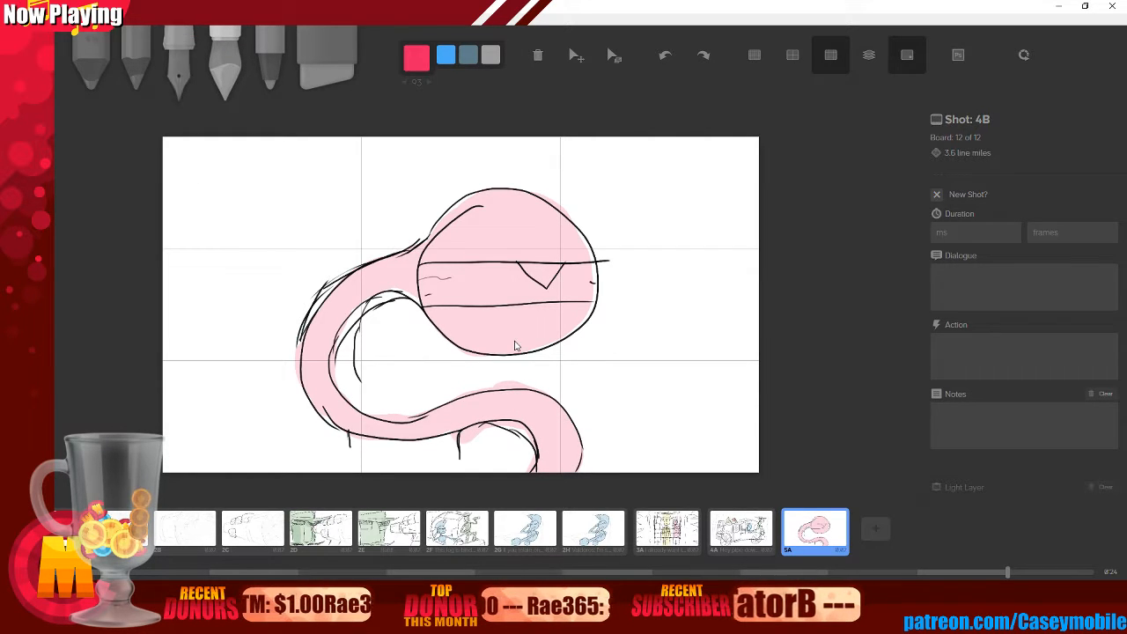
- Ink the dark pupil and head creases, and rough in long vertical background lines around the character with the light pencil
key(3)
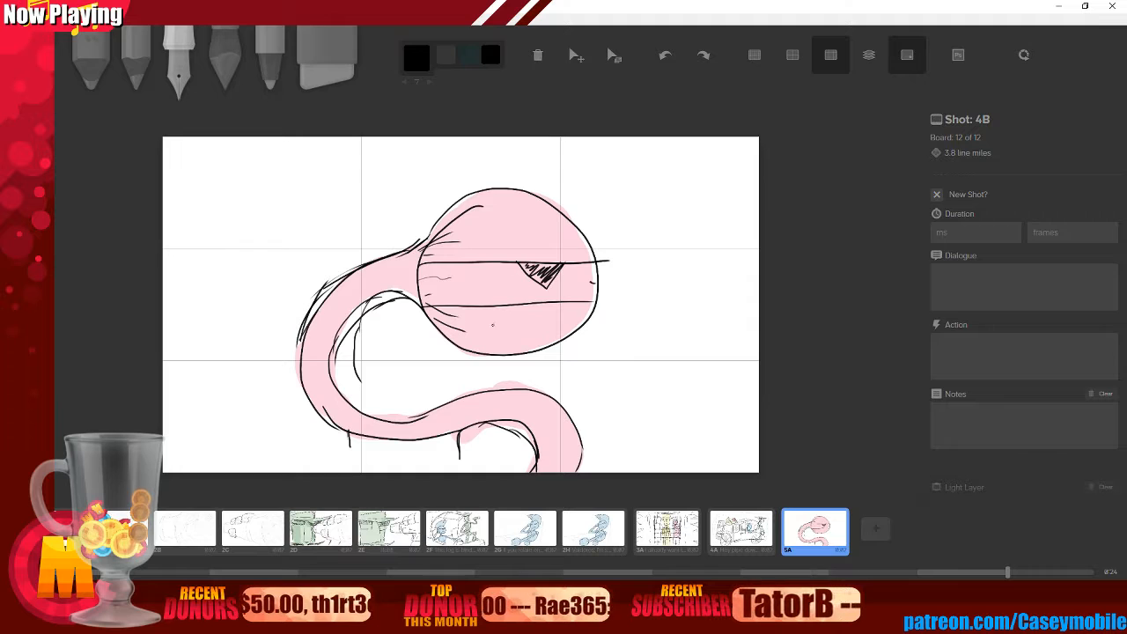
key(2)
drag(204, 170, 209, 303)
drag(272, 165, 278, 451)
drag(260, 290, 254, 454)
drag(221, 246, 229, 402)
drag(213, 185, 218, 403)
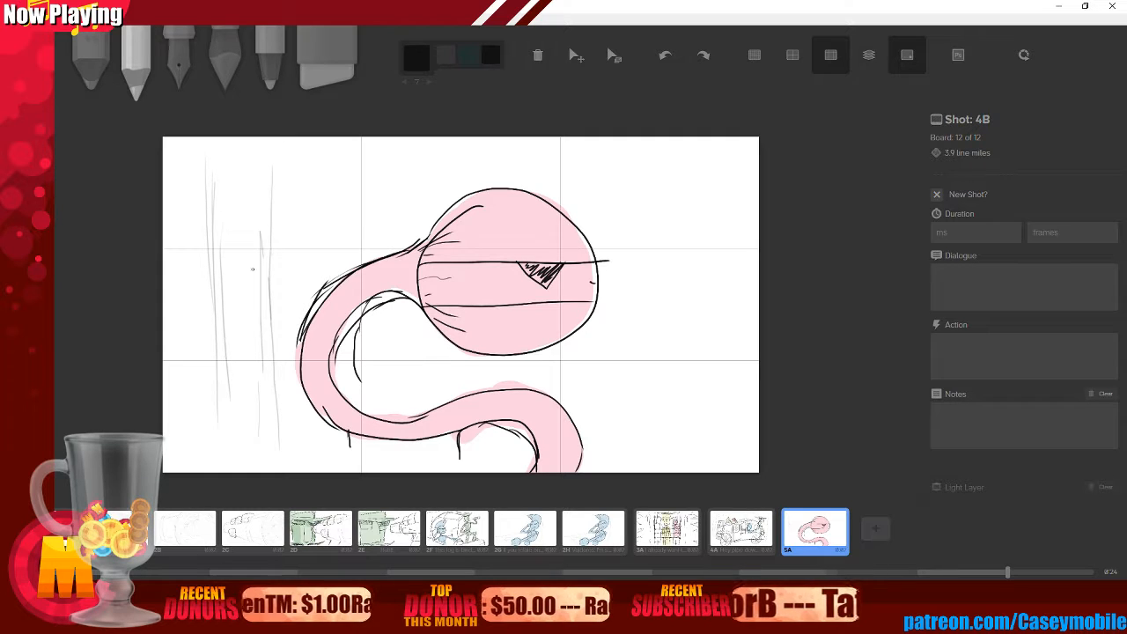
drag(676, 156, 680, 378)
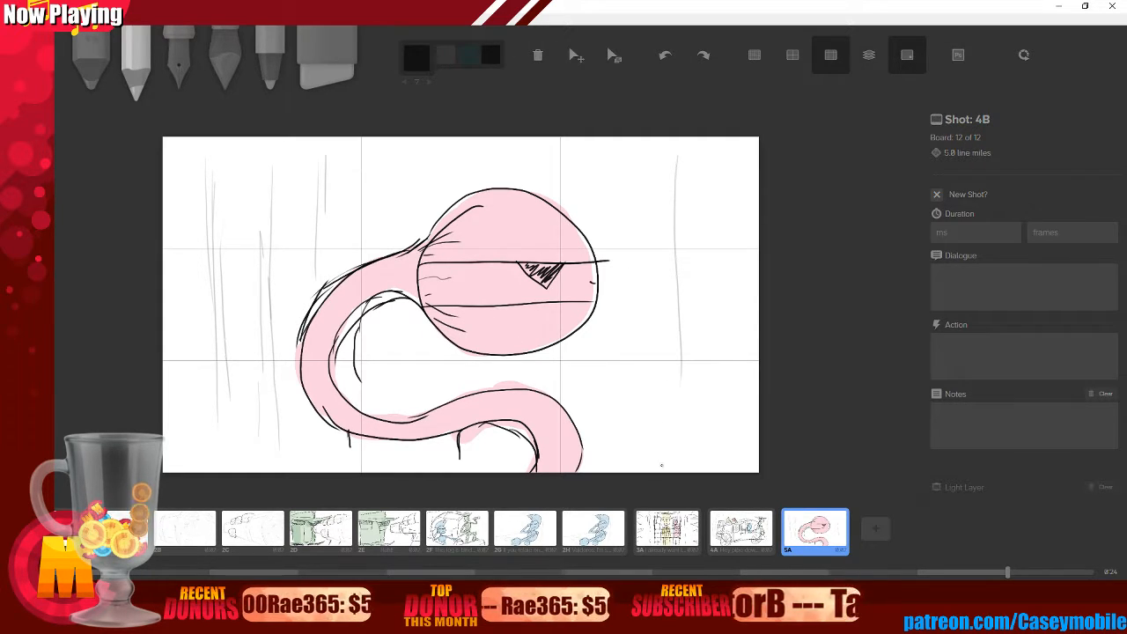
- Enter the board's dialogue as "Do not mind the reptile..."
click(982, 276)
text(Do not )
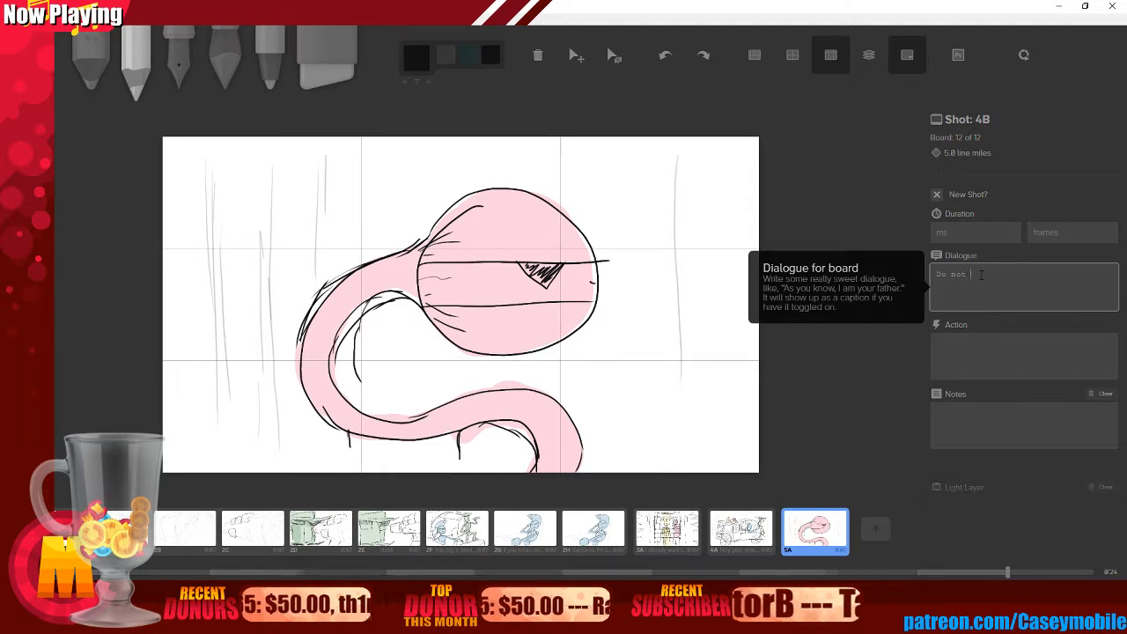
text(mind the reptile...)
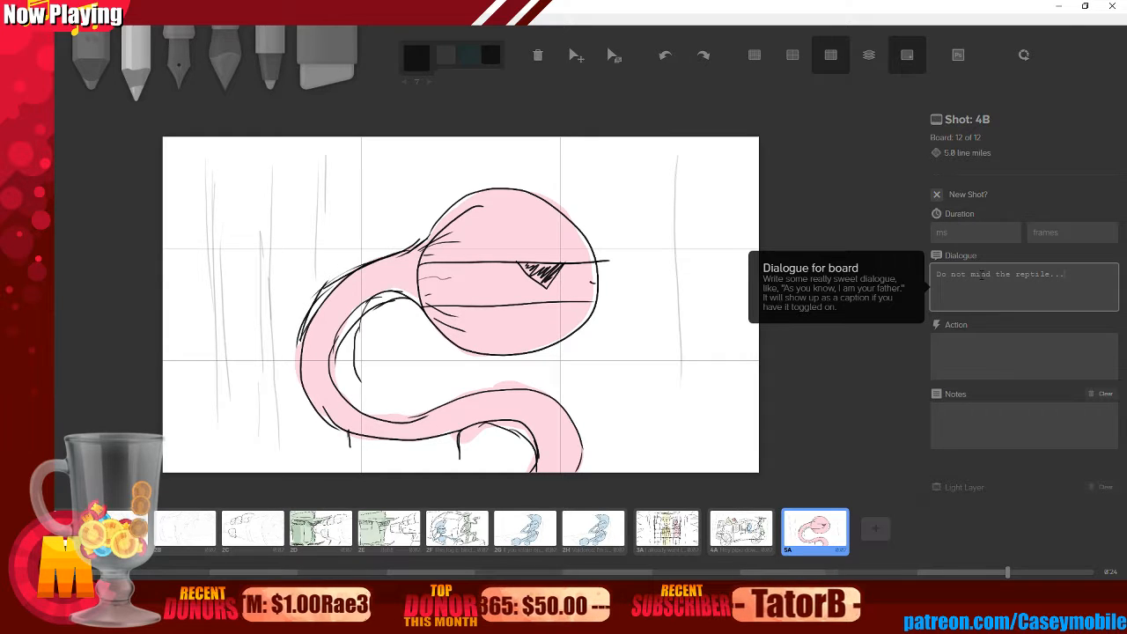
- Add another board after 5A, keeping it within the same shot as 5B
click(875, 528)
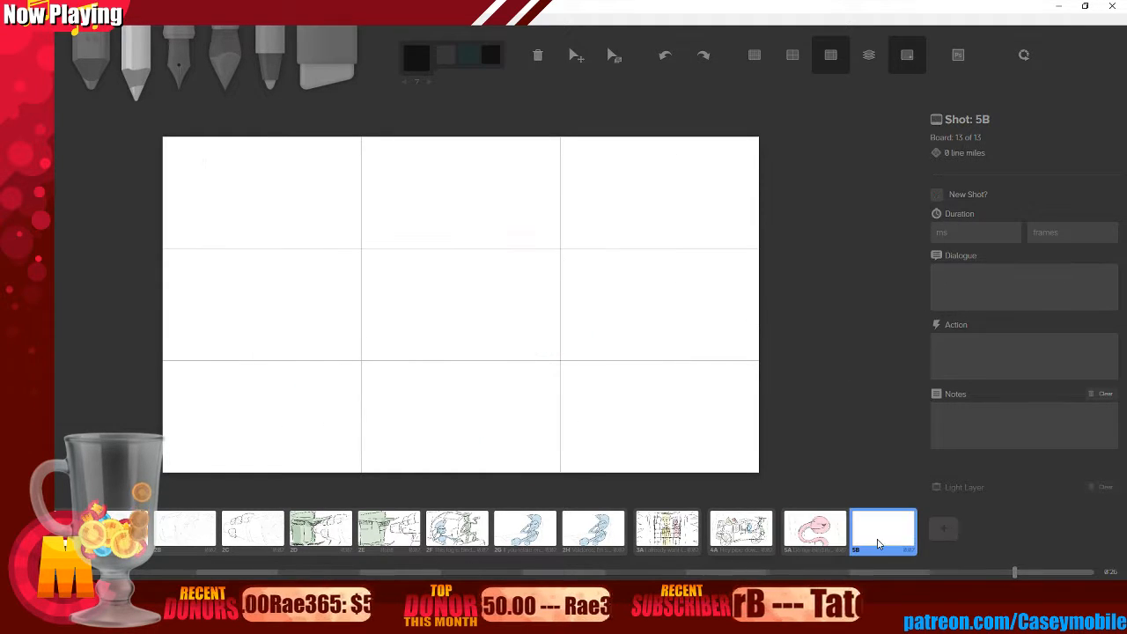
click(936, 193)
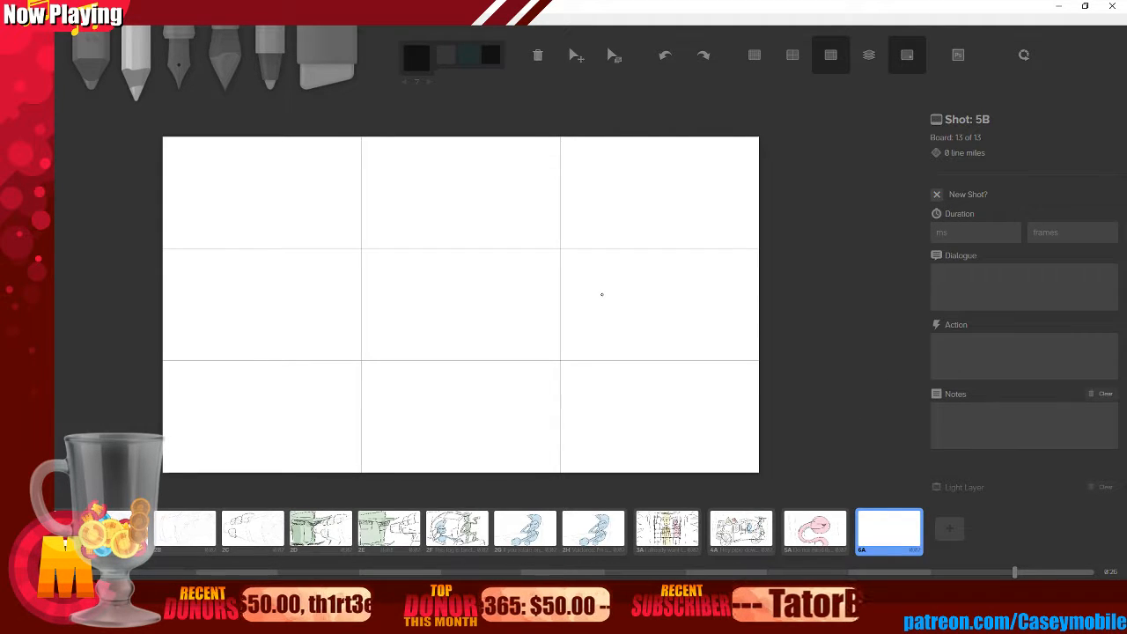
click(936, 194)
- Review the drawings on boards 2H, 3A, 4A and 5A for reference, returning to the blank board 5B
click(529, 520)
click(593, 528)
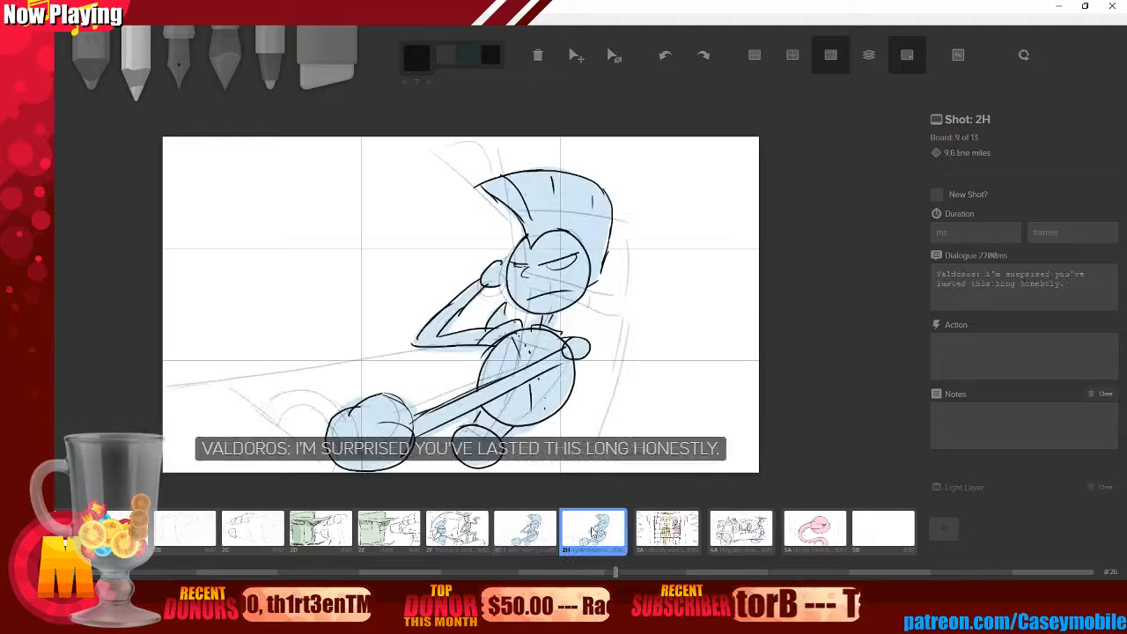
click(666, 529)
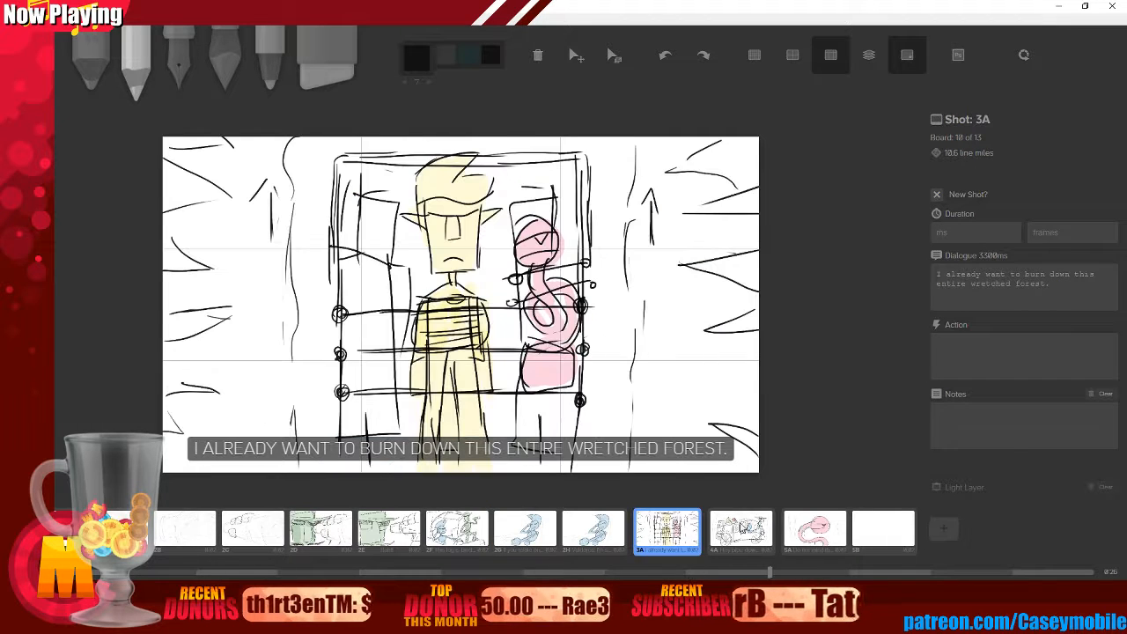
click(758, 526)
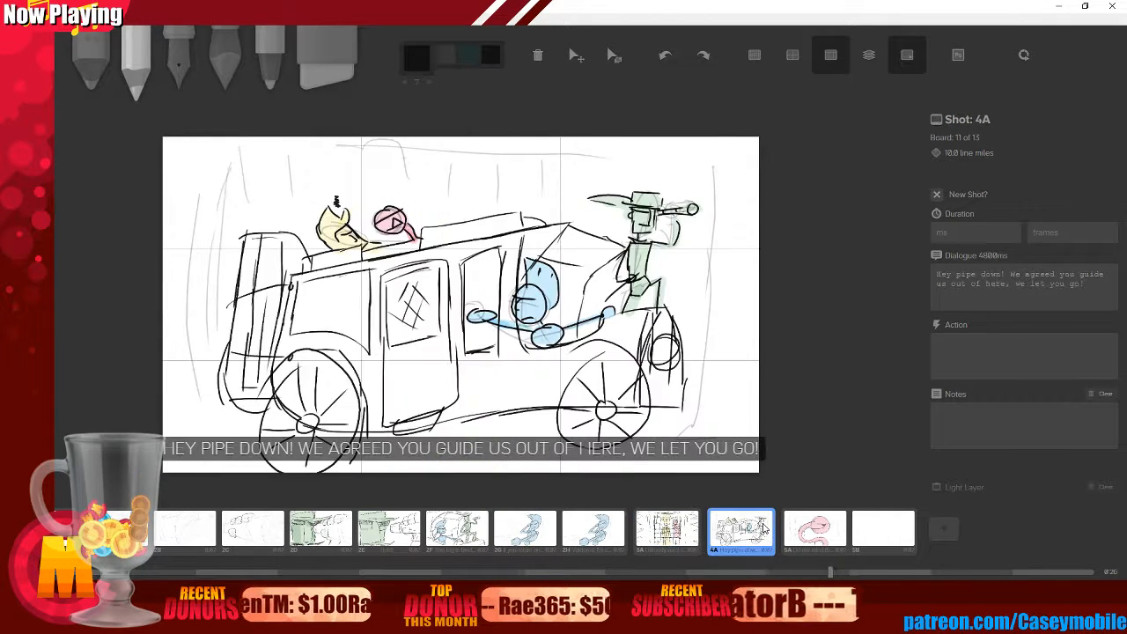
click(803, 531)
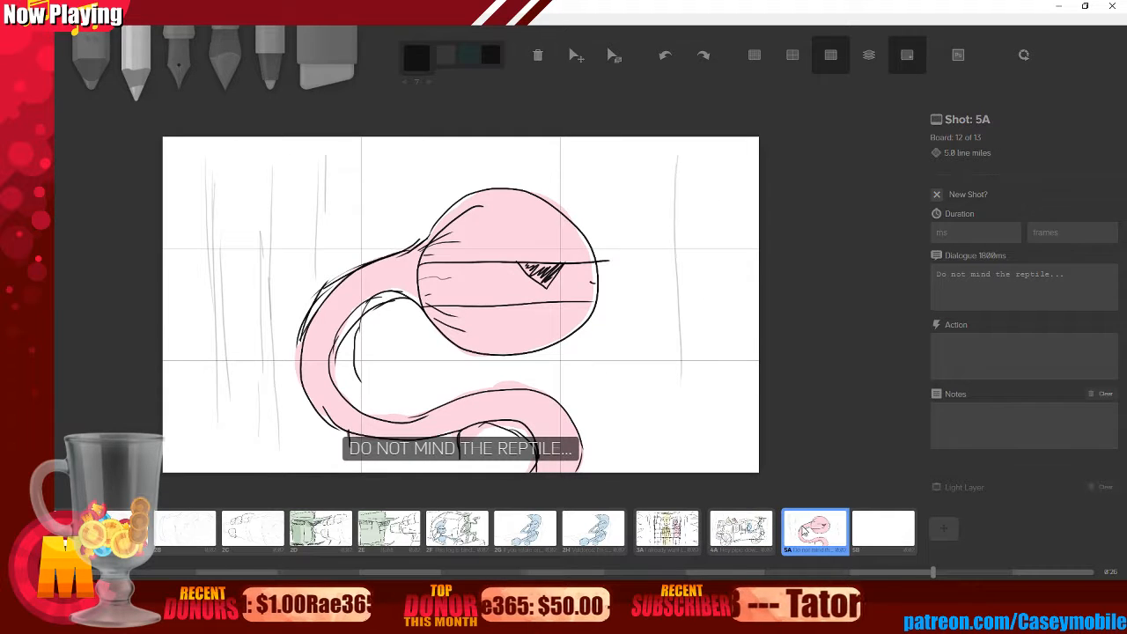
click(881, 535)
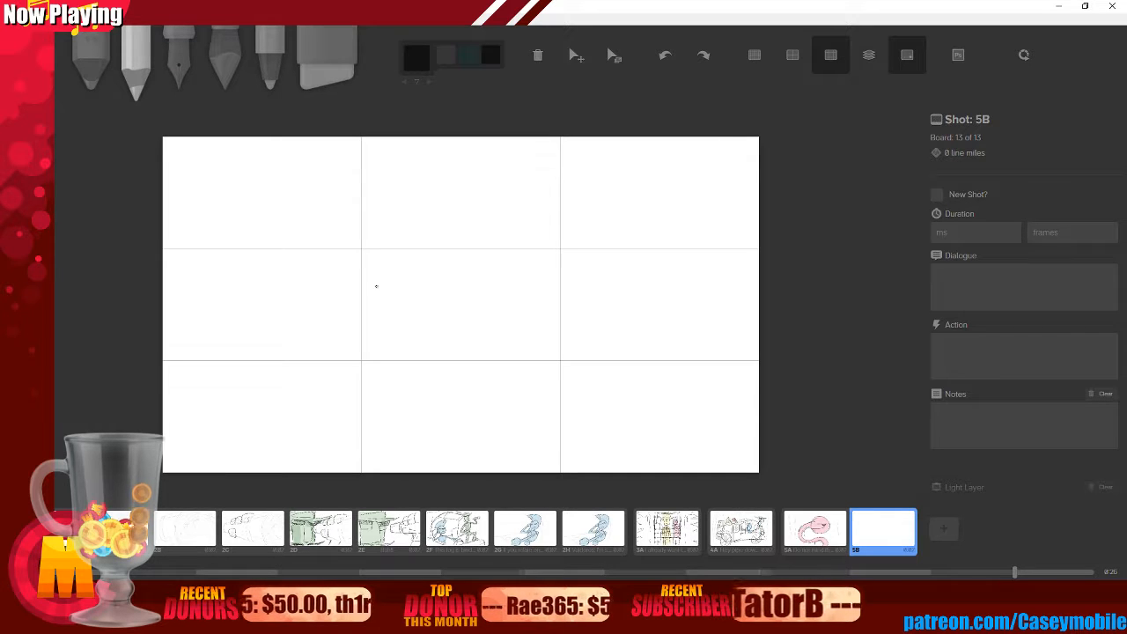
- With the light pencil, rough in a reclining figure's tilted oval head, facial guidelines, neck and shoulders low on board 5B
mouse_move(350, 326)
mouse_down()
mouse_move(397, 413)
mouse_move(342, 324)
mouse_up()
drag(416, 398, 601, 455)
drag(438, 447, 515, 396)
drag(436, 450, 601, 456)
drag(513, 397, 646, 452)
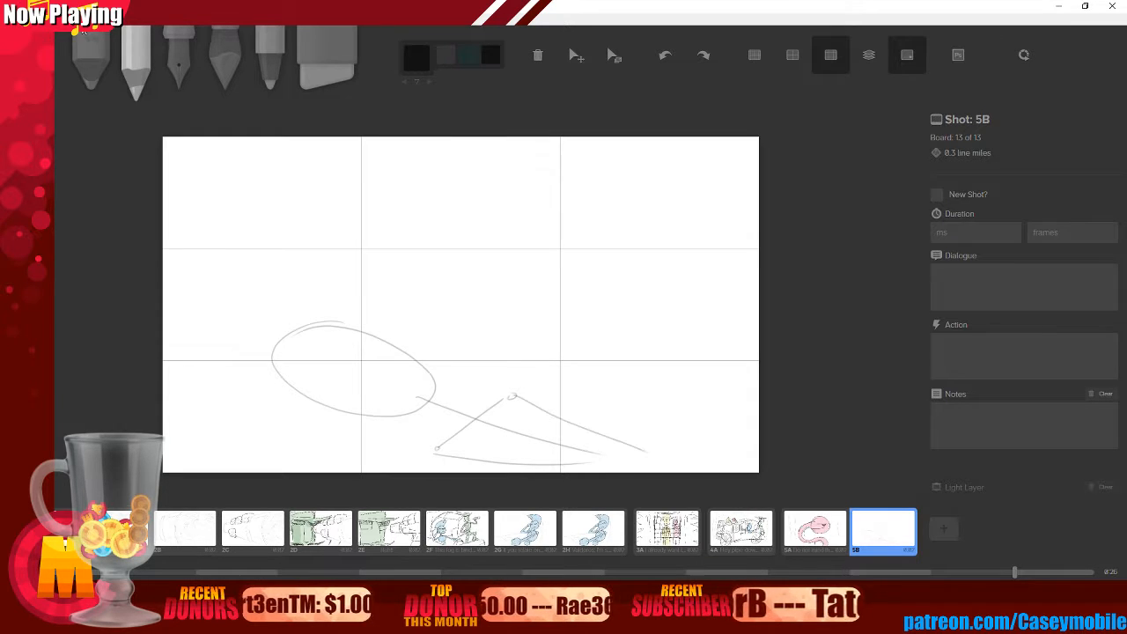
drag(284, 348, 412, 368)
drag(321, 374, 356, 337)
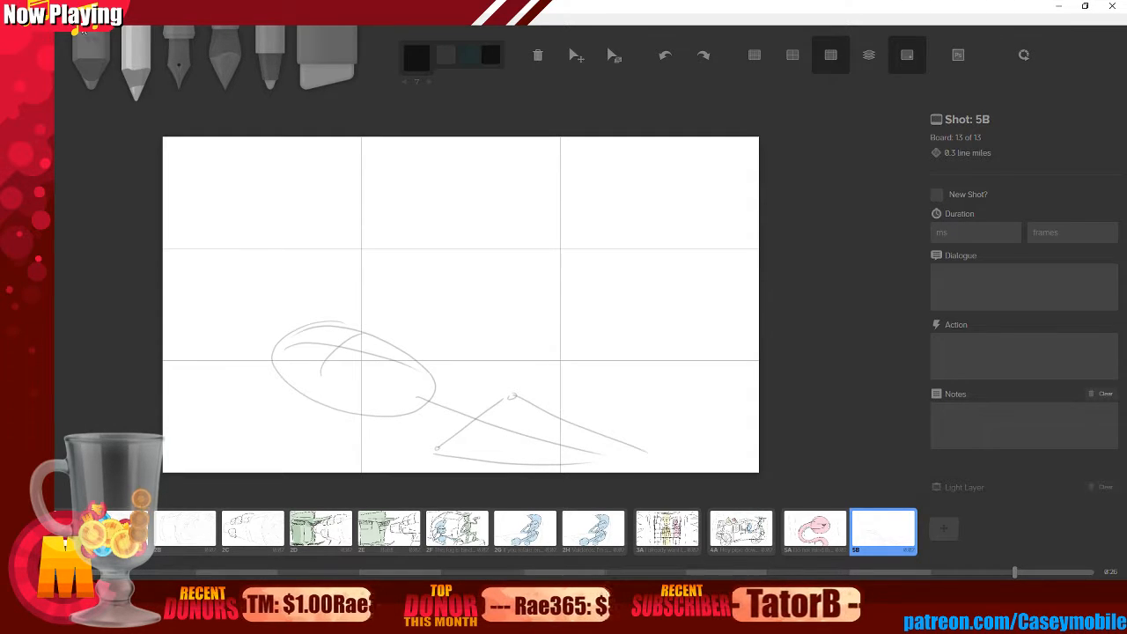
drag(514, 391, 652, 430)
drag(447, 451, 520, 472)
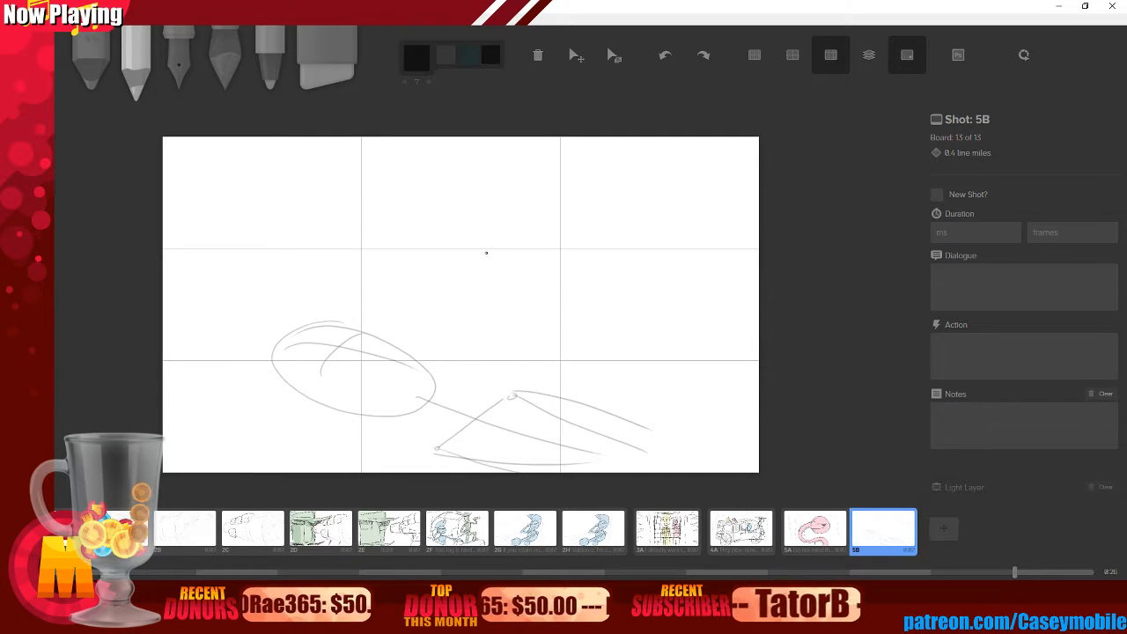
- Rough in a second figure above the reclining one, with a round head, facial guidelines and a long winding neck
mouse_move(527, 223)
mouse_down()
mouse_move(517, 235)
mouse_move(527, 225)
mouse_move(477, 211)
mouse_up()
key(ctrl+z)
mouse_move(459, 249)
mouse_down()
mouse_move(511, 333)
mouse_move(632, 331)
mouse_move(657, 348)
mouse_up()
mouse_move(459, 289)
mouse_down()
mouse_move(491, 330)
mouse_move(607, 301)
mouse_move(647, 326)
mouse_up()
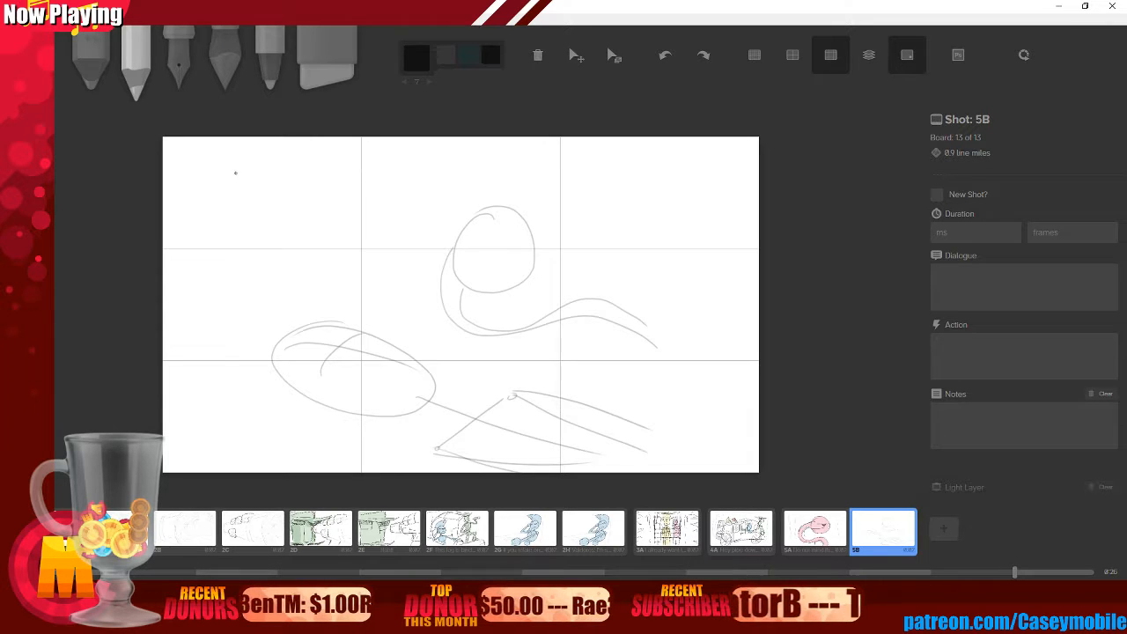
mouse_move(470, 236)
mouse_down()
mouse_move(480, 279)
mouse_move(511, 243)
mouse_up()
- With the pen, ink the reclining figure's spiky hair, pointed ear, forehead, jaw and angular face outline over the rough oval
key(3)
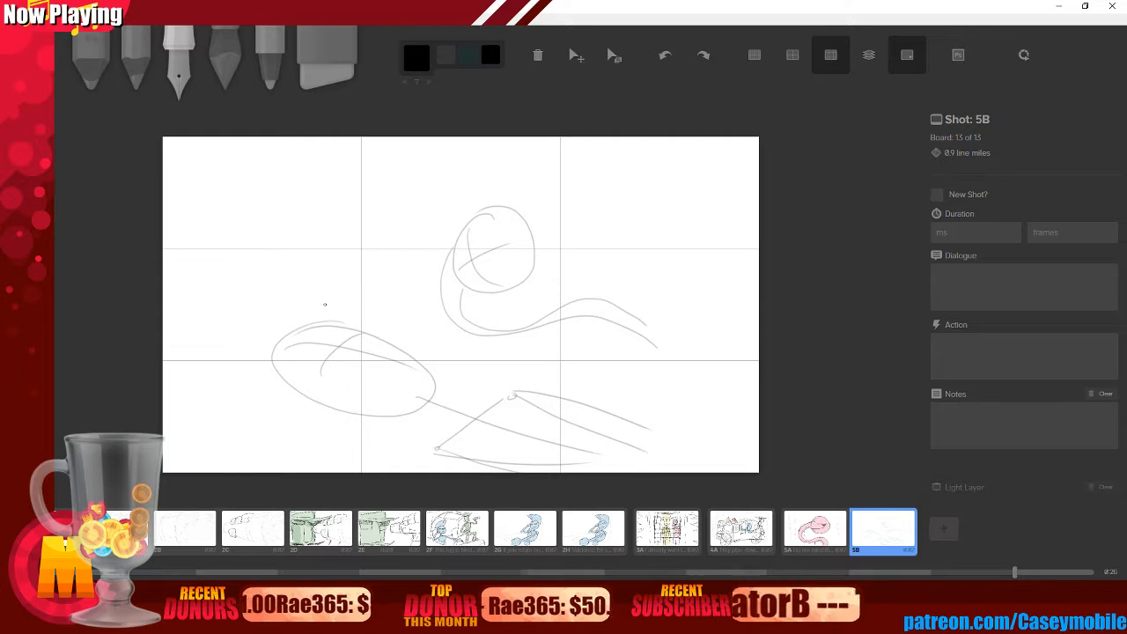
drag(254, 371, 290, 402)
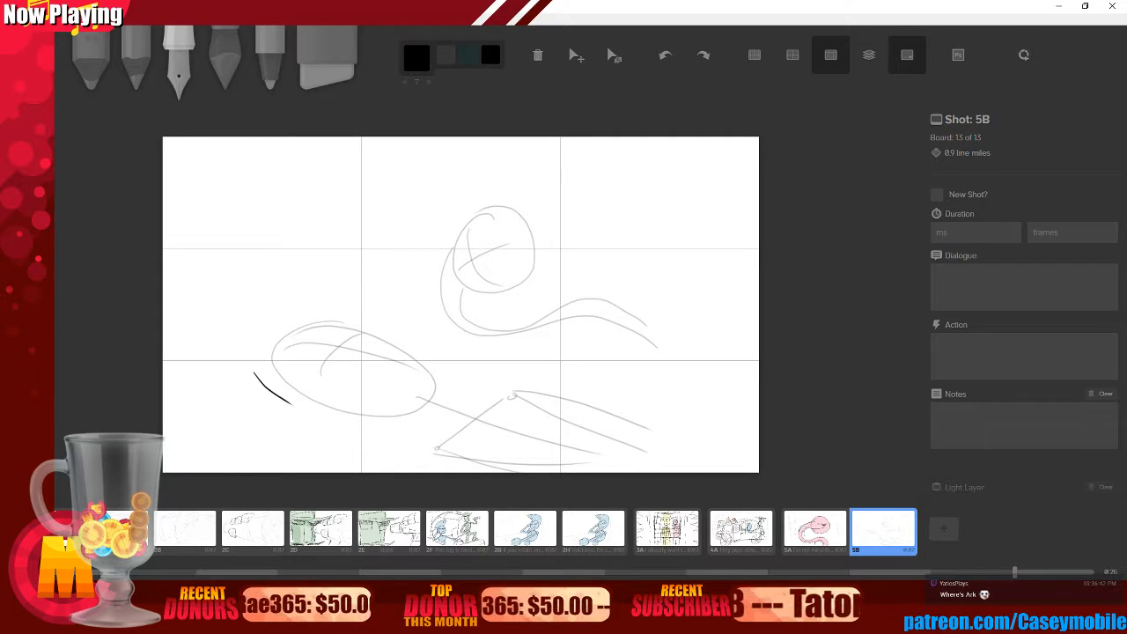
key(ctrl+z)
mouse_move(244, 359)
mouse_down()
mouse_move(243, 320)
mouse_move(287, 244)
mouse_up()
mouse_move(267, 284)
mouse_down()
mouse_move(299, 313)
mouse_move(331, 291)
mouse_move(339, 317)
mouse_move(292, 350)
mouse_move(291, 375)
mouse_move(259, 417)
mouse_move(317, 403)
mouse_up()
mouse_move(240, 353)
mouse_down()
mouse_move(261, 389)
mouse_move(306, 417)
mouse_move(416, 442)
mouse_up()
mouse_move(318, 328)
mouse_down()
mouse_move(380, 351)
mouse_move(398, 380)
mouse_up()
drag(336, 327, 442, 359)
mouse_move(313, 404)
mouse_down()
mouse_move(409, 421)
mouse_move(456, 373)
mouse_up()
drag(403, 348, 453, 359)
drag(384, 343, 456, 369)
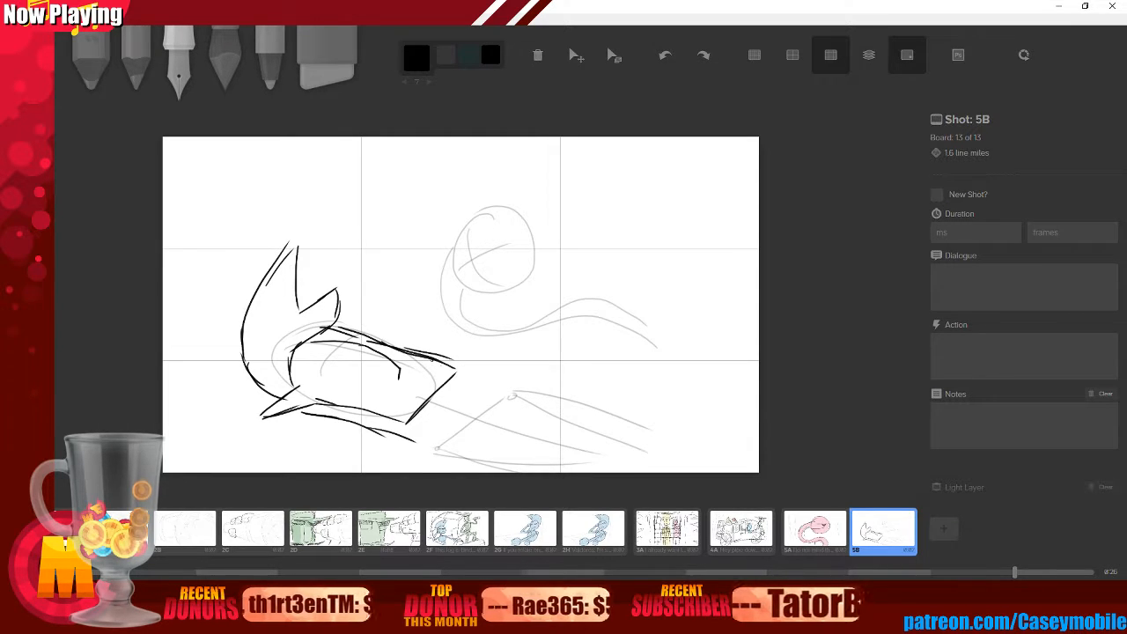
drag(294, 367, 344, 333)
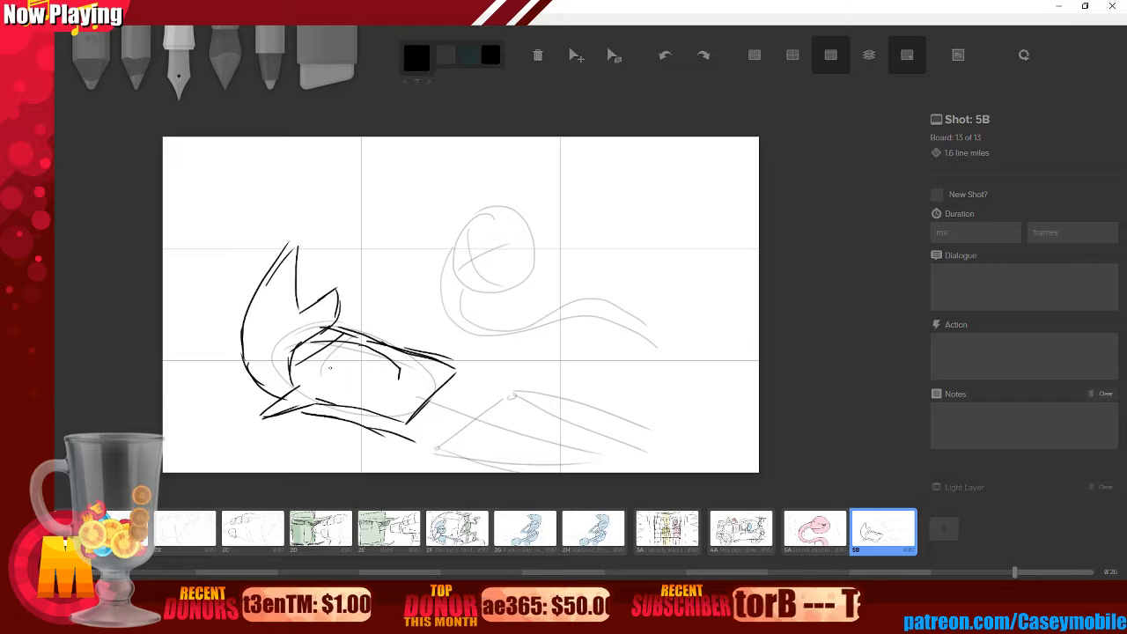
- Ink the reclining figure's neck and pointed collar with a small round clasp
mouse_move(401, 401)
mouse_down()
mouse_move(426, 379)
mouse_move(473, 408)
mouse_move(434, 454)
mouse_move(458, 400)
mouse_move(517, 381)
mouse_up()
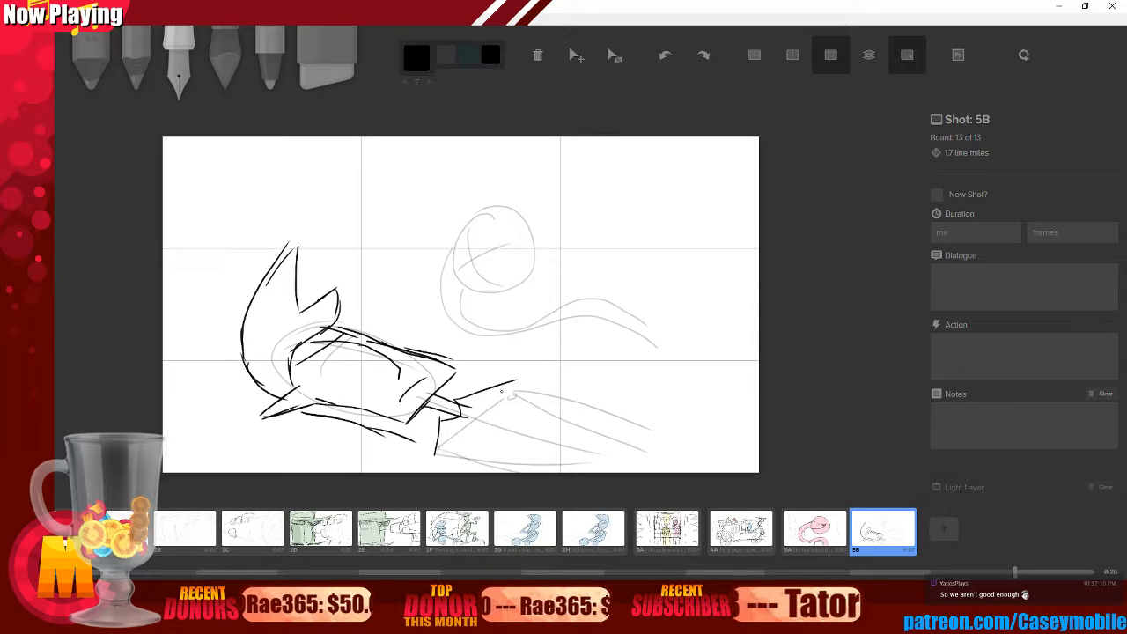
mouse_move(437, 456)
mouse_down()
mouse_move(487, 434)
mouse_move(481, 419)
mouse_up()
drag(512, 384, 495, 416)
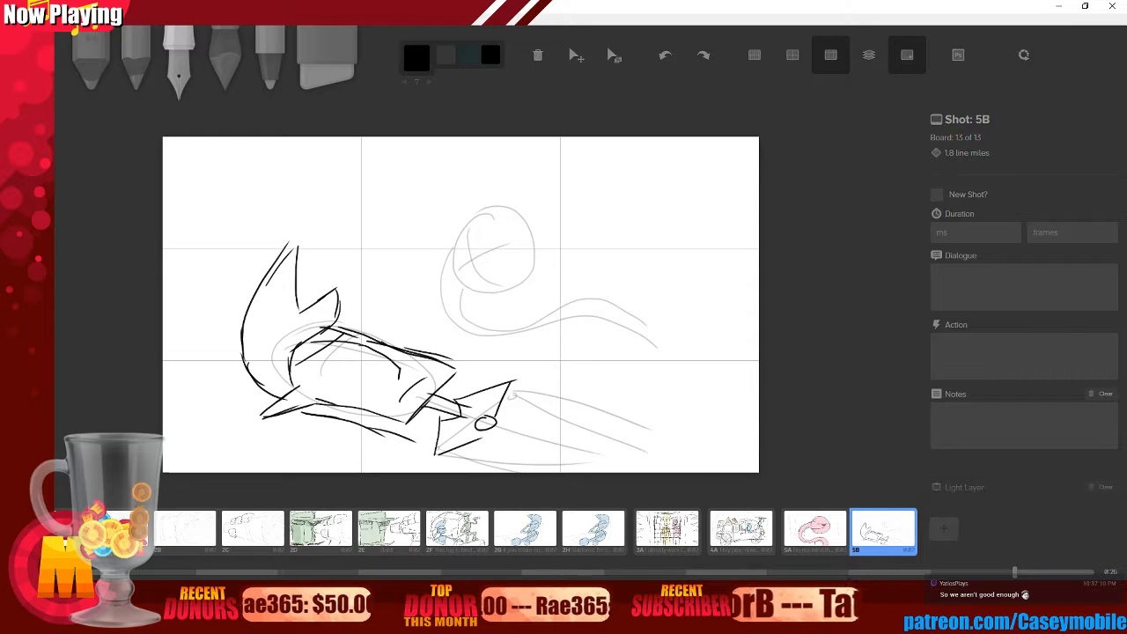
- Ink the reclining figure's shoulders, arm and torso lines below the collar, and add a small zigzag scribble beside the hair tip
drag(511, 388, 653, 431)
drag(438, 454, 523, 473)
mouse_move(498, 395)
mouse_down()
mouse_move(713, 456)
mouse_move(539, 450)
mouse_move(576, 472)
mouse_up()
mouse_move(516, 431)
mouse_down()
mouse_move(685, 455)
mouse_move(633, 469)
mouse_up()
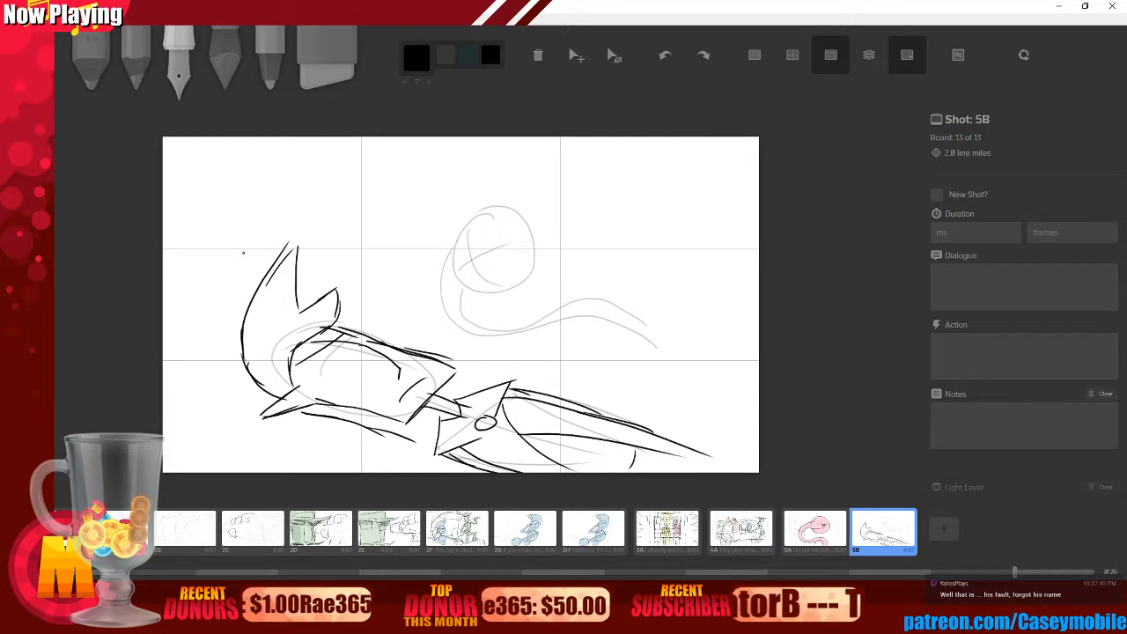
drag(254, 257, 256, 226)
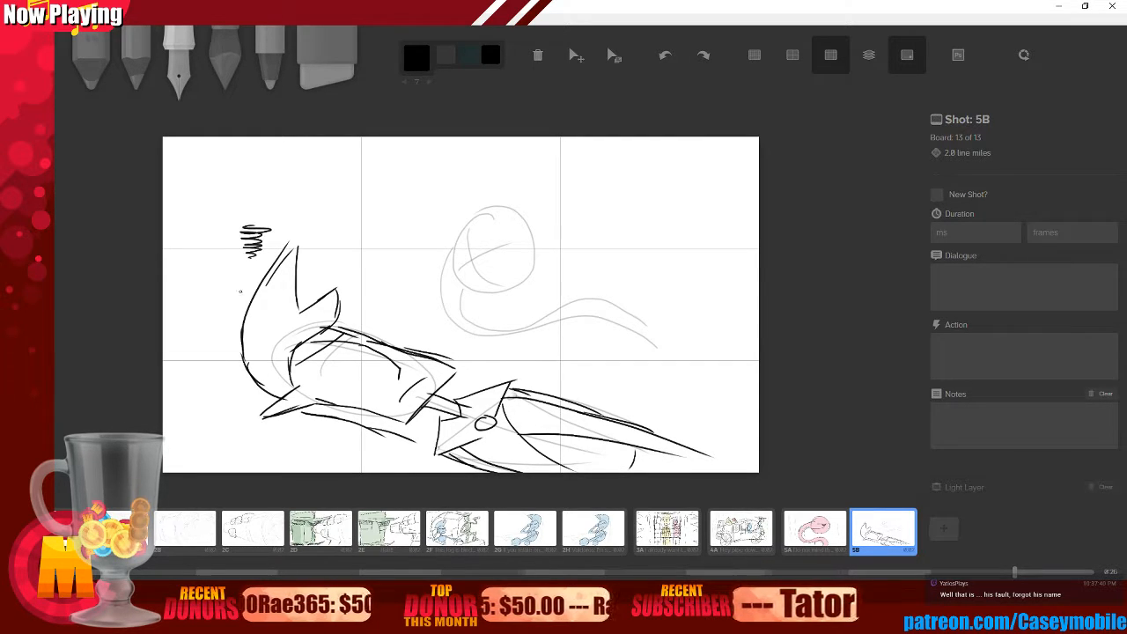
- Ink the second figure's round head outline over the rough circle on board 5B
mouse_move(480, 212)
mouse_down()
mouse_move(456, 243)
mouse_move(466, 212)
mouse_move(502, 280)
mouse_up()
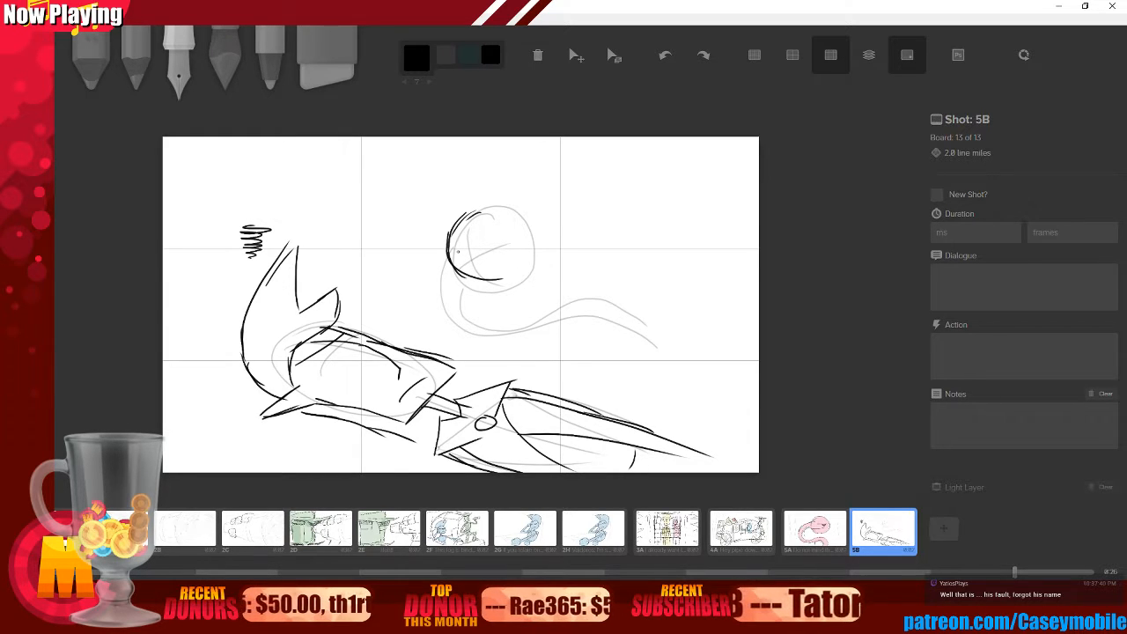
key(ctrl+z)
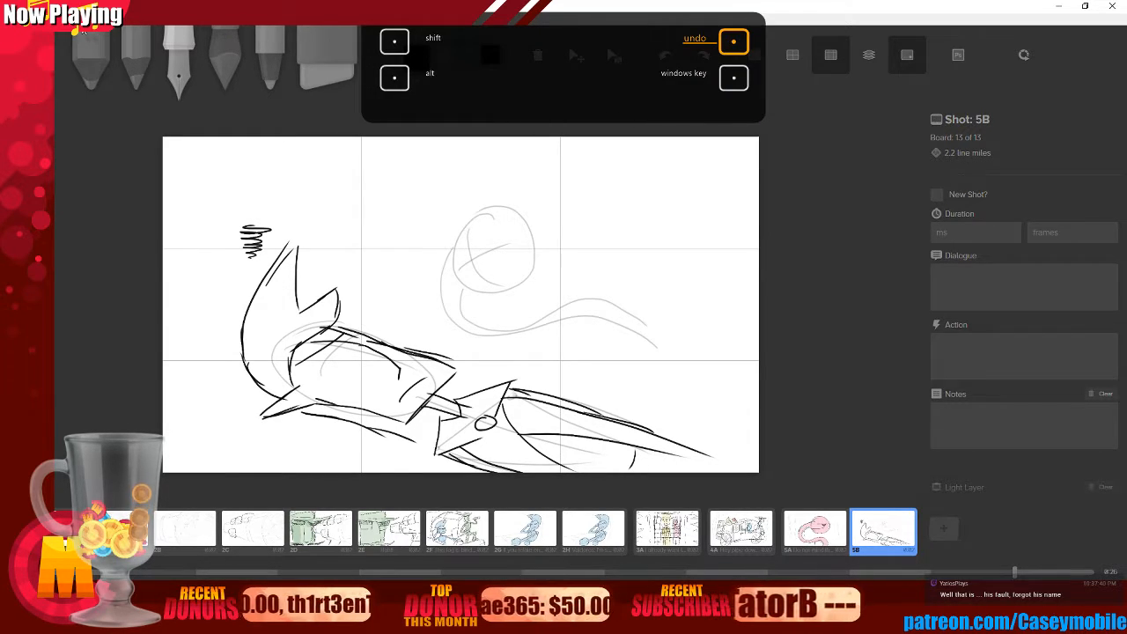
mouse_move(479, 213)
mouse_down()
mouse_move(454, 247)
mouse_move(466, 222)
mouse_move(447, 241)
mouse_move(448, 269)
mouse_move(471, 288)
mouse_move(513, 270)
mouse_move(513, 285)
mouse_move(534, 263)
mouse_up()
drag(525, 222, 538, 280)
mouse_move(486, 210)
mouse_down()
mouse_move(437, 249)
mouse_move(458, 217)
mouse_up()
drag(479, 205, 452, 245)
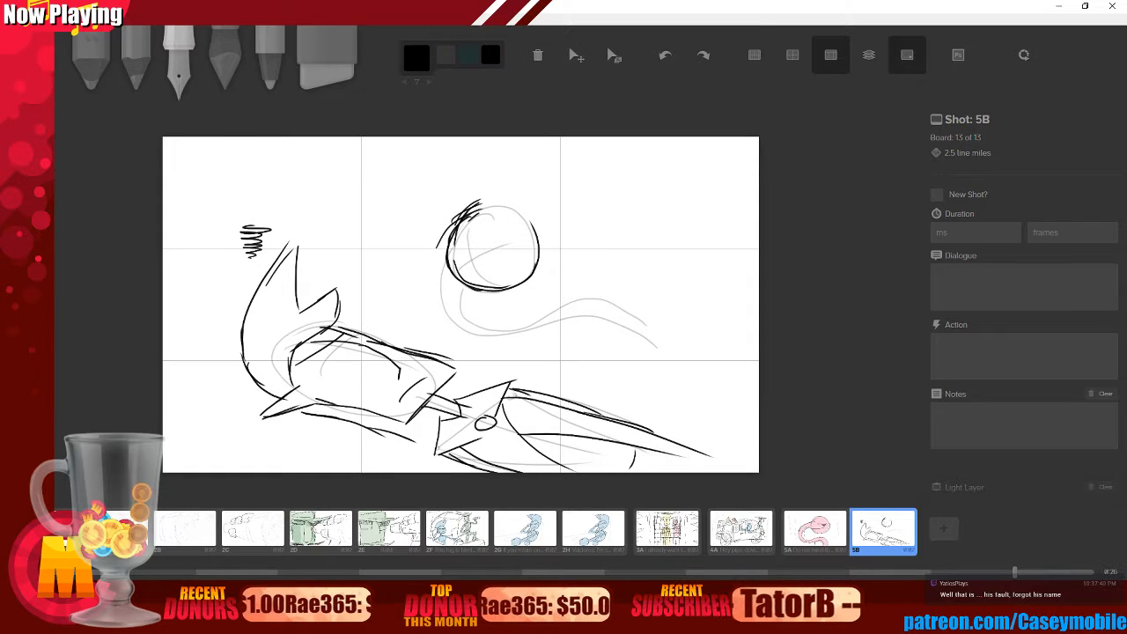
key(ctrl+z)
key(ctrl+z)
key(ctrl+z)
key(ctrl+z)
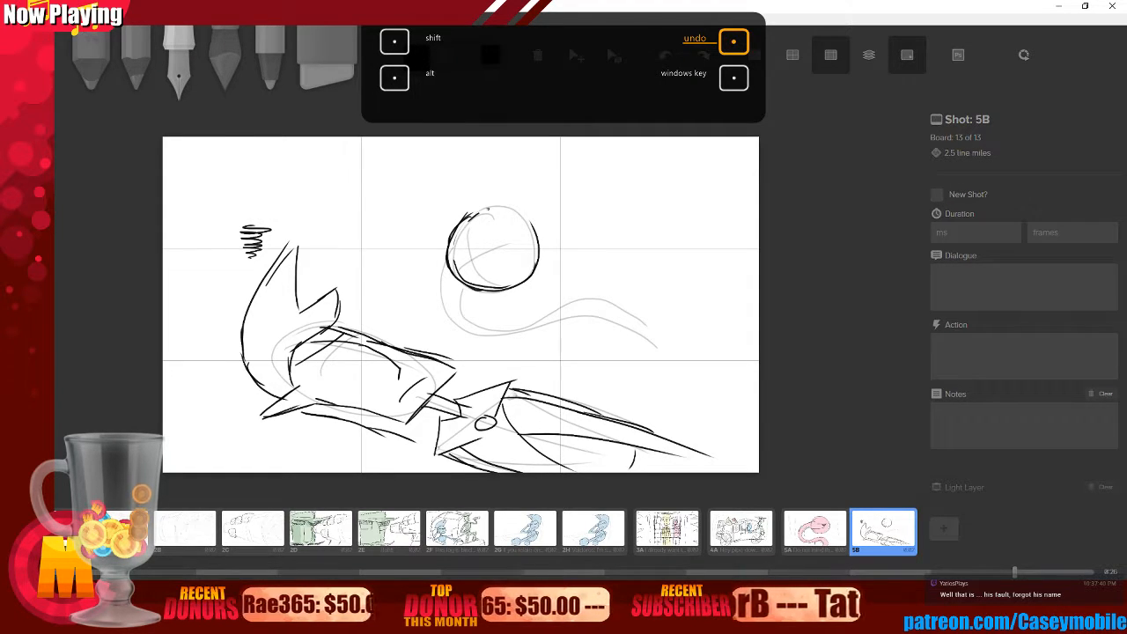
mouse_move(475, 205)
mouse_down()
mouse_move(459, 217)
mouse_move(494, 200)
mouse_move(454, 227)
mouse_up()
mouse_move(468, 212)
mouse_down()
mouse_move(532, 204)
mouse_move(540, 229)
mouse_up()
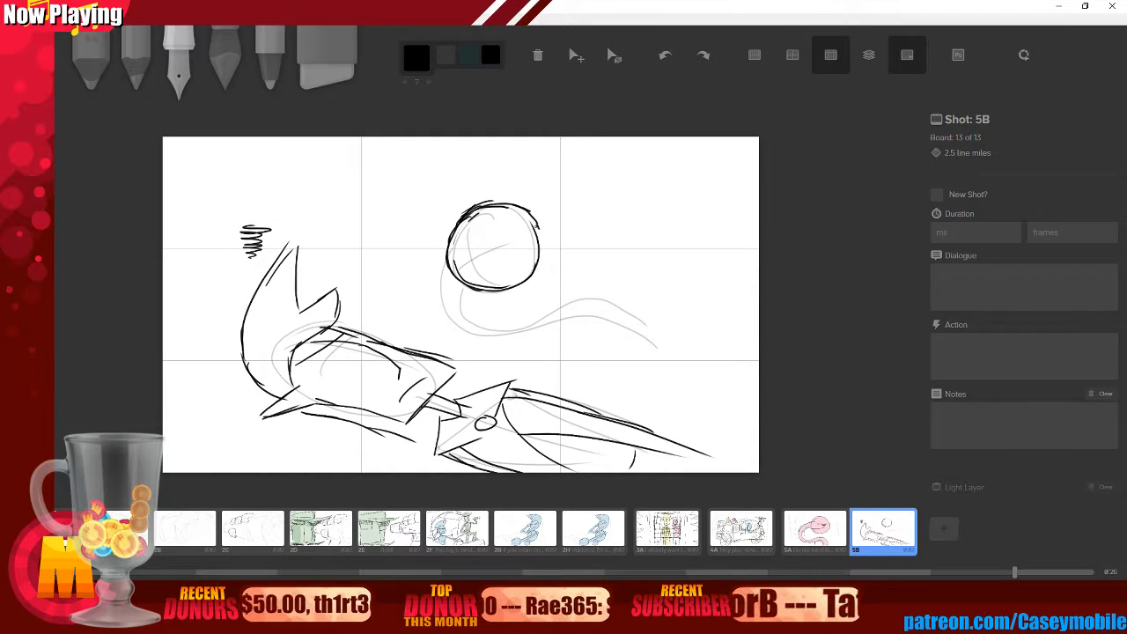
drag(447, 259, 517, 217)
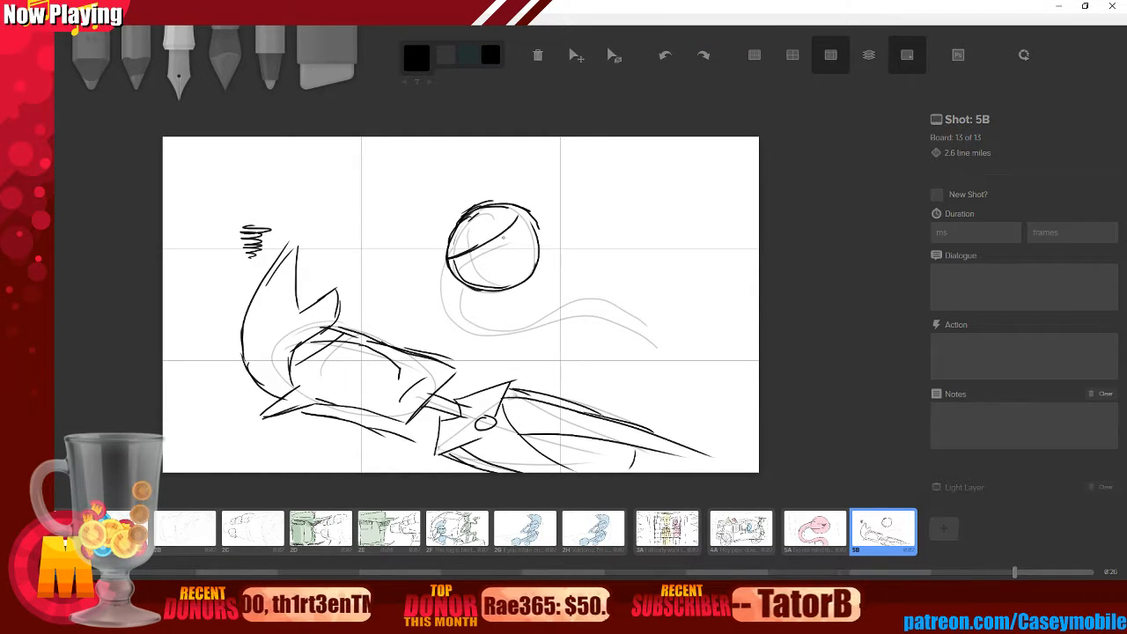
drag(463, 285, 531, 240)
drag(459, 259, 482, 248)
drag(482, 242, 482, 257)
key(ctrl+z)
key(ctrl+z)
key(ctrl+z)
key(ctrl+z)
key(ctrl+z)
key(ctrl+z)
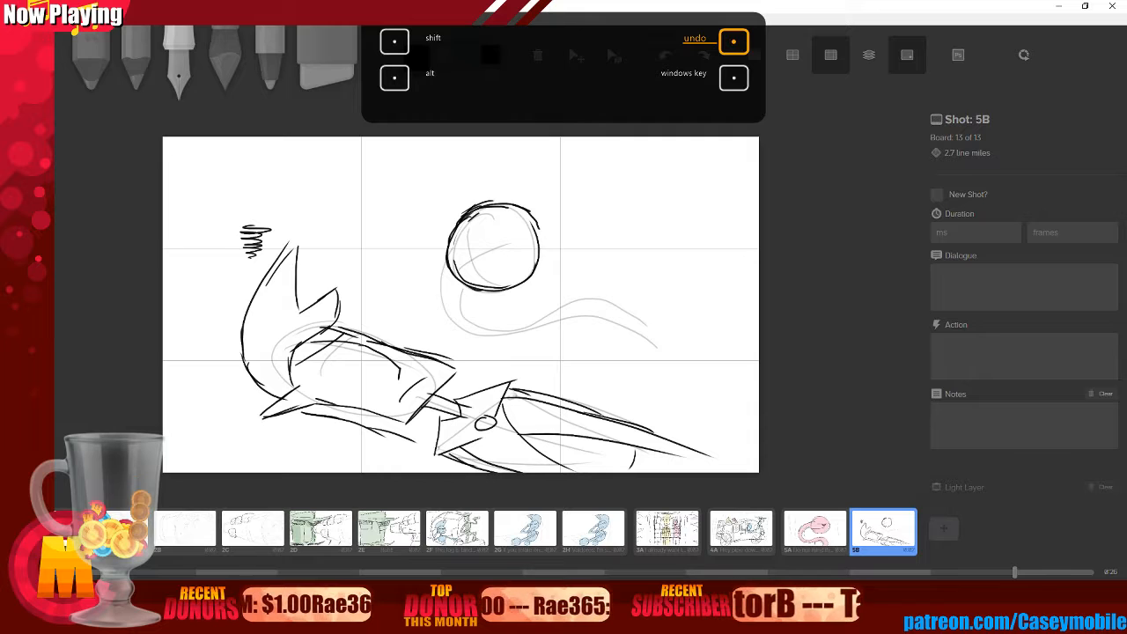
drag(467, 286, 532, 246)
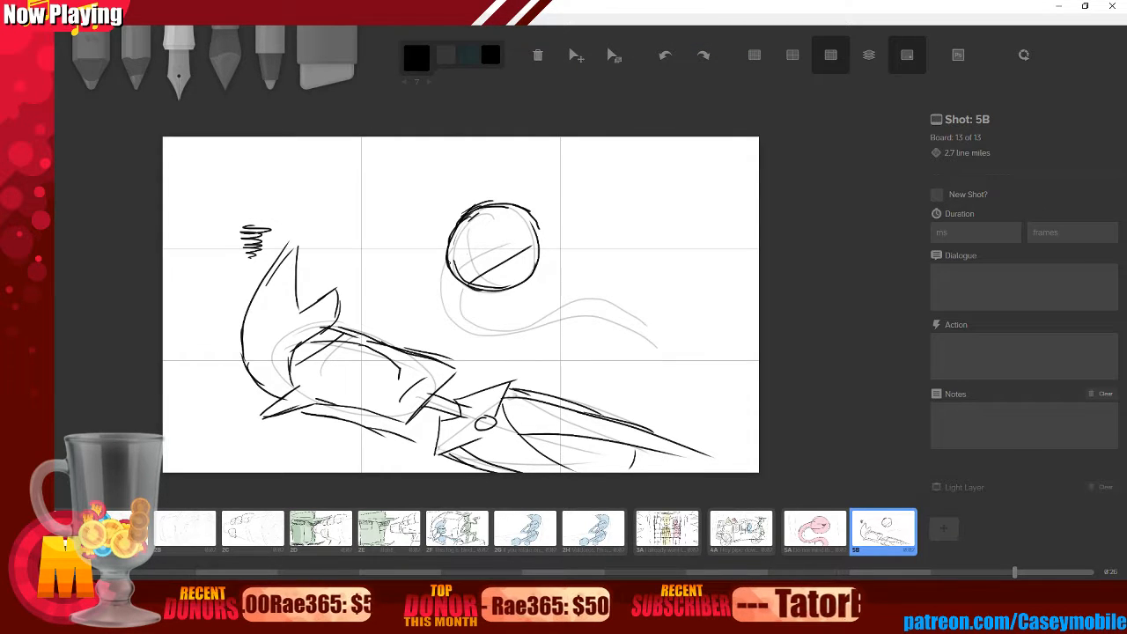
drag(453, 263, 532, 225)
drag(459, 256, 482, 241)
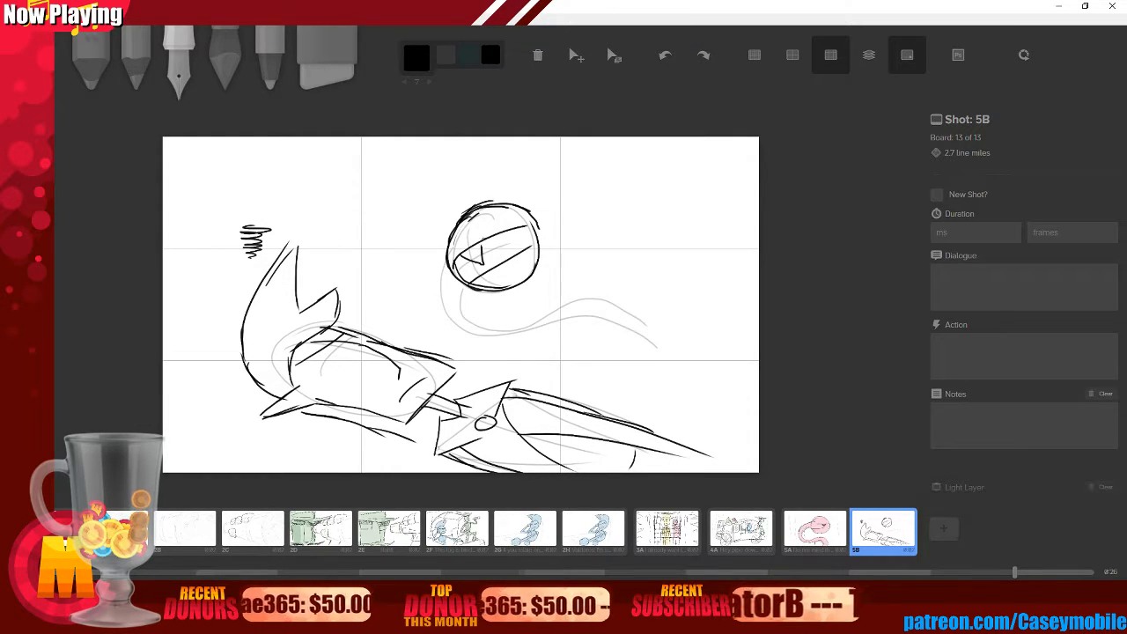
key(ctrl+z)
key(ctrl+z)
key(ctrl+z)
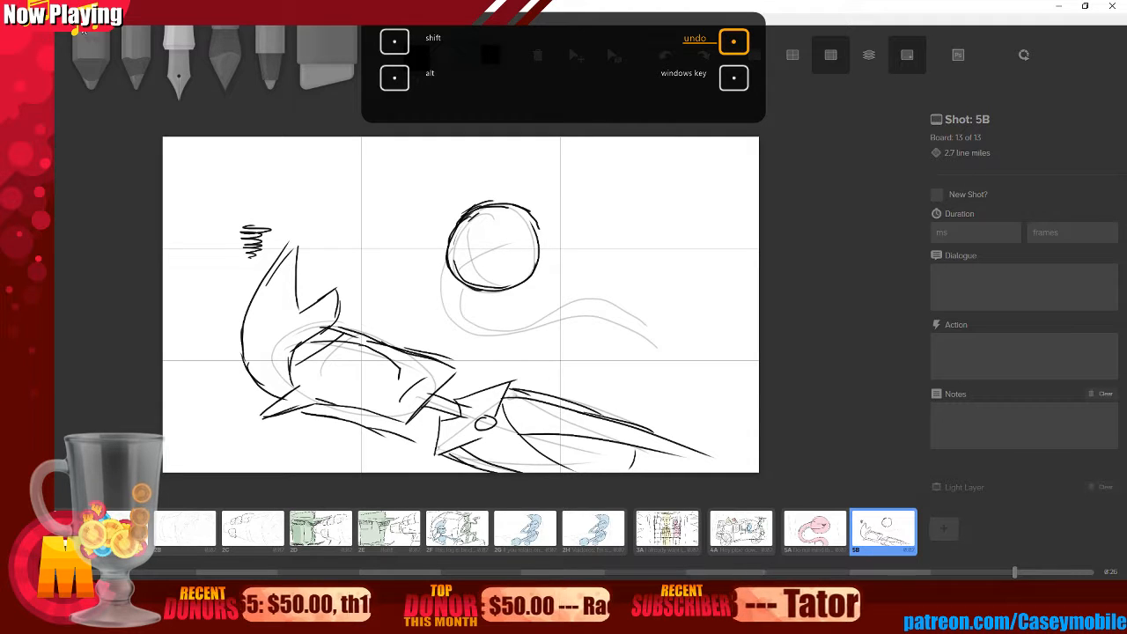
mouse_move(460, 277)
mouse_down()
mouse_move(521, 253)
mouse_move(544, 226)
mouse_up()
drag(450, 261, 529, 230)
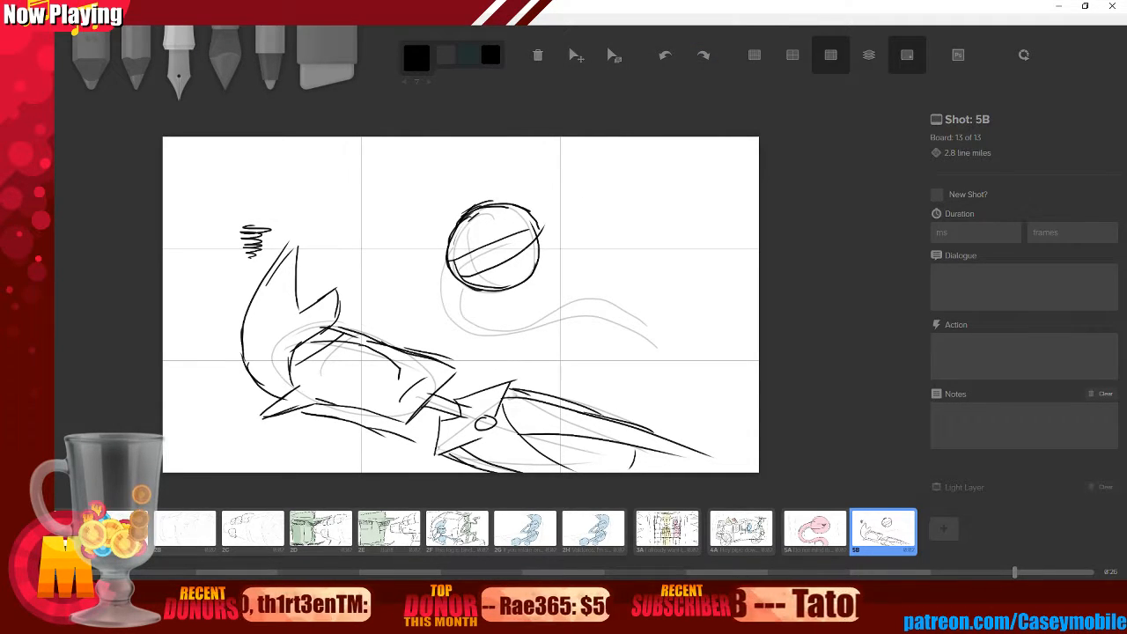
key(ctrl+z)
key(ctrl+z)
key(ctrl+z)
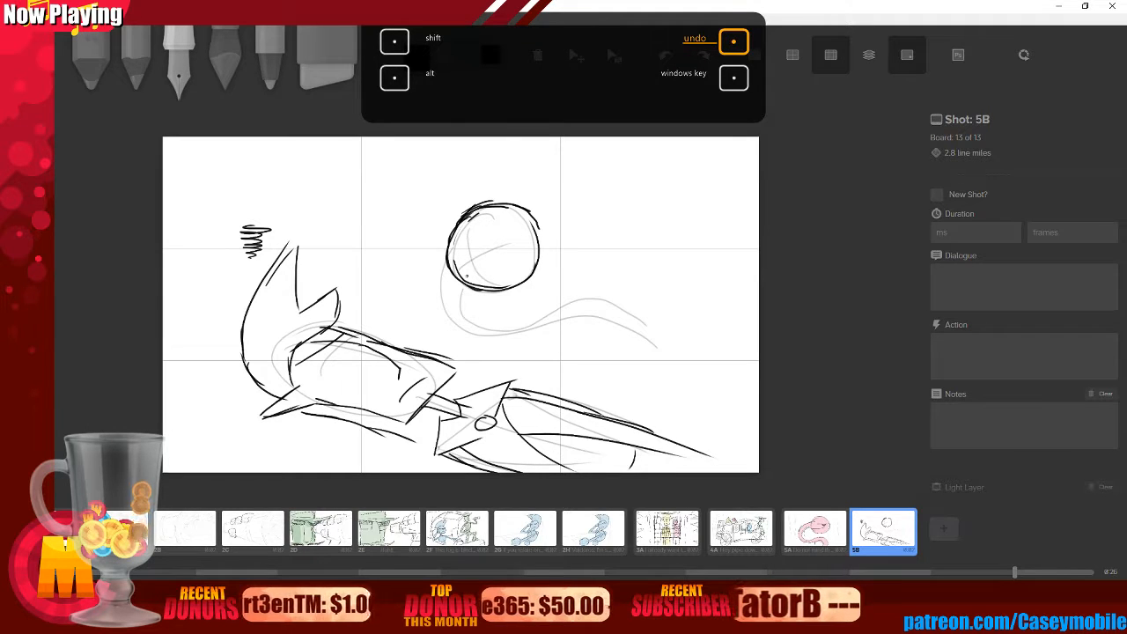
drag(299, 251, 540, 159)
key(ctrl+z)
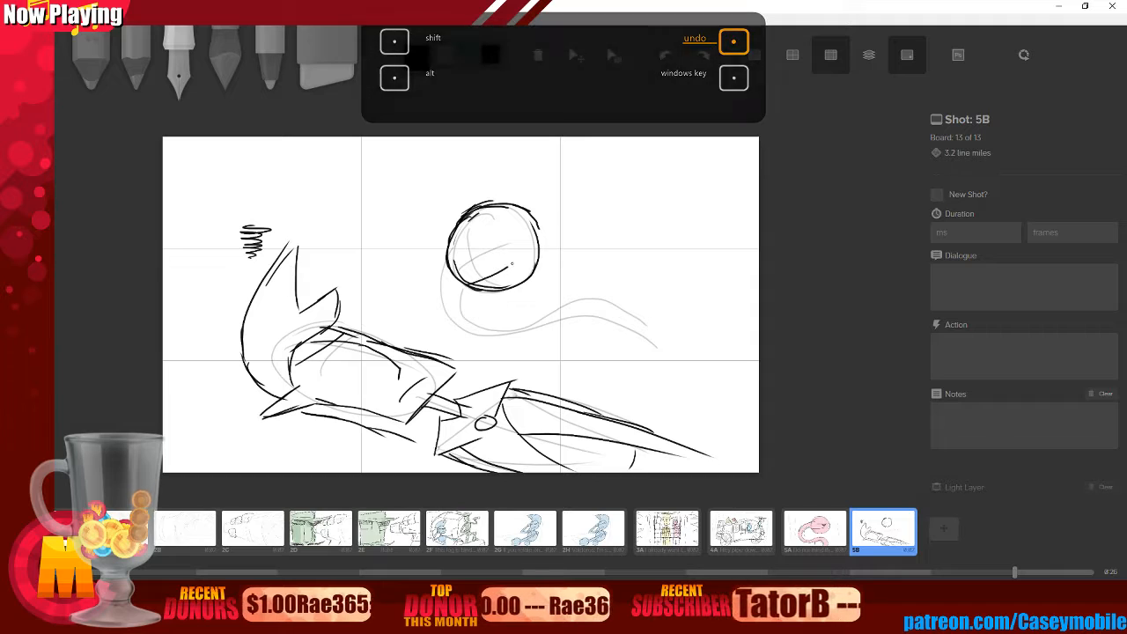
drag(458, 280, 539, 216)
mouse_move(454, 266)
mouse_down()
mouse_move(518, 216)
mouse_move(492, 269)
mouse_move(489, 242)
mouse_up()
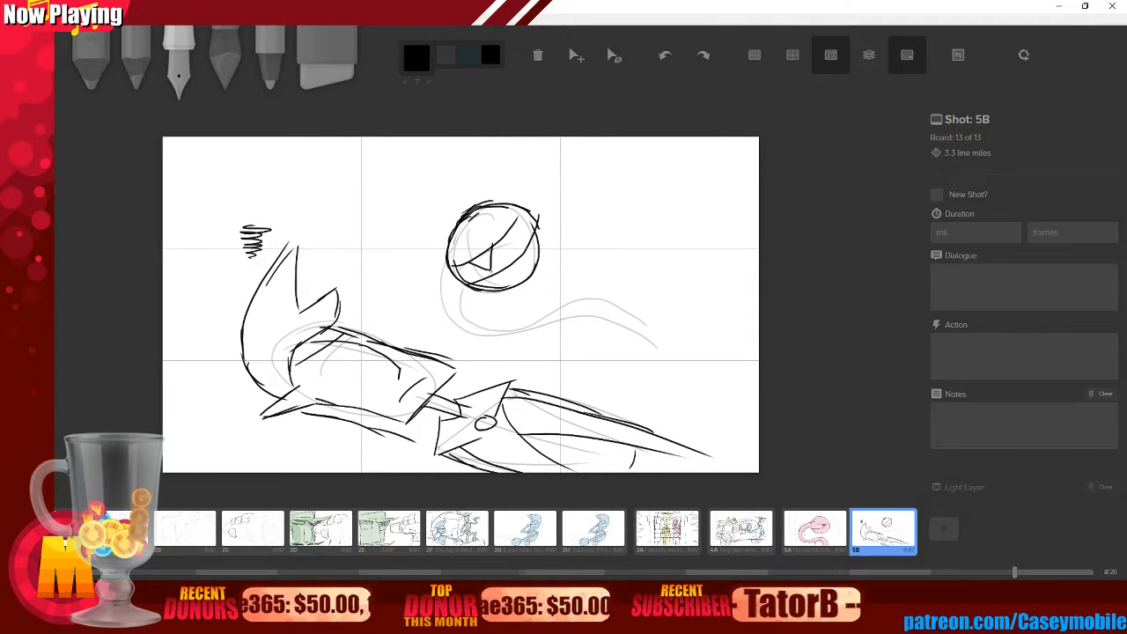
key(ctrl+z)
key(ctrl+z)
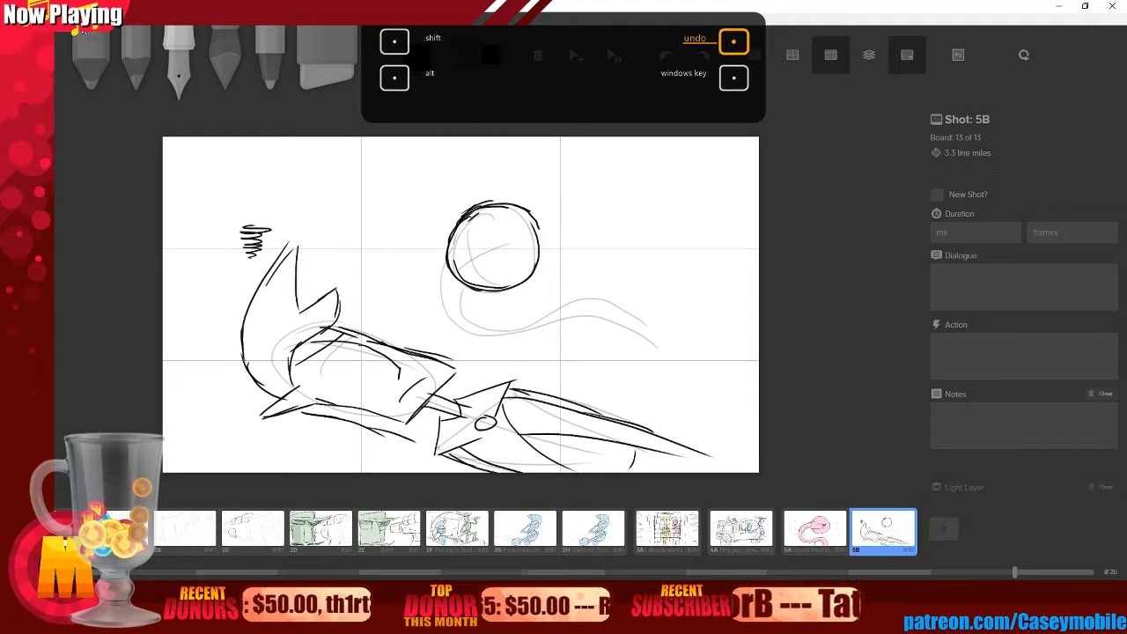
- Ink a diagonal band across the round head, a small dark-filled triangular shape beneath it, and both sides of the long winding neck
drag(471, 282, 540, 229)
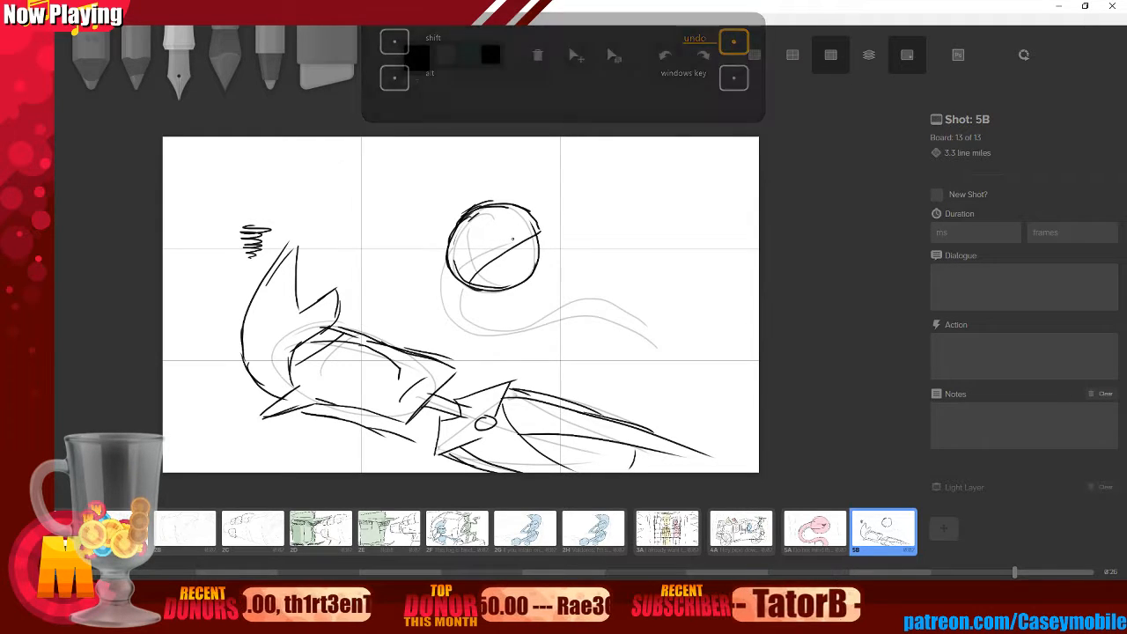
drag(449, 261, 526, 205)
mouse_move(476, 271)
mouse_down()
mouse_move(473, 255)
mouse_move(499, 261)
mouse_move(443, 287)
mouse_move(463, 331)
mouse_move(553, 319)
mouse_move(653, 346)
mouse_up()
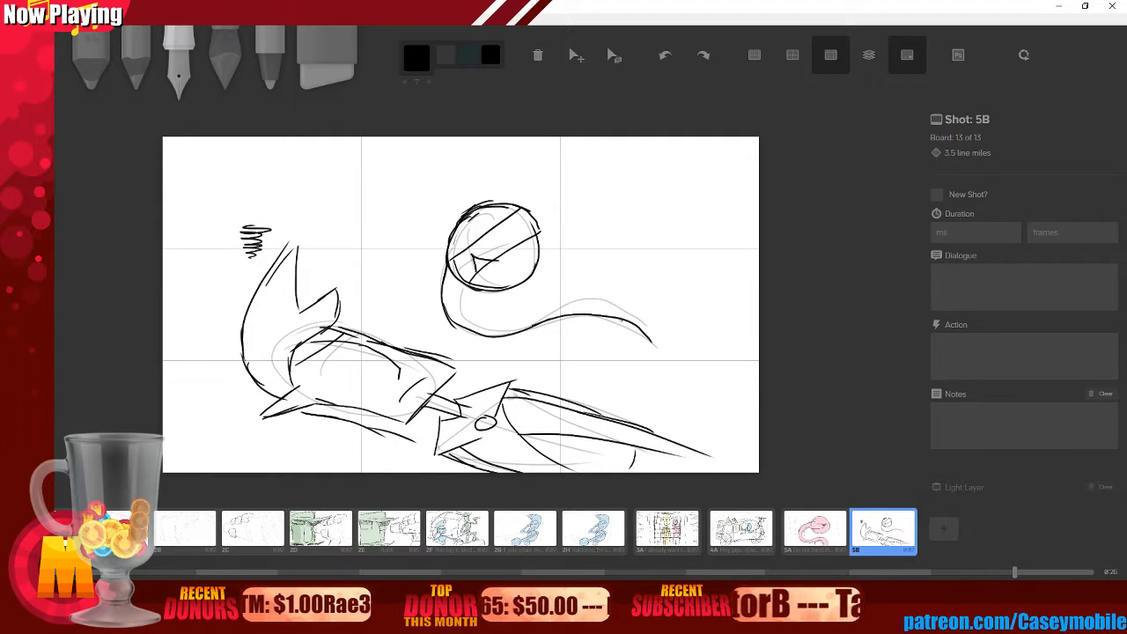
drag(479, 293, 467, 312)
drag(527, 313, 619, 298)
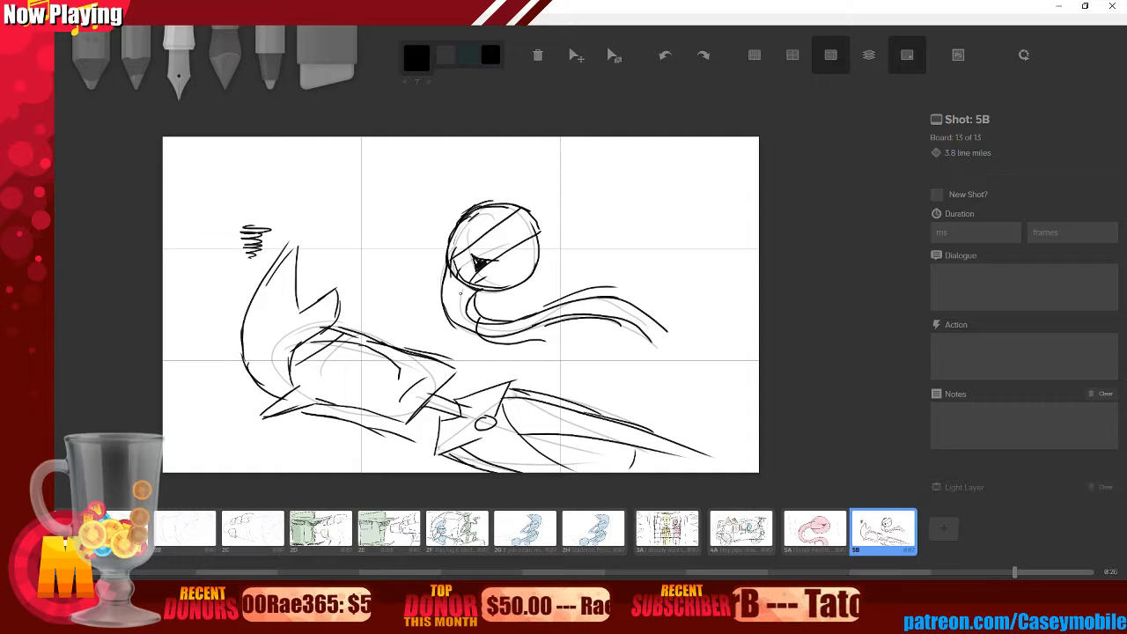
- With the pen, ink a panelled, angled structure behind the reclining figure and a long sloping background line extending from the round head
click(225, 60)
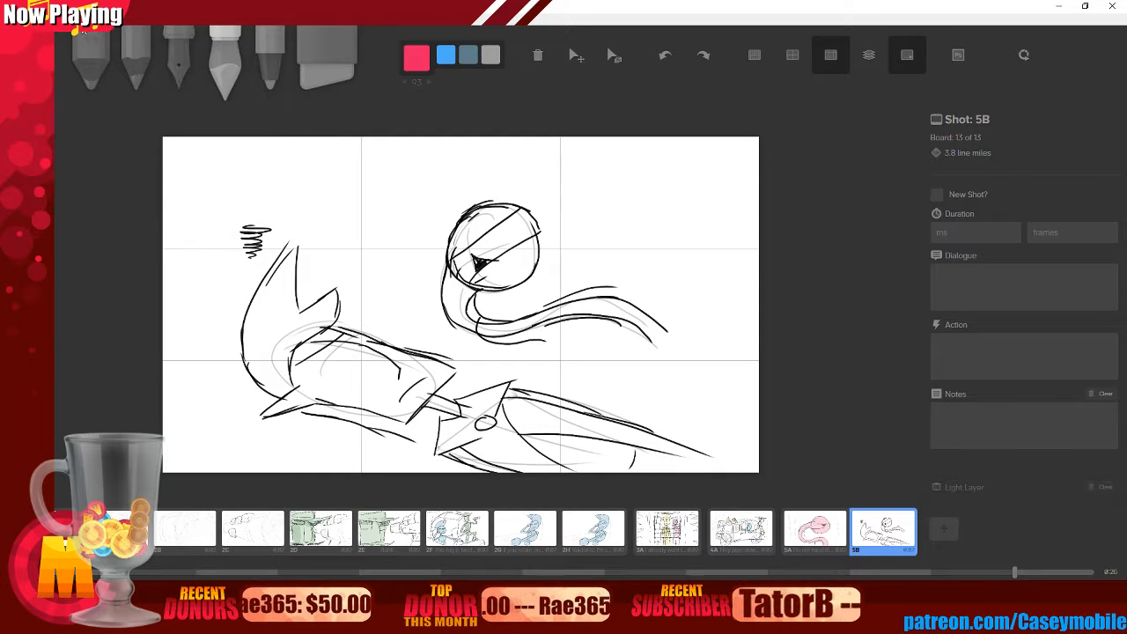
click(180, 63)
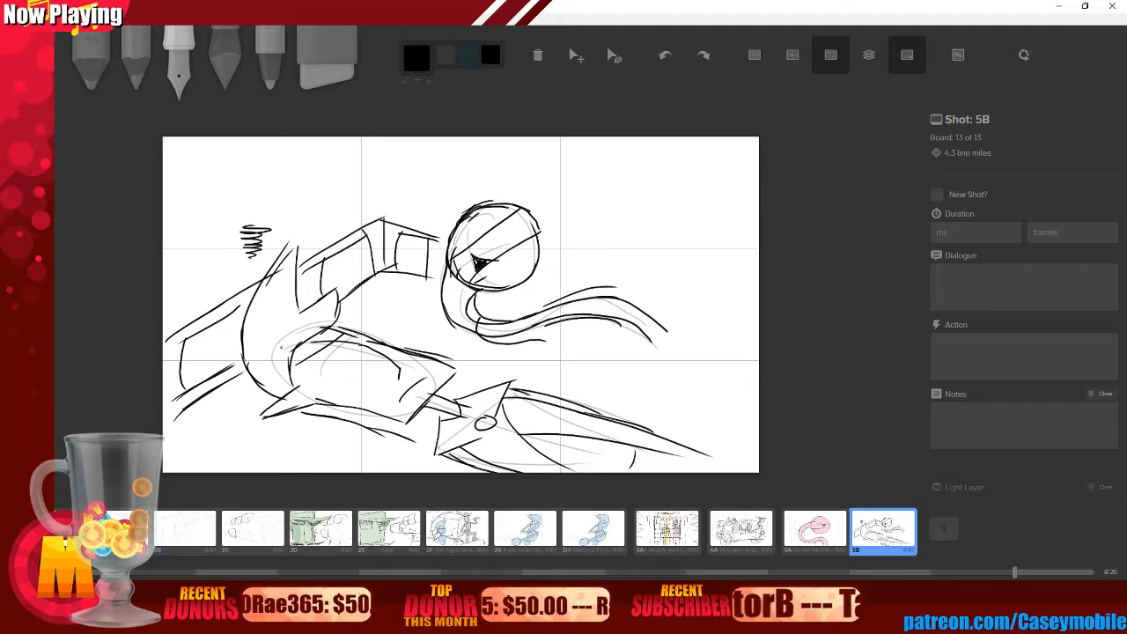
drag(541, 239, 722, 263)
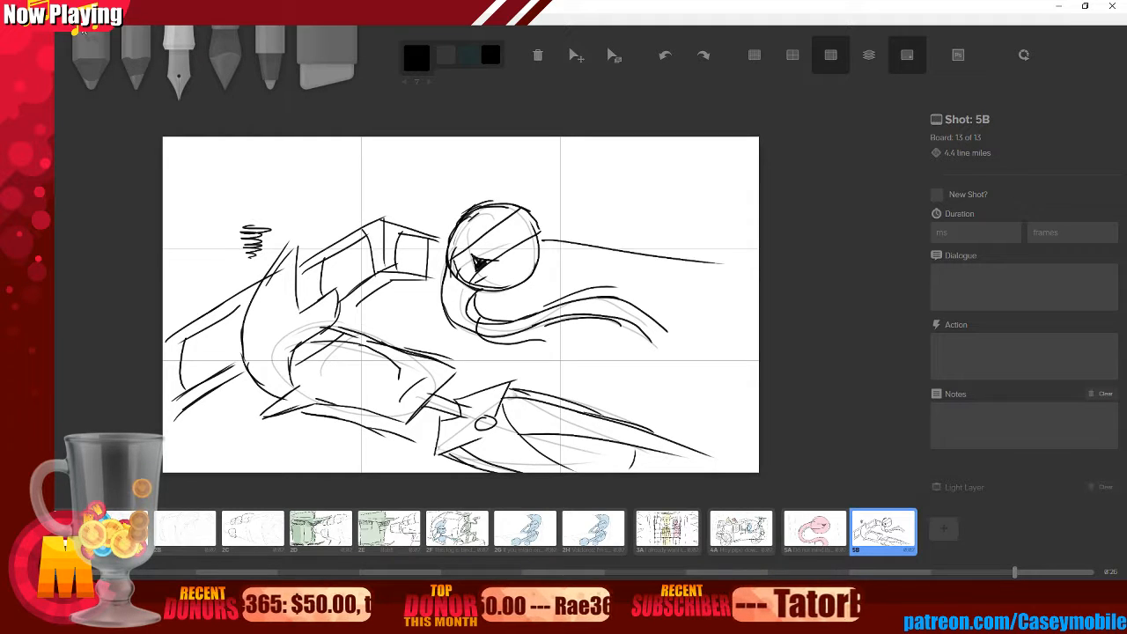
- With the brush, shade the round-headed figure and its neck pink and the whole reclining figure yellow
click(224, 60)
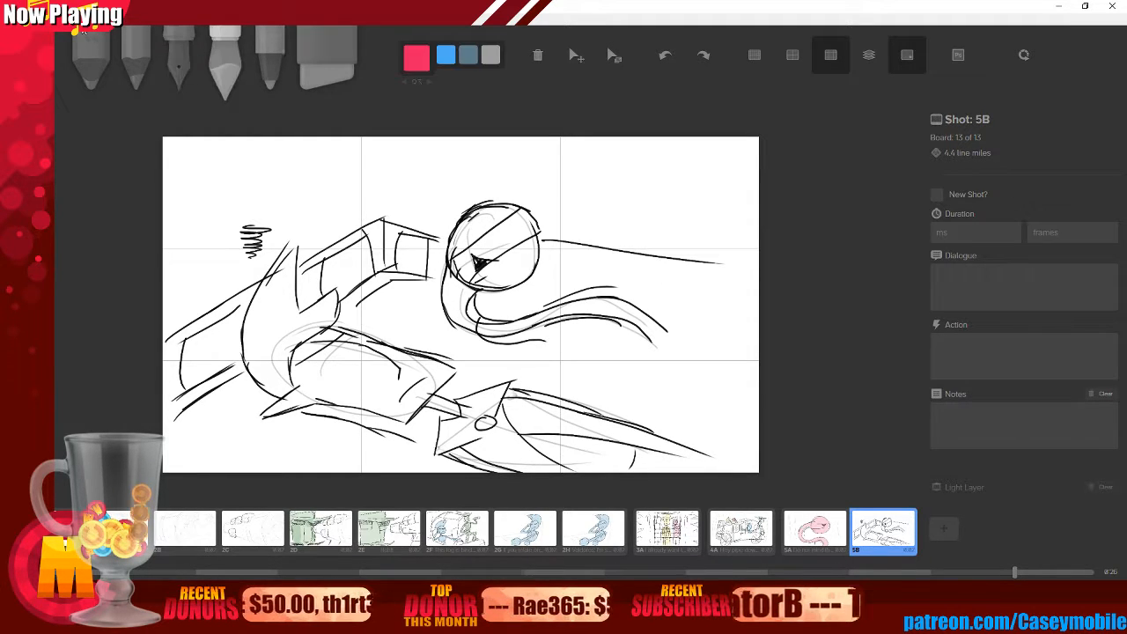
mouse_move(480, 238)
mouse_down()
mouse_move(516, 236)
mouse_move(522, 258)
mouse_move(482, 262)
mouse_move(495, 216)
mouse_move(508, 268)
mouse_move(467, 256)
mouse_move(458, 297)
mouse_move(469, 324)
mouse_move(515, 324)
mouse_move(563, 305)
mouse_move(671, 337)
mouse_up()
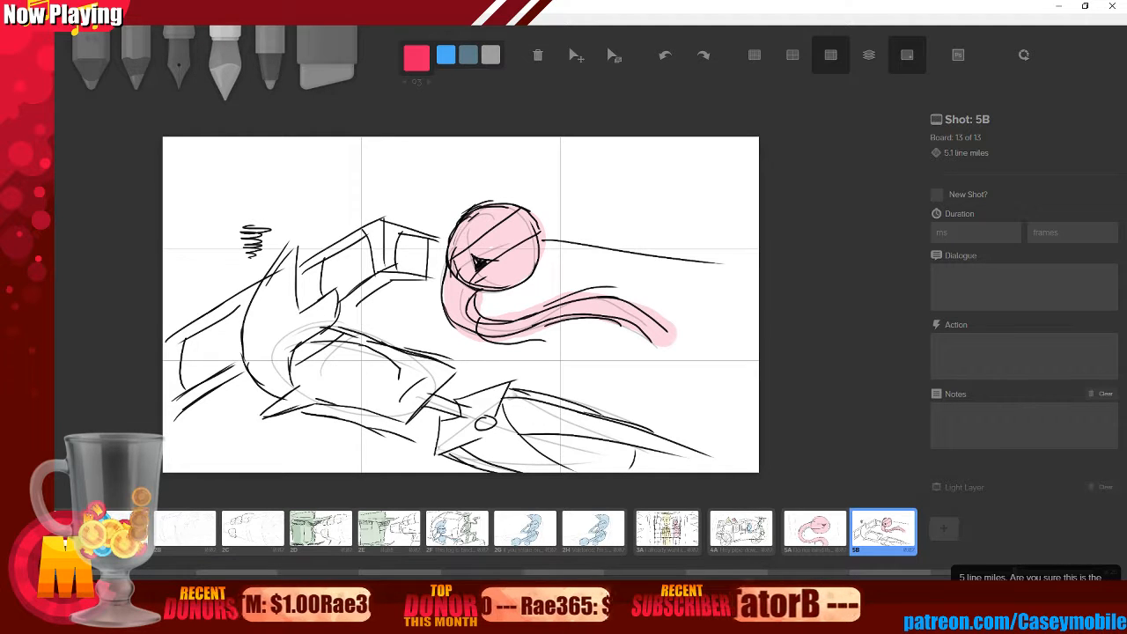
click(417, 58)
click(370, 116)
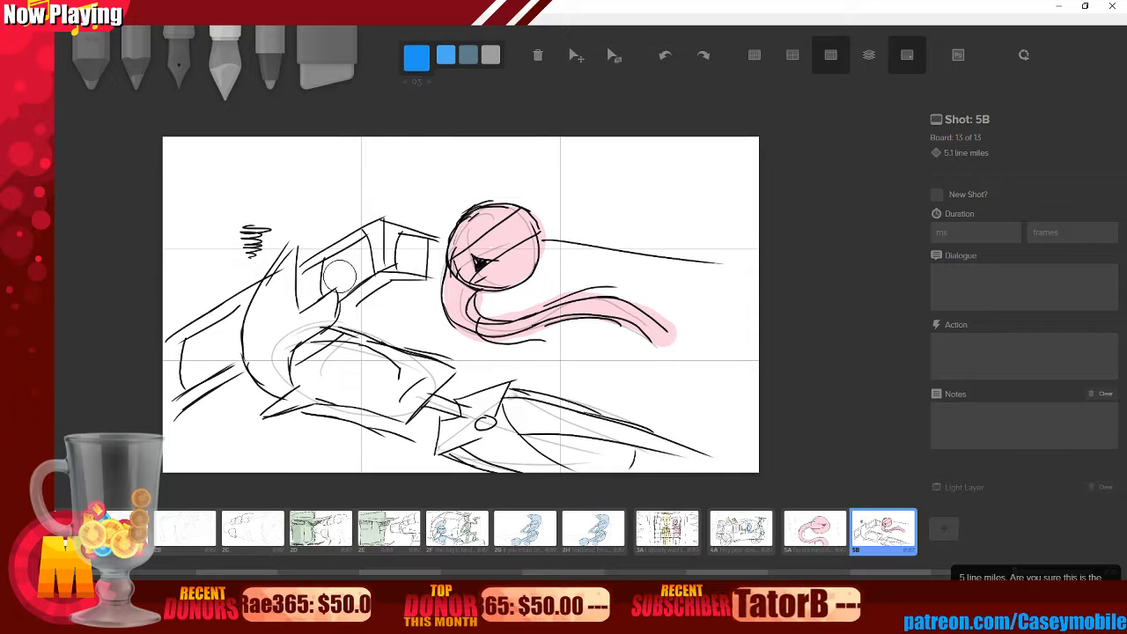
click(416, 58)
click(451, 117)
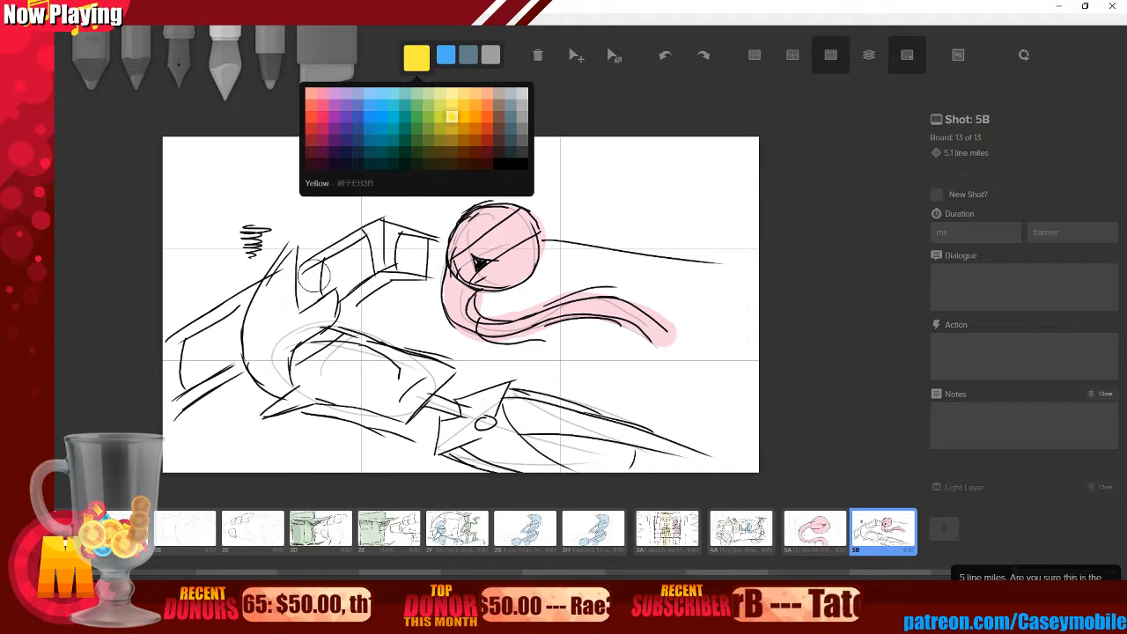
mouse_move(258, 321)
mouse_down()
mouse_move(285, 337)
mouse_move(261, 359)
mouse_move(284, 388)
mouse_move(300, 380)
mouse_move(326, 308)
mouse_move(343, 358)
mouse_move(335, 341)
mouse_move(435, 376)
mouse_move(390, 387)
mouse_move(401, 412)
mouse_move(291, 400)
mouse_move(423, 384)
mouse_move(413, 391)
mouse_move(464, 416)
mouse_move(482, 403)
mouse_move(454, 440)
mouse_move(488, 459)
mouse_move(577, 458)
mouse_move(586, 433)
mouse_move(517, 415)
mouse_move(532, 404)
mouse_move(542, 449)
mouse_move(714, 465)
mouse_up()
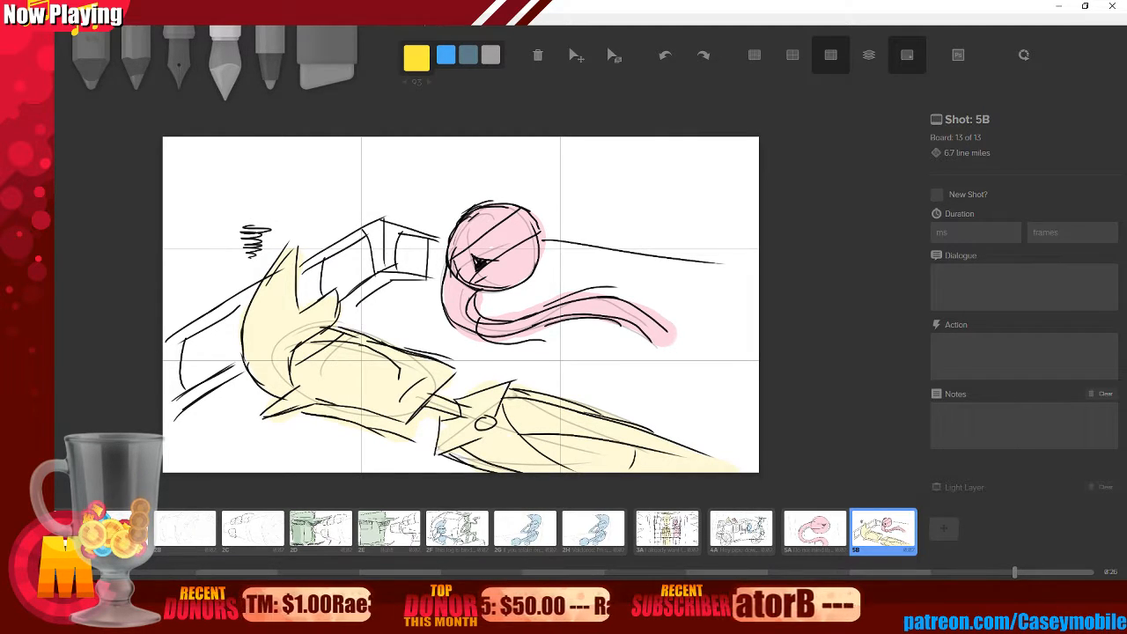
- Enter board 5B's dialogue as "He's just agitated that... for once... he cannot ramble his way out of a situation"
click(1045, 278)
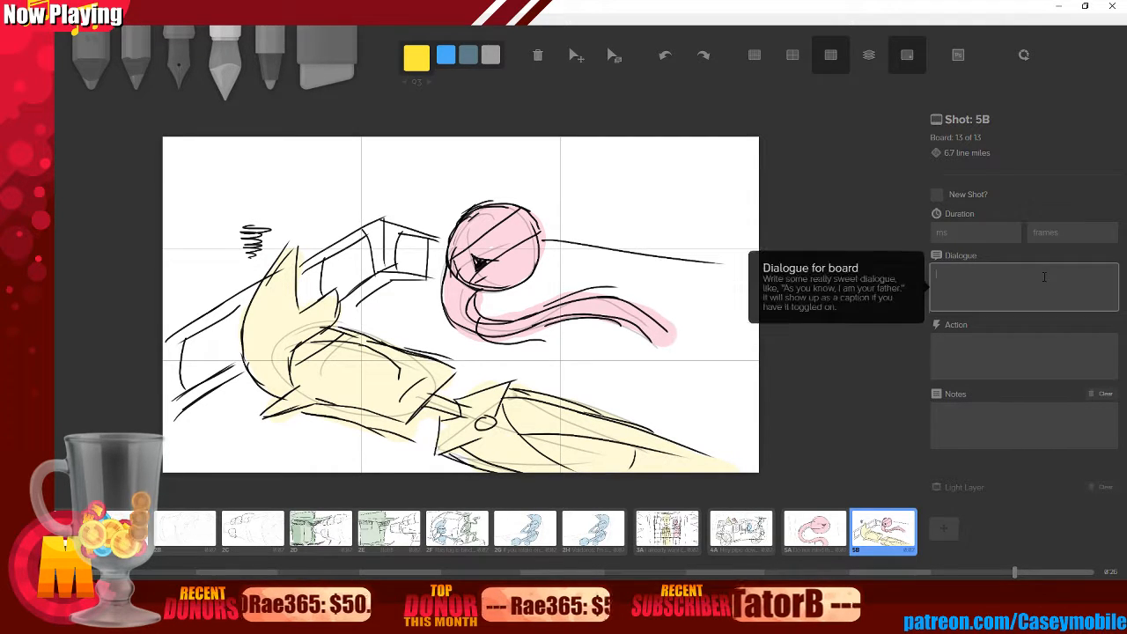
text(He's)
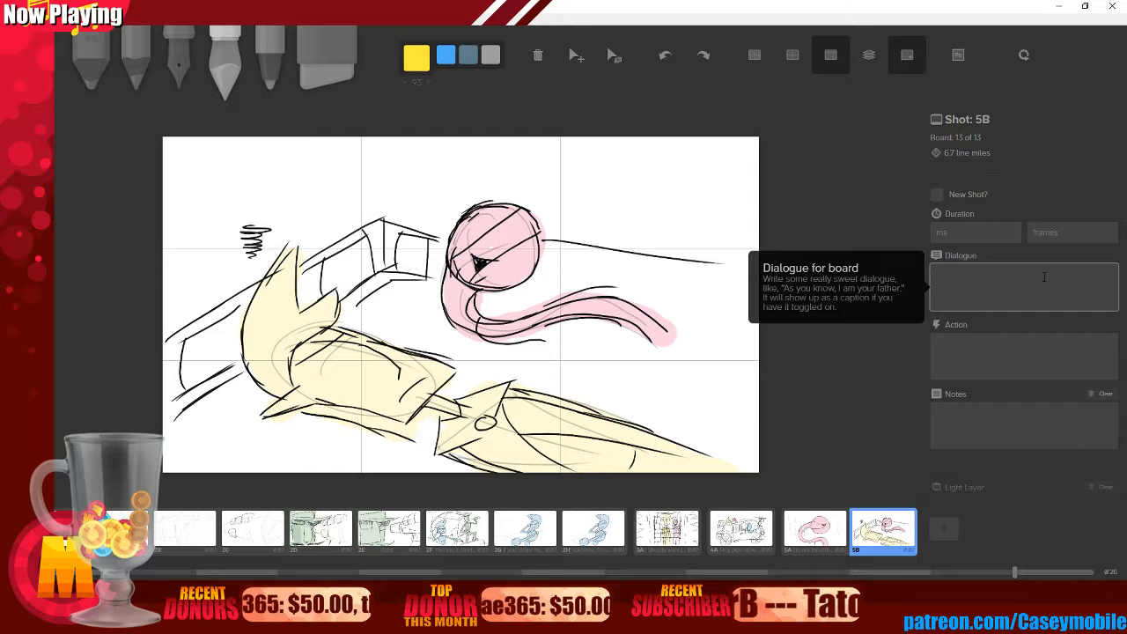
text( just ag)
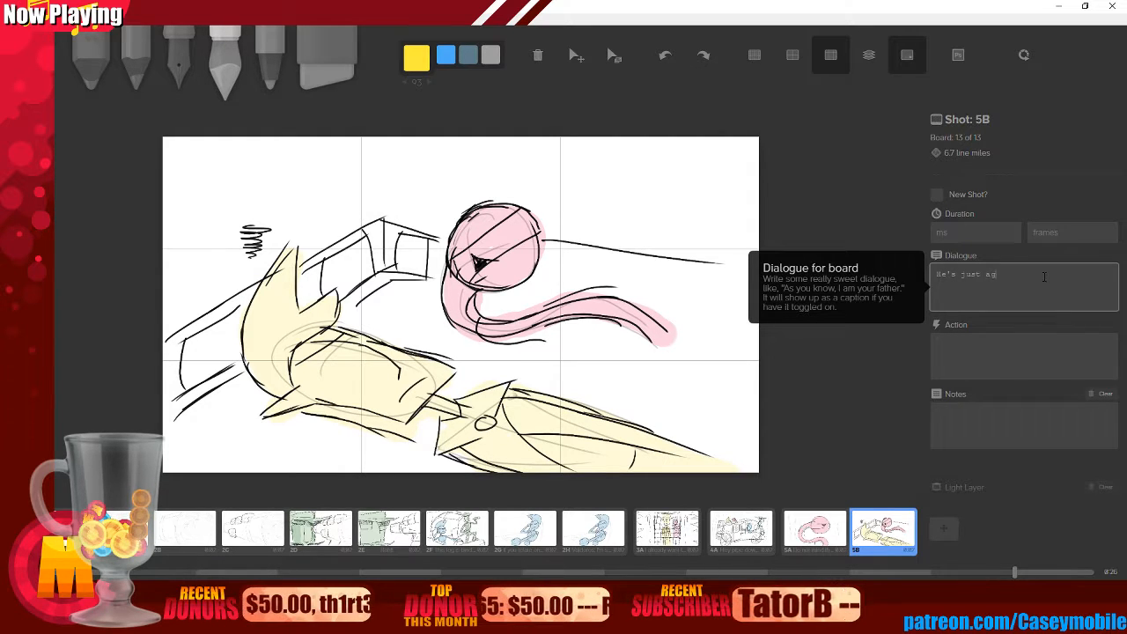
text(itated bhat...)
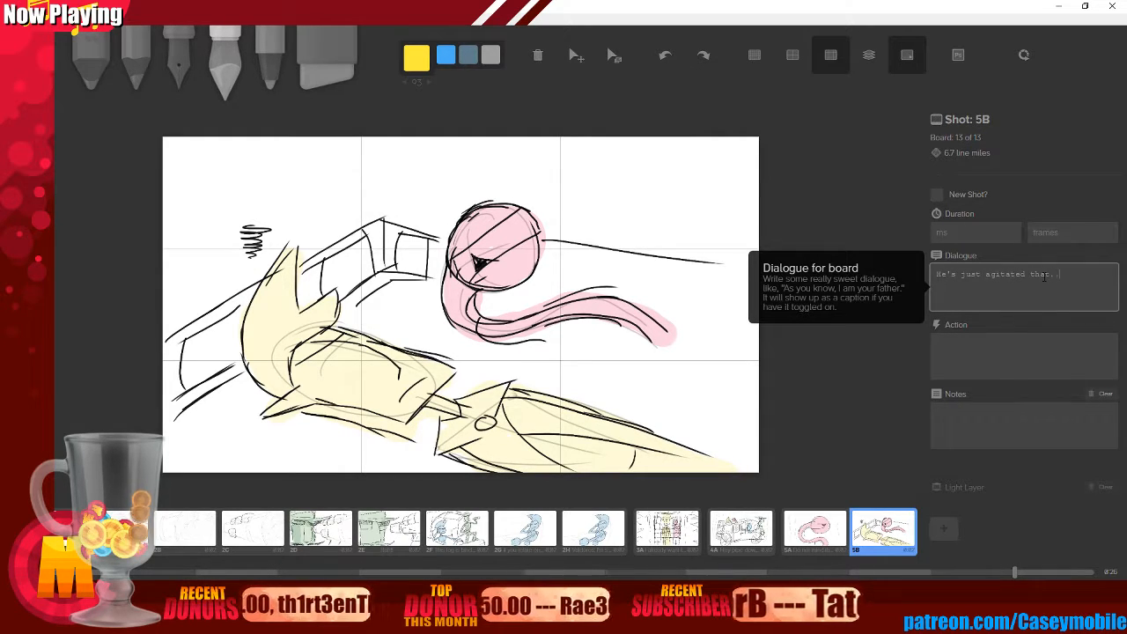
text( for once... he c)
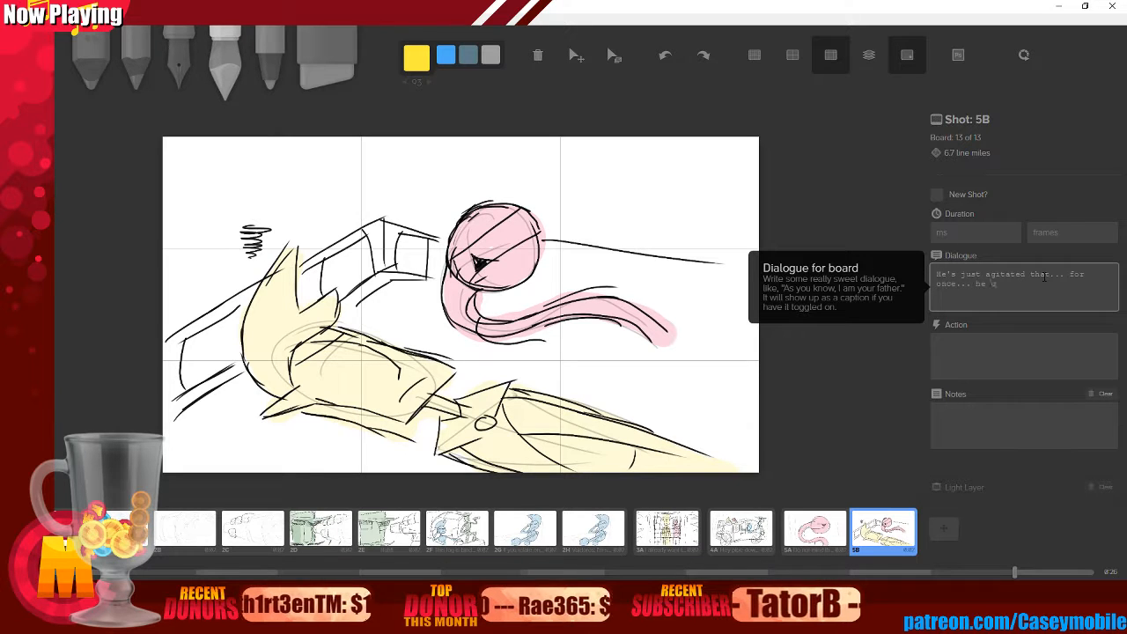
text(annot ramble his w)
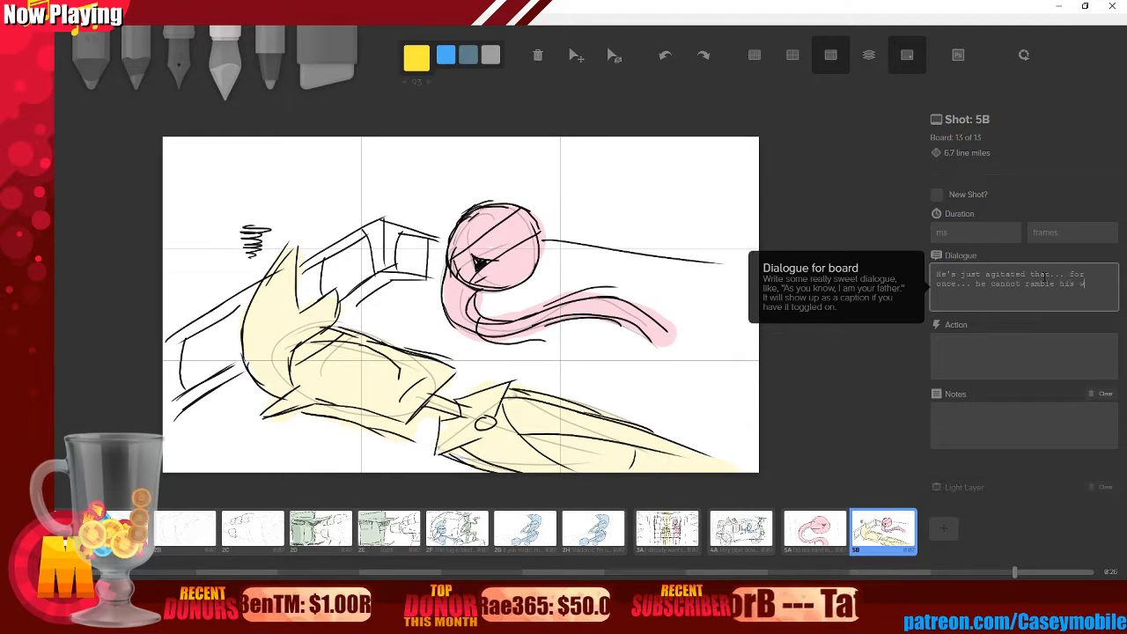
text(ay out of a situation.)
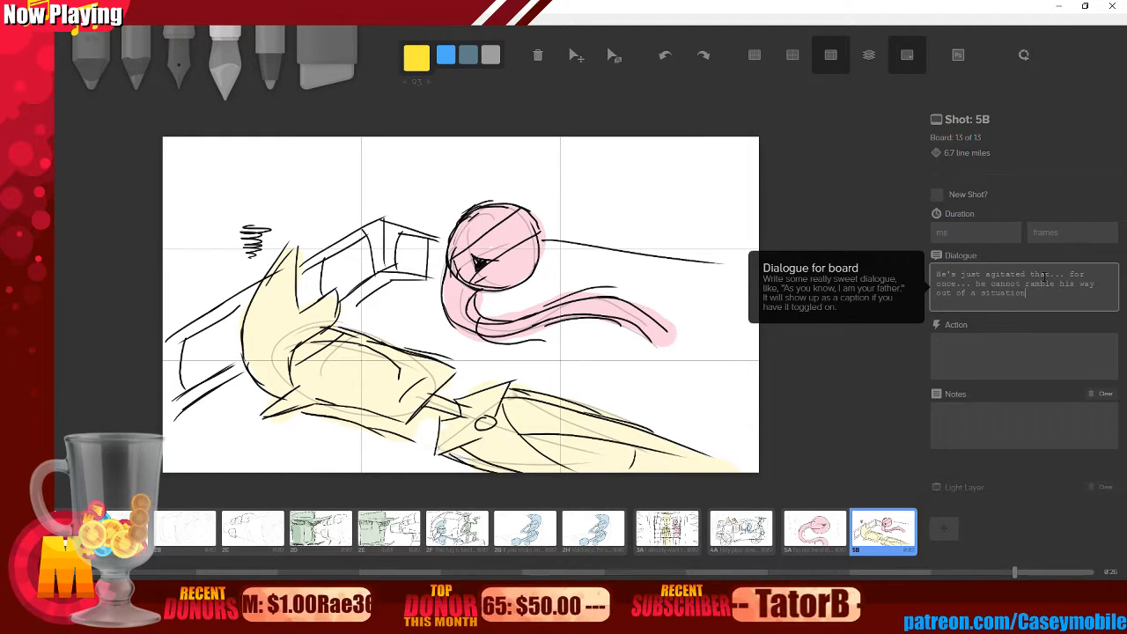
- Review the flow between boards 4A, 5A and 5B by viewing their drawings and captions
click(820, 534)
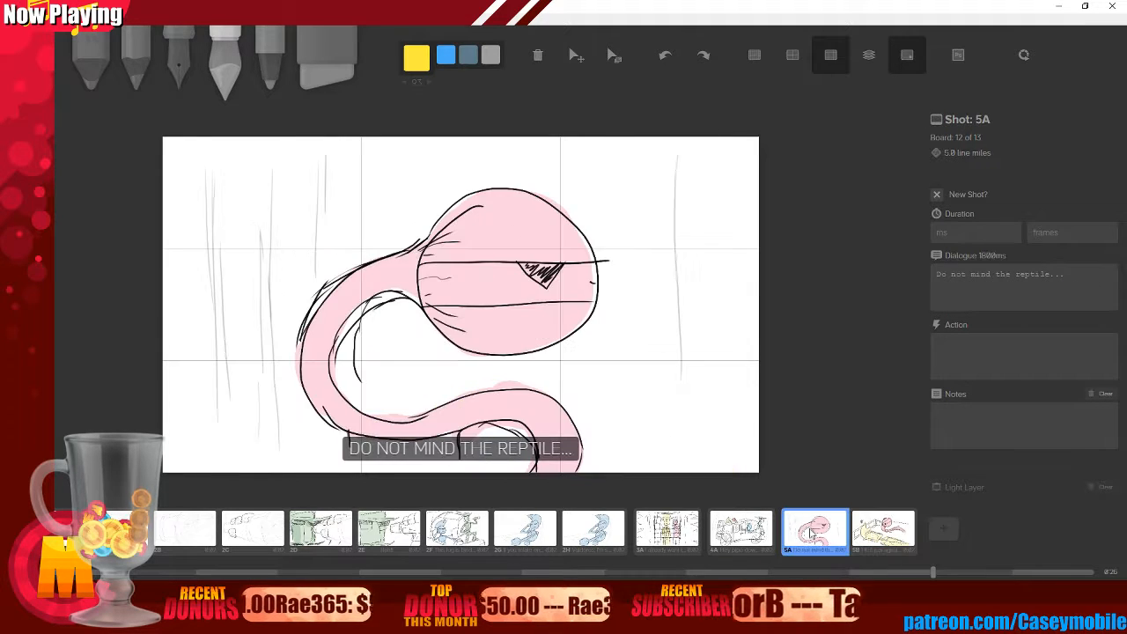
click(880, 538)
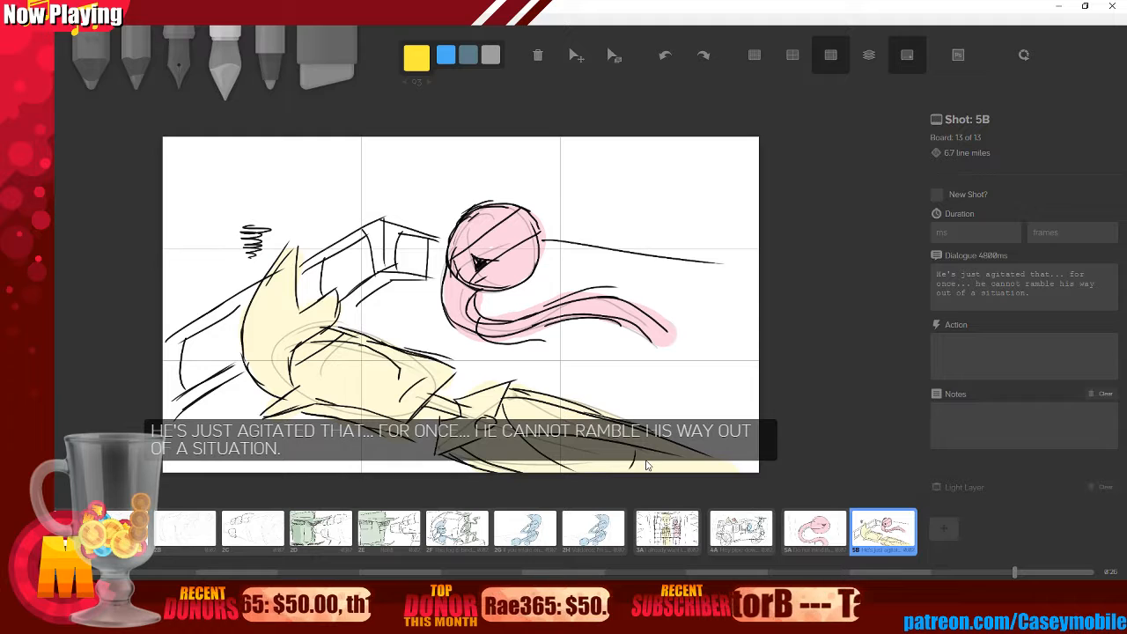
click(671, 531)
click(757, 530)
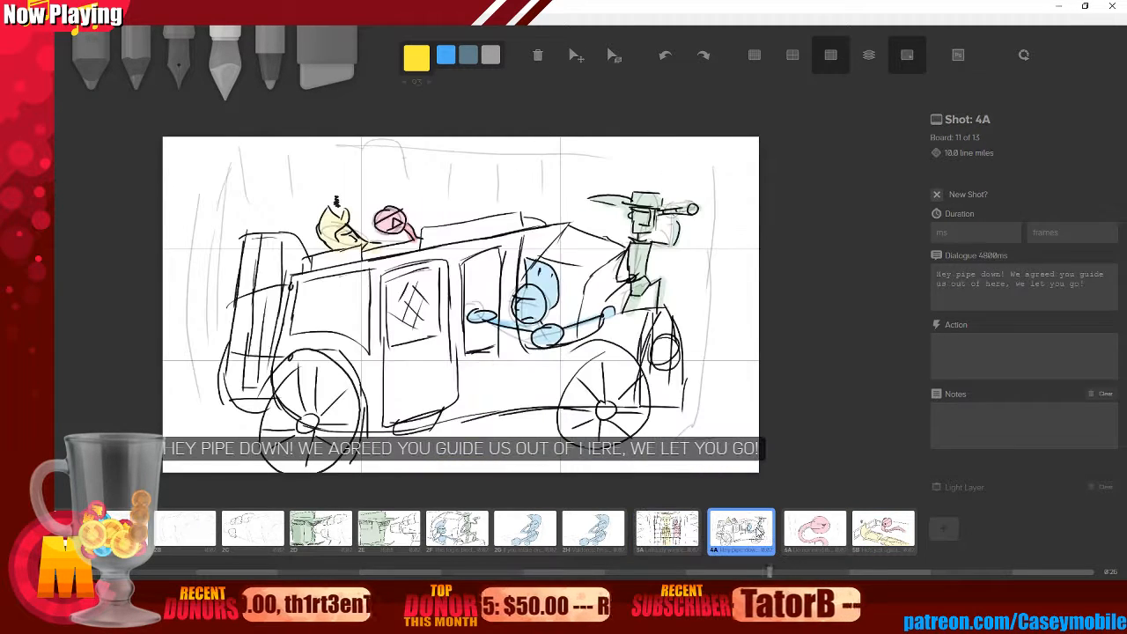
click(836, 539)
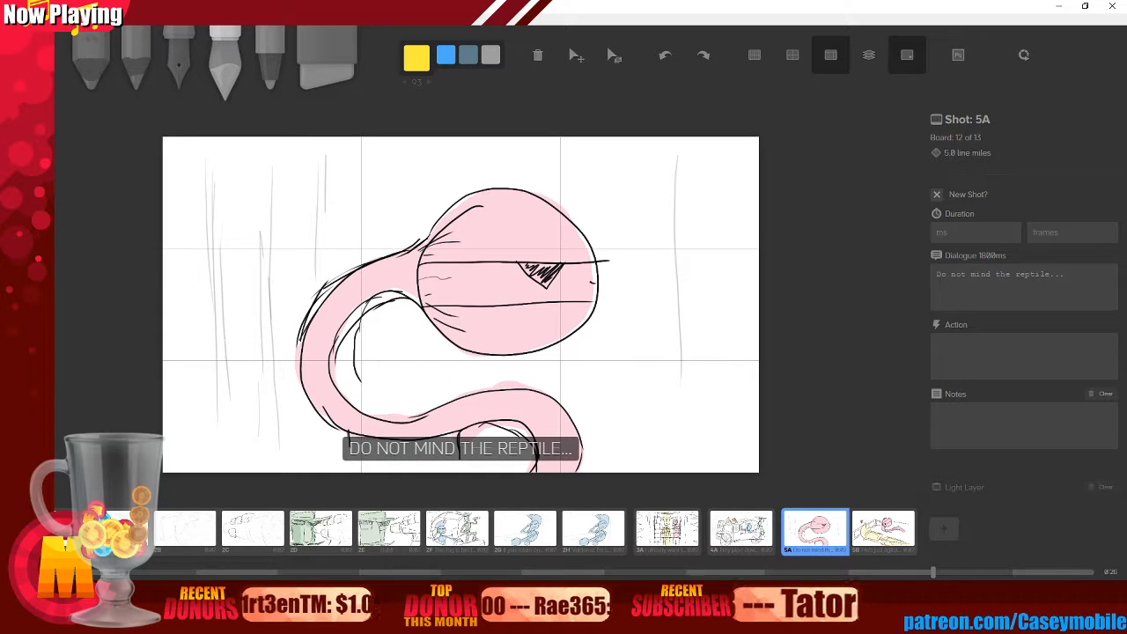
click(867, 529)
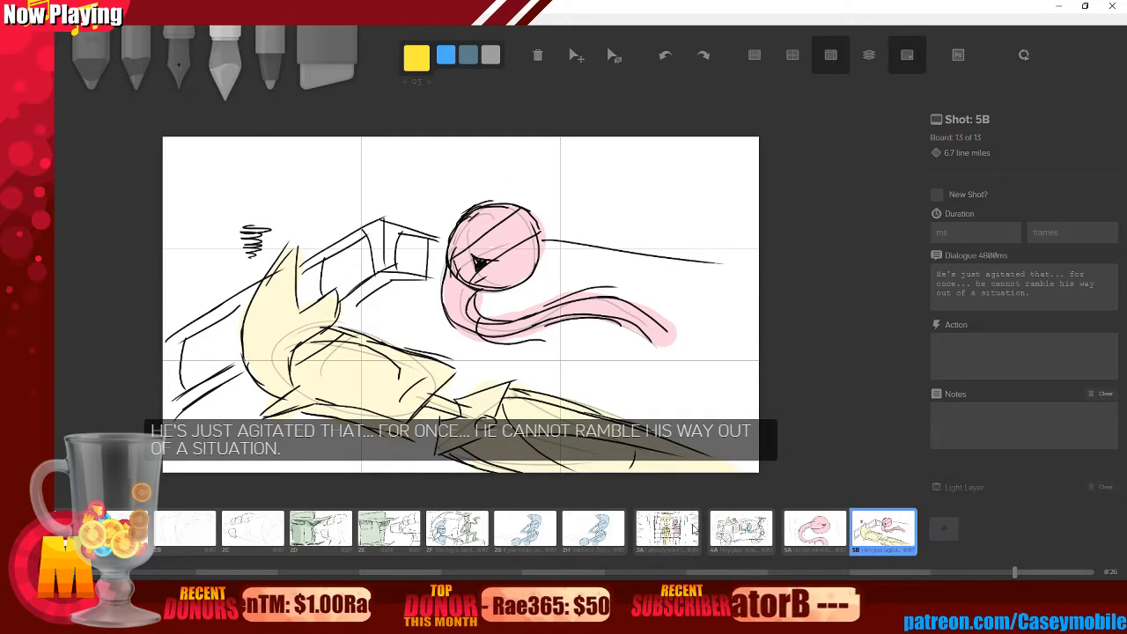
- Add a blank board after 5B, and mark both board 5B and the blank one as new shots
click(956, 528)
right_click(959, 531)
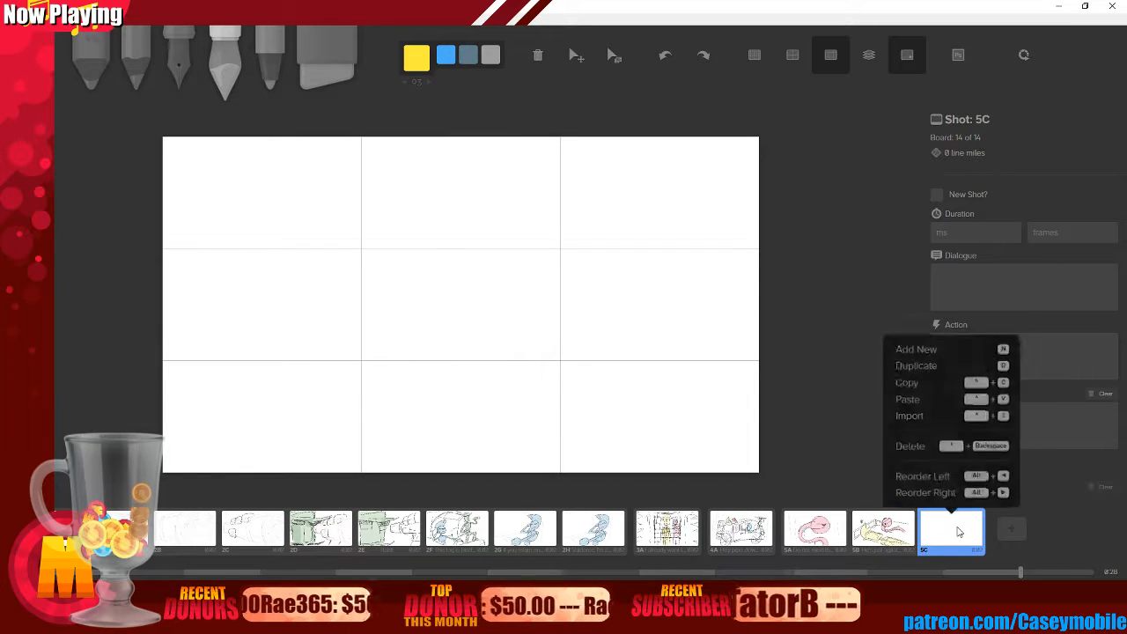
click(937, 194)
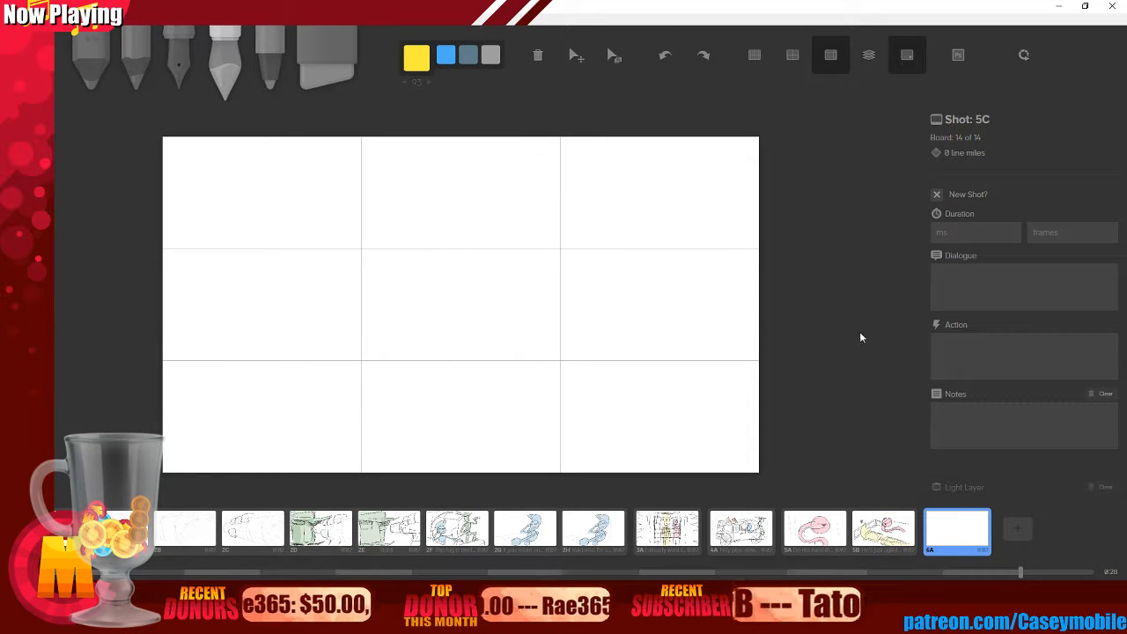
click(867, 517)
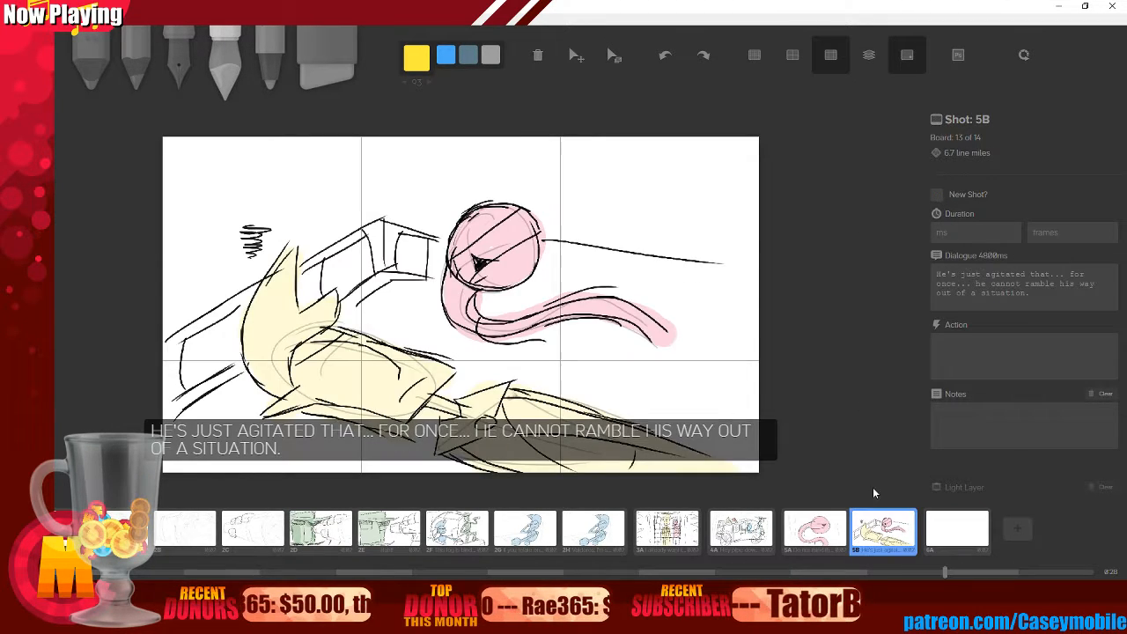
click(937, 195)
click(984, 531)
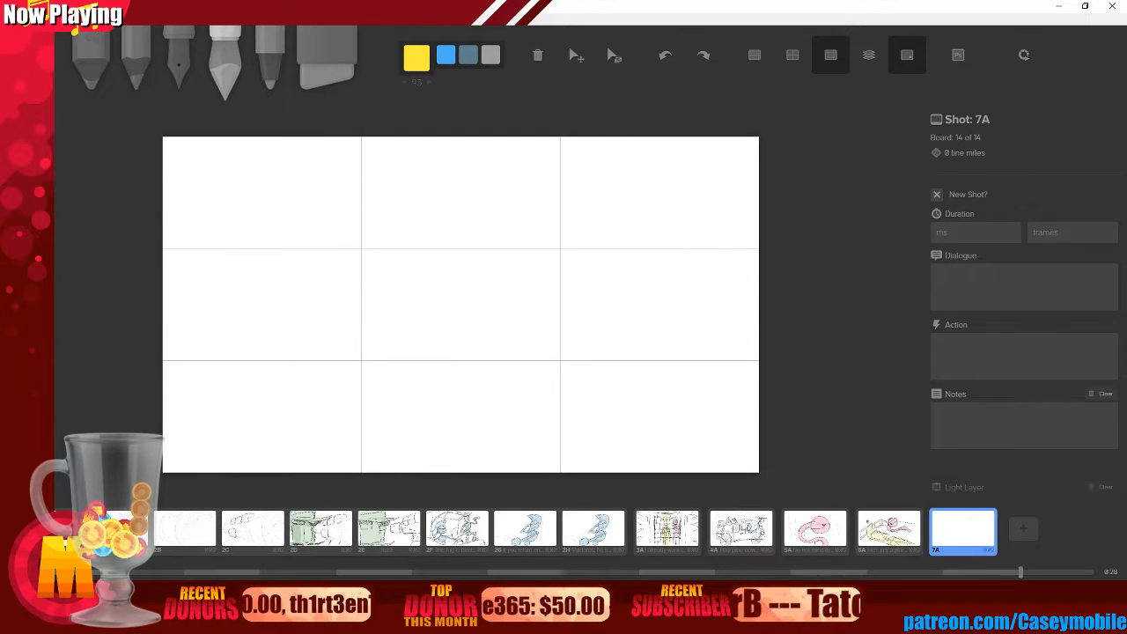
- Switch to Adobe Audition, listen to the recorded scene dialogue up to about 0:49, and return to the storyboard
key(alt+Tab)
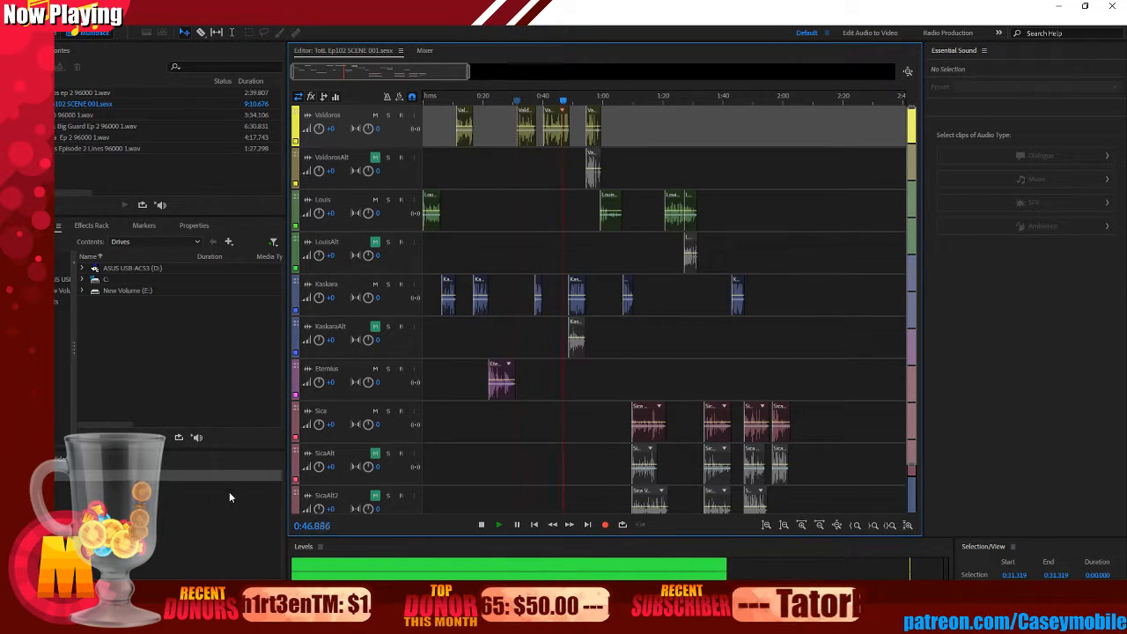
click(481, 524)
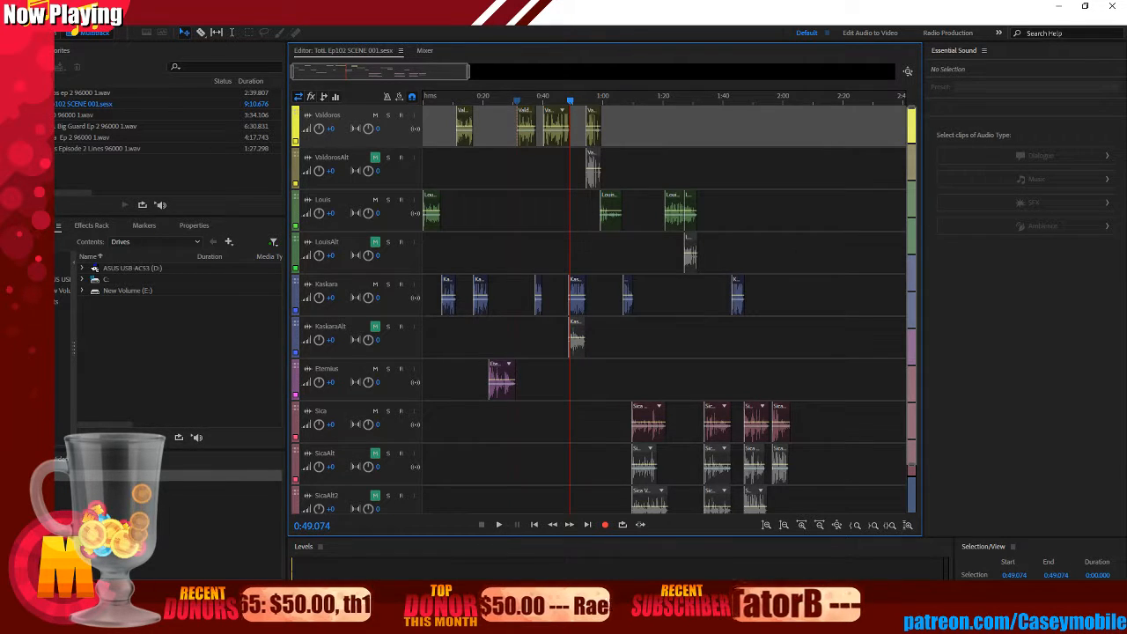
key(alt+Tab)
- Enter board 7A's dialogue as "I'm agitated because I'm forced to listen to the inane bickering of two feckless humans."
click(1006, 280)
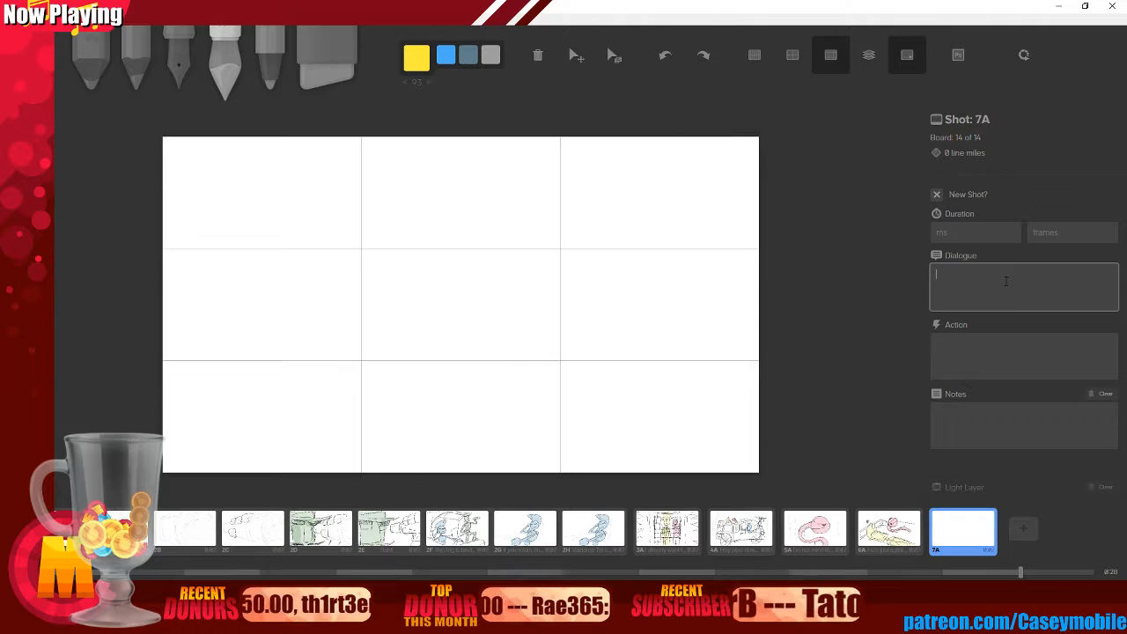
text(I'm Agitat)
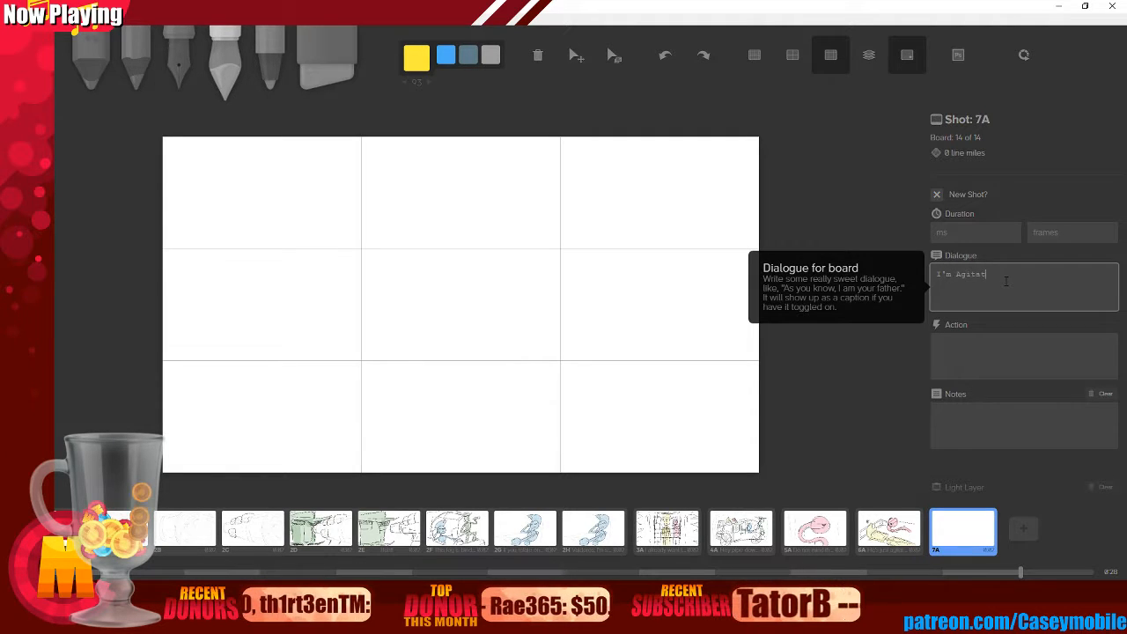
key(BackSpace)
key(BackSpace)
key(BackSpace)
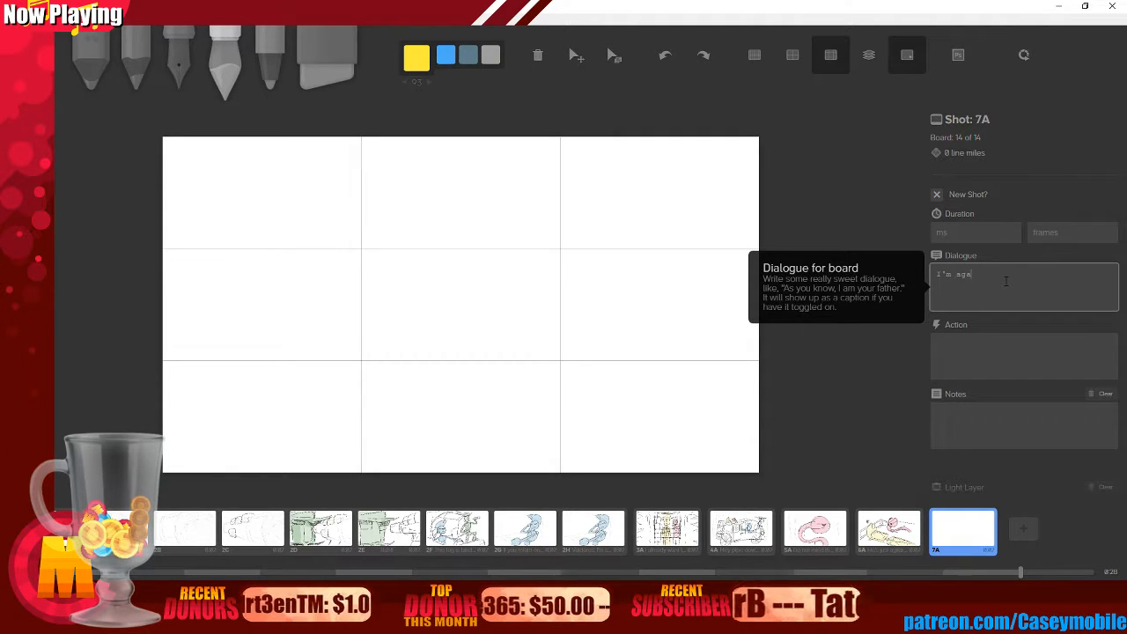
text(itated because i)
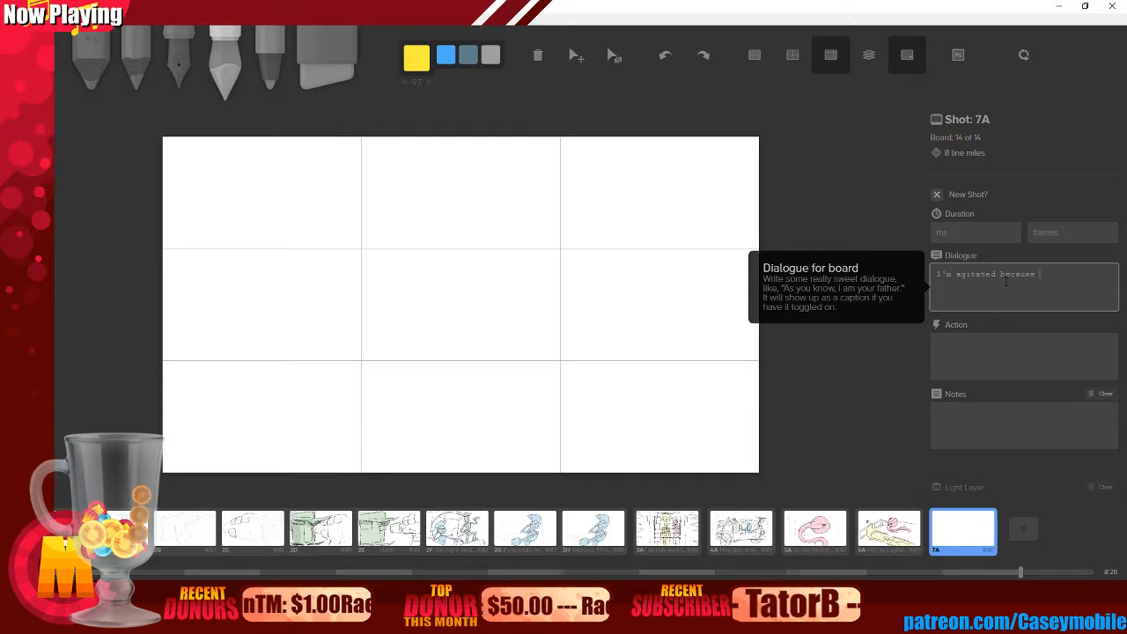
text('m forced to l)
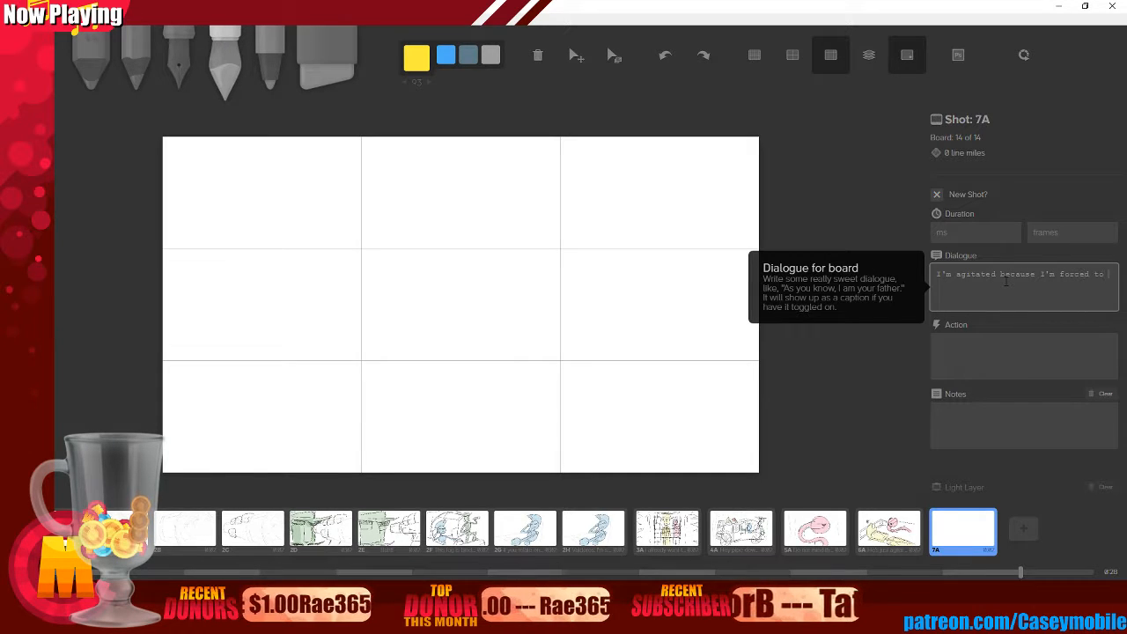
text(isten to the inane)
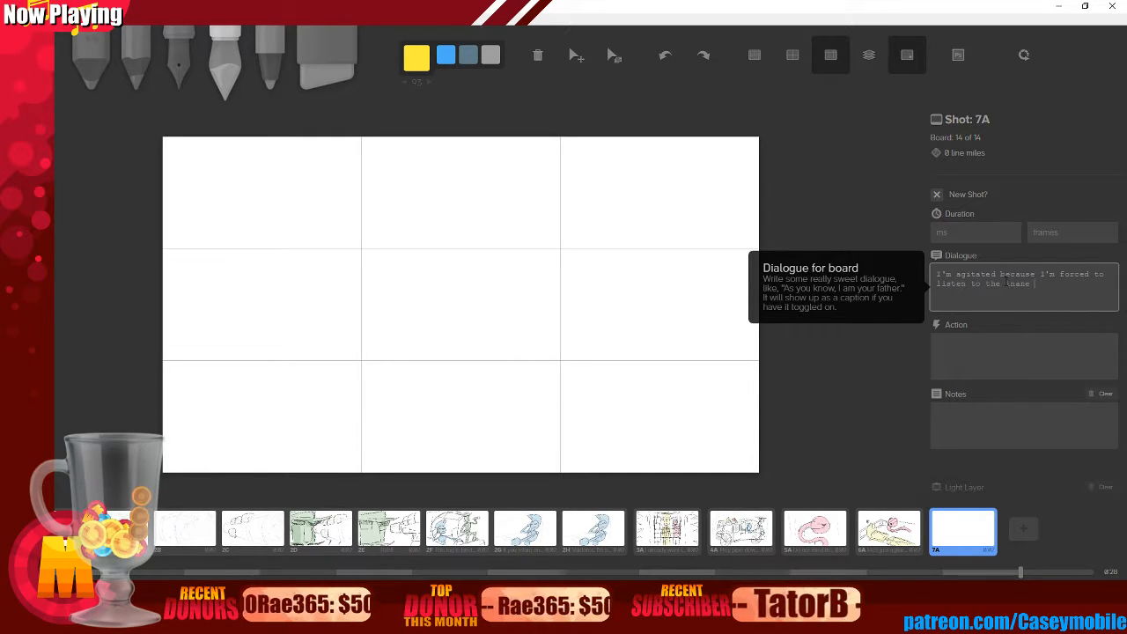
text( bickering of)
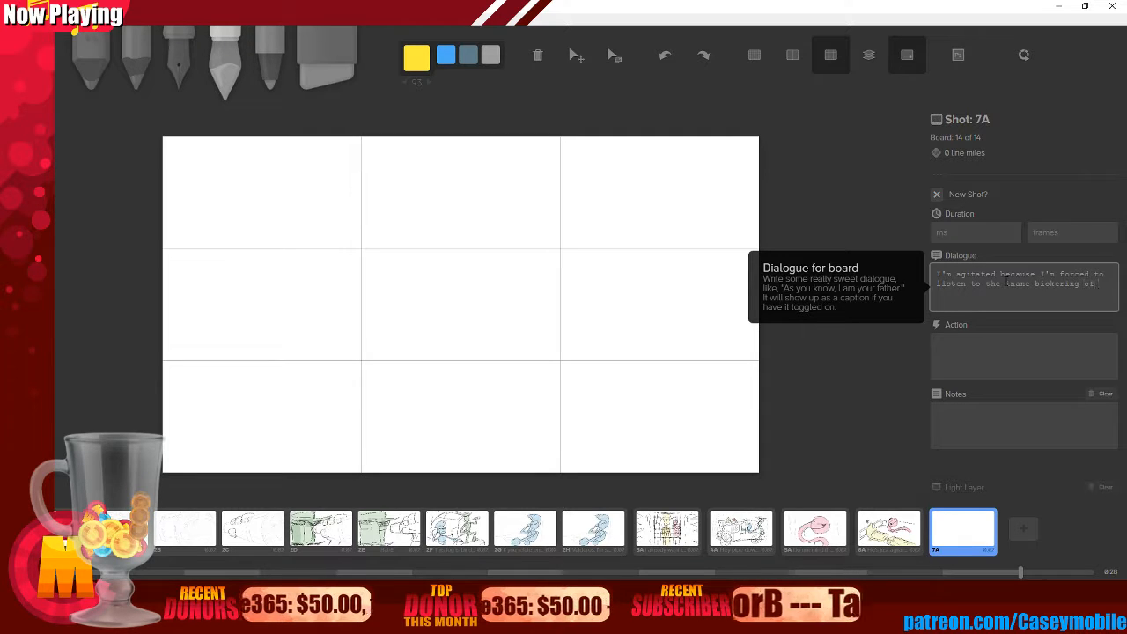
text( two feckless h)
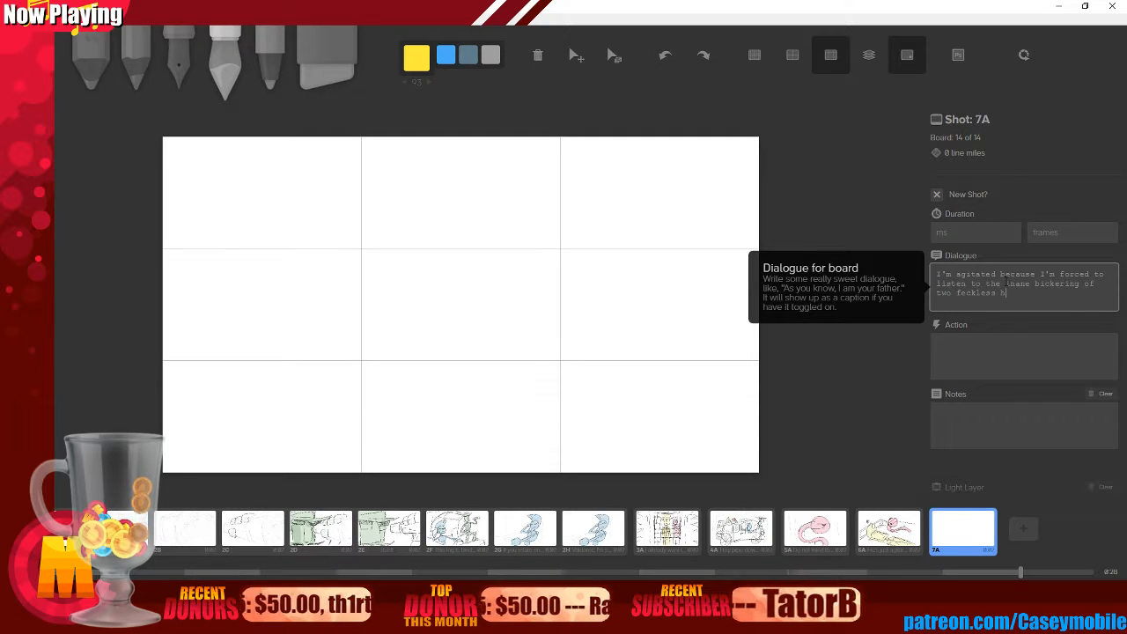
text(umans.)
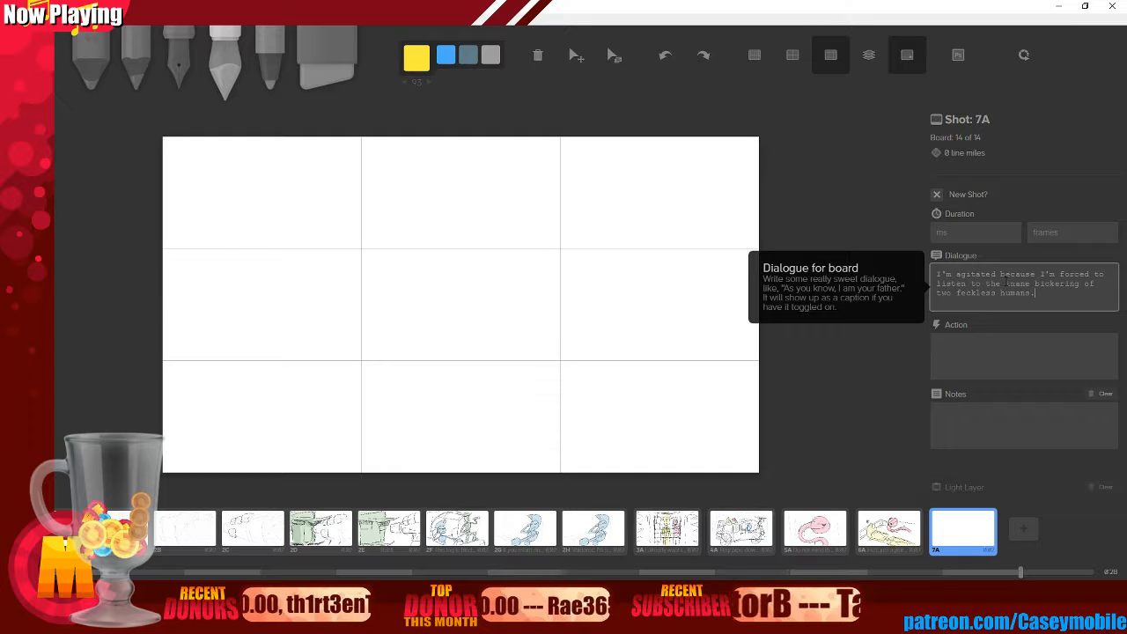
- Check boards 5A and 6A against the caption on the blank board 7A
click(812, 535)
click(885, 535)
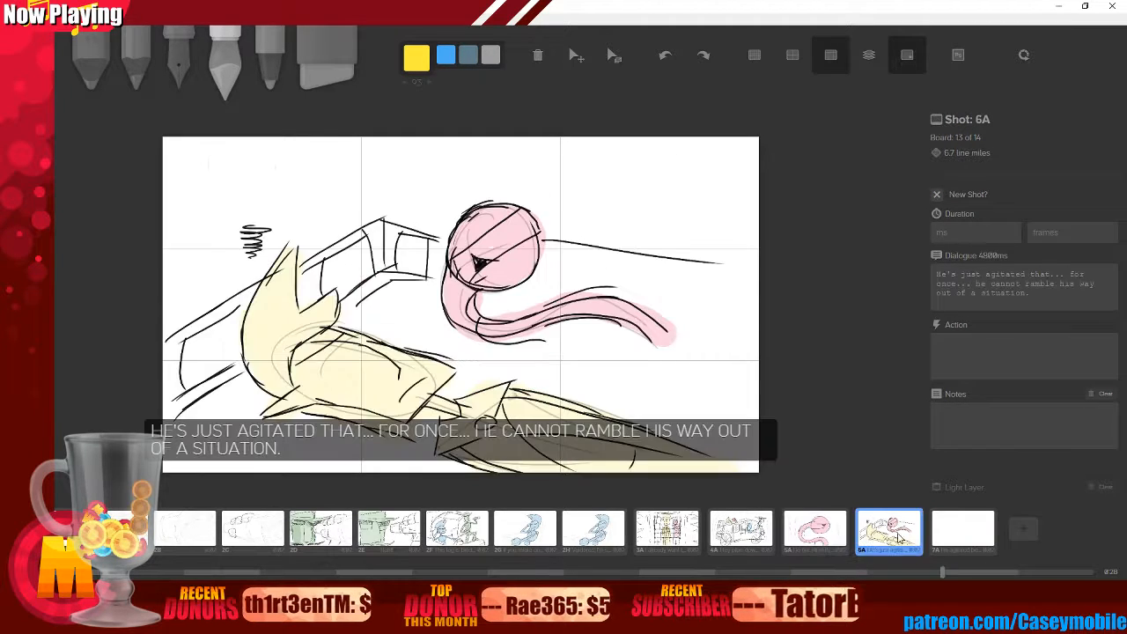
click(948, 534)
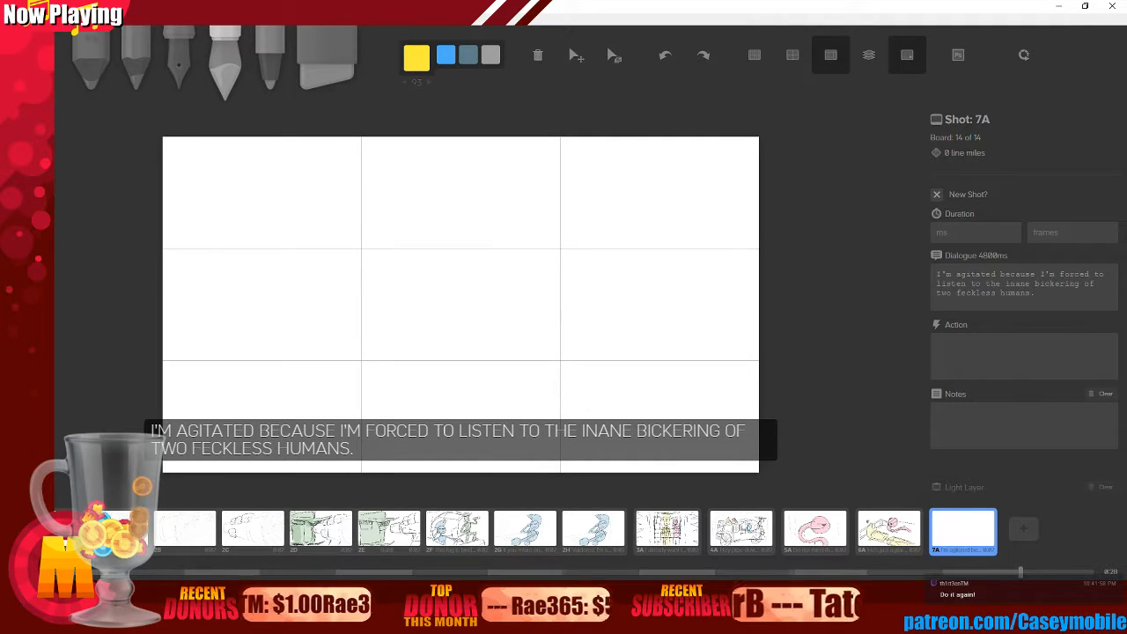
- Switch to Adobe Audition, replay the scene's dialogue from about 0:30, and return to the storyboard
key(alt+Tab)
click(512, 99)
key(space)
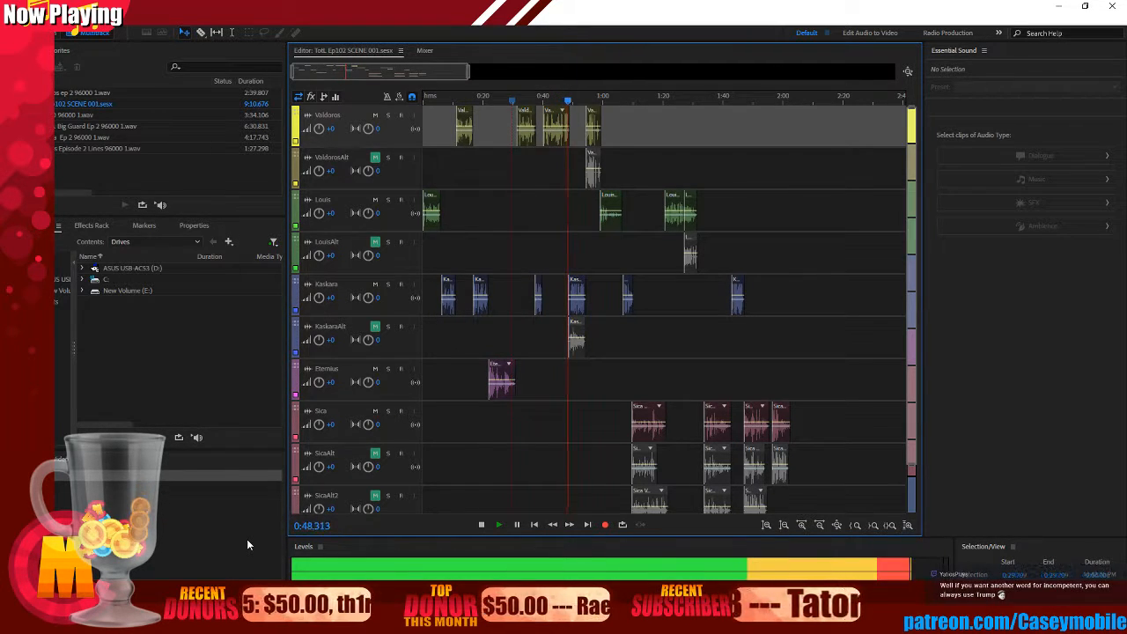
click(486, 528)
click(1060, 7)
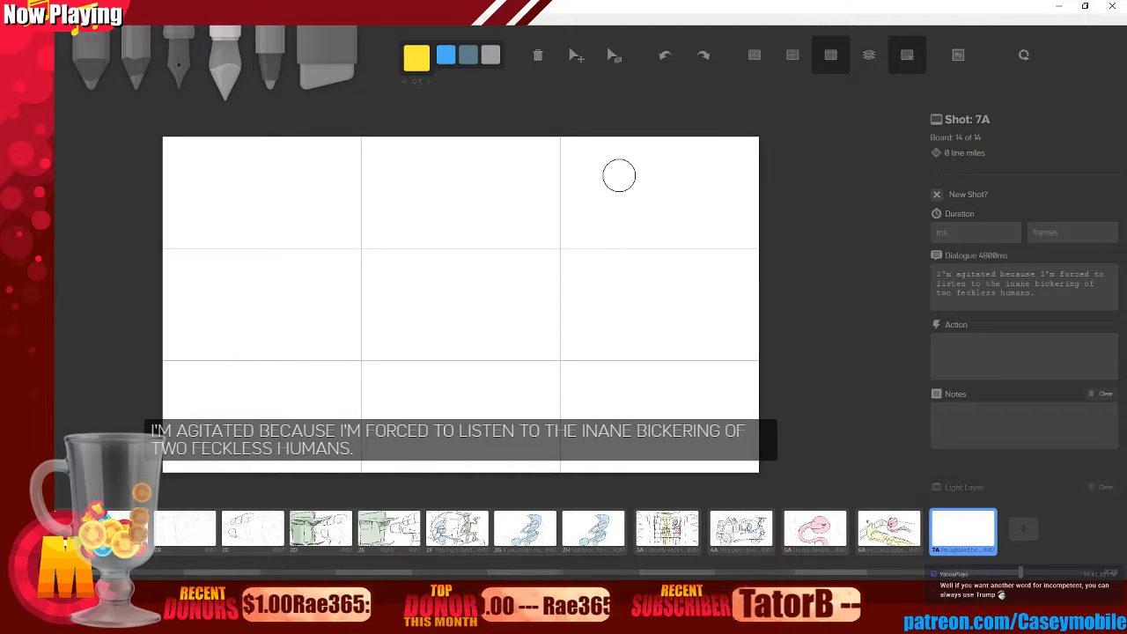
- Review boards 5A to 7A, and go back through the earlier boards to 2F to examine their staging and captions
click(833, 552)
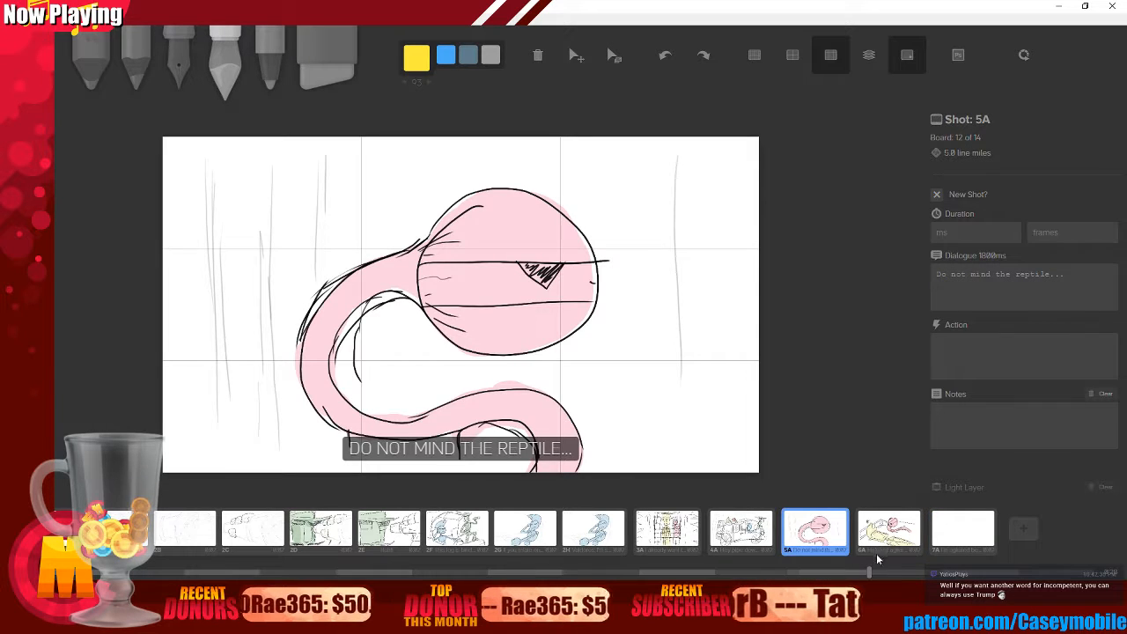
click(890, 551)
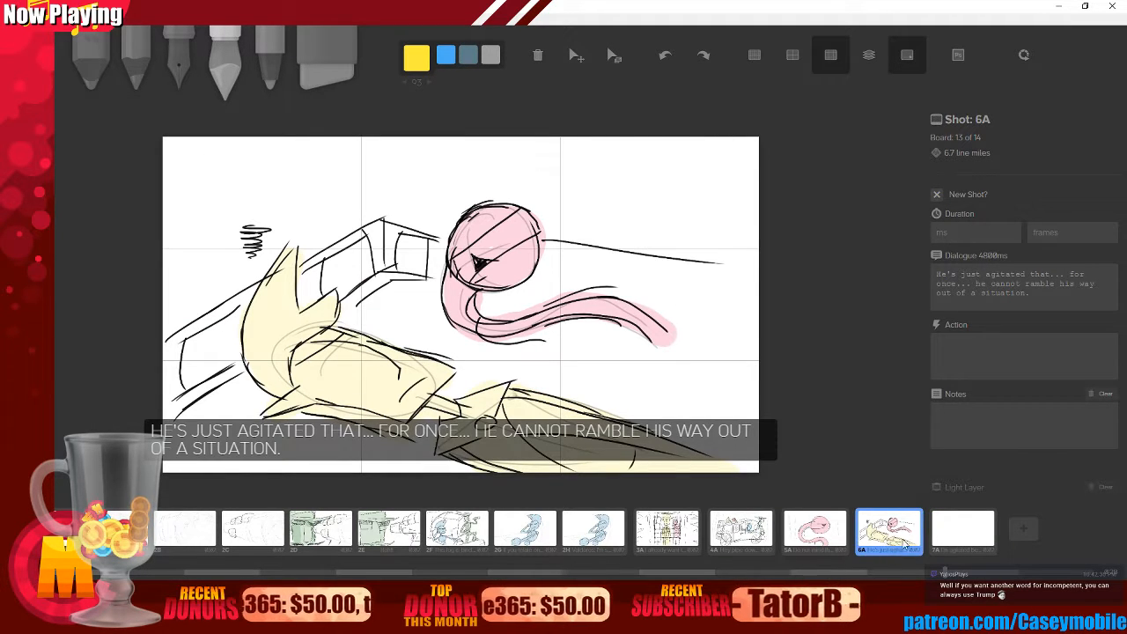
click(938, 529)
click(907, 528)
click(647, 527)
click(568, 529)
right_click(562, 526)
click(543, 530)
click(480, 532)
click(533, 536)
click(472, 526)
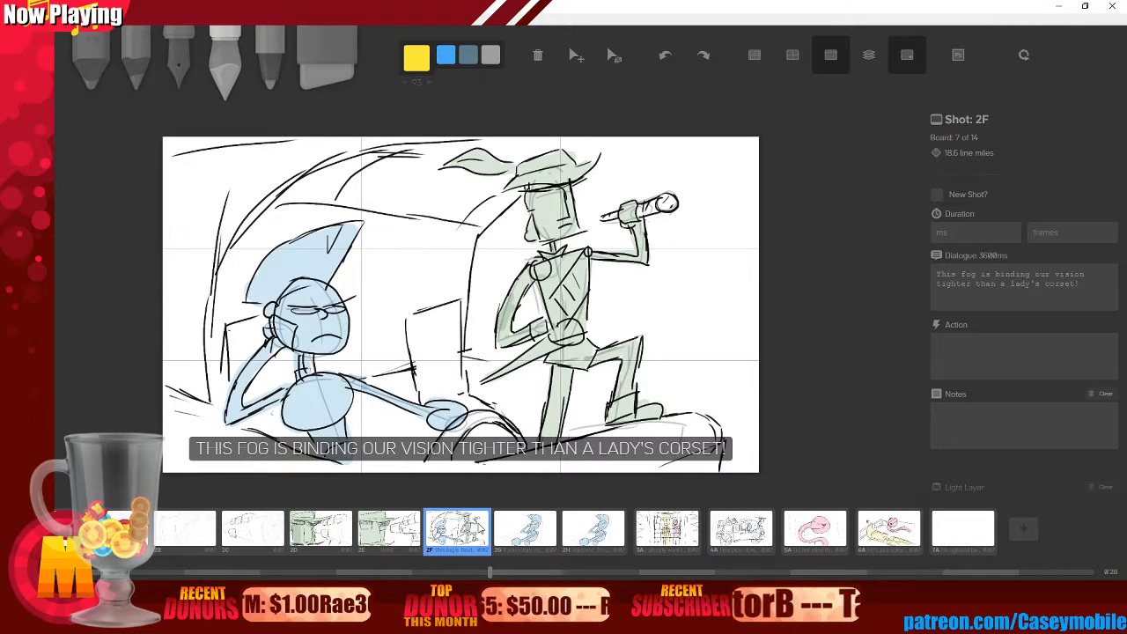
- Step forward through the boards from 2G to 7A to check how the shots and captions follow one another
click(547, 531)
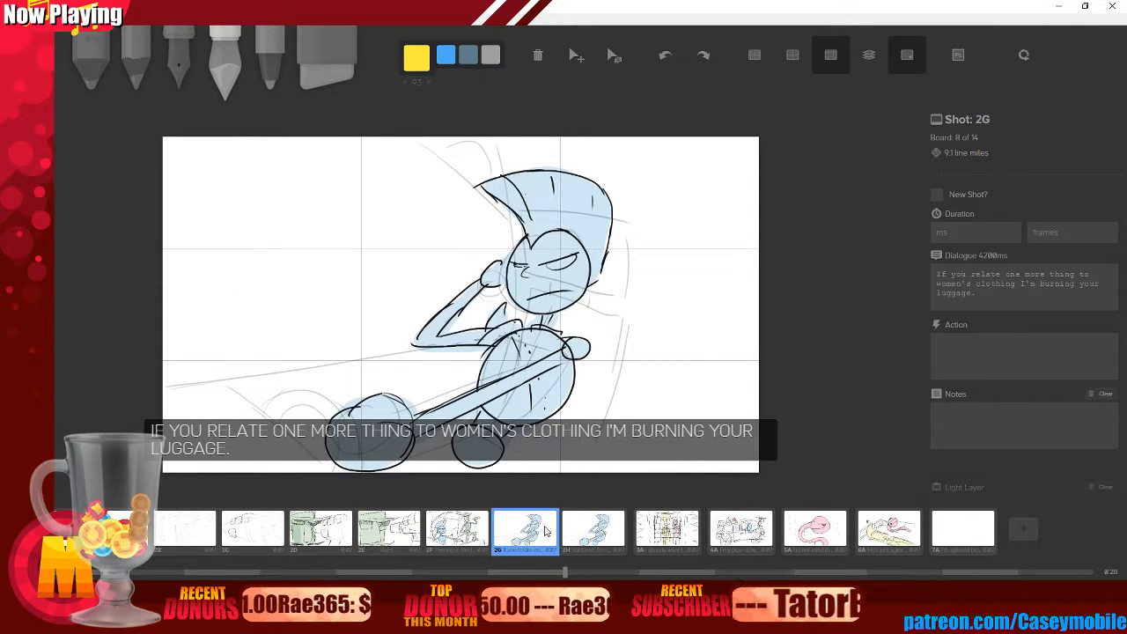
click(583, 540)
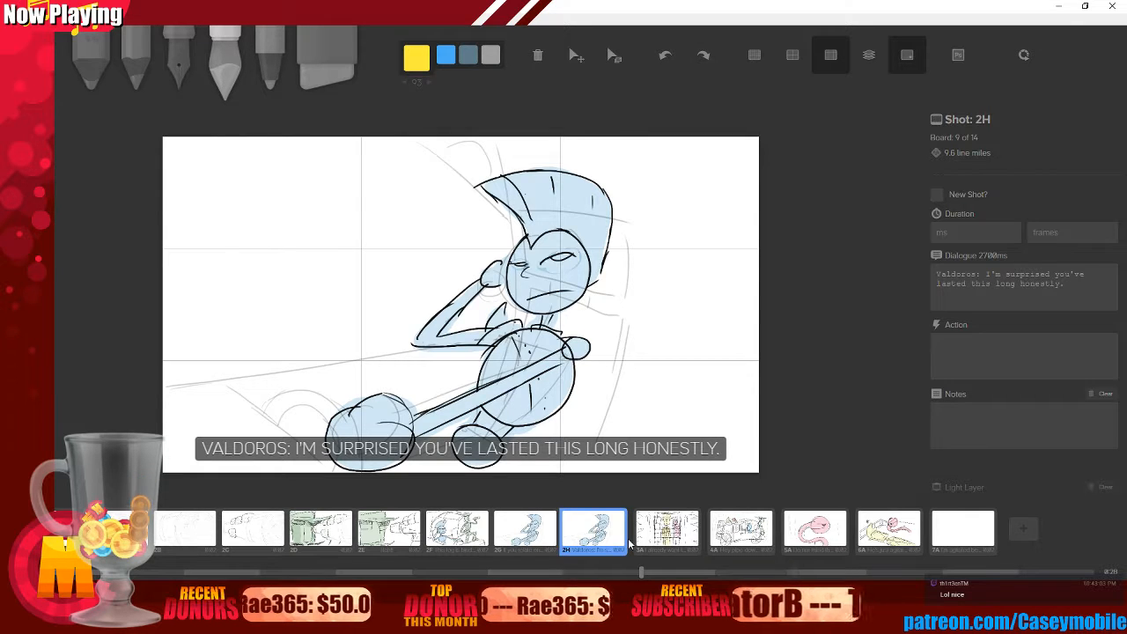
click(662, 542)
click(763, 546)
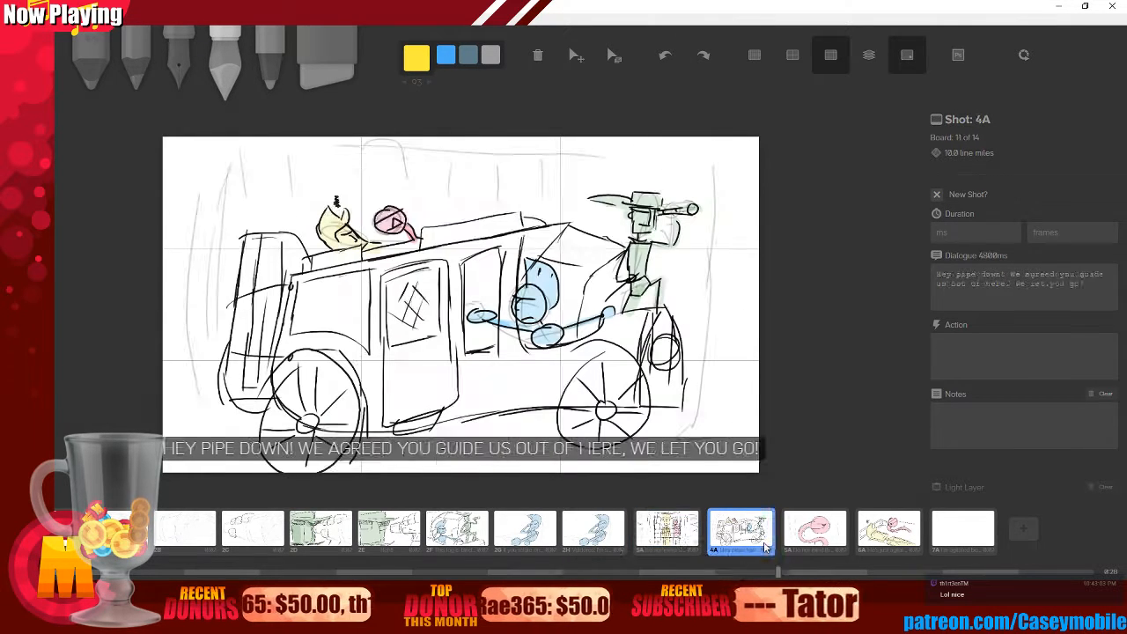
click(815, 542)
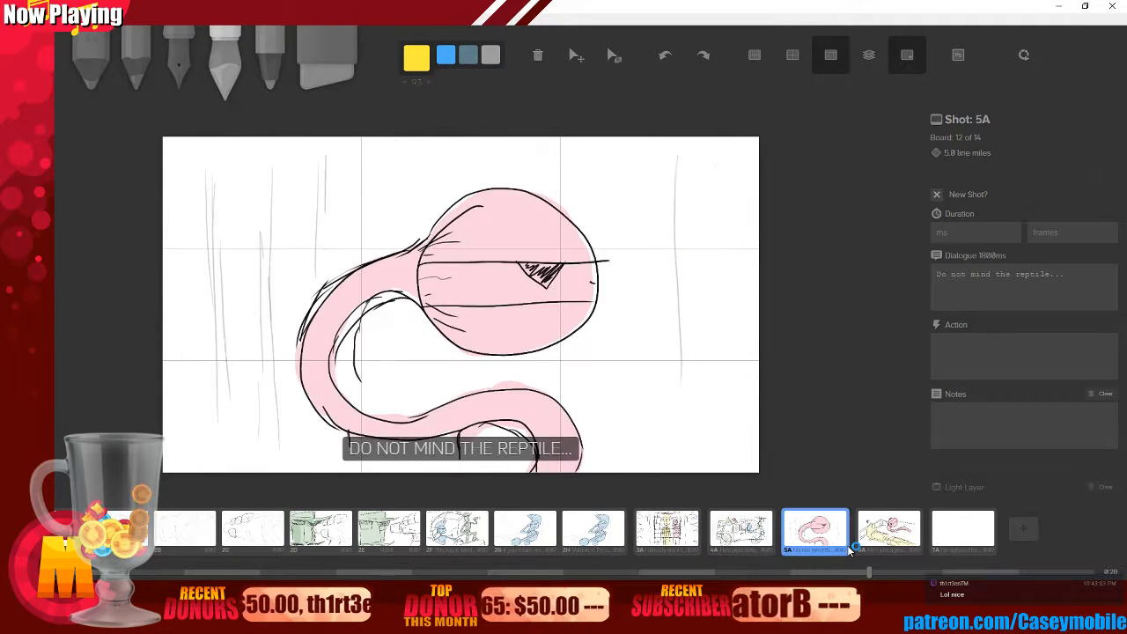
click(958, 542)
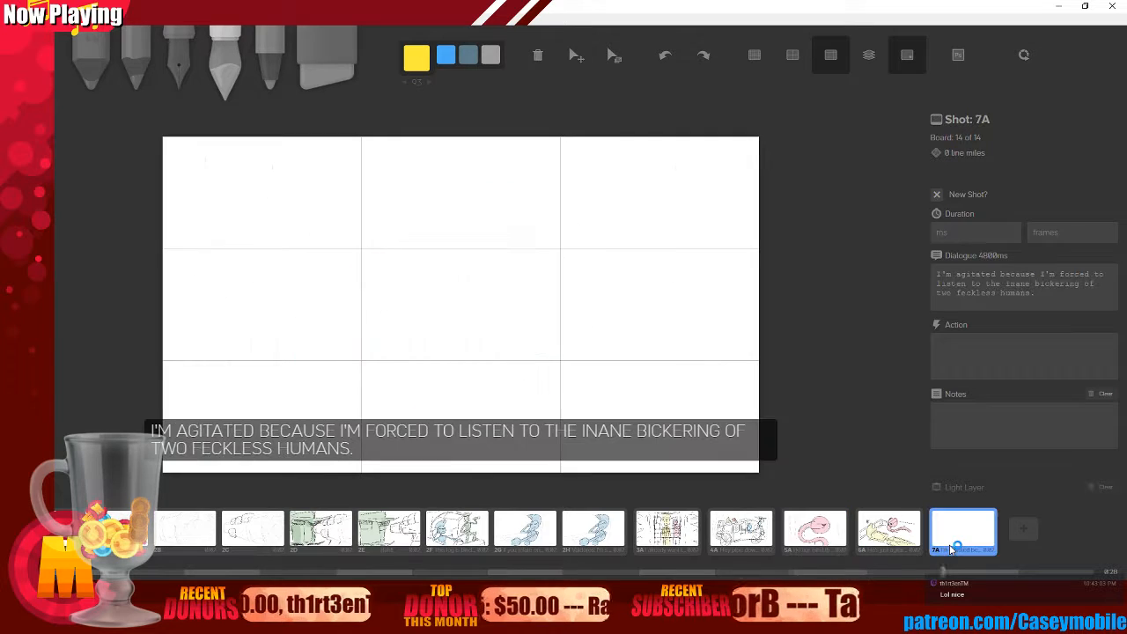
click(520, 539)
click(666, 539)
click(740, 539)
click(871, 542)
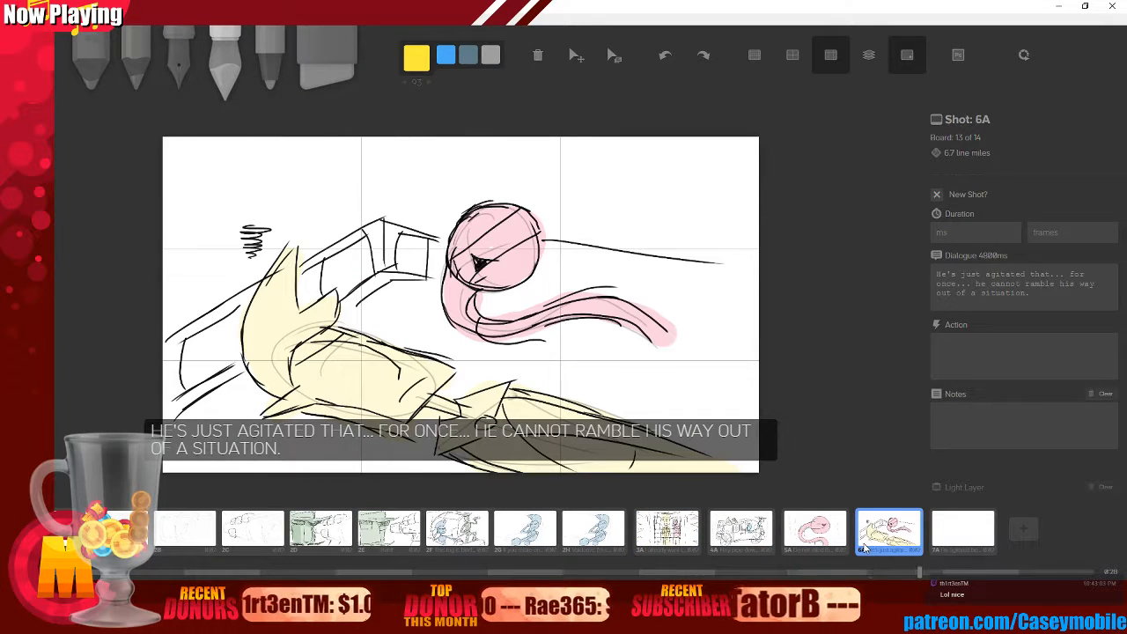
click(936, 542)
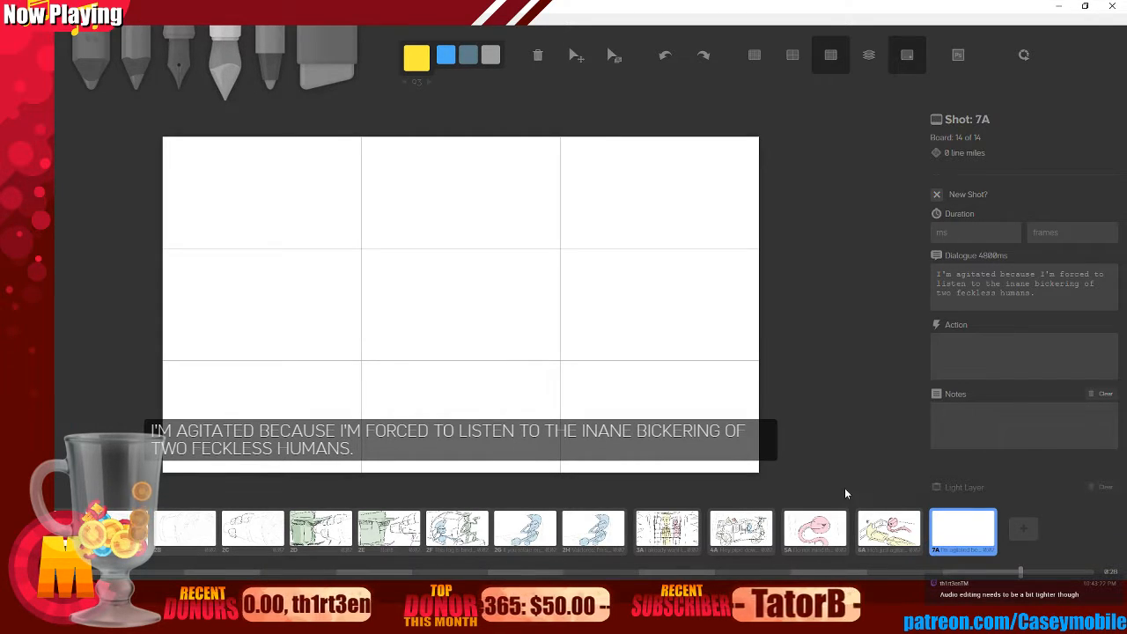
- Switch to Adobe Audition to look over the scene's dialogue clips around 0:54, and return to the storyboard
key(alt+Tab)
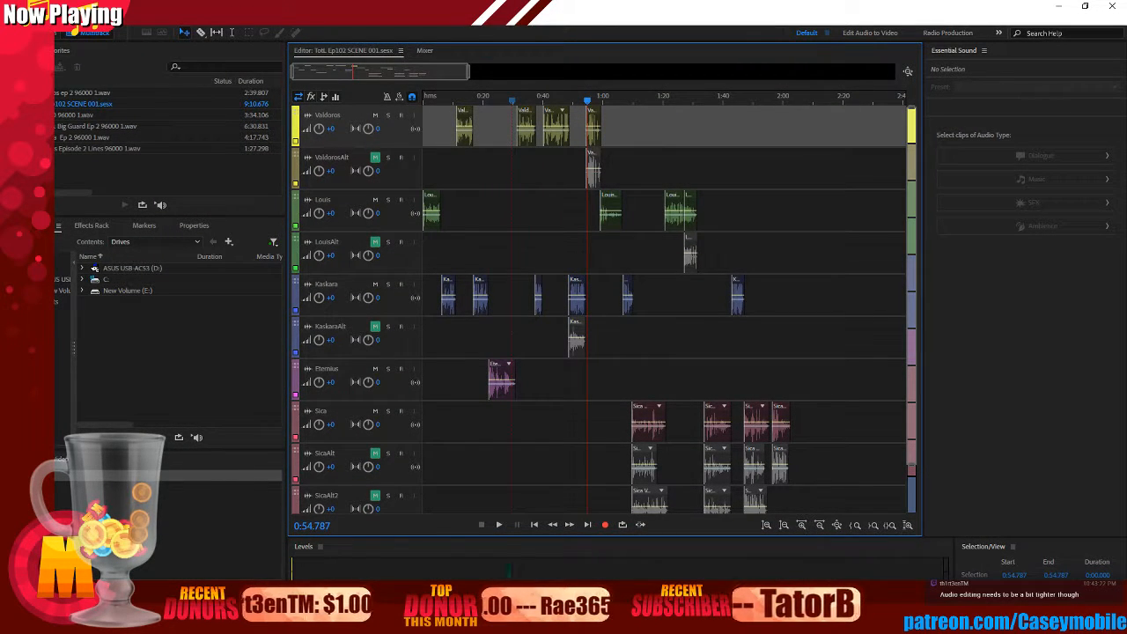
mouse_move(443, 621)
mouse_move(443, 593)
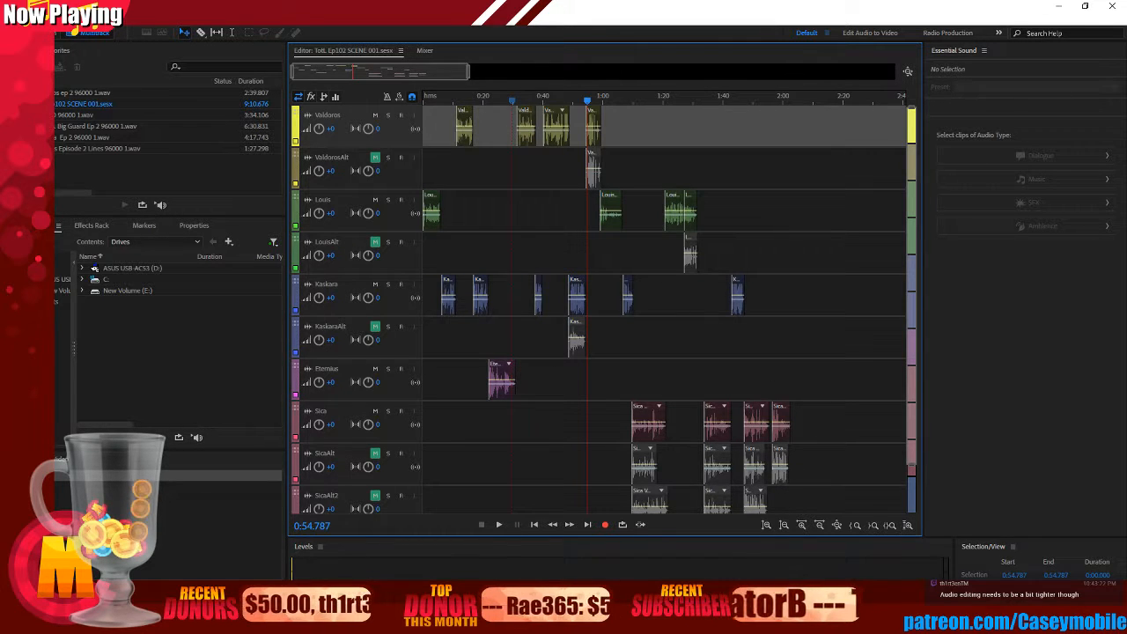
key(alt+Tab)
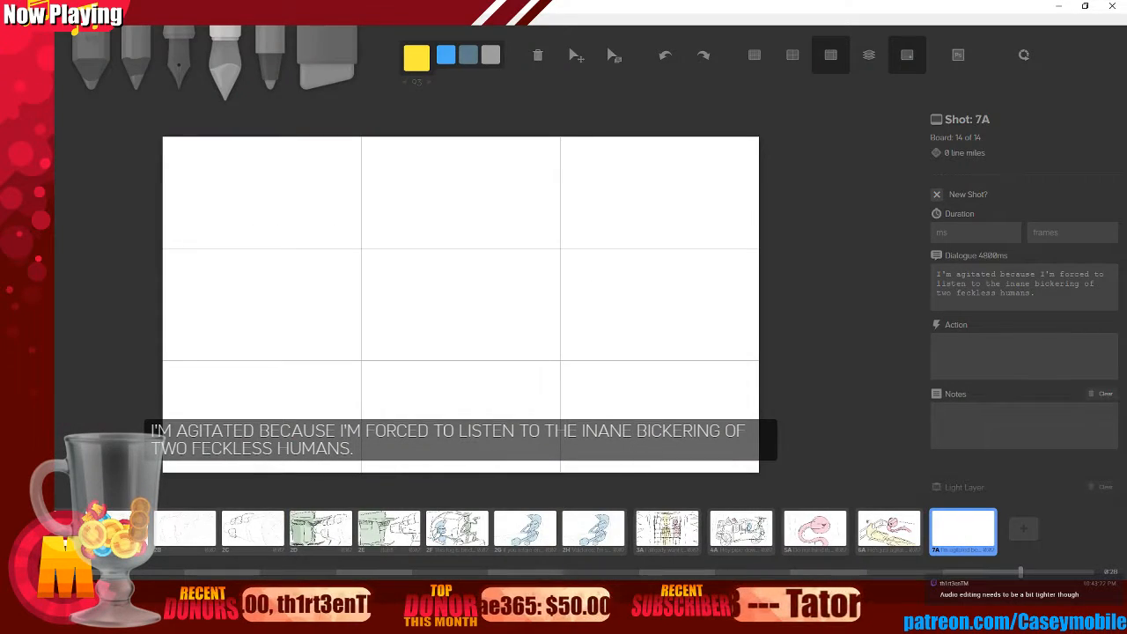
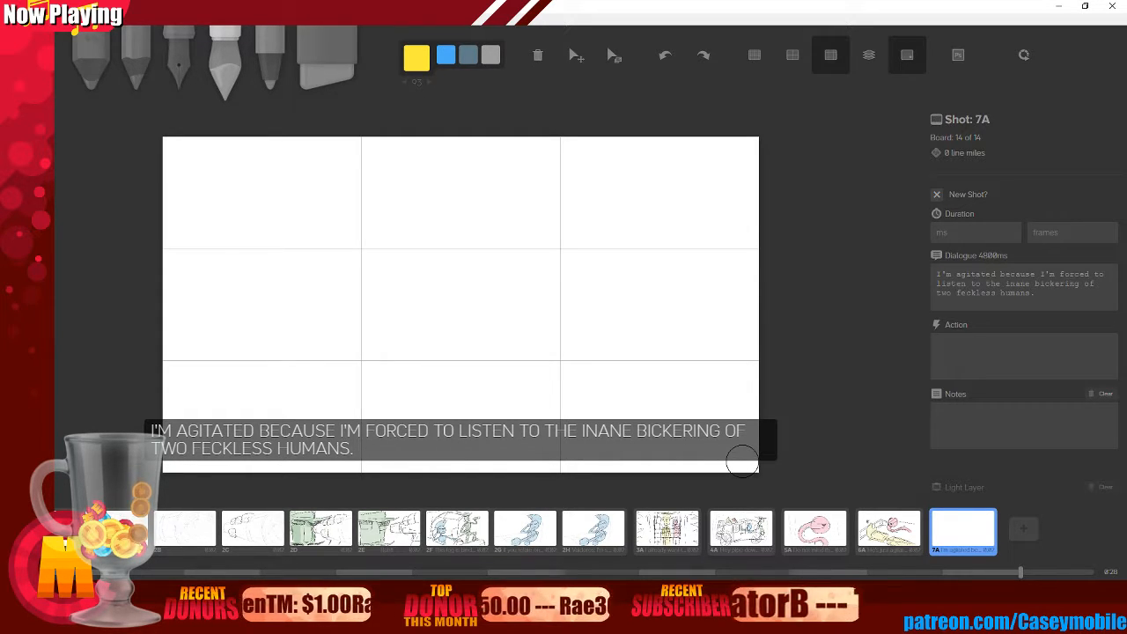
- Revisit the boards between 5A and 2F to recheck the captive and driver shots before drawing 7A
click(608, 529)
click(744, 526)
click(823, 524)
click(723, 530)
right_click(715, 528)
click(673, 532)
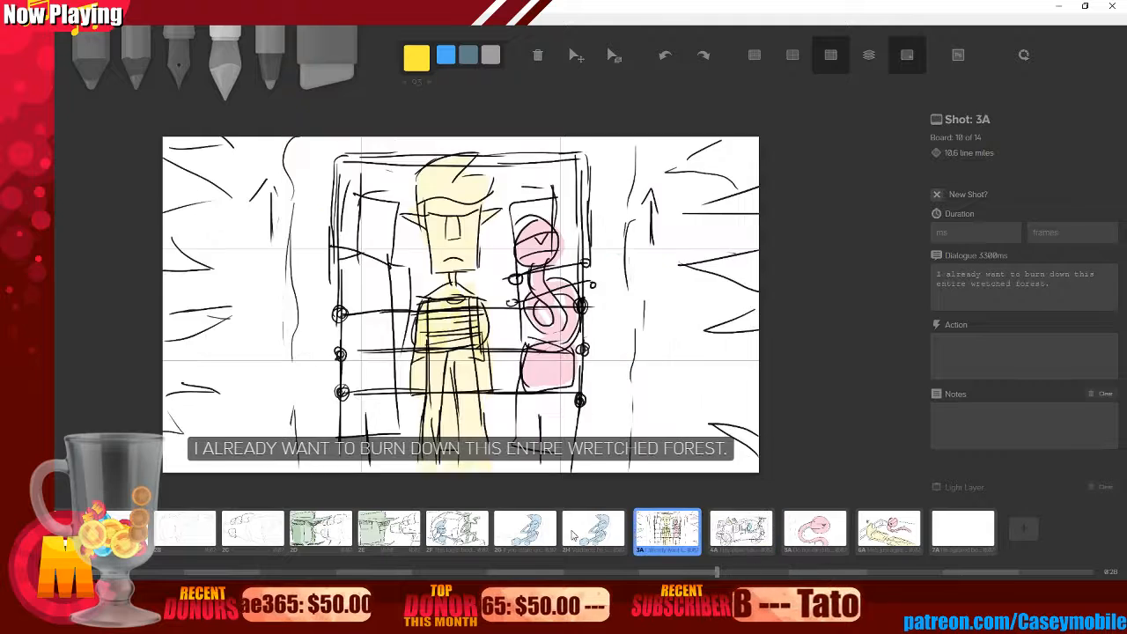
click(574, 533)
click(522, 534)
click(459, 534)
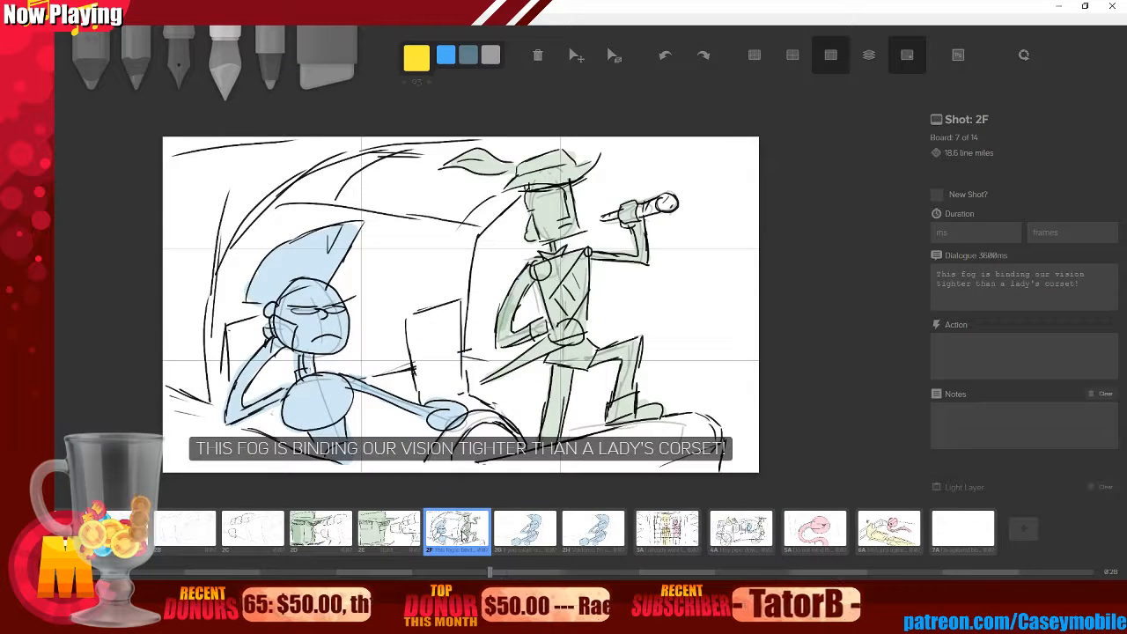
- Go forward from board 2G through 6A to blank board 7A, comparing each framing with its dialogue caption
click(543, 546)
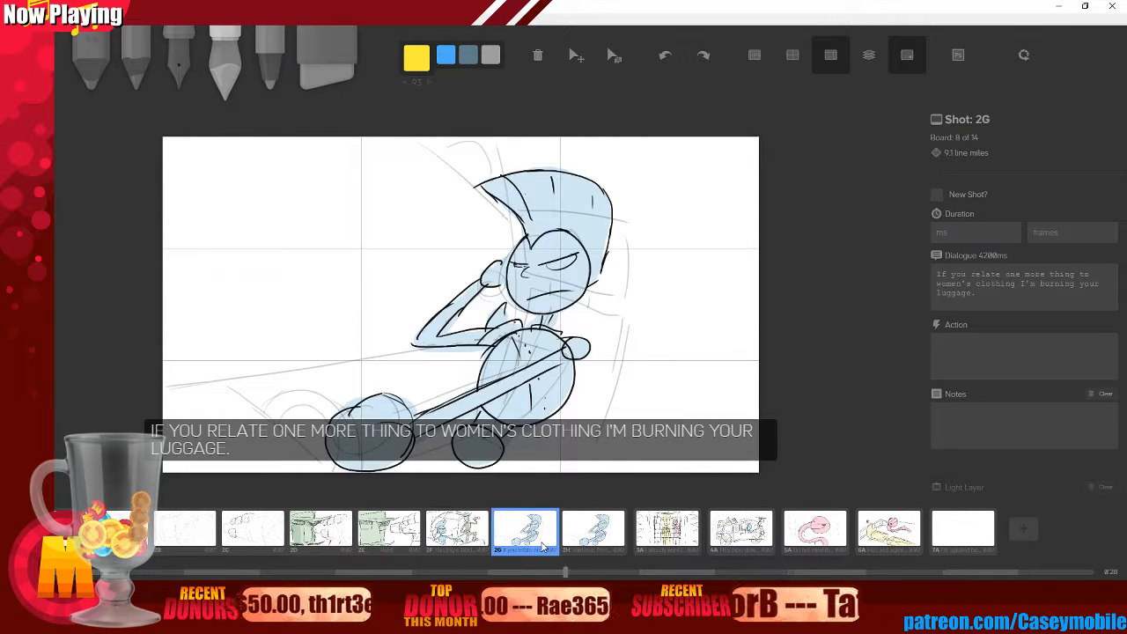
click(613, 544)
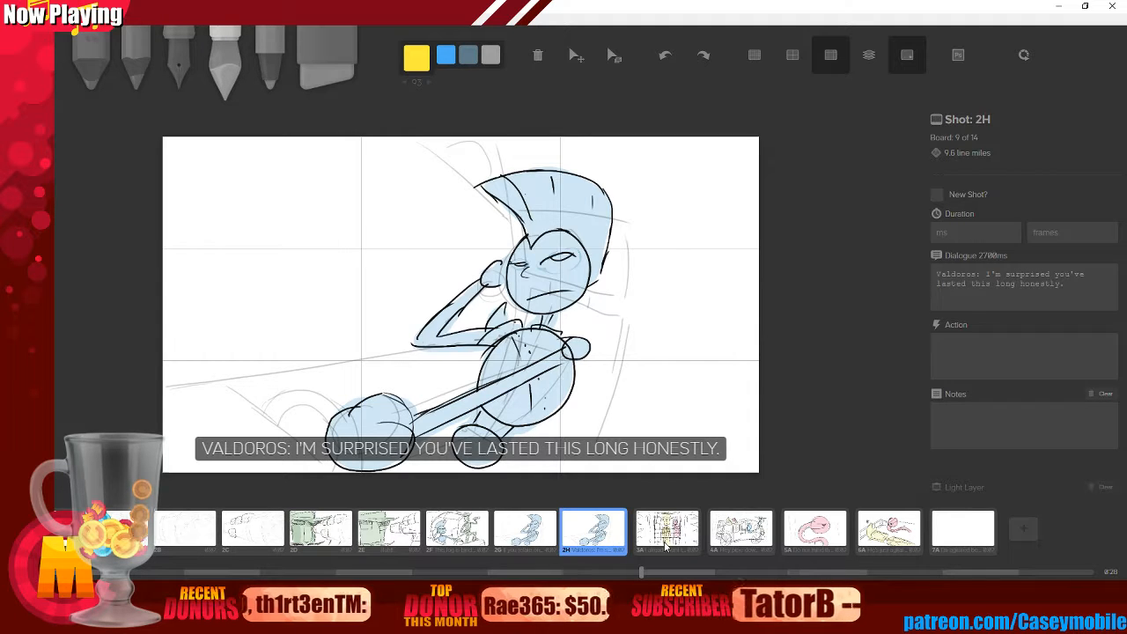
click(666, 546)
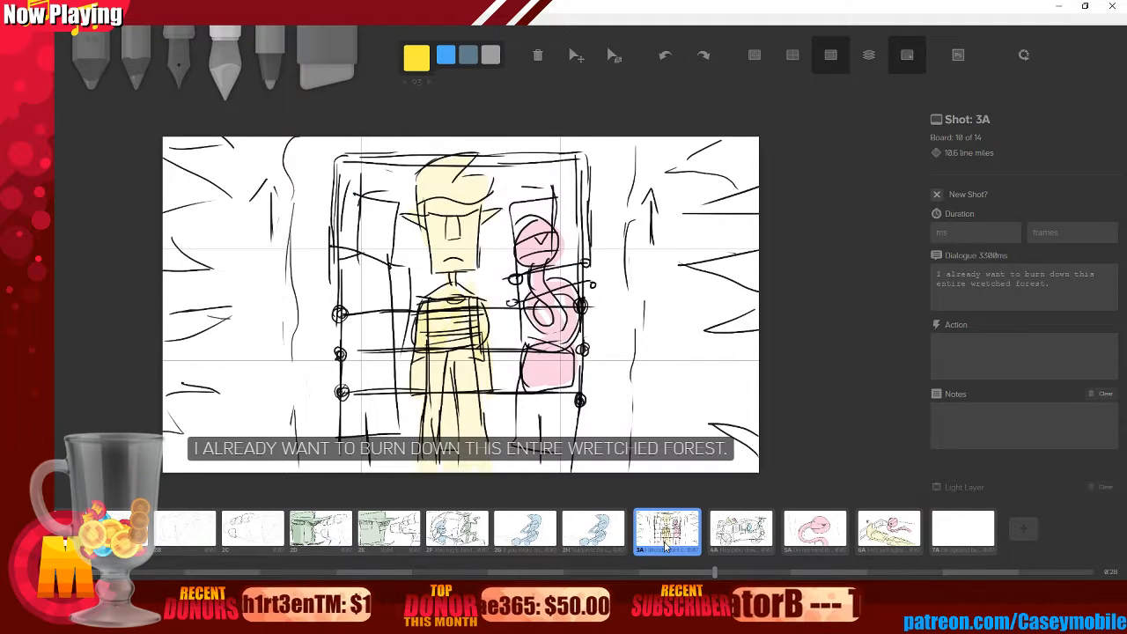
click(740, 547)
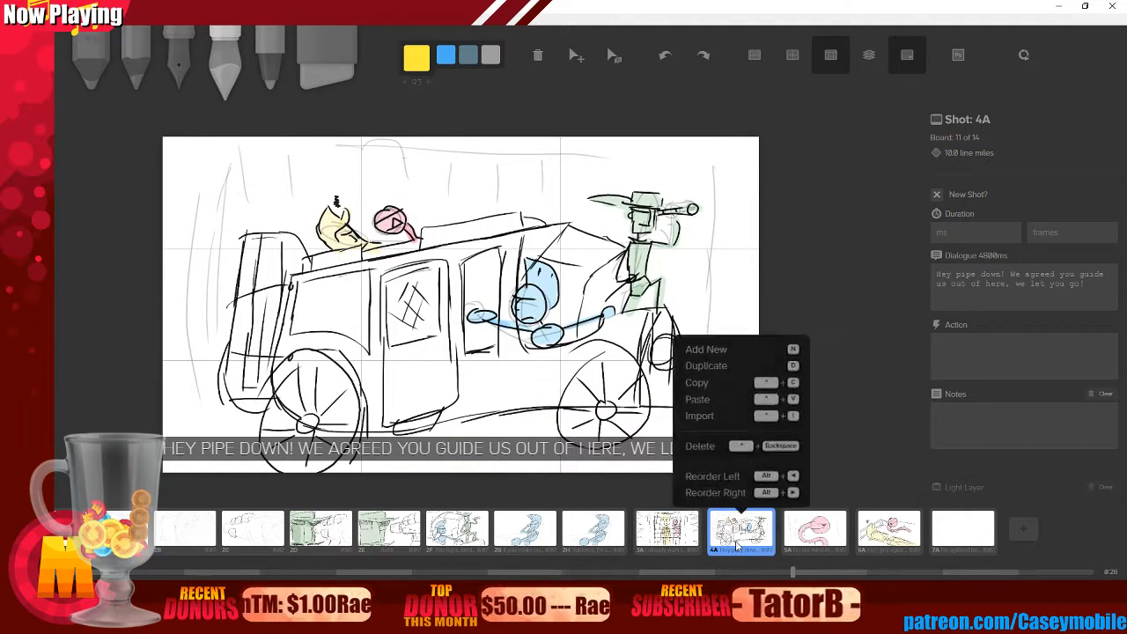
click(825, 528)
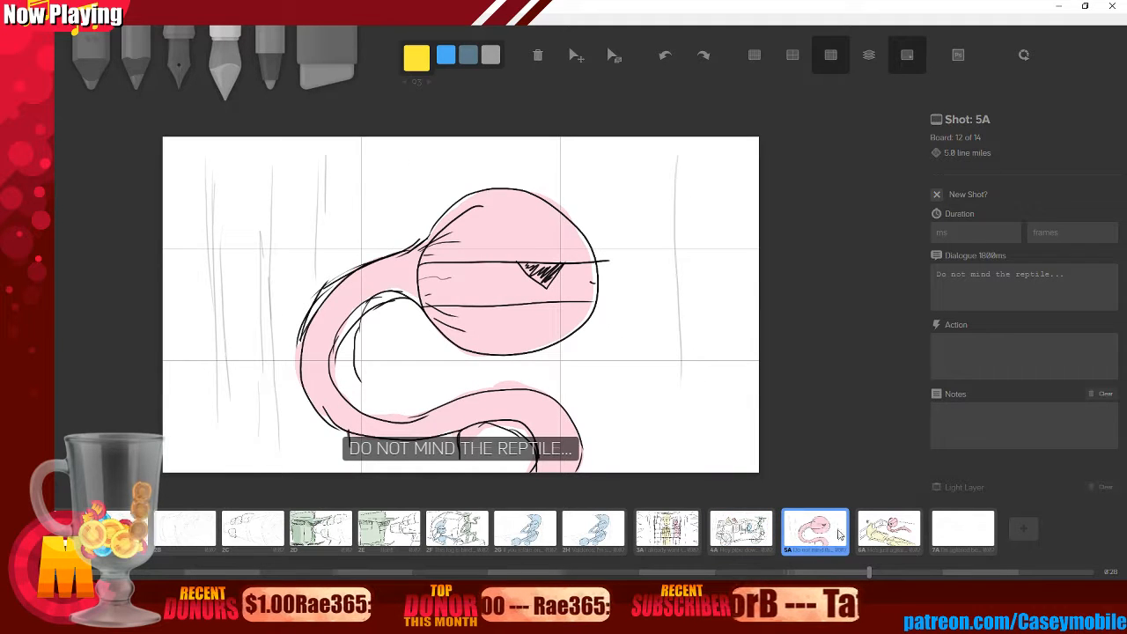
click(879, 535)
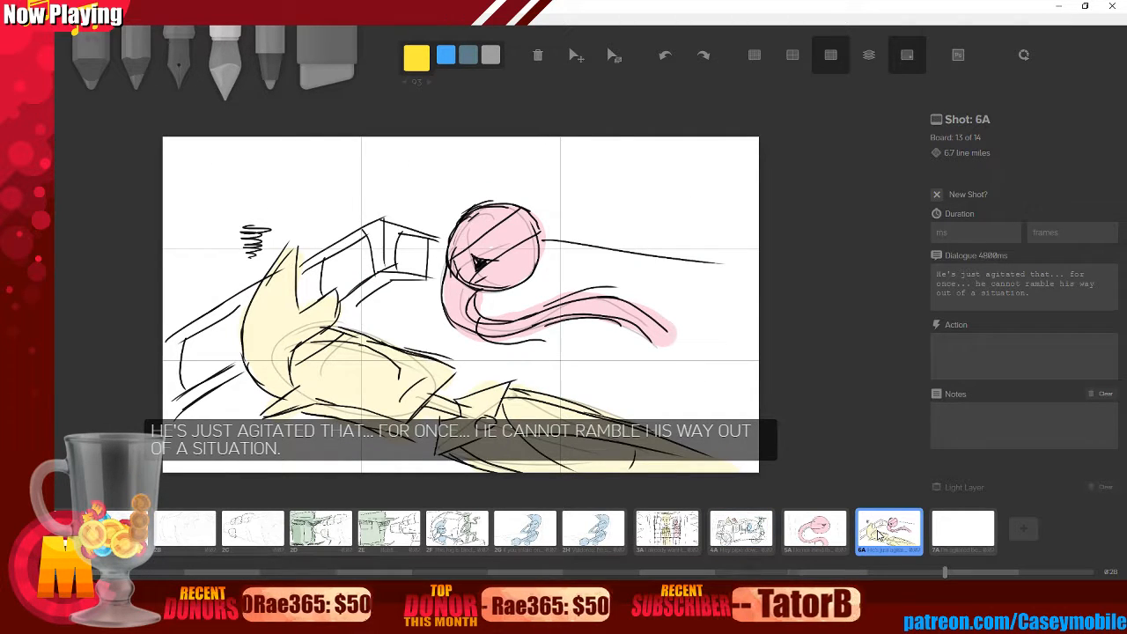
mouse_move(878, 534)
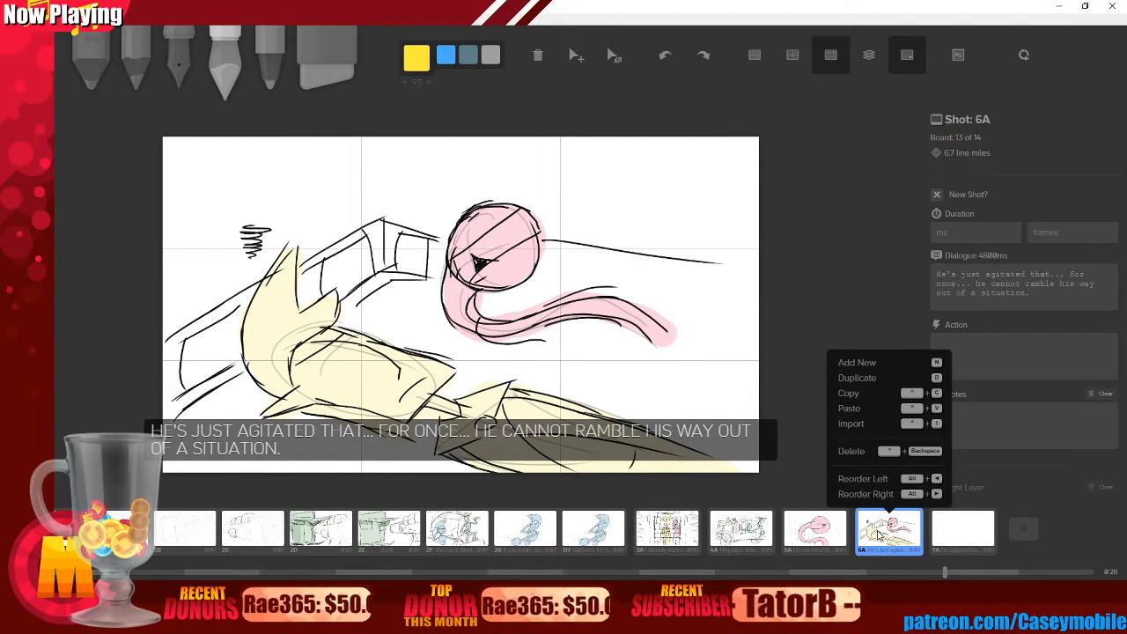
click(964, 530)
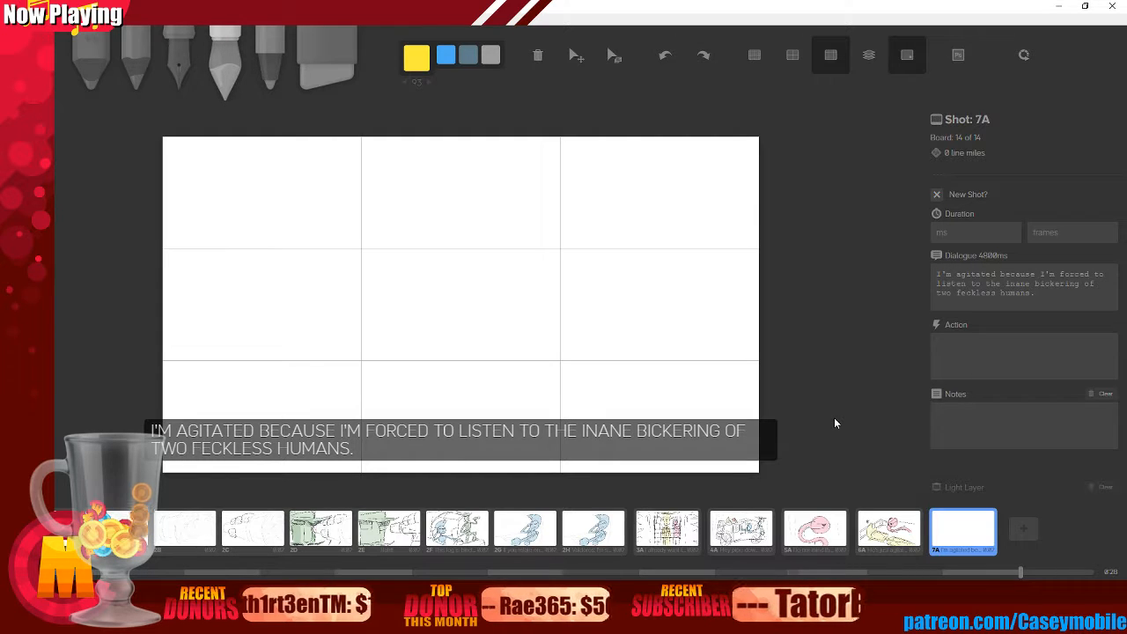
key(3)
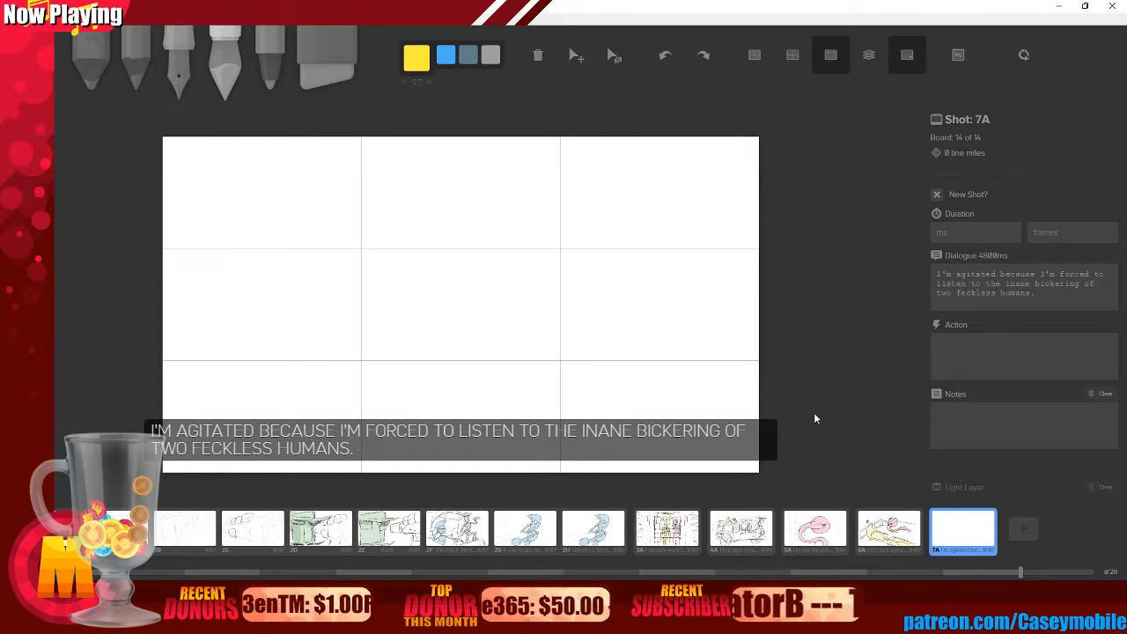
mouse_move(371, 249)
mouse_down()
mouse_move(367, 221)
mouse_move(376, 377)
mouse_up()
key(ctrl+z)
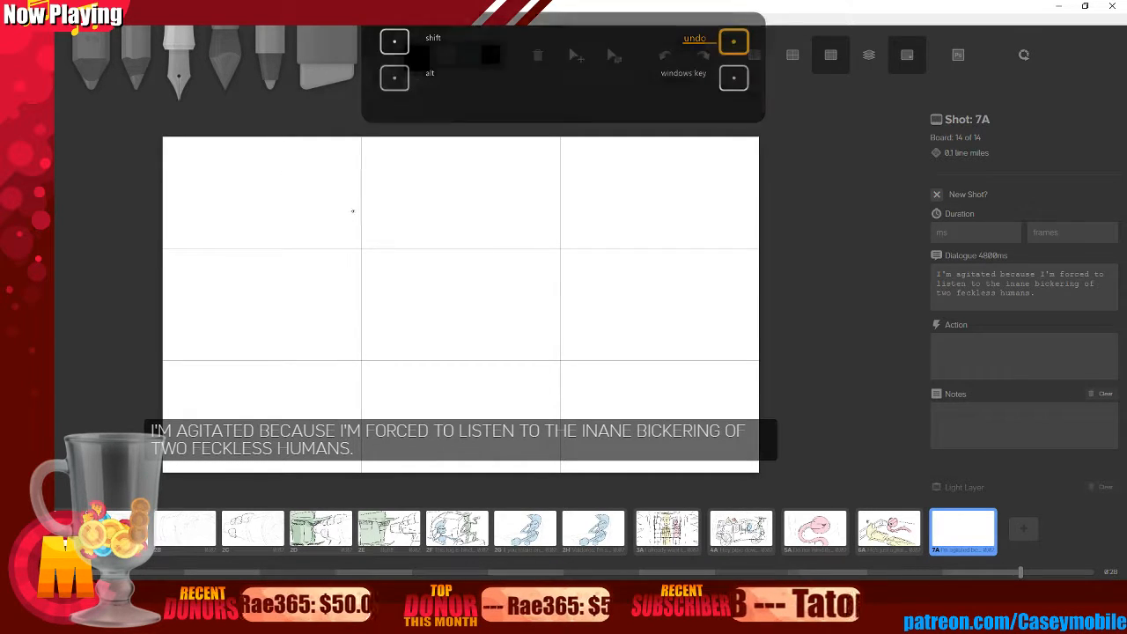
mouse_move(438, 217)
mouse_down()
mouse_move(421, 300)
mouse_move(426, 365)
mouse_move(487, 256)
mouse_move(476, 218)
mouse_up()
key(ctrl+z)
key(ctrl+z)
key(ctrl+z)
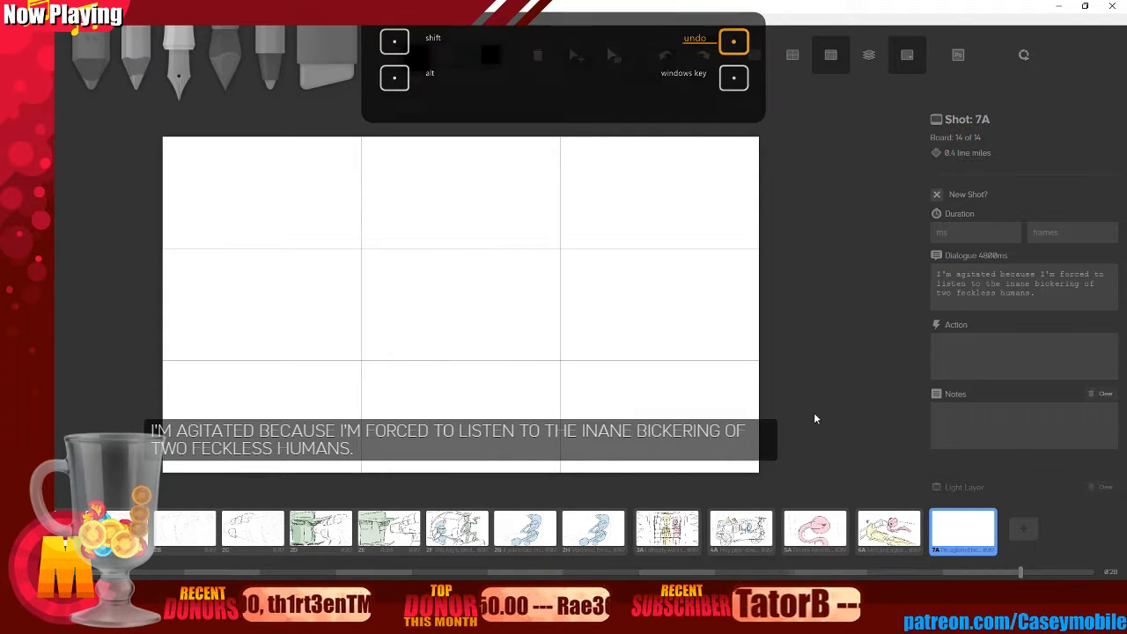
- Rough in a large oval head guide on board 7A and ink the jaw and both sides of the elf's face
mouse_move(398, 156)
mouse_down()
mouse_move(402, 392)
mouse_move(508, 206)
mouse_move(346, 236)
mouse_move(360, 364)
mouse_move(379, 411)
mouse_move(394, 415)
mouse_move(506, 419)
mouse_move(531, 213)
mouse_up()
key(3)
drag(317, 187, 333, 369)
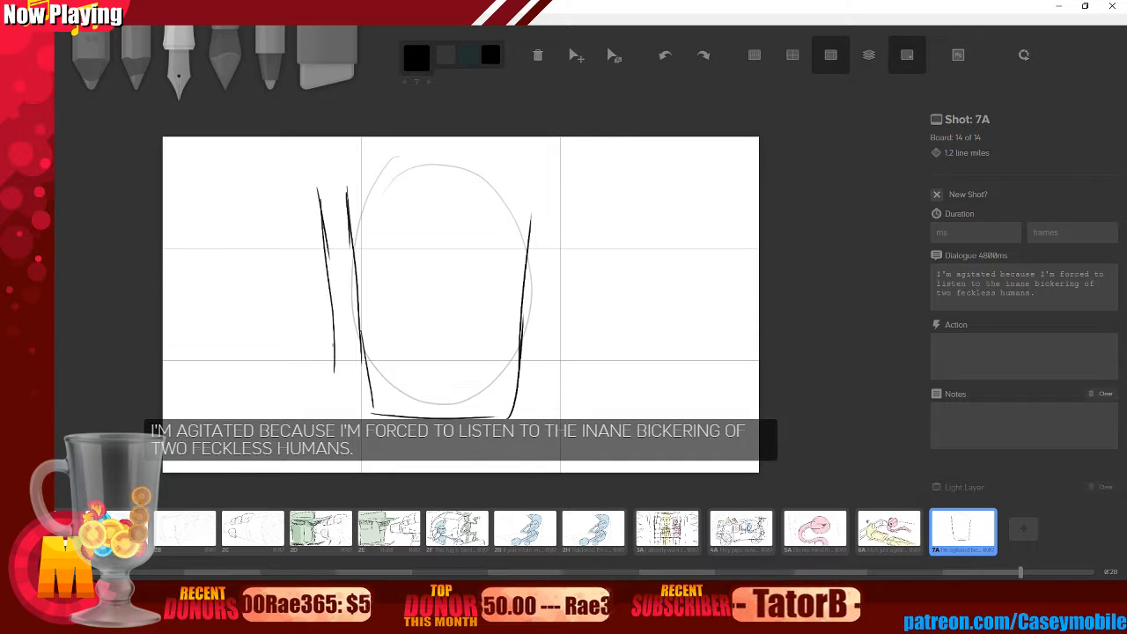
drag(542, 266, 532, 325)
drag(541, 229, 534, 264)
drag(538, 261, 526, 354)
- Ink a curved hairline sweeping up to the frame's upper edge and a long, straight-sided nose down the face
mouse_move(343, 192)
mouse_down()
mouse_move(410, 204)
mouse_move(577, 137)
mouse_up()
mouse_move(423, 257)
mouse_down()
mouse_move(420, 351)
mouse_move(454, 349)
mouse_up()
drag(470, 347, 471, 284)
drag(469, 327, 468, 256)
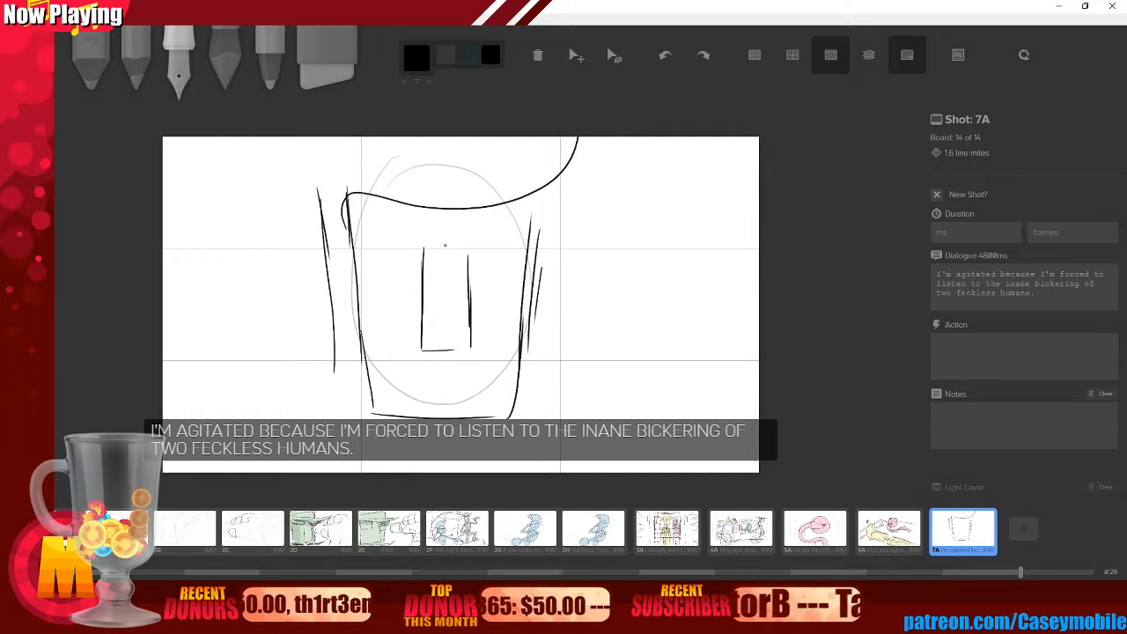
- Ink slanted upper lids, narrowed eyes and under-eye lines on either side of the nose
mouse_move(358, 229)
mouse_down()
mouse_move(428, 243)
mouse_move(521, 235)
mouse_move(461, 244)
mouse_up()
drag(367, 232, 365, 256)
drag(371, 266, 400, 263)
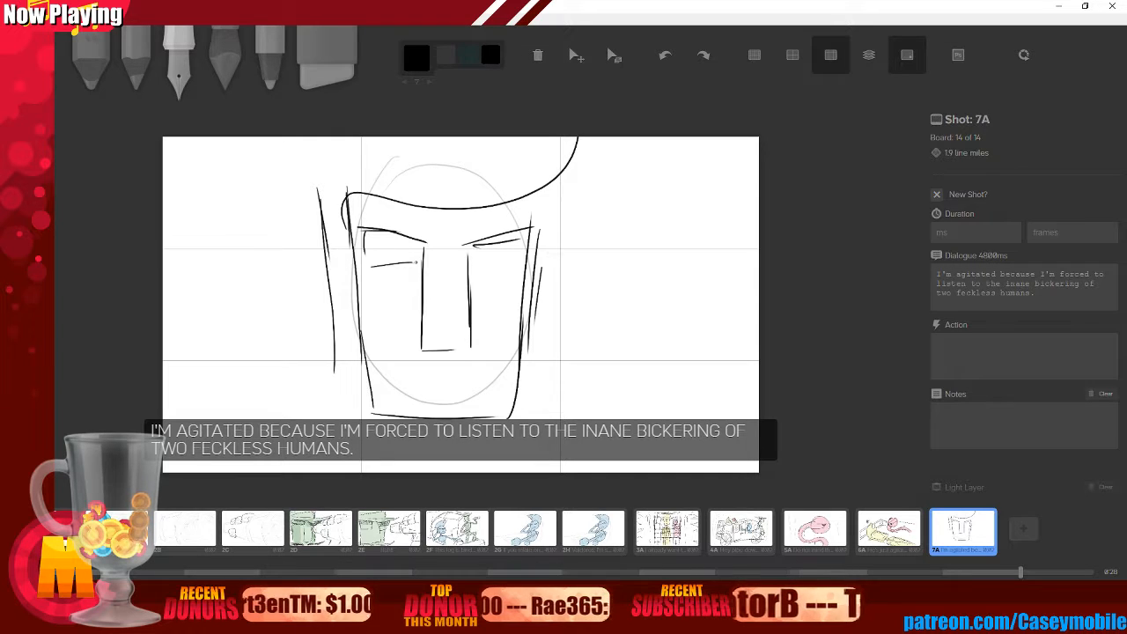
mouse_move(474, 252)
mouse_down()
mouse_move(517, 255)
mouse_move(518, 243)
mouse_up()
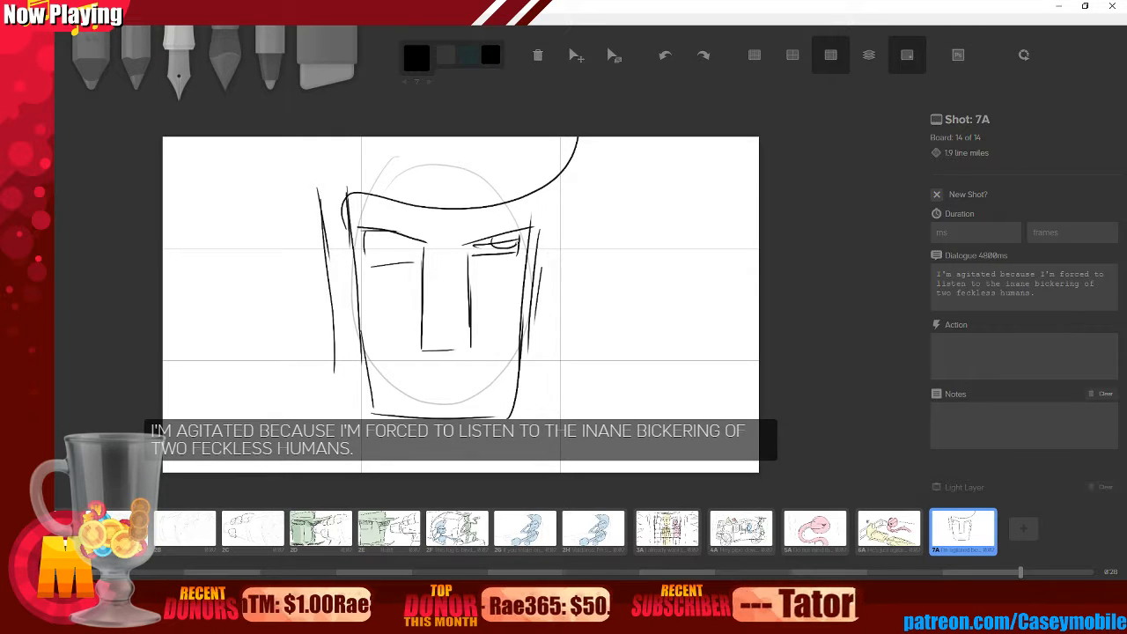
drag(393, 393, 494, 390)
key(ctrl+z)
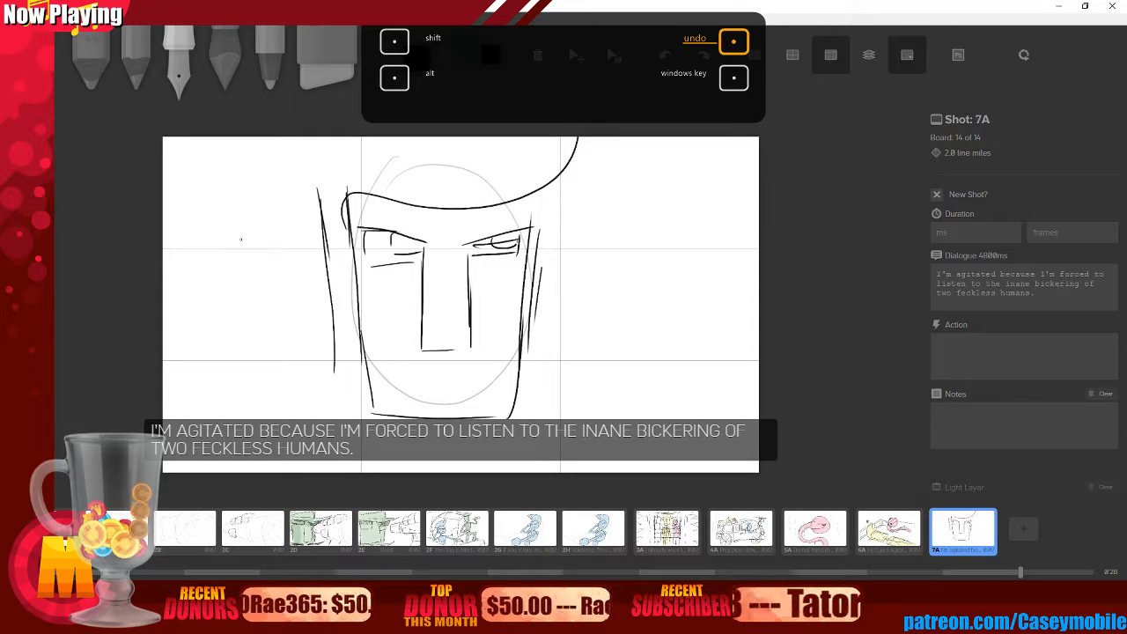
- Add a pointed ear on each side of the head and a small frowning mouth above the chin
mouse_move(349, 231)
mouse_down()
mouse_move(288, 234)
mouse_move(356, 273)
mouse_up()
mouse_move(536, 233)
mouse_down()
mouse_move(589, 232)
mouse_move(513, 279)
mouse_up()
drag(406, 398, 479, 401)
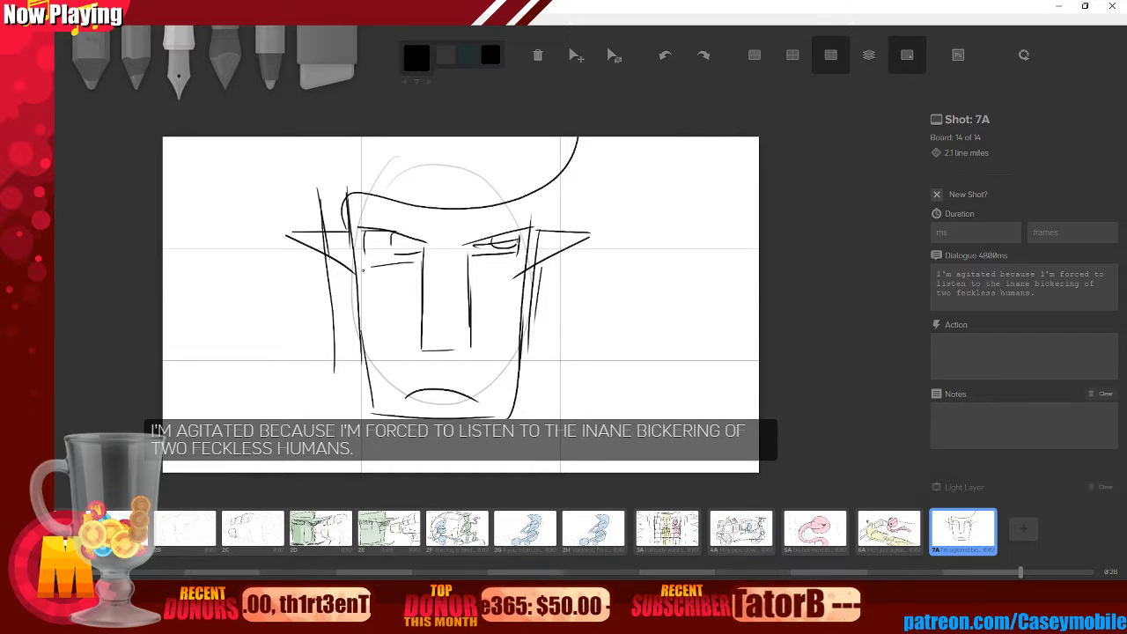
- Draw thick, angled eyebrows above both eyes and erase stray lines around them
mouse_move(333, 222)
mouse_down()
mouse_move(459, 244)
mouse_move(537, 222)
mouse_move(460, 221)
mouse_move(541, 210)
mouse_up()
mouse_move(307, 199)
mouse_down()
mouse_move(426, 213)
mouse_move(422, 247)
mouse_move(526, 223)
mouse_move(474, 246)
mouse_move(506, 241)
mouse_move(471, 273)
mouse_up()
key(6)
key(3)
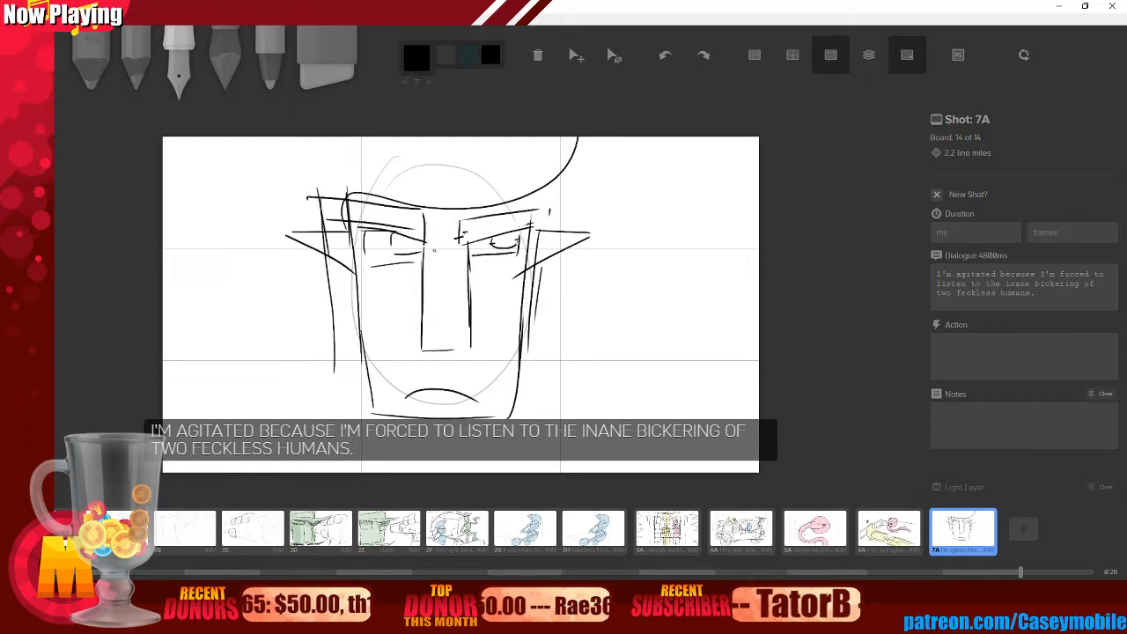
- Ink the outer edge of the hair above the brow and long vertical background lines beside the head
drag(300, 146, 308, 187)
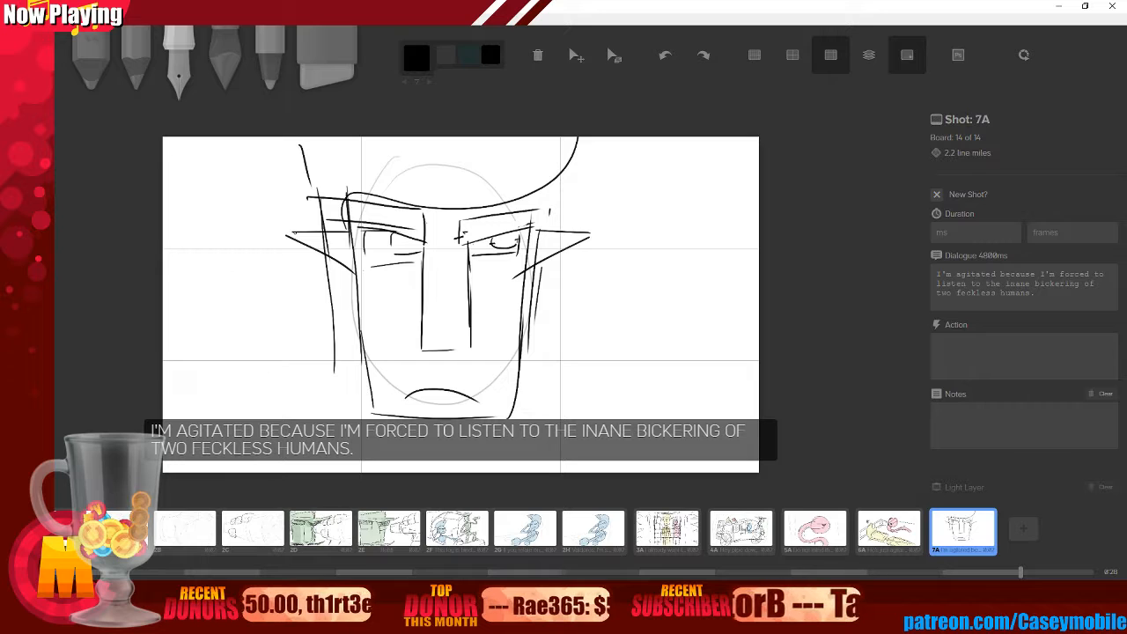
drag(217, 148, 220, 257)
drag(214, 155, 230, 419)
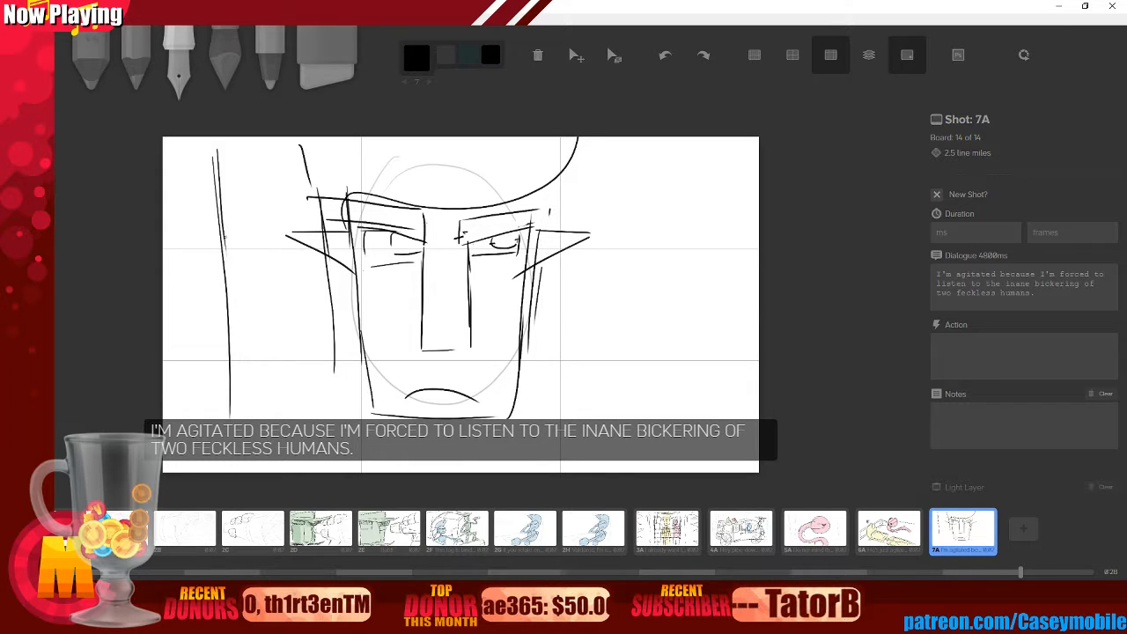
- Enlarge the yellow brush to 153 and fill the elf's hair, face and neck
key(4)
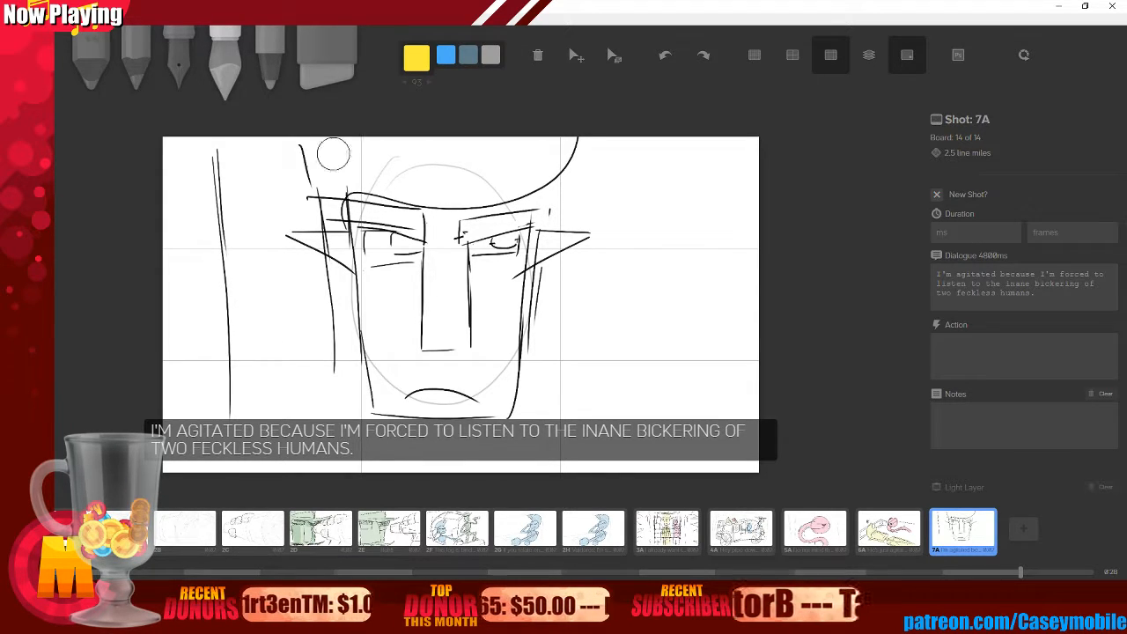
key(])
key(])
key(])
key(])
mouse_move(341, 175)
mouse_down()
mouse_move(352, 273)
mouse_move(334, 145)
mouse_move(375, 273)
mouse_move(438, 139)
mouse_move(469, 167)
mouse_move(481, 303)
mouse_move(510, 192)
mouse_move(500, 266)
mouse_move(522, 257)
mouse_move(476, 187)
mouse_move(539, 146)
mouse_up()
mouse_move(384, 250)
mouse_down()
mouse_move(378, 240)
mouse_move(358, 293)
mouse_move(438, 320)
mouse_move(472, 361)
mouse_up()
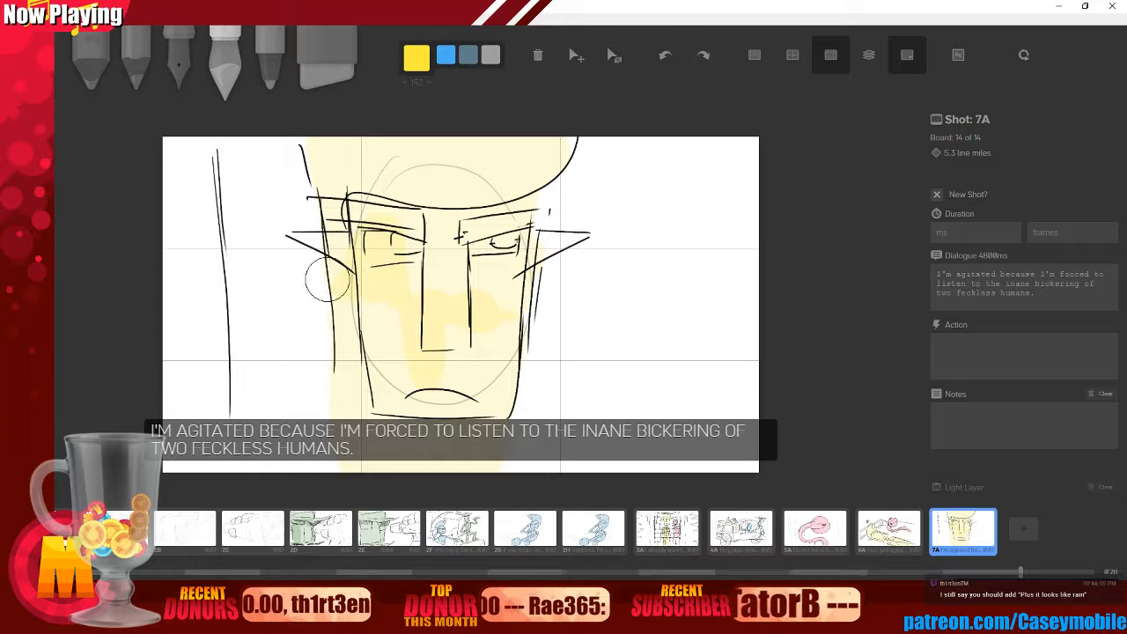
- Reduce the yellow brush to 40 and color the two pointed ears
key(bracketleft)
key(bracketleft)
key(bracketleft)
key(bracketleft)
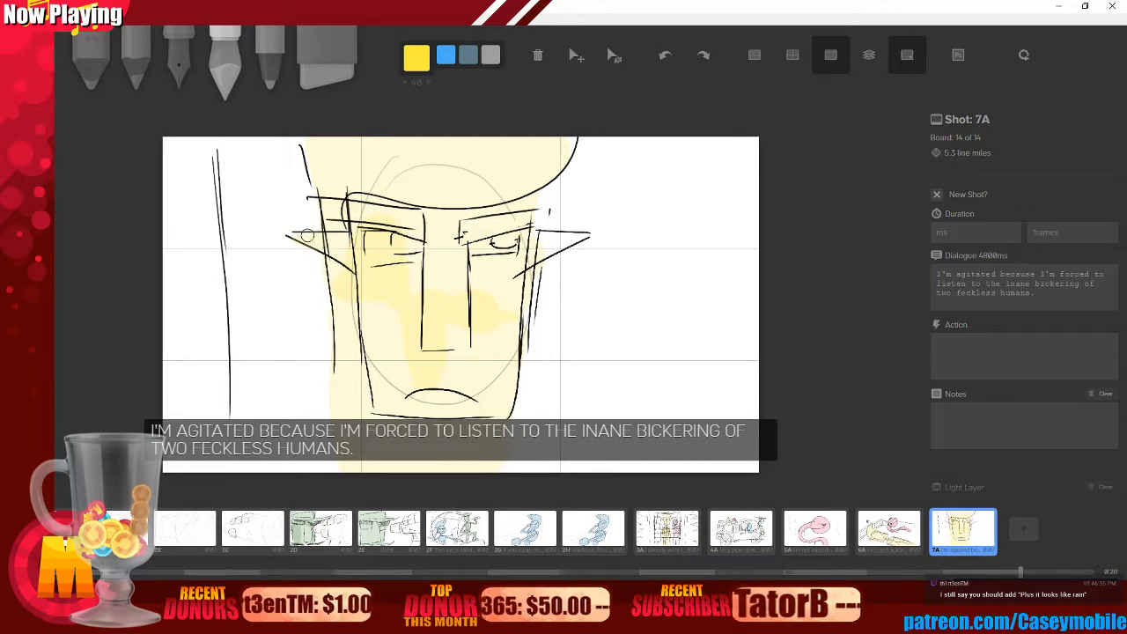
mouse_move(543, 238)
mouse_down()
mouse_move(581, 240)
mouse_move(560, 246)
mouse_up()
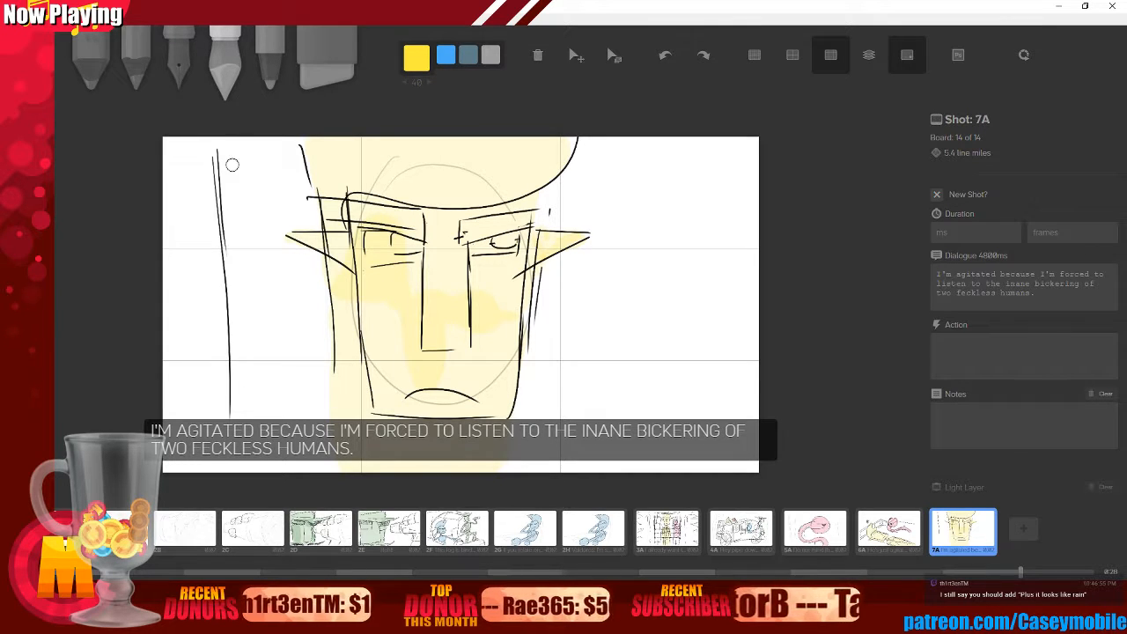
key([)
key(])
key(])
key(])
key([)
key([)
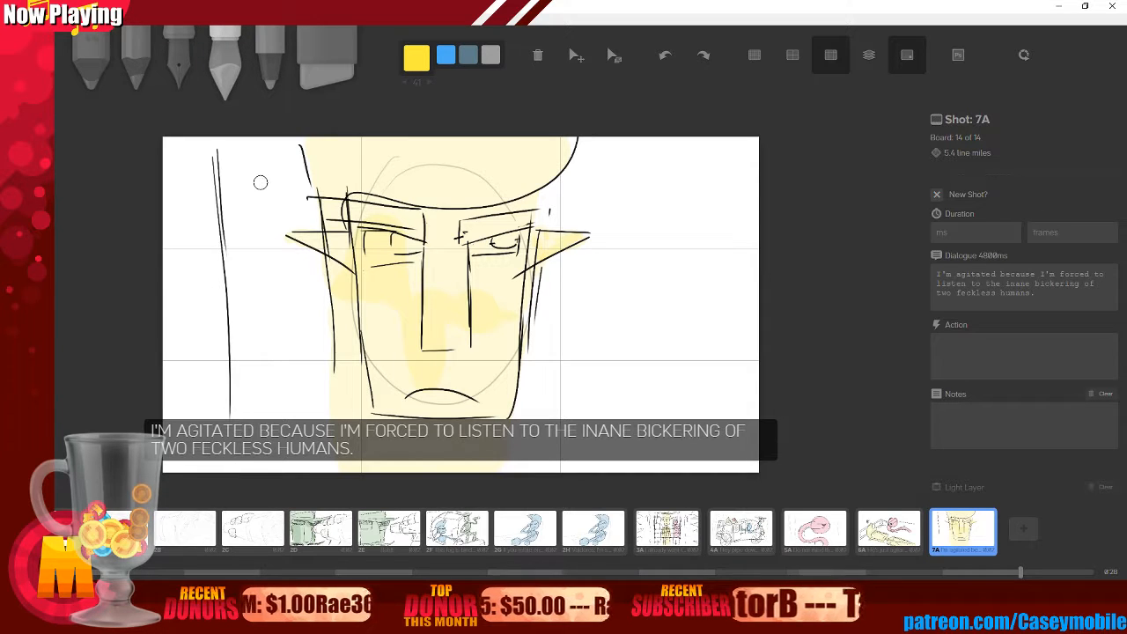
- Compare board 7A with 6A, and add a blank board after 7A marked as new shot 8A
key(3)
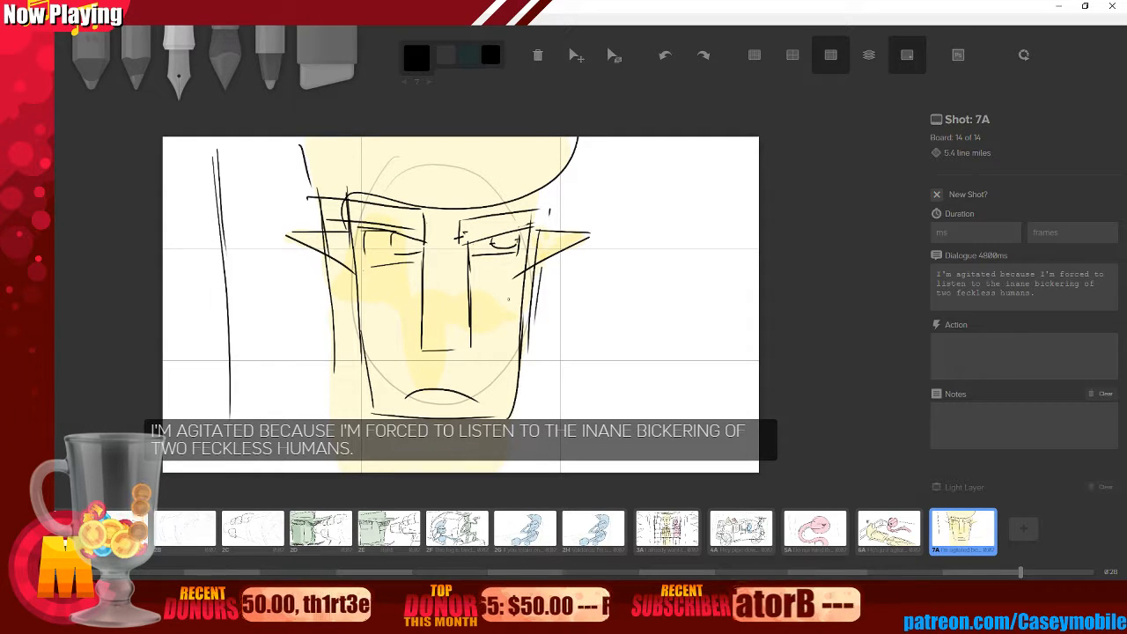
key(Left)
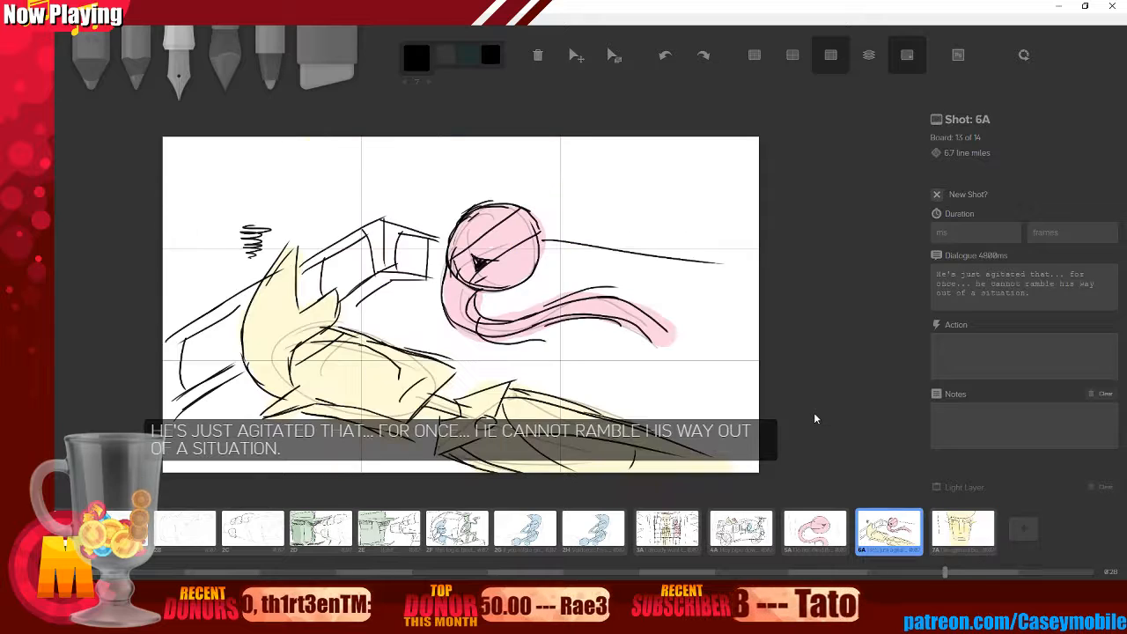
key(Right)
key(n)
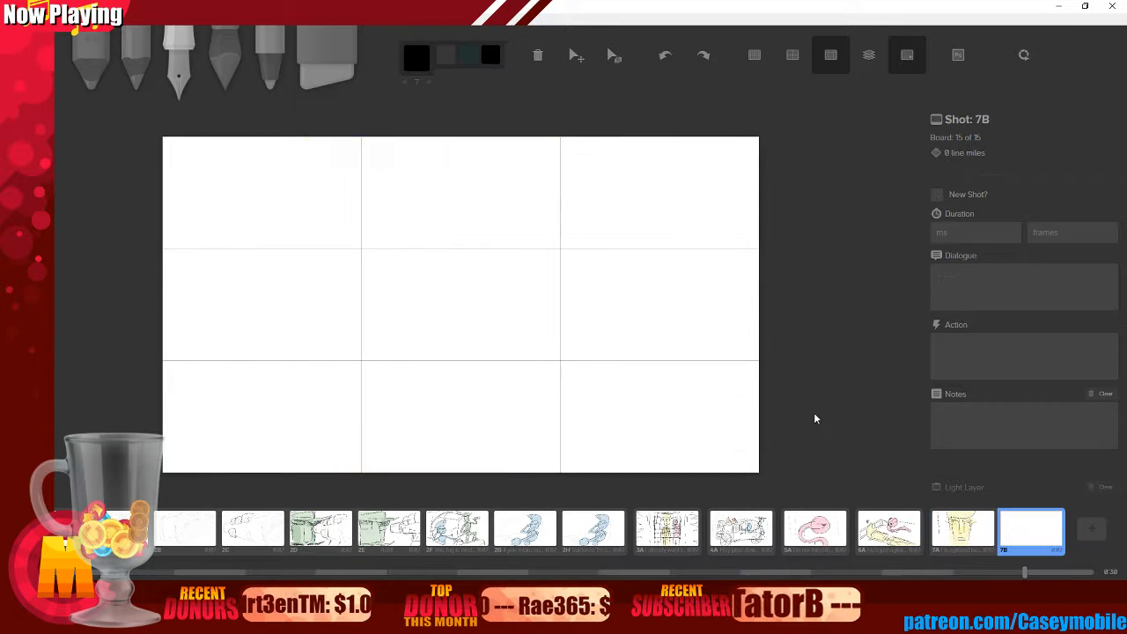
key(slash)
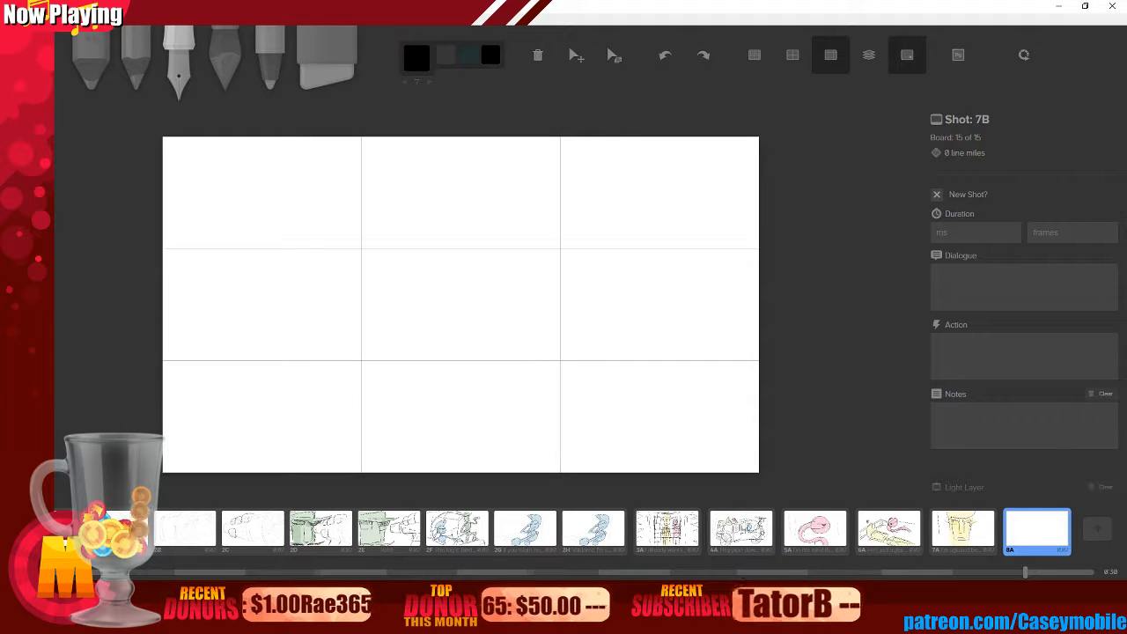
- Delete the blank board 8A after 7A and save the storyboard
mouse_move(886, 622)
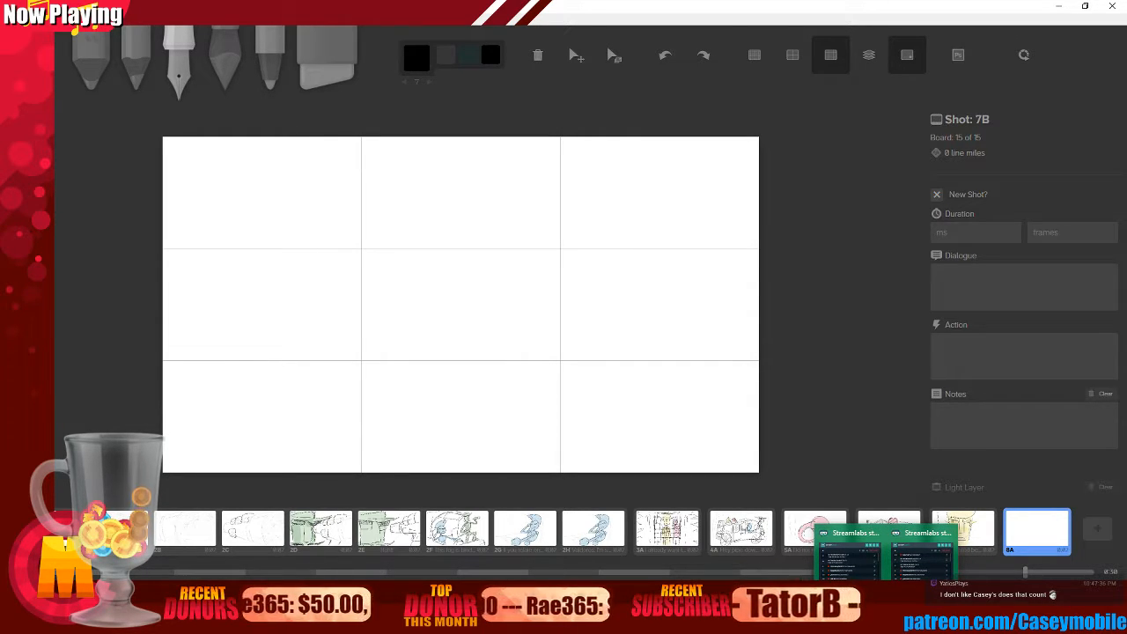
key(ctrl+BackSpace)
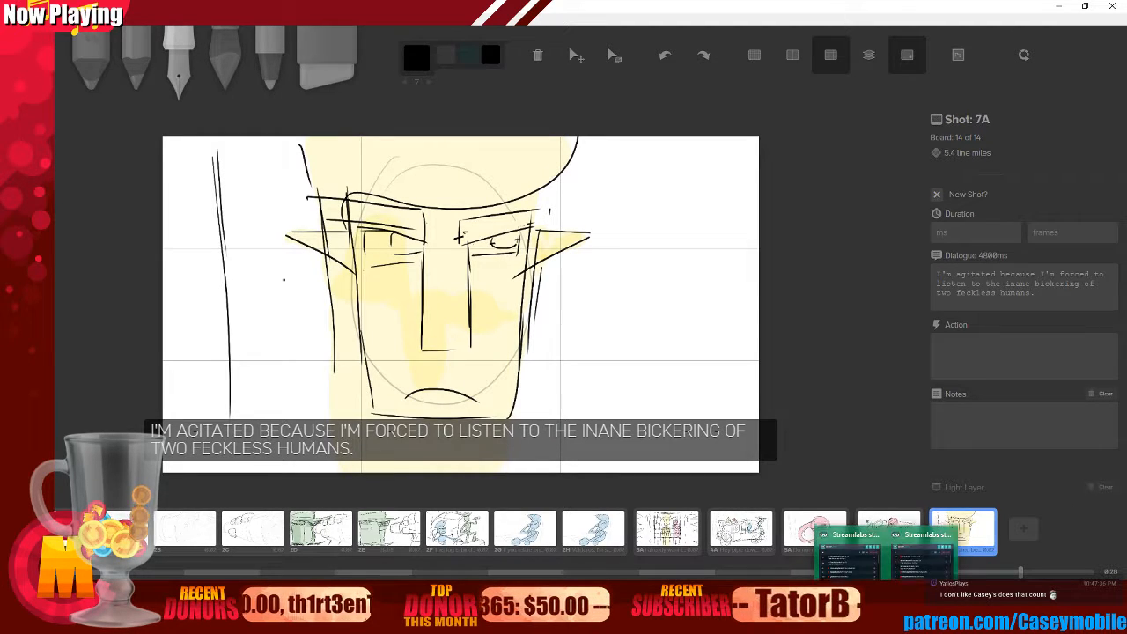
key(ctrl+s)
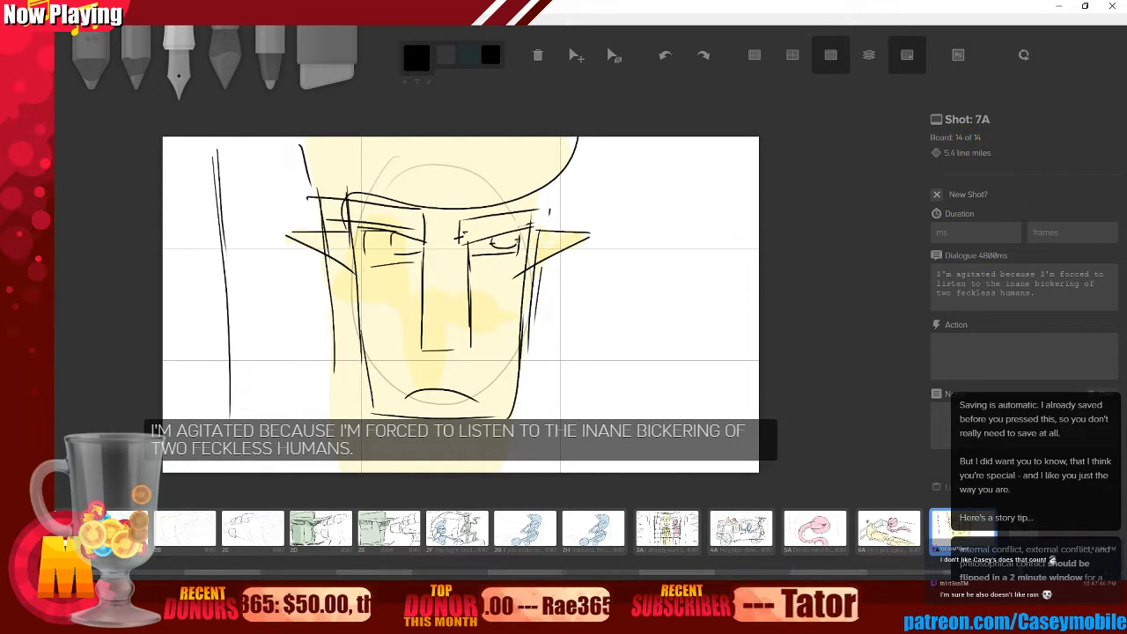
- Close the storyboard scene and the Volume Mixer window
click(11, 18)
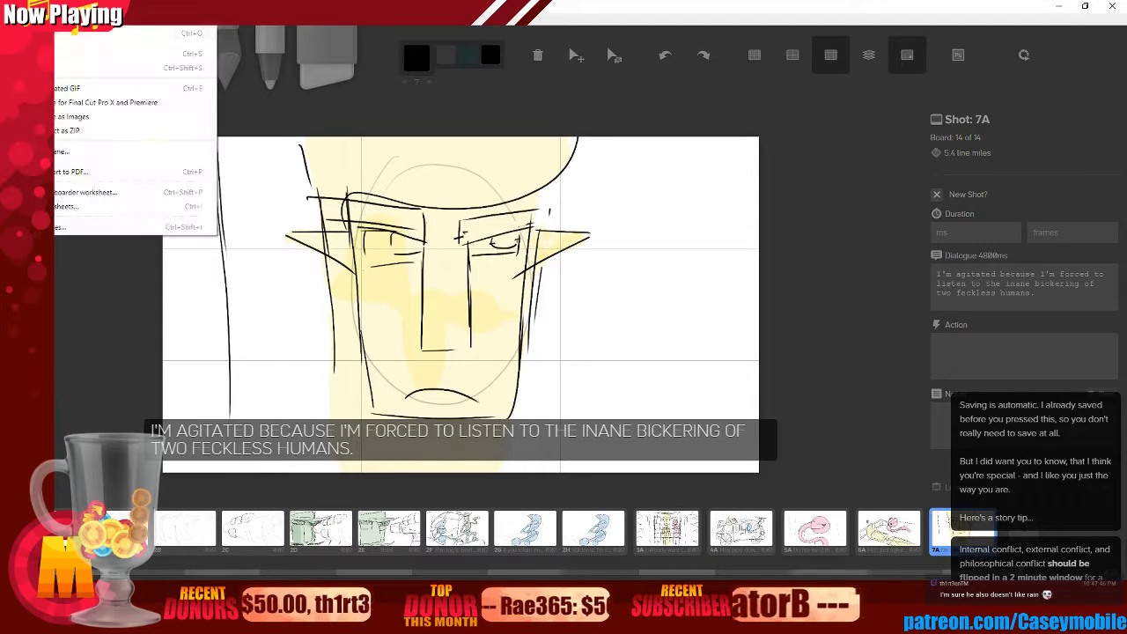
click(12, 18)
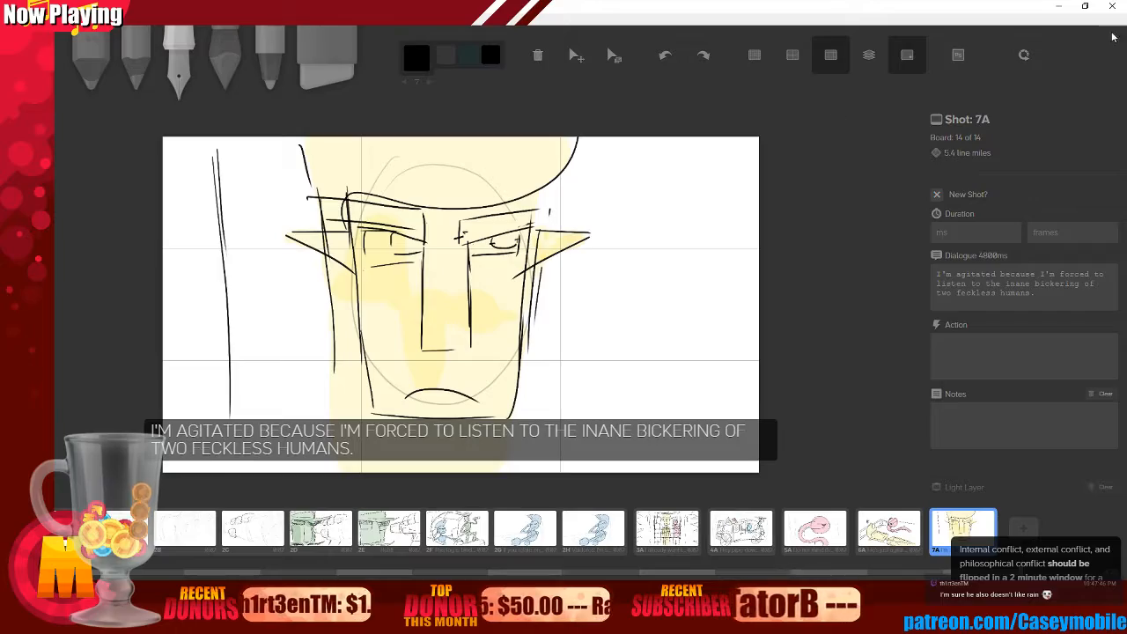
click(1114, 5)
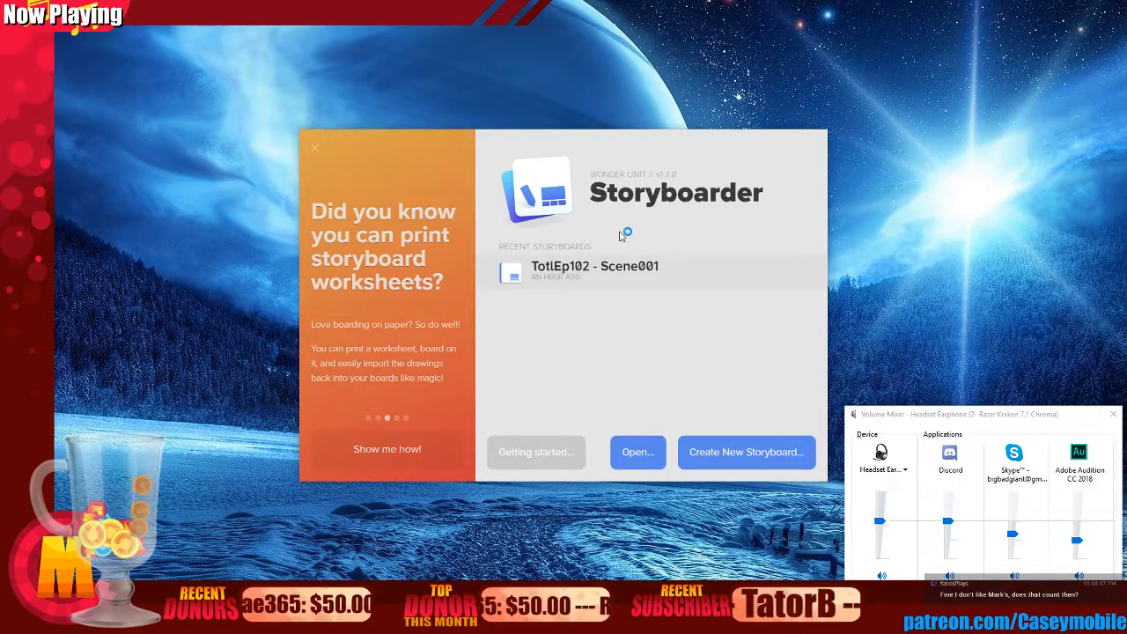
click(1114, 415)
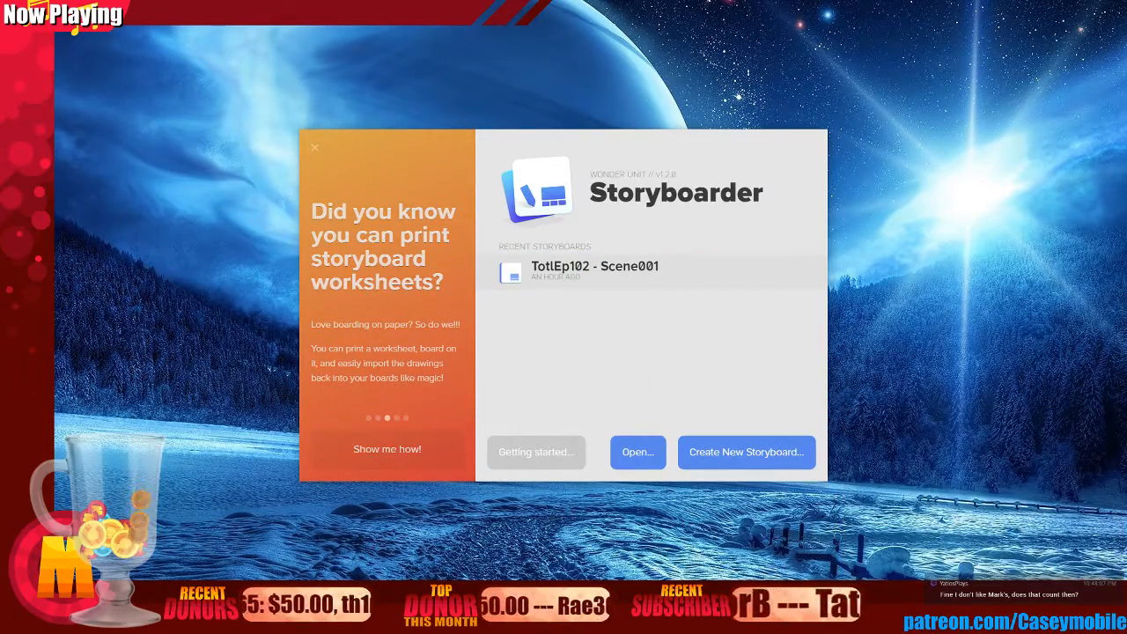